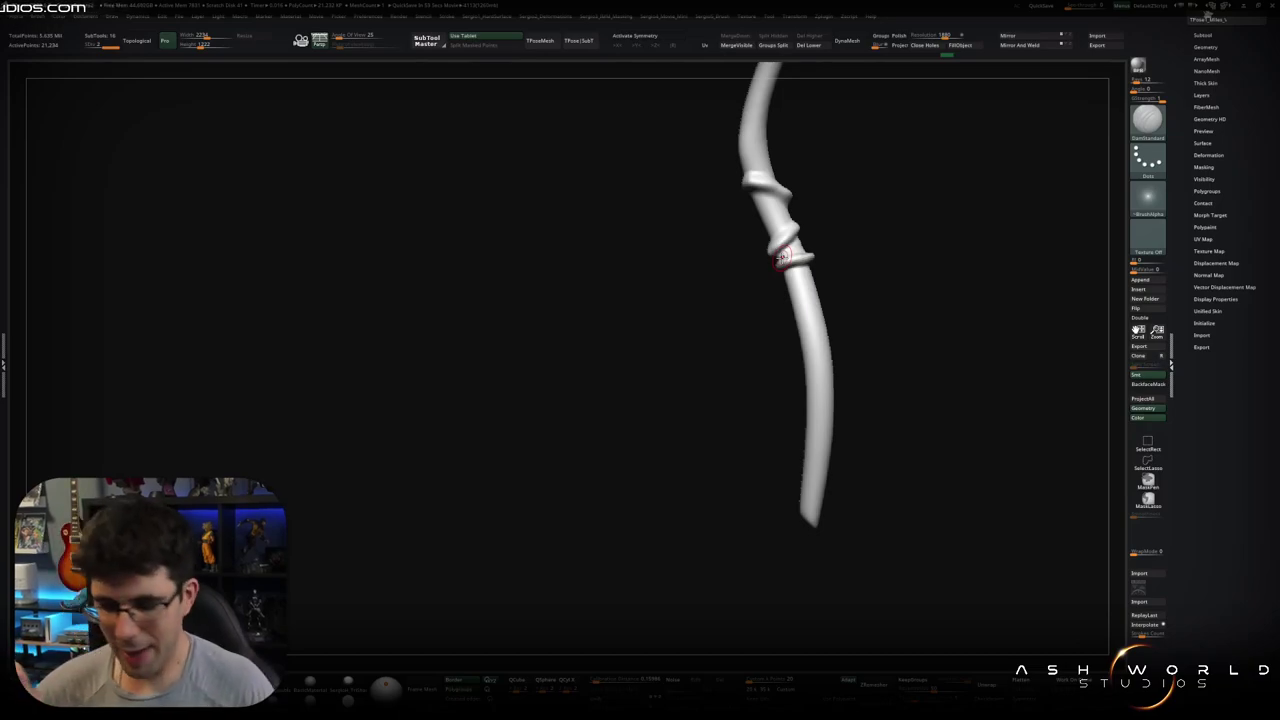
Step: Orbit and zoom around the isolated rod to inspect its rings
mouse_move(860, 194)
left_mouse_down()
mouse_move(889, 241)
mouse_move(826, 235)
left_mouse_up()
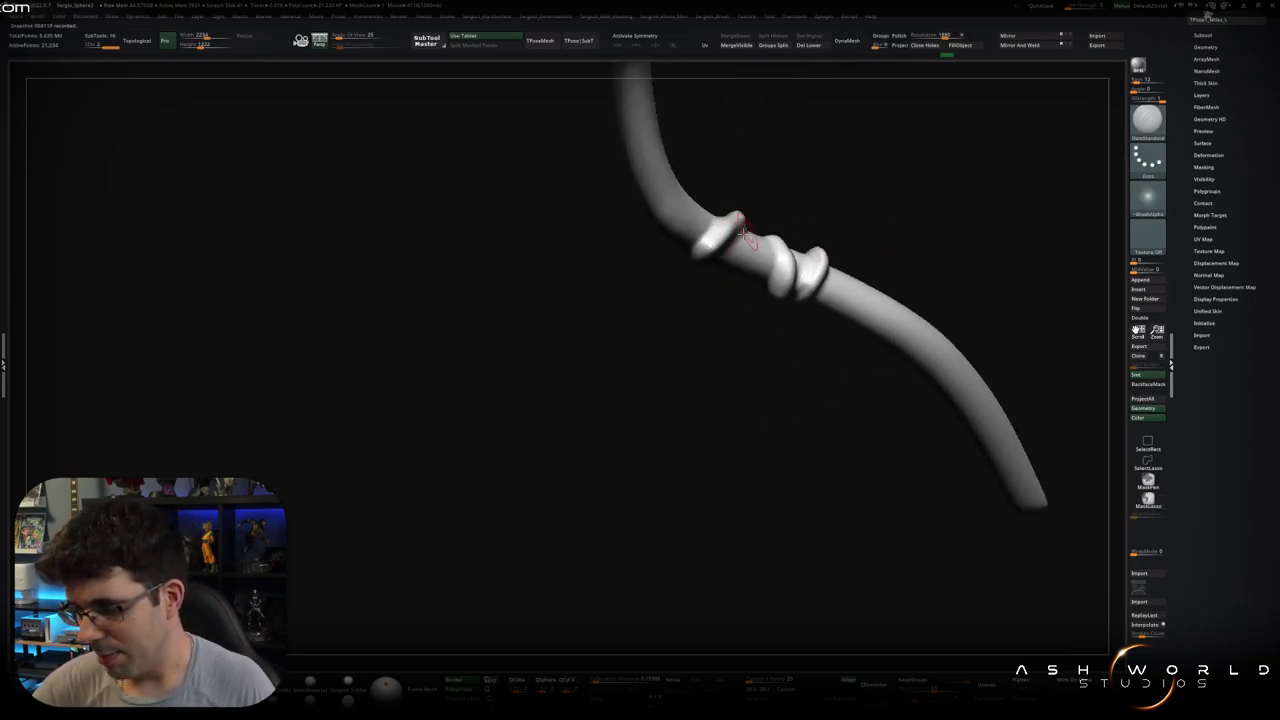
left_click_drag(733, 218, 738, 230)
scroll(738, 230, "up", 3)
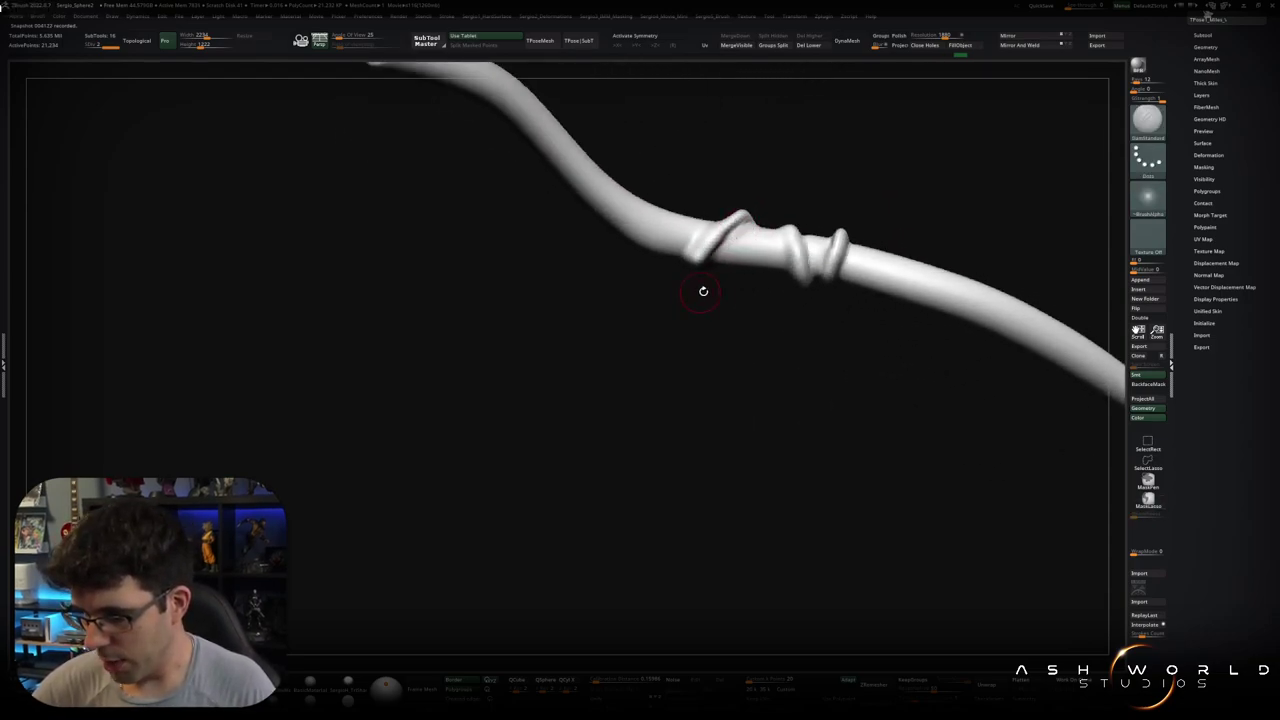
mouse_move(703, 291)
left_mouse_down()
mouse_move(700, 265)
mouse_move(680, 306)
left_mouse_up()
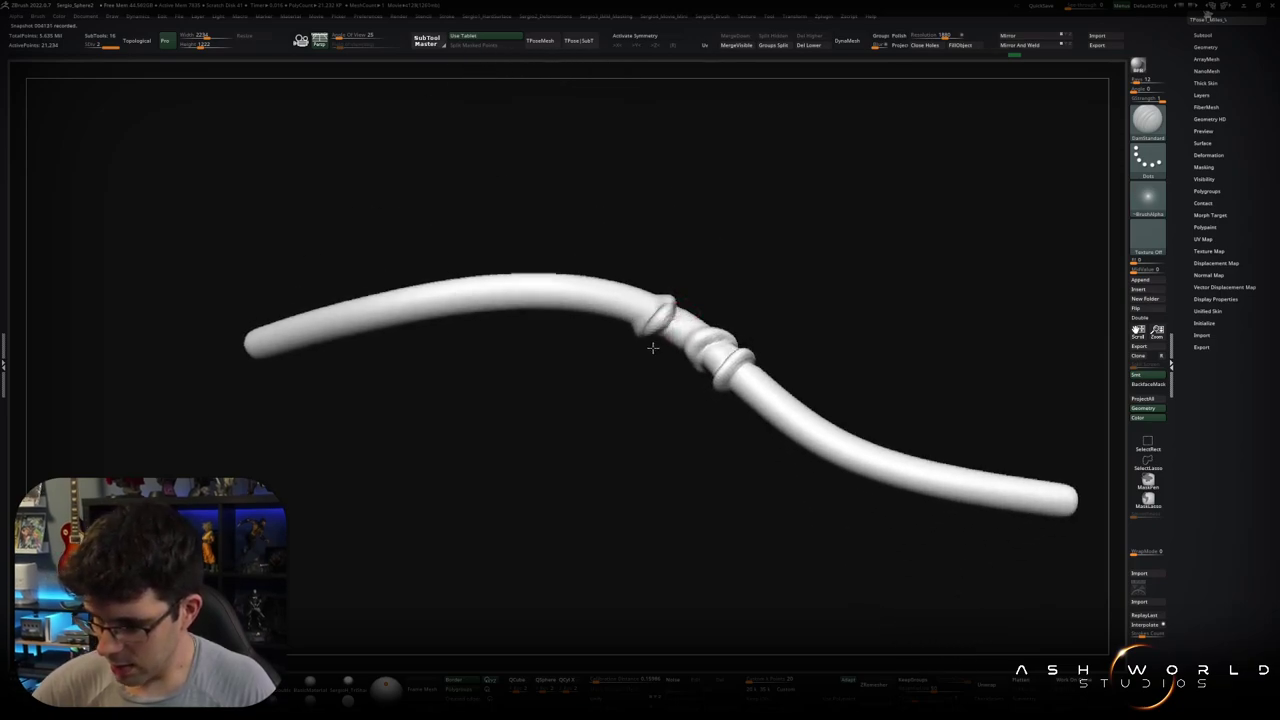
mouse_move(652, 347)
left_mouse_down()
mouse_move(678, 328)
mouse_move(607, 324)
mouse_move(640, 363)
mouse_move(560, 258)
mouse_move(555, 285)
mouse_move(545, 232)
mouse_move(630, 299)
mouse_move(663, 240)
left_mouse_up()
Step: Toggle Solo to check the rod in the fist, then view the head and chest
left_click(663, 240, "ctrl+shift")
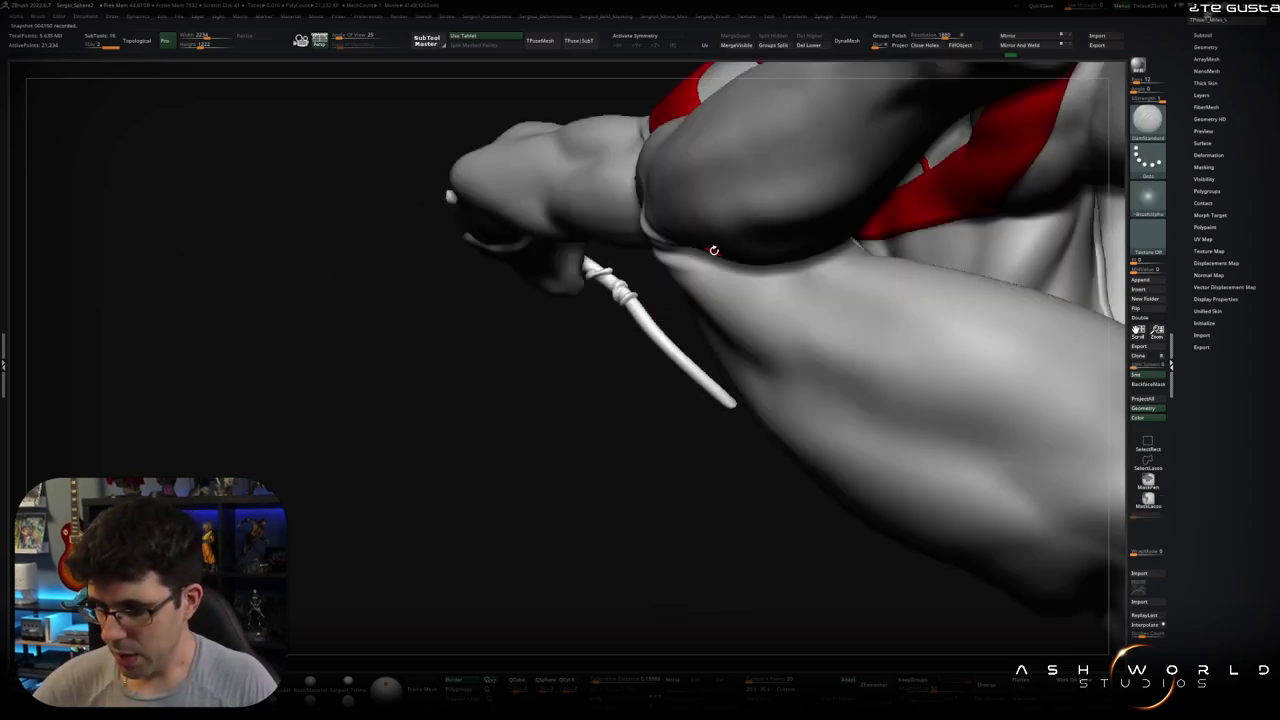
left_click(680, 243, "ctrl+shift")
left_click(680, 243, "ctrl+shift")
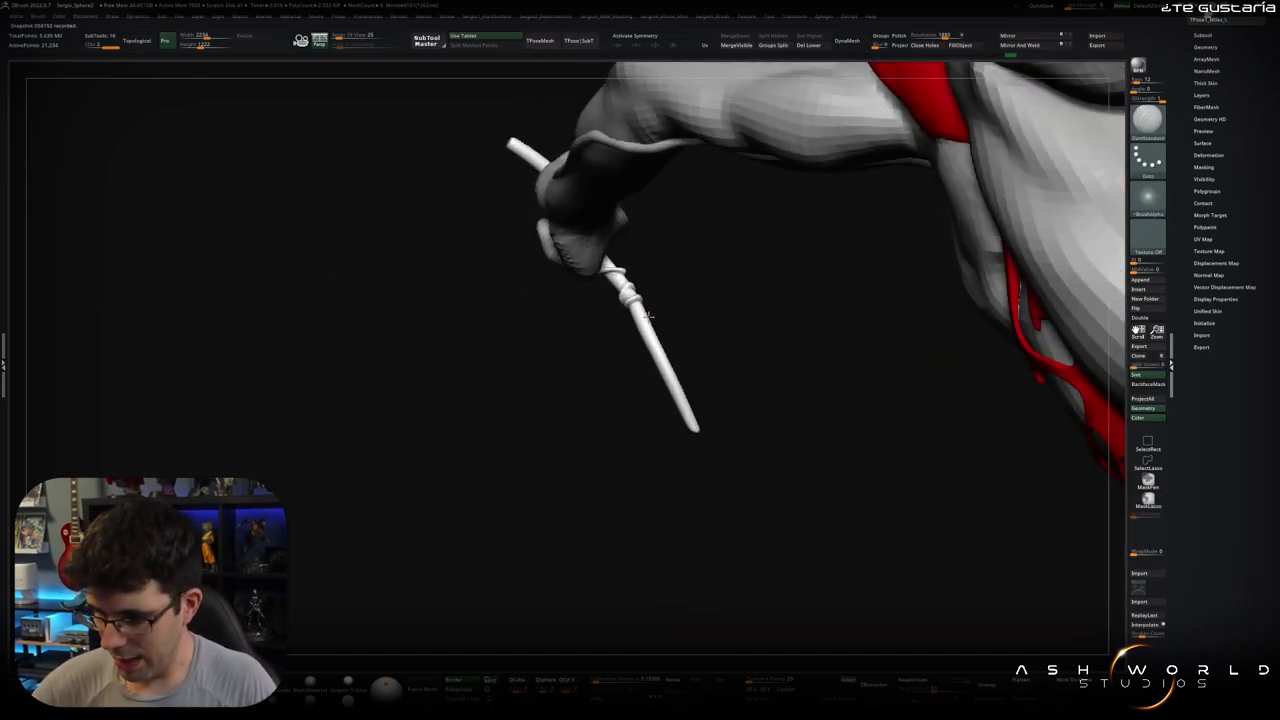
left_click(637, 270, "ctrl+shift")
scroll(637, 270, "up", 2)
left_click(637, 270, "ctrl+shift")
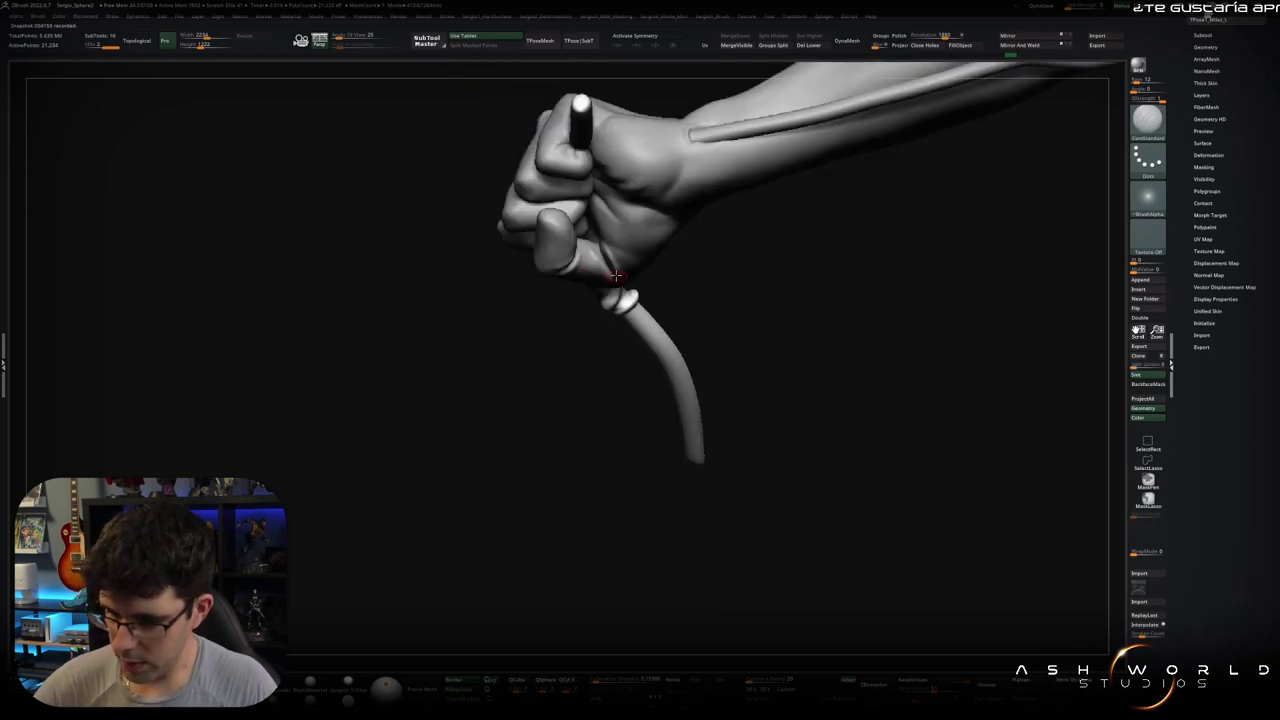
scroll(634, 290, "up", 3)
mouse_move(634, 293)
left_mouse_down()
mouse_move(660, 320)
mouse_move(640, 330)
left_mouse_up()
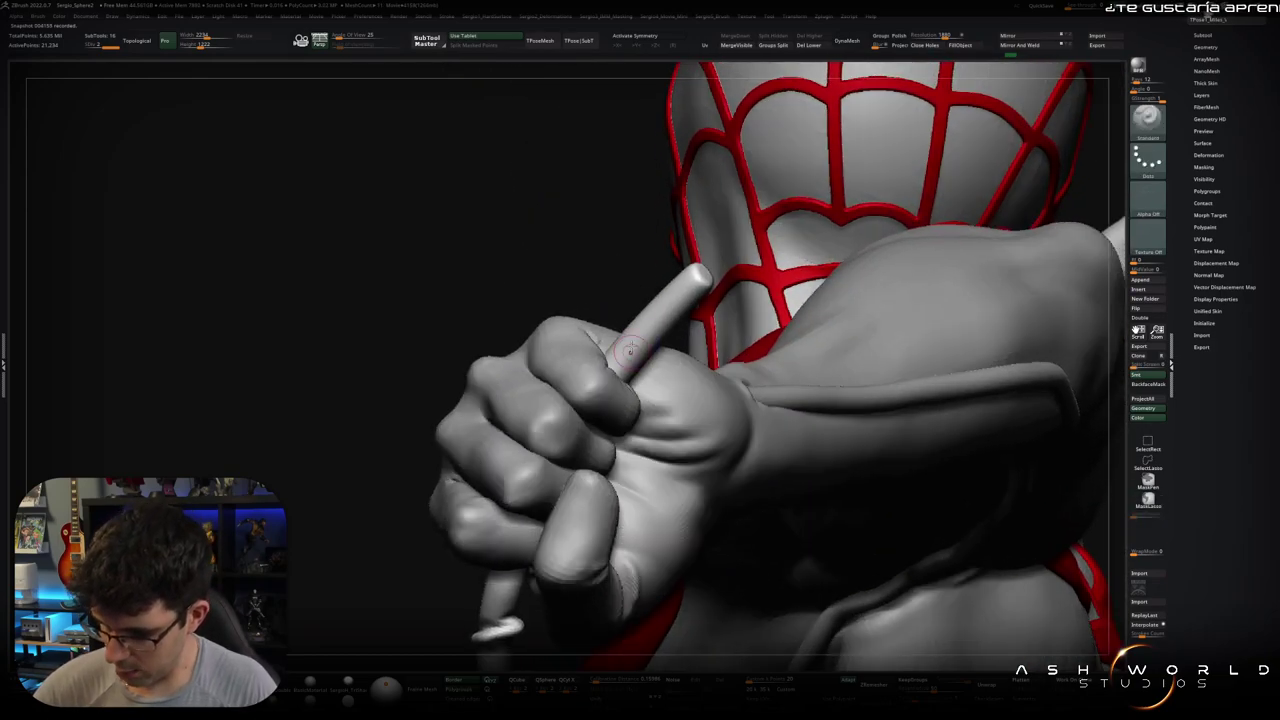
mouse_move(680, 290)
left_mouse_down()
mouse_move(606, 380)
mouse_move(594, 325)
mouse_move(620, 277)
mouse_move(564, 266)
left_mouse_up()
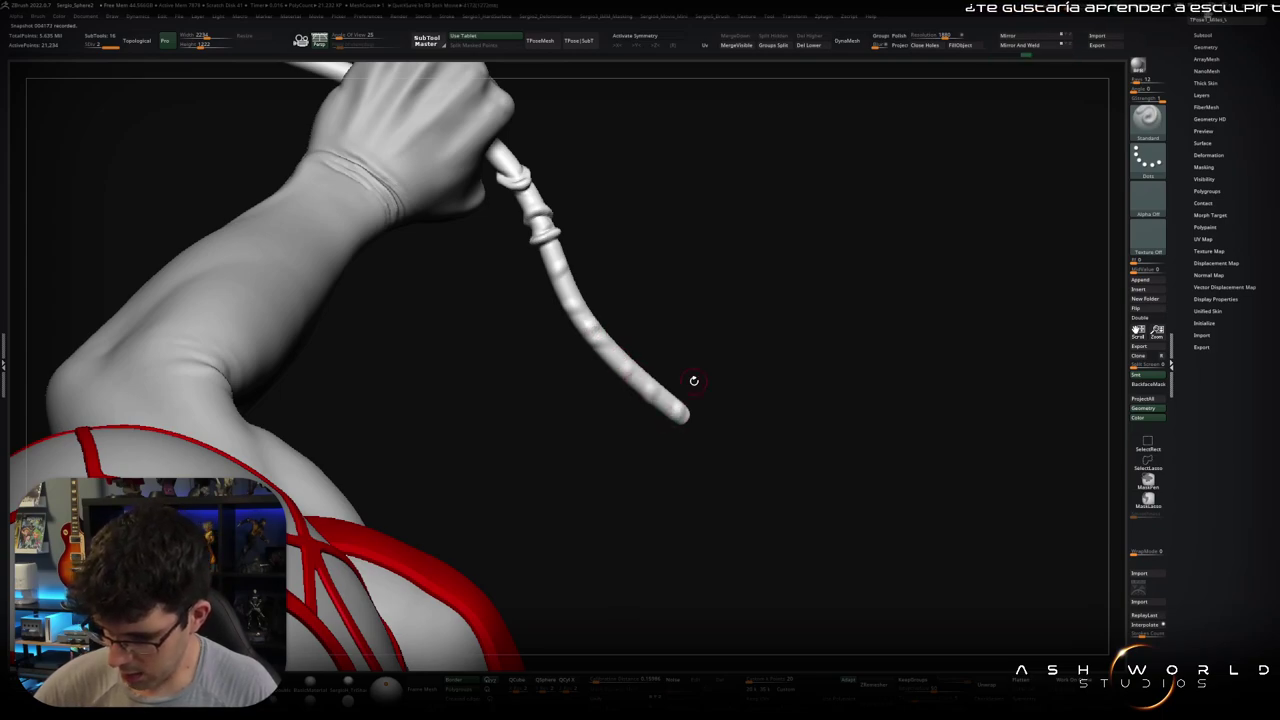
Step: Solo the rod and orbit it to bring its end into view
mouse_move(693, 380)
left_mouse_down()
mouse_move(694, 340)
mouse_move(666, 391)
left_mouse_up()
left_click(543, 277, "ctrl+shift")
mouse_move(543, 277)
left_mouse_down()
mouse_move(527, 291)
mouse_move(471, 286)
mouse_move(447, 230)
left_mouse_up()
key("space")
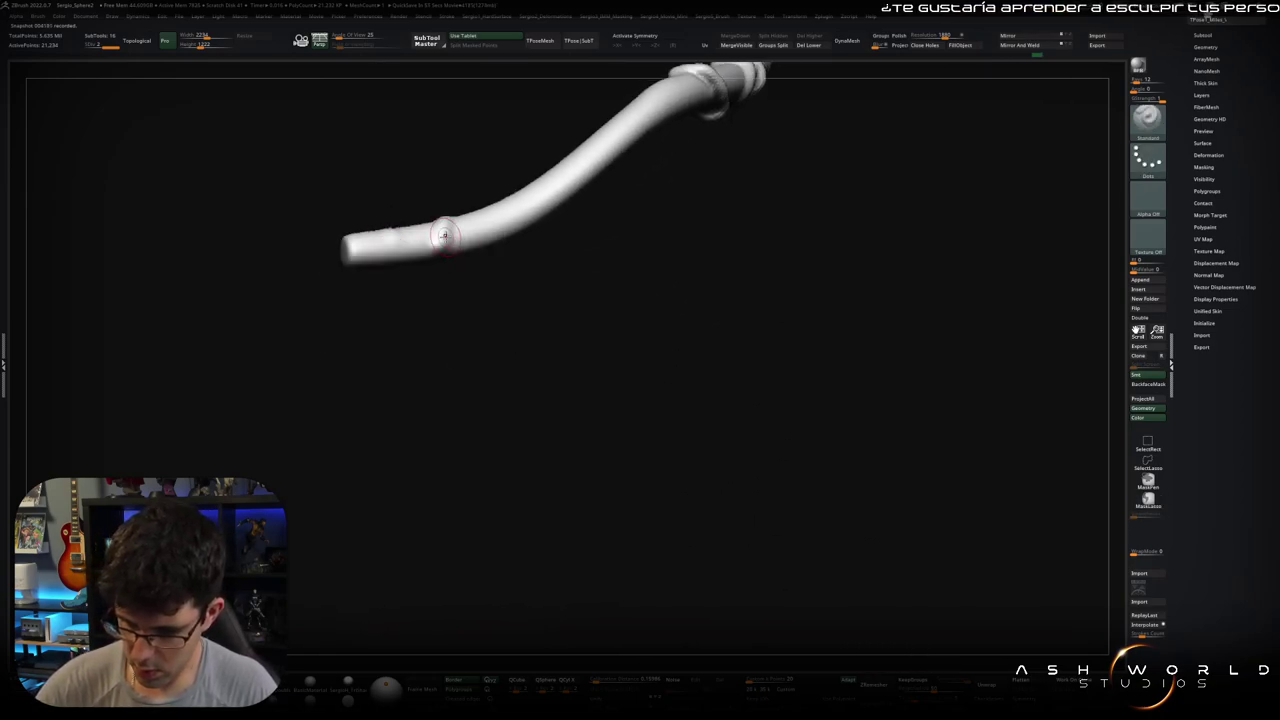
mouse_move(448, 264)
left_mouse_down()
mouse_move(436, 240)
mouse_move(449, 183)
mouse_move(432, 250)
mouse_move(446, 248)
mouse_move(387, 292)
mouse_move(451, 266)
mouse_move(460, 290)
mouse_move(486, 289)
left_mouse_up()
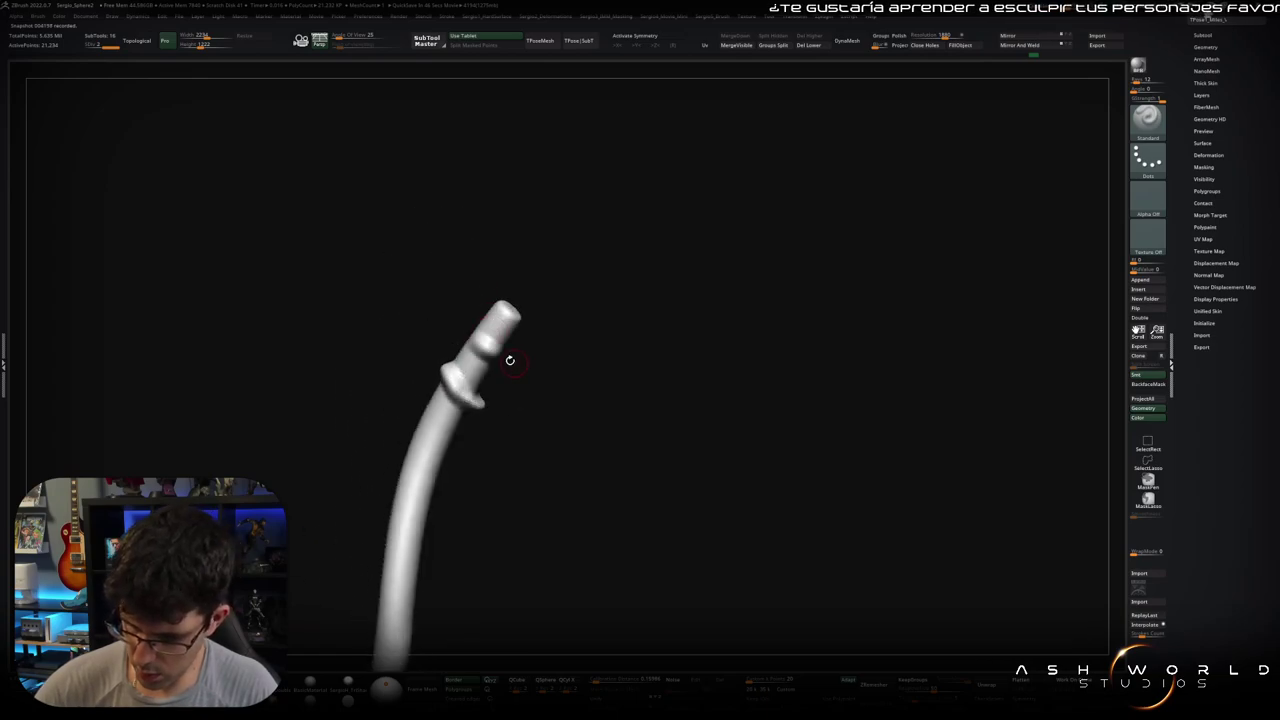
mouse_move(509, 360)
left_mouse_down()
mouse_move(484, 295)
mouse_move(463, 289)
mouse_move(511, 366)
left_mouse_up()
mouse_move(451, 237)
left_mouse_down()
mouse_move(447, 292)
mouse_move(421, 290)
mouse_move(427, 330)
mouse_move(414, 325)
mouse_move(428, 316)
mouse_move(428, 333)
mouse_move(400, 328)
mouse_move(443, 314)
mouse_move(443, 343)
mouse_move(417, 328)
mouse_move(380, 349)
mouse_move(400, 297)
mouse_move(390, 289)
mouse_move(421, 307)
mouse_move(401, 283)
mouse_move(414, 274)
mouse_move(380, 320)
mouse_move(385, 255)
left_mouse_up()
Step: Reshape the rod's end with the Move, Inflate and Standard brushes
key("b")
key("m")
key("v")
key("b")
key("i")
key("n")
key("b")
key("s")
key("t")
Step: Pull the tip into a point with Move and crease it with DamStandard
key("b")
key("m")
key("v")
key("b")
key("d")
key("s")
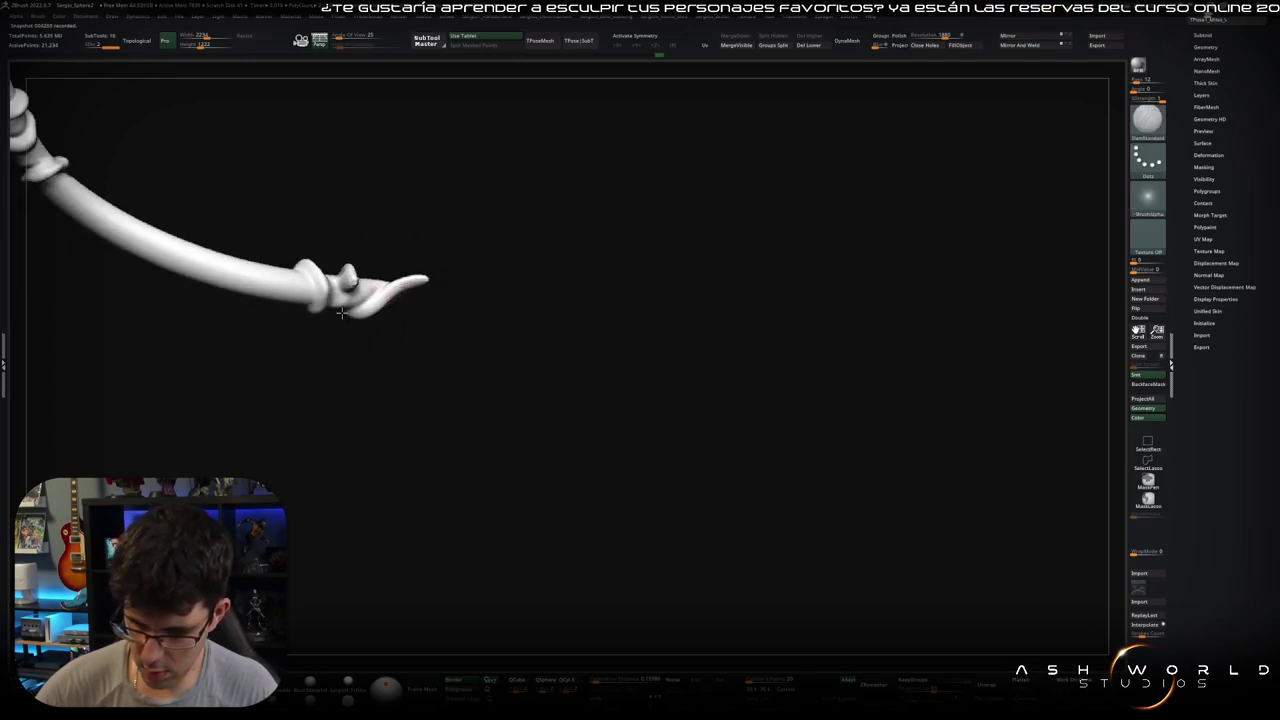
mouse_move(341, 313)
left_mouse_down()
mouse_move(420, 251)
mouse_move(369, 297)
mouse_move(420, 266)
mouse_move(340, 283)
mouse_move(330, 320)
mouse_move(364, 287)
mouse_move(316, 253)
mouse_move(316, 270)
mouse_move(360, 280)
mouse_move(309, 263)
mouse_move(397, 208)
mouse_move(408, 243)
mouse_move(483, 248)
left_mouse_up()
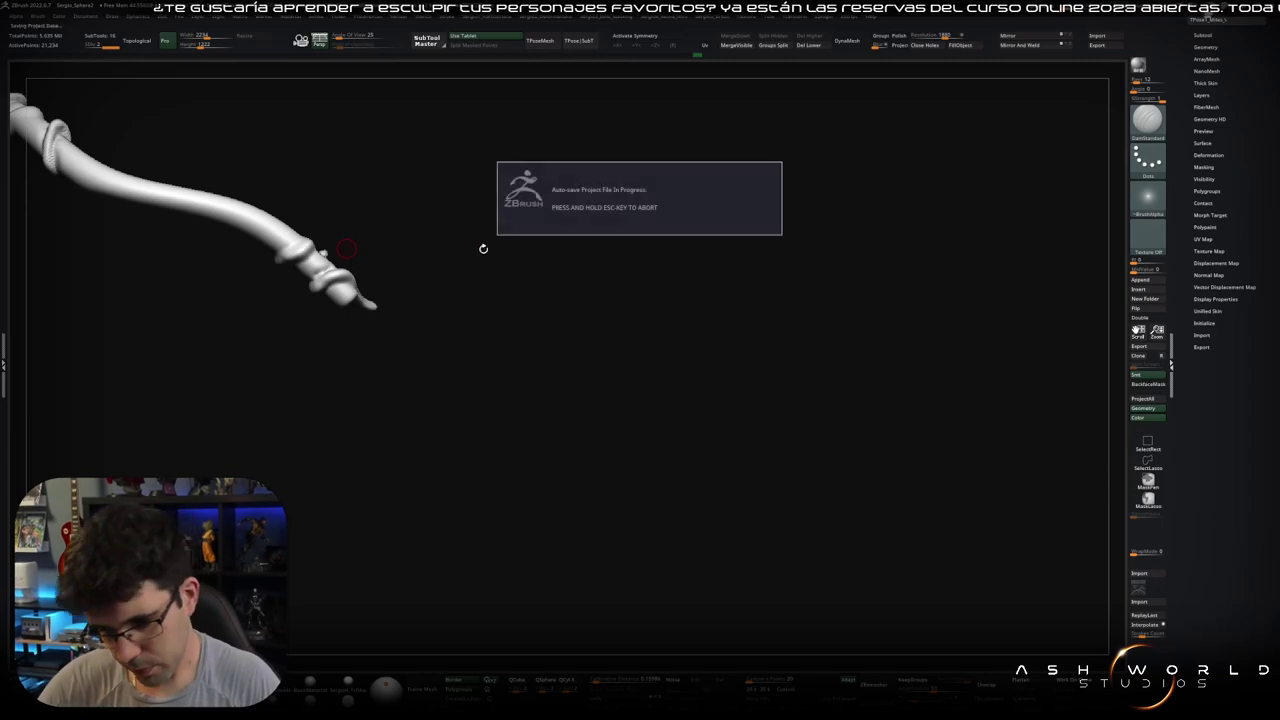
Step: Orbit the rod and hide the arm so only the rod remains
scroll(340, 250, "up", 3)
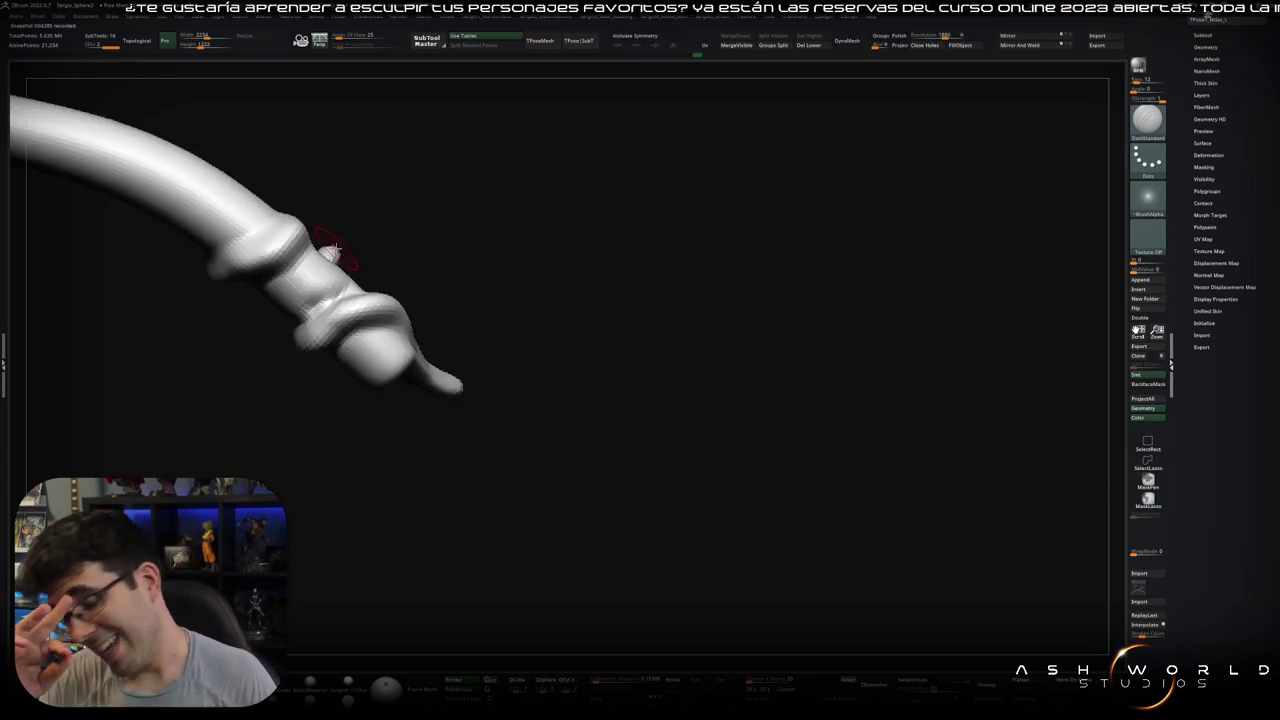
mouse_move(330, 250)
left_mouse_down()
mouse_move(443, 177)
mouse_move(316, 250)
mouse_move(395, 253)
left_mouse_up()
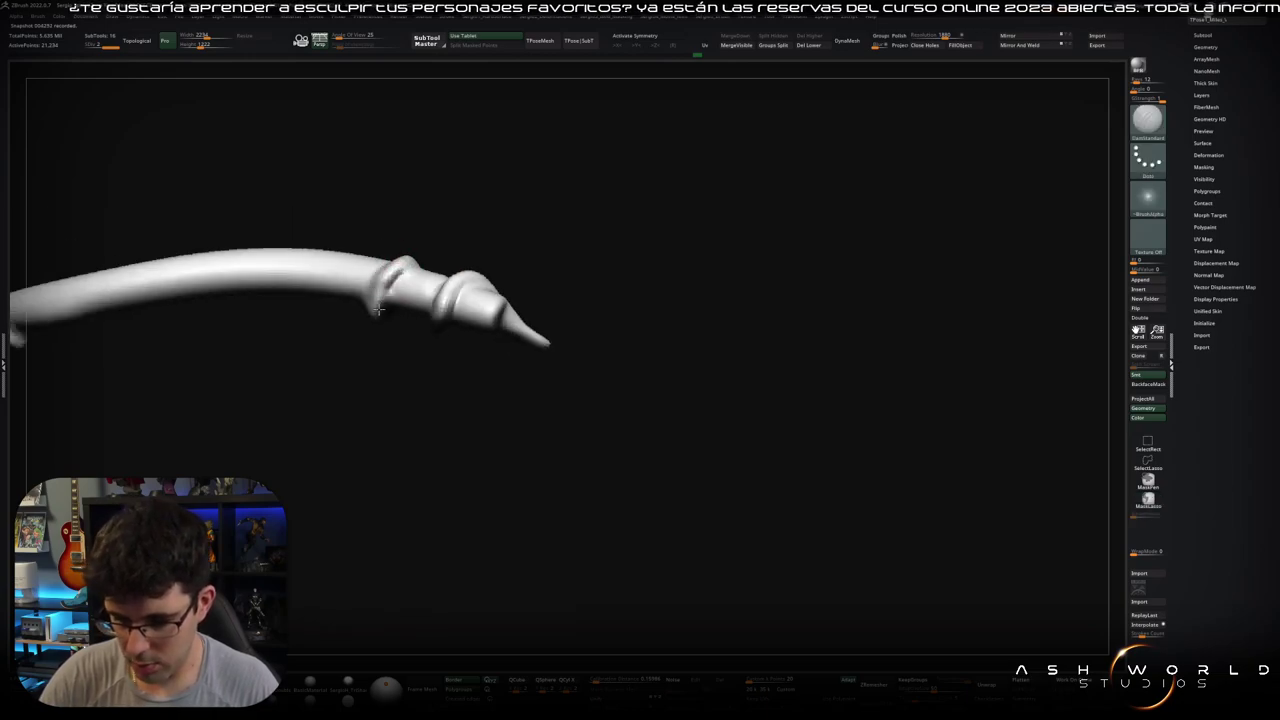
mouse_move(378, 310)
left_mouse_down()
mouse_move(450, 243)
mouse_move(444, 257)
mouse_move(453, 207)
mouse_move(466, 229)
mouse_move(459, 261)
mouse_move(416, 272)
left_mouse_up()
mouse_move(405, 198)
left_mouse_down()
mouse_move(408, 220)
mouse_move(457, 234)
mouse_move(517, 189)
mouse_move(561, 200)
mouse_move(514, 197)
mouse_move(490, 300)
mouse_move(440, 180)
mouse_move(408, 177)
mouse_move(408, 197)
mouse_move(413, 142)
left_mouse_up()
key("ctrl")
left_click(408, 177, "ctrl+shift")
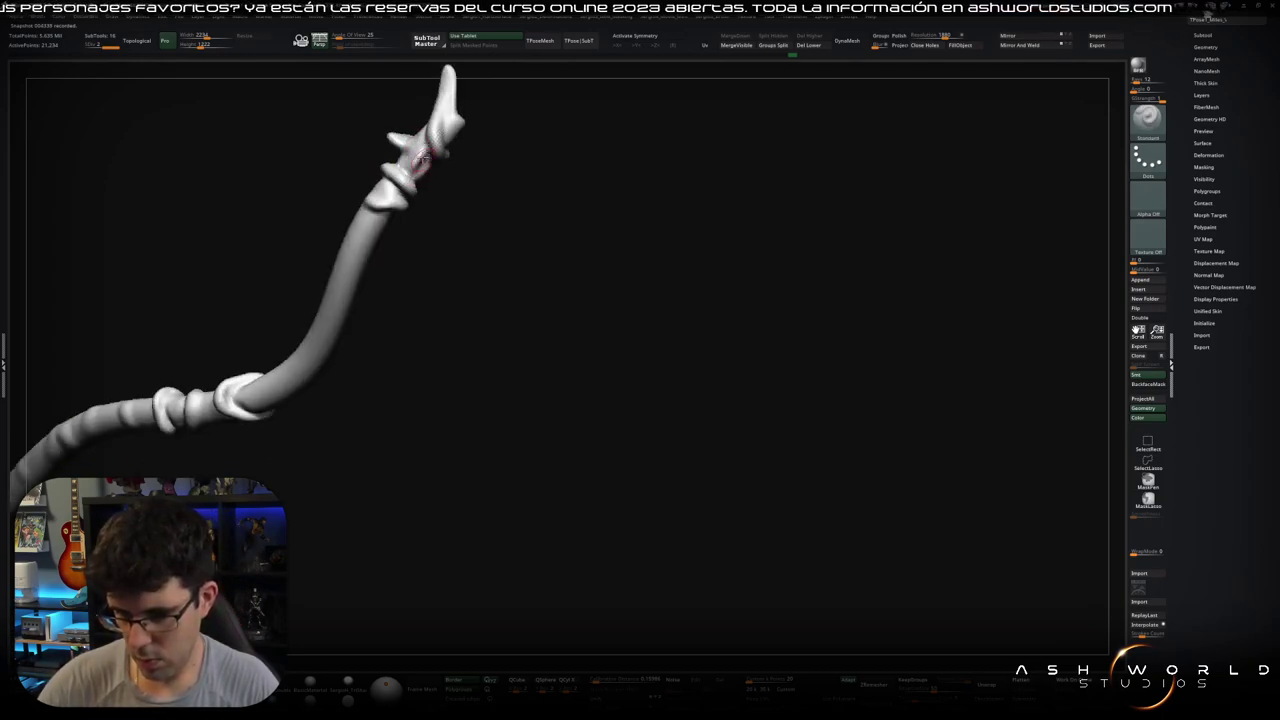
Step: Carve grooves along the rod below the ring, rotating it between strokes
left_click_drag(430, 165, 456, 127)
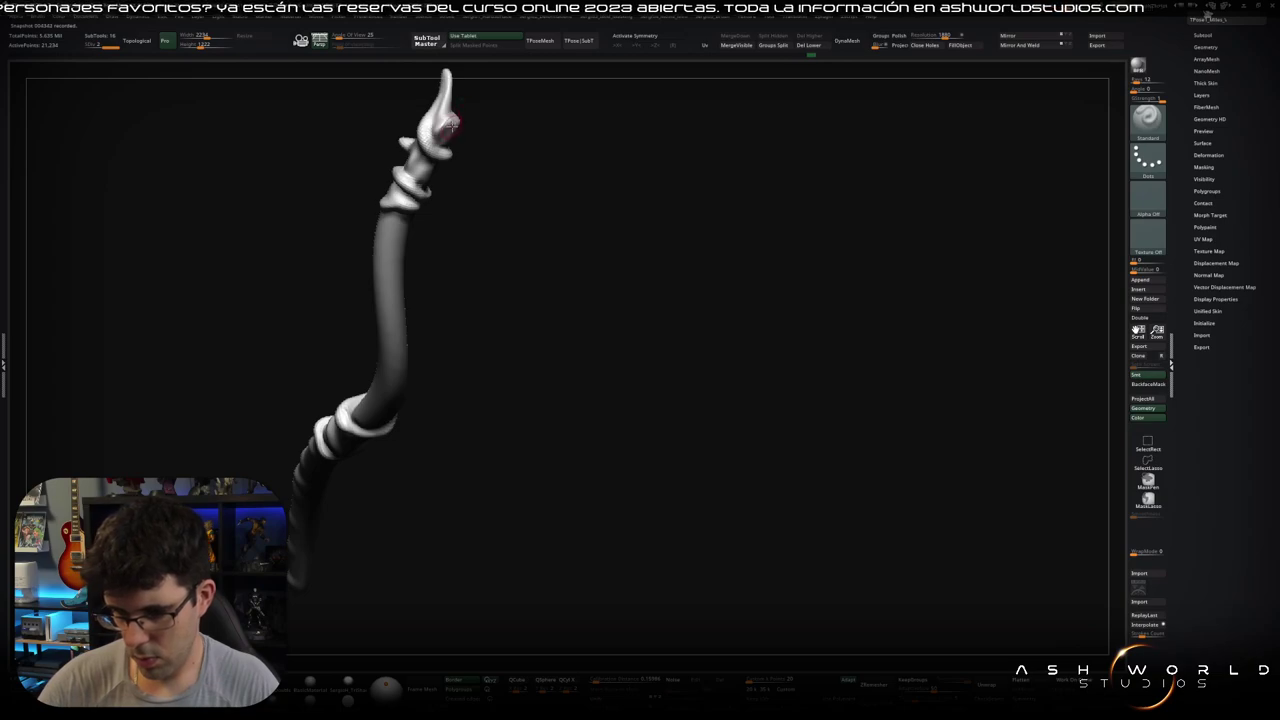
left_click_drag(461, 130, 440, 135)
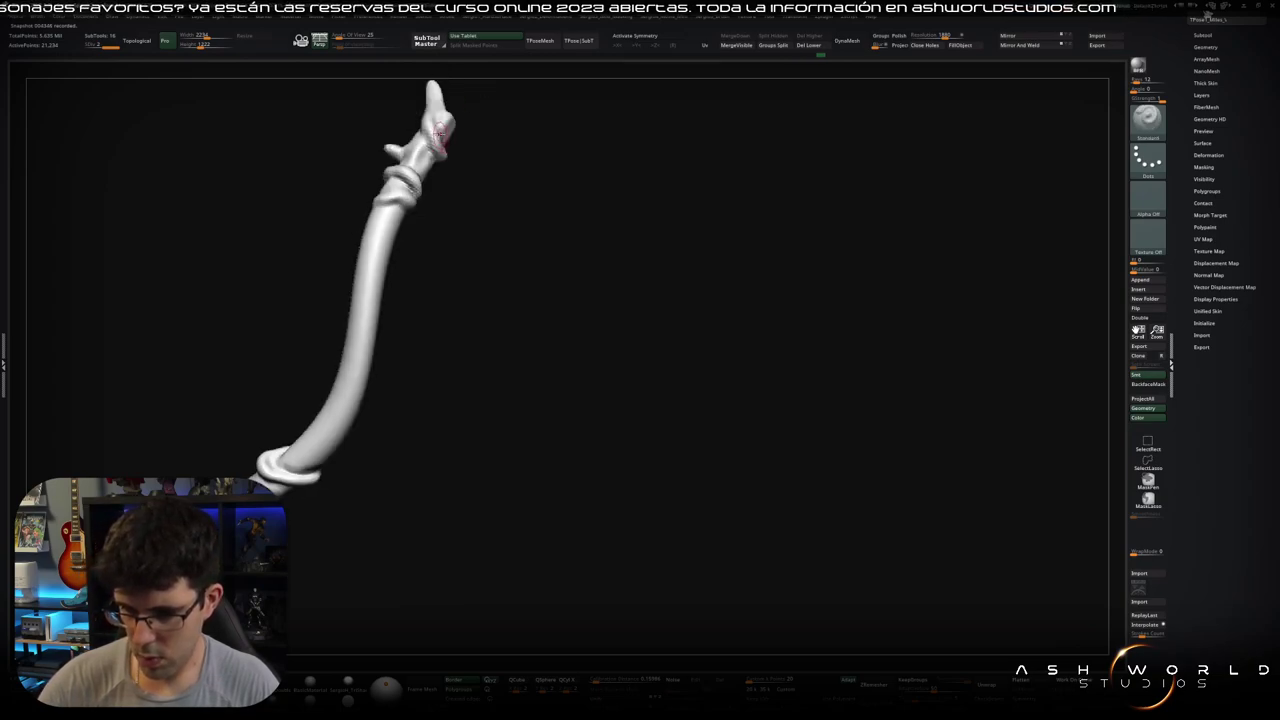
mouse_move(407, 206)
left_mouse_down()
mouse_move(394, 351)
mouse_move(539, 180)
mouse_move(436, 276)
left_mouse_up()
left_click_drag(410, 325, 512, 224)
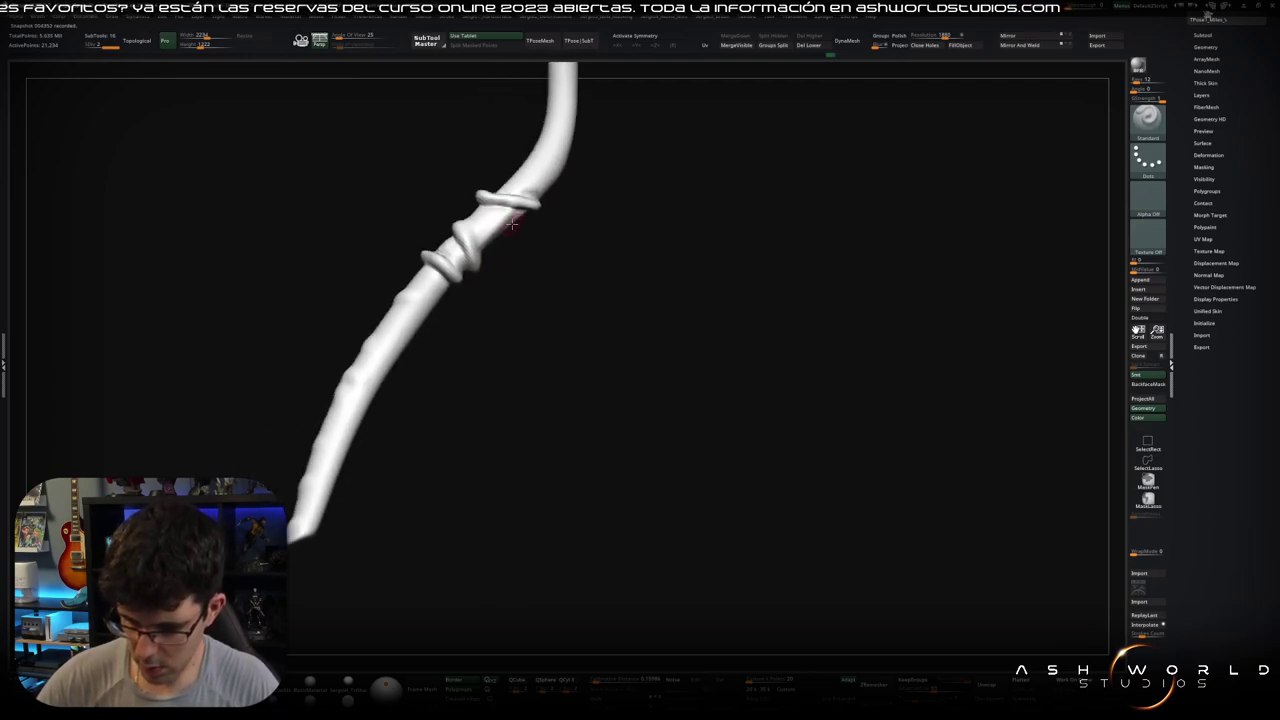
left_click_drag(433, 289, 338, 447)
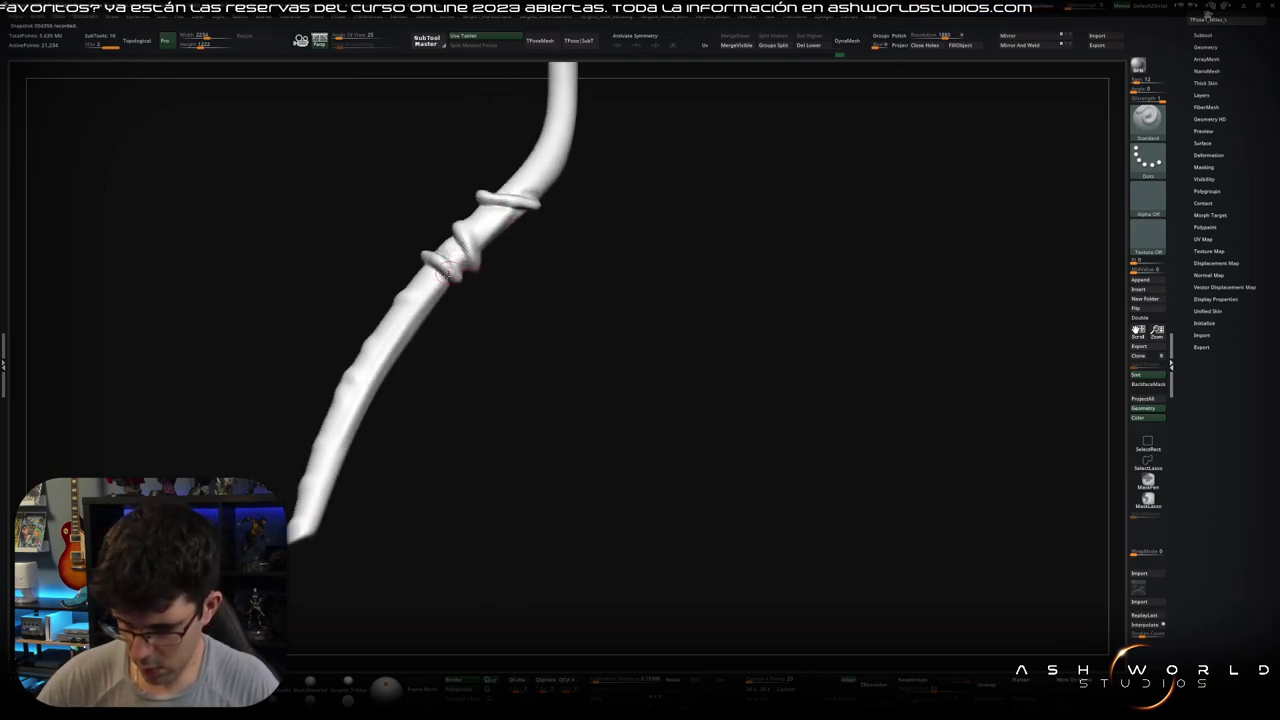
mouse_move(444, 268)
left_mouse_down()
mouse_move(456, 268)
mouse_move(401, 372)
left_mouse_up()
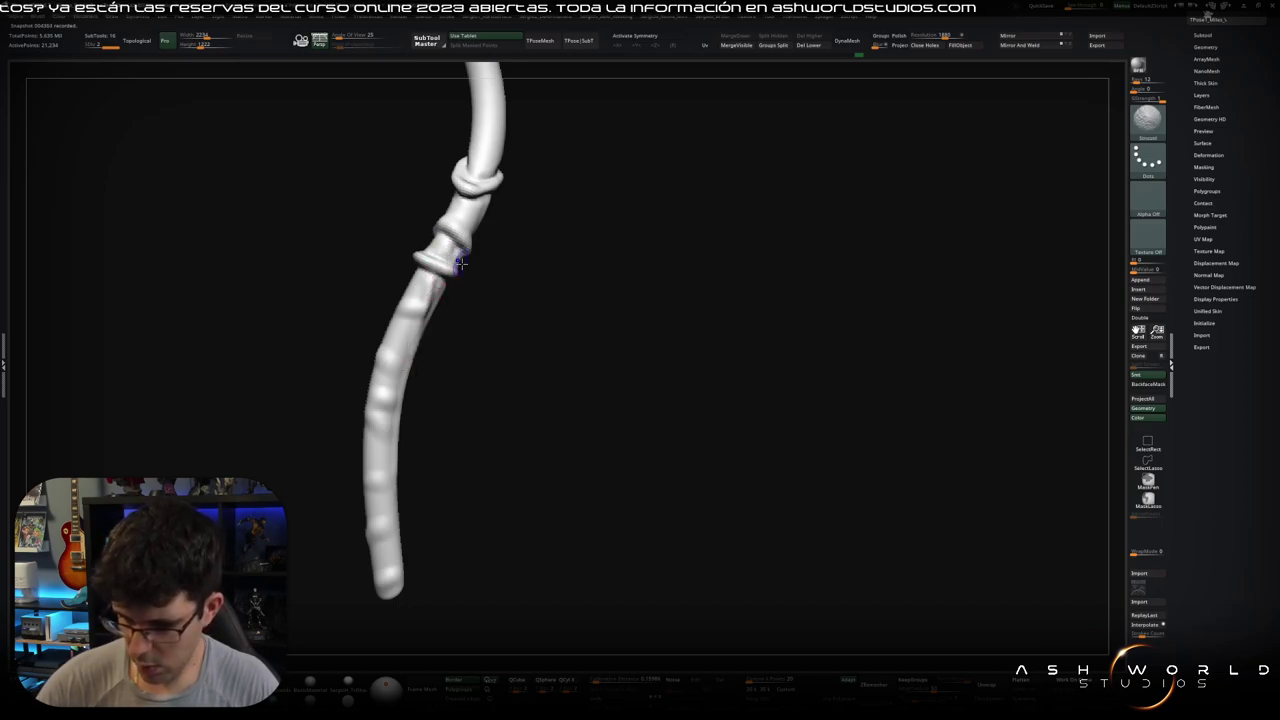
mouse_move(459, 263)
left_mouse_down()
mouse_move(469, 223)
mouse_move(506, 194)
left_mouse_up()
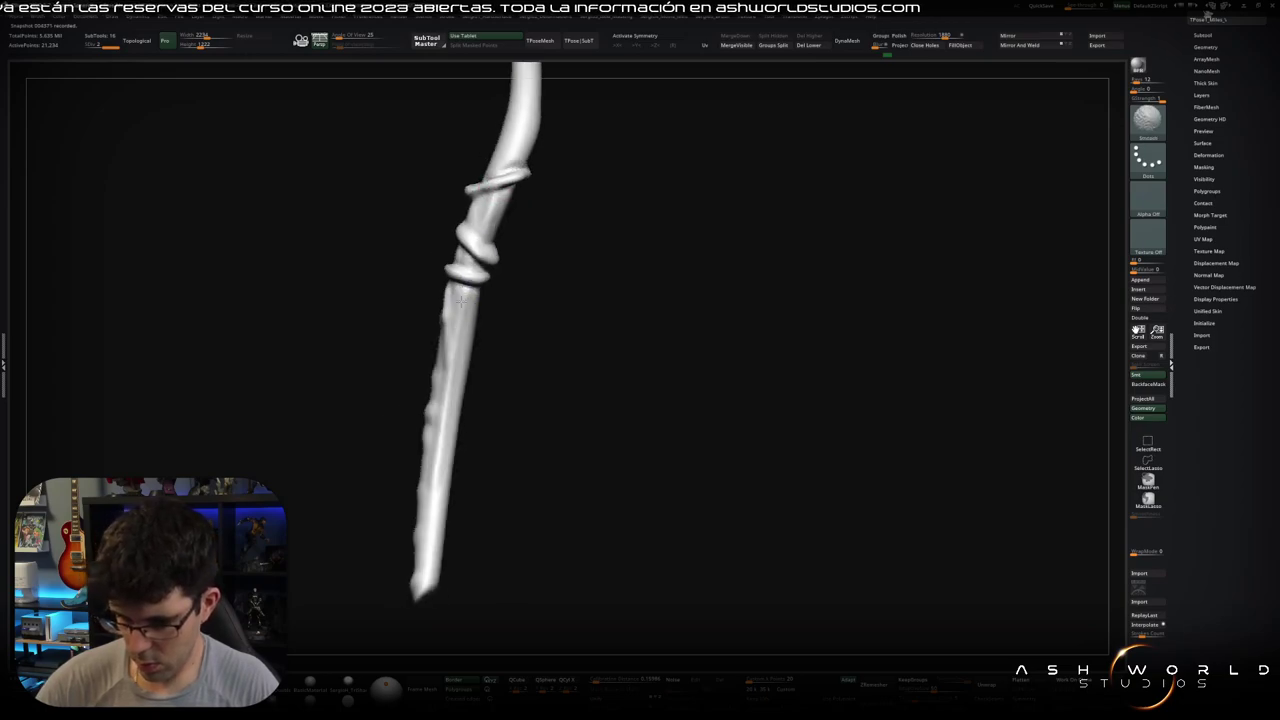
mouse_move(453, 306)
left_mouse_down()
mouse_move(480, 266)
mouse_move(537, 240)
mouse_move(487, 304)
mouse_move(500, 283)
mouse_move(460, 313)
left_mouse_up()
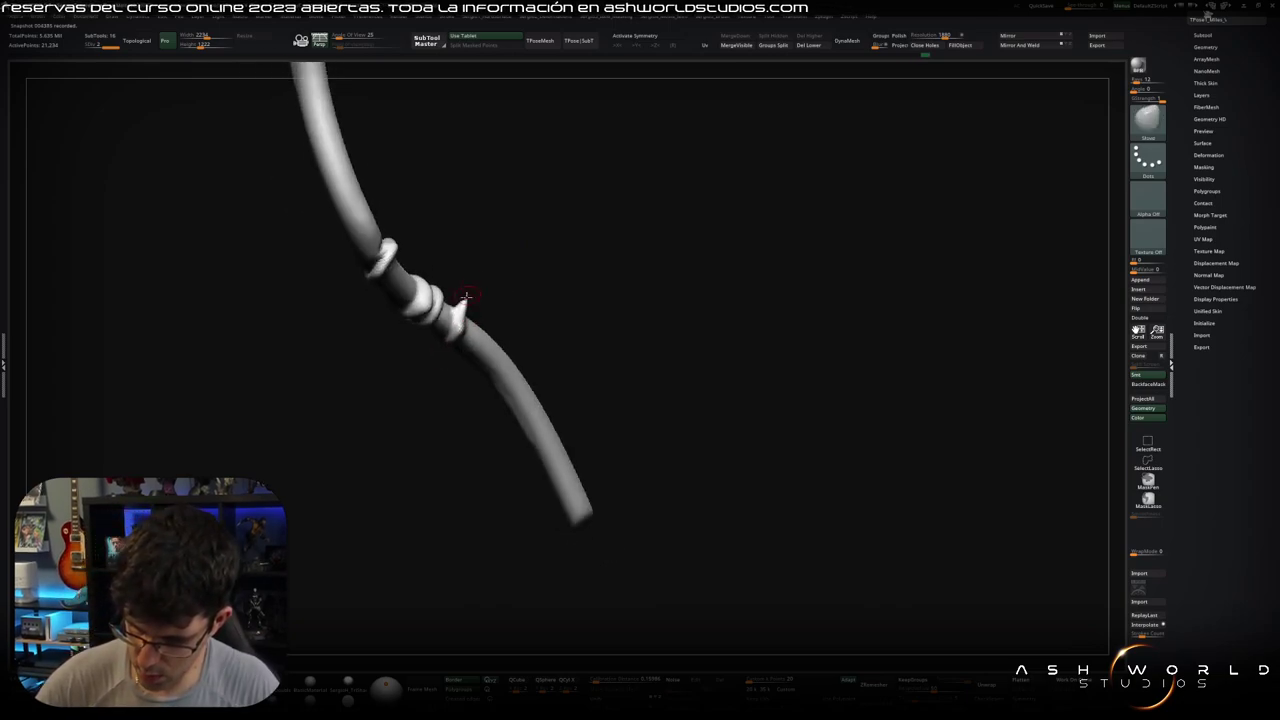
Step: Switch to Inflate (B-I-N) and swell the rod's ridges with its rings facing forward
key("b")
key("i")
key("n")
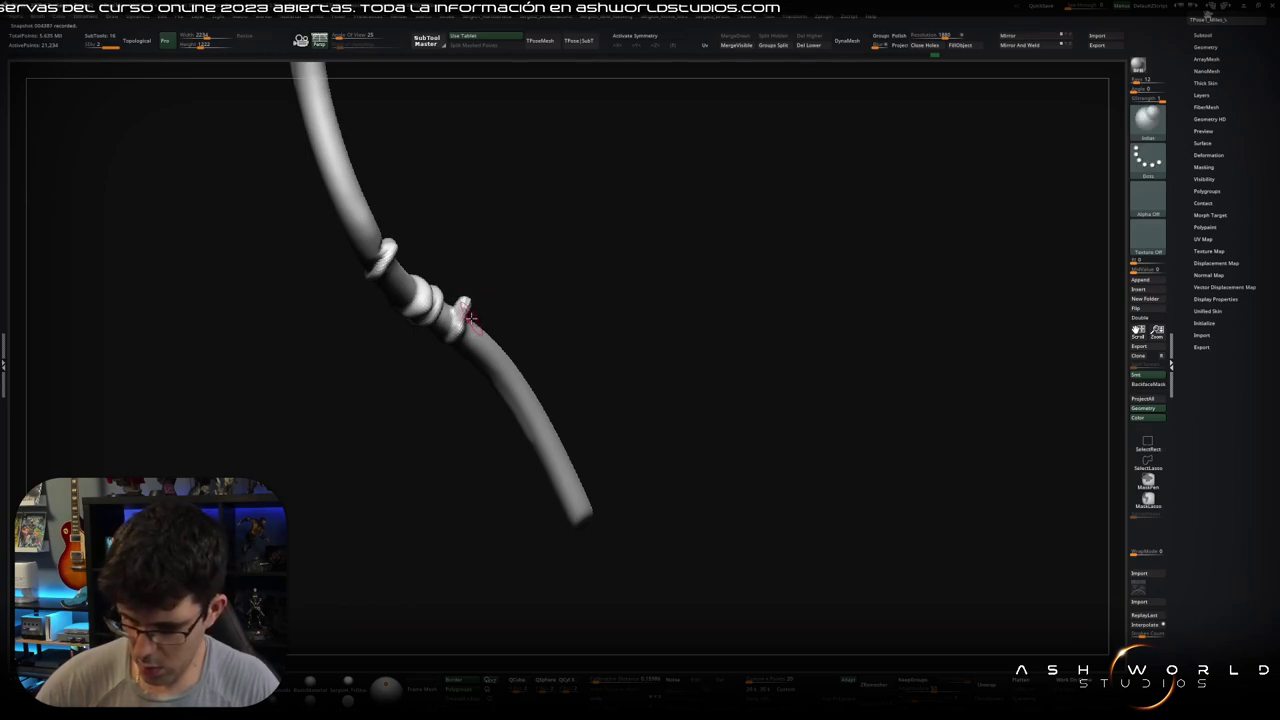
mouse_move(467, 296)
left_mouse_down()
mouse_move(474, 304)
mouse_move(512, 257)
mouse_move(488, 323)
mouse_move(531, 286)
mouse_move(554, 303)
mouse_move(576, 293)
mouse_move(526, 271)
mouse_move(504, 307)
mouse_move(486, 286)
mouse_move(477, 357)
mouse_move(495, 303)
left_mouse_up()
mouse_move(478, 362)
left_mouse_down()
mouse_move(472, 392)
mouse_move(500, 303)
mouse_move(457, 409)
mouse_move(515, 252)
mouse_move(529, 268)
left_mouse_up()
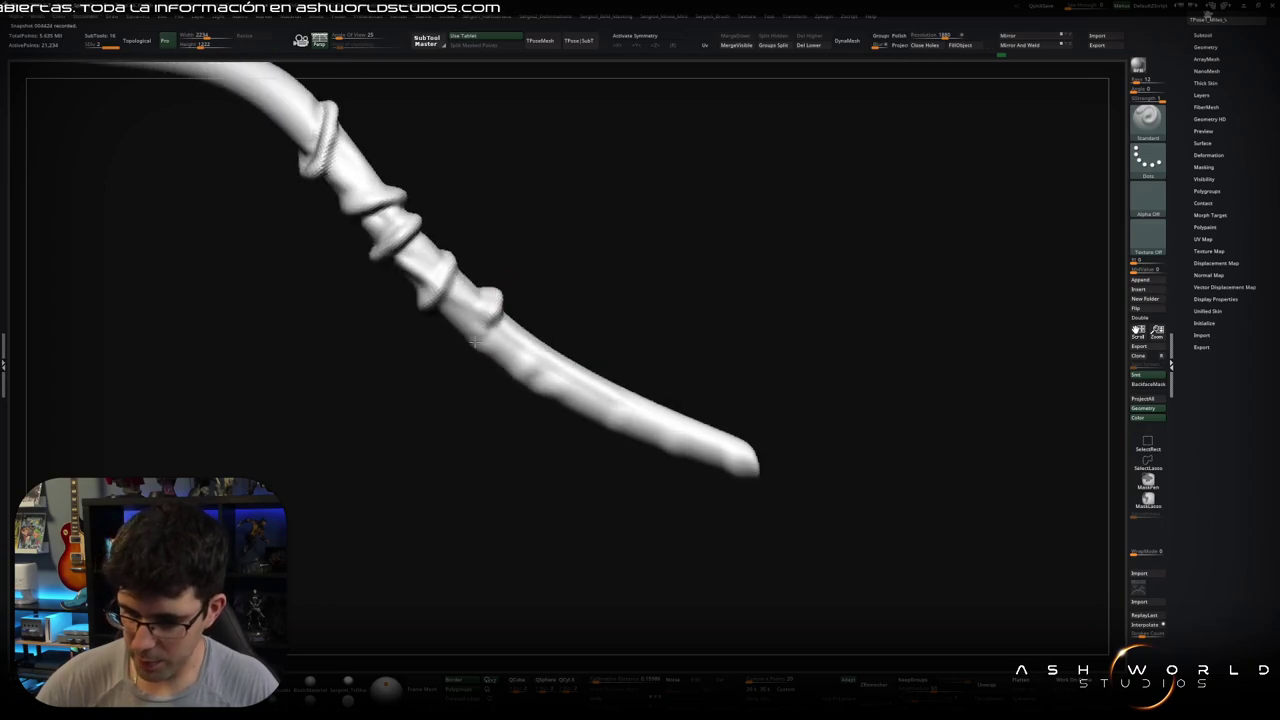
mouse_move(489, 318)
left_mouse_down()
mouse_move(519, 311)
mouse_move(486, 360)
mouse_move(511, 331)
mouse_move(503, 316)
mouse_move(516, 316)
mouse_move(518, 255)
left_mouse_up()
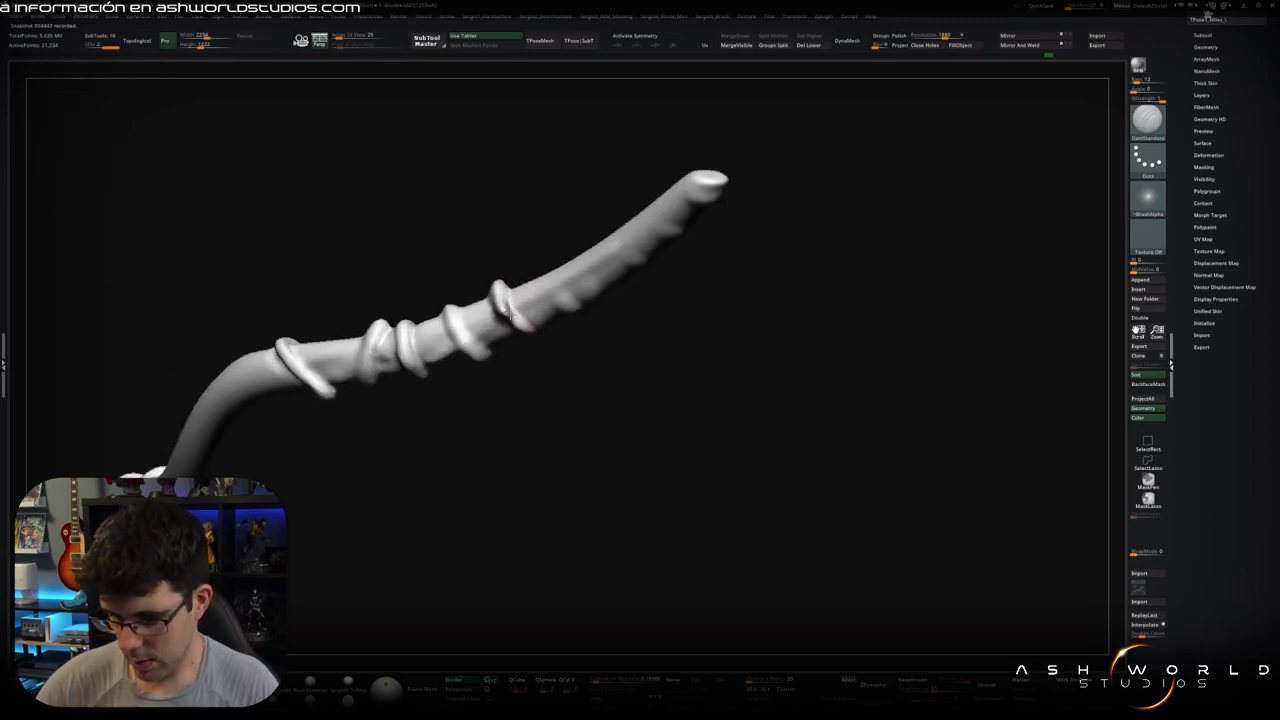
Step: Smooth the bumps on the rod's middle and stand the rod upright
mouse_move(513, 318)
left_mouse_down()
mouse_move(516, 332)
mouse_move(501, 321)
mouse_move(514, 357)
left_mouse_up()
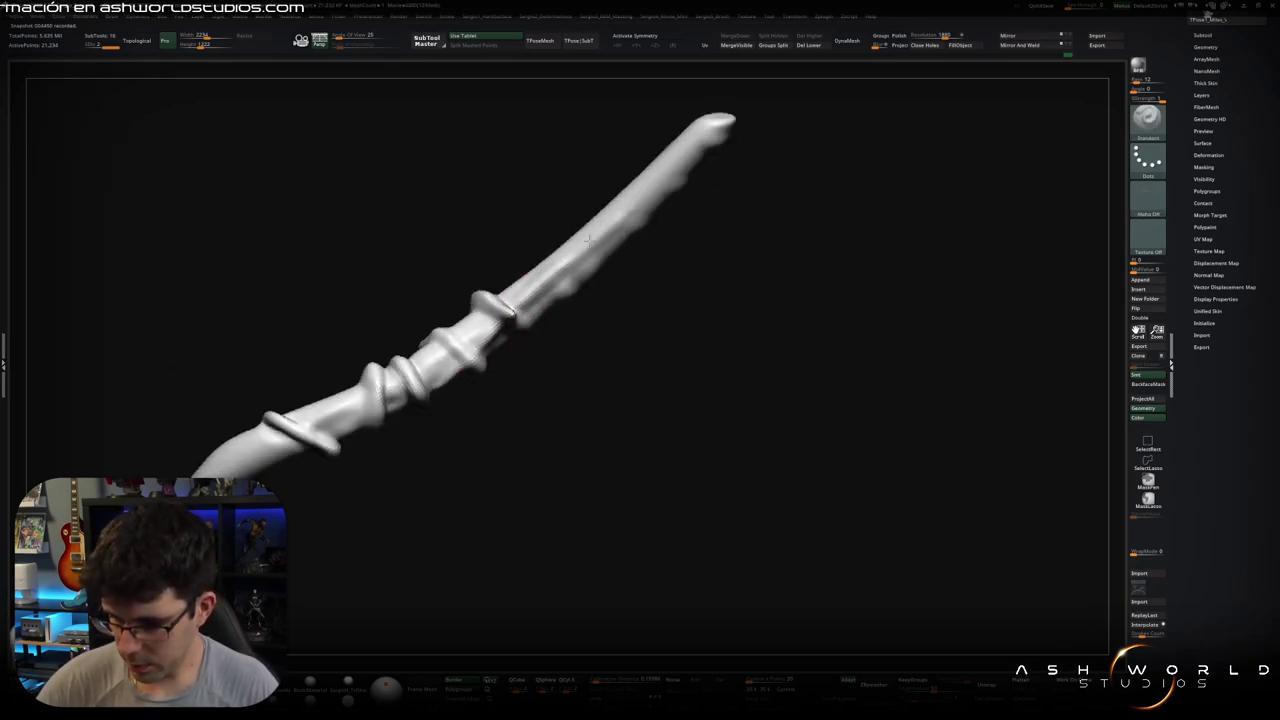
mouse_move(553, 283)
left_mouse_down()
mouse_move(482, 338)
mouse_move(492, 325)
left_mouse_up()
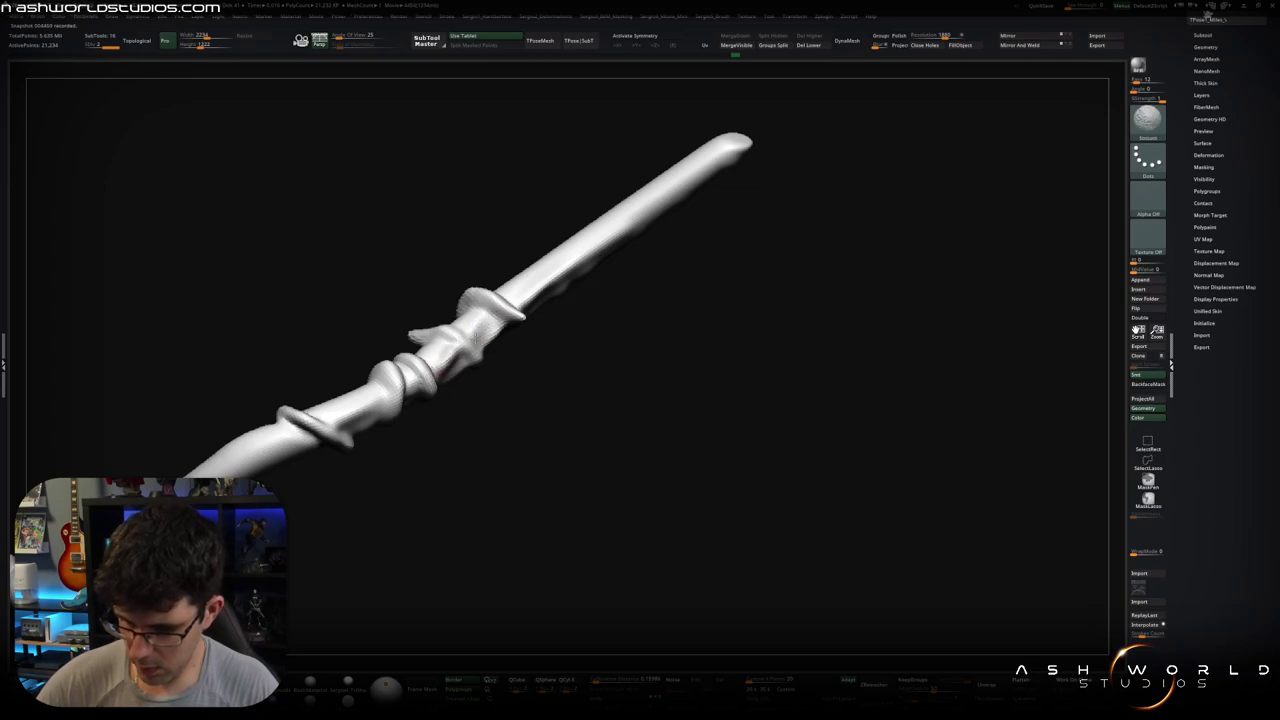
left_click_drag(445, 380, 464, 341, "shift")
right_click_drag(455, 340, 458, 305)
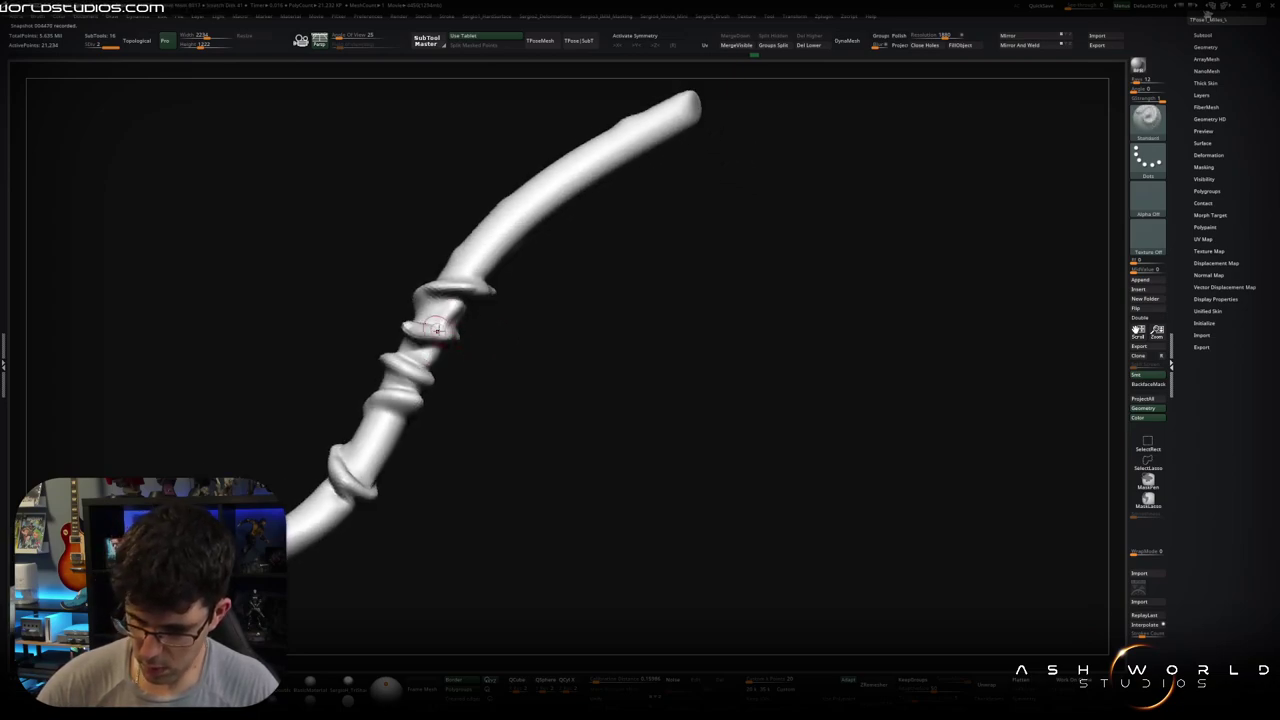
mouse_move(457, 305)
right_mouse_down()
mouse_move(477, 314)
mouse_move(450, 345)
mouse_move(397, 318)
mouse_move(411, 438)
mouse_move(482, 305)
mouse_move(563, 266)
right_mouse_up()
left_click(570, 260, "ctrl+shift")
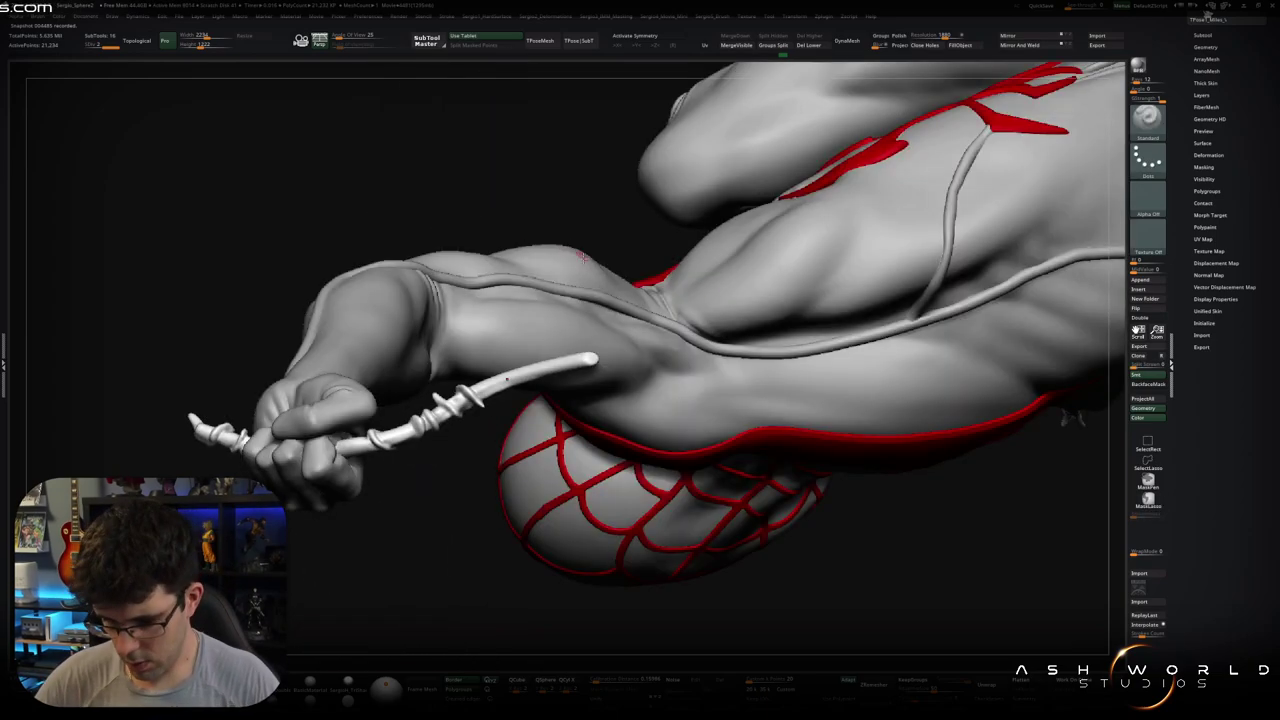
mouse_move(553, 313)
right_mouse_down()
mouse_move(474, 354)
mouse_move(577, 291)
mouse_move(583, 348)
mouse_move(714, 251)
mouse_move(703, 228)
mouse_move(634, 297)
mouse_move(590, 242)
mouse_move(577, 306)
mouse_move(603, 220)
mouse_move(586, 300)
mouse_move(622, 205)
mouse_move(614, 286)
right_mouse_up()
right_click_drag(620, 236, 606, 310)
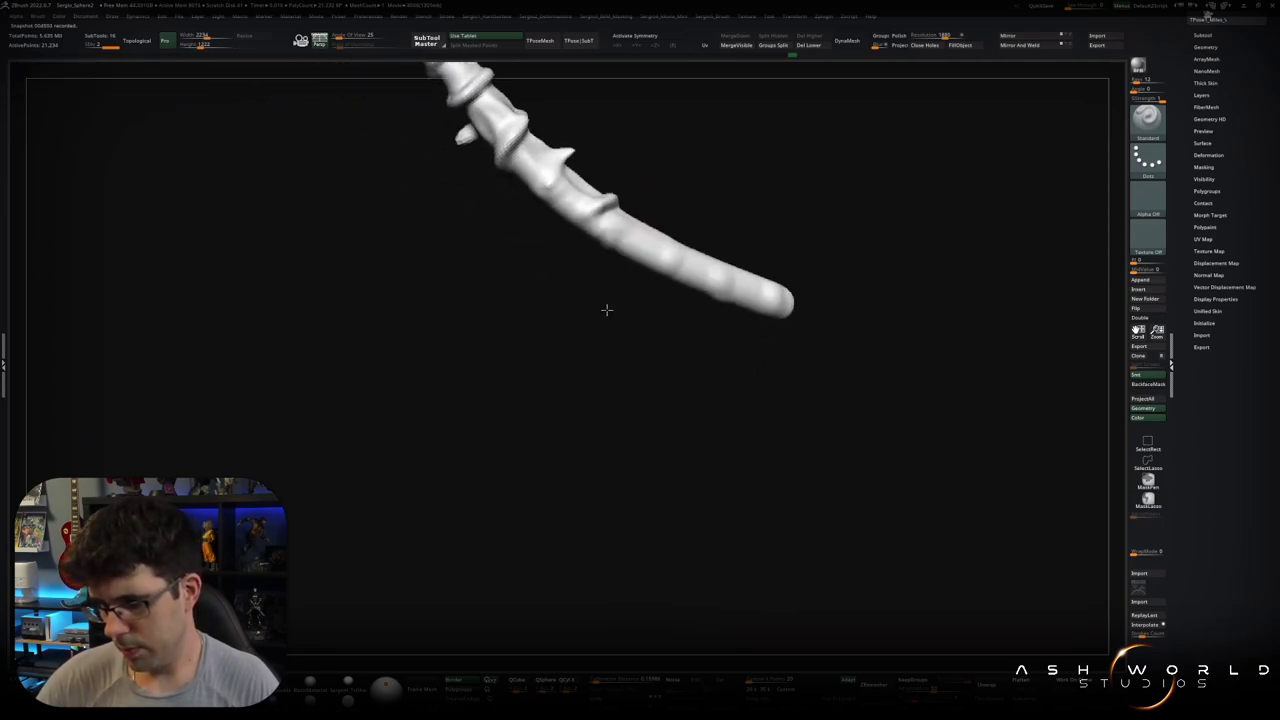
mouse_move(609, 240)
right_mouse_down()
mouse_move(609, 270)
mouse_move(609, 257)
mouse_move(583, 283)
mouse_move(605, 243)
mouse_move(620, 249)
mouse_move(614, 237)
mouse_move(681, 319)
mouse_move(666, 240)
mouse_move(560, 206)
mouse_move(607, 168)
mouse_move(608, 197)
mouse_move(558, 216)
mouse_move(580, 191)
mouse_move(527, 254)
right_mouse_up()
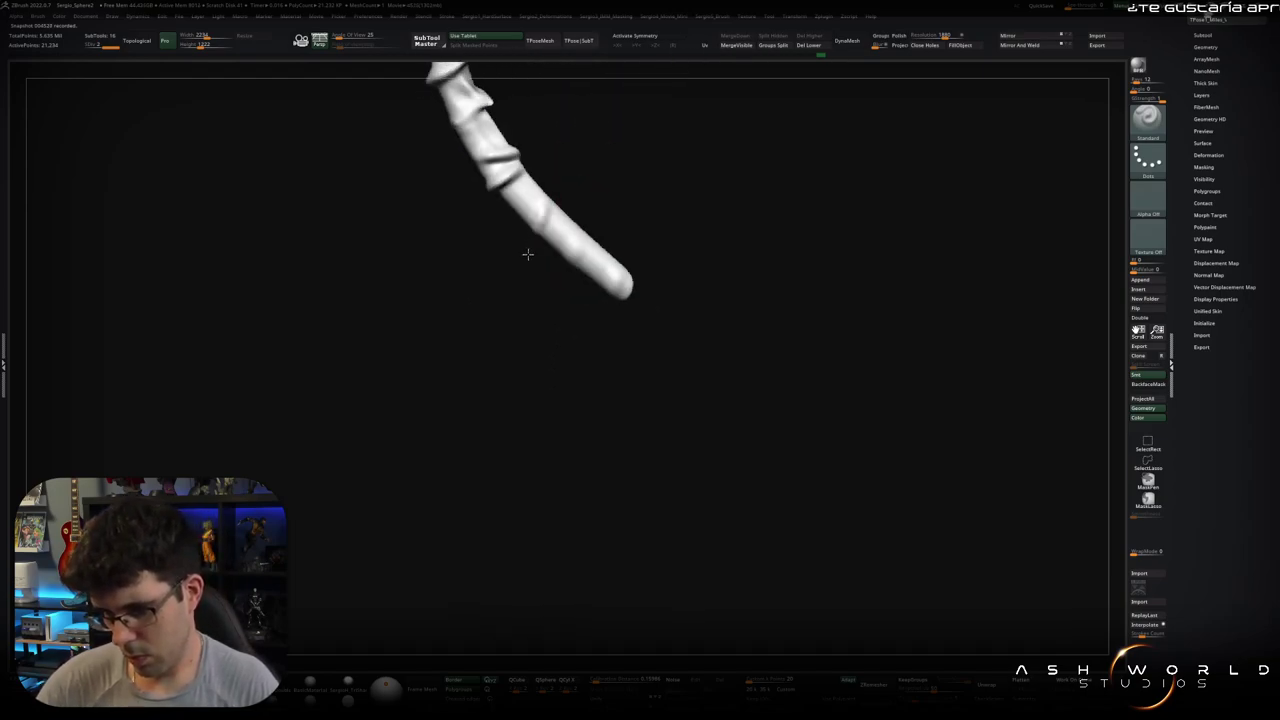
mouse_move(549, 210)
right_mouse_down()
mouse_move(552, 186)
mouse_move(552, 231)
mouse_move(563, 167)
right_mouse_up()
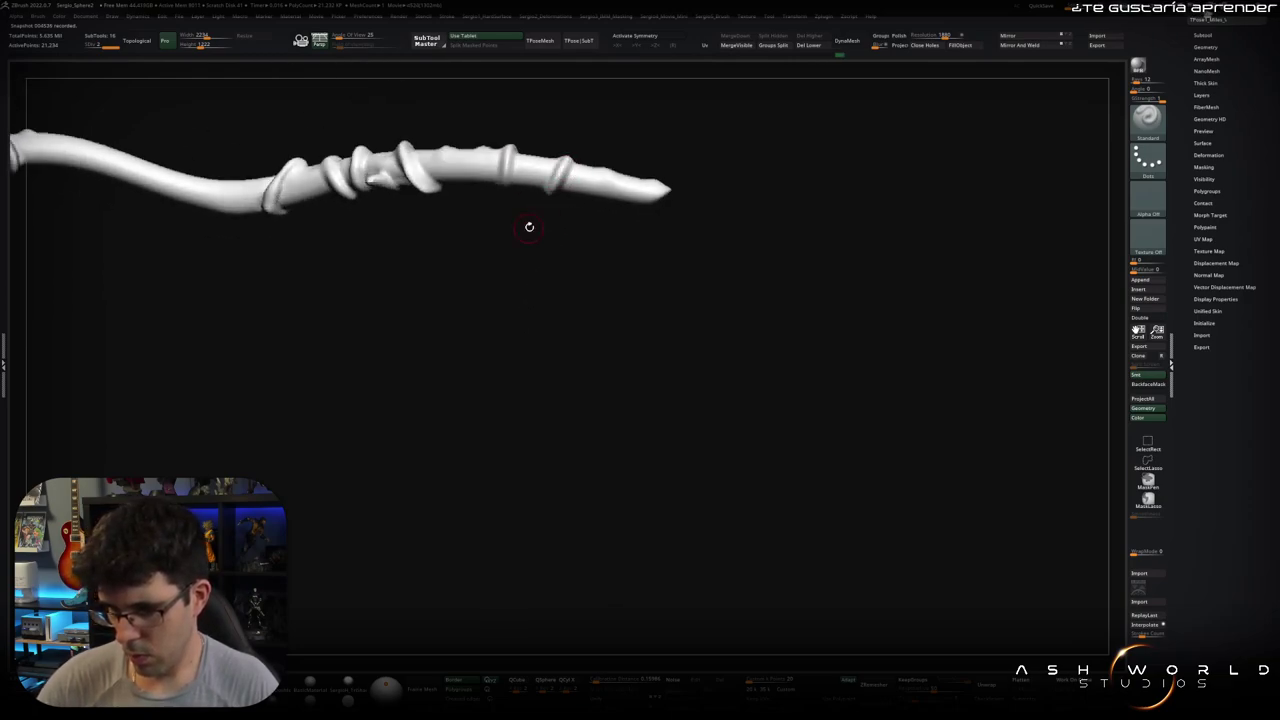
Step: Orbit around the rod and enlarge the brush to cover its tip
mouse_move(529, 227)
right_mouse_down()
mouse_move(561, 183)
mouse_move(563, 216)
mouse_move(620, 186)
mouse_move(663, 200)
mouse_move(571, 242)
mouse_move(627, 239)
right_mouse_up()
mouse_move(543, 235)
right_mouse_down()
mouse_move(591, 266)
mouse_move(609, 251)
mouse_move(702, 342)
mouse_move(680, 348)
mouse_move(696, 303)
right_mouse_up()
right_click_drag(635, 413, 662, 343)
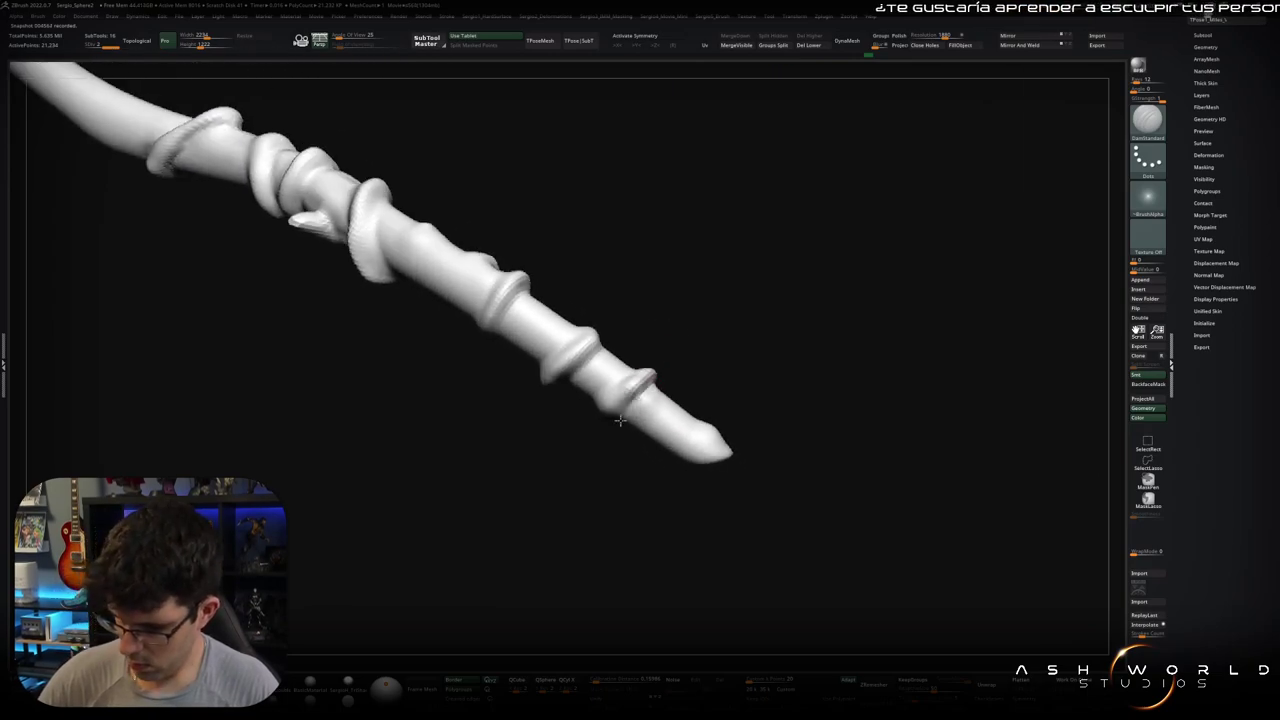
mouse_move(632, 402)
right_mouse_down()
mouse_move(560, 446)
mouse_move(626, 351)
mouse_move(545, 292)
mouse_move(475, 322)
mouse_move(520, 354)
mouse_move(472, 398)
right_mouse_up()
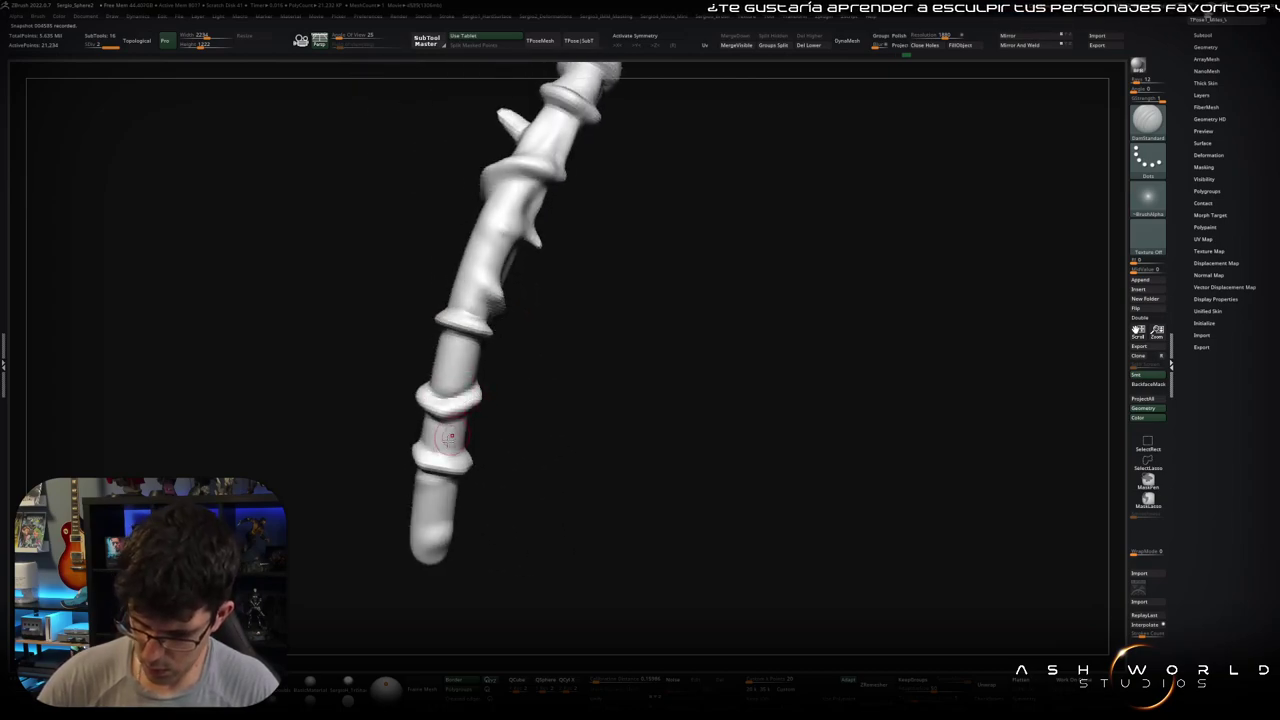
mouse_move(465, 460)
right_mouse_down()
mouse_move(529, 371)
mouse_move(586, 380)
mouse_move(551, 363)
mouse_move(450, 410)
mouse_move(440, 440)
right_mouse_up()
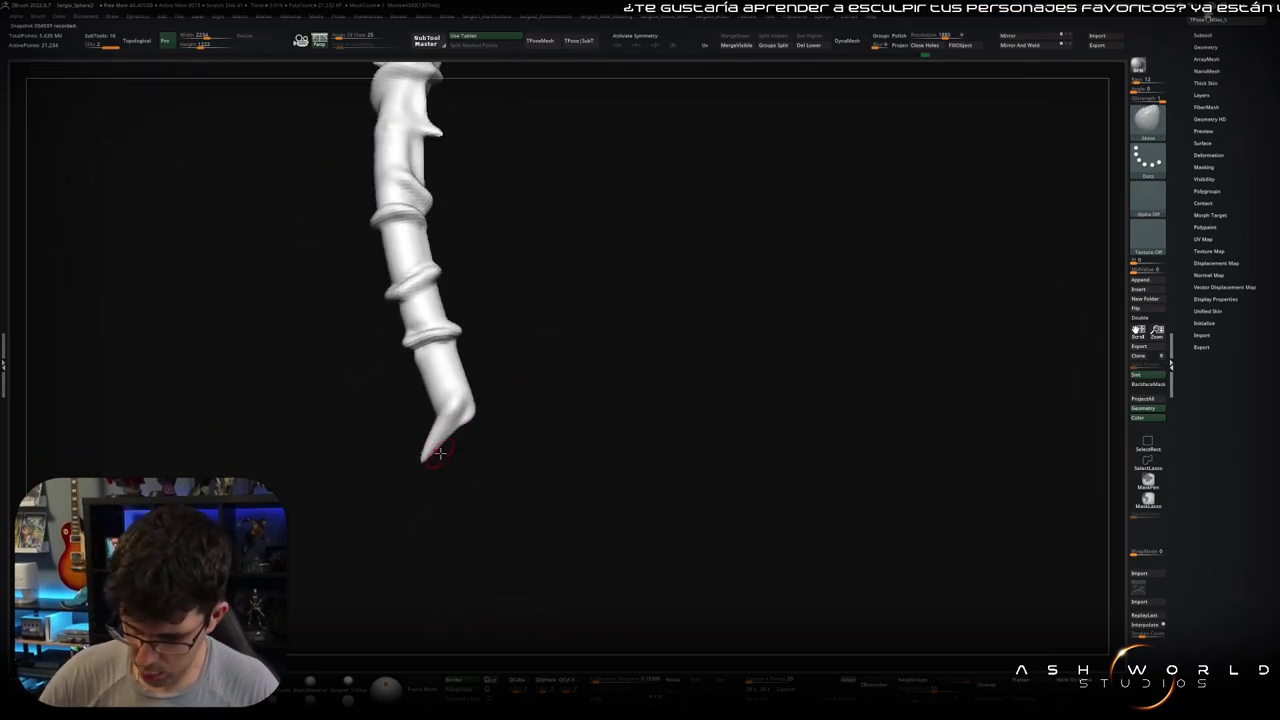
left_click_drag(443, 452, 470, 452)
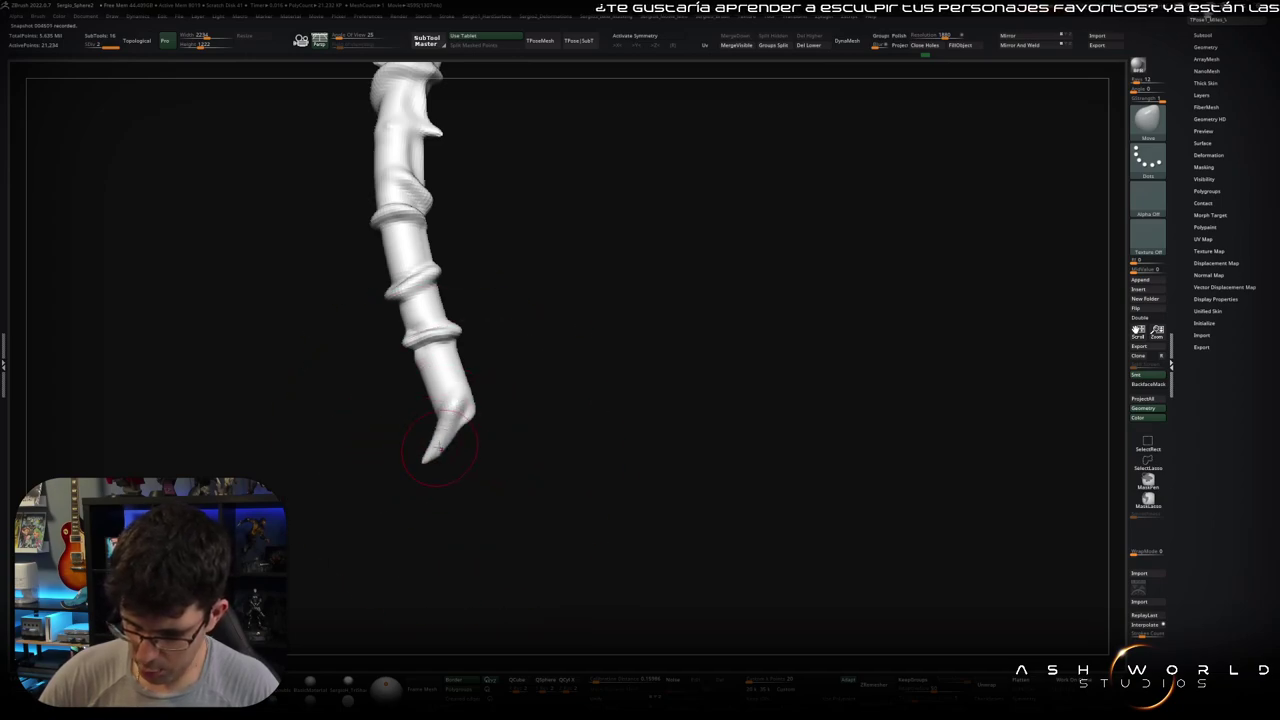
Step: Switch back to the Standard brush and orbit the rod to a diagonal view
key("b")
key("s")
key("t")
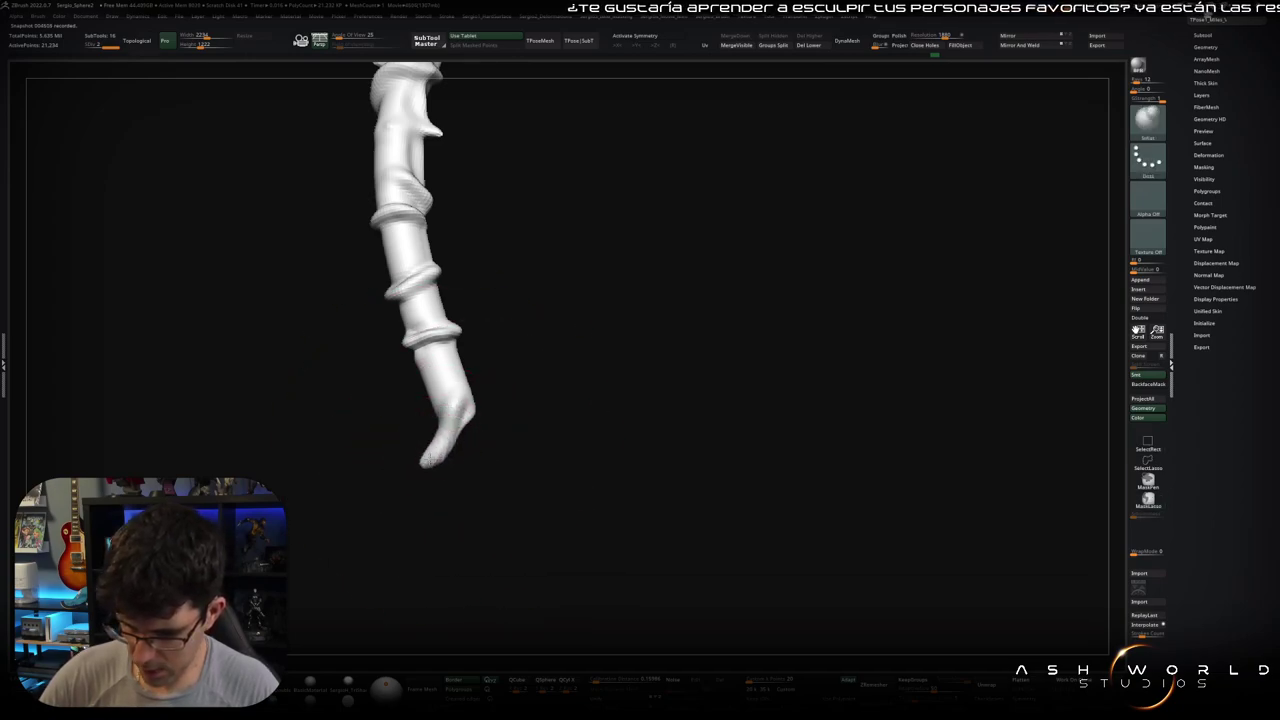
right_click_drag(458, 460, 458, 414)
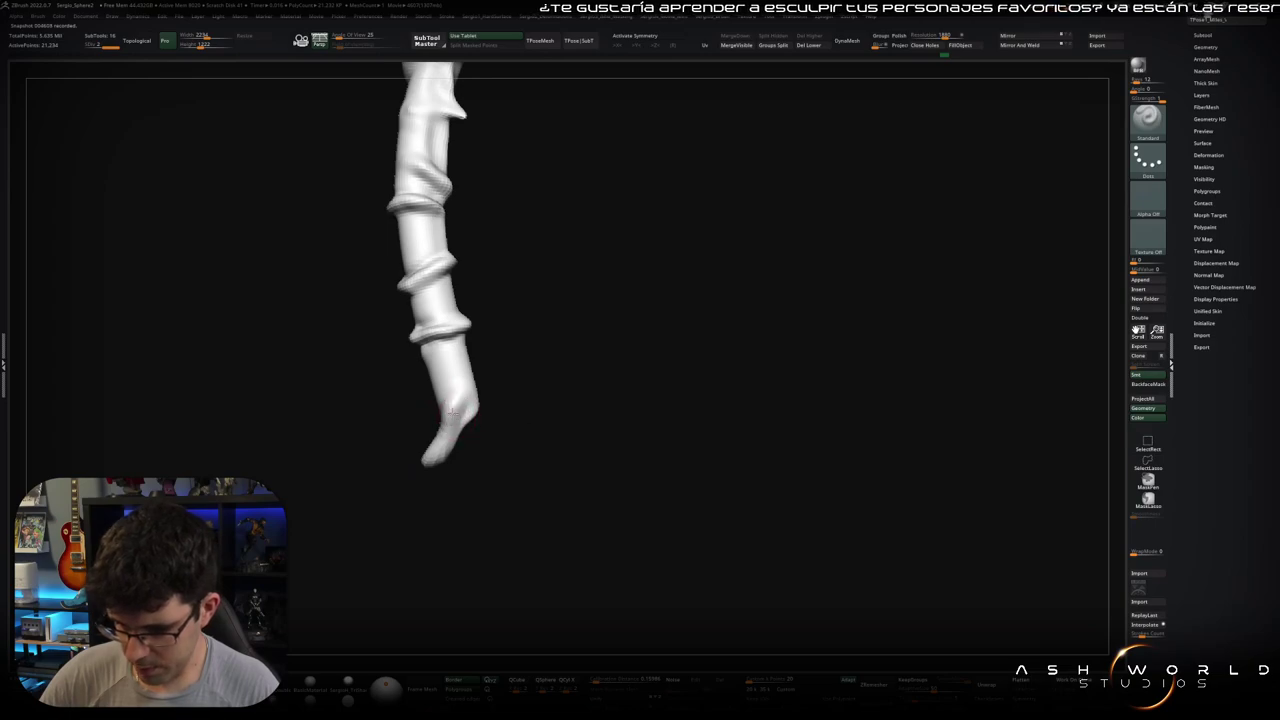
mouse_move(491, 371)
right_mouse_down()
mouse_move(455, 410)
mouse_move(508, 390)
mouse_move(512, 330)
mouse_move(520, 443)
mouse_move(493, 285)
right_mouse_up()
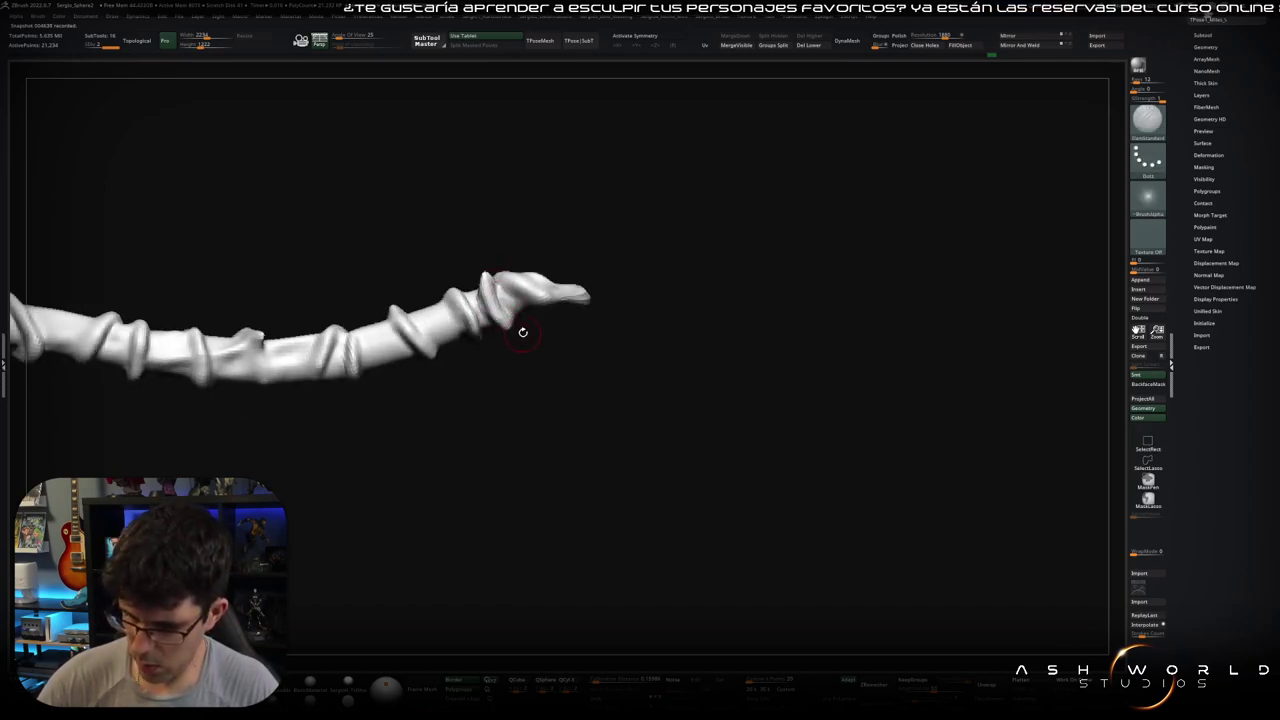
mouse_move(522, 332)
right_mouse_down()
mouse_move(489, 285)
mouse_move(523, 354)
mouse_move(536, 302)
right_mouse_up()
mouse_move(509, 369)
right_mouse_down()
mouse_move(512, 330)
mouse_move(536, 346)
mouse_move(593, 331)
mouse_move(600, 369)
mouse_move(558, 318)
mouse_move(557, 337)
mouse_move(577, 266)
mouse_move(618, 257)
right_mouse_up()
mouse_move(654, 414)
right_mouse_down()
mouse_move(620, 380)
mouse_move(557, 410)
mouse_move(566, 317)
right_mouse_up()
mouse_move(553, 448)
right_mouse_down("ctrl")
mouse_move(606, 563)
mouse_move(594, 397)
mouse_move(626, 312)
right_mouse_up("ctrl")
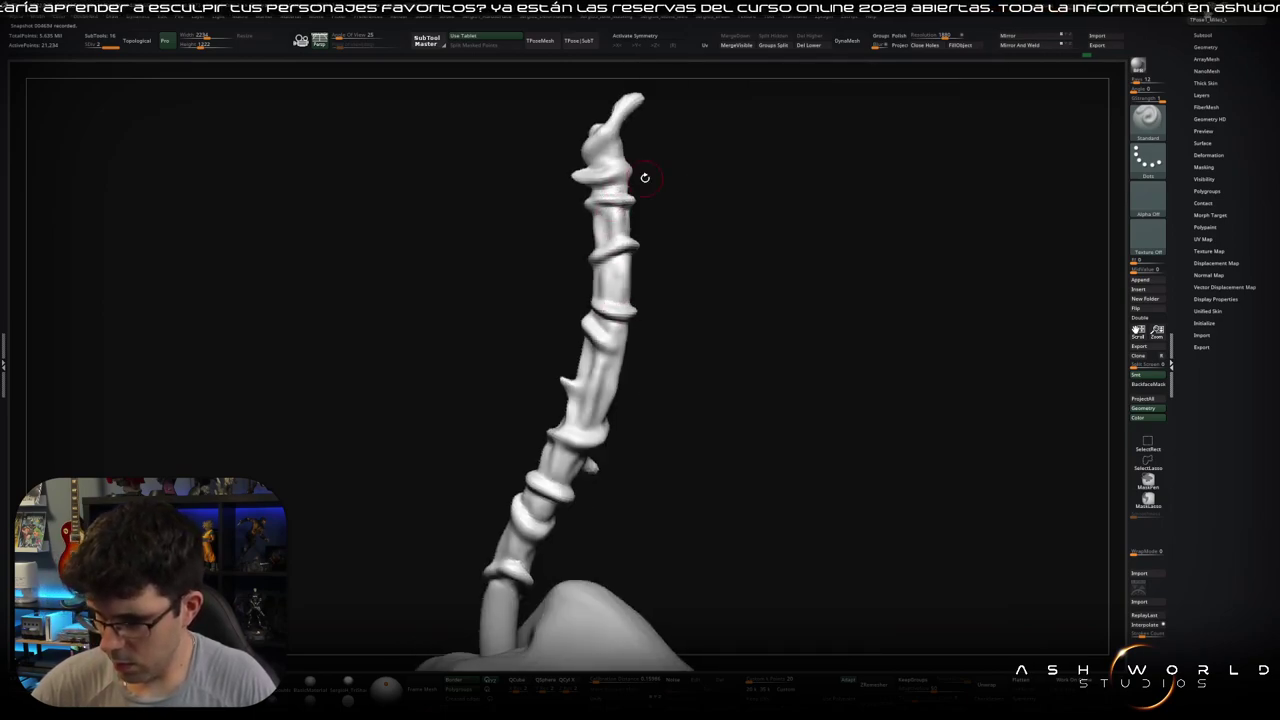
right_click_drag(645, 177, 594, 170)
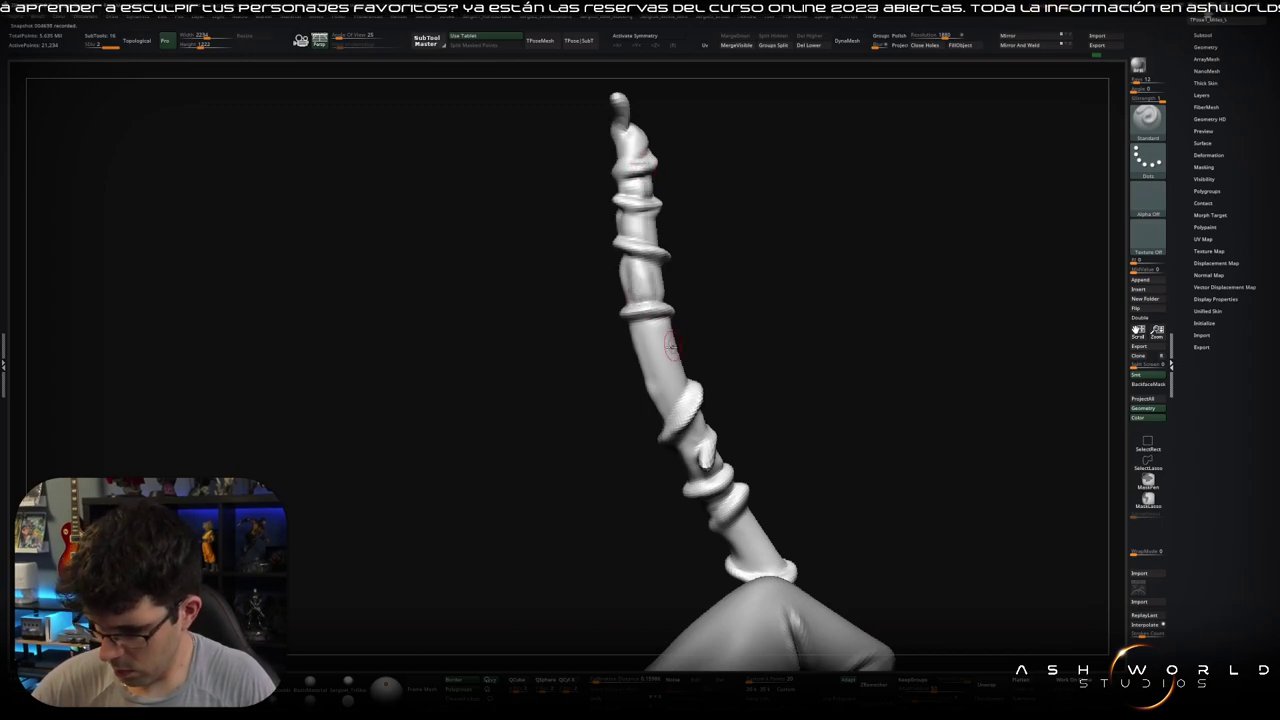
right_click_drag(679, 419, 688, 330)
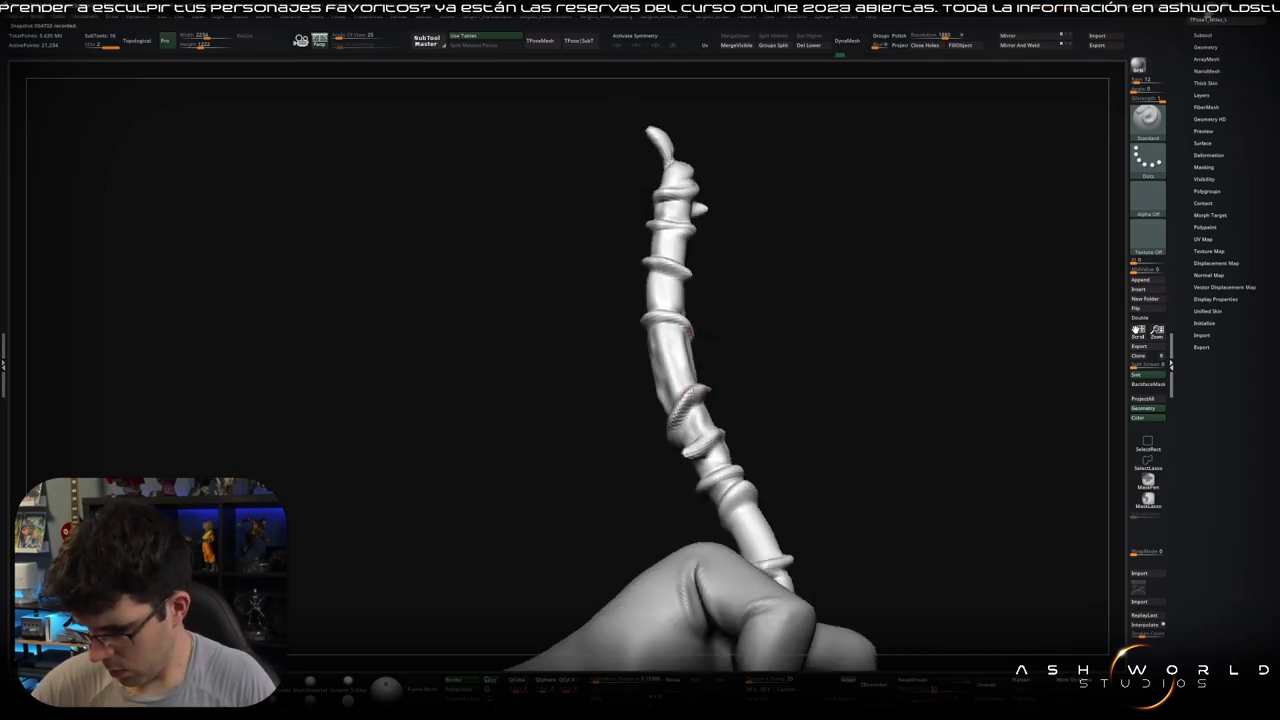
mouse_move(706, 428)
right_mouse_down()
mouse_move(720, 405)
mouse_move(760, 440)
mouse_move(755, 465)
mouse_move(689, 494)
mouse_move(727, 543)
right_mouse_up()
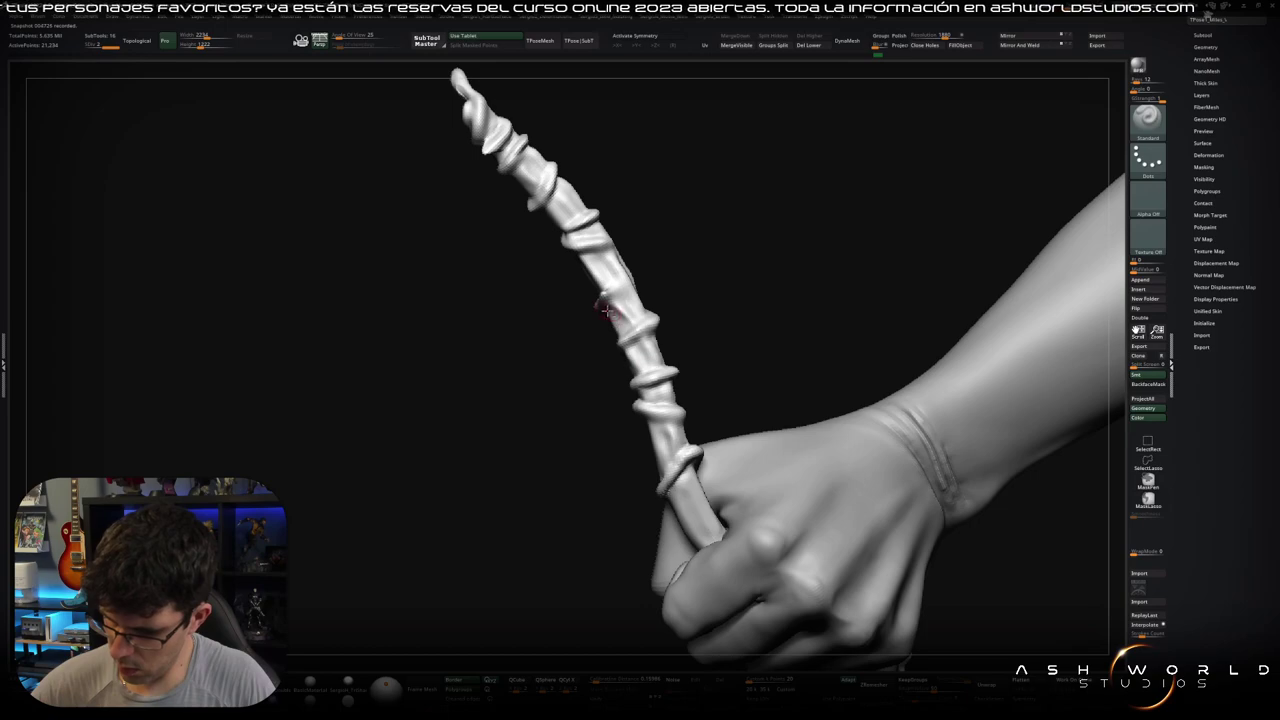
mouse_move(651, 370)
right_mouse_down("ctrl")
mouse_move(703, 321)
mouse_move(703, 289)
mouse_move(749, 269)
mouse_move(714, 351)
mouse_move(746, 374)
mouse_move(755, 299)
mouse_move(734, 300)
mouse_move(717, 331)
mouse_move(684, 240)
right_mouse_up("ctrl")
Step: With the Move brush (B-M-V), drag the rod's middle so it curves left
key("b")
key("m")
key("v")
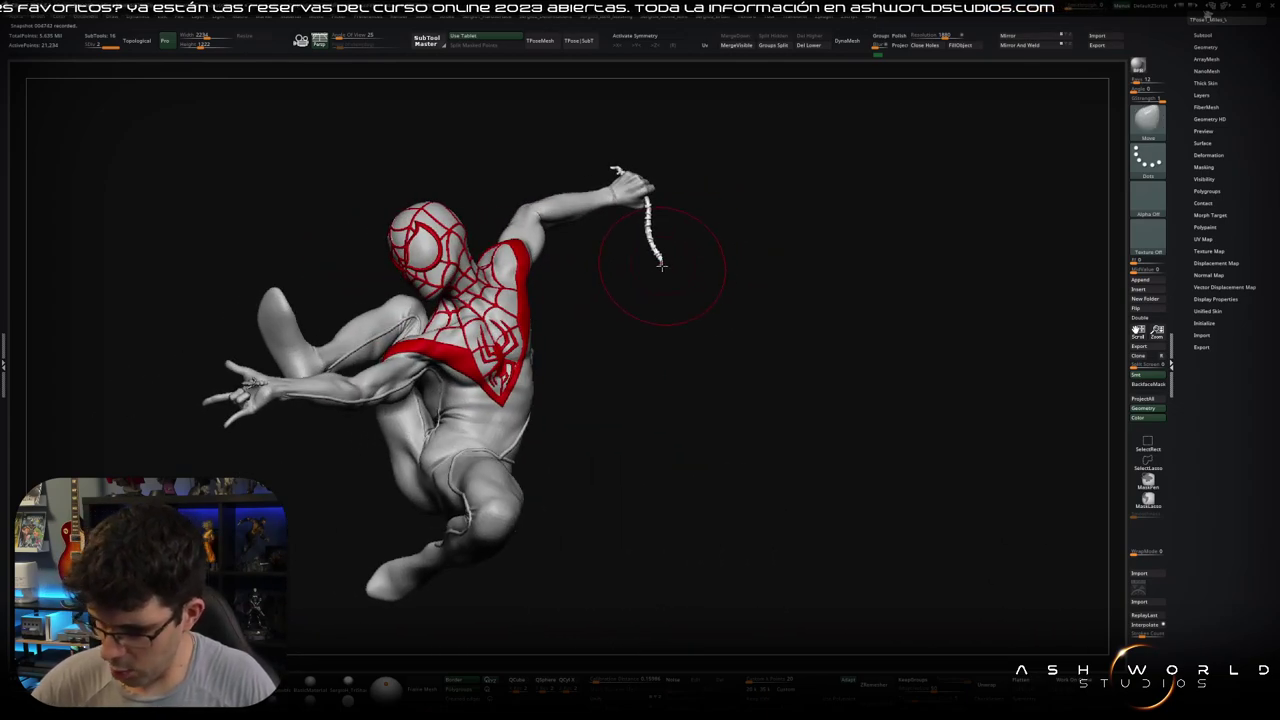
key("shift")
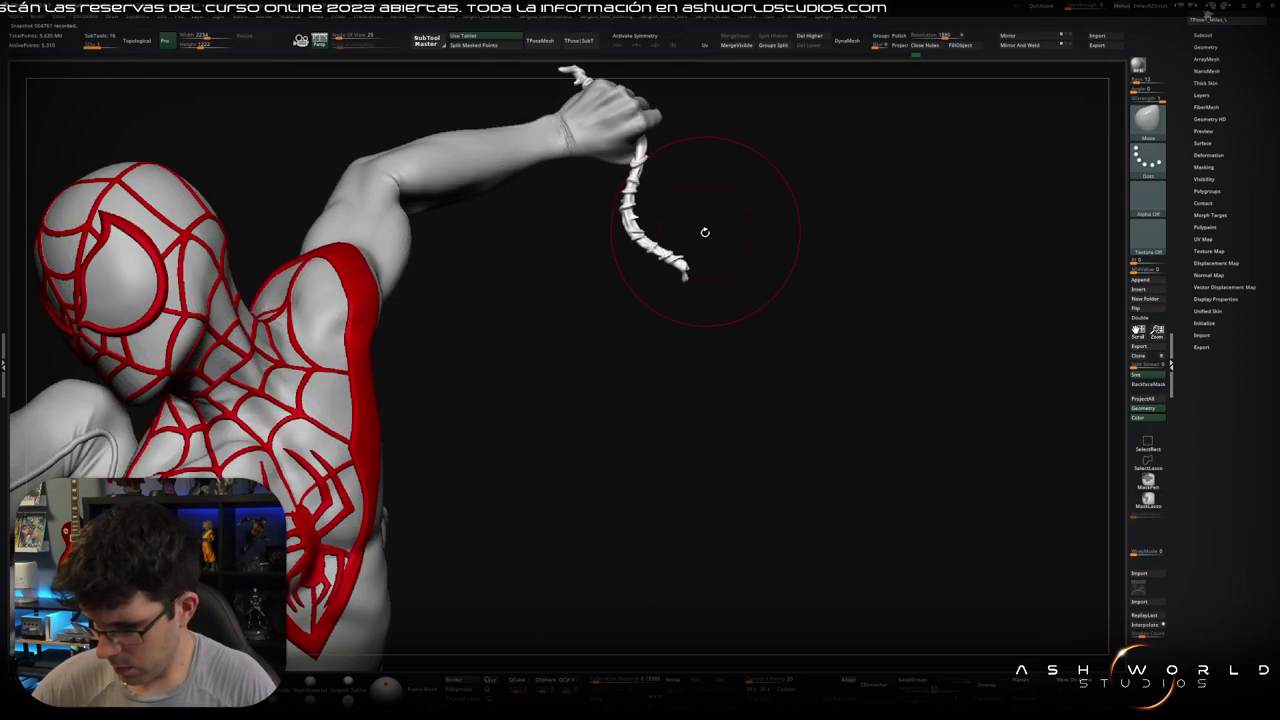
left_click_drag(643, 229, 653, 259)
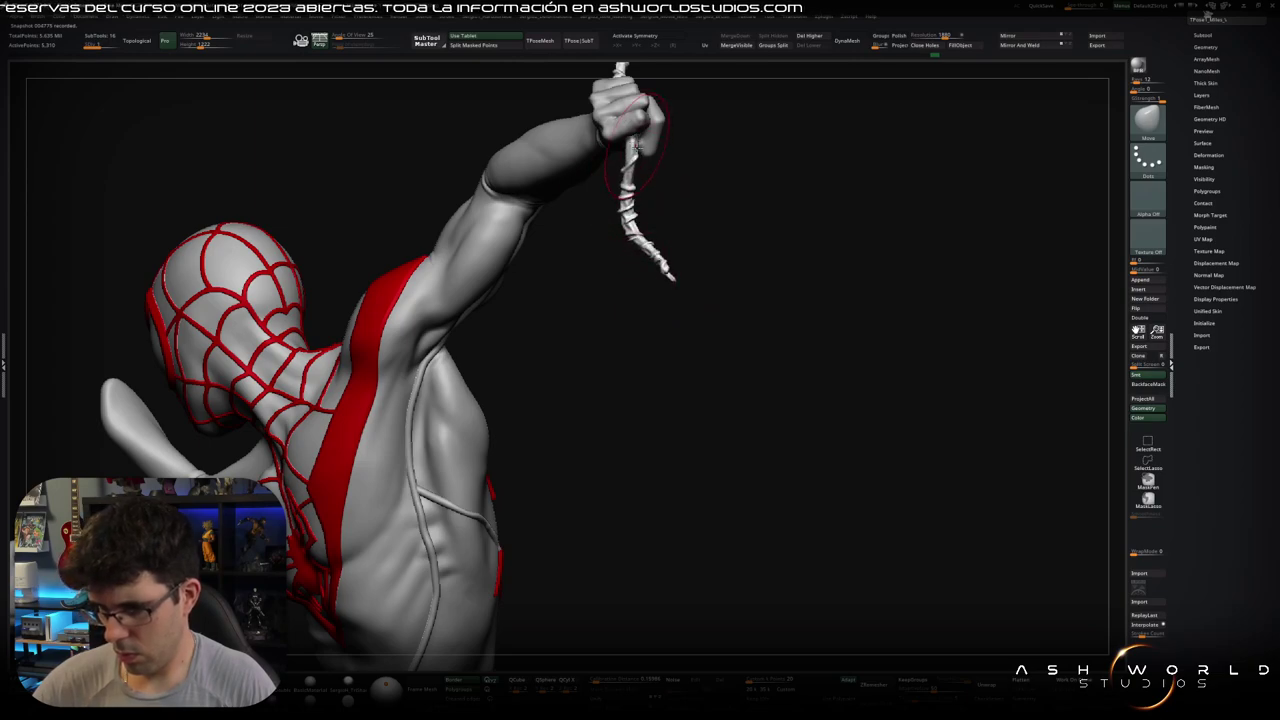
Step: Frame the whole figure and view his back and outstretched arm
mouse_move(633, 145)
right_mouse_down()
mouse_move(633, 200)
mouse_move(680, 183)
mouse_move(693, 216)
right_mouse_up()
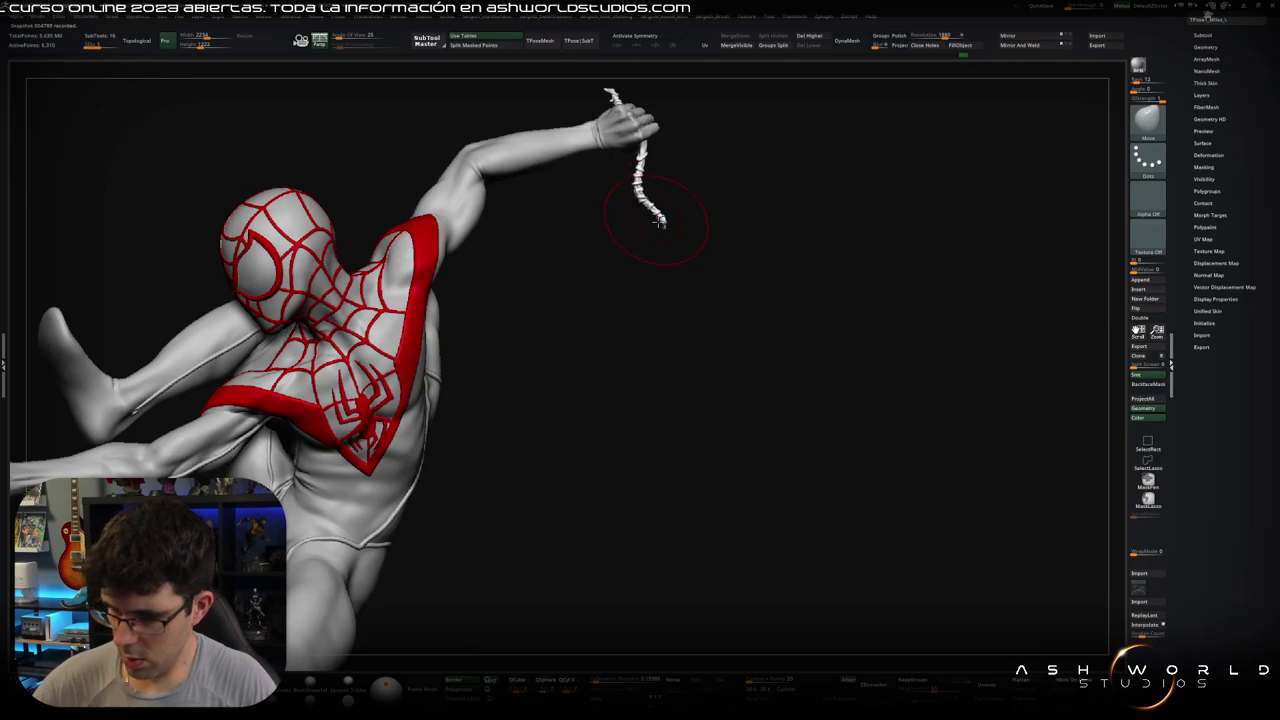
mouse_move(700, 266)
right_mouse_down()
mouse_move(700, 249)
mouse_move(699, 261)
right_mouse_up()
key("f")
mouse_move(614, 249)
right_mouse_down()
mouse_move(609, 294)
mouse_move(665, 257)
mouse_move(691, 304)
right_mouse_up()
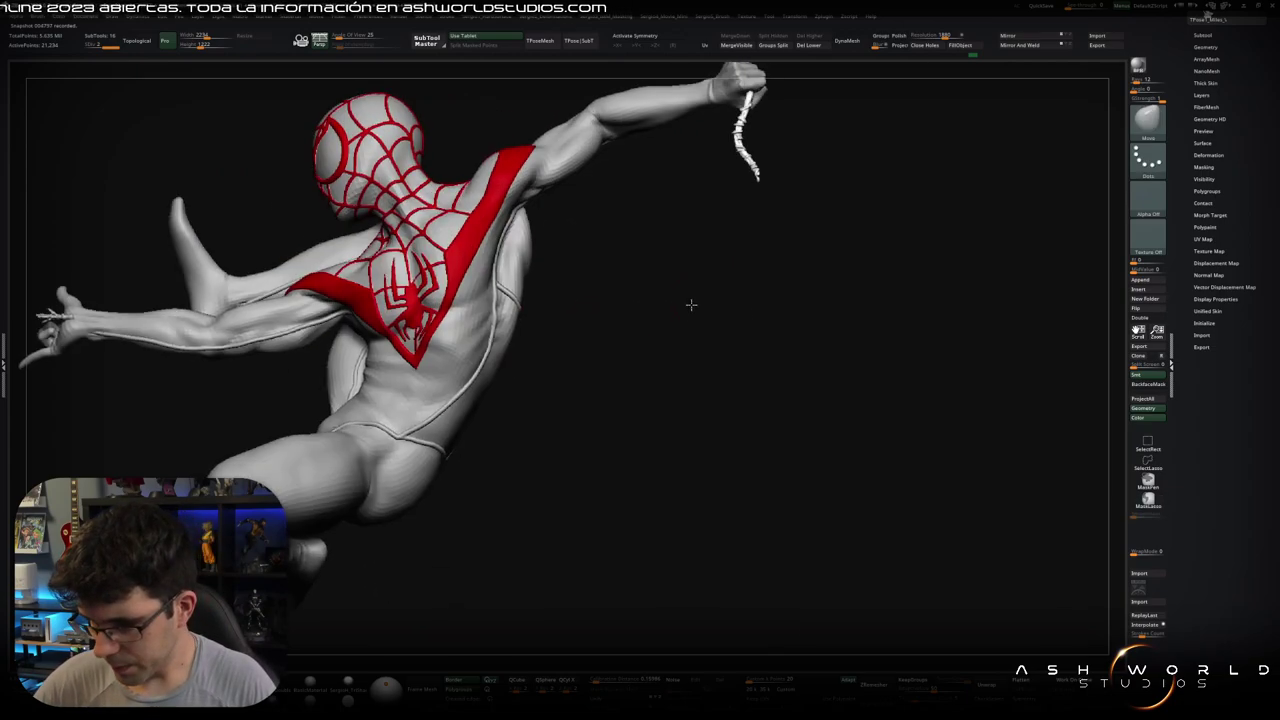
Step: Unhide the cloud base in the SubTool list, select it and turn on Solo
left_click(1202, 35)
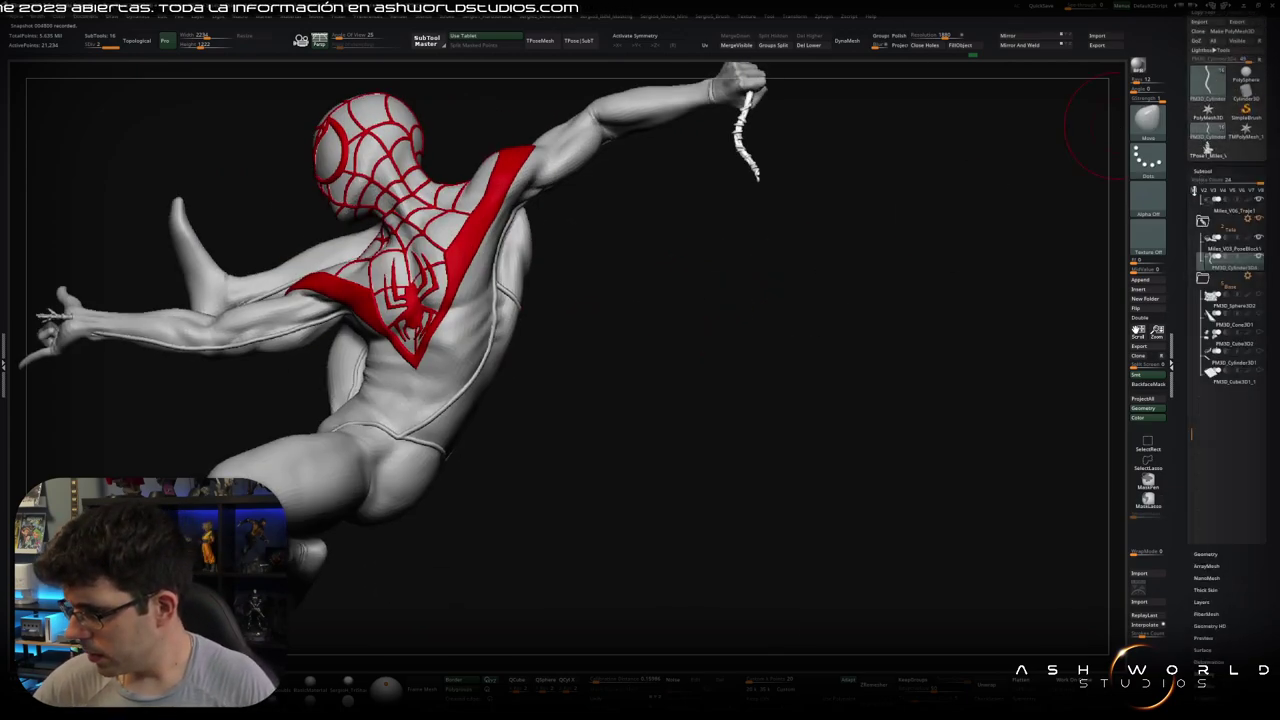
left_click(1202, 141)
mouse_move(1100, 143)
right_mouse_down()
mouse_move(900, 320)
mouse_move(624, 353)
mouse_move(755, 366)
right_mouse_up()
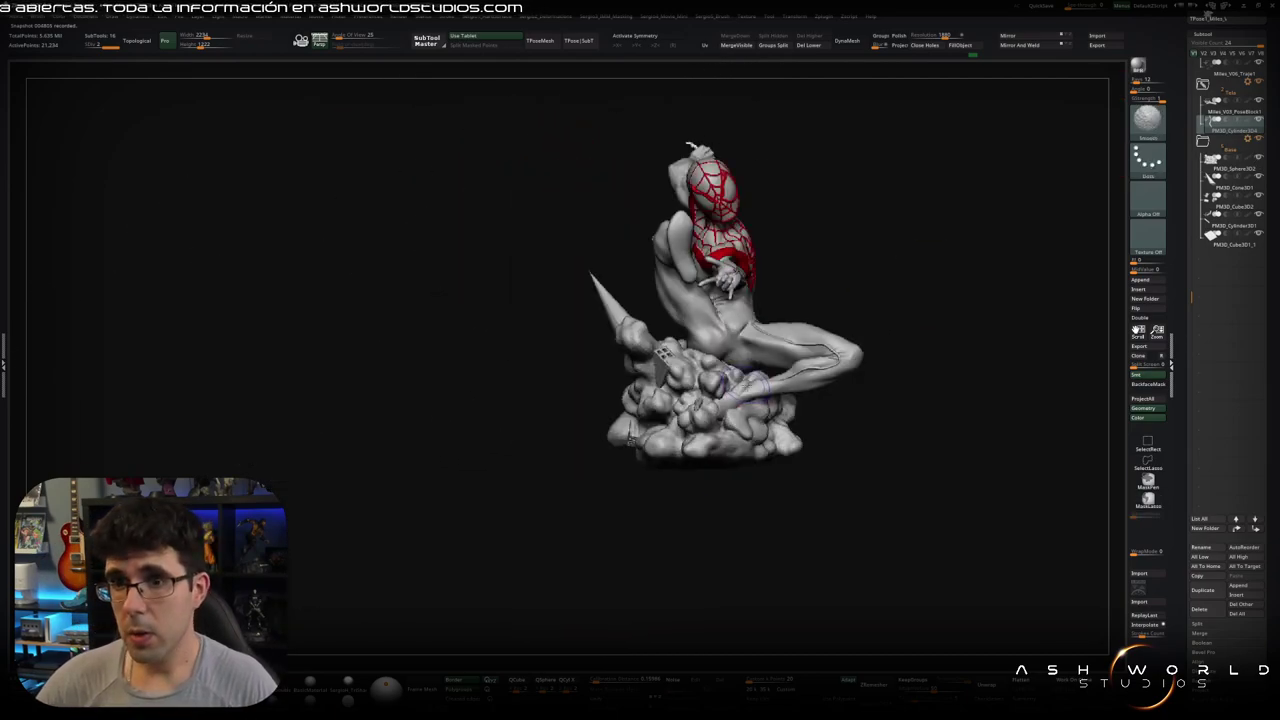
mouse_move(809, 295)
right_mouse_down()
mouse_move(757, 294)
mouse_move(705, 347)
right_mouse_up()
left_click(676, 425, "alt")
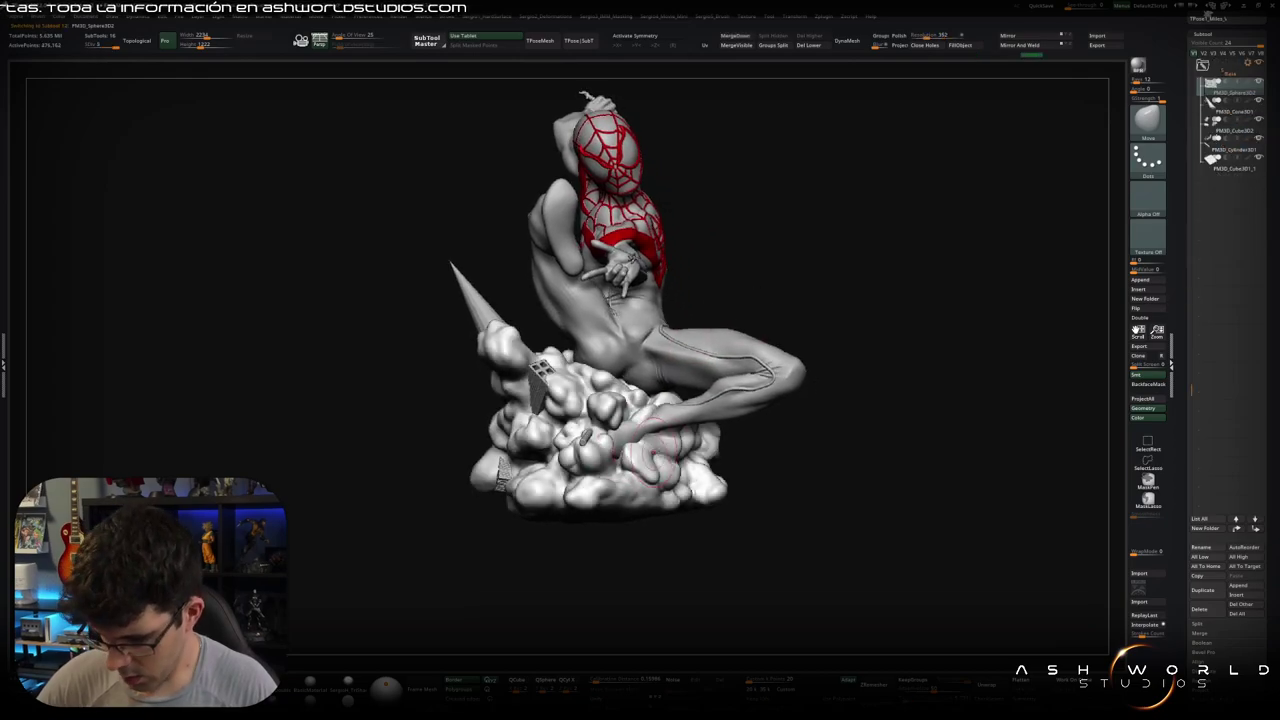
mouse_move(690, 400)
right_mouse_down()
mouse_move(668, 432)
mouse_move(685, 380)
mouse_move(679, 439)
right_mouse_up()
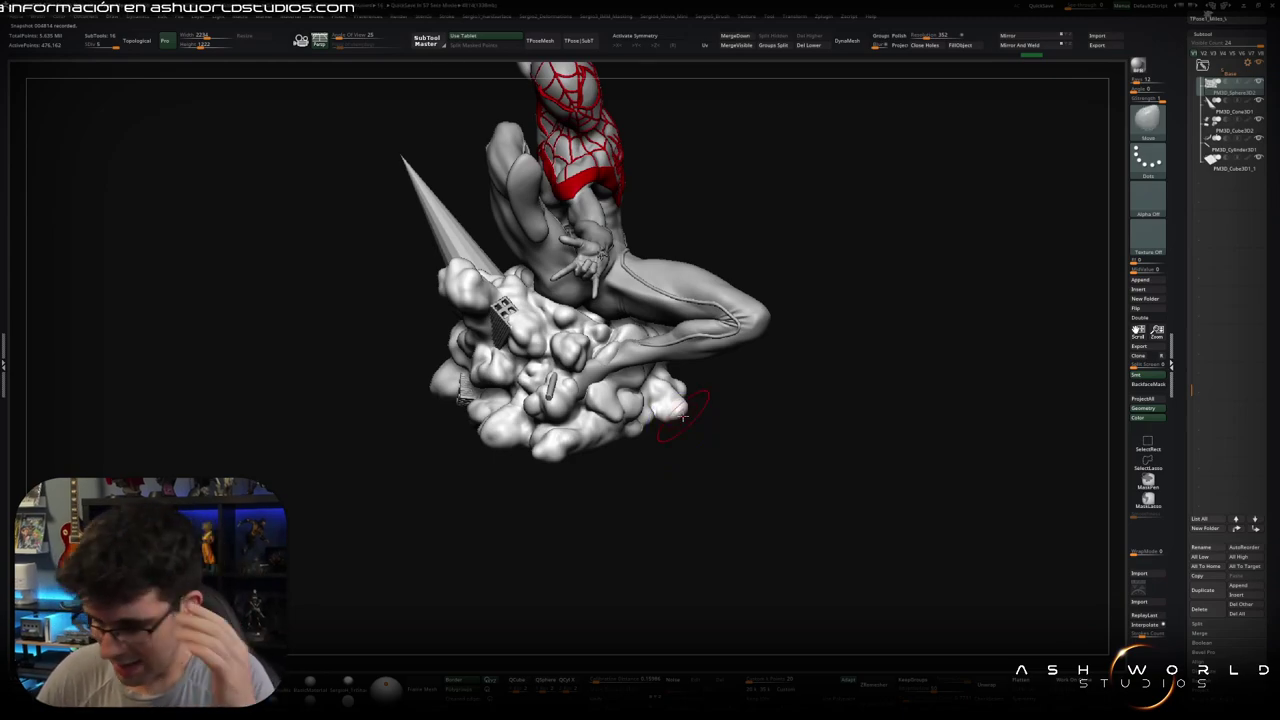
mouse_move(682, 418)
right_mouse_down()
mouse_move(752, 389)
mouse_move(681, 410)
mouse_move(628, 385)
right_mouse_up()
left_click(628, 385, "ctrl+shift")
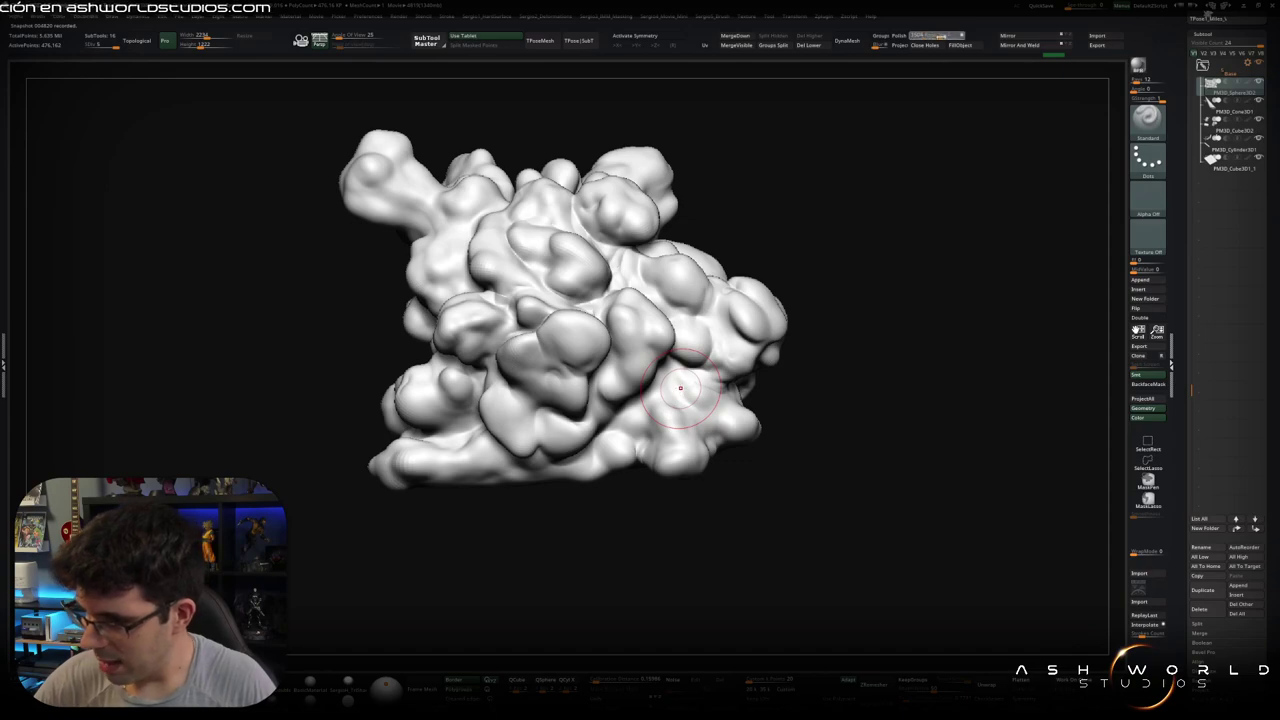
left_click(847, 41)
left_click(825, 62)
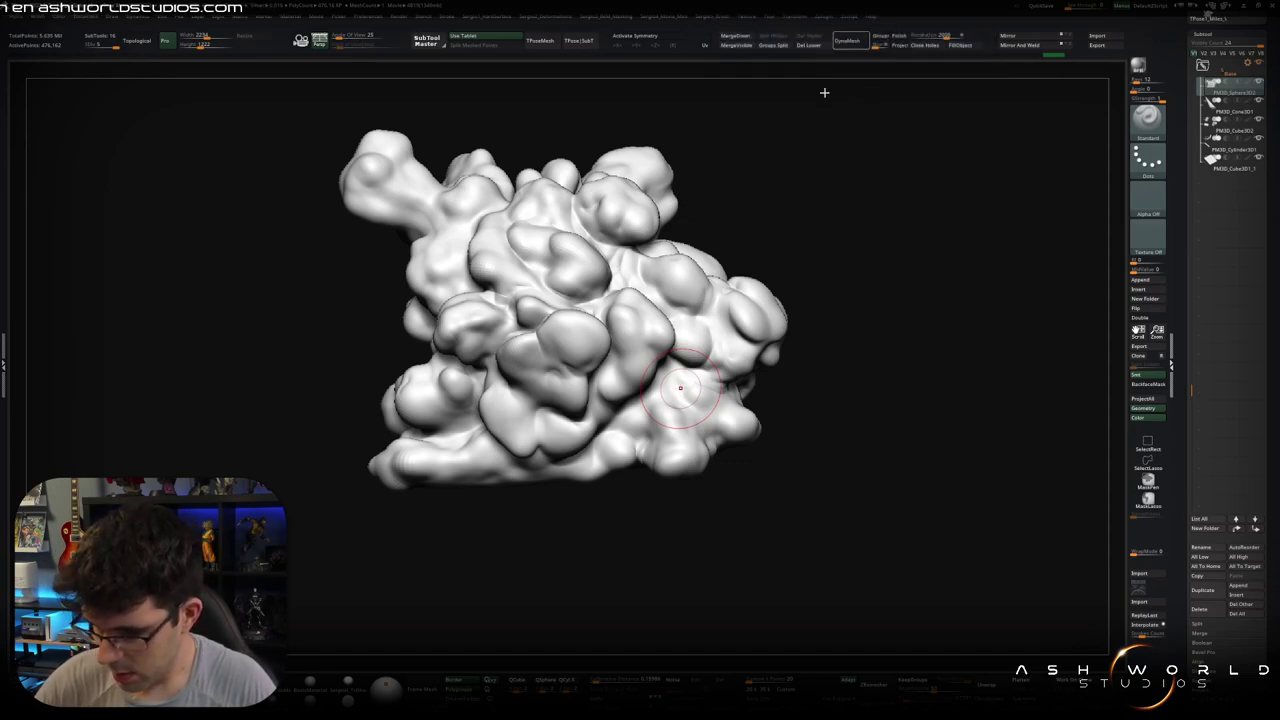
mouse_move(660, 260)
left_mouse_down("shift")
mouse_move(560, 275)
mouse_move(605, 335)
mouse_move(567, 285)
left_mouse_up("shift")
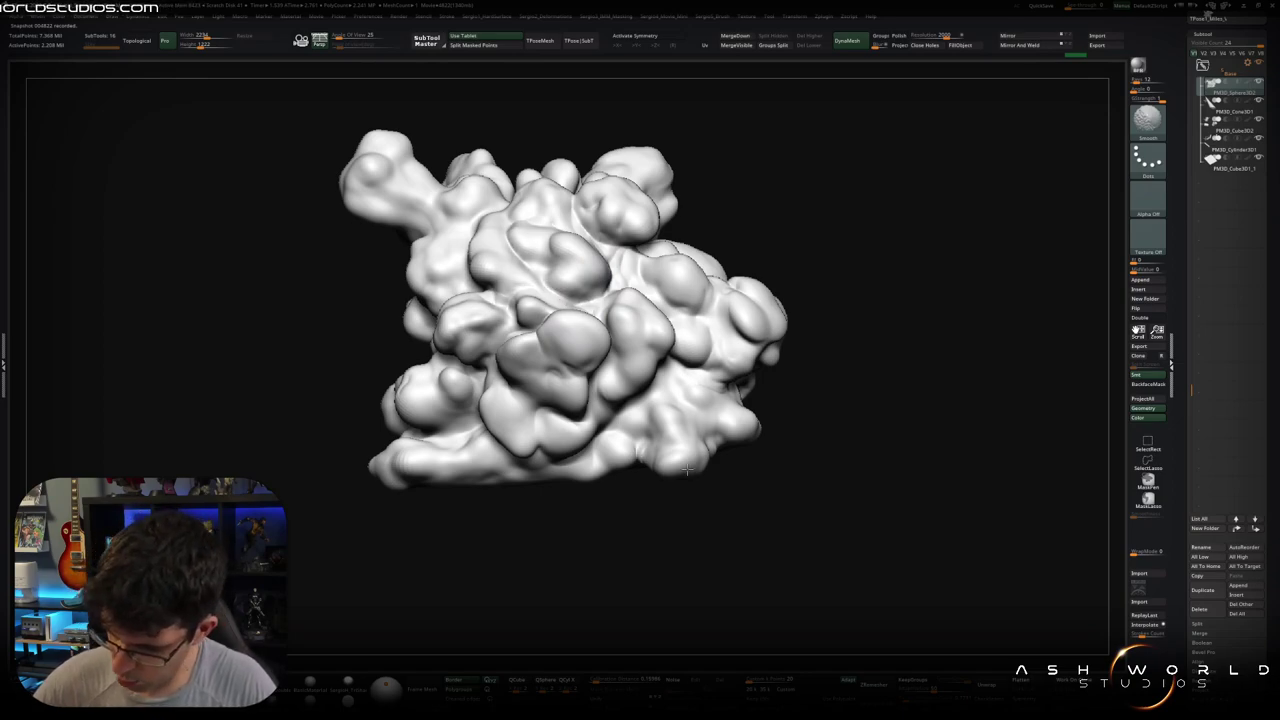
left_click_drag(664, 356, 668, 358)
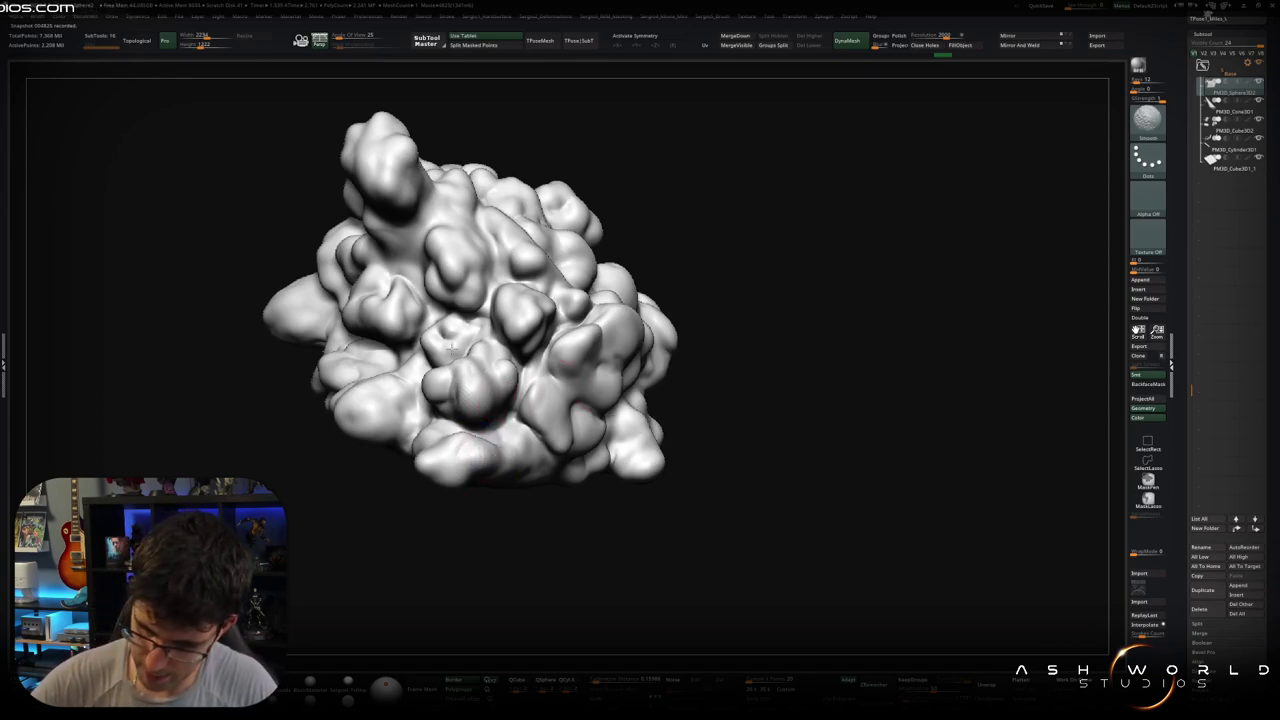
left_click_drag(586, 309, 607, 302)
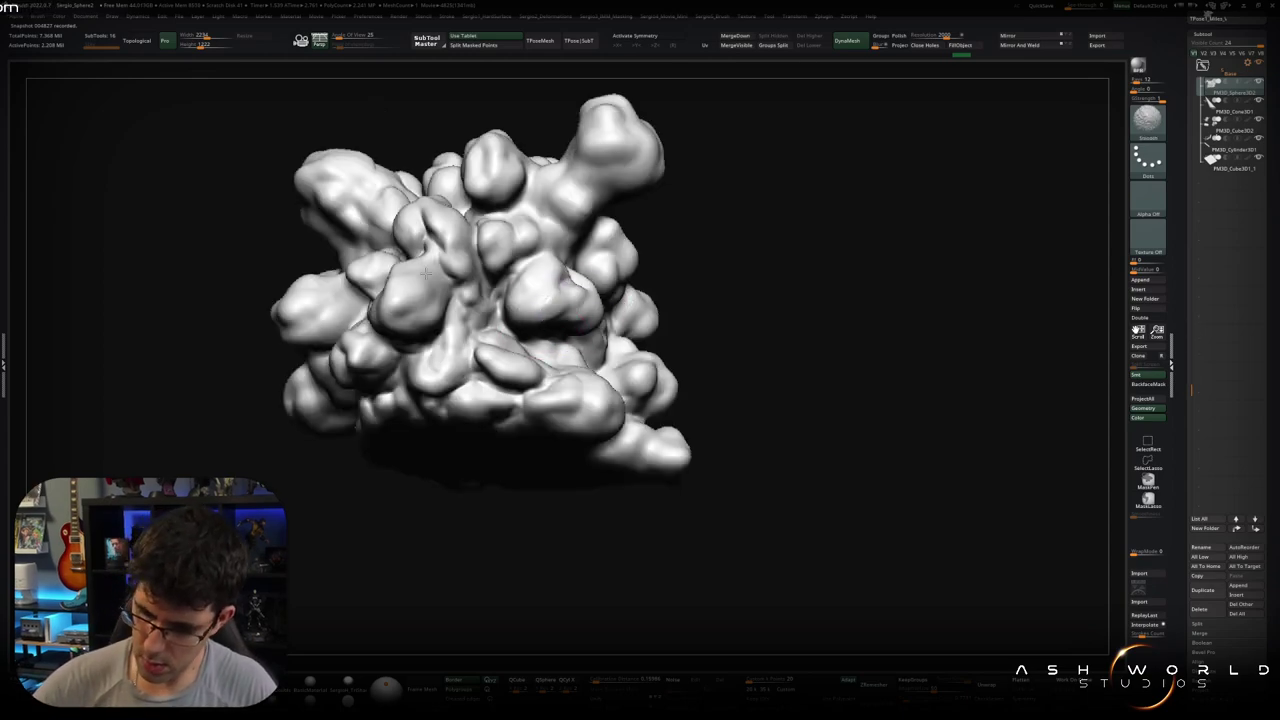
mouse_move(594, 207)
left_mouse_down()
mouse_move(597, 271)
mouse_move(499, 170)
left_mouse_up()
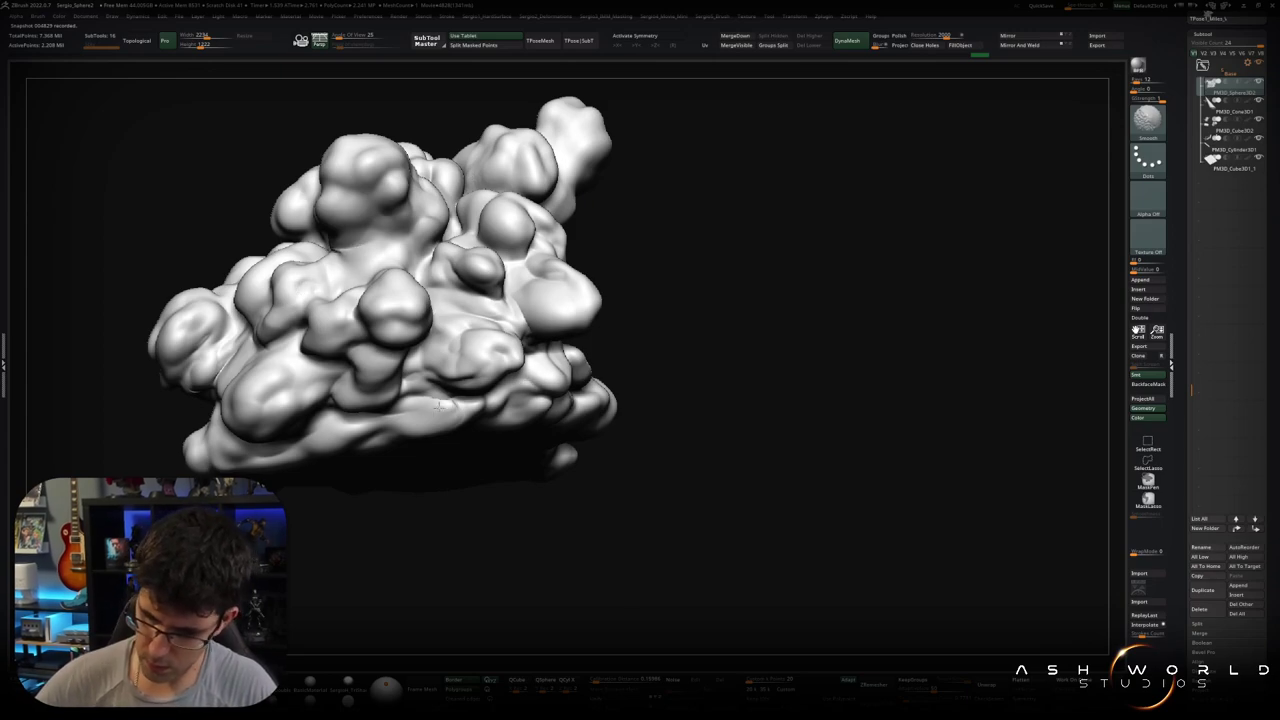
left_click_drag(443, 401, 500, 398)
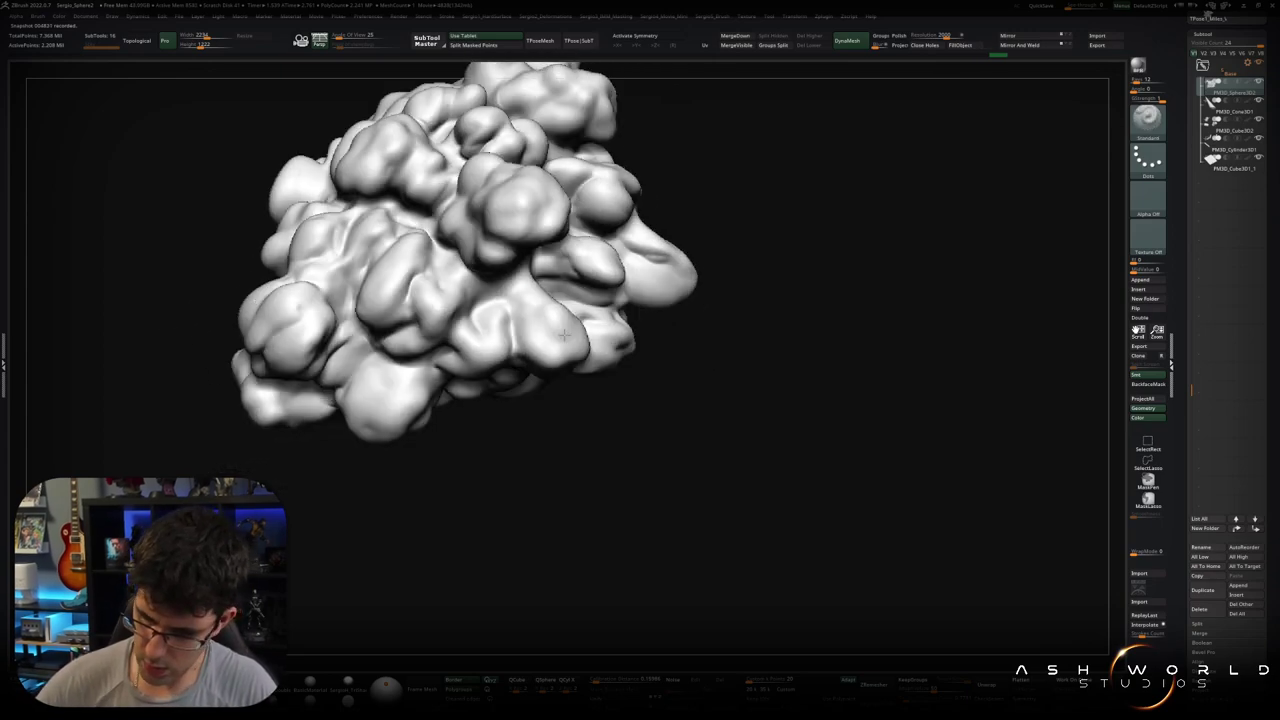
left_click_drag(520, 330, 457, 272)
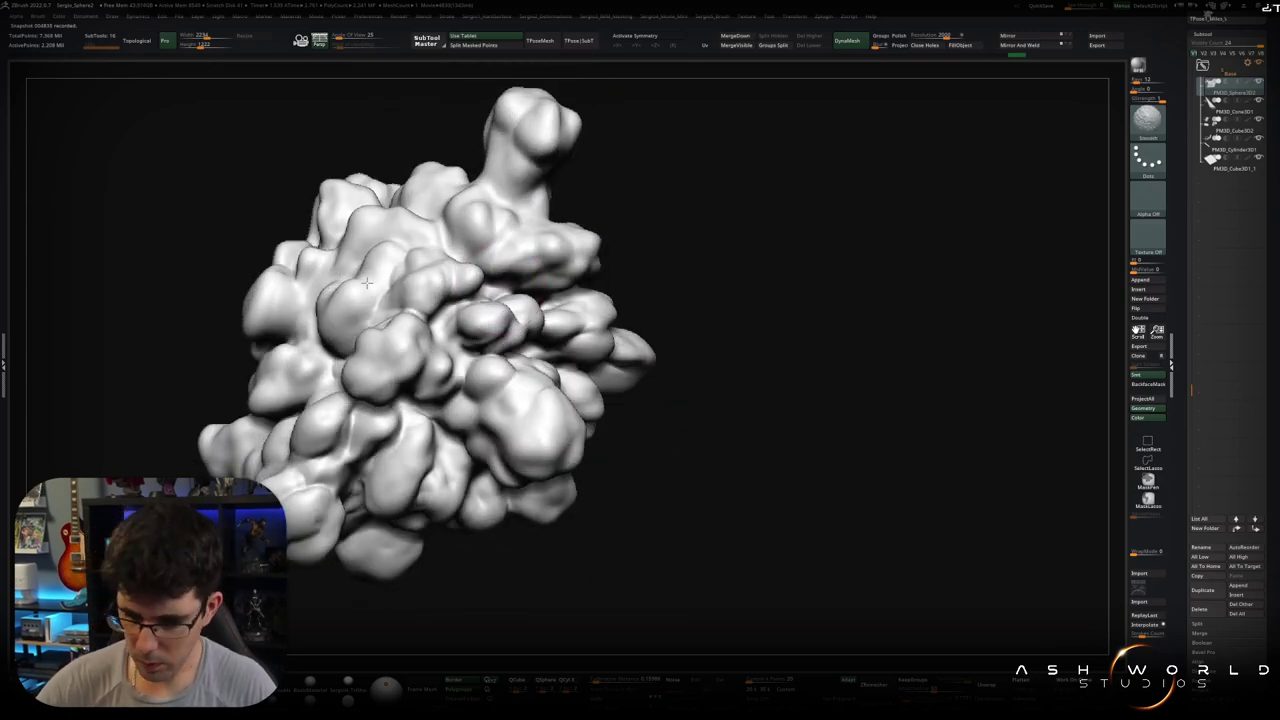
left_click_drag(451, 443, 520, 300)
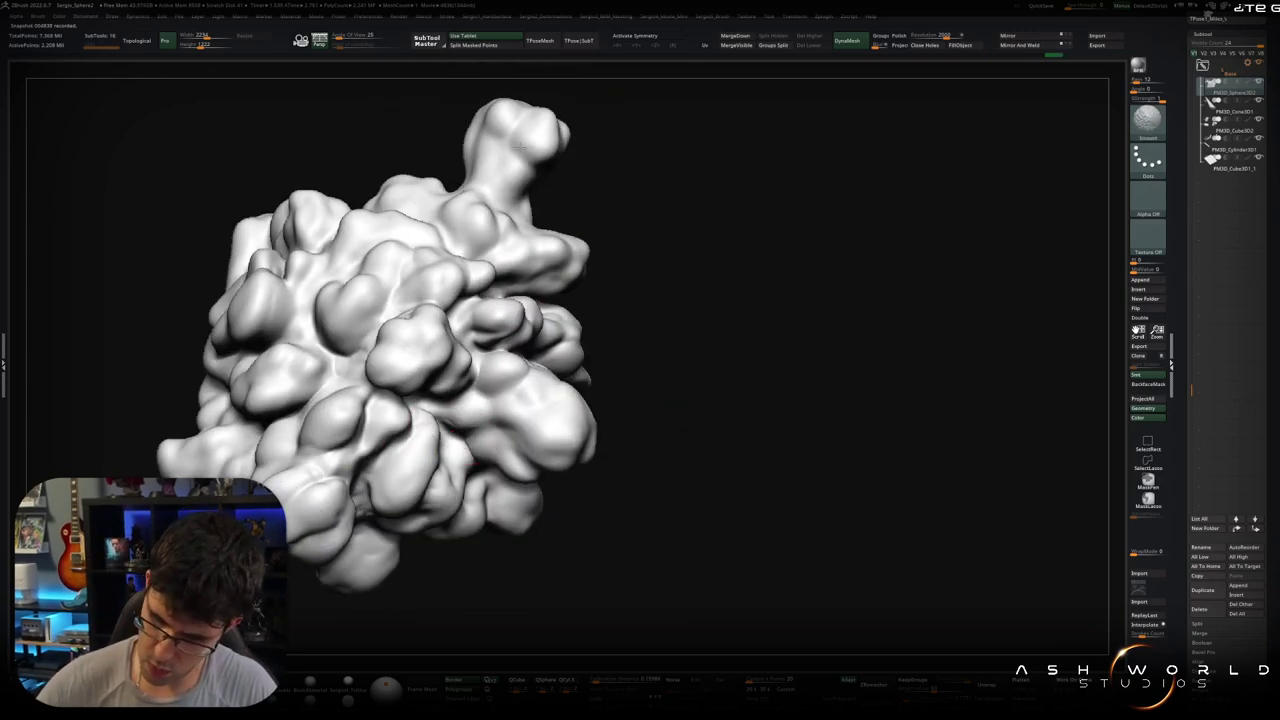
mouse_move(560, 230)
left_mouse_down()
mouse_move(585, 196)
mouse_move(591, 317)
mouse_move(269, 293)
left_mouse_up()
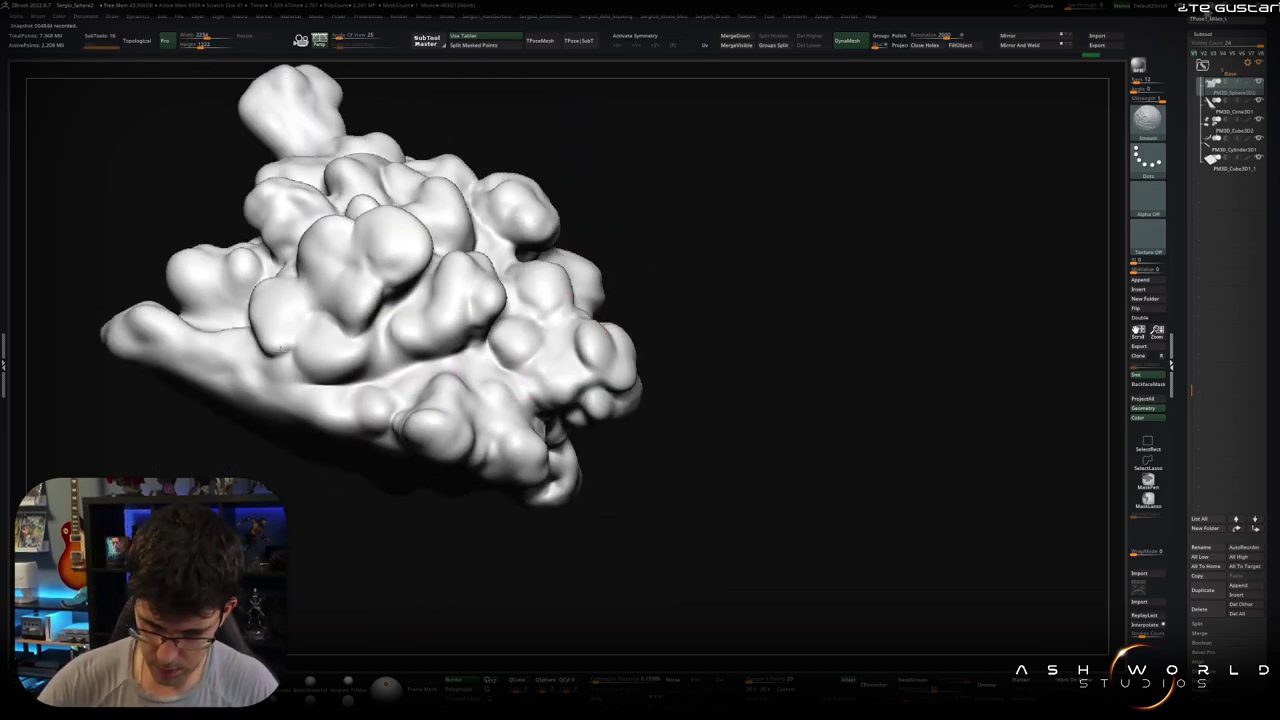
mouse_move(330, 320)
left_mouse_down()
mouse_move(406, 357)
mouse_move(480, 331)
mouse_move(354, 288)
mouse_move(336, 299)
mouse_move(361, 275)
mouse_move(432, 314)
mouse_move(381, 349)
mouse_move(472, 310)
mouse_move(460, 328)
mouse_move(523, 318)
mouse_move(556, 330)
left_mouse_up()
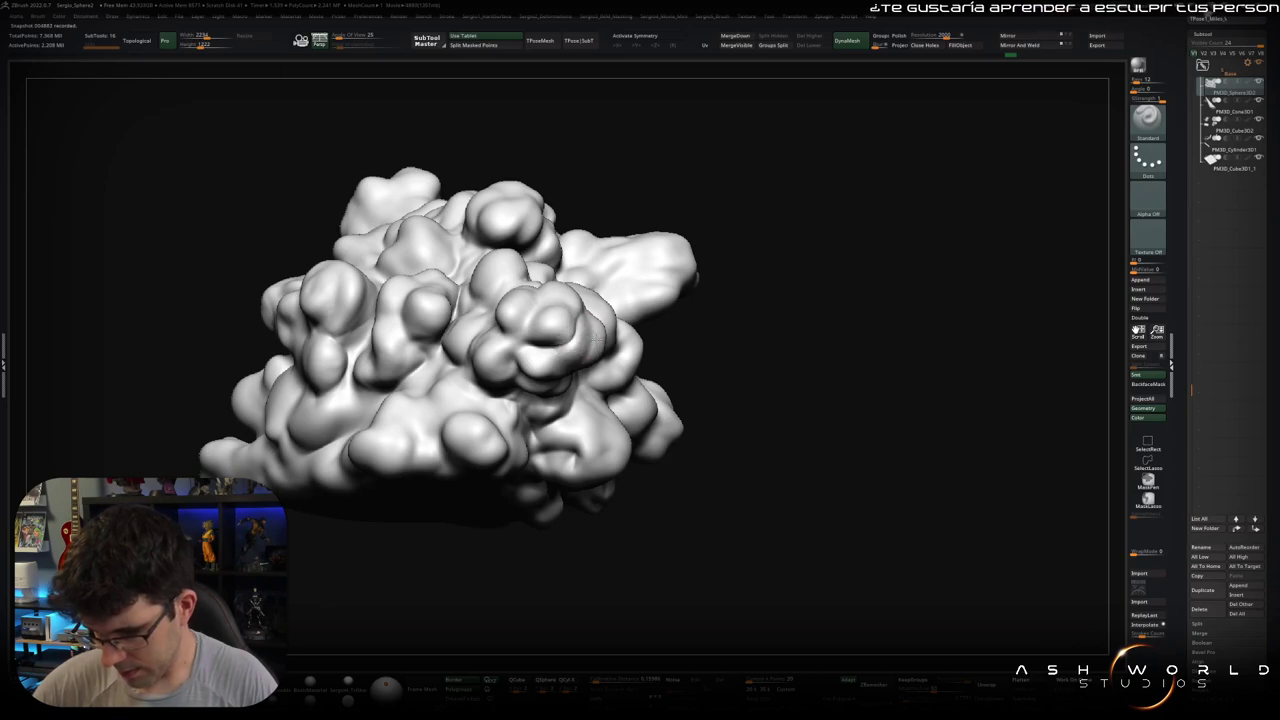
left_click_drag(602, 343, 533, 307)
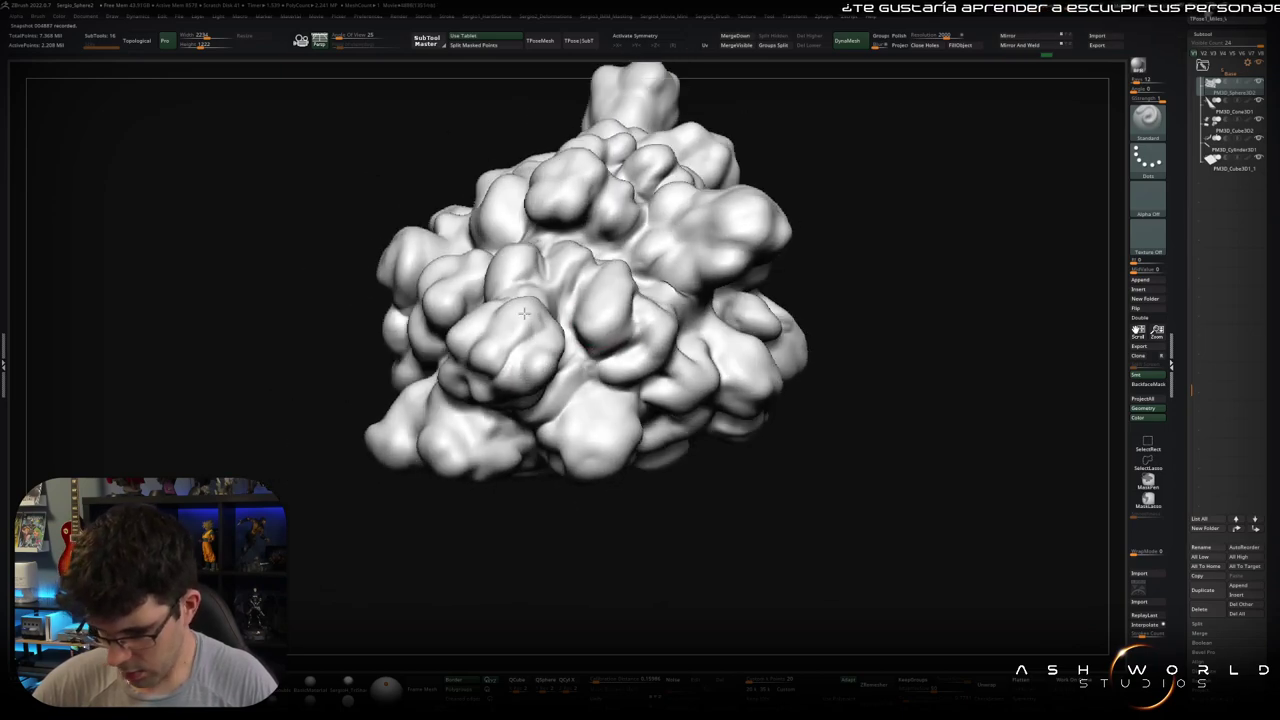
right_click_drag(532, 306, 535, 332)
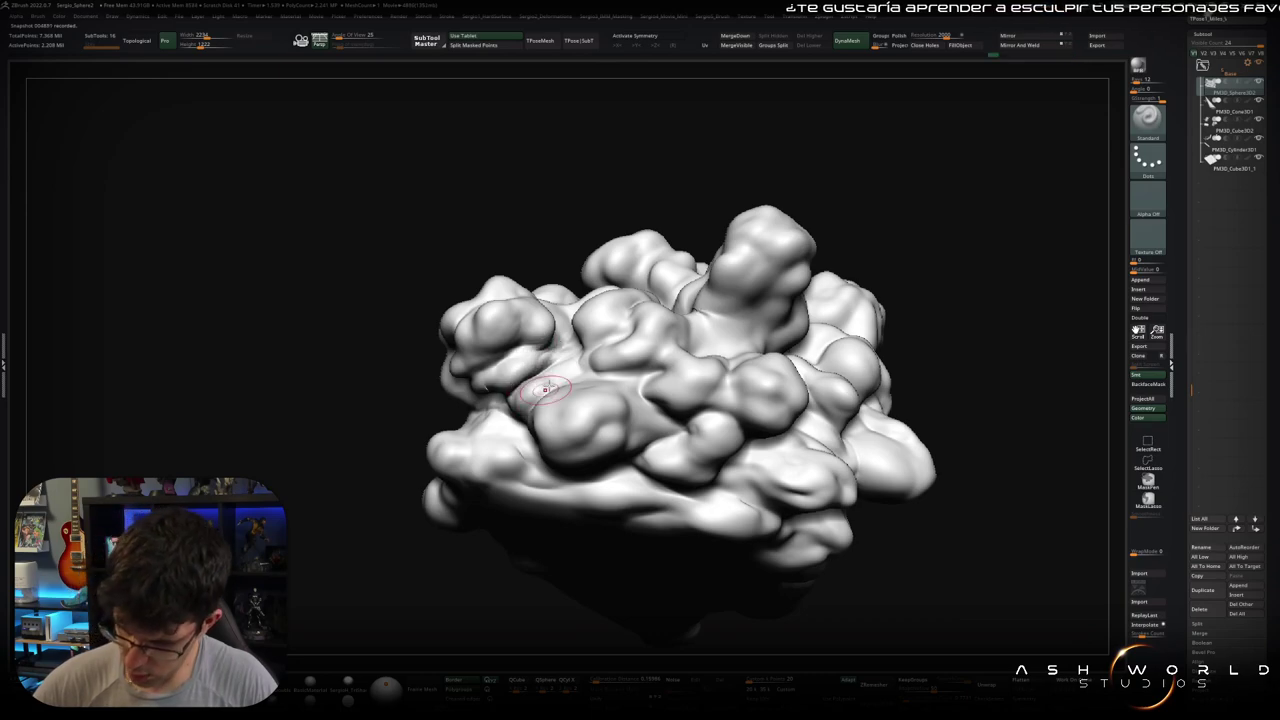
right_click_drag(555, 415, 586, 400)
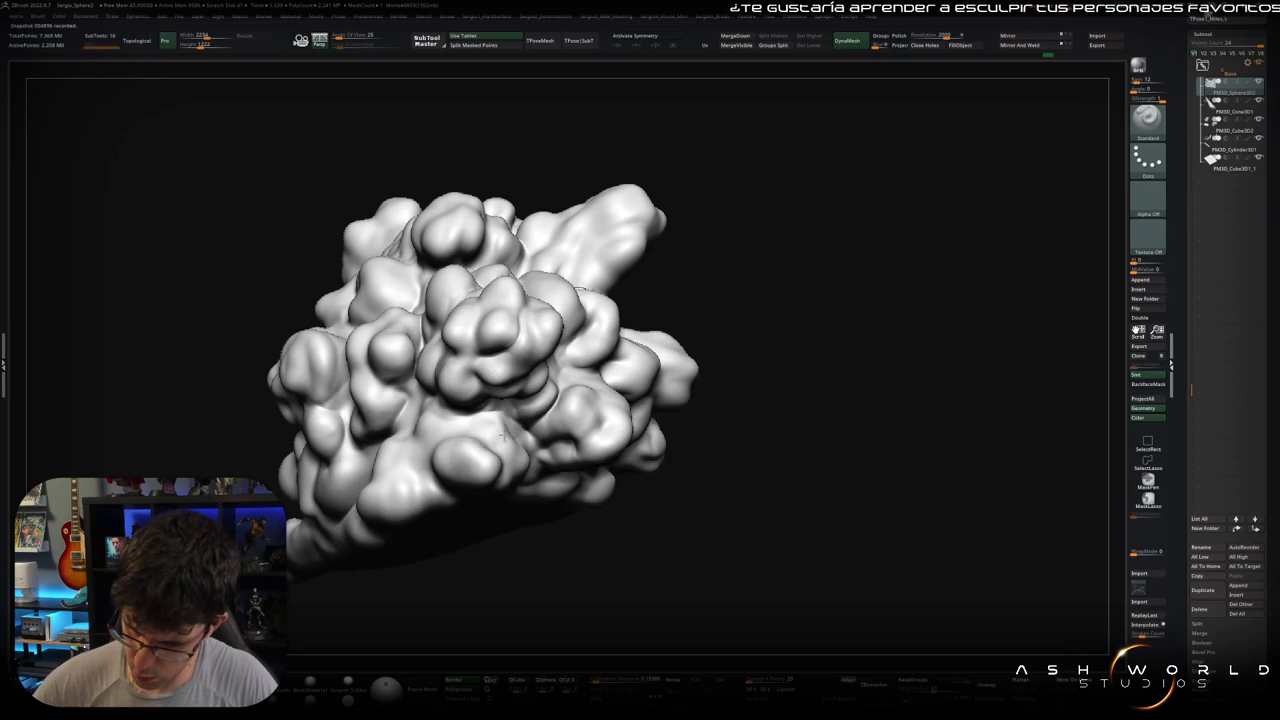
mouse_move(520, 463)
right_mouse_down()
mouse_move(494, 470)
mouse_move(523, 455)
mouse_move(539, 503)
mouse_move(528, 450)
right_mouse_up()
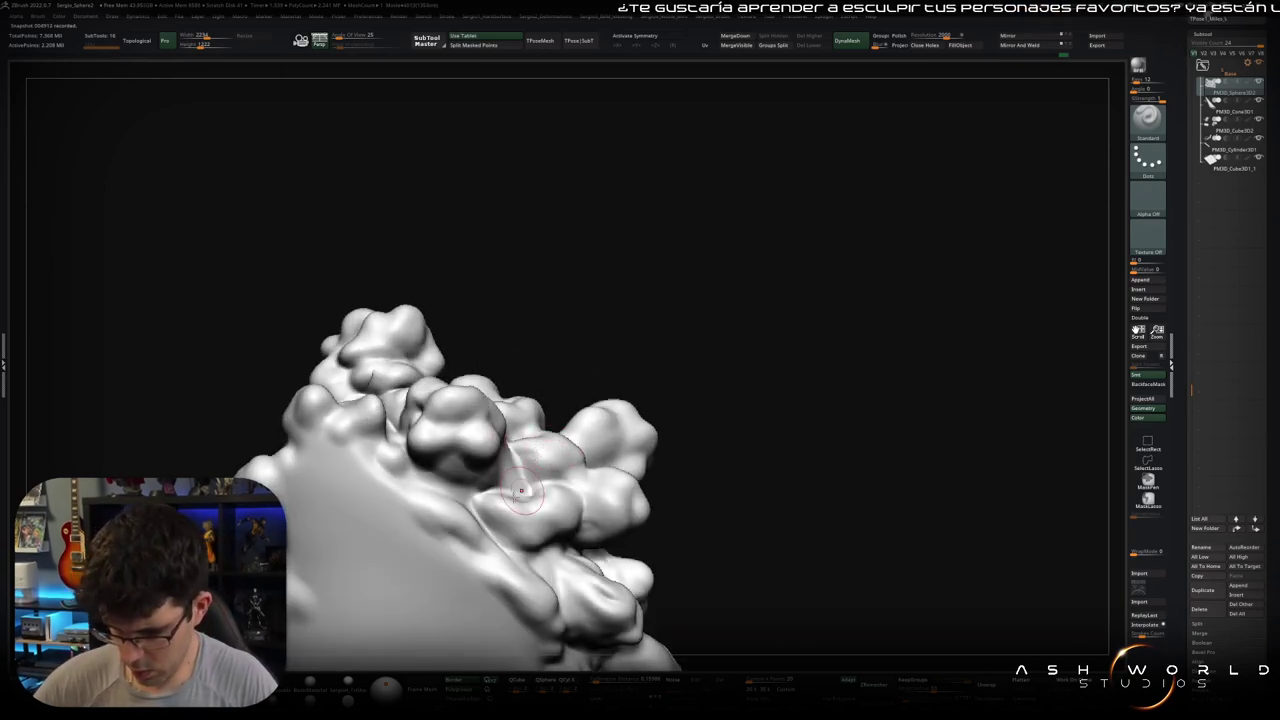
mouse_move(568, 500)
right_mouse_down()
mouse_move(606, 486)
mouse_move(636, 428)
mouse_move(610, 415)
right_mouse_up()
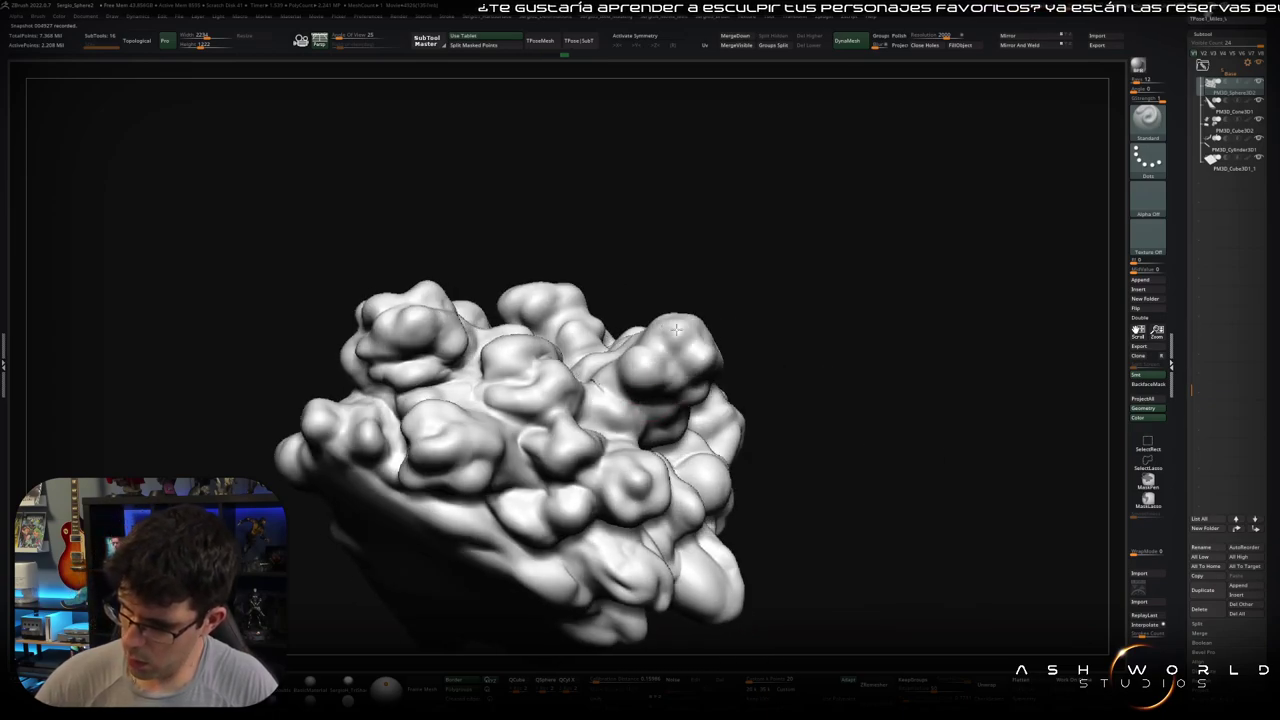
right_click_drag(676, 332, 718, 342)
right_click_drag(684, 392, 700, 418)
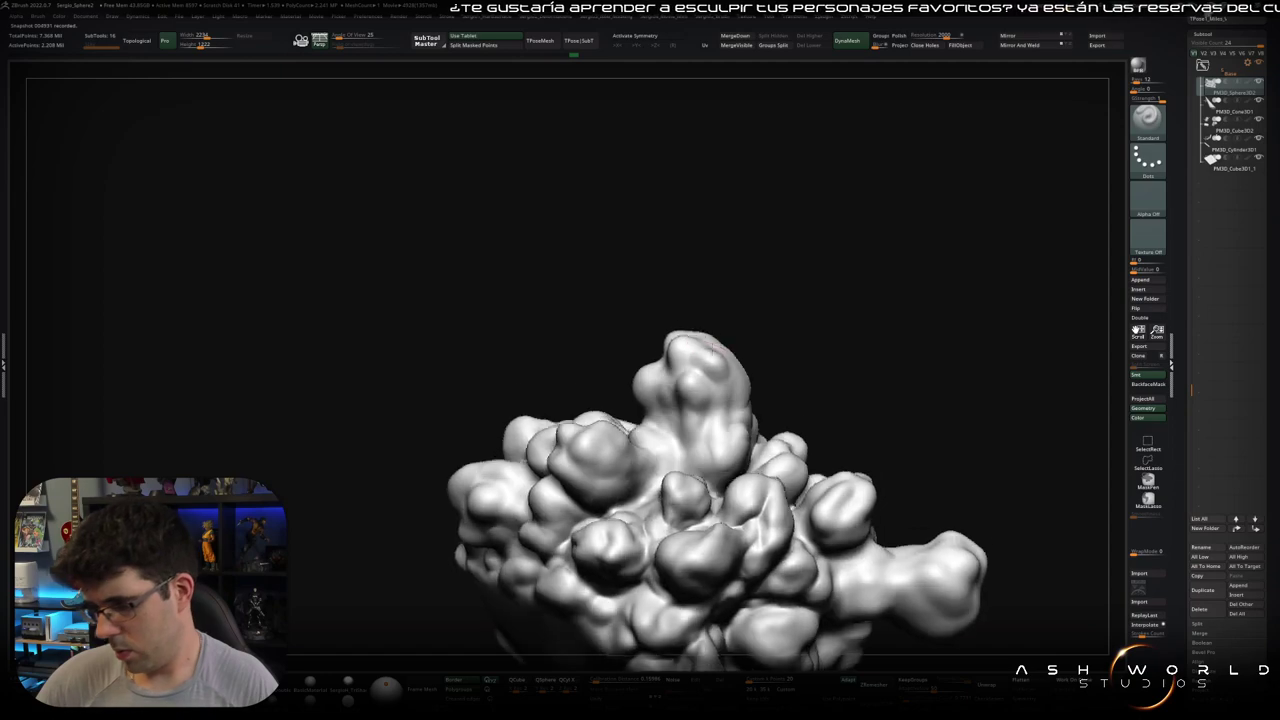
mouse_move(751, 317)
right_mouse_down()
mouse_move(732, 442)
mouse_move(762, 378)
right_mouse_up()
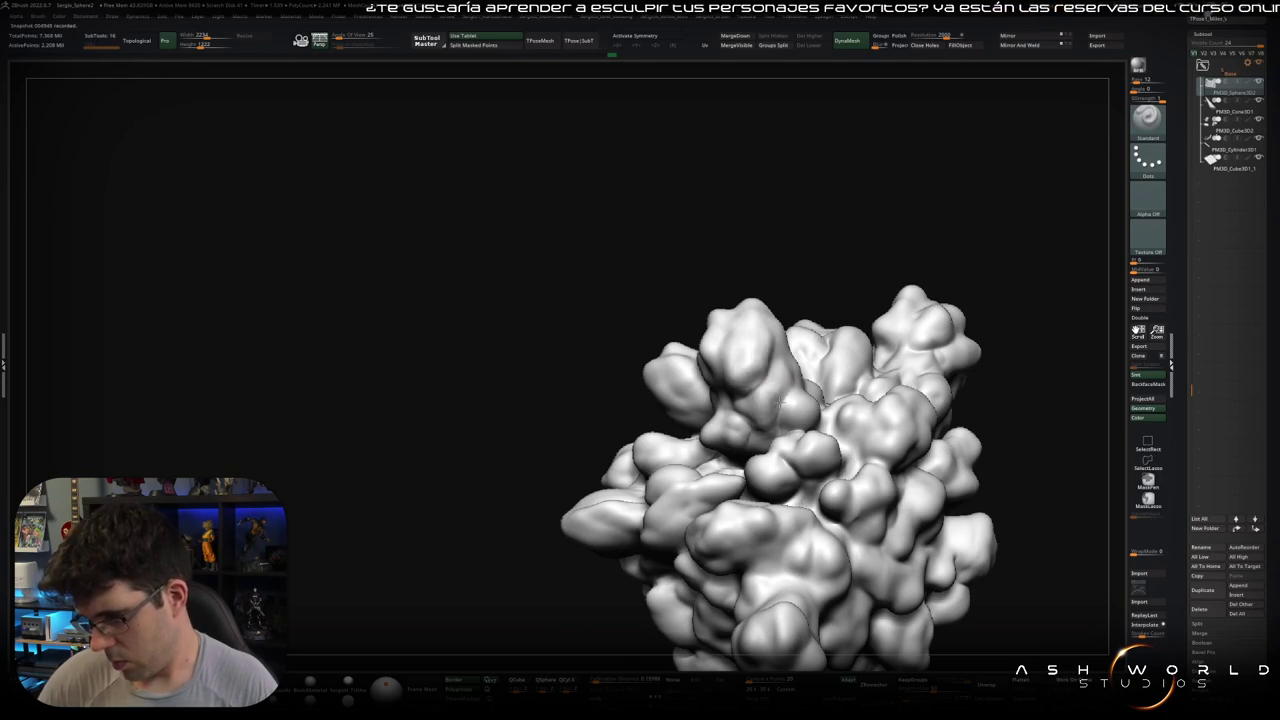
right_click_drag(825, 415, 755, 385)
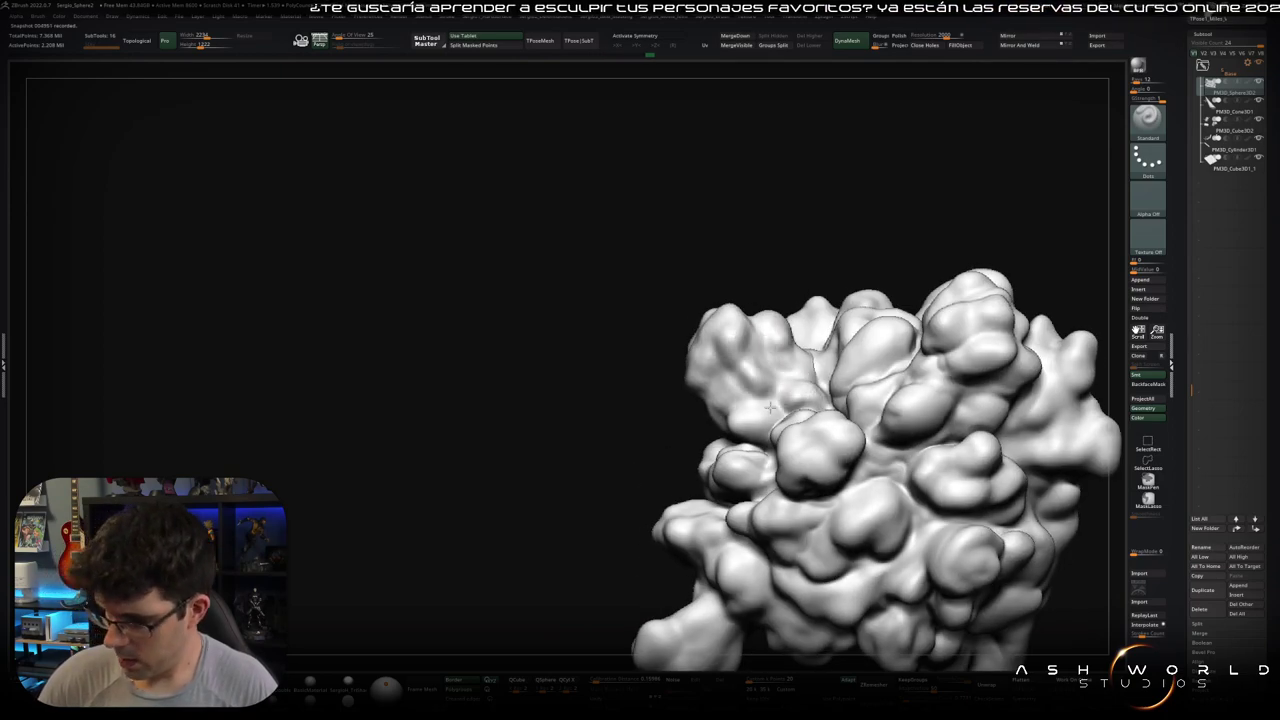
right_click_drag(770, 407, 765, 442)
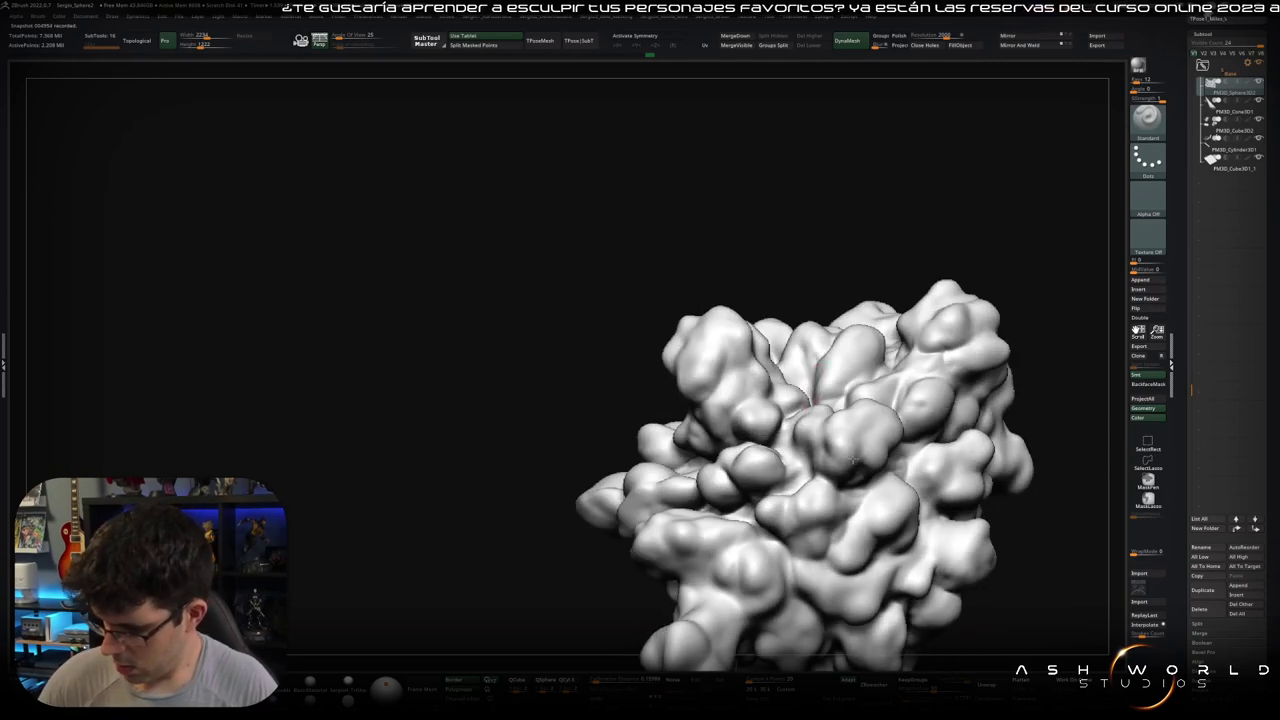
mouse_move(888, 451)
right_mouse_down()
mouse_move(786, 345)
mouse_move(722, 316)
mouse_move(716, 334)
mouse_move(740, 256)
mouse_move(700, 268)
right_mouse_up()
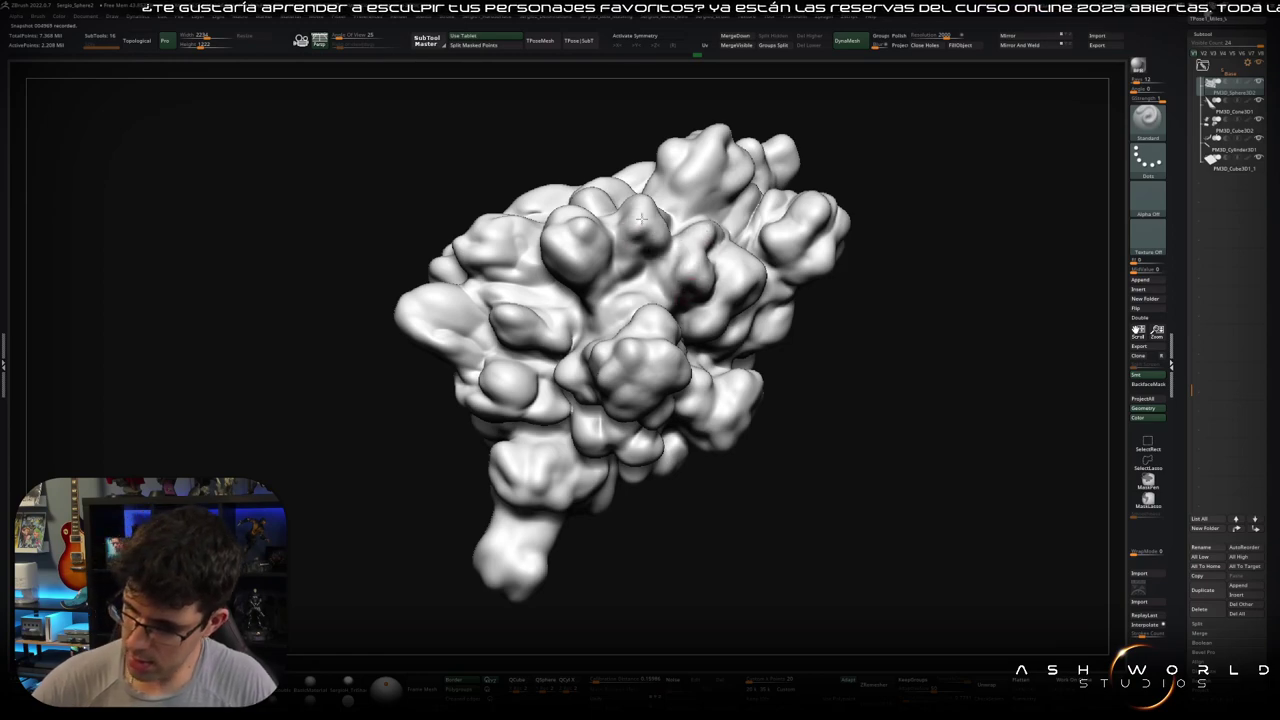
Step: Orbit around the cloud and build up its top bulge
mouse_move(588, 265)
right_mouse_down()
mouse_move(554, 252)
mouse_move(510, 296)
right_mouse_up()
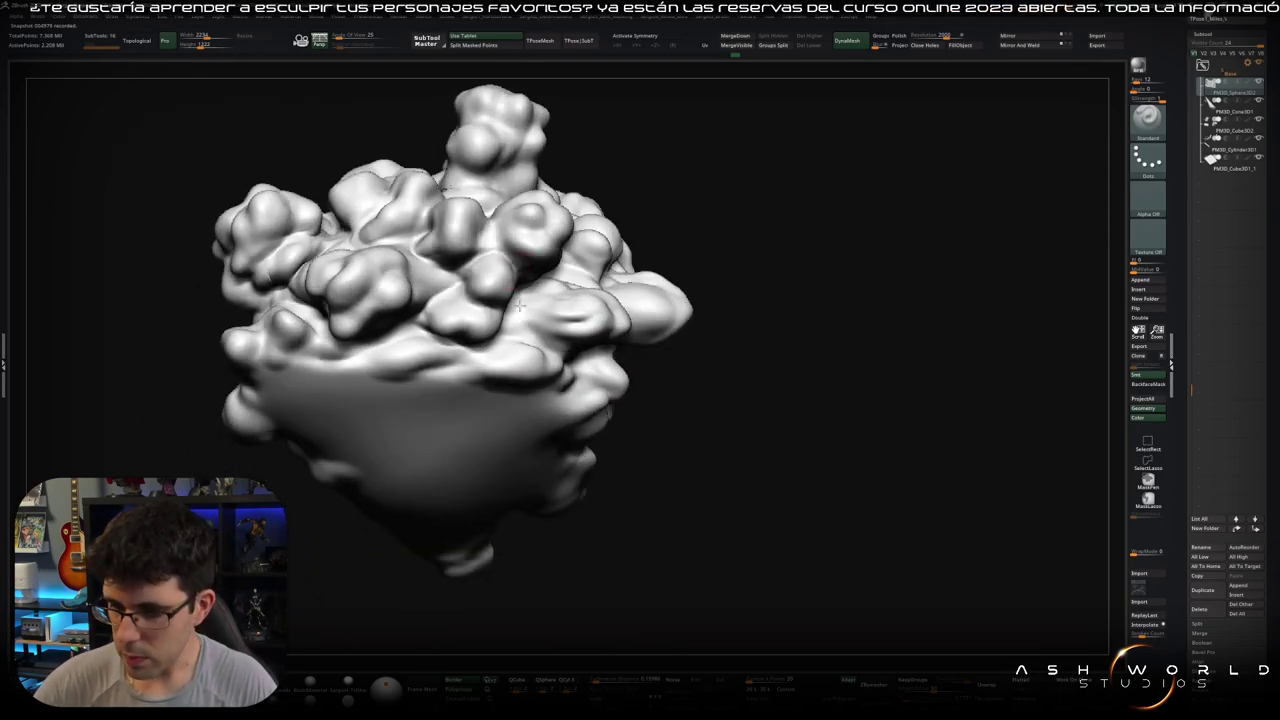
right_click_drag(500, 270, 492, 285)
right_click_drag(571, 206, 613, 240)
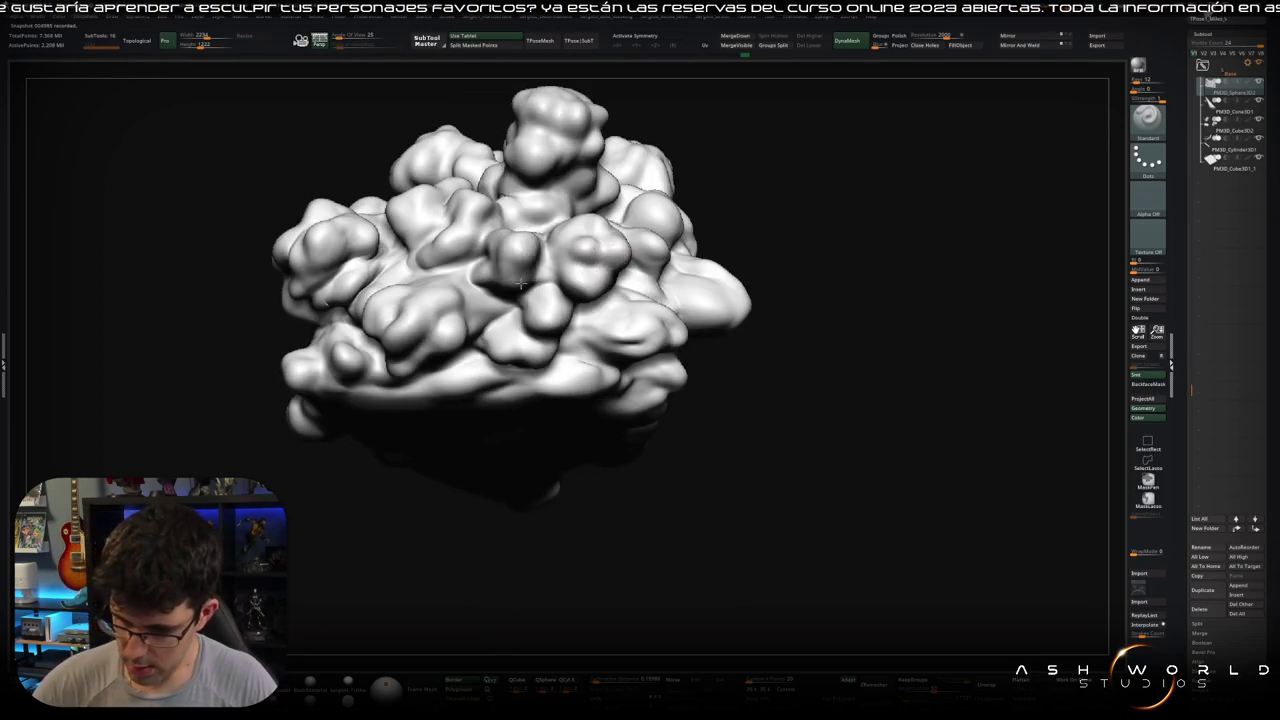
mouse_move(398, 335)
right_mouse_down()
mouse_move(438, 334)
mouse_move(523, 286)
mouse_move(520, 300)
mouse_move(453, 318)
right_mouse_up()
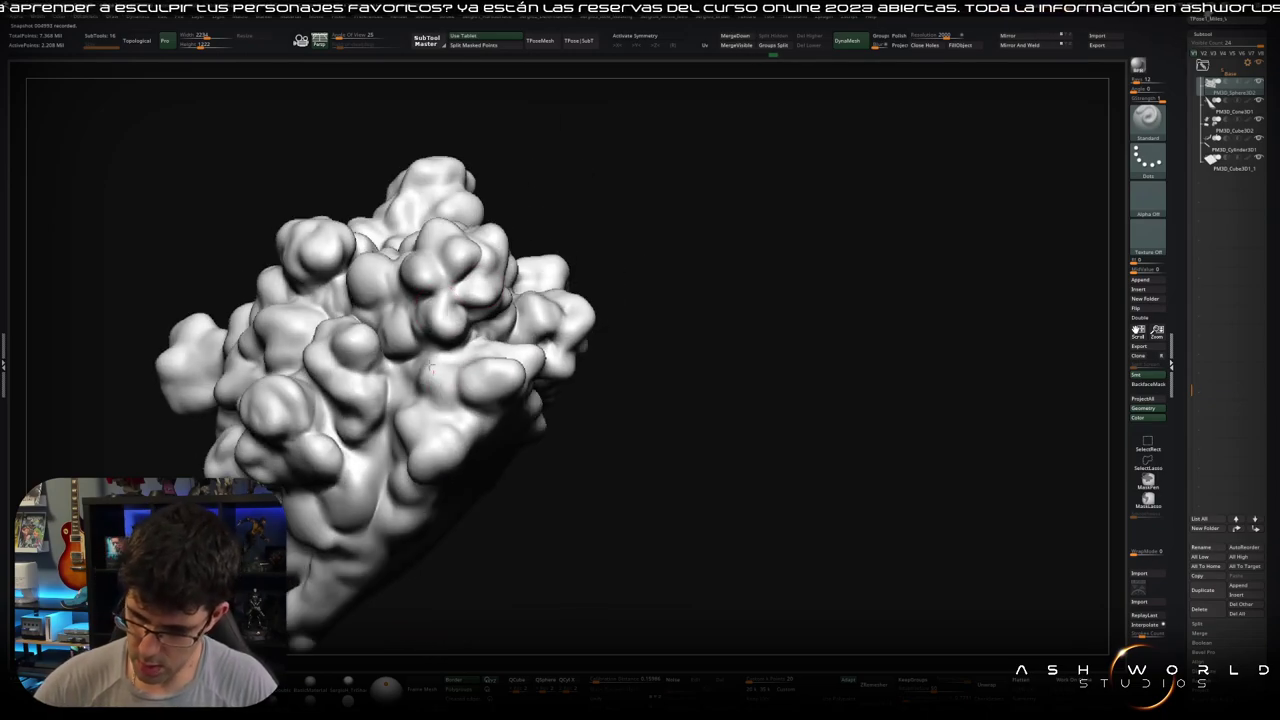
right_click_drag(440, 400, 612, 262)
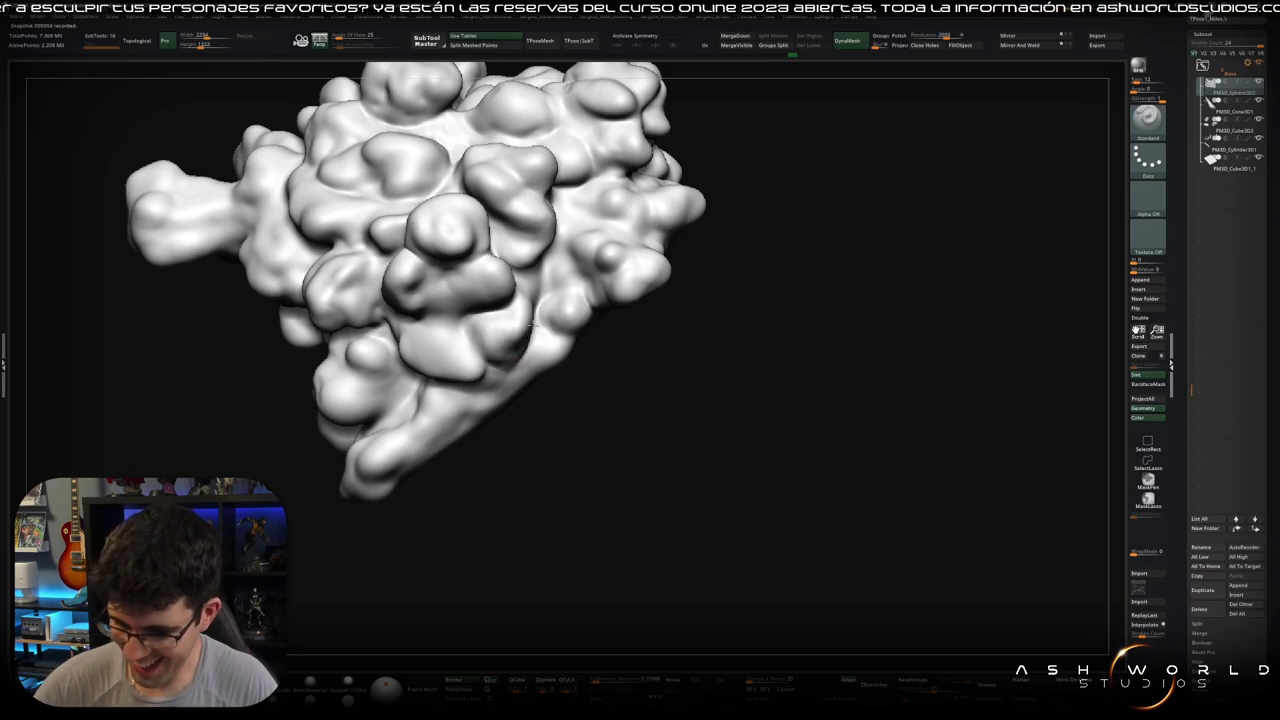
right_click_drag(425, 368, 420, 345)
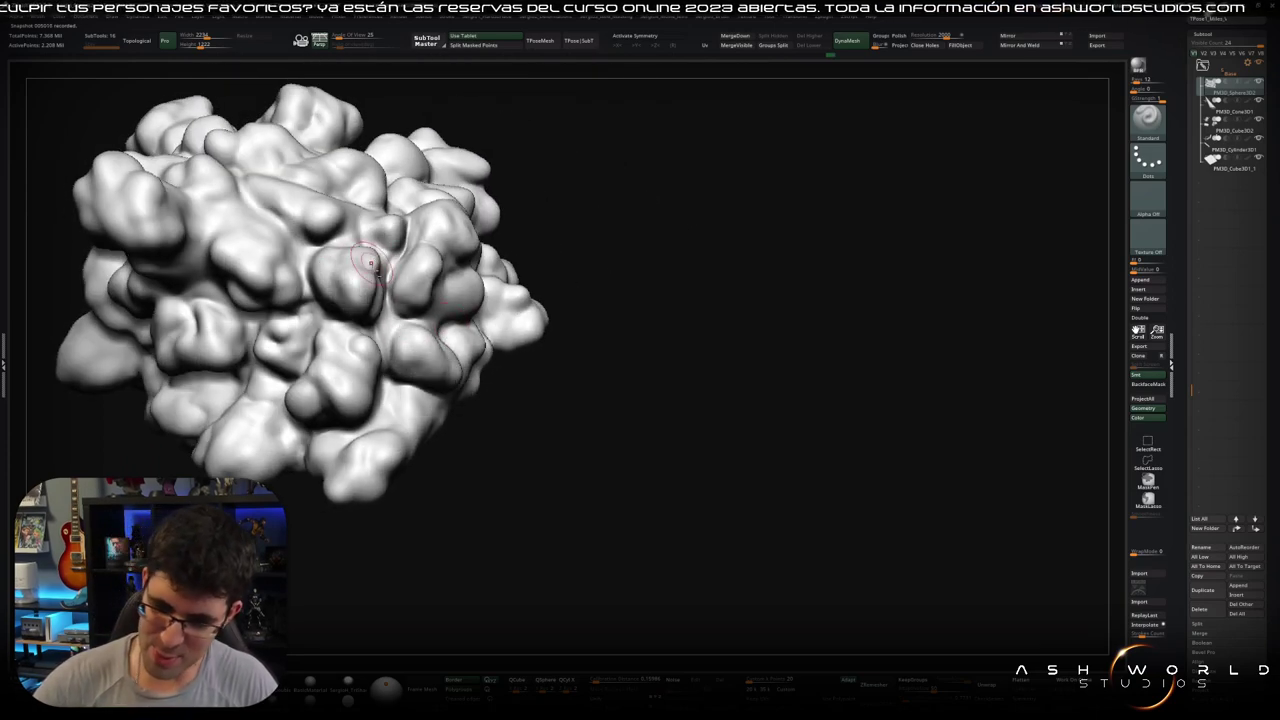
right_click_drag(365, 270, 430, 265)
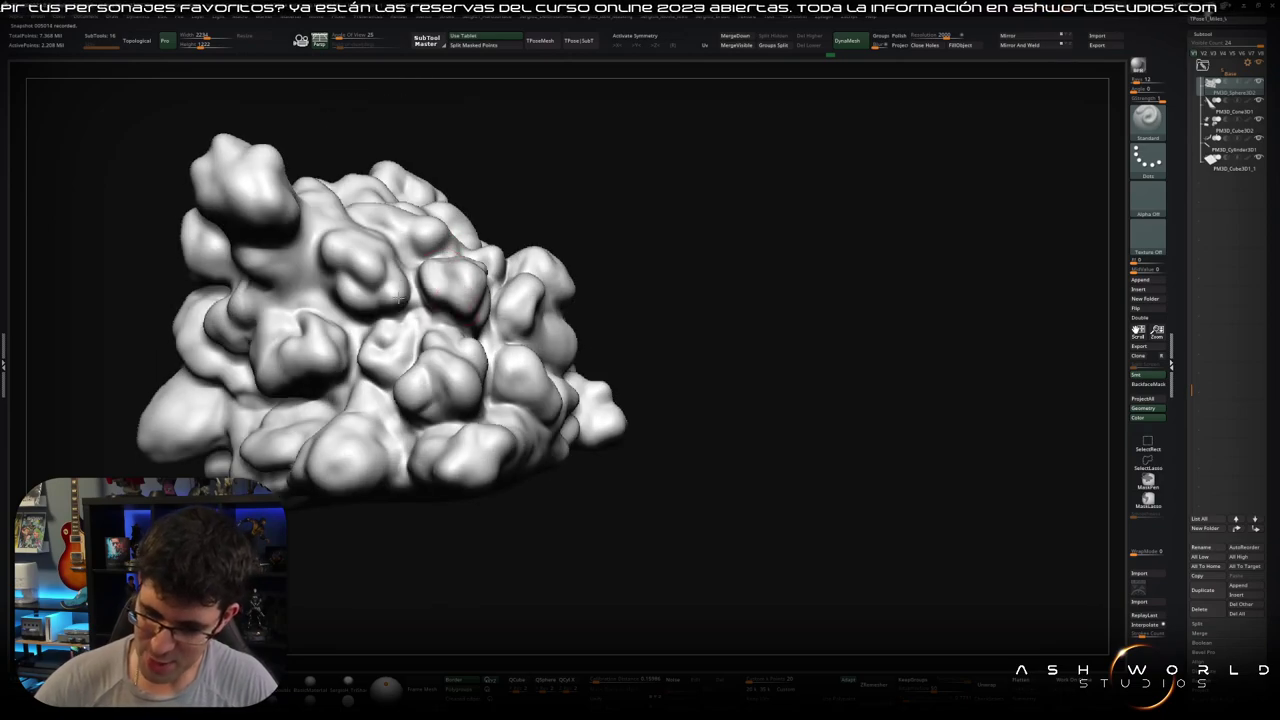
right_click_drag(365, 240, 434, 243)
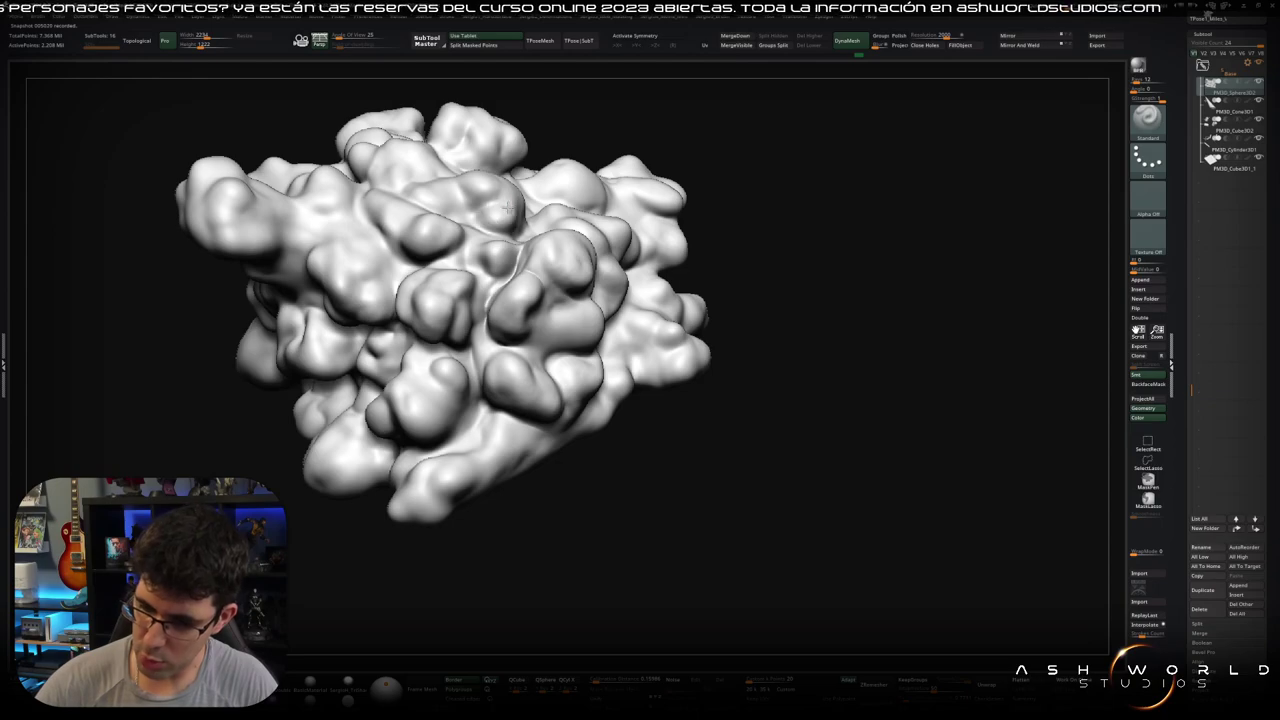
right_click_drag(508, 208, 478, 235)
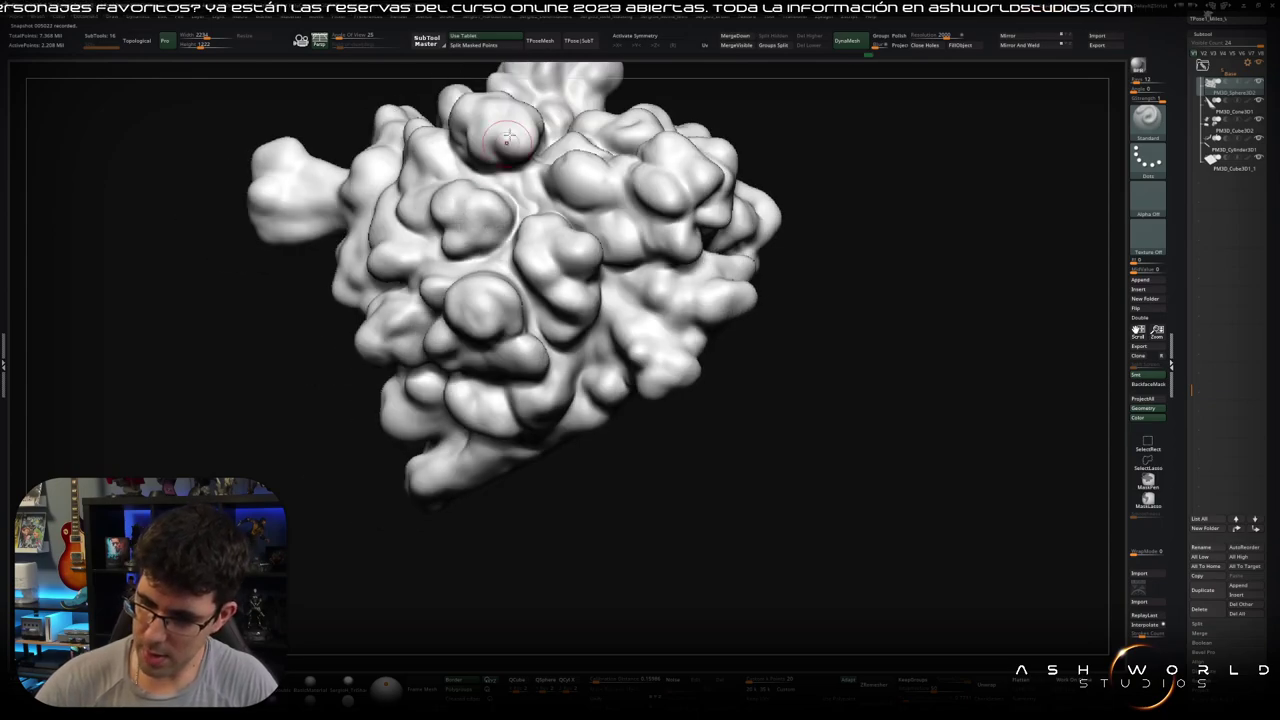
left_click_drag(508, 136, 523, 121)
Step: Sculpt a new bulge on another side of the cloud and reframe the mesh
mouse_move(513, 163)
right_mouse_down()
mouse_move(540, 250)
mouse_move(505, 303)
right_mouse_up()
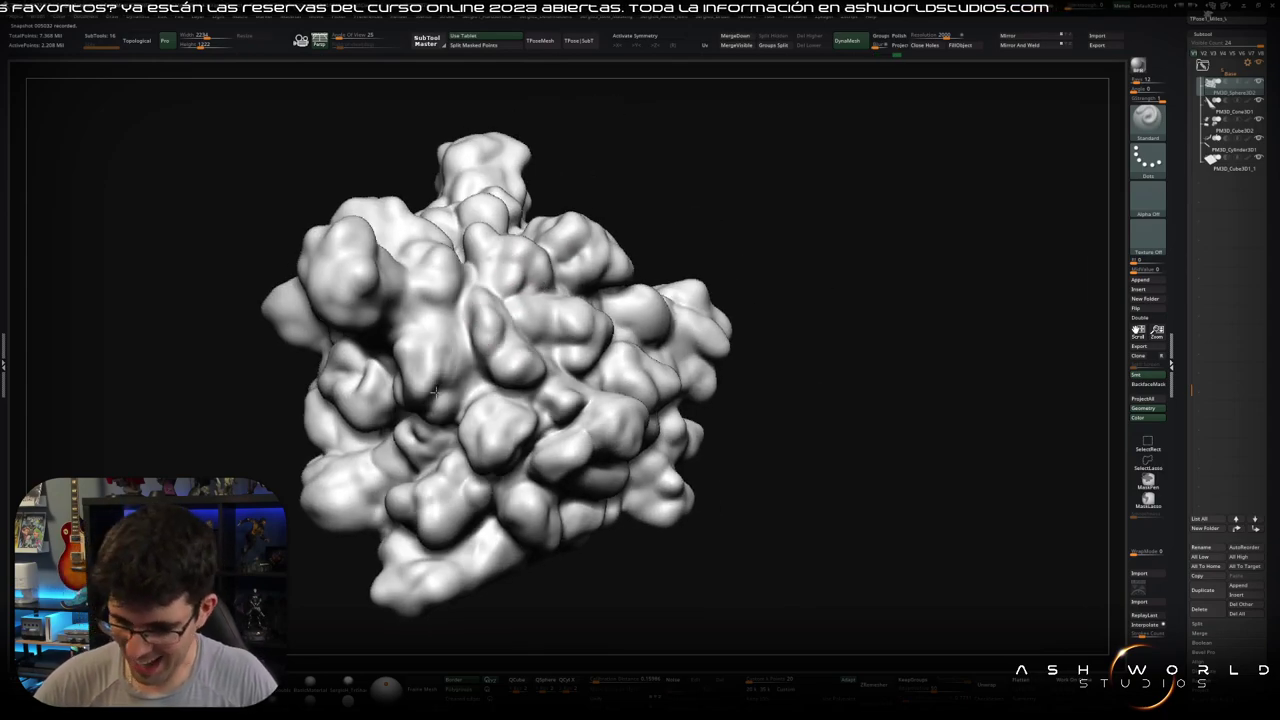
right_click_drag(445, 390, 418, 415)
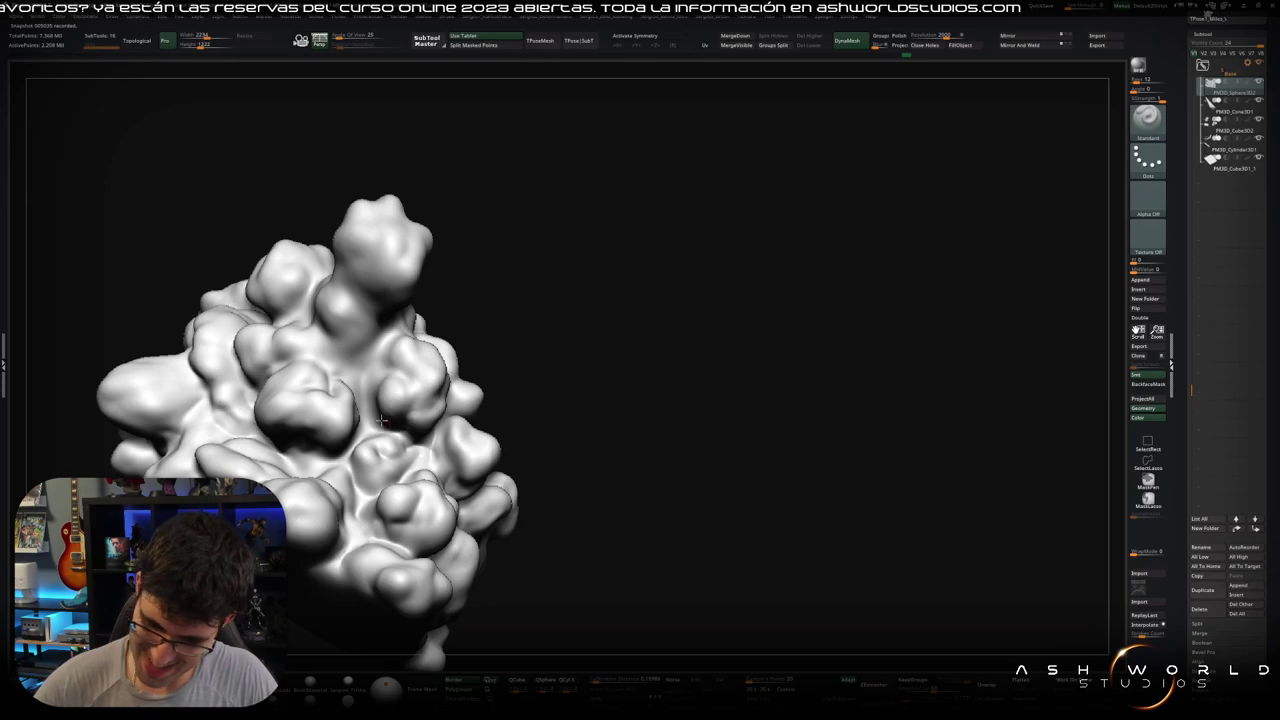
left_click_drag(338, 308, 363, 323)
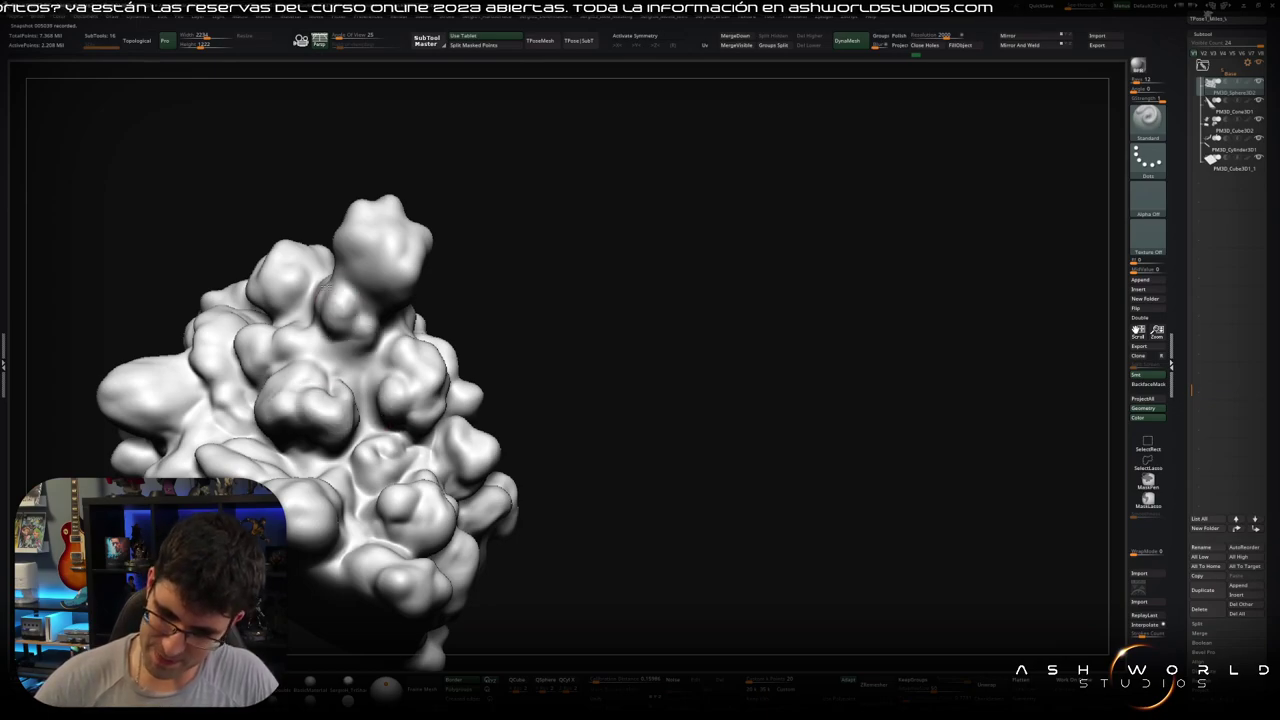
right_click_drag(380, 263, 372, 290)
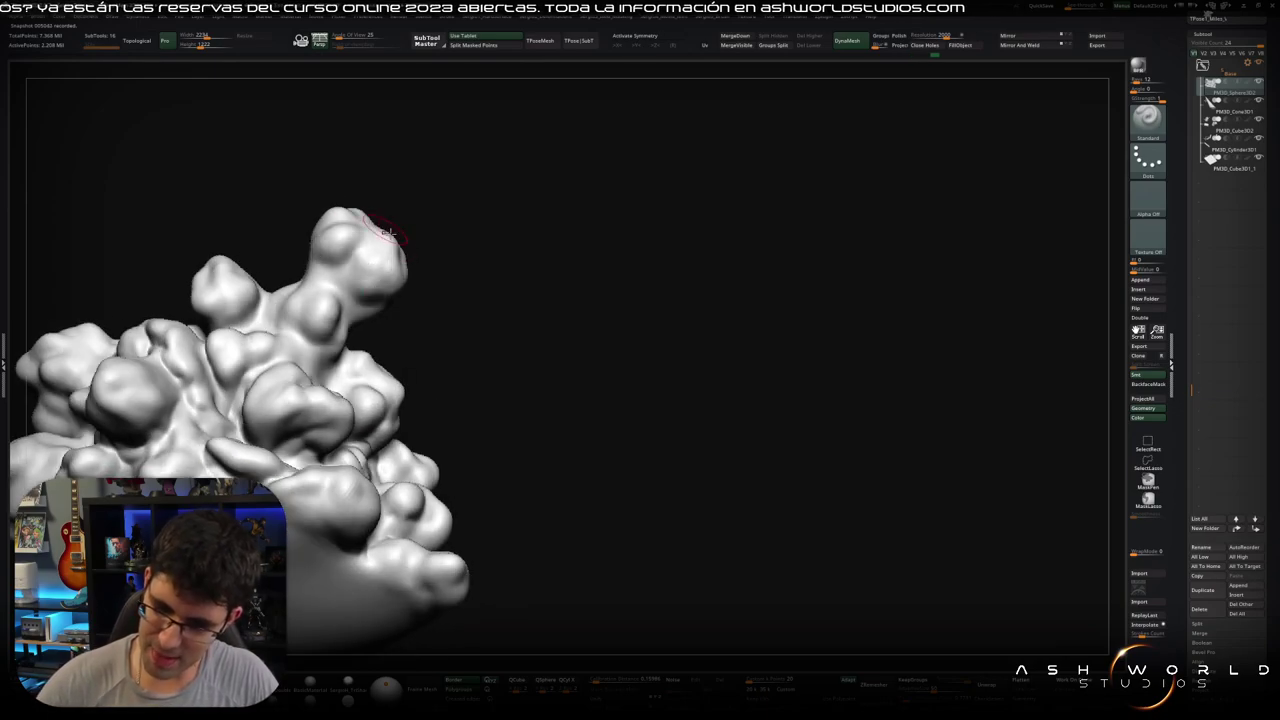
key("f")
mouse_move(445, 225)
right_mouse_down()
mouse_move(395, 230)
mouse_move(490, 195)
mouse_move(520, 151)
mouse_move(607, 161)
mouse_move(549, 180)
right_mouse_up()
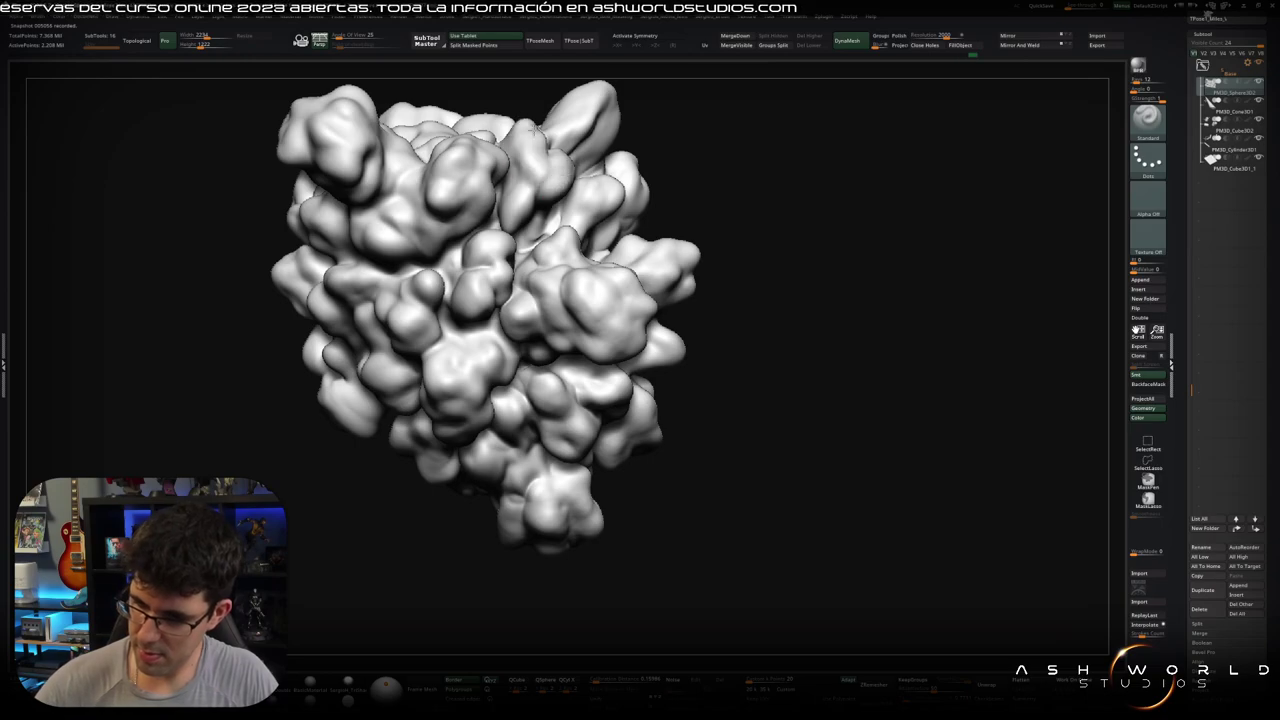
Step: Insert a large smooth shape into the cloud and inspect it from several sides
right_click_drag(516, 221, 533, 227)
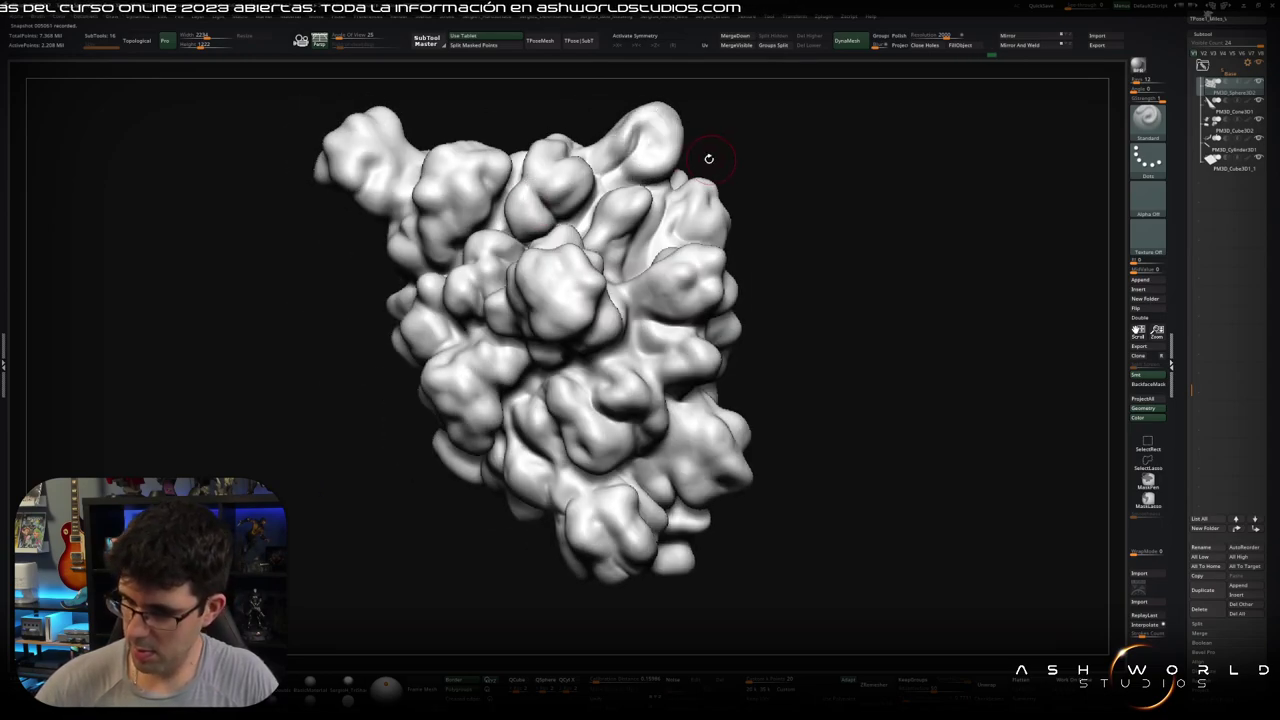
mouse_move(708, 158)
left_mouse_down()
mouse_move(700, 180)
mouse_move(726, 228)
mouse_move(670, 280)
mouse_move(665, 337)
mouse_move(630, 394)
mouse_move(597, 264)
mouse_move(612, 315)
left_mouse_up()
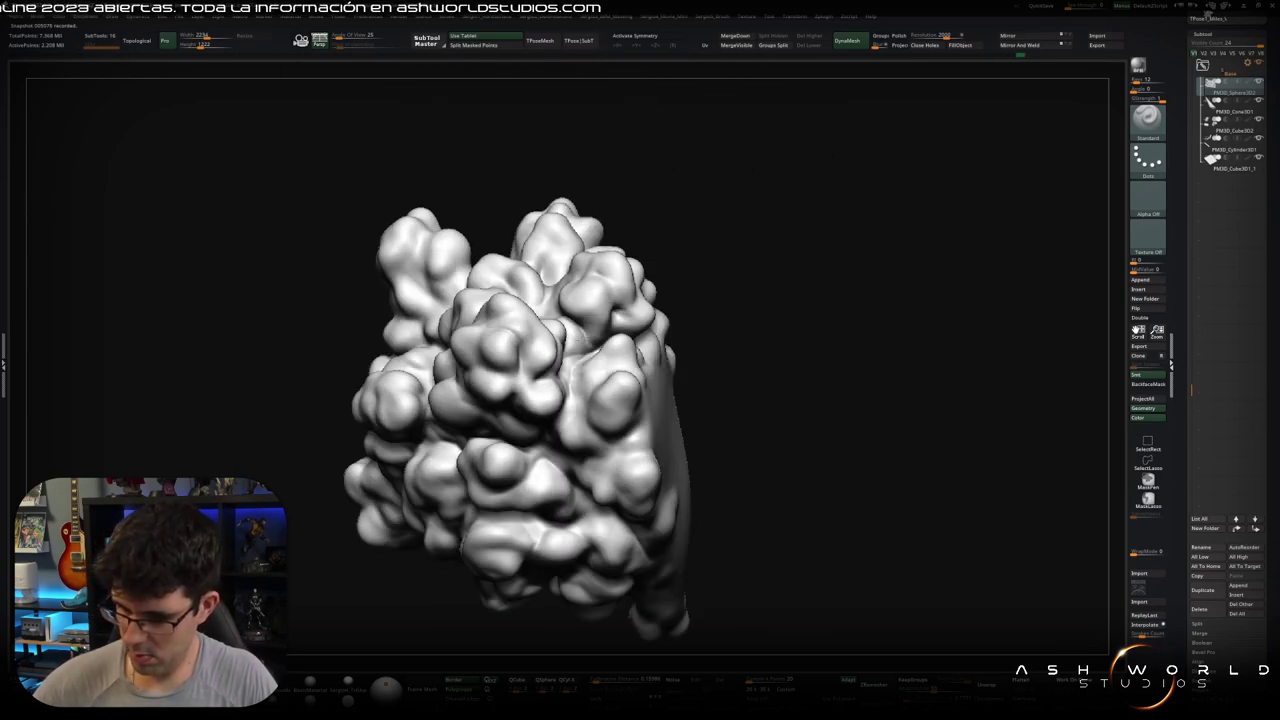
left_click_drag(658, 360, 628, 304)
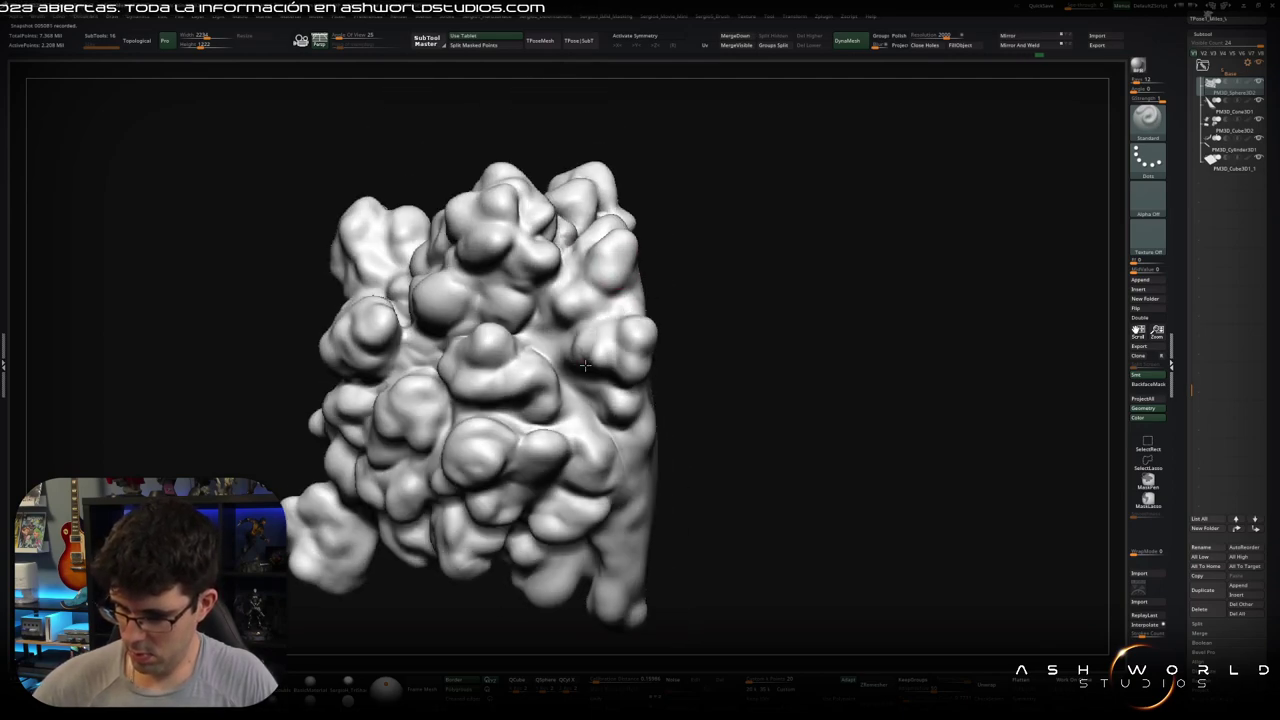
left_click_drag(585, 366, 578, 350)
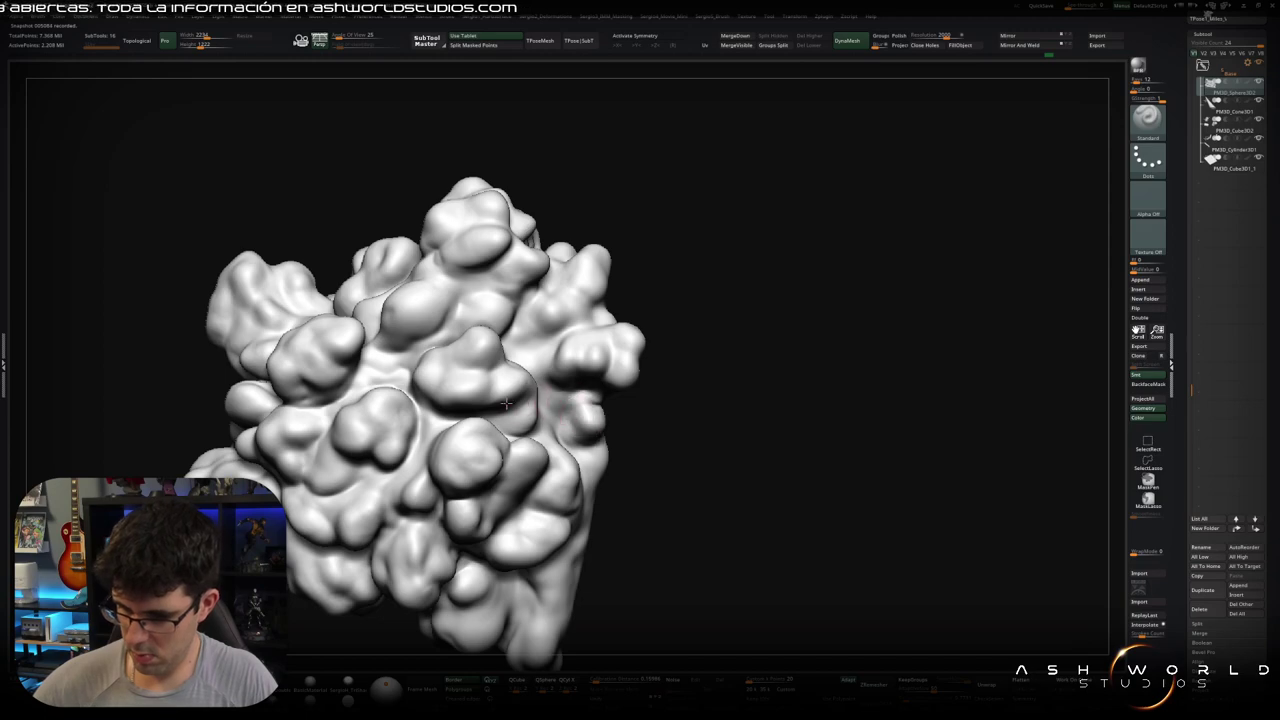
mouse_move(522, 428)
left_mouse_down()
mouse_move(531, 337)
mouse_move(495, 345)
mouse_move(523, 257)
mouse_move(609, 315)
mouse_move(518, 357)
mouse_move(536, 366)
left_mouse_up()
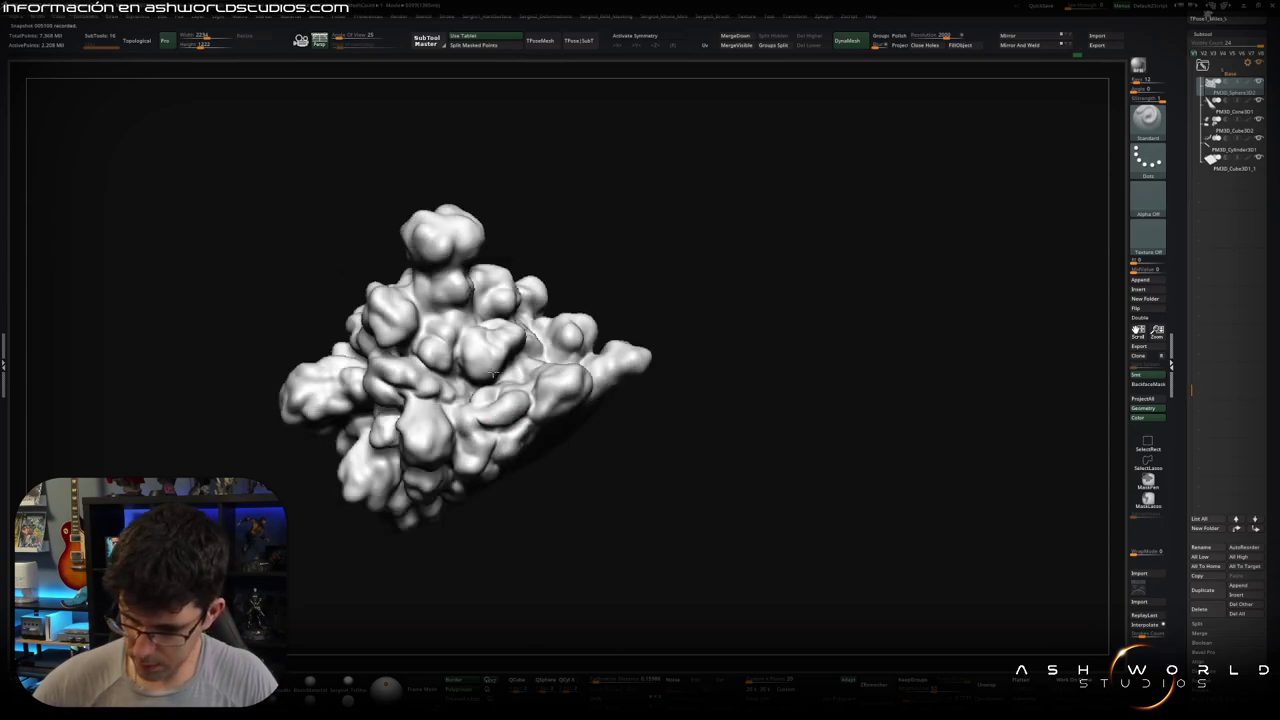
left_click_drag(465, 417, 512, 478)
right_click_drag(512, 478, 540, 376)
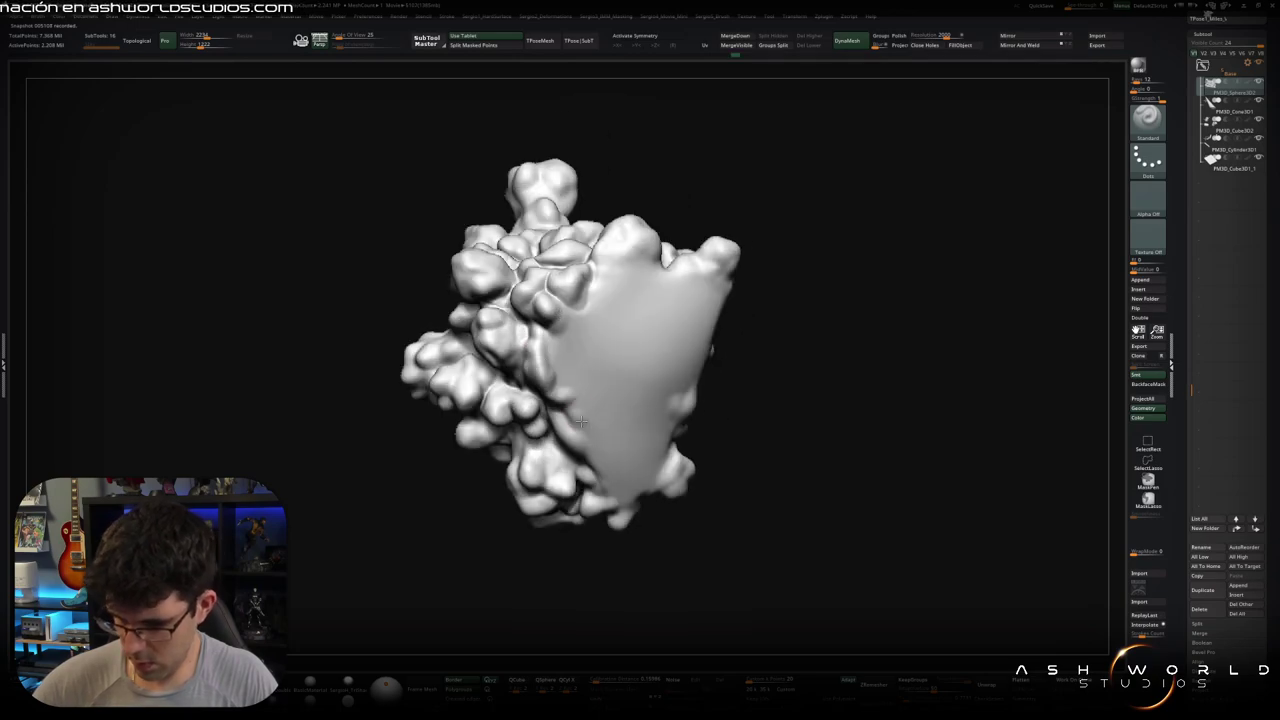
mouse_move(581, 440)
right_mouse_down()
mouse_move(528, 490)
mouse_move(510, 468)
right_mouse_up()
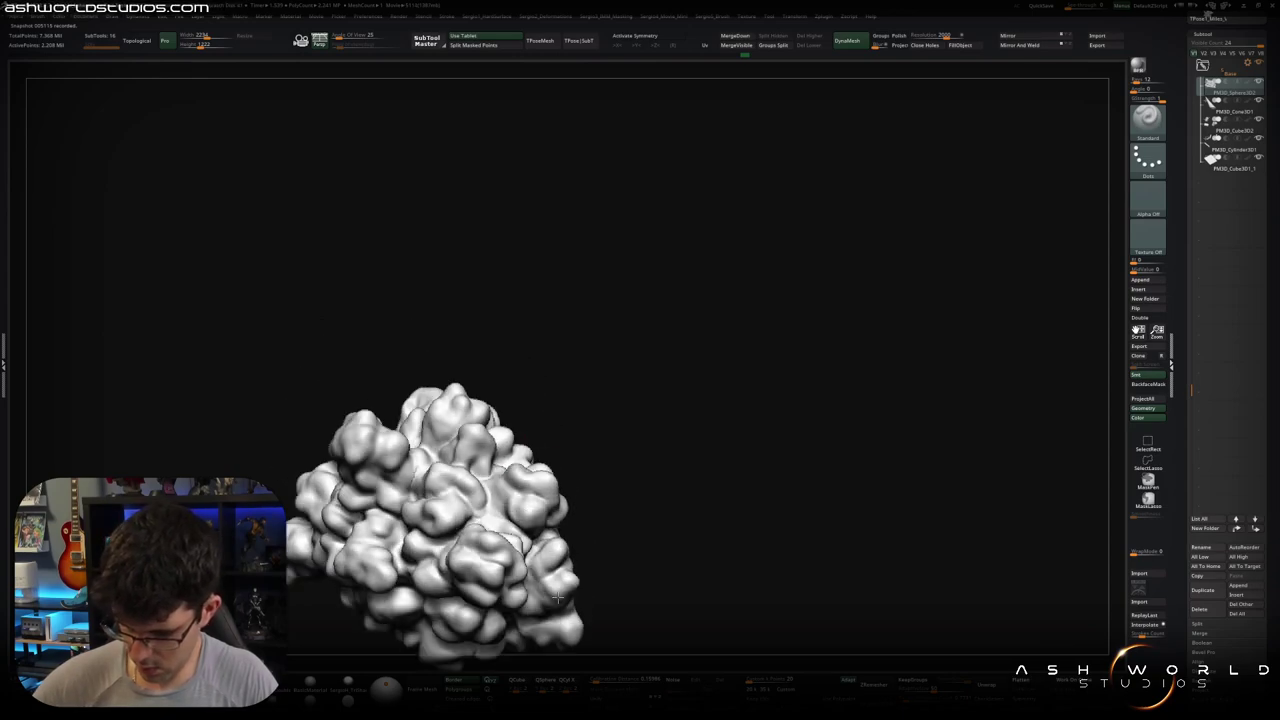
mouse_move(557, 512)
right_mouse_down()
mouse_move(608, 303)
mouse_move(643, 237)
mouse_move(760, 250)
mouse_move(820, 200)
mouse_move(678, 258)
mouse_move(630, 325)
mouse_move(541, 367)
mouse_move(558, 338)
mouse_move(533, 331)
right_mouse_up()
Step: Build up clay on the cloud beside Spider-Man's leg
key("b")
key("m")
key("v")
key("s")
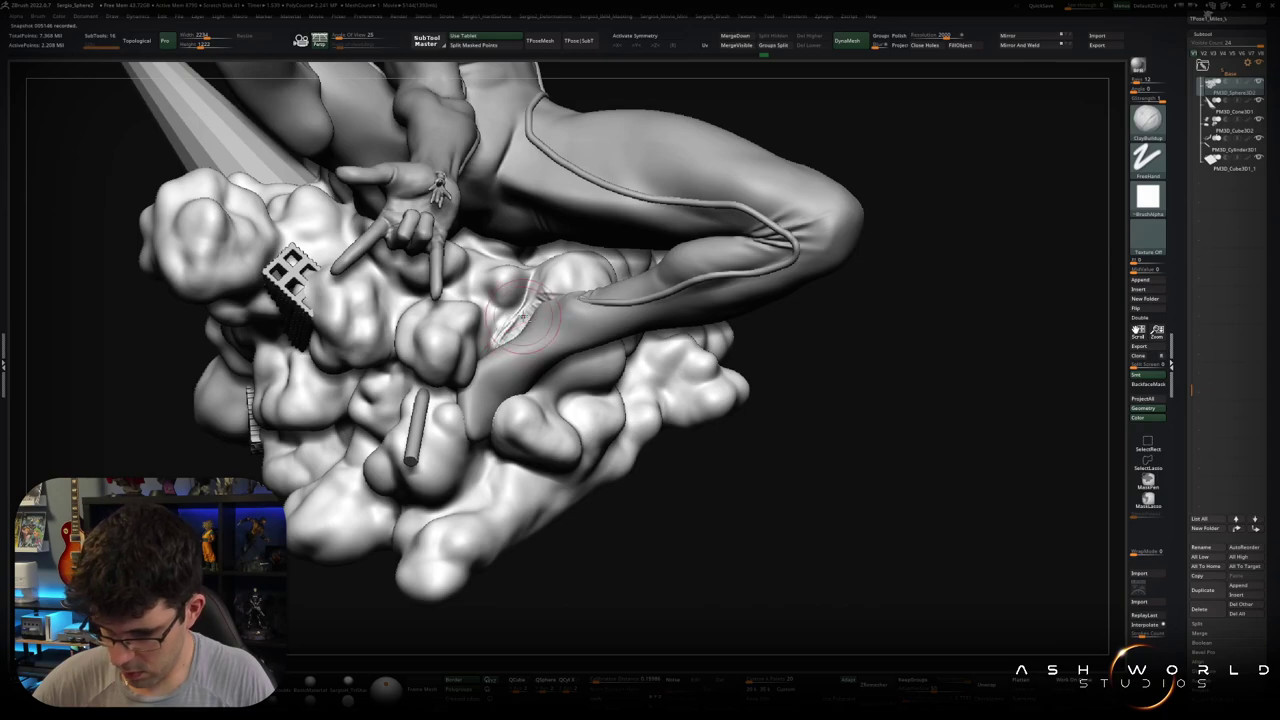
mouse_move(556, 285)
right_mouse_down()
mouse_move(595, 325)
mouse_move(601, 316)
right_mouse_up()
left_click_drag(600, 316, 604, 385)
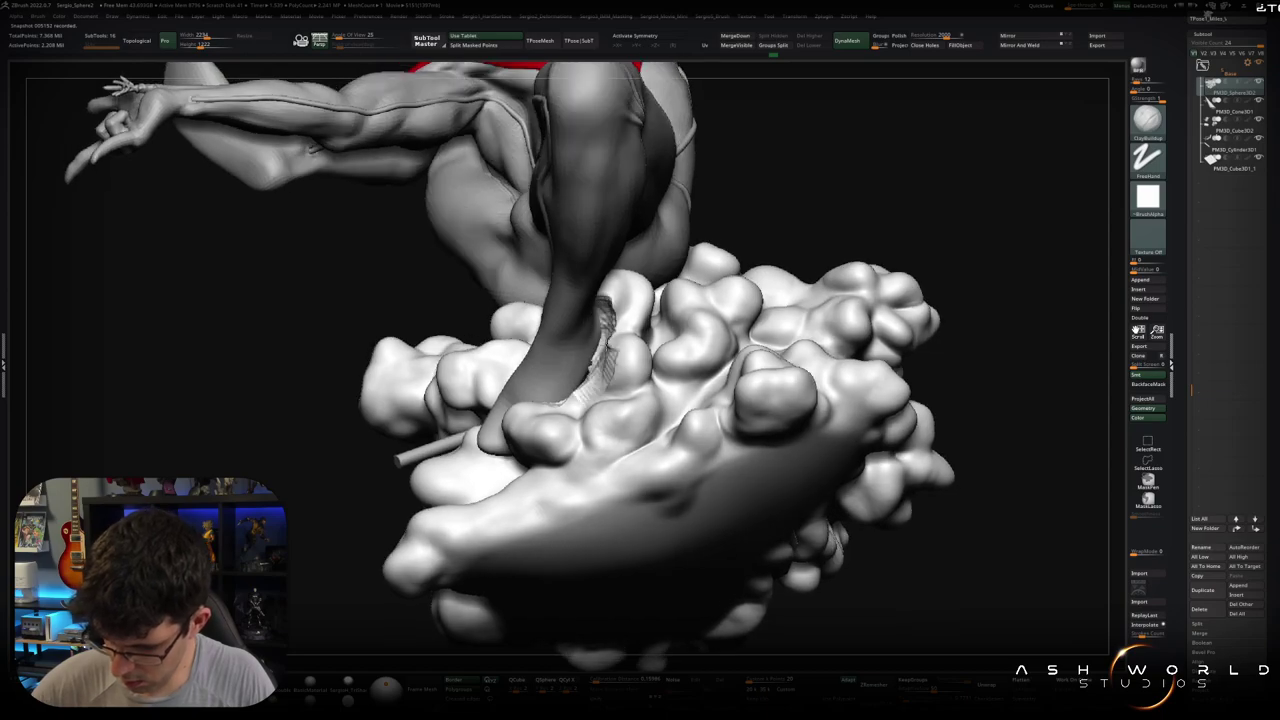
right_click_drag(520, 414, 549, 426)
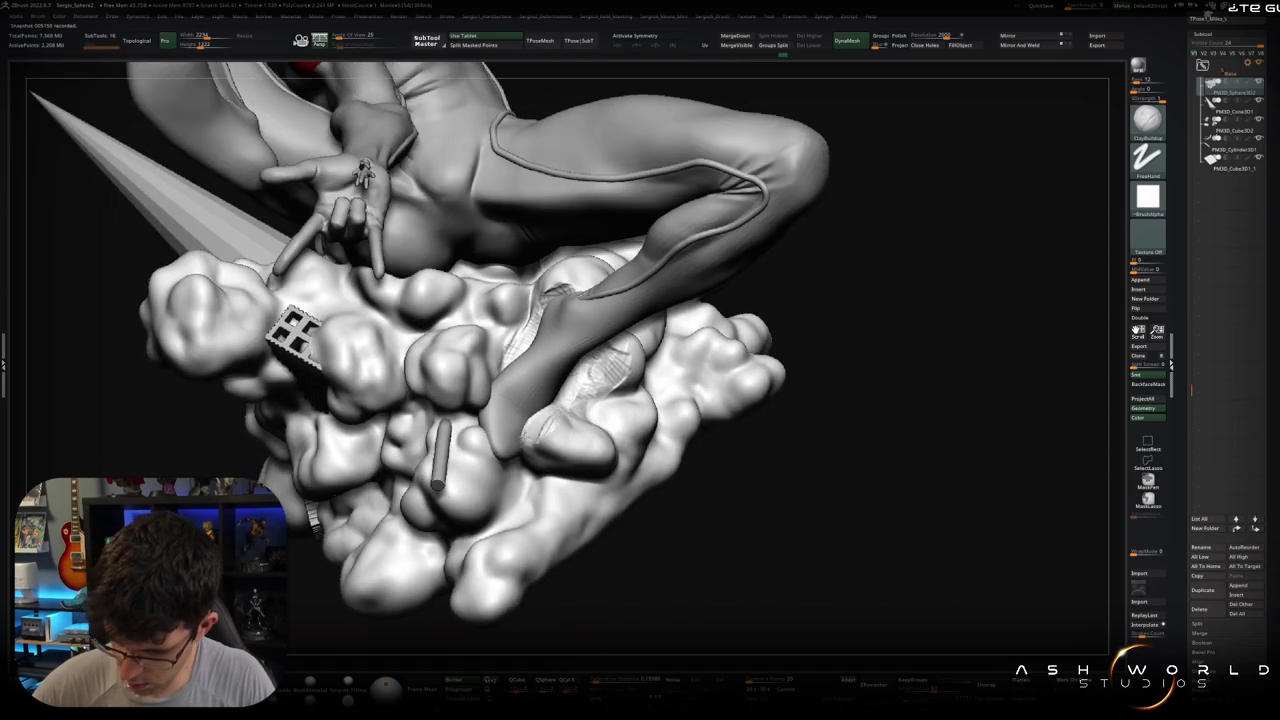
mouse_move(526, 437)
left_mouse_down()
mouse_move(550, 450)
mouse_move(530, 433)
left_mouse_up()
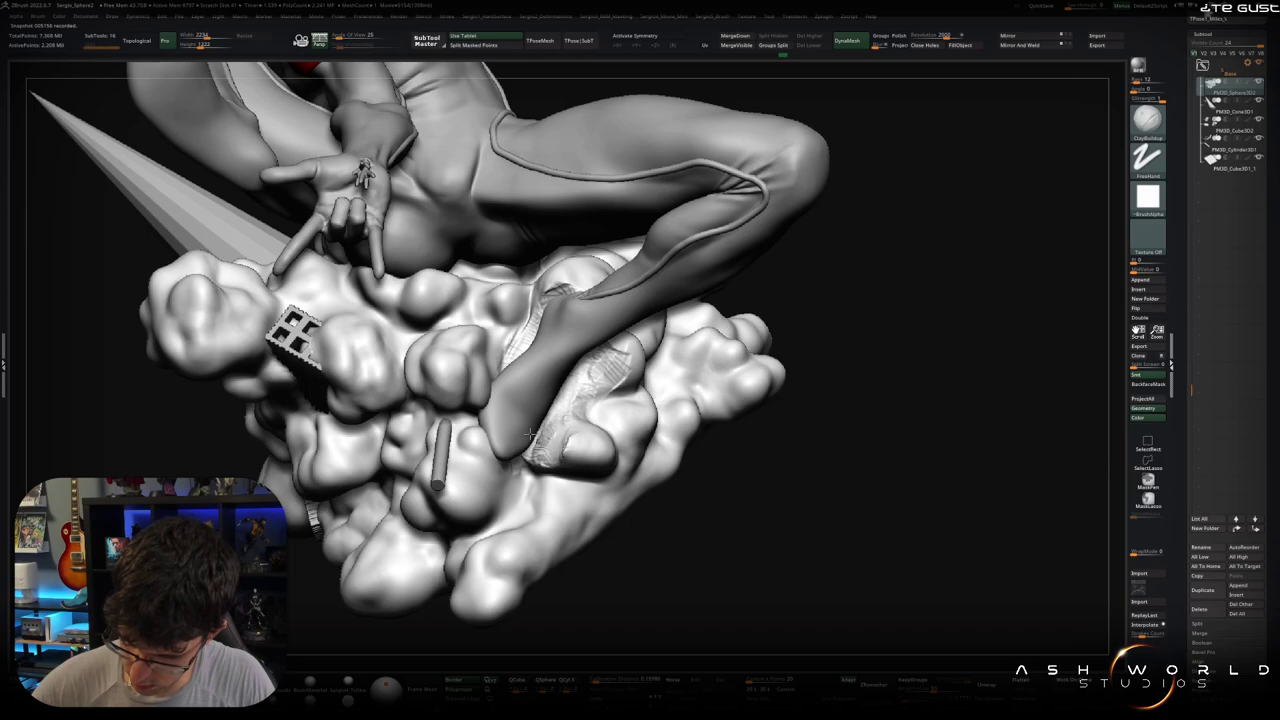
mouse_move(540, 413)
right_mouse_down()
mouse_move(545, 440)
mouse_move(490, 405)
mouse_move(488, 381)
right_mouse_up()
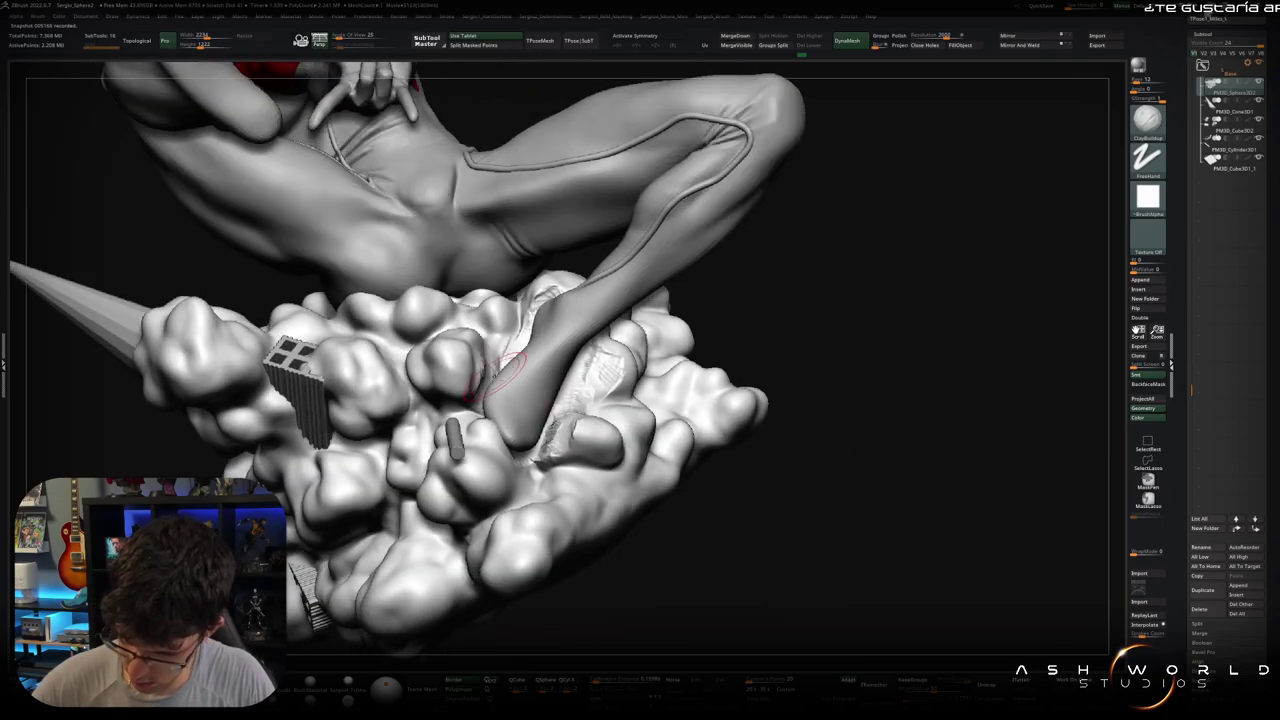
Step: Smooth the crease at the cloud's top with the Smooth Stronger brush
key("shift")
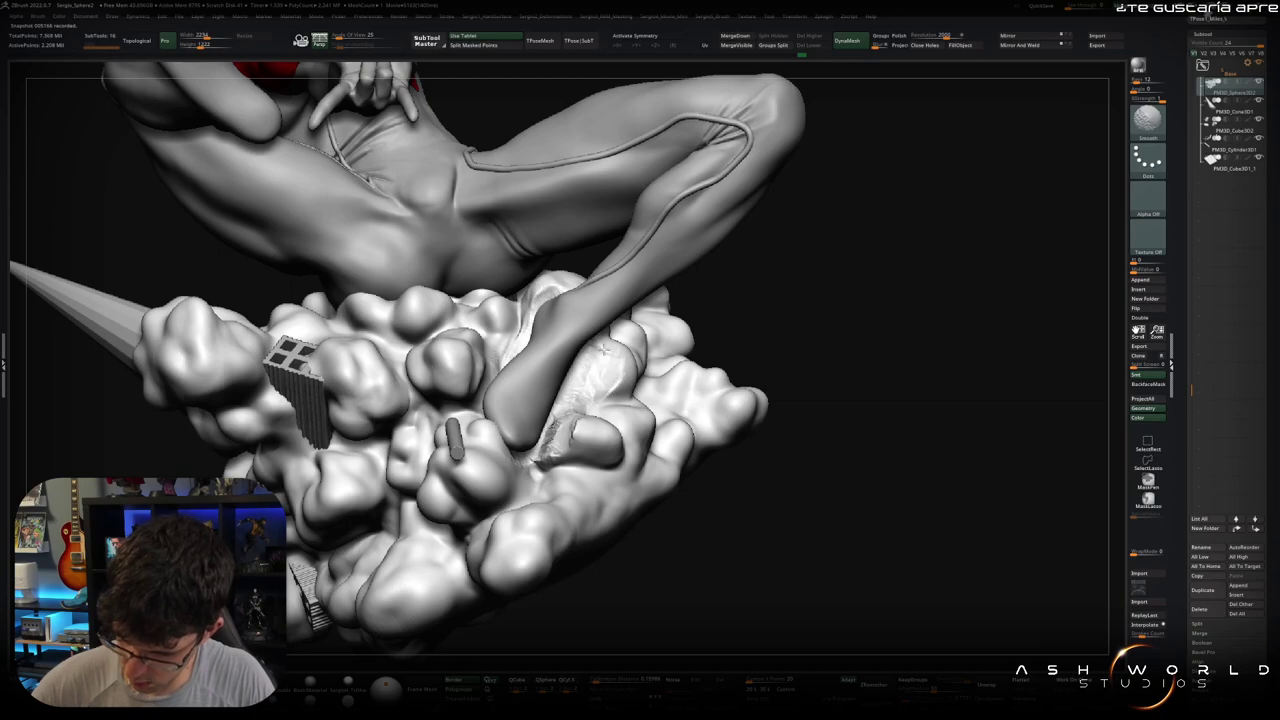
right_click_drag(540, 458, 505, 437)
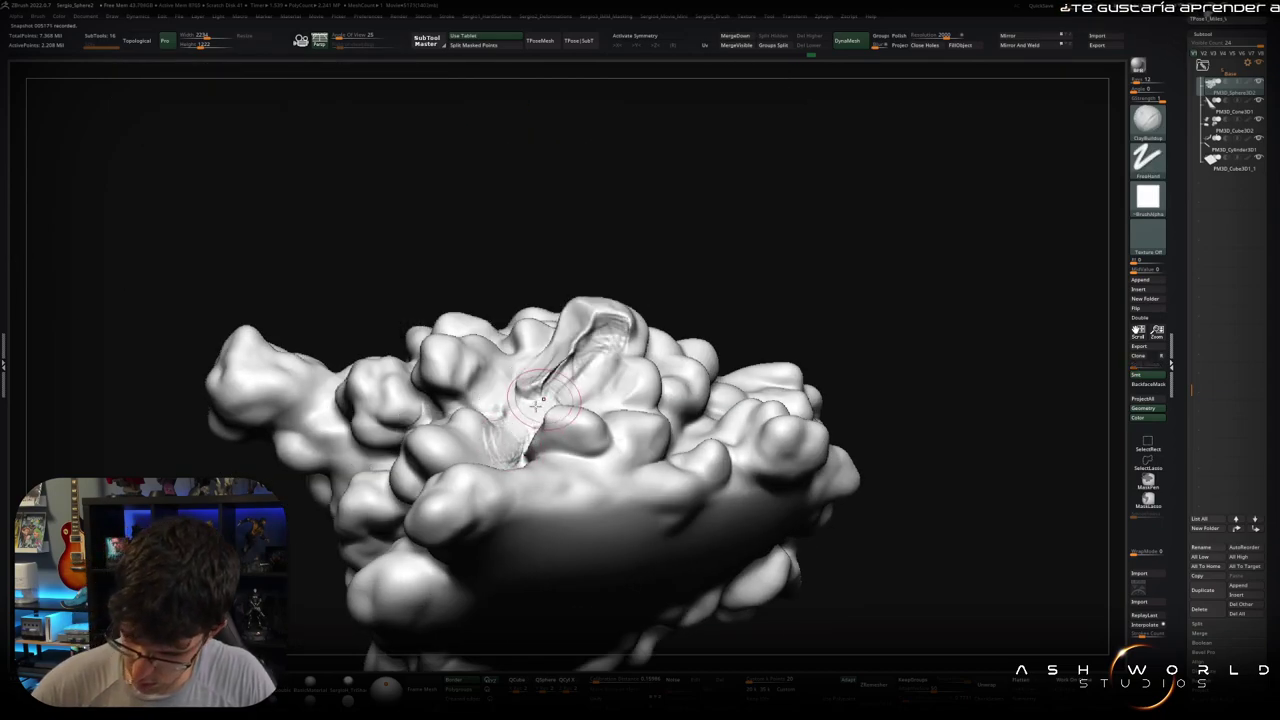
key("shift")
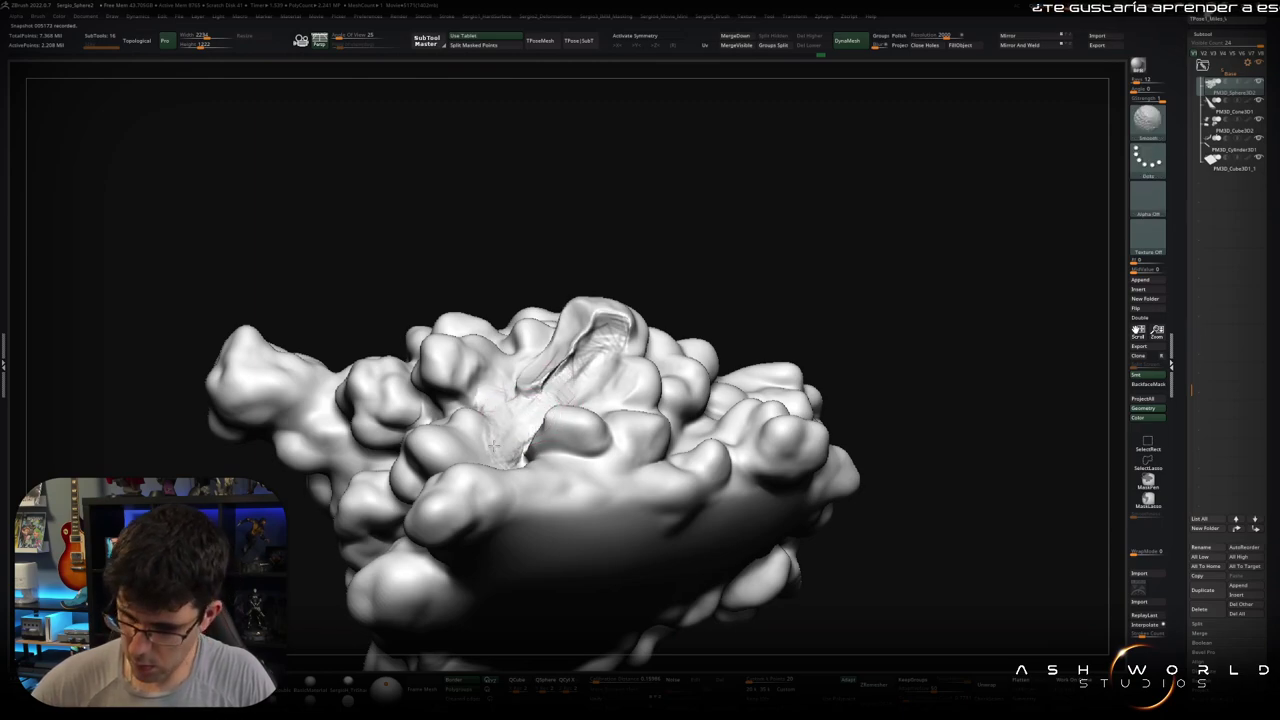
key("b")
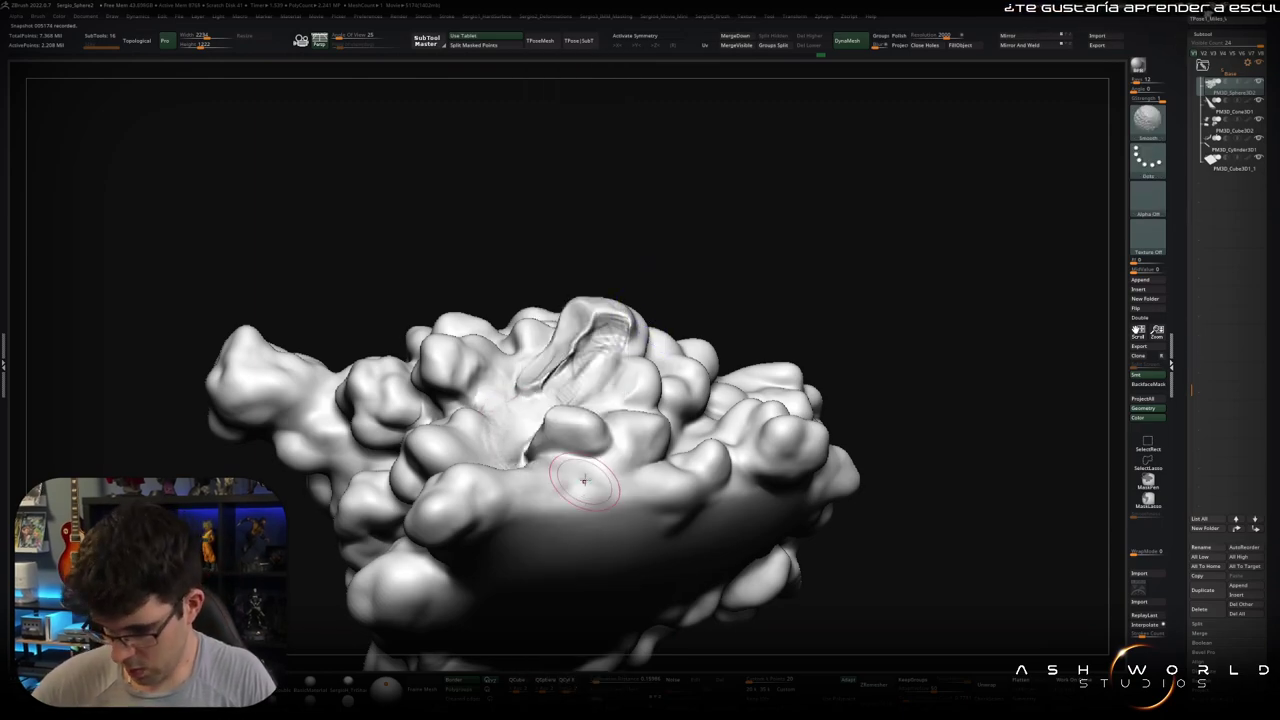
key("b")
left_click(625, 525)
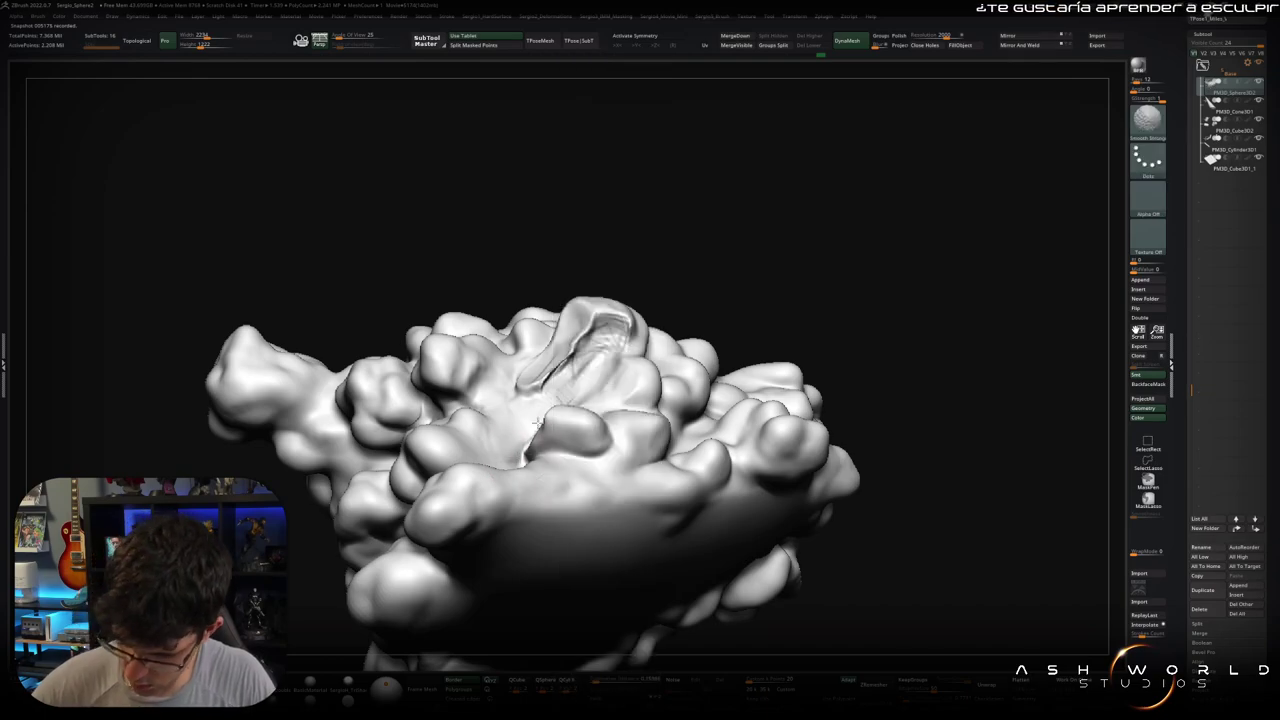
left_click_drag(589, 341, 540, 395, "shift")
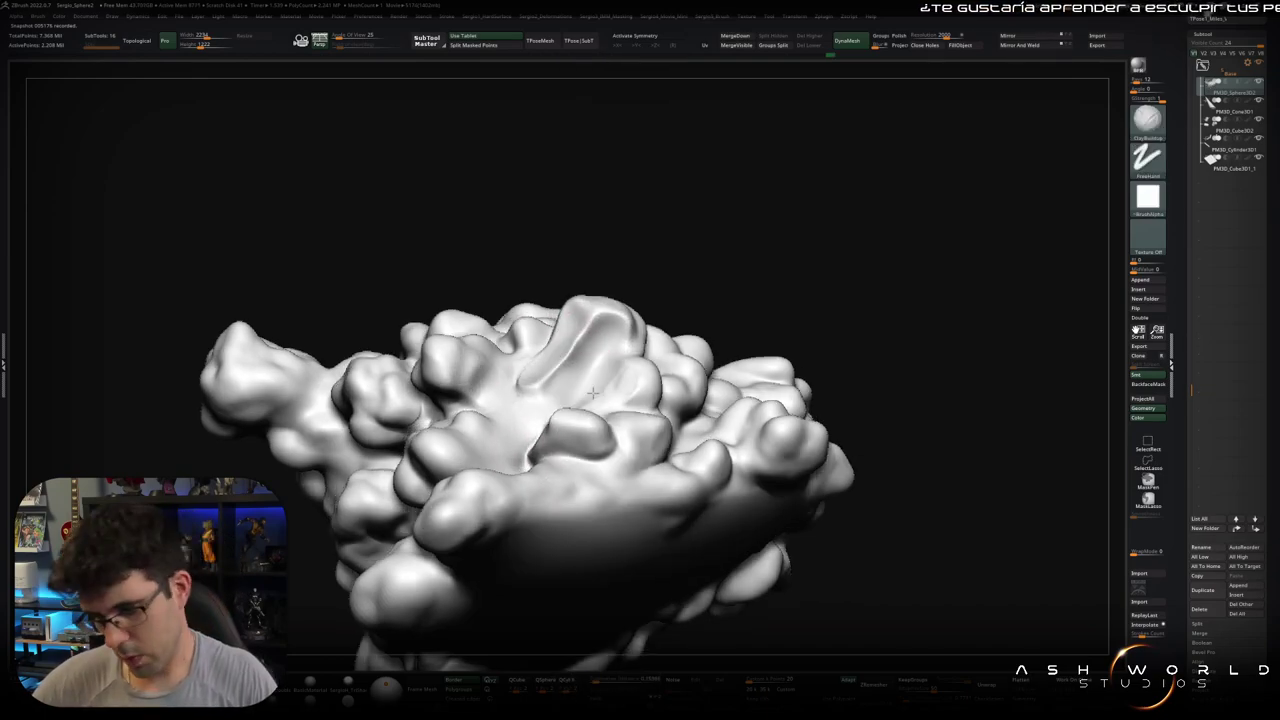
mouse_move(540, 395)
right_mouse_down()
mouse_move(560, 403)
mouse_move(538, 340)
mouse_move(553, 297)
right_mouse_up()
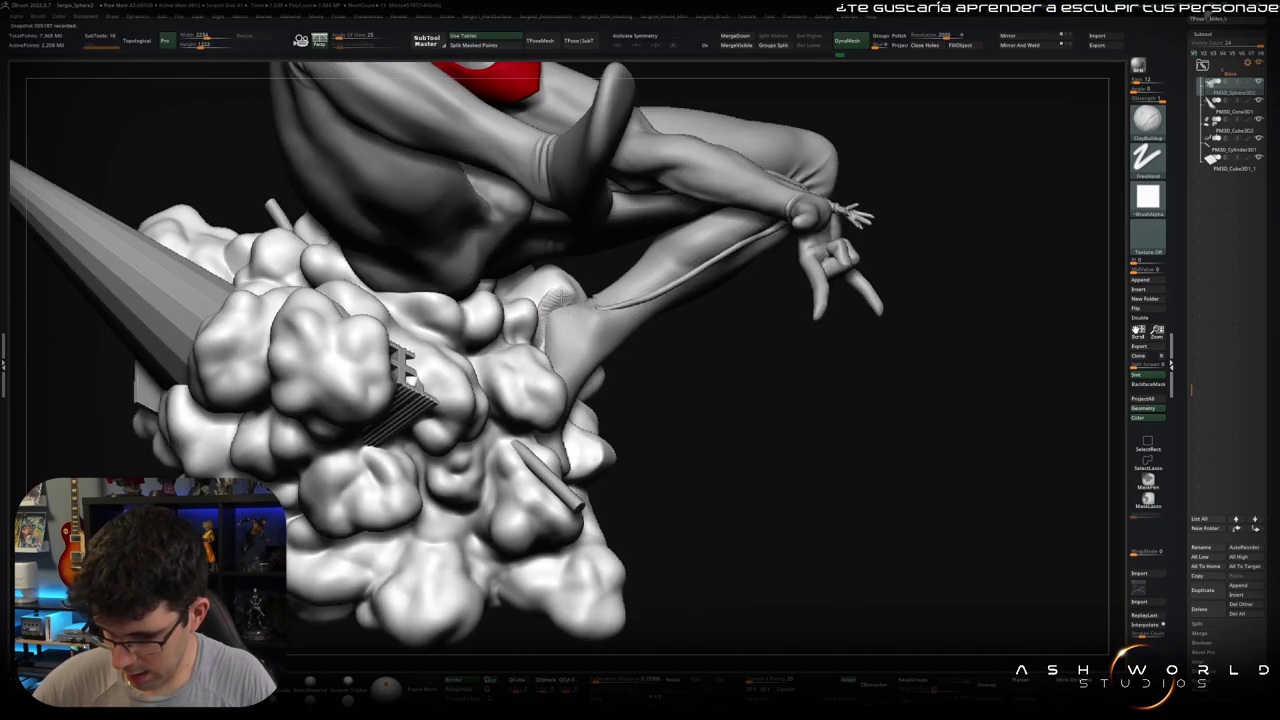
Step: Solo the cloud base and smooth the groove further
left_click(565, 342, "ctrl+shift")
right_click_drag(565, 312, 572, 310)
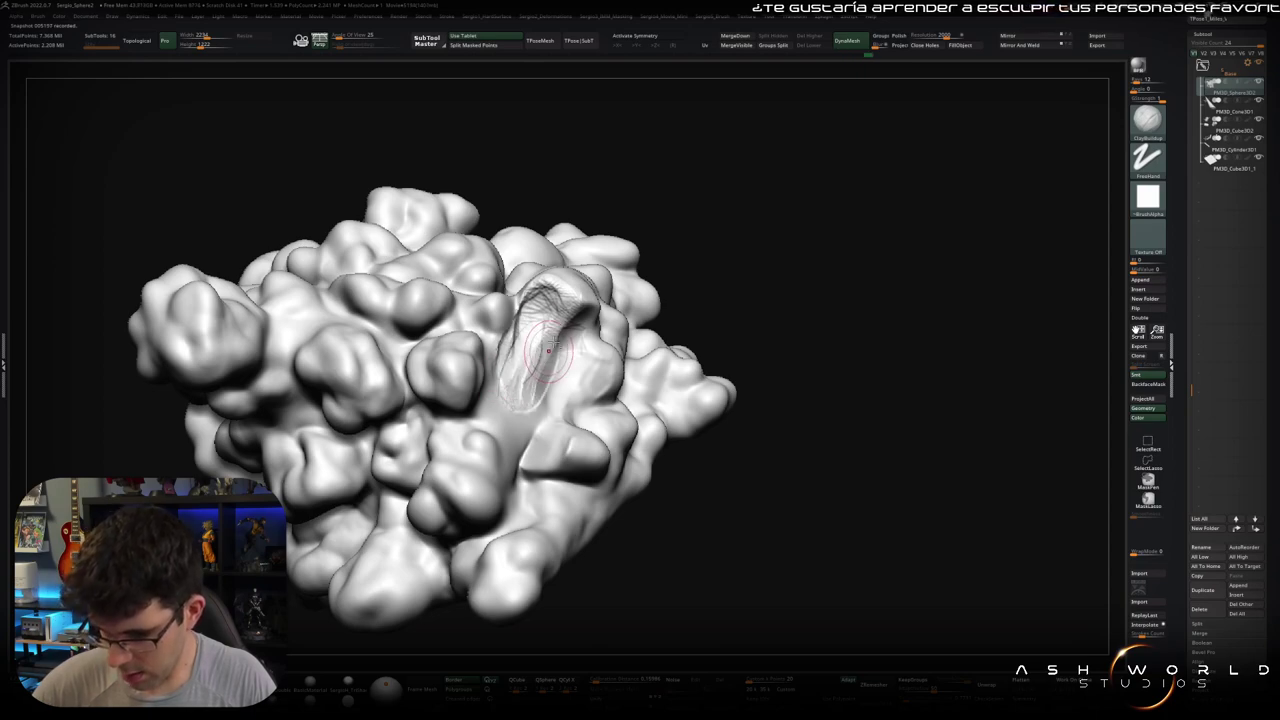
left_click_drag(548, 348, 543, 291, "shift")
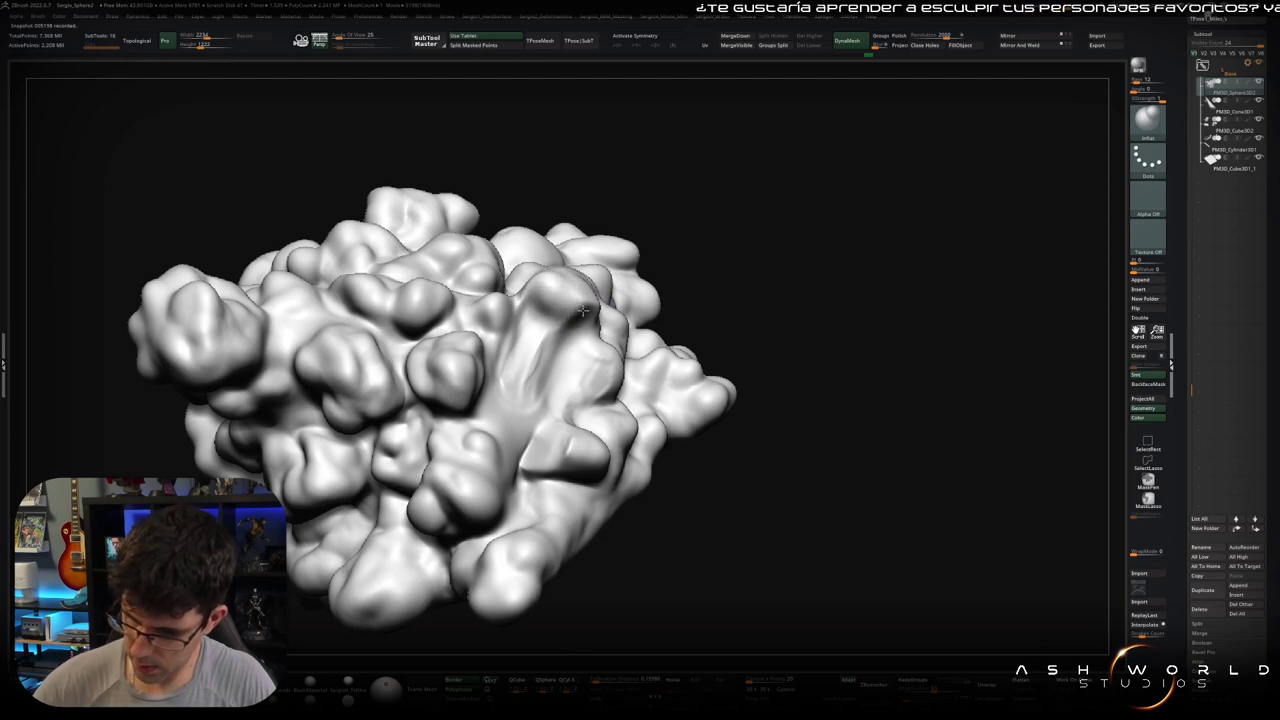
left_click_drag(583, 311, 553, 340, "shift")
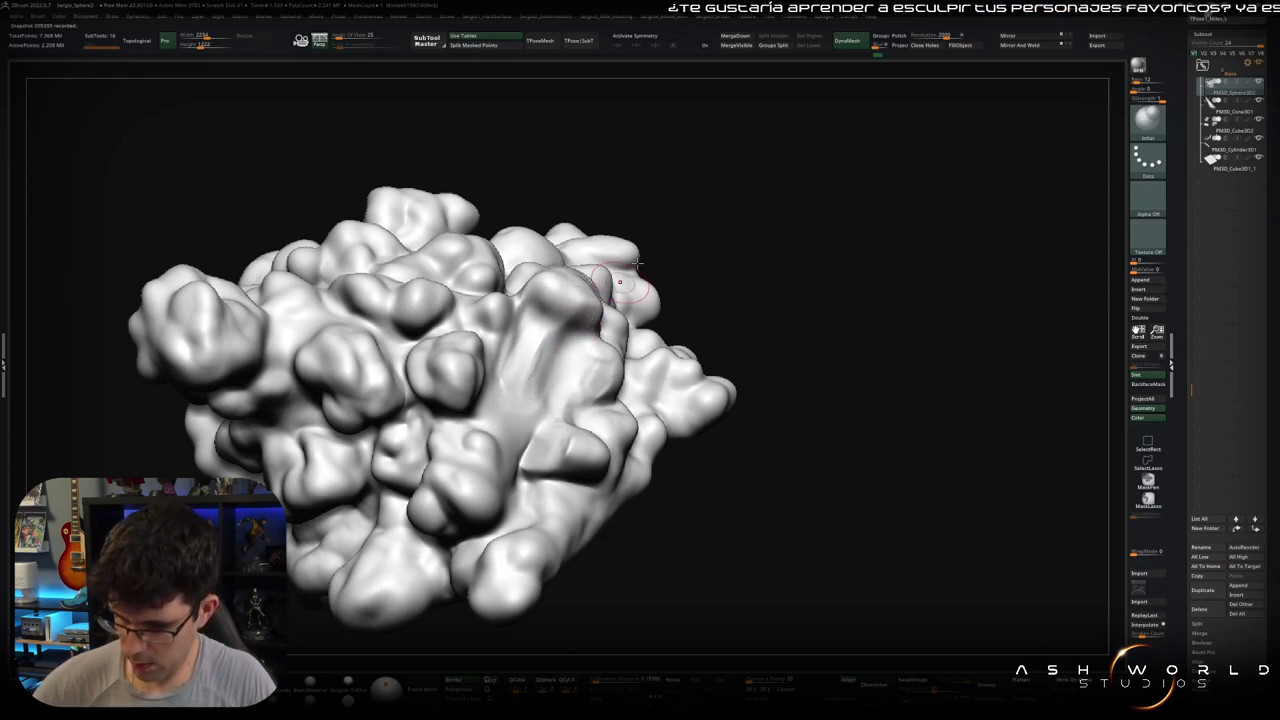
key("ctrl")
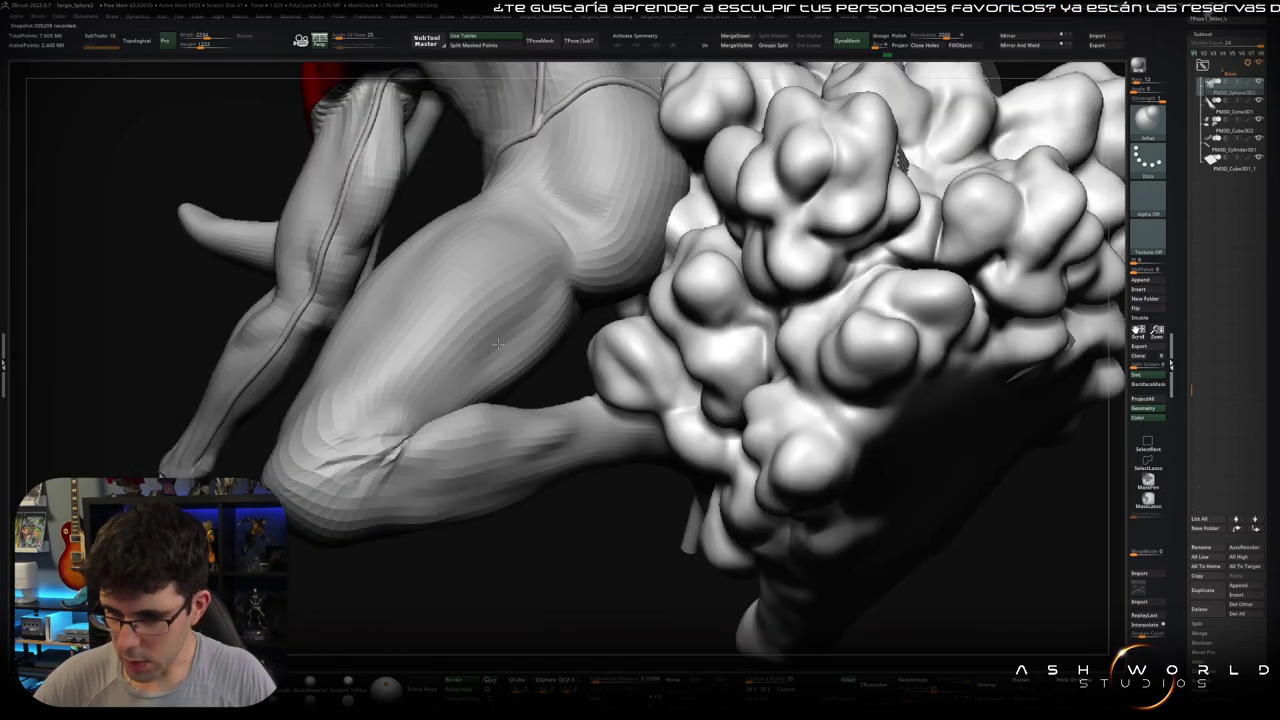
Step: Solo the cloud base and add ClayBuildup strokes to its surface
mouse_move(497, 344)
right_mouse_down()
mouse_move(667, 210)
mouse_move(643, 236)
mouse_move(603, 222)
right_mouse_up()
left_click(651, 226, "ctrl+shift")
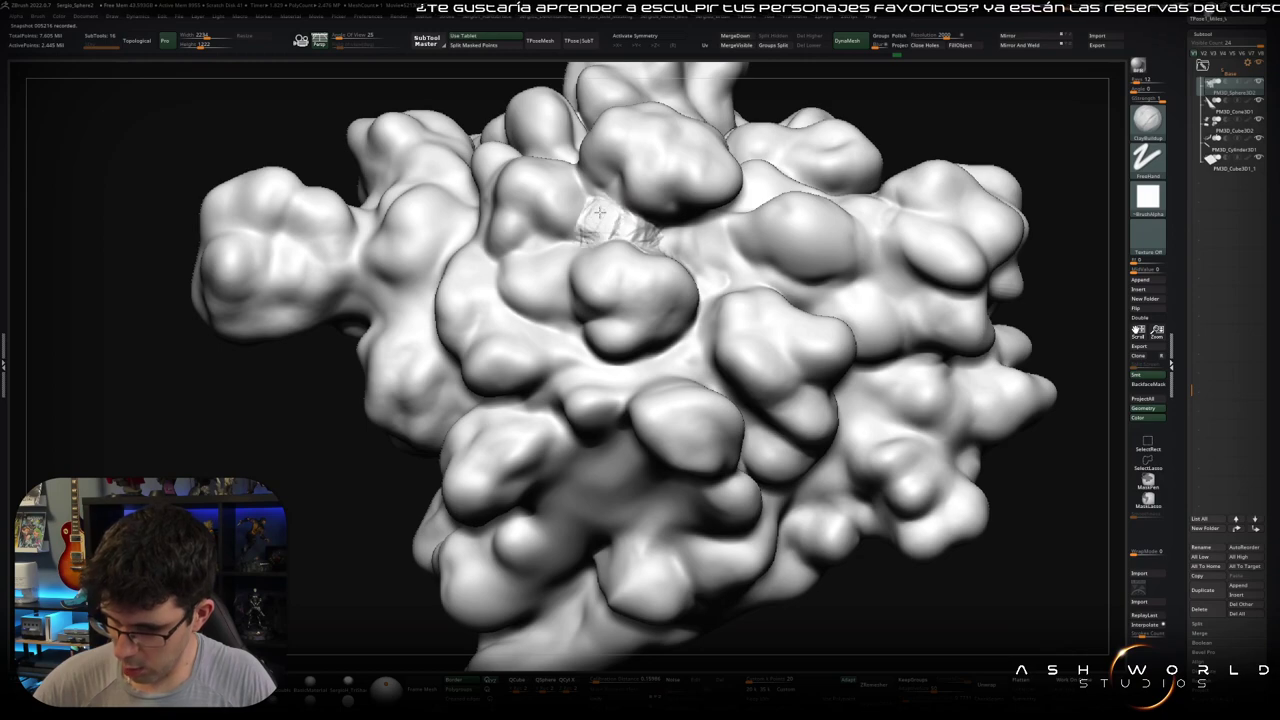
mouse_move(600, 212)
left_mouse_down()
mouse_move(530, 236)
mouse_move(580, 207)
mouse_move(545, 258)
left_mouse_up()
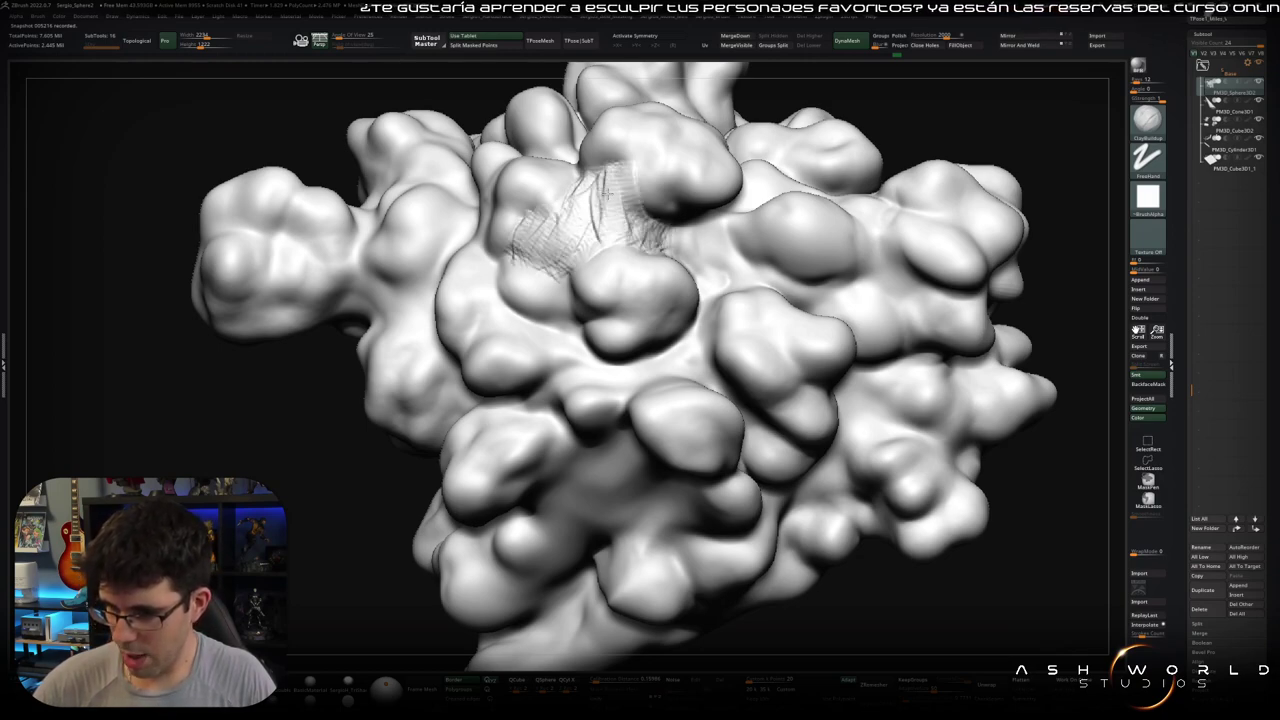
mouse_move(680, 240)
right_mouse_down()
mouse_move(686, 250)
mouse_move(678, 220)
mouse_move(651, 310)
mouse_move(625, 235)
right_mouse_up()
Step: Inflate a rounded cloud lump beneath the thigh and smooth it around the legs
key("b")
key("i")
key("n")
key("space")
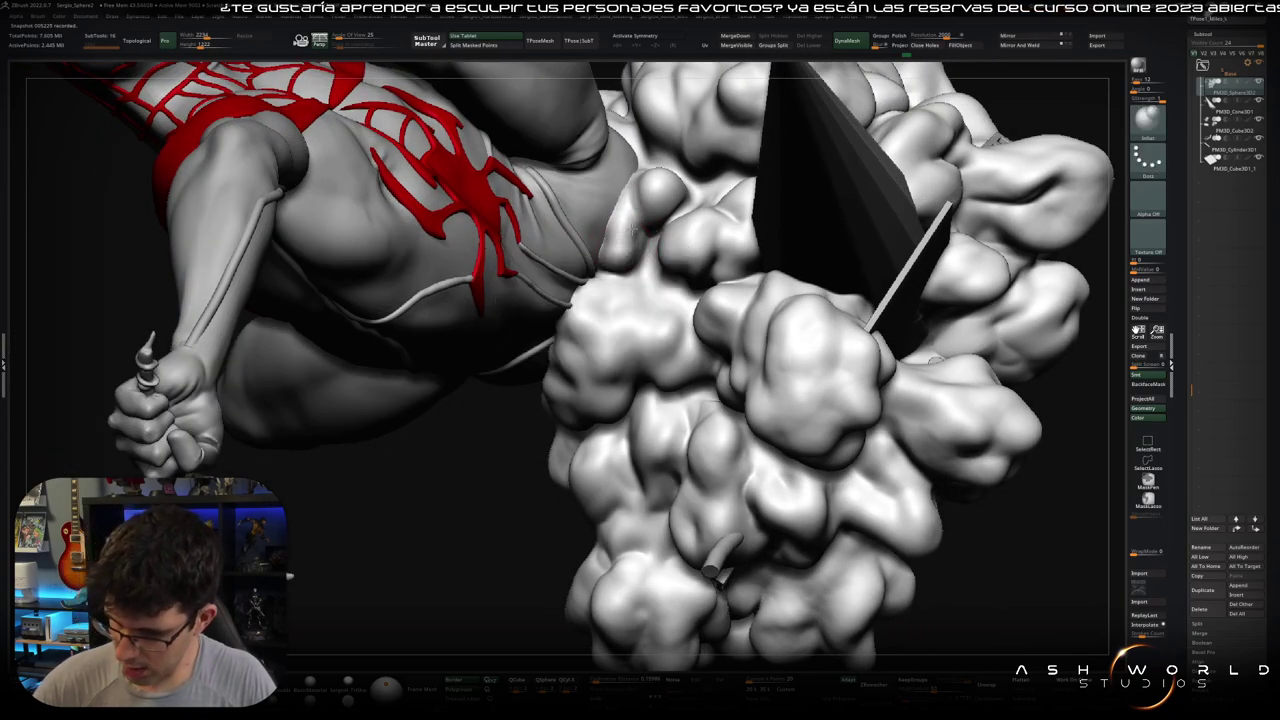
right_click_drag(580, 320, 557, 351)
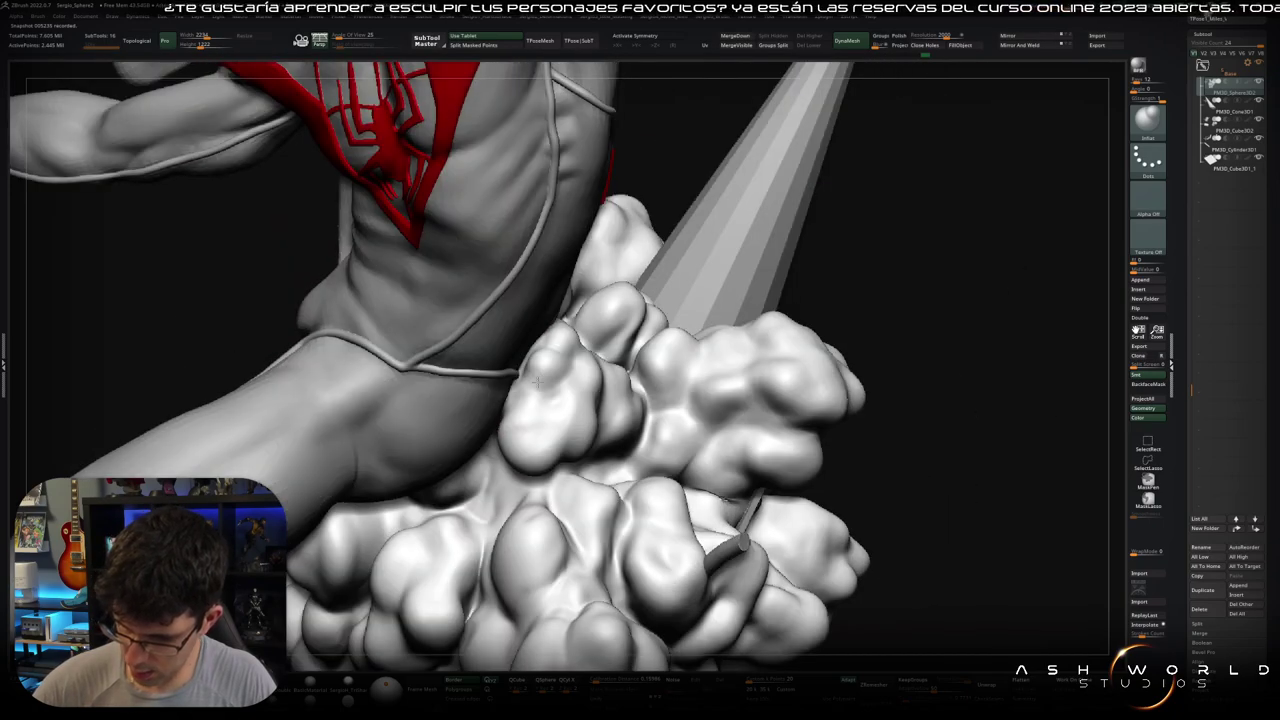
right_click_drag(537, 438, 545, 357)
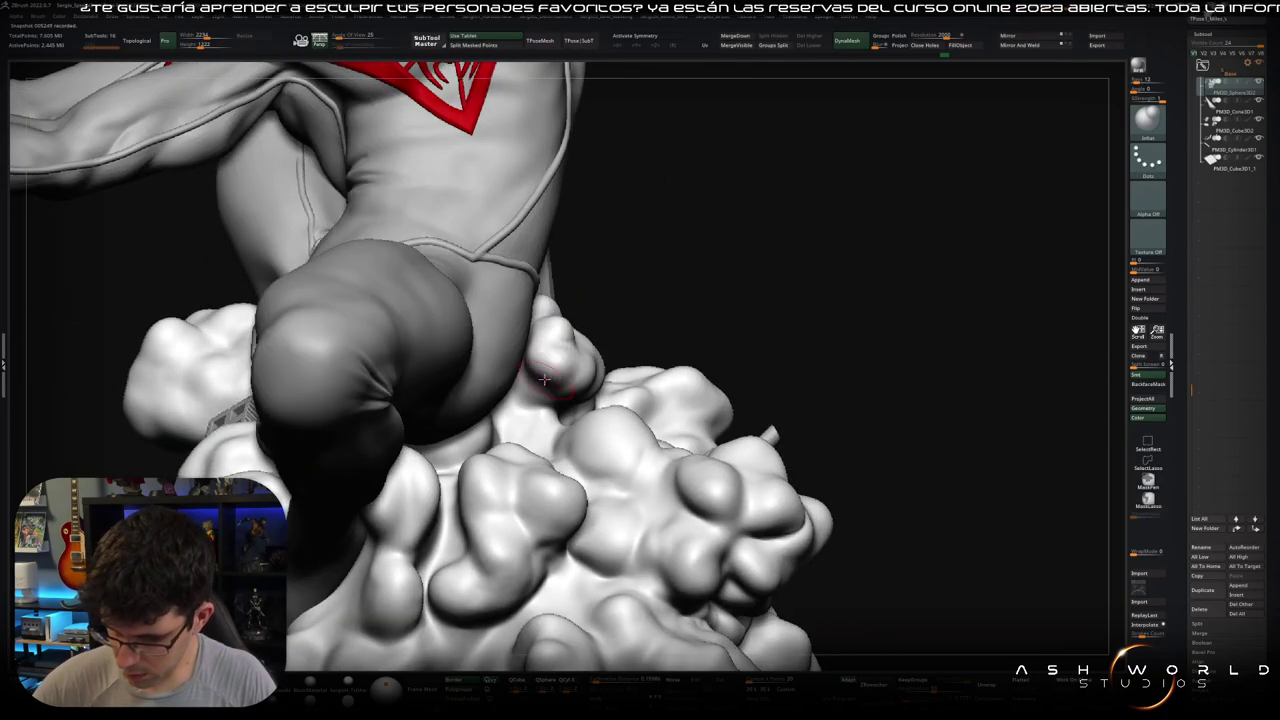
right_click_drag(530, 410, 522, 405)
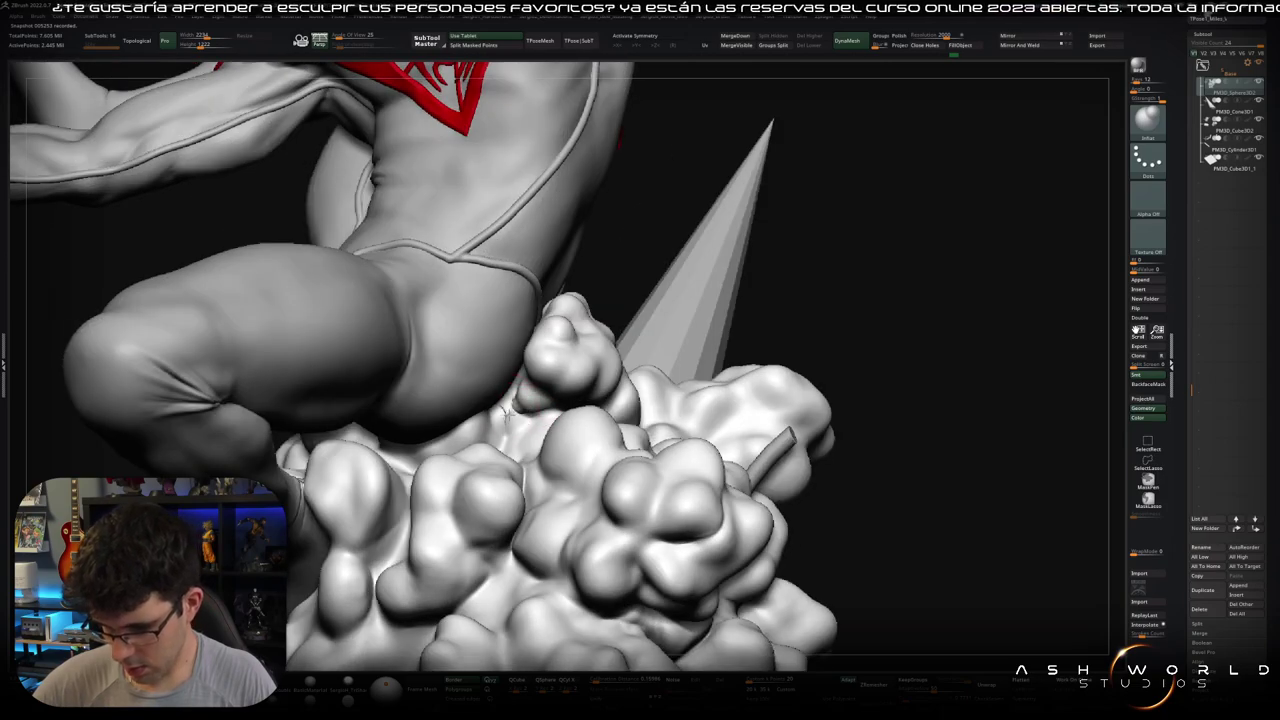
key("shift")
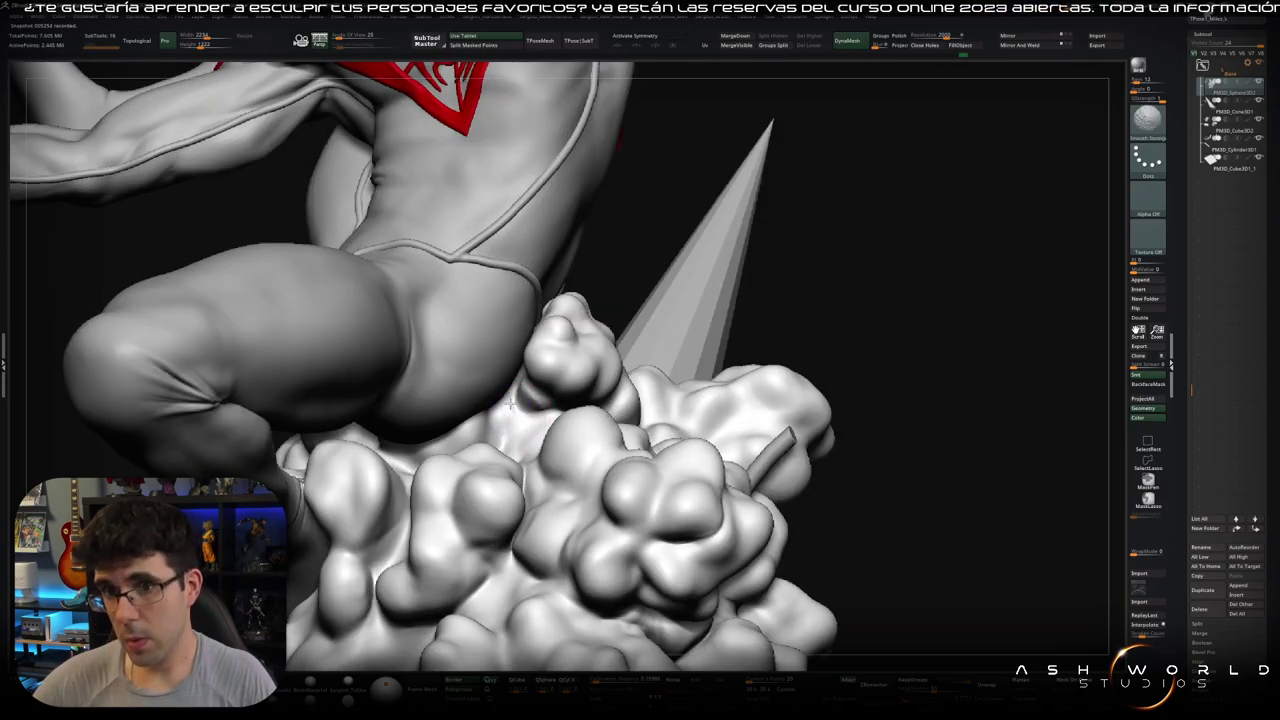
mouse_move(508, 408)
right_mouse_down()
mouse_move(545, 388)
mouse_move(507, 368)
mouse_move(596, 392)
mouse_move(615, 375)
mouse_move(644, 382)
mouse_move(462, 389)
mouse_move(400, 365)
right_mouse_up()
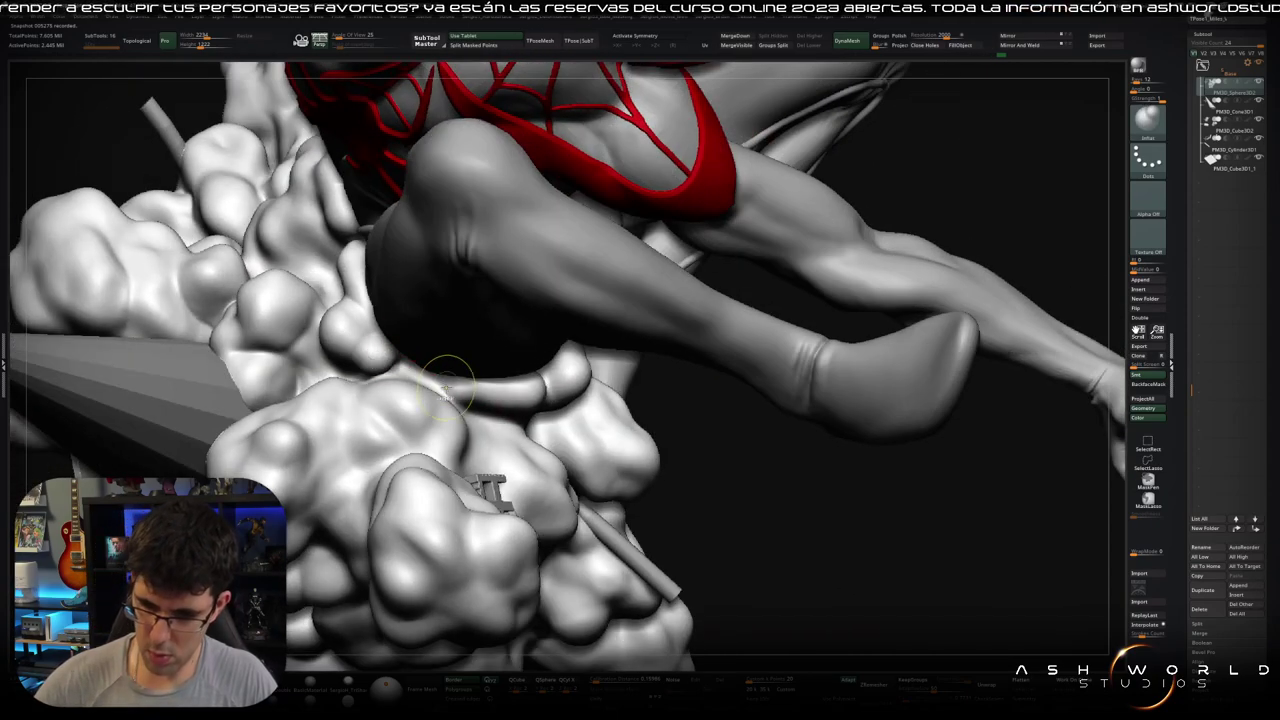
Step: Select the thin cube debris piece and isolate it from the rest of the model
key("f")
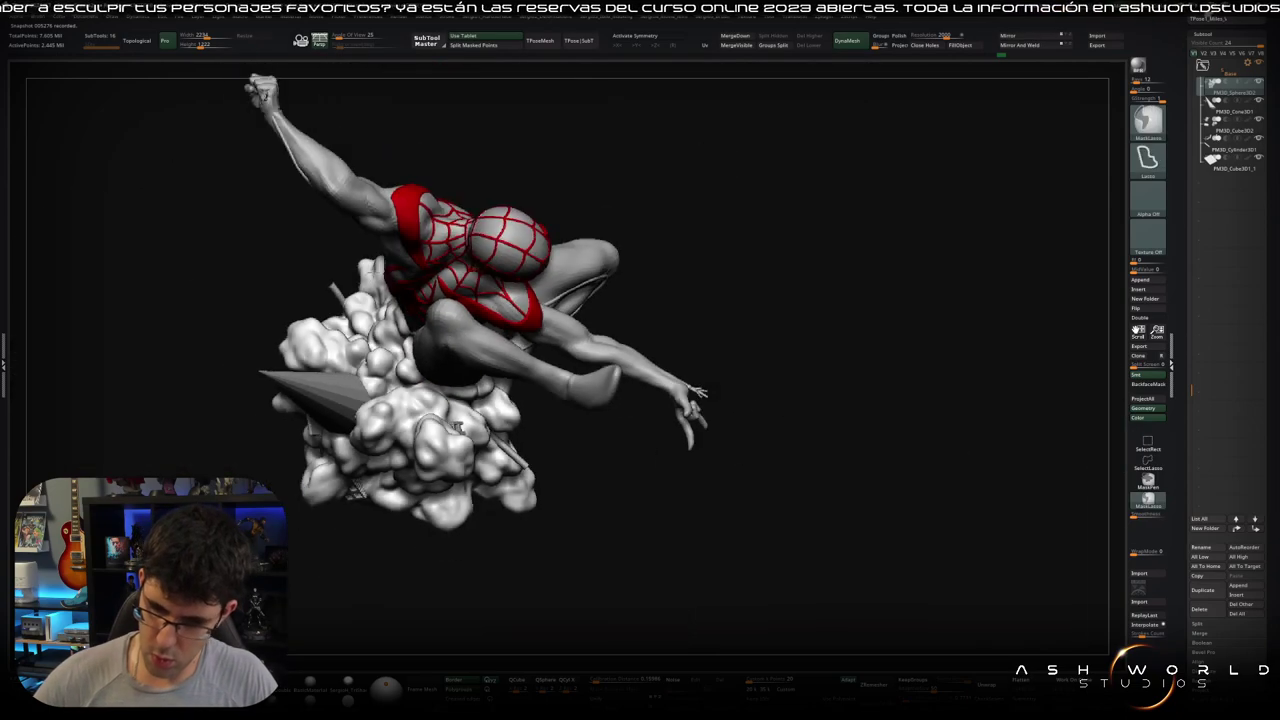
right_click_drag(437, 395, 483, 331)
mouse_move(486, 397)
right_mouse_down()
mouse_move(556, 421)
mouse_move(617, 360)
mouse_move(500, 300)
right_mouse_up()
left_click(483, 293, "alt")
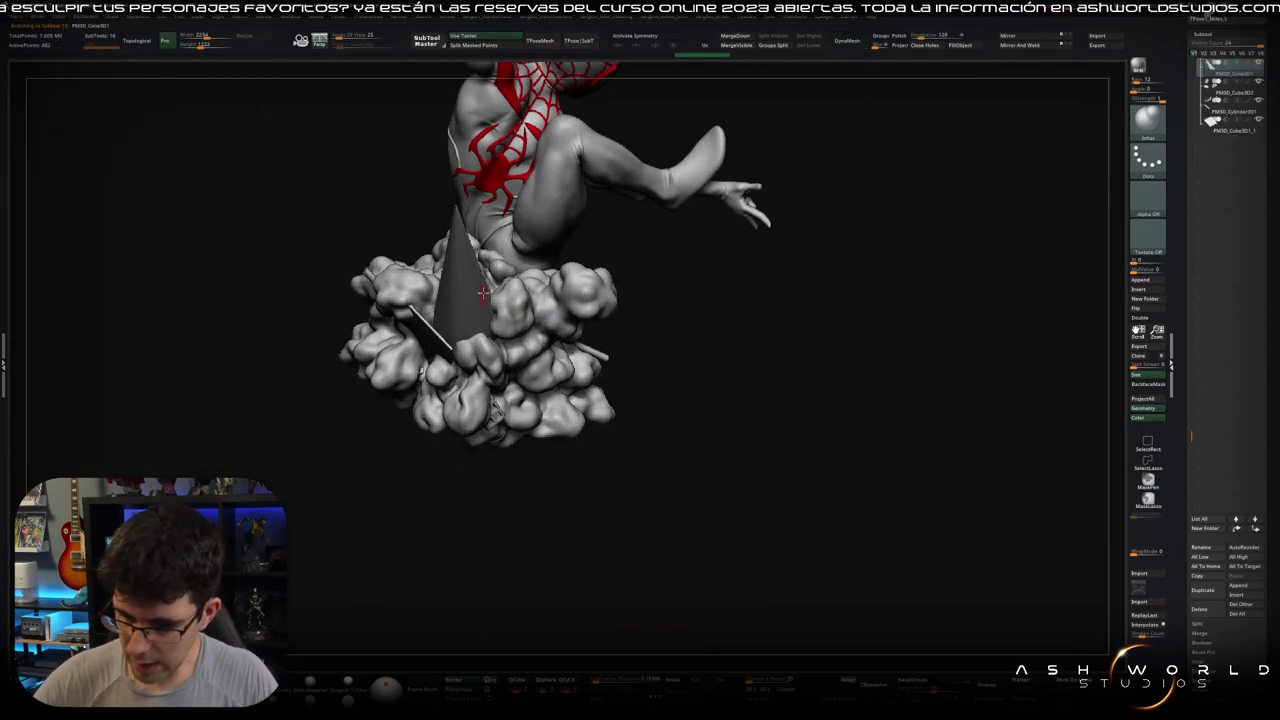
left_click(540, 350, "alt")
mouse_move(540, 350)
right_mouse_down()
mouse_move(483, 330)
mouse_move(470, 340)
right_mouse_up()
left_click(483, 330, "ctrl+shift")
Step: Rotate the flat debris slab, lower it into the cloud and tilt it back left
key("w")
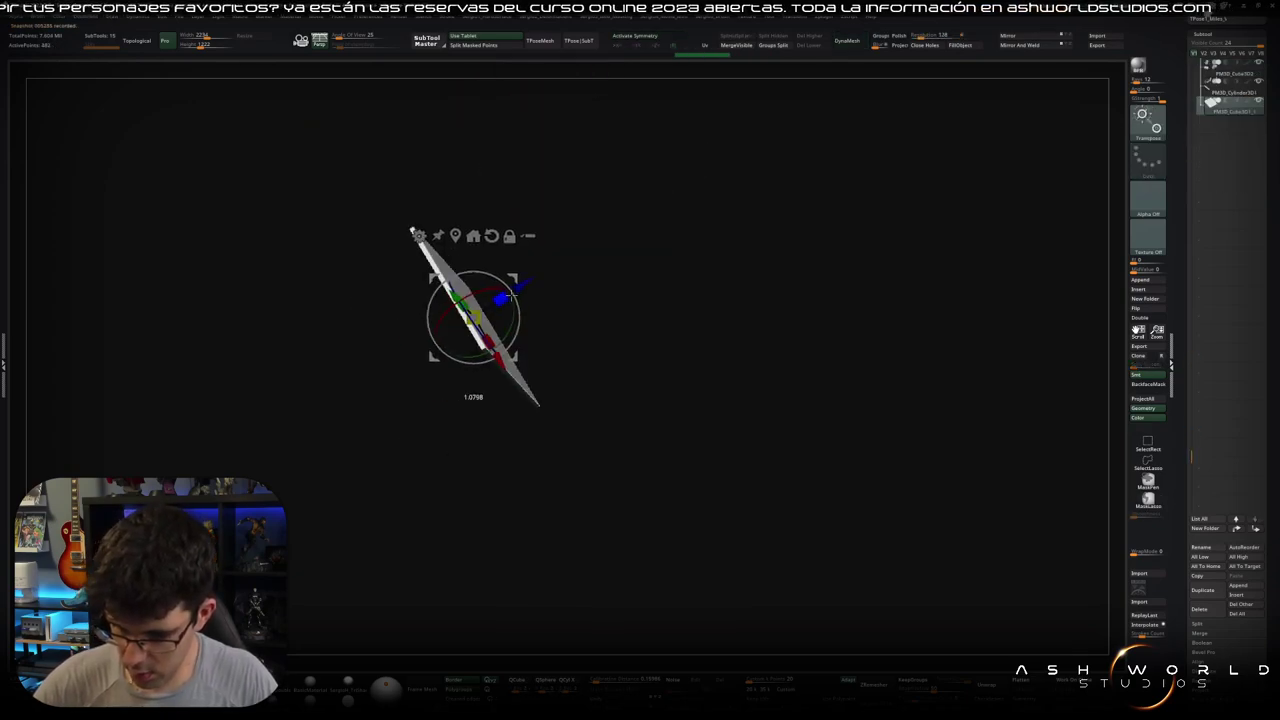
left_click(551, 289, "ctrl+shift")
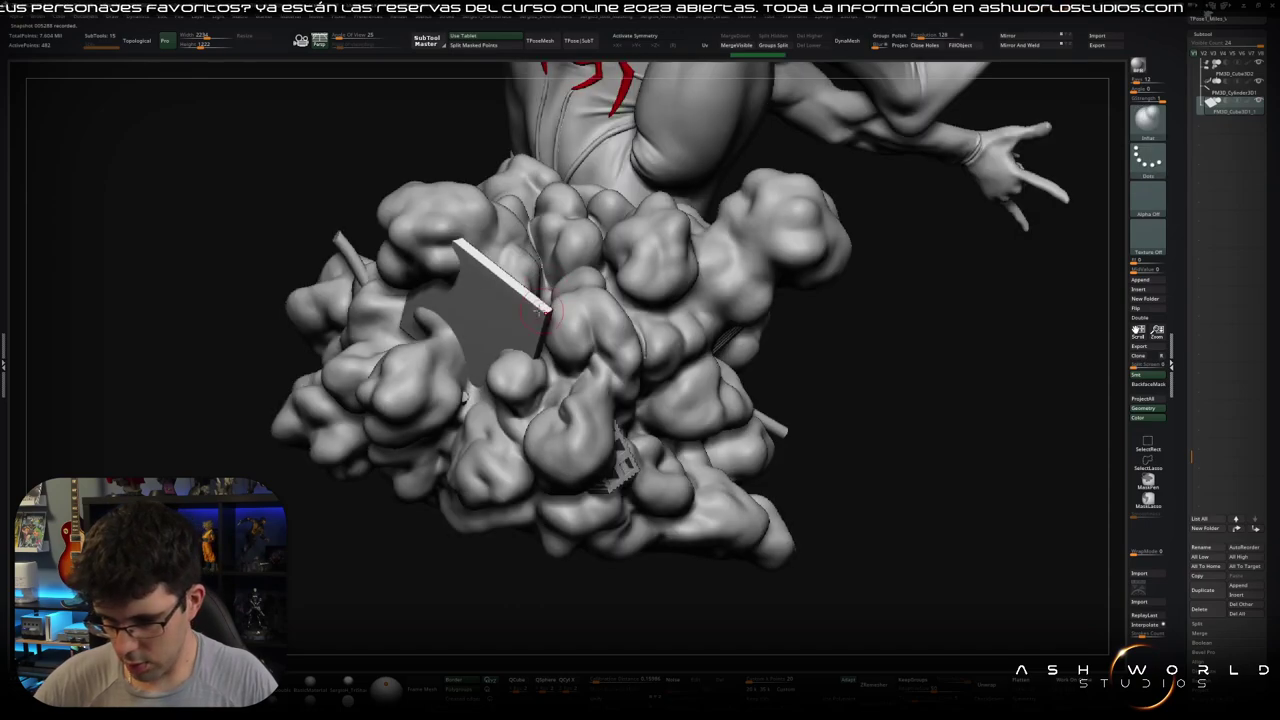
mouse_move(551, 289)
right_mouse_down()
mouse_move(500, 314)
mouse_move(520, 290)
mouse_move(553, 325)
mouse_move(538, 331)
mouse_move(557, 310)
mouse_move(523, 314)
right_mouse_up()
key("q")
key("w")
key("q")
key("w")
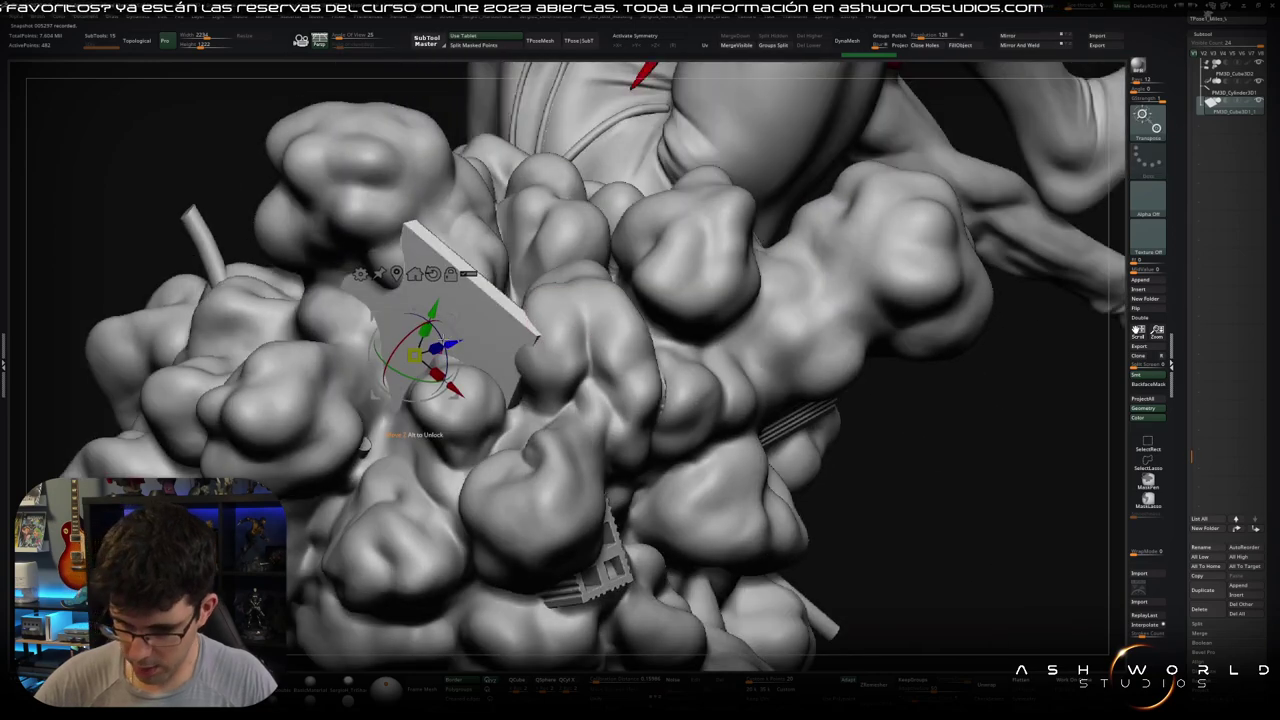
left_click_drag(400, 330, 455, 345)
left_click_drag(428, 412, 450, 472)
left_click_drag(420, 385, 500, 375)
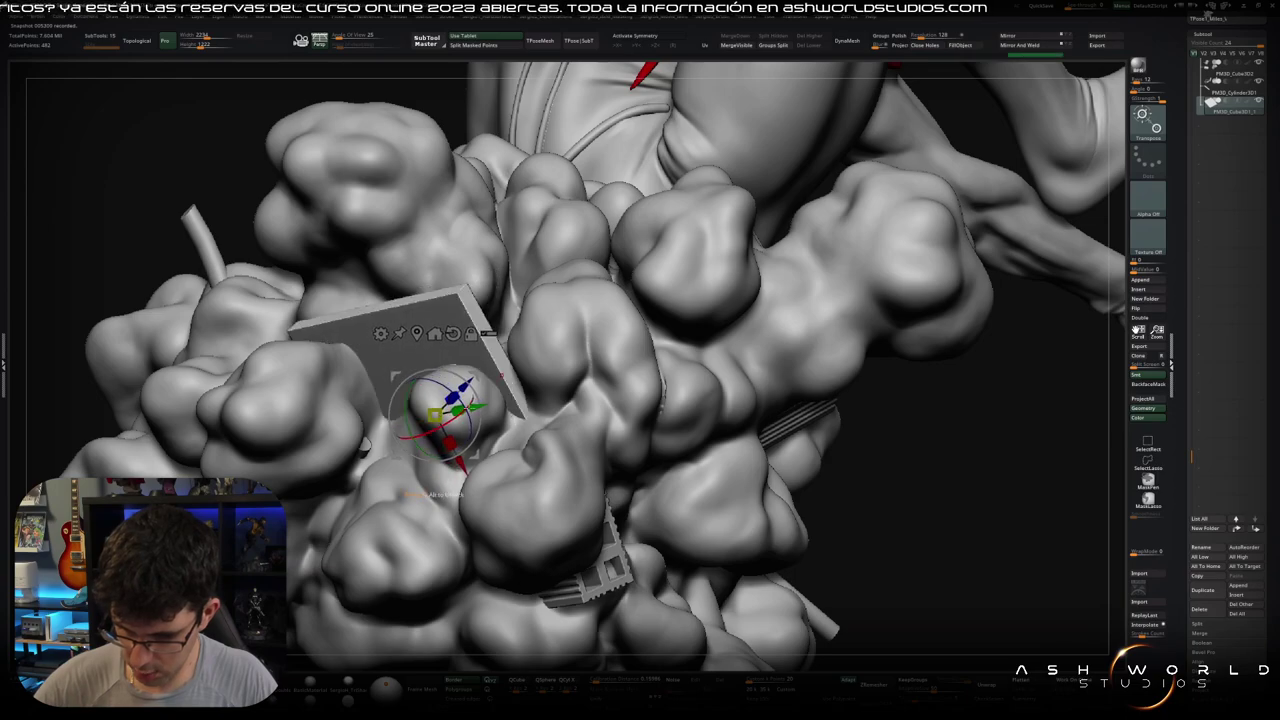
mouse_move(430, 470)
left_mouse_down()
mouse_move(520, 352)
mouse_move(538, 403)
mouse_move(645, 398)
mouse_move(527, 385)
left_mouse_up()
key("q")
key("f")
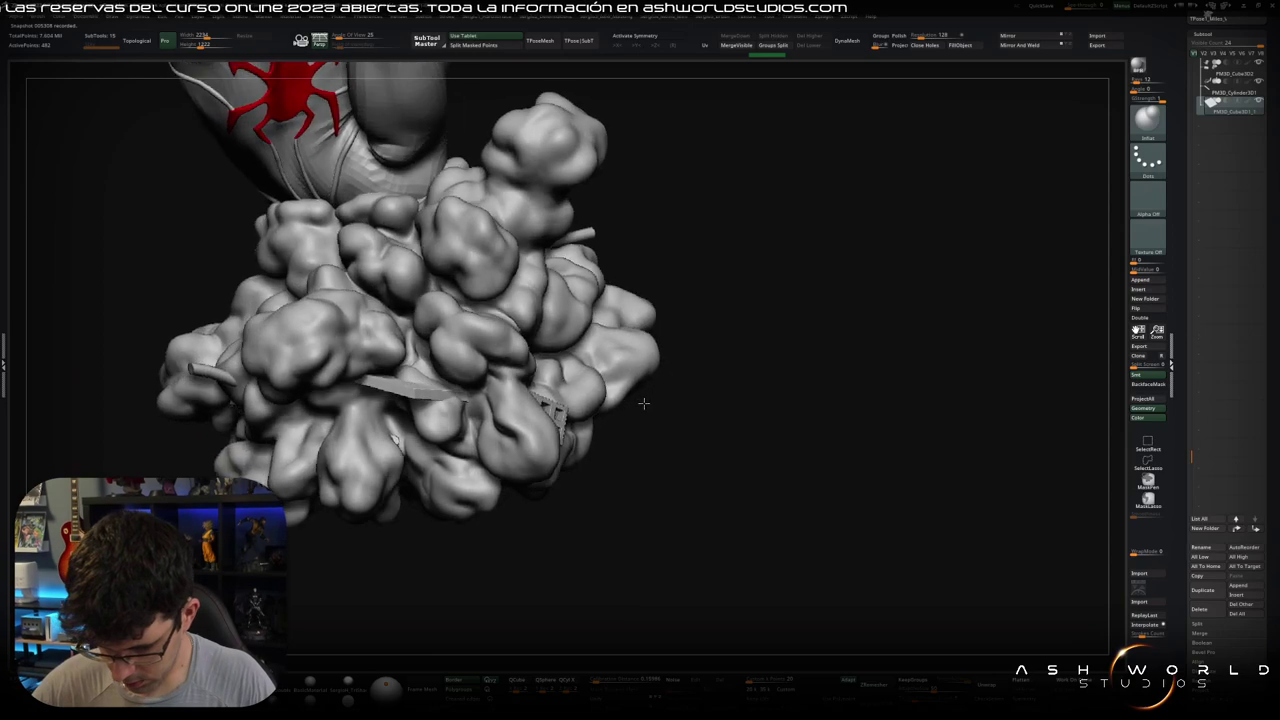
Step: Nudge the debris slab deeper into the cloud, then make the cloud mesh active
key("w")
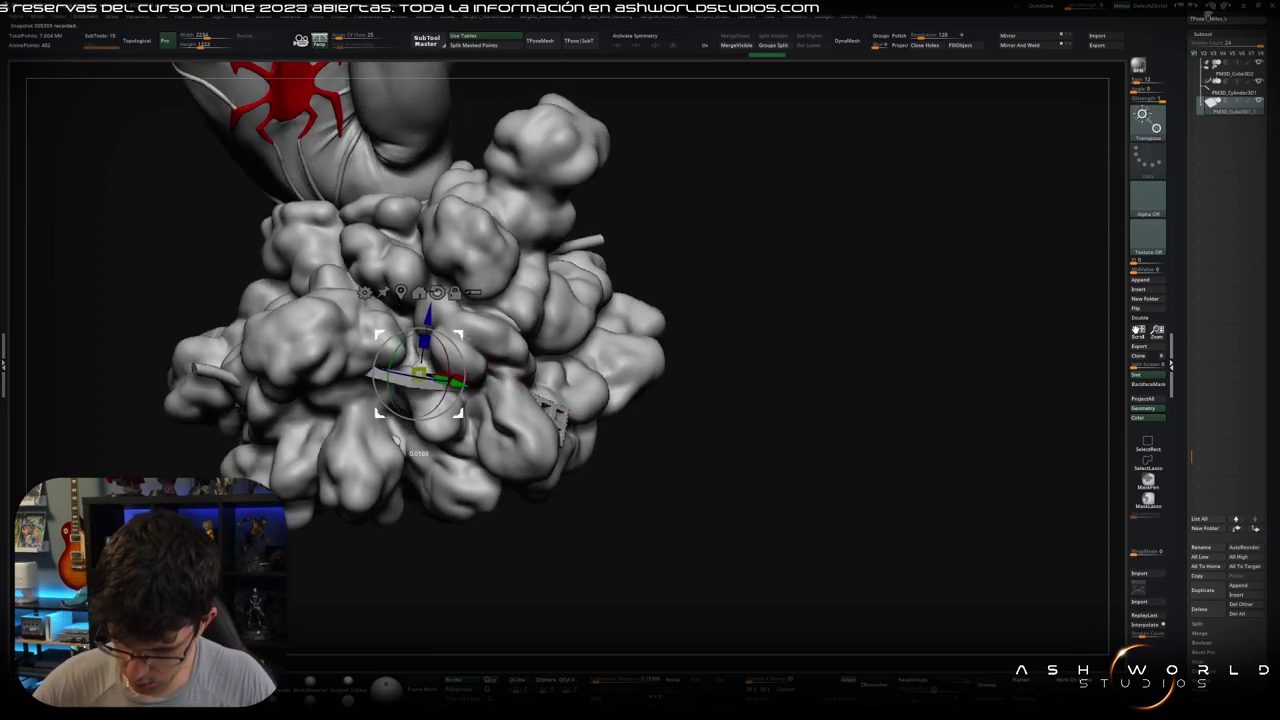
key("q")
key("bracketright")
key("bracketright")
key("bracketright")
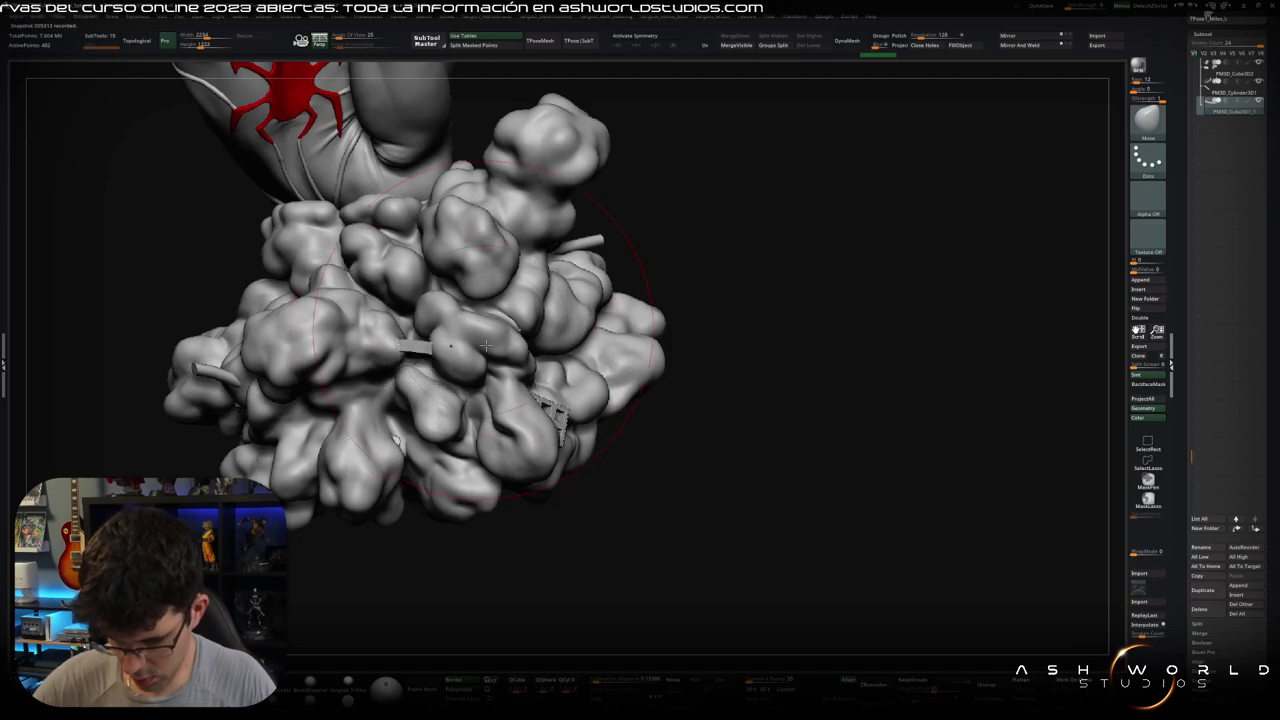
key("w")
left_click_drag(418, 443, 418, 456)
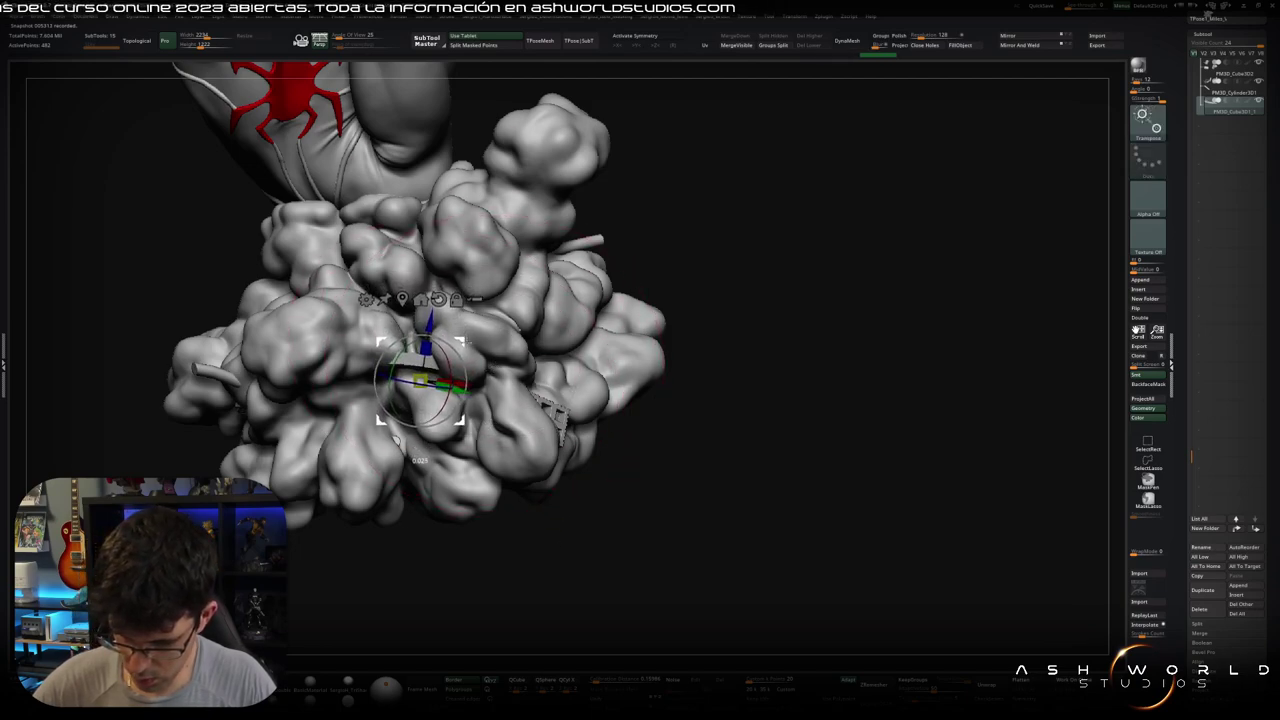
right_click_drag(479, 382, 451, 357)
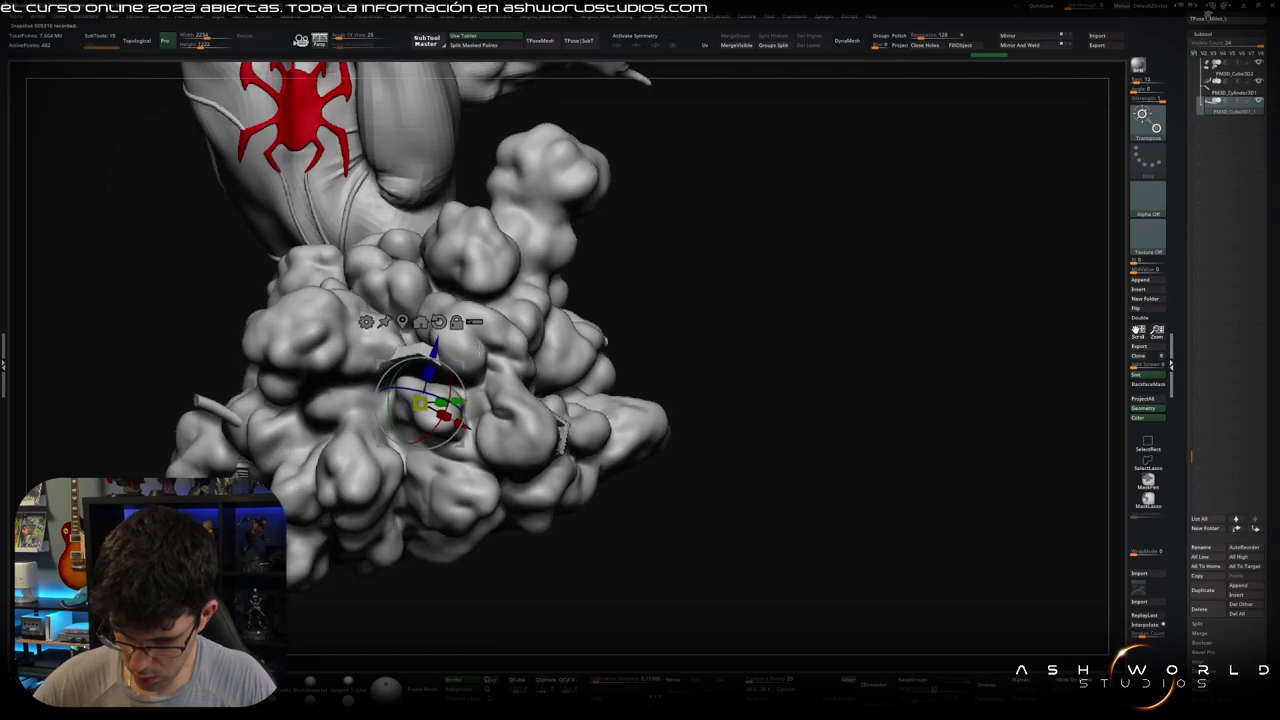
key("q")
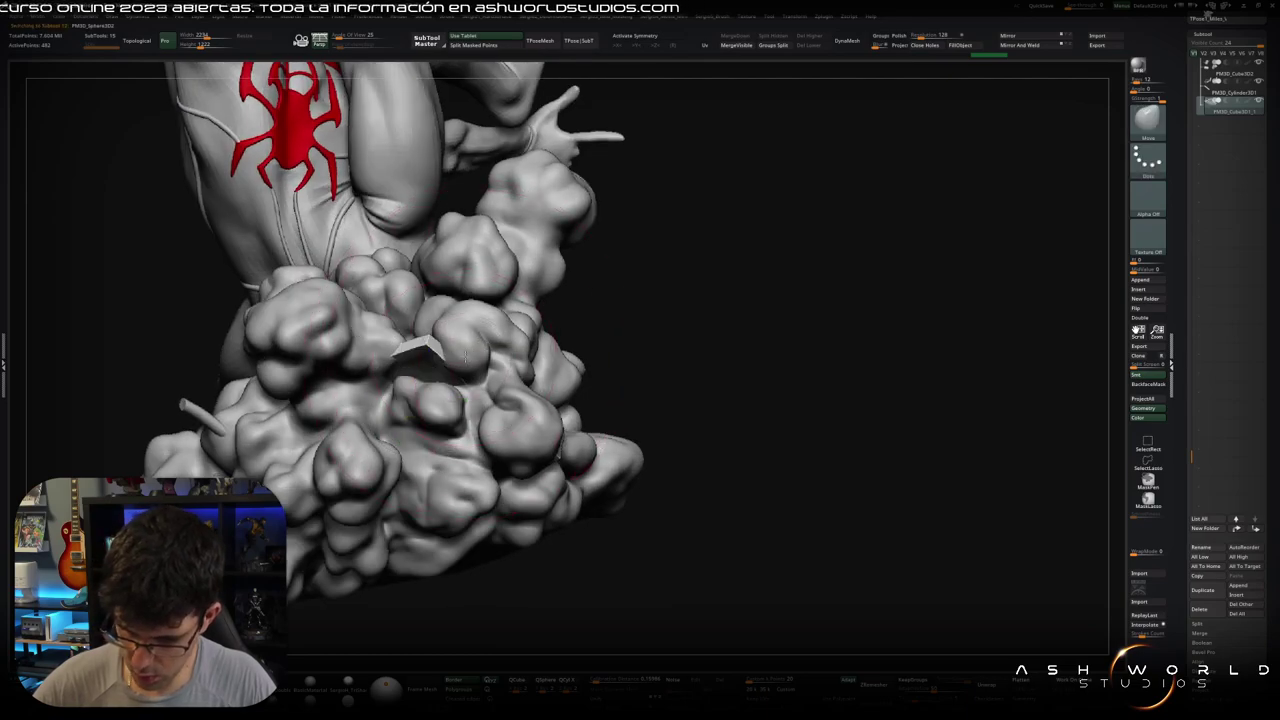
left_click(462, 358, "alt")
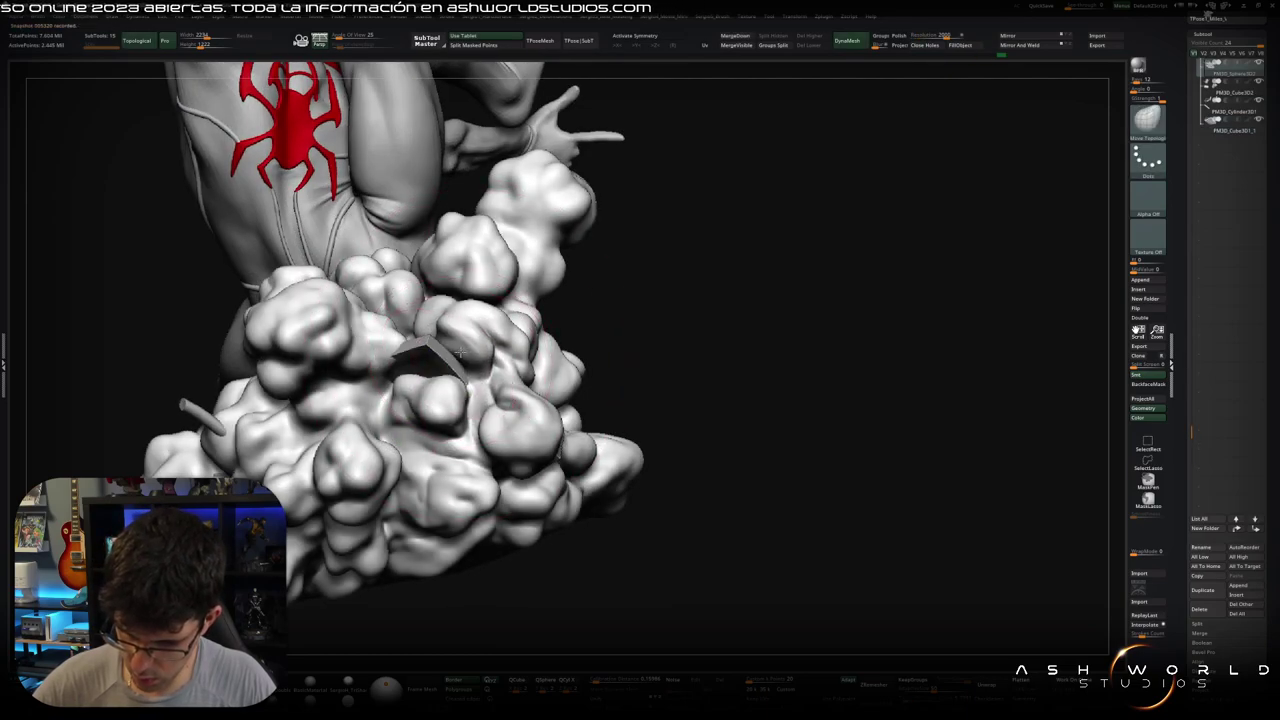
Step: Check the cloud around the debris from several angles, then make the rebar tubes active
right_click_drag(395, 360, 405, 358)
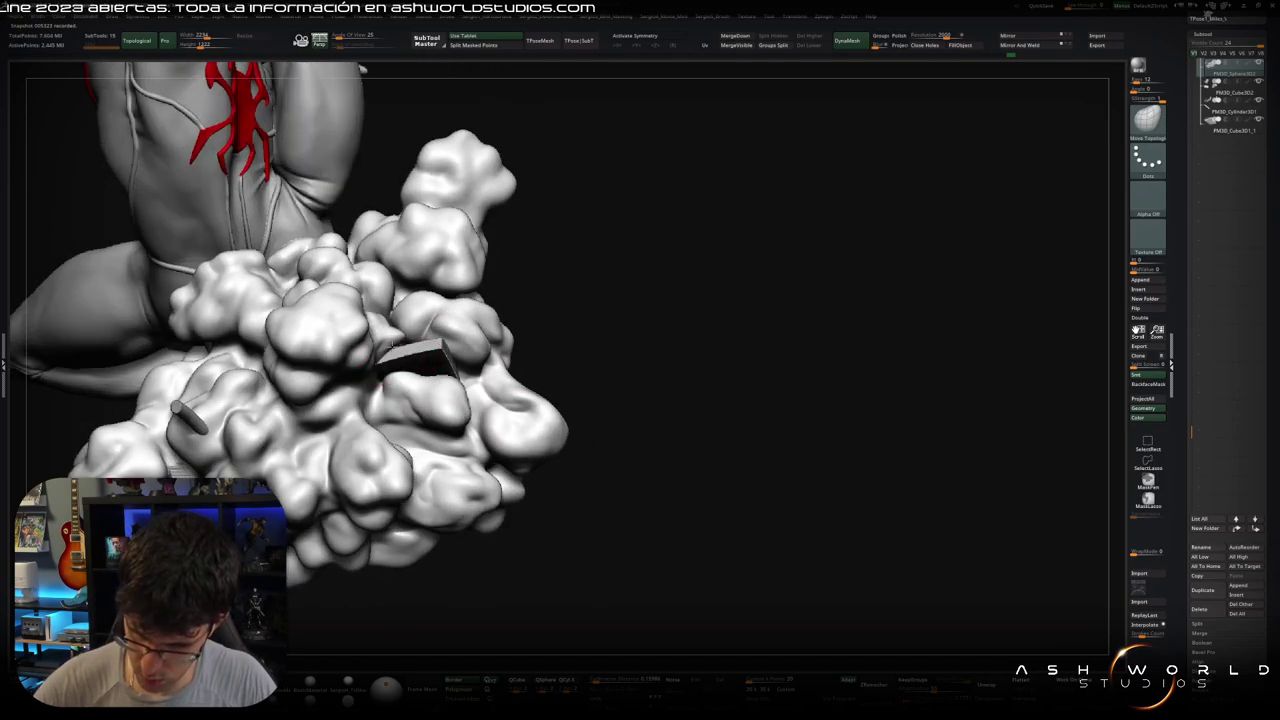
right_click_drag(393, 345, 410, 348)
key("f")
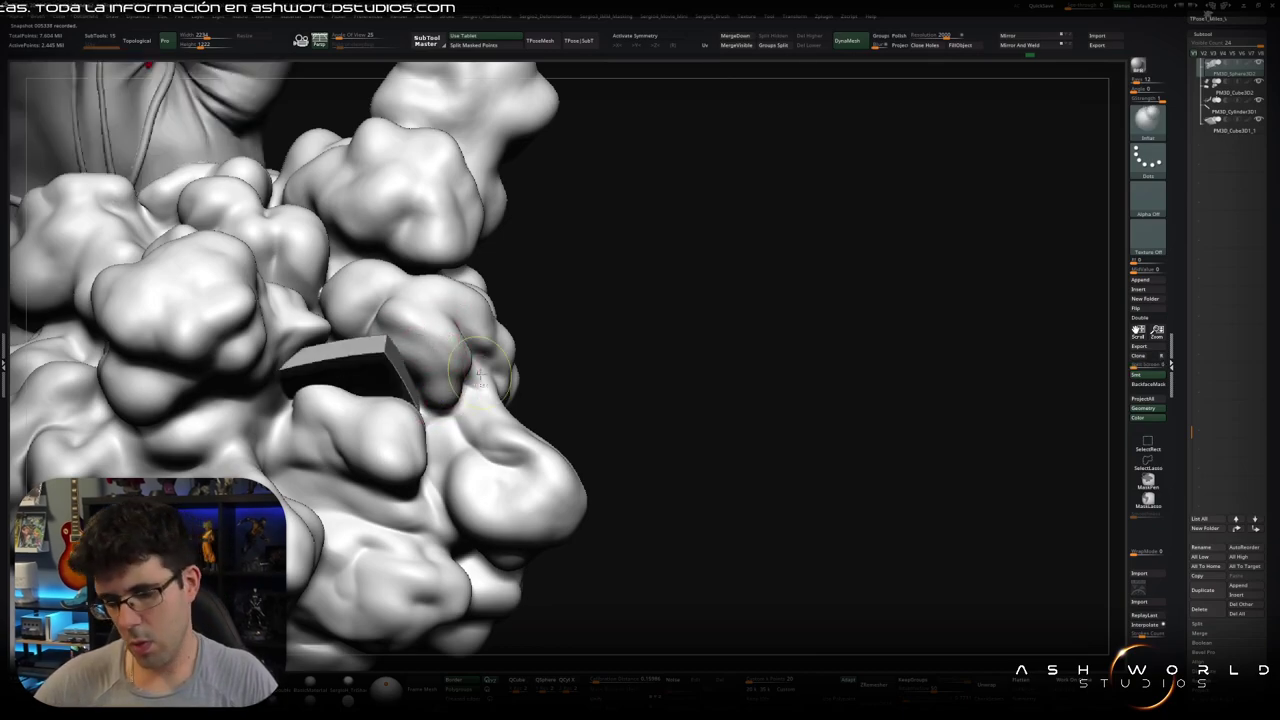
mouse_move(440, 398)
right_mouse_down()
mouse_move(529, 289)
mouse_move(525, 300)
right_mouse_up()
left_click_drag(436, 362, 357, 303)
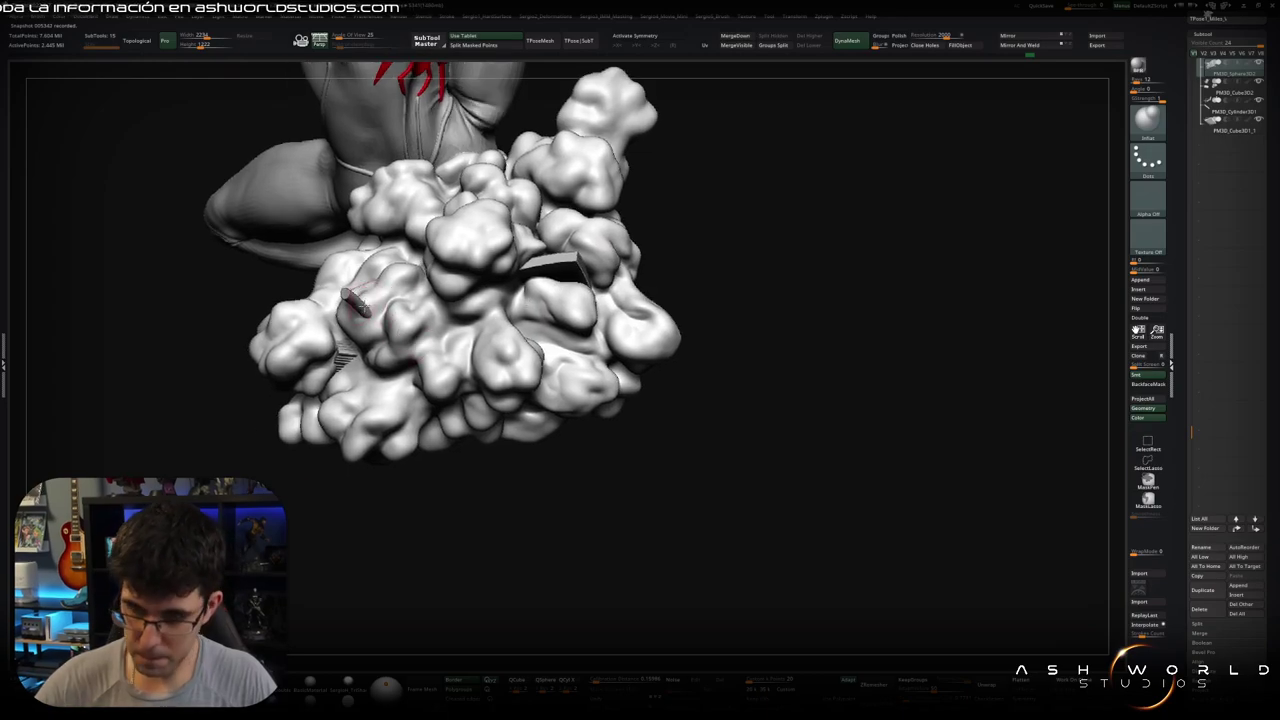
mouse_move(373, 314)
left_mouse_down()
mouse_move(569, 280)
mouse_move(600, 290)
mouse_move(249, 293)
mouse_move(290, 285)
left_mouse_up()
left_click(427, 301, "ctrl+shift")
left_click(580, 283, "ctrl+shift")
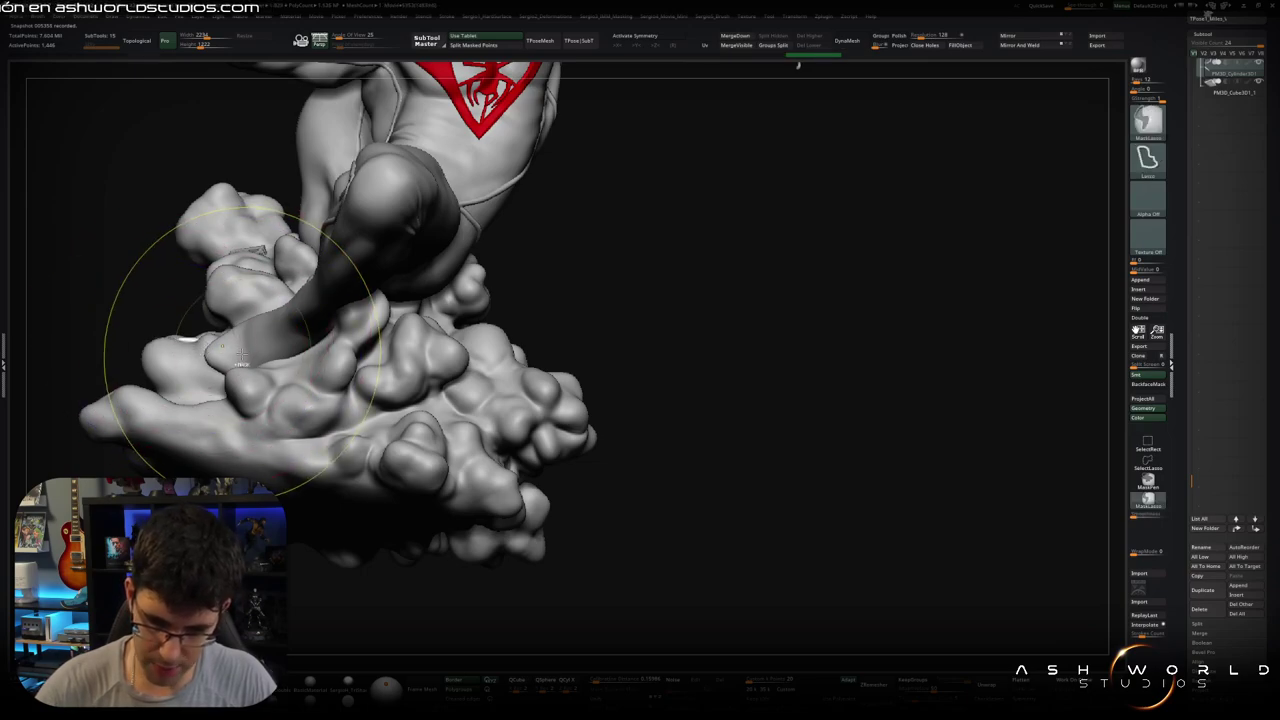
Step: Solo the rebar subtool and view its two wavy rods and upright stub with the Move brush
left_click(175, 340, "ctrl+shift")
mouse_move(496, 254)
left_mouse_down("alt")
mouse_move(663, 243)
mouse_move(755, 278)
left_mouse_up("alt")
key("b")
key("m")
key("v")
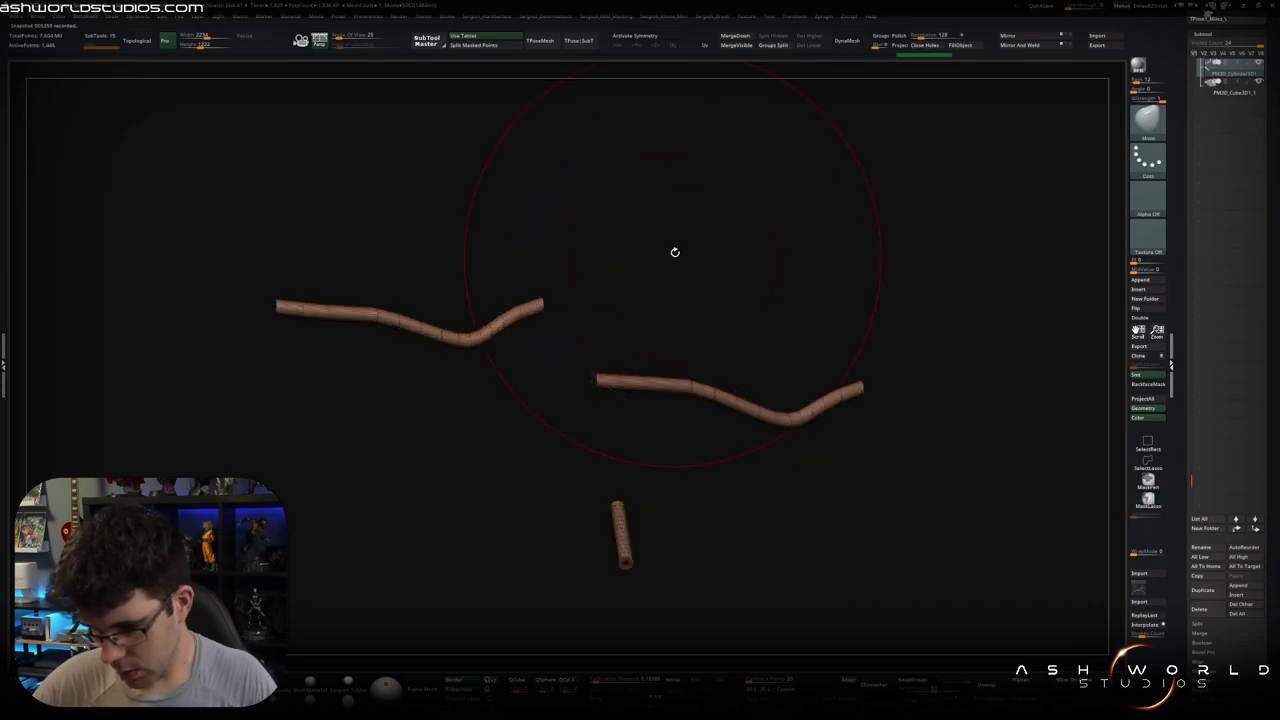
mouse_move(737, 371)
left_mouse_down()
mouse_move(739, 393)
mouse_move(786, 314)
left_mouse_up()
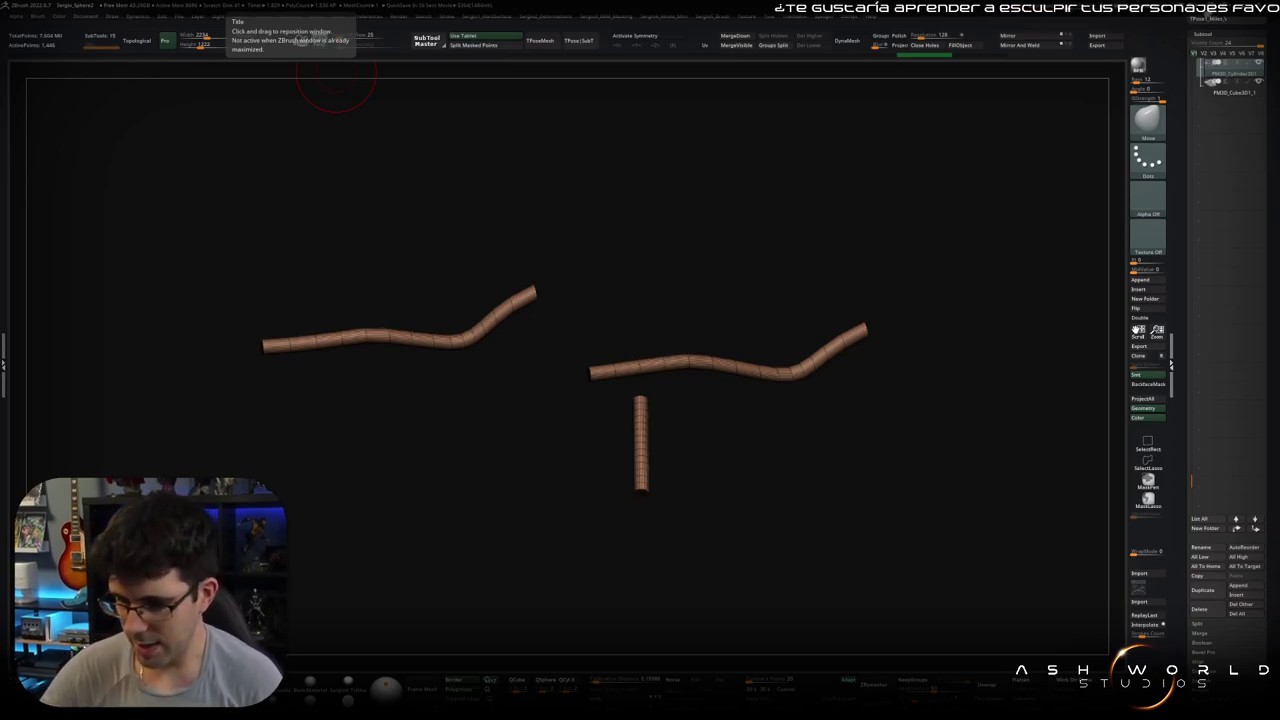
Step: Append a Cylinder3D subtool, select it and frame it in view
mouse_move(335, 85)
left_mouse_down()
mouse_move(777, 400)
mouse_move(823, 414)
mouse_move(746, 409)
mouse_move(746, 357)
mouse_move(789, 371)
mouse_move(760, 338)
mouse_move(760, 371)
mouse_move(743, 357)
left_mouse_up()
left_click(1140, 280)
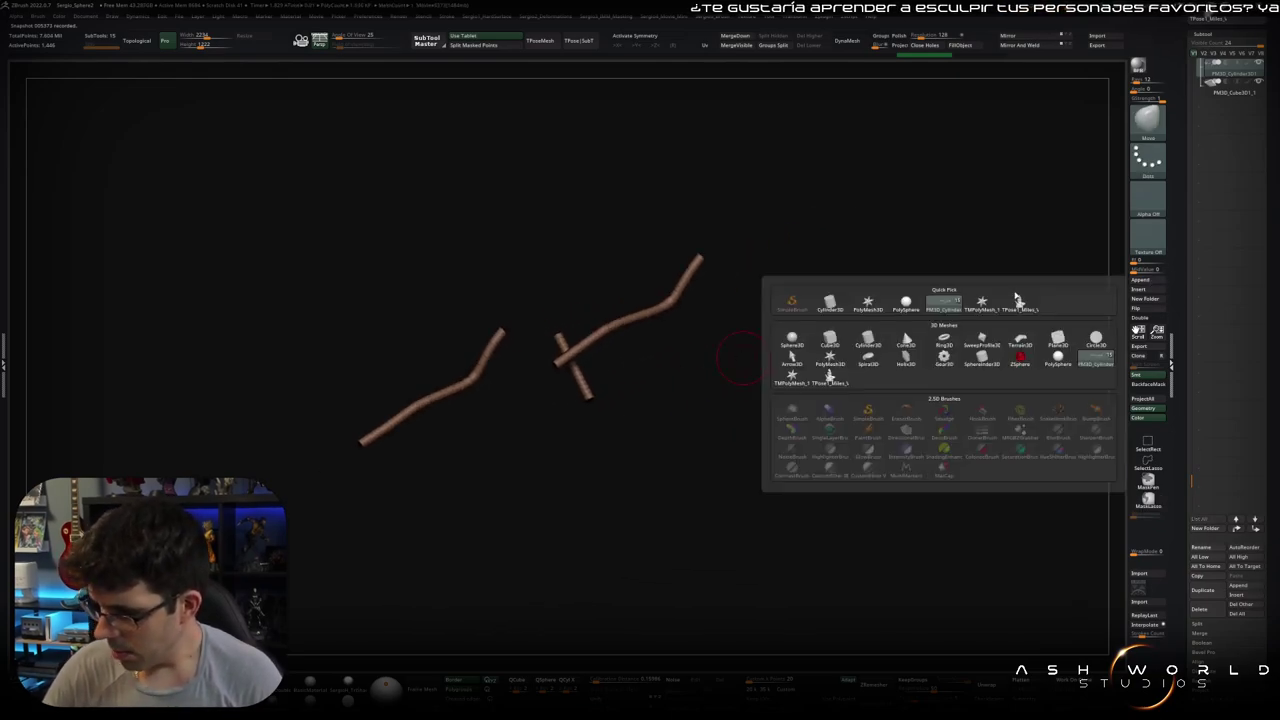
left_click(866, 342)
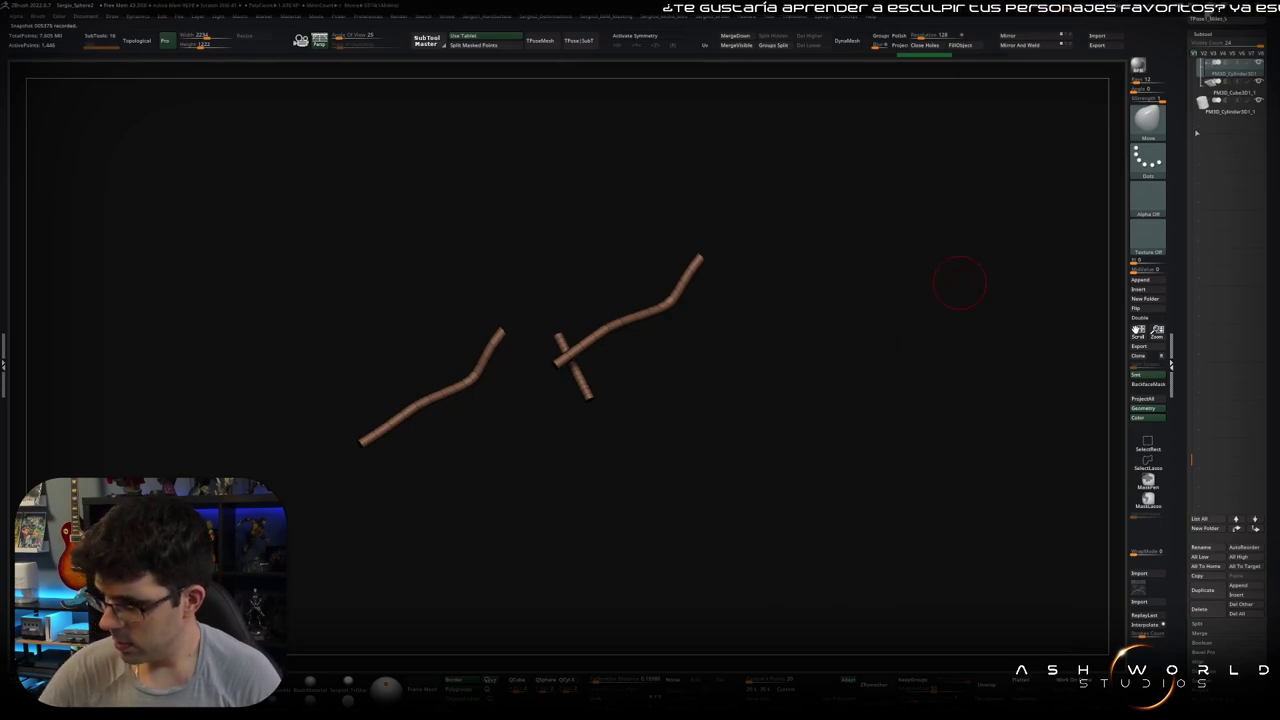
left_click(1211, 113)
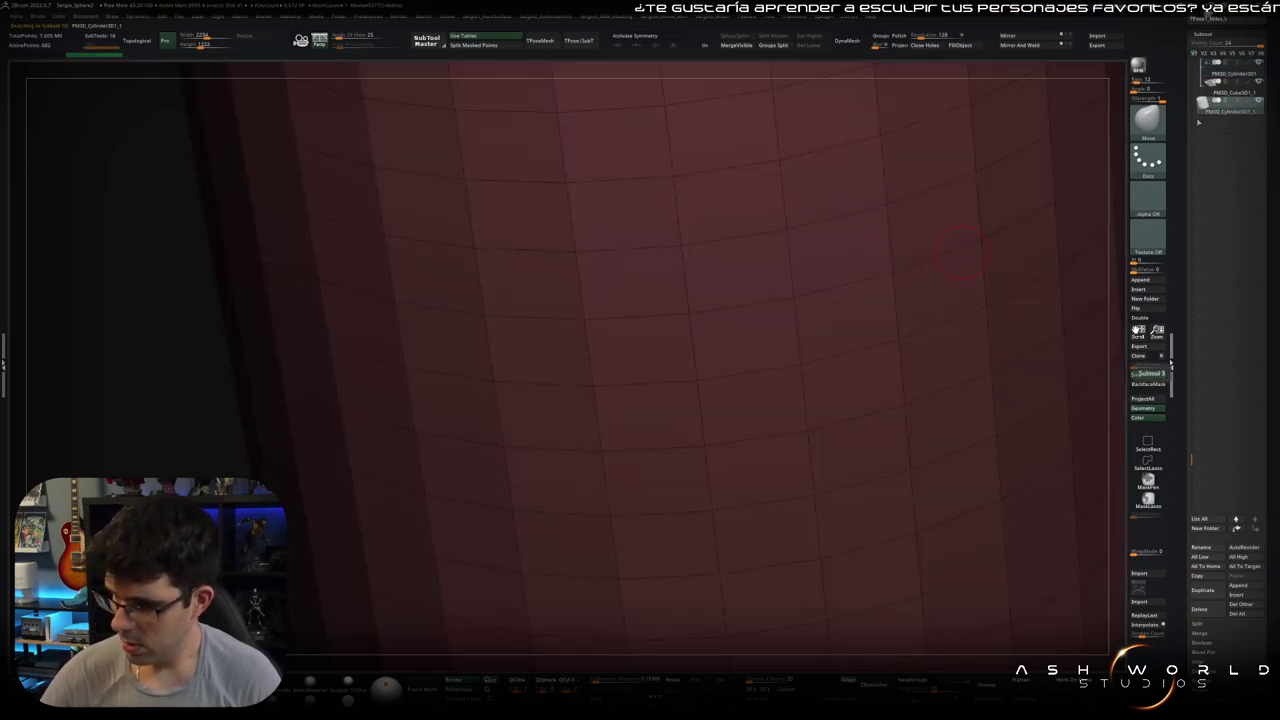
key("f")
mouse_move(737, 386)
left_mouse_down()
mouse_move(765, 321)
mouse_move(751, 363)
left_mouse_up()
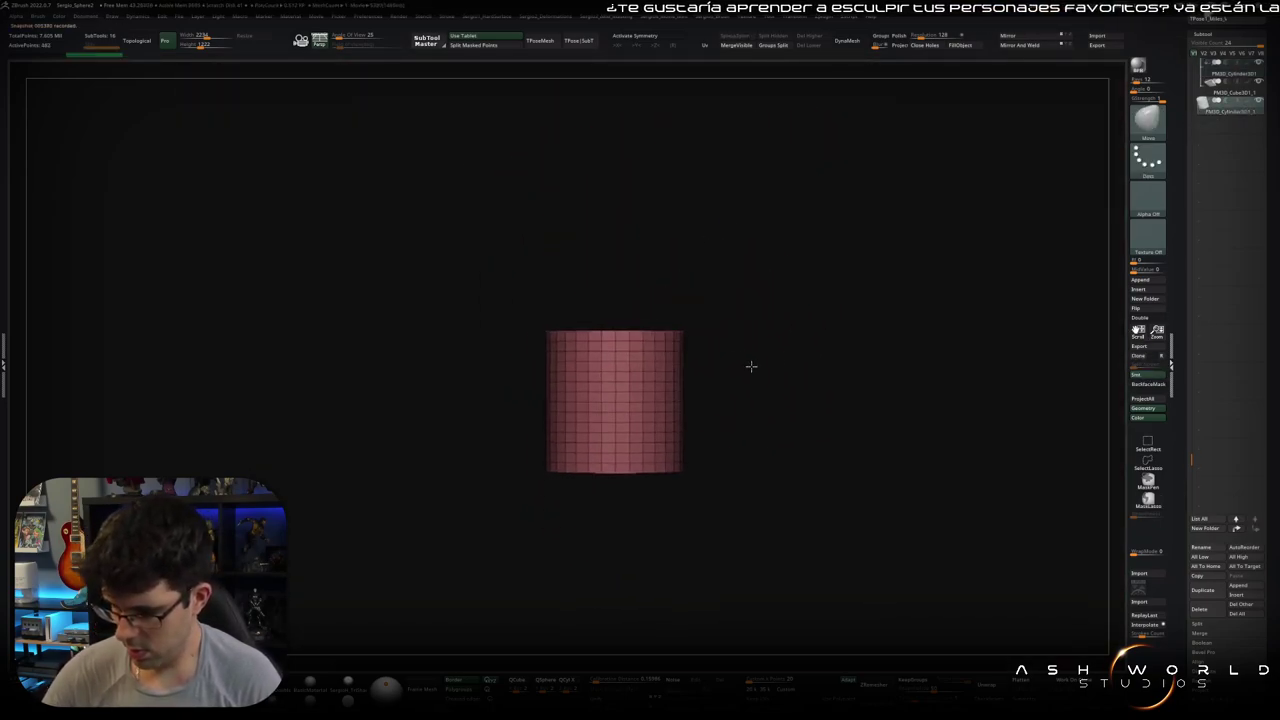
Step: Stretch the cylinder with the Transpose gizmo into a tall, thin rod
key("w")
left_click_drag(604, 373, 614, 204)
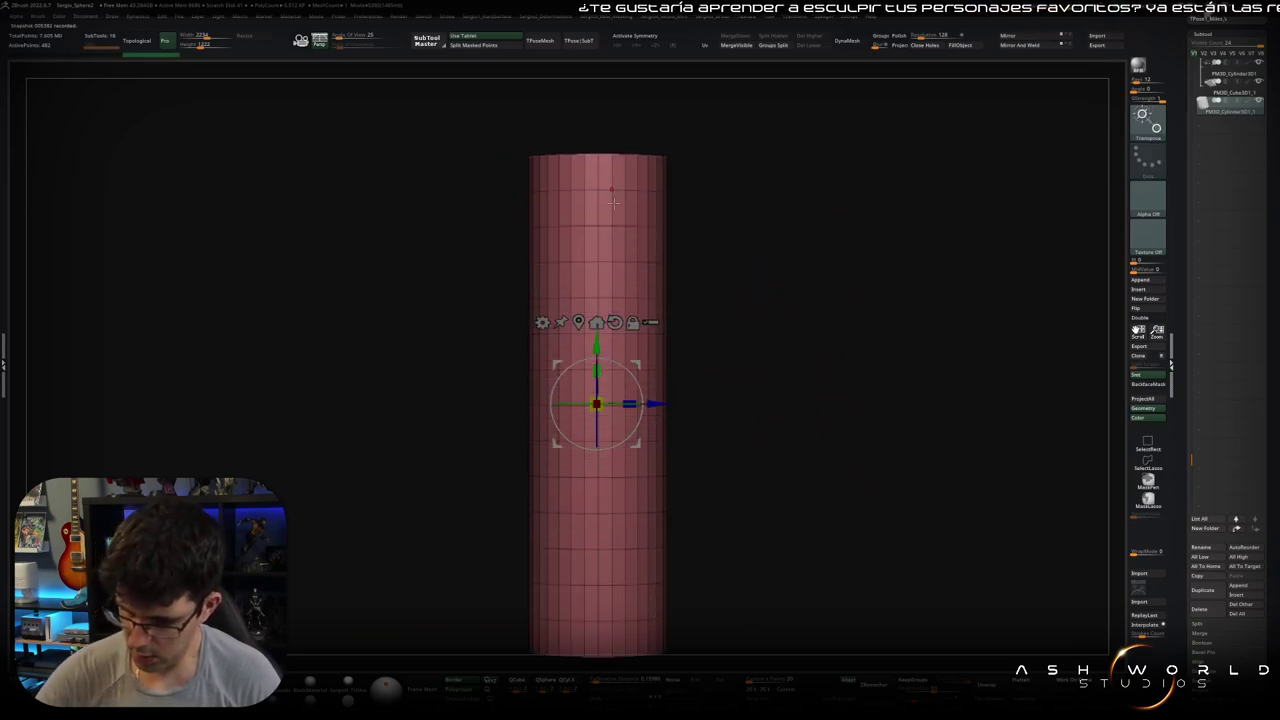
left_click_drag(597, 402, 557, 517)
left_click_drag(596, 371, 607, 193)
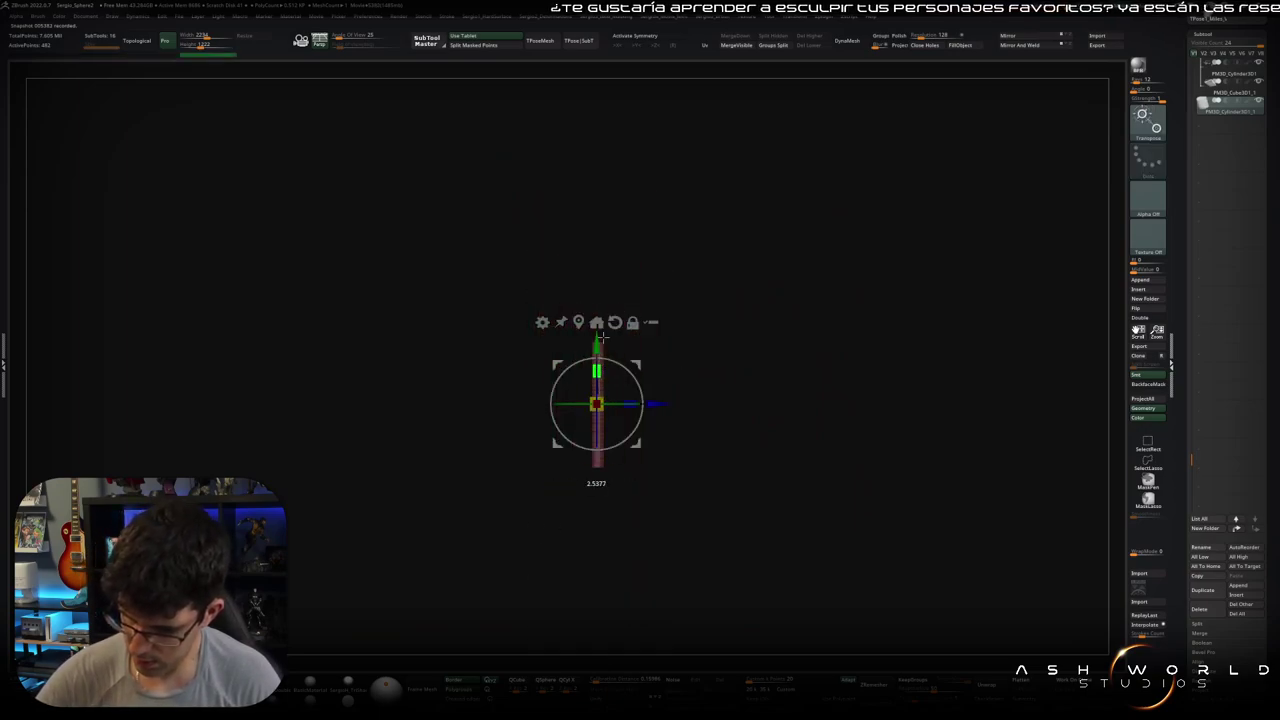
mouse_move(606, 397)
left_mouse_down()
mouse_move(589, 437)
mouse_move(634, 378)
mouse_move(588, 494)
left_mouse_up()
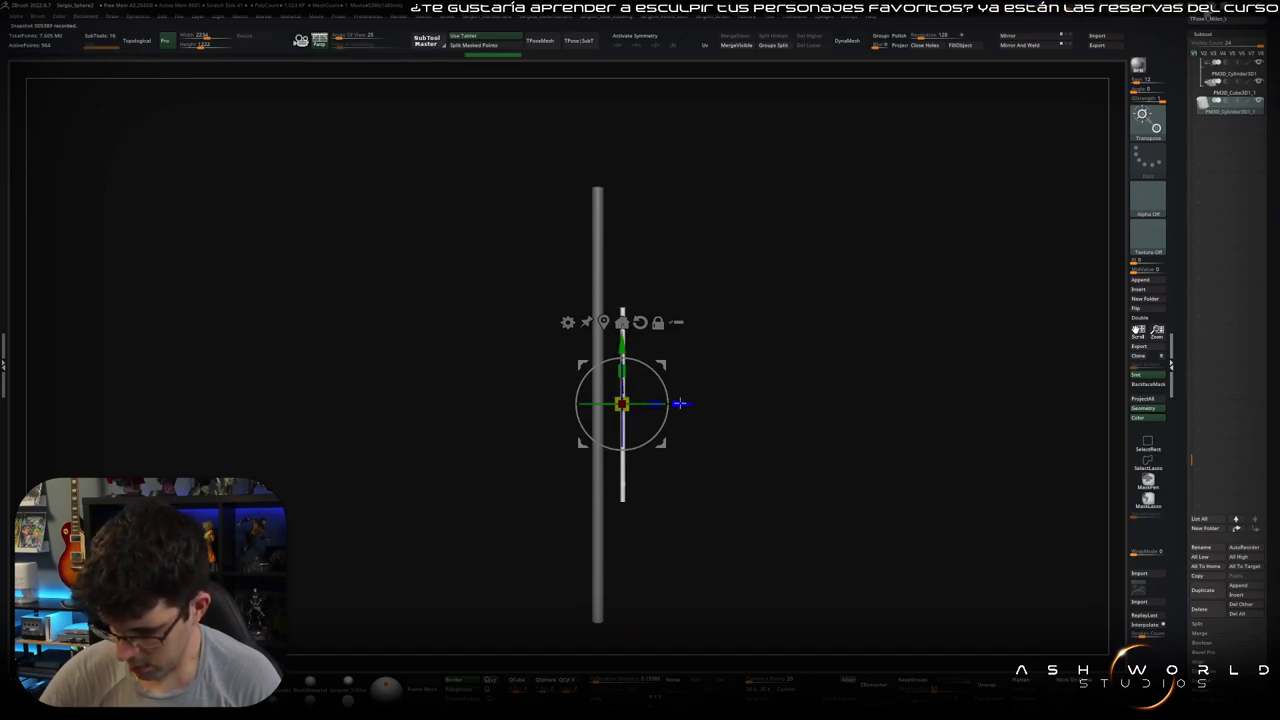
Step: Slim down a second rod and position it against the thick rod's edge
mouse_move(677, 403)
left_mouse_down()
mouse_move(659, 404)
mouse_move(681, 484)
mouse_move(643, 382)
left_mouse_up()
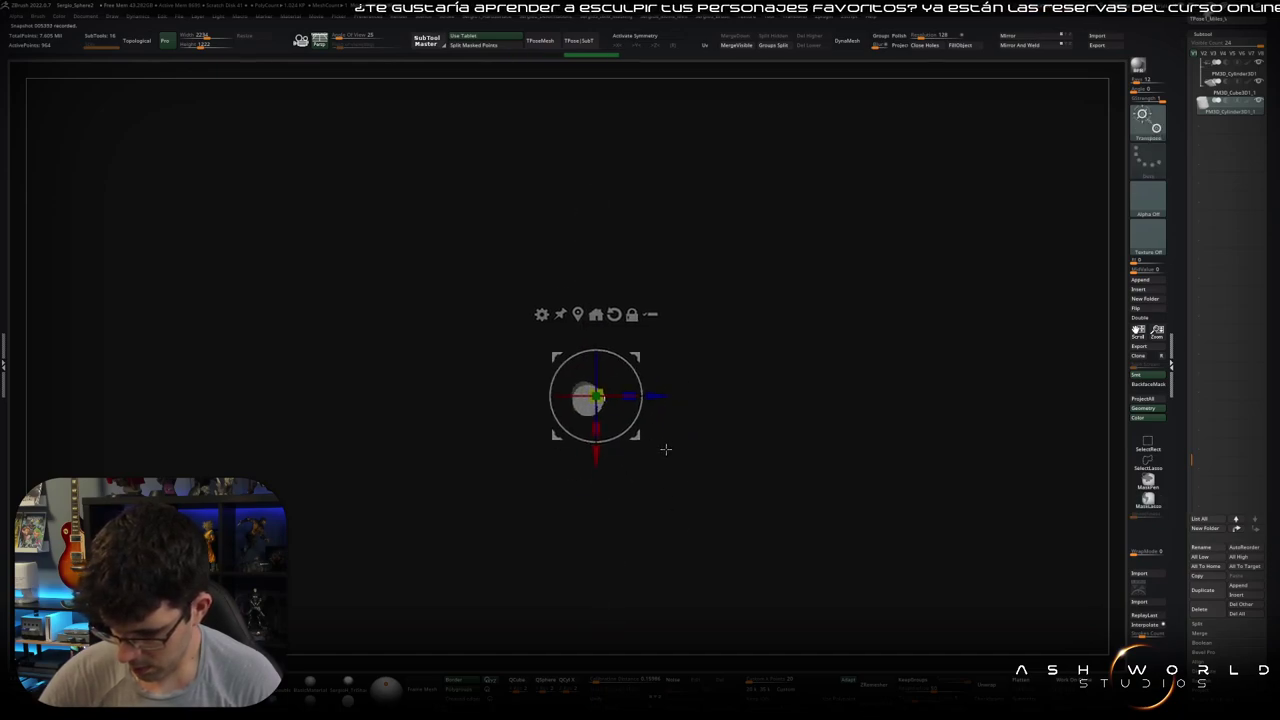
left_click_drag(557, 318, 557, 332)
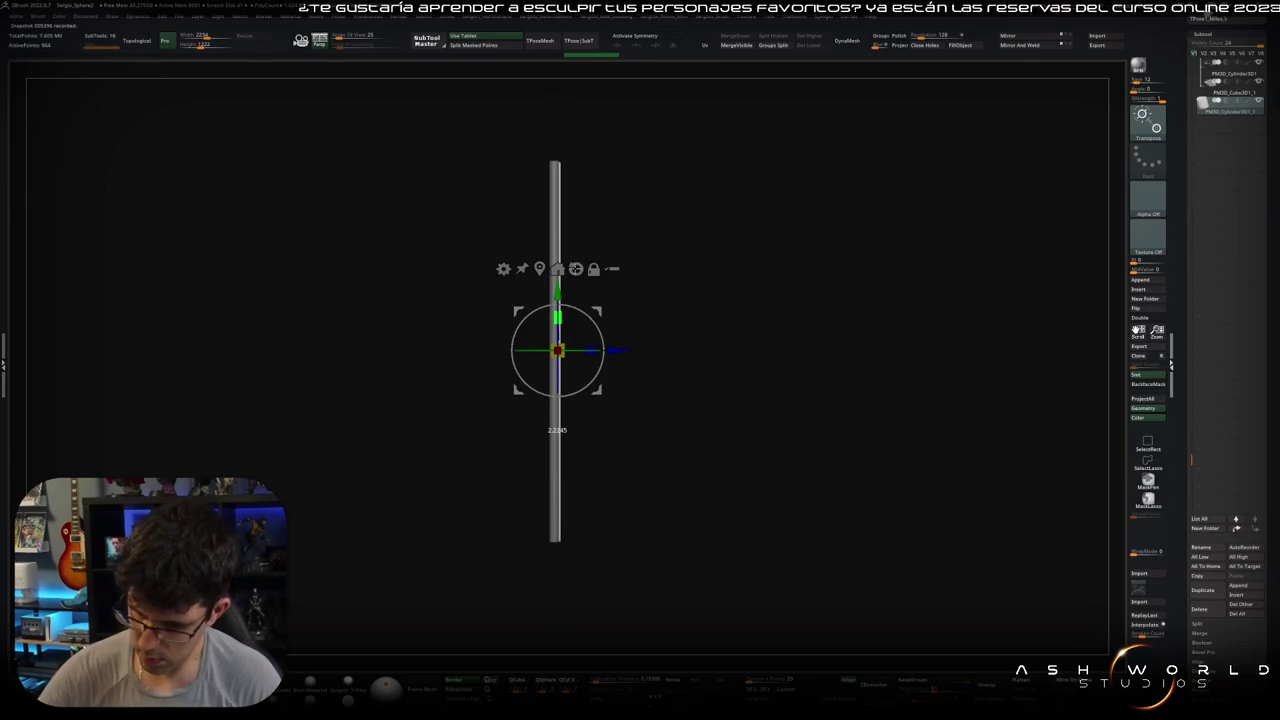
left_click_drag(600, 420, 646, 340)
key("ctrl+z")
key("ctrl+z")
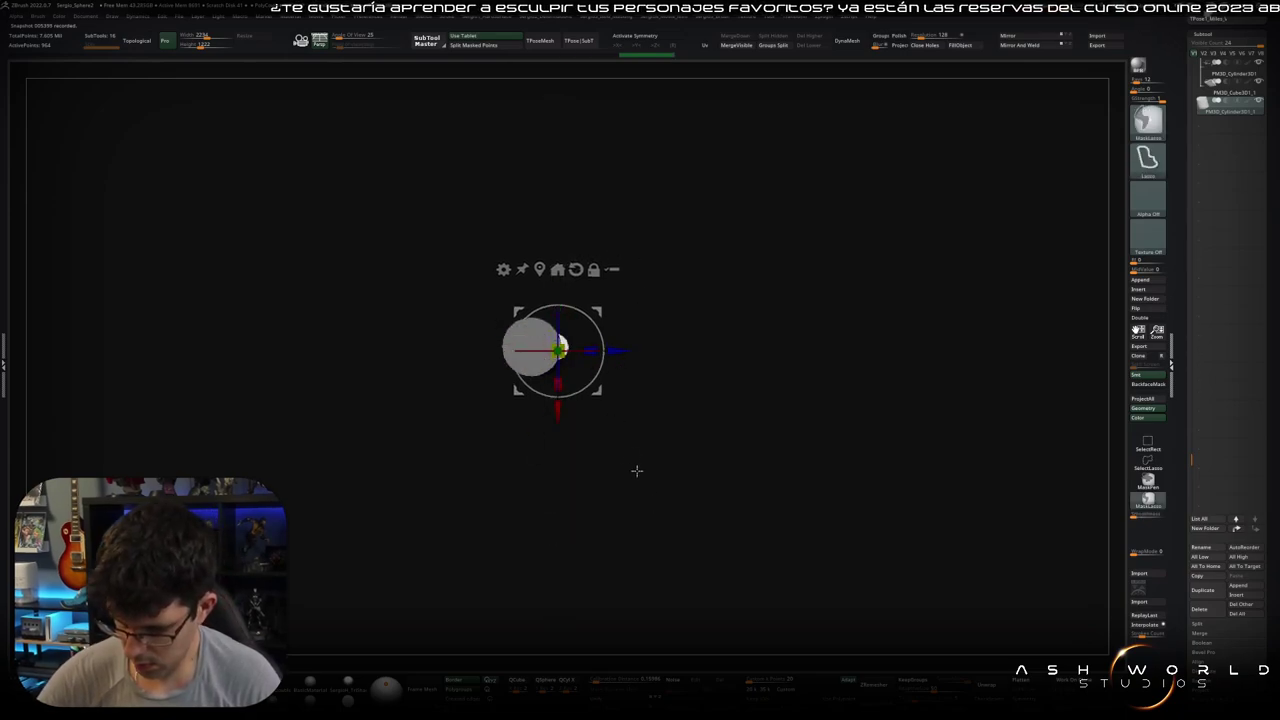
left_click_drag(636, 470, 694, 431, "alt")
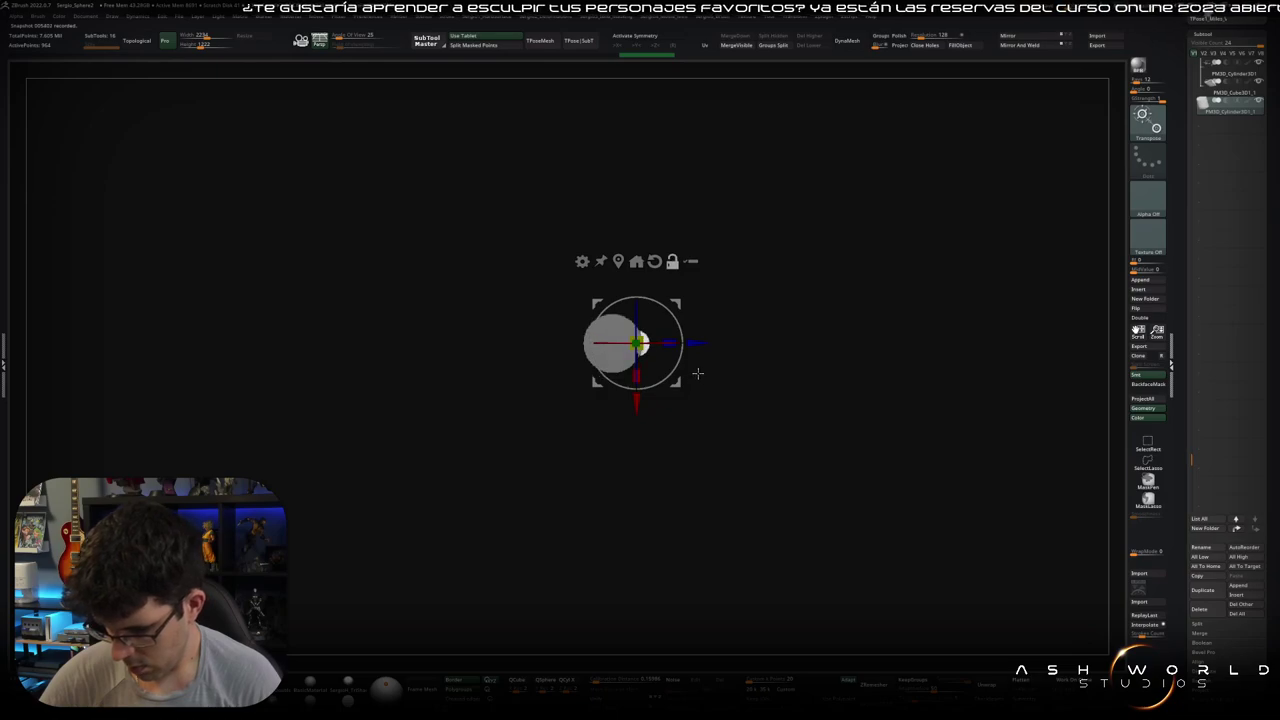
mouse_move(697, 373)
left_mouse_down()
mouse_move(713, 363)
mouse_move(583, 453)
mouse_move(608, 397)
mouse_move(591, 351)
mouse_move(627, 346)
mouse_move(629, 291)
mouse_move(620, 303)
mouse_move(649, 318)
mouse_move(600, 354)
mouse_move(620, 323)
mouse_move(610, 327)
mouse_move(657, 294)
mouse_move(654, 329)
mouse_move(601, 353)
mouse_move(591, 274)
mouse_move(680, 277)
mouse_move(656, 311)
left_mouse_up()
key("q")
Step: Dismiss the hard-surface tools and clear the mask from the rod
key("b")
left_click(703, 525)
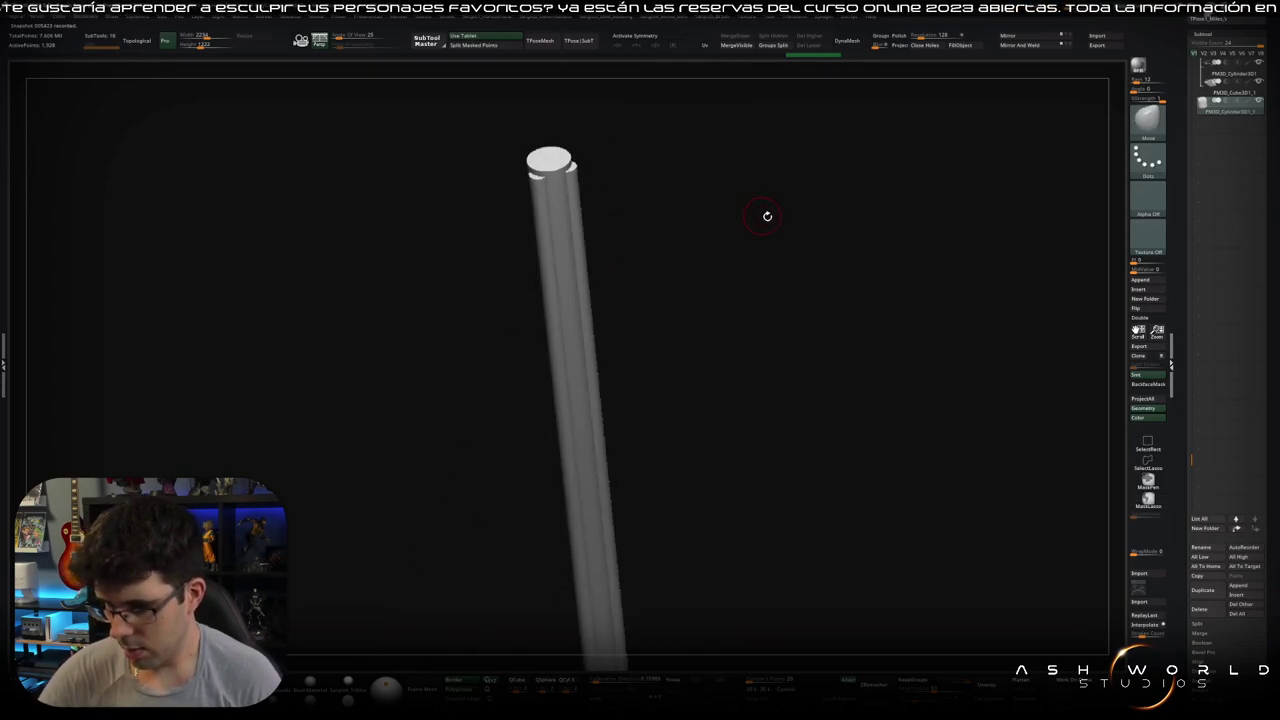
key("space")
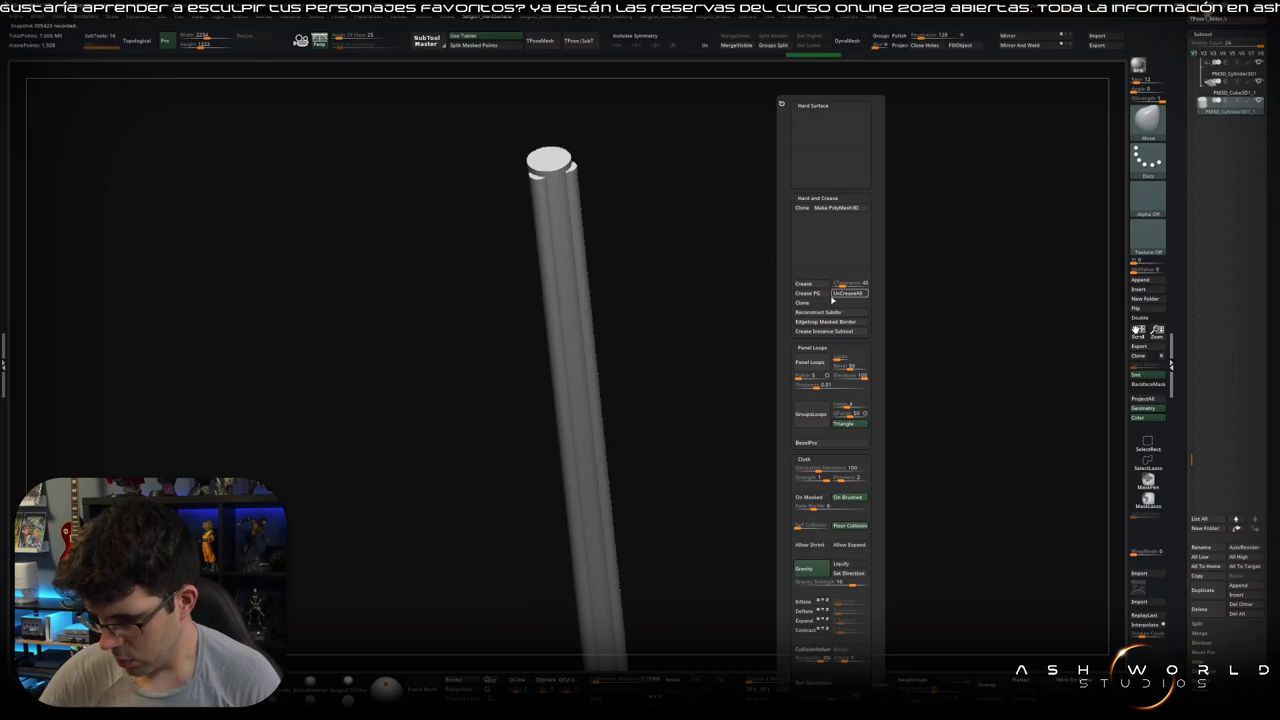
left_click(814, 292)
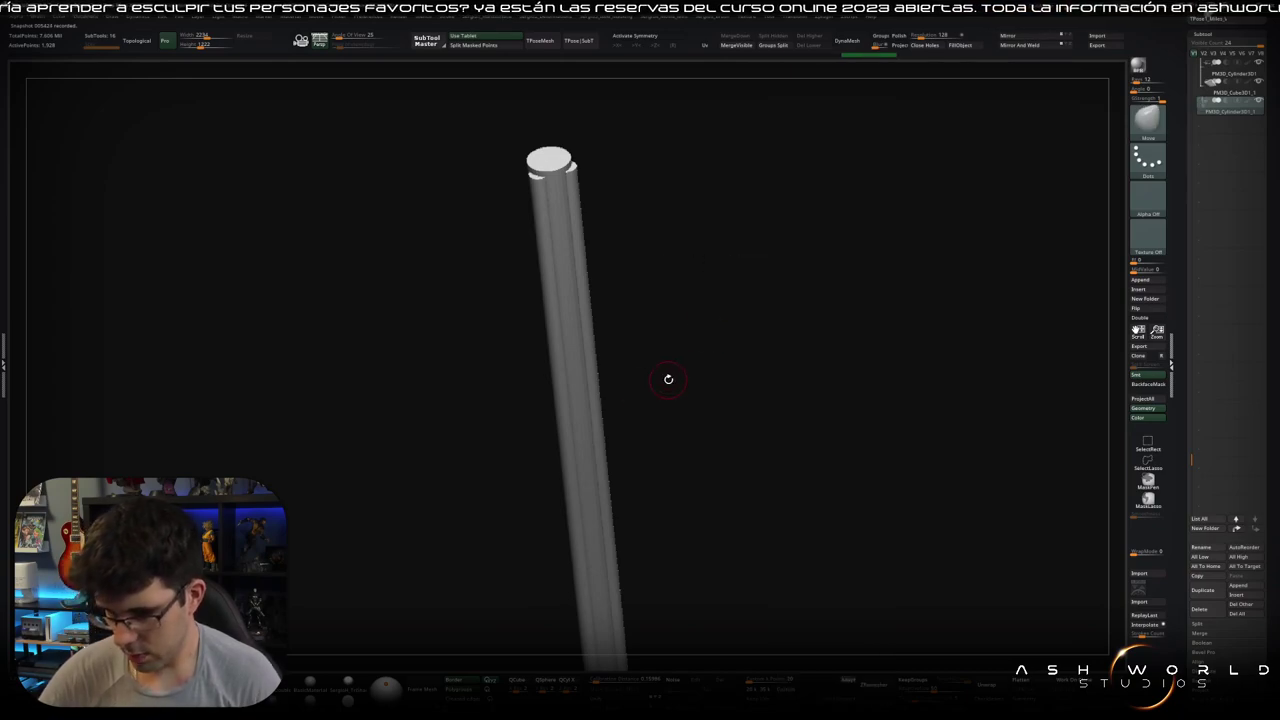
key("ctrl")
left_click(666, 377, "ctrl")
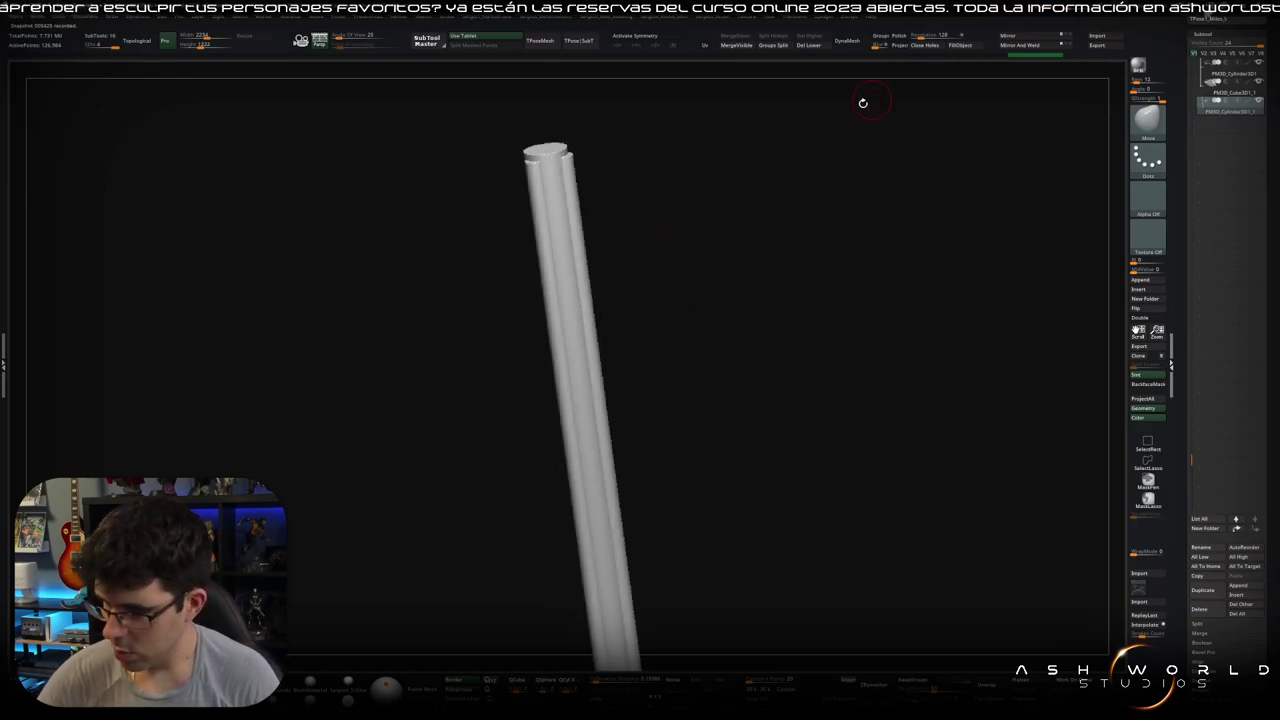
Step: Switch to the Standard brush and open the SubTool Append mesh list
key("b")
key("s")
key("t")
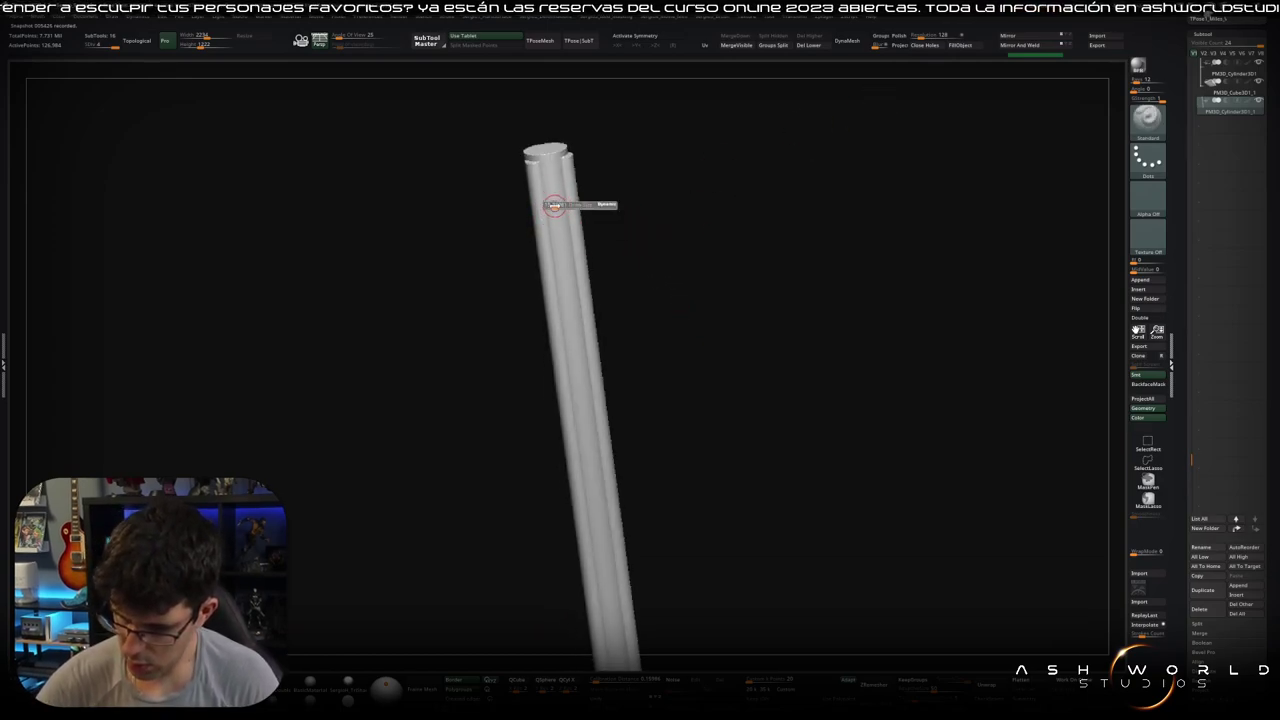
left_click_drag(553, 206, 649, 200, "shift")
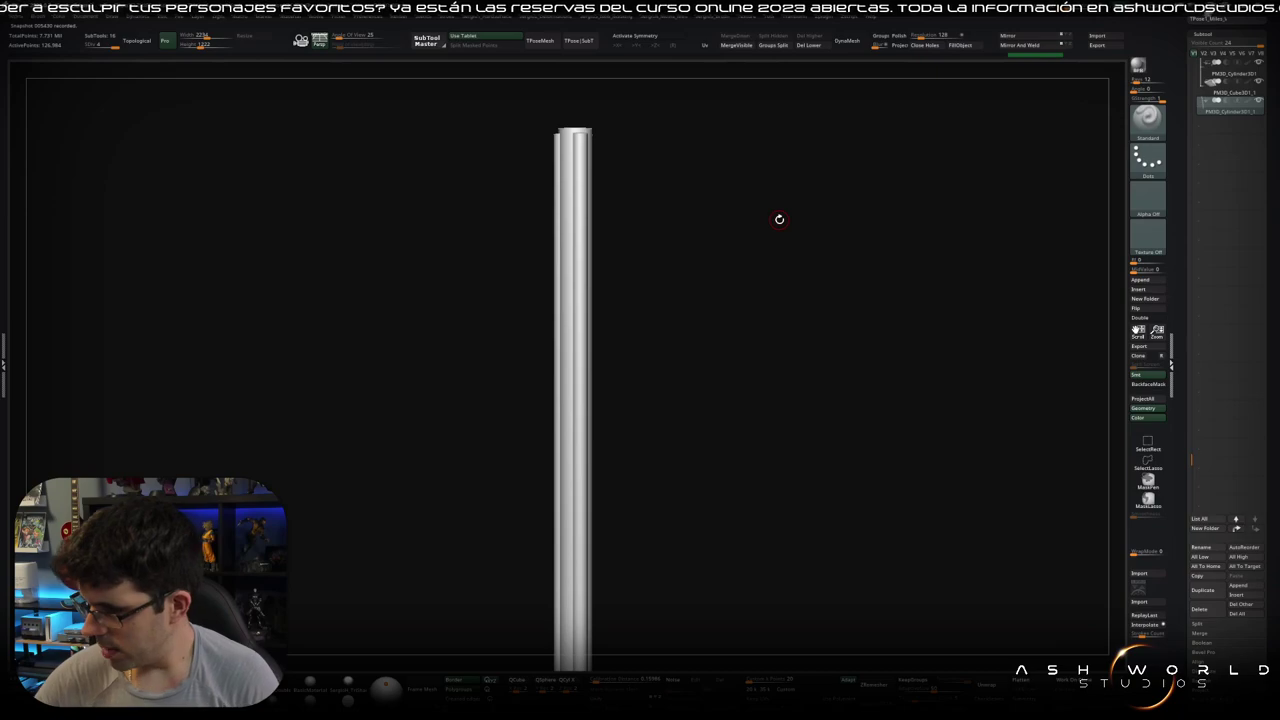
left_click(1138, 289)
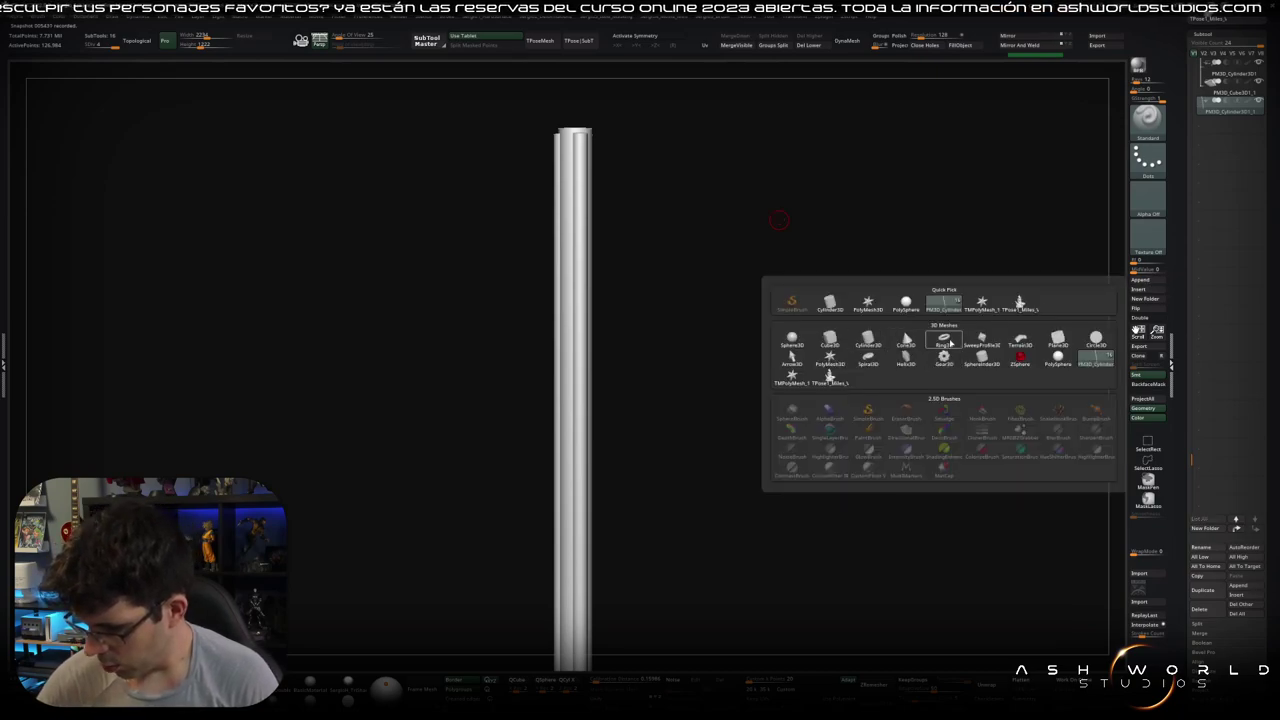
Step: Append a torus, reset its gizmo, scale it to about 0.14 and place it near the rod's top
left_click(944, 341)
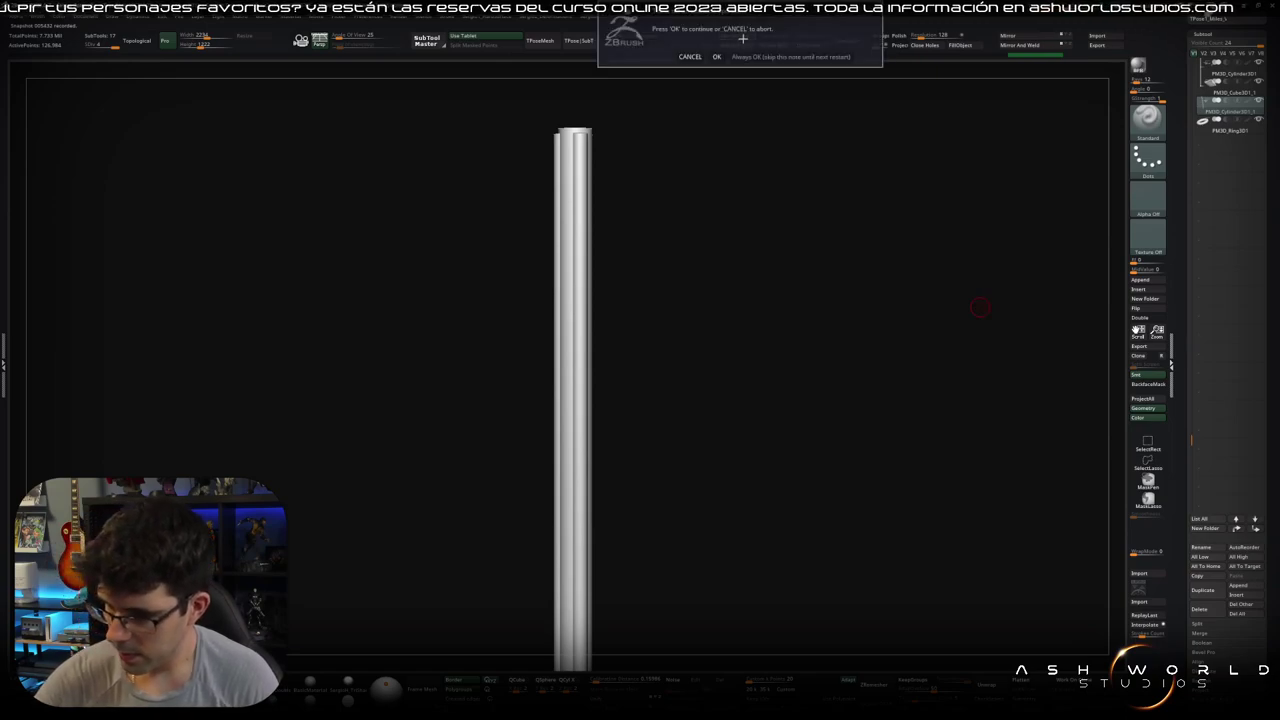
left_click(745, 56)
key("w")
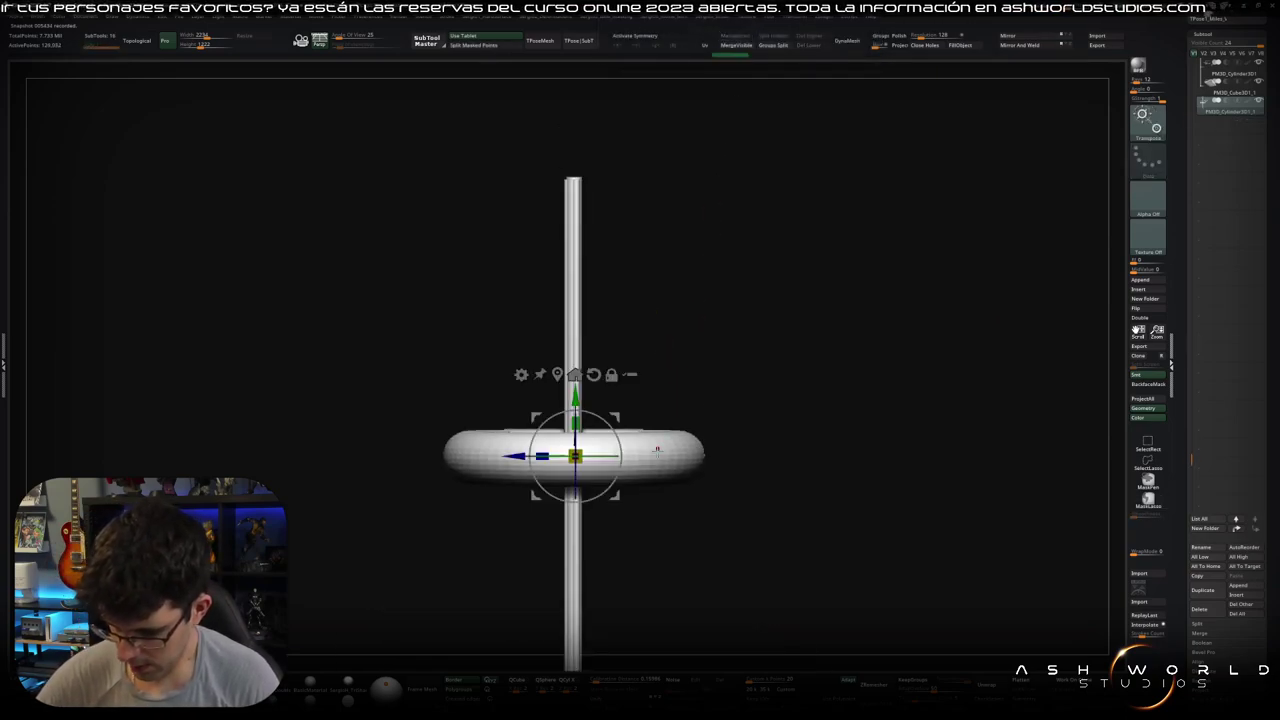
left_click(657, 449)
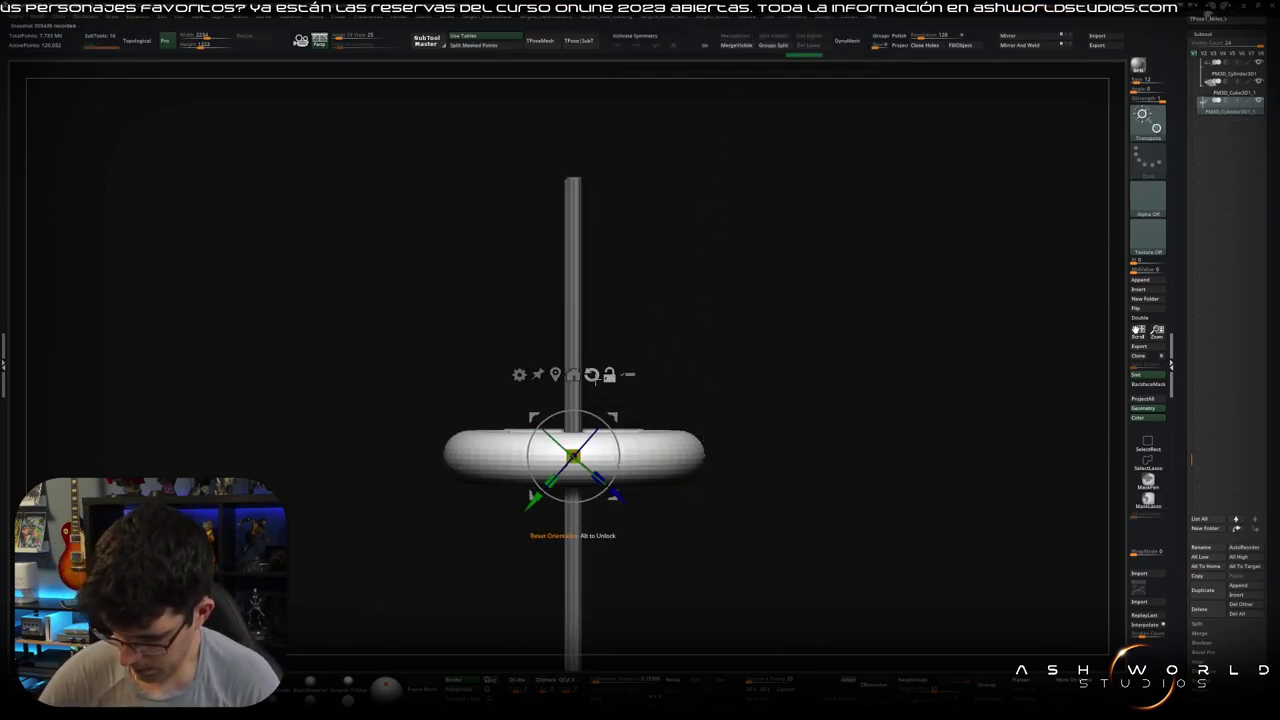
left_click(592, 375)
left_click_drag(572, 395, 572, 165)
scroll(589, 268, "up", 3)
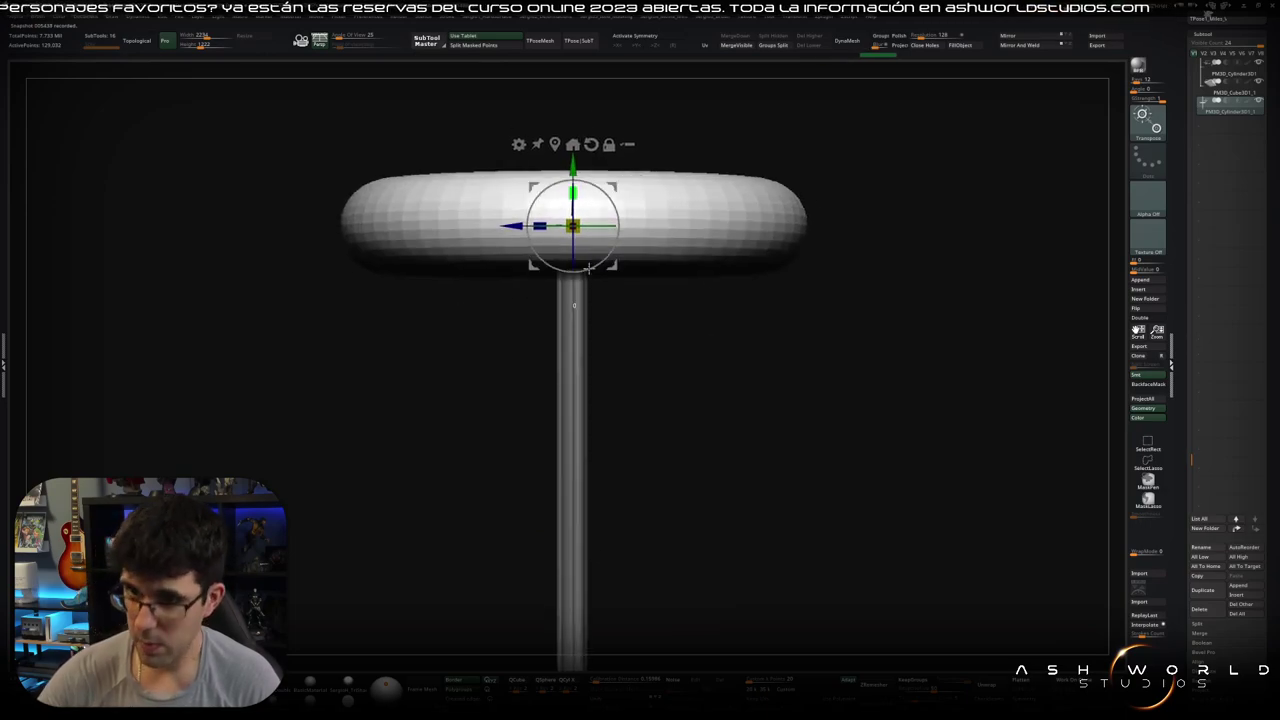
scroll(589, 268, "up", 2)
scroll(589, 268, "up", 2)
mouse_move(572, 248)
left_mouse_down()
mouse_move(391, 531)
mouse_move(420, 500)
left_mouse_up()
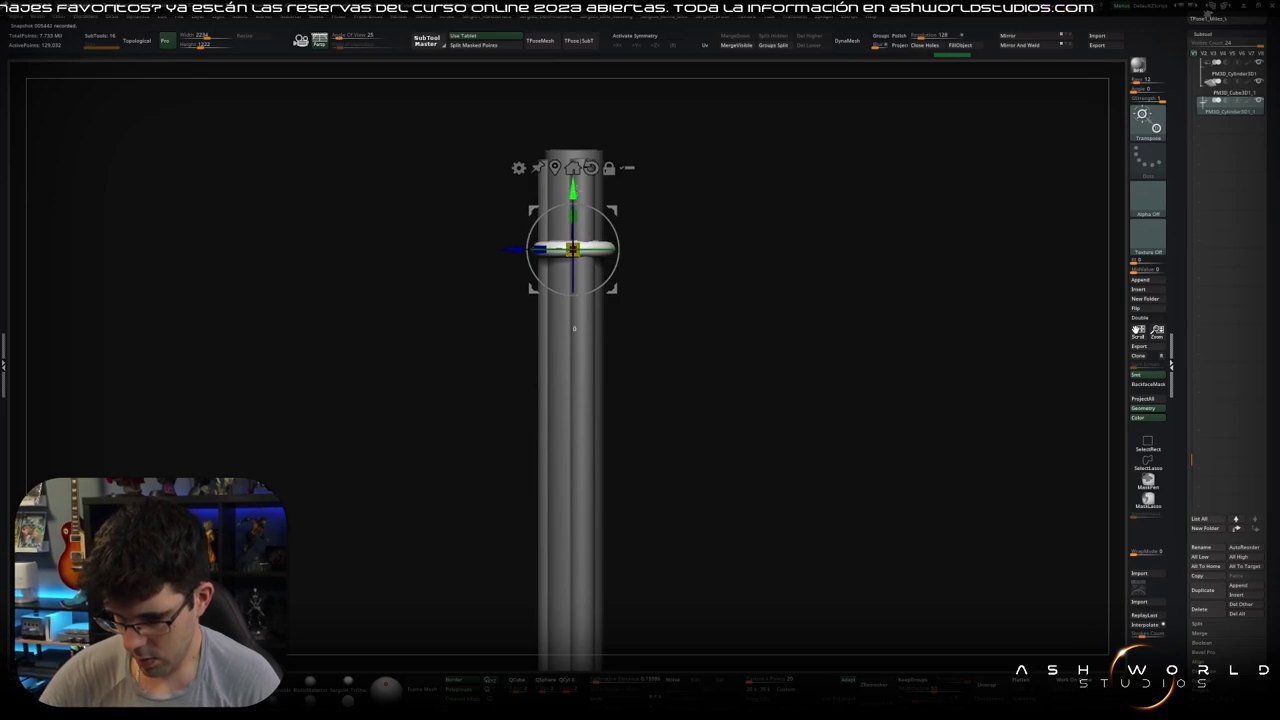
mouse_move(572, 248)
left_mouse_down()
mouse_move(572, 183)
mouse_move(548, 189)
left_mouse_up()
scroll(596, 262, "up", 2)
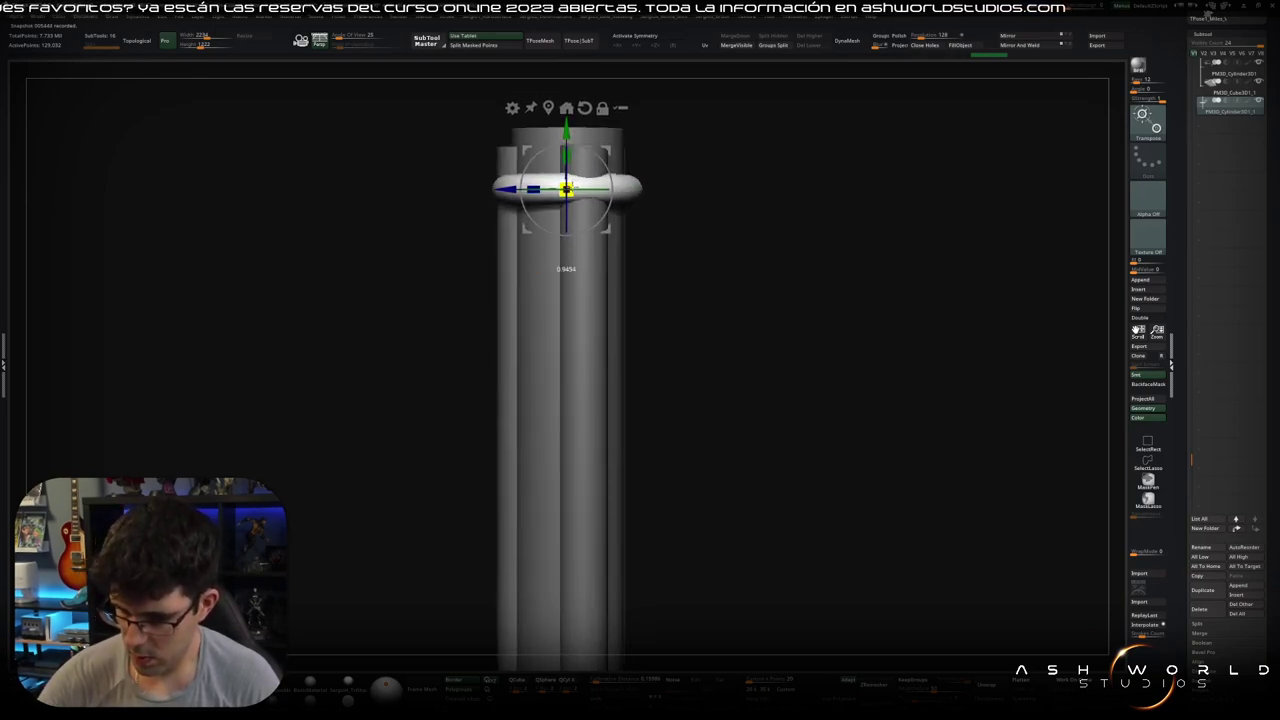
Step: Fatten the small ring with the Inflate brush, undoing an accidental smooth of the grooves
key("q")
right_click_drag(578, 196, 580, 197)
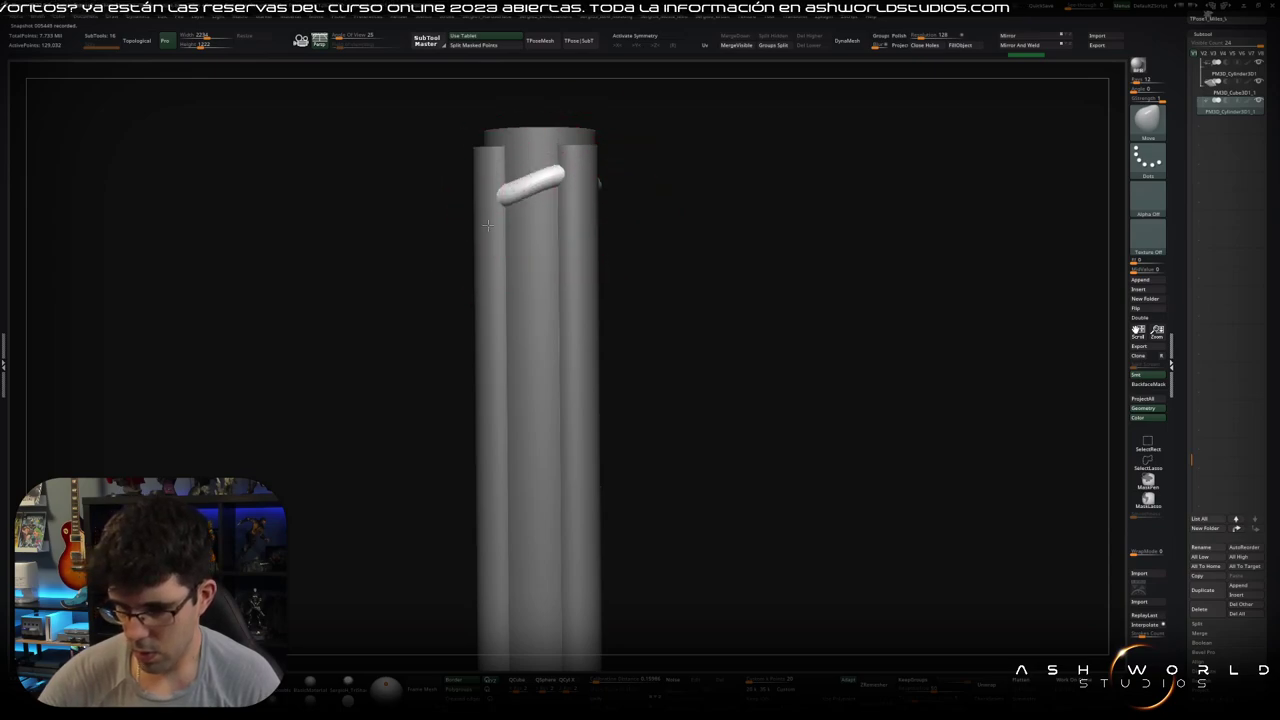
right_click_drag(505, 233, 575, 183)
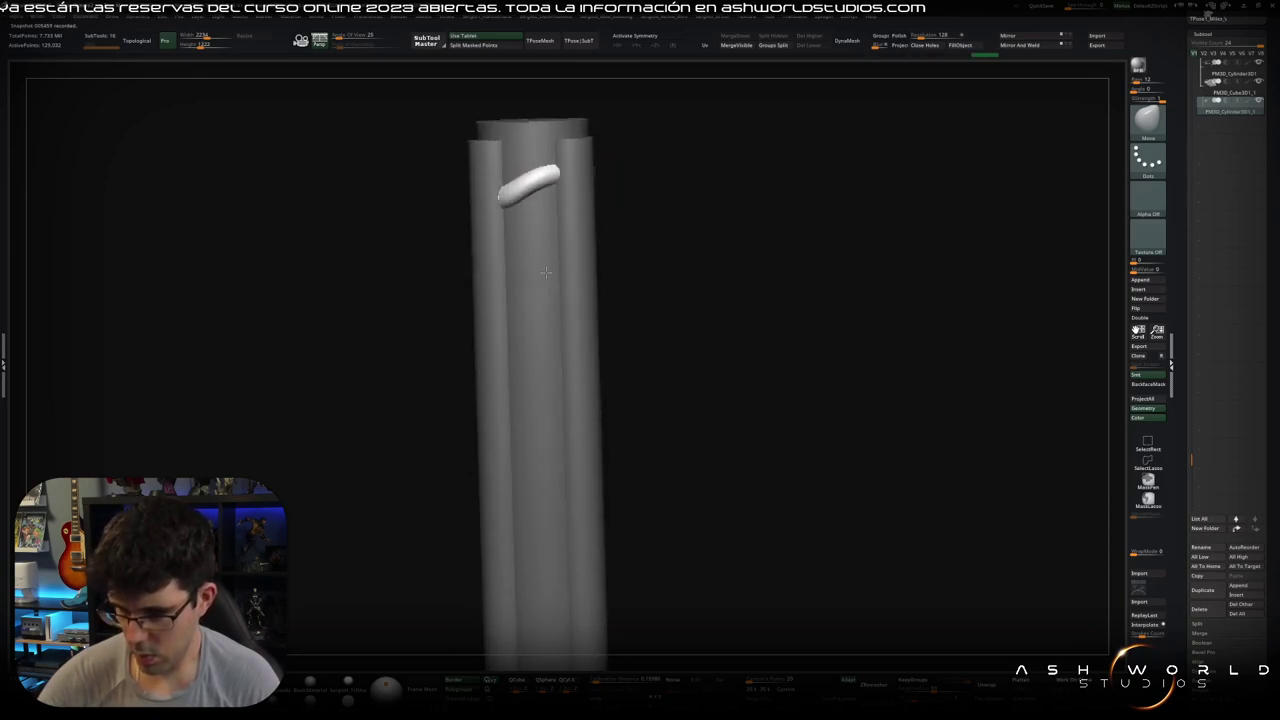
right_click_drag(517, 232, 548, 183)
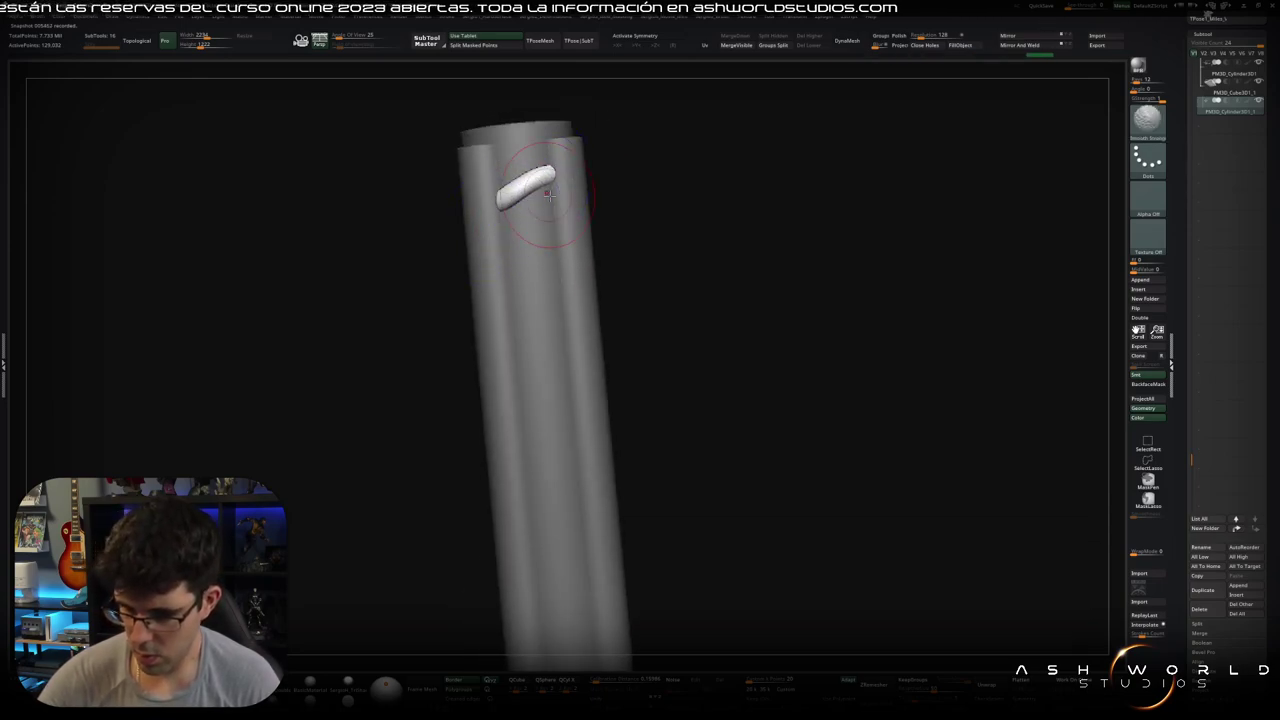
key("ctrl+z")
key("b")
key("i")
key("n")
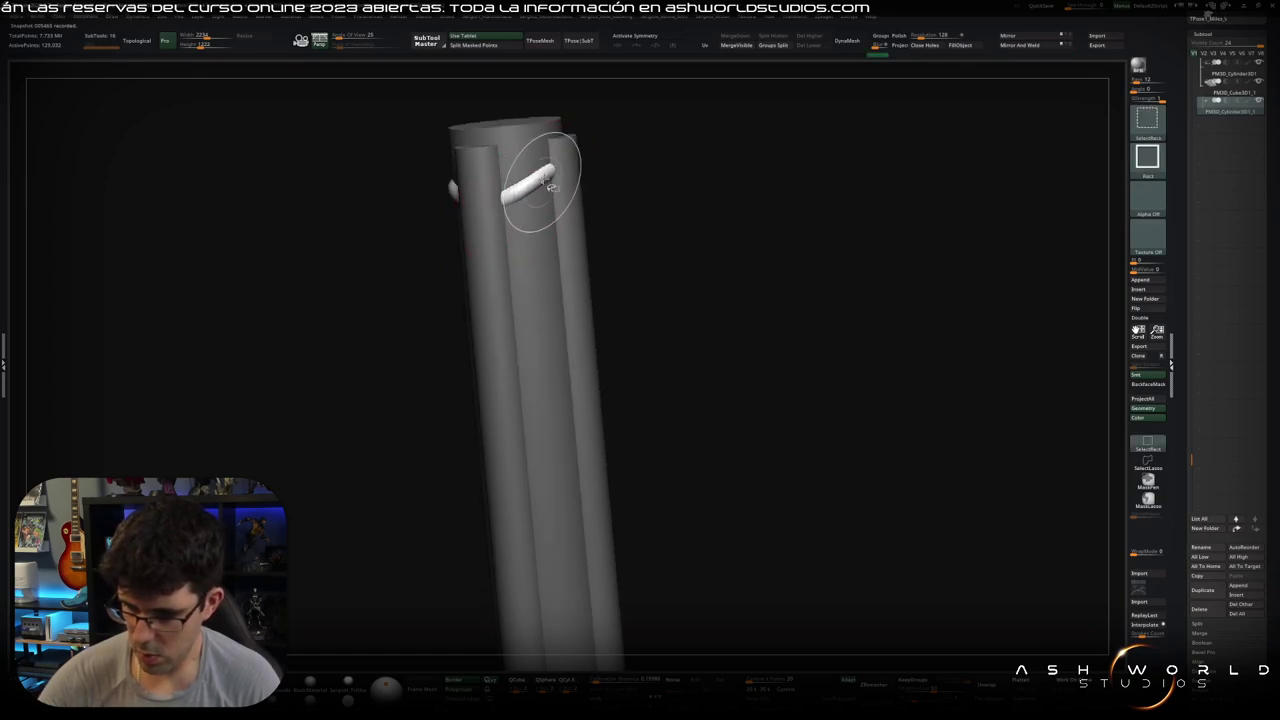
left_click_drag(512, 200, 507, 210)
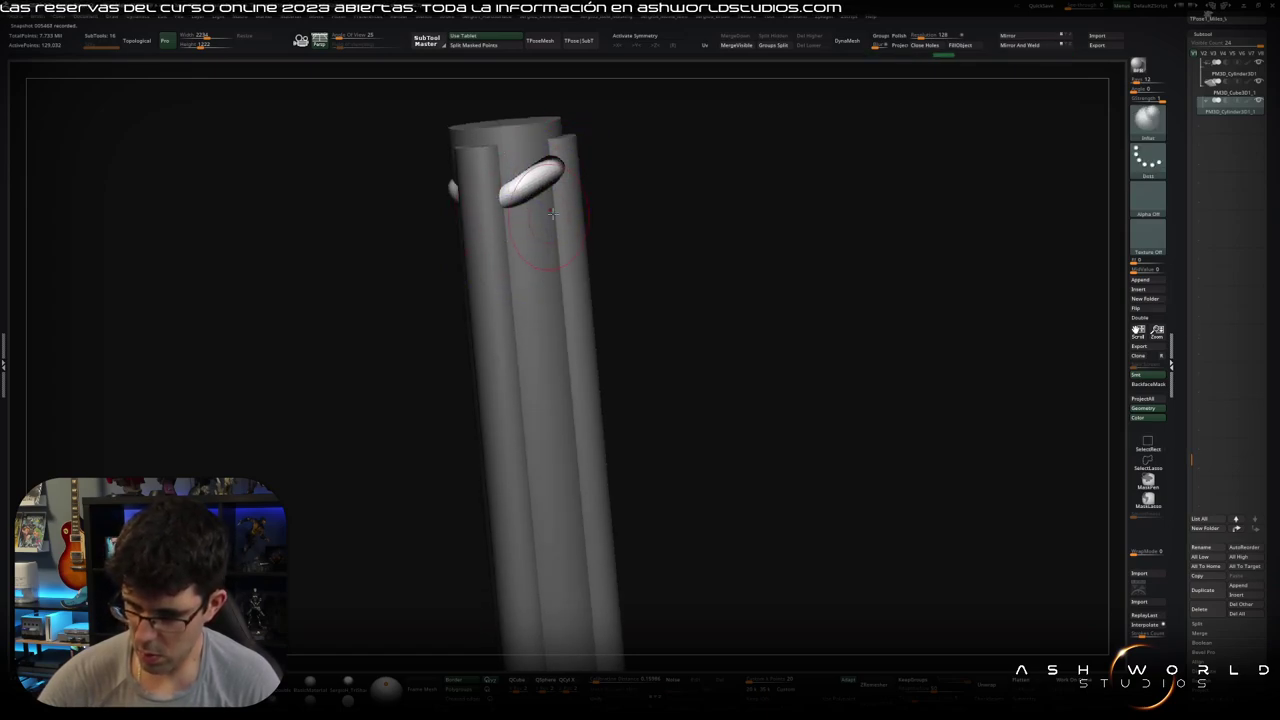
right_click_drag(557, 188, 575, 174)
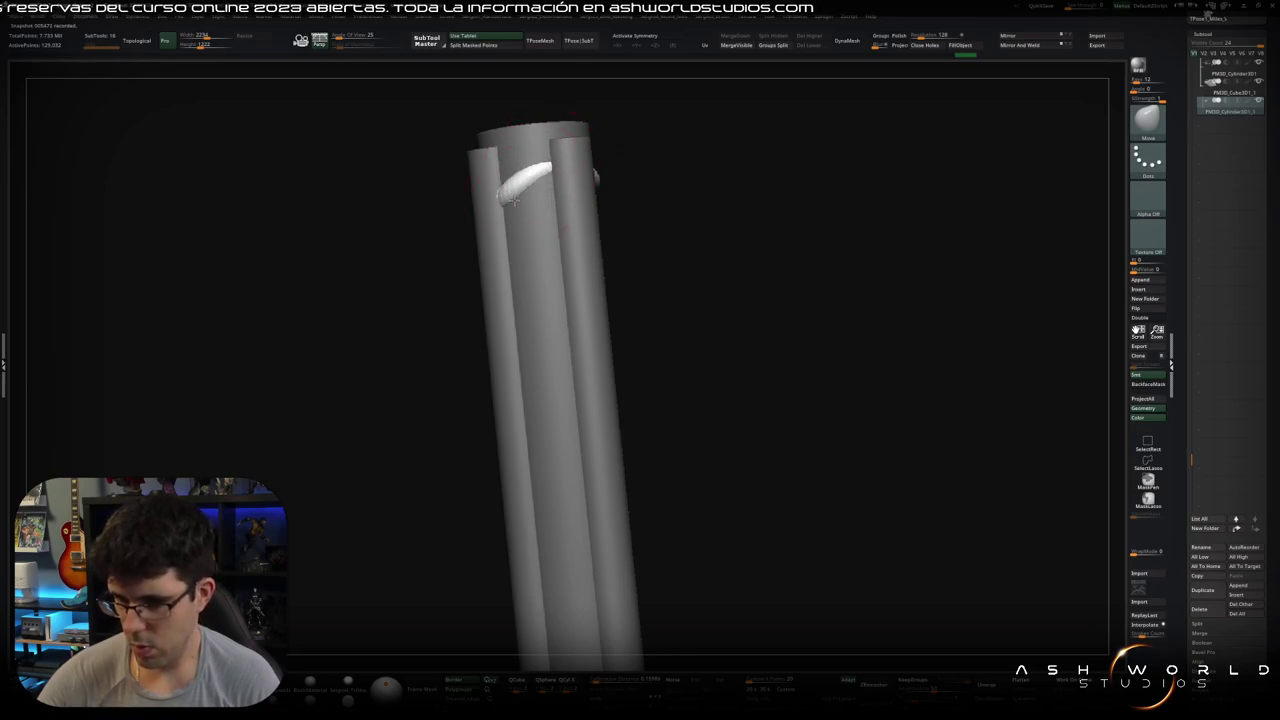
right_click_drag(511, 200, 668, 181)
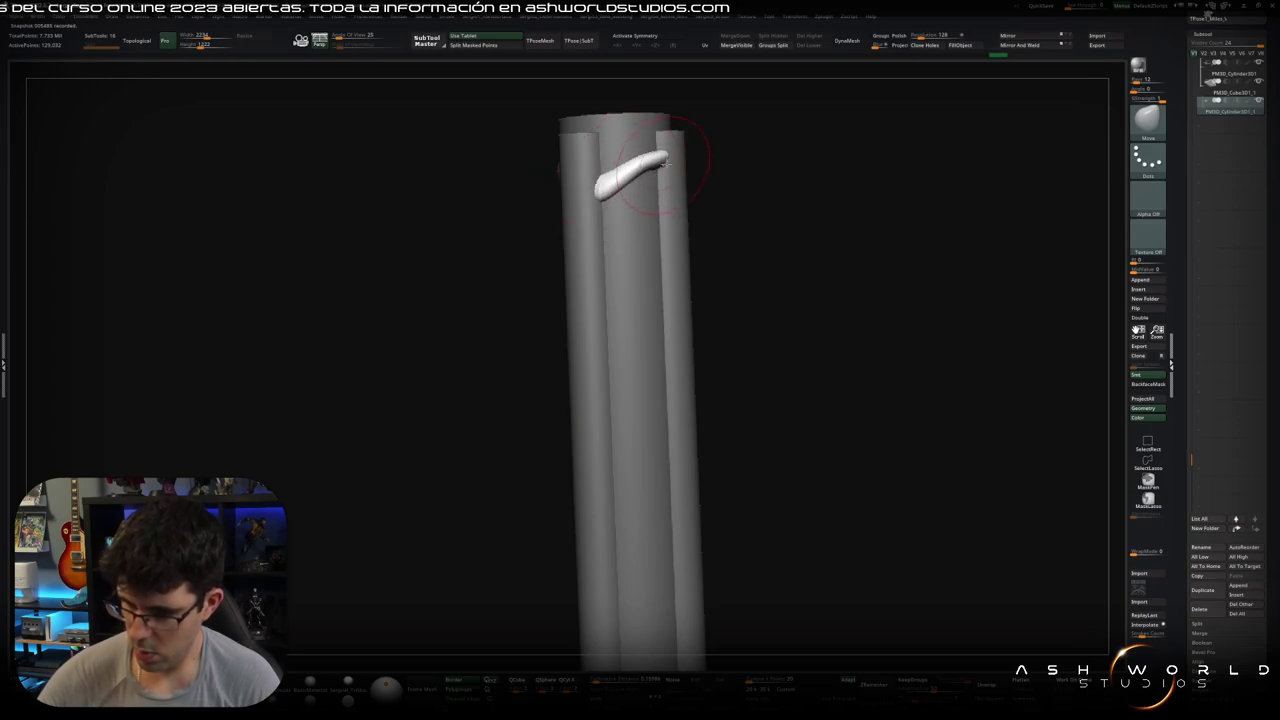
mouse_move(674, 147)
right_mouse_down()
mouse_move(700, 170)
mouse_move(645, 202)
right_mouse_up()
Step: Smooth the rib into a curve across the rod, then return to the Move brush with polyframe on
key("shift")
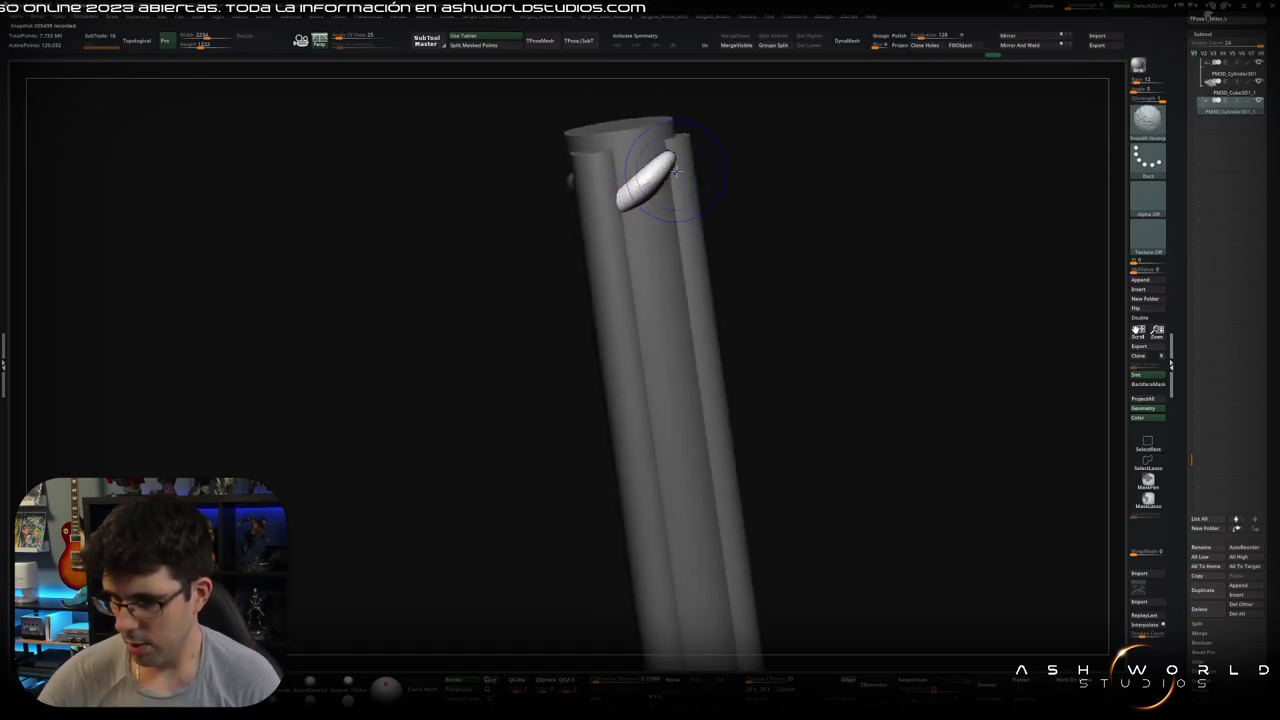
right_click(668, 178)
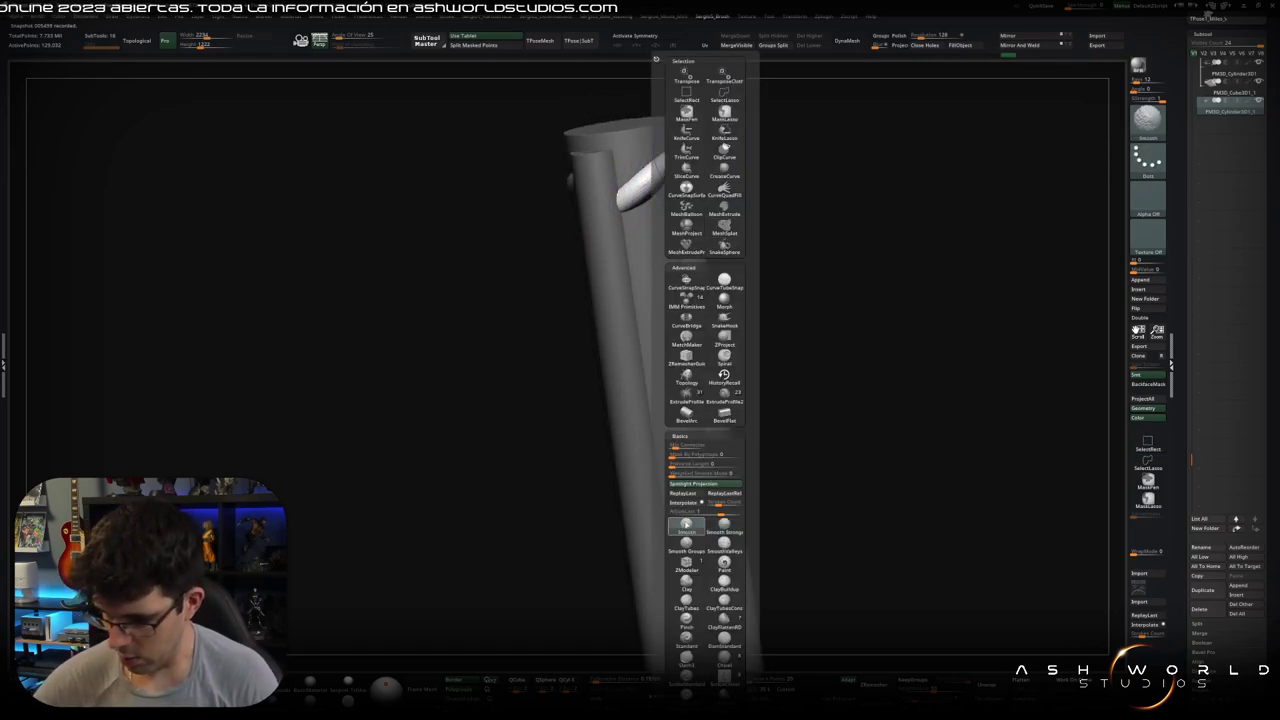
mouse_move(722, 195)
left_mouse_down()
mouse_move(745, 181)
mouse_move(683, 178)
mouse_move(692, 186)
mouse_move(598, 208)
left_mouse_up()
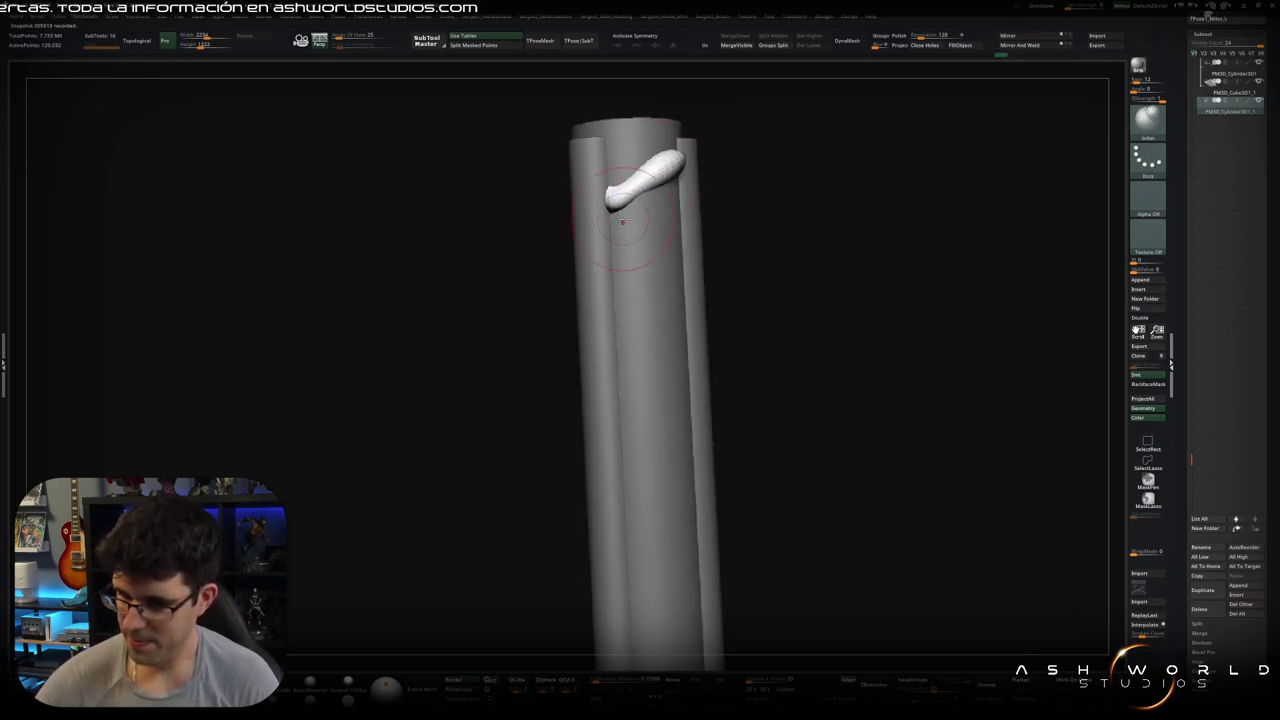
mouse_move(604, 228)
right_mouse_down()
mouse_move(615, 205)
mouse_move(626, 219)
mouse_move(707, 176)
right_mouse_up()
key("b")
key("m")
key("v")
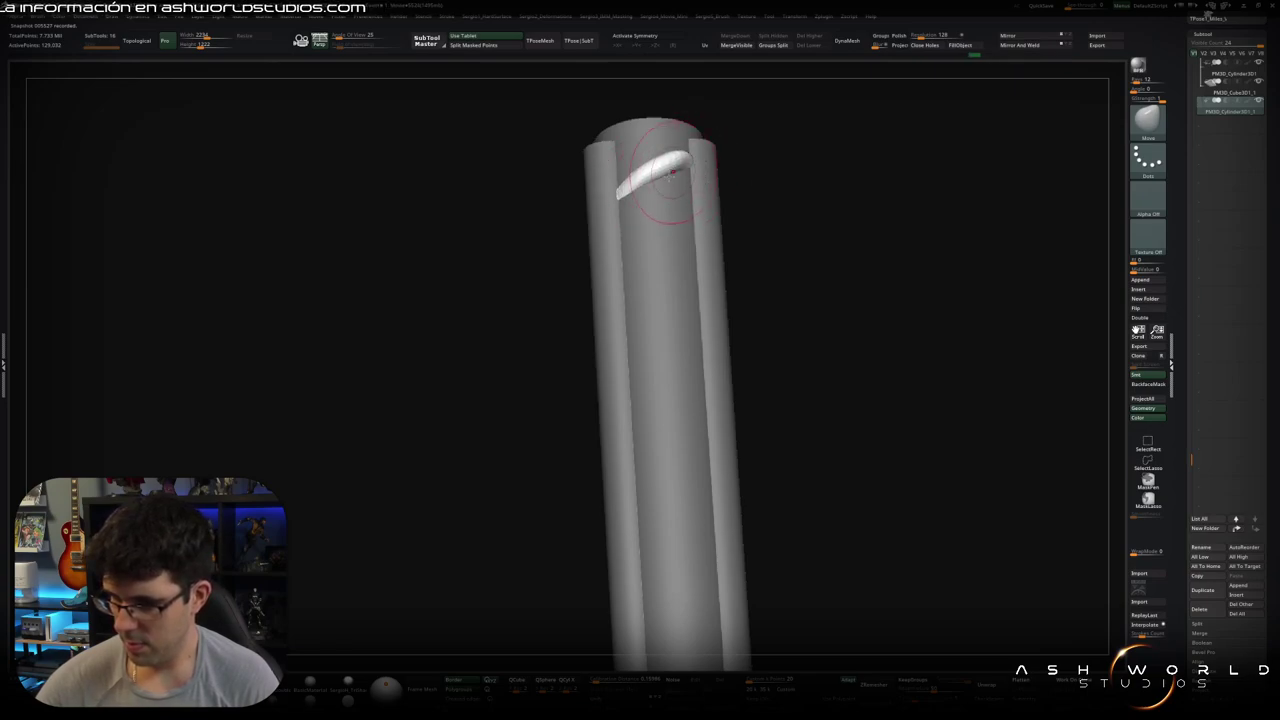
mouse_move(665, 180)
right_mouse_down()
mouse_move(740, 169)
mouse_move(766, 206)
mouse_move(745, 235)
right_mouse_up()
key("shift+f")
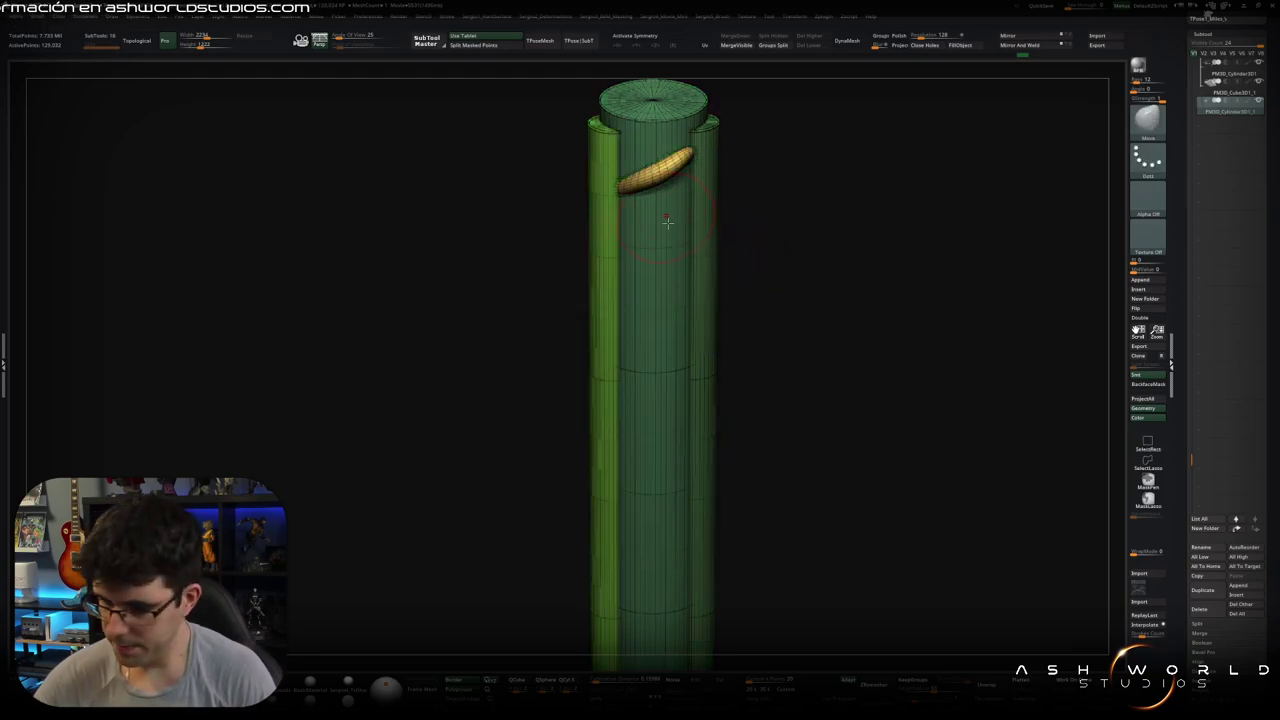
Step: Solo then unhide the cylinders and try a negative Inflate deformation, undoing it
left_click(663, 246, "ctrl+shift")
left_click(664, 195, "ctrl+shift")
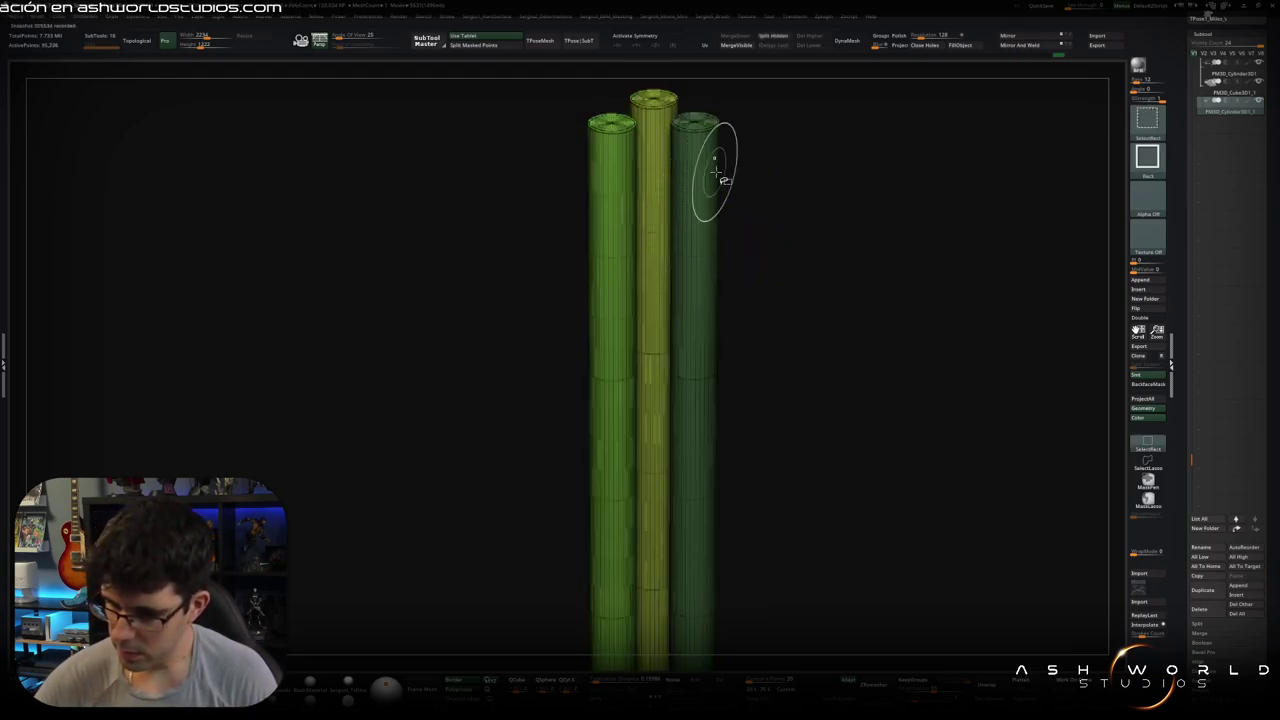
key("space")
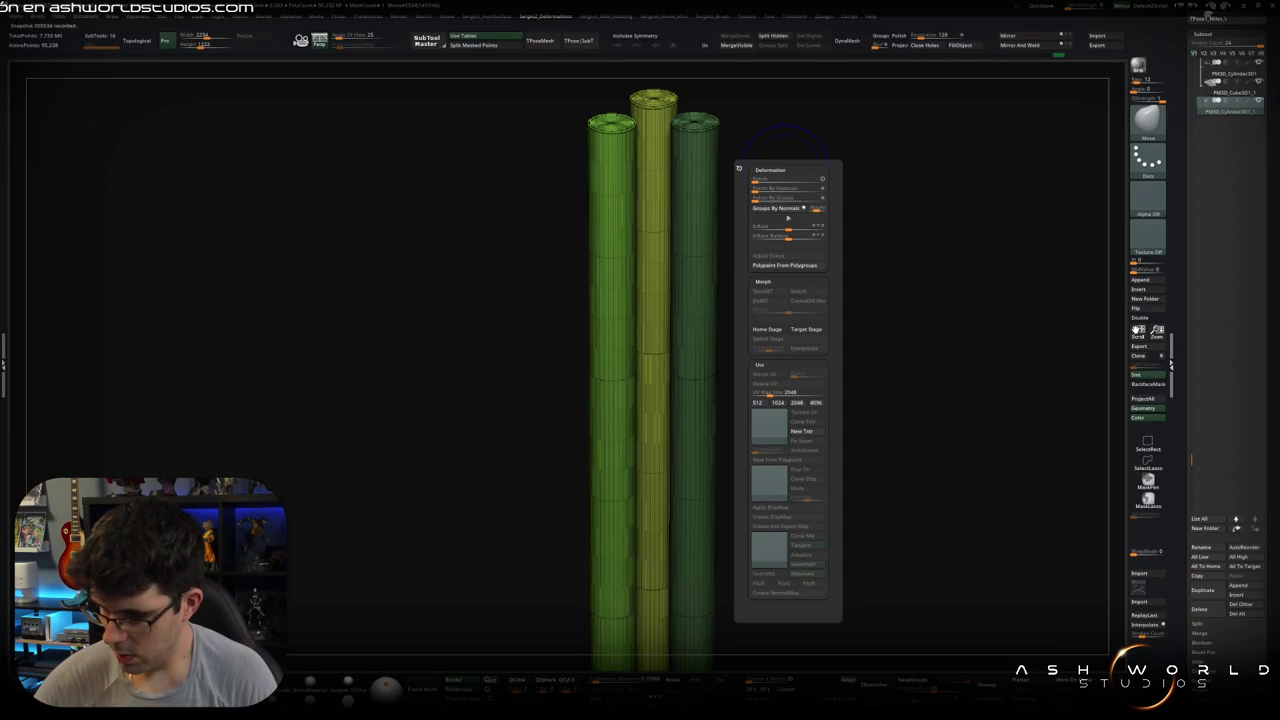
left_click_drag(787, 226, 781, 227)
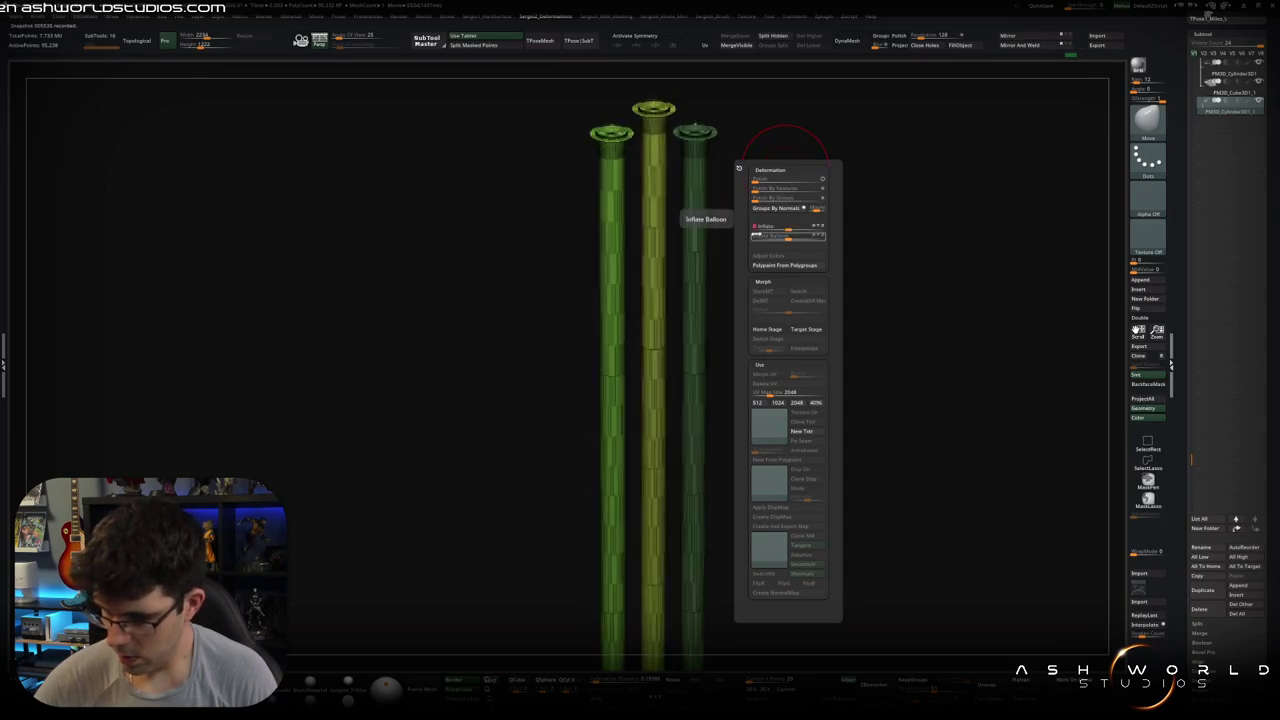
left_click_drag(877, 143, 888, 146)
key("shift+f")
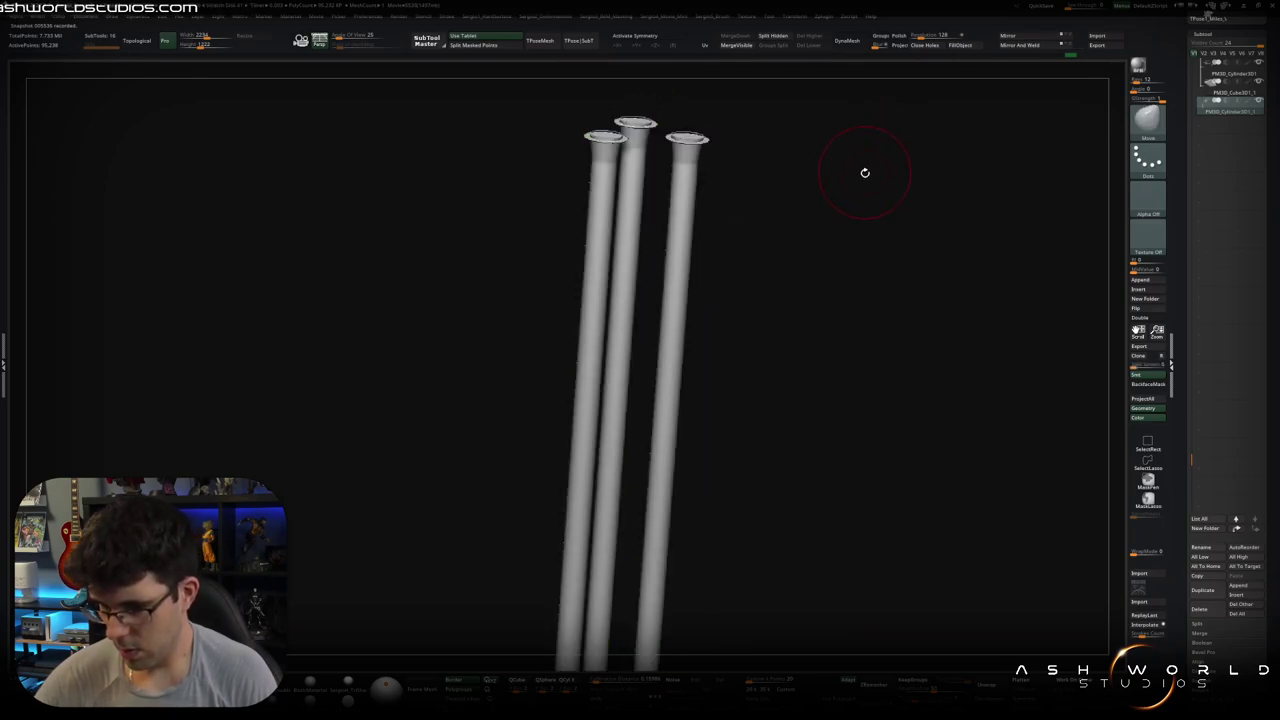
key("ctrl+z")
left_click_drag(852, 192, 843, 177)
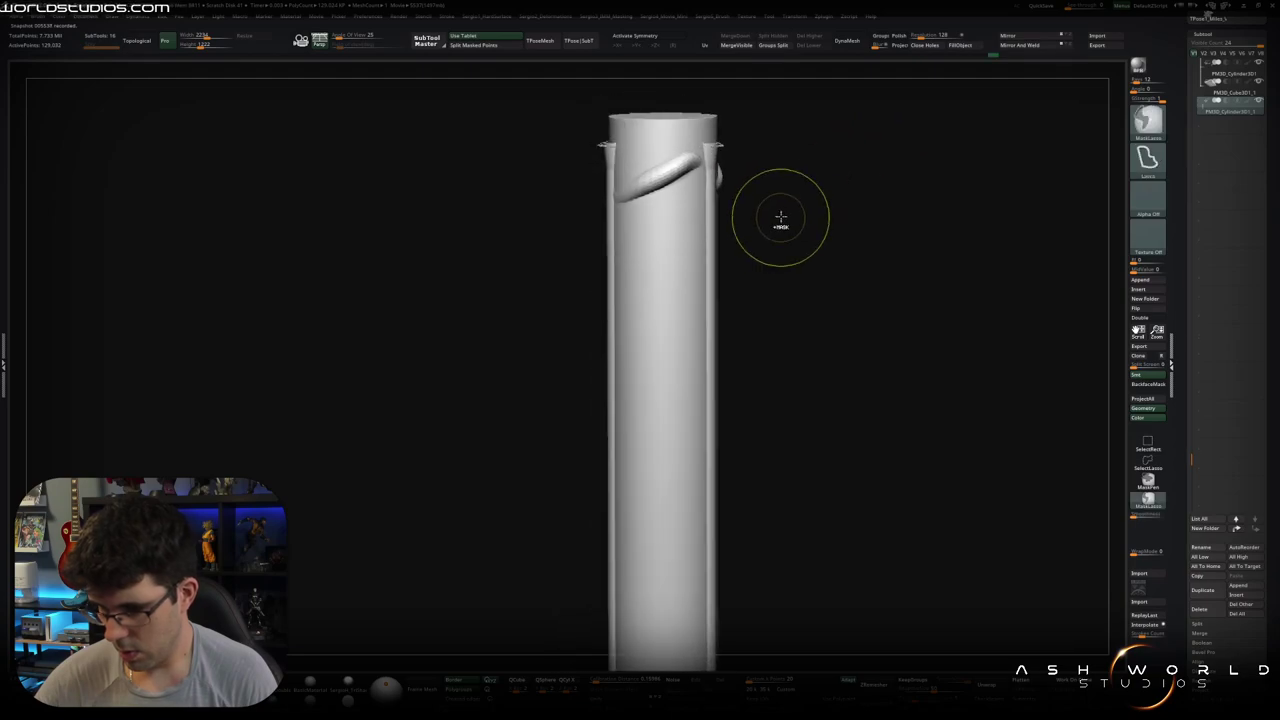
left_click_drag(777, 214, 806, 186)
Step: Reapply a negative Inflate deformation to thin the cylinders and inspect the rib
key("h")
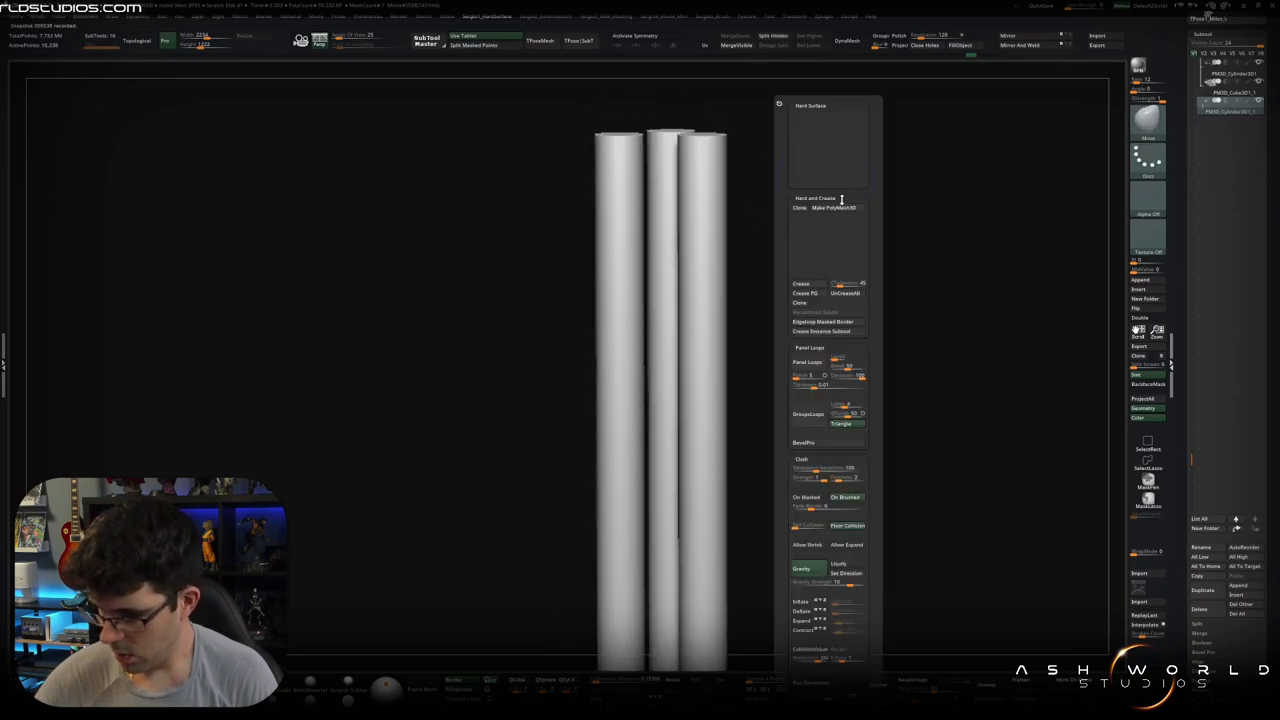
key("d")
mouse_move(843, 243)
left_mouse_down()
mouse_move(812, 244)
mouse_move(843, 170)
left_mouse_up()
mouse_move(802, 209)
left_mouse_down()
mouse_move(751, 208)
mouse_move(769, 249)
mouse_move(800, 244)
mouse_move(774, 260)
mouse_move(746, 171)
mouse_move(713, 271)
mouse_move(666, 191)
mouse_move(651, 206)
left_mouse_up()
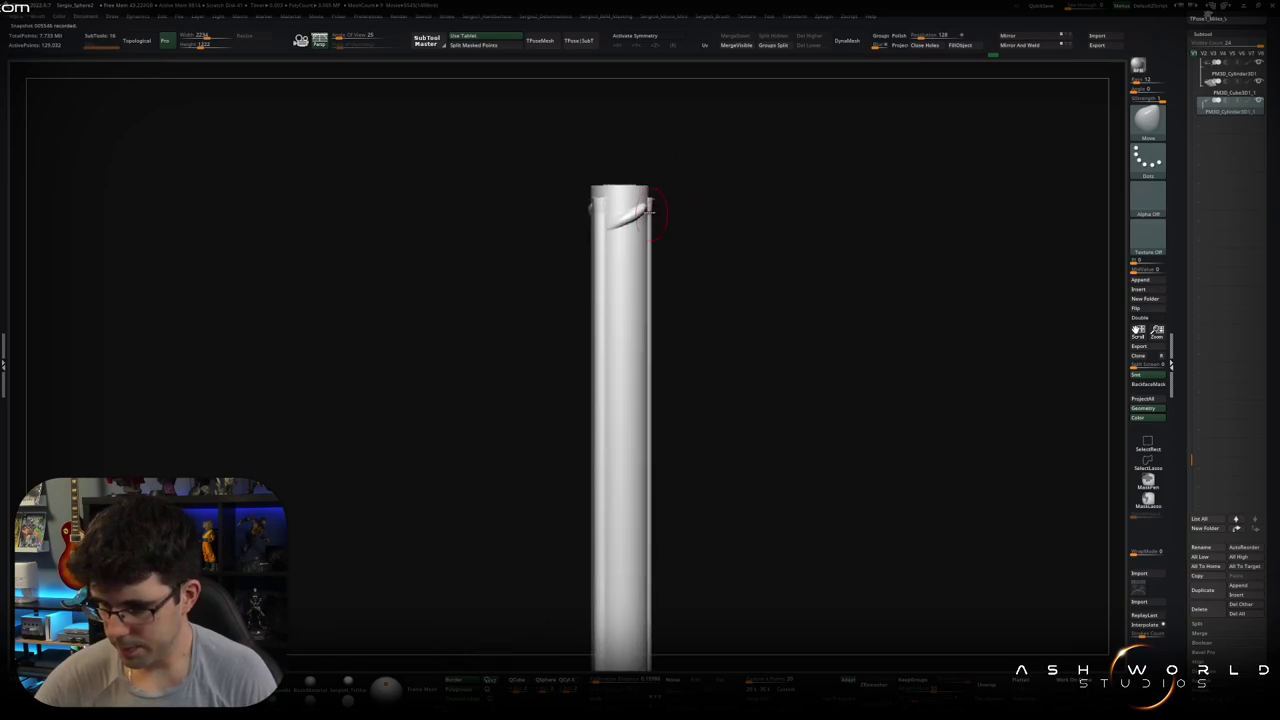
Step: Offset a rib copy slightly down the rod and repeat it with Stager
key("w")
left_click(620, 127)
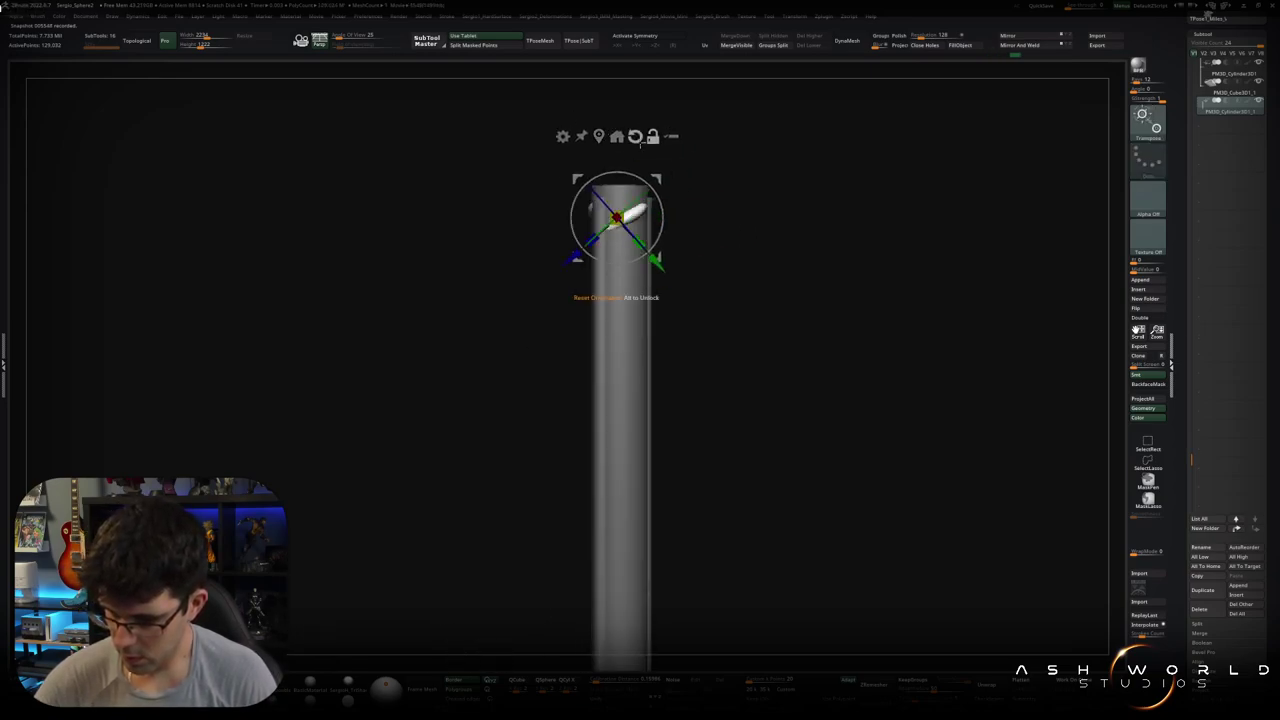
left_click_drag(620, 158, 627, 205)
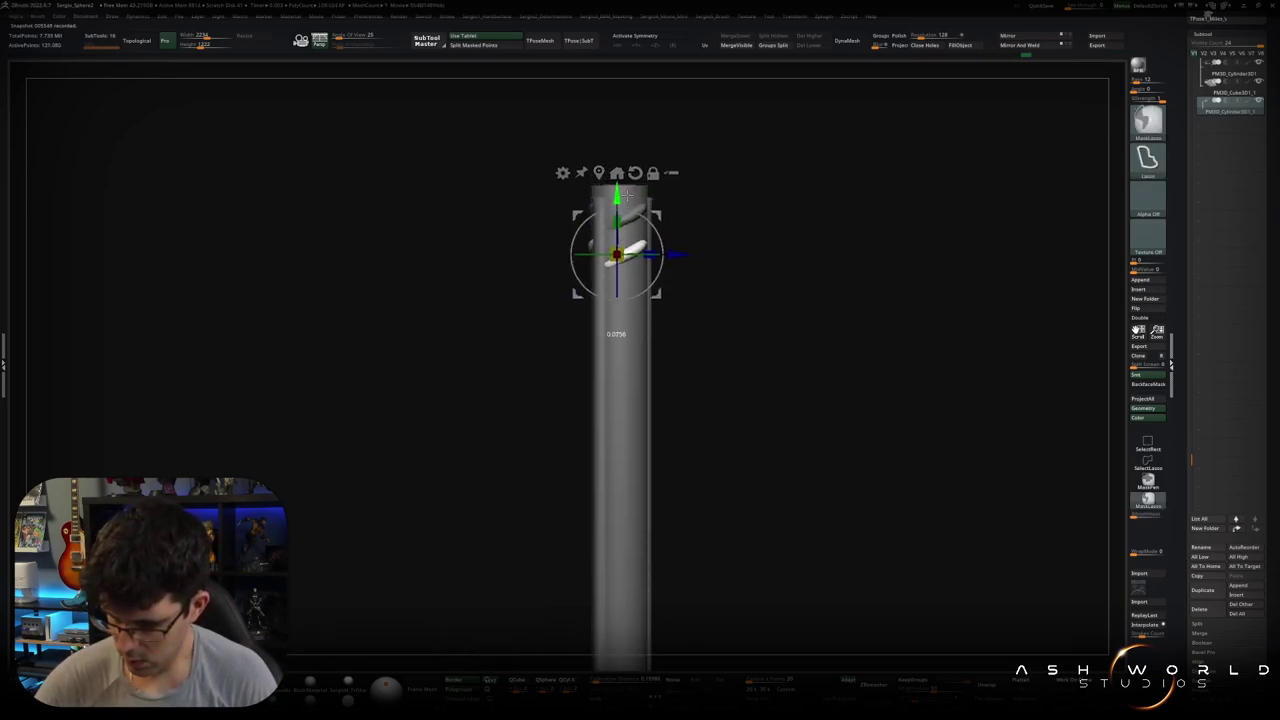
key("alt+shift+1")
key("alt+shift+1")
key("alt+shift+1")
key("alt+shift+1")
key("alt+shift+1")
key("alt+shift+1")
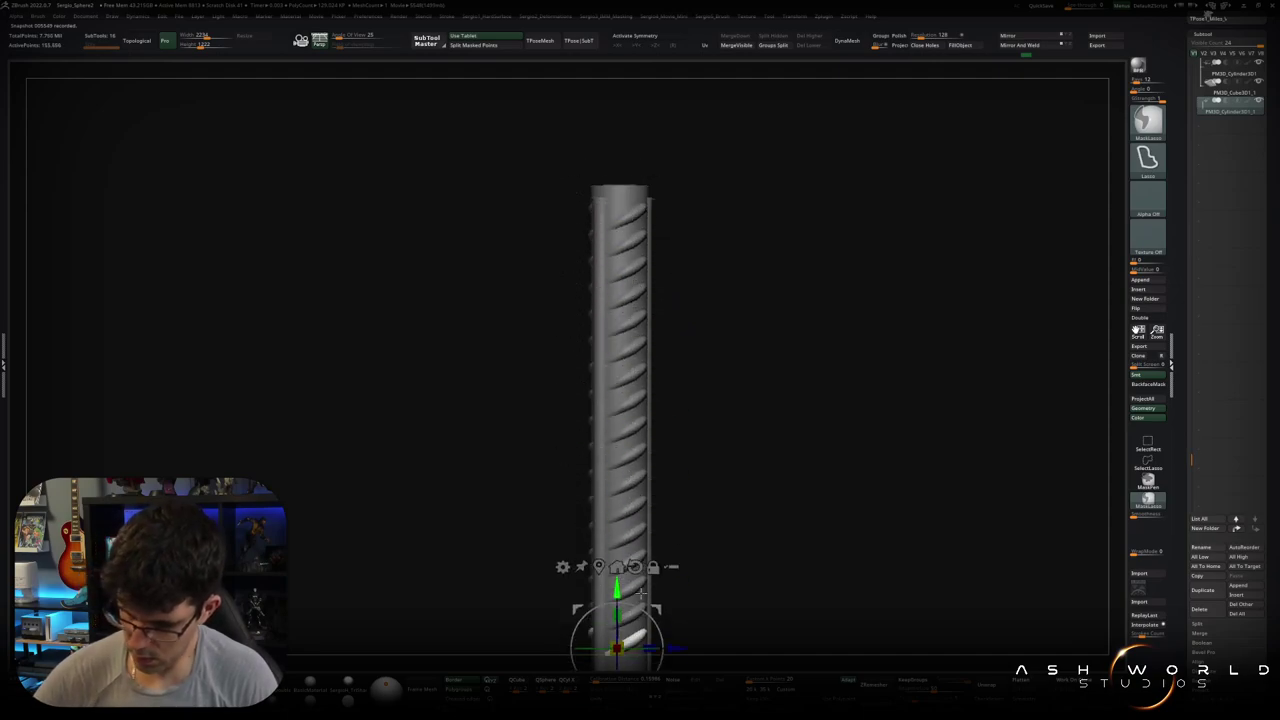
key("alt+shift+1")
Step: Extend the rib copies along the rod's full length and inspect the ribbed rod
key("w")
mouse_move(686, 377)
left_mouse_down("alt")
mouse_move(686, 109)
mouse_move(703, 237)
mouse_move(674, 183)
mouse_move(632, 160)
left_mouse_up("alt")
key("w")
left_click_drag(603, 100, 619, 562, "alt")
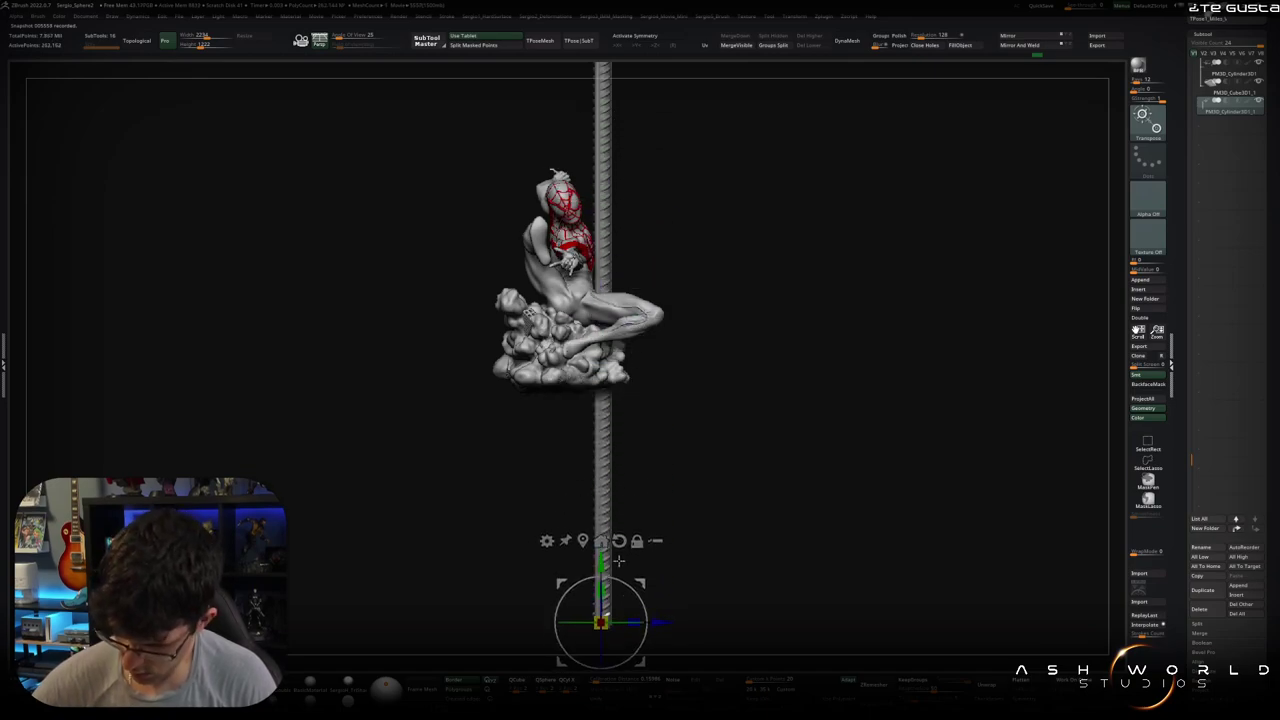
key("q")
mouse_move(737, 297)
left_mouse_down()
mouse_move(731, 269)
mouse_move(692, 391)
mouse_move(614, 222)
left_mouse_up()
key("f")
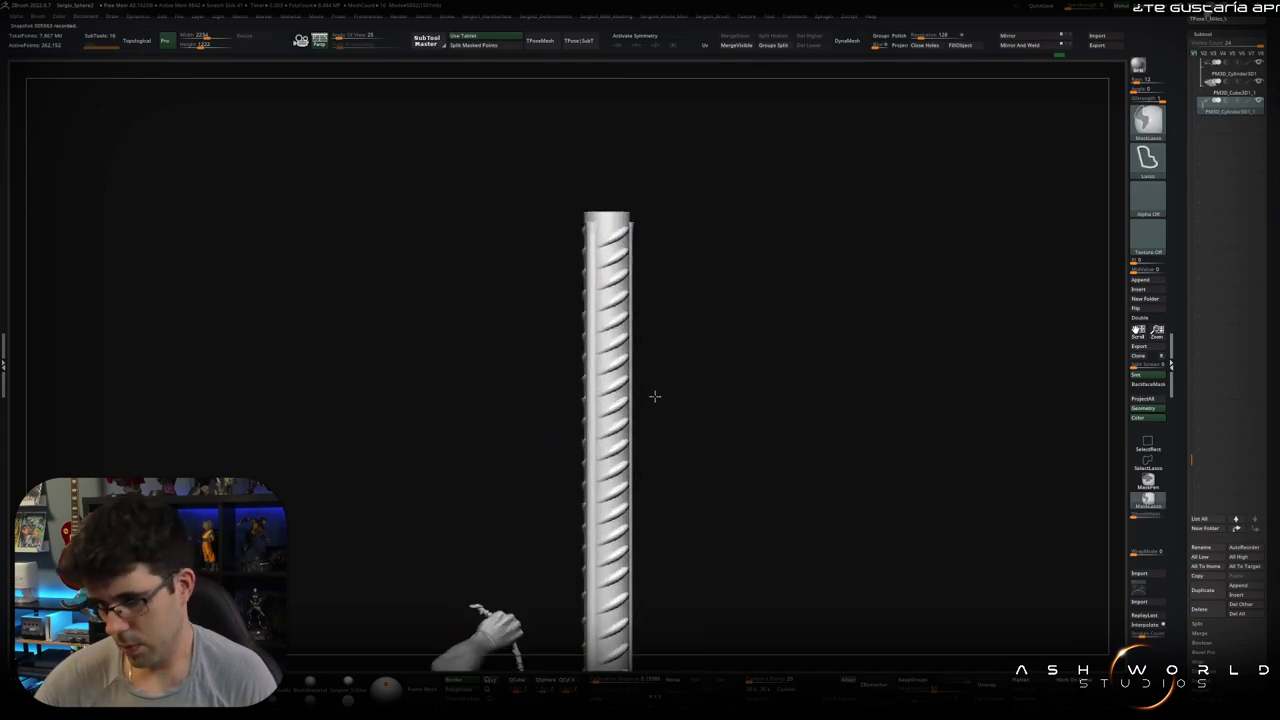
left_click_drag(664, 329, 697, 243)
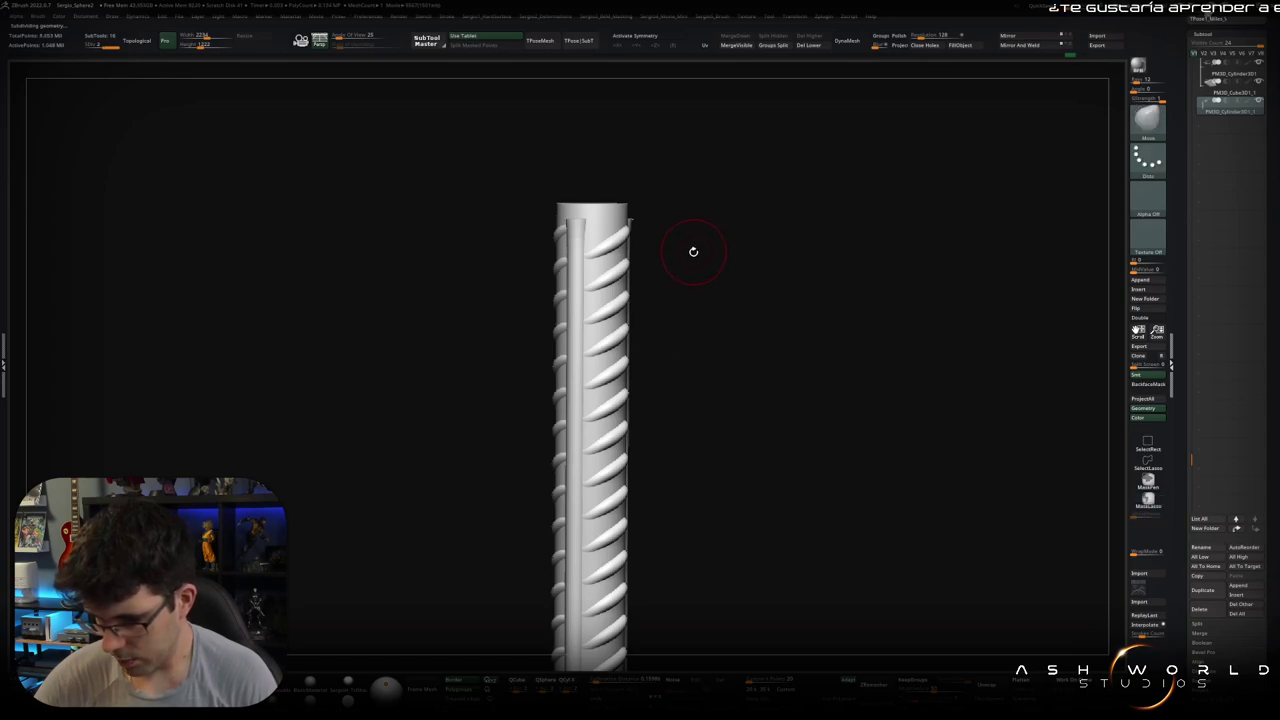
mouse_move(693, 251)
left_mouse_down()
mouse_move(708, 226)
mouse_move(643, 314)
mouse_move(637, 367)
mouse_move(603, 274)
mouse_move(620, 177)
left_mouse_up()
Step: Shrink the ribbed rod, pivot it on the cloud's edge and tilt it nearly horizontal
left_click_drag(651, 257, 651, 260)
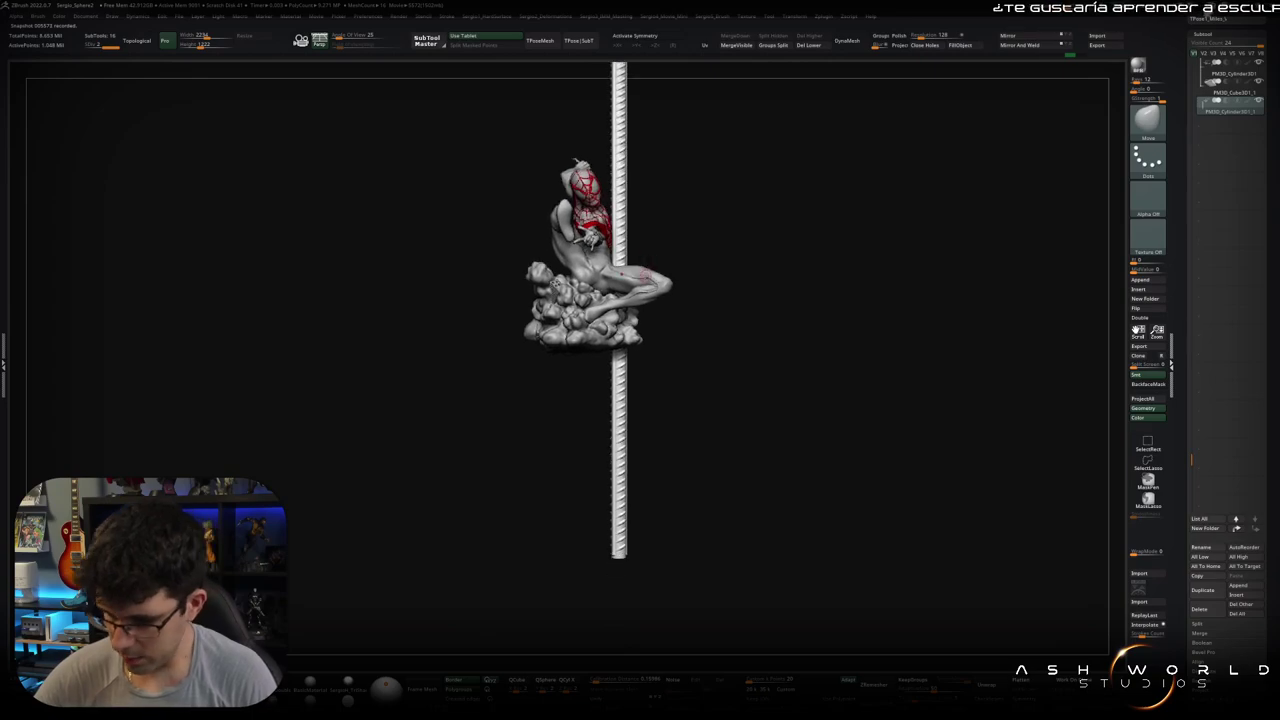
key("w")
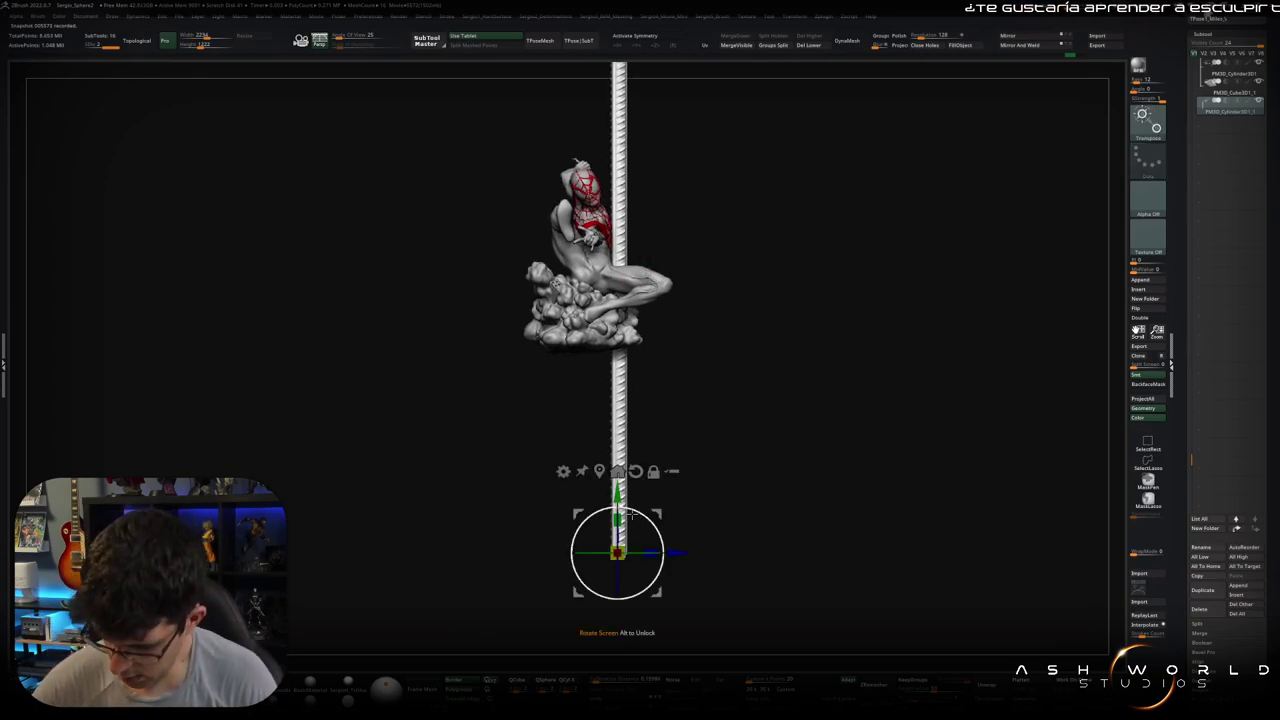
left_click_drag(618, 291, 590, 354)
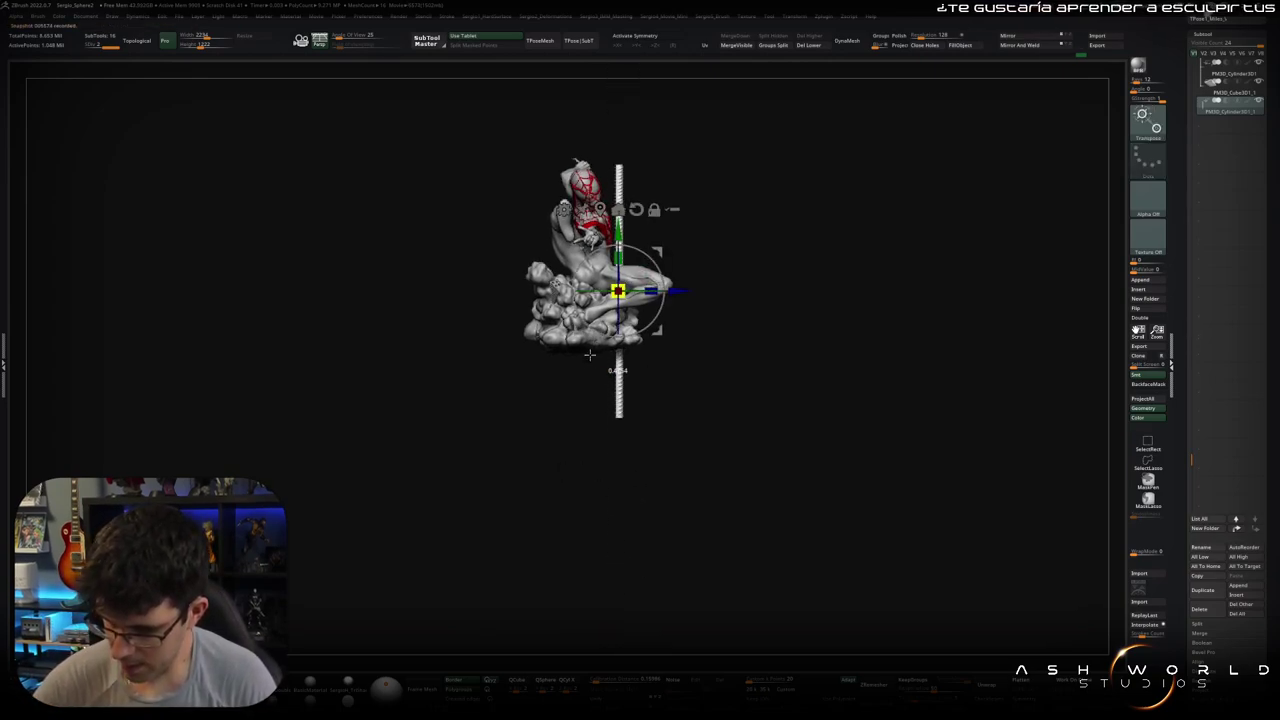
left_click_drag(655, 262, 551, 257, "alt")
scroll(520, 308, "up", 3)
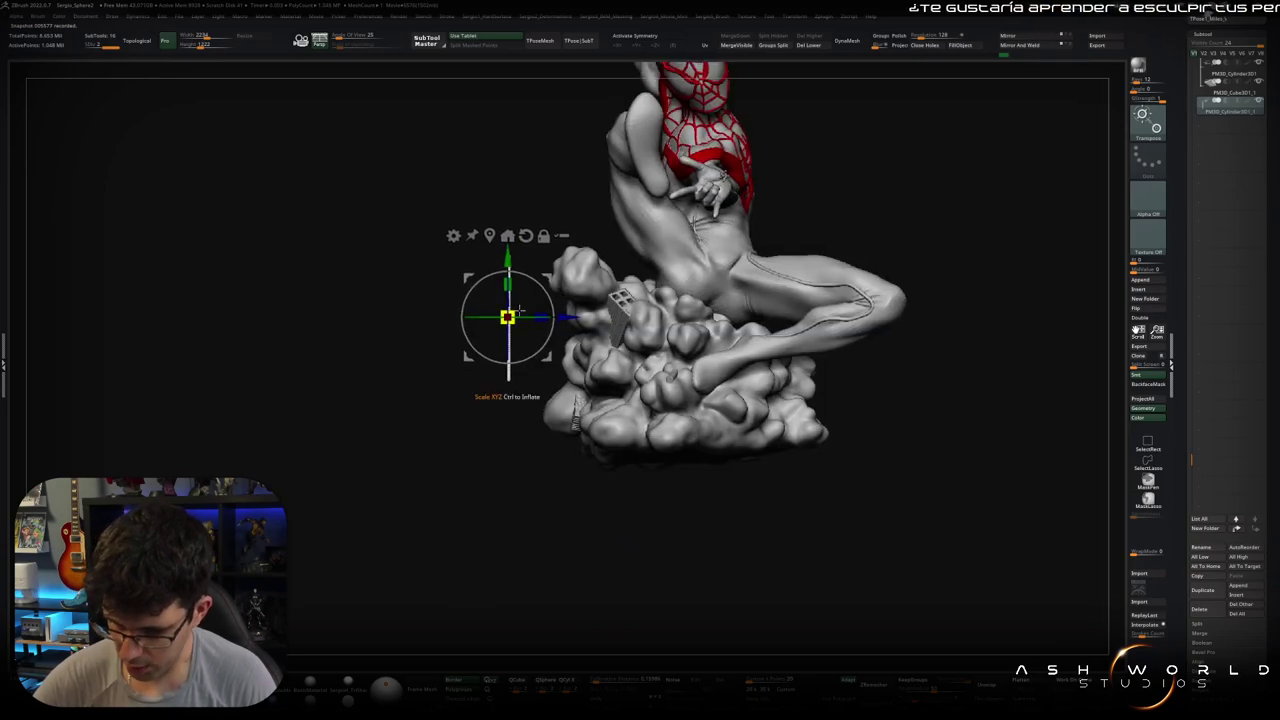
left_click_drag(507, 318, 542, 307, "alt")
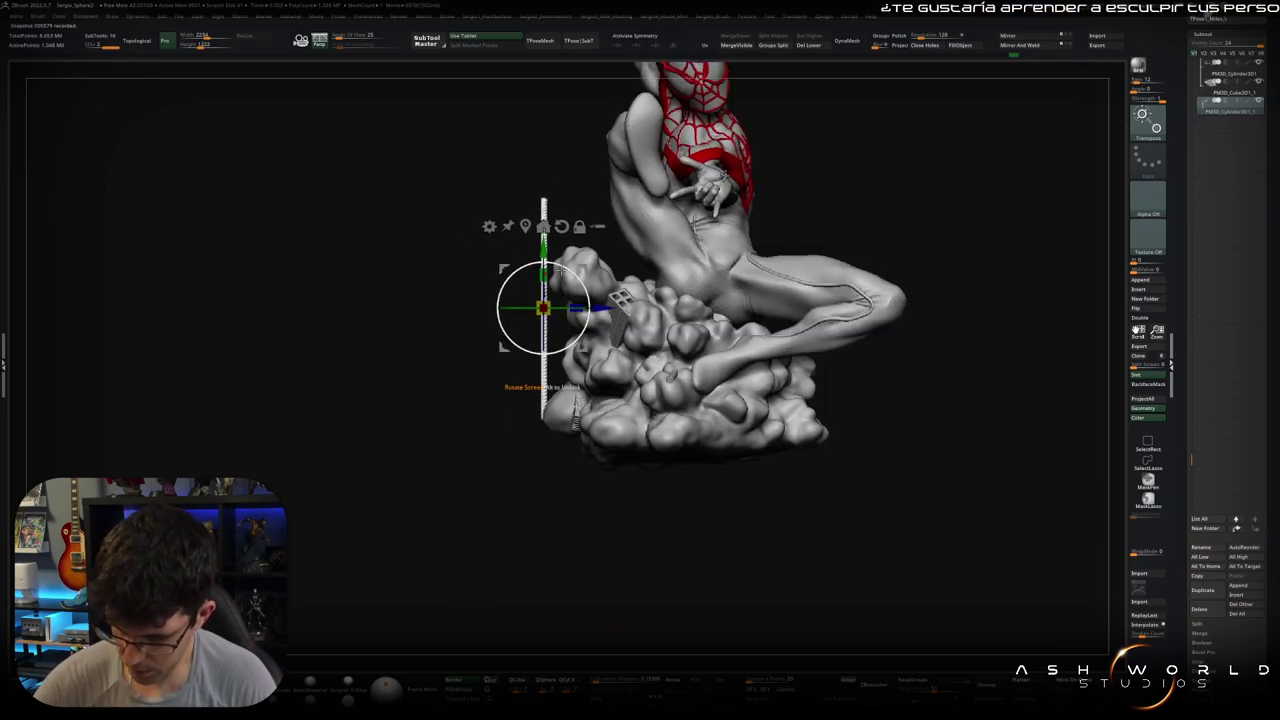
mouse_move(542, 262)
left_mouse_down("alt")
mouse_move(563, 275)
mouse_move(557, 343)
mouse_move(586, 380)
left_mouse_up("alt")
Step: Push the rod diagonally down-left into the cloud base between the lumps
scroll(586, 384, "up", 4)
left_click_drag(587, 463, 685, 404)
mouse_move(578, 383)
left_mouse_down()
mouse_move(771, 414)
mouse_move(634, 443)
mouse_move(687, 404)
mouse_move(670, 424)
left_mouse_up()
left_click_drag(680, 365, 766, 334)
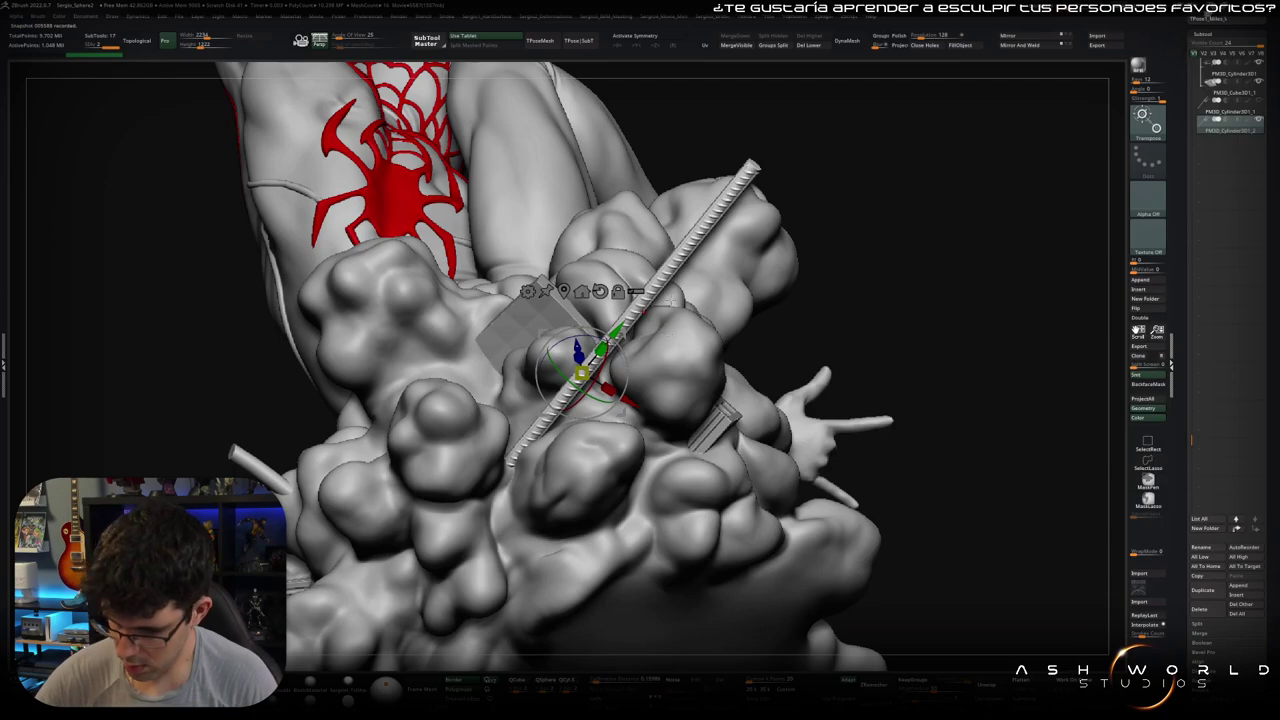
left_click_drag(900, 250, 960, 230)
mouse_move(565, 440)
left_mouse_down()
mouse_move(500, 430)
mouse_move(471, 528)
left_mouse_up()
key("q")
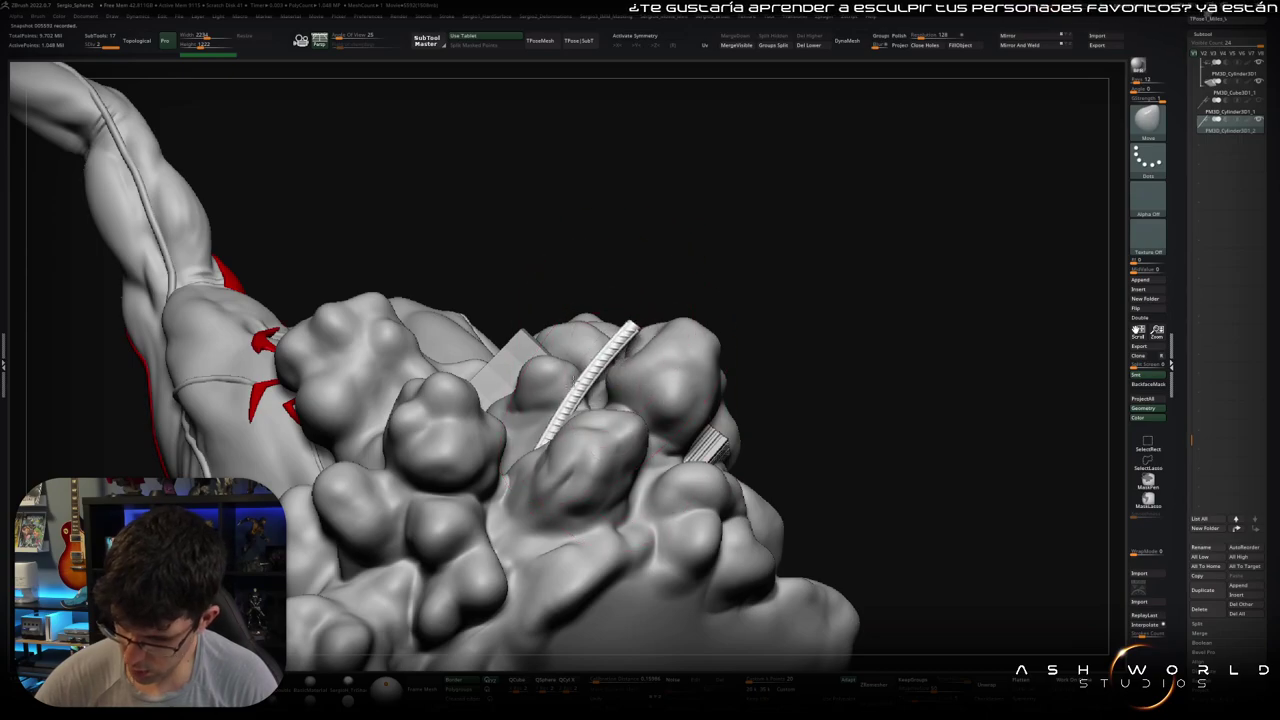
mouse_move(900, 300)
left_mouse_down()
mouse_move(575, 405)
mouse_move(607, 393)
left_mouse_up()
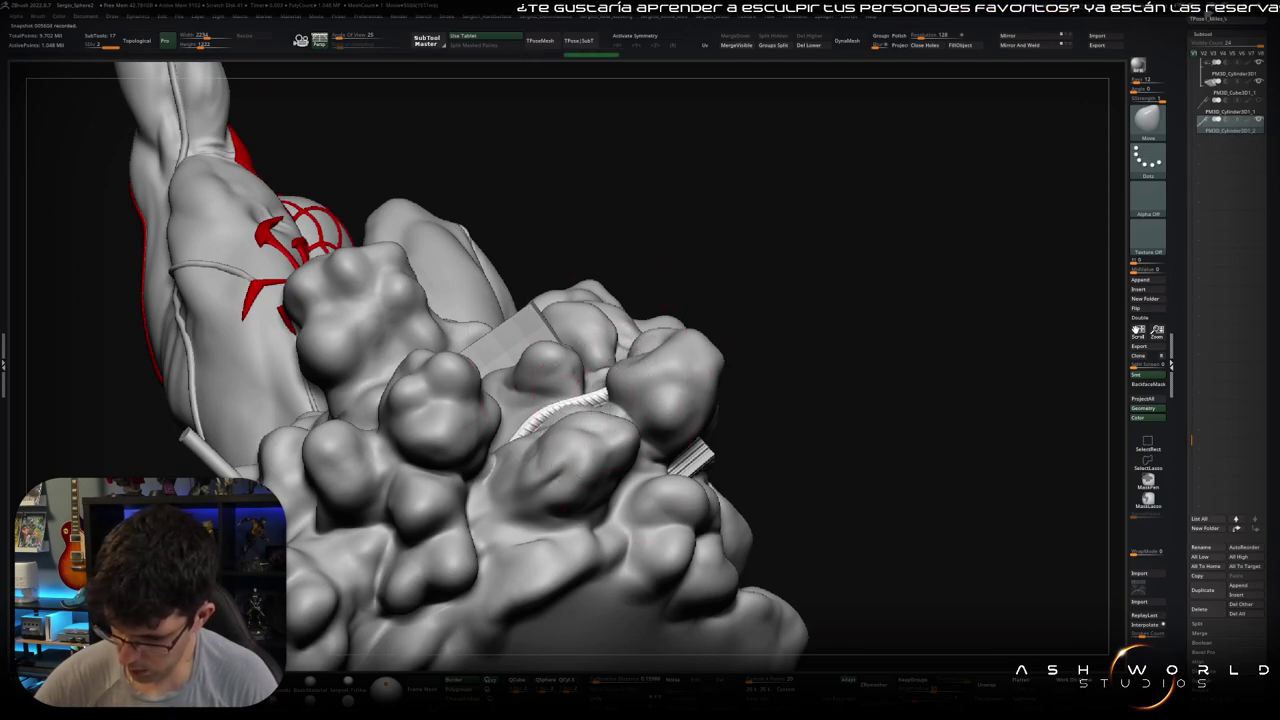
mouse_move(612, 398)
left_mouse_down()
mouse_move(618, 458)
mouse_move(715, 355)
mouse_move(807, 347)
left_mouse_up()
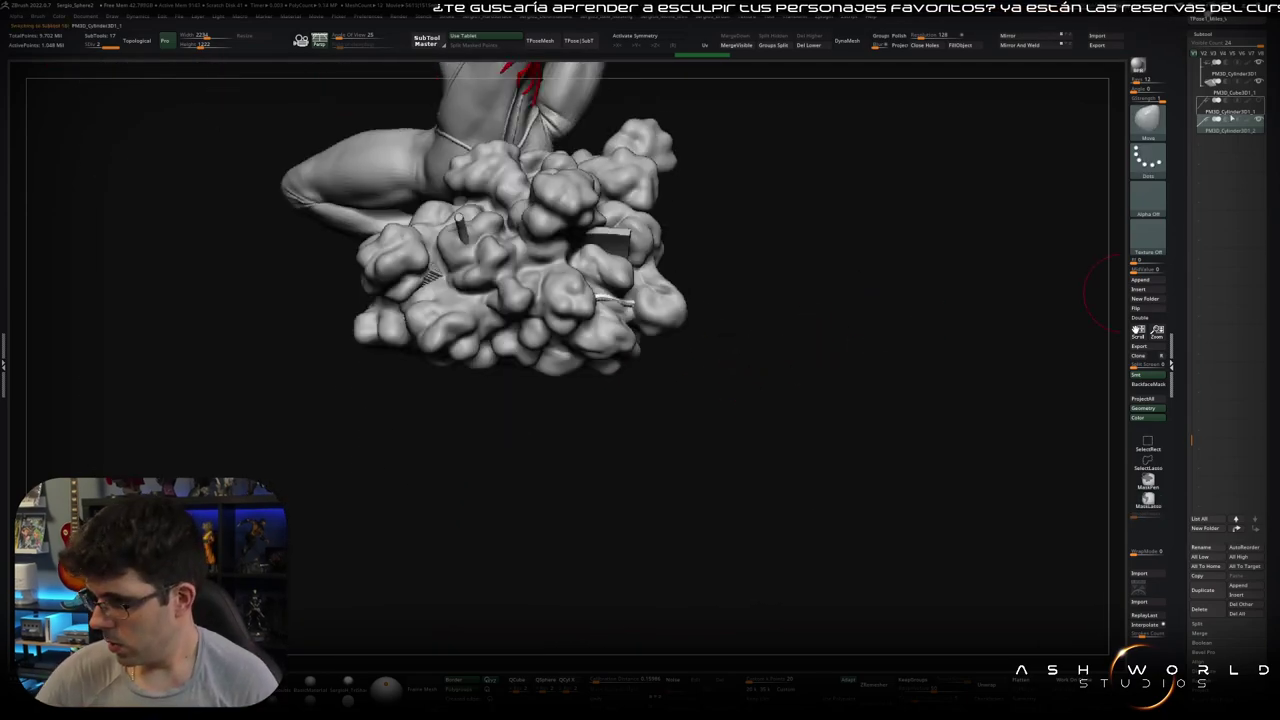
Step: Select another rebar rod, then move and rotate it up-left toward the cloud
left_click(1230, 120)
left_click_drag(746, 337, 743, 289)
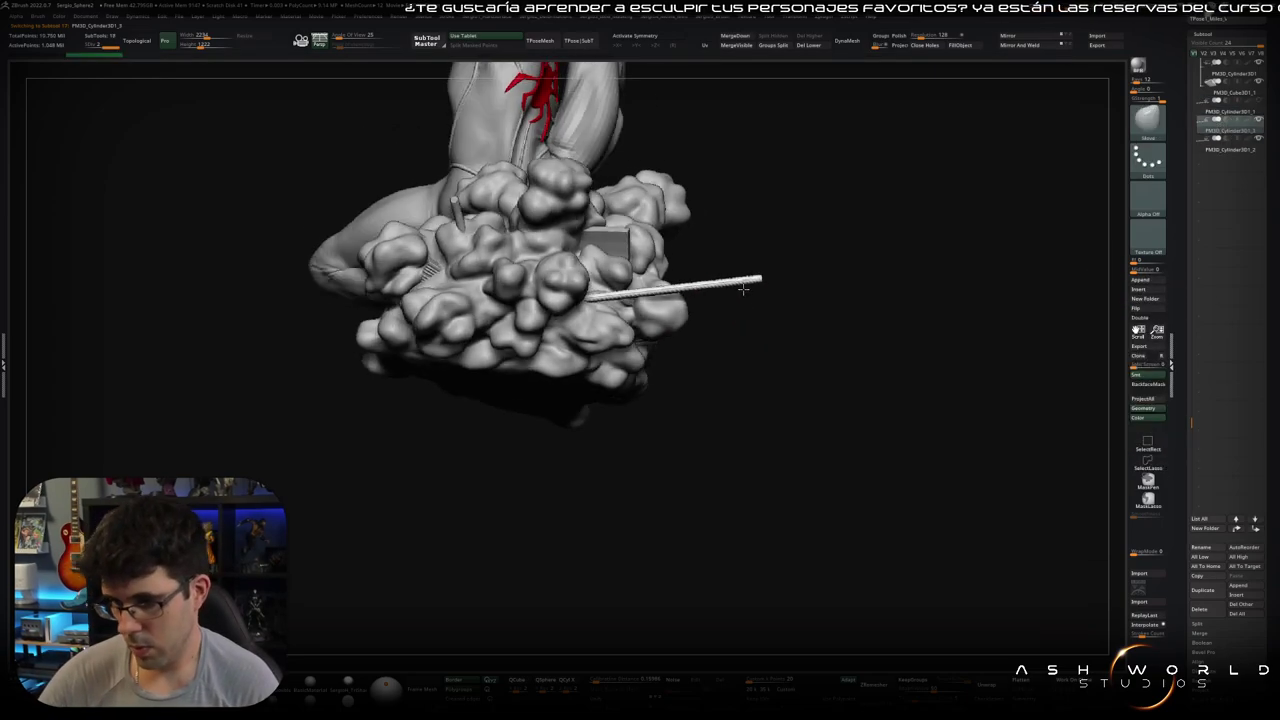
key("w")
mouse_move(643, 294)
left_mouse_down()
mouse_move(514, 214)
mouse_move(452, 207)
mouse_move(400, 120)
left_mouse_up()
left_click_drag(745, 340, 745, 290)
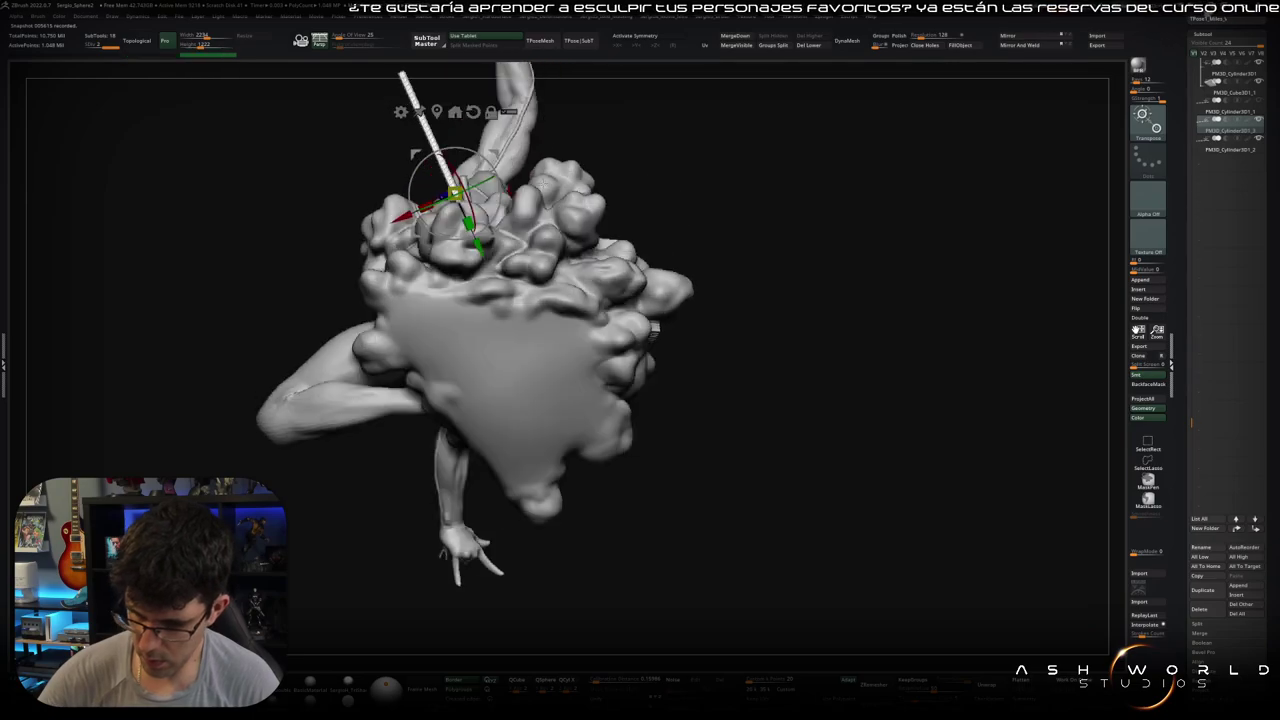
mouse_move(653, 328)
left_mouse_down()
mouse_move(600, 300)
mouse_move(560, 314)
mouse_move(478, 282)
left_mouse_up()
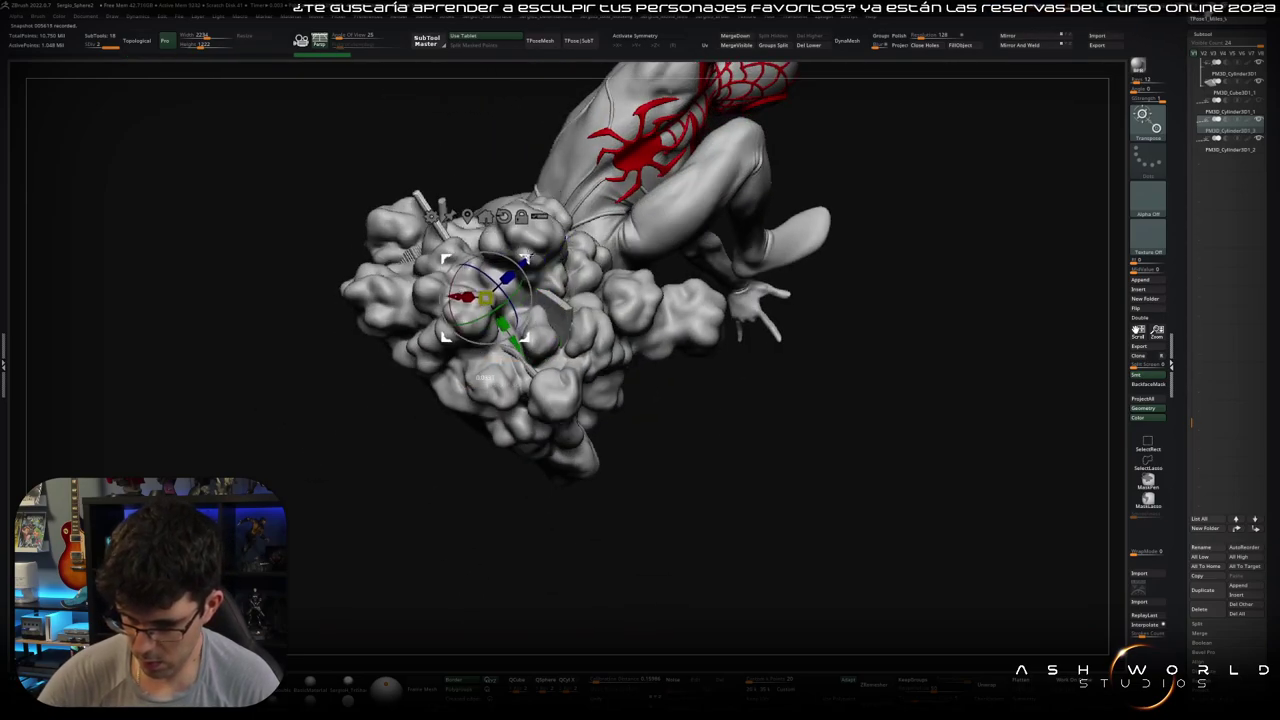
left_click_drag(470, 358, 550, 249)
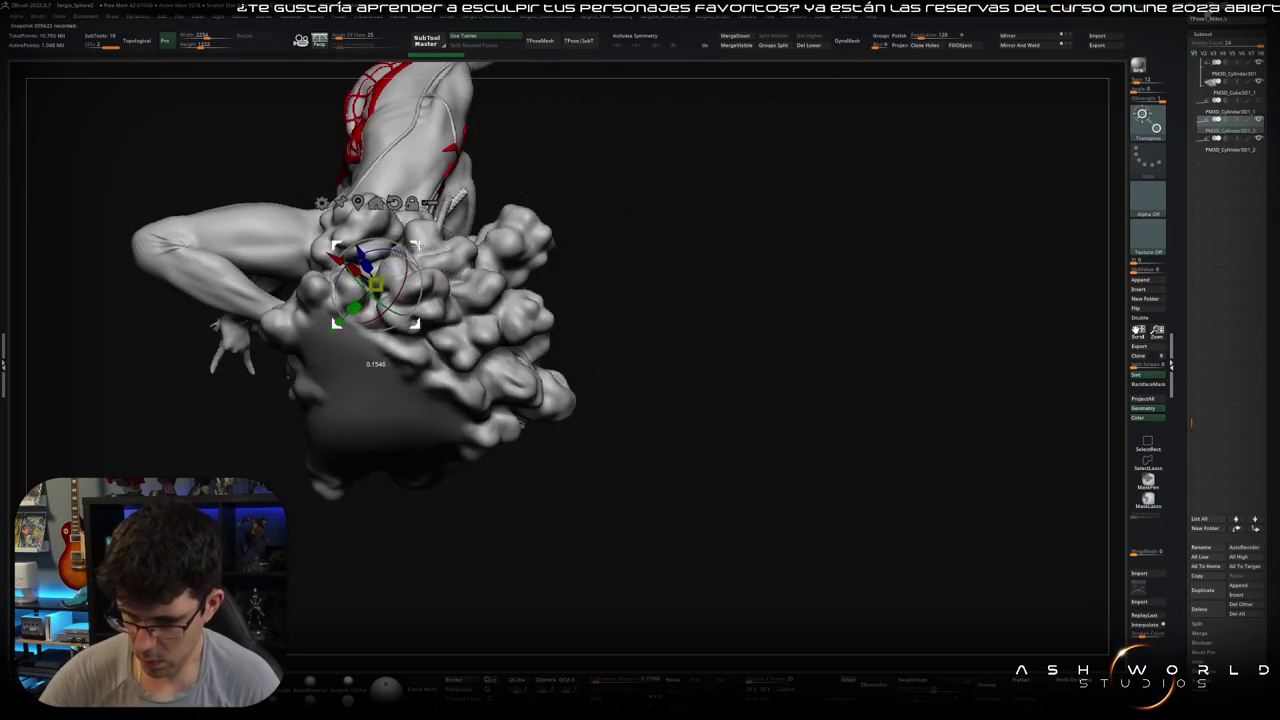
Step: Tilt the rod right and sink it into the cloud base's front lumps
left_click_drag(430, 350, 560, 400)
left_click_drag(850, 450, 950, 480)
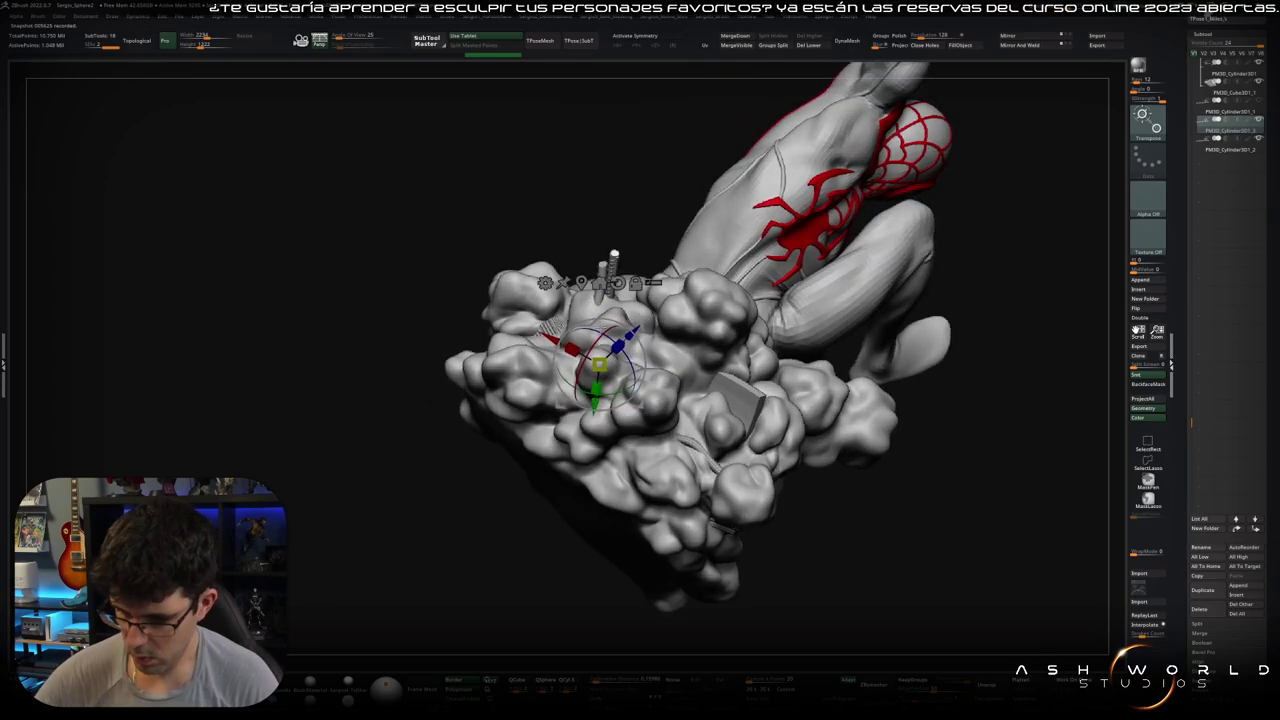
left_click_drag(588, 428, 596, 430)
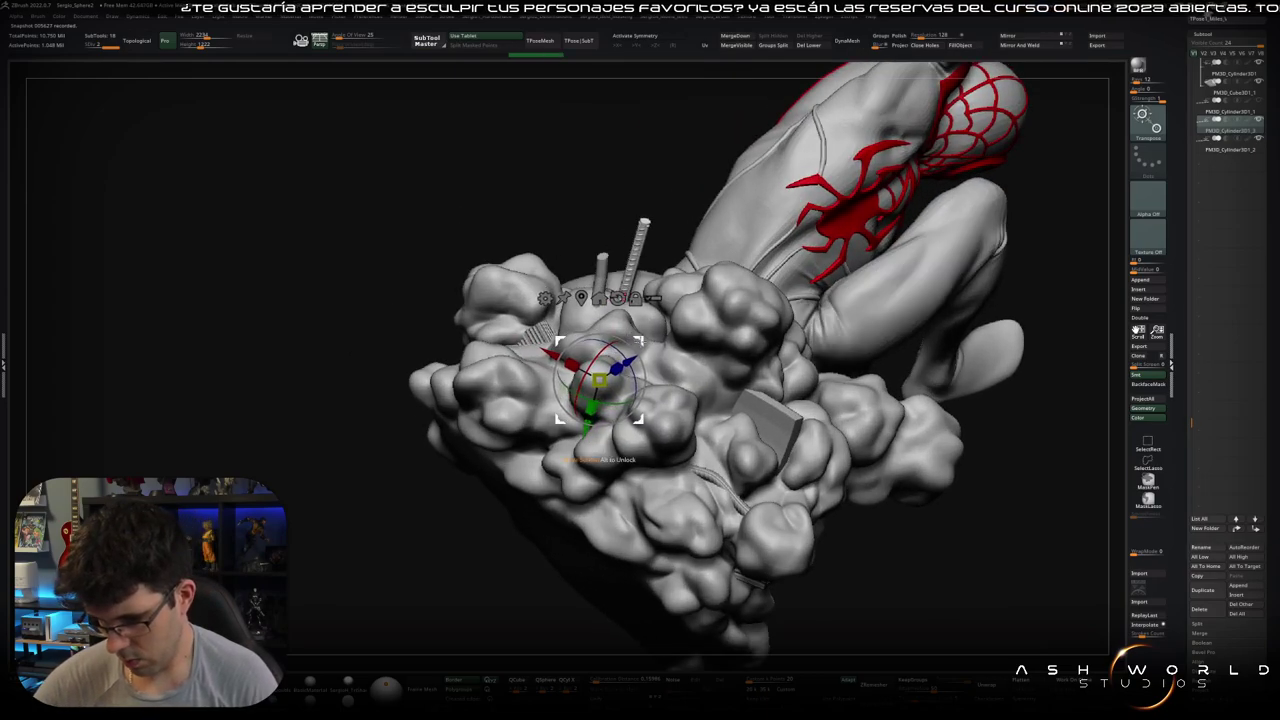
left_click_drag(597, 378, 570, 403)
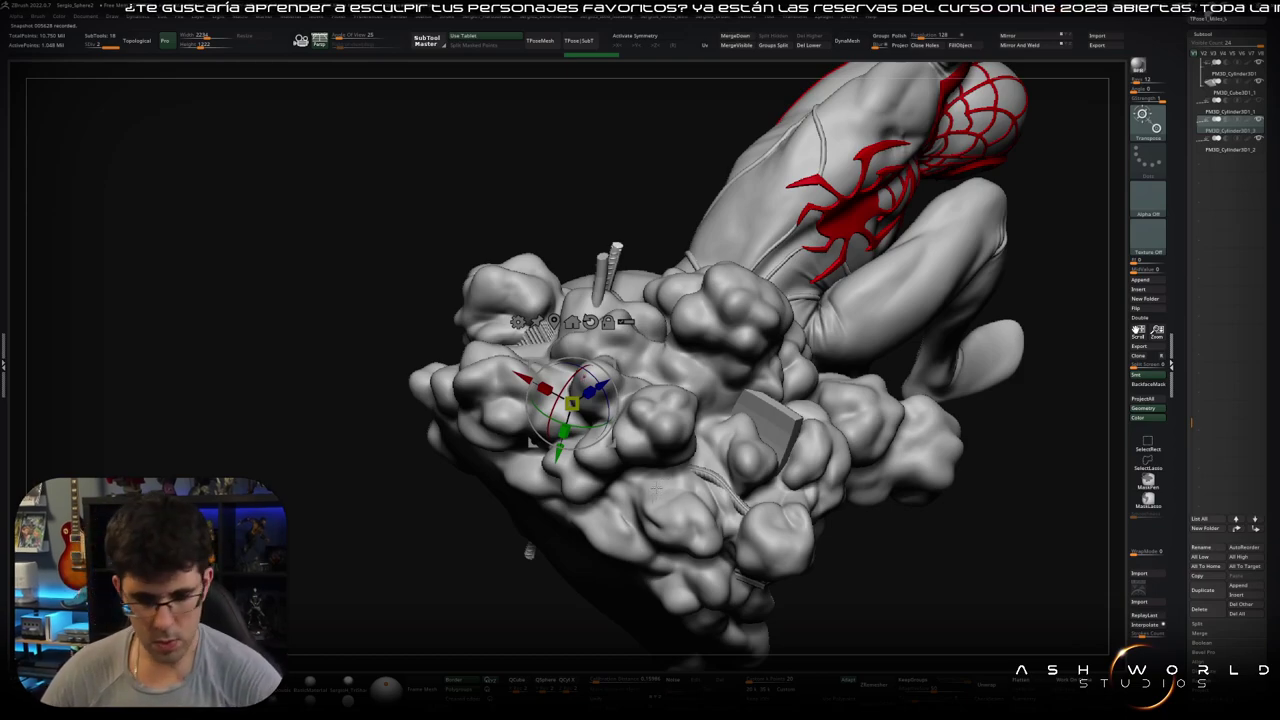
right_click_drag(657, 492, 688, 405)
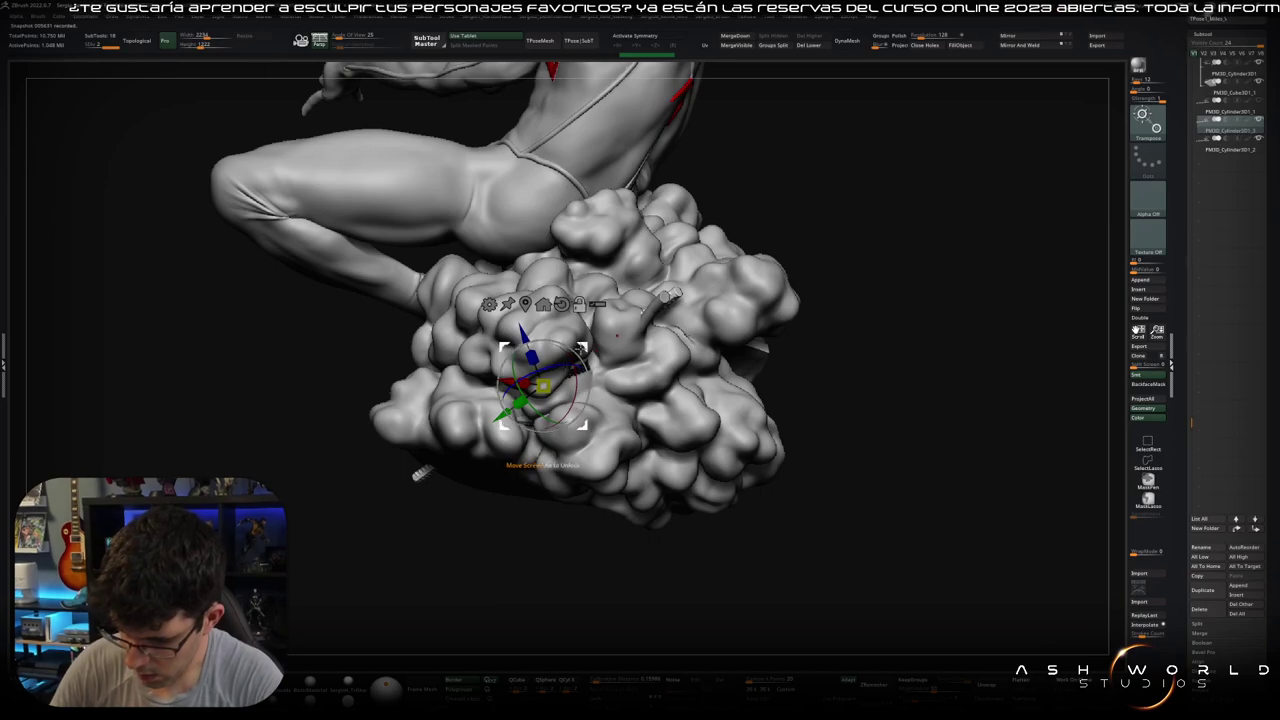
left_click_drag(543, 386, 643, 315)
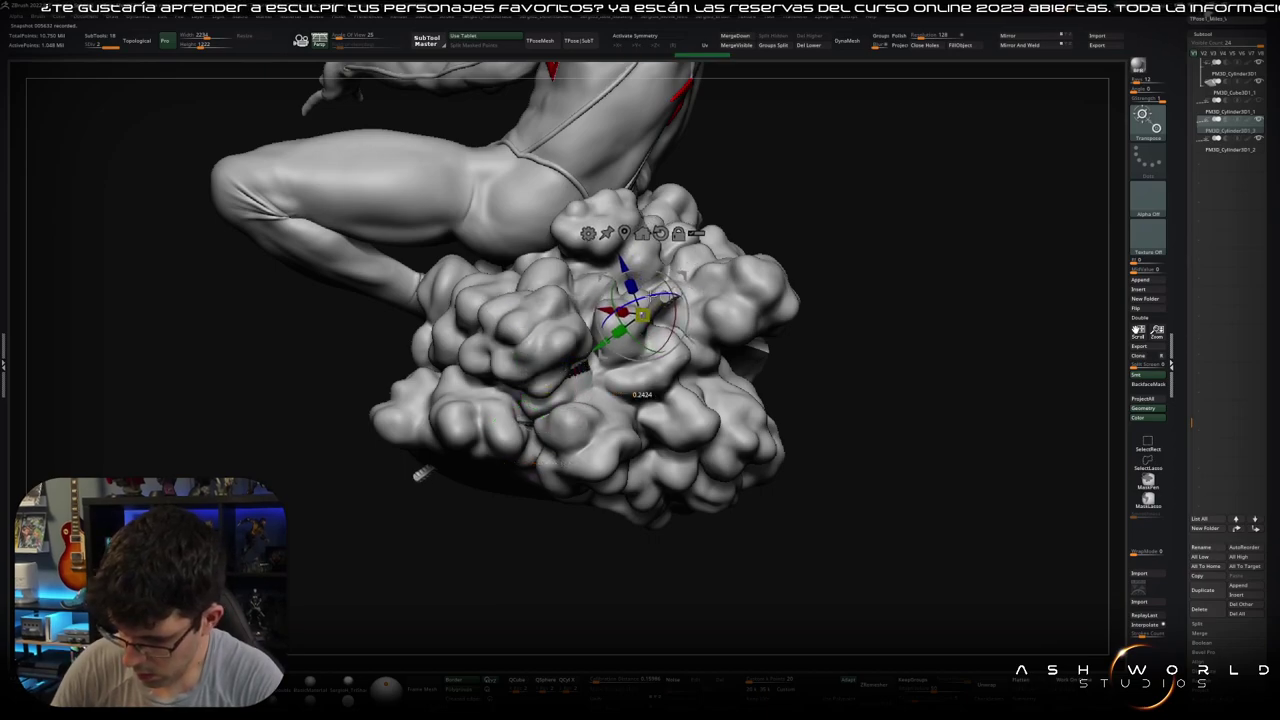
right_click_drag(622, 395, 676, 330)
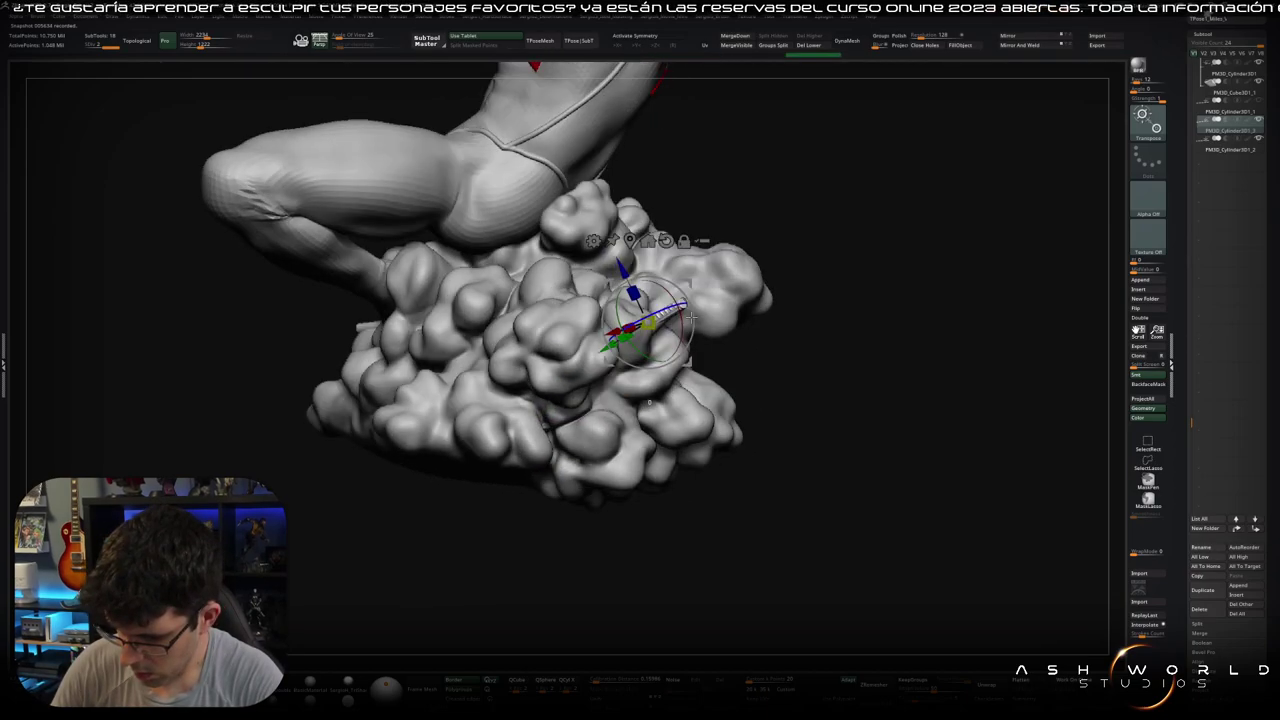
left_click_drag(676, 330, 686, 312)
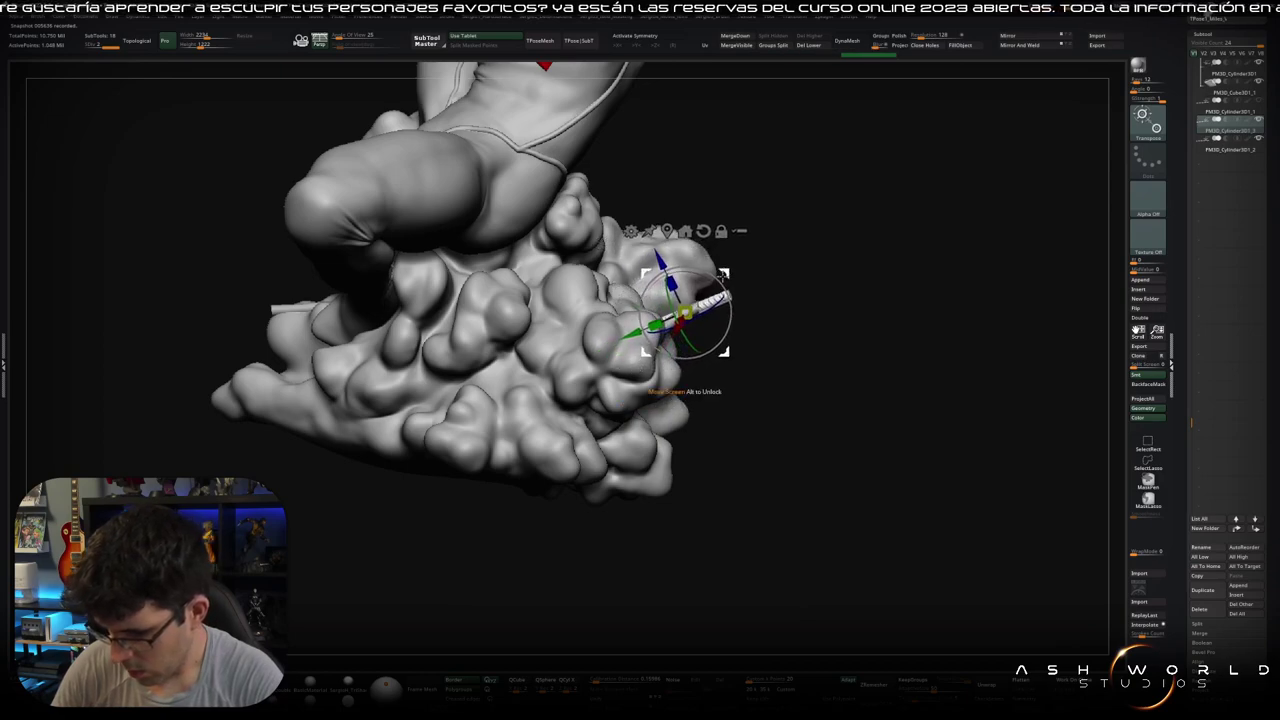
key("q")
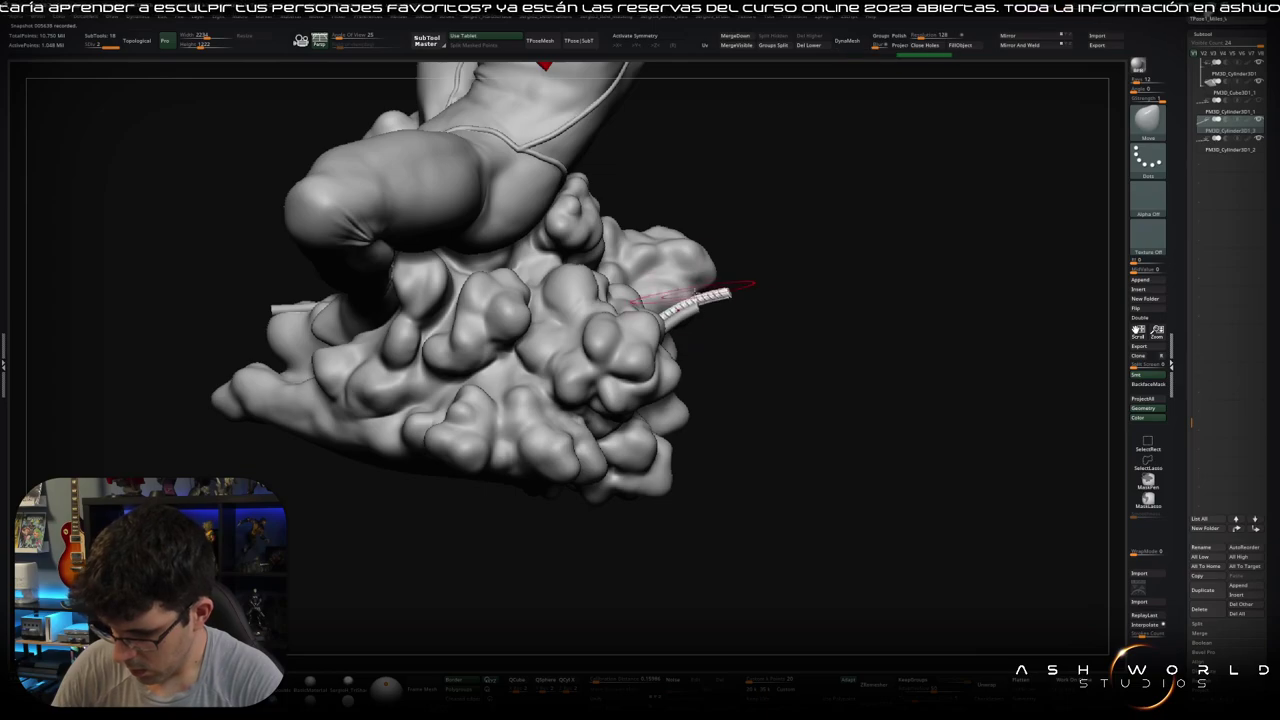
Step: Shift the rod toward the cloud's lower right, push it deeper, and check the rods
mouse_move(720, 290)
right_mouse_down()
mouse_move(710, 300)
mouse_move(820, 296)
right_mouse_up()
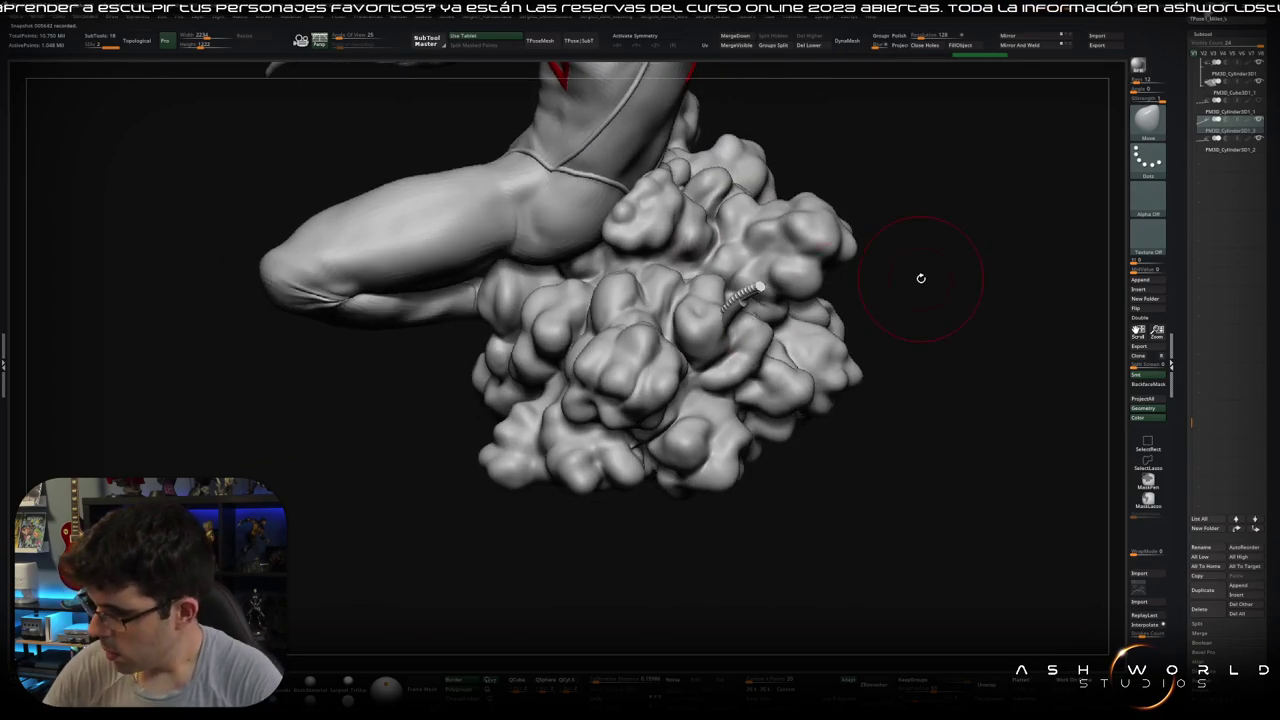
mouse_move(771, 290)
right_mouse_down()
mouse_move(792, 335)
mouse_move(805, 330)
right_mouse_up()
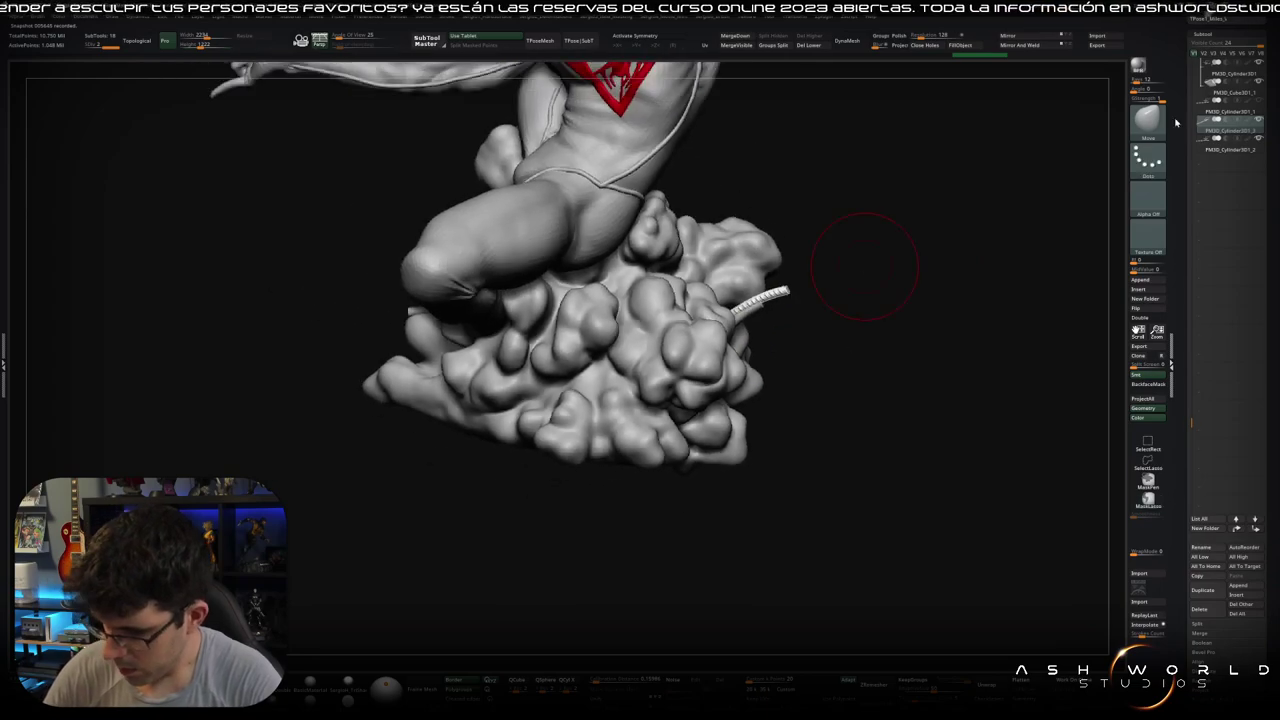
mouse_move(805, 385)
right_mouse_down()
mouse_move(817, 350)
mouse_move(793, 367)
mouse_move(781, 492)
mouse_move(830, 470)
right_mouse_up()
key("w")
mouse_move(654, 362)
left_mouse_down()
mouse_move(784, 450)
mouse_move(727, 440)
left_mouse_up()
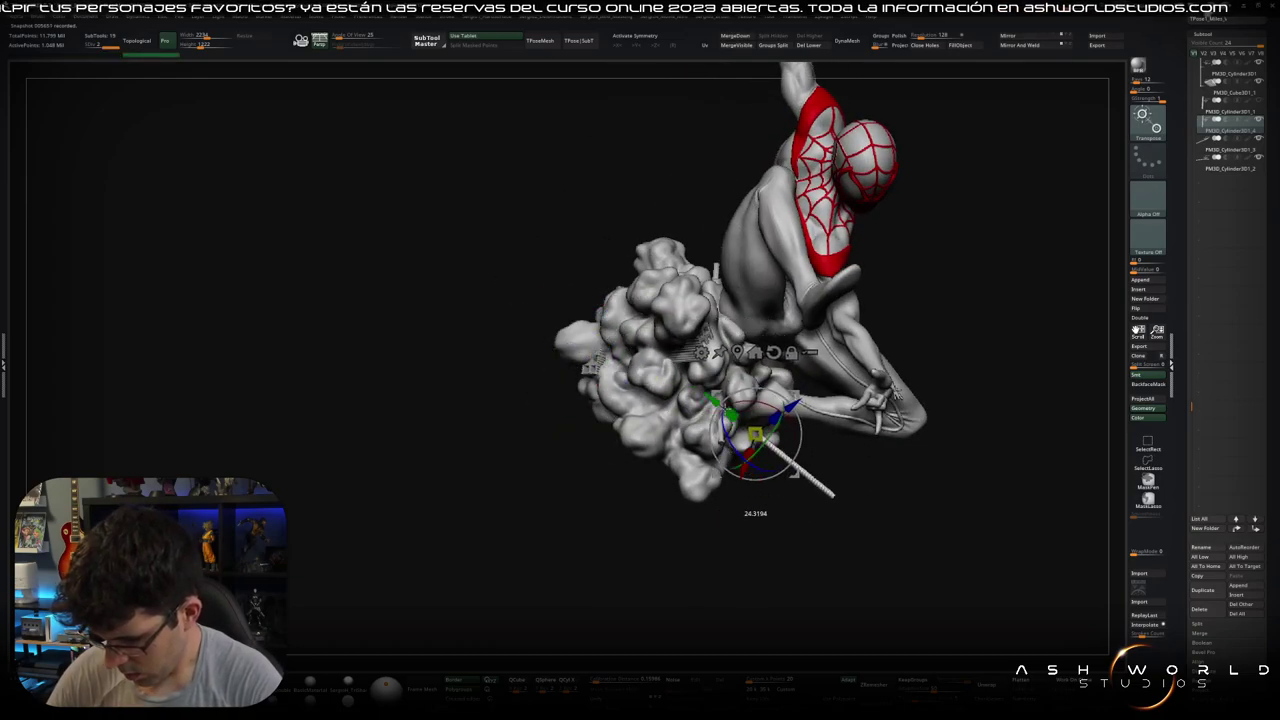
left_click_drag(788, 520, 744, 505)
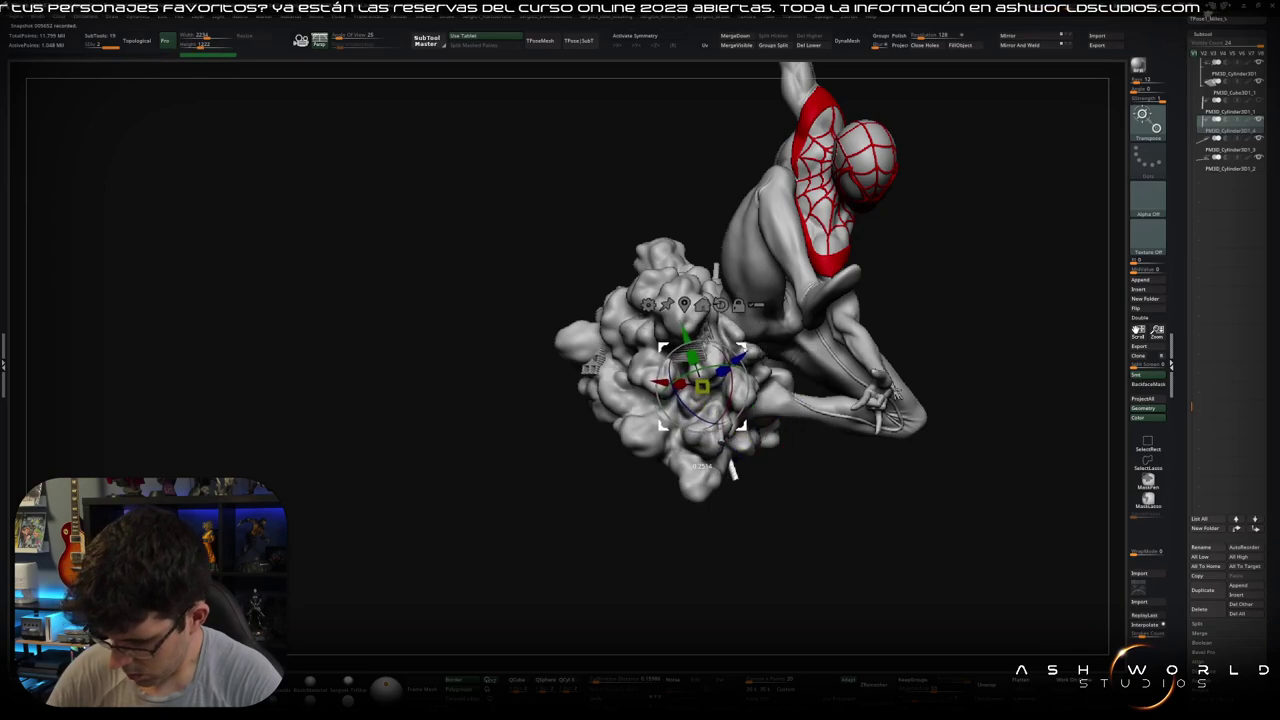
left_click_drag(770, 460, 840, 75)
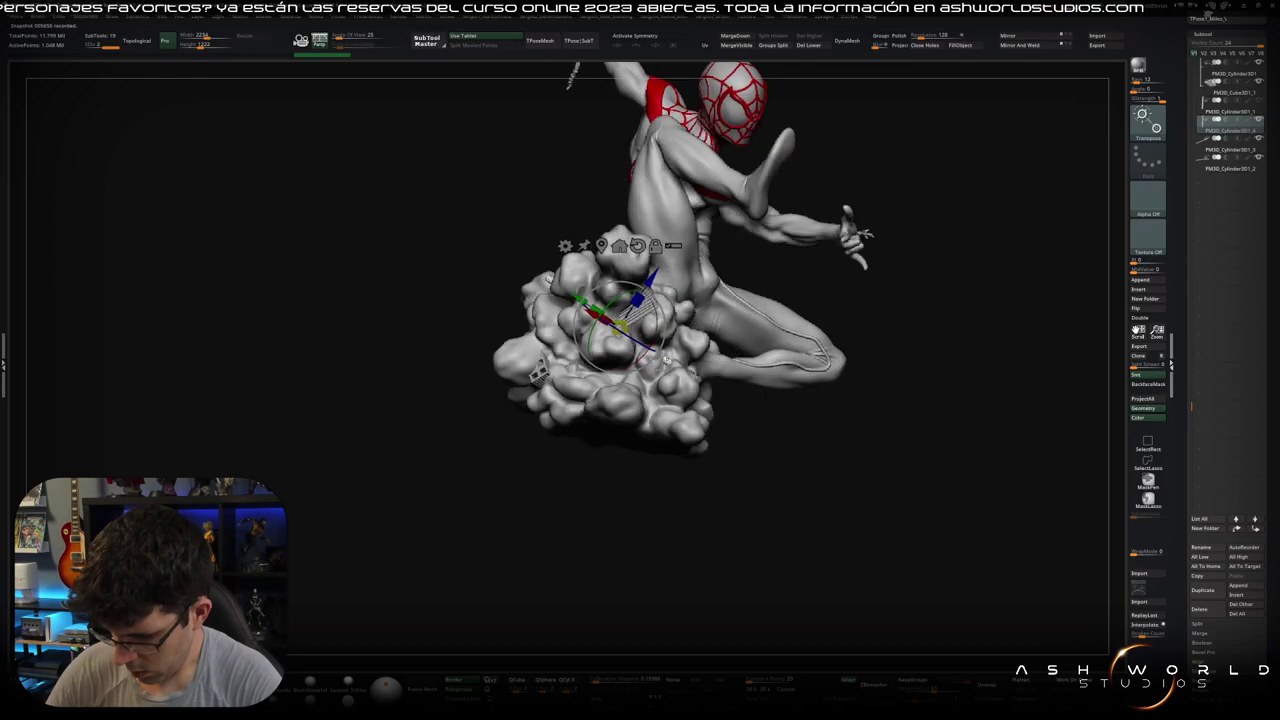
mouse_move(837, 57)
left_mouse_down()
mouse_move(707, 392)
mouse_move(785, 450)
left_mouse_up()
key("q")
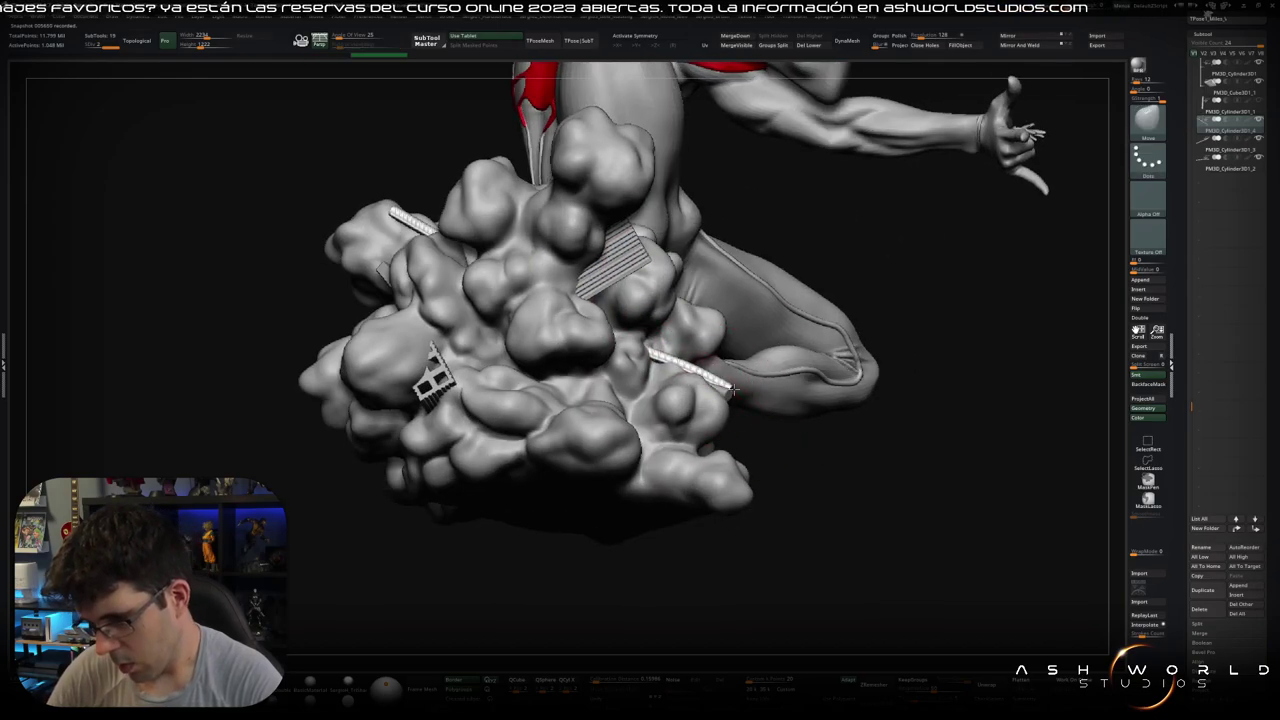
mouse_move(785, 450)
left_mouse_down()
mouse_move(672, 410)
mouse_move(766, 371)
mouse_move(648, 373)
mouse_move(730, 391)
left_mouse_up()
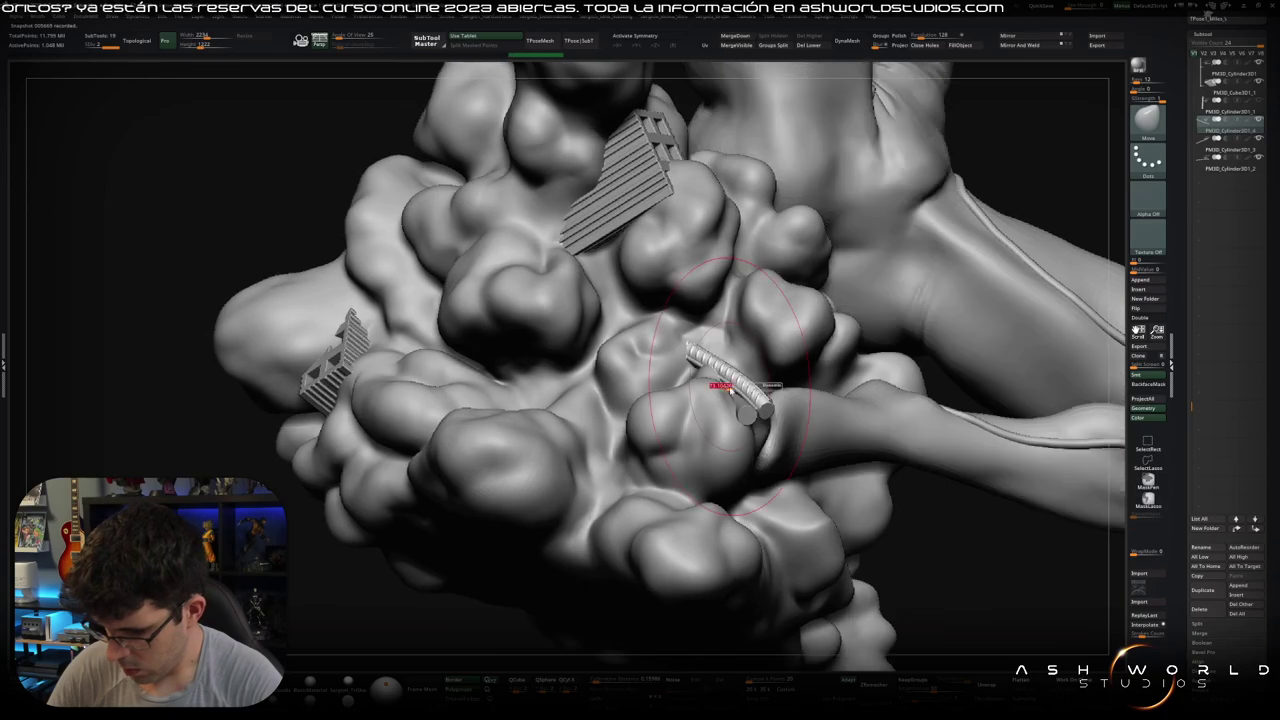
left_click_drag(726, 338, 722, 380)
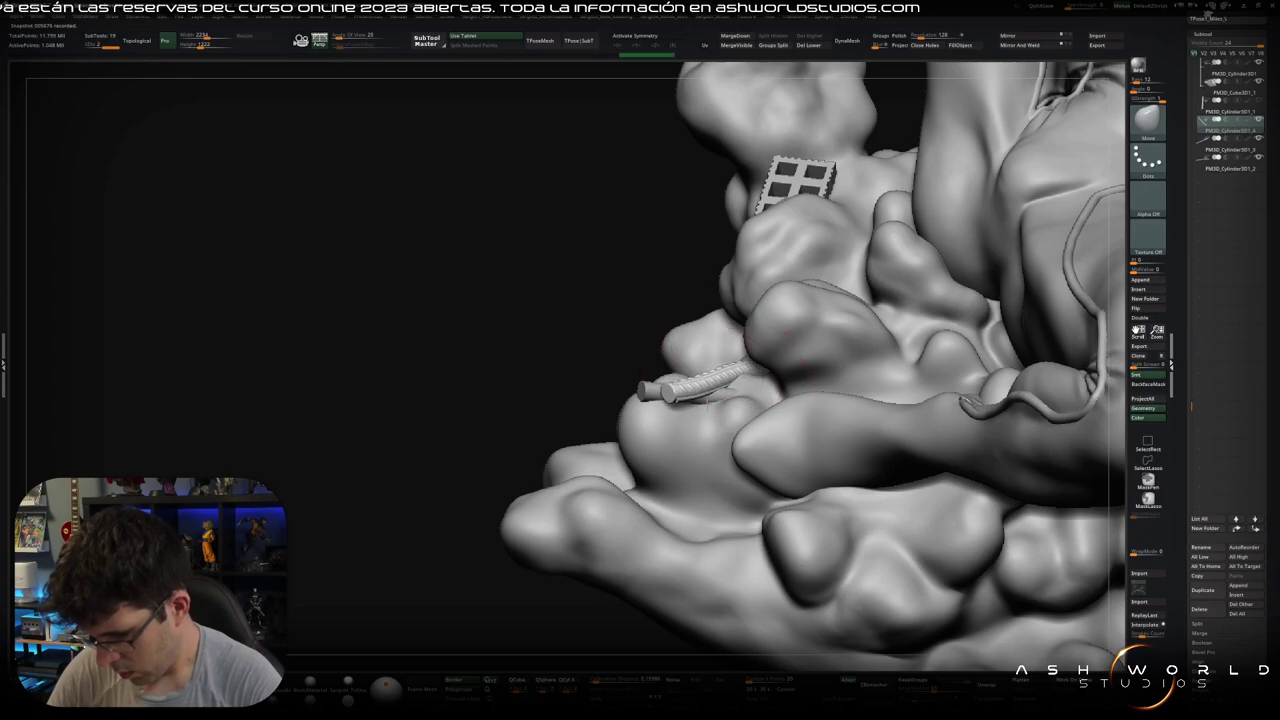
mouse_move(703, 398)
left_mouse_down()
mouse_move(831, 349)
mouse_move(797, 380)
mouse_move(809, 391)
mouse_move(800, 412)
mouse_move(897, 337)
left_mouse_up()
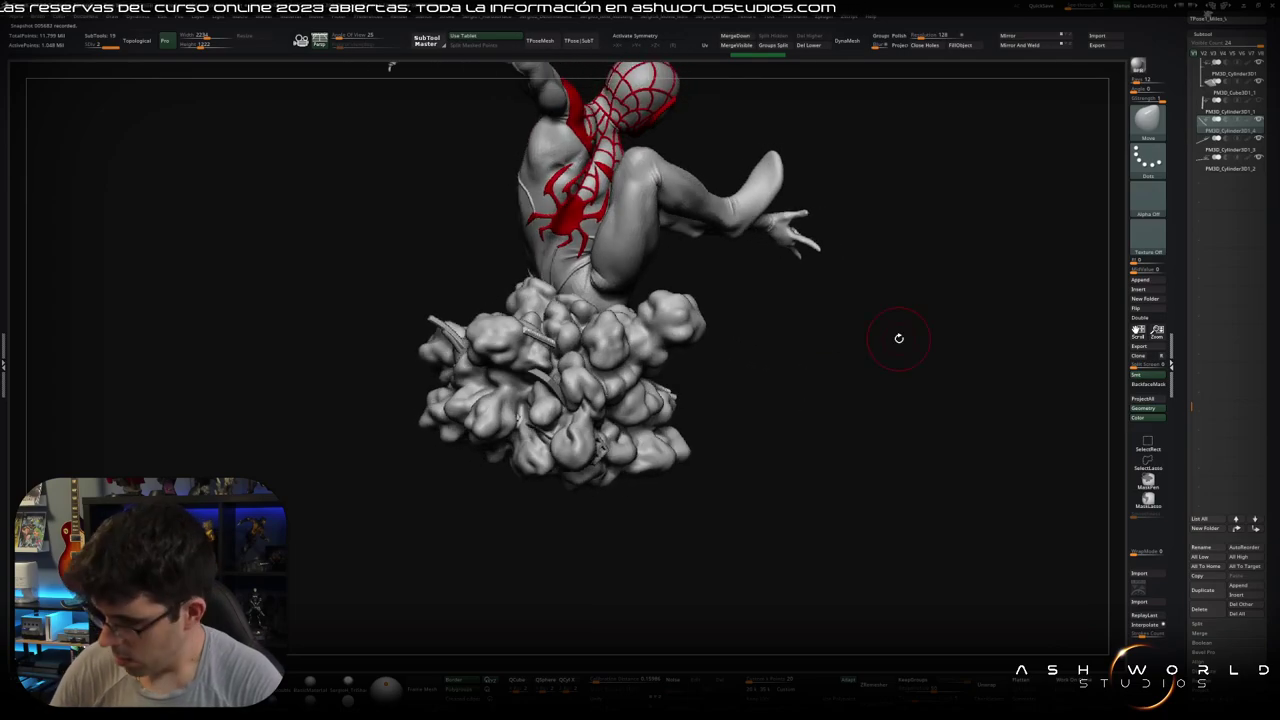
Step: Select the PM3D_Cylinder3D1_1 rod, solo it and turn it upright
left_click(1218, 114)
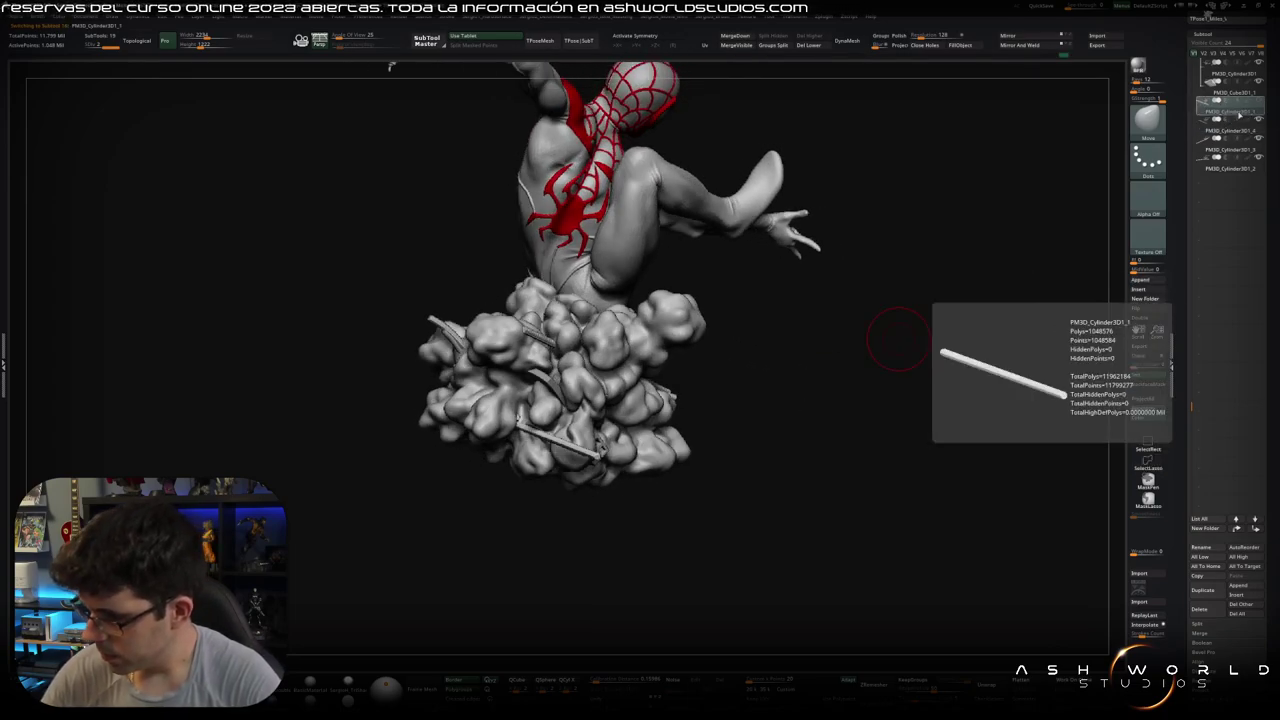
key("shift+alt+s")
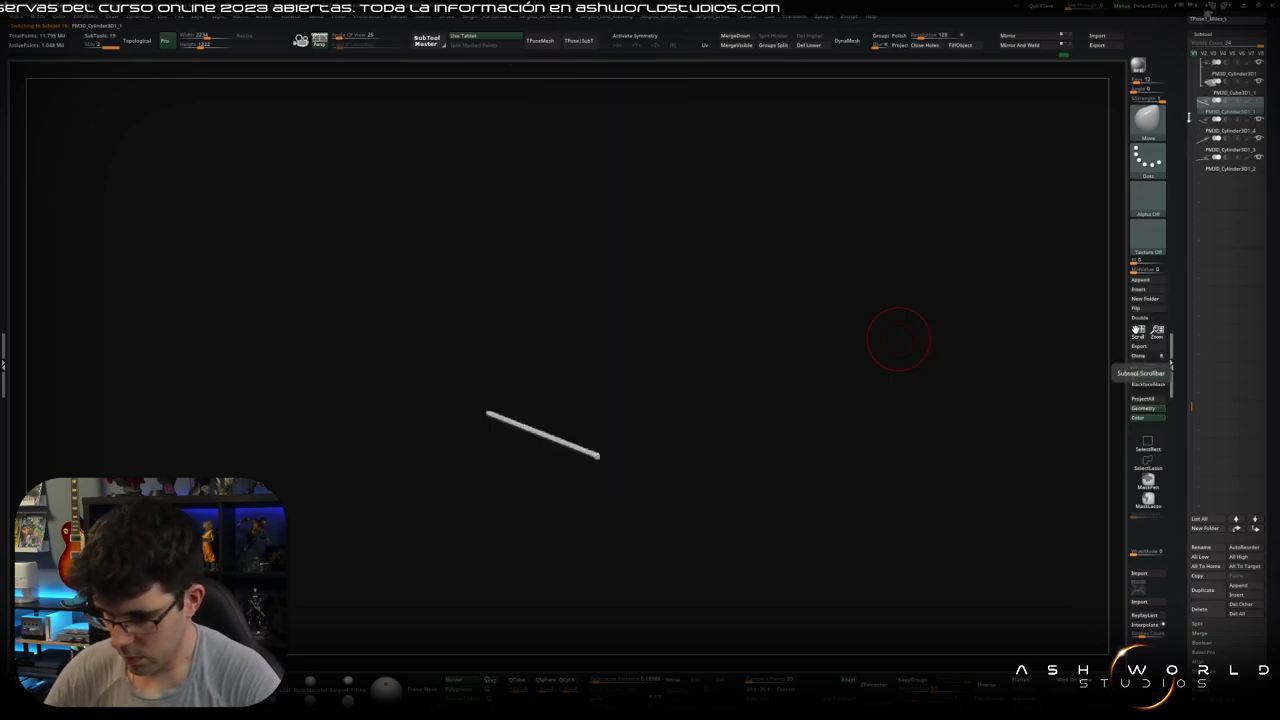
mouse_move(903, 340)
left_mouse_down()
mouse_move(857, 412)
mouse_move(840, 413)
left_mouse_up()
key("shift+alt+s")
left_click(839, 416, "ctrl+shift")
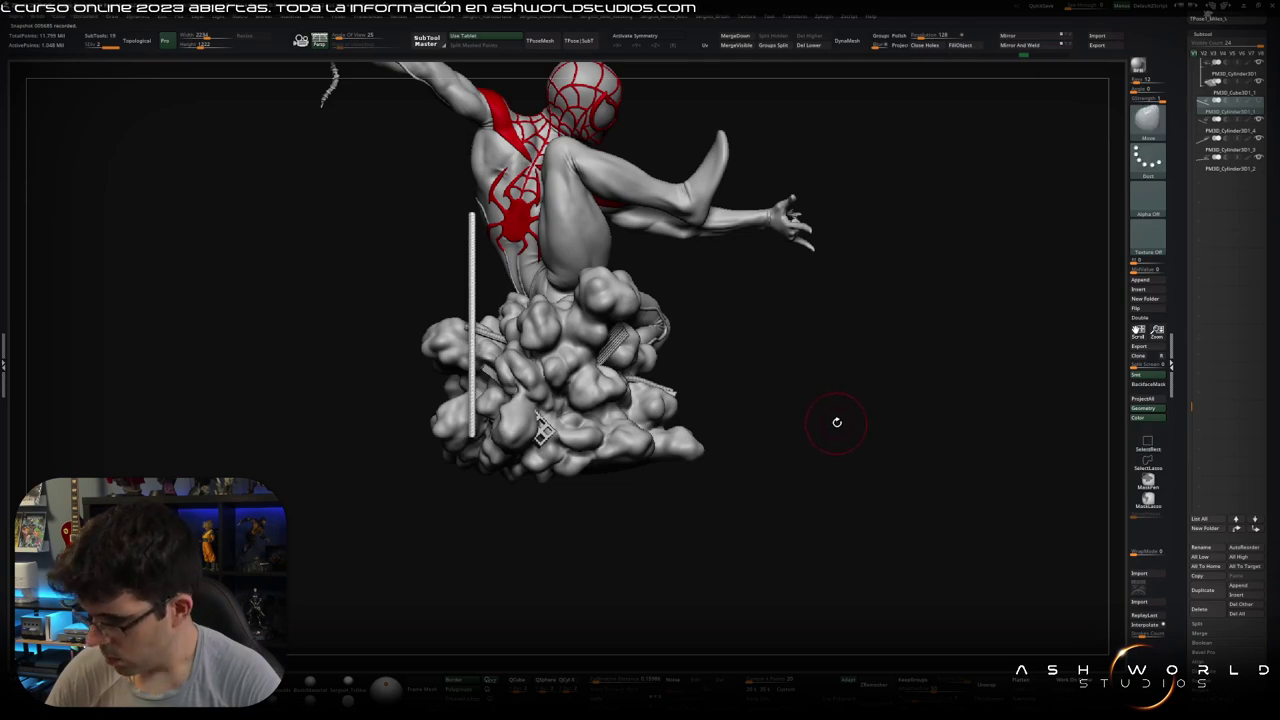
Step: Slide the rod horizontally into the cloud base's lower front
key("w")
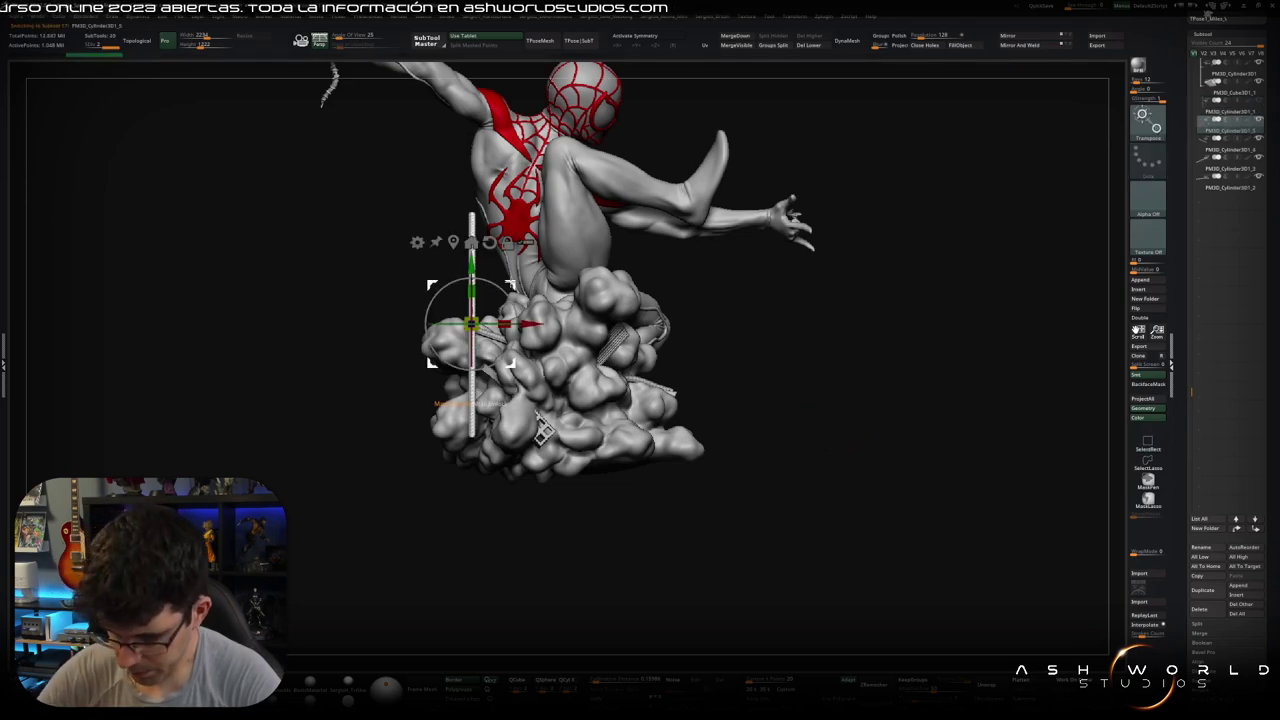
left_click_drag(470, 323, 606, 340)
left_click_drag(771, 343, 830, 340)
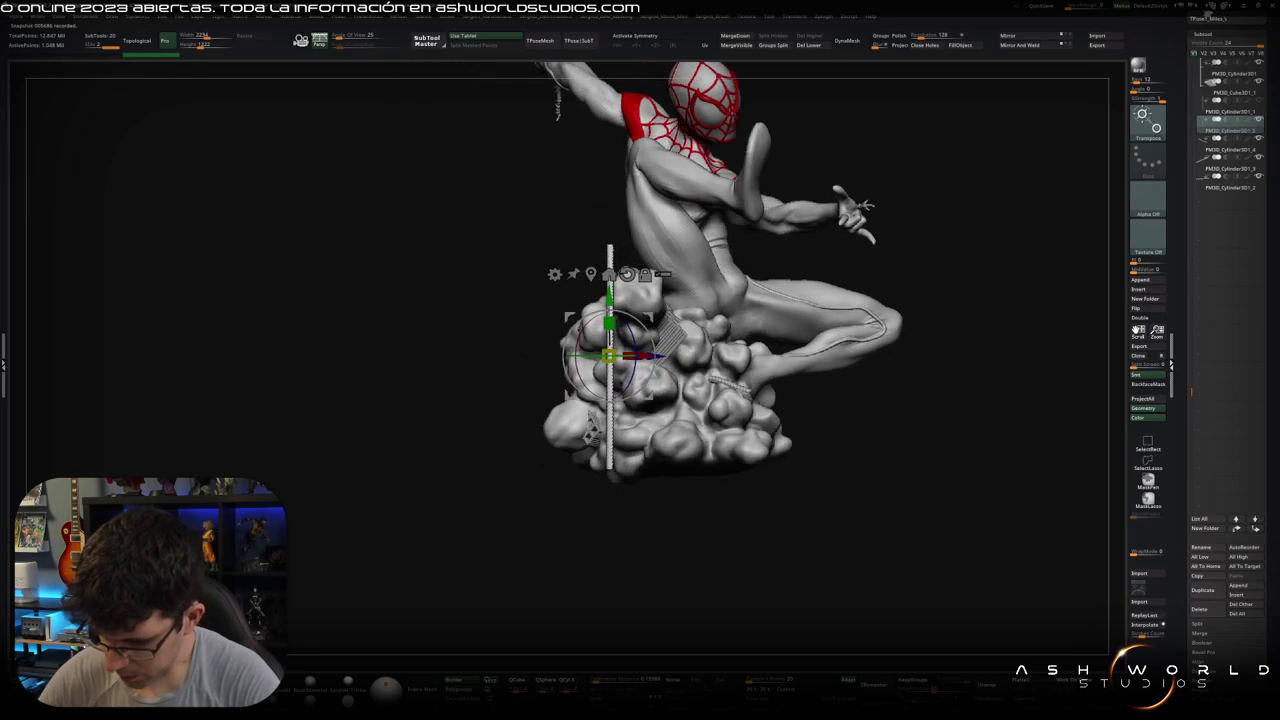
mouse_move(608, 355)
left_mouse_down()
mouse_move(688, 408)
mouse_move(725, 410)
left_mouse_up()
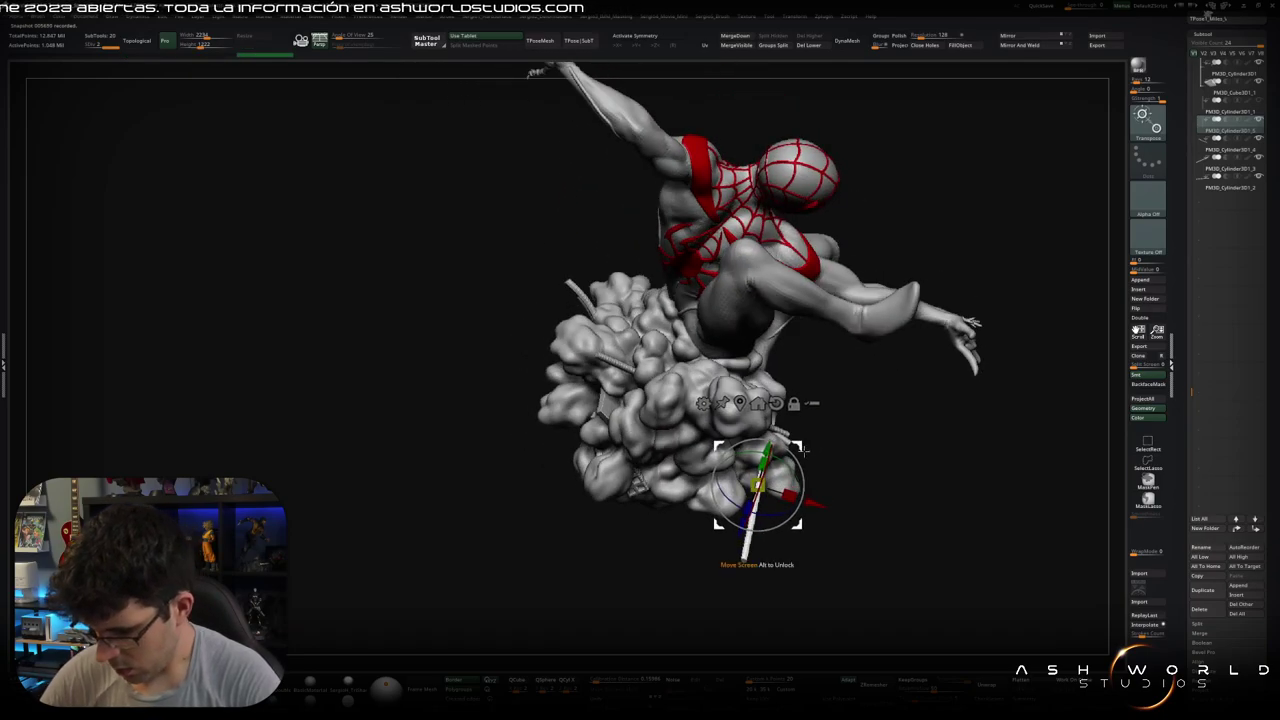
left_click_drag(792, 441, 720, 430)
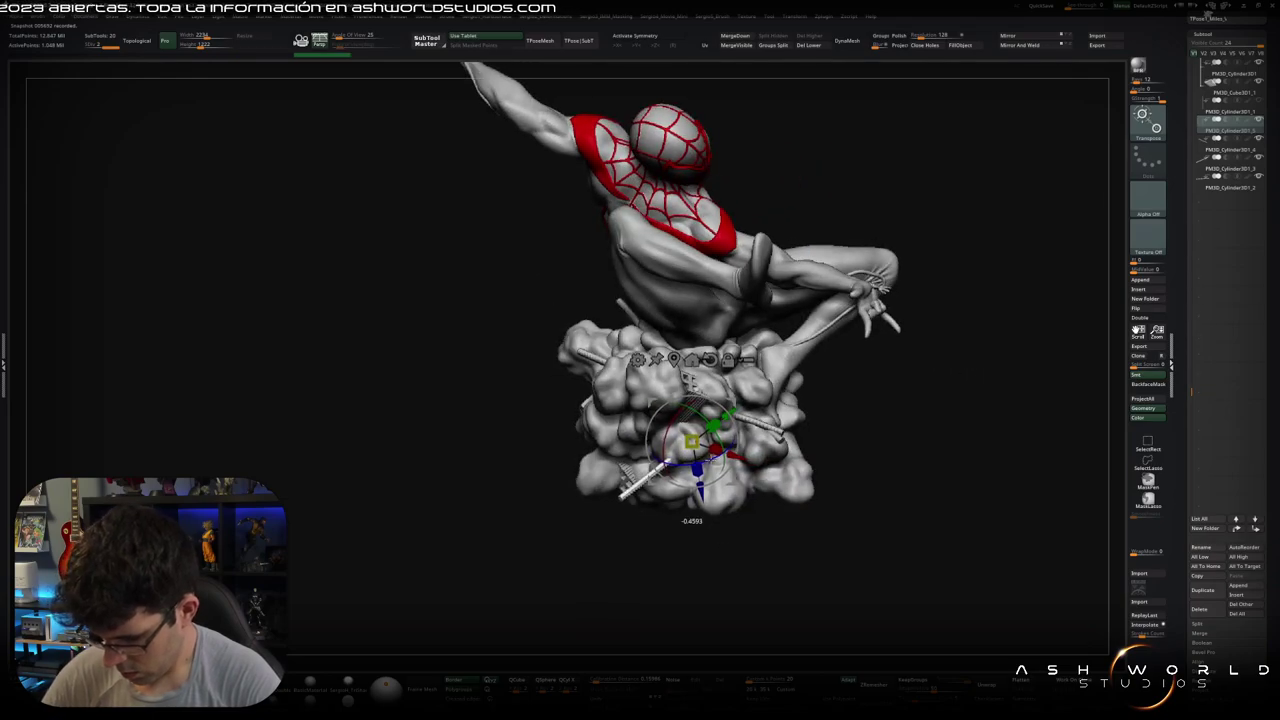
left_click_drag(611, 474, 650, 440)
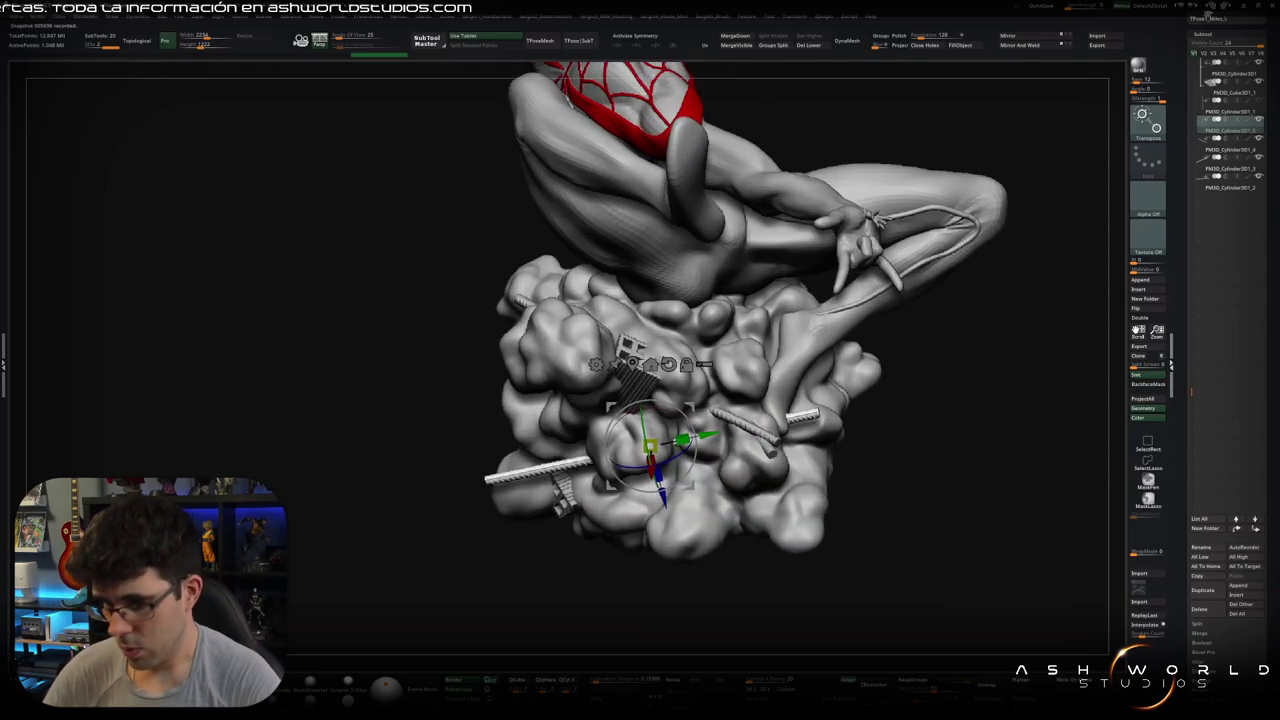
left_click_drag(805, 415, 805, 412)
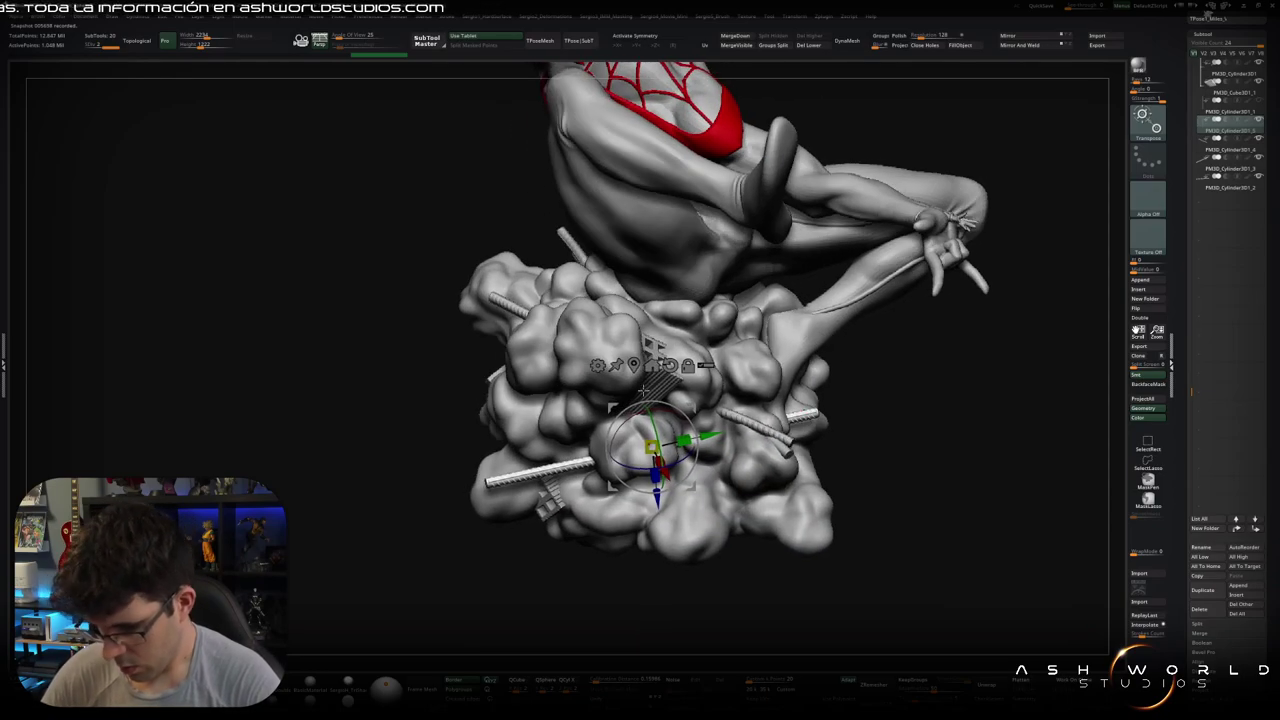
Step: Switch the gizmo to a cone deformer
left_click(598, 365)
left_click(607, 371)
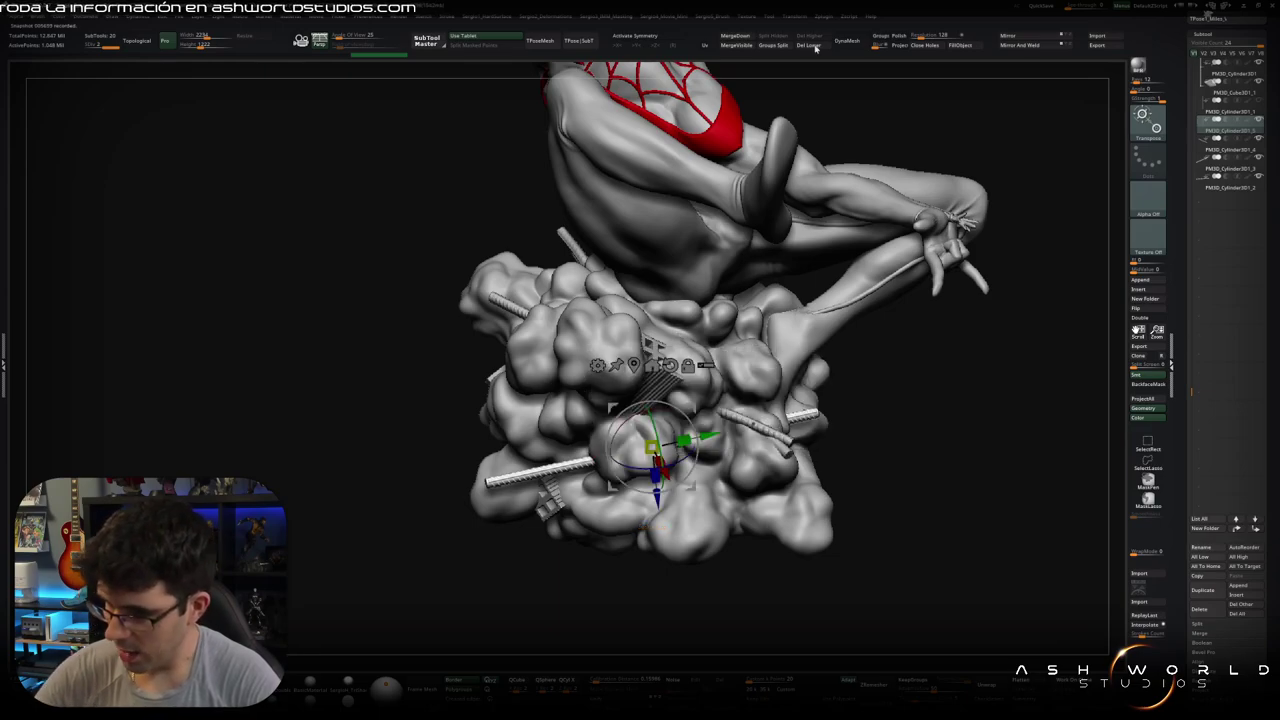
left_click_drag(400, 300, 560, 380)
Step: Attach a Bend Curve deformer and curve the rod down into the cloud base, checking from several angles
left_click(600, 366)
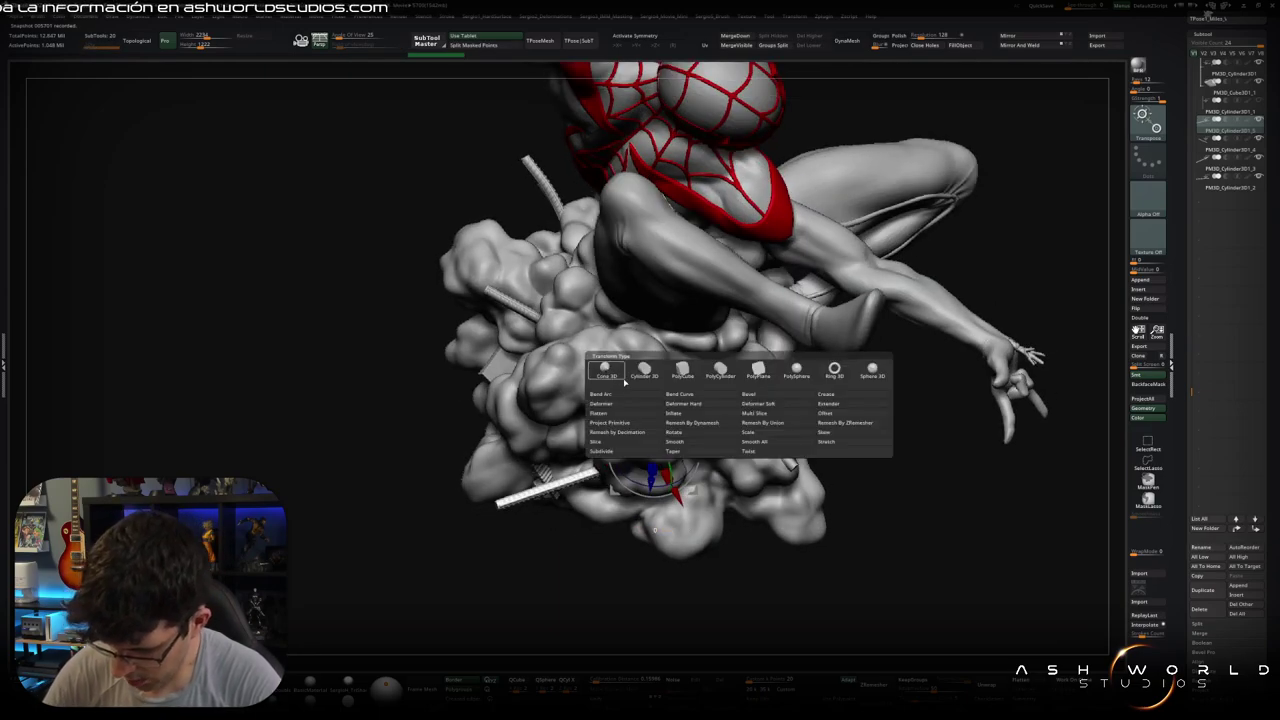
left_click(701, 397)
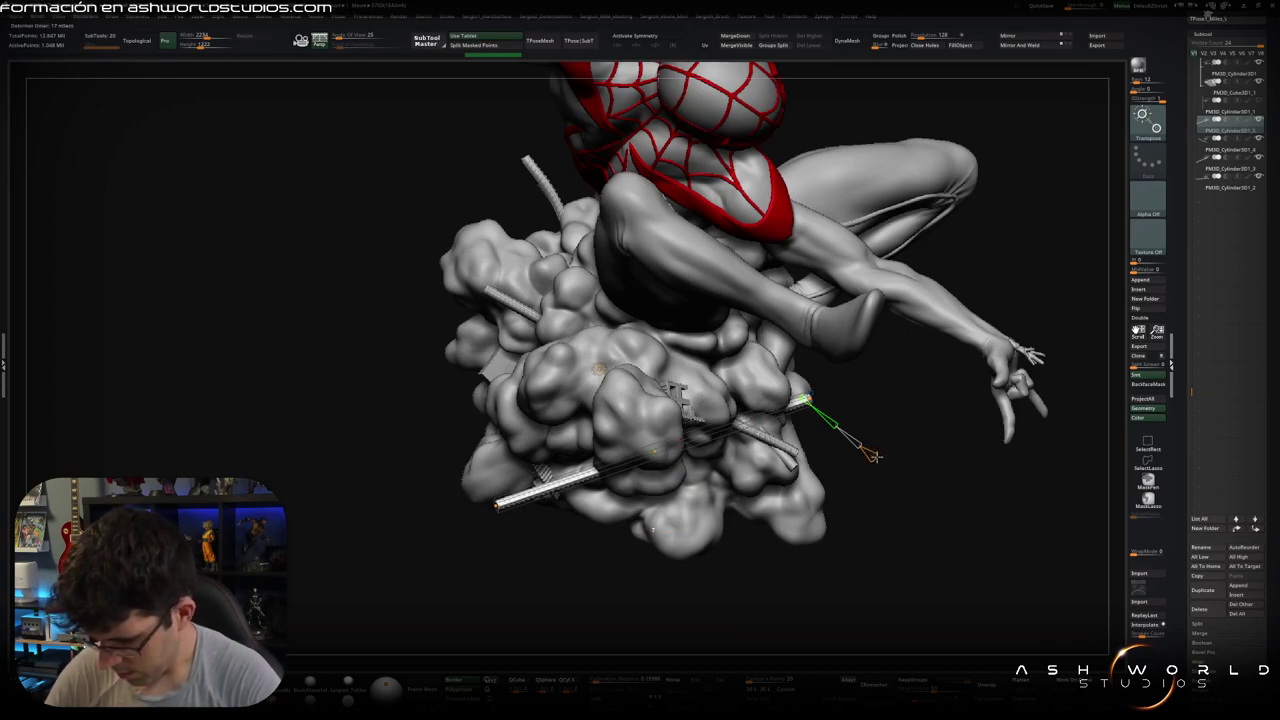
mouse_move(810, 398)
left_mouse_down()
mouse_move(565, 468)
mouse_move(626, 478)
left_mouse_up()
right_click_drag(653, 465, 590, 465)
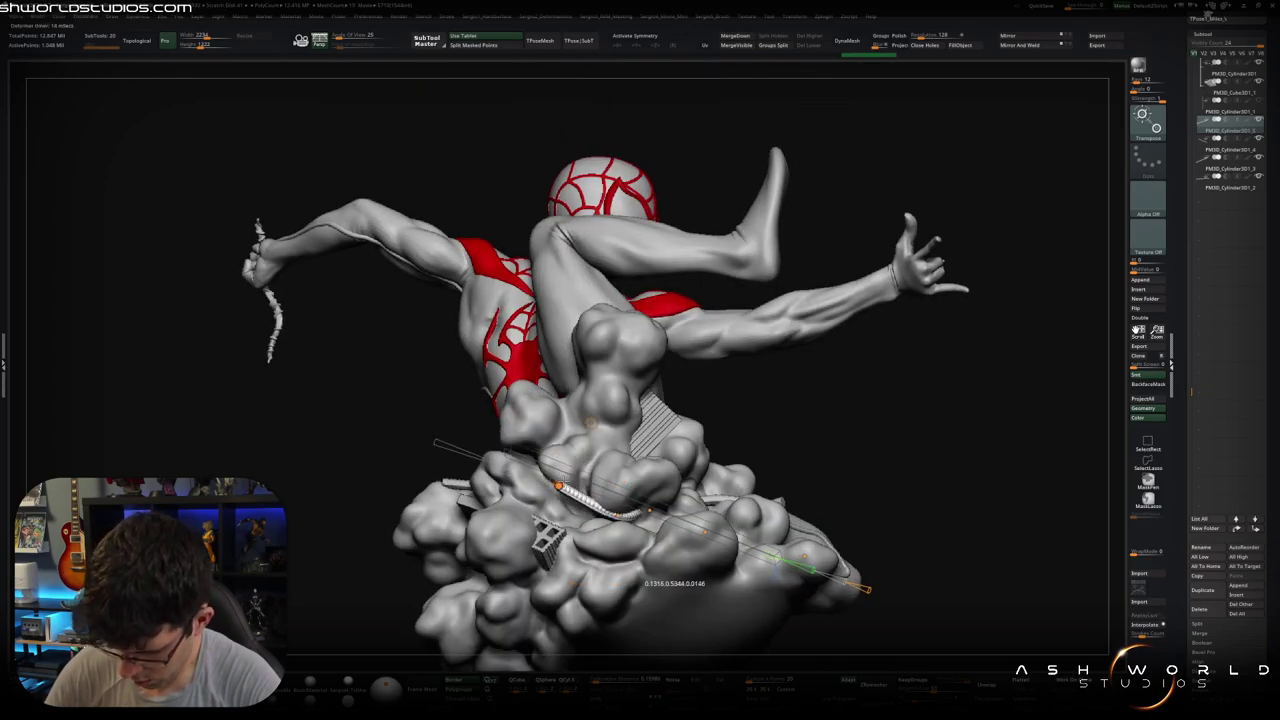
mouse_move(590, 465)
right_mouse_down()
mouse_move(210, 470)
mouse_move(360, 470)
mouse_move(520, 385)
right_mouse_up()
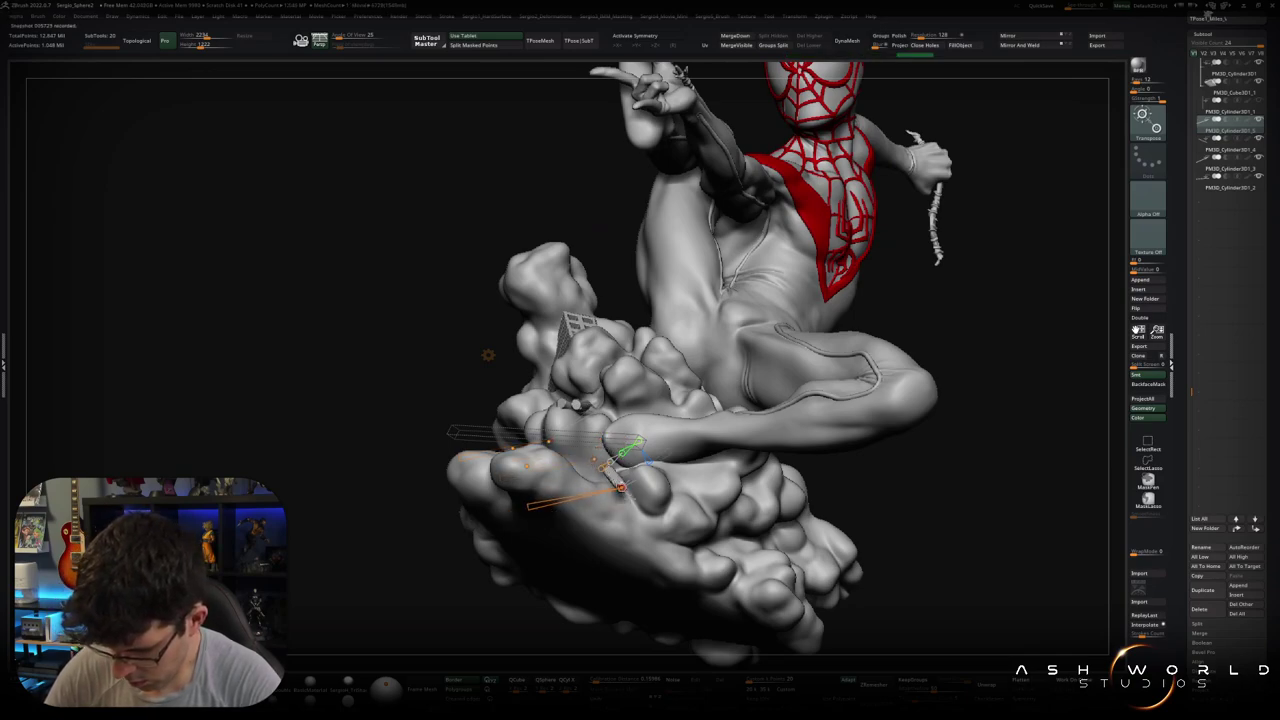
mouse_move(520, 385)
right_mouse_down()
mouse_move(626, 486)
mouse_move(580, 470)
mouse_move(612, 480)
mouse_move(800, 260)
mouse_move(1081, 68)
mouse_move(643, 428)
mouse_move(560, 470)
mouse_move(710, 430)
mouse_move(863, 434)
mouse_move(823, 431)
mouse_move(823, 470)
mouse_move(785, 445)
right_mouse_up()
right_click_drag(574, 385, 540, 391)
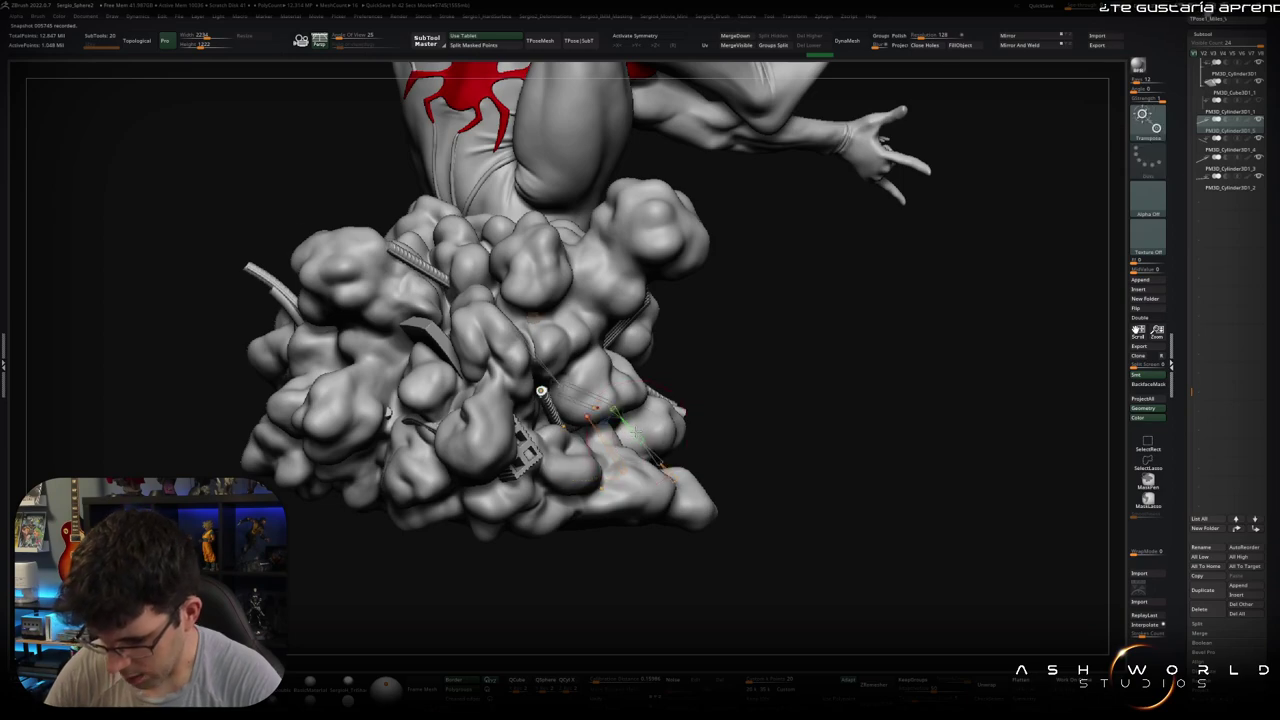
left_click(538, 318)
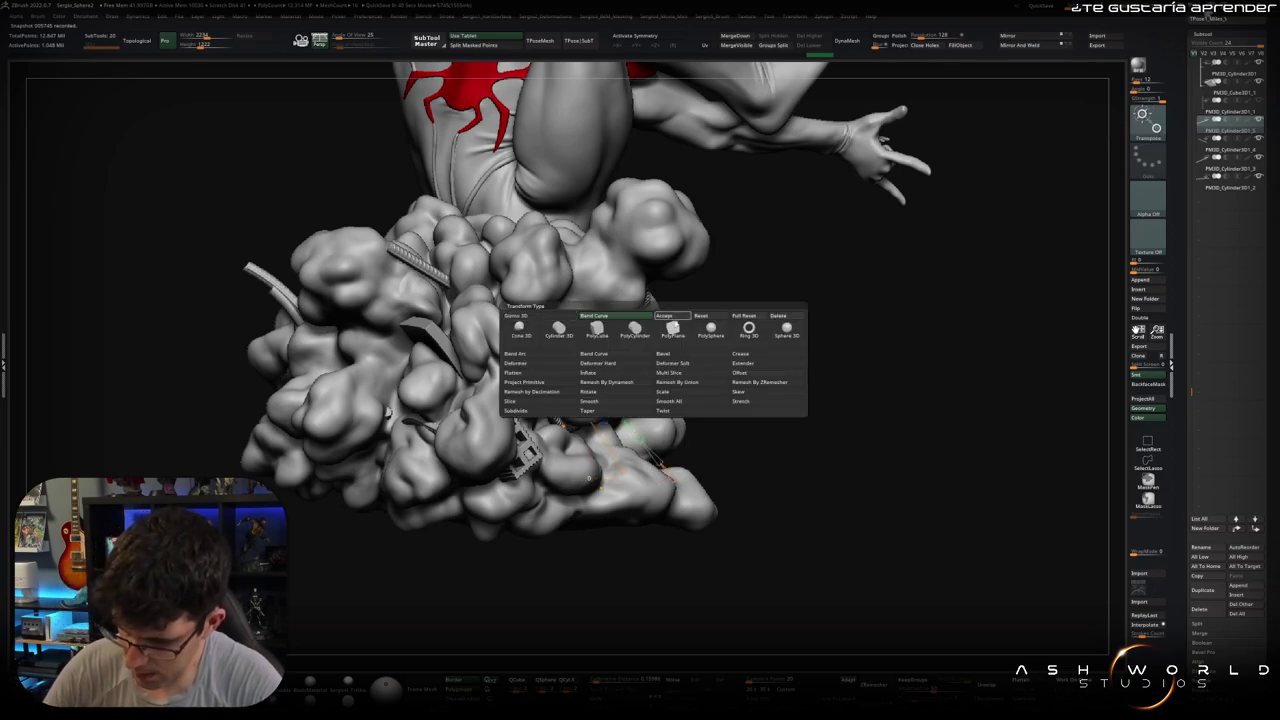
Step: Make the cloud base the active subtool and inspect the bent rebar's entry point up close
key("q")
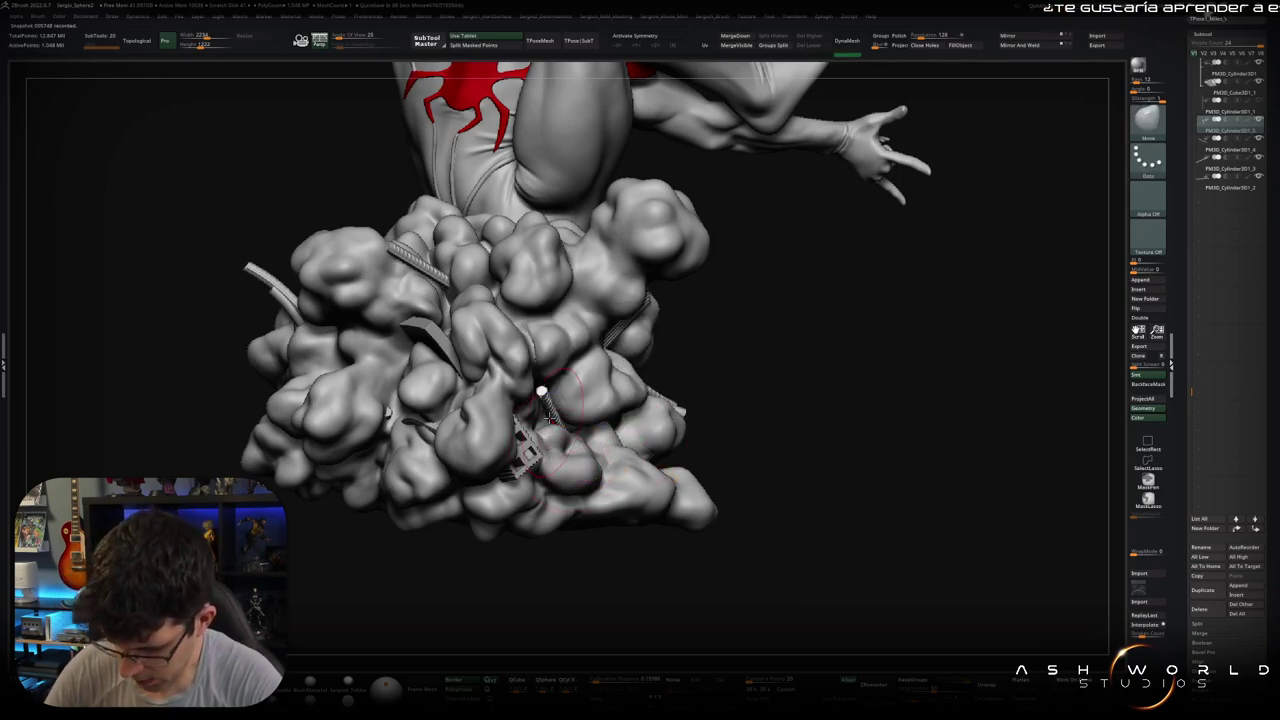
scroll(552, 418, "up", 5)
right_click_drag(552, 418, 564, 395)
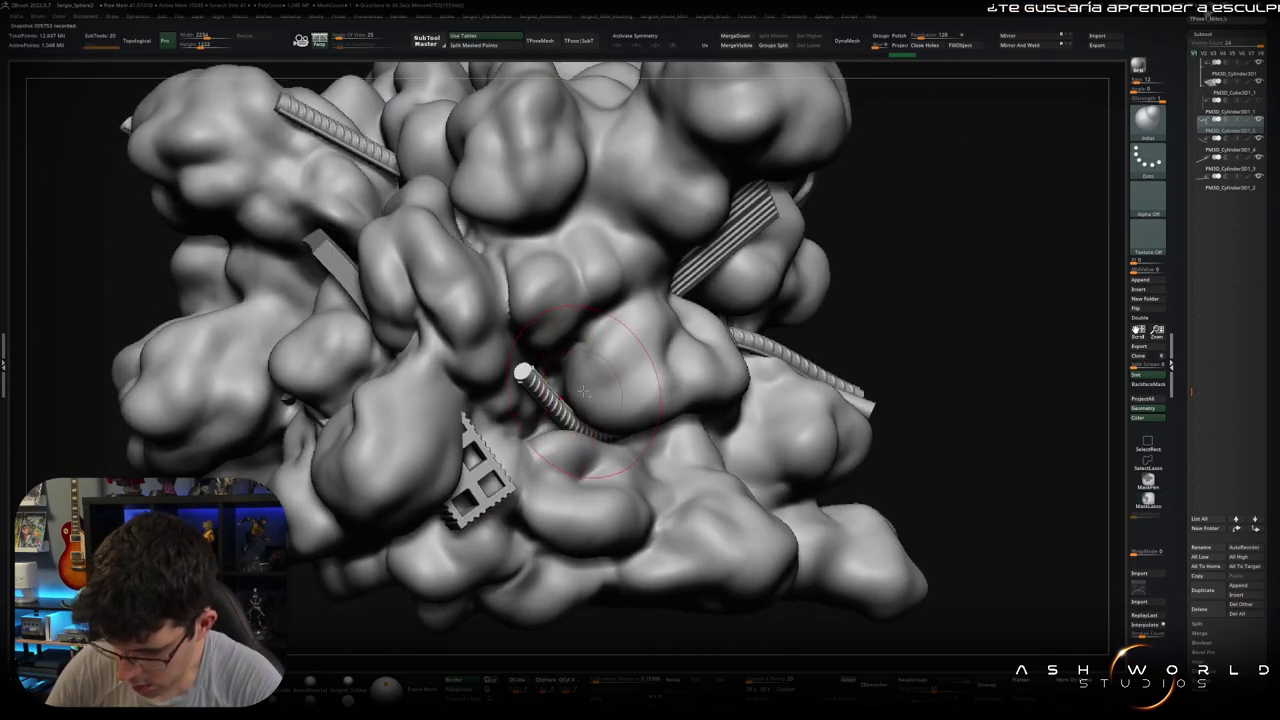
left_click(573, 398, "alt")
right_click_drag(568, 425, 566, 432)
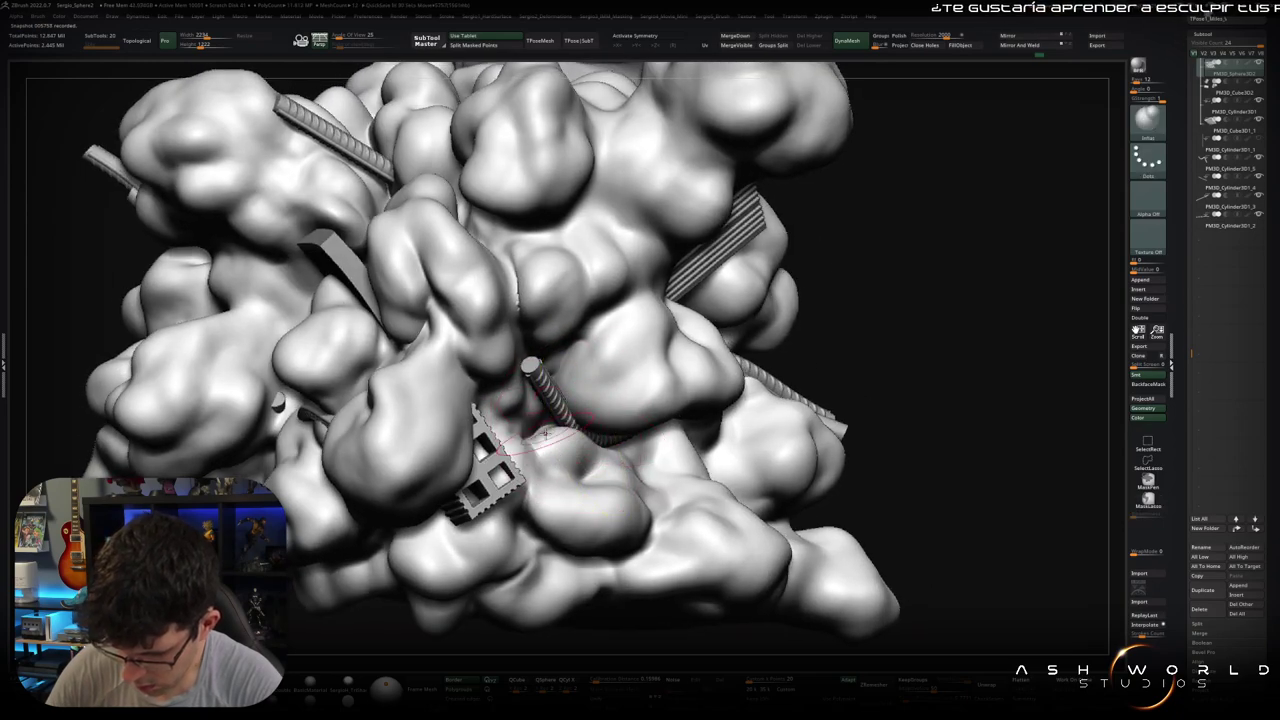
right_click_drag(551, 428, 551, 420)
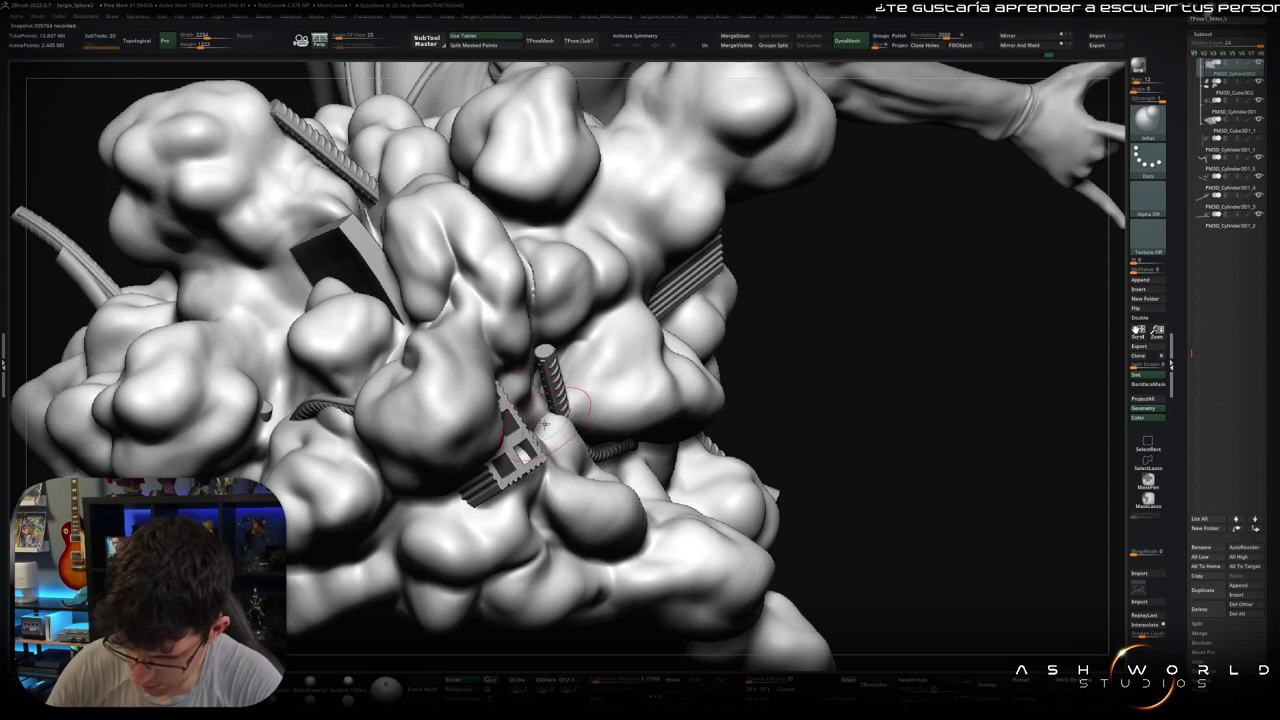
right_click_drag(545, 422, 567, 382)
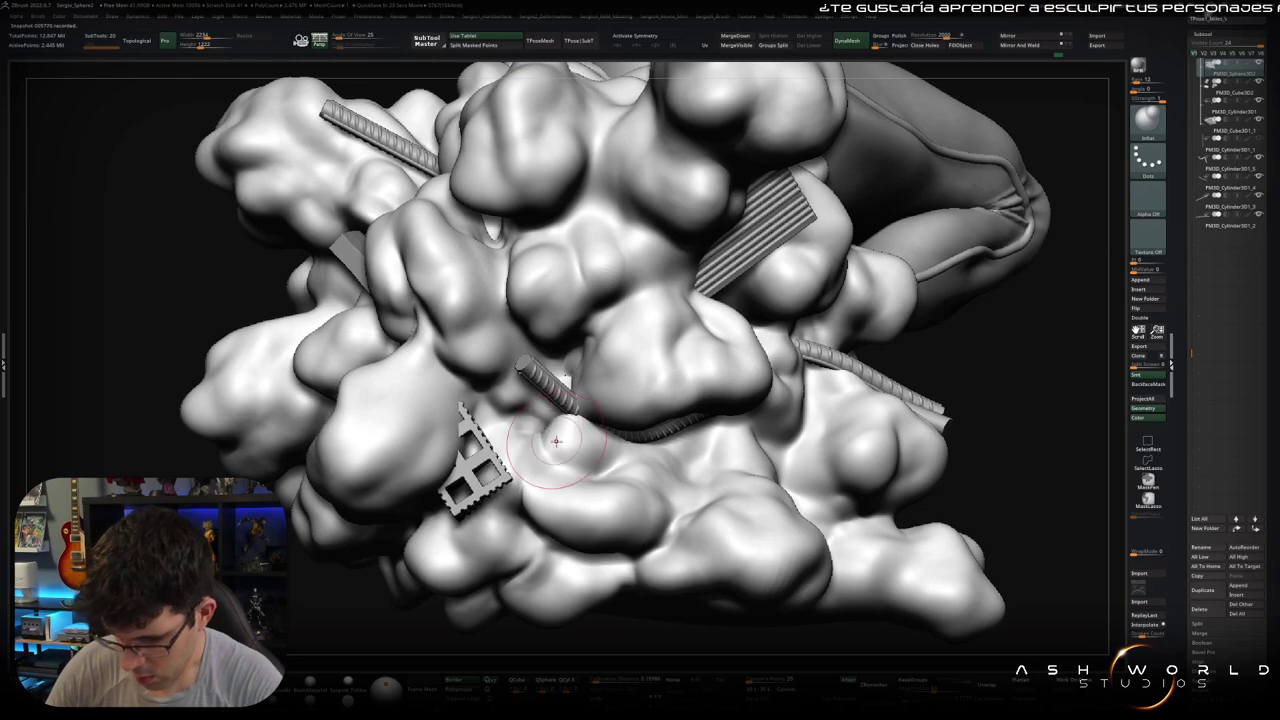
mouse_move(556, 440)
right_mouse_down("ctrl")
mouse_move(722, 457)
mouse_move(708, 395)
mouse_move(690, 420)
mouse_move(630, 380)
right_mouse_up("ctrl")
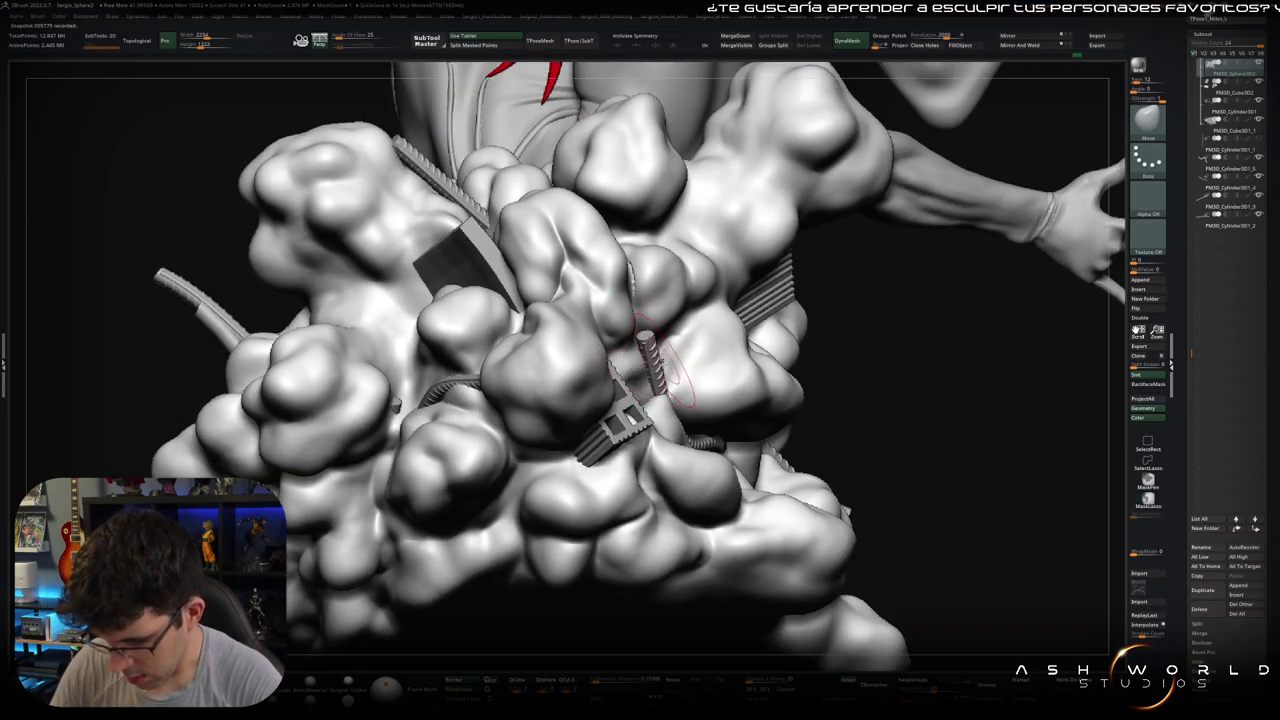
right_click_drag(658, 362, 700, 340)
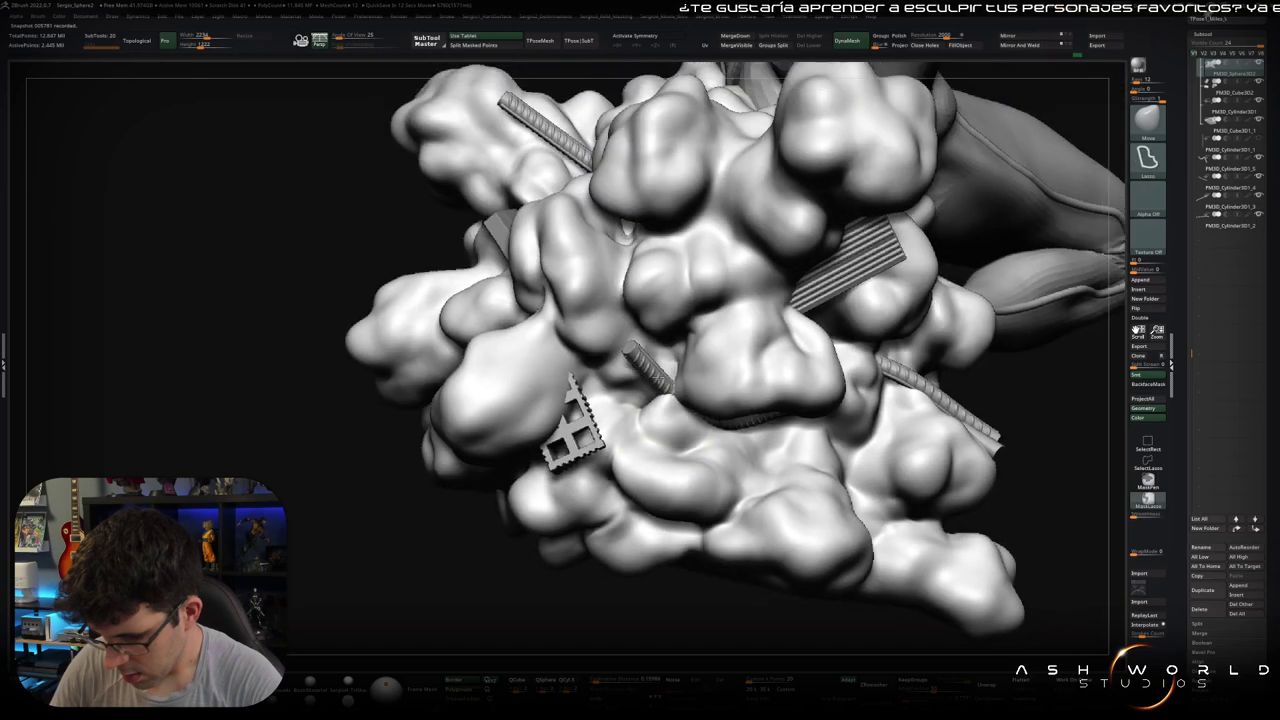
right_click_drag(600, 440, 660, 330, "ctrl")
Step: Reposition the cinder-block debris with the gizmo, toggling Solo to check it
key("w")
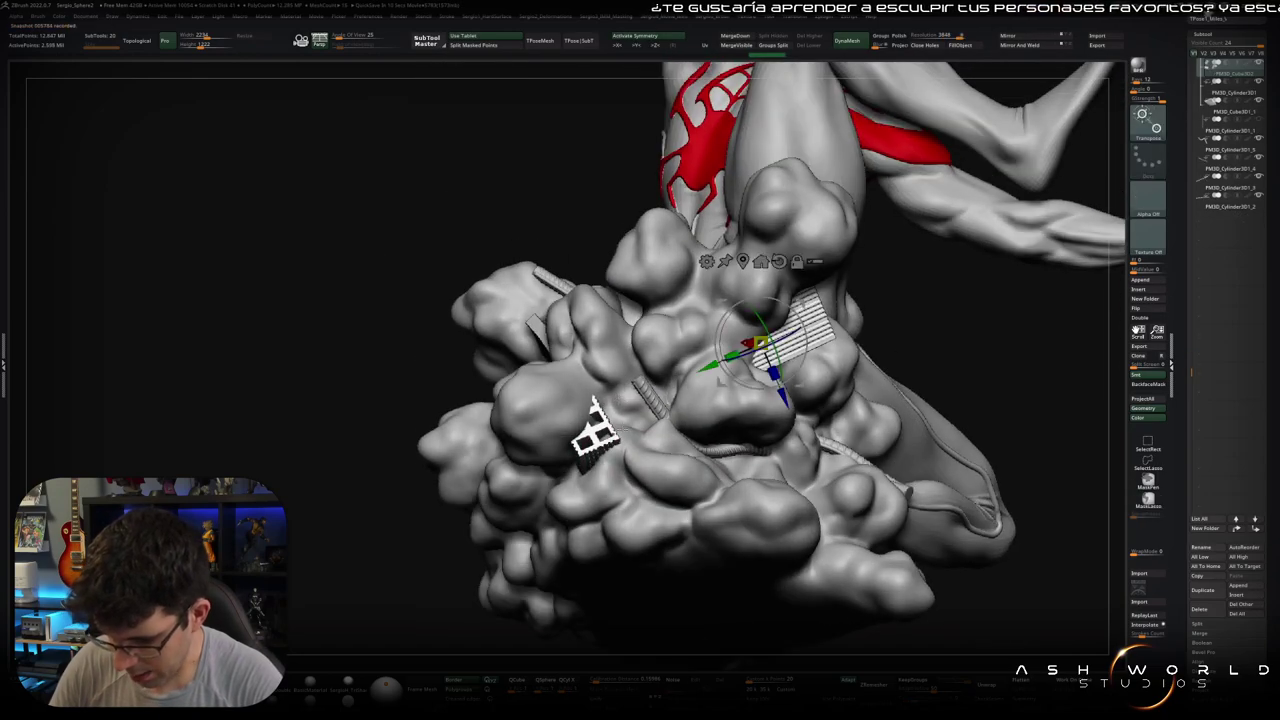
left_click(780, 330, "ctrl+shift")
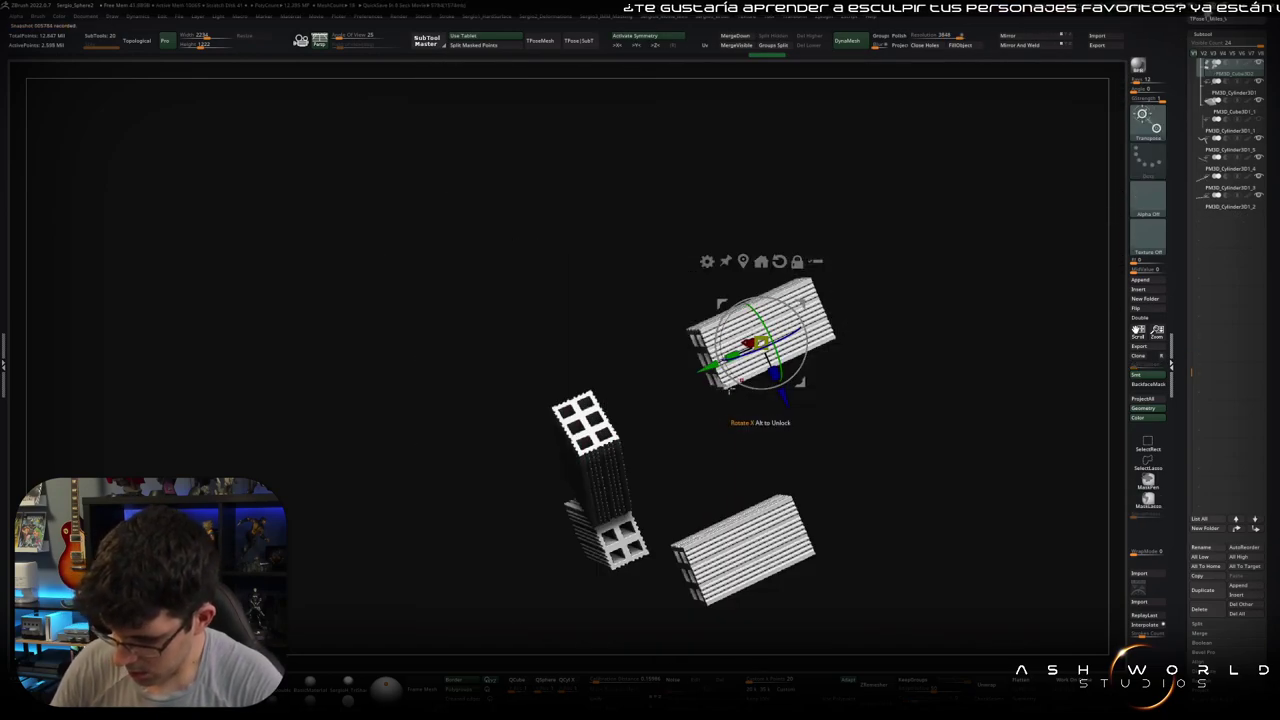
left_click(600, 470)
left_click(500, 470, "ctrl+shift")
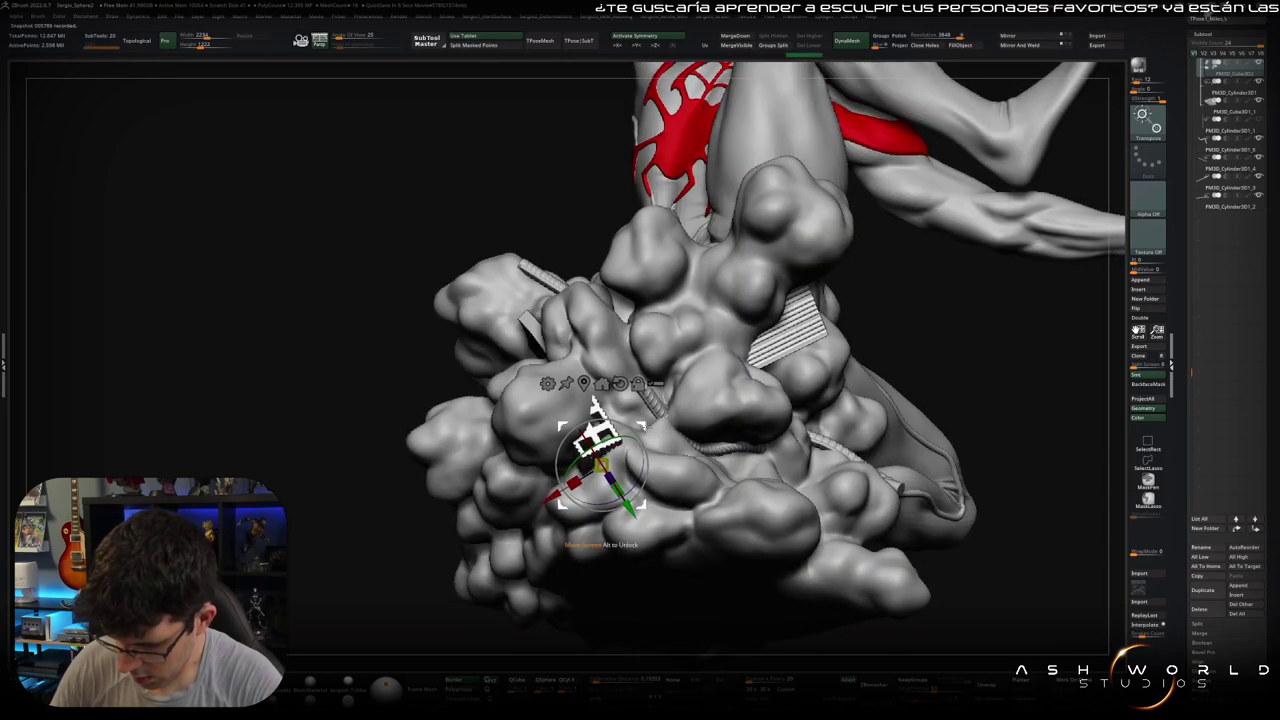
left_click(595, 430, "ctrl+shift")
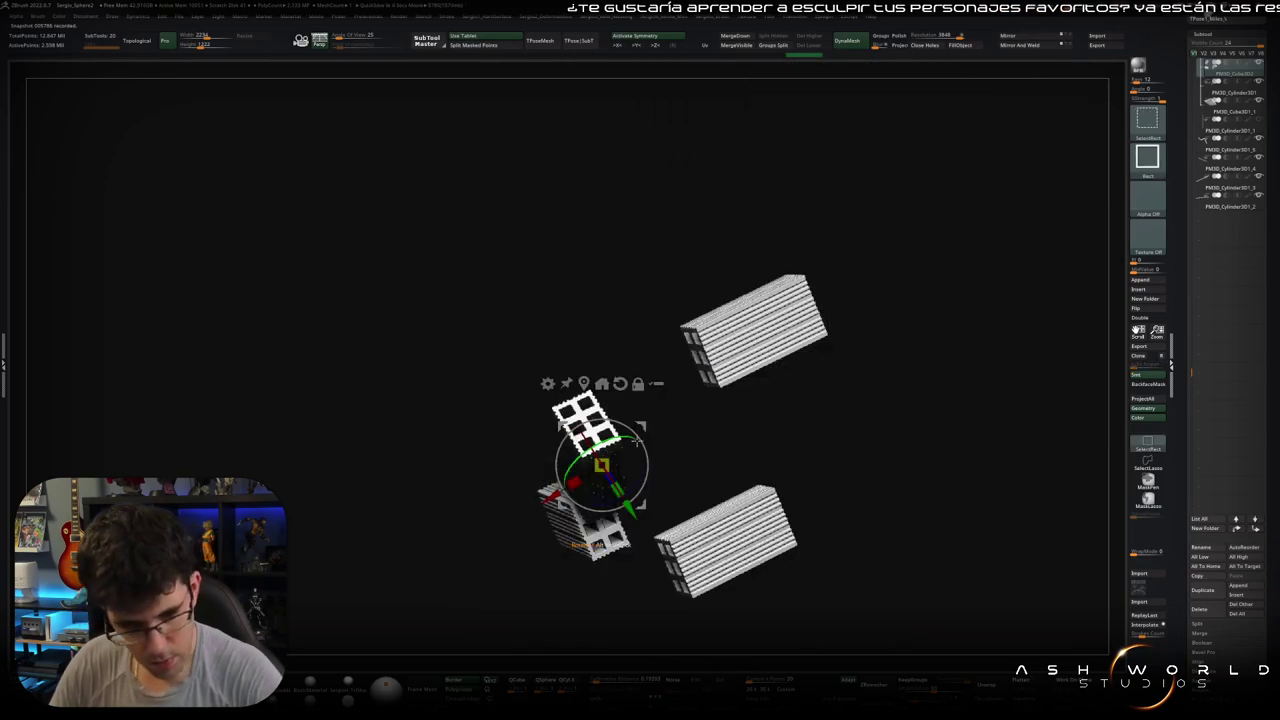
left_click(610, 420)
left_click(648, 412, "ctrl+shift")
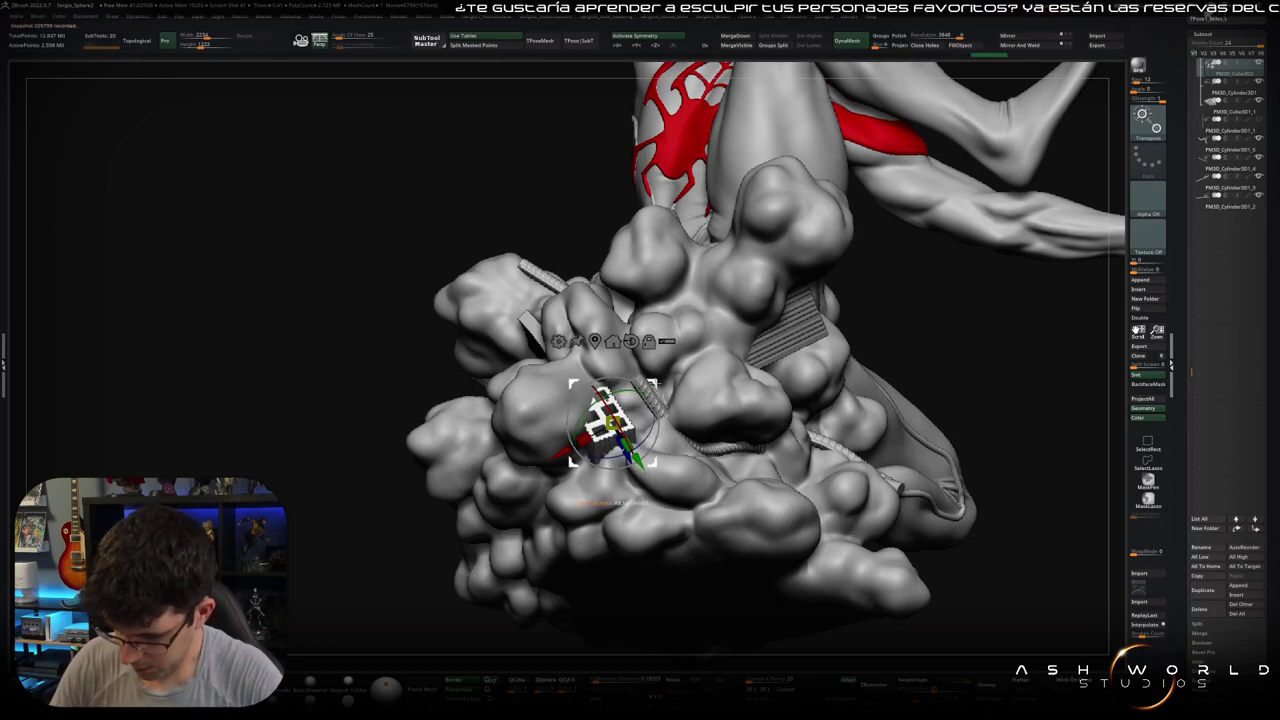
key("q")
Step: Briefly isolate the small slab piece, then show all pieces again
right_click_drag(614, 502, 640, 470)
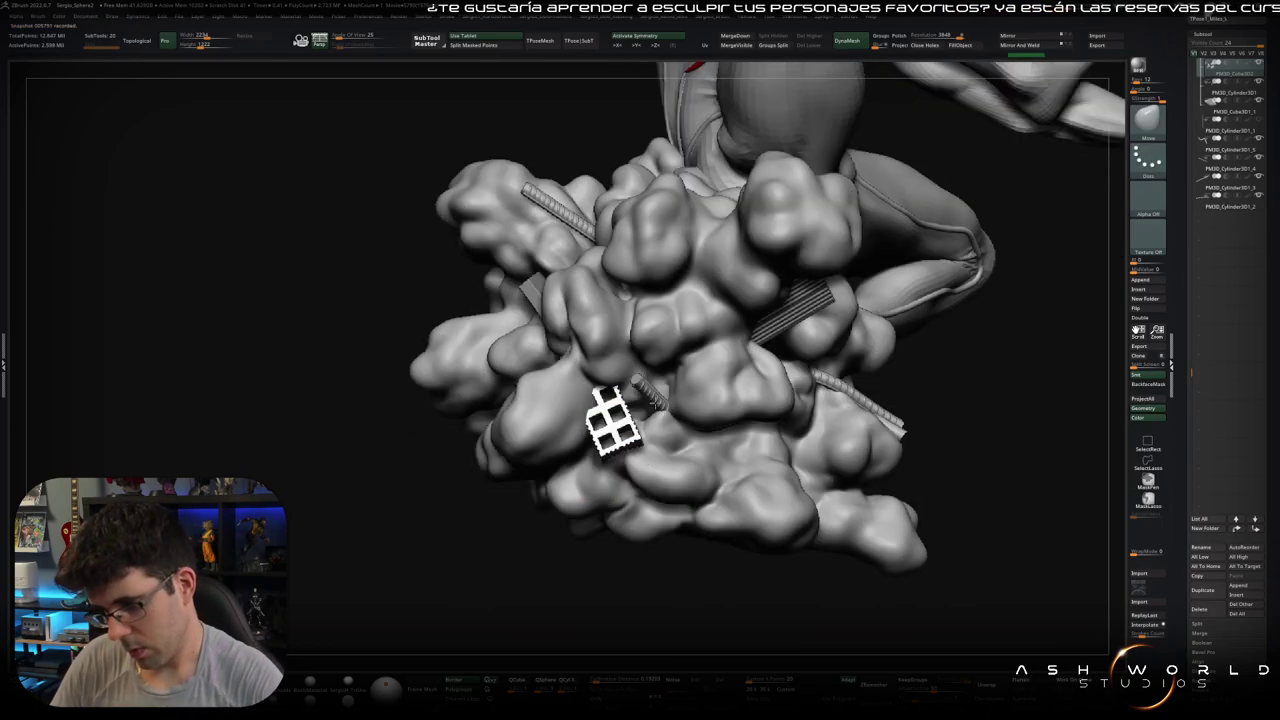
mouse_move(614, 425)
right_mouse_down()
mouse_move(760, 382)
mouse_move(780, 429)
mouse_move(711, 381)
mouse_move(745, 426)
mouse_move(764, 392)
mouse_move(857, 380)
mouse_move(530, 497)
mouse_move(636, 469)
mouse_move(650, 462)
mouse_move(625, 458)
mouse_move(643, 449)
right_mouse_up()
left_click(711, 381, "alt")
left_click(764, 396, "ctrl+shift")
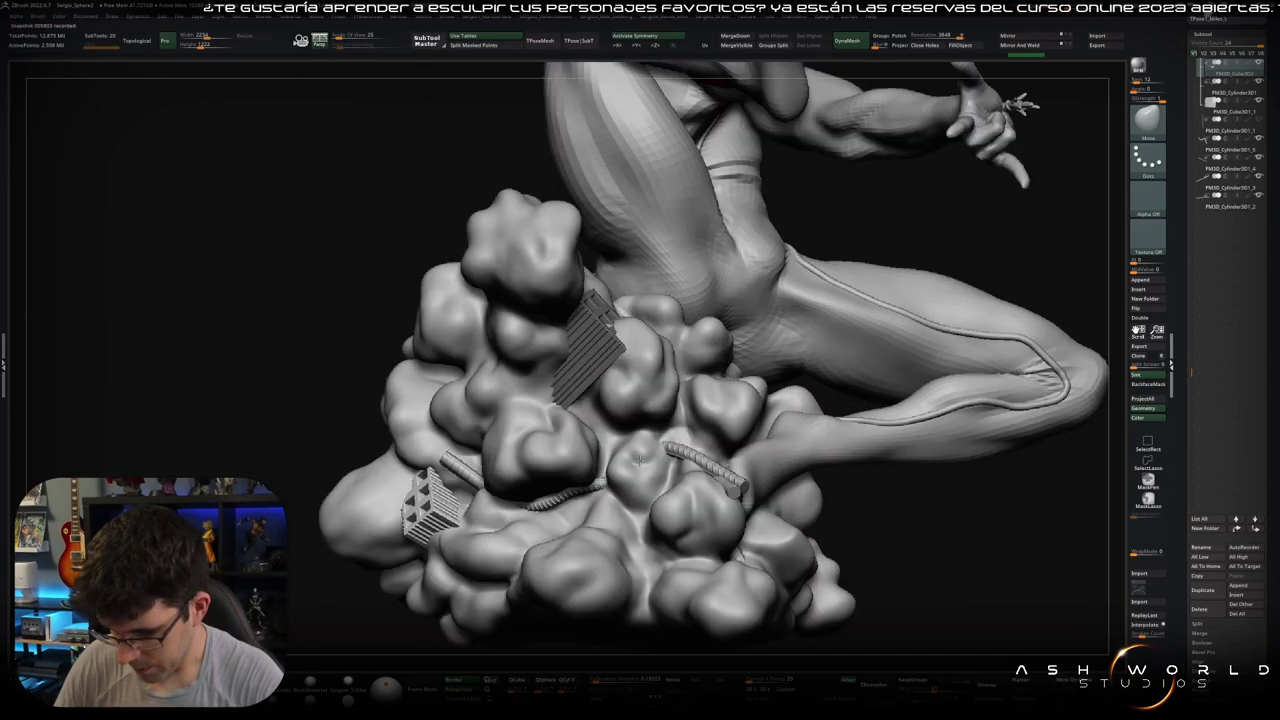
Step: Solo the brick block pieces and bring up the custom tool palette
key("ctrl+shift+s")
mouse_move(741, 381)
right_mouse_down()
mouse_move(786, 409)
mouse_move(606, 457)
mouse_move(693, 287)
right_mouse_up()
key("b")
key("m")
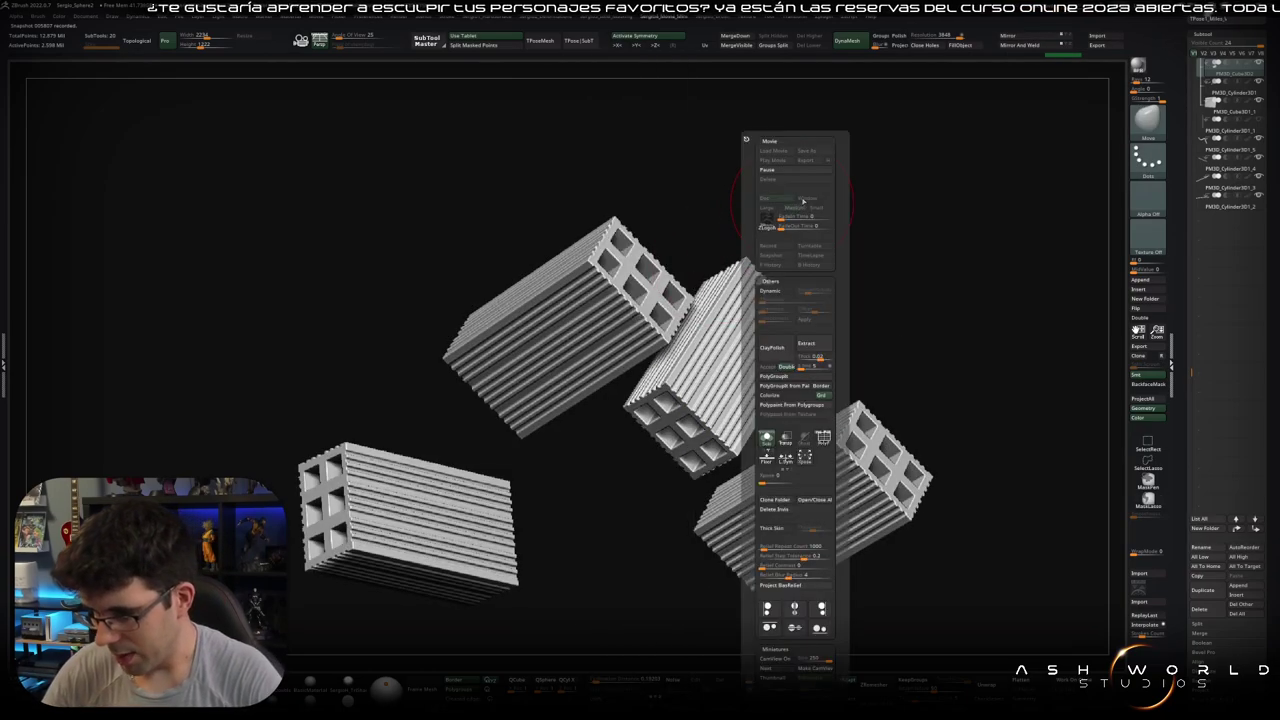
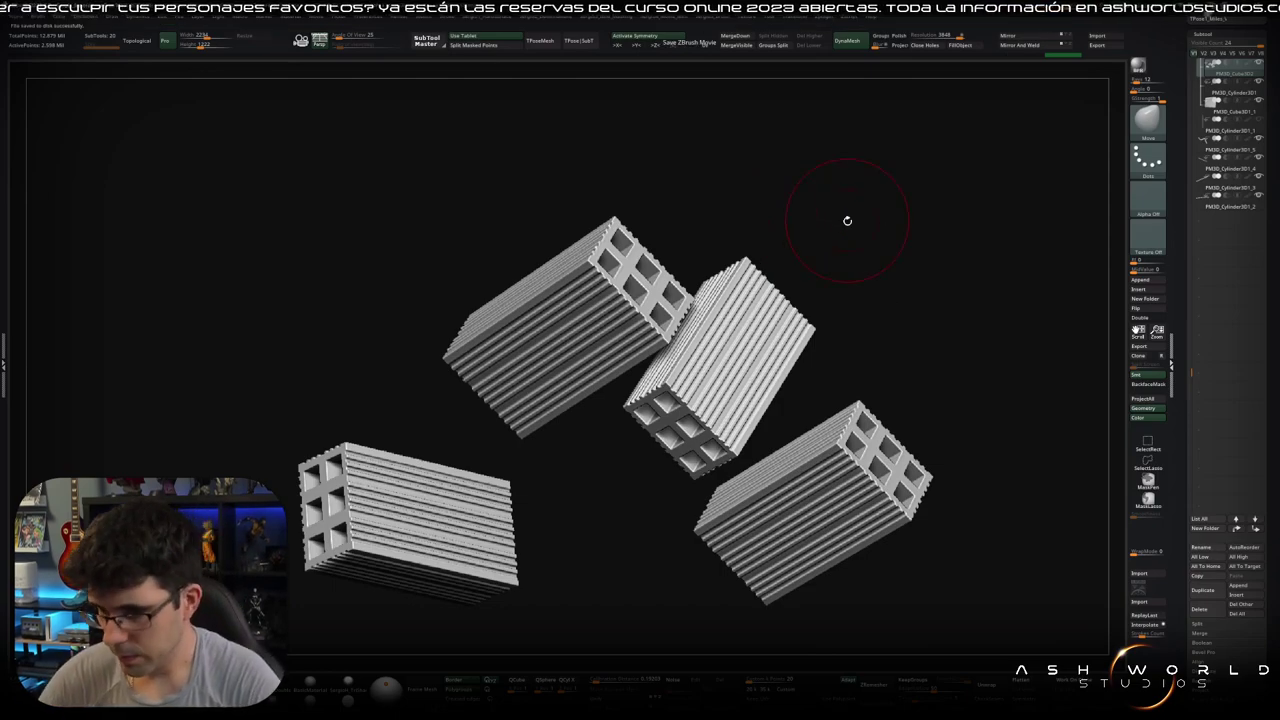
Step: Isolate the bricks from the cloud sculpture and switch to the ClipCurve brush
key("m")
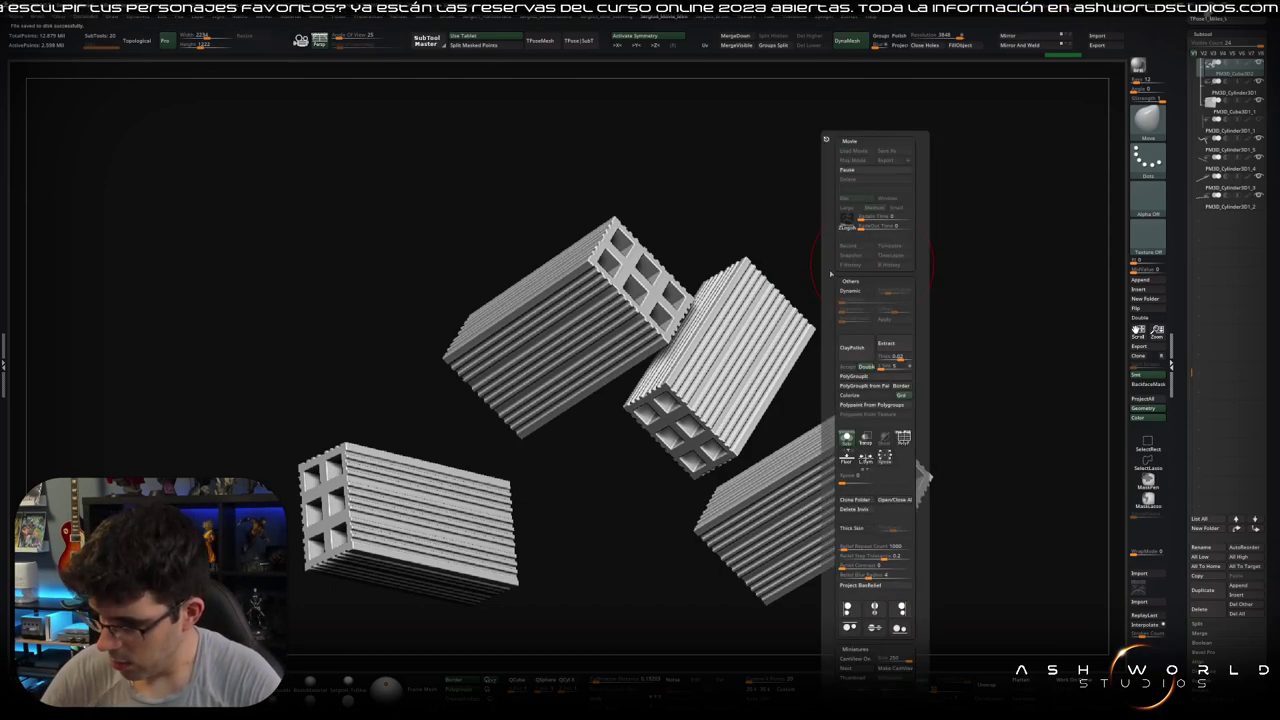
mouse_move(830, 273)
left_mouse_down()
mouse_move(808, 263)
mouse_move(766, 314)
left_mouse_up()
key("shift+ctrl+s")
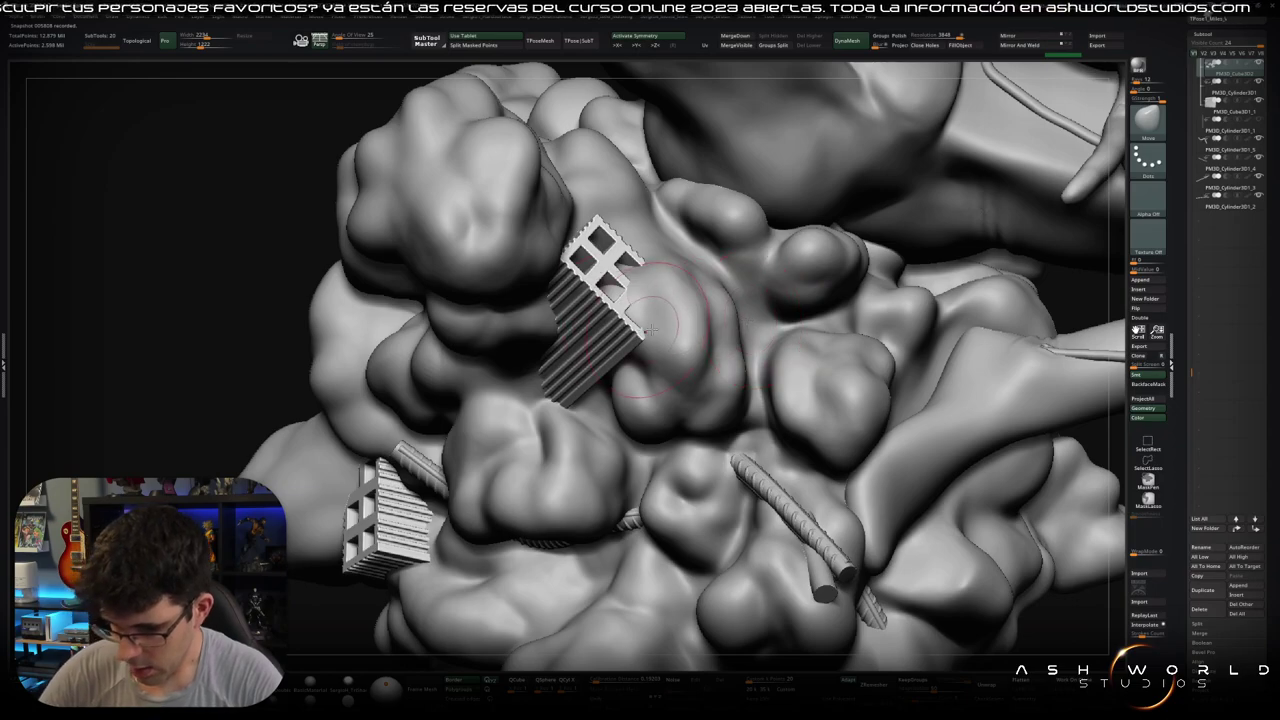
key("shift+ctrl+s")
key("b")
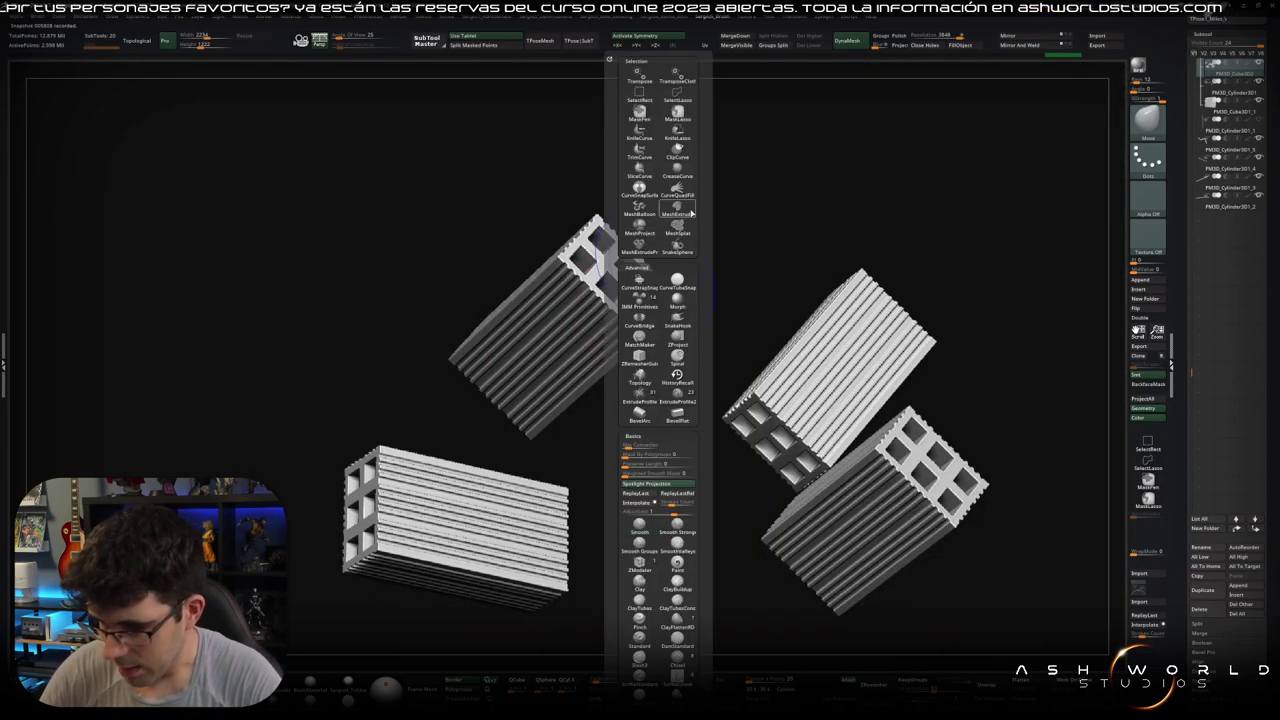
left_click(666, 157)
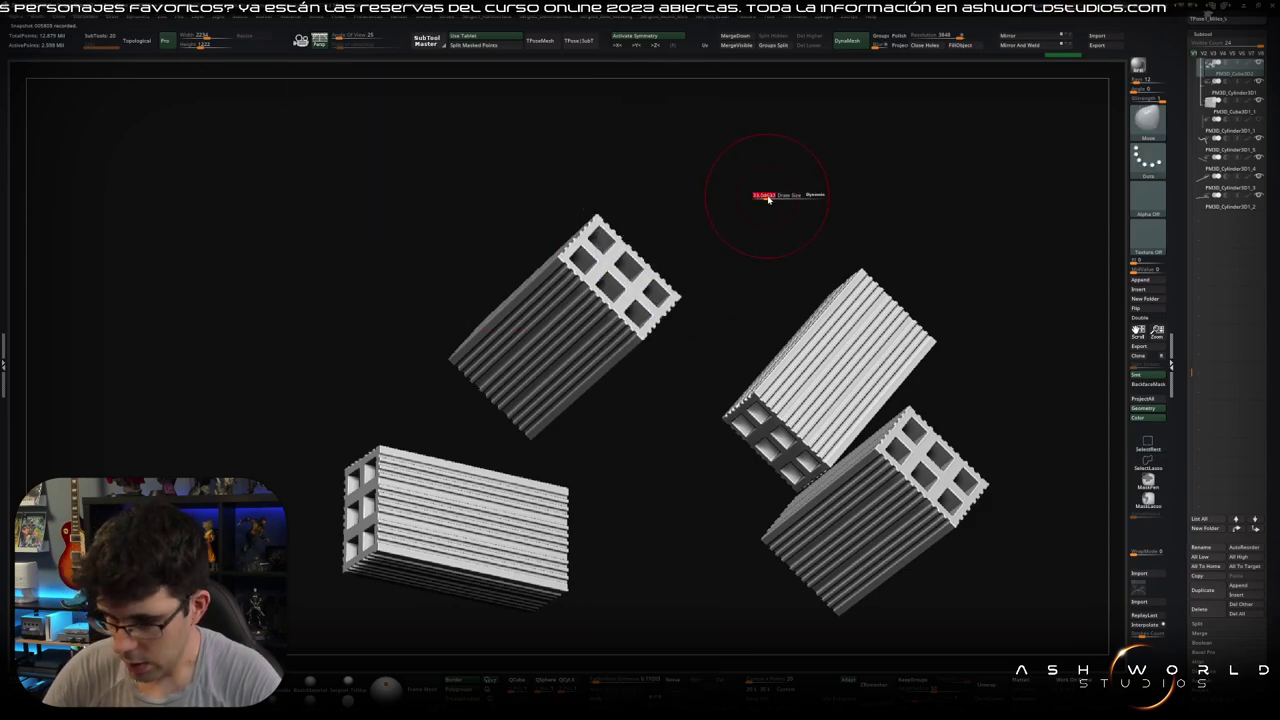
key("ctrl+z")
key("ctrl+z")
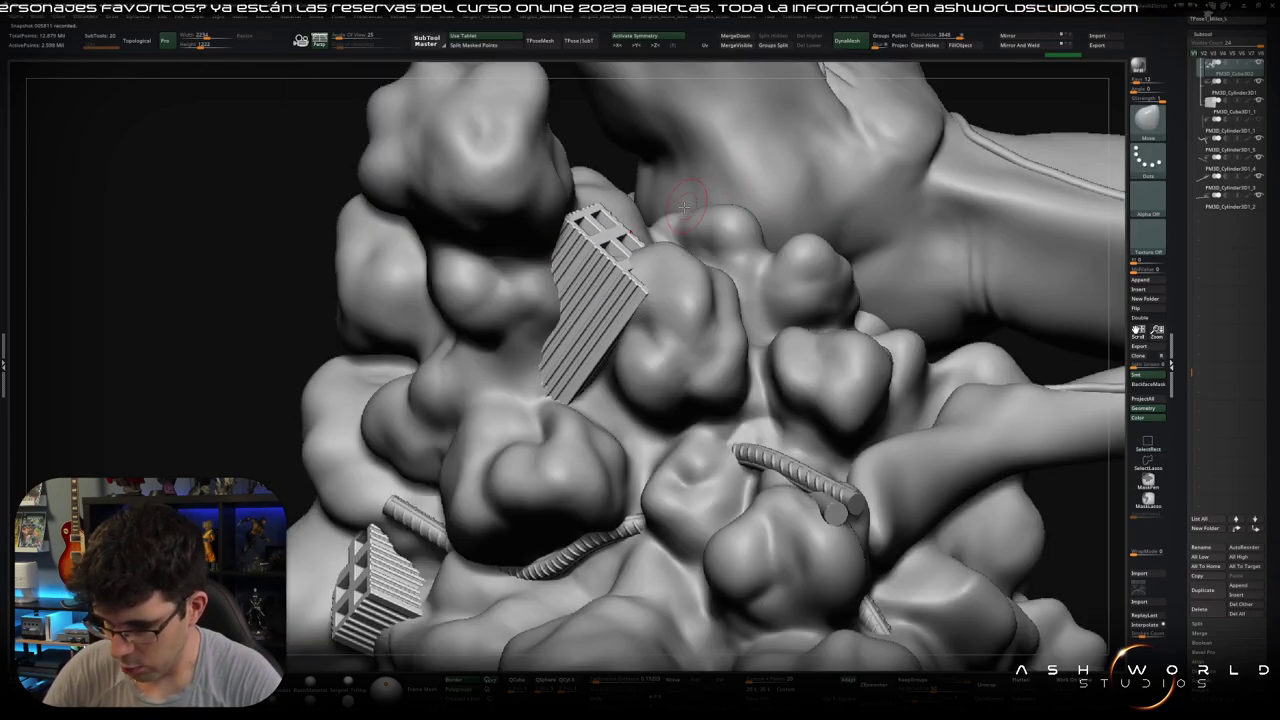
key("ctrl+shift+z")
Step: Cut two straight ClipCurve slices across the embedded bricks
left_click_drag(660, 374, 404, 290, "ctrl+shift")
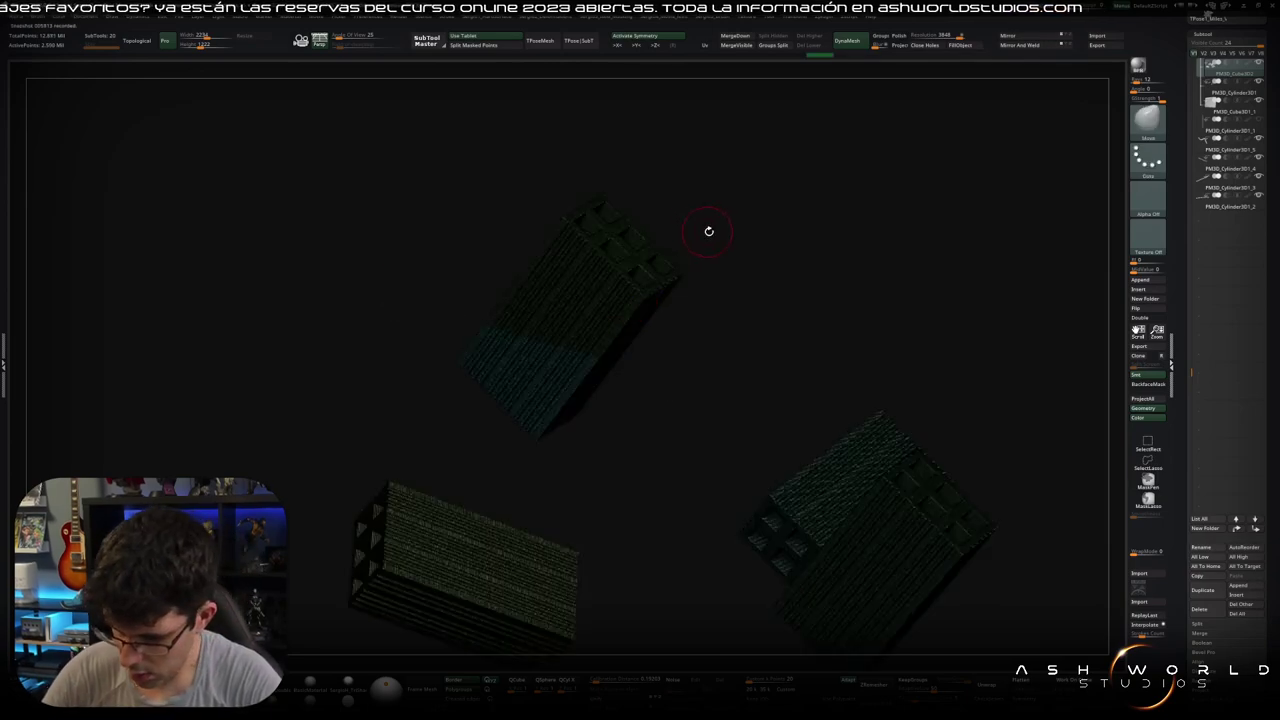
mouse_move(708, 231)
left_mouse_down()
mouse_move(737, 240)
mouse_move(723, 243)
left_mouse_up()
left_click(723, 243, "ctrl+shift")
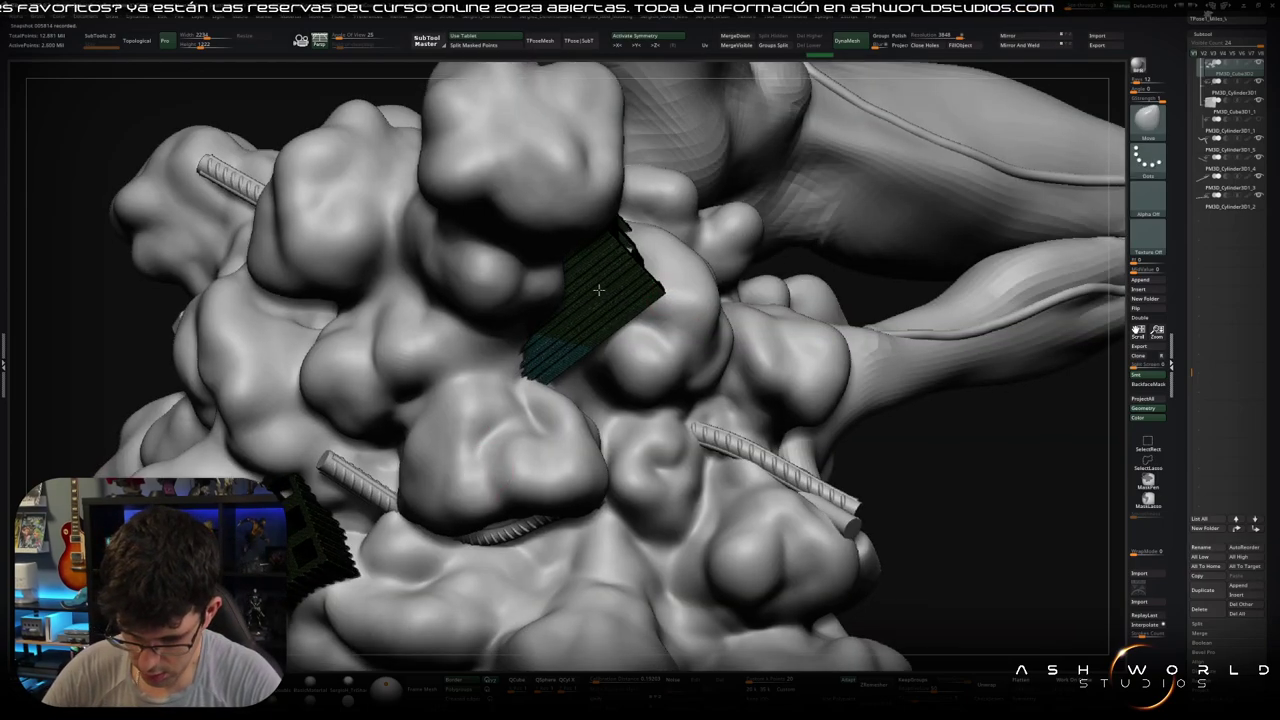
left_click(598, 290, "ctrl+shift")
mouse_move(598, 290)
left_mouse_down()
mouse_move(466, 374)
mouse_move(449, 423)
mouse_move(366, 228)
mouse_move(390, 212)
left_mouse_up()
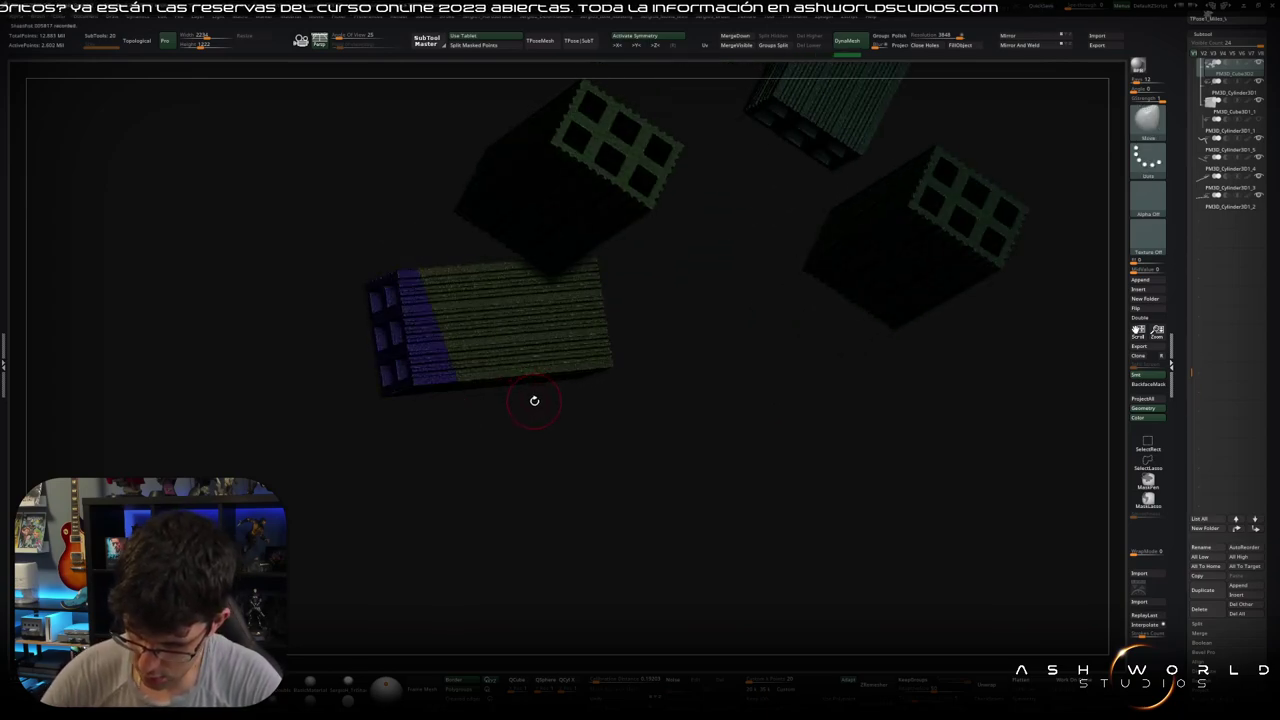
Step: Toggle the cloud's visibility from several angles to check the clipped bricks against the sculpture
left_click_drag(534, 400, 556, 364)
left_click(647, 444, "ctrl+shift")
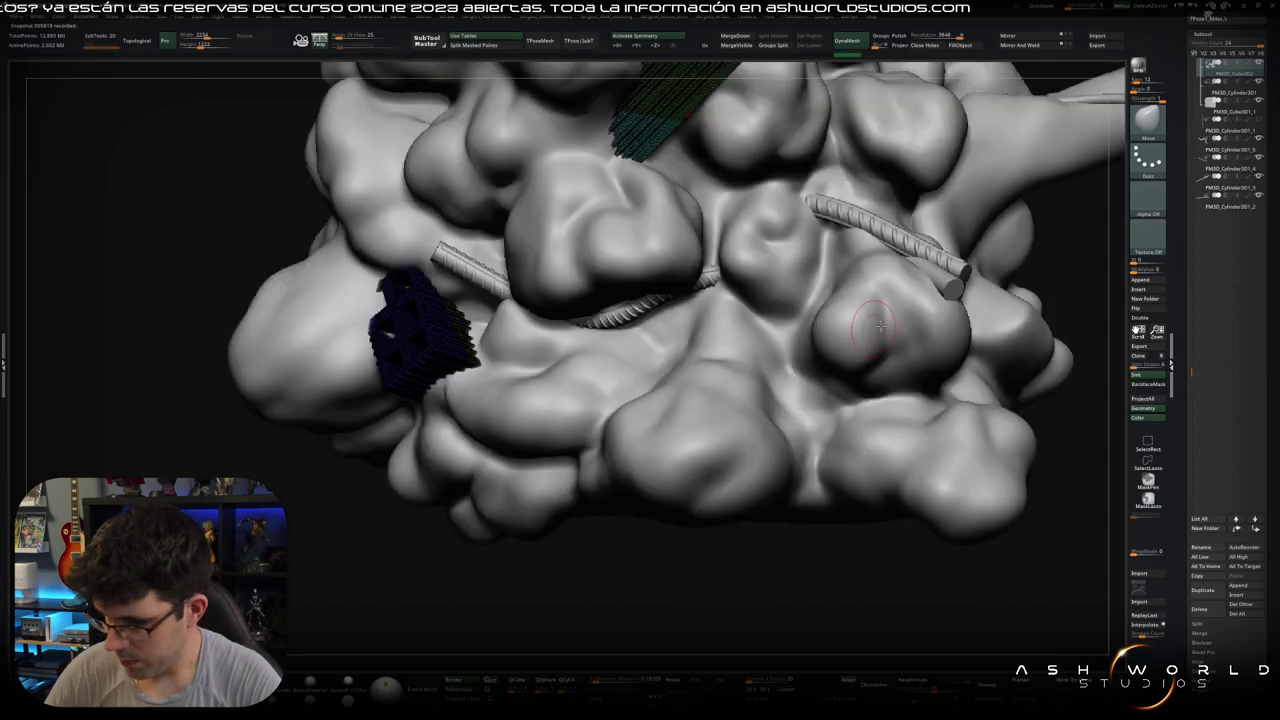
left_click_drag(647, 444, 823, 349)
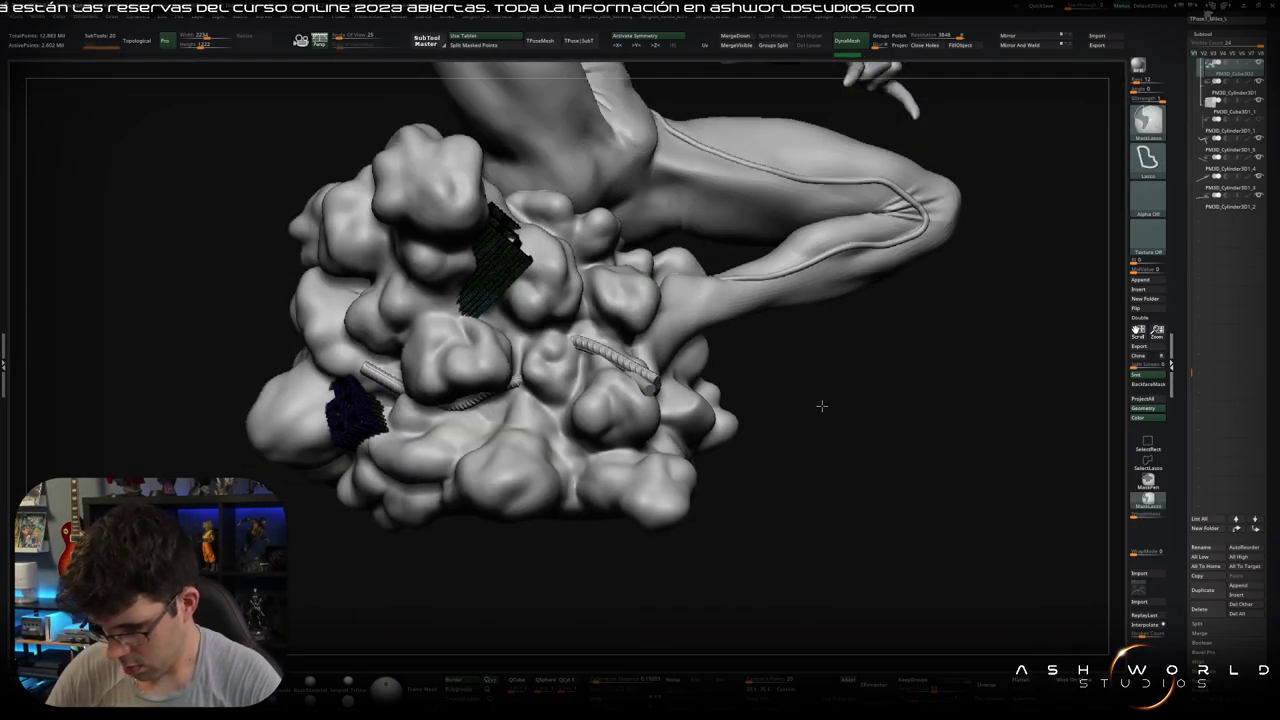
mouse_move(822, 401)
left_mouse_down("ctrl+shift")
mouse_move(794, 394)
mouse_move(803, 389)
left_mouse_up("ctrl+shift")
left_click(838, 375, "ctrl+shift")
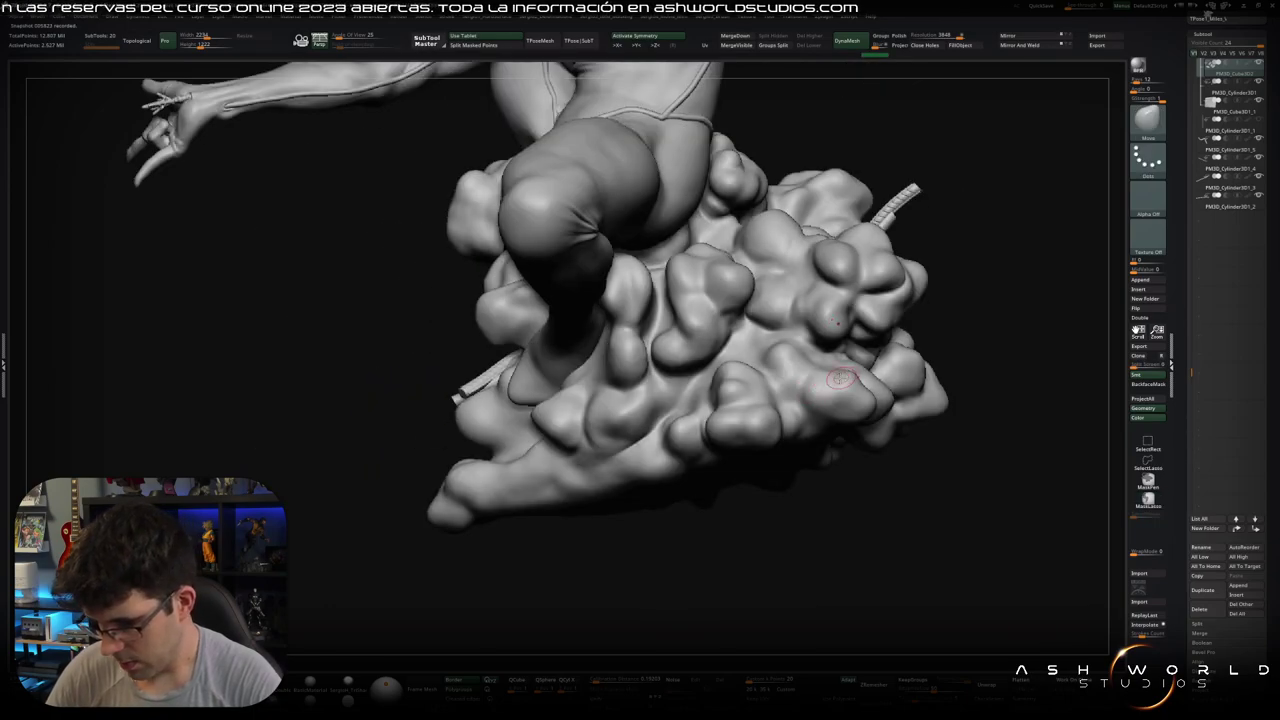
left_click(785, 388, "ctrl+shift")
mouse_move(728, 428)
left_mouse_down()
mouse_move(731, 457)
mouse_move(751, 451)
left_mouse_up()
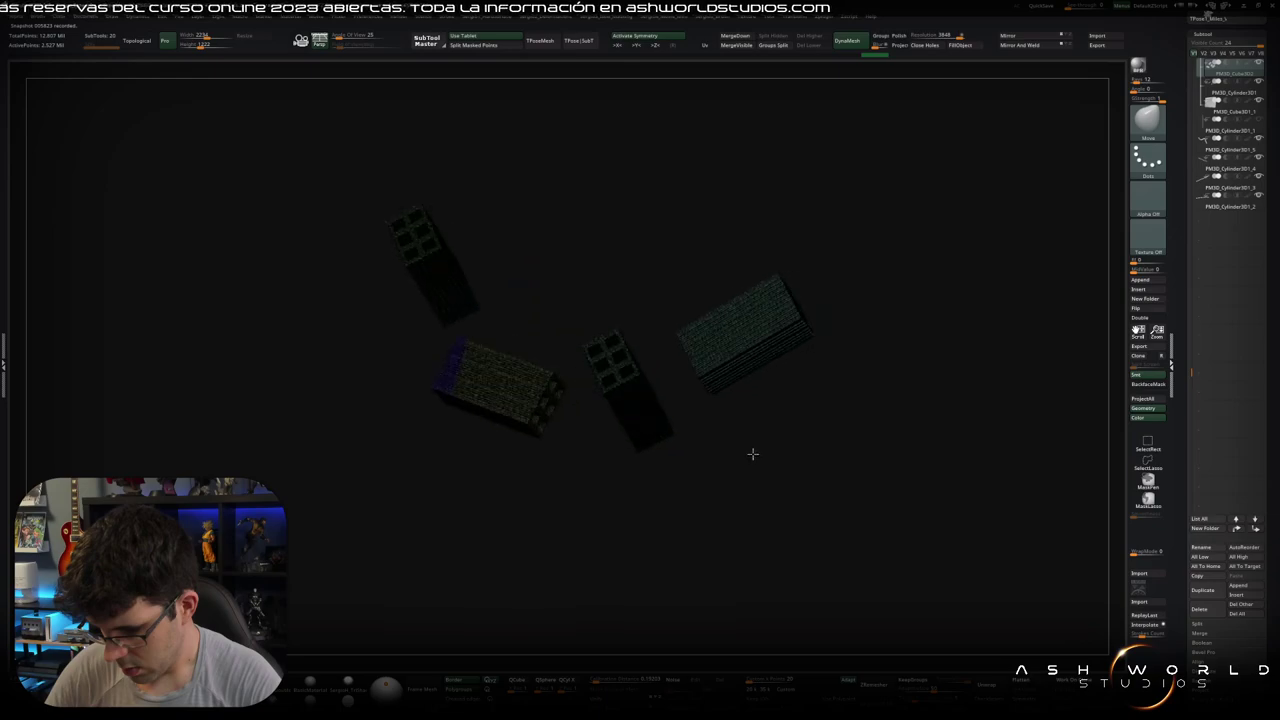
key("w")
left_click(637, 470, "ctrl+shift")
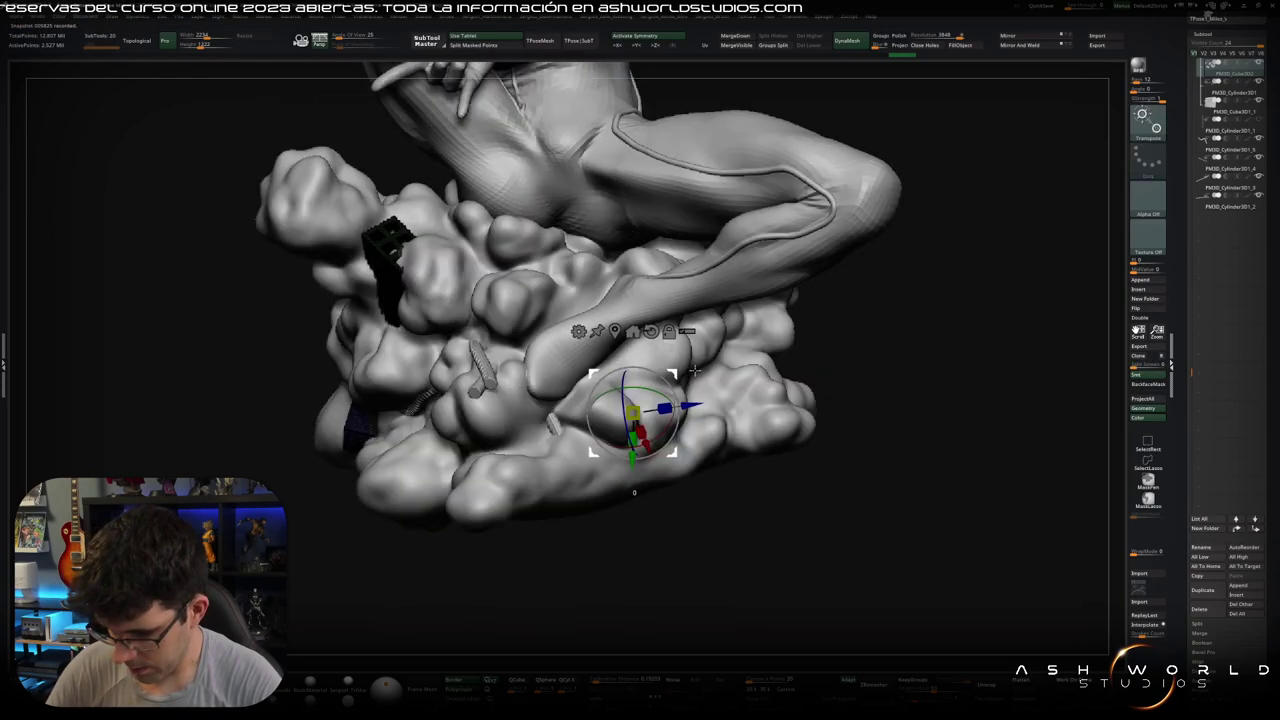
Step: Move the brick with the Transpose gizmo onto the right side of the cloud base
left_click_drag(900, 450, 880, 440)
left_click_drag(634, 420, 714, 396)
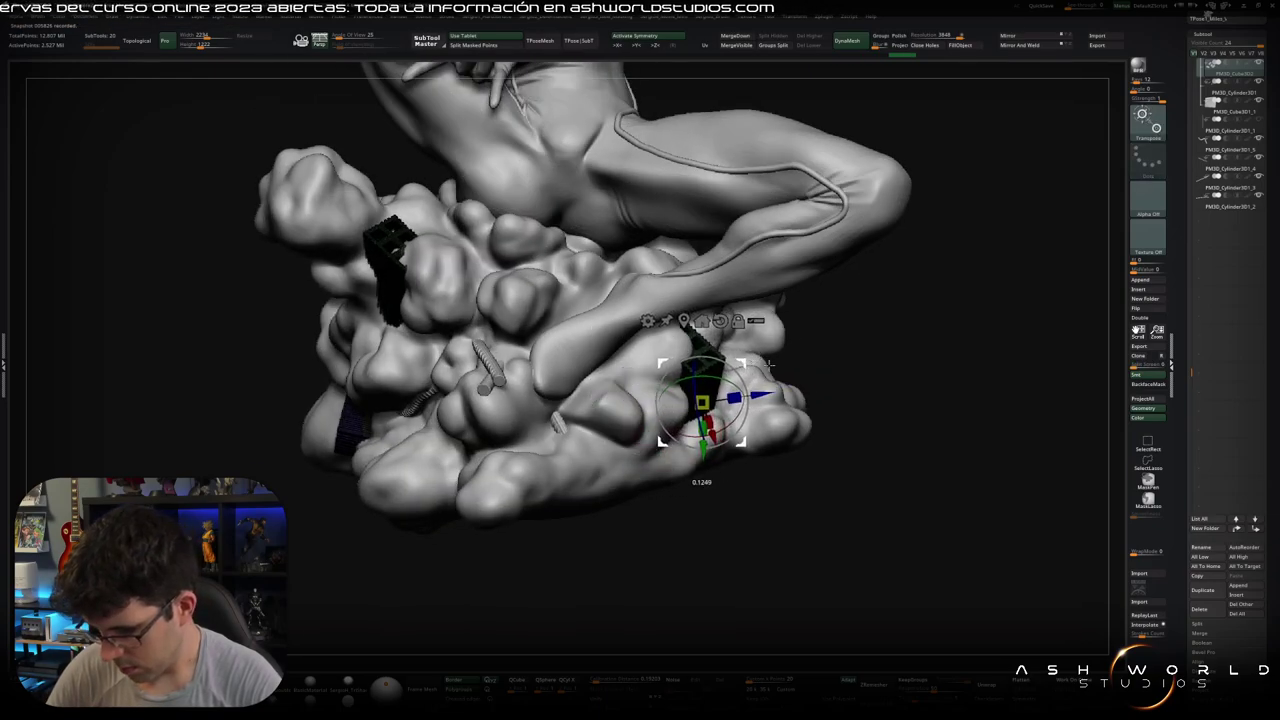
left_click_drag(760, 470, 700, 400)
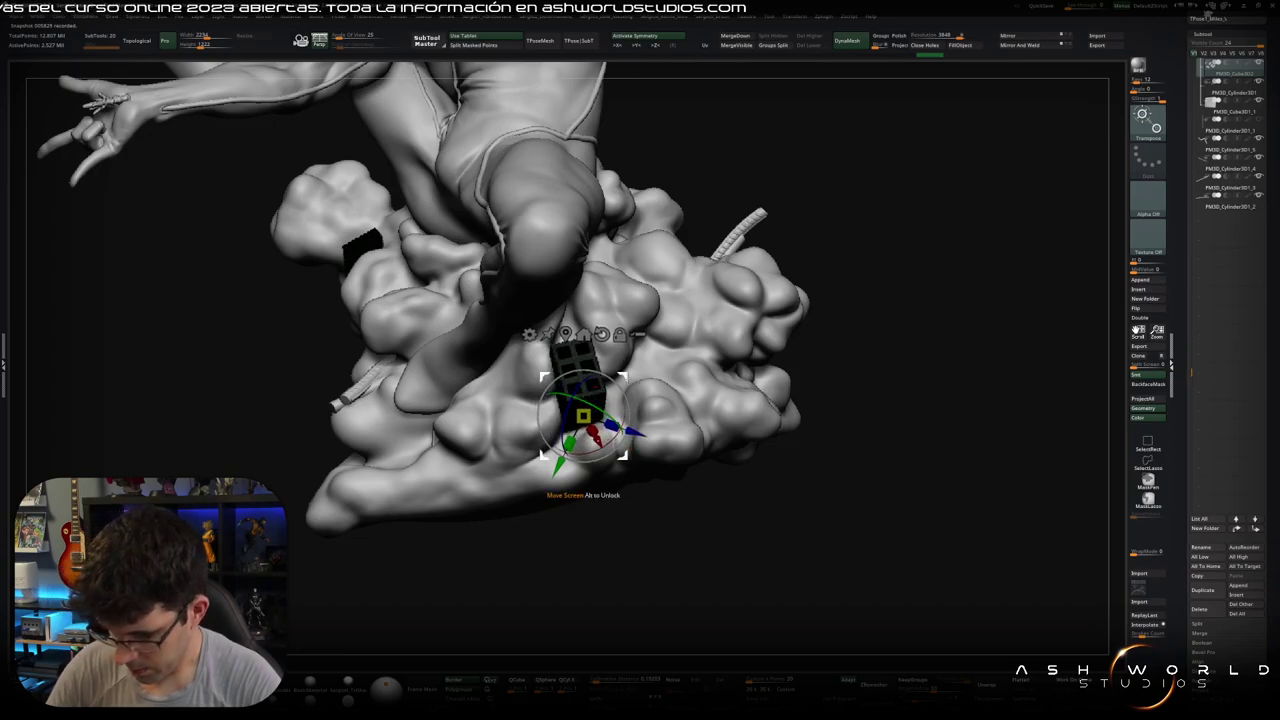
left_click_drag(583, 415, 651, 404)
key("q")
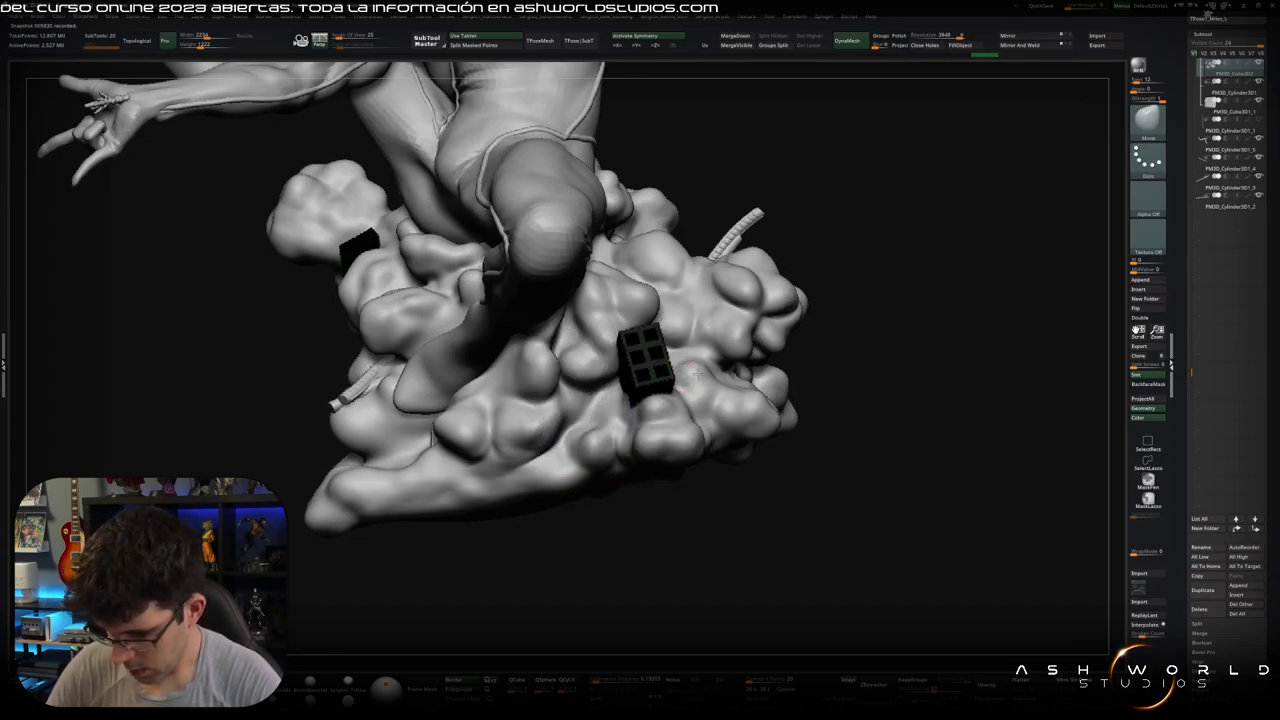
Step: Slice across the green brick with SliceCurve, clear the mask and DynaMesh the brick pieces
mouse_move(860, 420)
left_mouse_down()
mouse_move(743, 346)
mouse_move(757, 343)
mouse_move(709, 338)
left_mouse_up()
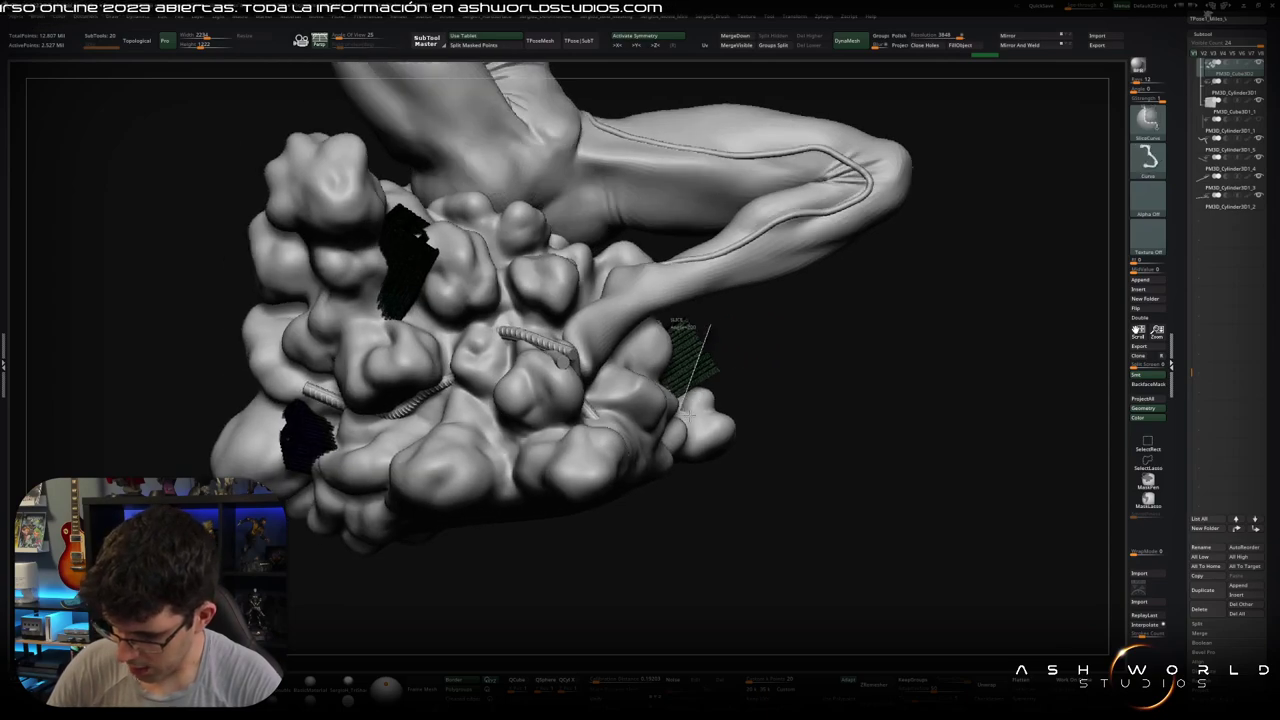
left_click_drag(737, 366, 745, 365)
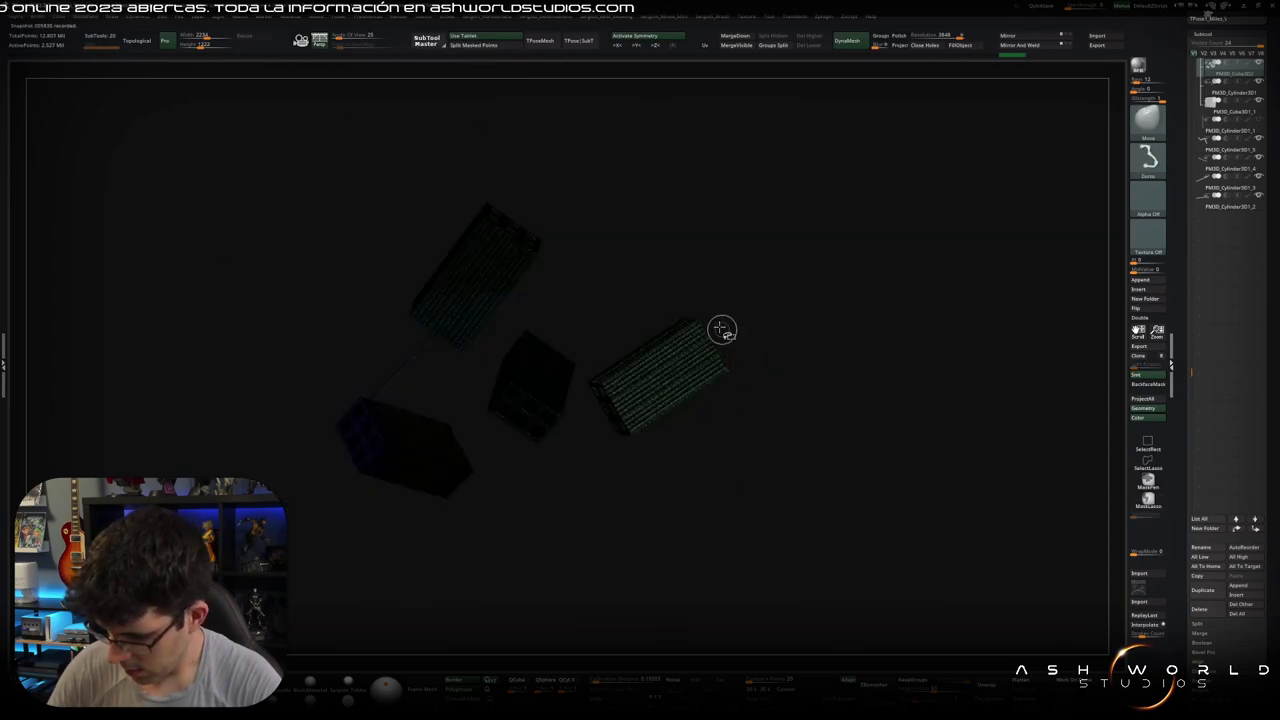
mouse_move(717, 323)
left_mouse_down("ctrl+shift")
mouse_move(672, 425)
mouse_move(697, 414)
mouse_move(808, 234)
left_mouse_up("ctrl+shift")
left_click(751, 386, "ctrl+shift")
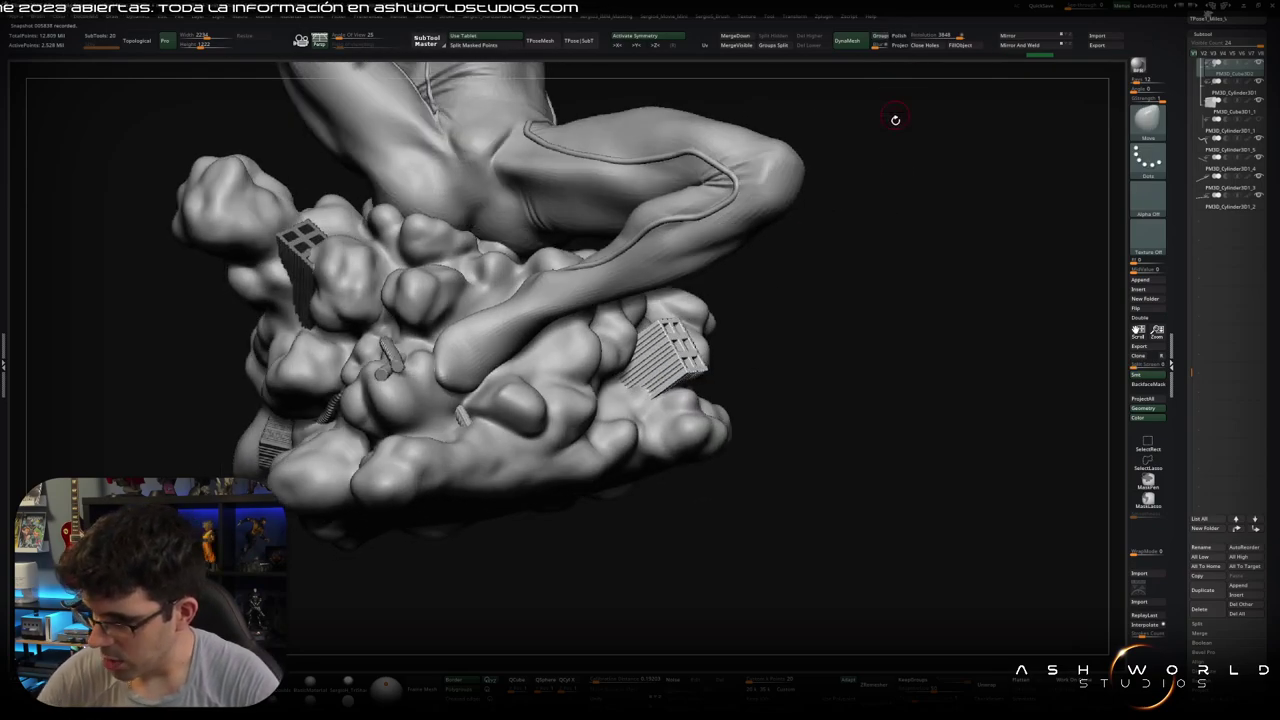
left_click(883, 239, "ctrl")
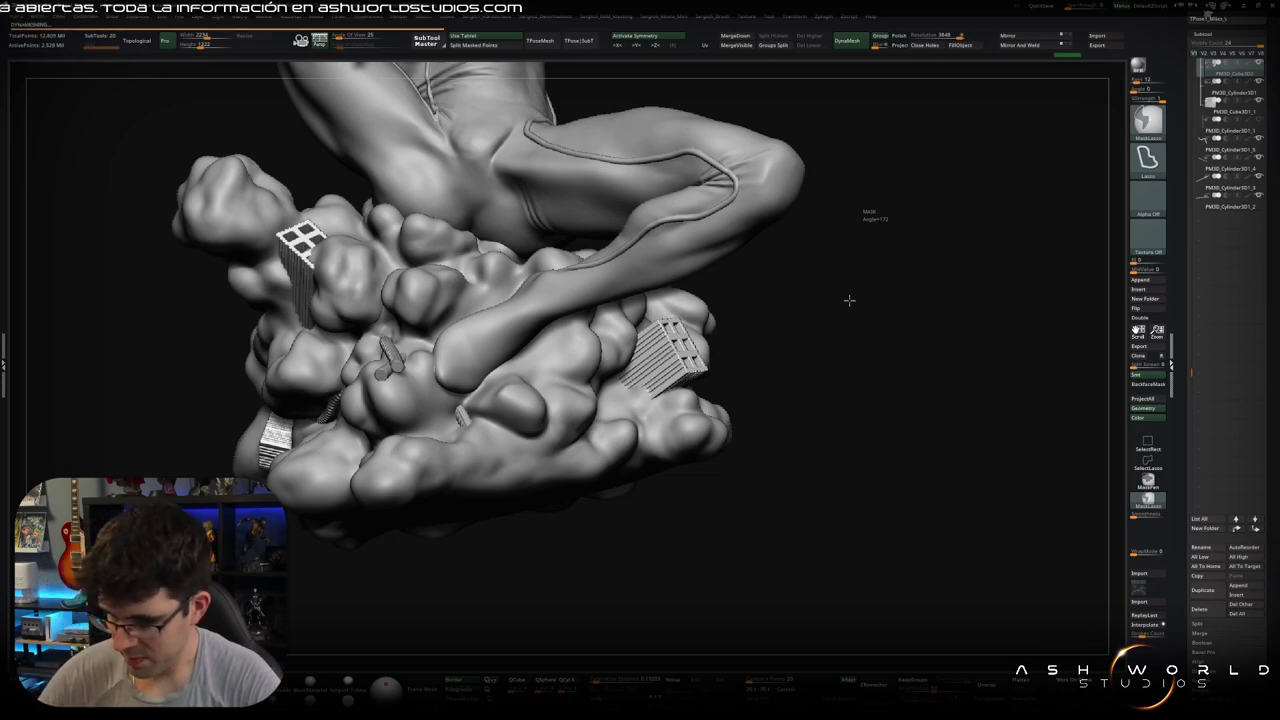
left_click_drag(781, 341, 799, 351, "ctrl")
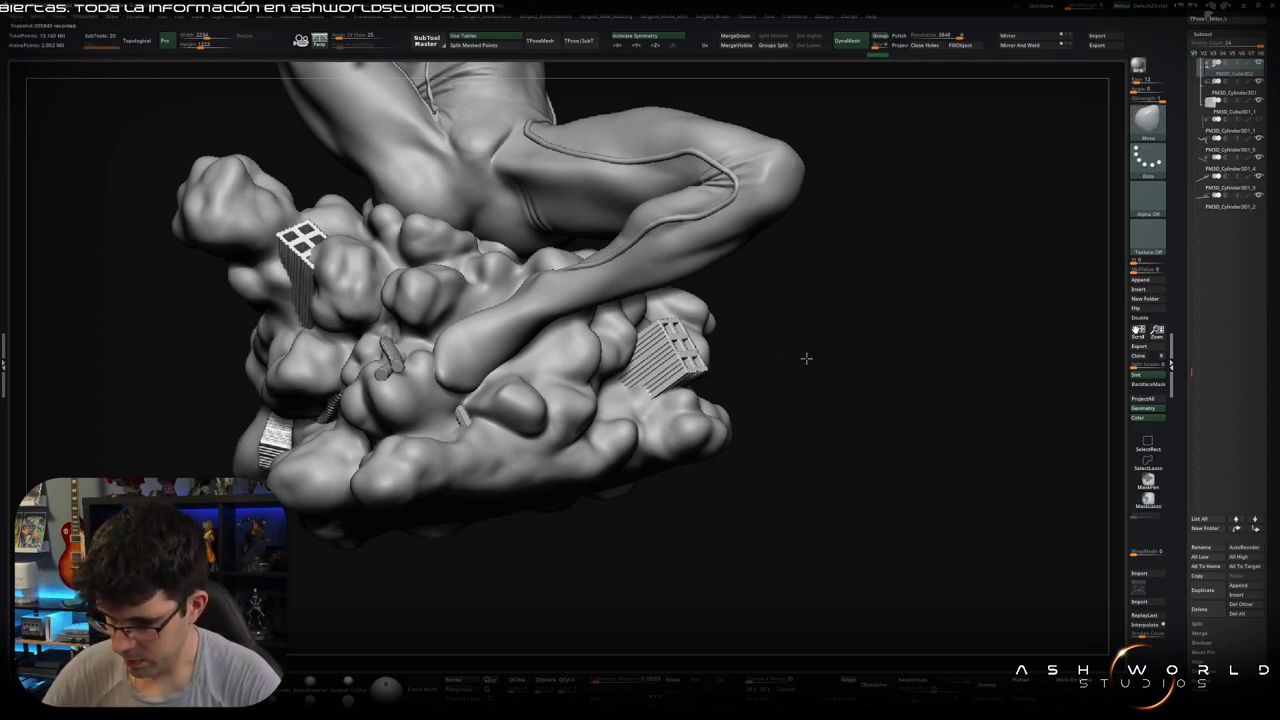
Step: Isolate the brick and reposition it with the Transpose gizmo, partly sunk into the cloud
key("f")
key("w")
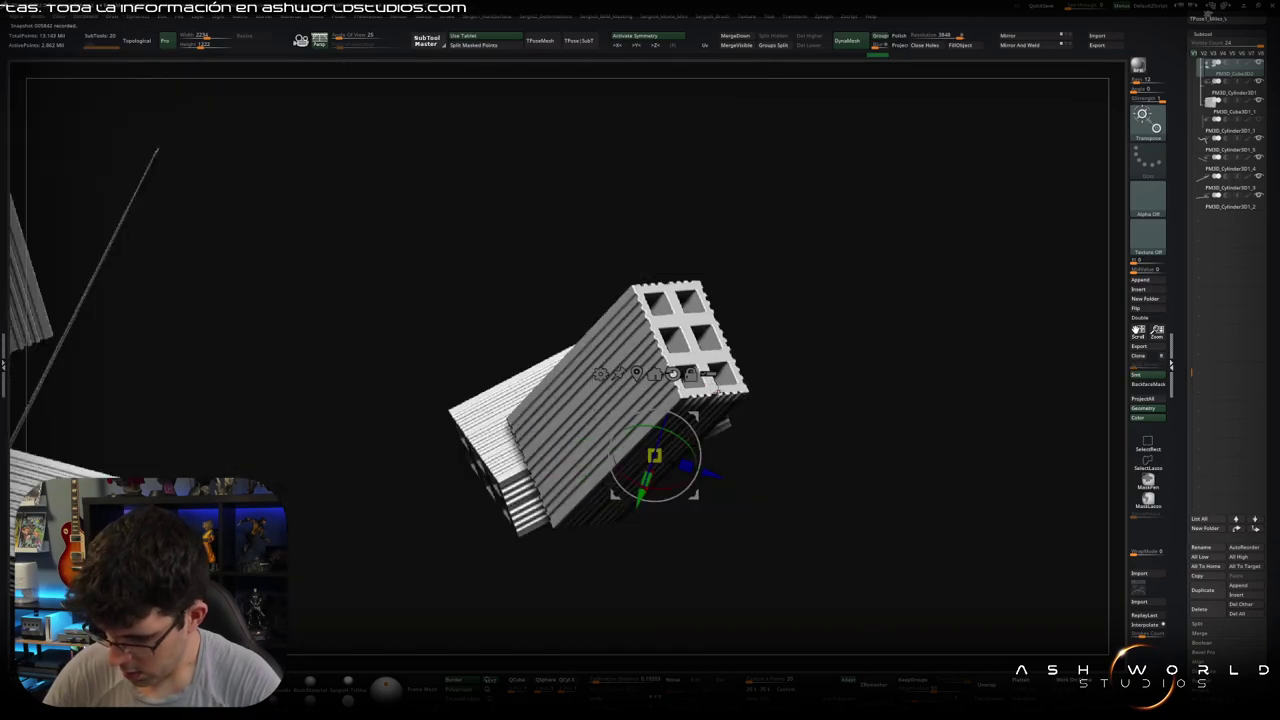
mouse_move(650, 470)
left_mouse_down()
mouse_move(716, 387)
mouse_move(856, 353)
mouse_move(811, 468)
mouse_move(790, 430)
left_mouse_up()
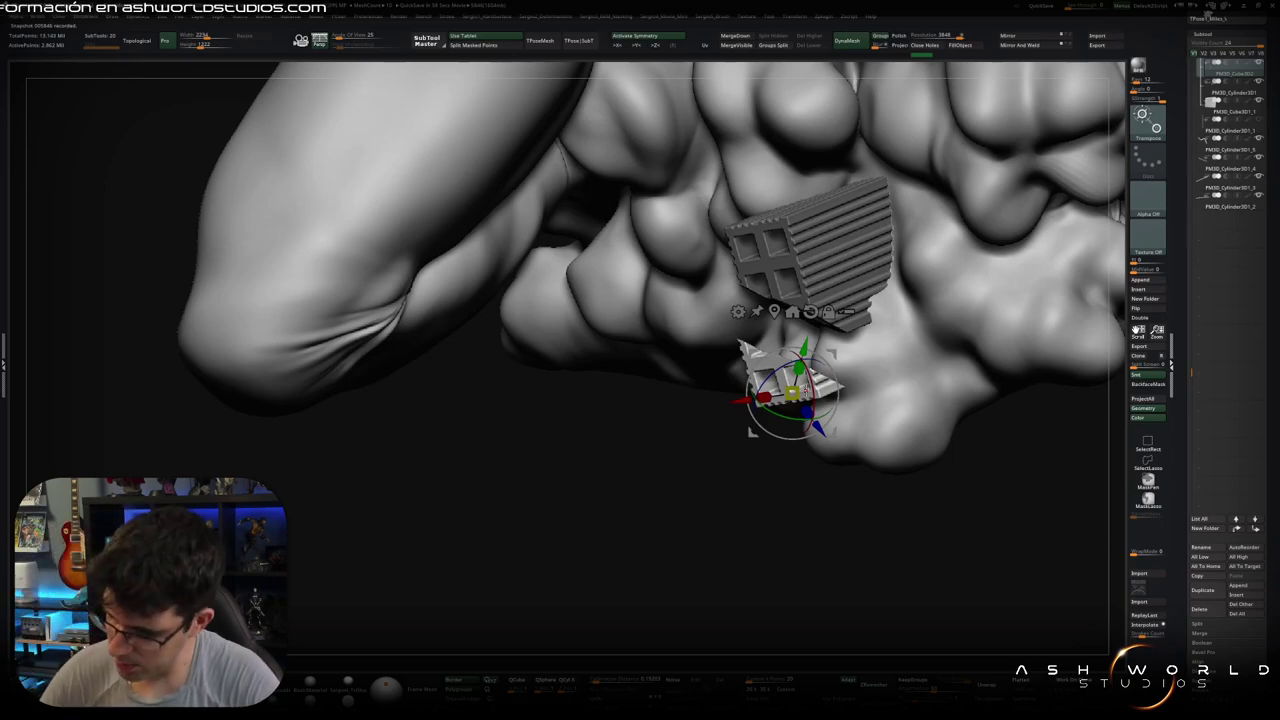
left_click_drag(700, 470, 678, 447)
key("q")
Step: Lasso-mask the brick pieces and toggle the cloud's visibility to check their placement
mouse_move(687, 503)
left_mouse_down()
mouse_move(615, 492)
mouse_move(640, 485)
left_mouse_up()
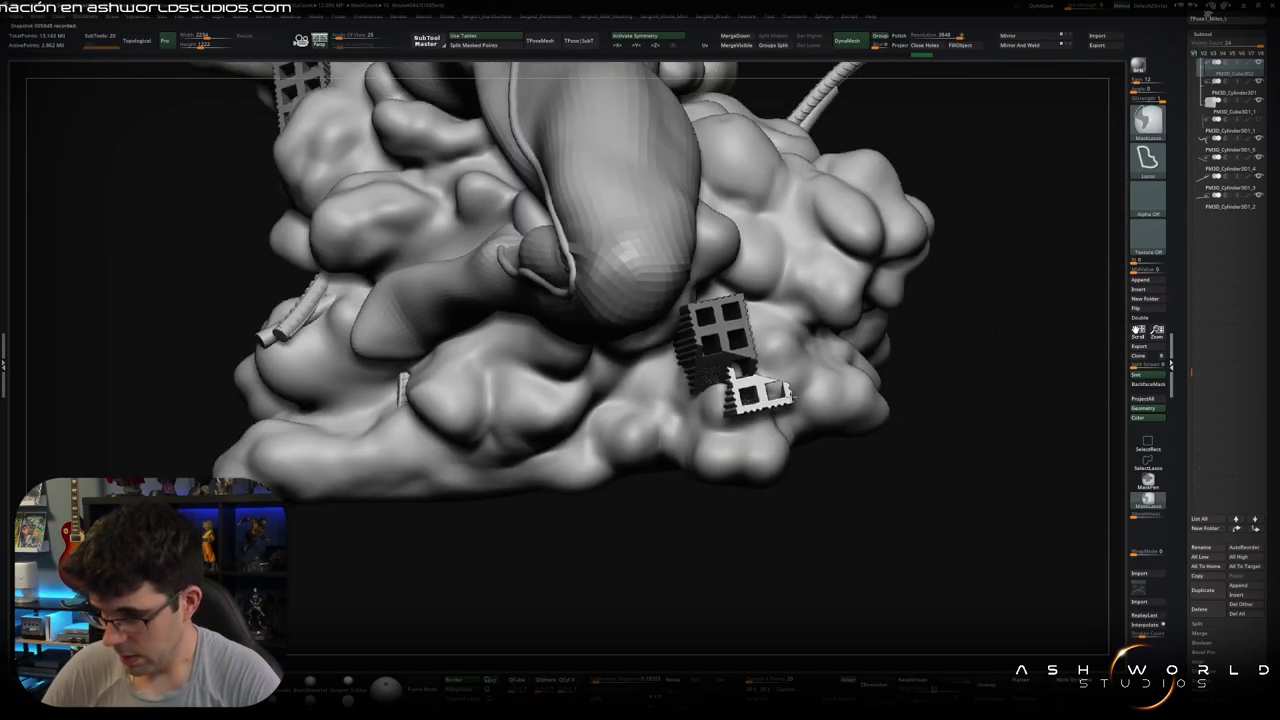
left_click(880, 383, "ctrl")
mouse_move(880, 383)
left_mouse_down()
mouse_move(926, 374)
mouse_move(924, 333)
left_mouse_up()
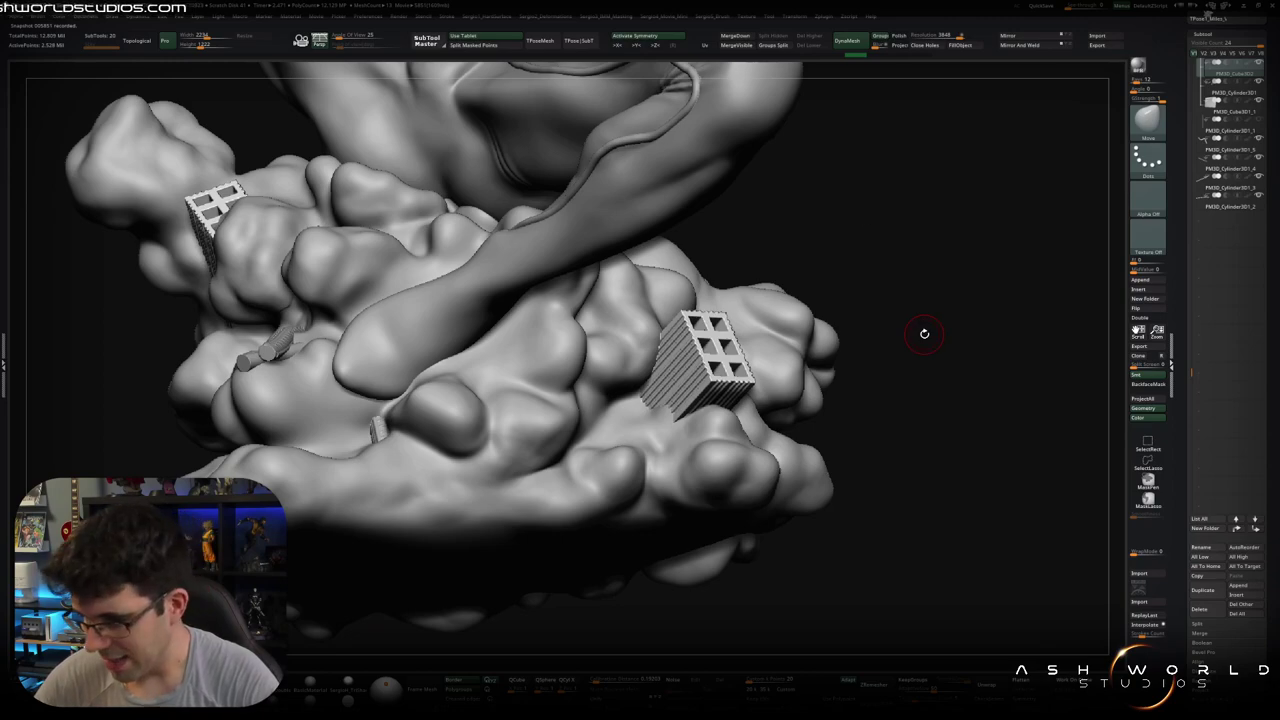
left_click(883, 191, "ctrl+shift")
left_click(877, 197, "ctrl+shift")
left_click(874, 200, "ctrl+shift")
left_click_drag(874, 200, 894, 217)
left_click(805, 200, "ctrl")
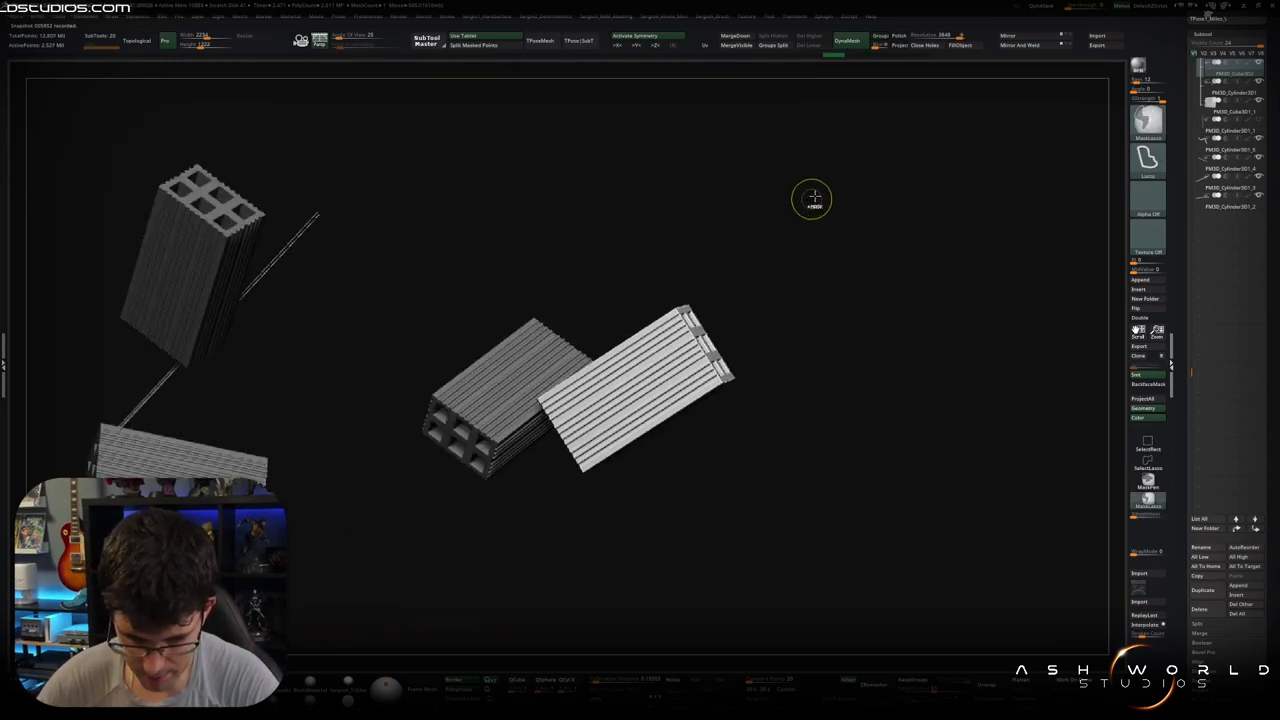
Step: Undo the last two changes and give the TrimDynamic brush the plain BrushAlpha
key("ctrl+z")
key("ctrl+z")
key("ctrl+z")
key("ctrl+z")
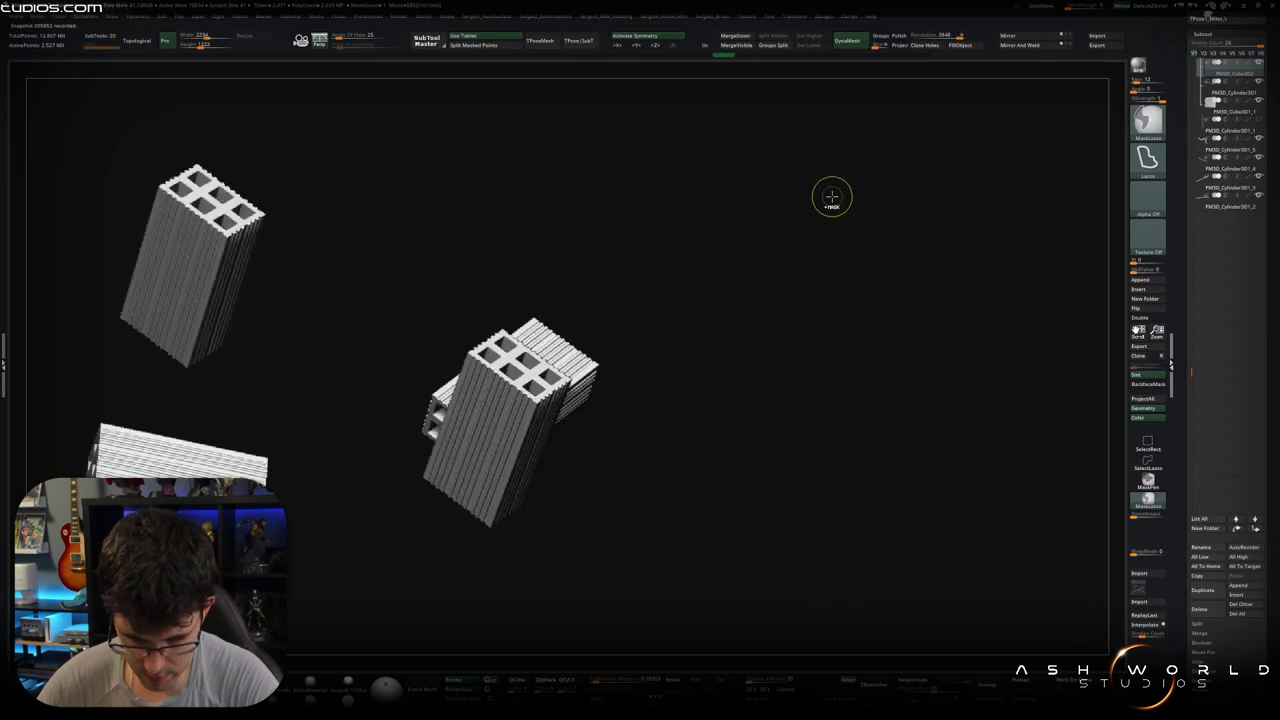
key("ctrl+z")
key("ctrl+z")
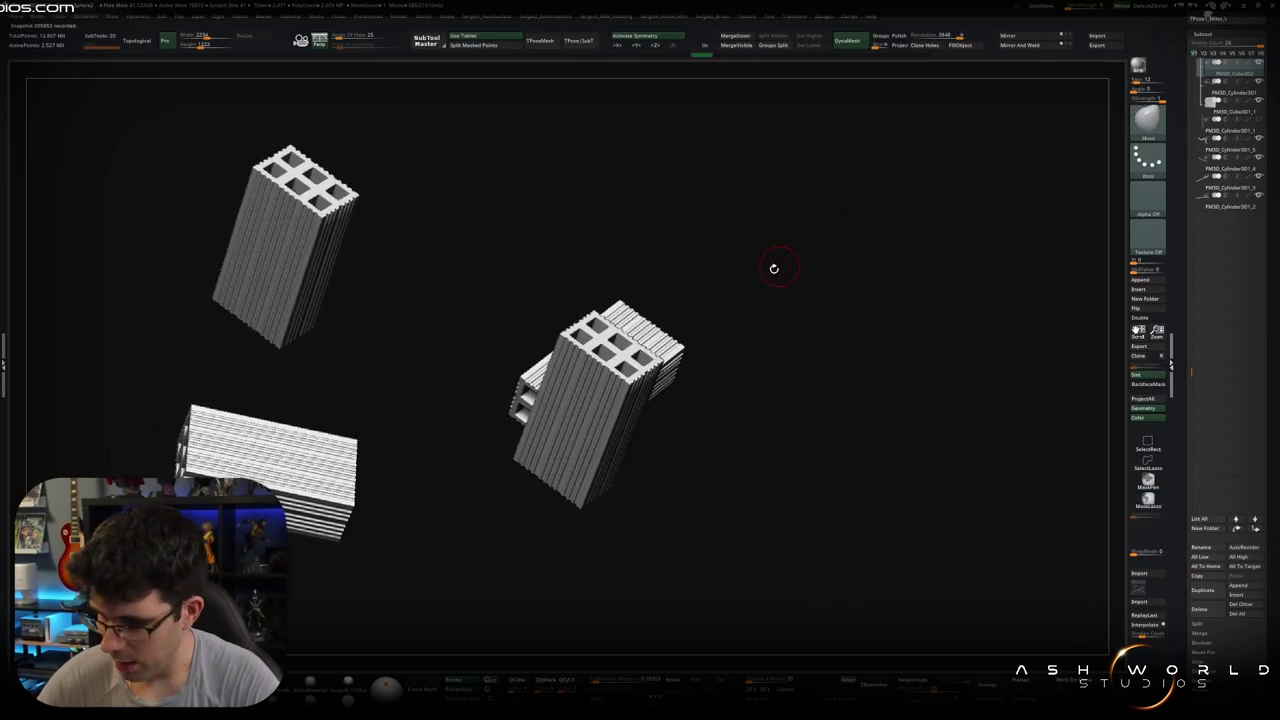
key("space")
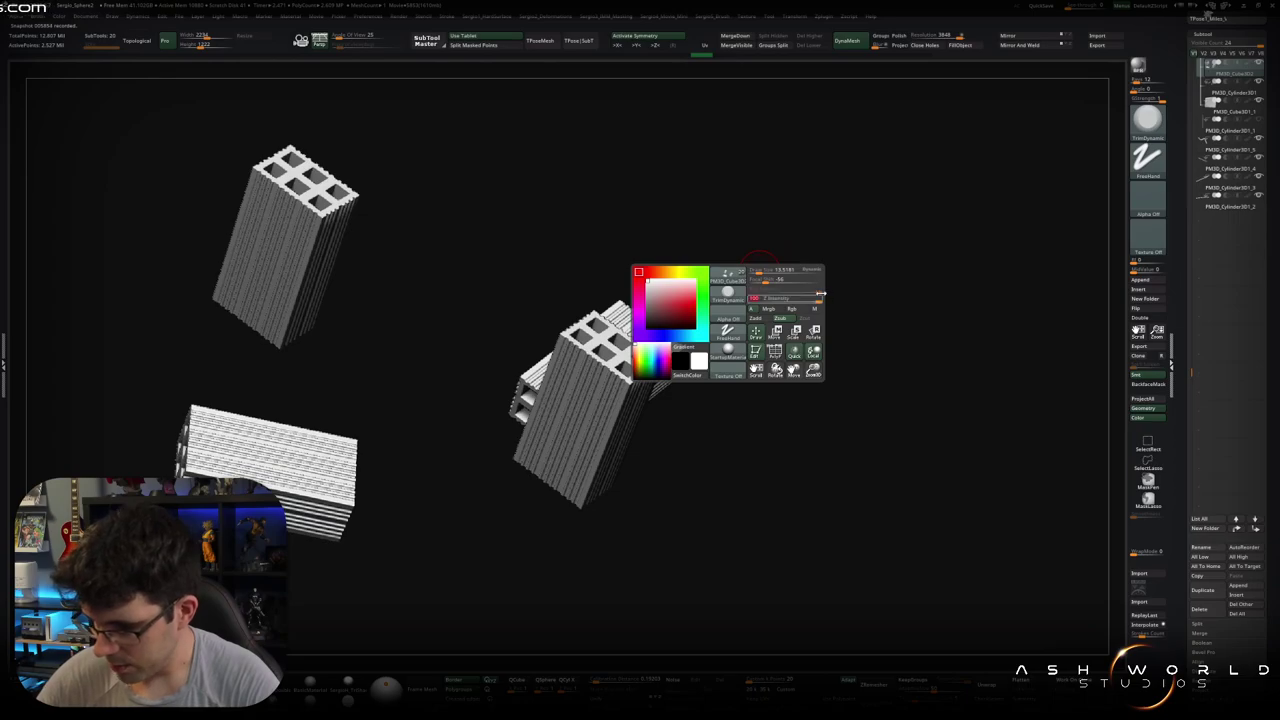
left_click(1147, 195)
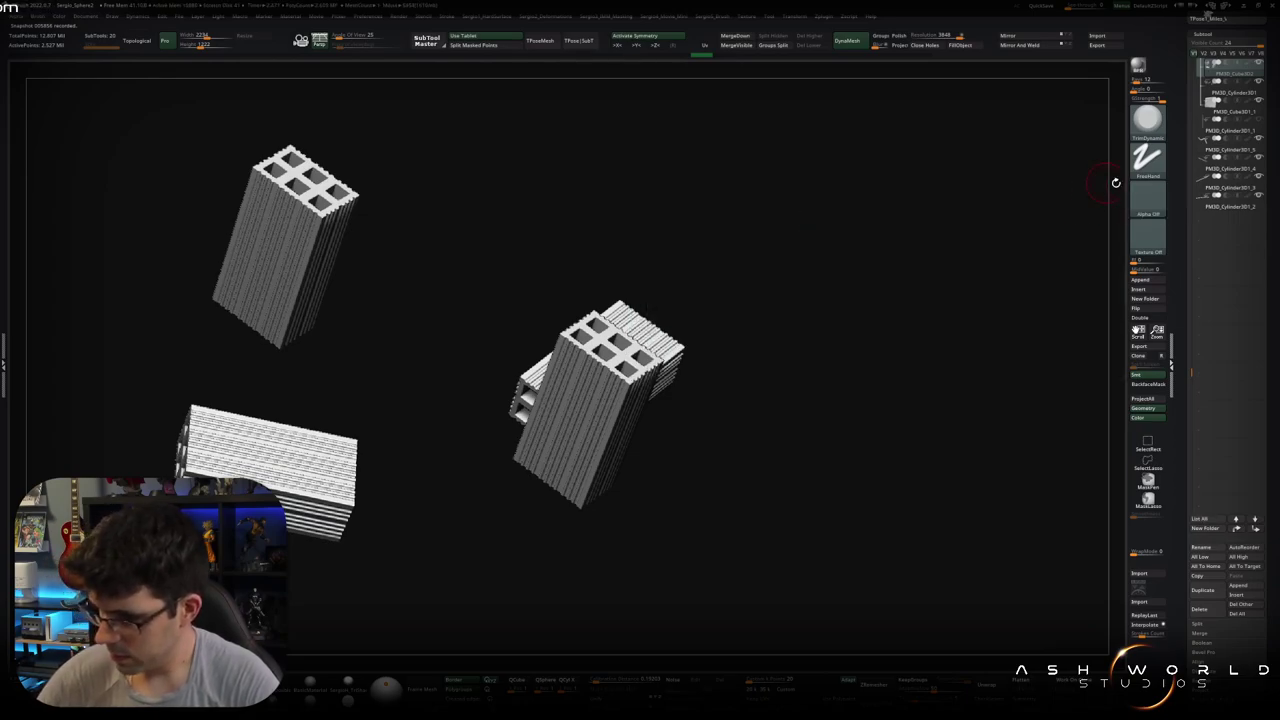
left_click(1147, 195)
left_click(829, 210)
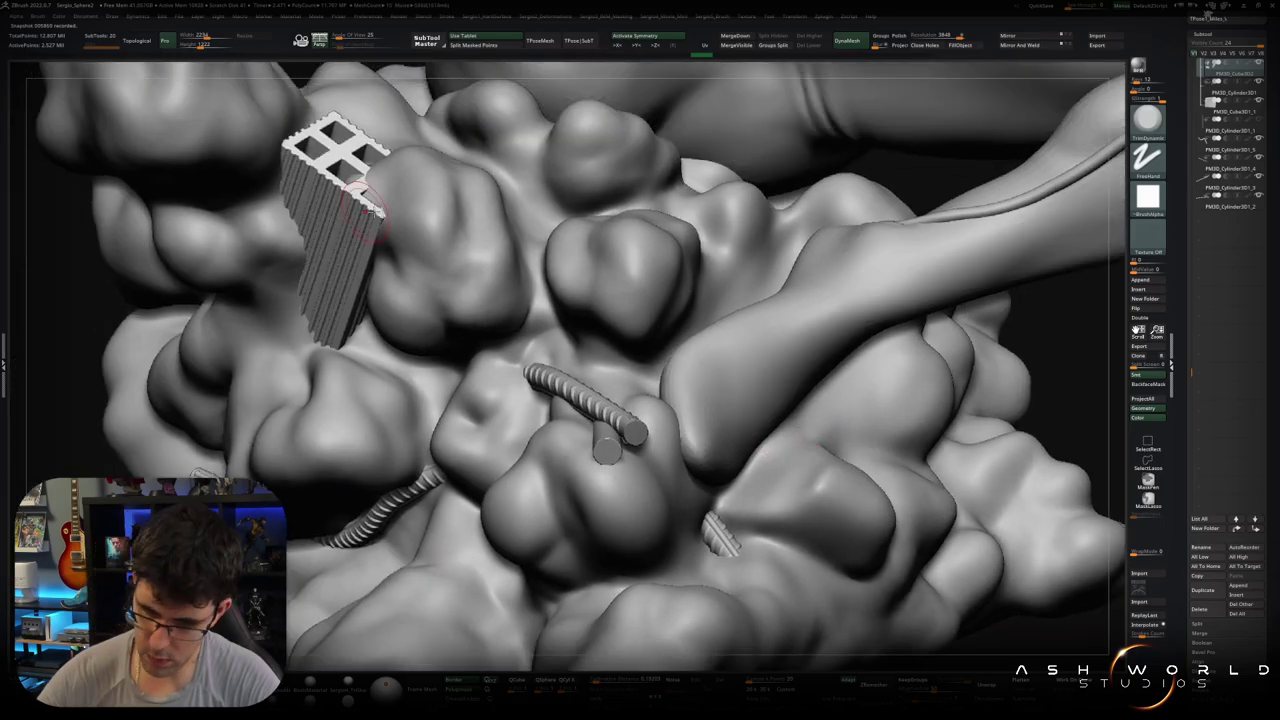
mouse_move(783, 443)
right_mouse_down()
mouse_move(550, 285)
mouse_move(596, 321)
right_mouse_up()
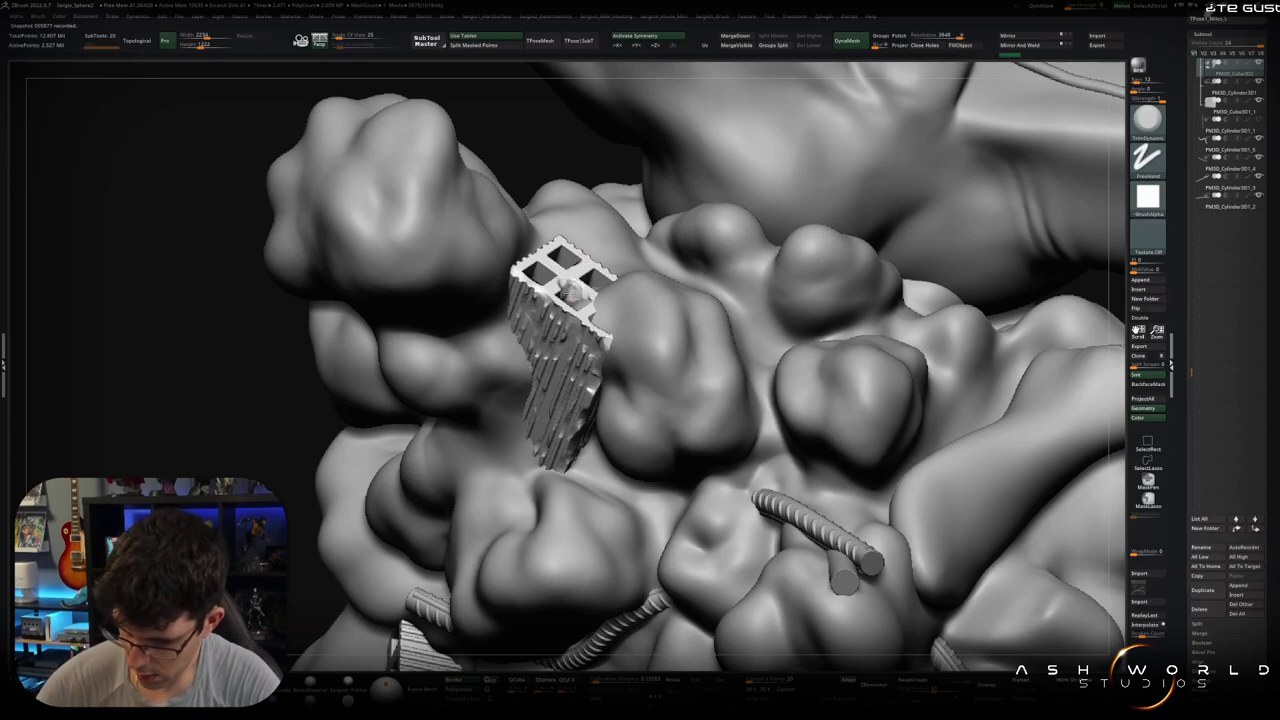
Step: Solo the brick meshes and trim the broken corner with TrimDynamic
right_click_drag(596, 285, 604, 328)
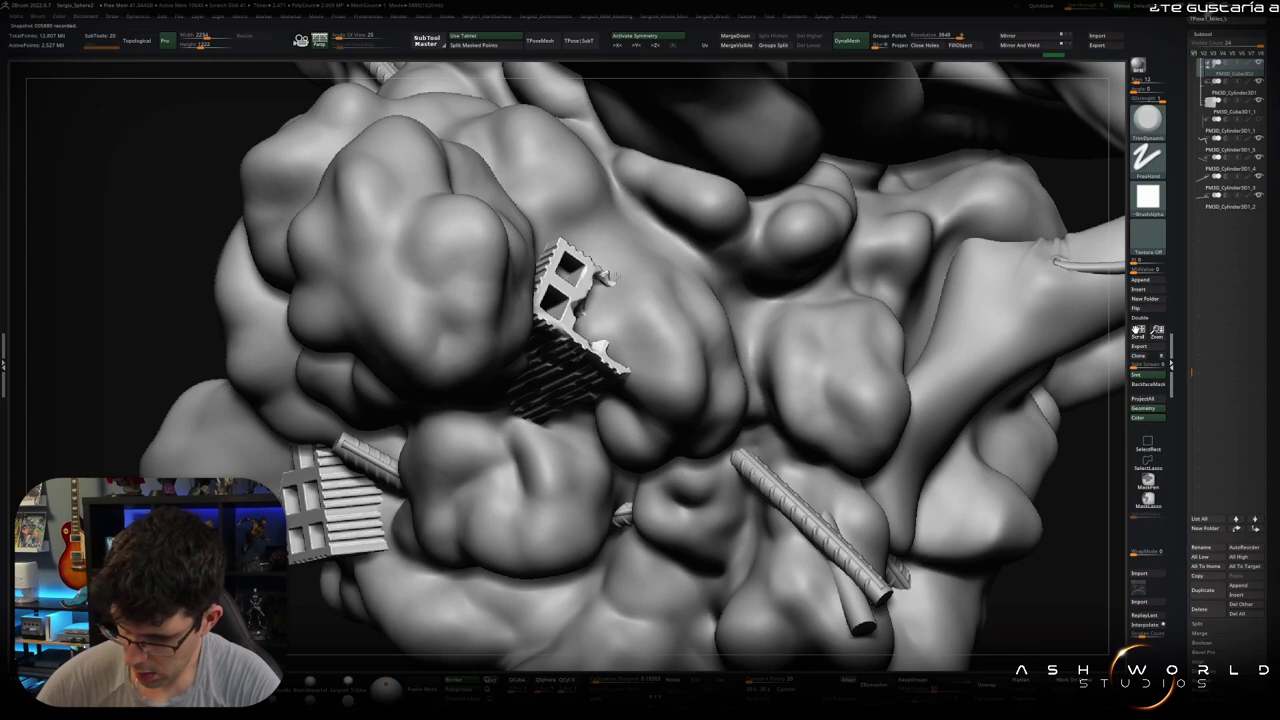
right_click_drag(642, 240, 600, 292)
left_click(600, 292, "ctrl+shift")
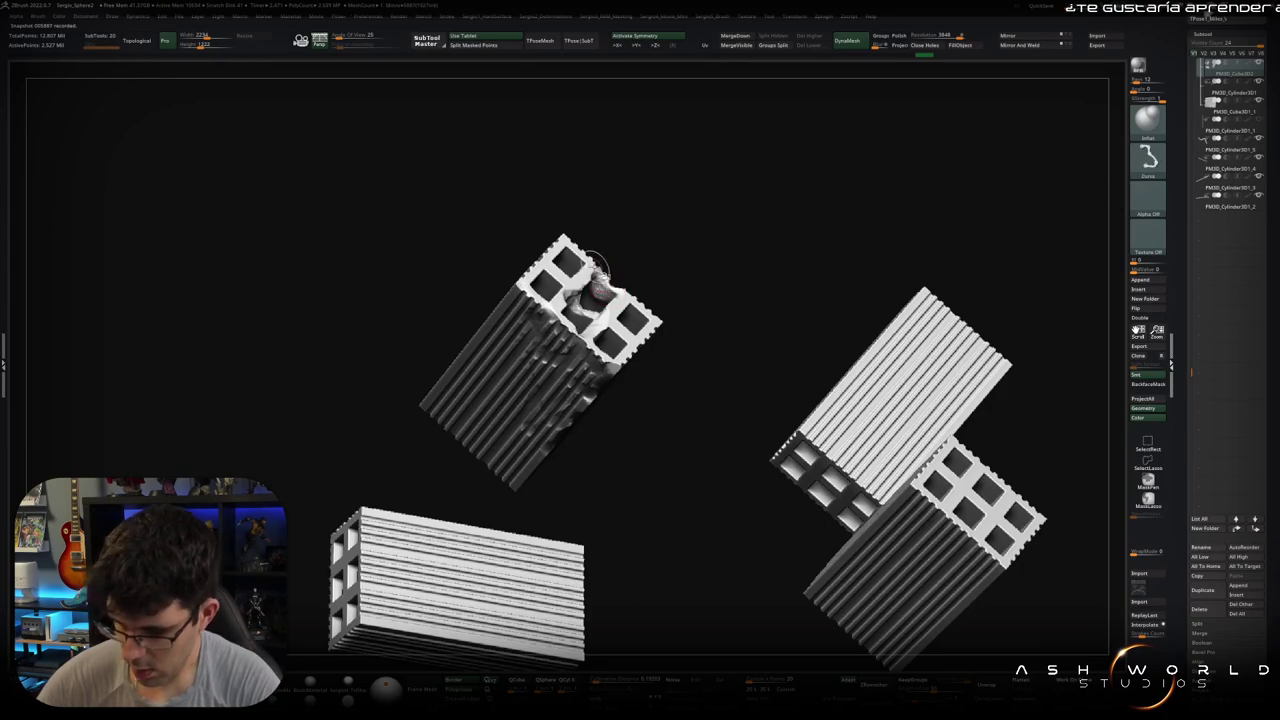
key("b")
key("t")
key("d")
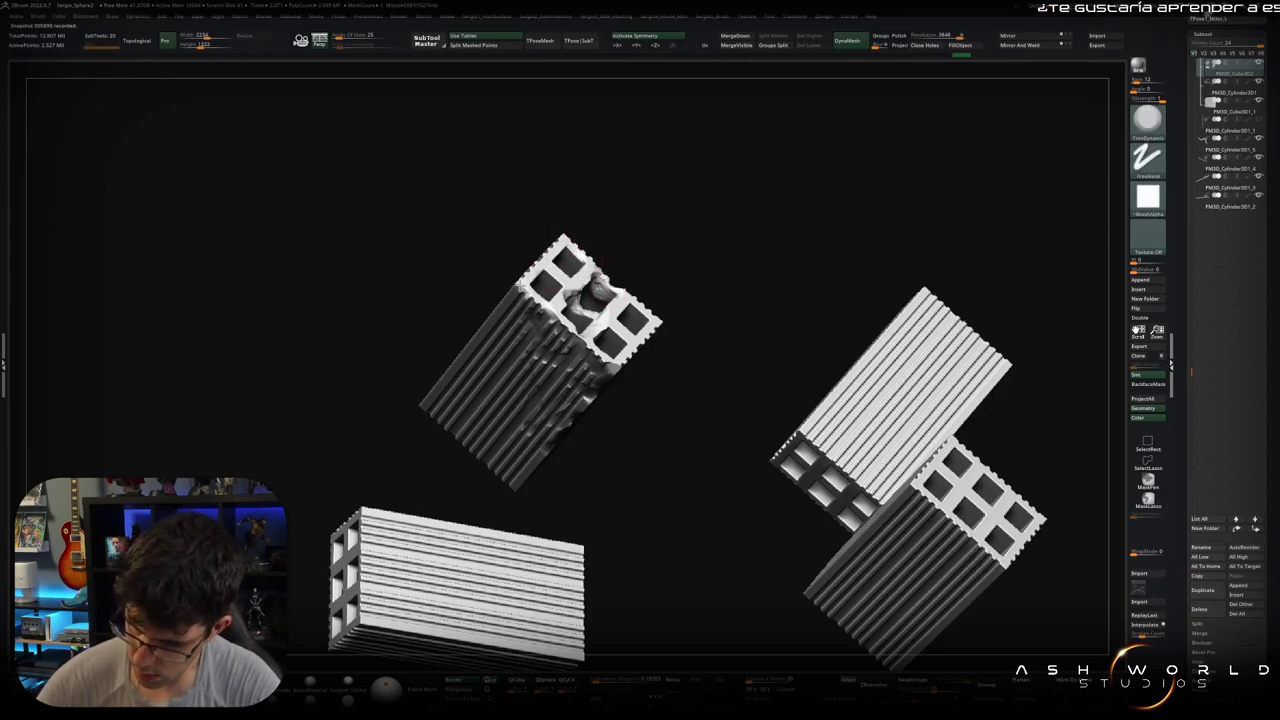
right_click_drag(527, 284, 515, 296)
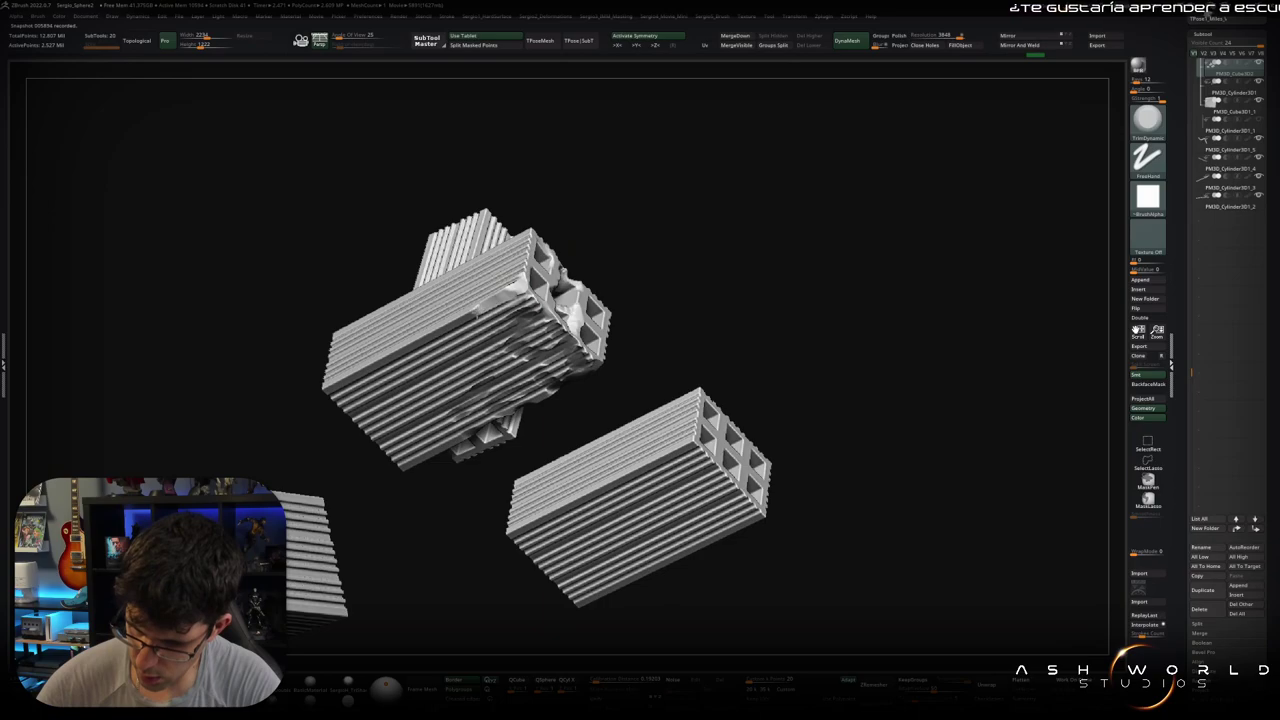
mouse_move(468, 360)
right_mouse_down()
mouse_move(457, 371)
mouse_move(506, 449)
mouse_move(520, 440)
mouse_move(471, 407)
mouse_move(458, 428)
mouse_move(482, 424)
mouse_move(489, 393)
right_mouse_up()
Step: Unhide all parts and enable BackfaceMask under Brush Auto Masking
left_click(506, 449, "ctrl+shift")
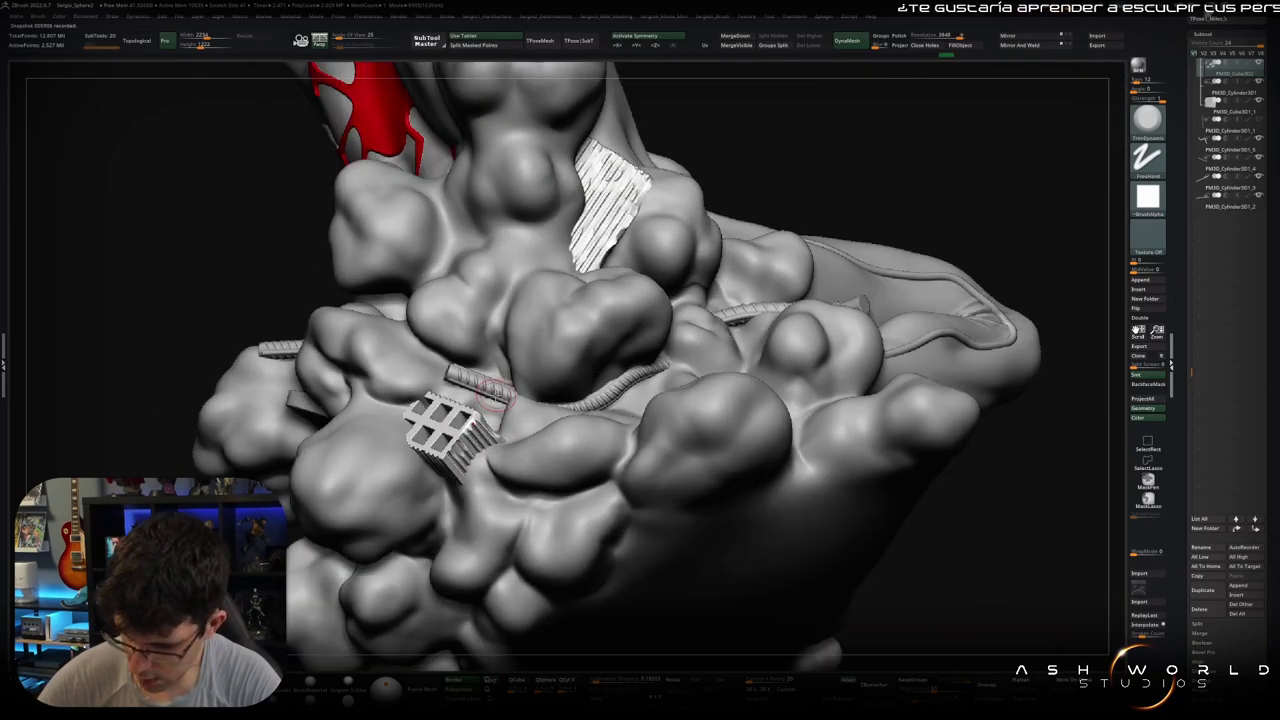
left_click(1148, 384)
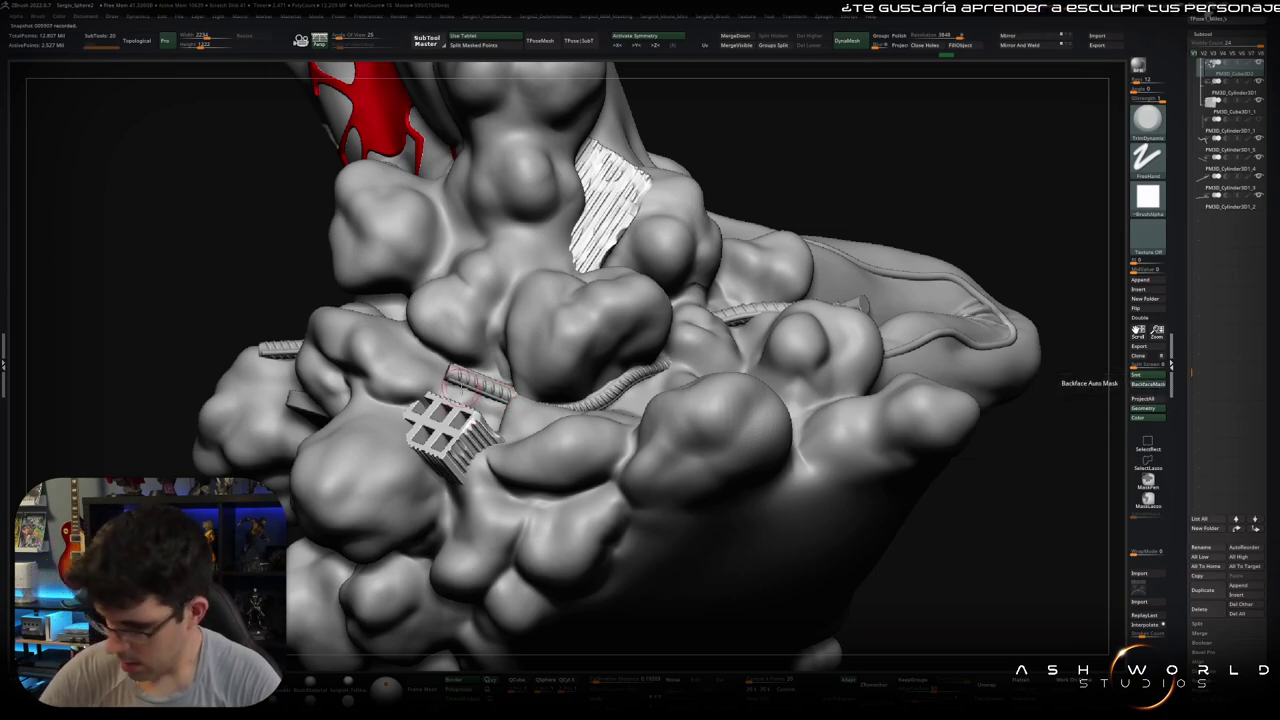
right_click_drag(480, 420, 458, 440, "ctrl")
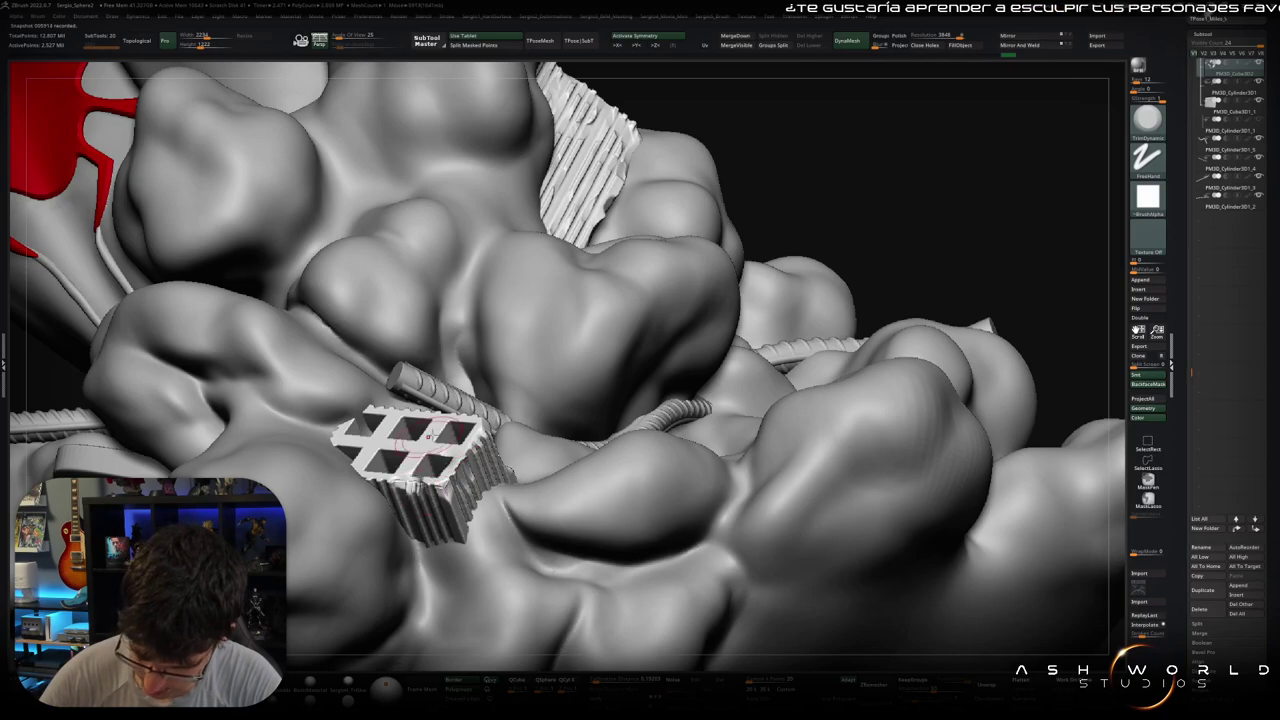
Step: Crumble the brick's grid face with TrimDynamic strokes, softening it with Shift-smoothing
right_click_drag(428, 437, 440, 468)
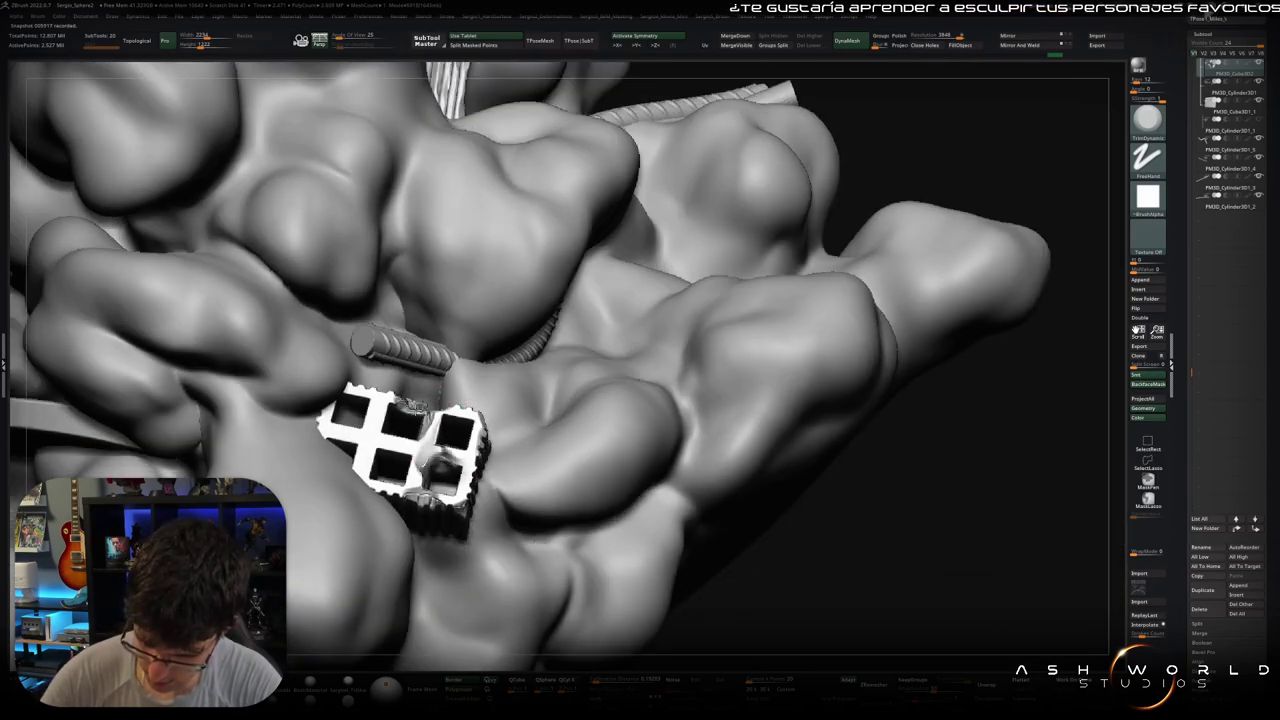
key("shift")
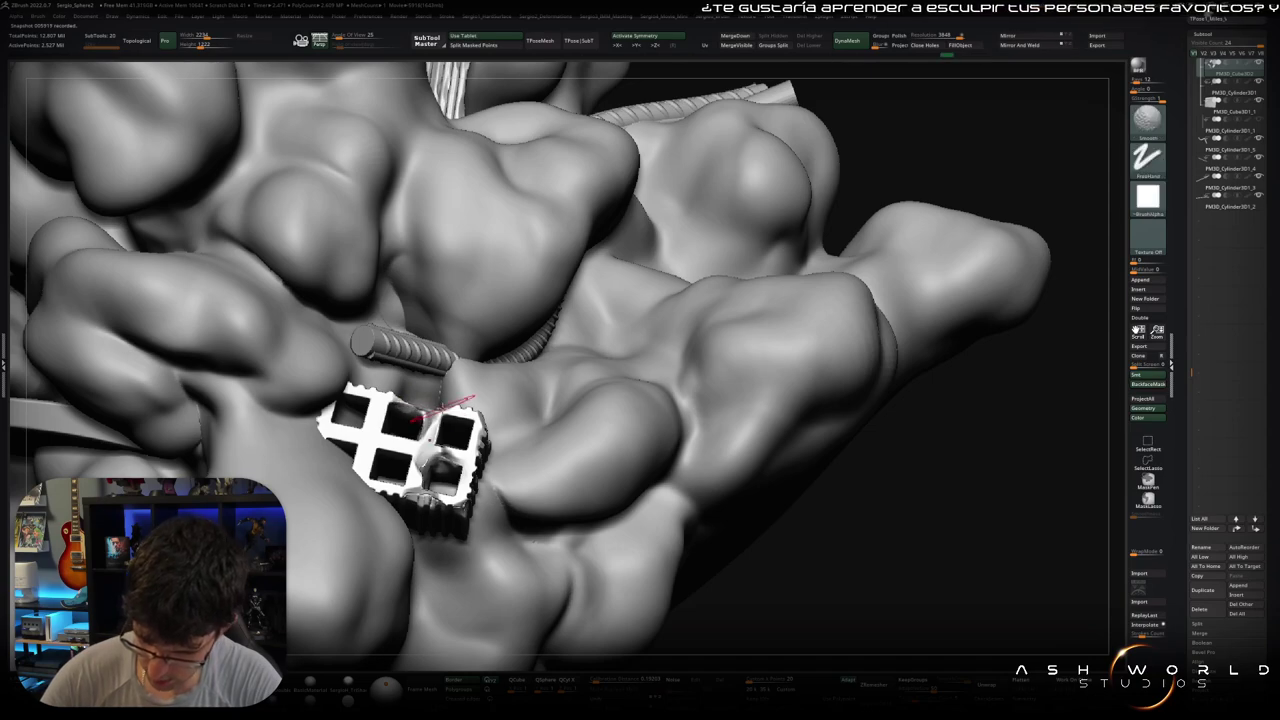
right_click_drag(428, 414, 440, 425)
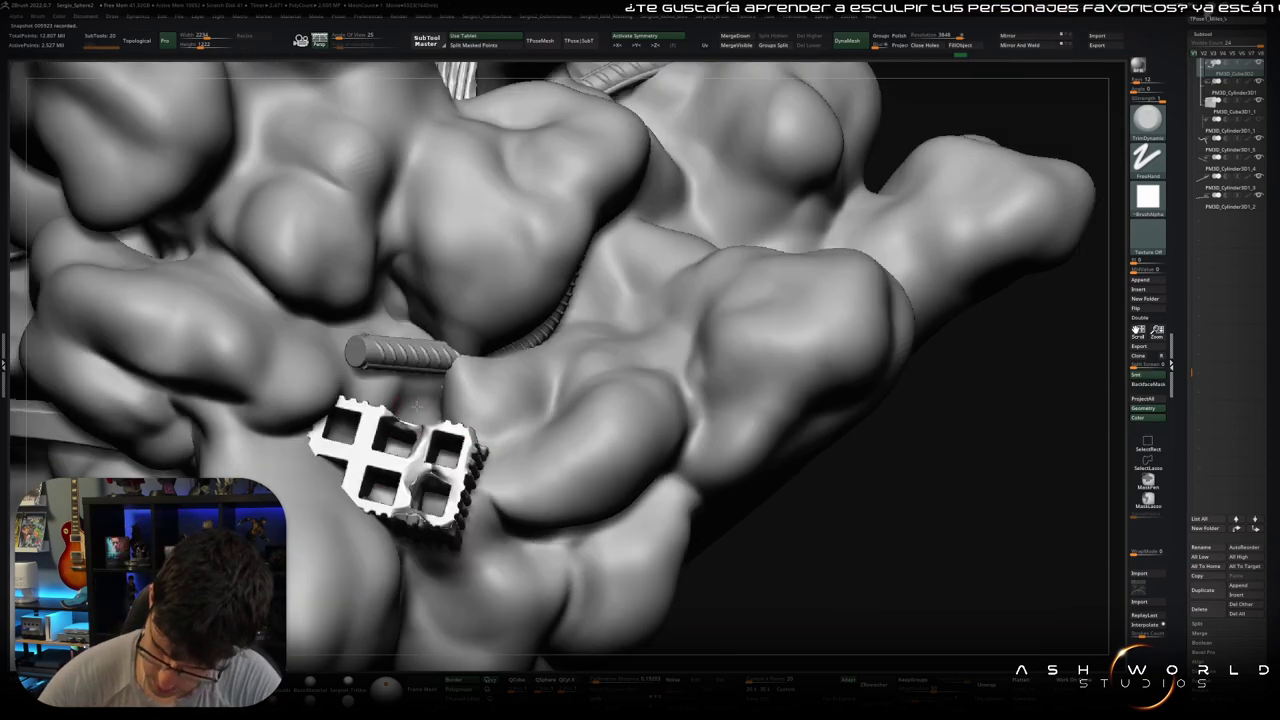
right_click_drag(411, 408, 426, 403)
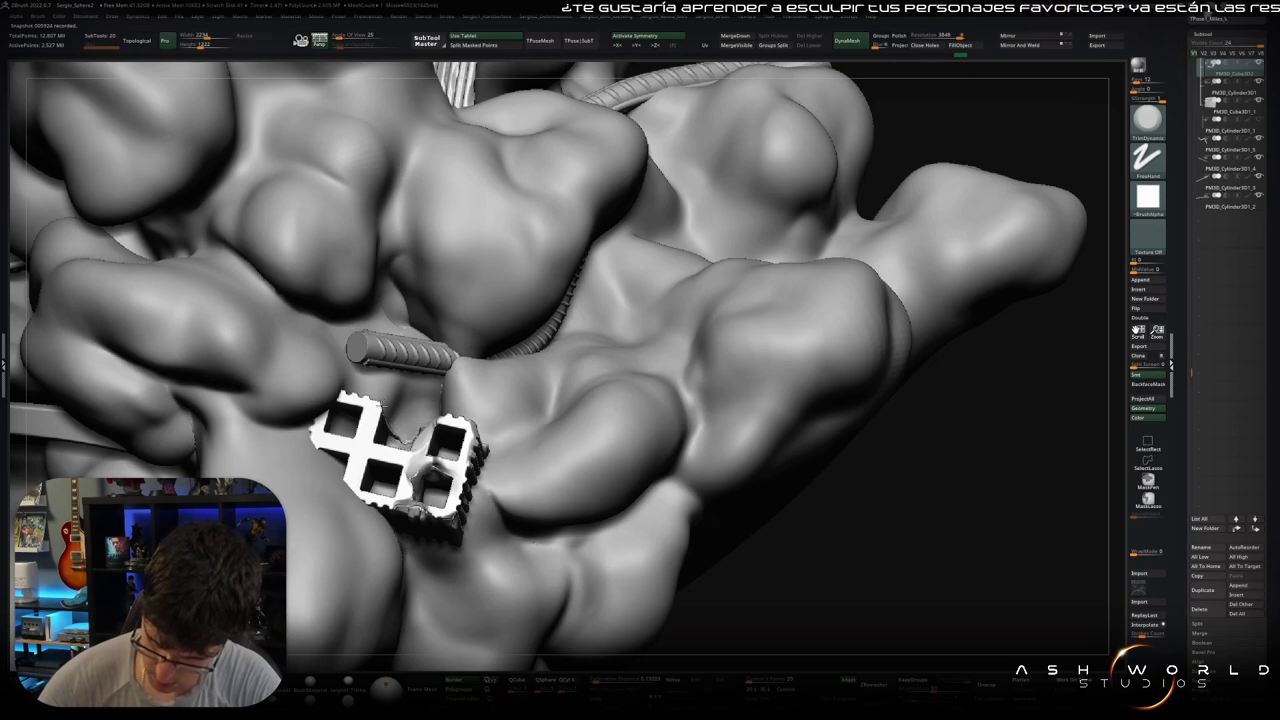
key("shift")
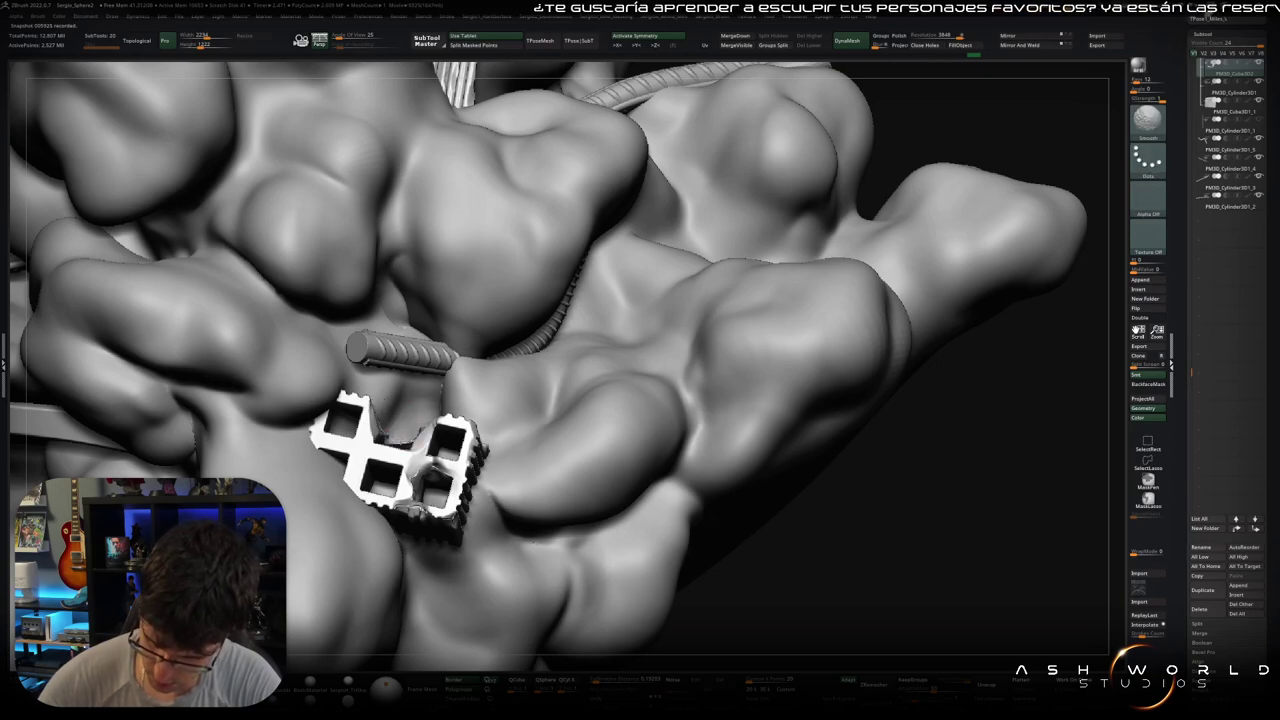
right_click_drag(420, 405, 430, 400)
key("ctrl+shift")
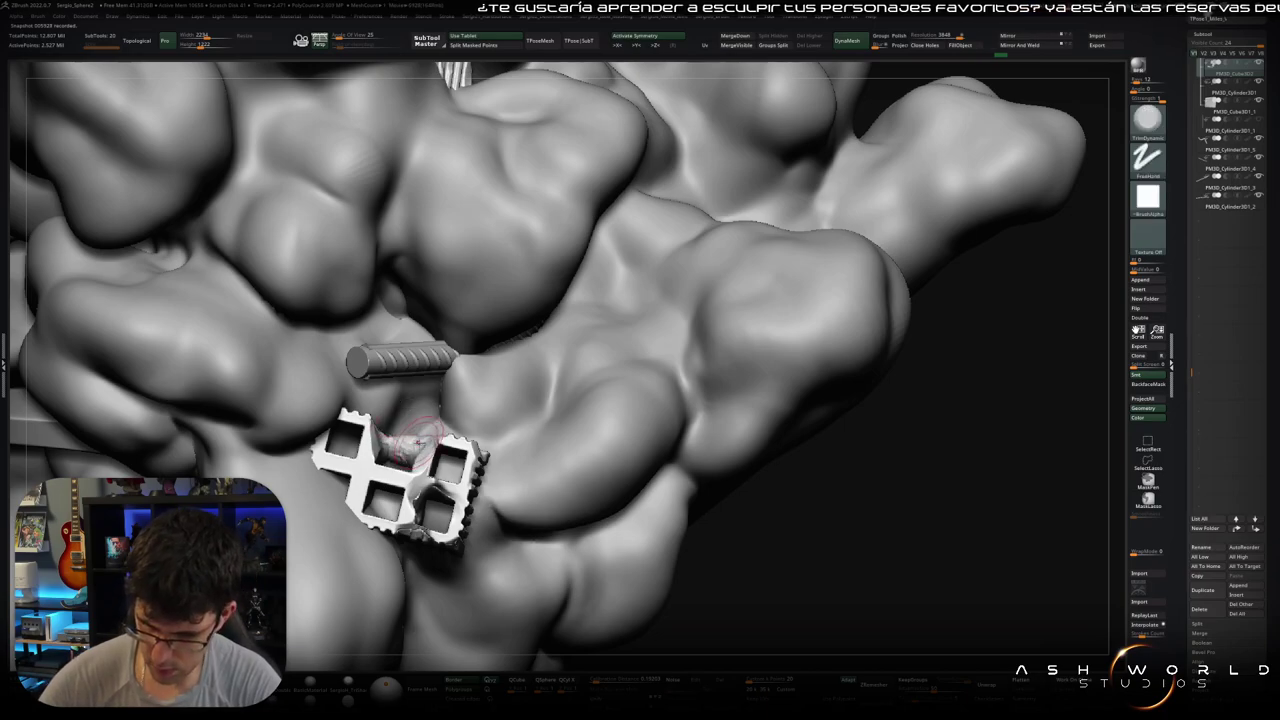
mouse_move(415, 425)
right_mouse_down()
mouse_move(567, 337)
mouse_move(395, 405)
right_mouse_up()
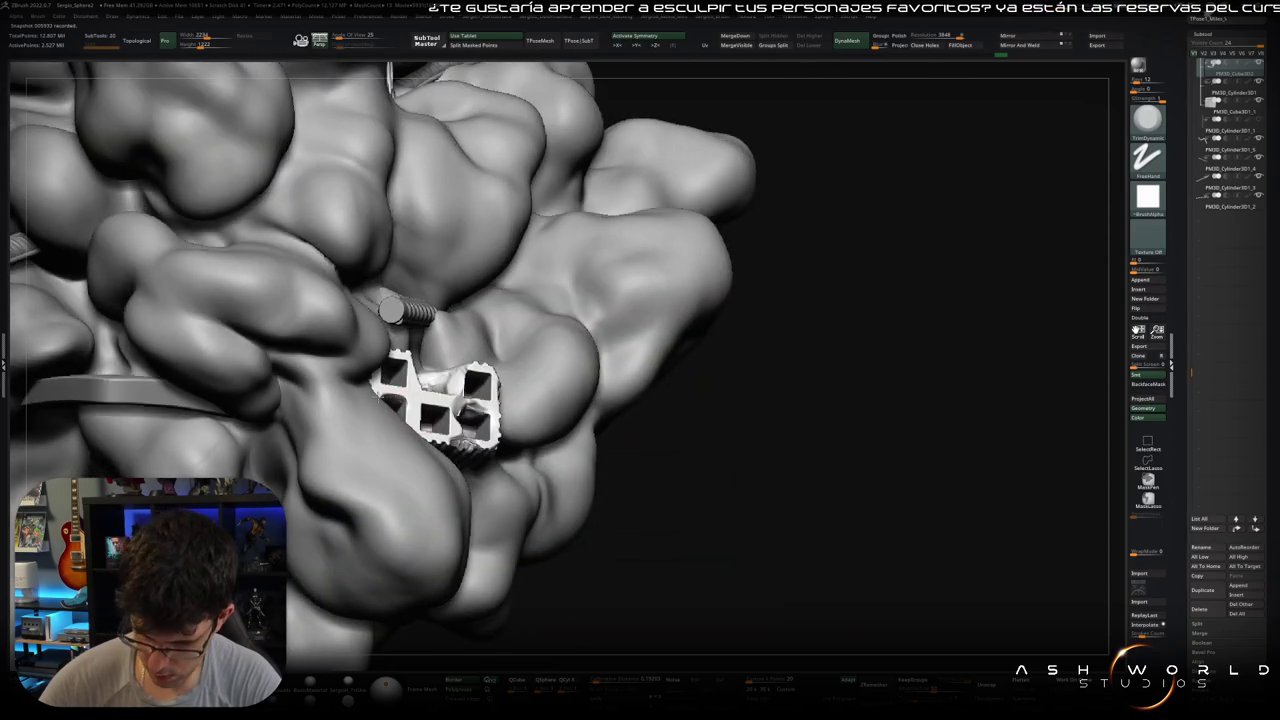
Step: Toggle Solo on the three brick meshes to check the broken face, then zoom out to the base
left_click(390, 410, "ctrl+shift")
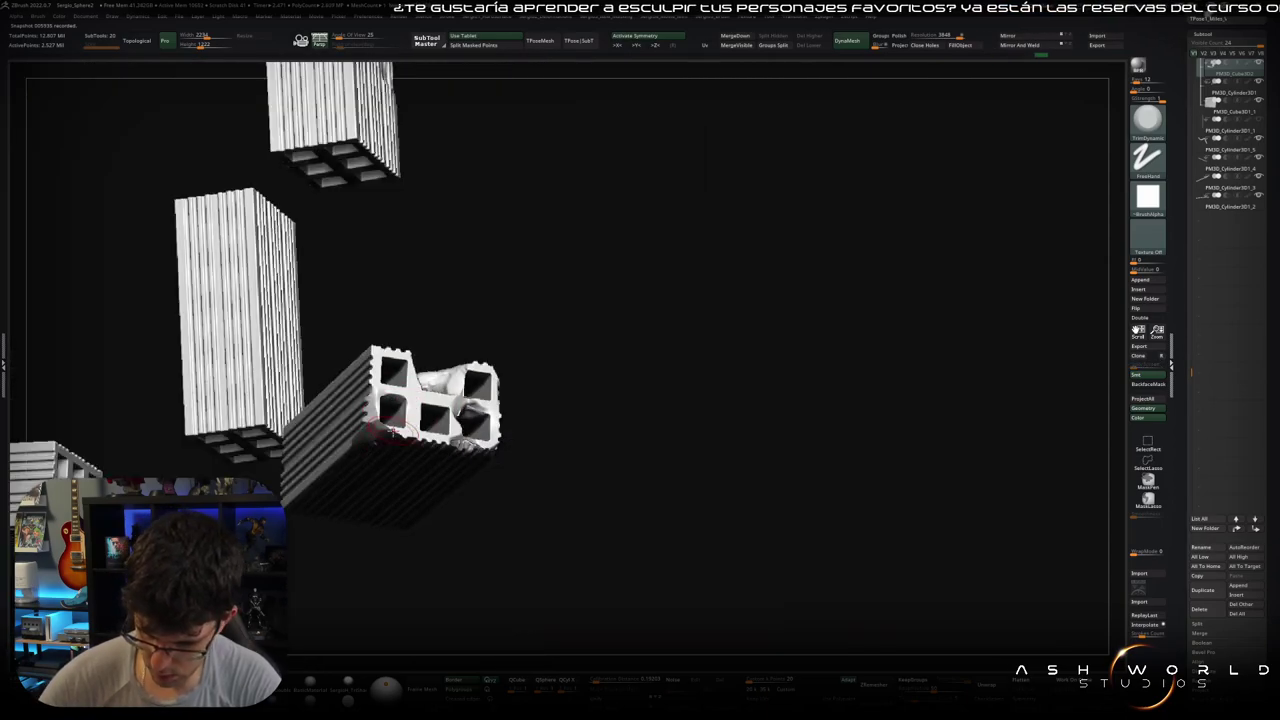
mouse_move(395, 430)
right_mouse_down()
mouse_move(380, 432)
mouse_move(443, 371)
mouse_move(600, 400)
mouse_move(515, 355)
right_mouse_up()
left_click(600, 400, "ctrl+shift")
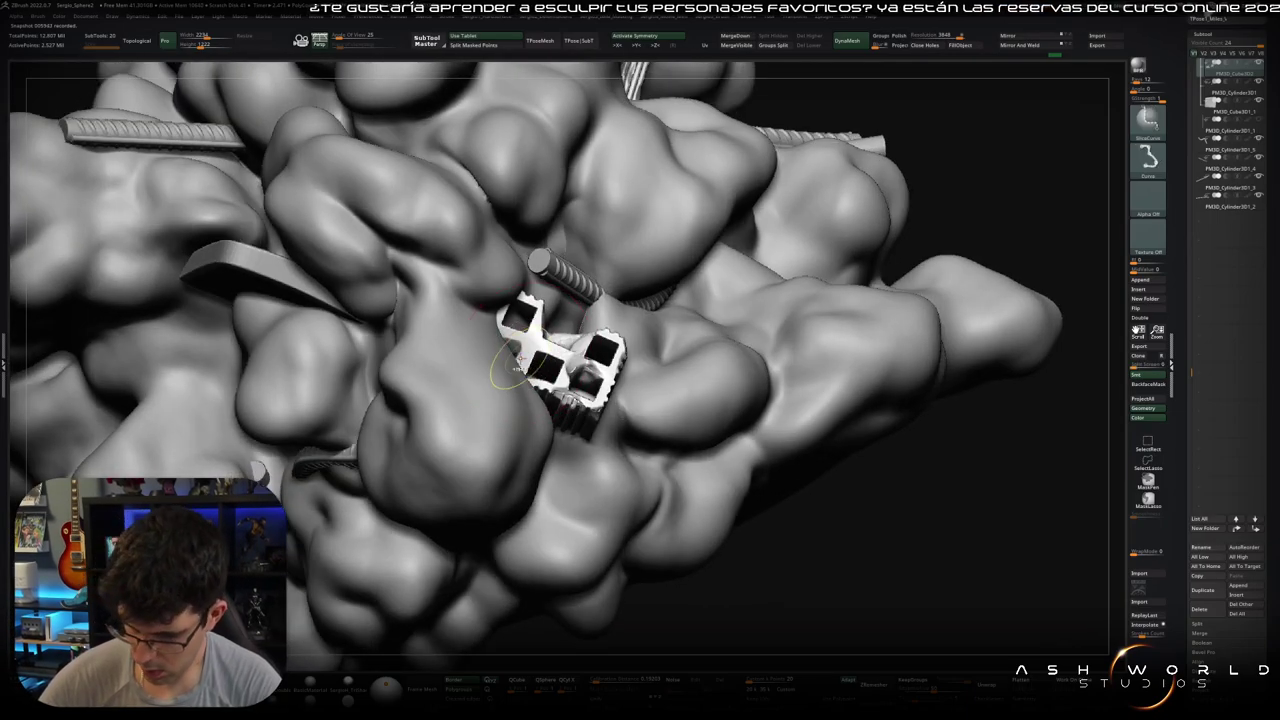
left_click(515, 355, "ctrl+shift")
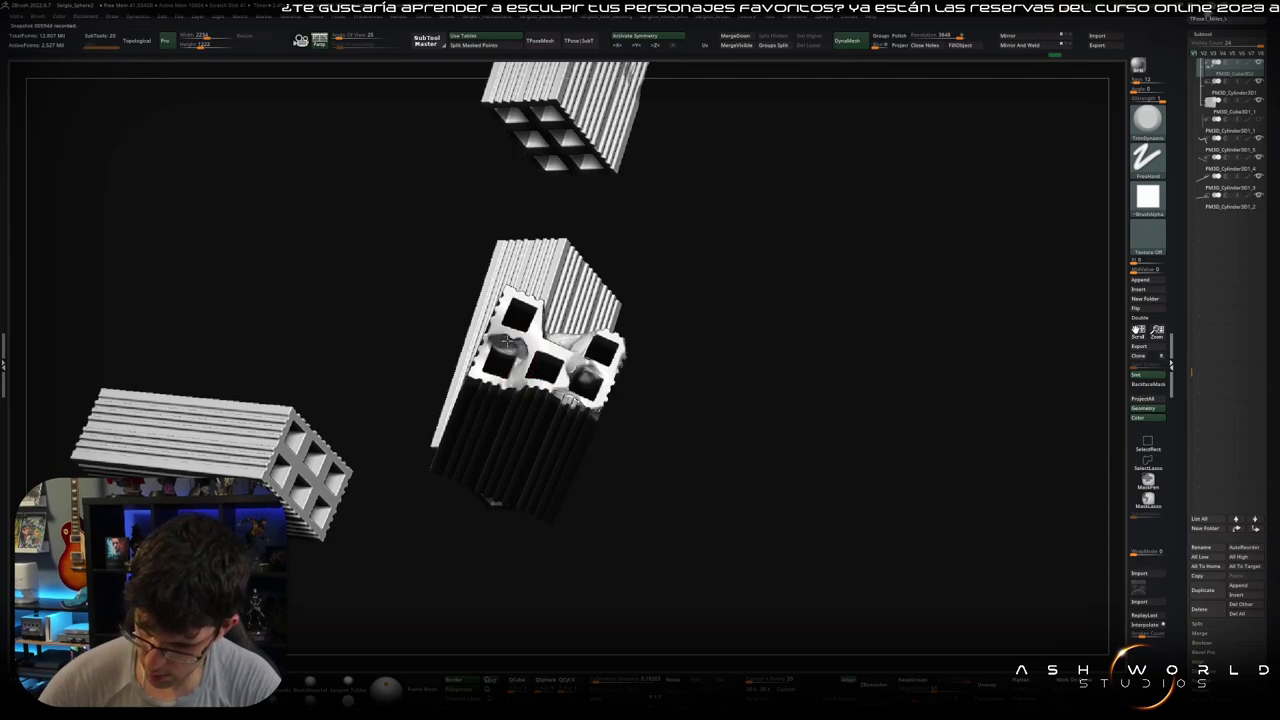
left_click(530, 352, "ctrl+shift")
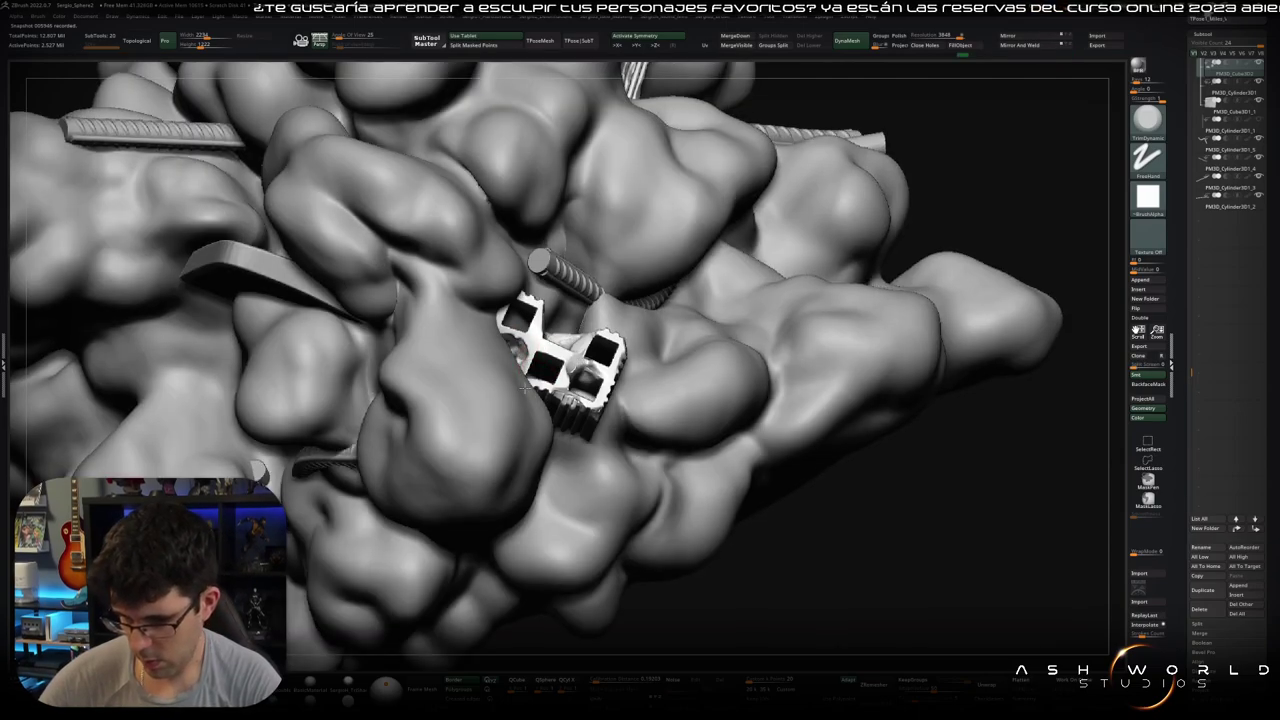
mouse_move(515, 350)
right_mouse_down()
mouse_move(560, 370)
mouse_move(538, 365)
mouse_move(545, 346)
mouse_move(686, 254)
mouse_move(330, 345)
right_mouse_up()
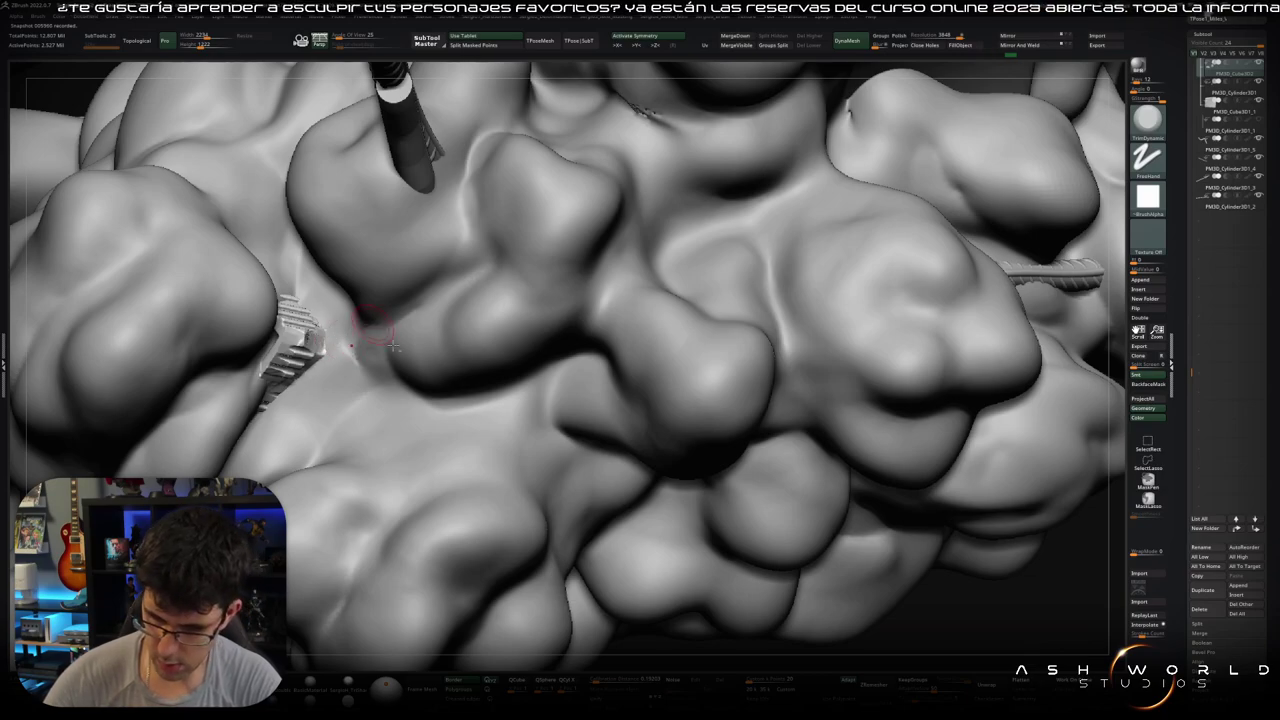
mouse_move(395, 345)
right_mouse_down("alt")
mouse_move(433, 381)
mouse_move(445, 310)
mouse_move(482, 309)
mouse_move(535, 420)
mouse_move(473, 363)
right_mouse_up("alt")
Step: Solo the brick meshes and toggle the clay sculpt's visibility to inspect them
left_click(442, 335, "ctrl+shift")
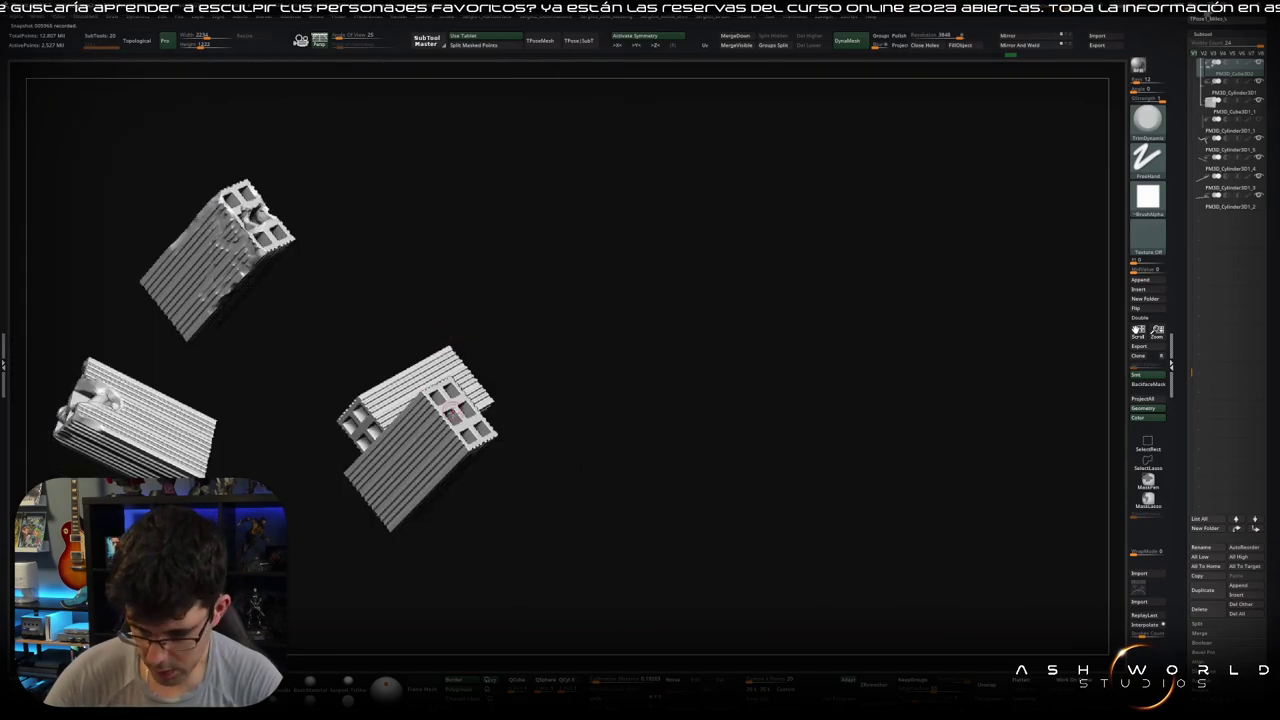
left_click(455, 410, "ctrl+shift")
mouse_move(455, 410)
right_mouse_down()
mouse_move(562, 466)
mouse_move(477, 302)
mouse_move(475, 346)
mouse_move(501, 352)
mouse_move(477, 335)
right_mouse_up()
left_click(512, 437, "ctrl+shift")
left_click(449, 341, "ctrl+shift")
left_click(501, 352, "ctrl+shift")
Step: Try moving the middle brick with the gizmo, then undo that move
key("w")
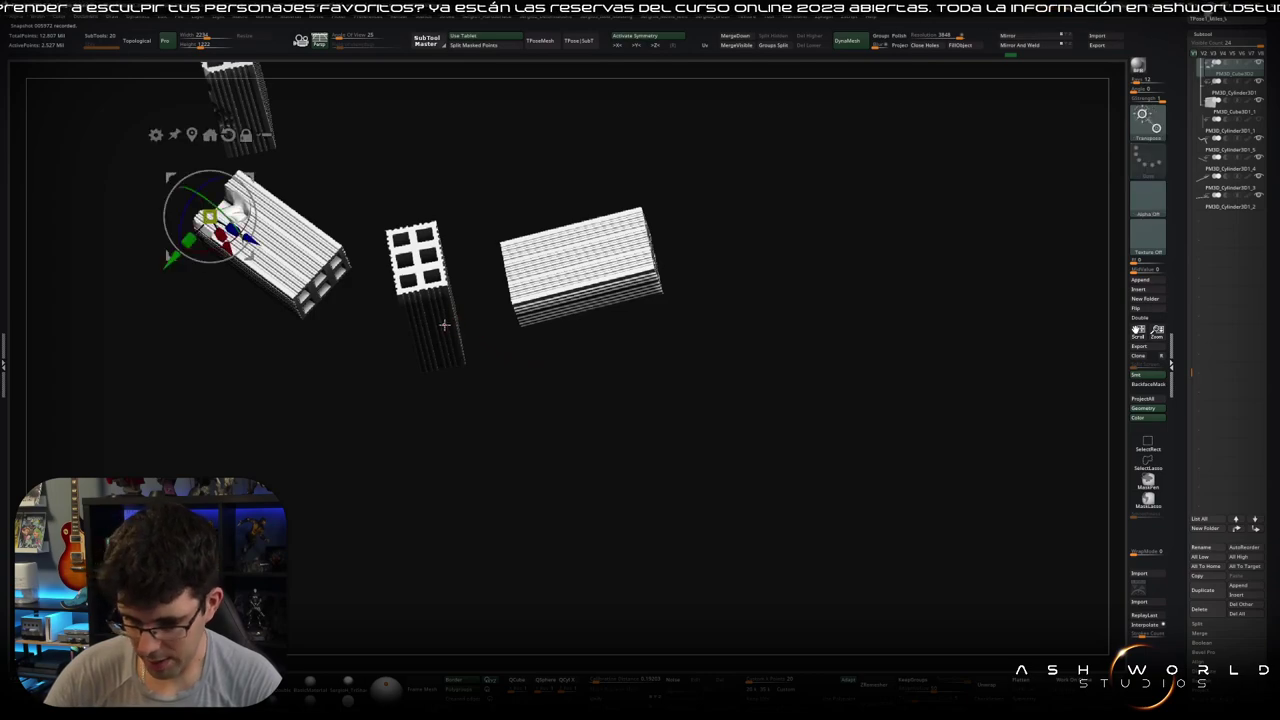
left_click(445, 322, "alt")
left_click(470, 360, "ctrl+shift")
left_click_drag(556, 271, 572, 280)
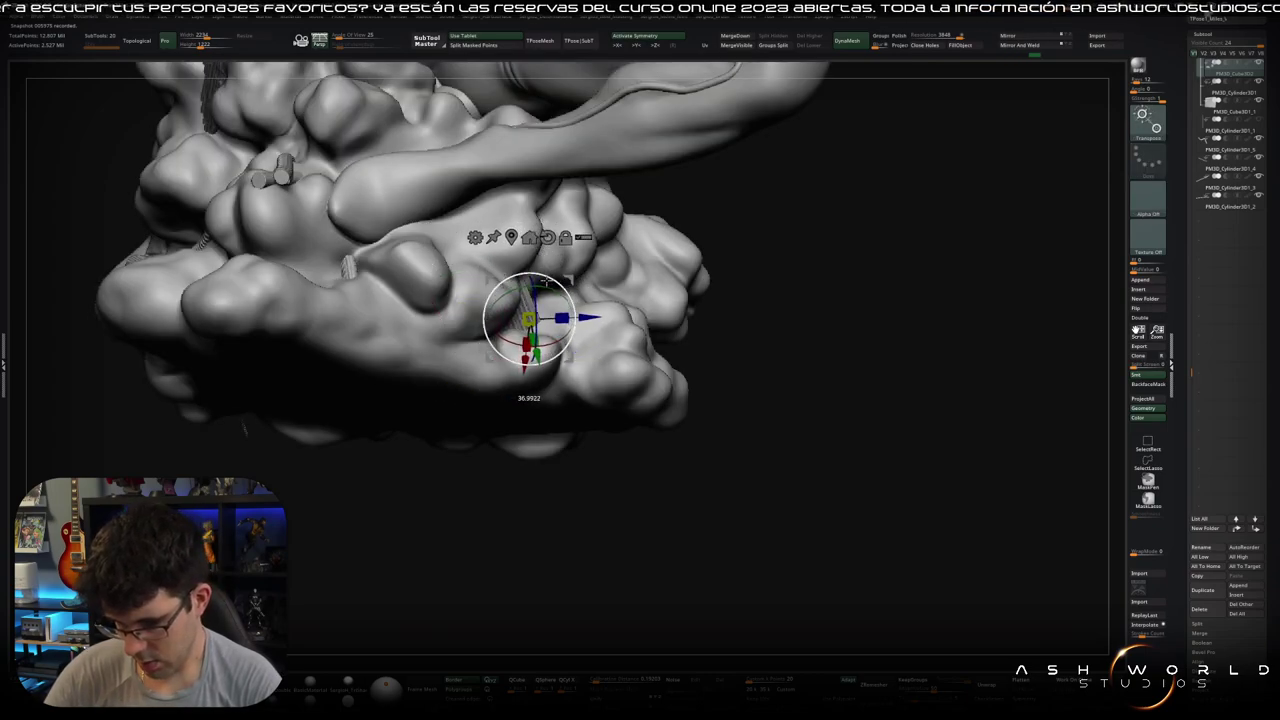
key("q")
key("ctrl+z")
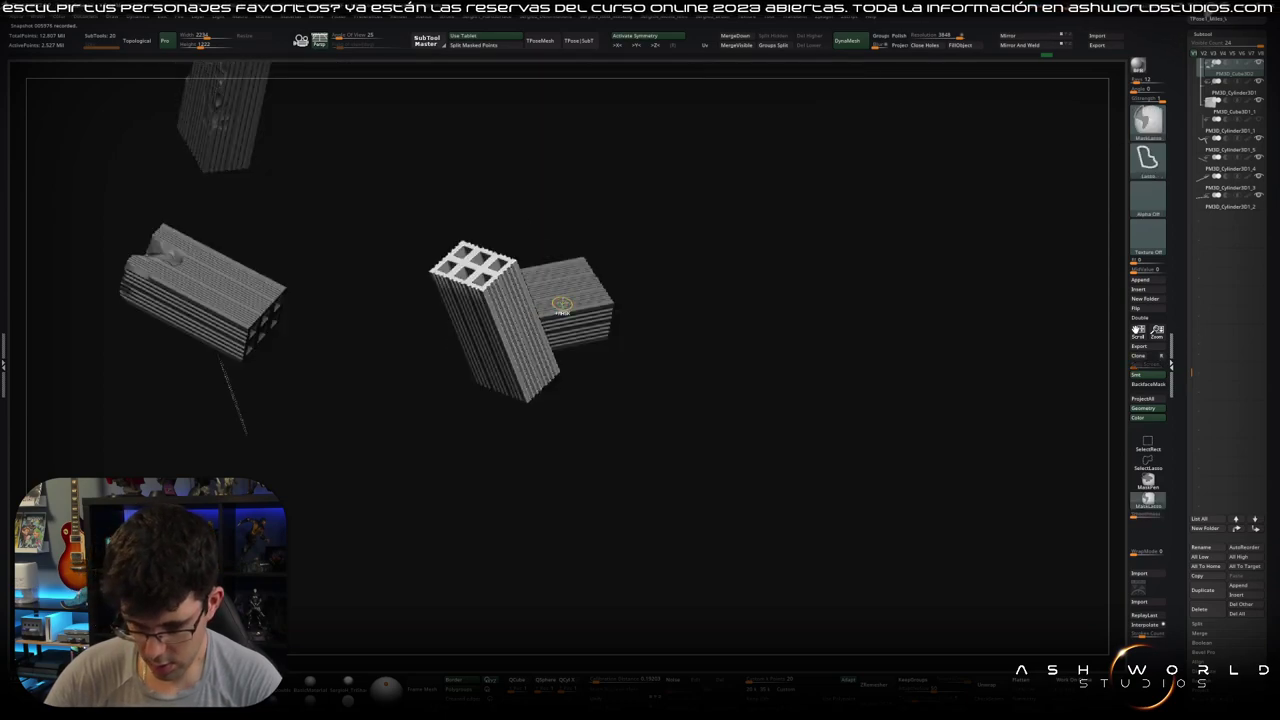
key("ctrl+z")
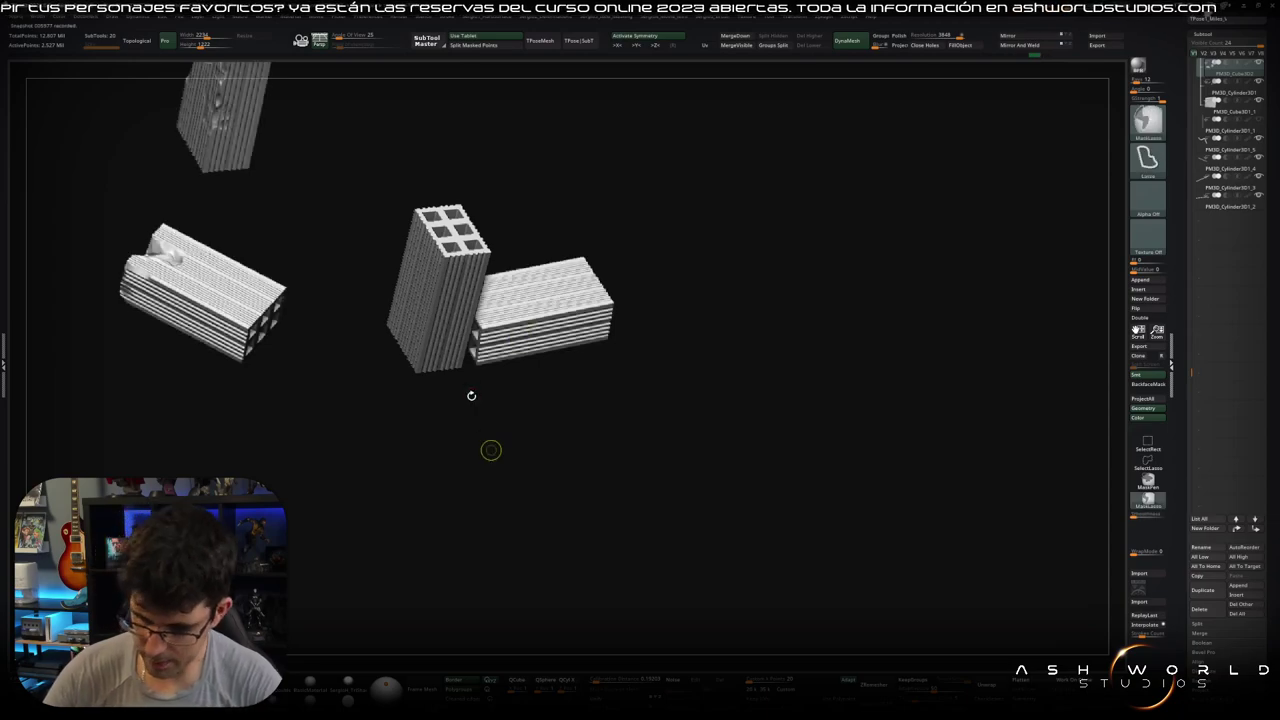
Step: Drag the upright brick with Transpose so it overlaps the horizontal brick
key("w")
mouse_move(465, 308)
left_mouse_down()
mouse_move(525, 300)
mouse_move(505, 355)
left_mouse_up()
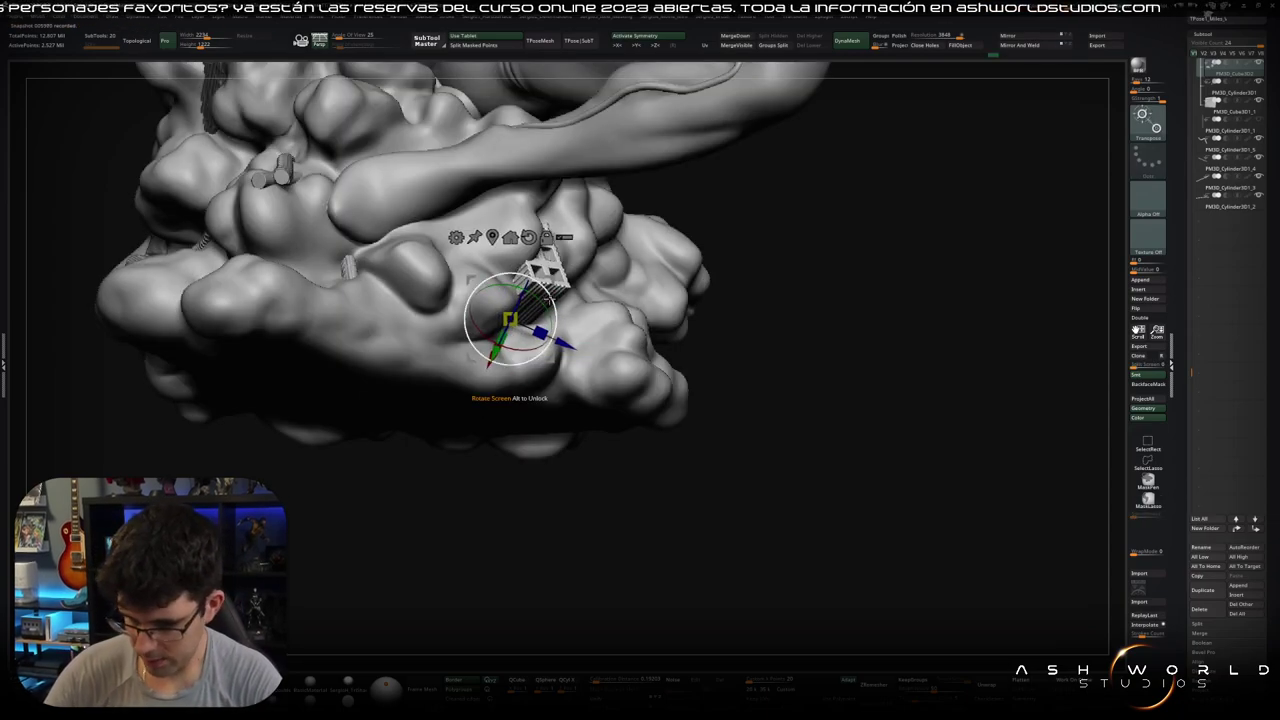
key("q")
mouse_move(505, 355)
right_mouse_down()
mouse_move(529, 350)
mouse_move(531, 320)
mouse_move(556, 360)
mouse_move(566, 421)
right_mouse_up()
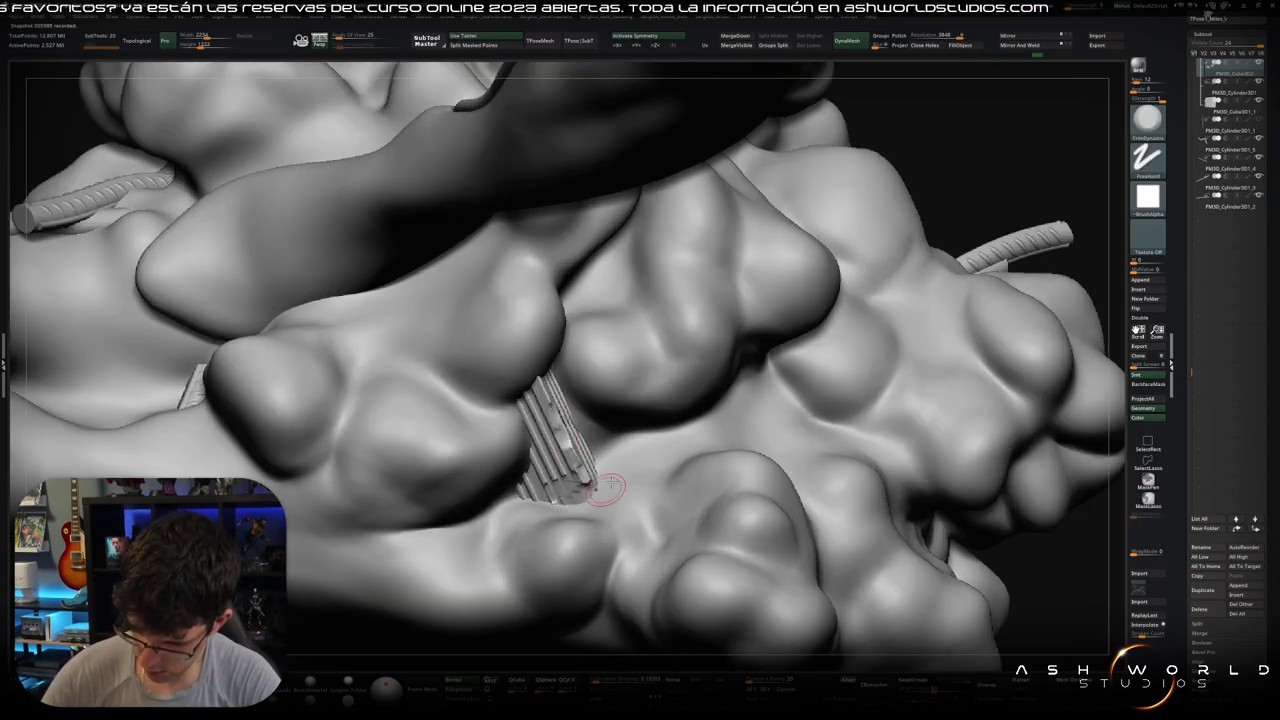
right_click_drag(609, 487, 563, 457)
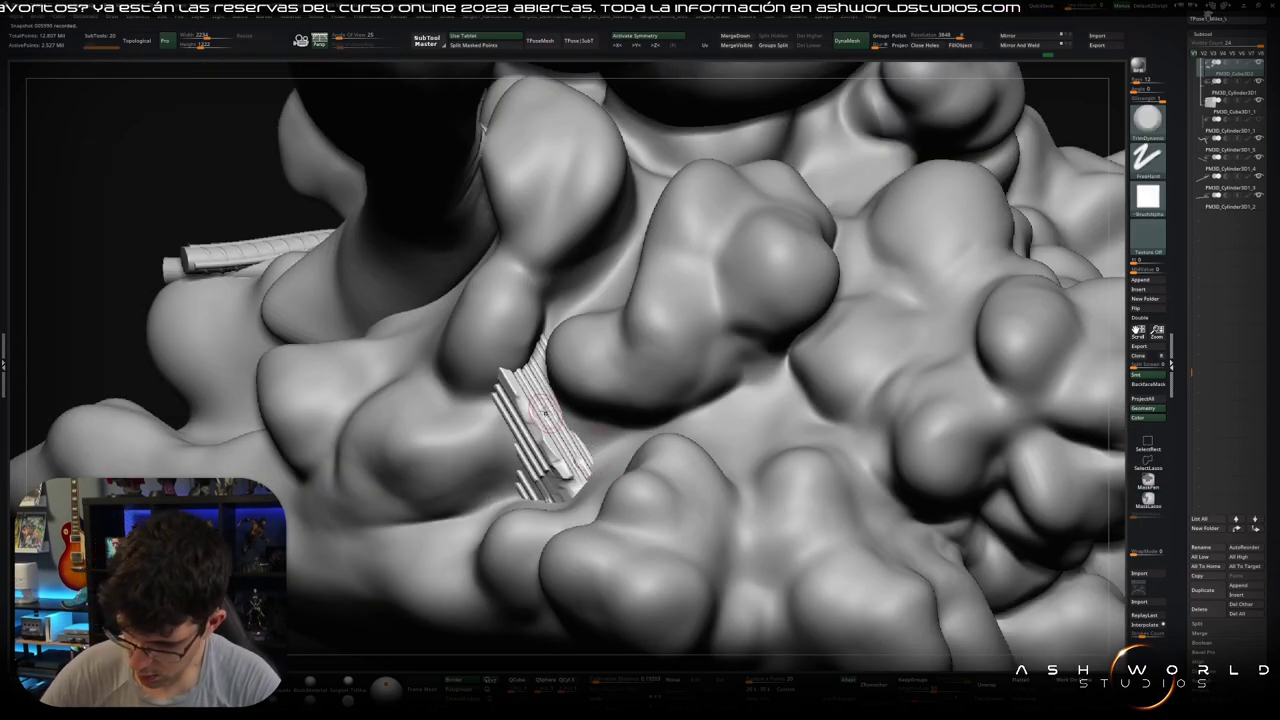
key("b")
key("i")
key("n")
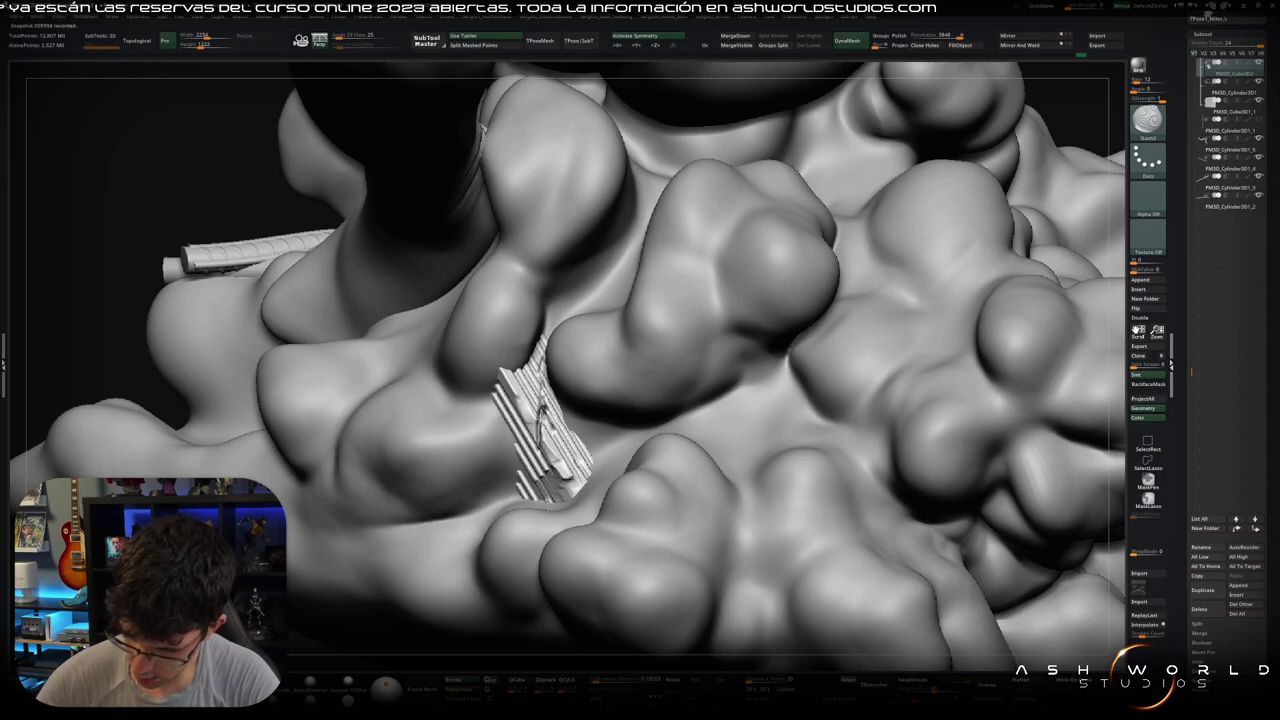
left_click(575, 405, "ctrl+shift")
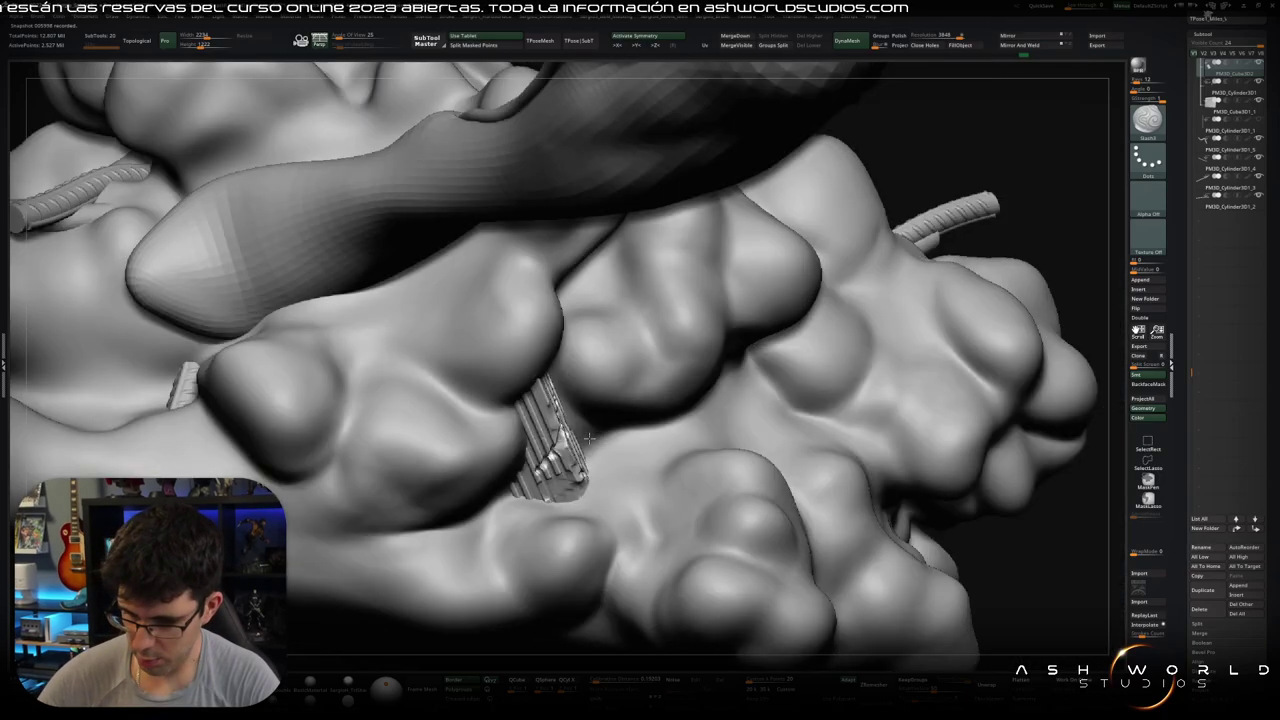
left_click_drag(480, 300, 517, 317)
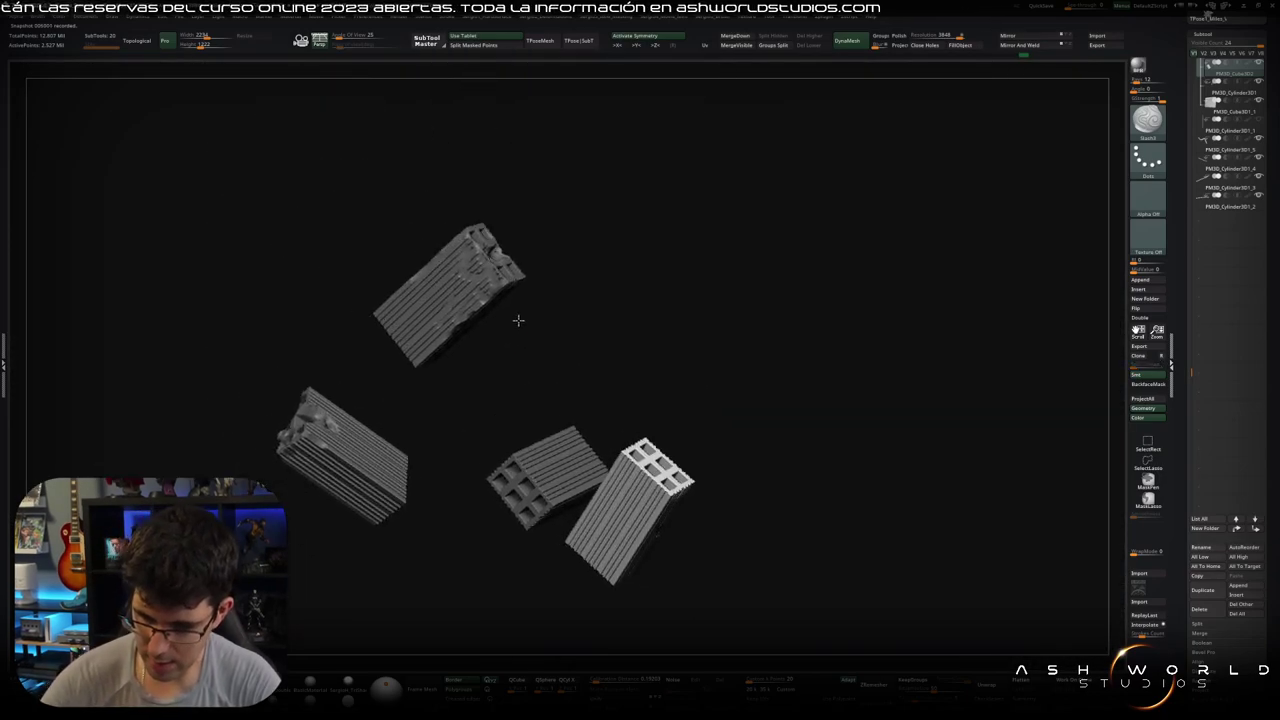
left_click(501, 252, "ctrl+shift")
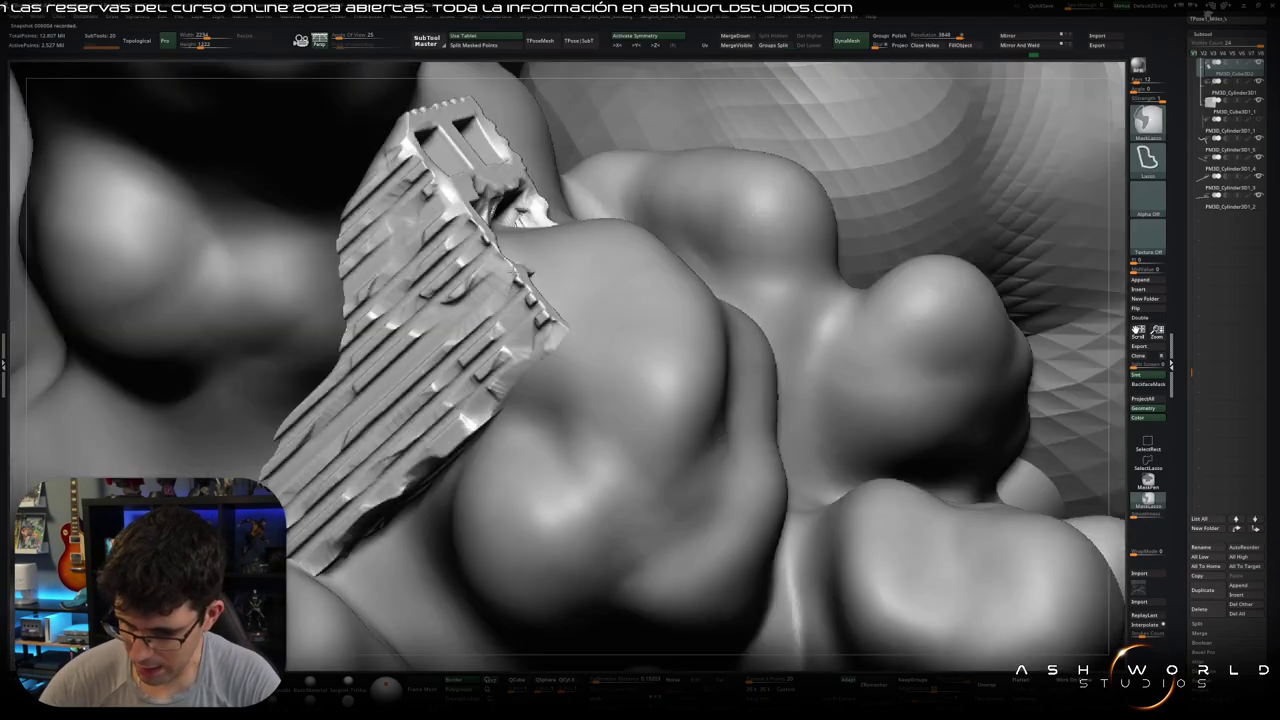
right_click_drag(501, 252, 514, 268)
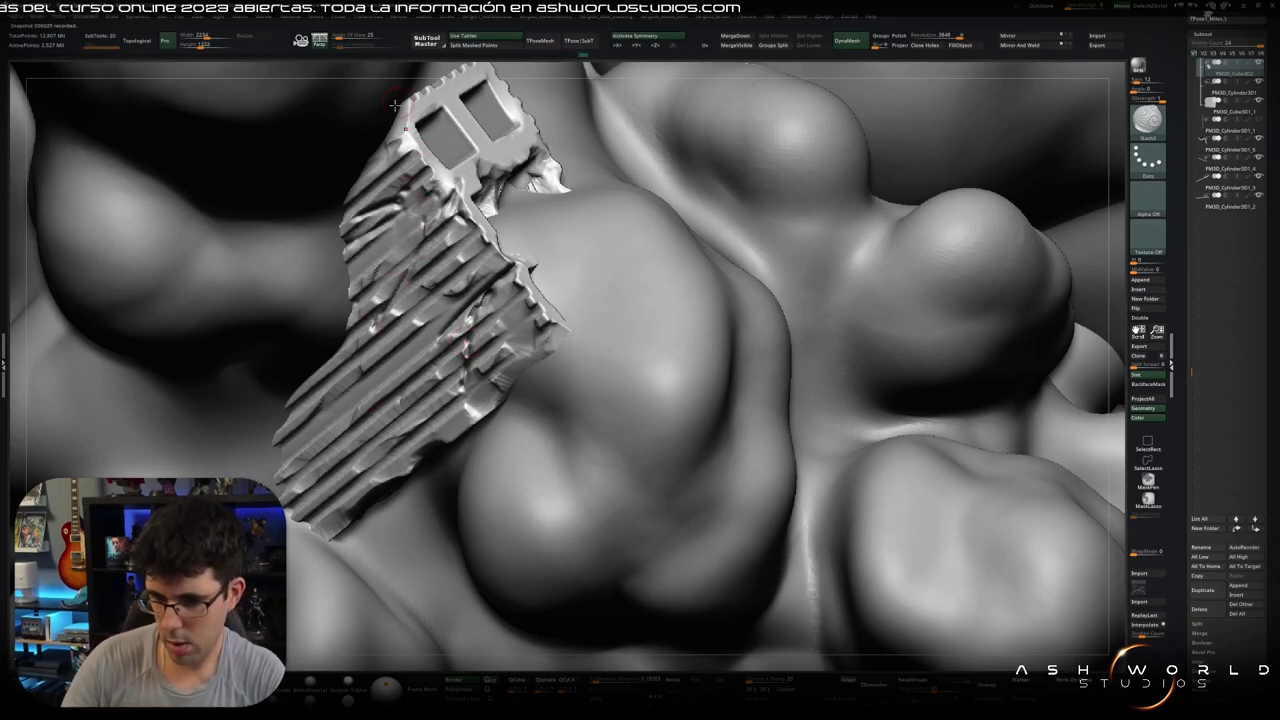
right_click_drag(520, 260, 422, 200)
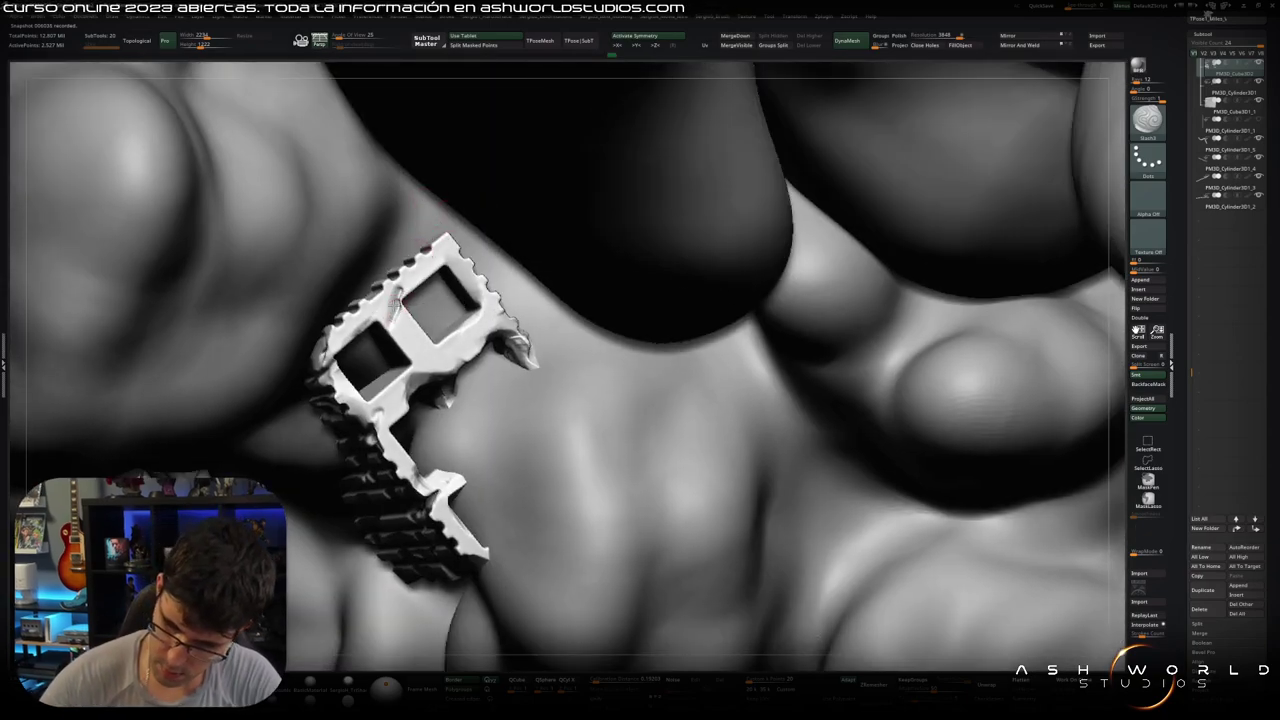
right_click_drag(442, 263, 443, 271)
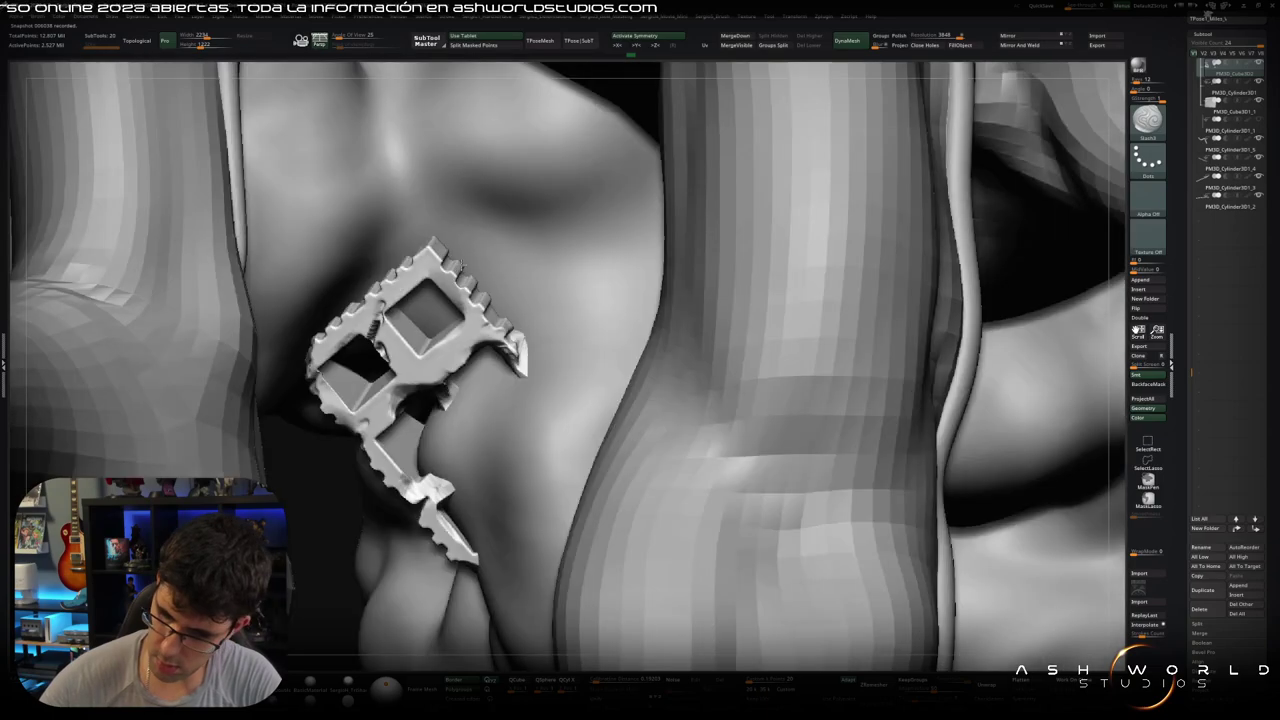
right_click_drag(366, 308, 520, 370)
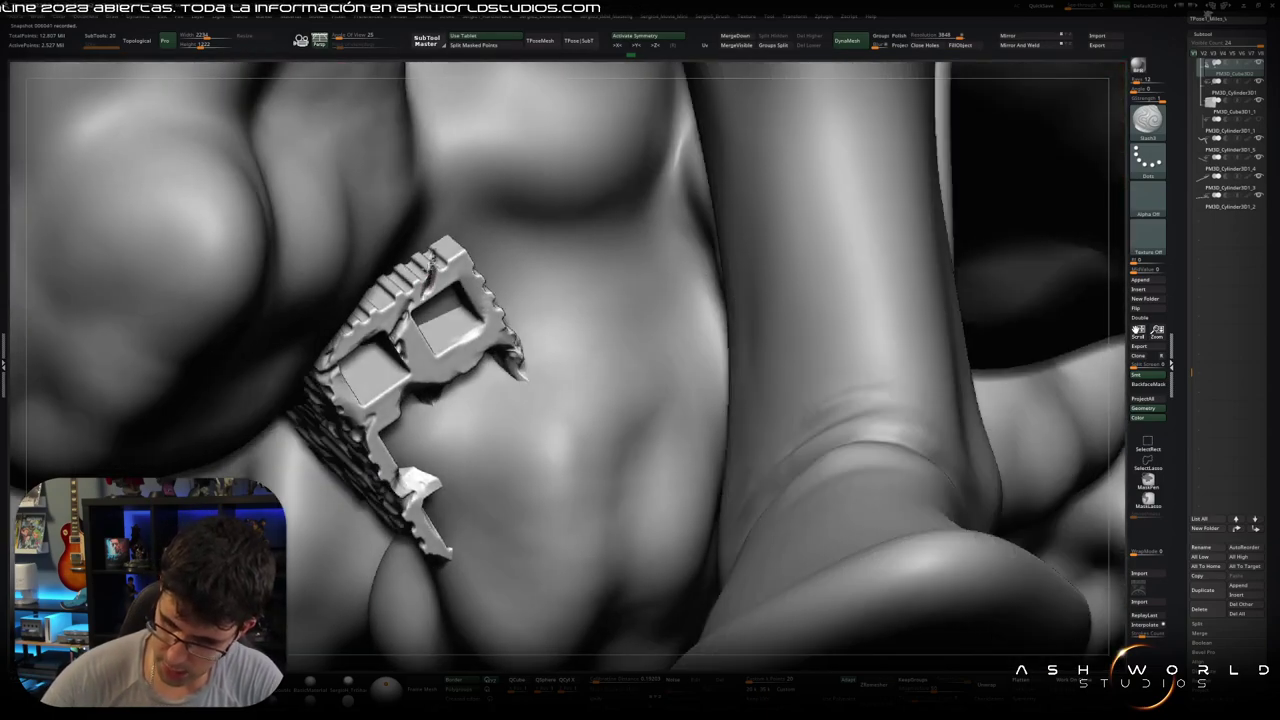
mouse_move(411, 283)
right_mouse_down()
mouse_move(560, 330)
mouse_move(392, 323)
mouse_move(400, 340)
mouse_move(392, 298)
right_mouse_up()
Step: Check the two ribbed blocks in Solo, then select the flat slab SubTool in the cloud base
left_click(400, 340, "ctrl+shift")
left_click(392, 298, "ctrl+shift")
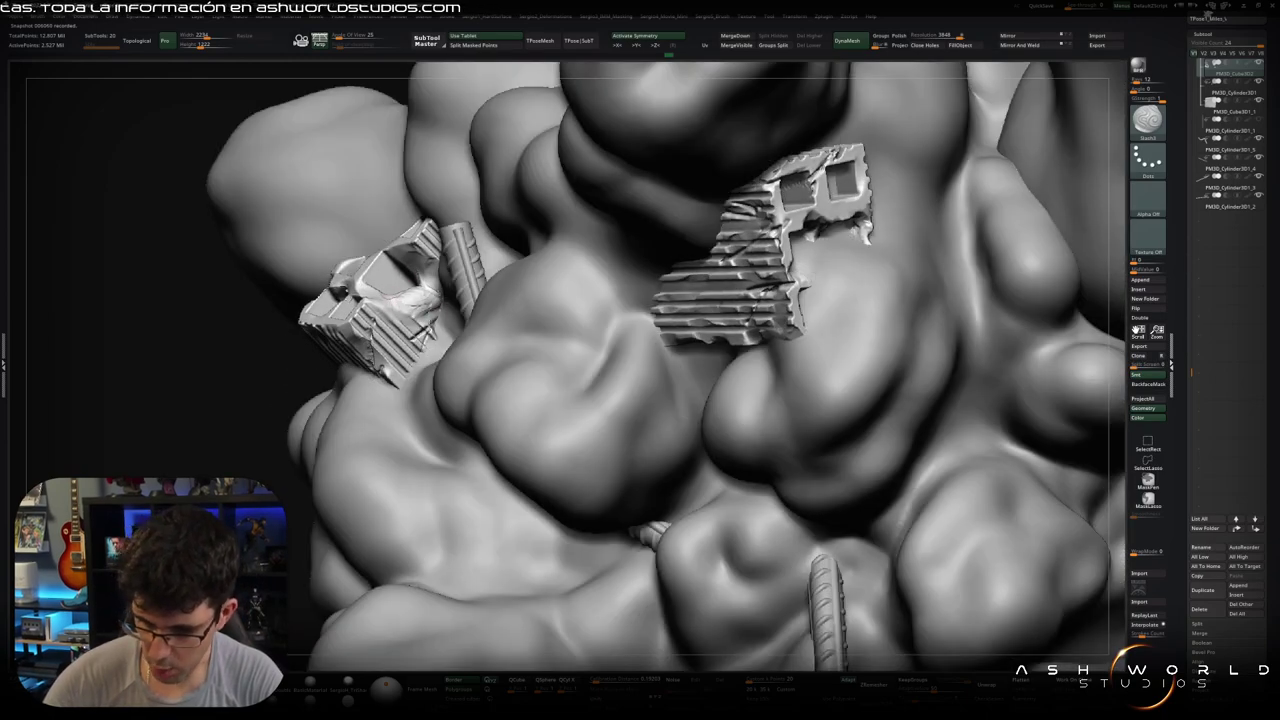
mouse_move(352, 352)
right_mouse_down()
mouse_move(345, 341)
mouse_move(519, 292)
mouse_move(262, 474)
right_mouse_up()
left_click(347, 348, "ctrl+shift")
left_click(338, 340, "ctrl+shift")
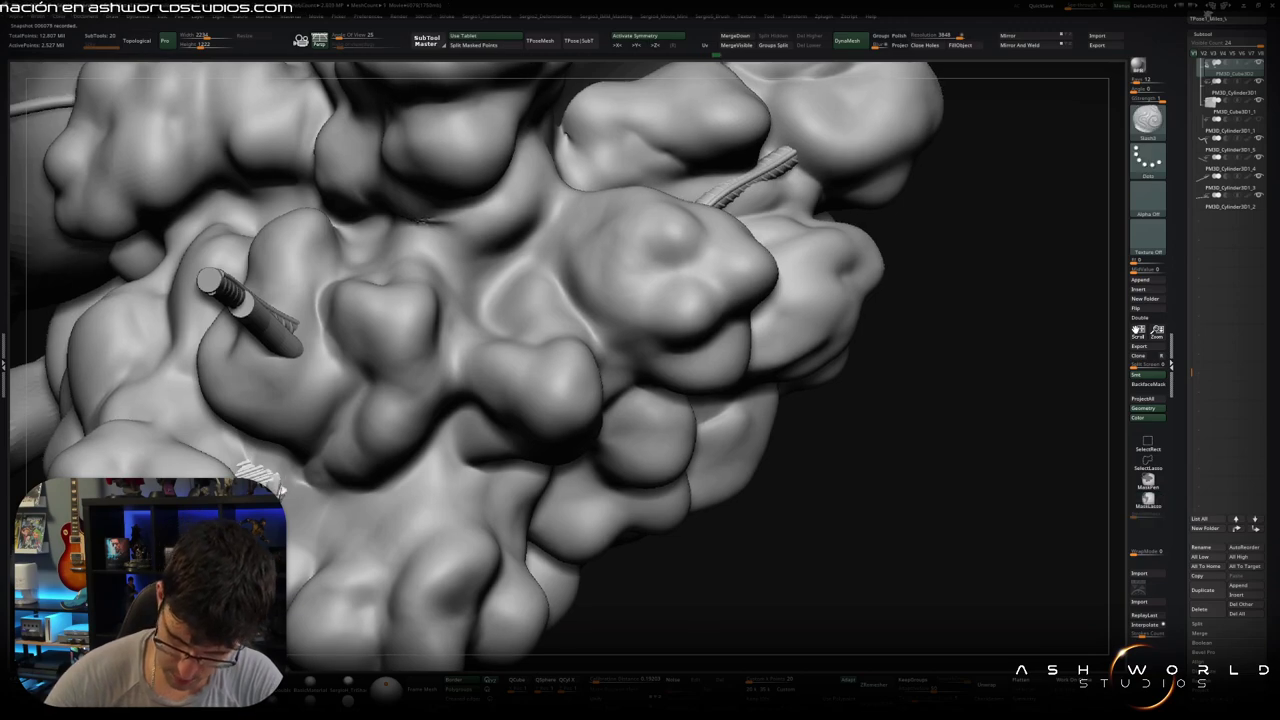
right_click_drag(262, 478, 315, 495, "ctrl")
left_click(343, 397, "alt")
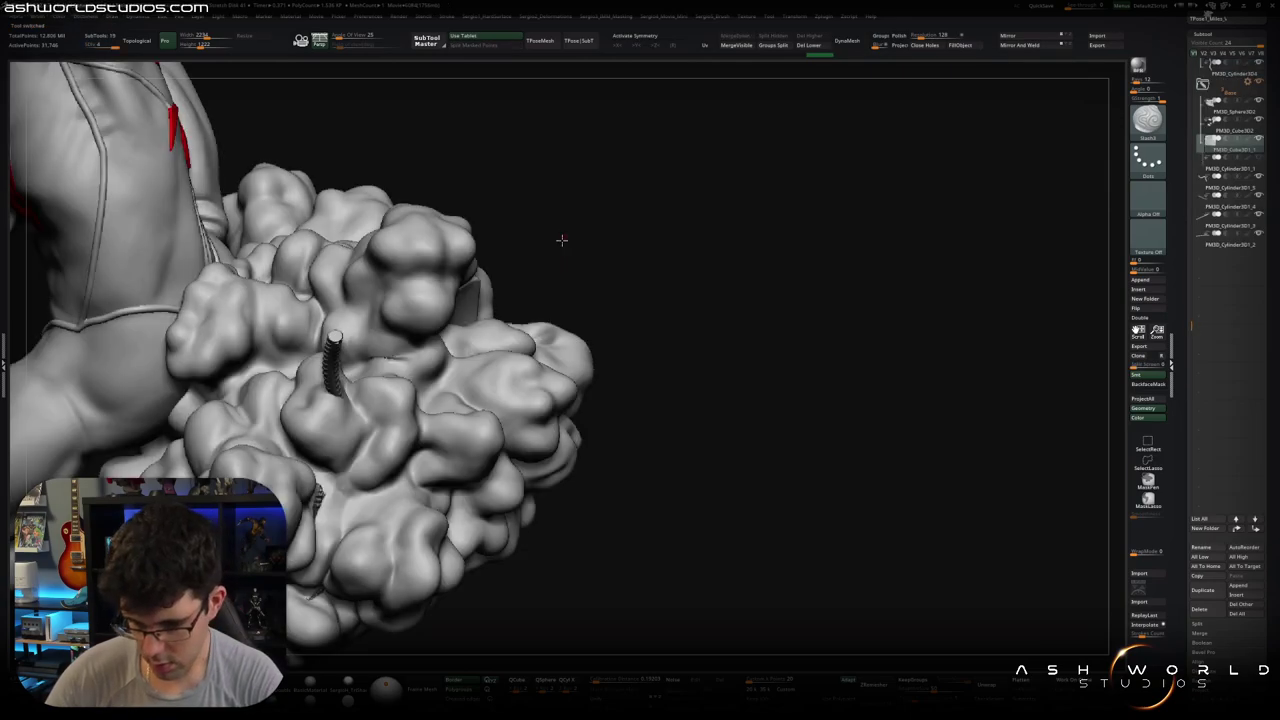
mouse_move(561, 240)
right_mouse_down()
mouse_move(522, 308)
mouse_move(529, 289)
right_mouse_up()
Step: Solo the flat slab and carve scratches with ClayBuildup and DamStandard, Shift-smoothing them
key("f")
key("b")
key("c")
key("b")
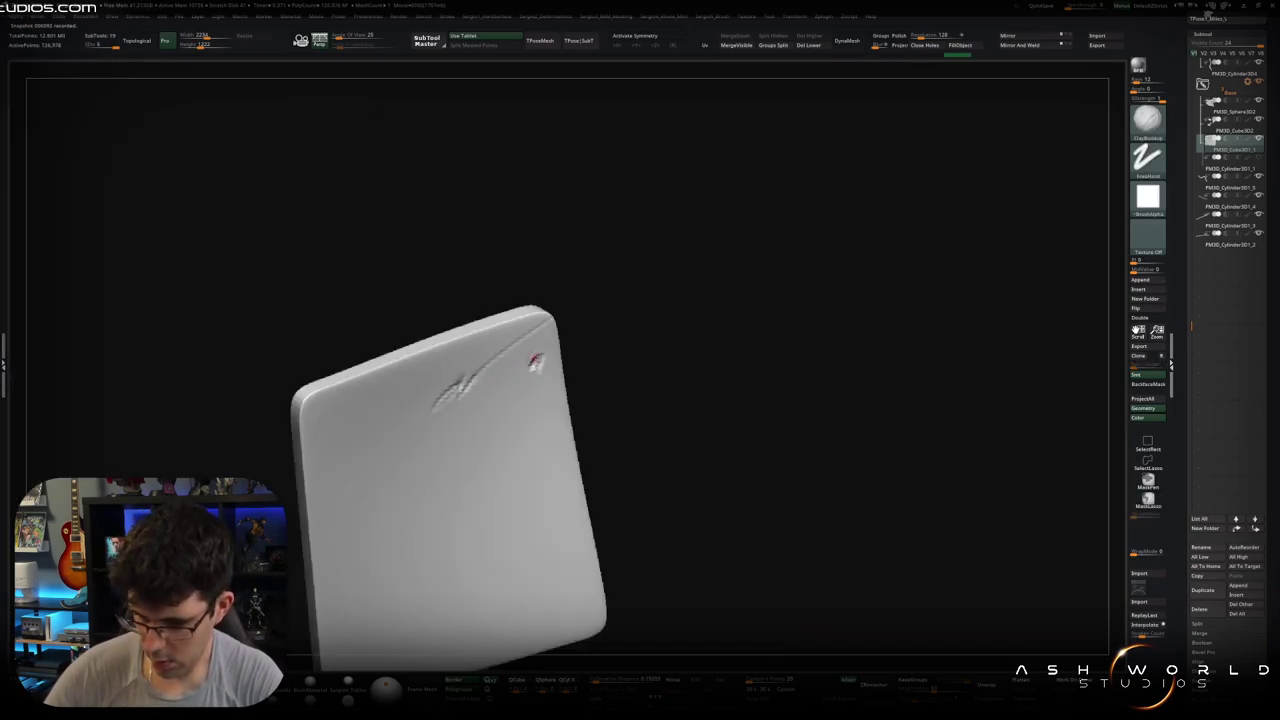
key("shift")
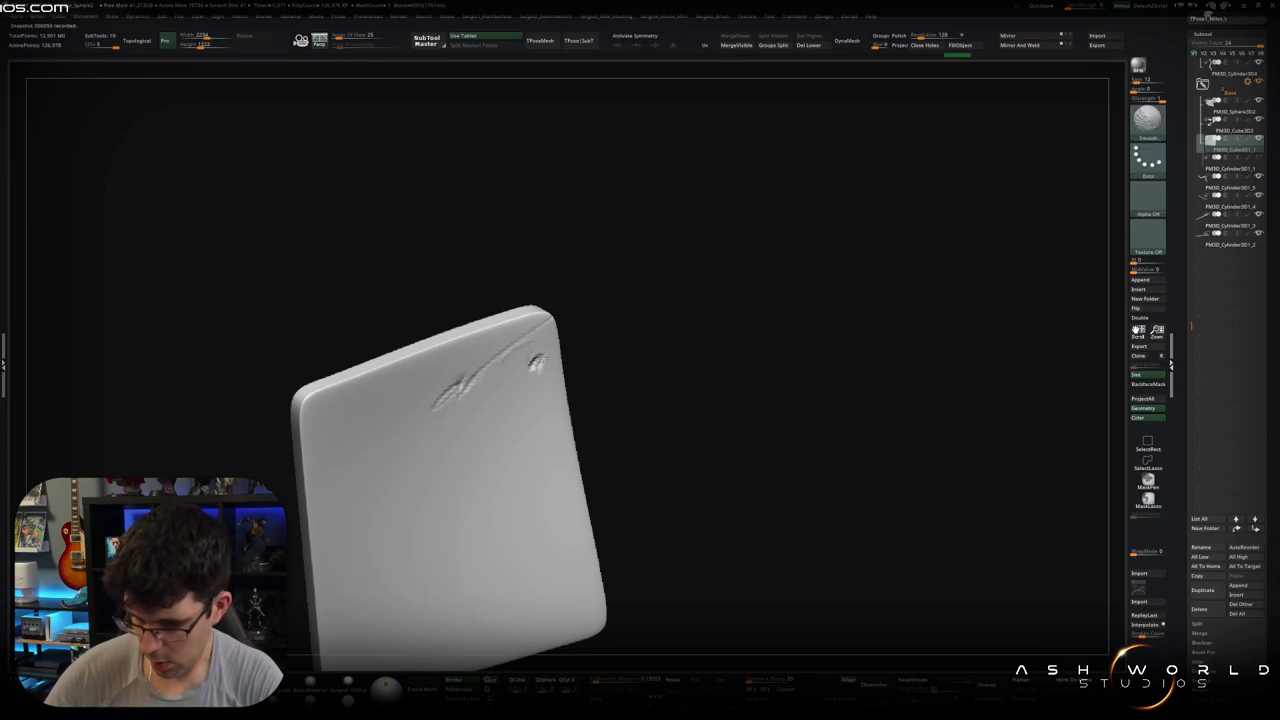
key("f")
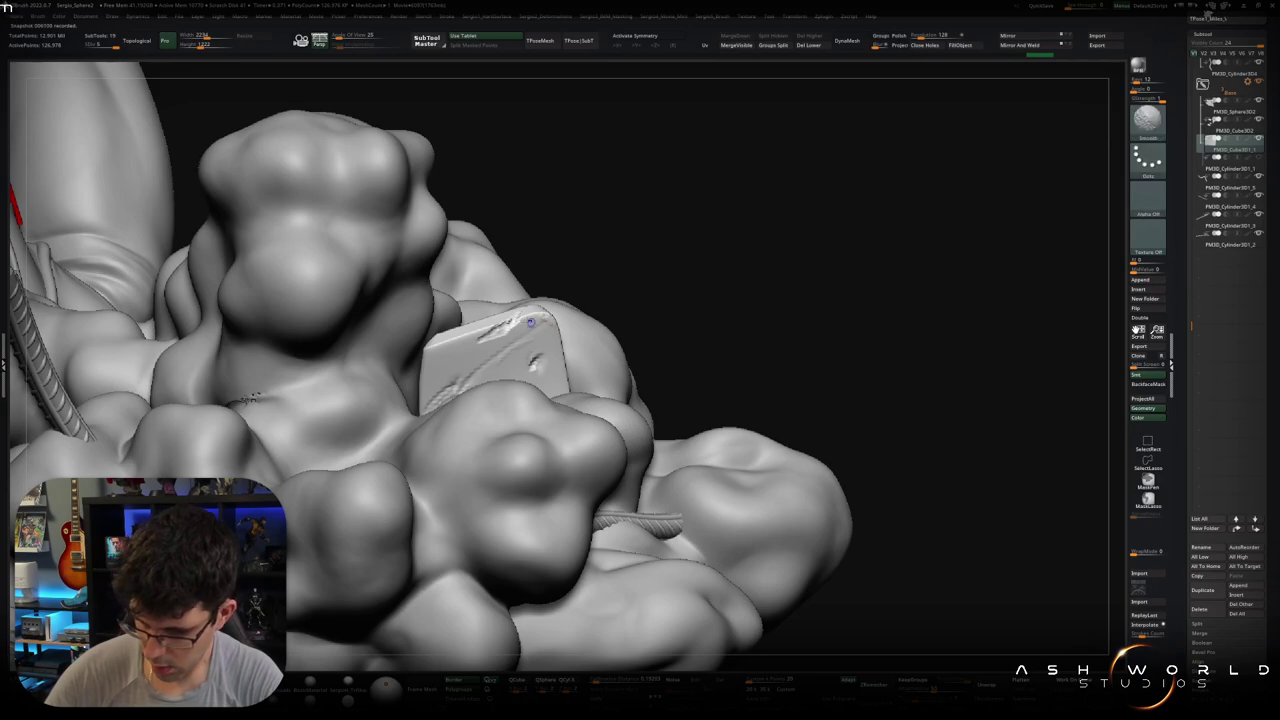
Step: Add chipped nicks to the slab from frontal and side views, smoothing as needed
right_click_drag(538, 322, 535, 332)
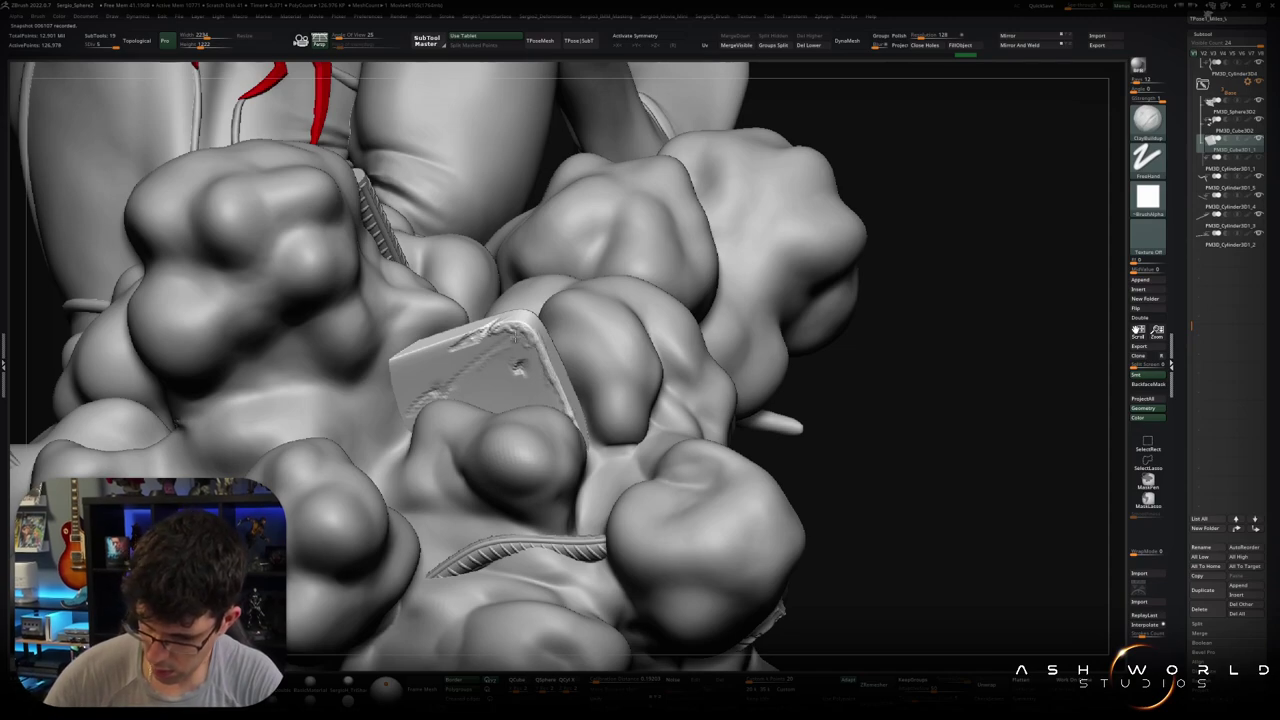
key("shift")
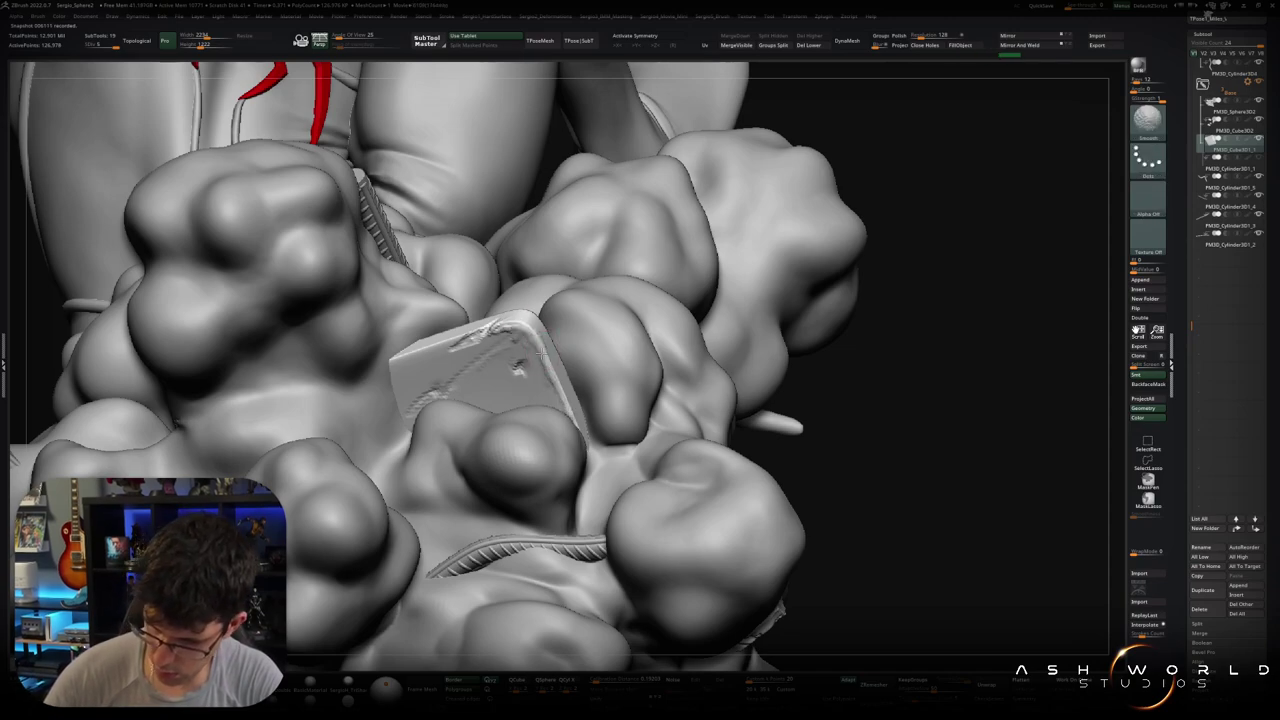
right_click_drag(430, 430, 527, 365, "shift")
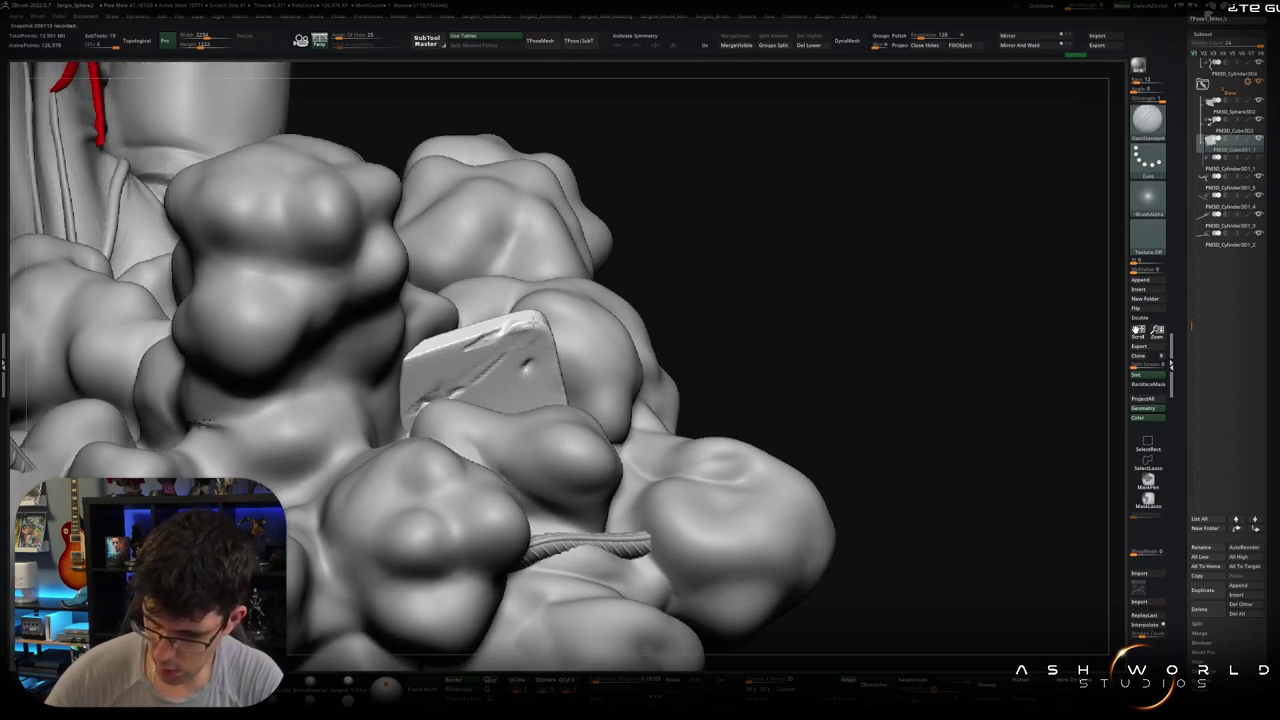
key("shift")
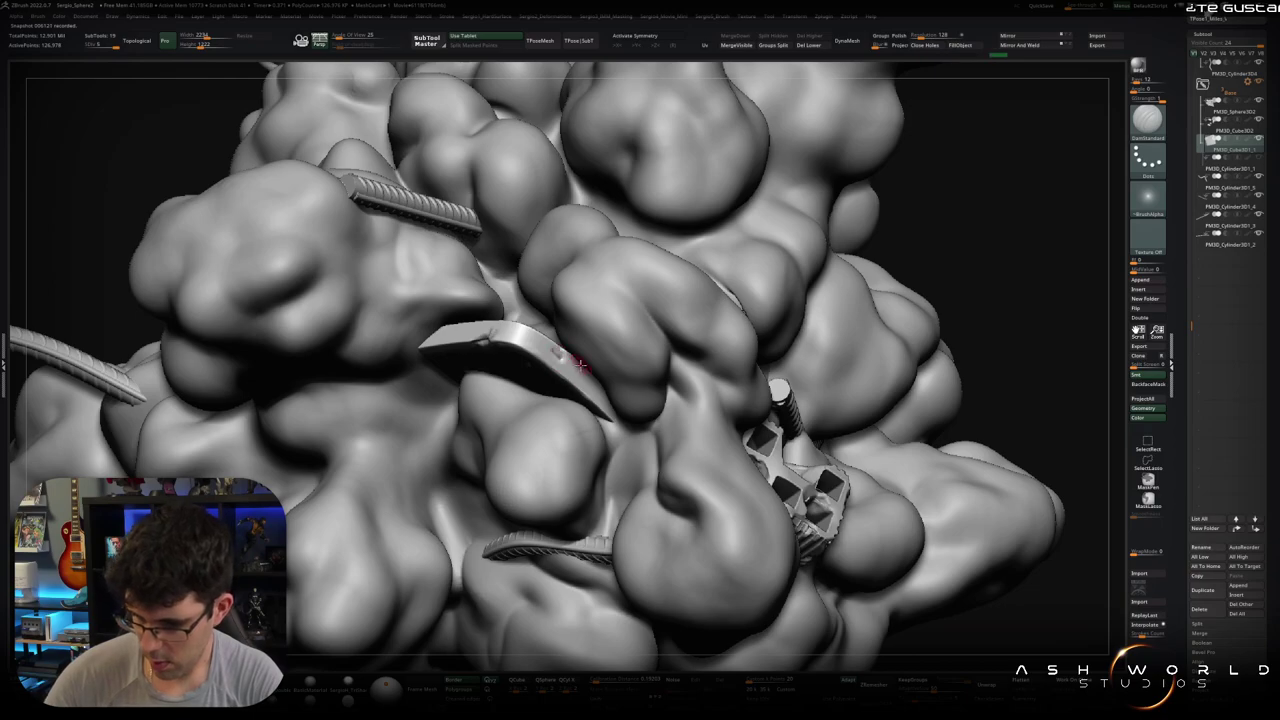
right_click_drag(580, 365, 531, 386)
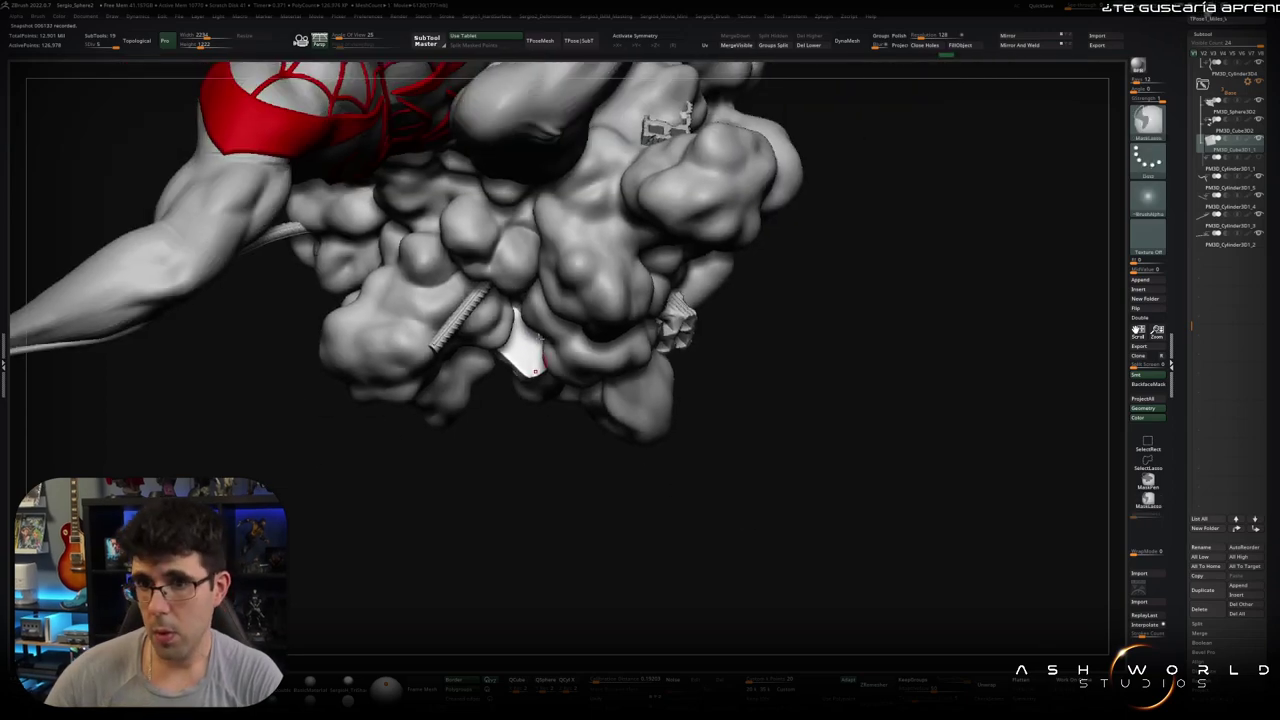
mouse_move(523, 295)
right_mouse_down("alt")
mouse_move(555, 340)
mouse_move(588, 277)
mouse_move(620, 286)
mouse_move(521, 349)
right_mouse_up("alt")
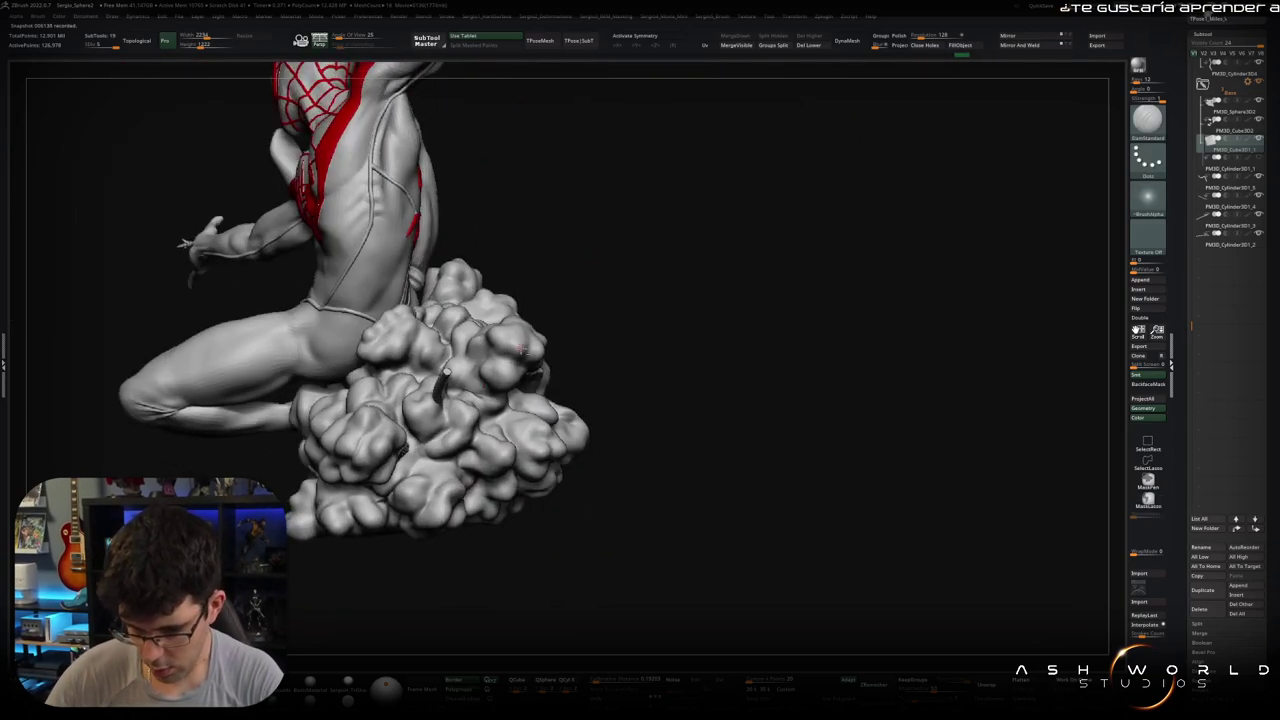
Step: Select the cloud SubTool, raise its Noise Scale in Surface Noise Edit, and preview the stone-like noise
left_click(521, 349, "alt")
left_click(1204, 33)
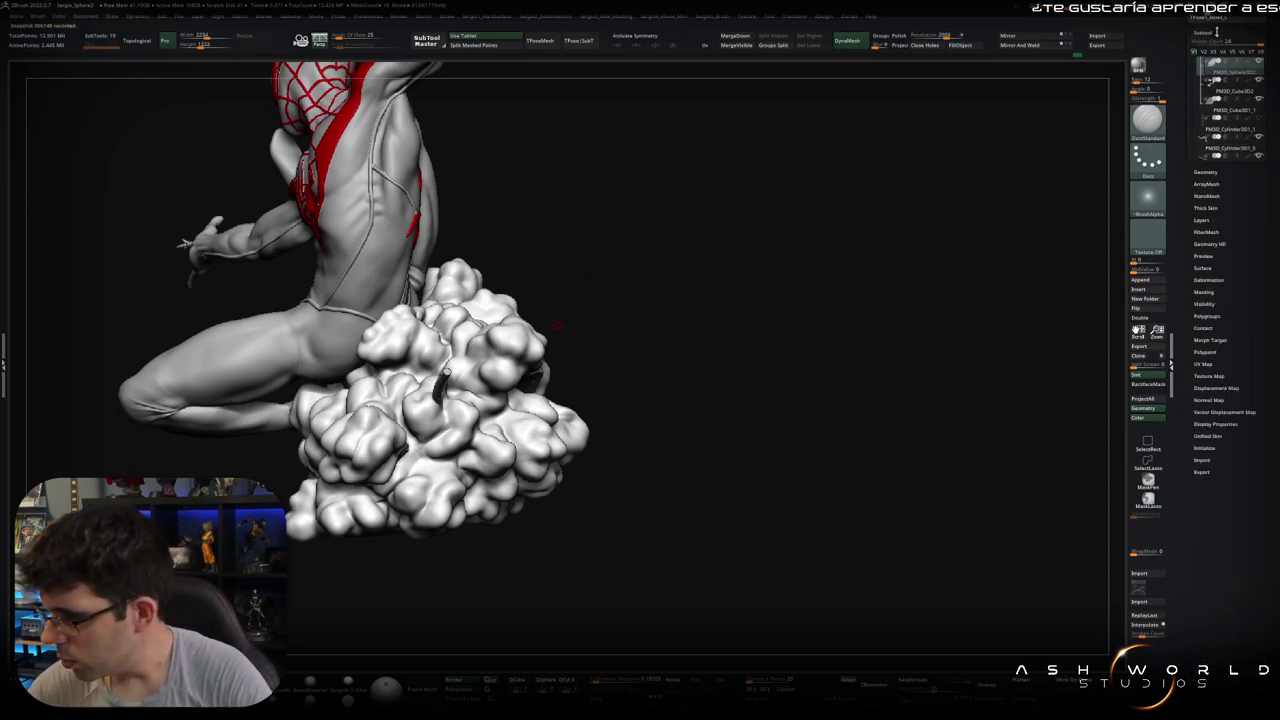
left_click(1204, 140)
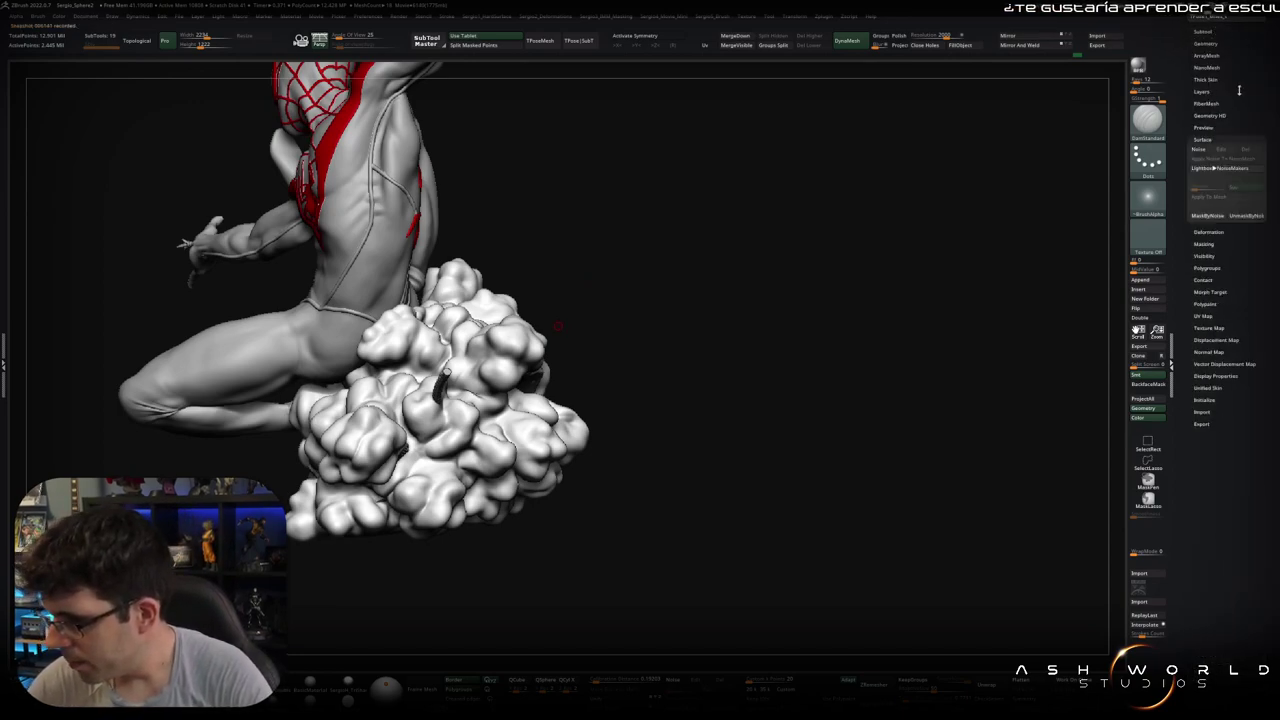
left_click(1220, 149)
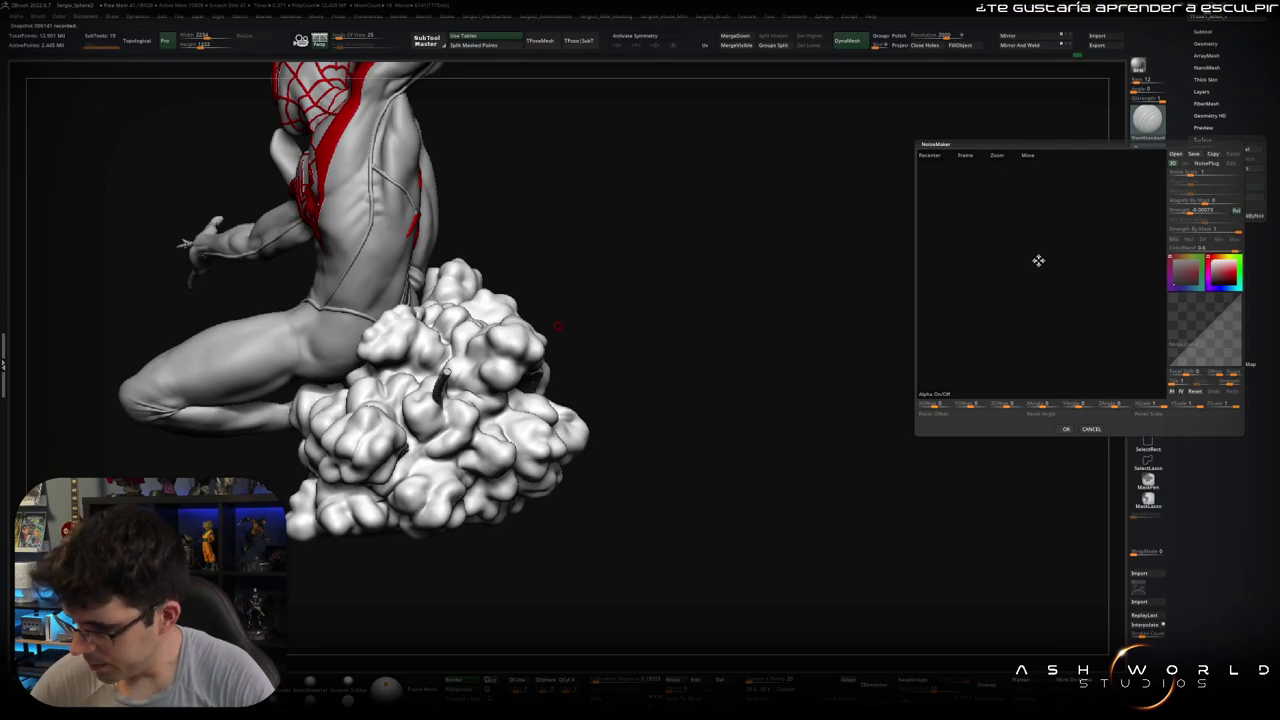
left_click(931, 154)
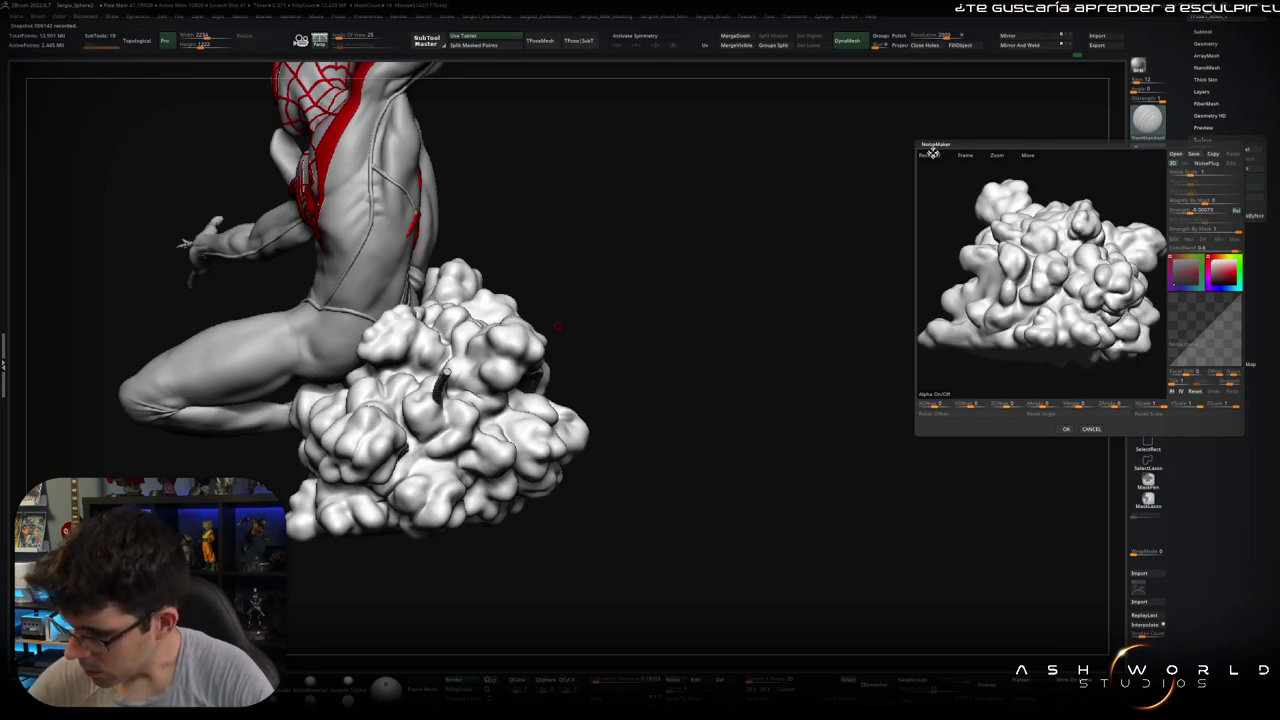
left_click(1053, 255)
left_click_drag(1185, 172, 1223, 172)
left_click(1066, 428)
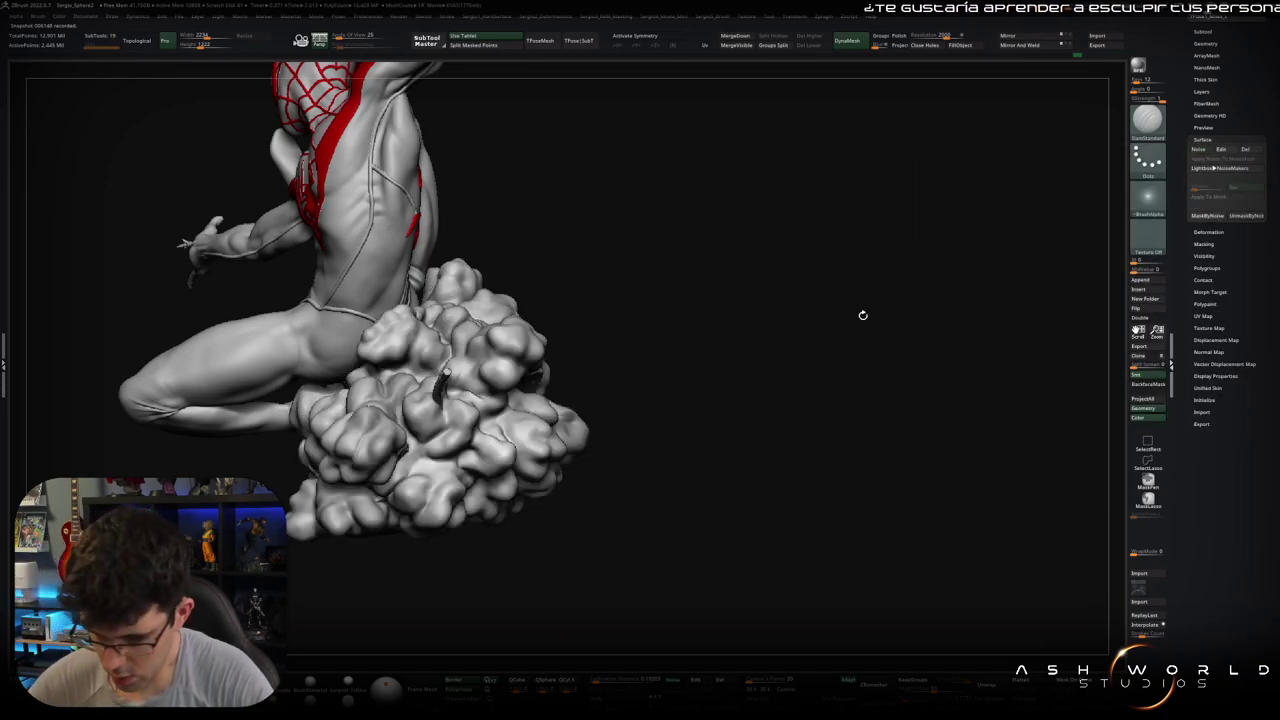
right_click_drag(563, 363, 679, 386, "ctrl")
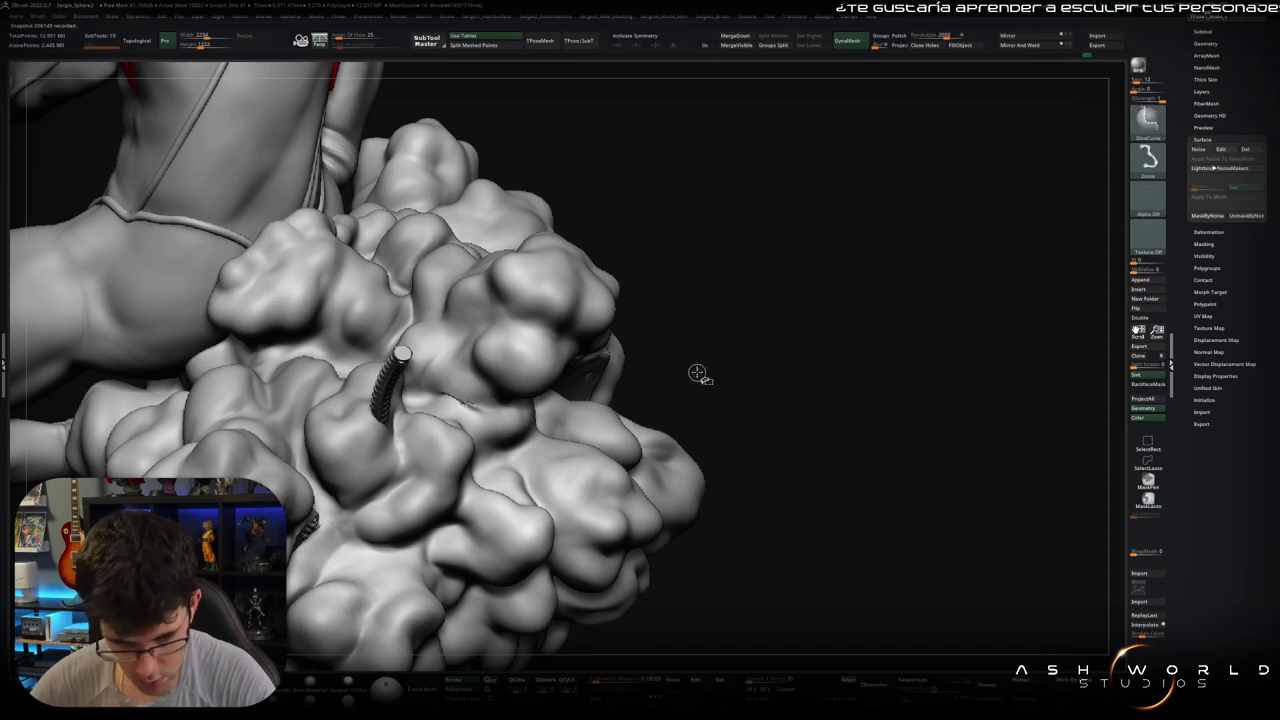
key("b")
key("i")
key("n")
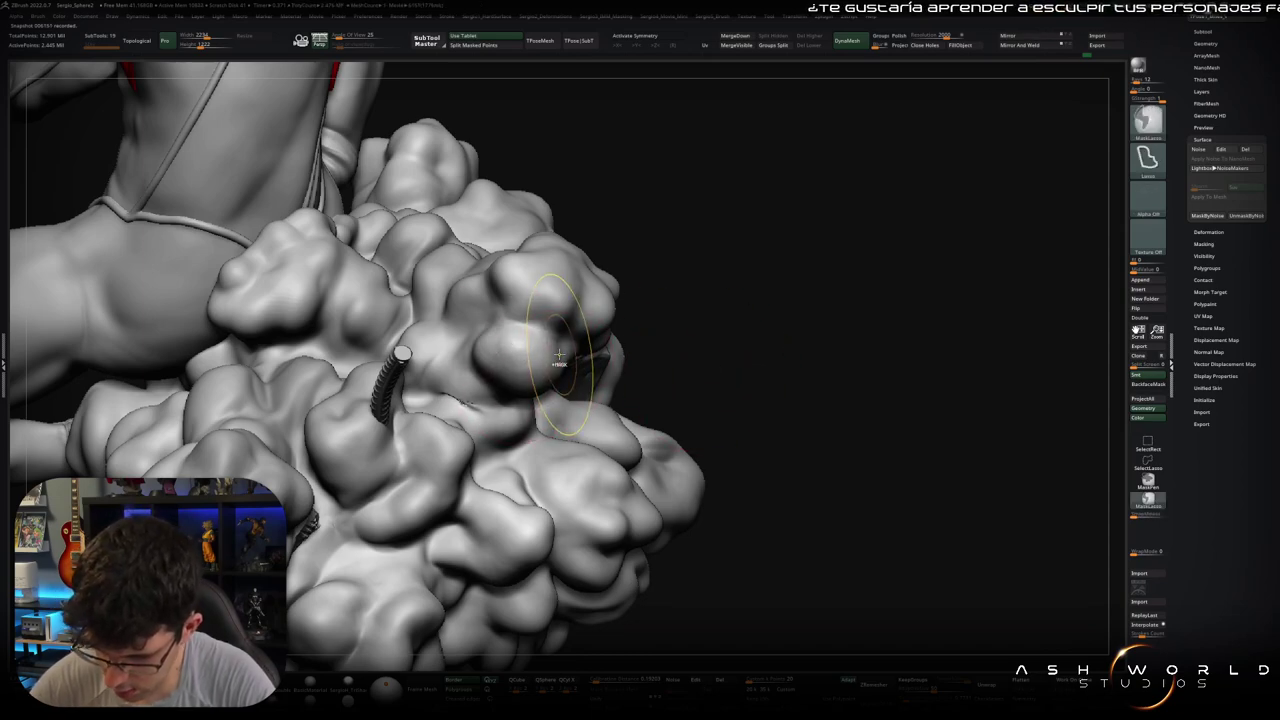
key("ctrl")
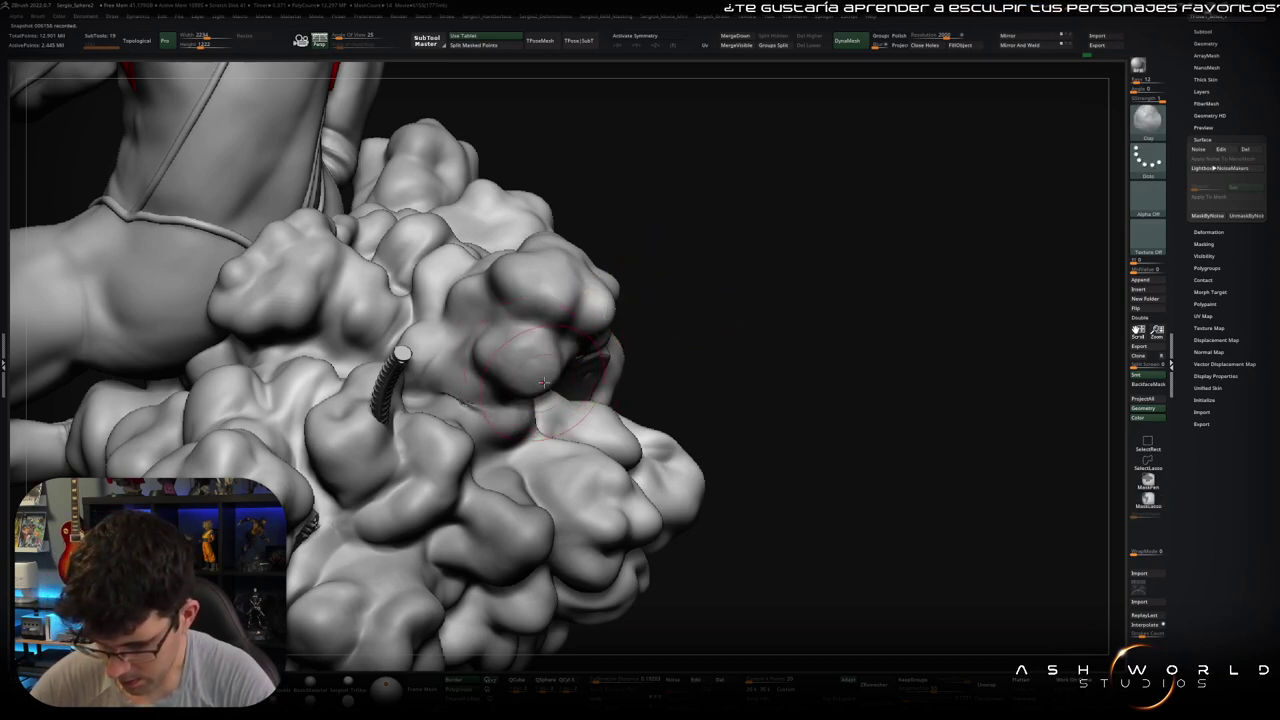
key("s")
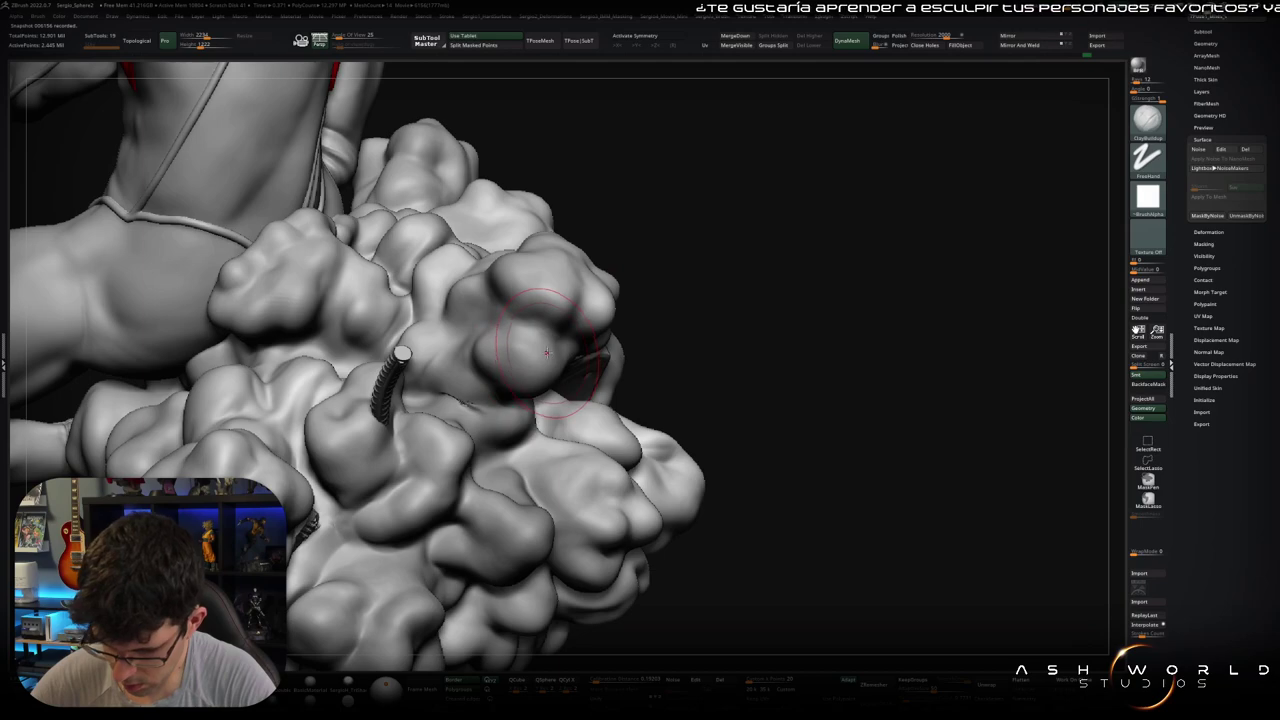
key("ctrl+z")
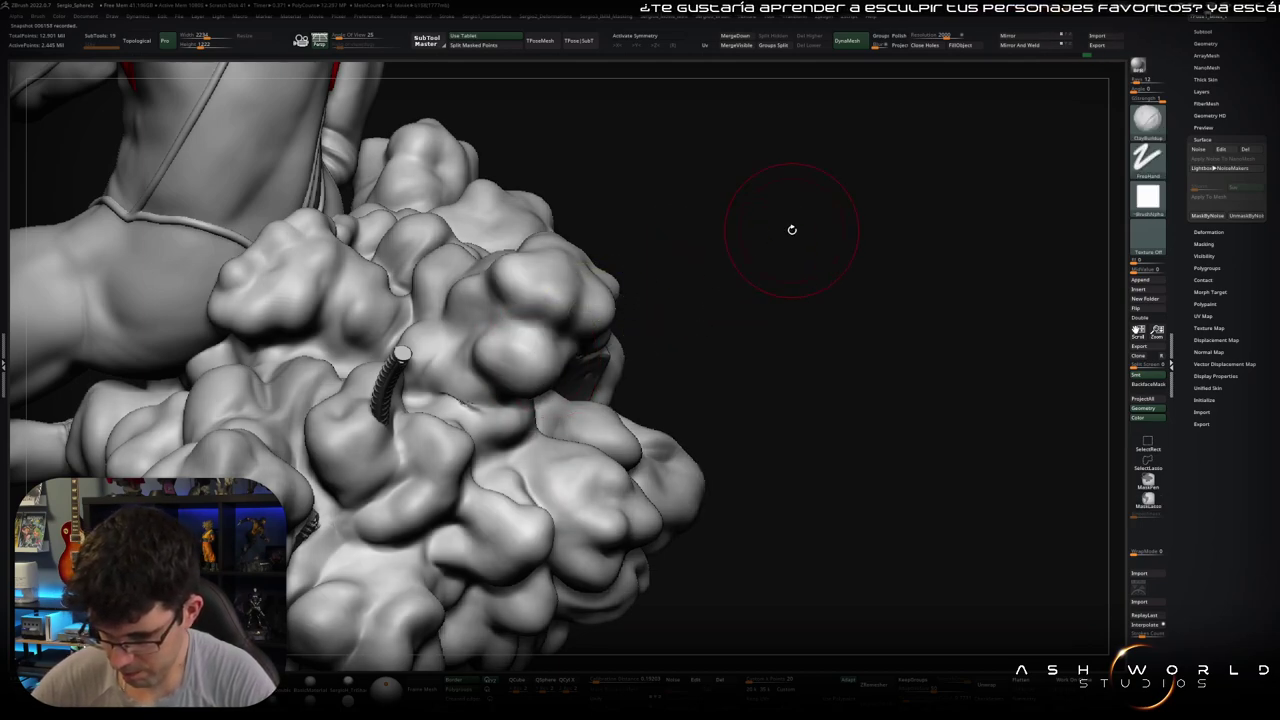
Step: Give the surface noise a larger scale for smooth big blobs and apply it to the cloud mesh
left_click(1198, 148)
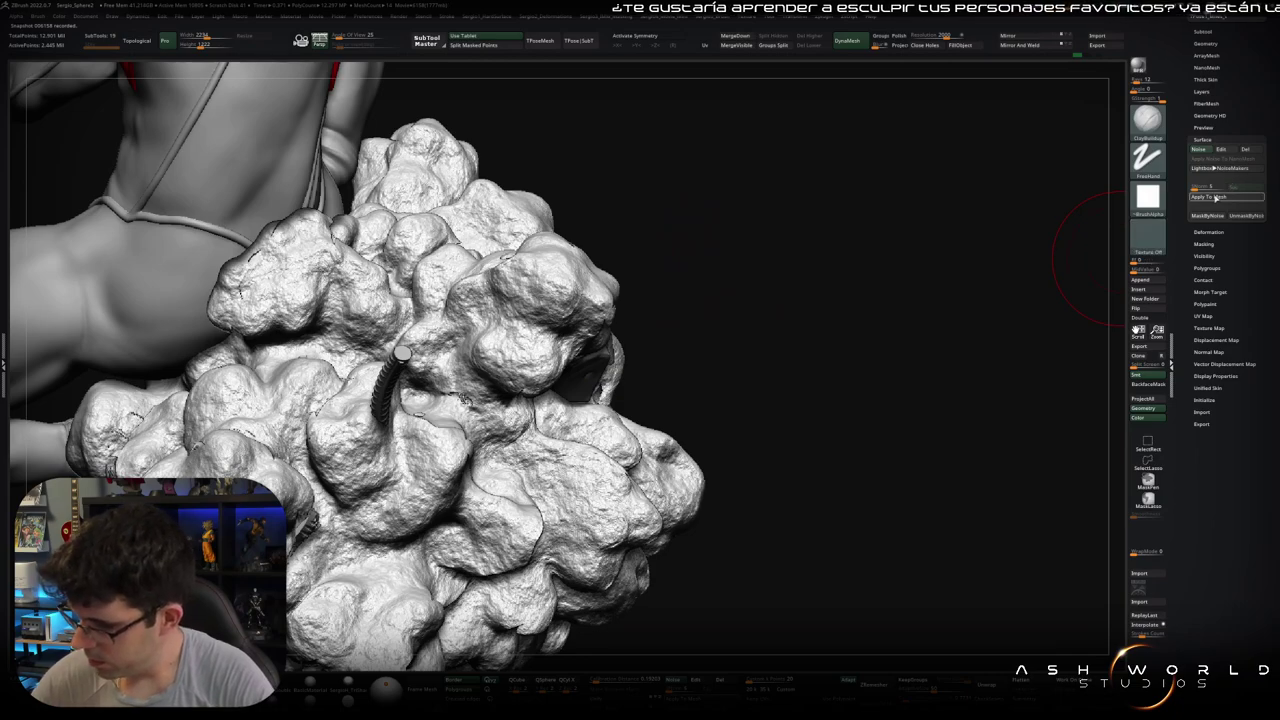
left_click(1201, 195)
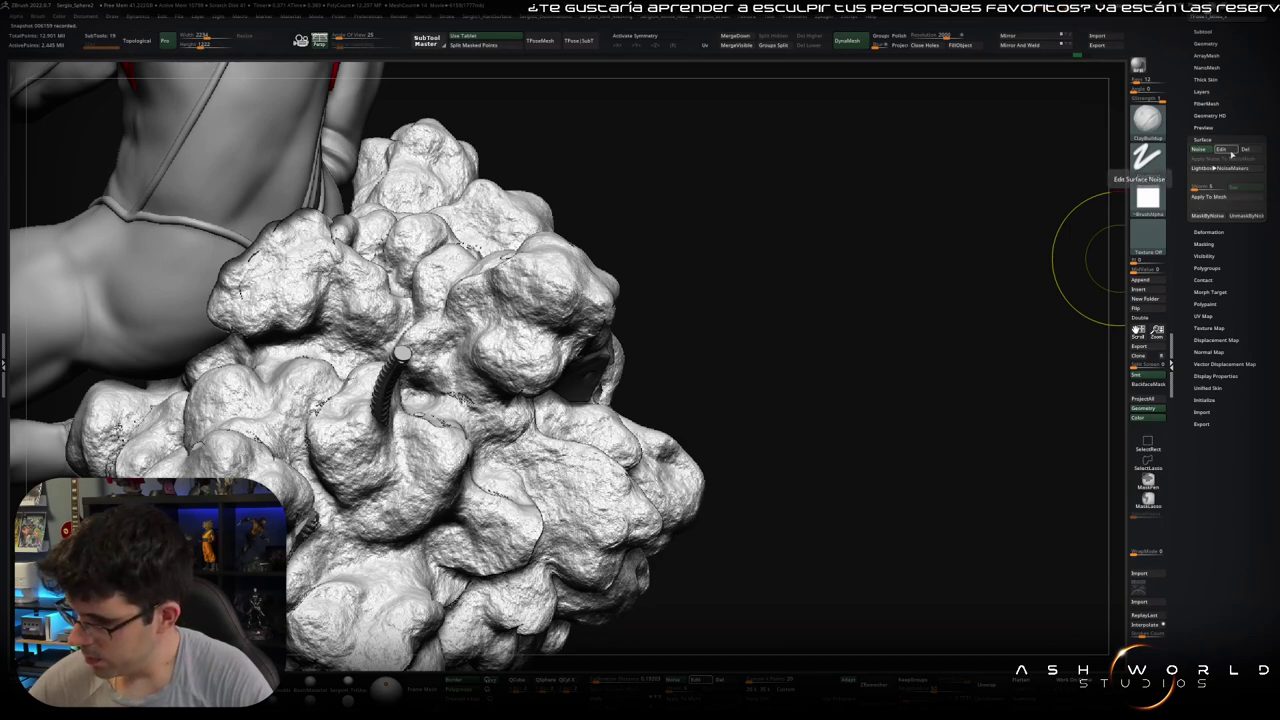
left_click(1230, 151)
key("Return")
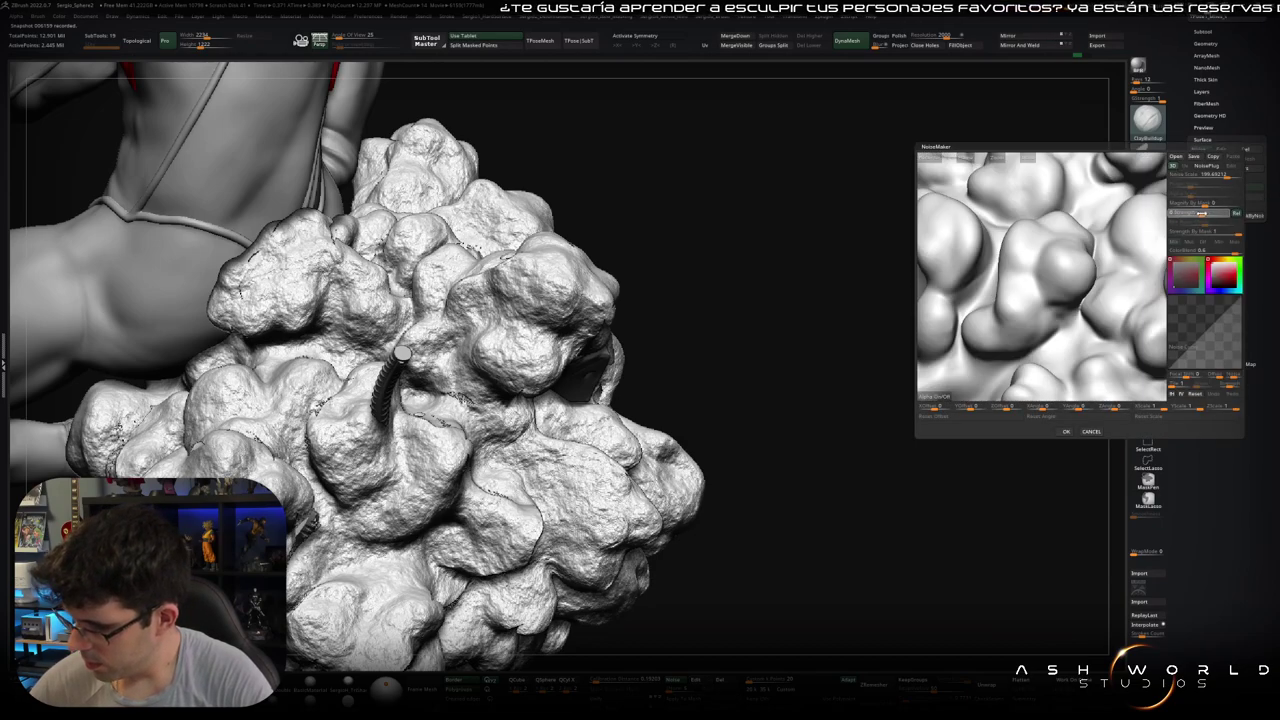
left_click(1066, 431)
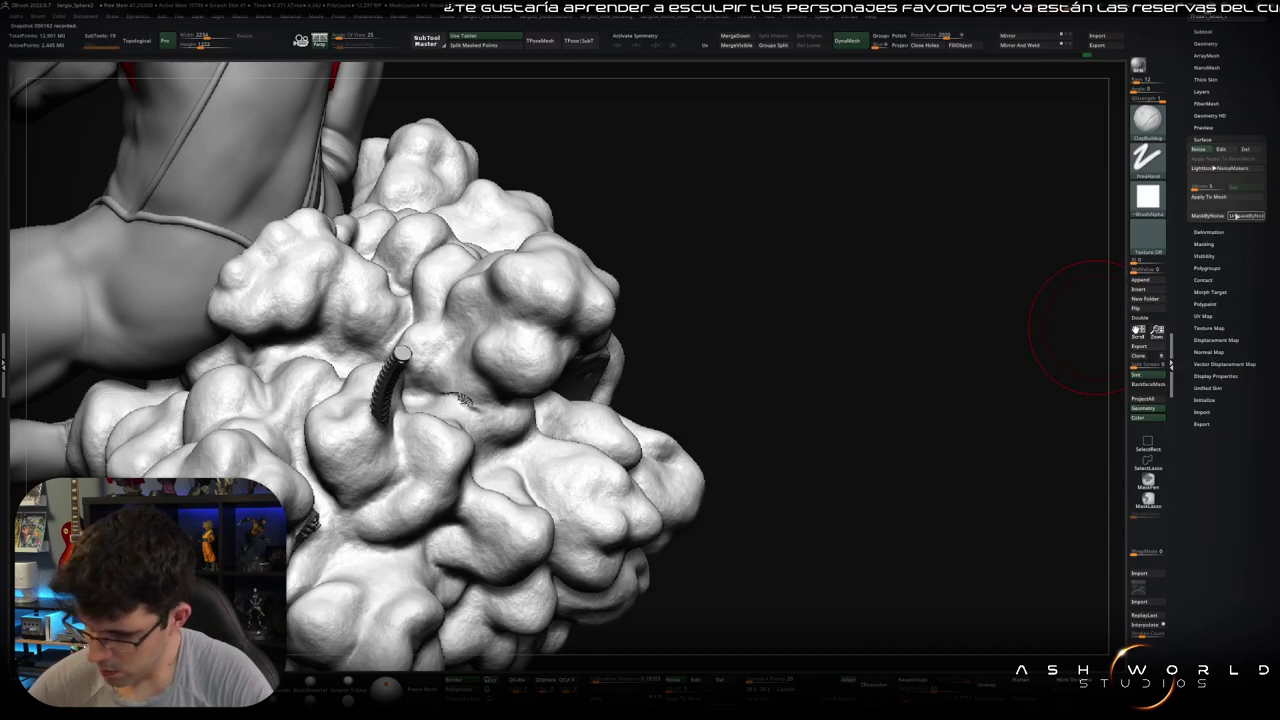
left_click(1208, 196)
Step: Pick the Inflate brush and re-enable surface noise with a higher strength for a rocky pattern
key("b")
key("i")
key("n")
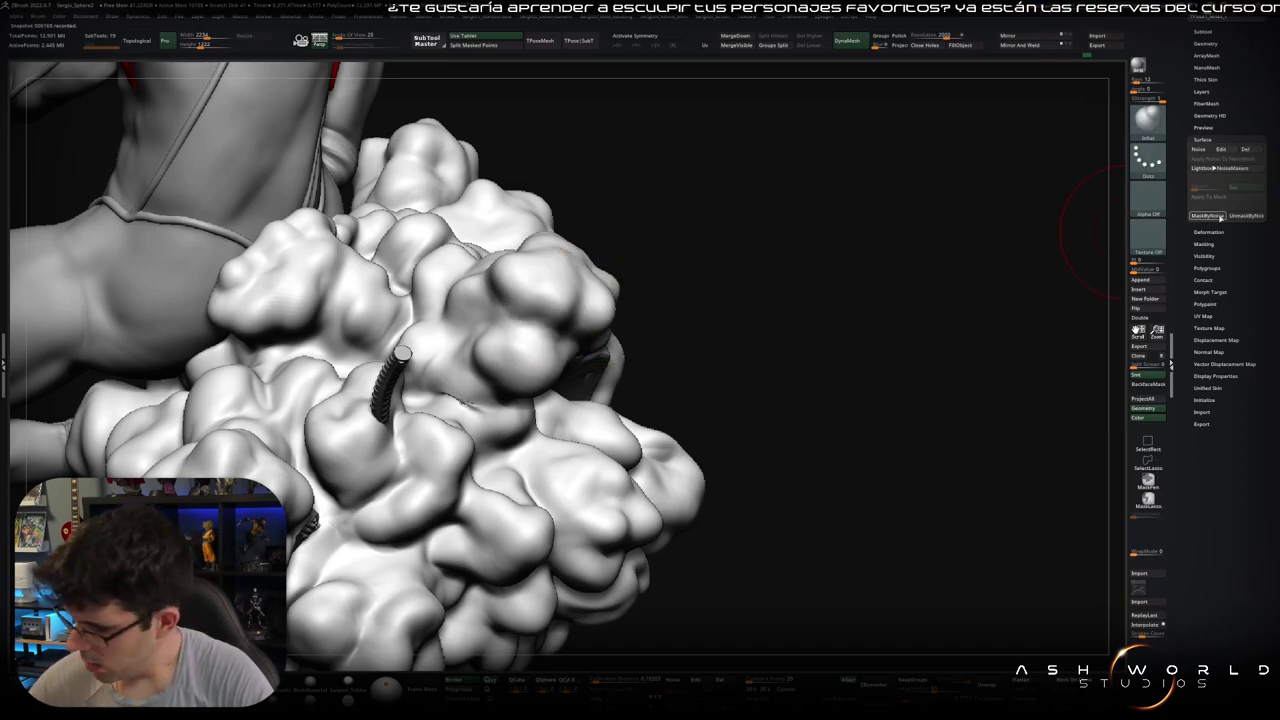
left_click(1199, 149)
left_click(1224, 149)
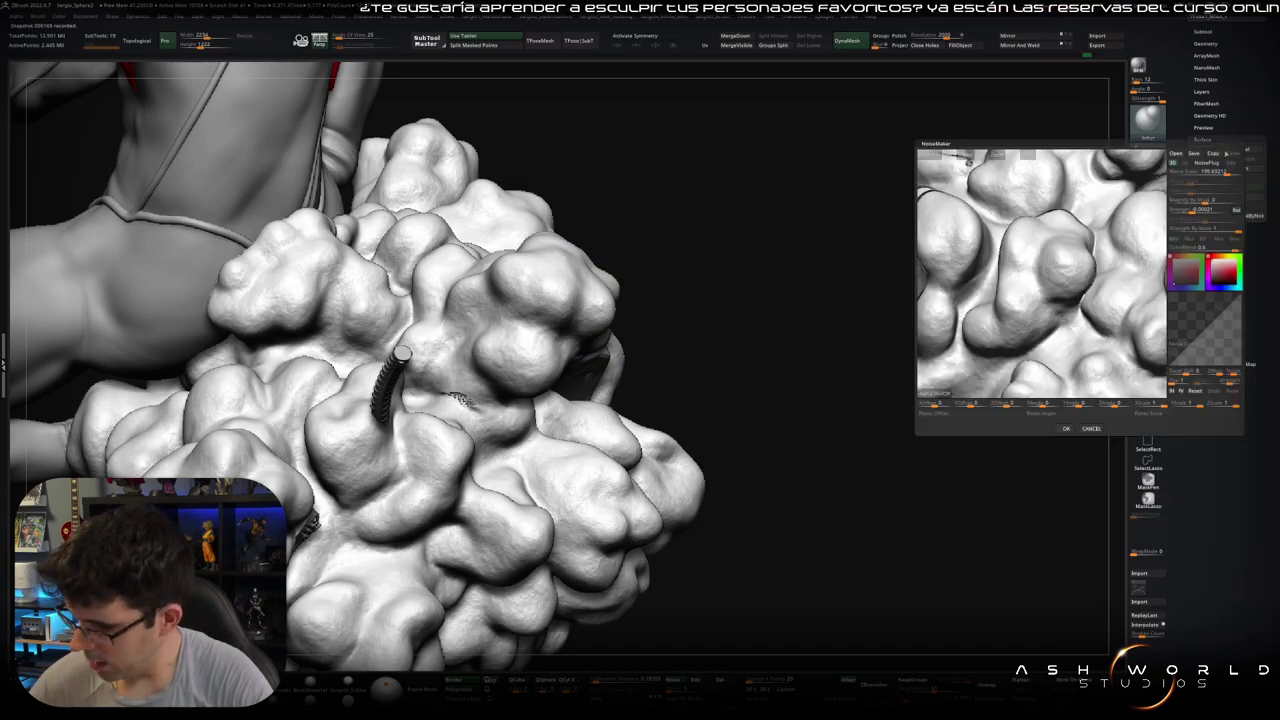
key("Return")
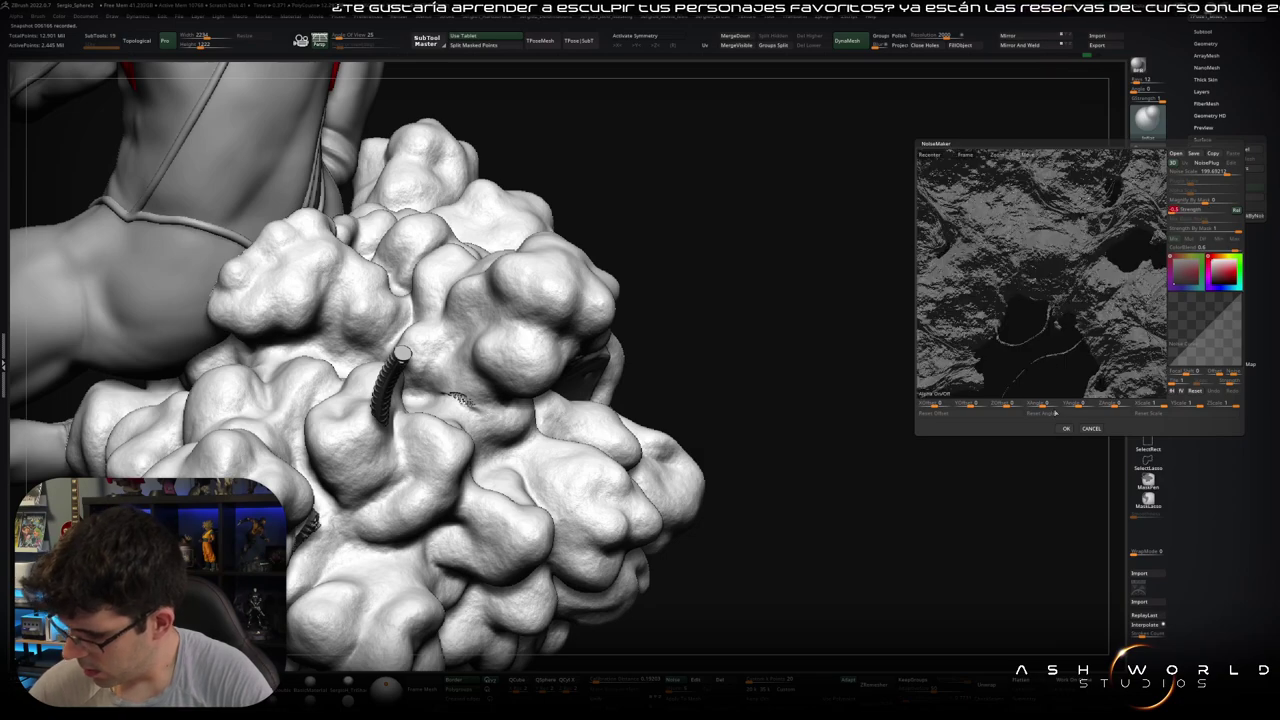
Step: Turn off the rocky surface noise and inflate a lump on the cloud base
left_click(1066, 428)
left_click(1215, 218)
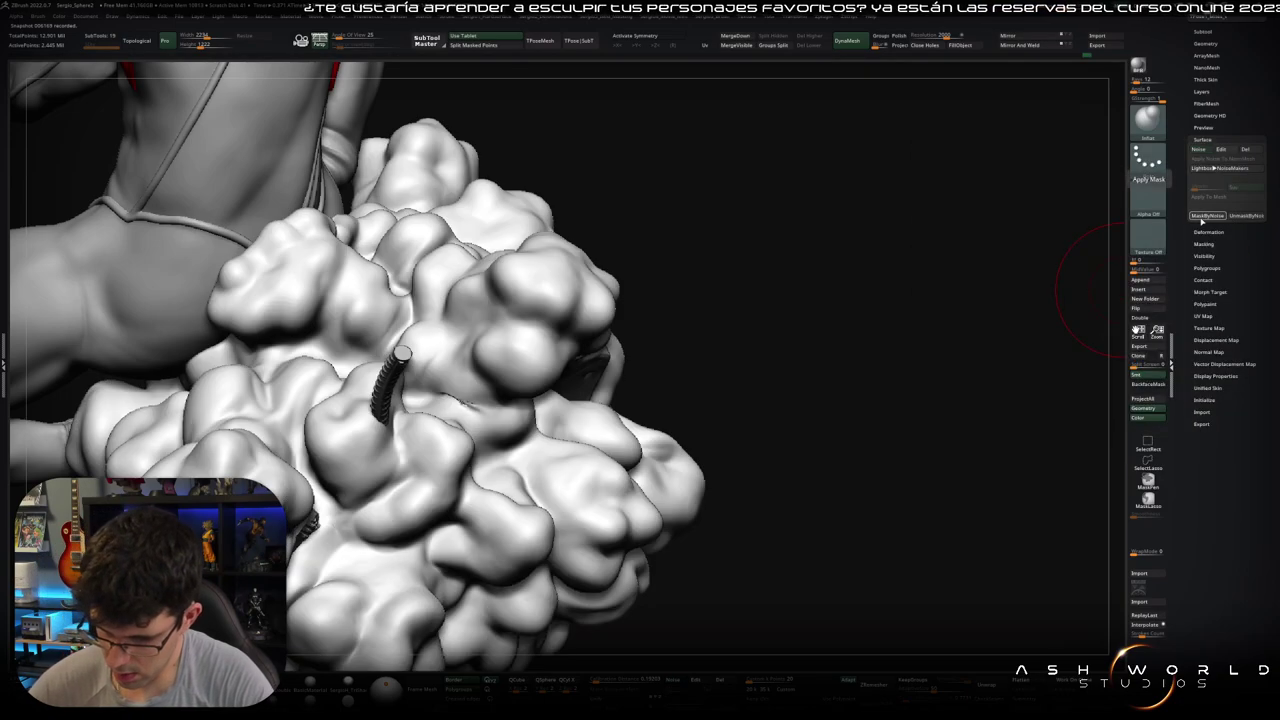
left_click_drag(571, 306, 562, 370)
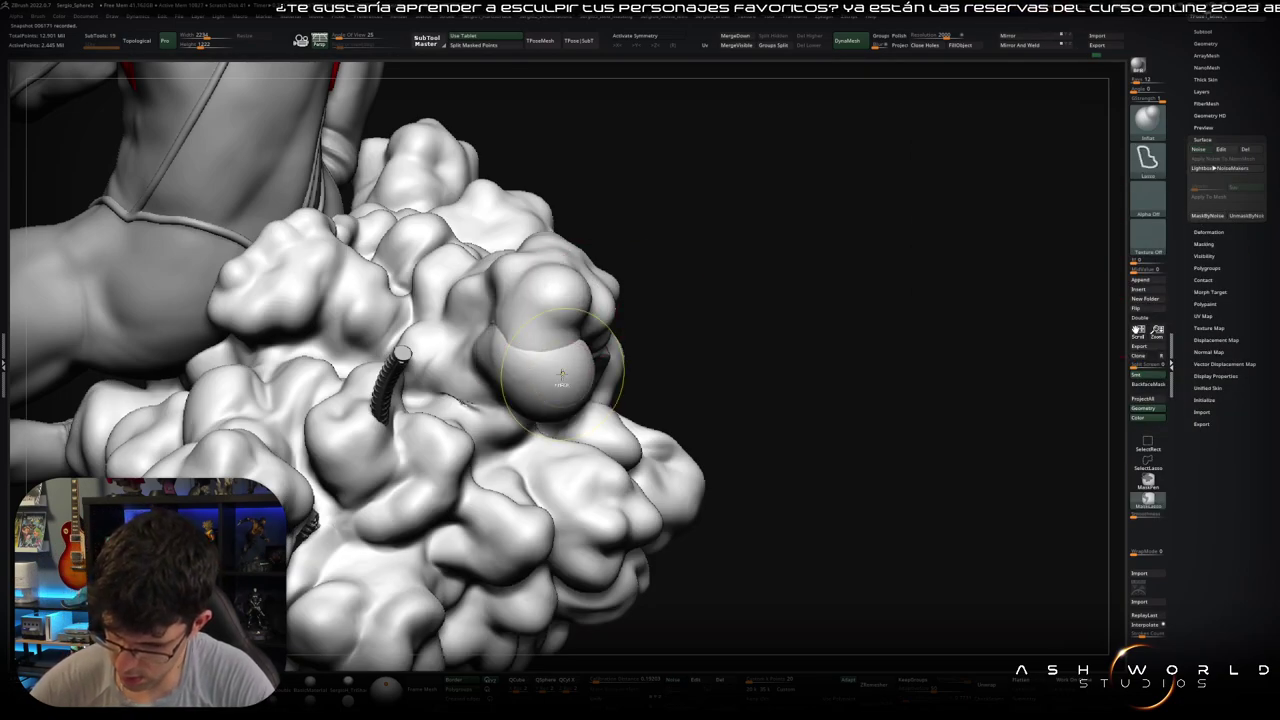
Step: Try masking the cloud base by the noise pattern, then clear the mask
left_click(1208, 216)
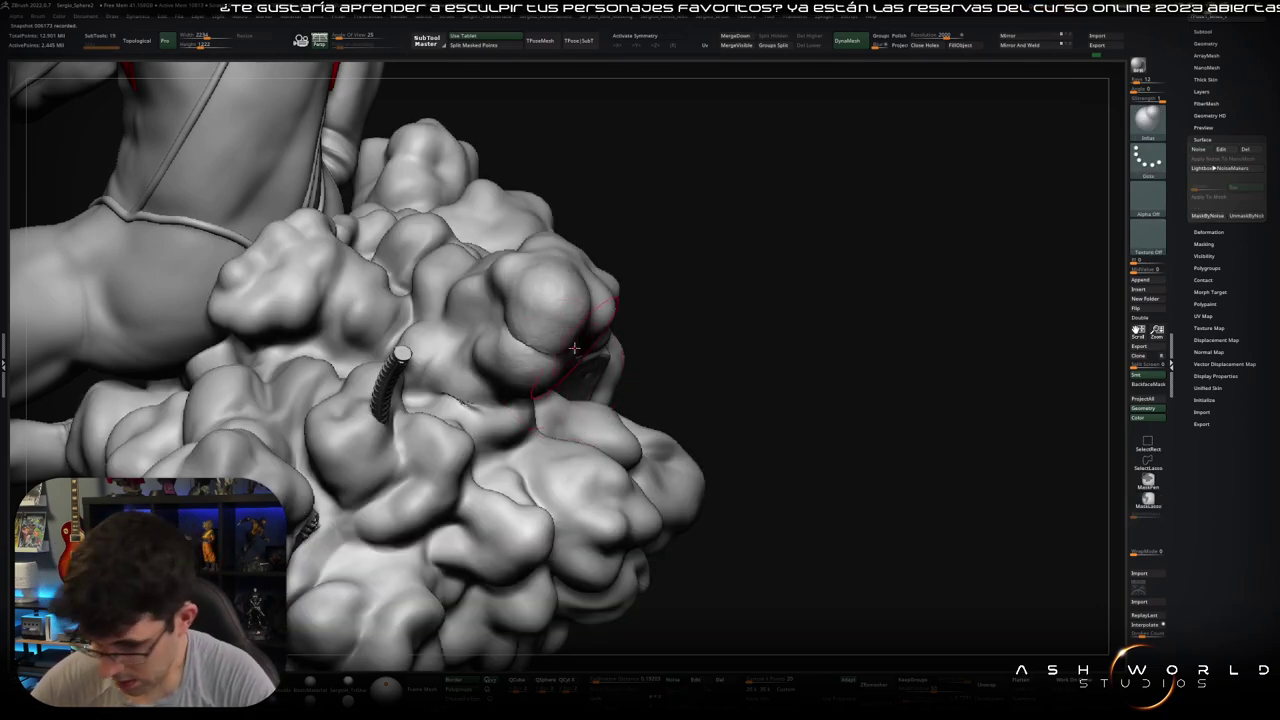
key("ctrl")
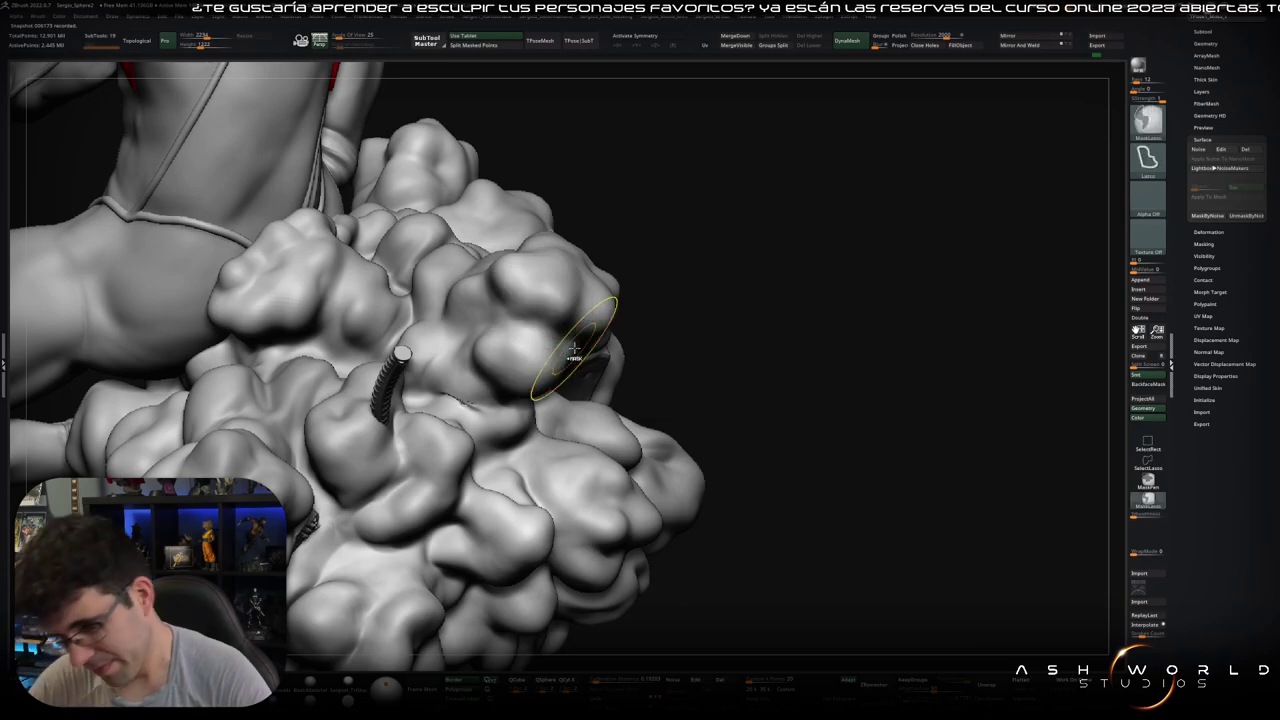
left_click(574, 348, "ctrl")
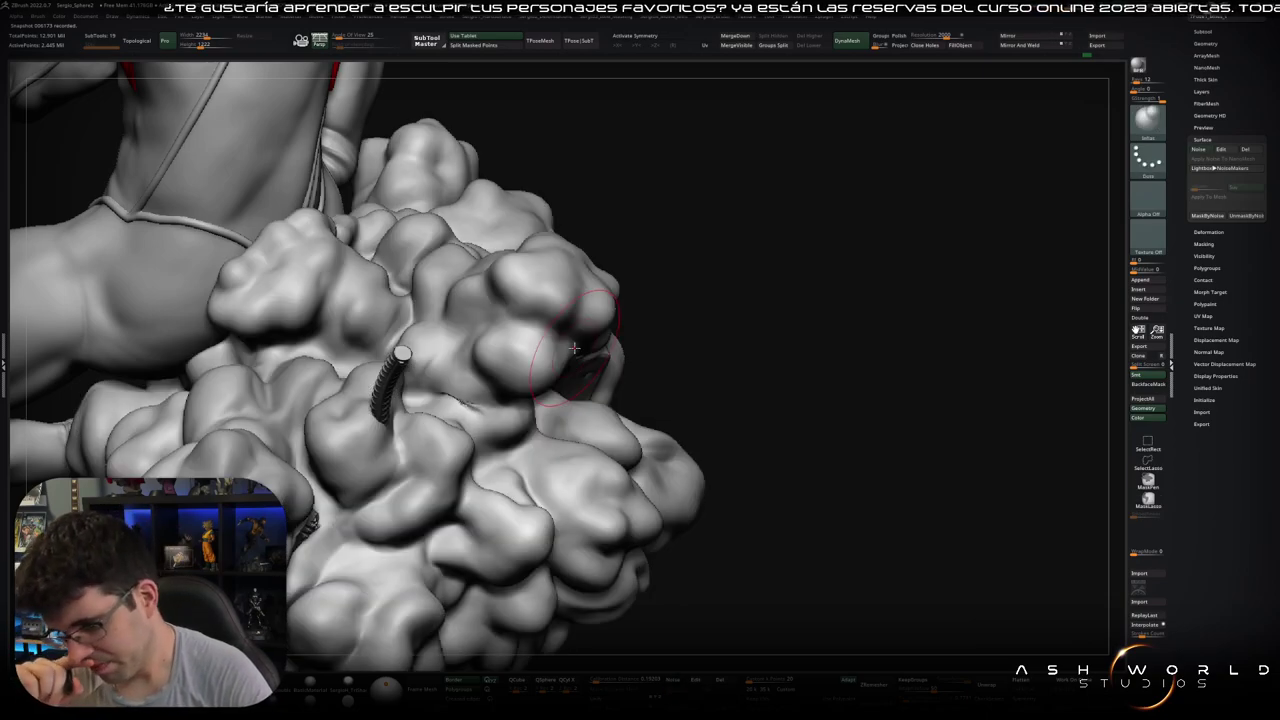
Step: Switch to the Smooth brush and orbit to review the rounded clouds
left_click_drag(690, 300, 723, 268)
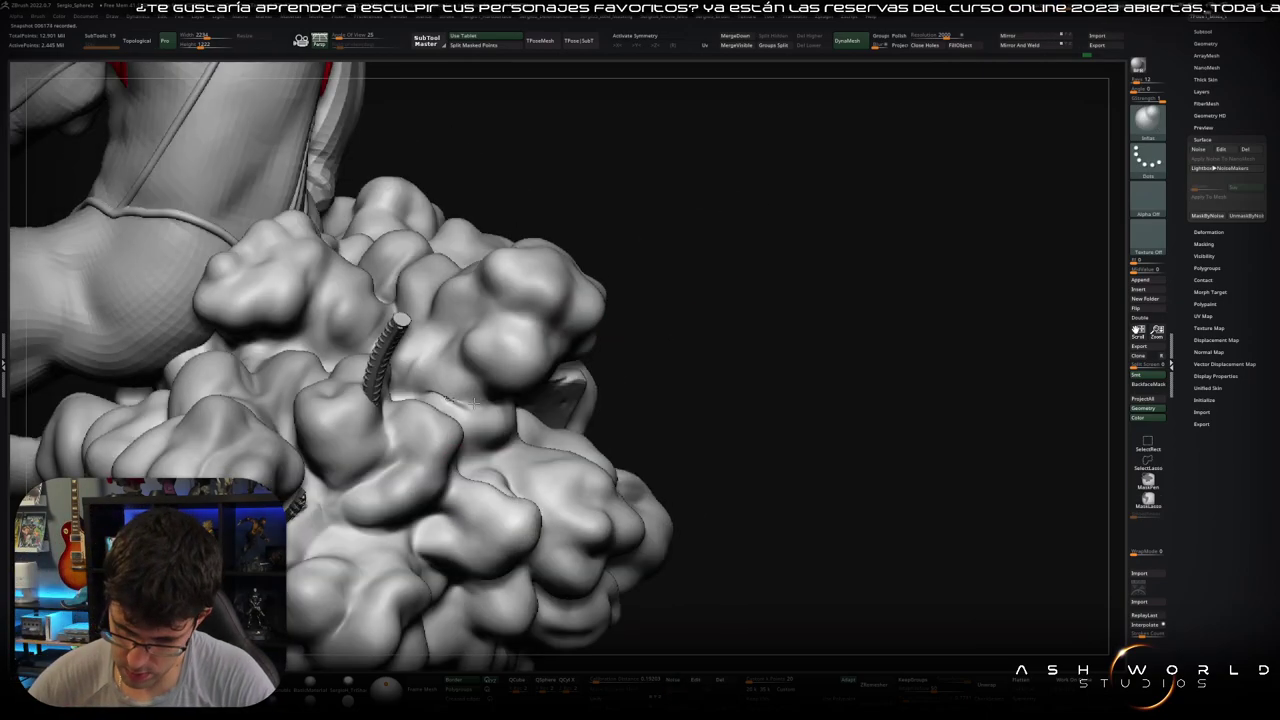
right_click_drag(470, 398, 458, 398)
key("shift")
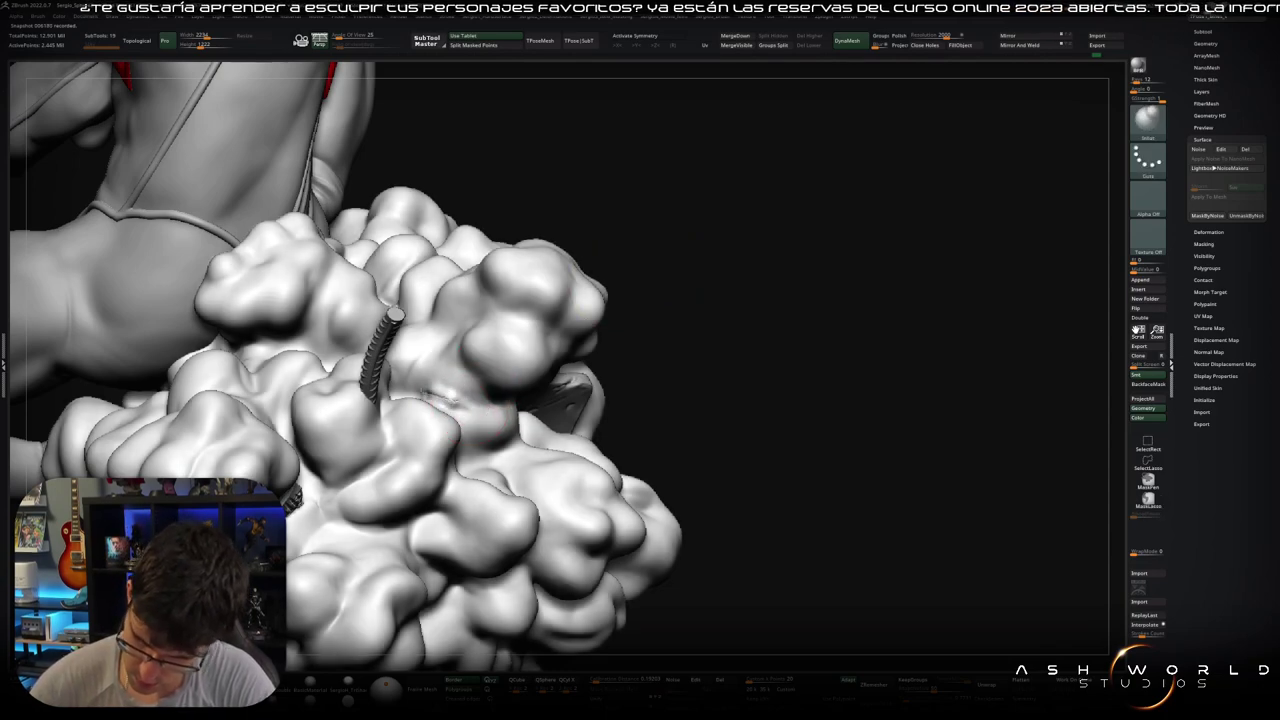
right_click_drag(472, 404, 720, 265, "ctrl")
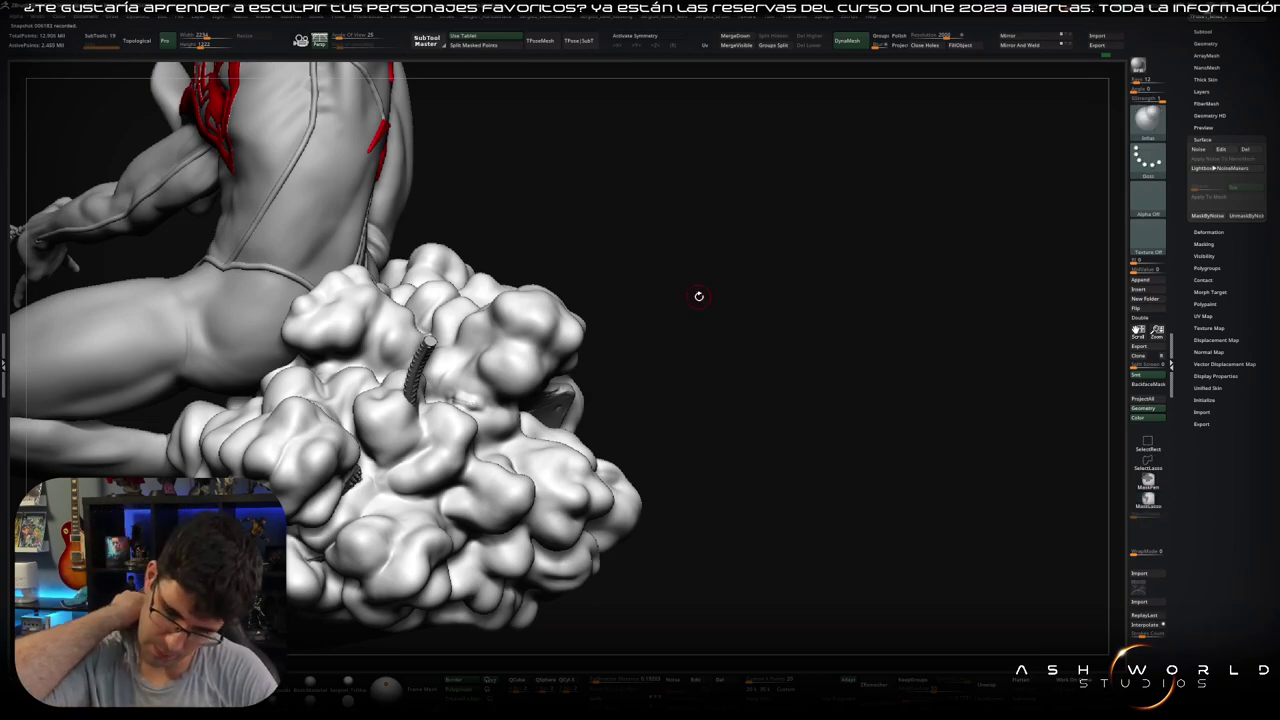
left_click_drag(629, 320, 464, 413)
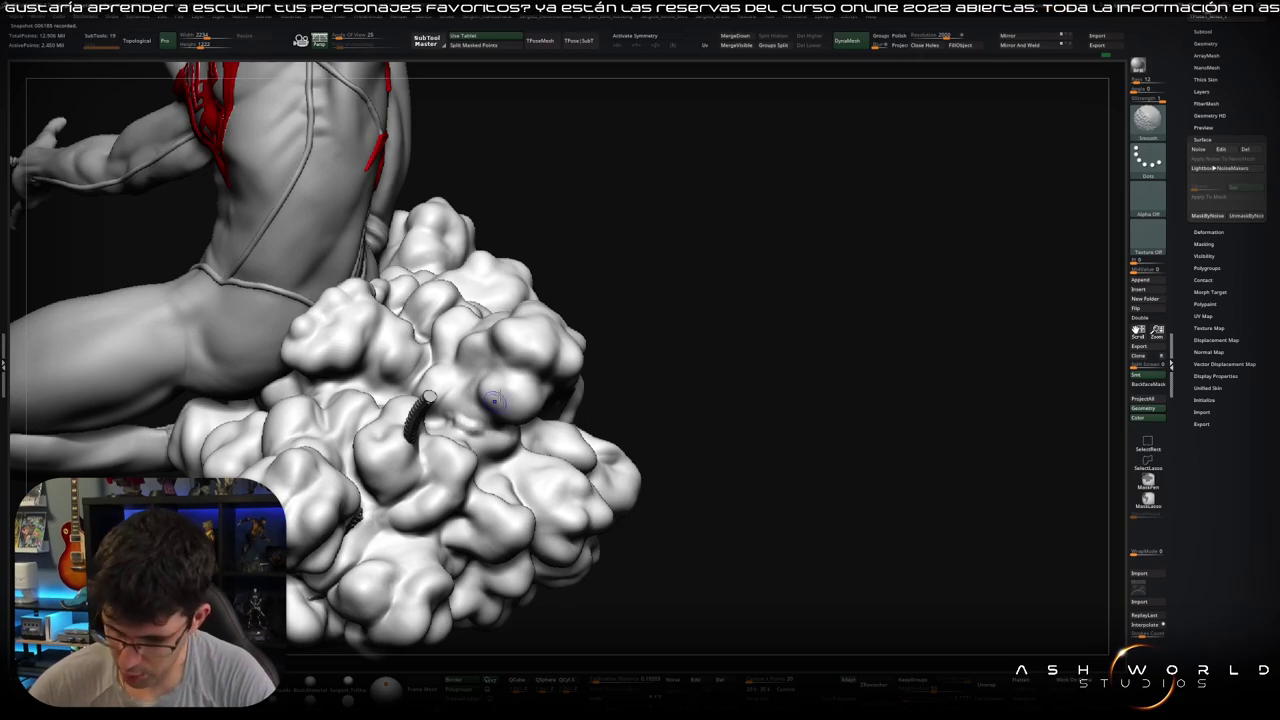
left_click_drag(627, 320, 623, 320)
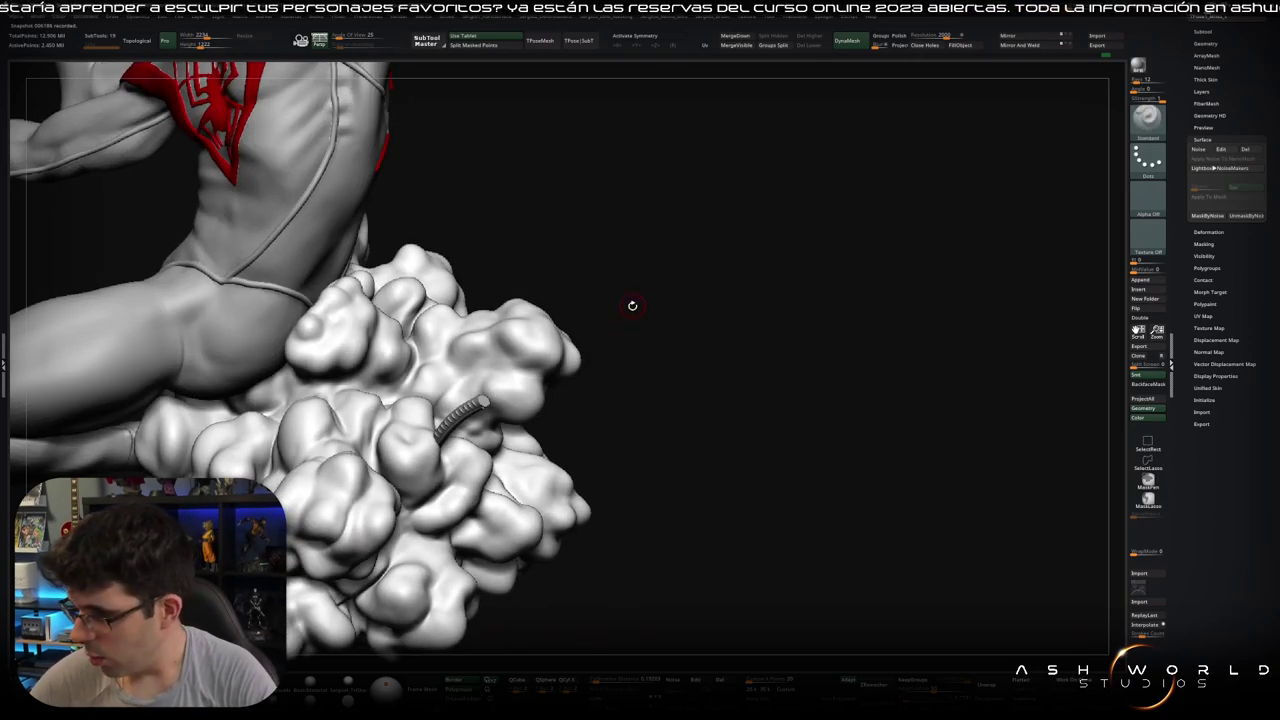
Step: Set the stroke to Spray and test-stamp two cellular alphas on the upper-right lump, undoing each
left_click(1155, 204)
left_click(1147, 157)
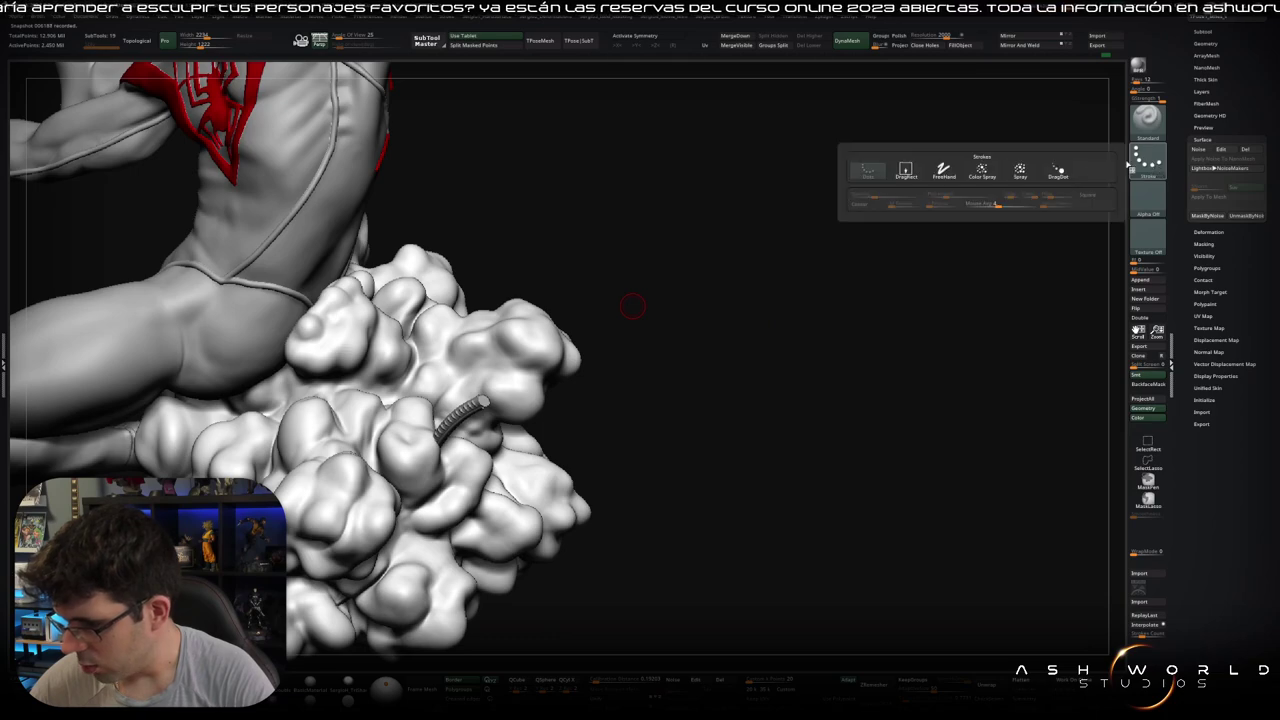
left_click(1060, 157)
left_click(1147, 197)
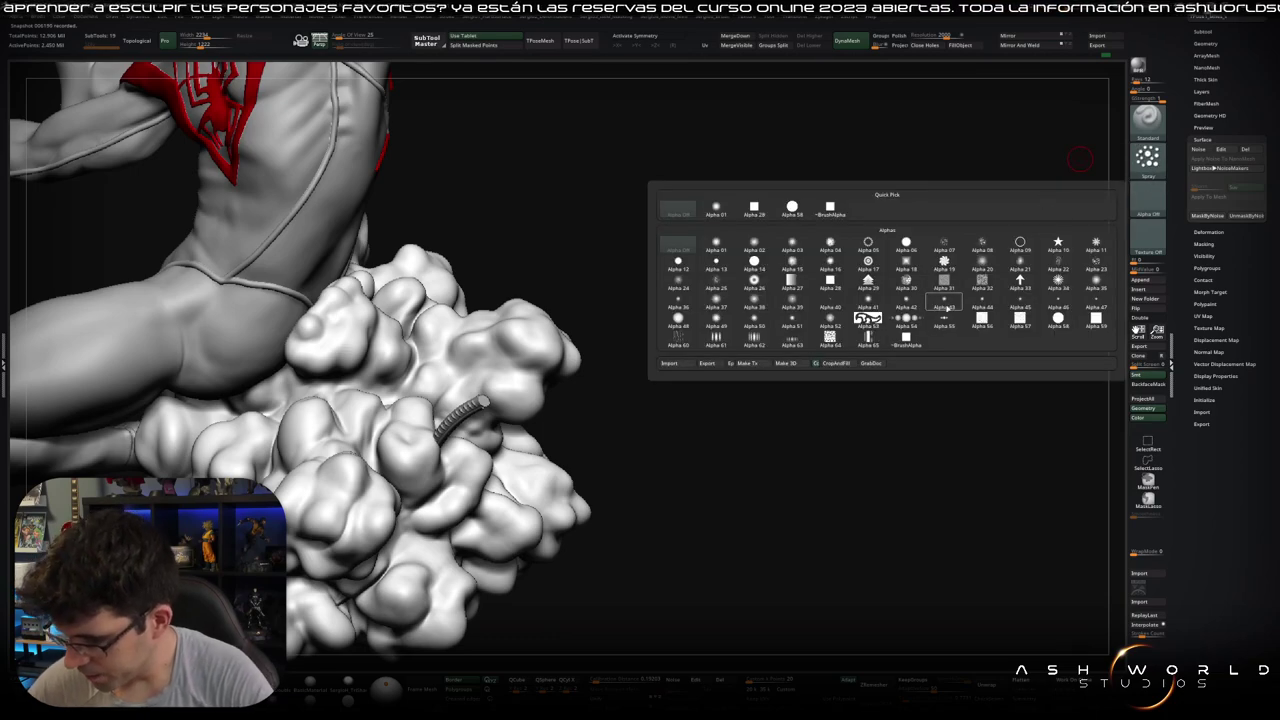
left_click(835, 342)
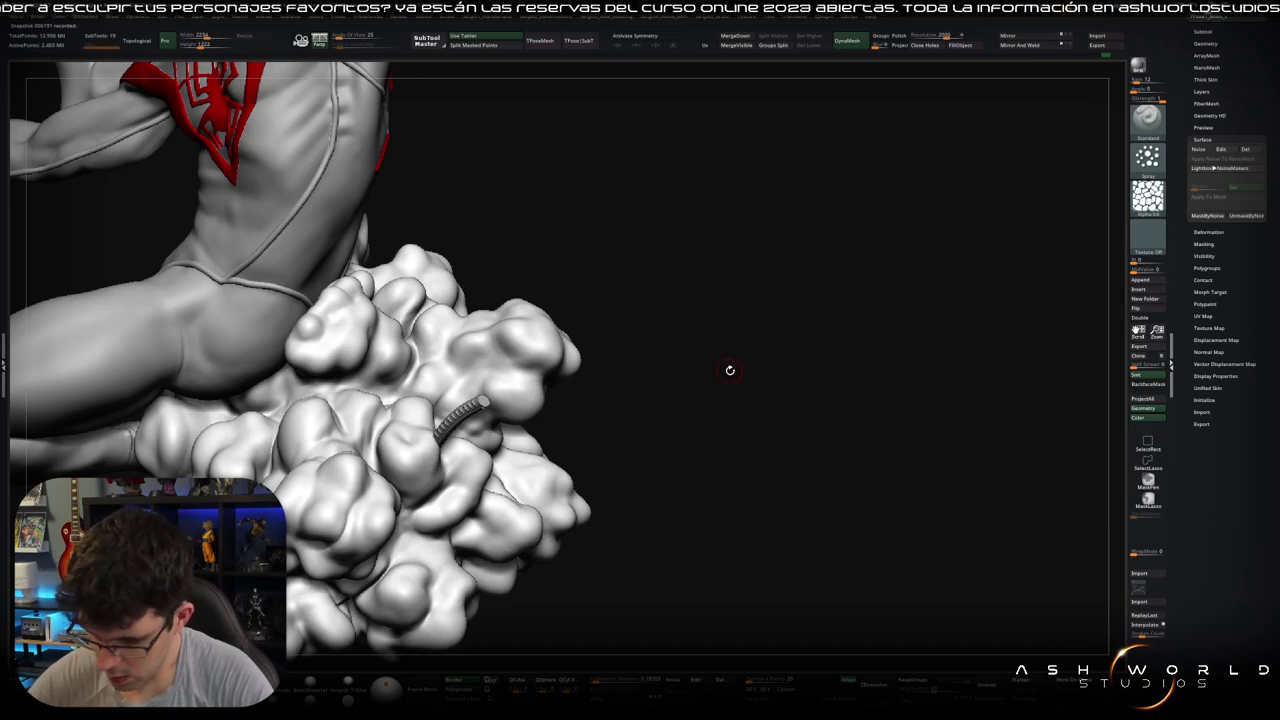
mouse_move(540, 330)
left_mouse_down()
mouse_move(520, 380)
mouse_move(540, 395)
left_mouse_up()
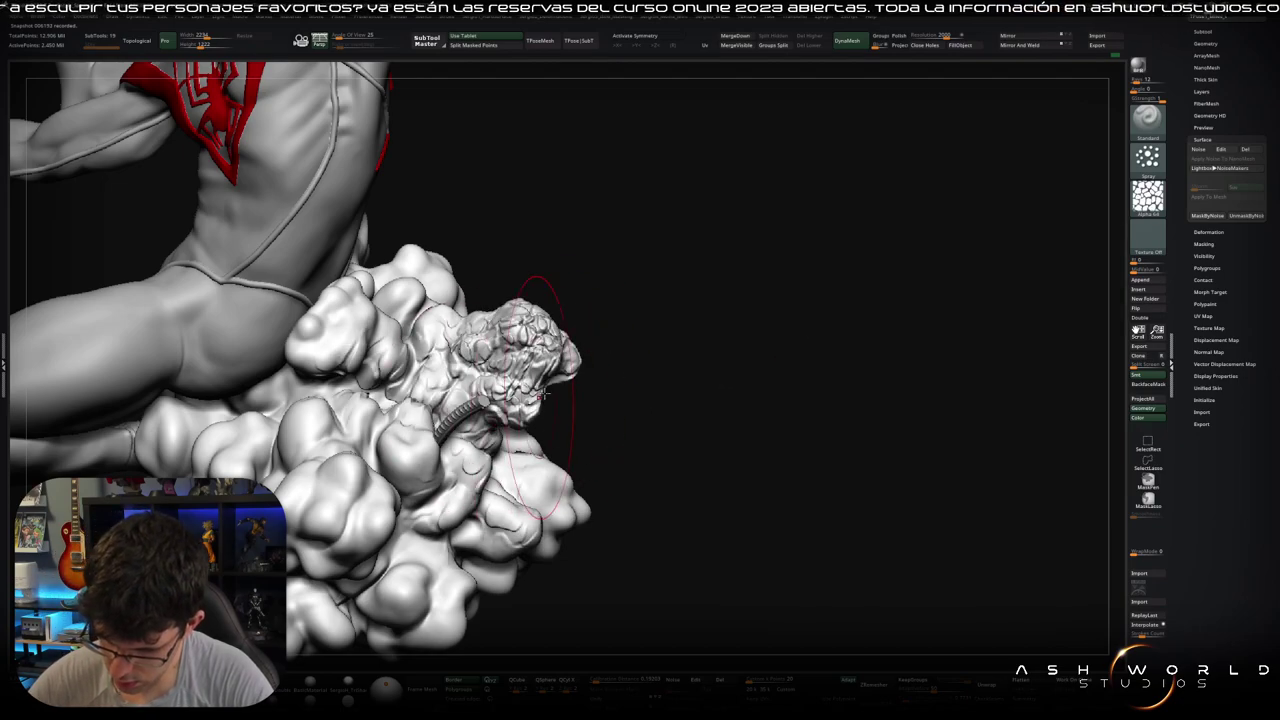
key("ctrl+z")
left_click(1148, 197)
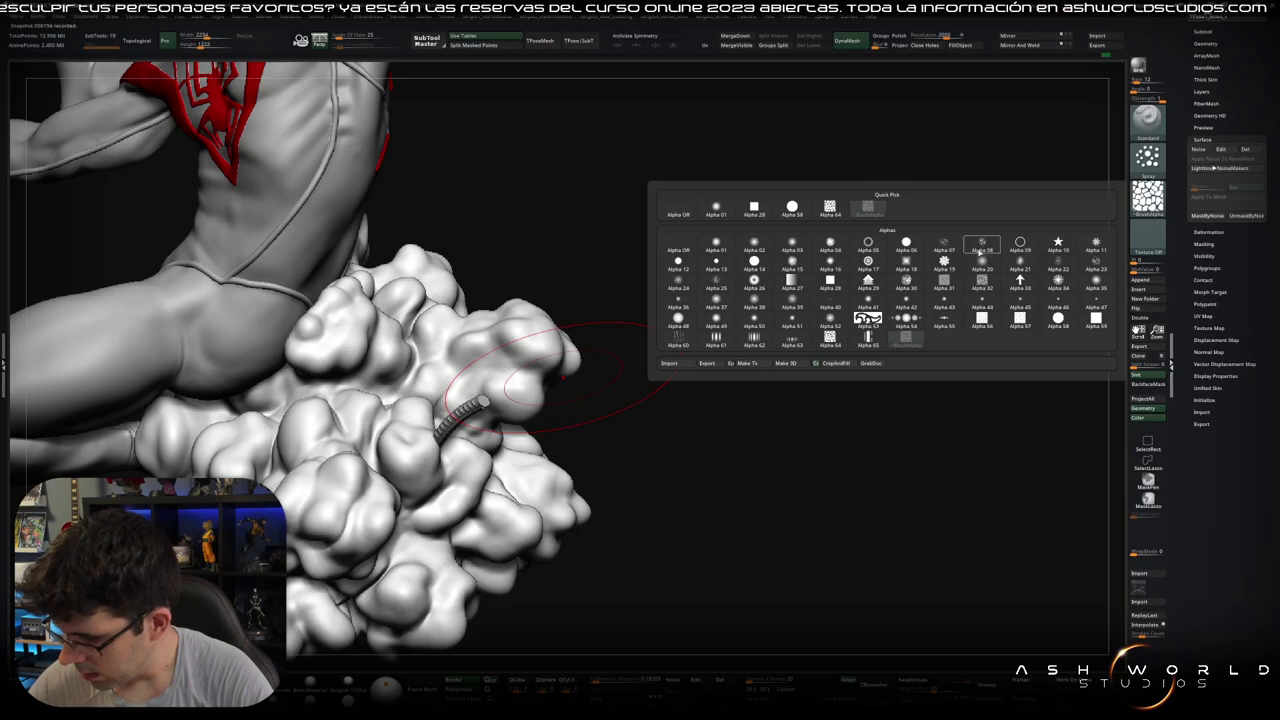
left_click(981, 249)
left_click_drag(520, 330, 527, 423)
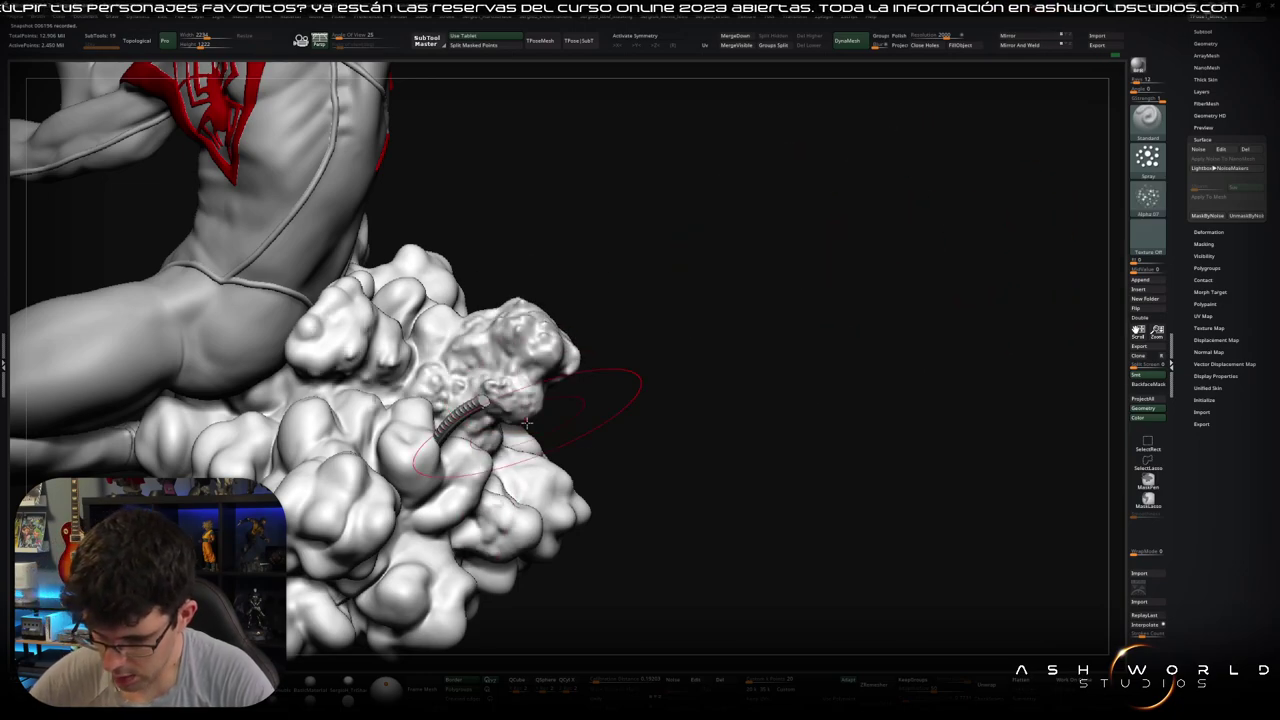
key("ctrl+z")
Step: Settle on the soft cellular Alpha 24 and orbit around the cloud base
left_click(1148, 197)
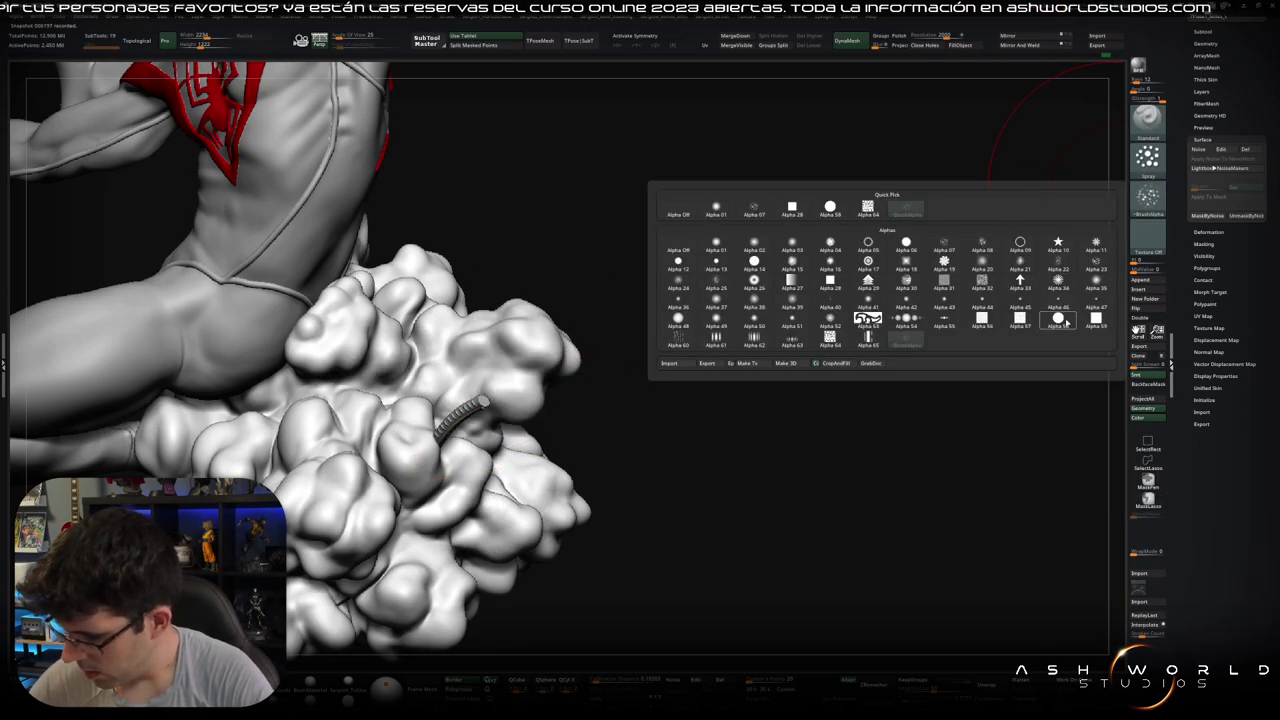
left_click(689, 287)
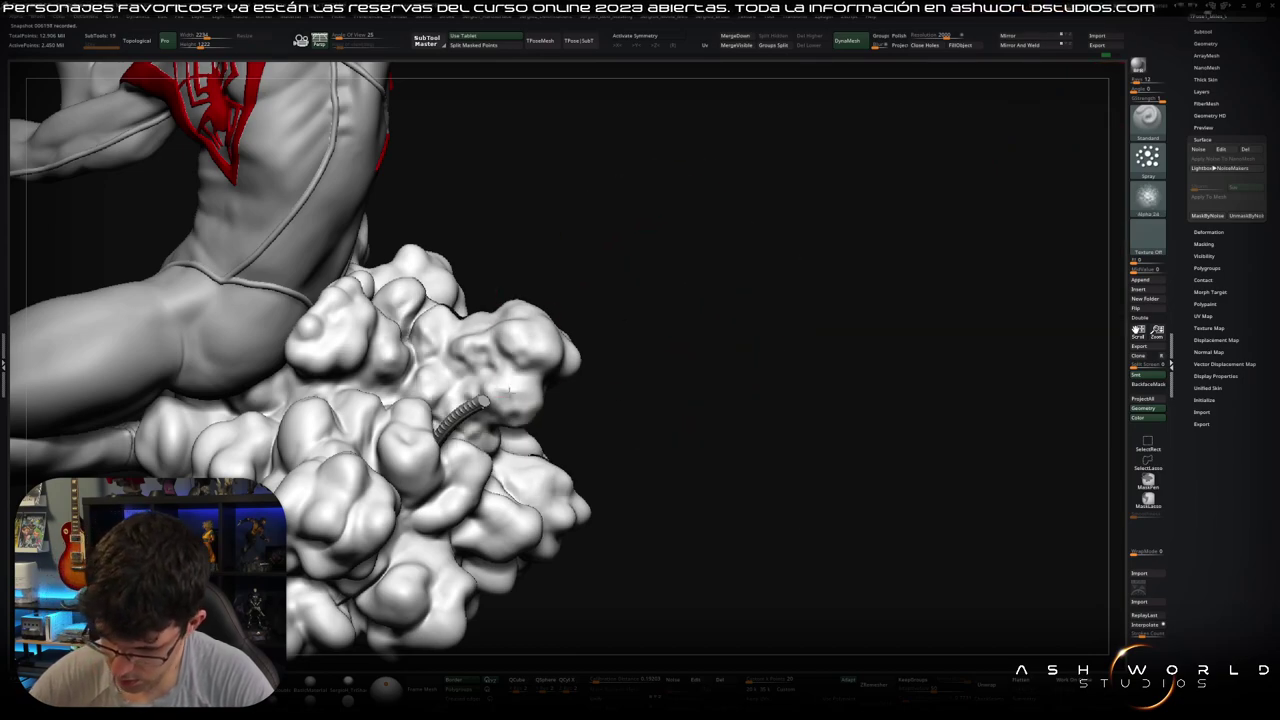
key("space")
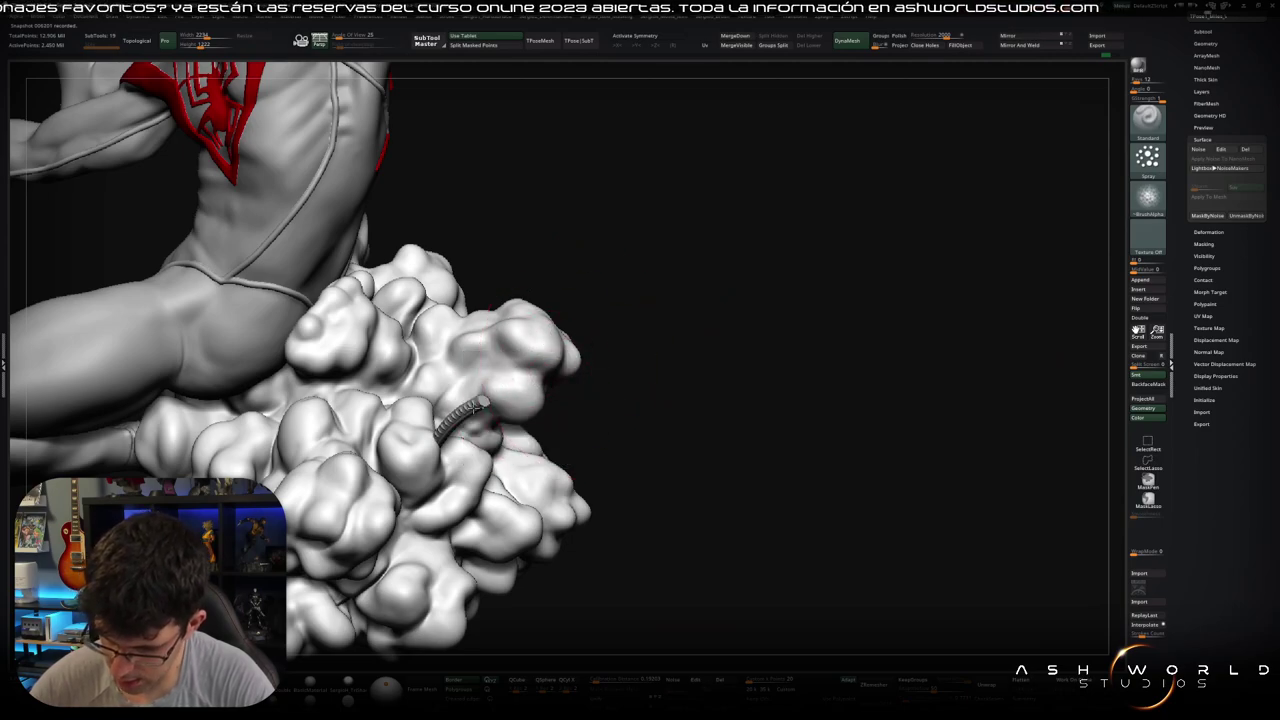
right_click_drag(527, 423, 565, 330)
key("space")
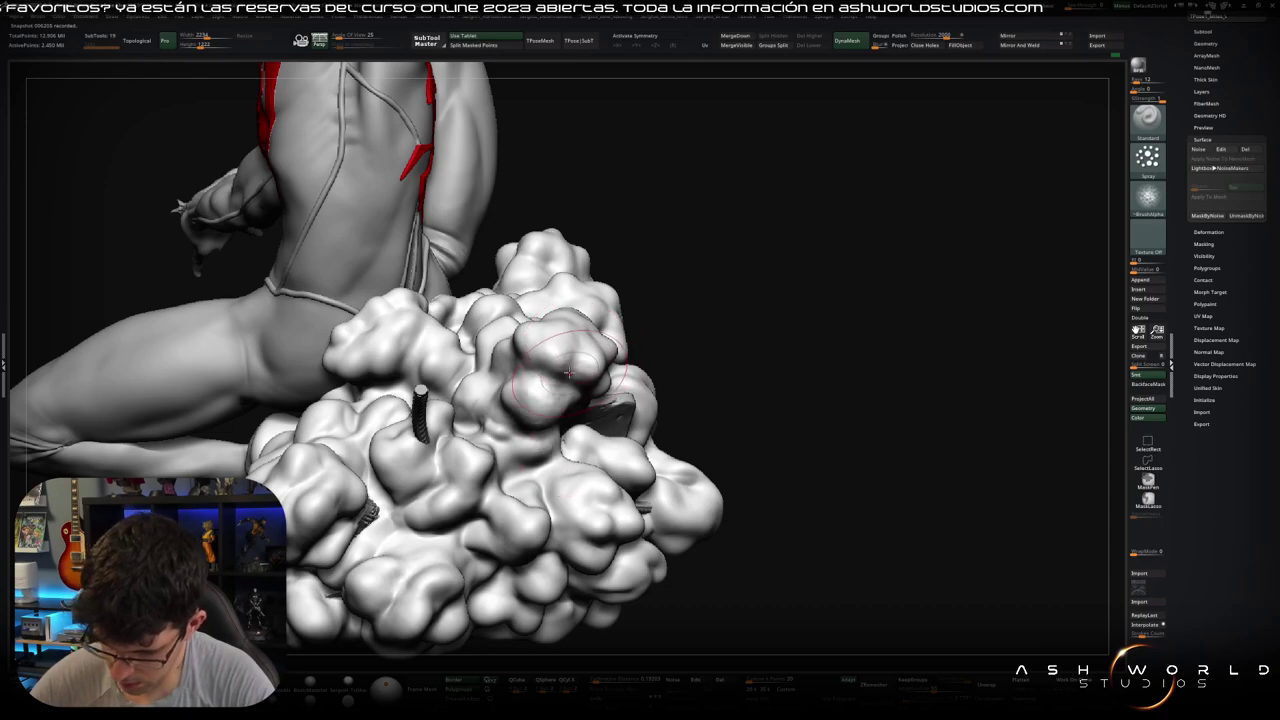
mouse_move(420, 545)
right_mouse_down()
mouse_move(665, 265)
mouse_move(590, 420)
right_mouse_up()
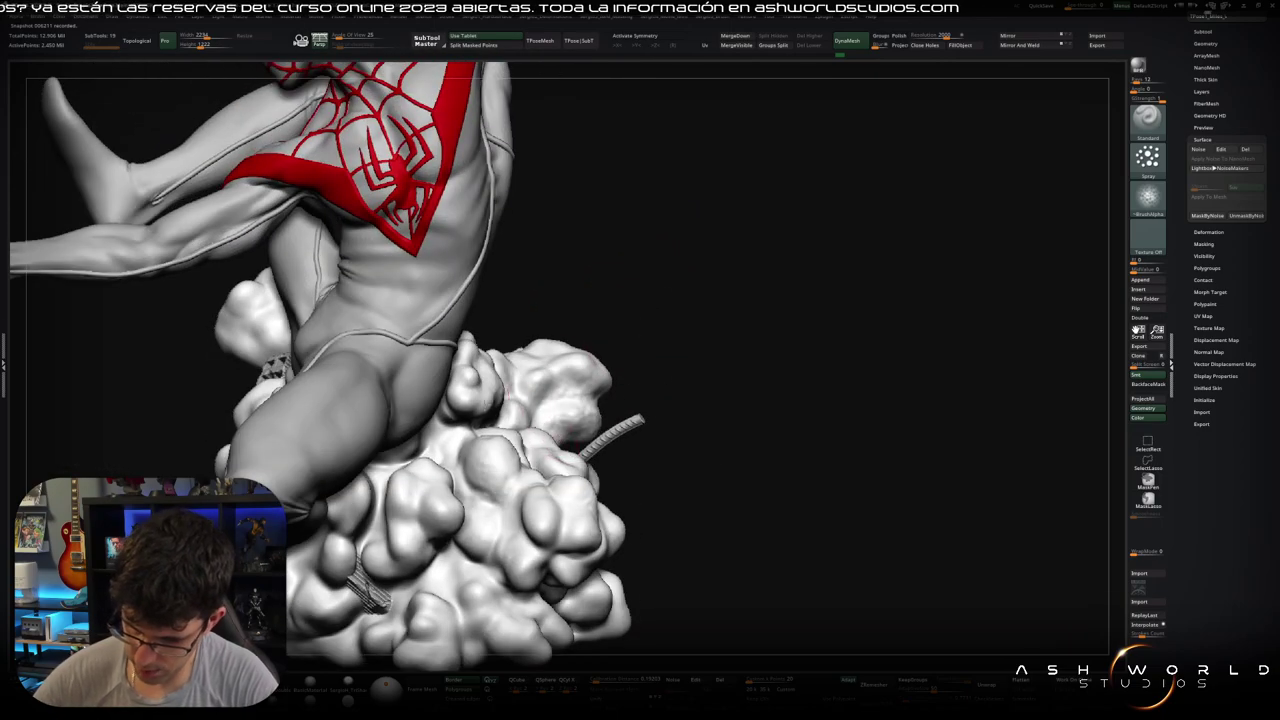
mouse_move(643, 500)
right_mouse_down()
mouse_move(780, 318)
mouse_move(794, 356)
mouse_move(764, 412)
right_mouse_up()
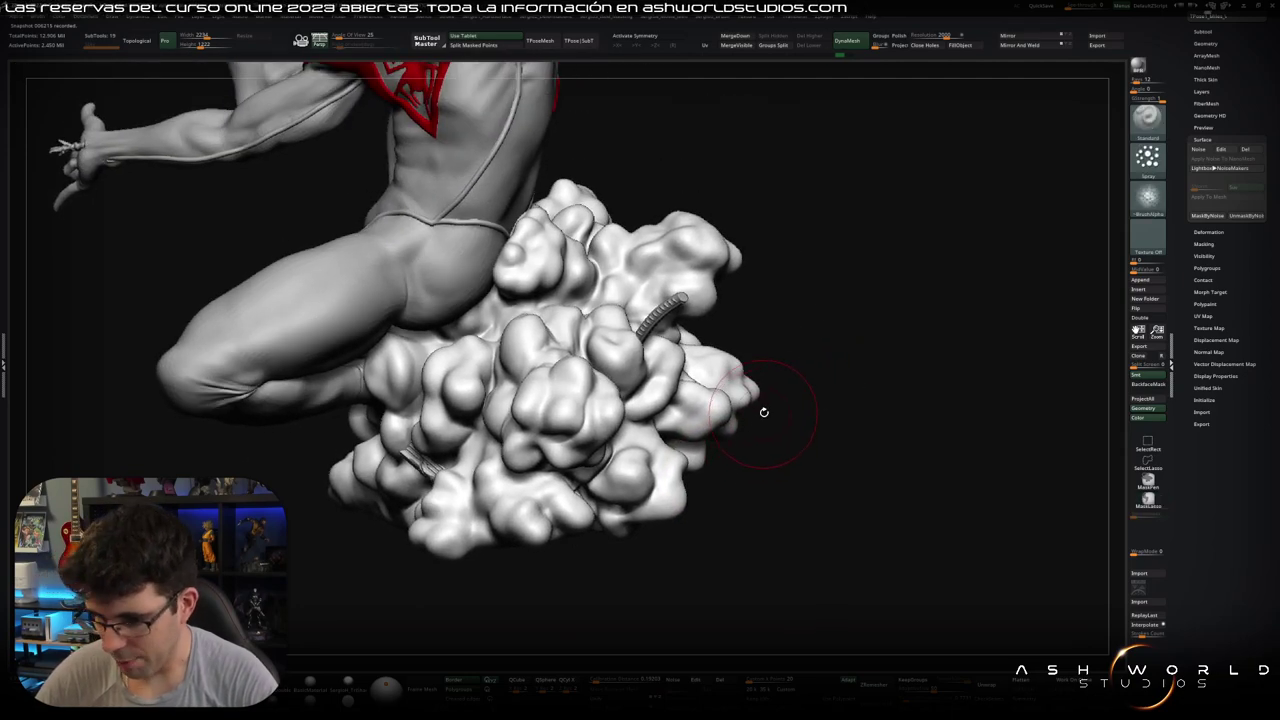
key("ctrl")
mouse_move(731, 356)
left_mouse_down()
mouse_move(638, 441)
mouse_move(910, 337)
left_mouse_up()
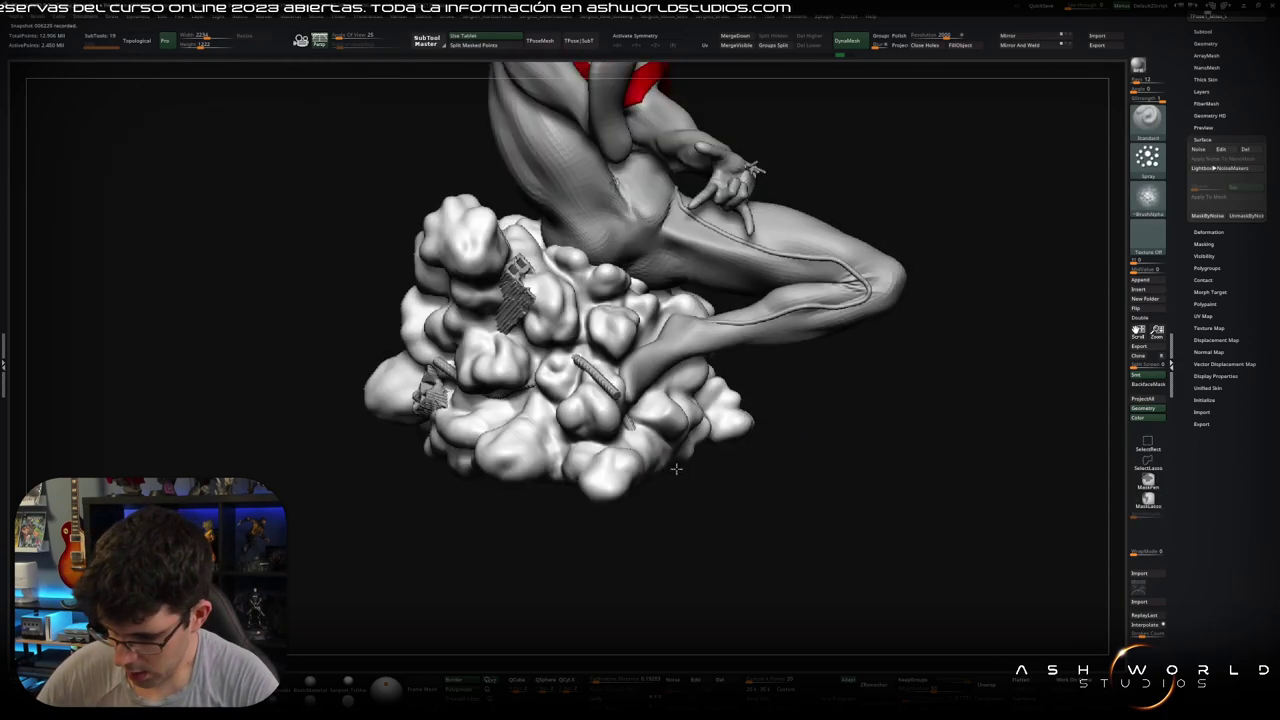
Step: Set the brush stroke to Dots with the alpha turned off
key("2")
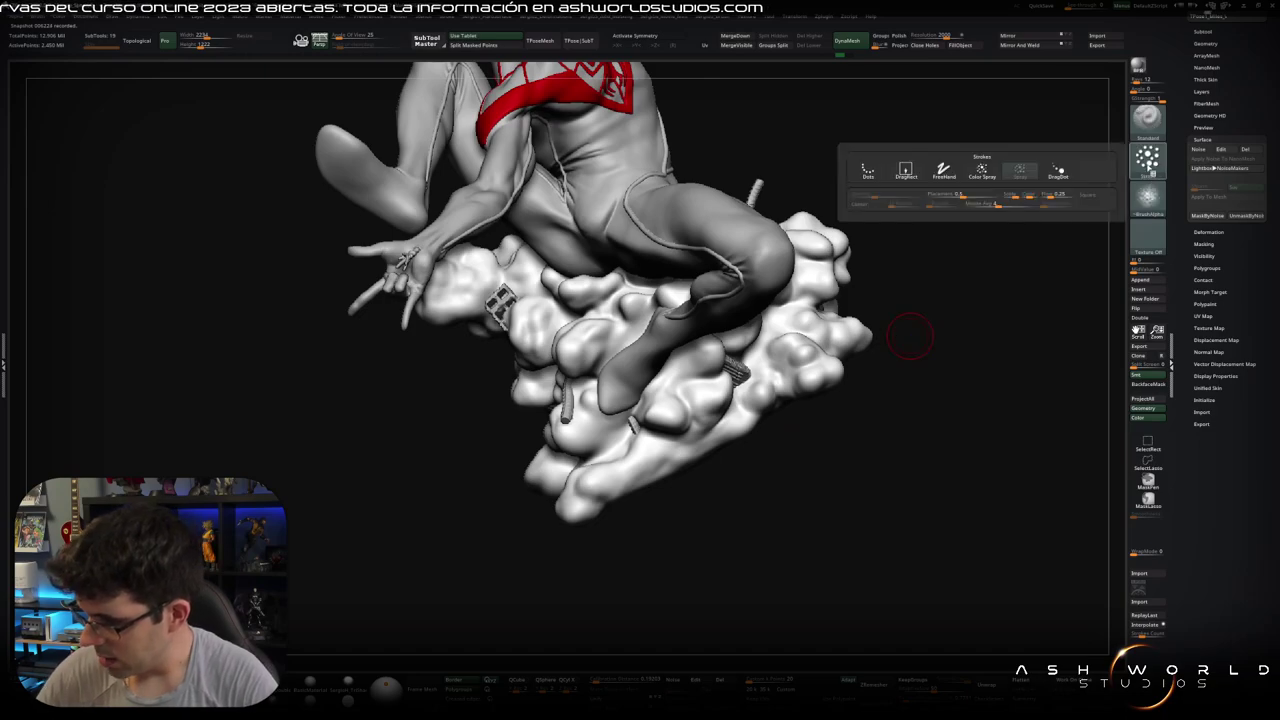
left_click(867, 170)
key("3")
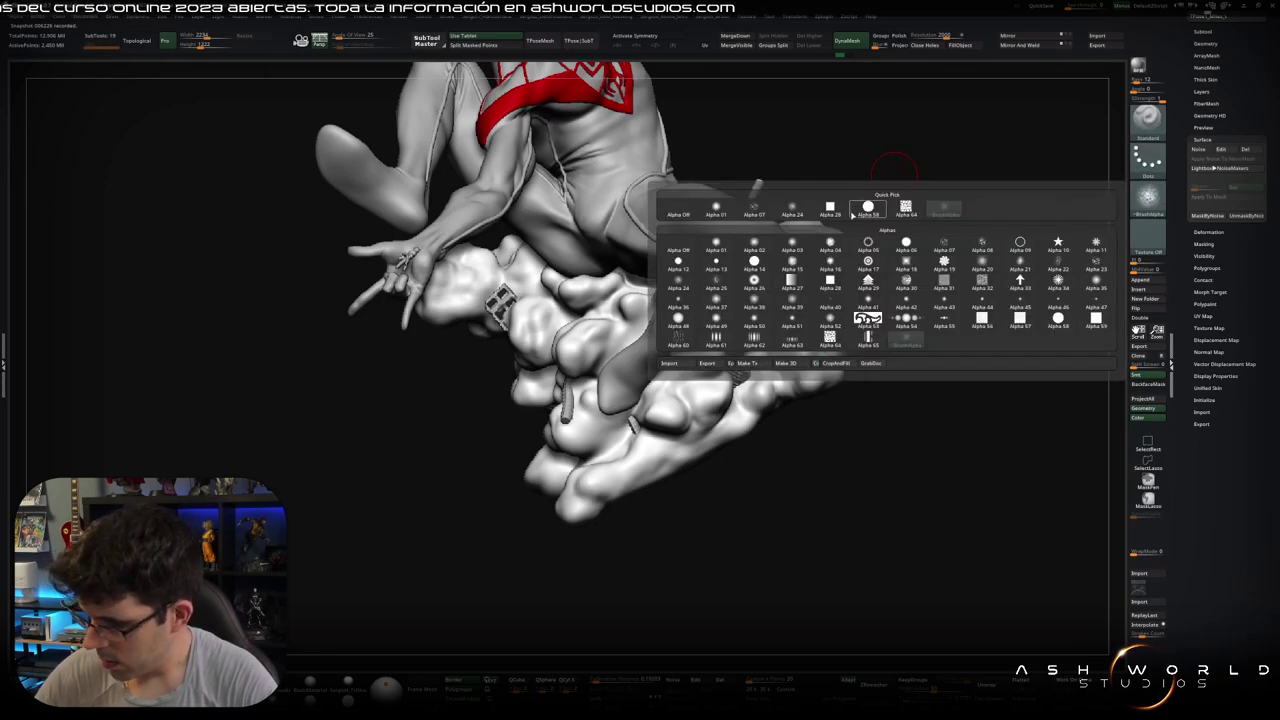
left_click(700, 215)
Step: Smooth the lumpy cloud surface to the right of the leg
right_click_drag(702, 218, 598, 487, "ctrl")
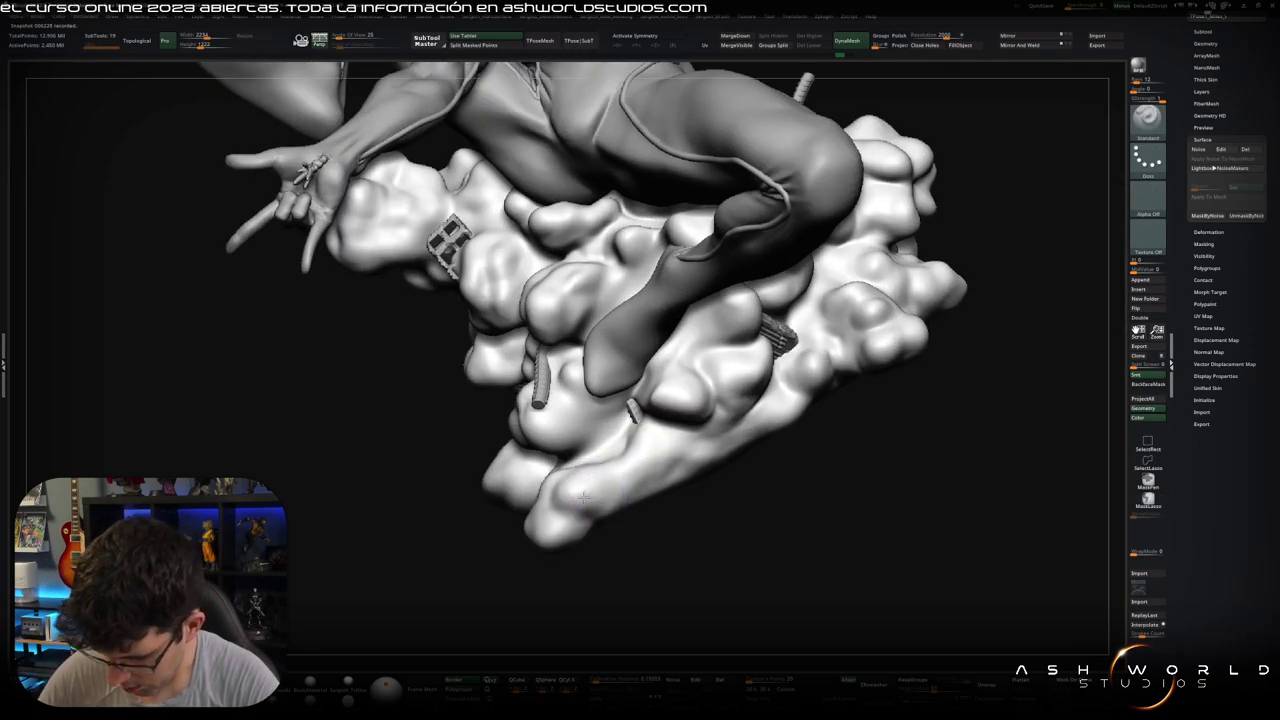
key("space")
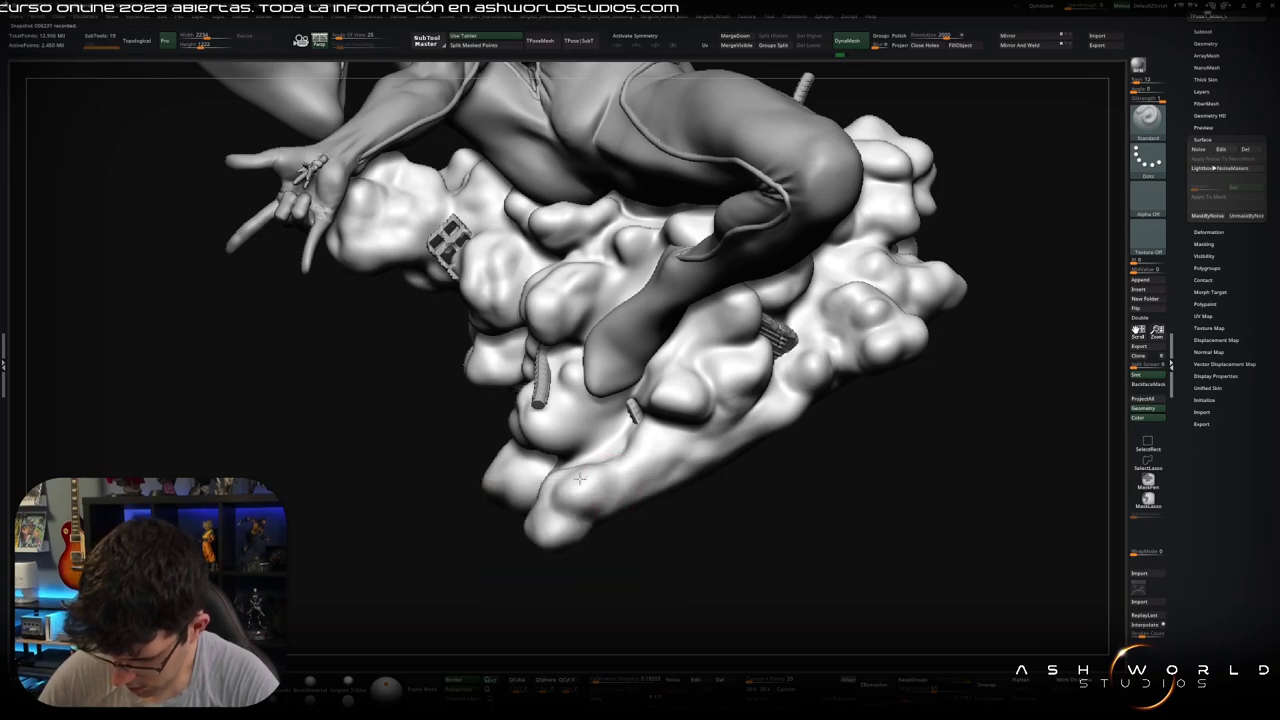
right_click_drag(658, 437, 640, 446)
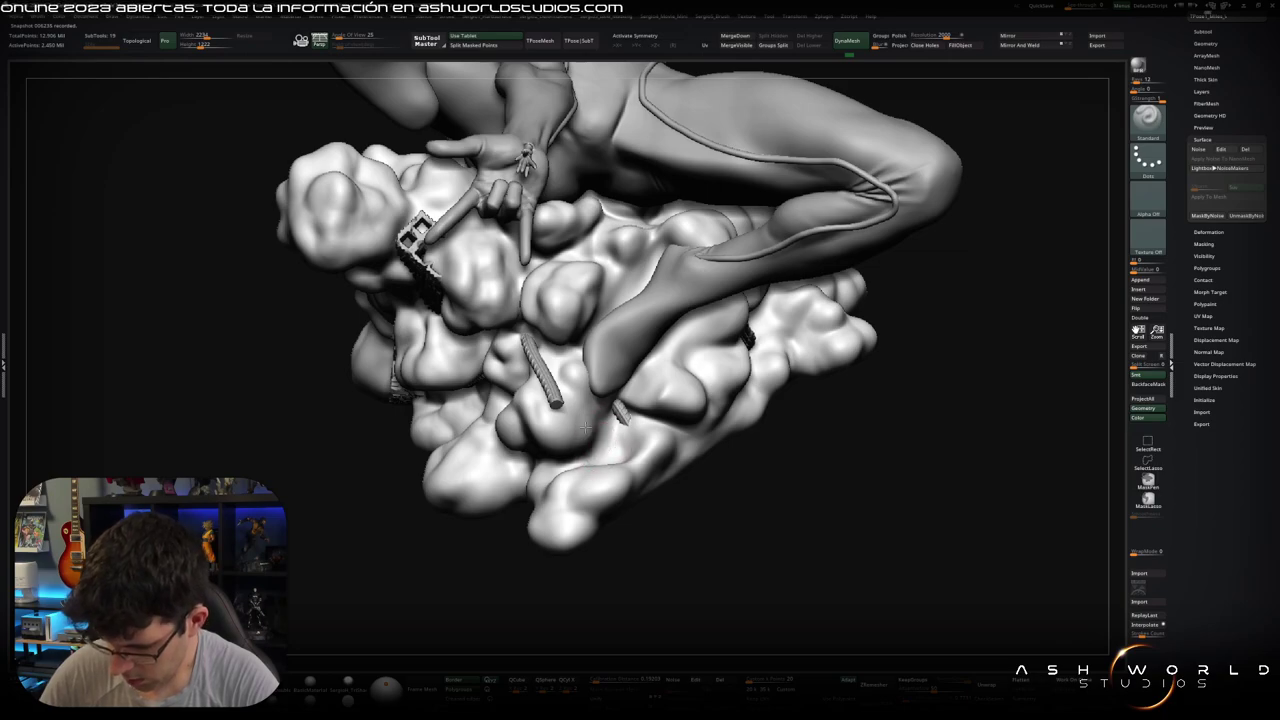
key("space")
mouse_move(585, 428)
right_mouse_down()
mouse_move(552, 432)
mouse_move(560, 440)
right_mouse_up()
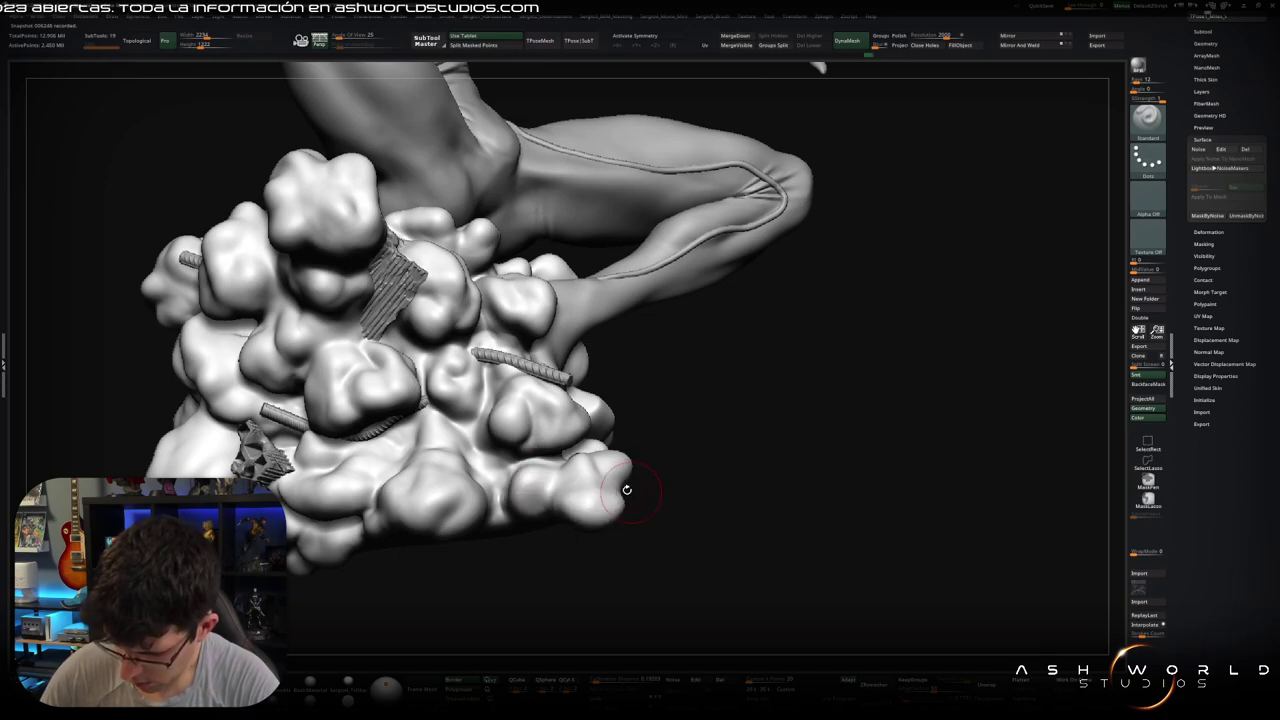
right_click_drag(623, 489, 642, 468)
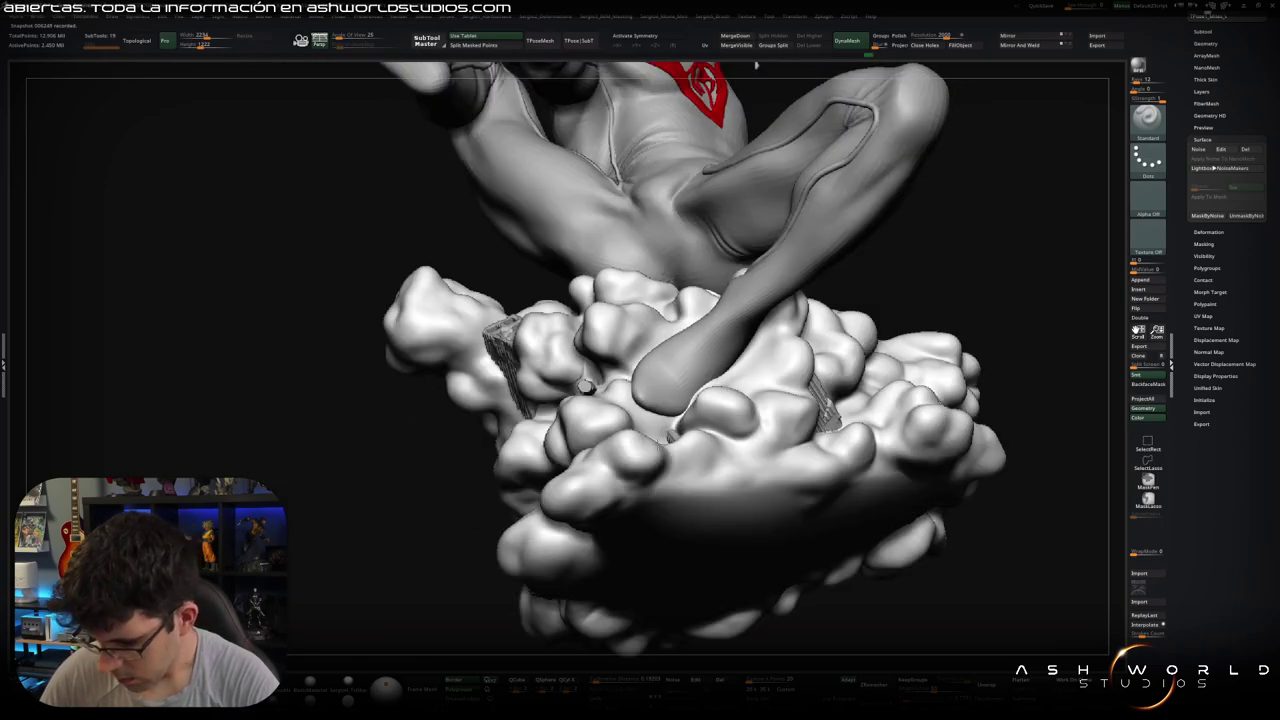
mouse_move(735, 458)
right_mouse_down()
mouse_move(780, 466)
mouse_move(734, 429)
mouse_move(704, 365)
right_mouse_up()
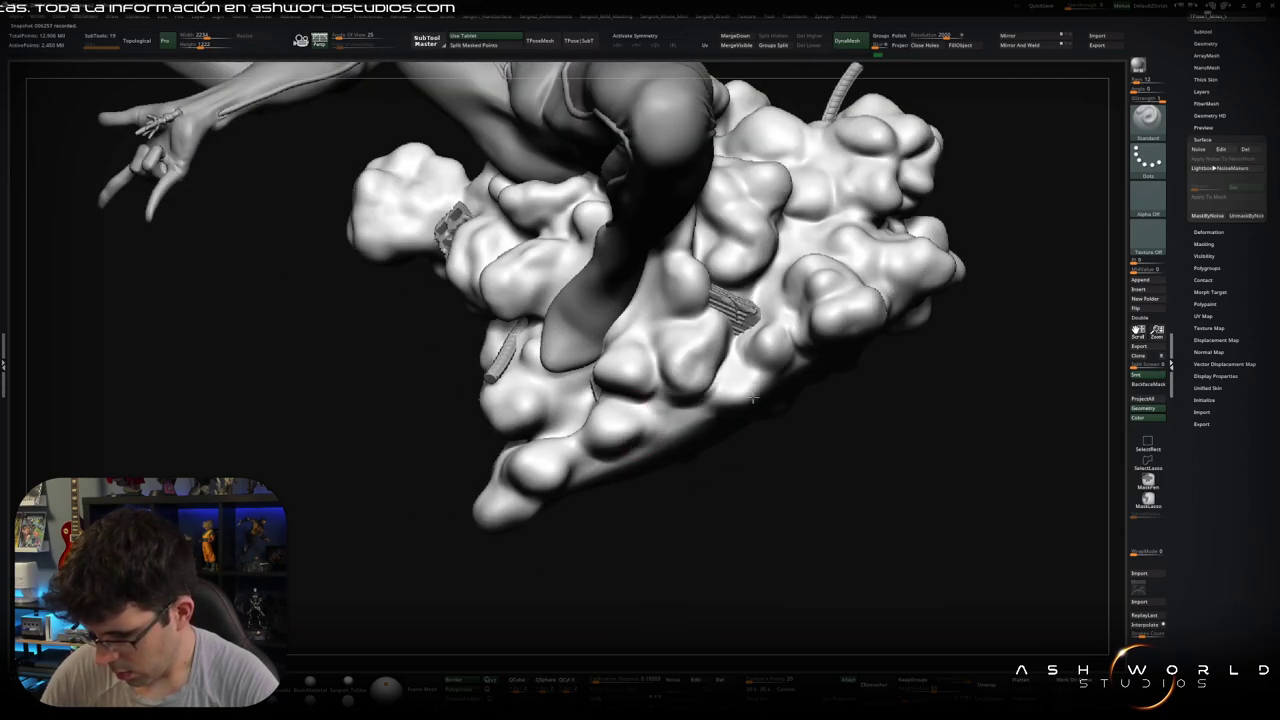
right_click_drag(757, 400, 767, 368)
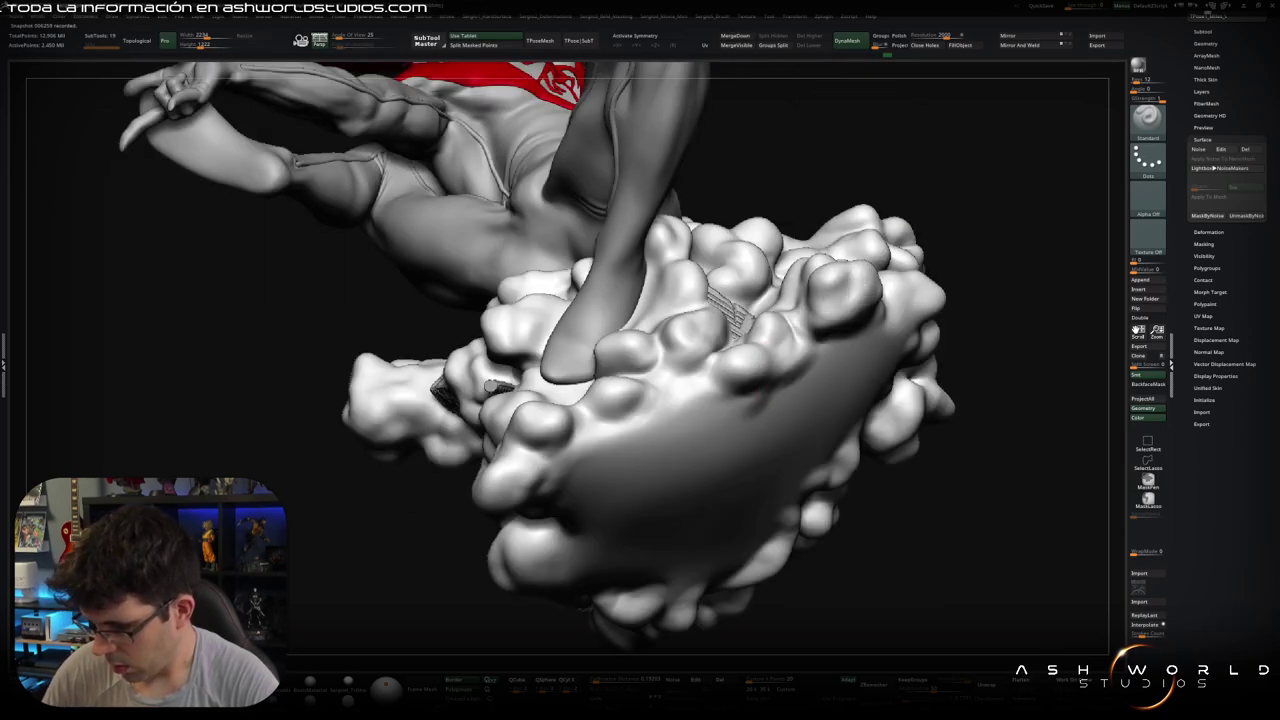
right_click_drag(840, 290, 828, 245)
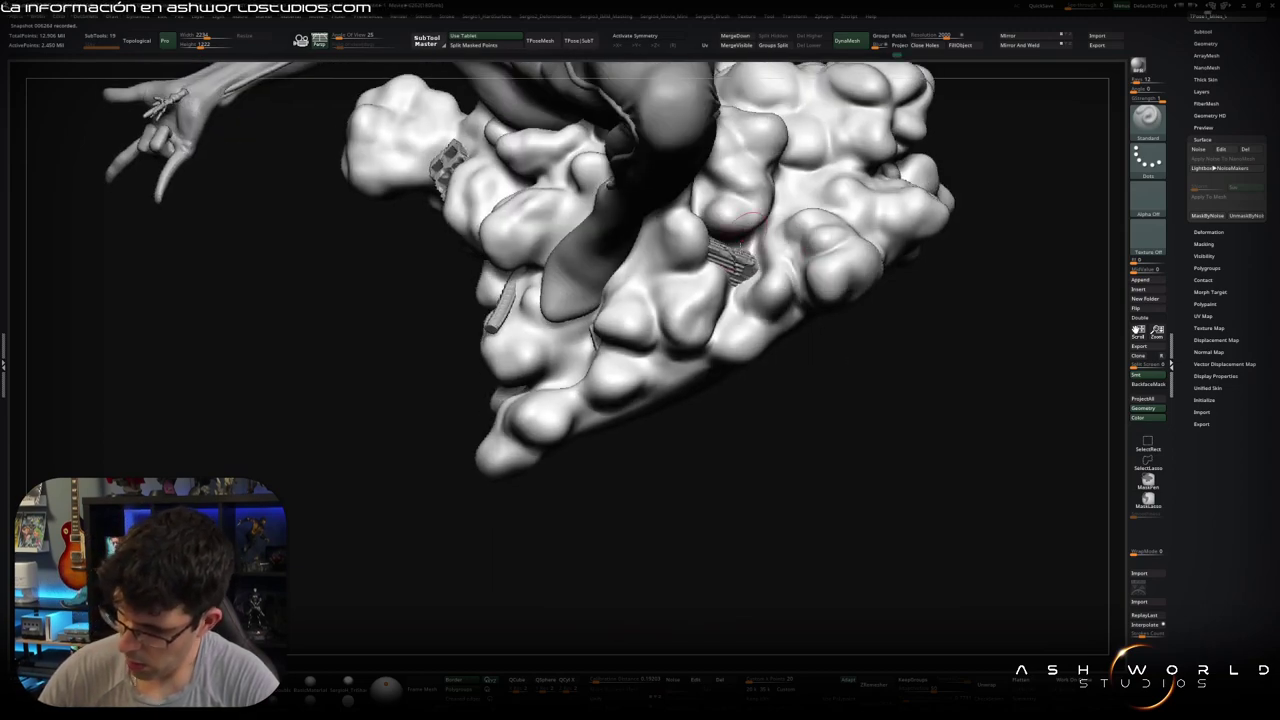
mouse_move(689, 372)
left_mouse_down("shift")
mouse_move(640, 320)
mouse_move(636, 292)
mouse_move(680, 330)
mouse_move(711, 272)
mouse_move(523, 366)
left_mouse_up("shift")
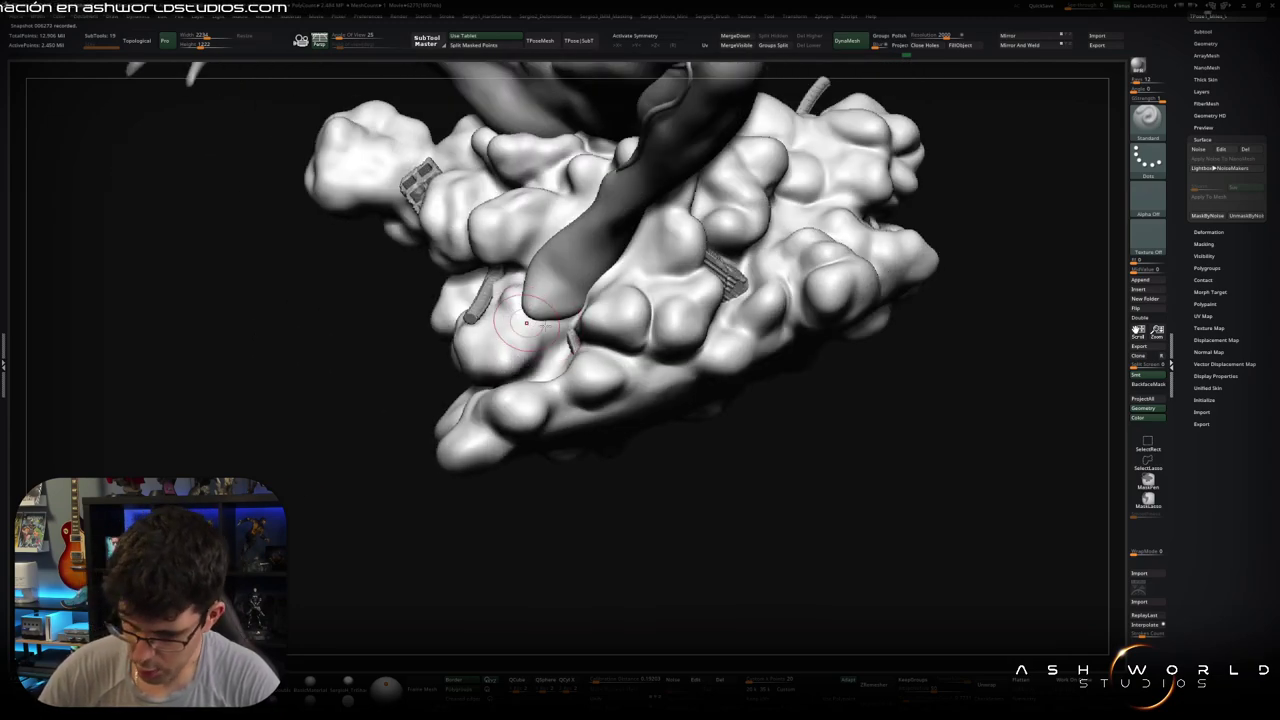
Step: Orbit and zoom out to view the whole figure on the smoothed cloud base
left_click_drag(494, 368, 497, 291)
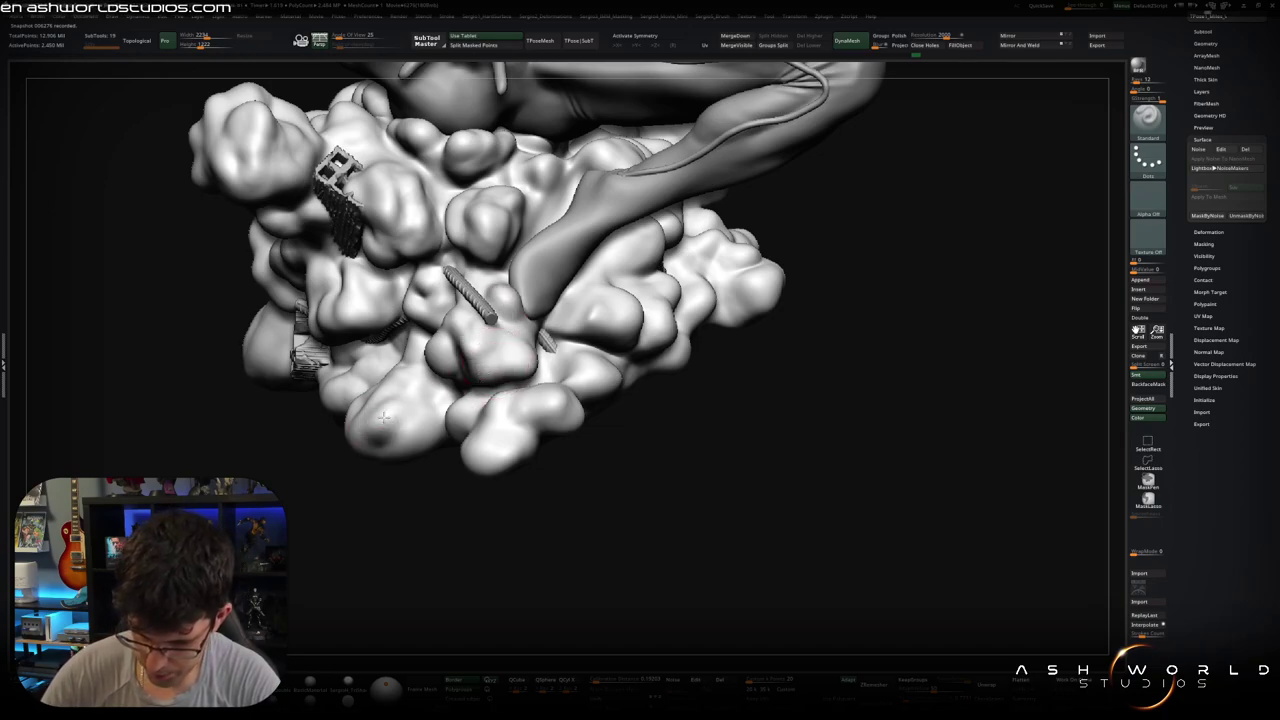
mouse_move(420, 430)
left_mouse_down()
mouse_move(267, 453)
mouse_move(247, 440)
left_mouse_up()
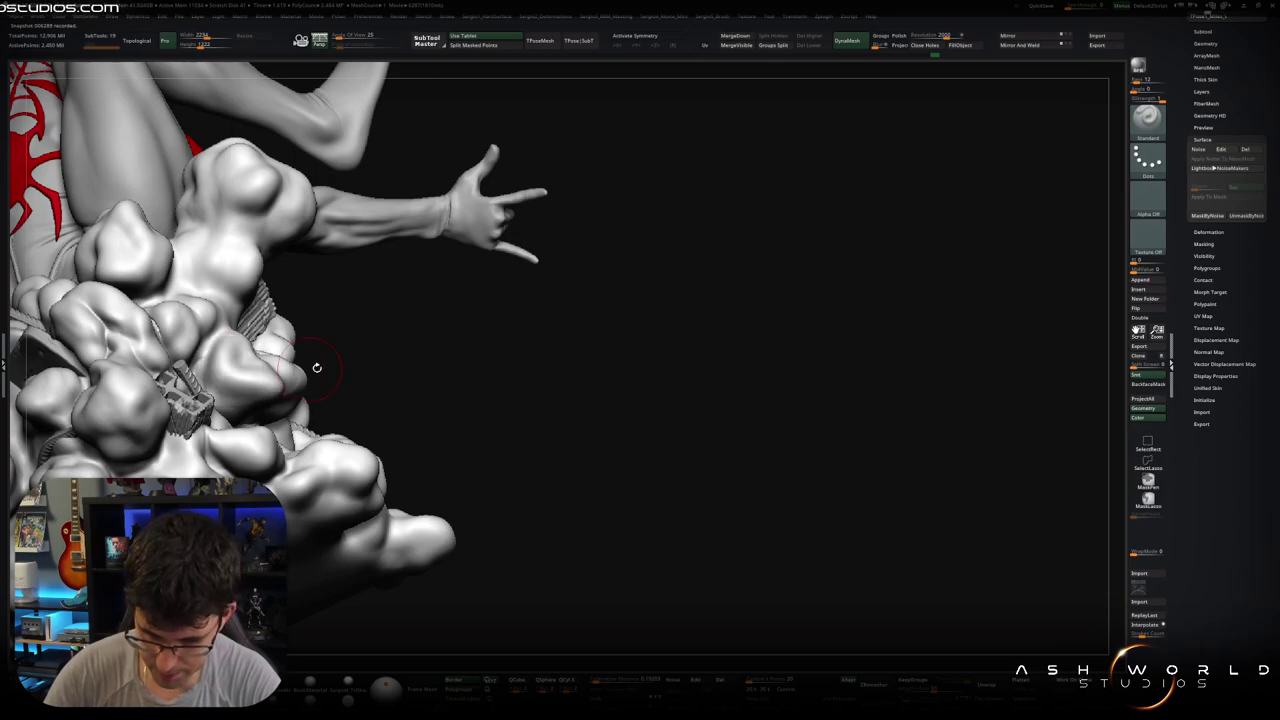
left_click_drag(314, 366, 272, 413)
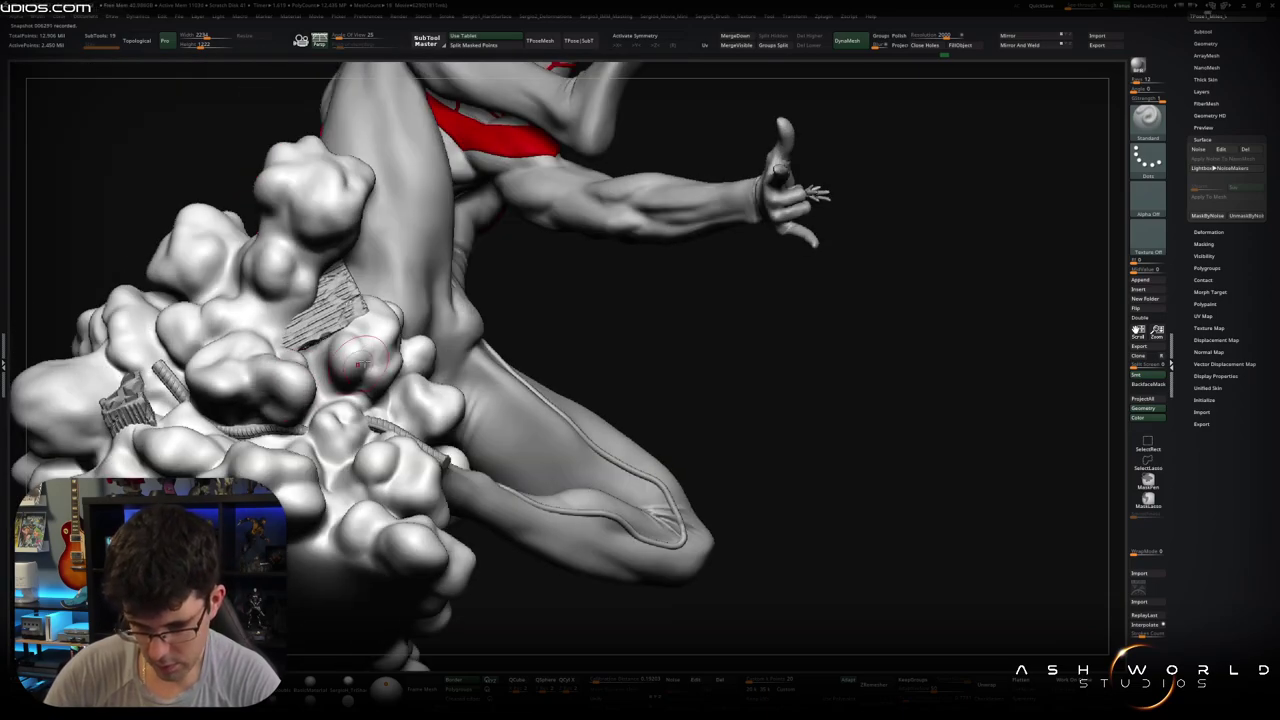
key("ctrl")
mouse_move(416, 393)
right_mouse_down("ctrl")
mouse_move(526, 351)
mouse_move(683, 403)
mouse_move(737, 383)
mouse_move(704, 366)
right_mouse_up("ctrl")
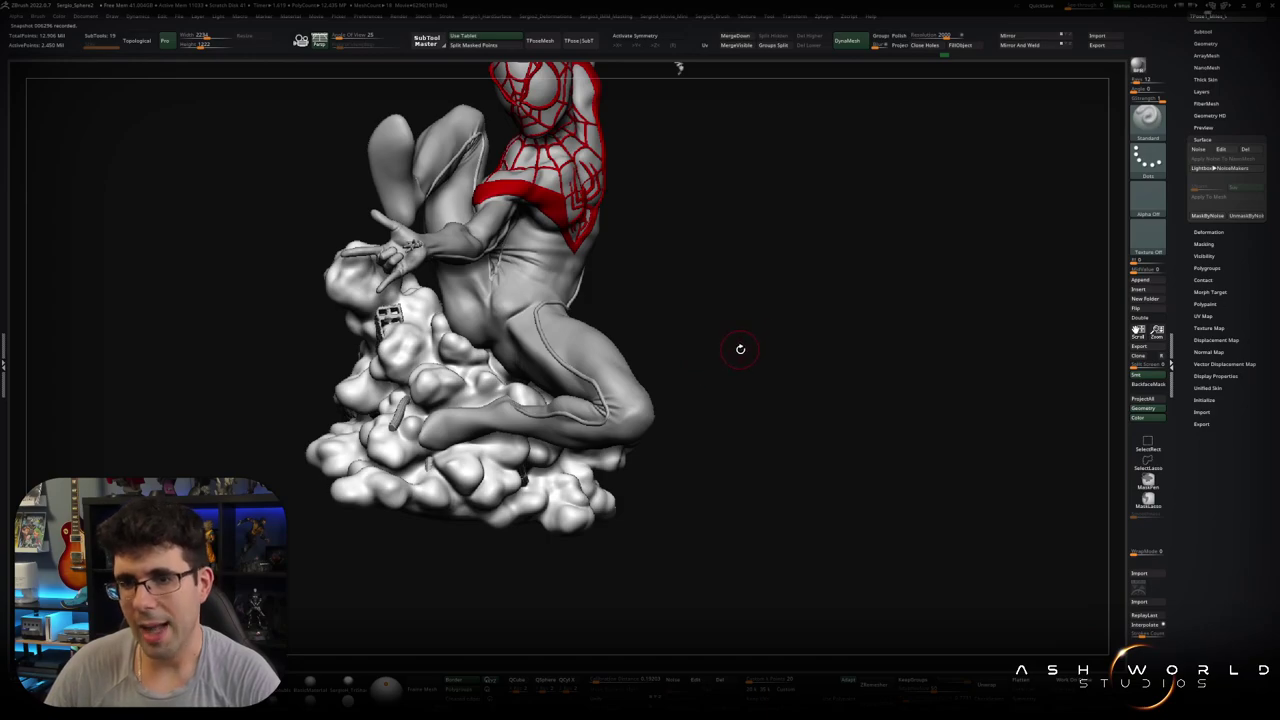
Step: Orbit around the figure and cloud base to inspect the lumps from all sides
mouse_move(740, 349)
right_mouse_down()
mouse_move(737, 369)
mouse_move(723, 357)
mouse_move(566, 444)
mouse_move(582, 366)
mouse_move(596, 385)
mouse_move(640, 390)
right_mouse_up()
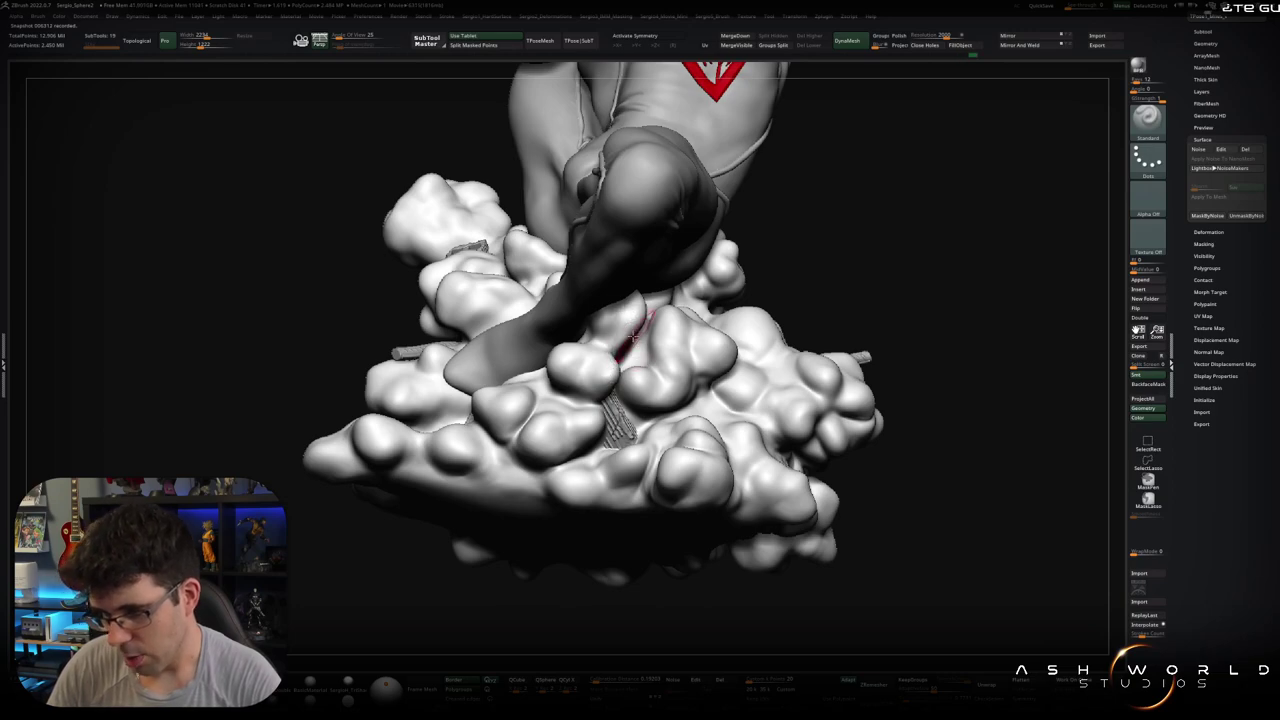
right_click_drag(633, 334, 648, 299)
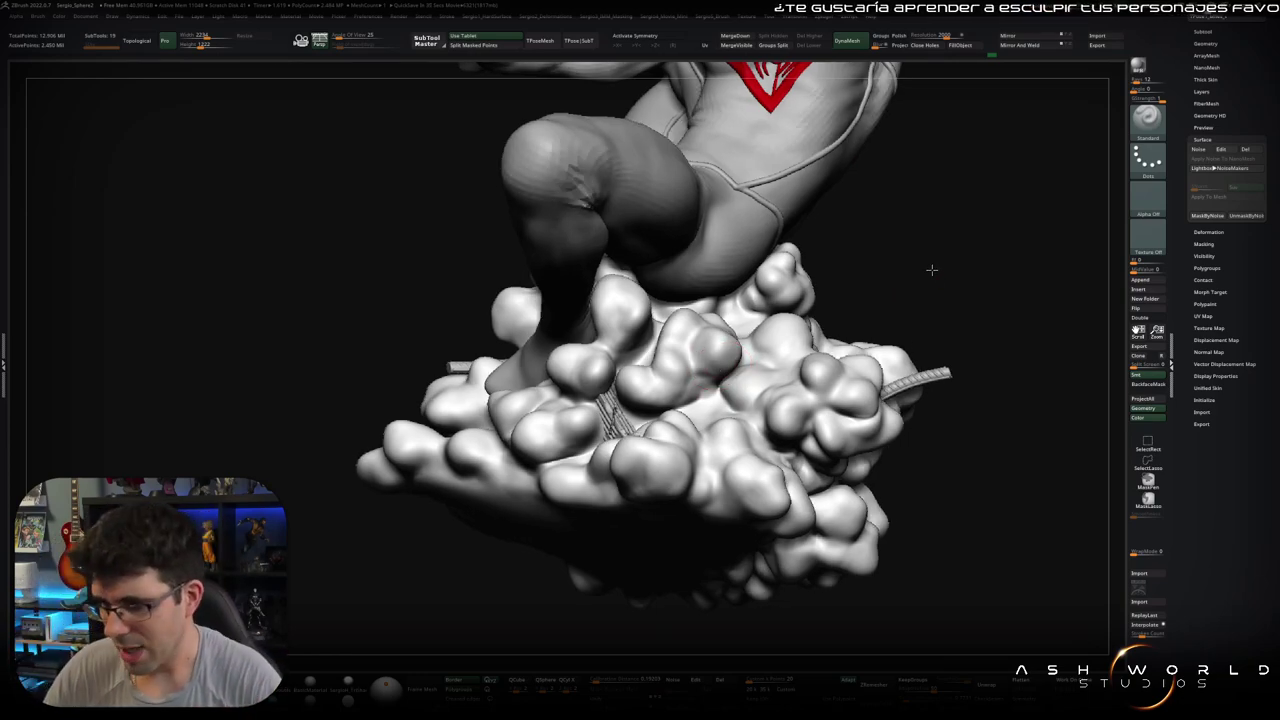
left_click_drag(900, 300, 922, 277)
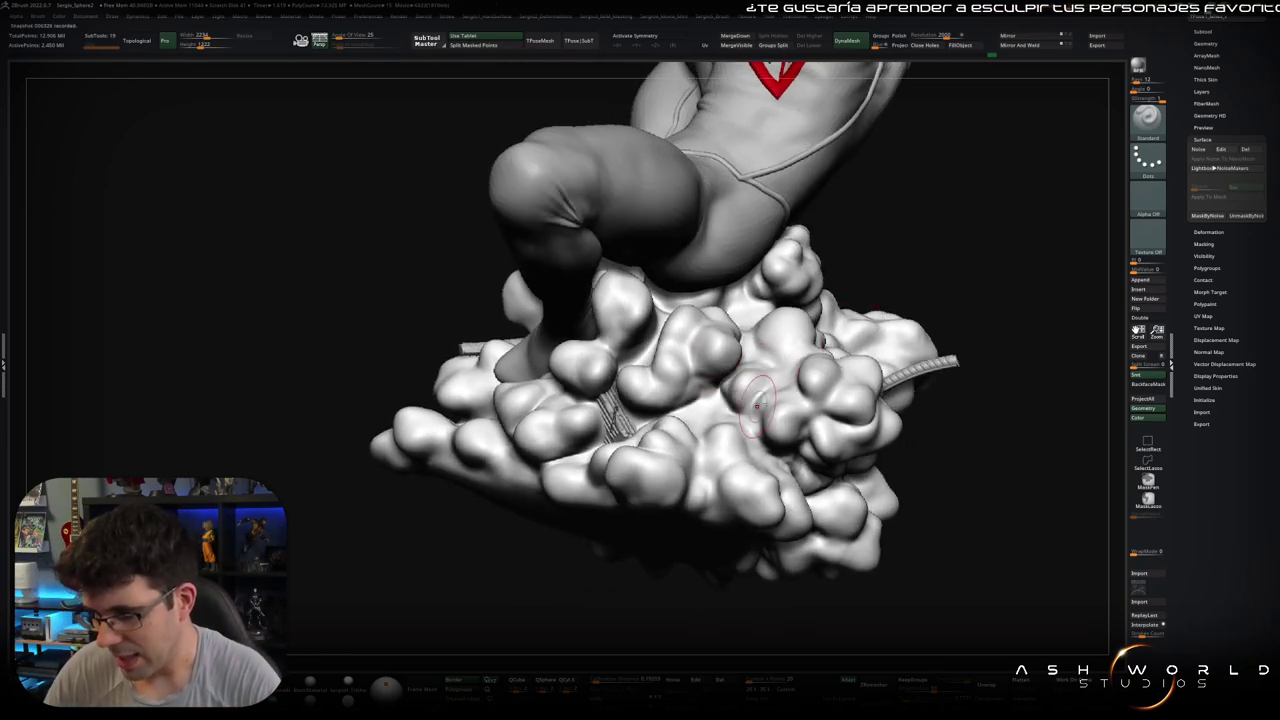
left_click_drag(815, 345, 805, 342)
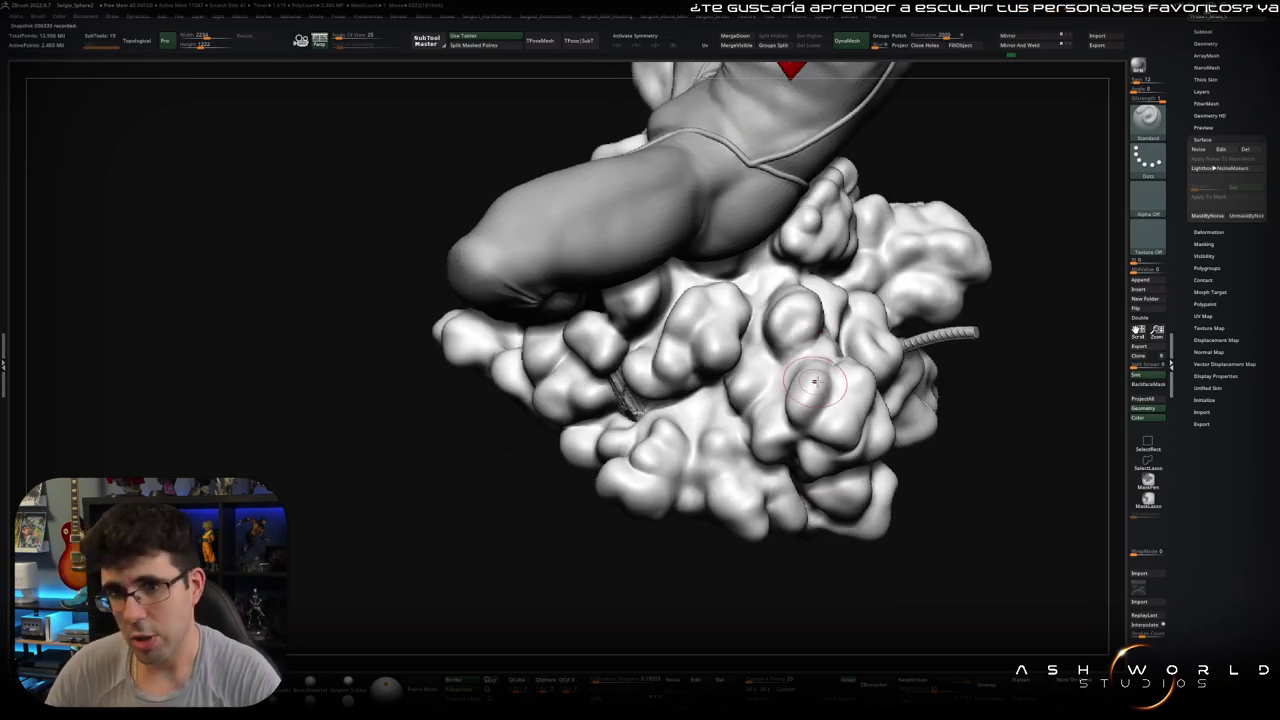
left_click_drag(829, 362, 822, 371)
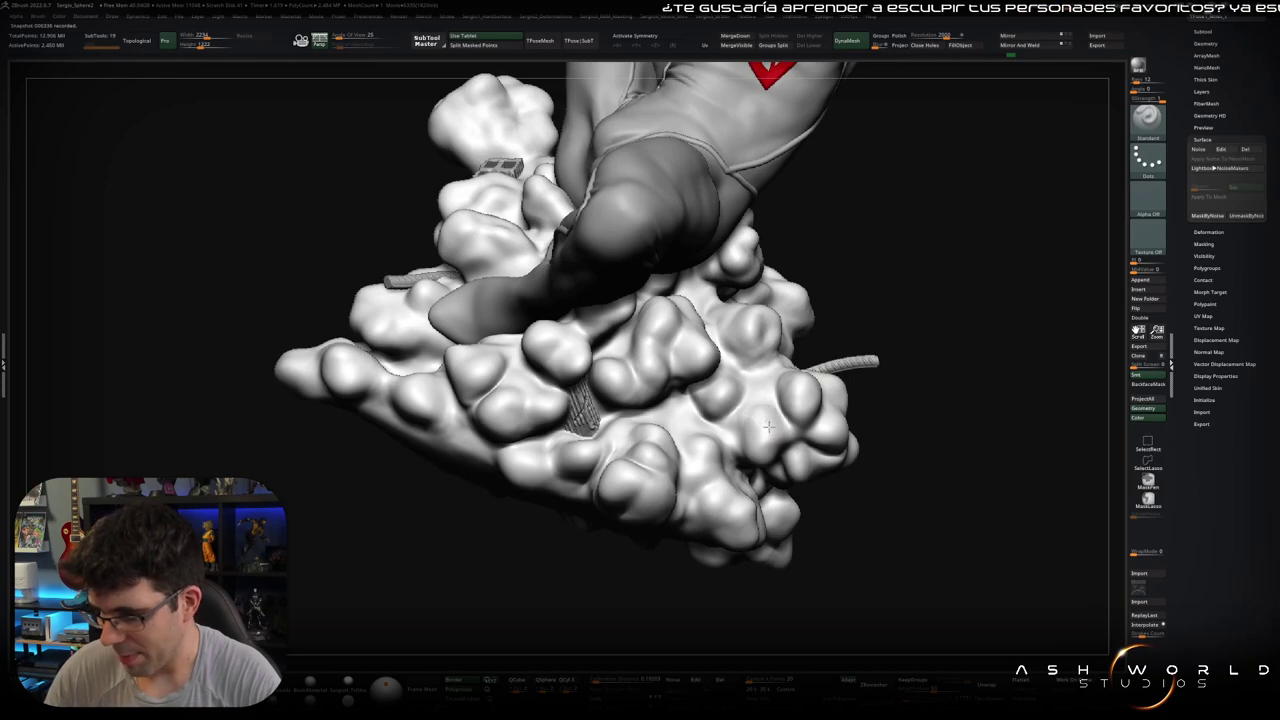
mouse_move(754, 420)
left_mouse_down()
mouse_move(820, 440)
mouse_move(782, 392)
mouse_move(720, 384)
left_mouse_up()
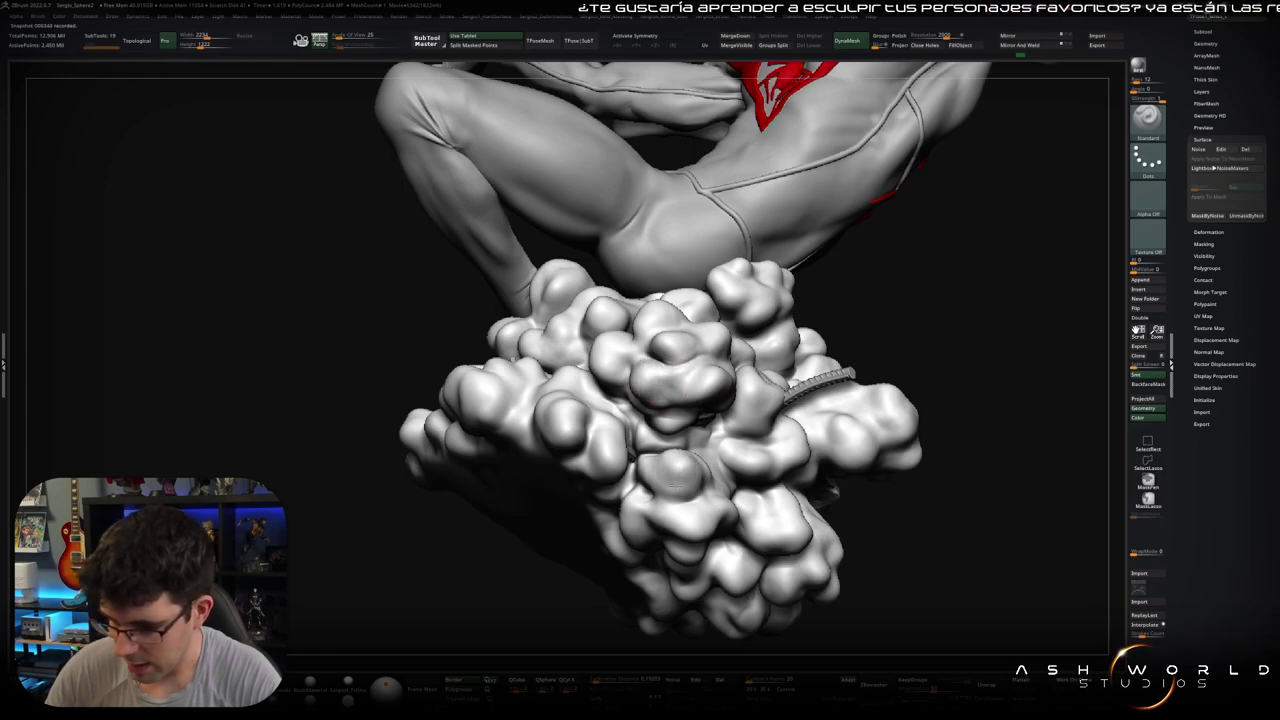
left_click_drag(743, 433, 751, 508)
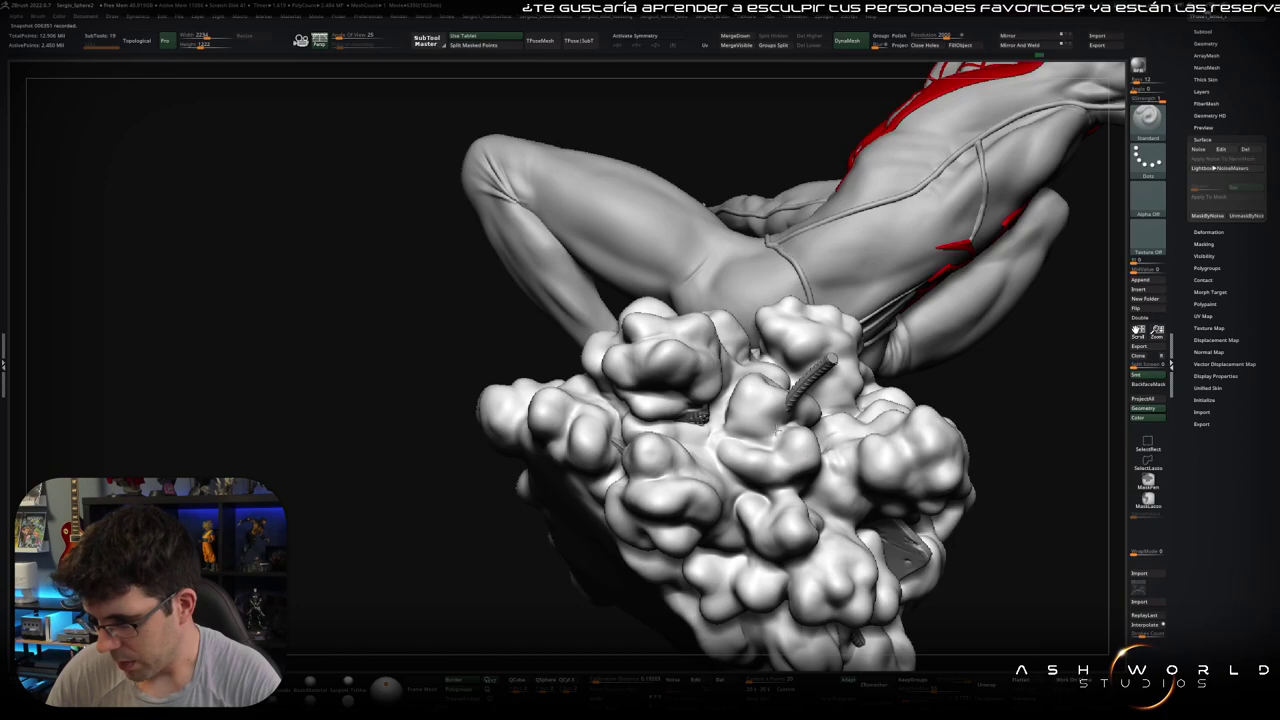
mouse_move(754, 417)
right_mouse_down()
mouse_move(632, 440)
mouse_move(597, 394)
mouse_move(620, 420)
mouse_move(640, 380)
right_mouse_up()
mouse_move(470, 400)
right_mouse_down("ctrl")
mouse_move(480, 360)
mouse_move(450, 380)
mouse_move(461, 376)
mouse_move(452, 363)
right_mouse_up("ctrl")
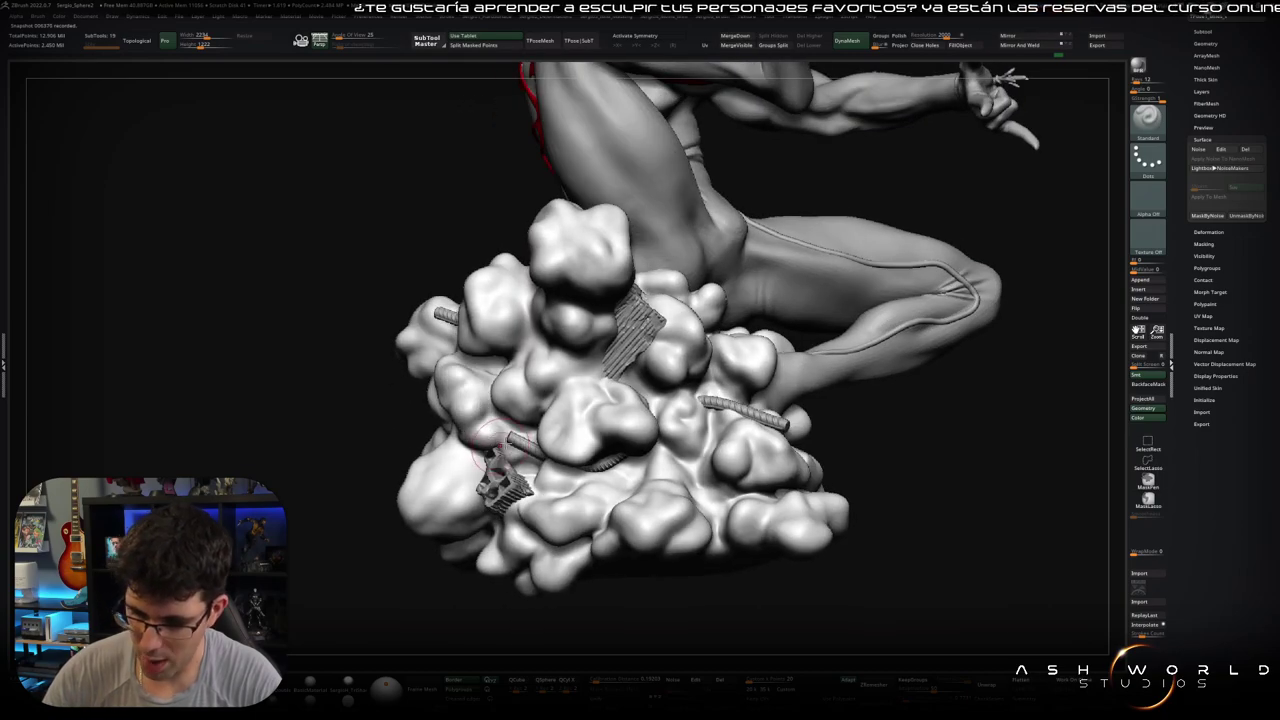
mouse_move(488, 440)
right_mouse_down()
mouse_move(462, 457)
mouse_move(450, 507)
mouse_move(420, 505)
mouse_move(447, 419)
mouse_move(449, 448)
right_mouse_up()
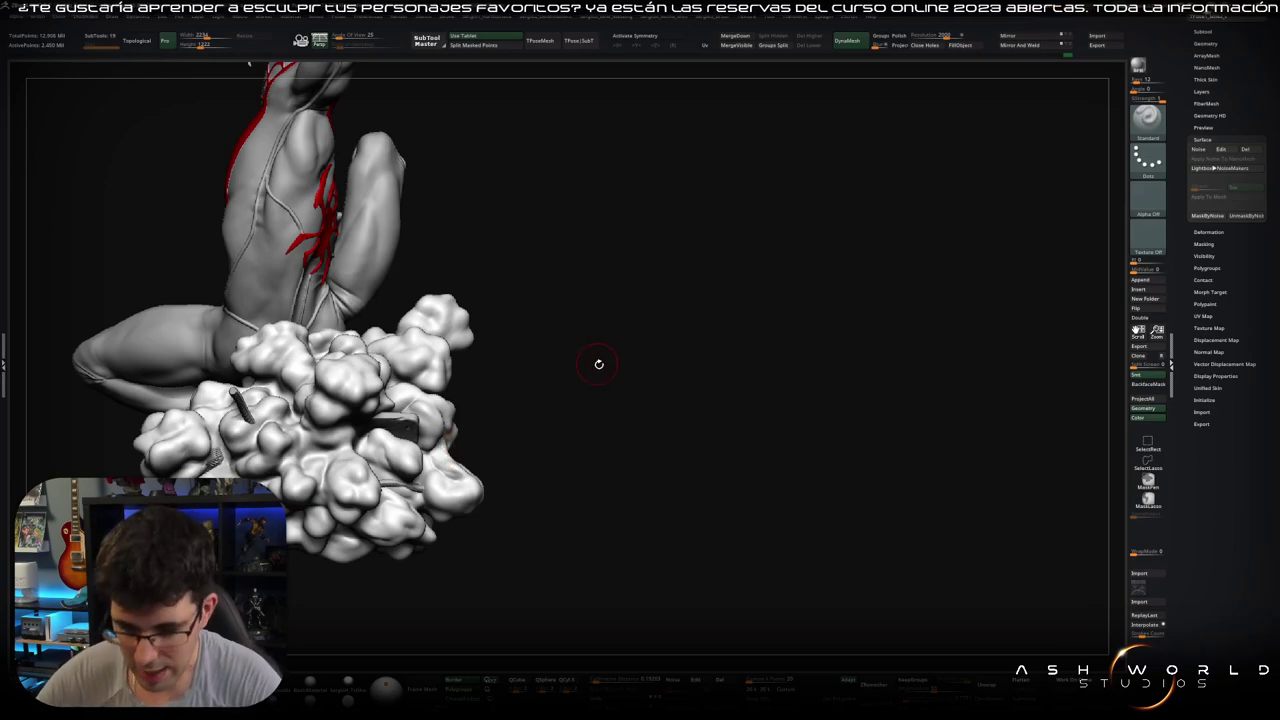
mouse_move(600, 363)
right_mouse_down()
mouse_move(586, 374)
mouse_move(371, 366)
mouse_move(346, 390)
right_mouse_up()
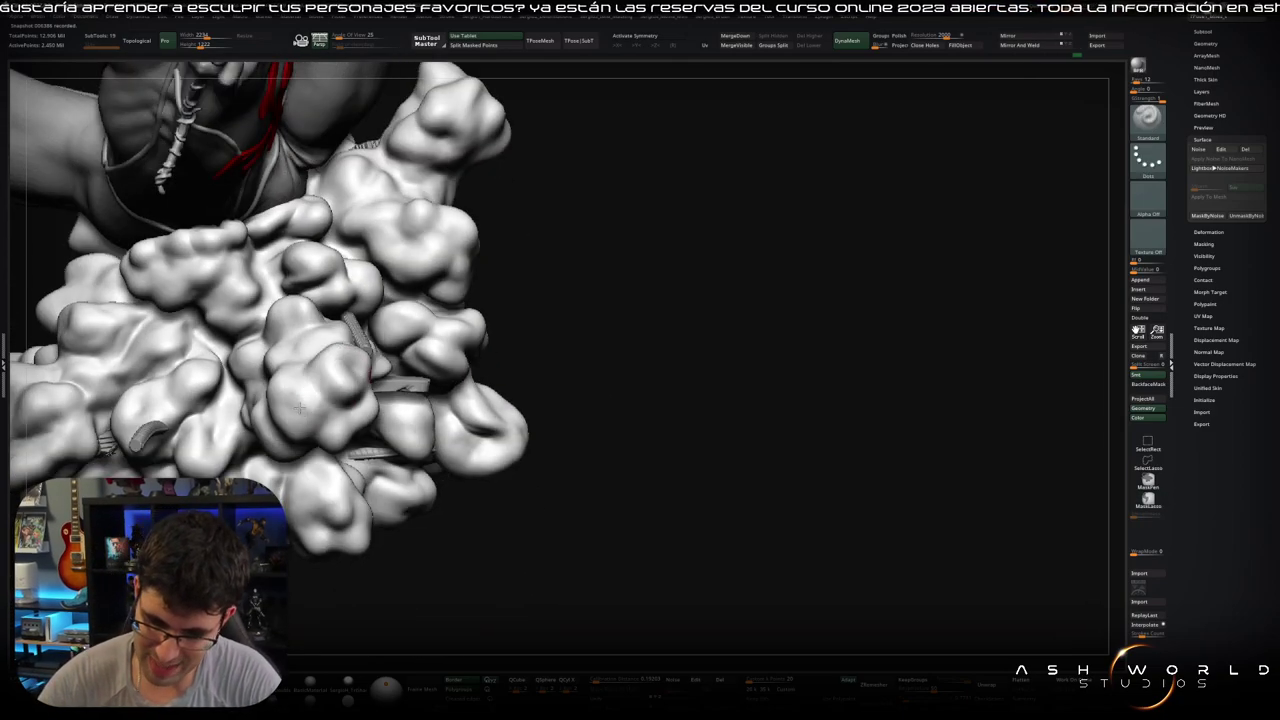
right_click_drag(375, 410, 313, 404)
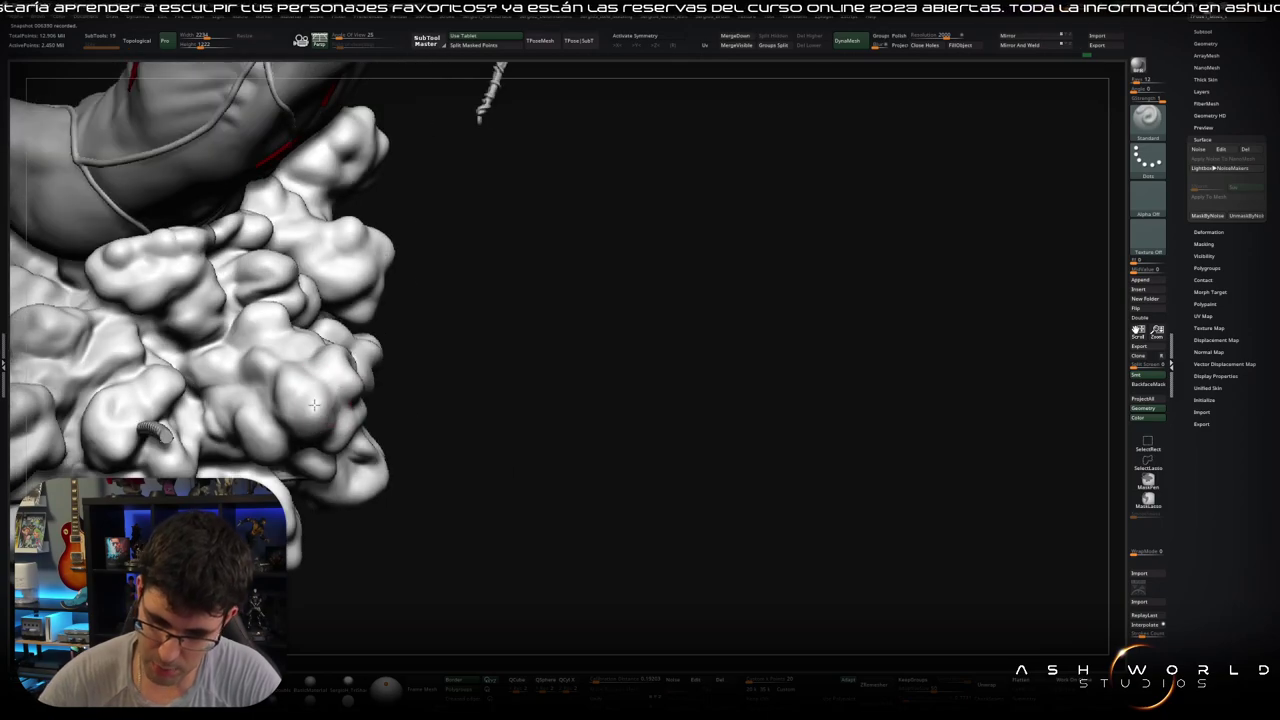
mouse_move(480, 363)
right_mouse_down()
mouse_move(614, 334)
mouse_move(574, 324)
right_mouse_up()
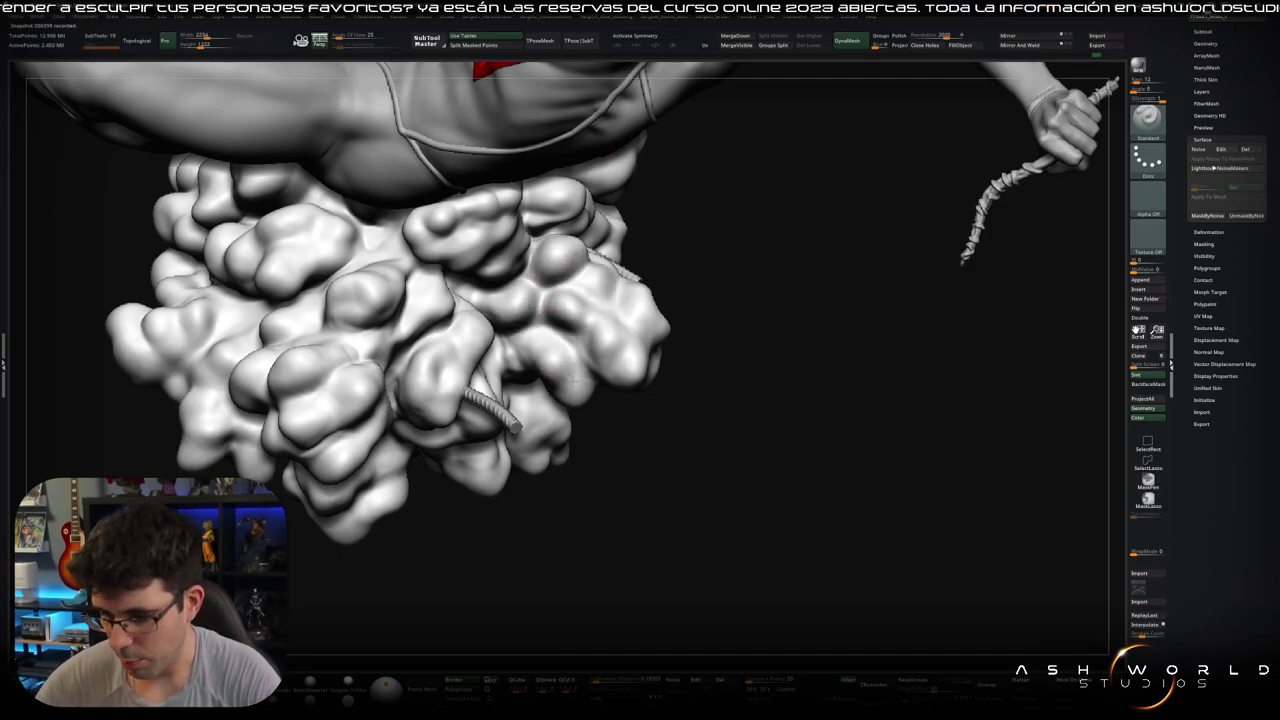
mouse_move(572, 385)
right_mouse_down()
mouse_move(583, 407)
mouse_move(547, 441)
right_mouse_up()
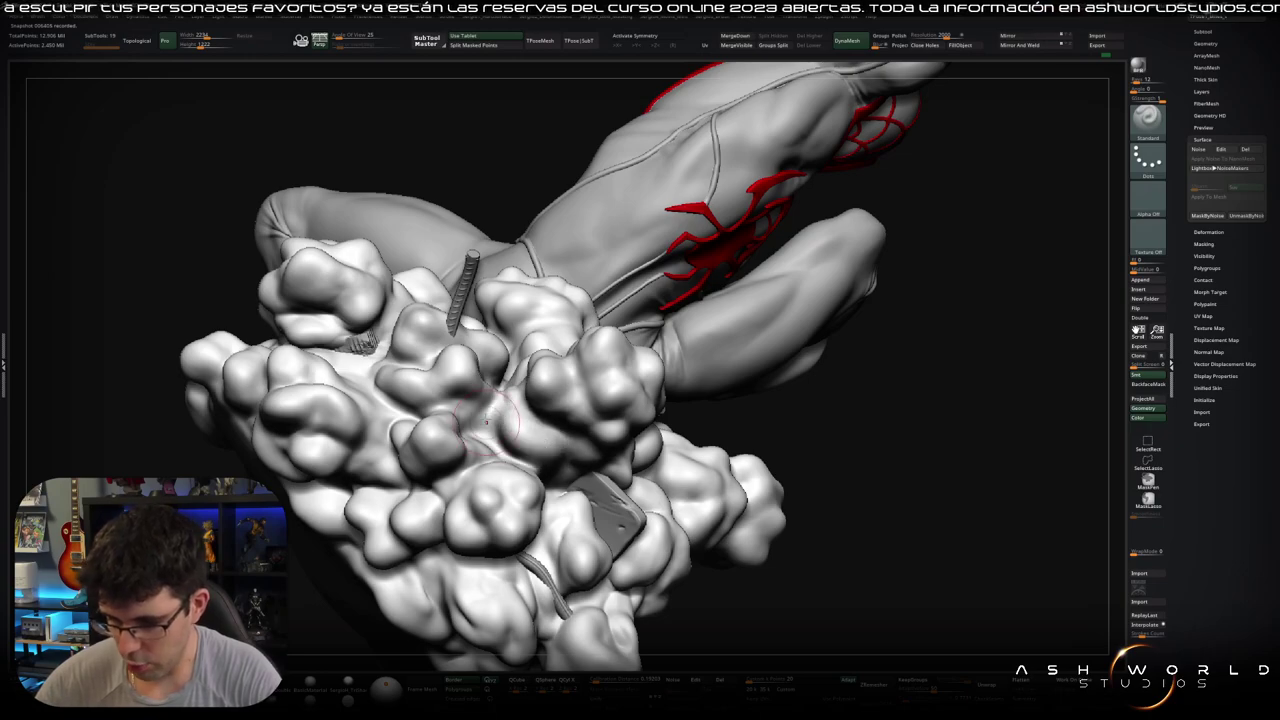
mouse_move(404, 400)
right_mouse_down()
mouse_move(472, 428)
mouse_move(456, 481)
right_mouse_up()
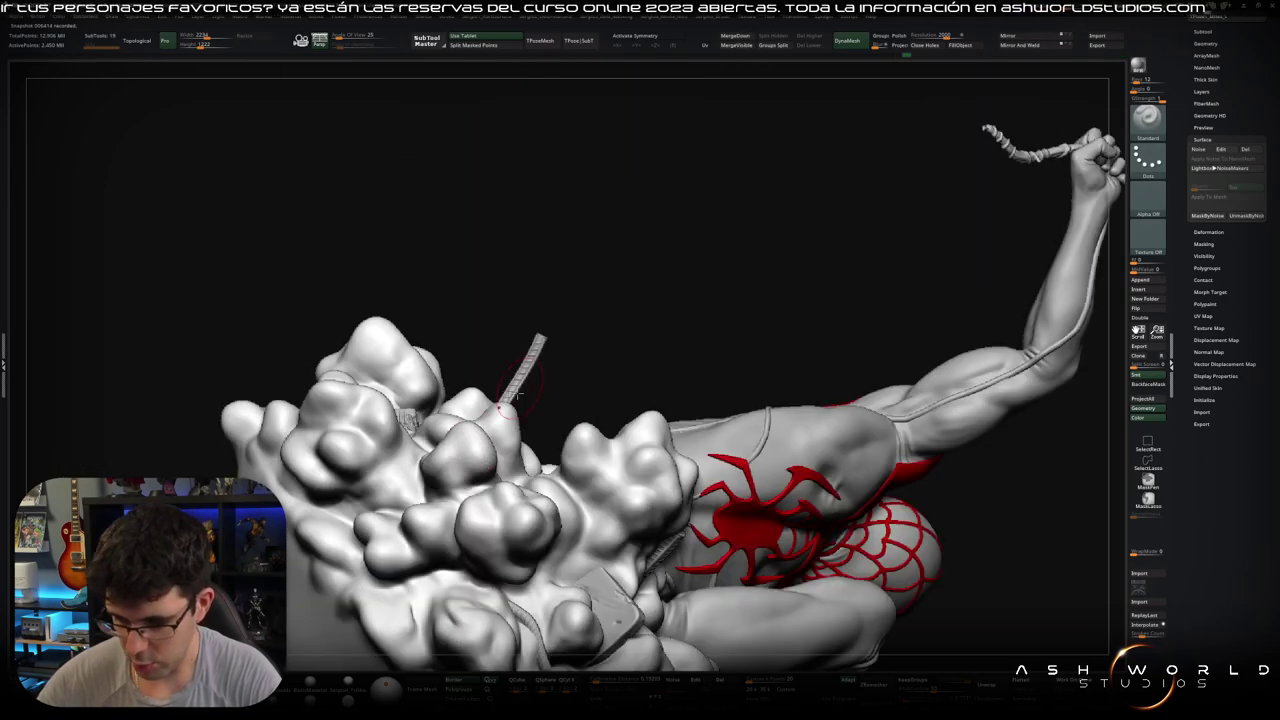
mouse_move(500, 514)
right_mouse_down()
mouse_move(589, 423)
mouse_move(593, 470)
mouse_move(640, 440)
right_mouse_up()
mouse_move(805, 392)
right_mouse_down()
mouse_move(792, 410)
mouse_move(806, 360)
mouse_move(782, 364)
right_mouse_up()
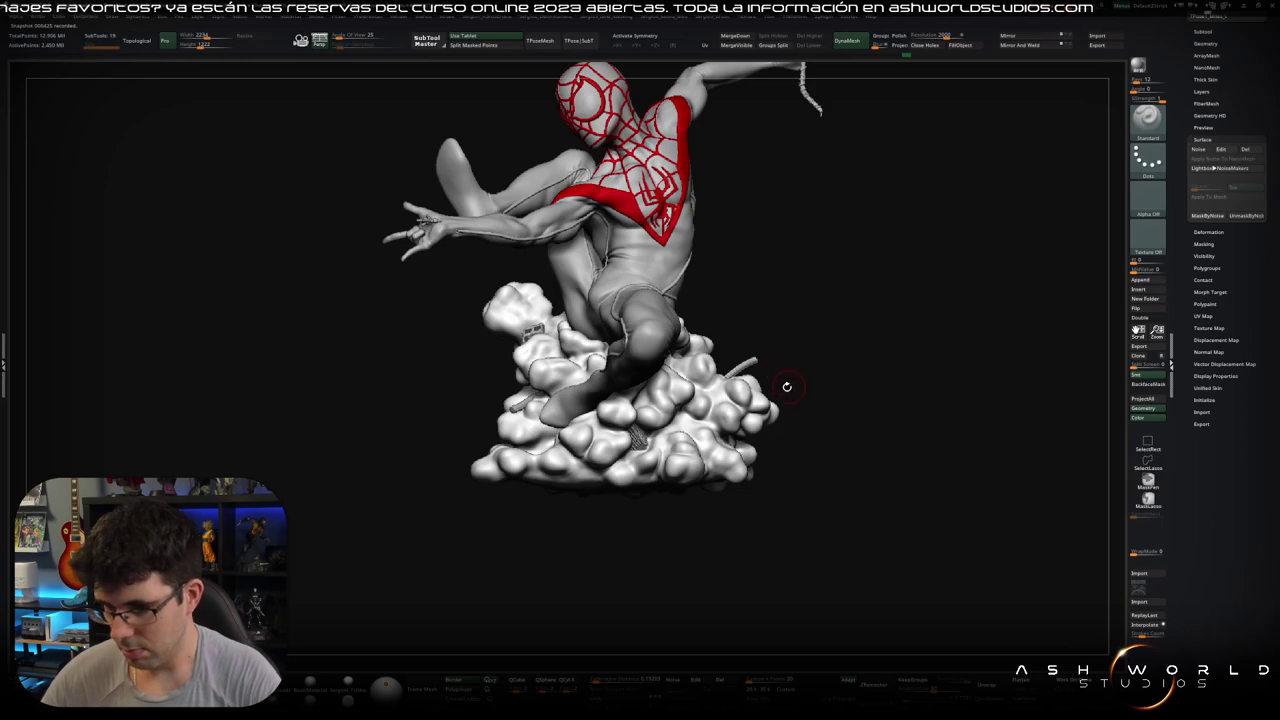
mouse_move(877, 391)
right_mouse_down()
mouse_move(855, 400)
mouse_move(874, 403)
mouse_move(640, 405)
right_mouse_up()
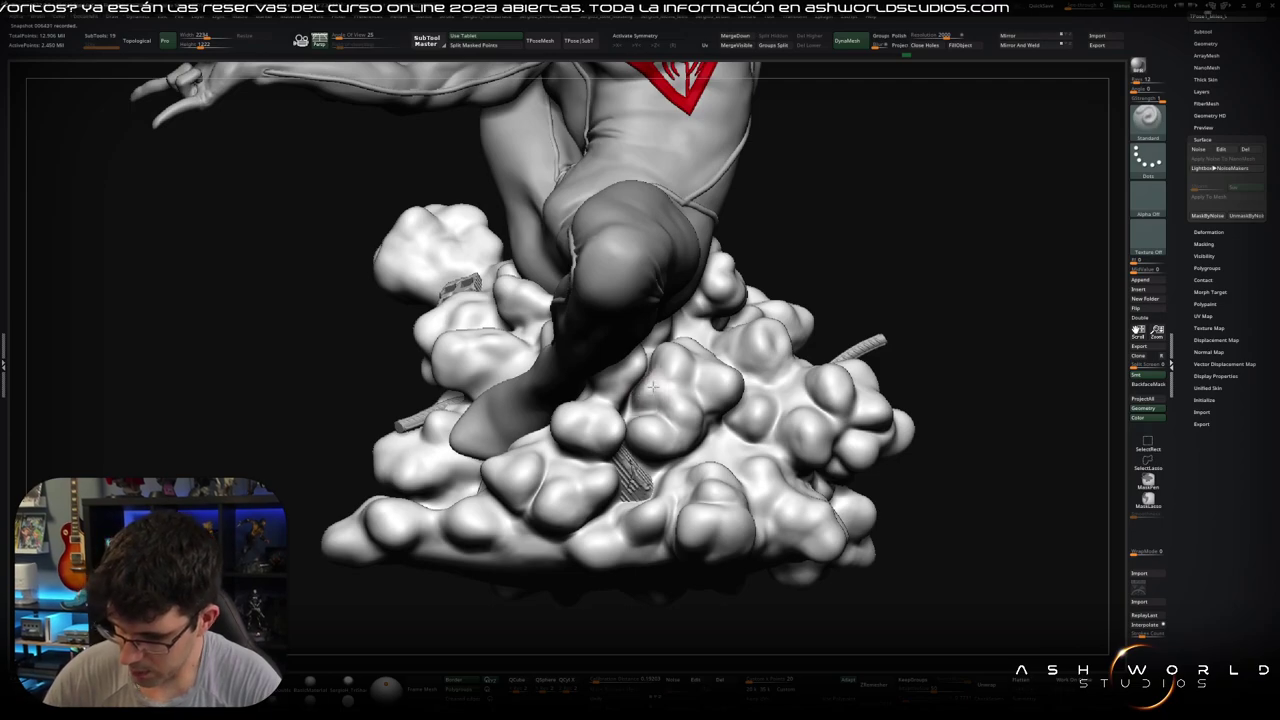
Step: Sculpt new bumps into the cloud base and along its right edge with the Standard brush
left_click_drag(652, 387, 693, 421)
right_click_drag(730, 405, 787, 300)
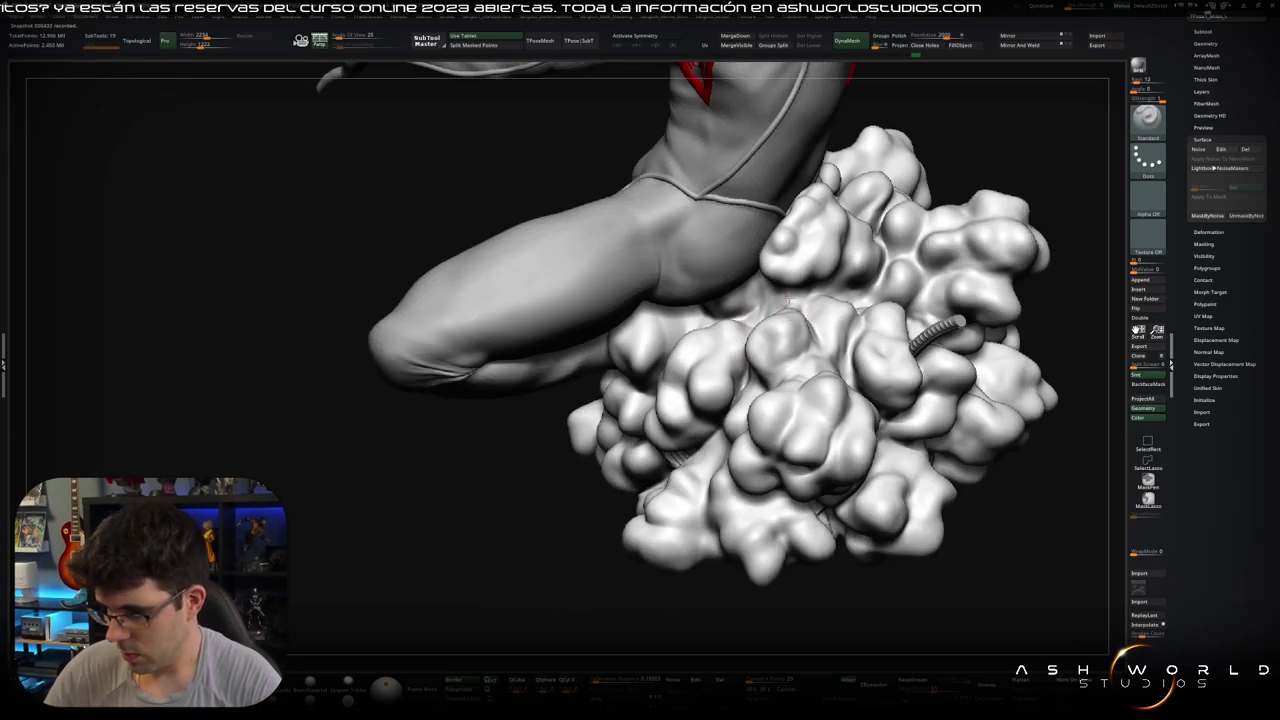
mouse_move(834, 322)
left_mouse_down()
mouse_move(853, 292)
mouse_move(937, 268)
left_mouse_up()
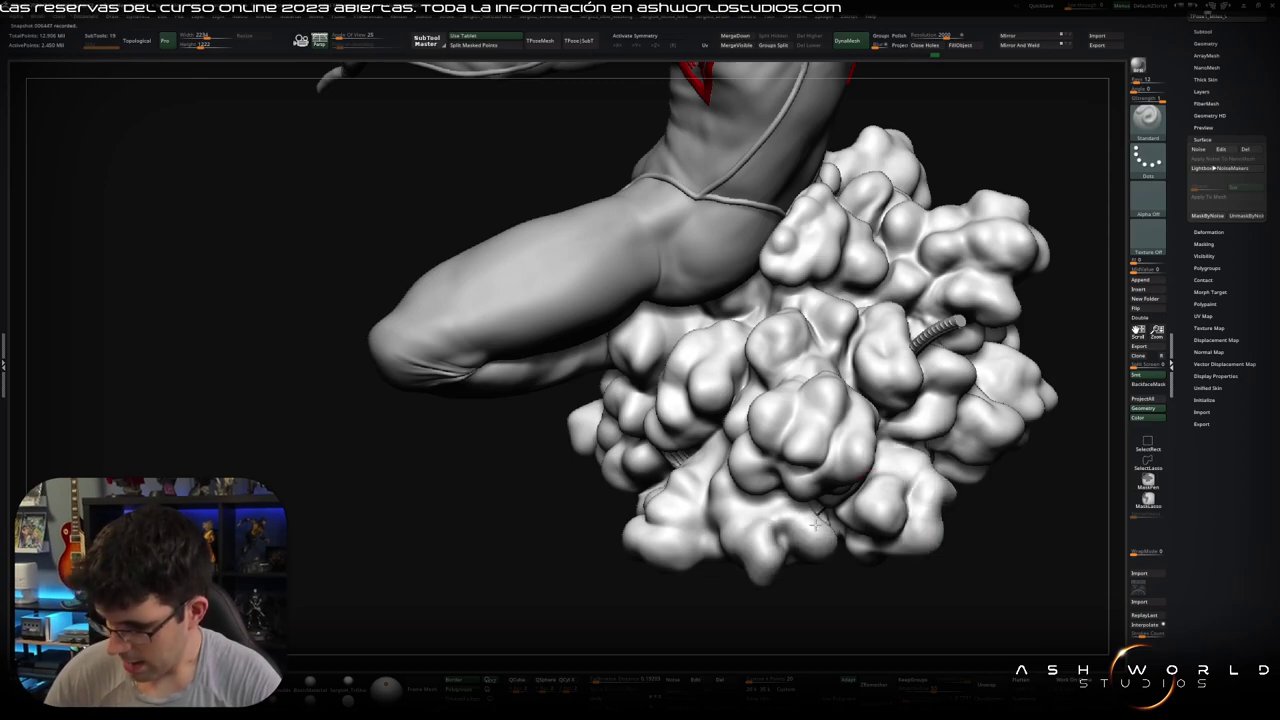
right_click_drag(752, 519, 717, 480)
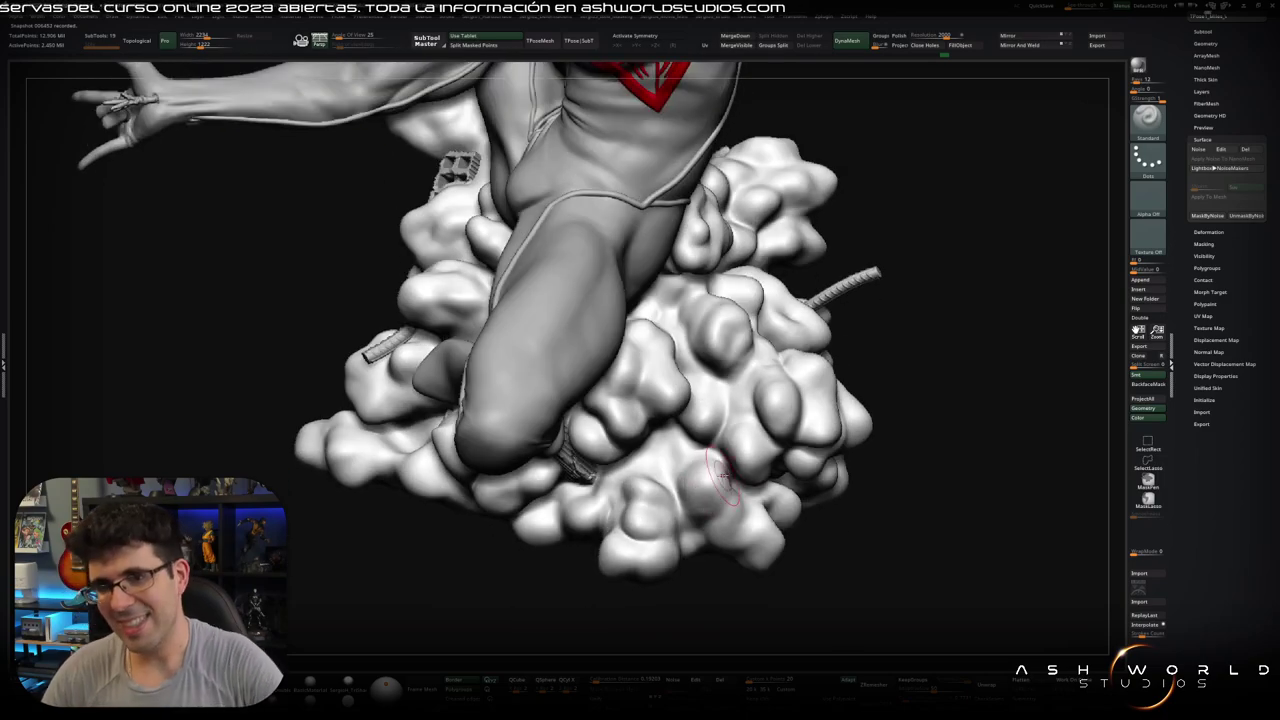
mouse_move(722, 475)
right_mouse_down()
mouse_move(598, 452)
mouse_move(640, 432)
mouse_move(600, 470)
mouse_move(525, 450)
right_mouse_up()
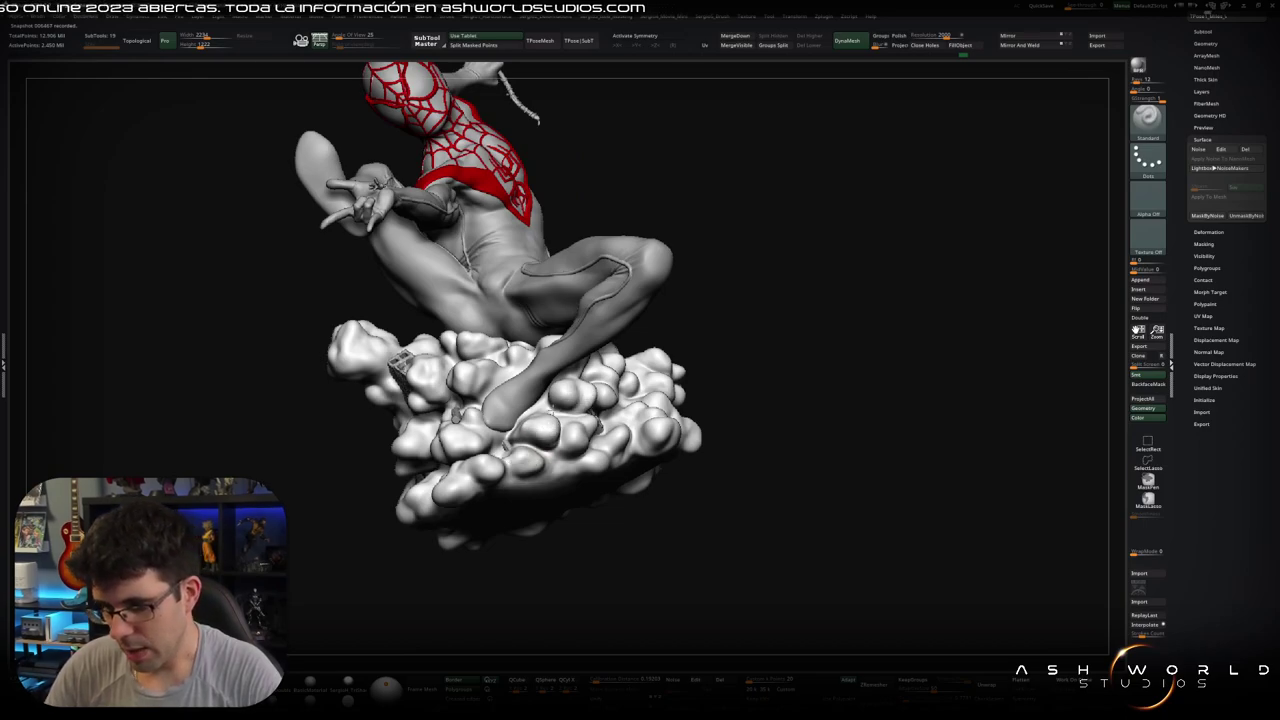
mouse_move(580, 405)
right_mouse_down("ctrl")
mouse_move(588, 446)
mouse_move(703, 403)
mouse_move(690, 379)
right_mouse_up("ctrl")
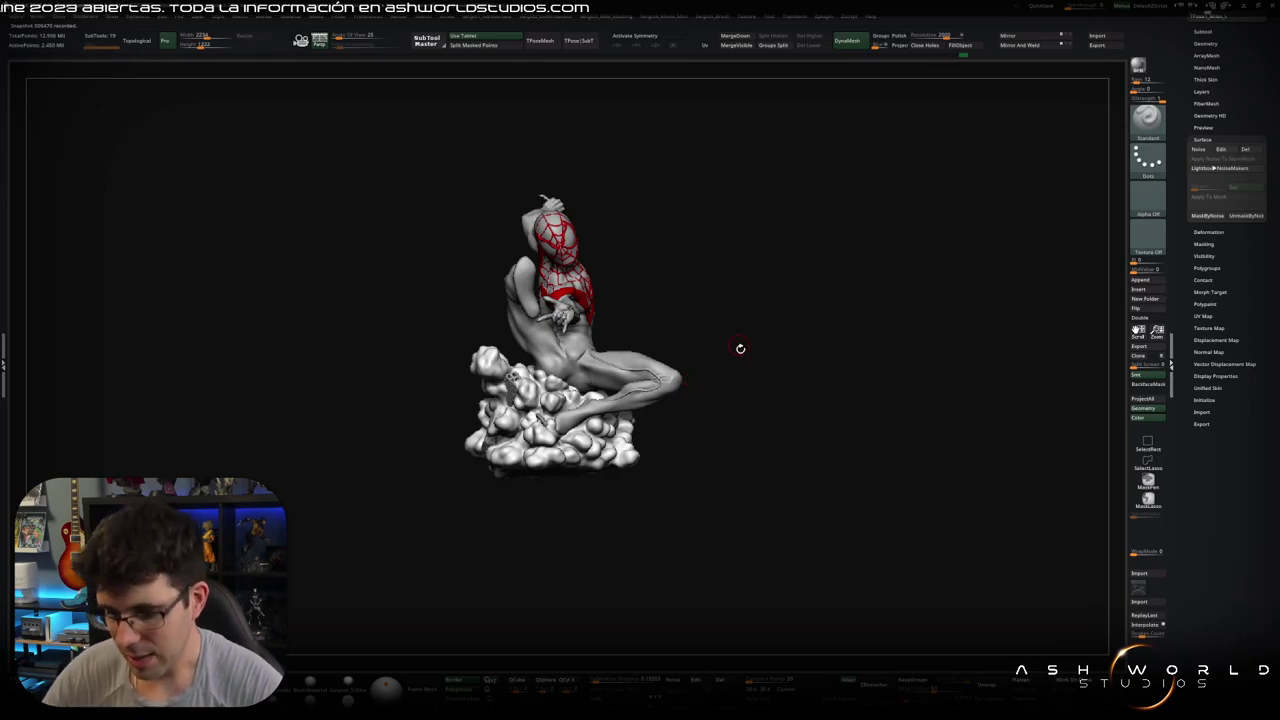
mouse_move(740, 349)
right_mouse_down()
mouse_move(711, 317)
mouse_move(716, 201)
right_mouse_up()
mouse_move(567, 466)
right_mouse_down("ctrl")
mouse_move(510, 380)
mouse_move(512, 408)
mouse_move(545, 386)
mouse_move(488, 374)
right_mouse_up("ctrl")
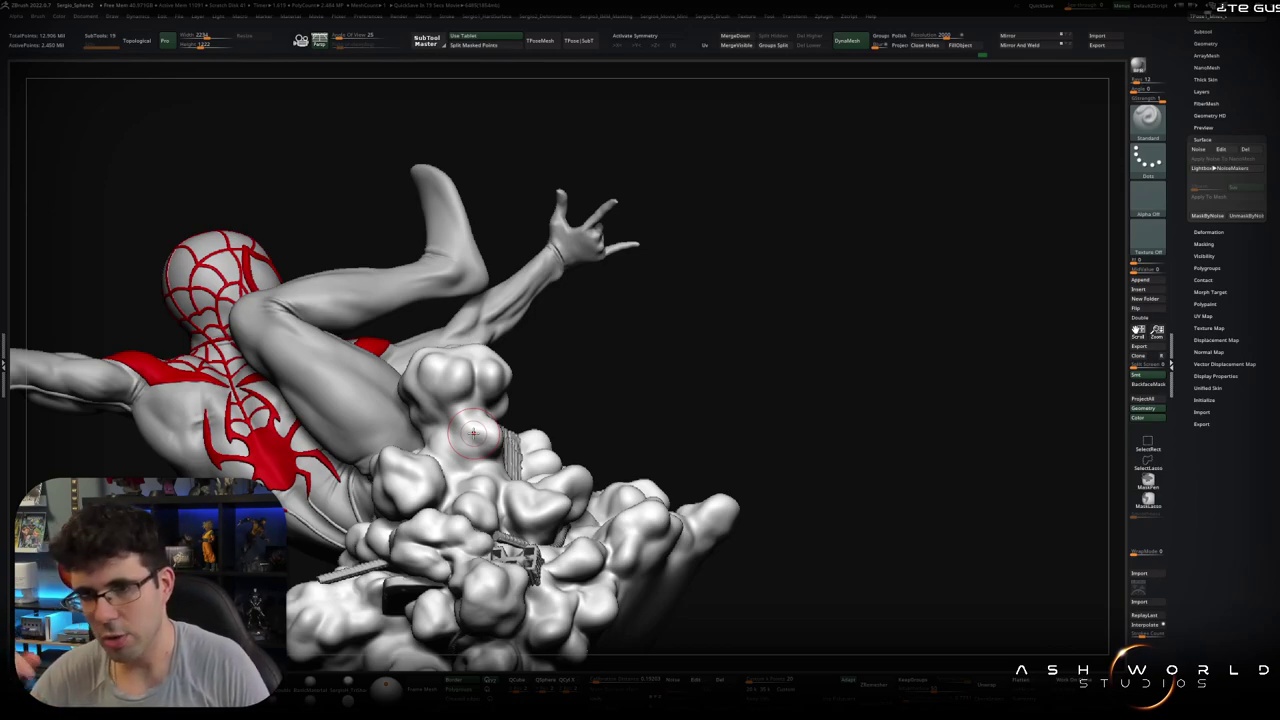
Step: Make the plain body Subtool 1 active and frame the raised arm and hand
mouse_move(760, 234)
left_mouse_down()
mouse_move(762, 294)
mouse_move(646, 240)
left_mouse_up()
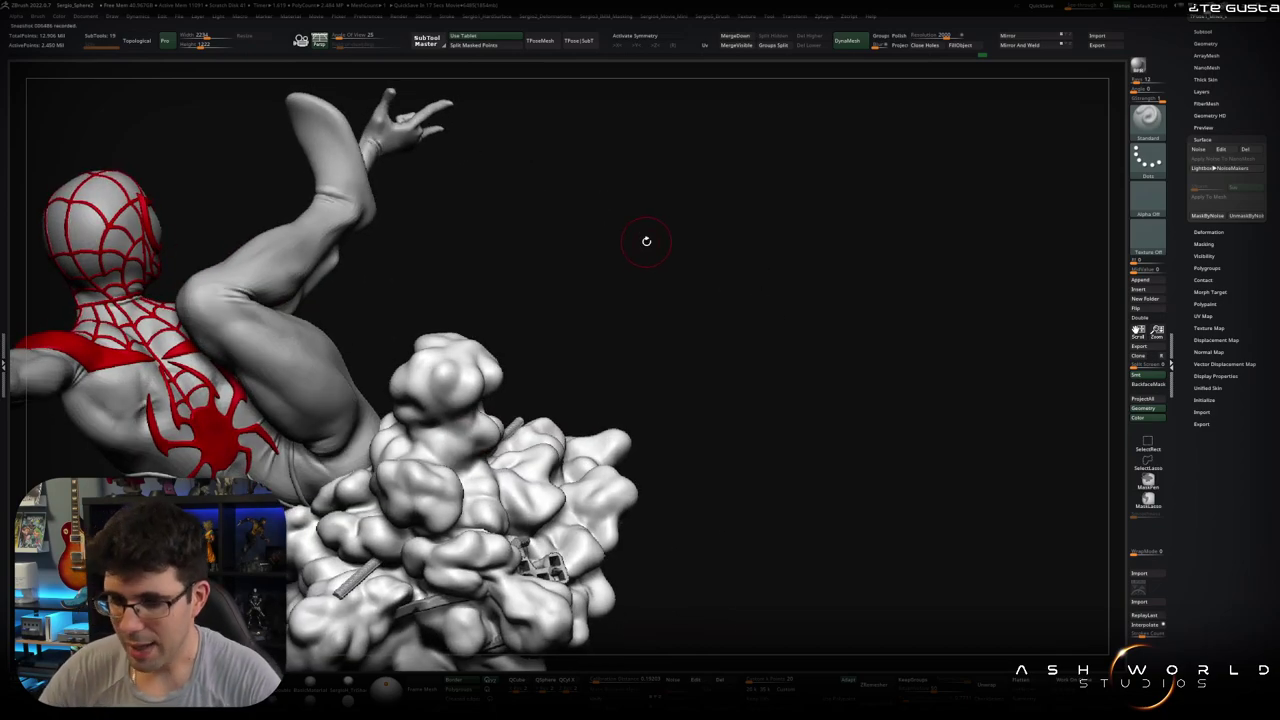
left_click(465, 120, "alt")
mouse_move(471, 123)
left_mouse_down()
mouse_move(519, 203)
mouse_move(551, 165)
mouse_move(660, 242)
left_mouse_up()
key("b")
key("s")
key("h")
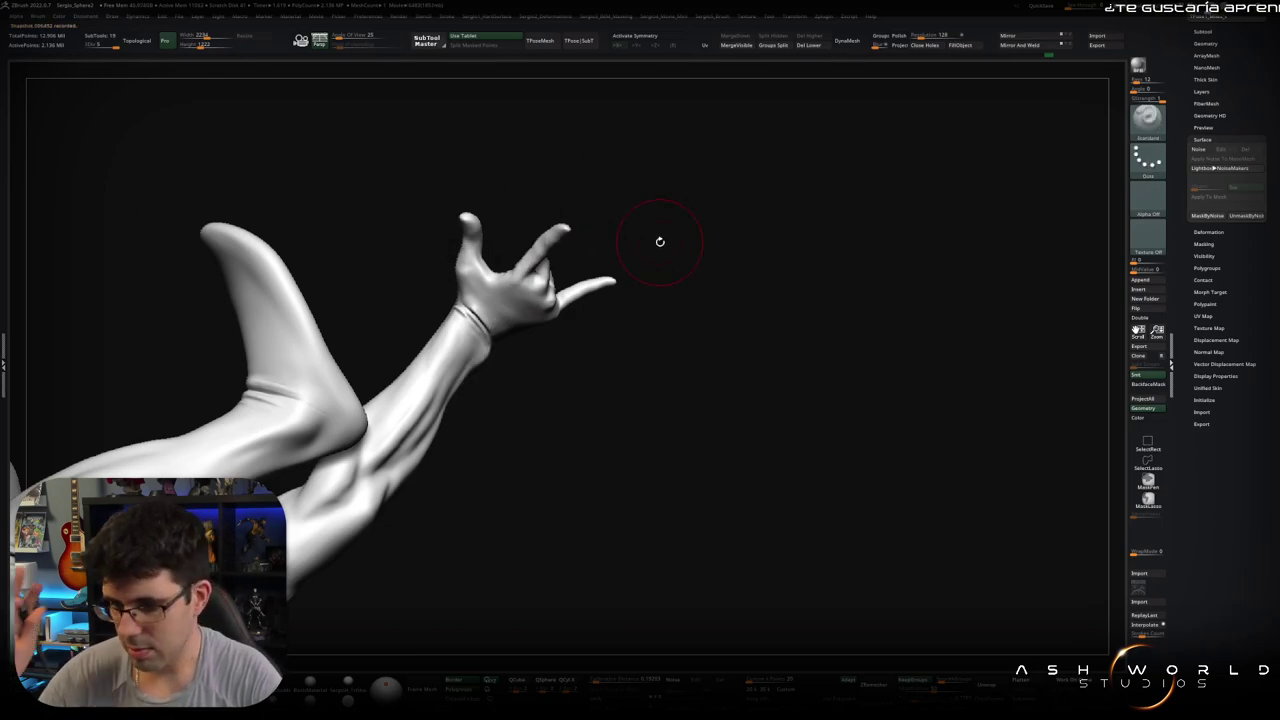
Step: Use SelectLasso to hide everything except the raised hand
key("b")
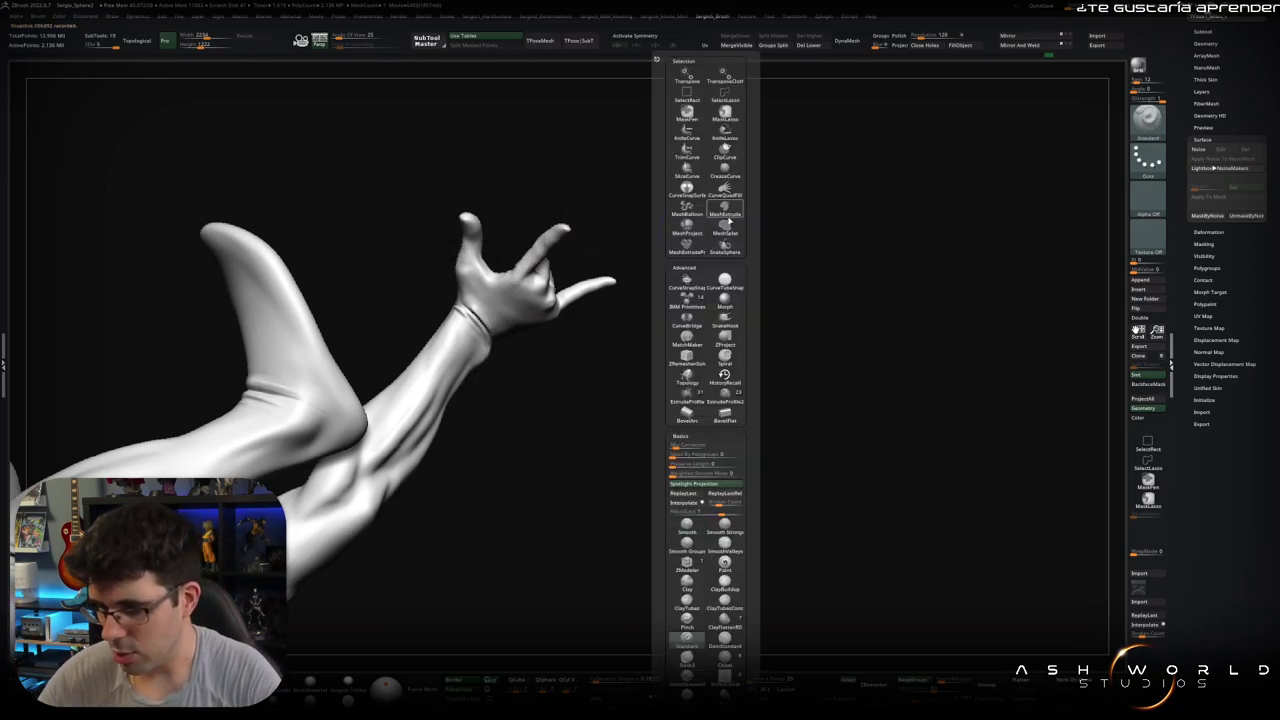
left_click(737, 177)
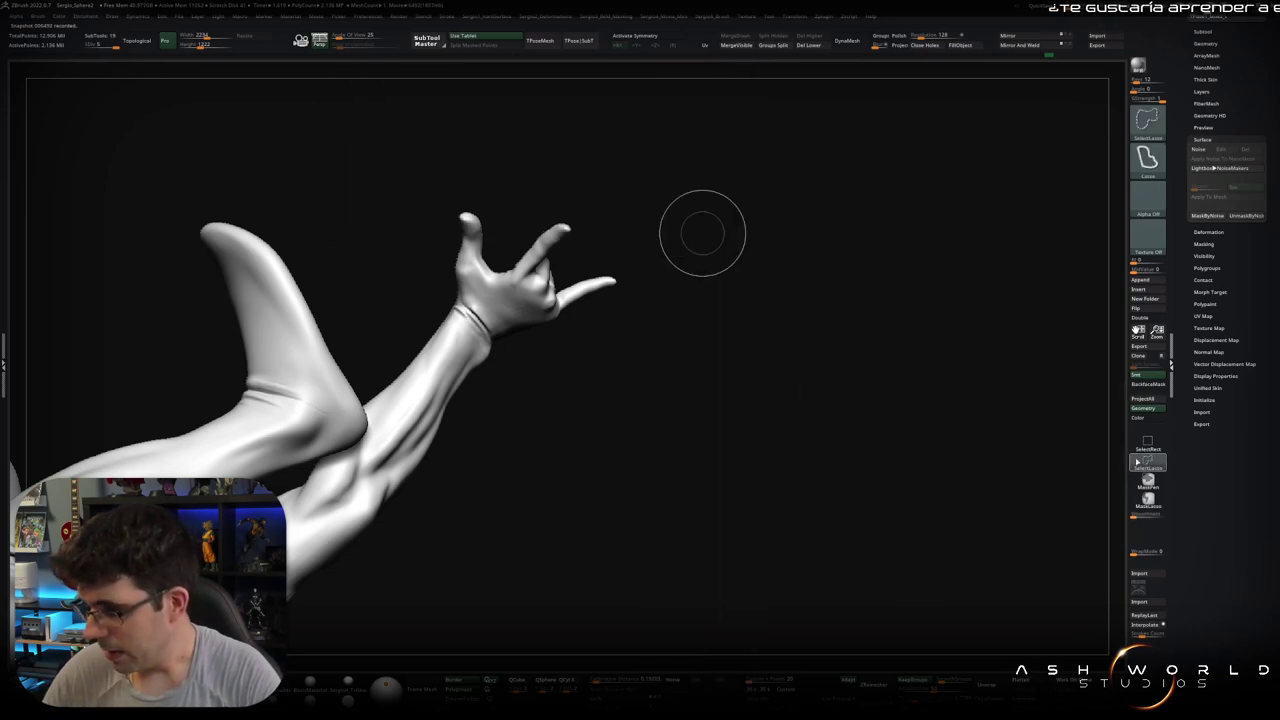
left_click_drag(1071, 437, 672, 246)
mouse_move(660, 200)
left_mouse_down("ctrl+shift")
mouse_move(394, 209)
mouse_move(629, 434)
left_mouse_up("ctrl+shift")
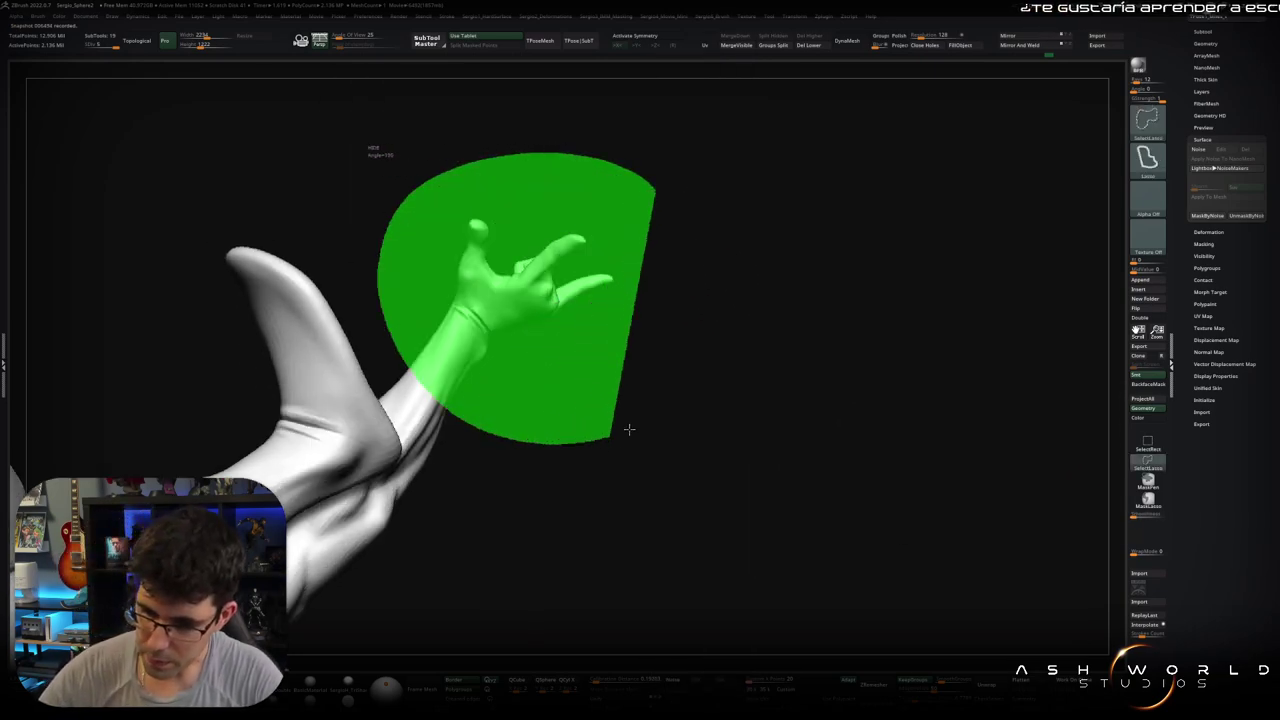
mouse_move(586, 263)
left_mouse_down()
mouse_move(529, 242)
mouse_move(500, 262)
mouse_move(528, 294)
left_mouse_up()
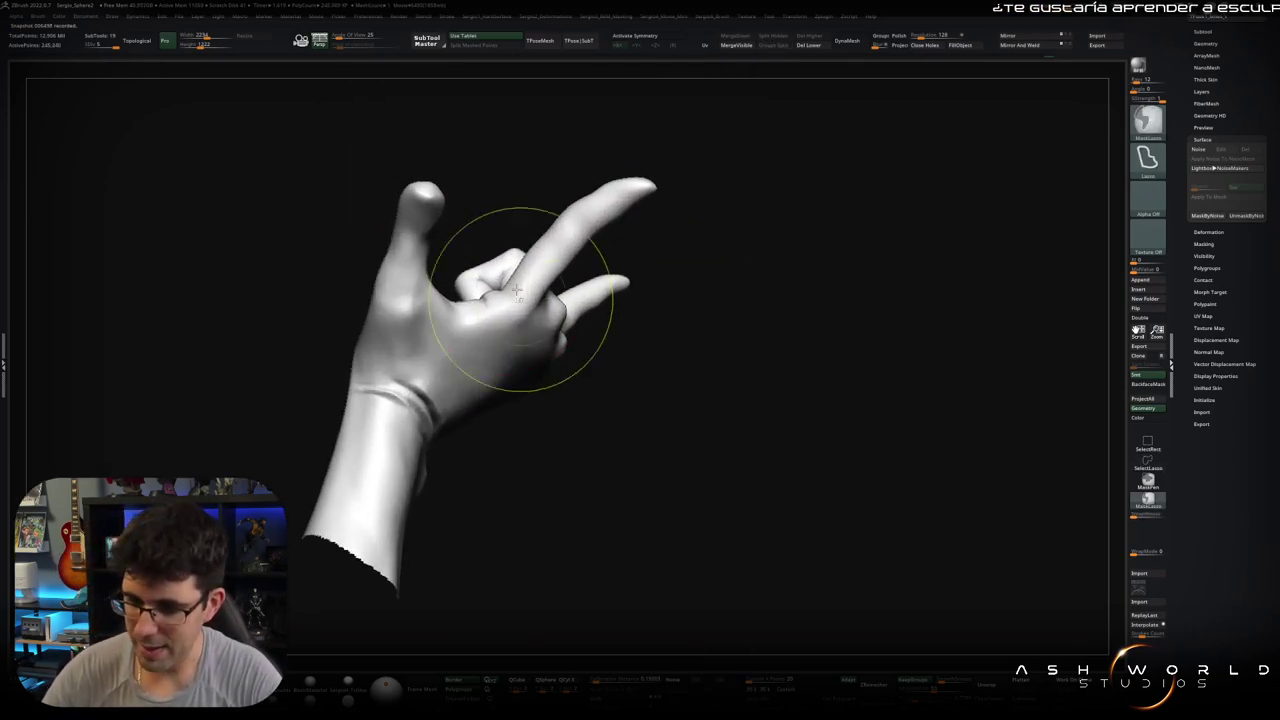
Step: Try pushing the curled fingers with the Move brush, undo it, and enlarge the brush
key("b")
key("m")
key("v")
right_click_drag(512, 289, 483, 293)
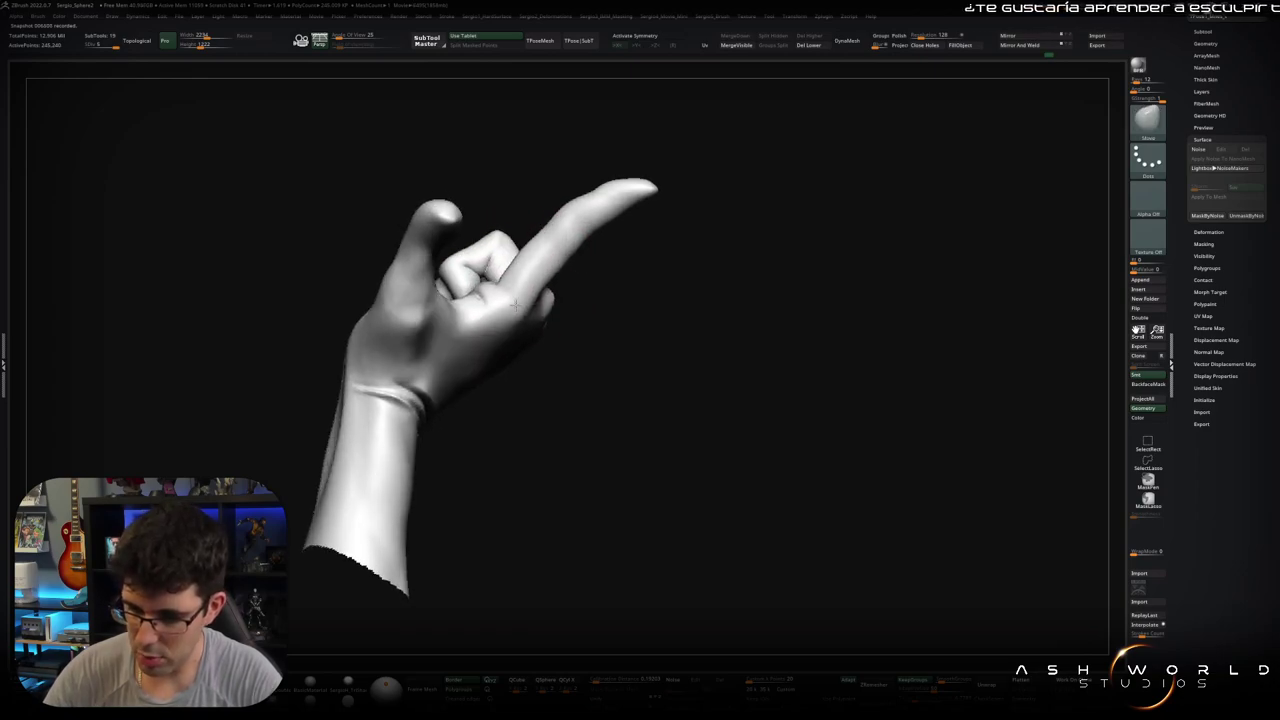
left_click_drag(483, 293, 478, 262)
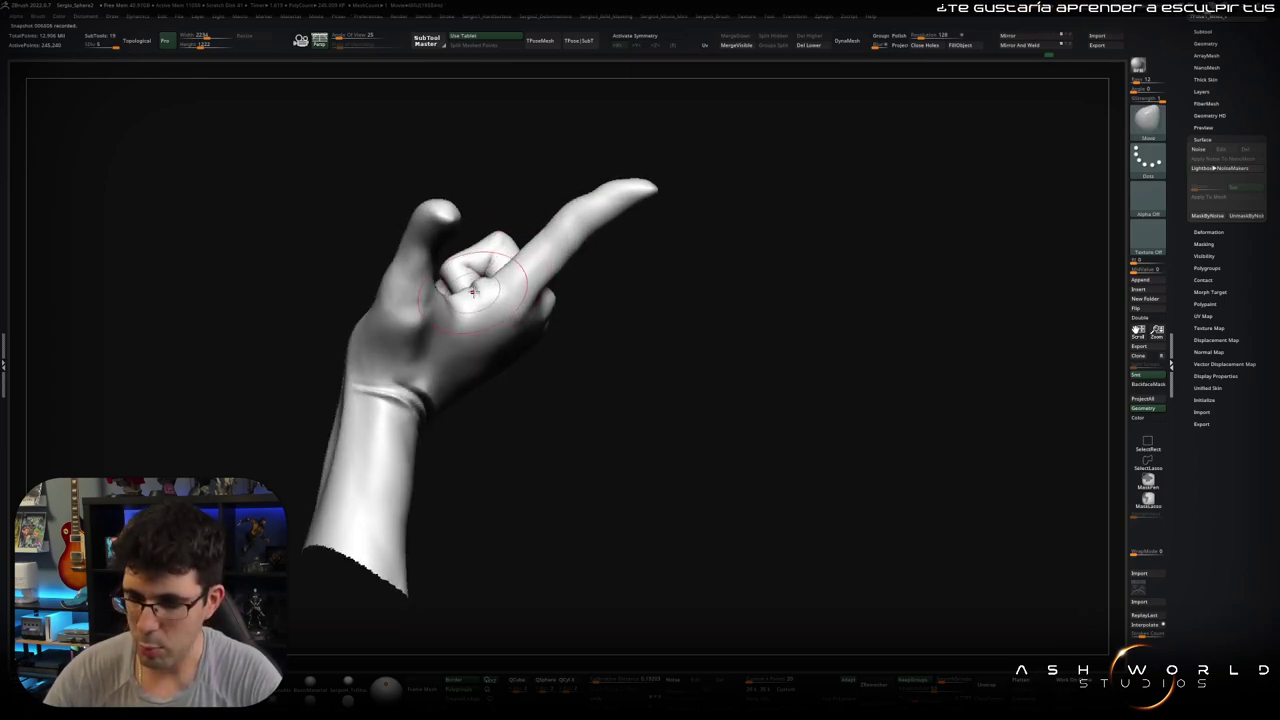
key("ctrl+z")
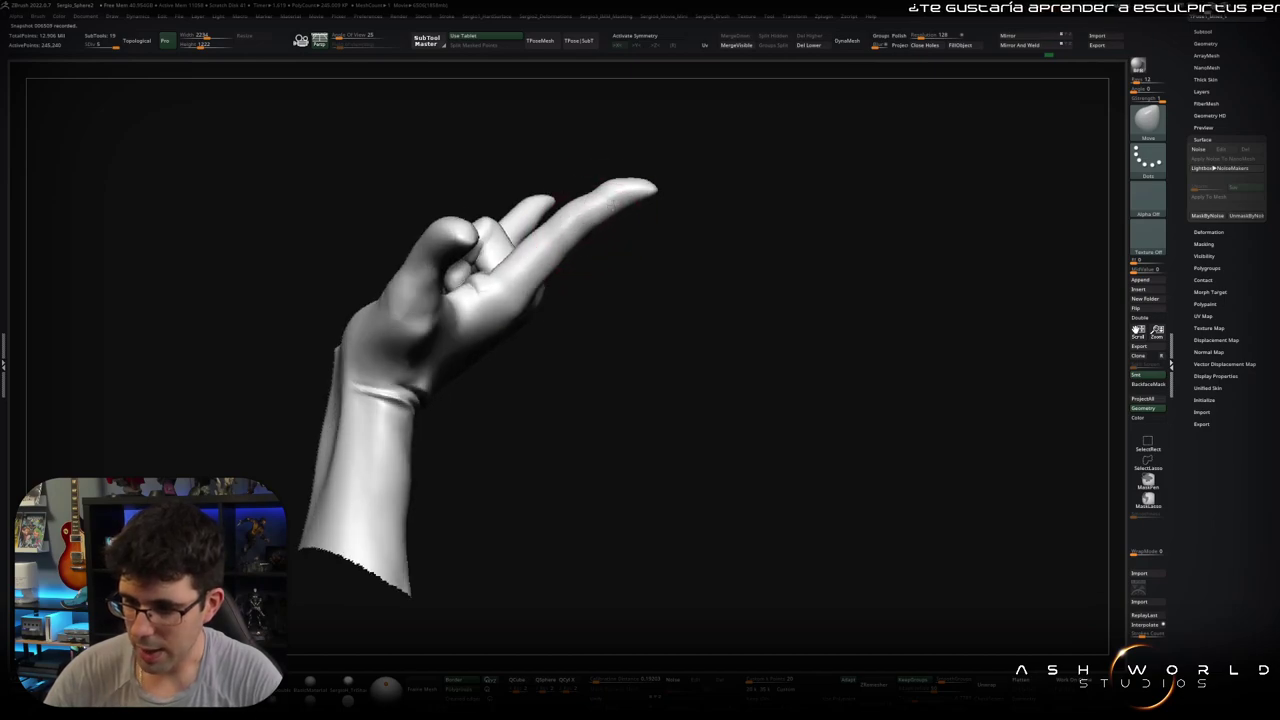
key("bracketright")
key("bracketright")
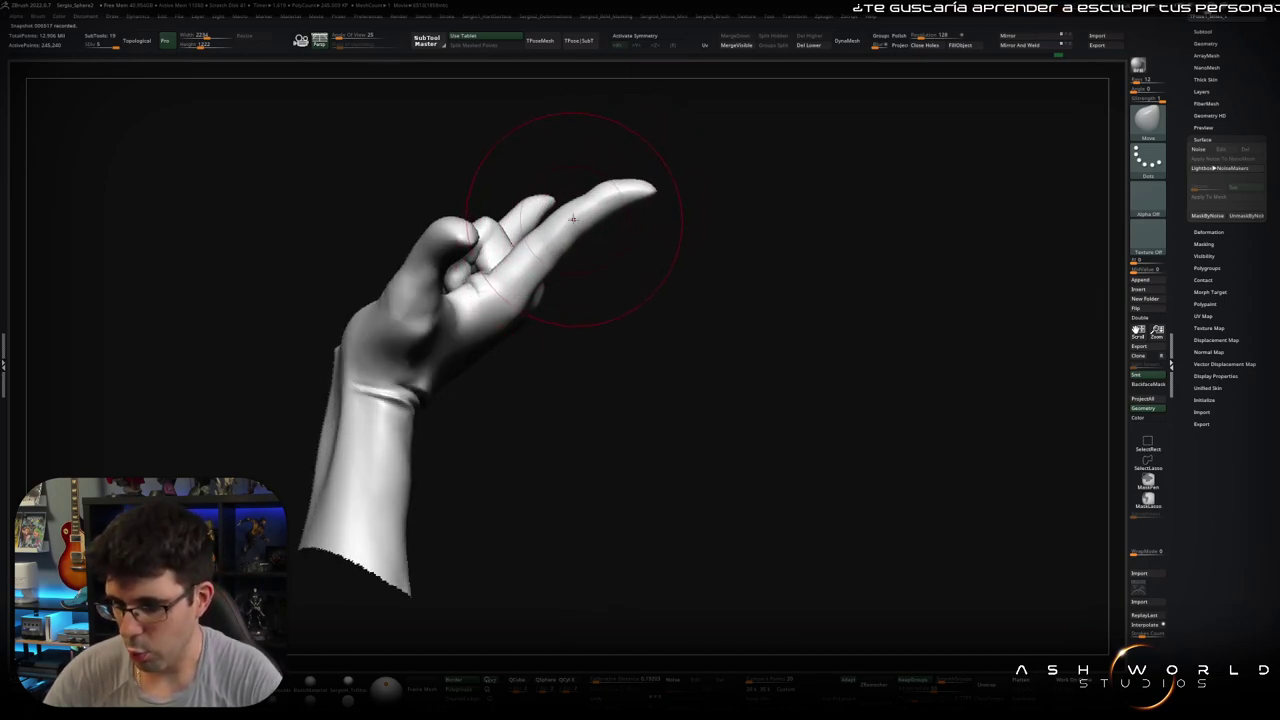
key("shift")
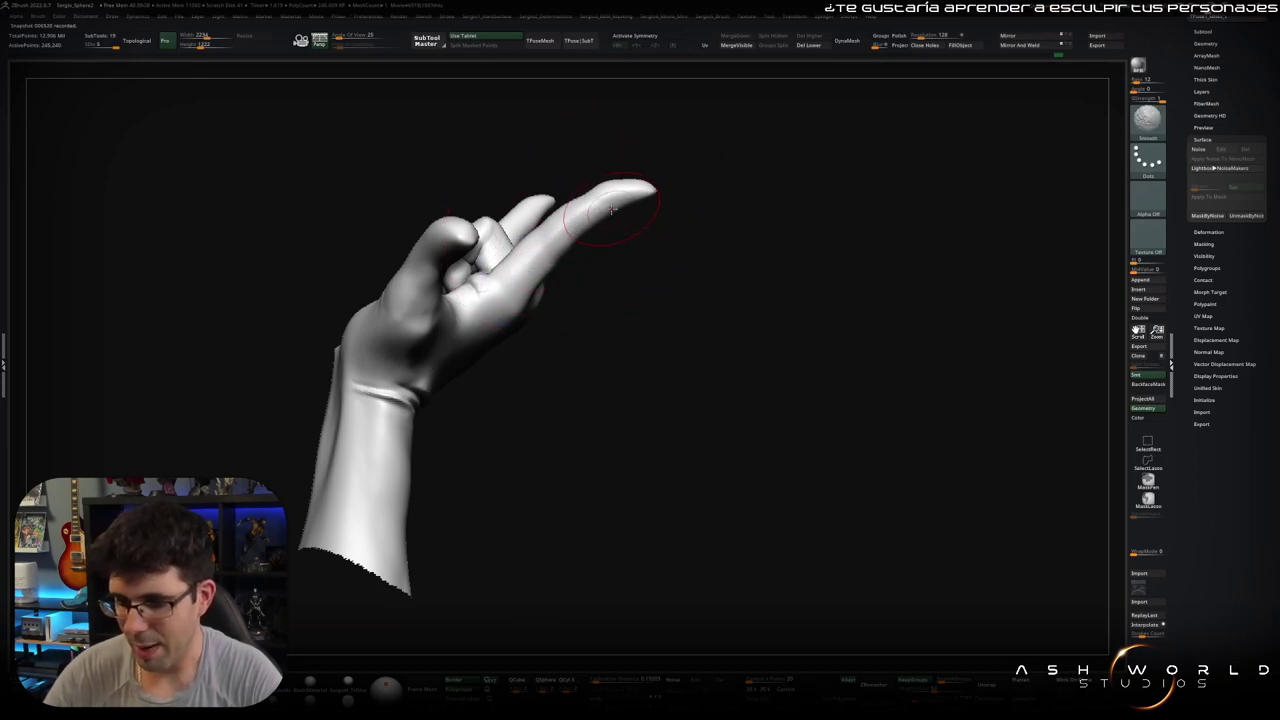
mouse_move(662, 205)
left_mouse_down()
mouse_move(683, 174)
mouse_move(694, 197)
mouse_move(666, 201)
left_mouse_up()
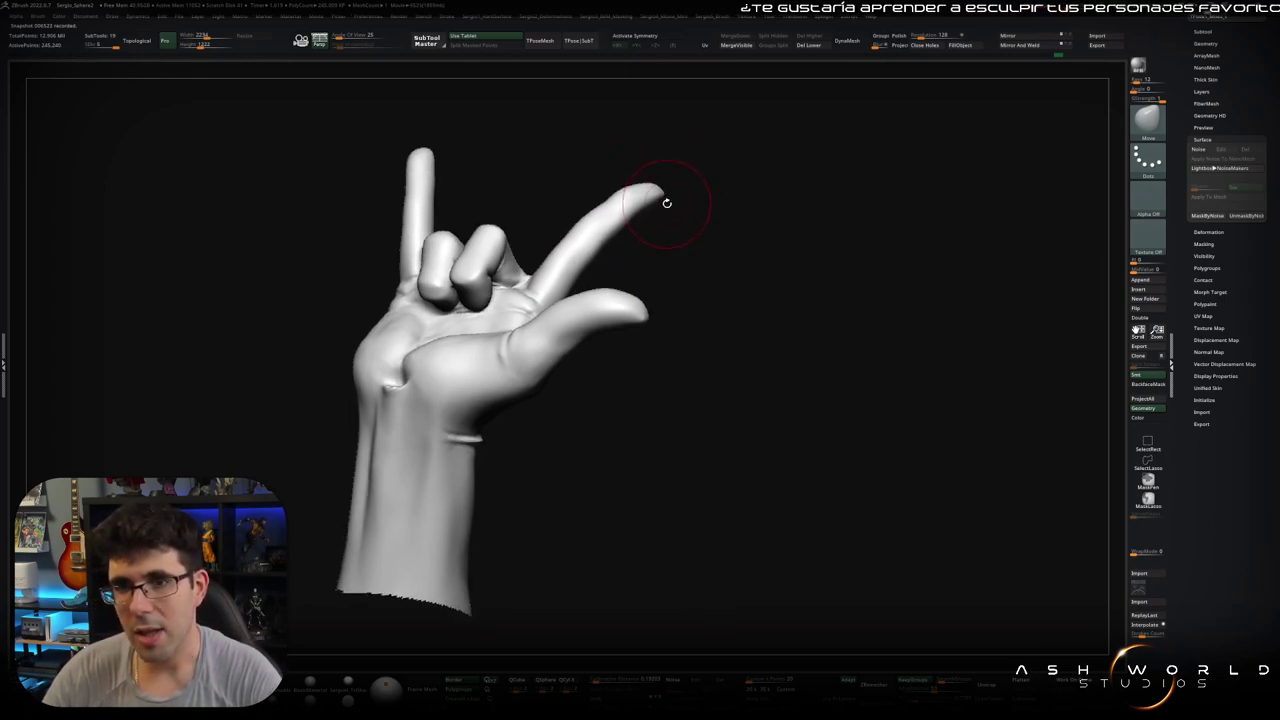
Step: Carve a DamStandard crease at the thumb base and smooth it into the palm
mouse_move(679, 190)
left_mouse_down()
mouse_move(703, 186)
mouse_move(549, 243)
mouse_move(560, 280)
left_mouse_up()
scroll(545, 318, "up", 2)
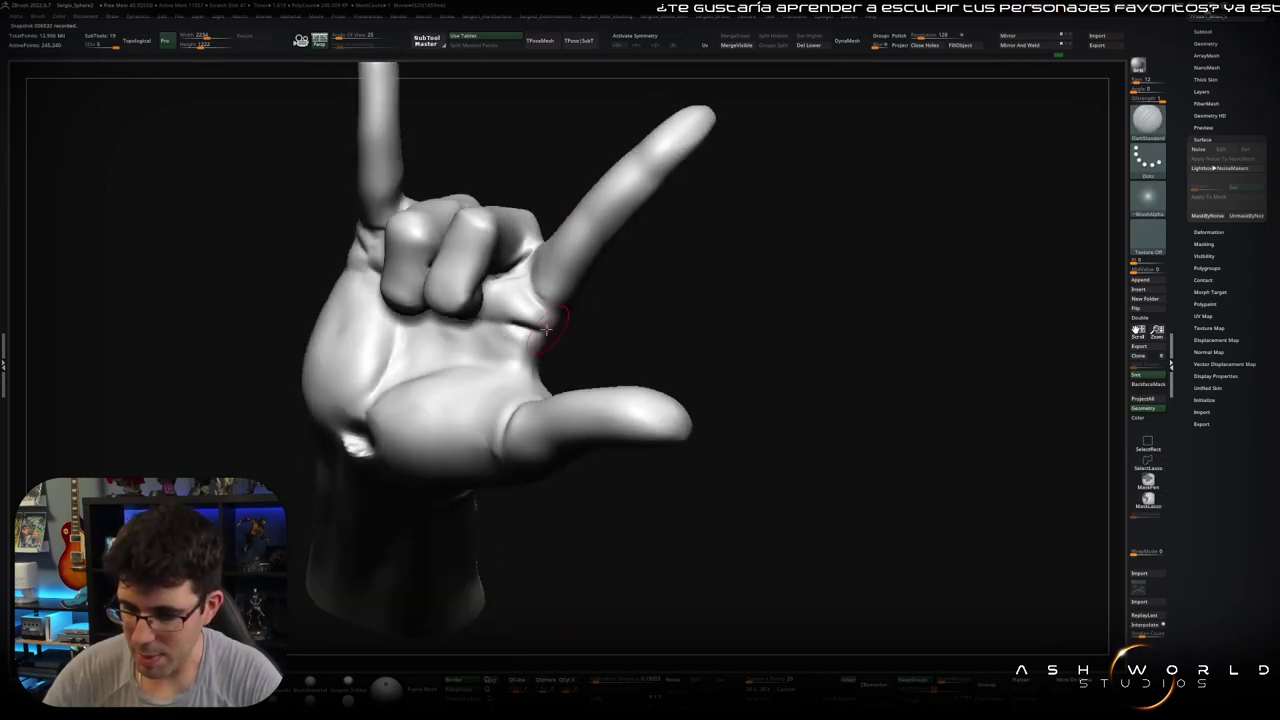
mouse_move(457, 322)
right_mouse_down()
mouse_move(416, 324)
mouse_move(517, 277)
mouse_move(571, 306)
mouse_move(457, 357)
right_mouse_up()
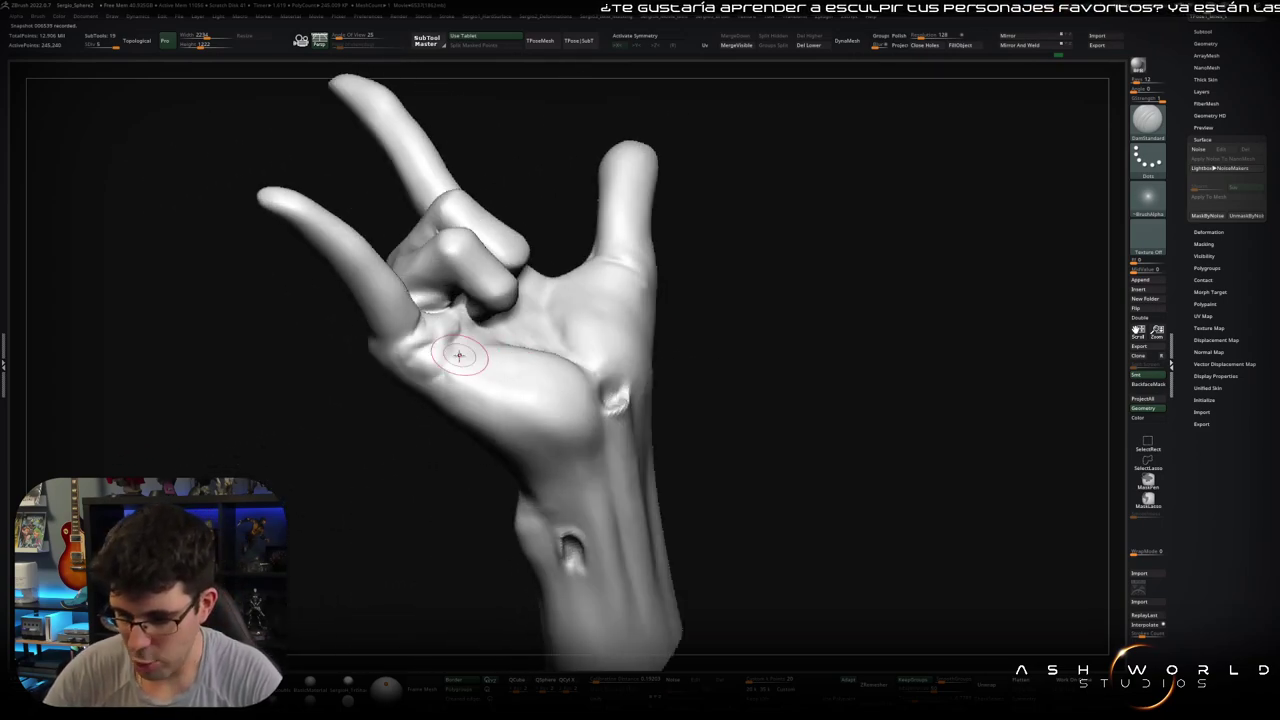
mouse_move(460, 326)
left_mouse_down()
mouse_move(420, 350)
mouse_move(462, 320)
left_mouse_up()
key("shift")
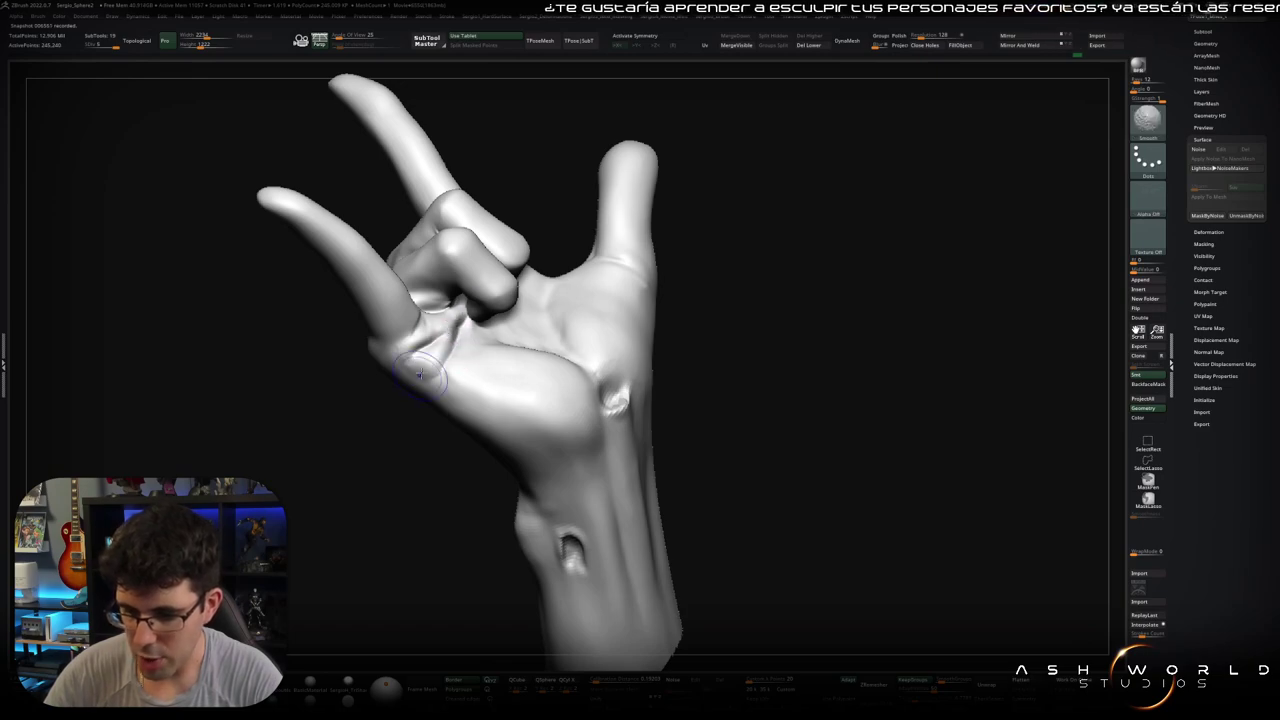
right_click_drag(489, 370, 539, 395)
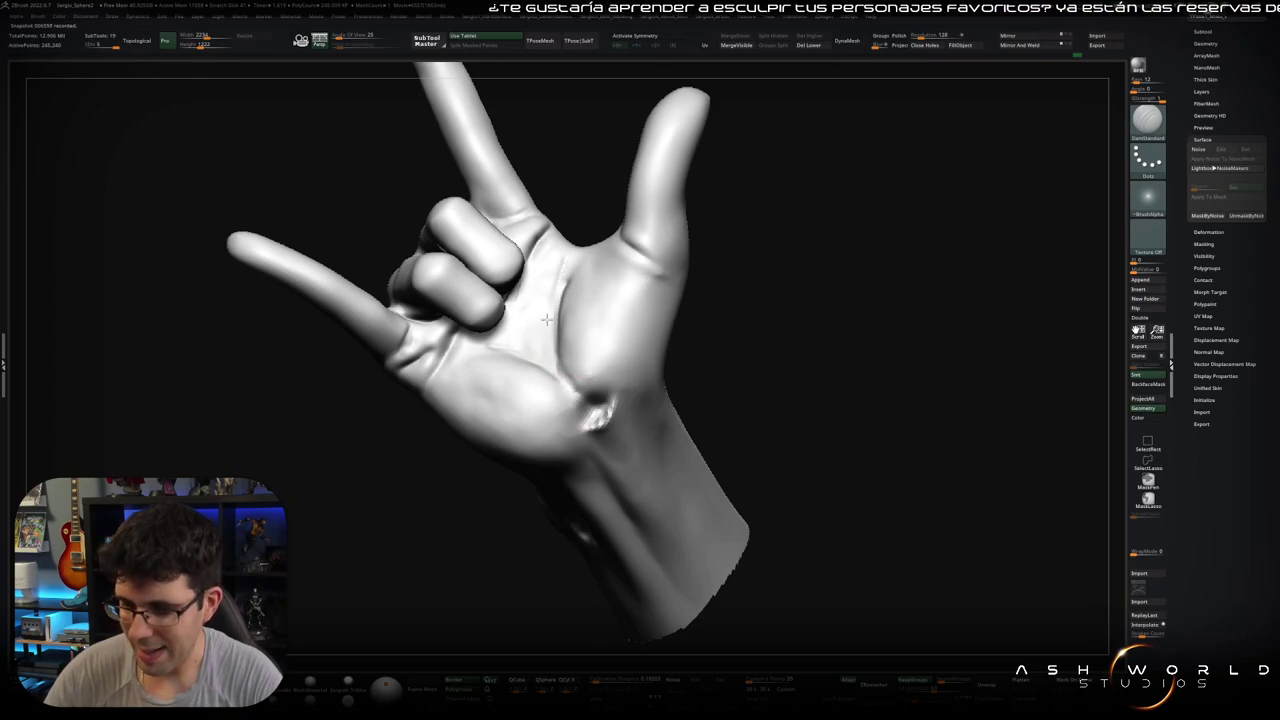
key("shift")
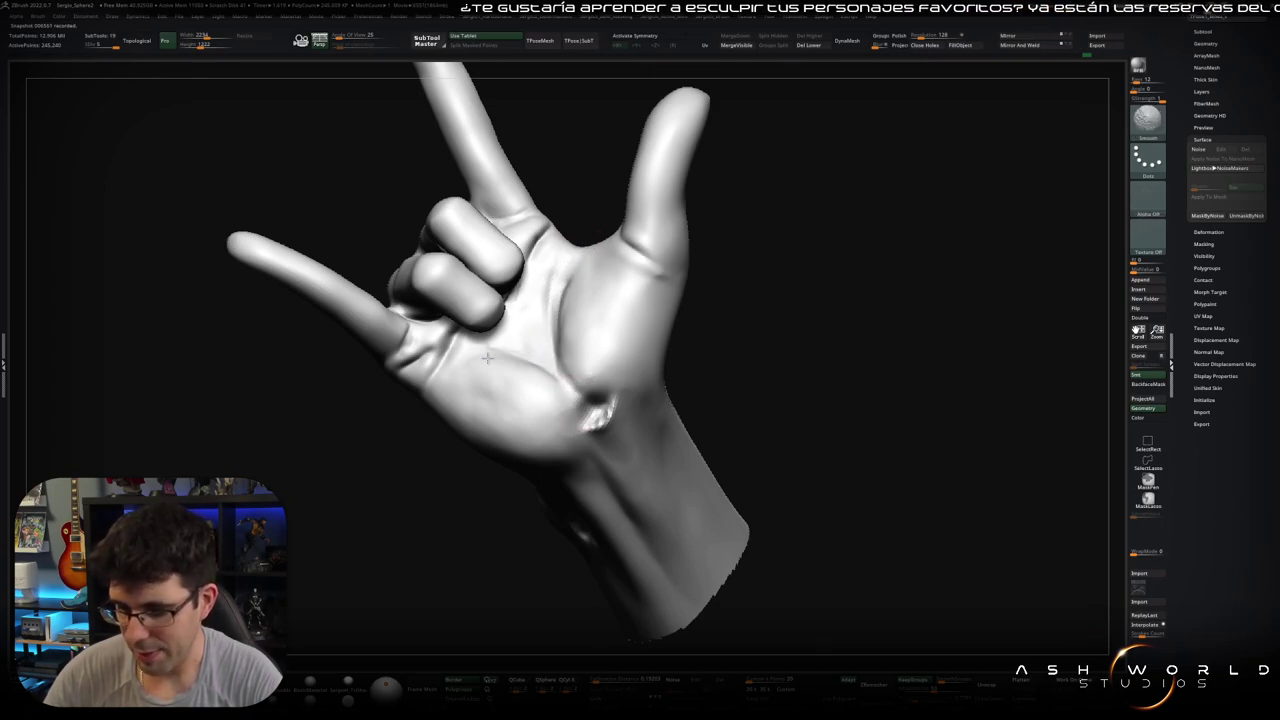
mouse_move(500, 386)
right_mouse_down()
mouse_move(600, 386)
mouse_move(751, 289)
mouse_move(759, 328)
right_mouse_up()
mouse_move(634, 329)
right_mouse_down()
mouse_move(666, 424)
mouse_move(600, 350)
mouse_move(598, 371)
right_mouse_up()
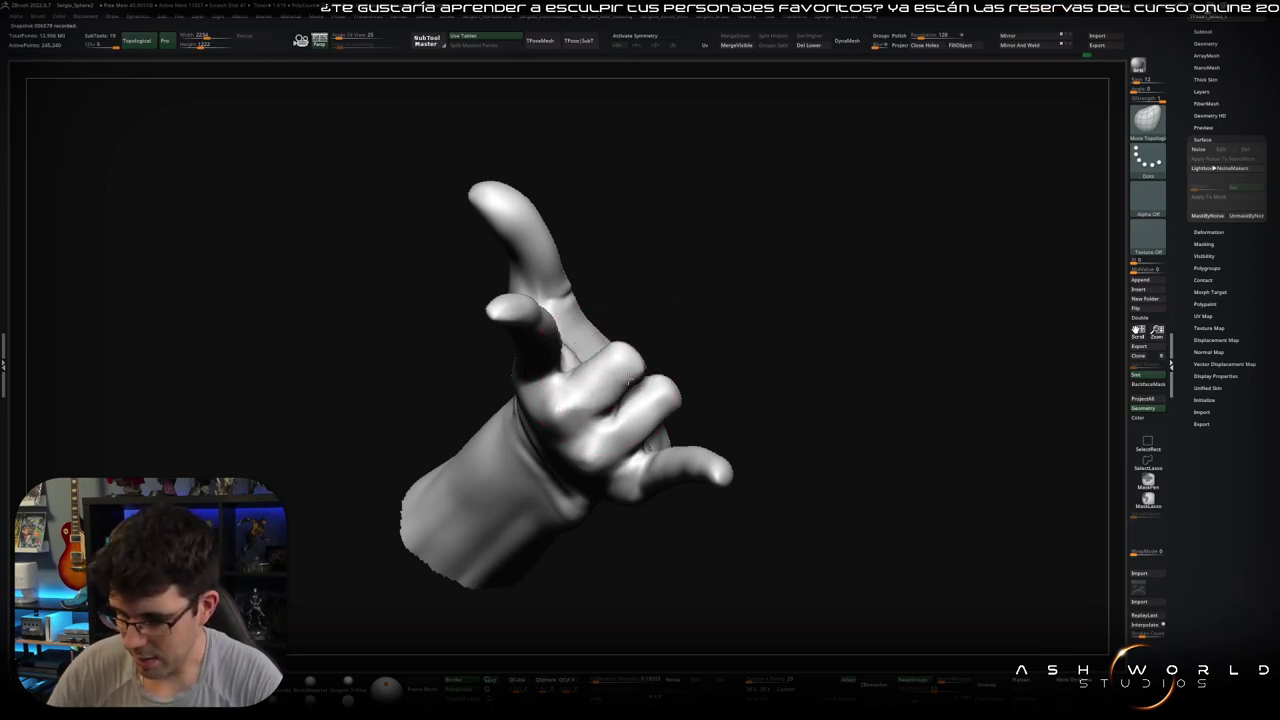
right_click_drag(610, 368, 607, 409)
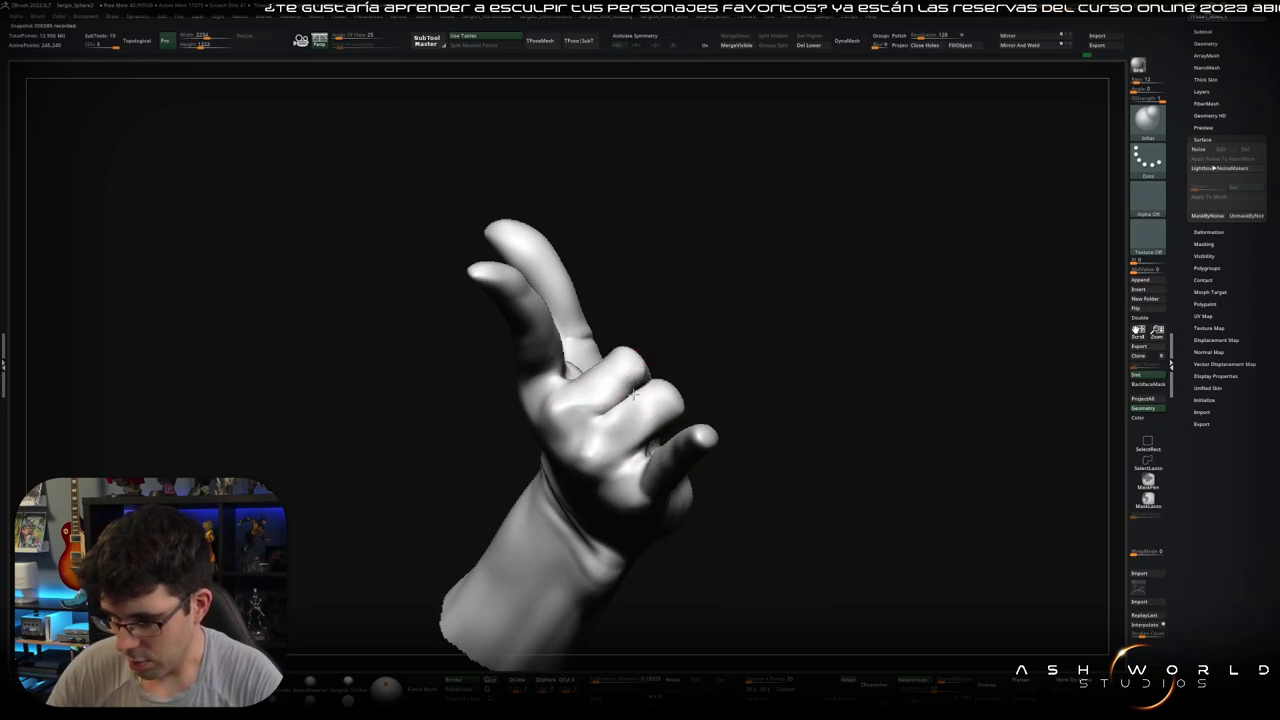
mouse_move(633, 394)
right_mouse_down()
mouse_move(705, 325)
mouse_move(735, 318)
mouse_move(680, 318)
mouse_move(641, 290)
right_mouse_up()
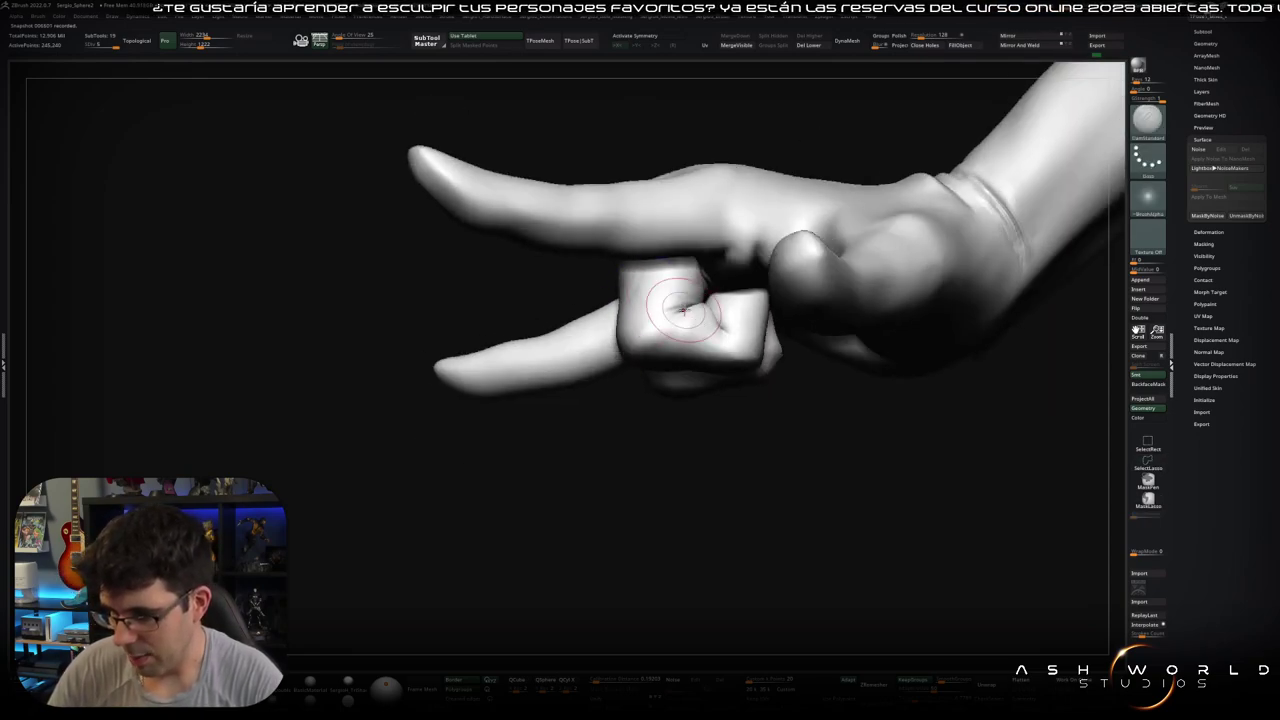
Step: Carve and smooth the knuckle creases on the curled fingers, orbiting the hand between strokes
right_click_drag(734, 306, 686, 318)
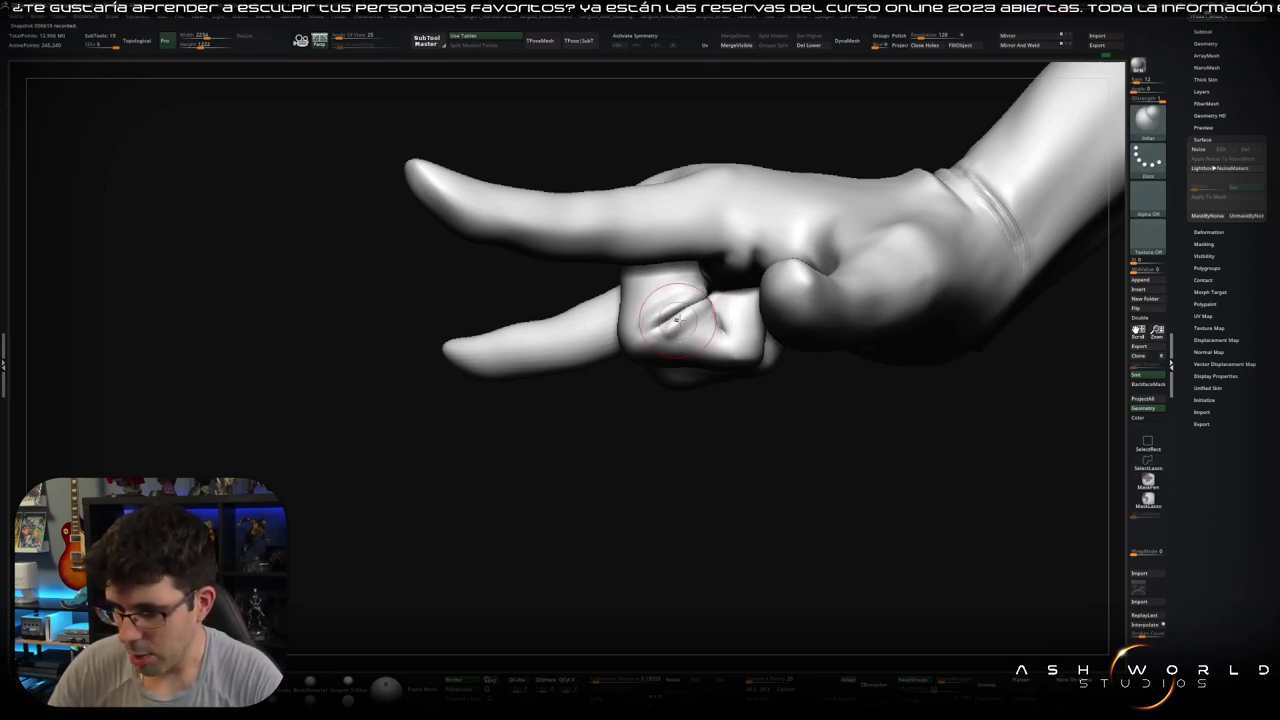
left_click_drag(677, 318, 688, 300, "shift")
mouse_move(686, 345)
right_mouse_down()
mouse_move(748, 323)
mouse_move(709, 320)
right_mouse_up()
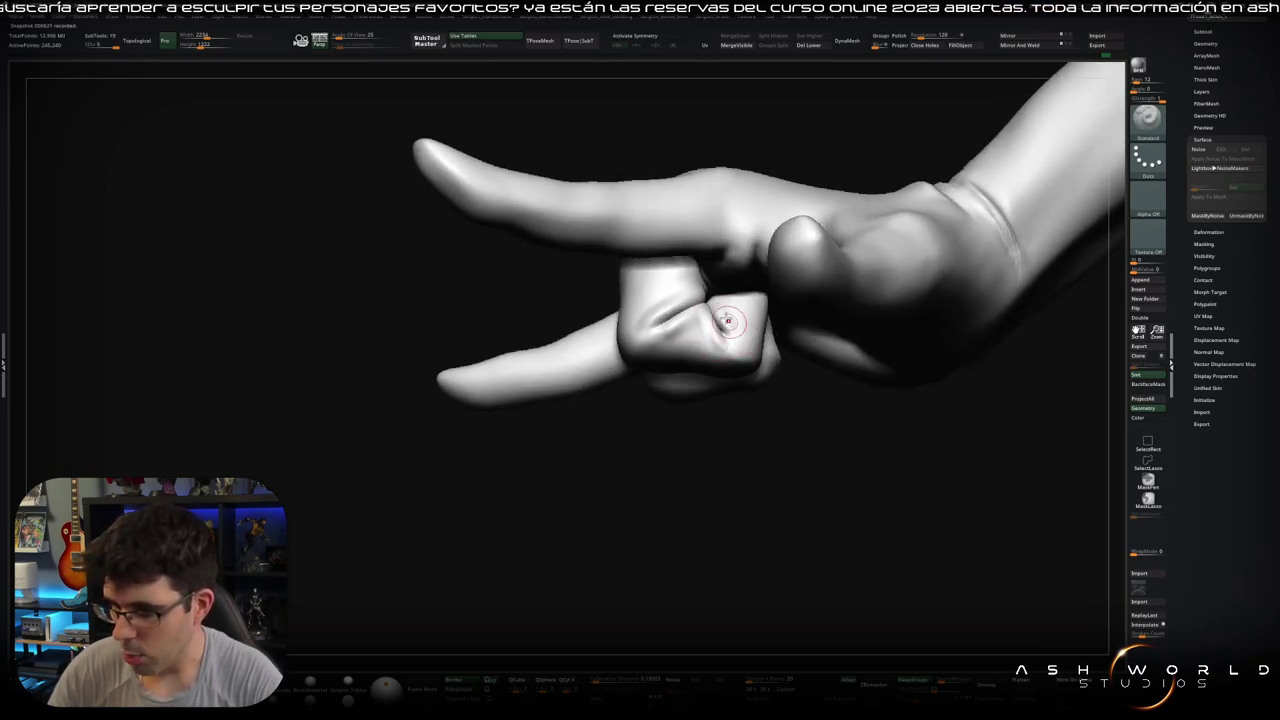
left_click_drag(727, 320, 733, 332, "shift")
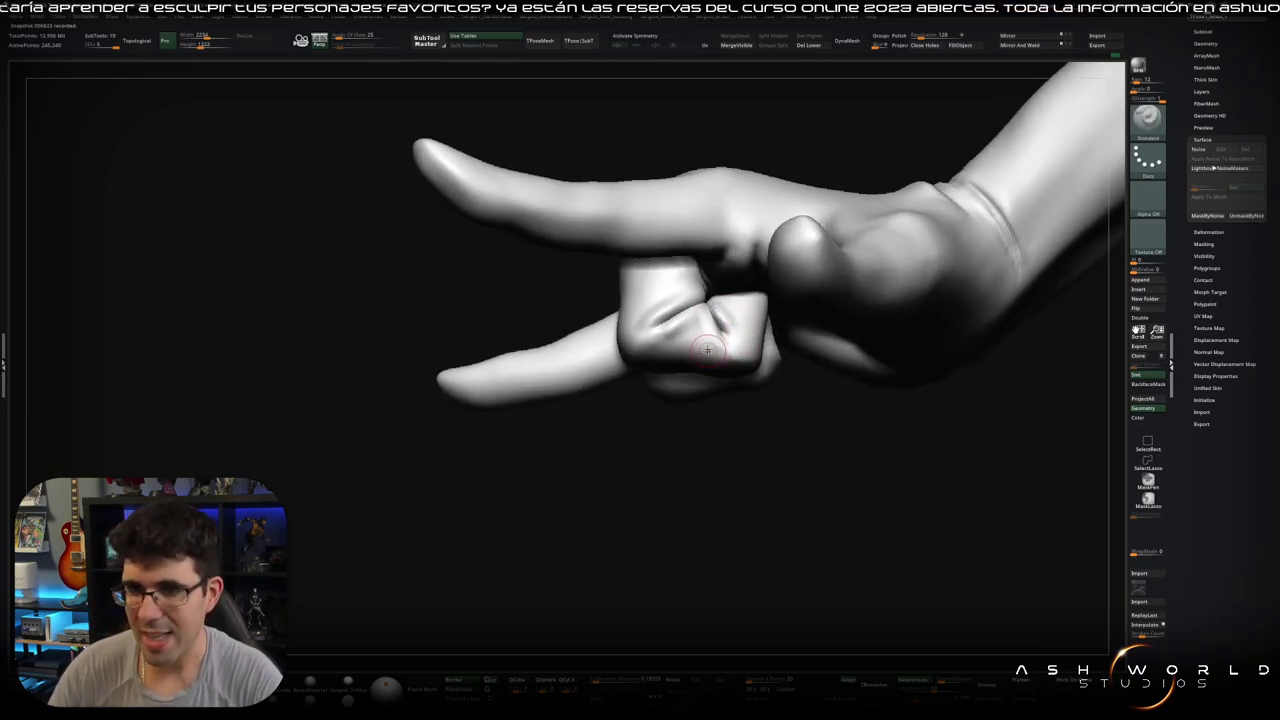
mouse_move(708, 332)
right_mouse_down()
mouse_move(721, 301)
mouse_move(641, 374)
right_mouse_up()
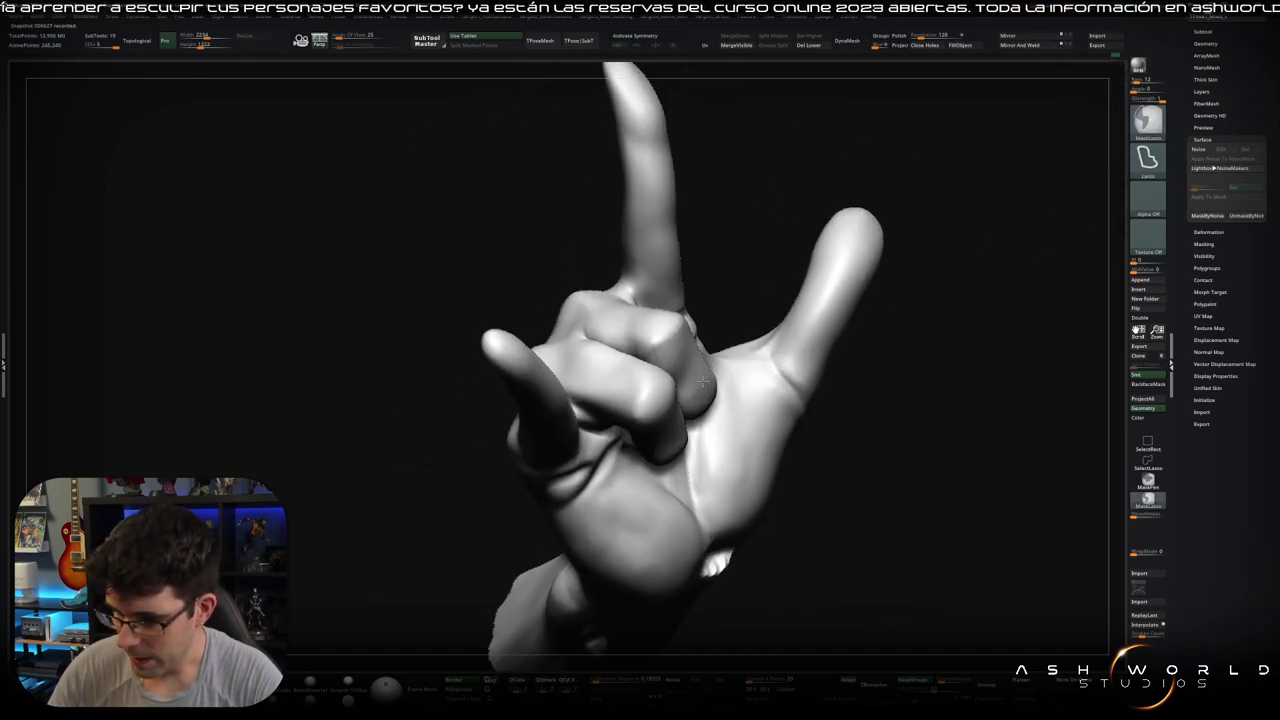
left_click_drag(641, 374, 643, 371, "shift")
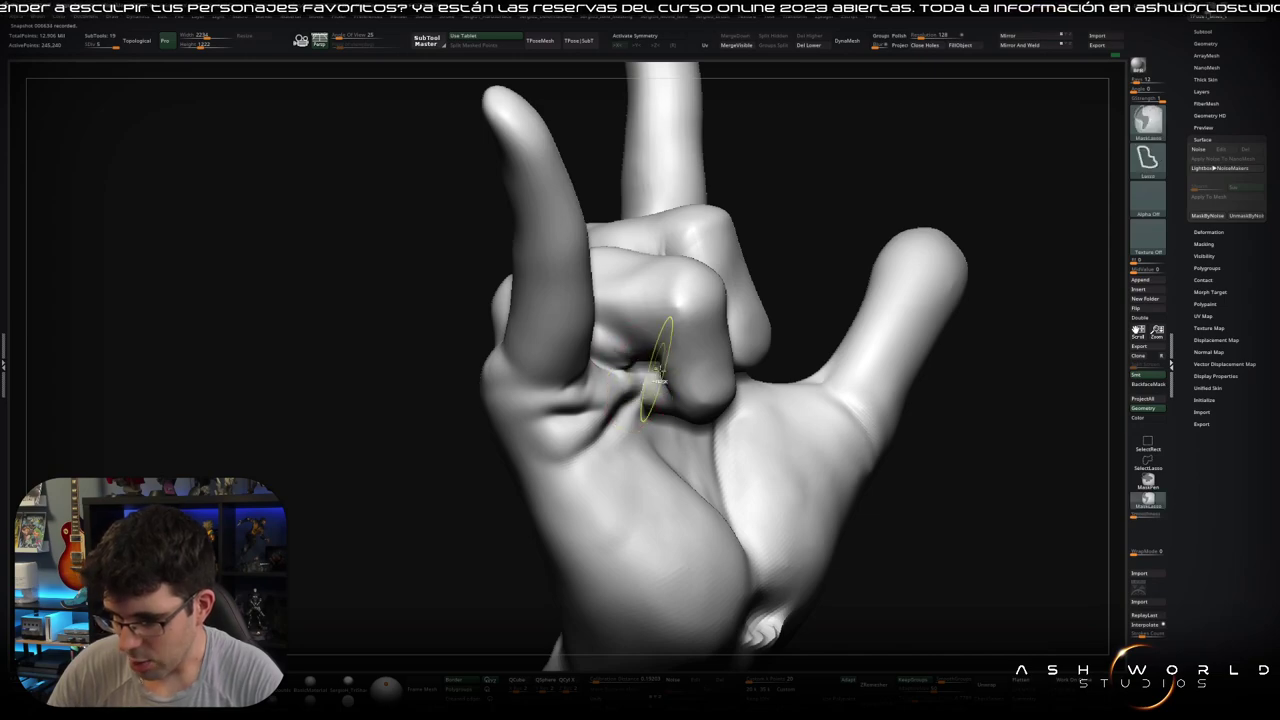
right_click_drag(634, 381, 660, 400)
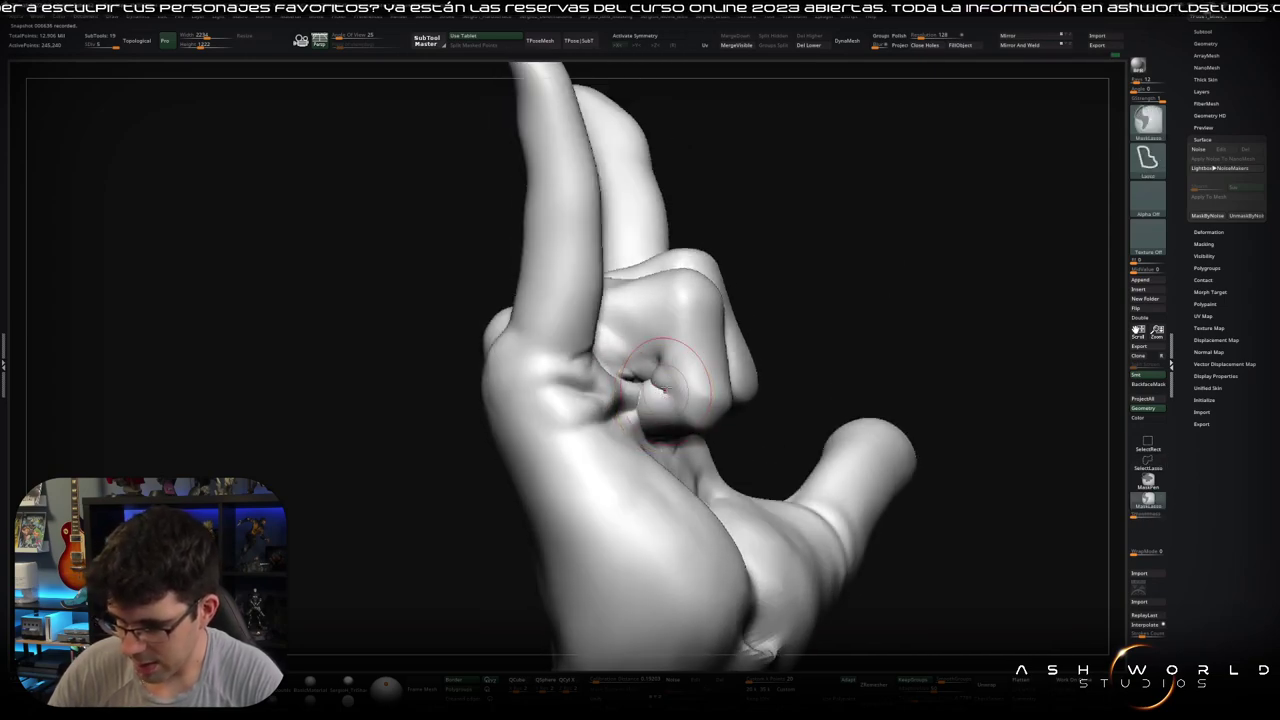
right_click_drag(668, 312, 665, 348)
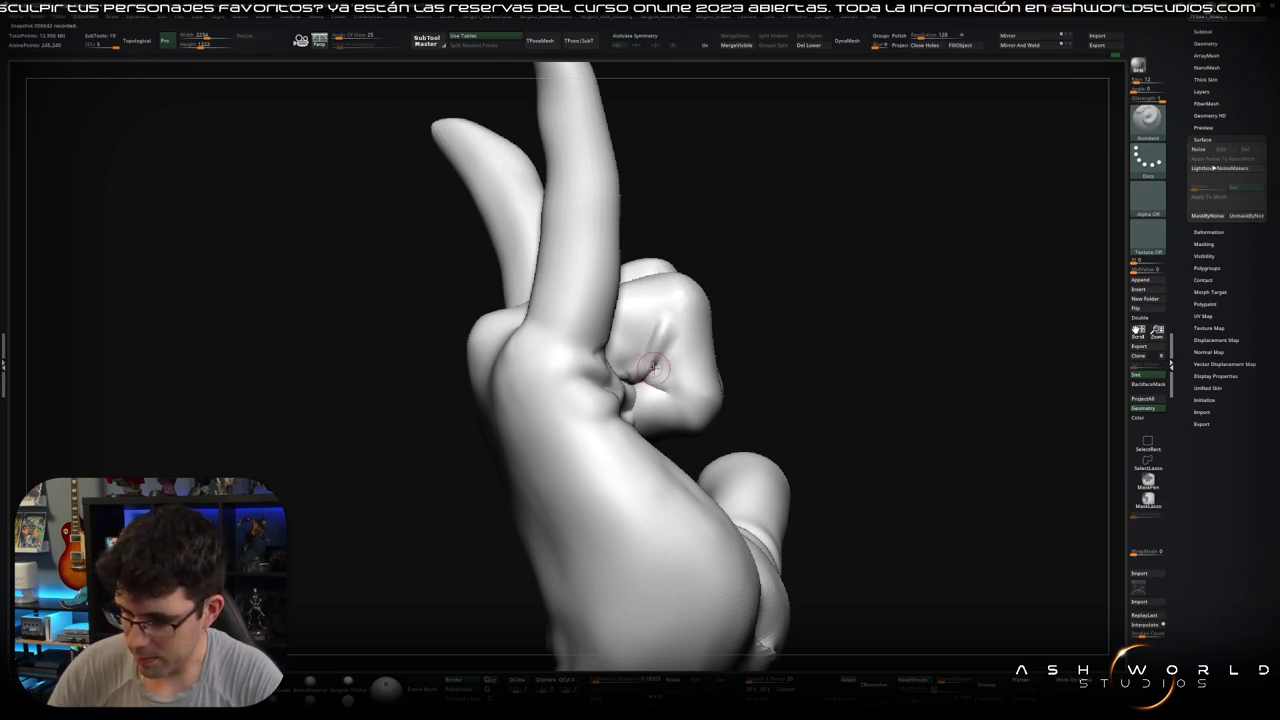
left_click_drag(652, 369, 655, 335)
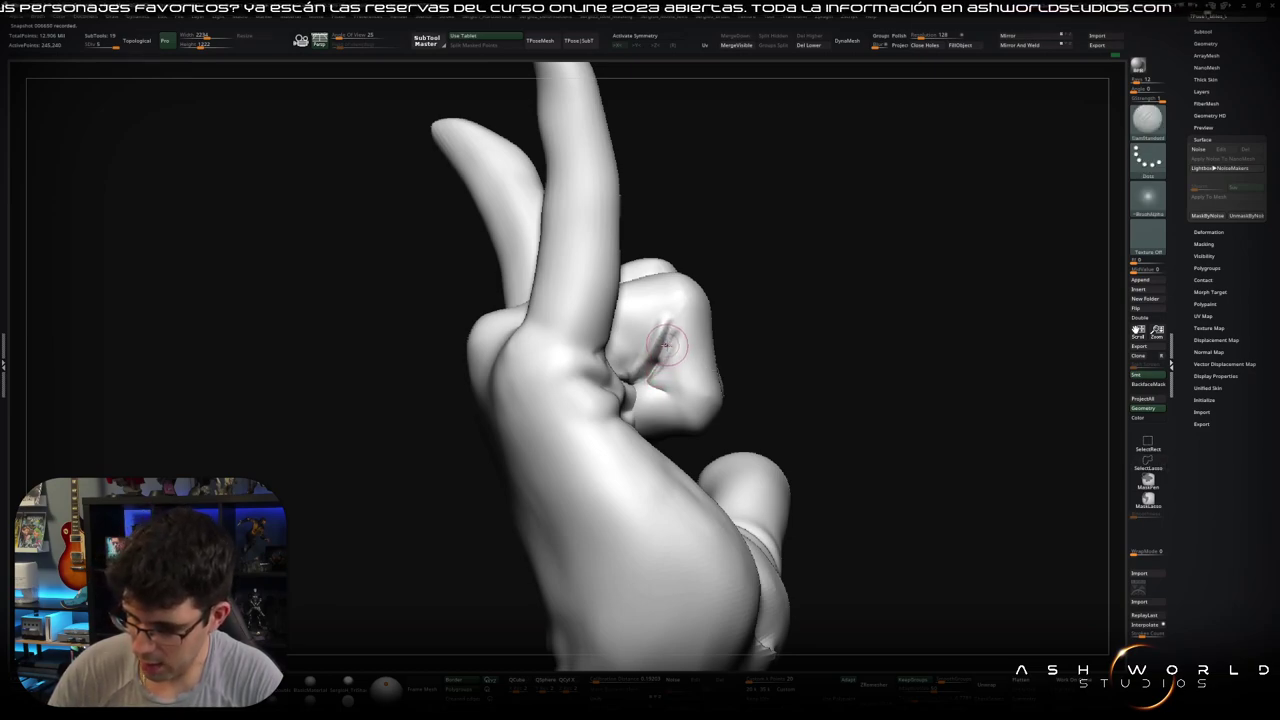
left_click_drag(664, 345, 666, 352, "shift")
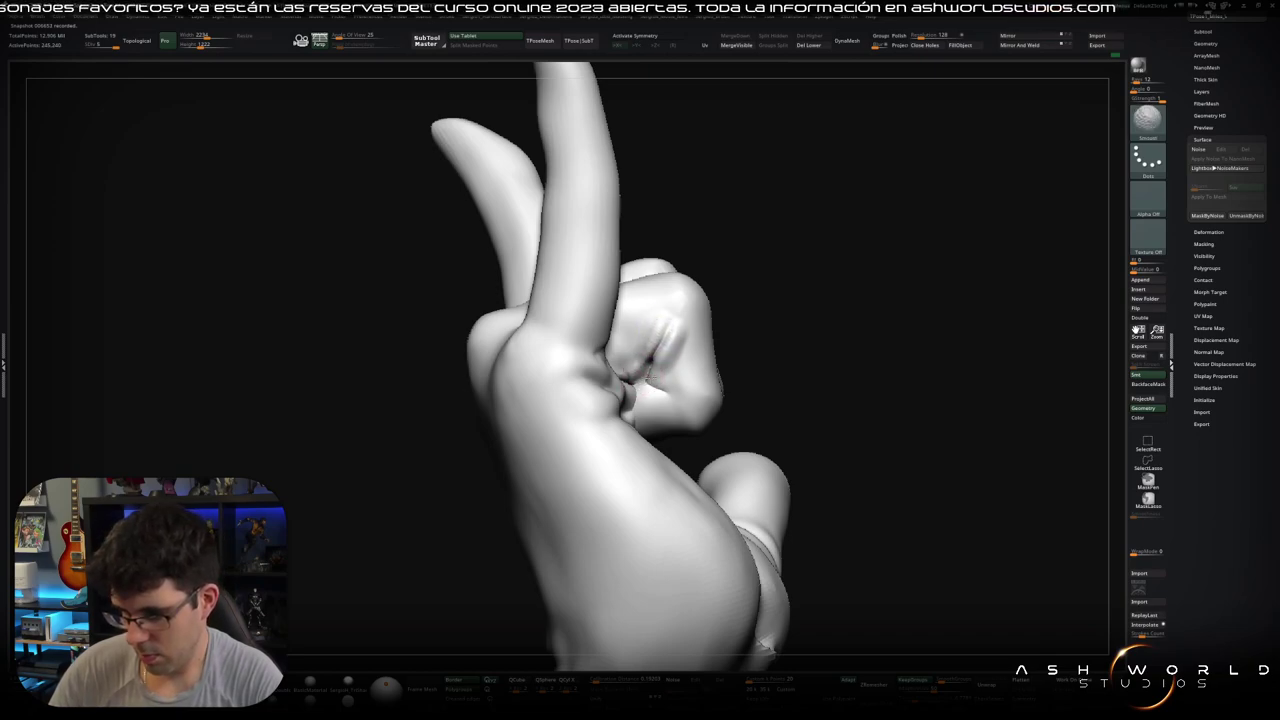
Step: Try the MoveTopological and Standard brushes, then briefly hide part of the hand and restore it
key("b")
key("m")
key("t")
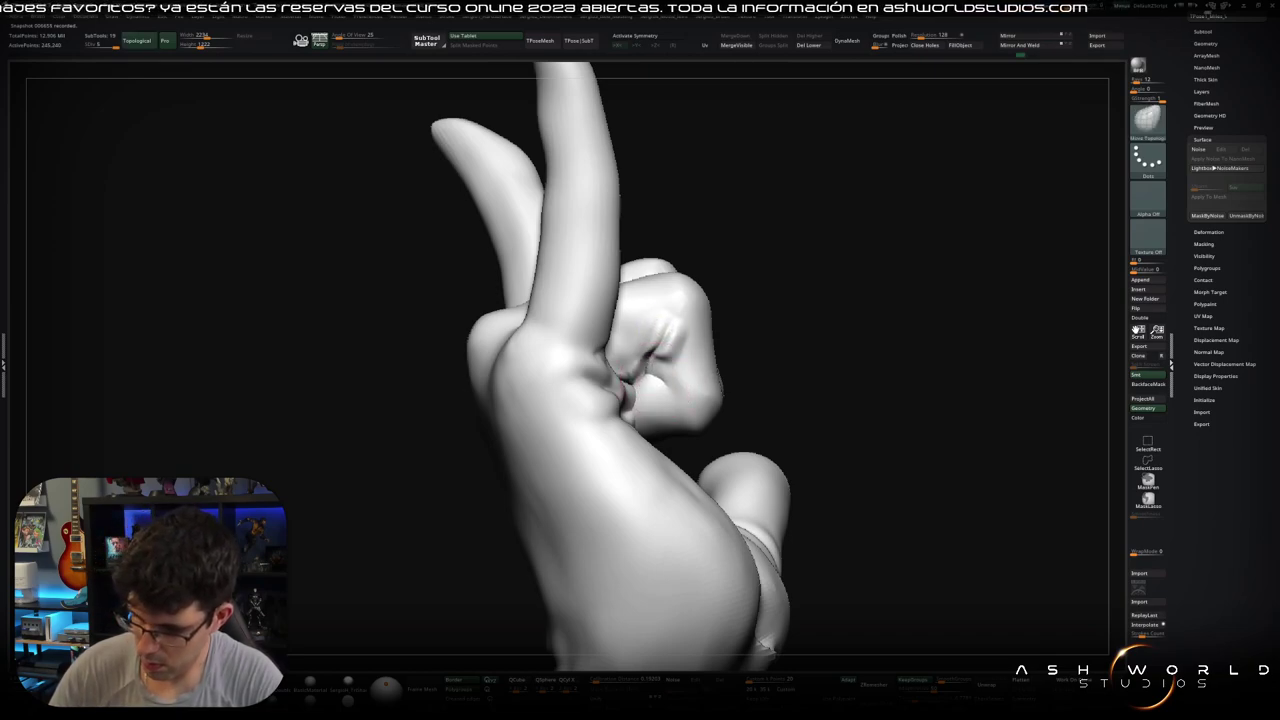
key("b")
key("s")
key("t")
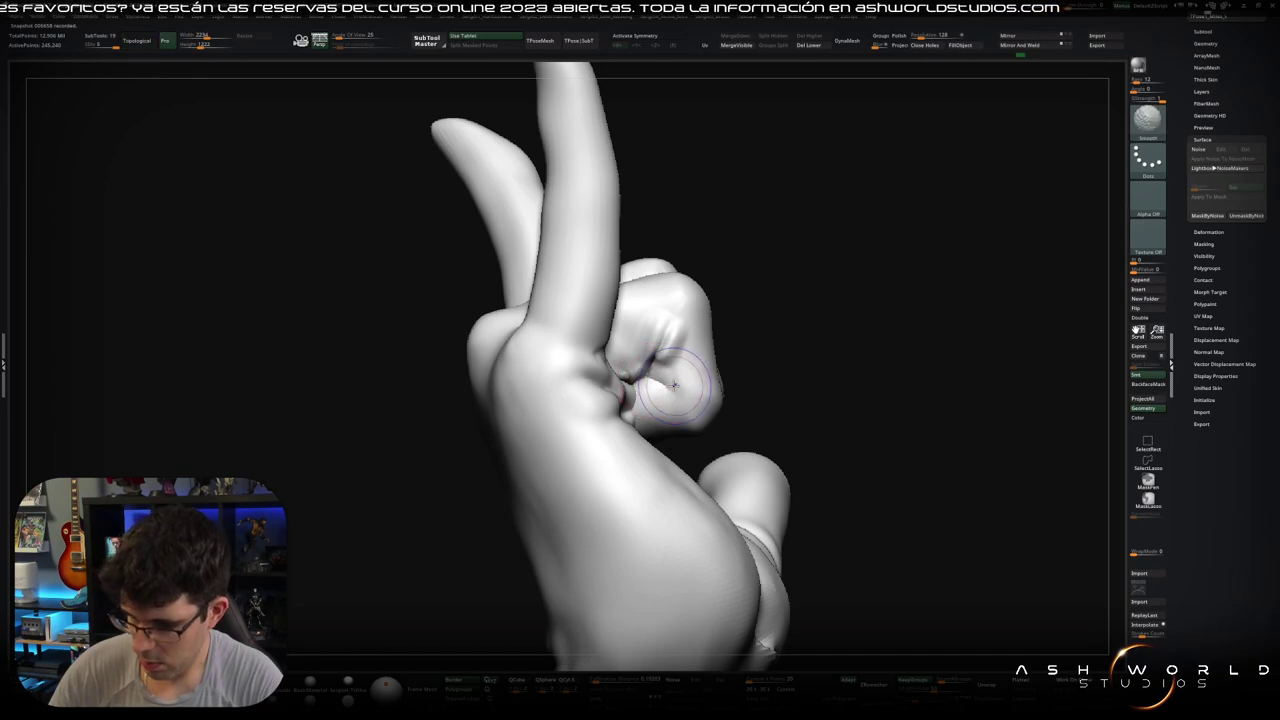
key("ctrl+shift")
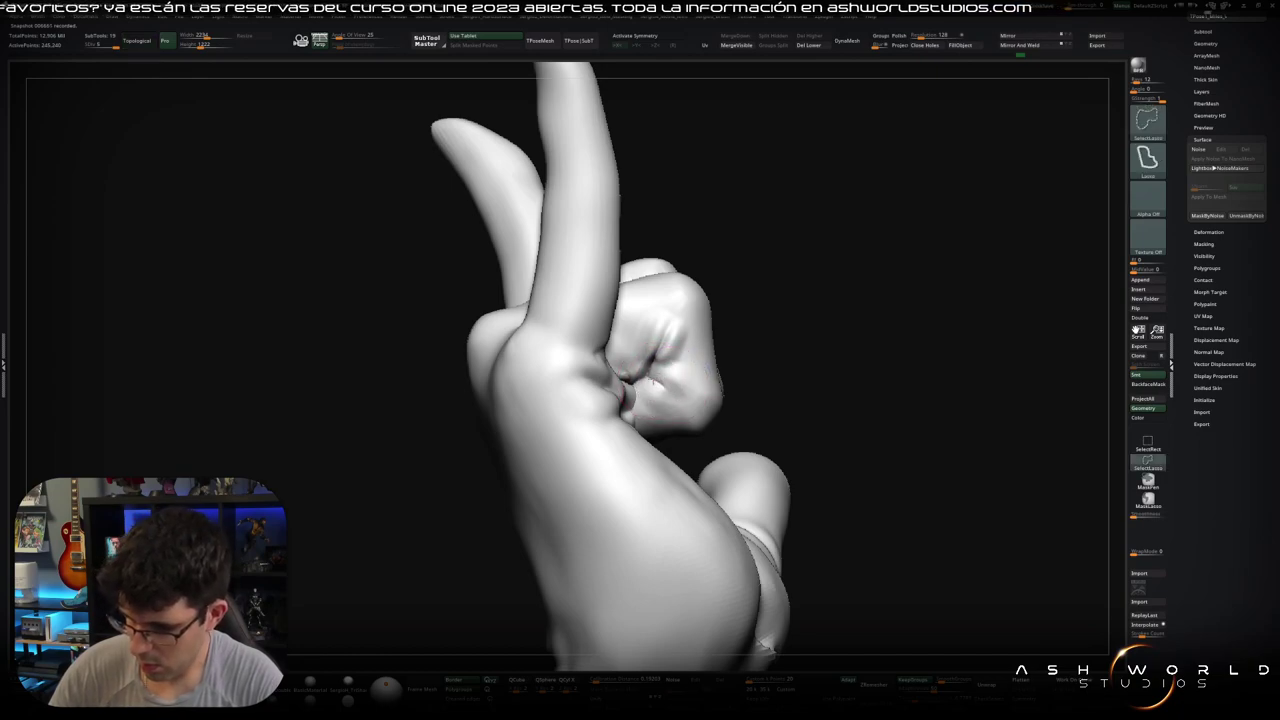
left_click(640, 377, "ctrl+shift")
left_click(669, 375, "ctrl+shift")
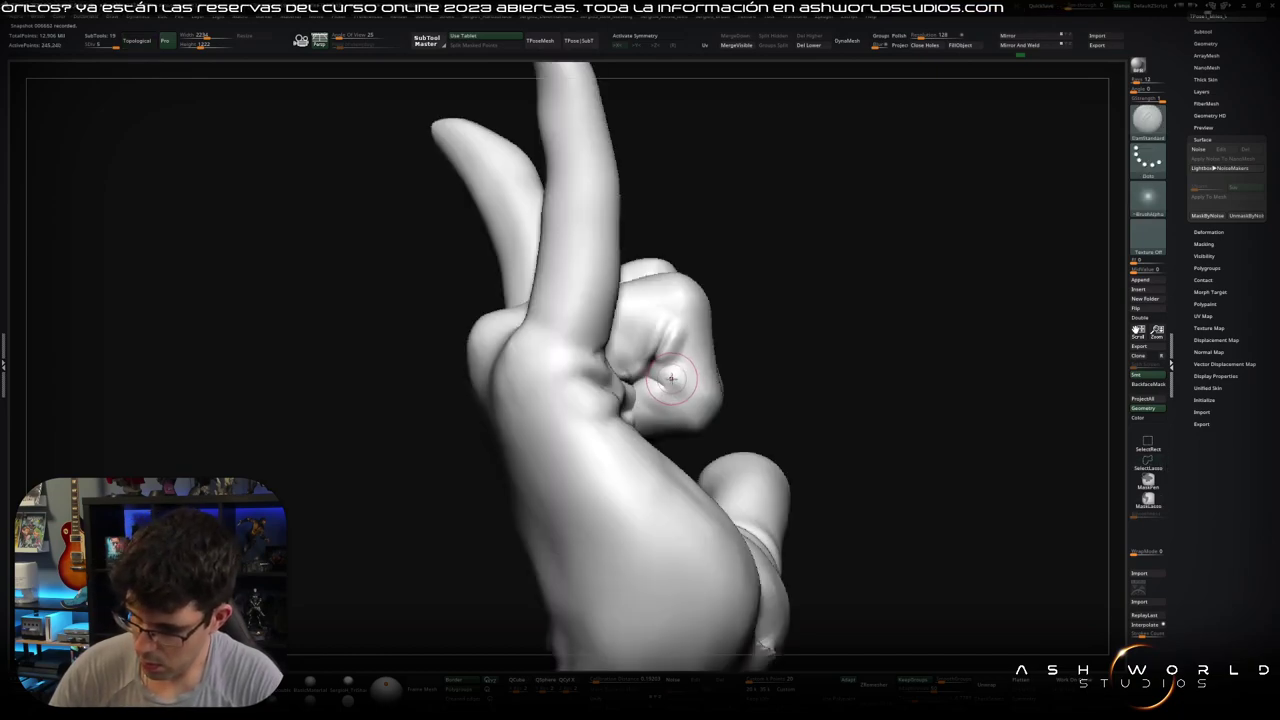
right_click_drag(655, 347, 656, 435)
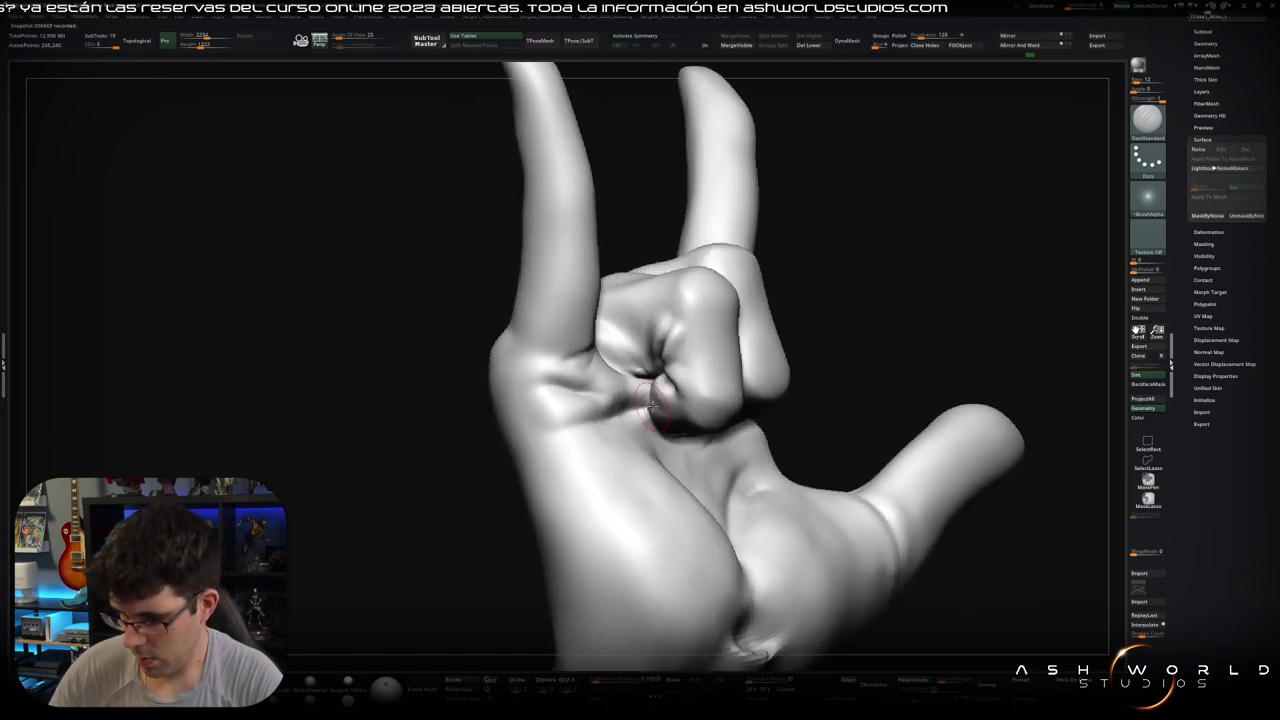
Step: Lasso-mask the upper fingers, invert and clear the mask, then hide and reveal the fingers
key("b")
key("m")
key("t")
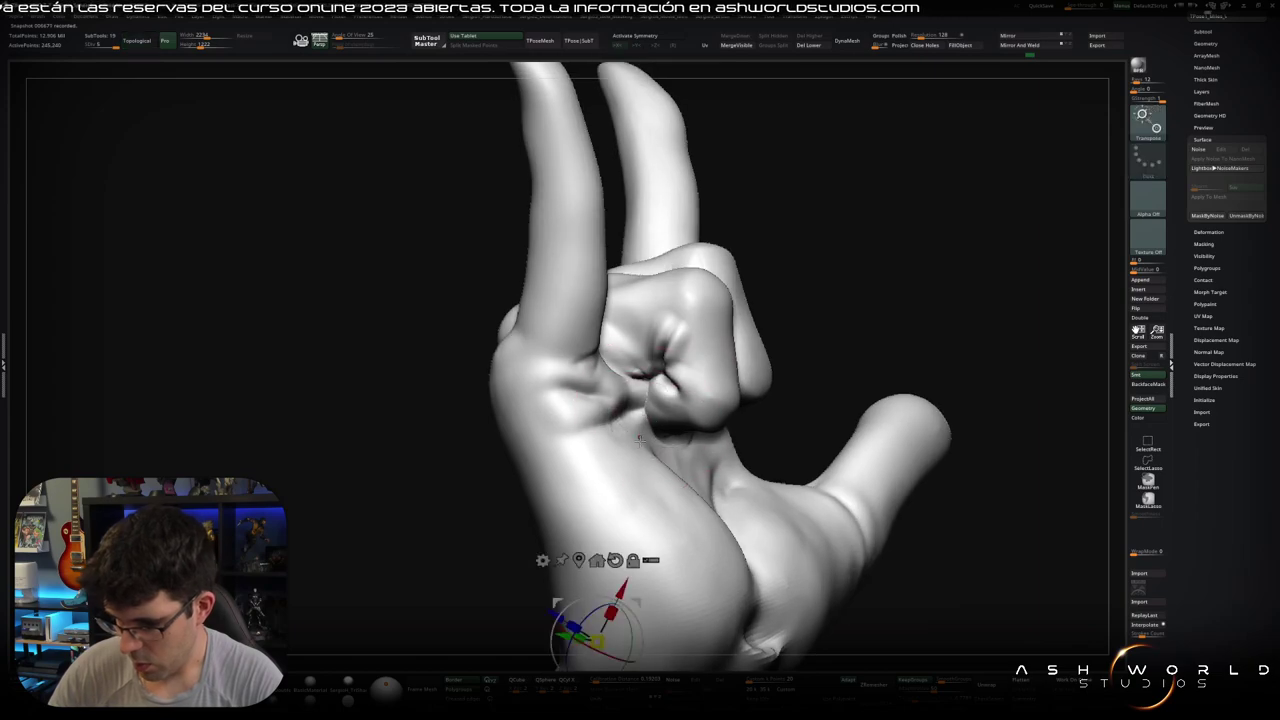
mouse_move(565, 380)
left_mouse_down("ctrl+shift")
mouse_move(640, 455)
mouse_move(757, 470)
left_mouse_up("ctrl+shift")
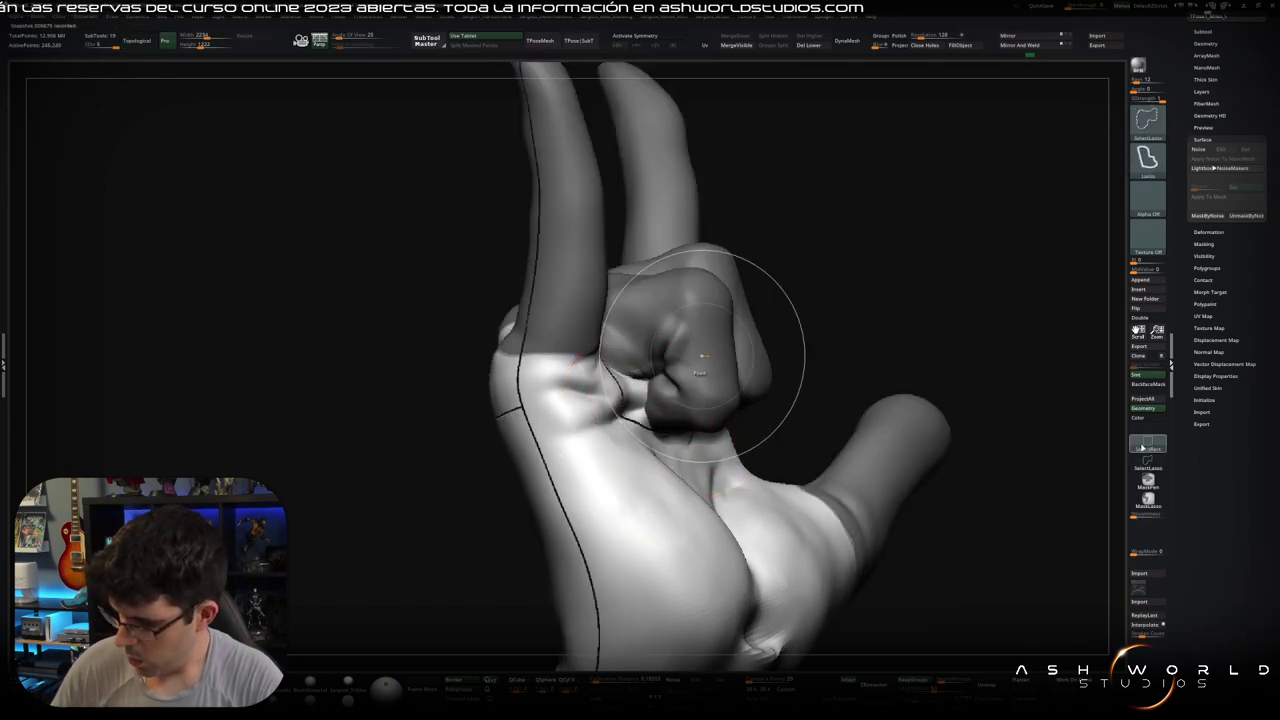
left_click(975, 333, "ctrl")
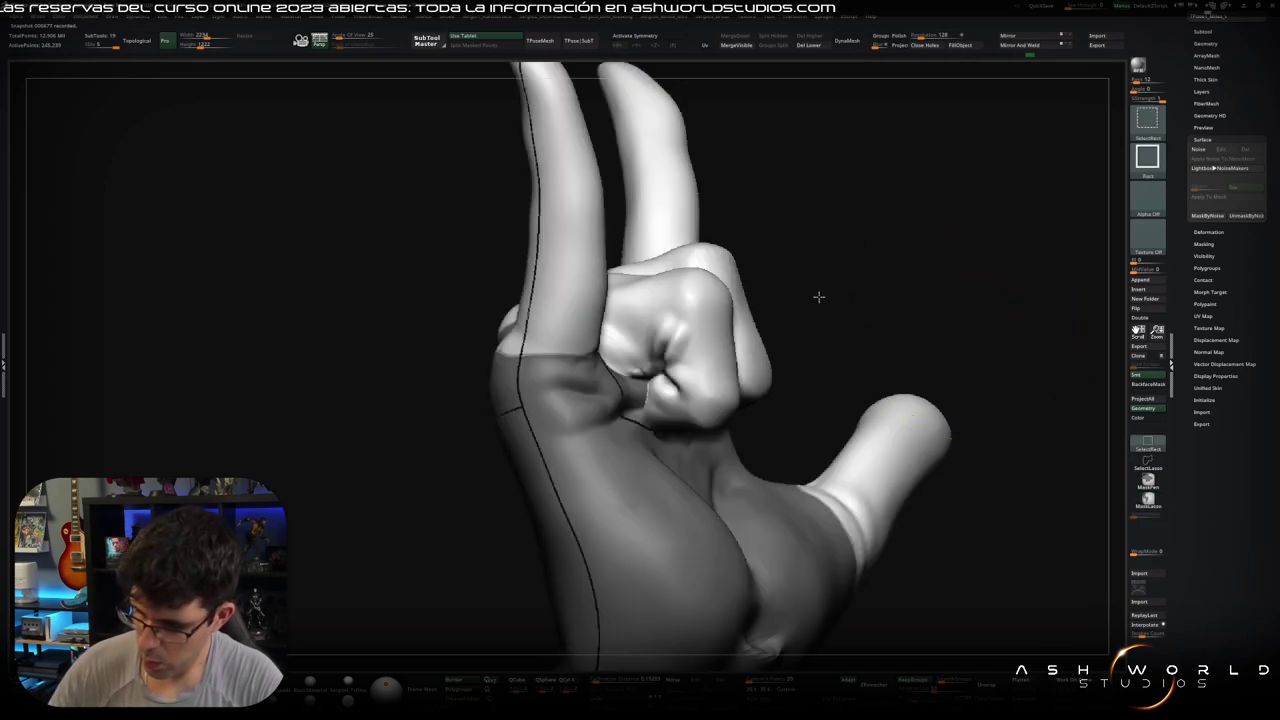
key("ctrl+w")
left_click(652, 422, "ctrl+shift")
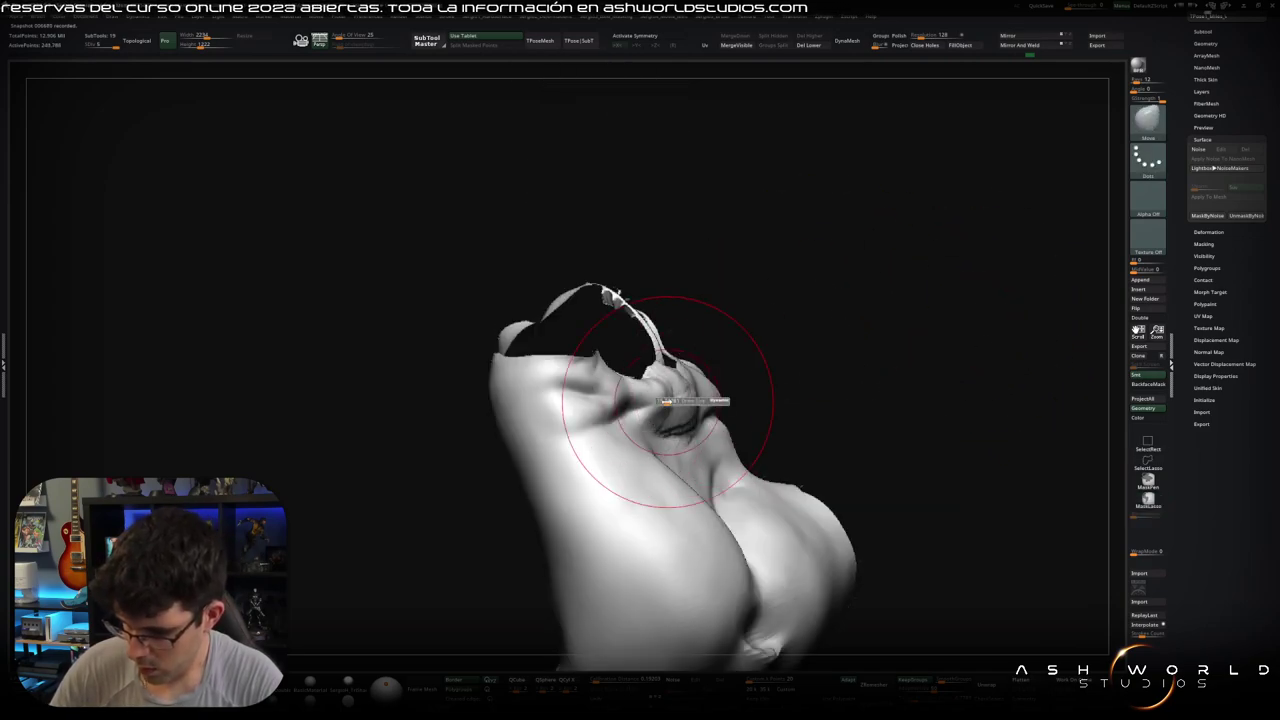
left_click(762, 346, "ctrl+shift")
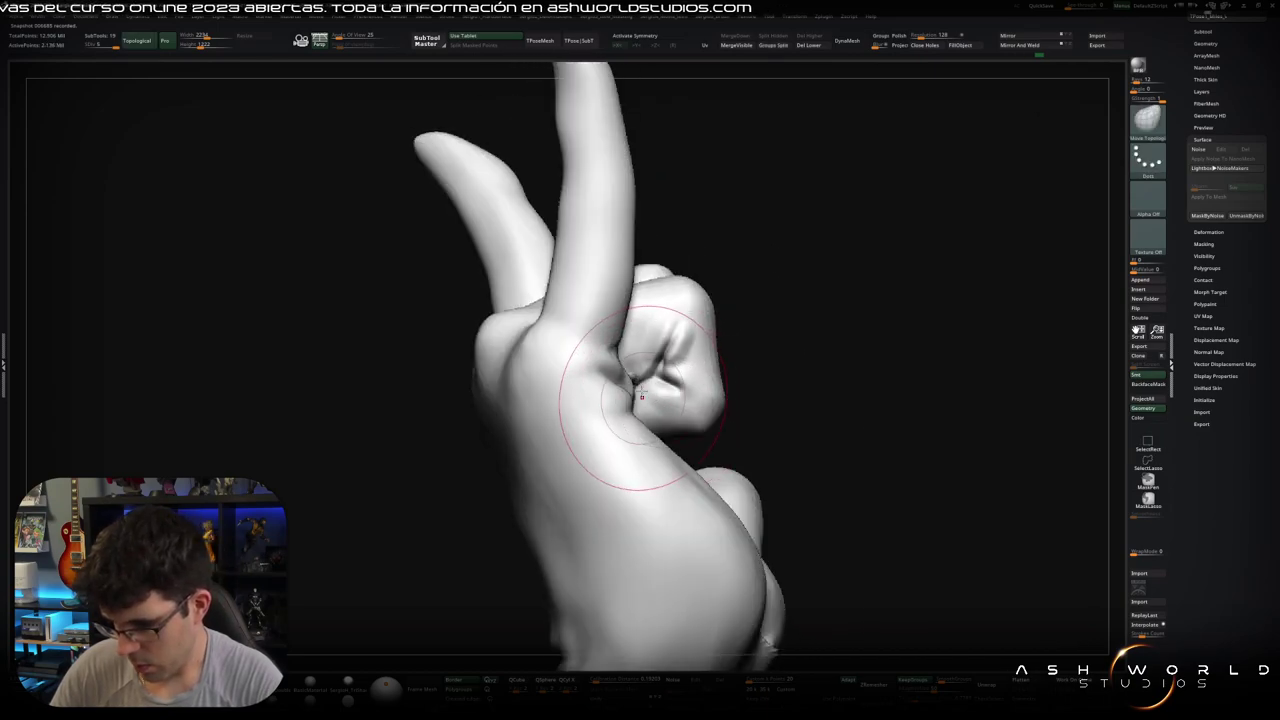
Step: Step up a subdivision level, hide the fingers to inspect the palm, Show All, and review the hand from several angles
right_click_drag(606, 400, 633, 411)
key("d")
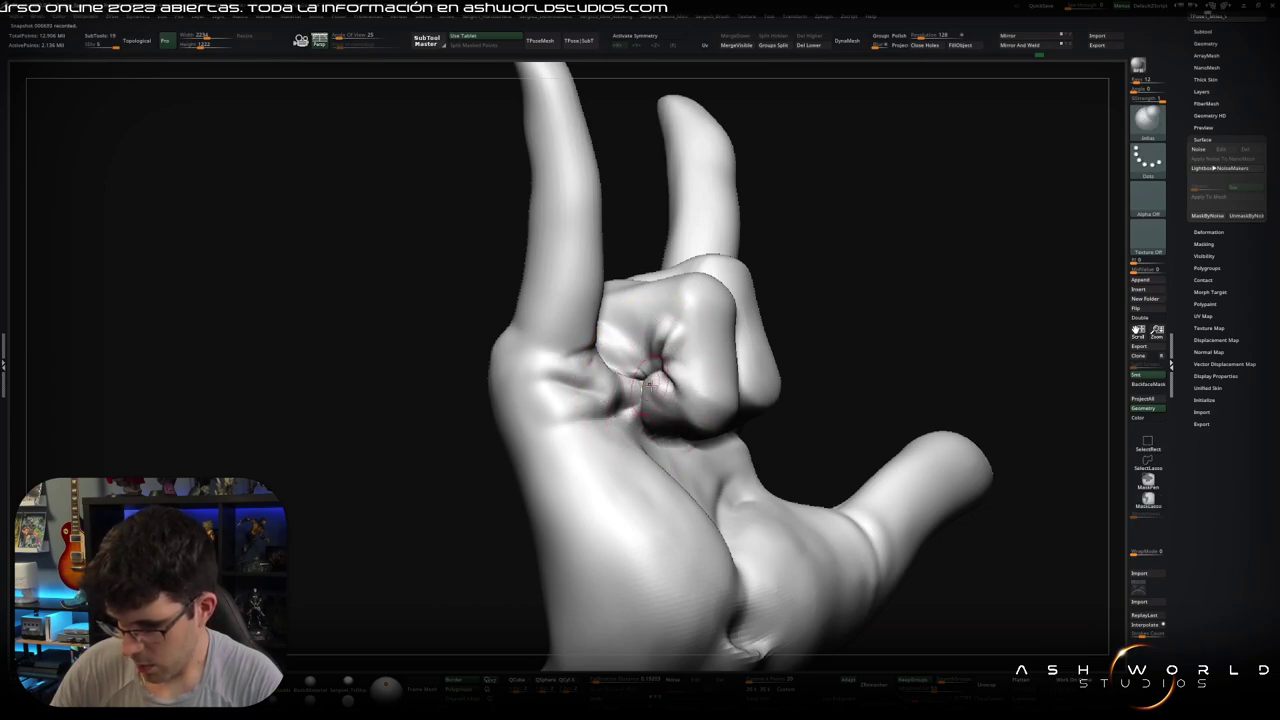
mouse_move(649, 383)
right_mouse_down()
mouse_move(586, 400)
mouse_move(743, 375)
mouse_move(742, 408)
right_mouse_up()
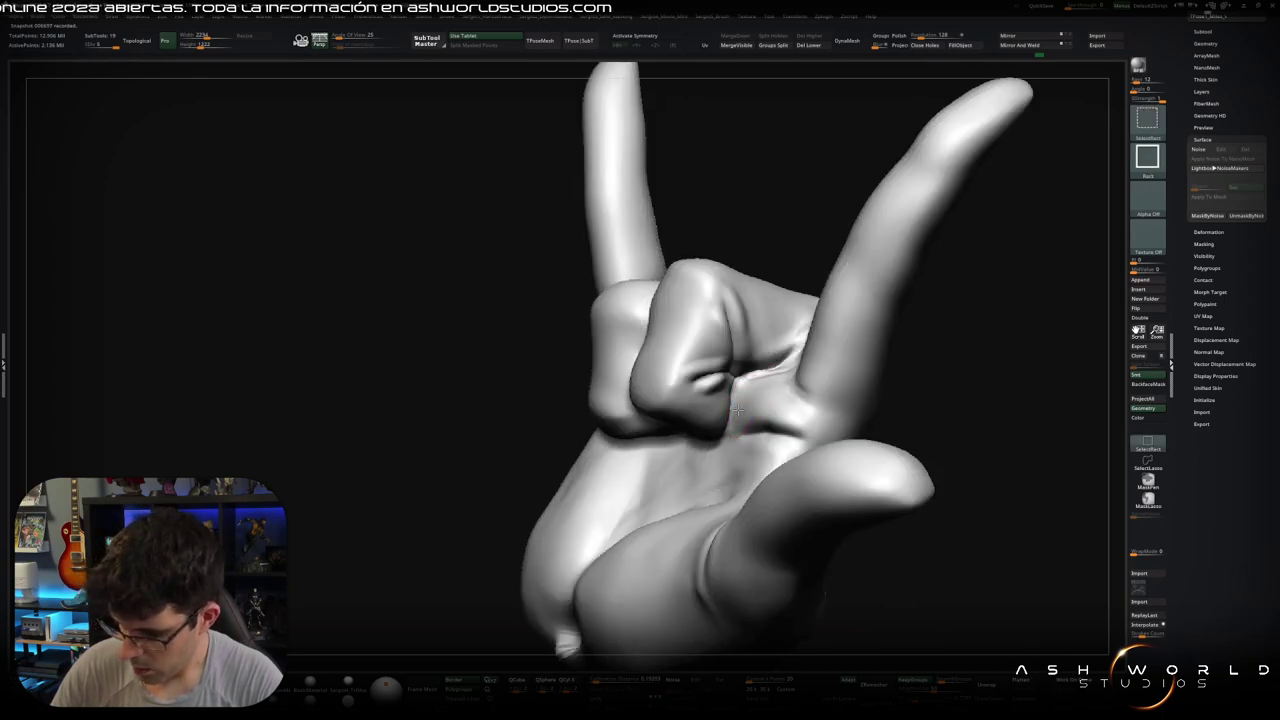
left_click(741, 405, "ctrl+shift")
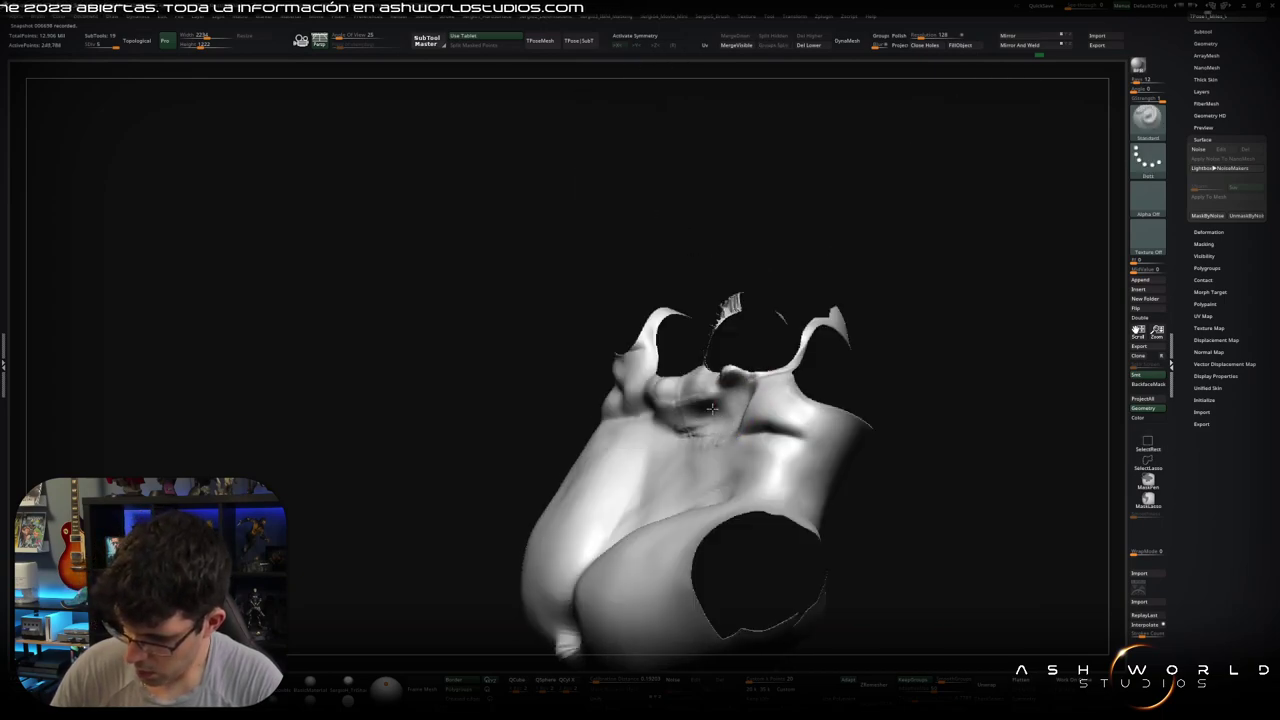
right_click_drag(729, 413, 815, 342)
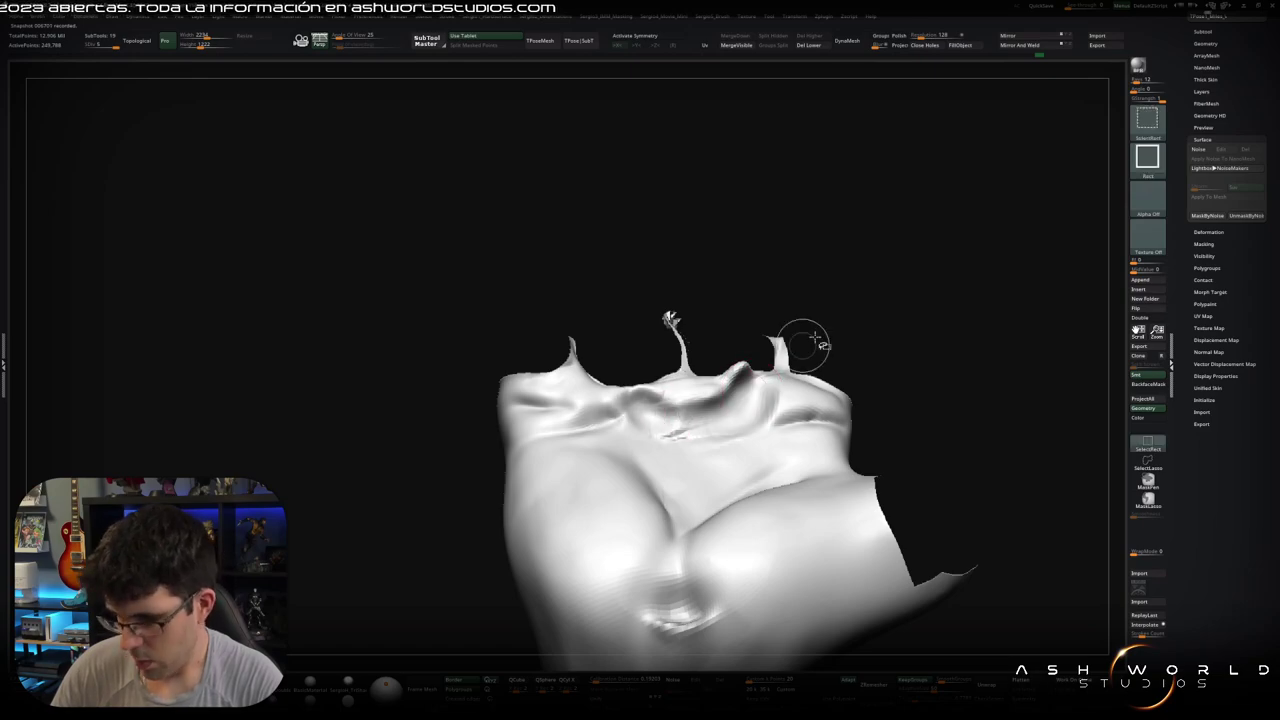
left_click(670, 318, "ctrl+shift")
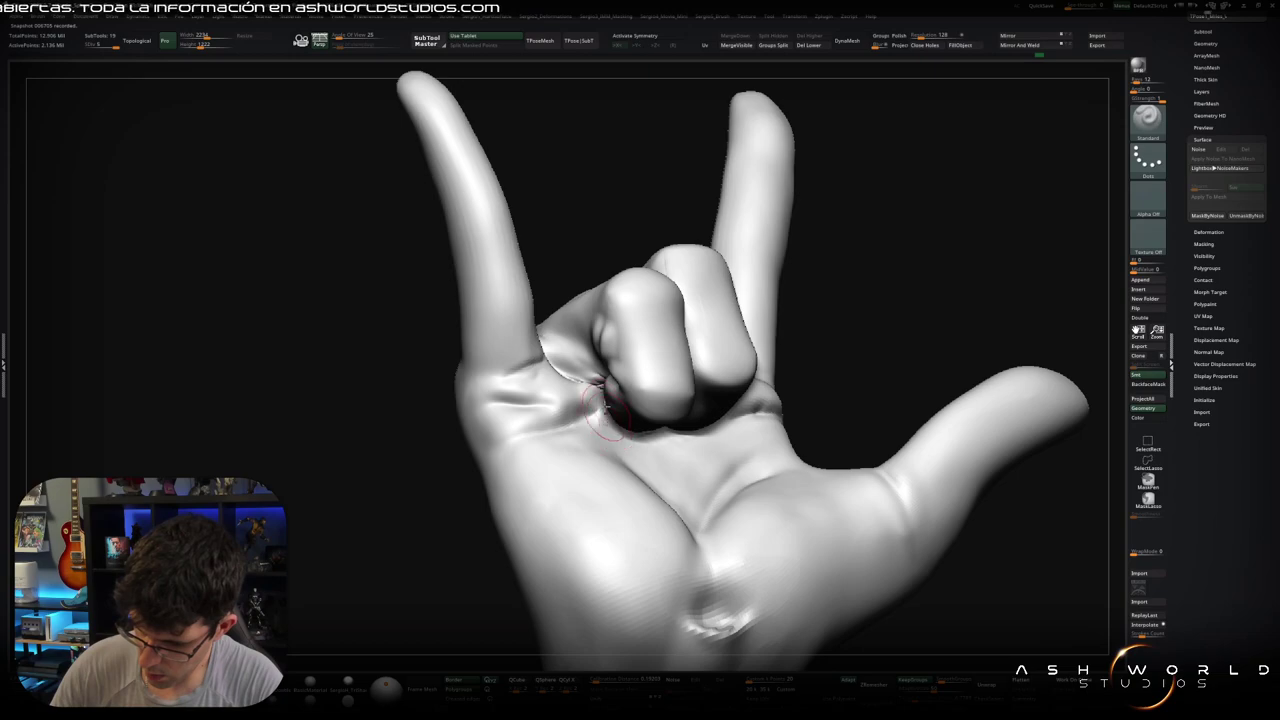
right_click_drag(632, 447, 735, 413)
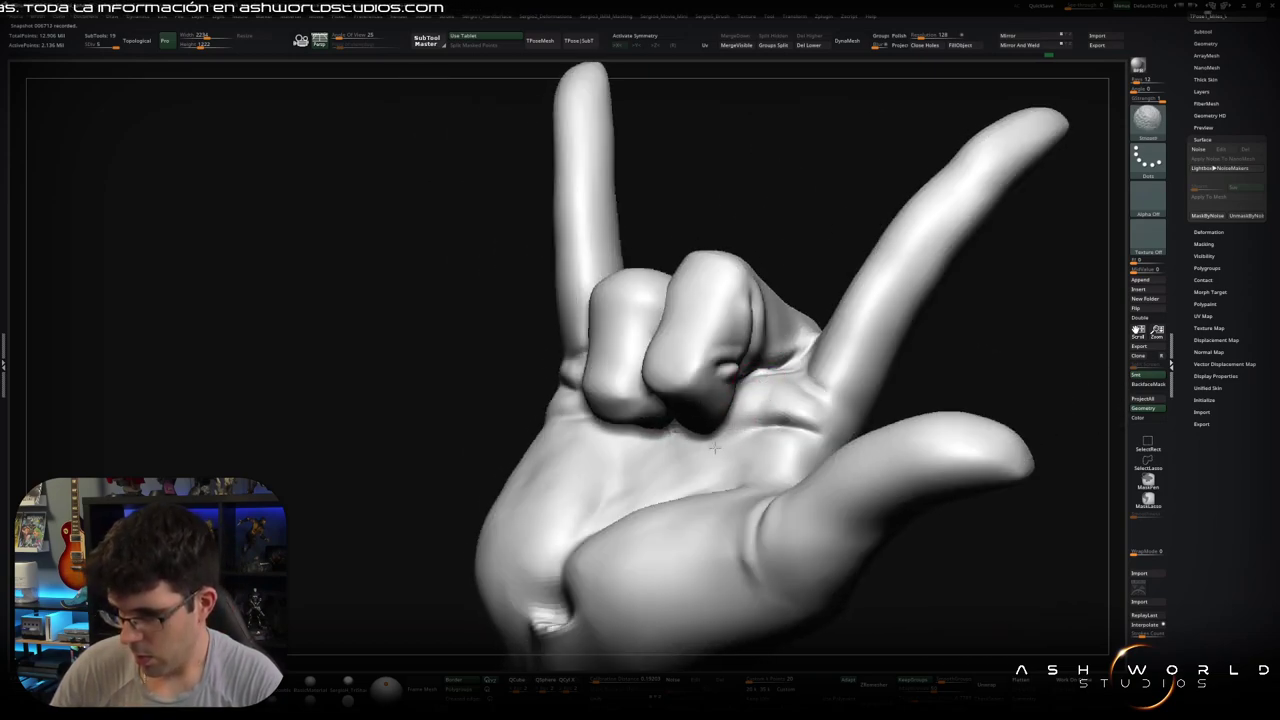
mouse_move(764, 387)
right_mouse_down()
mouse_move(750, 376)
mouse_move(683, 428)
mouse_move(612, 425)
right_mouse_up()
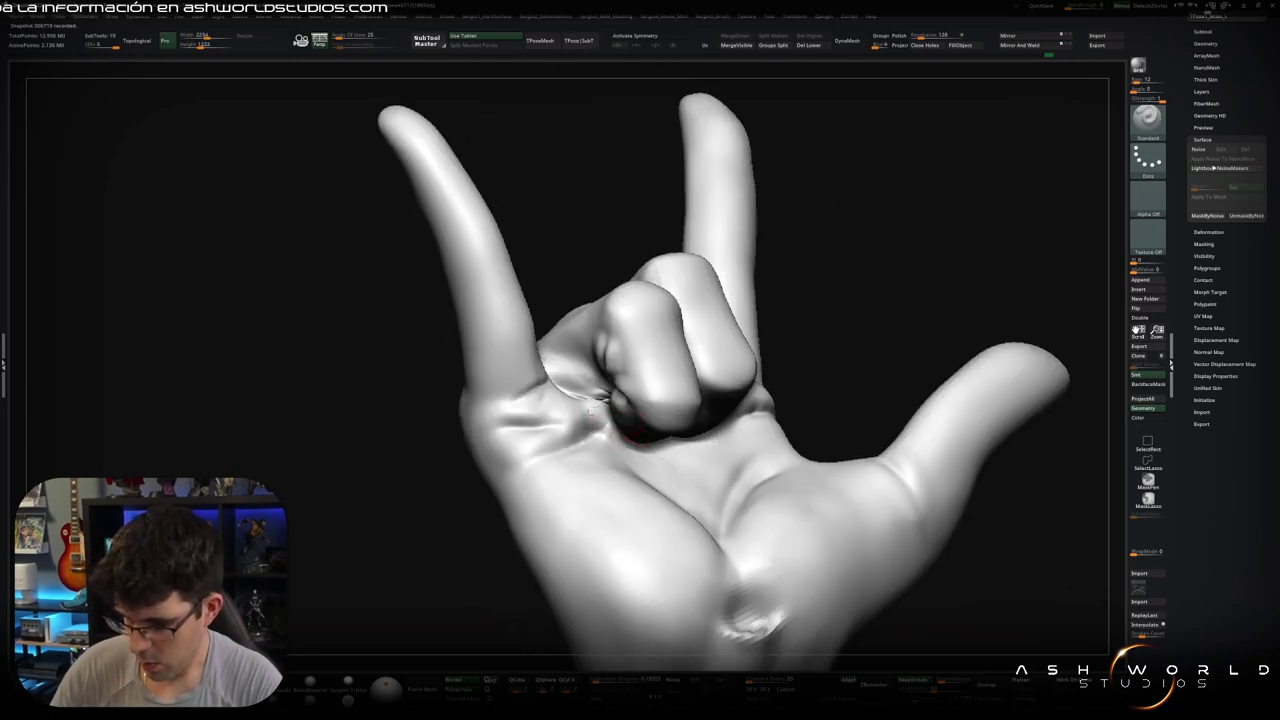
right_click_drag(603, 432, 601, 408)
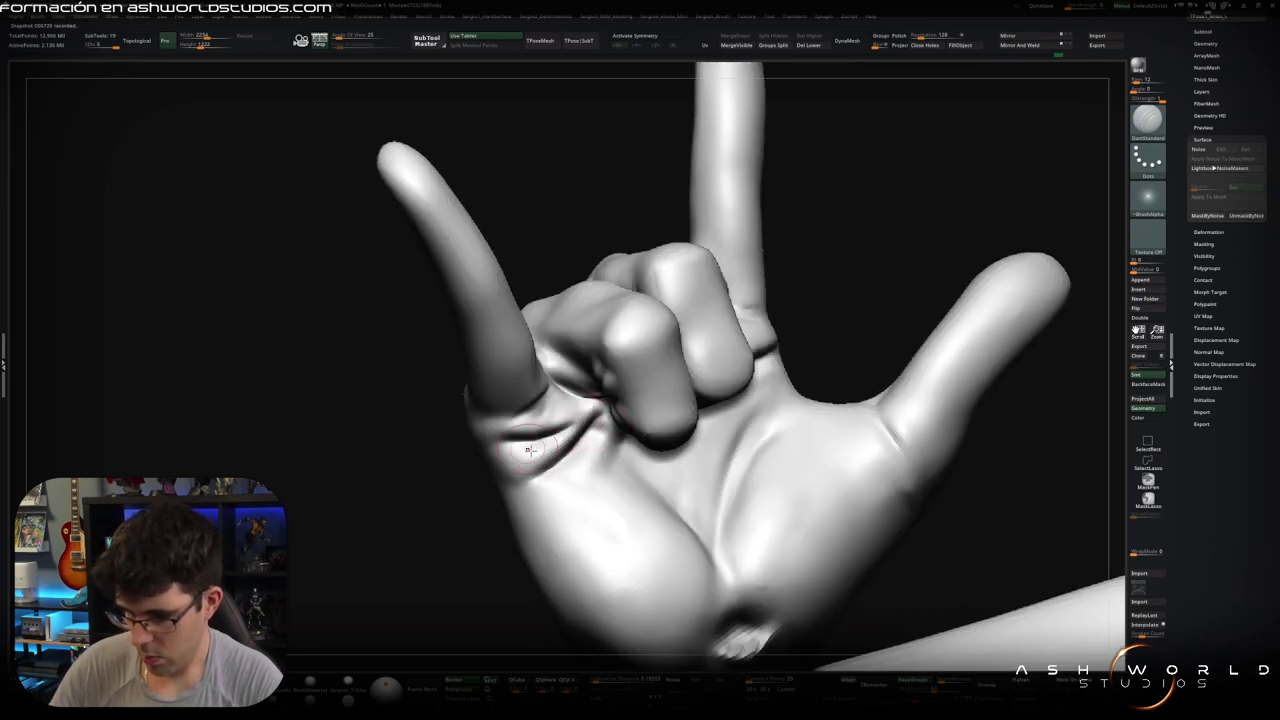
right_click_drag(528, 450, 671, 475)
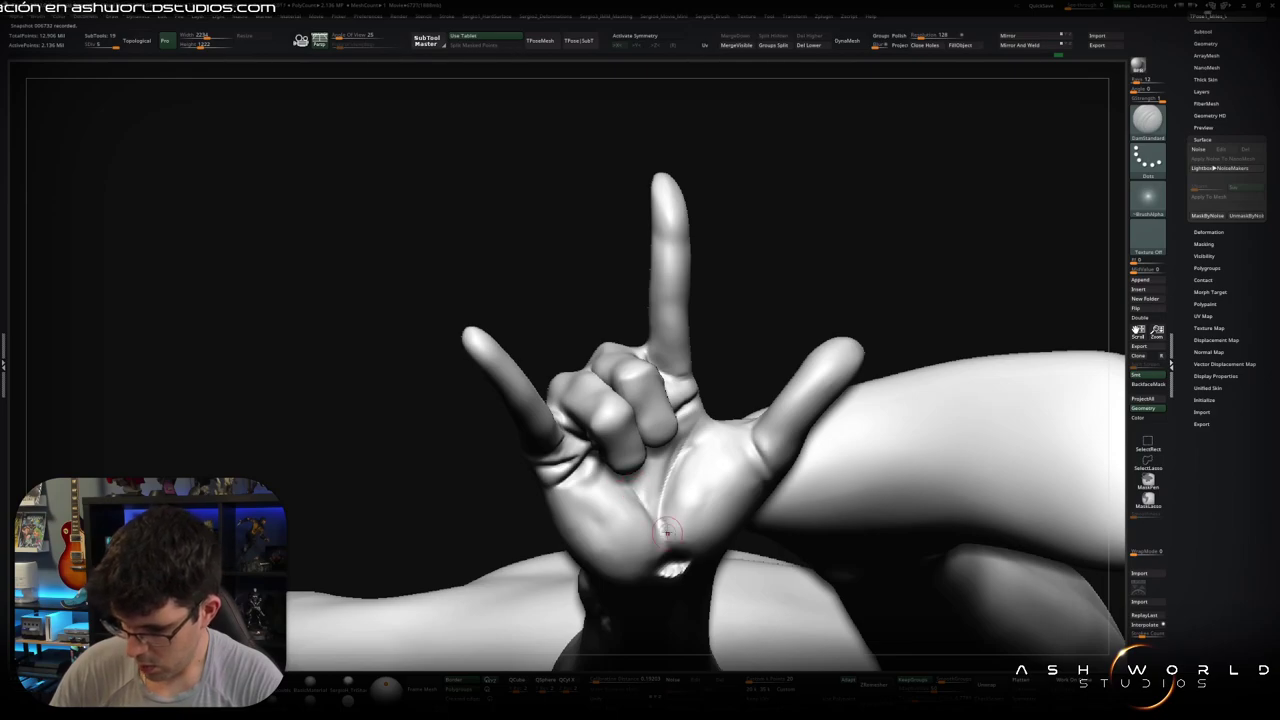
mouse_move(684, 413)
right_mouse_down()
mouse_move(582, 410)
mouse_move(600, 429)
mouse_move(577, 481)
mouse_move(581, 510)
mouse_move(585, 500)
right_mouse_up()
Step: Pick the Move brush and orbit to an upright front view of the rock-sign hand
key("b")
key("m")
key("v")
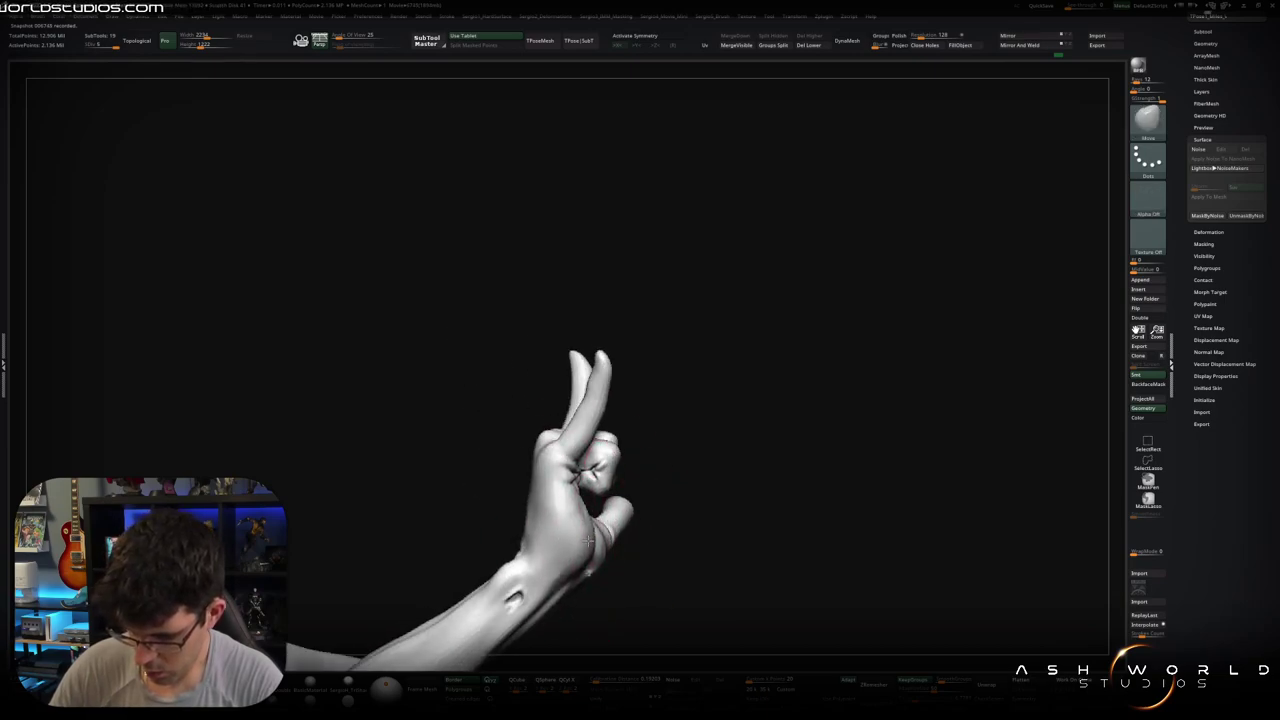
right_click_drag(609, 548, 645, 531)
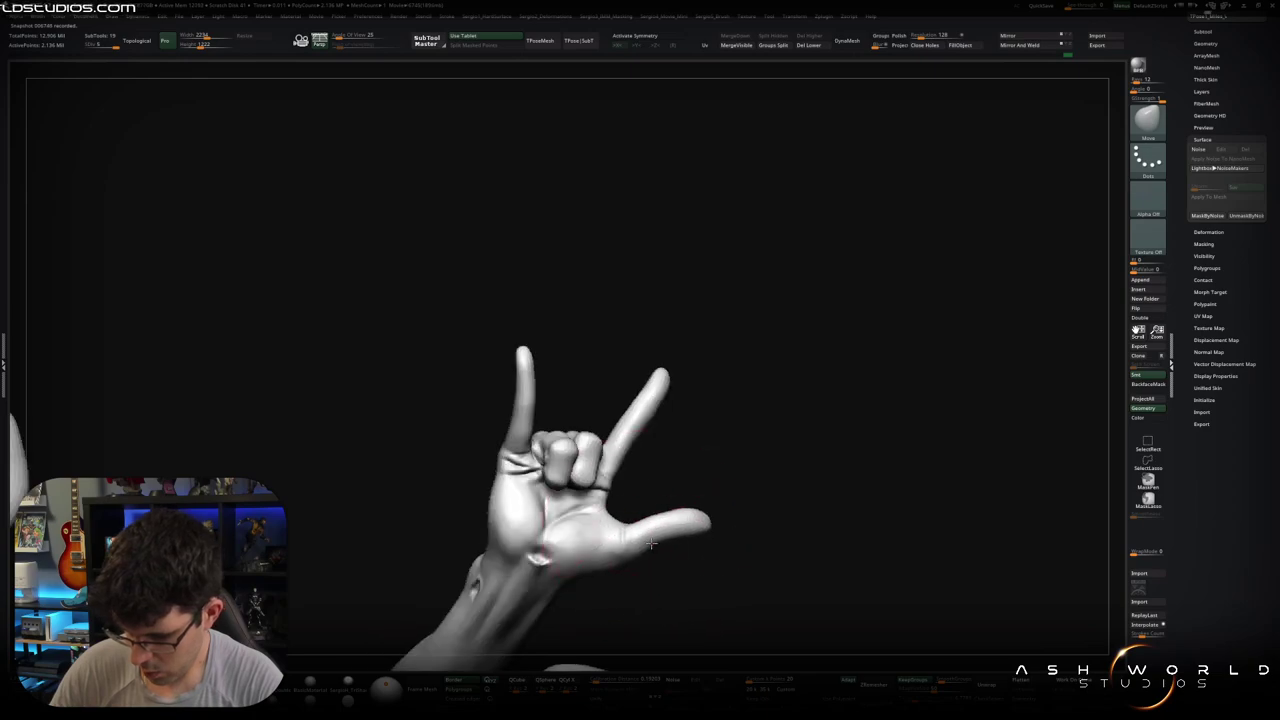
right_click_drag(690, 481, 688, 450)
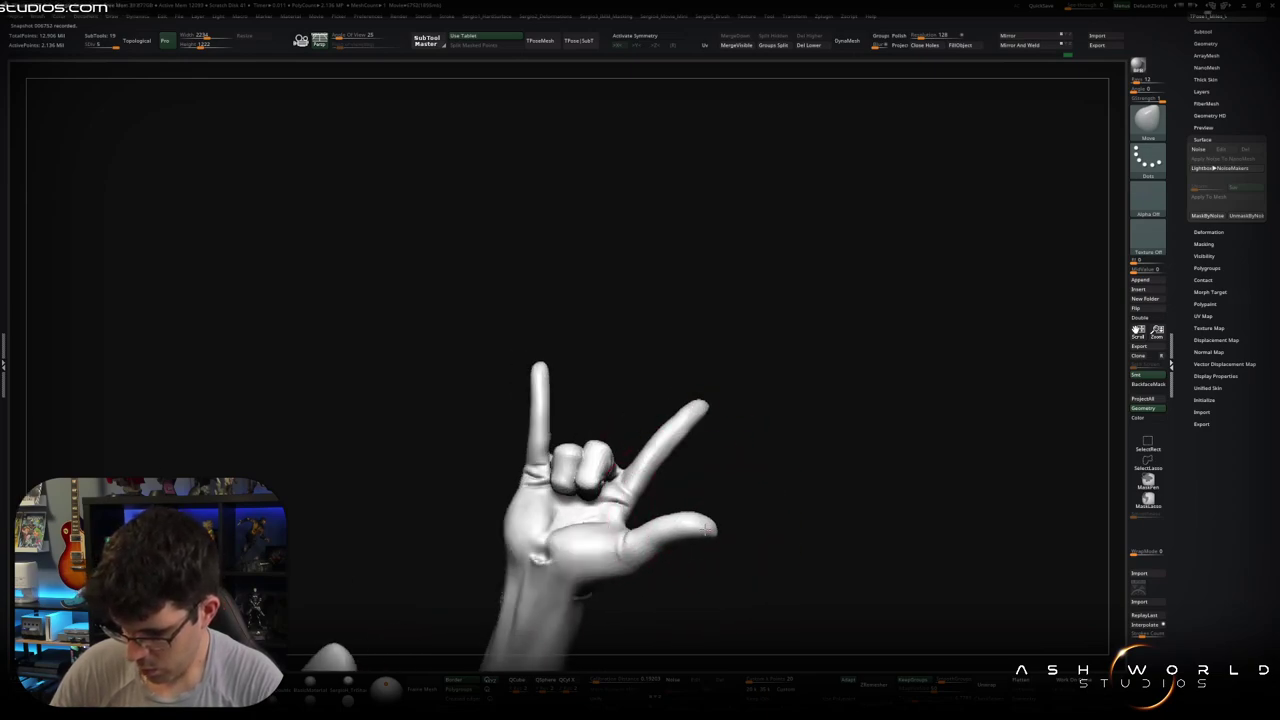
right_click_drag(674, 543, 760, 363)
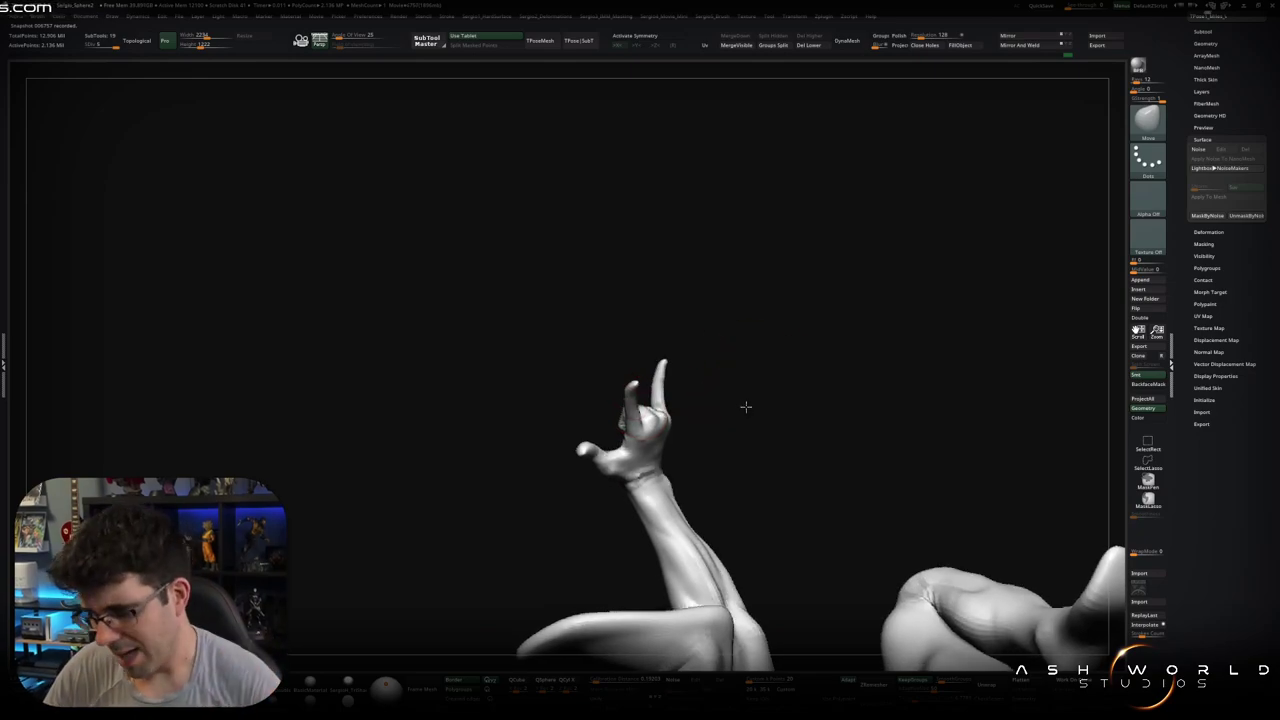
mouse_move(743, 406)
right_mouse_down()
mouse_move(822, 462)
mouse_move(694, 349)
mouse_move(725, 405)
mouse_move(663, 480)
mouse_move(646, 457)
mouse_move(751, 411)
mouse_move(523, 413)
right_mouse_up()
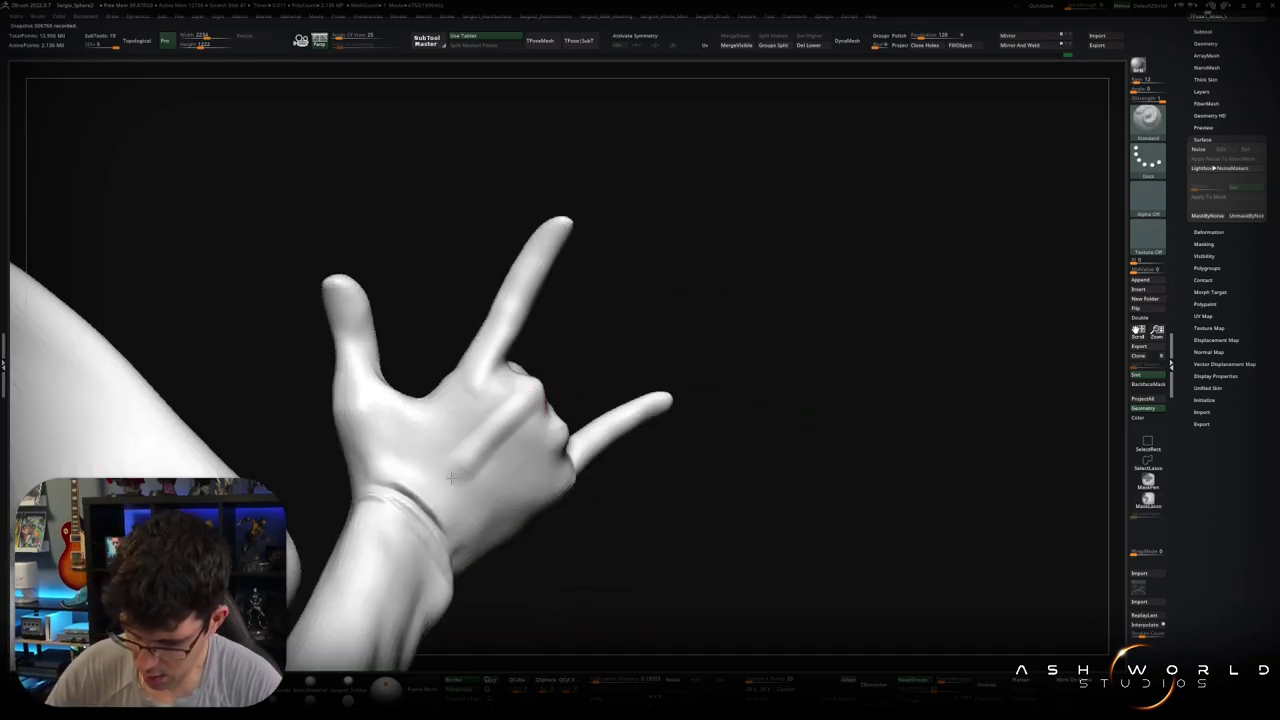
Step: Deepen the tendon and knuckle creases on the back of the hand, enlarging the brush partway
left_click_drag(495, 390, 455, 475)
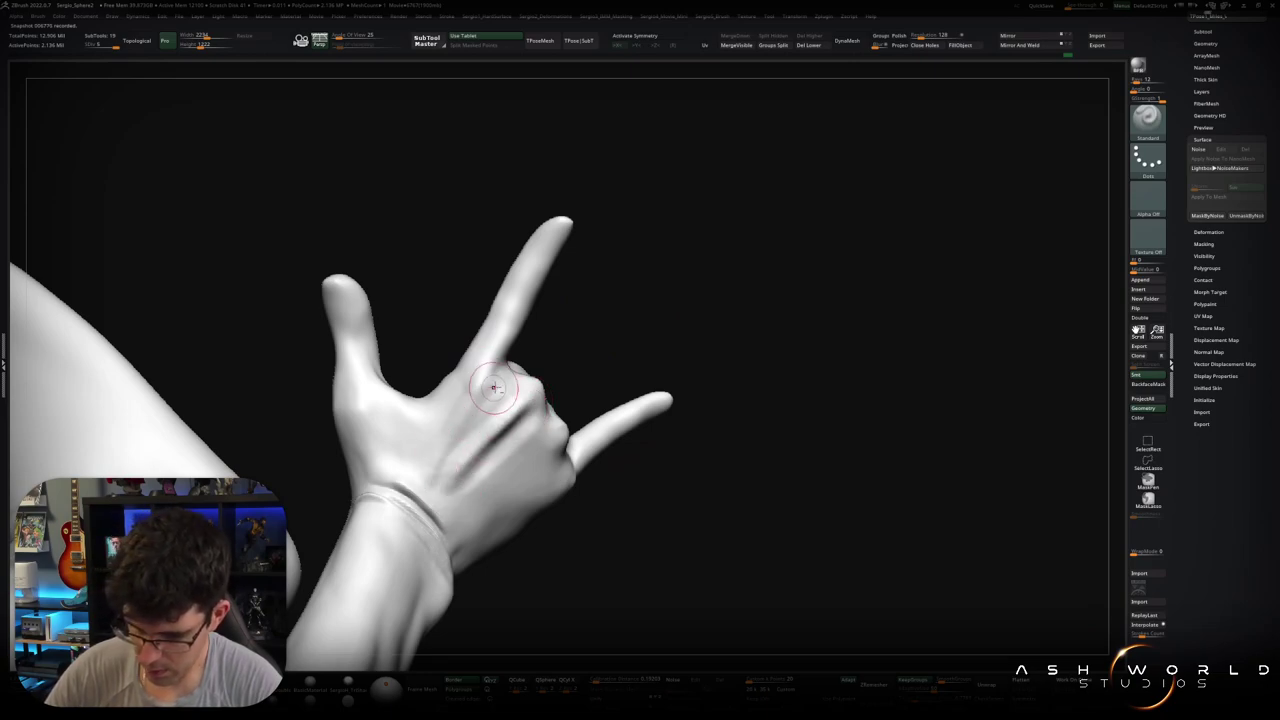
left_click_drag(510, 380, 460, 420)
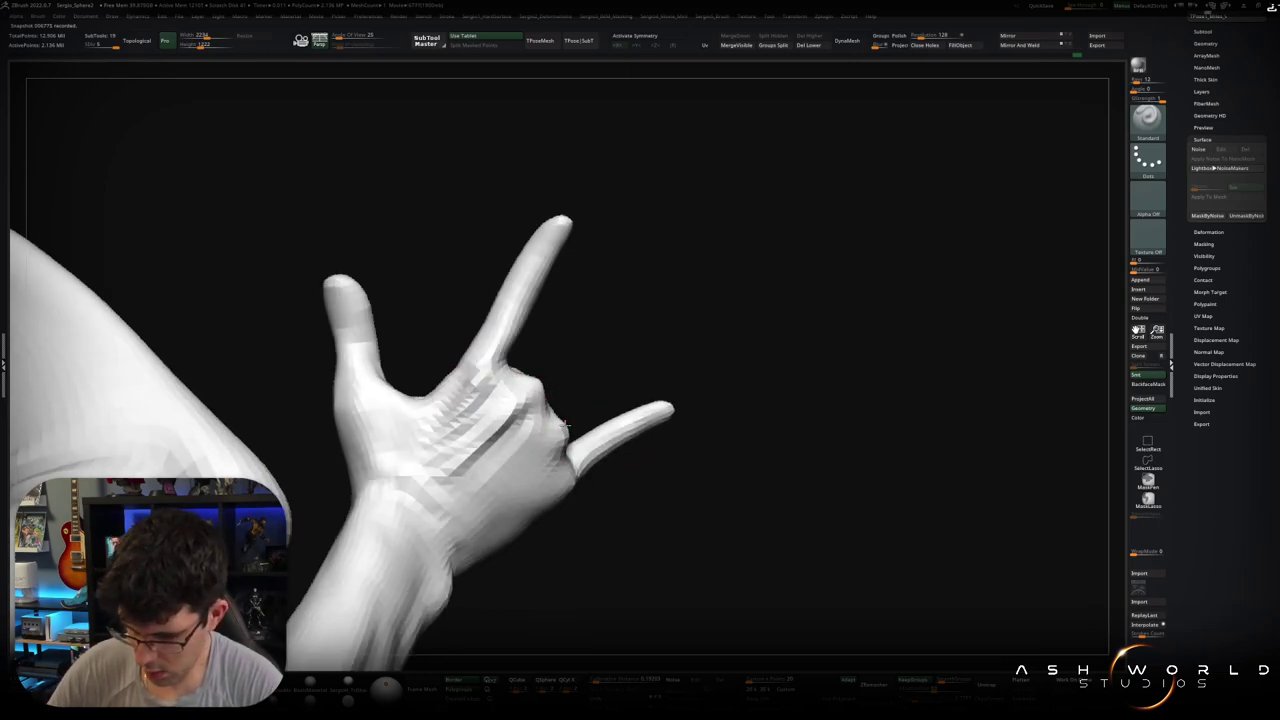
right_click_drag(560, 440, 540, 456)
mouse_move(532, 452)
left_mouse_down()
mouse_move(551, 470)
mouse_move(532, 506)
left_mouse_up()
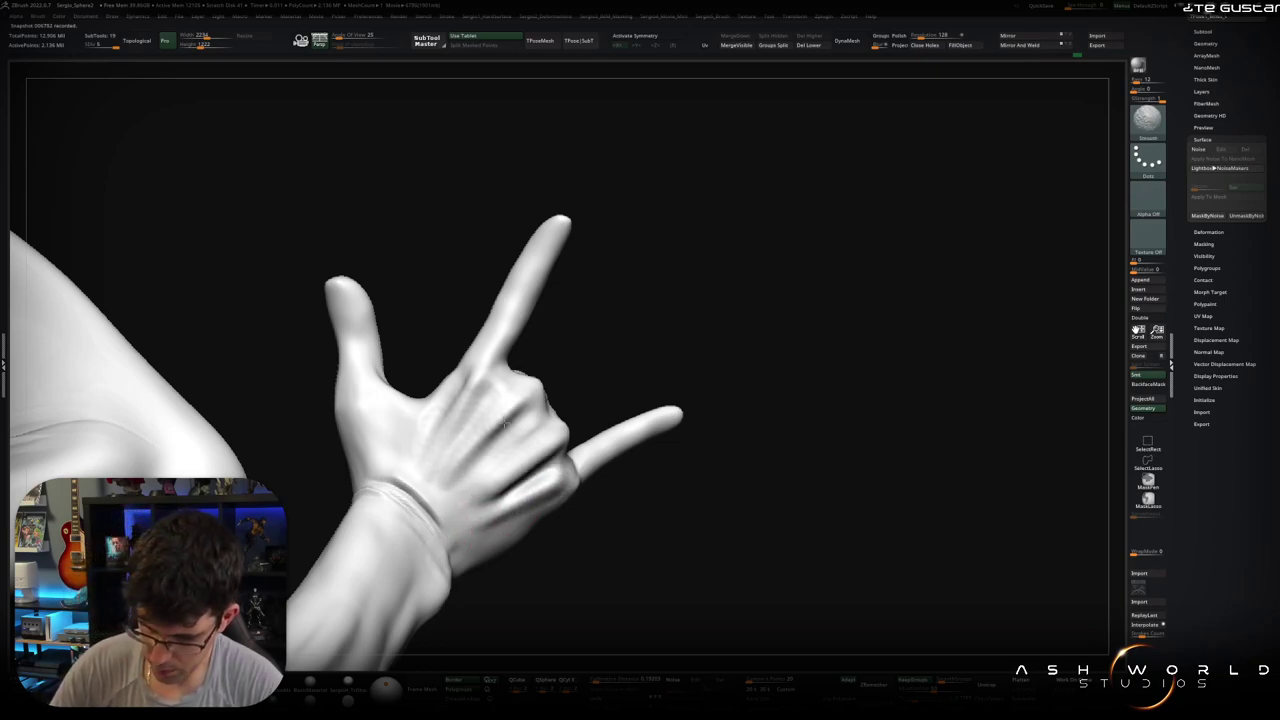
right_click_drag(545, 480, 513, 493)
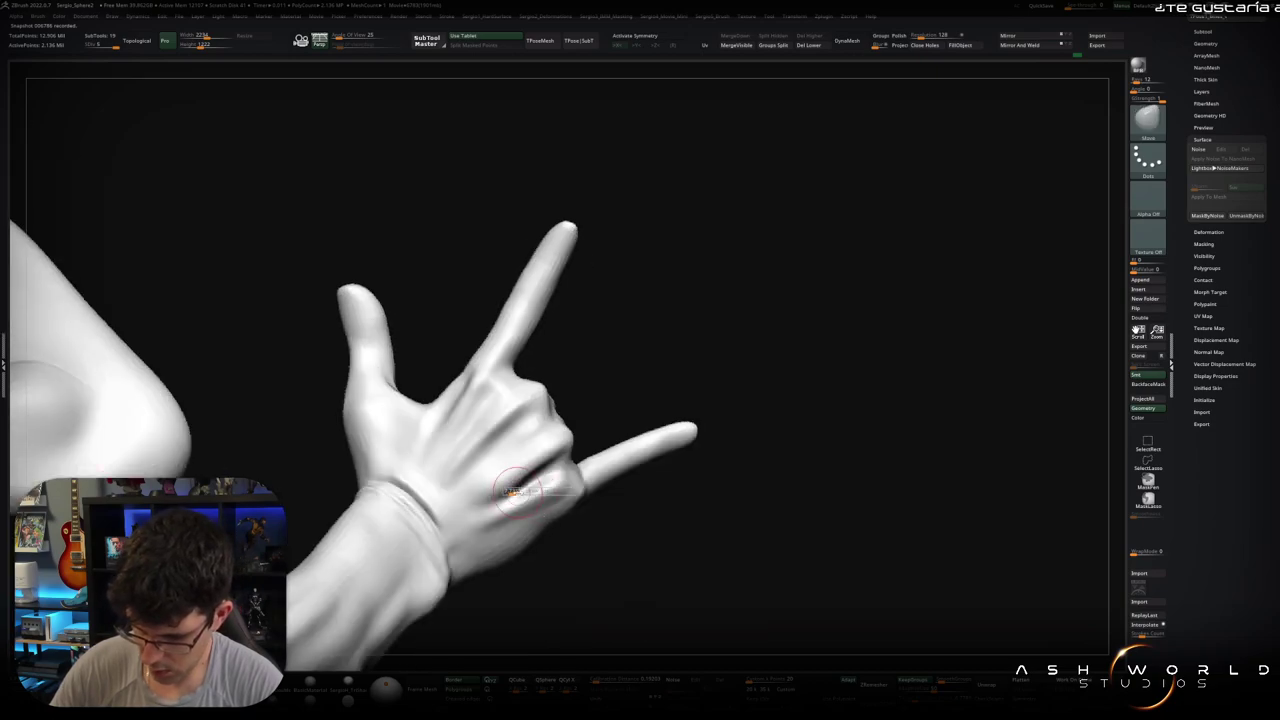
key("s")
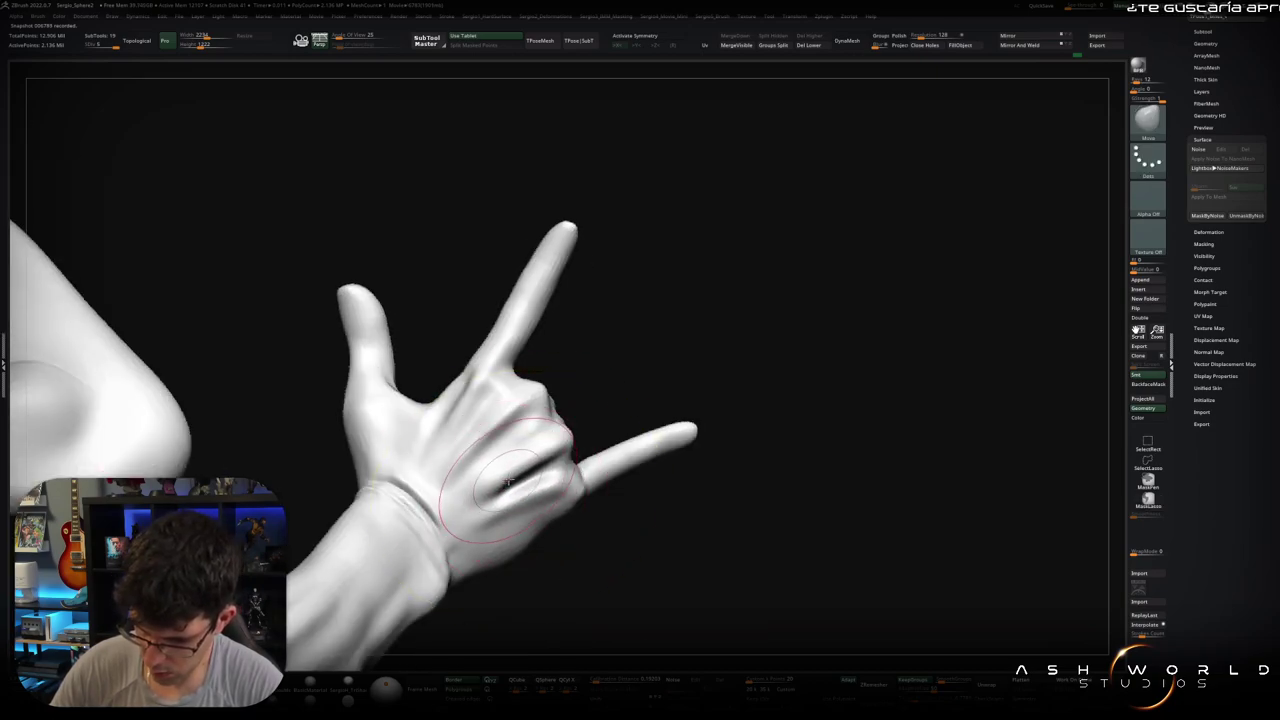
left_click_drag(508, 481, 479, 474)
right_click_drag(515, 491, 509, 501)
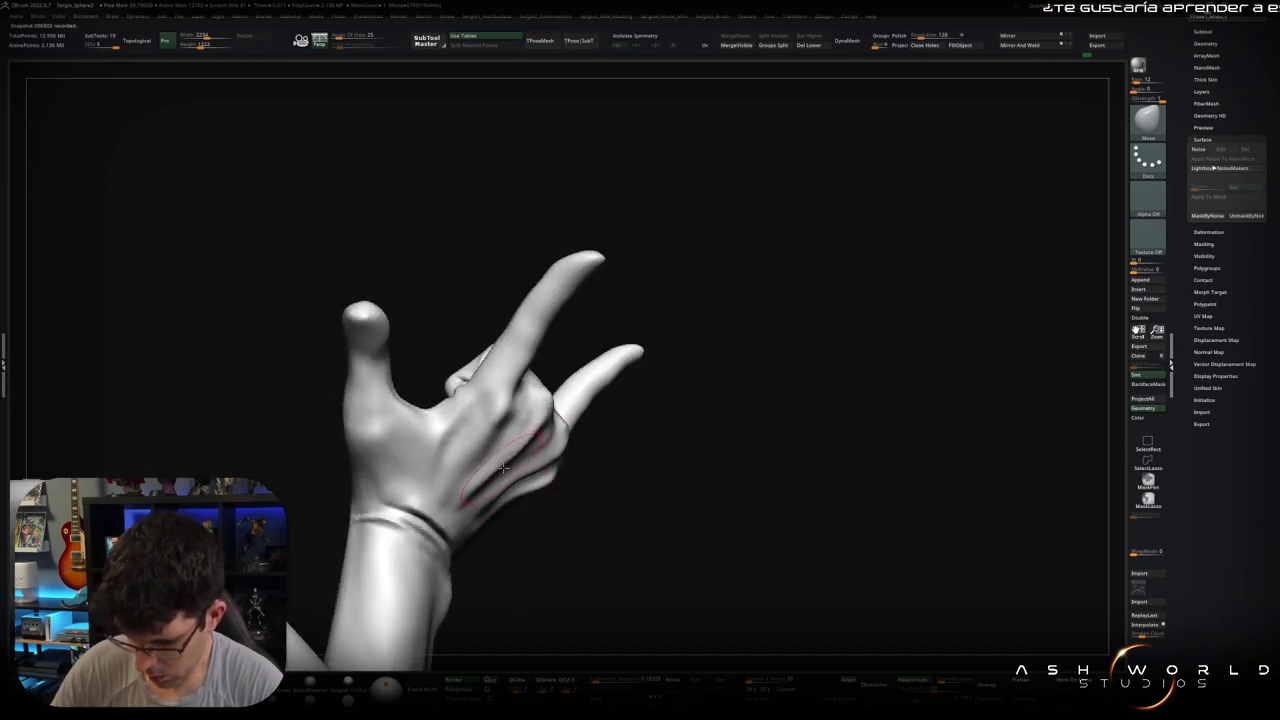
right_click_drag(503, 469, 542, 475)
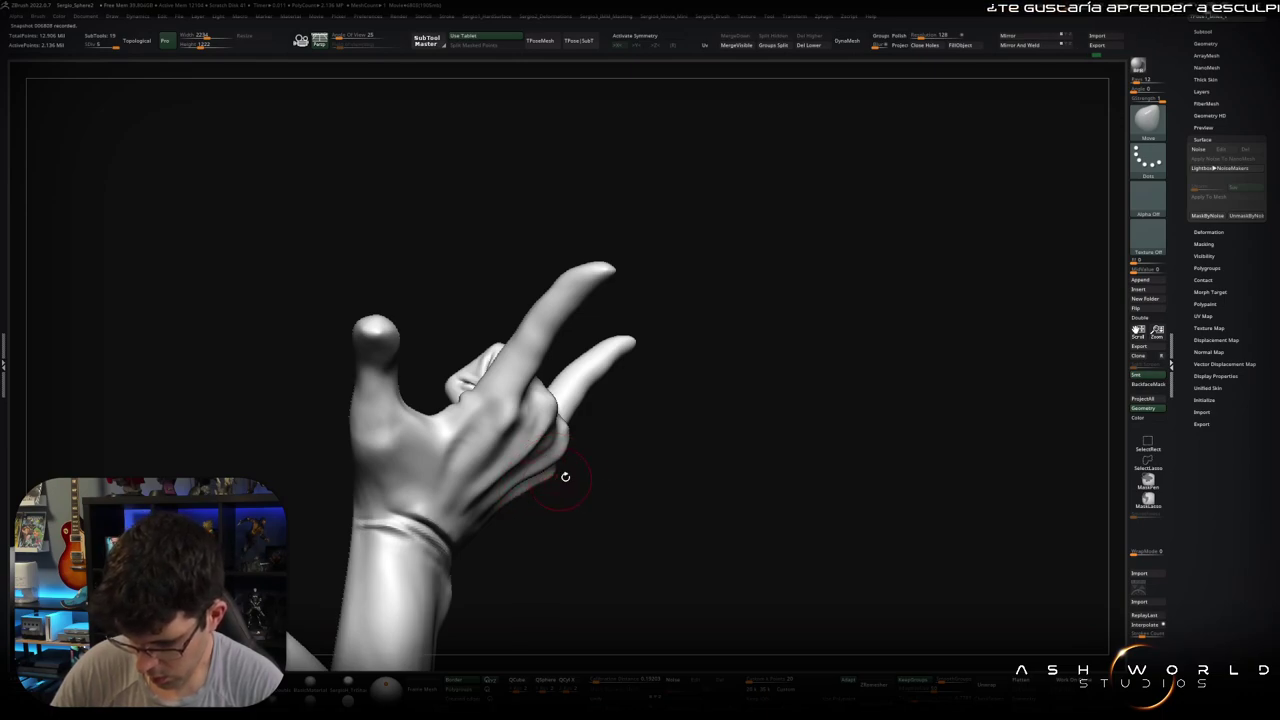
right_click_drag(565, 477, 516, 522)
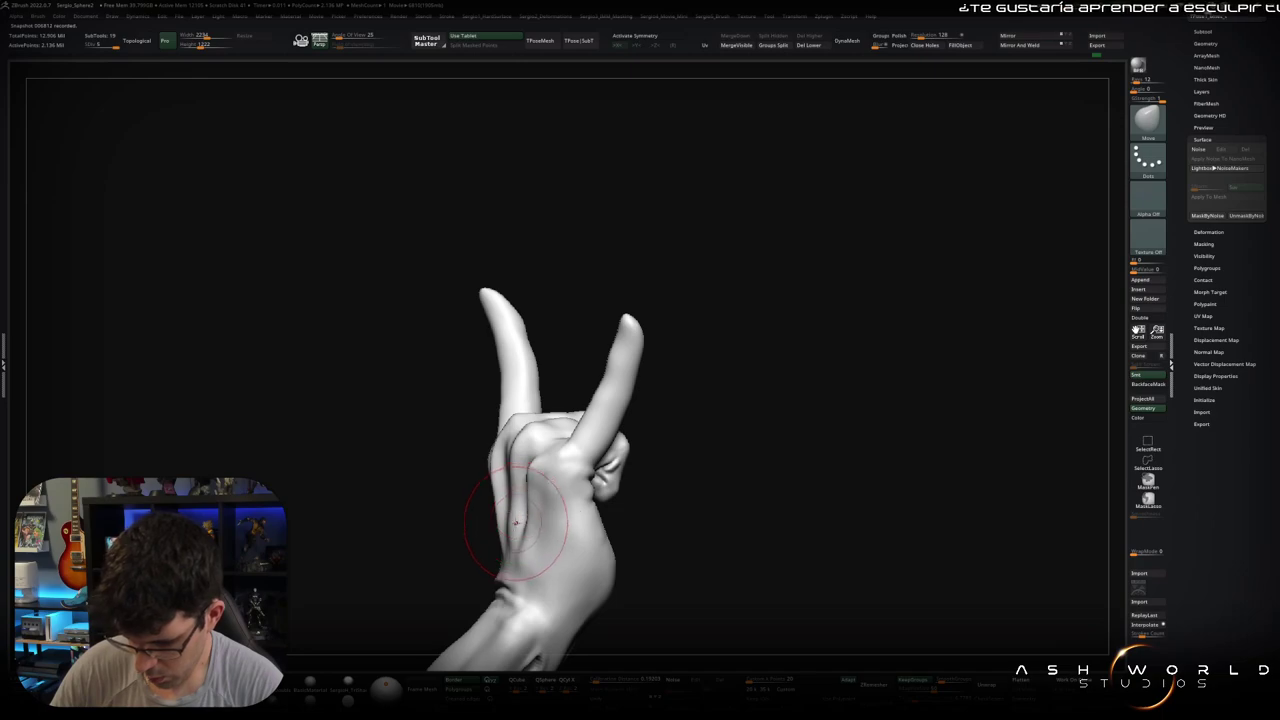
Step: Orbit around the devil-horns hand to review its fingers from front, side and back, ending on a side view of the arm
mouse_move(491, 466)
right_mouse_down()
mouse_move(496, 405)
mouse_move(510, 408)
mouse_move(489, 452)
right_mouse_up()
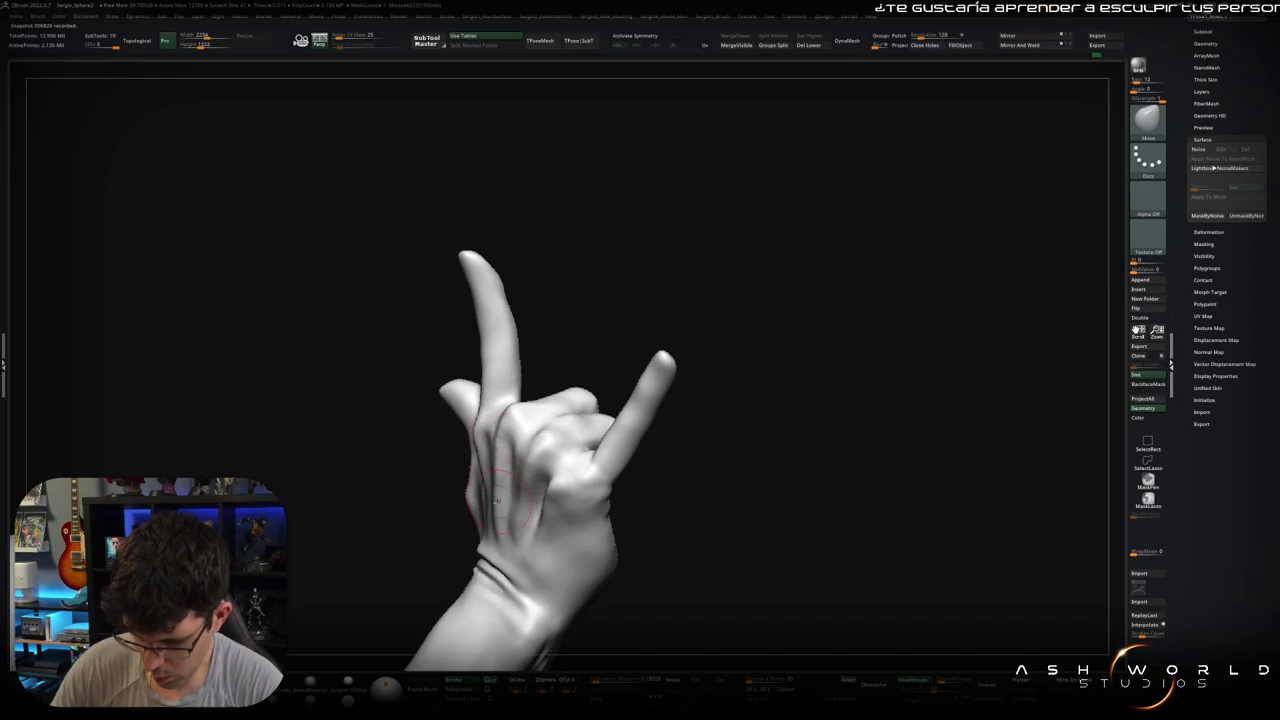
mouse_move(510, 450)
right_mouse_down()
mouse_move(499, 439)
mouse_move(526, 506)
mouse_move(534, 443)
mouse_move(478, 450)
right_mouse_up()
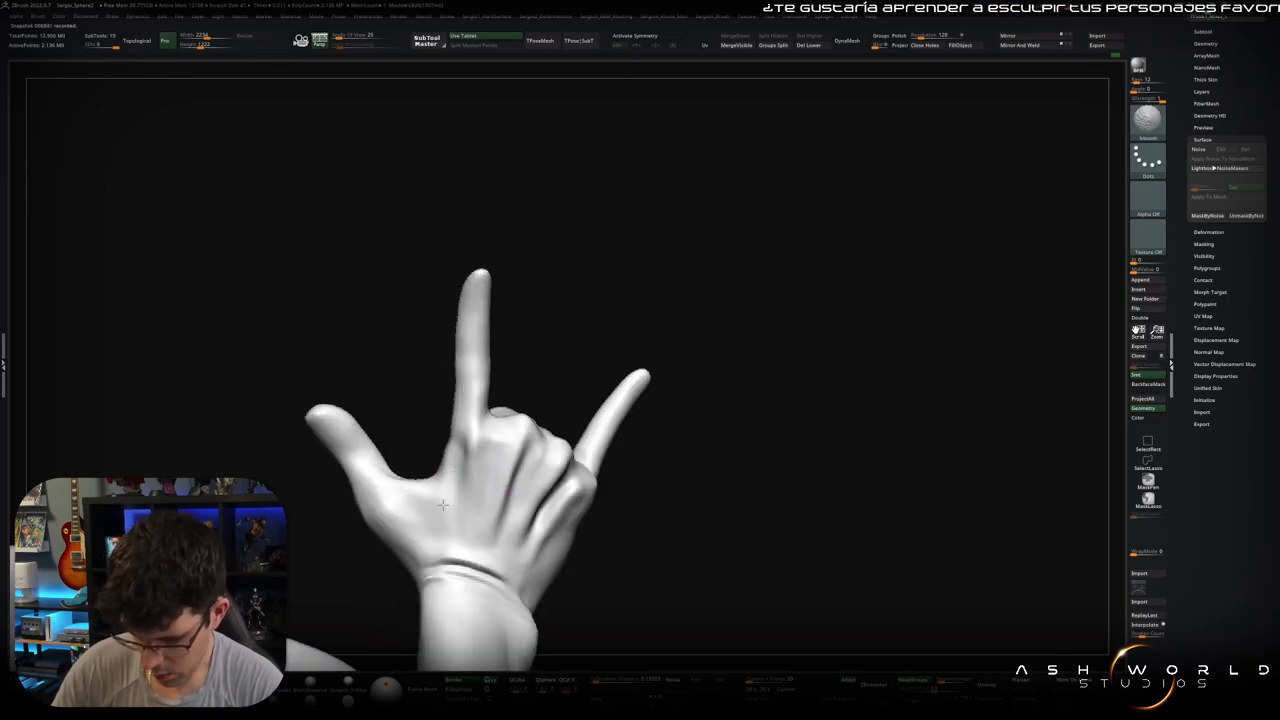
right_click_drag(517, 440, 530, 386)
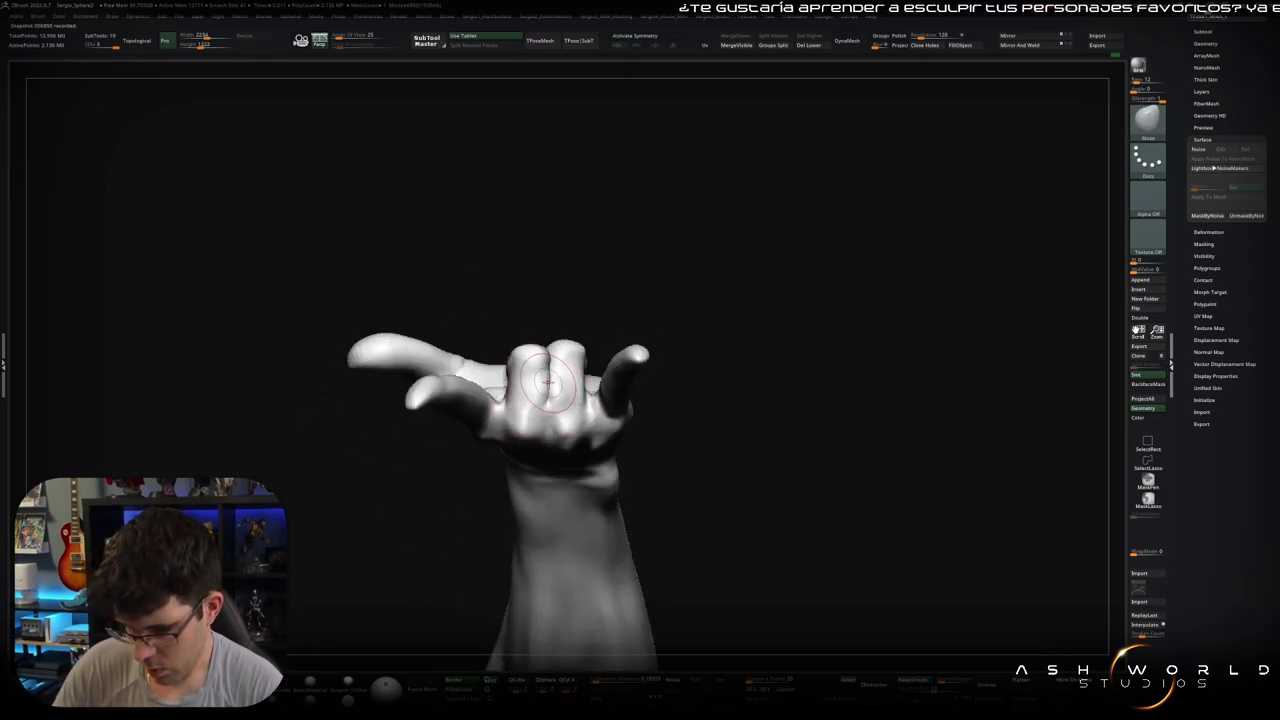
mouse_move(553, 377)
right_mouse_down()
mouse_move(580, 375)
mouse_move(565, 374)
mouse_move(532, 315)
right_mouse_up()
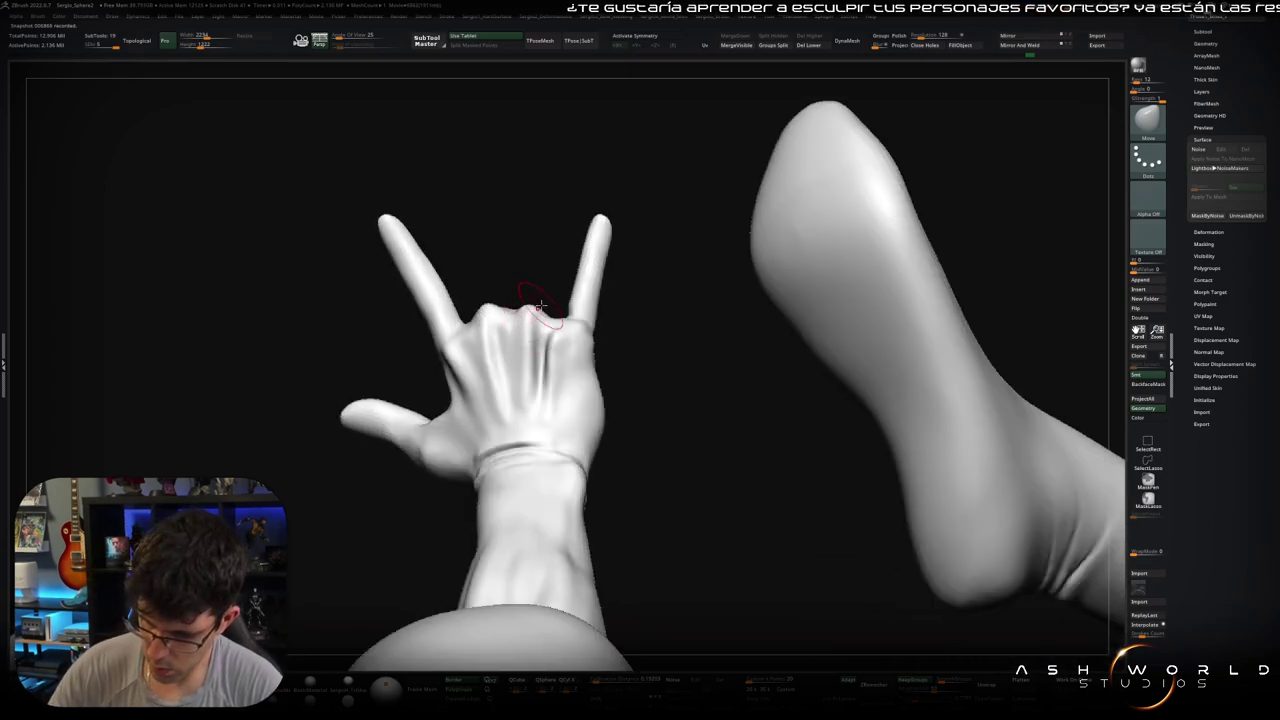
right_click_drag(539, 305, 541, 311)
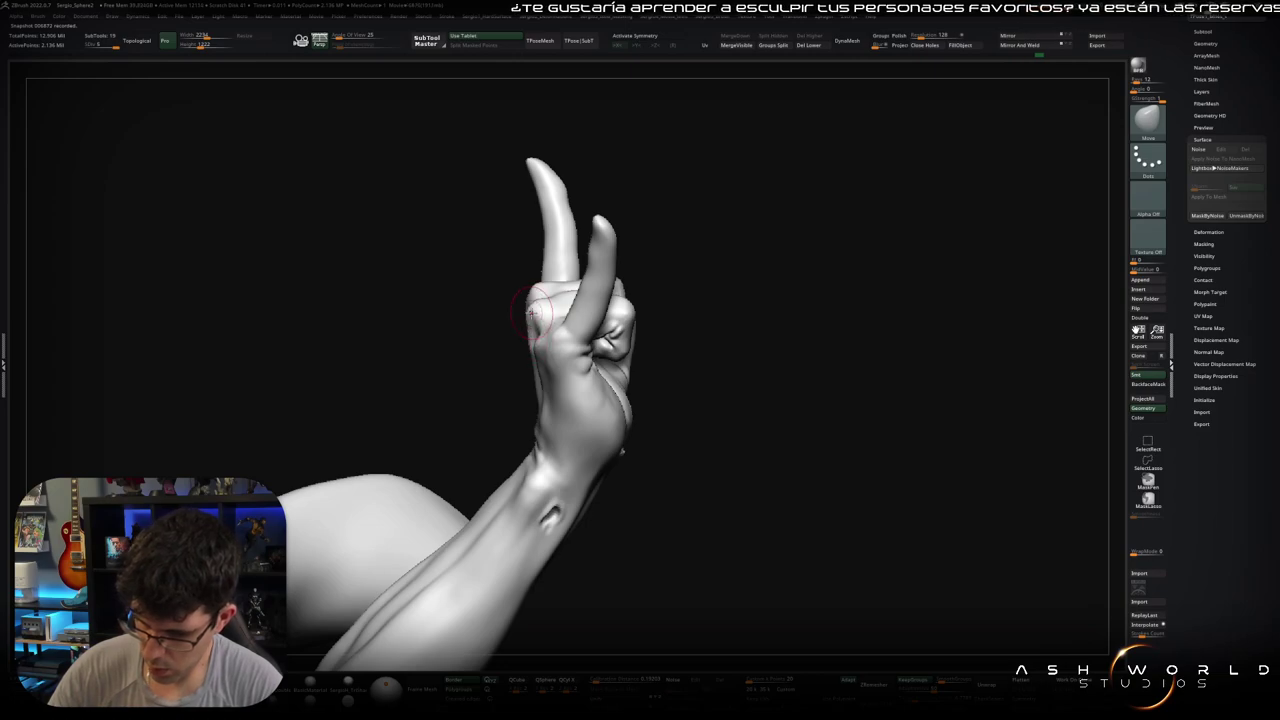
right_click_drag(550, 299, 517, 333)
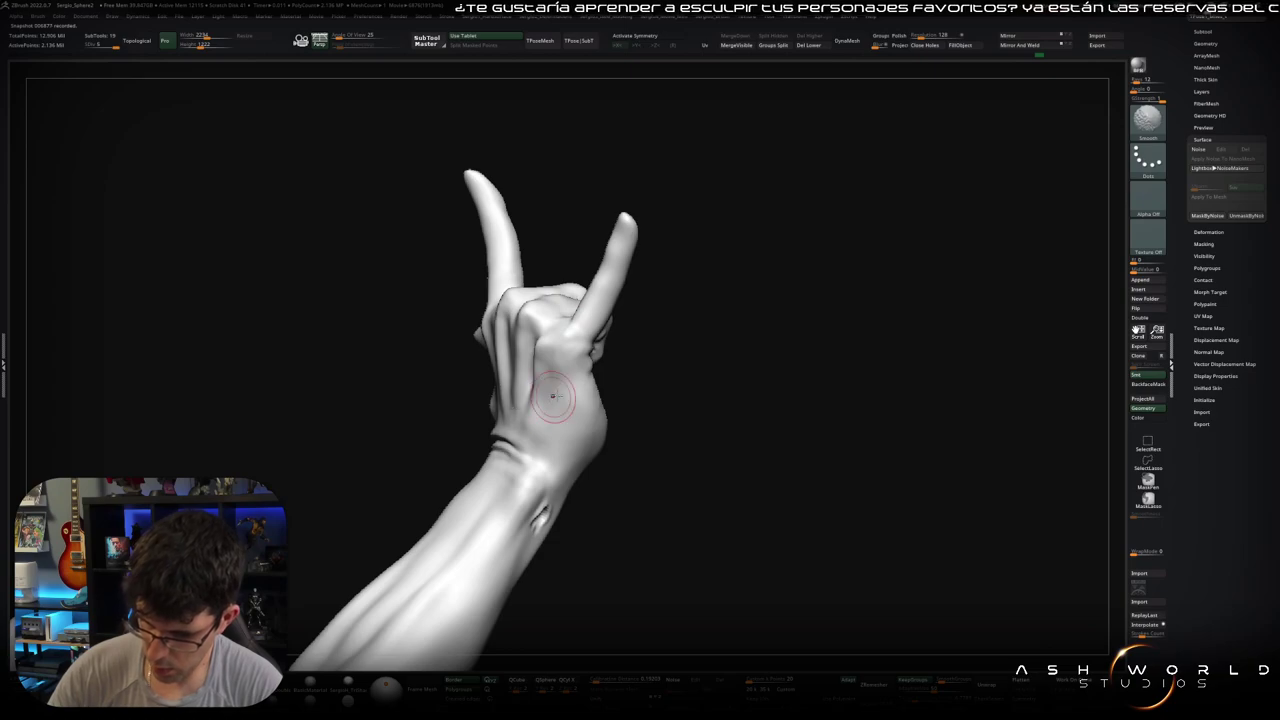
right_click_drag(552, 396, 569, 355)
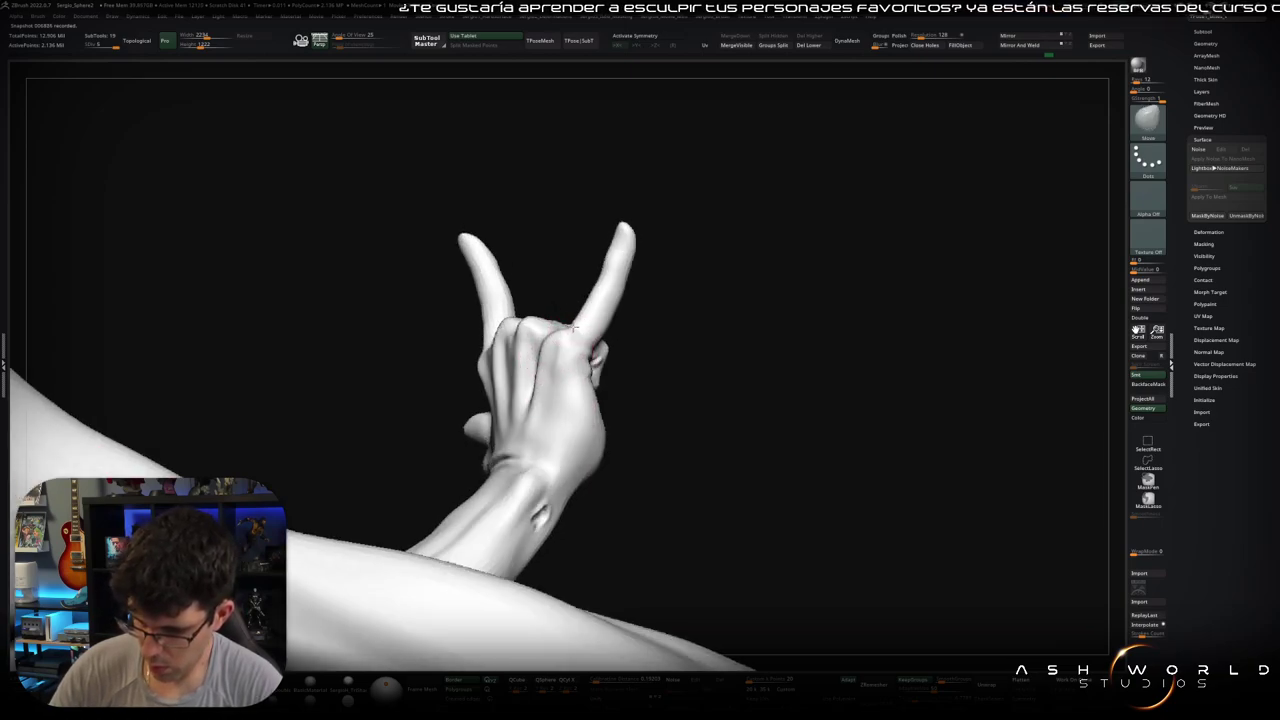
right_click_drag(568, 329, 565, 318)
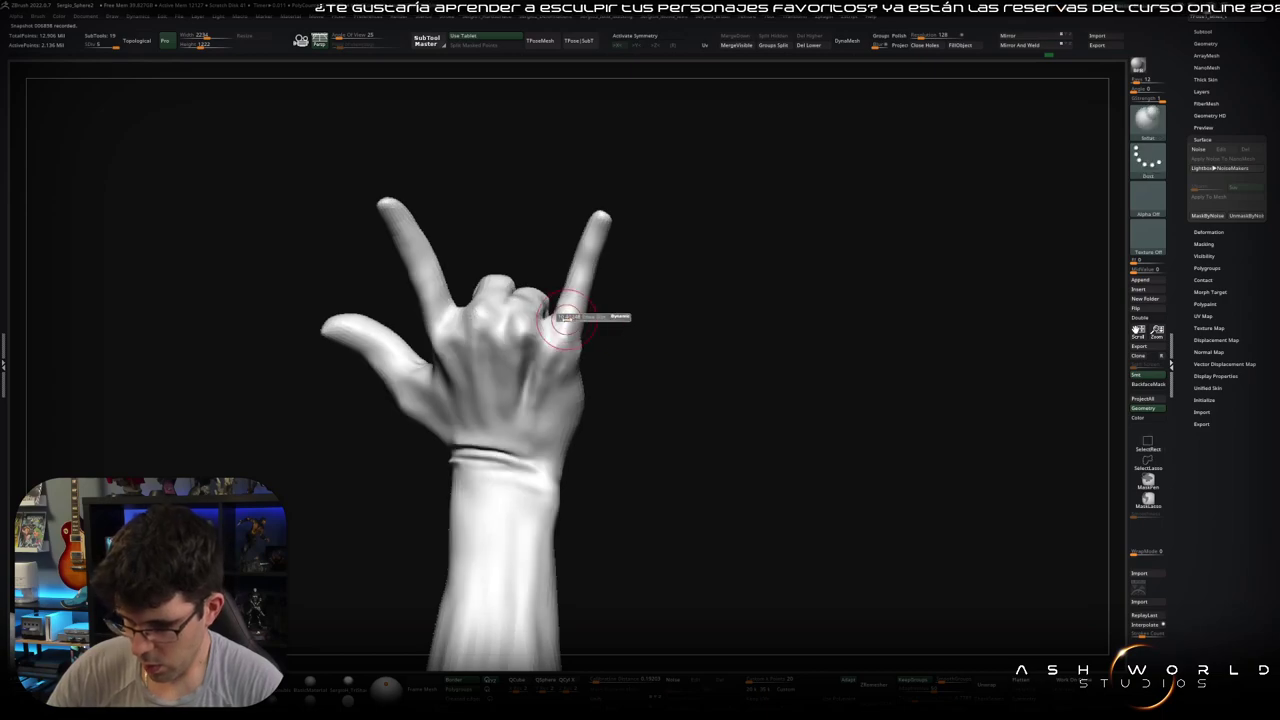
key("space")
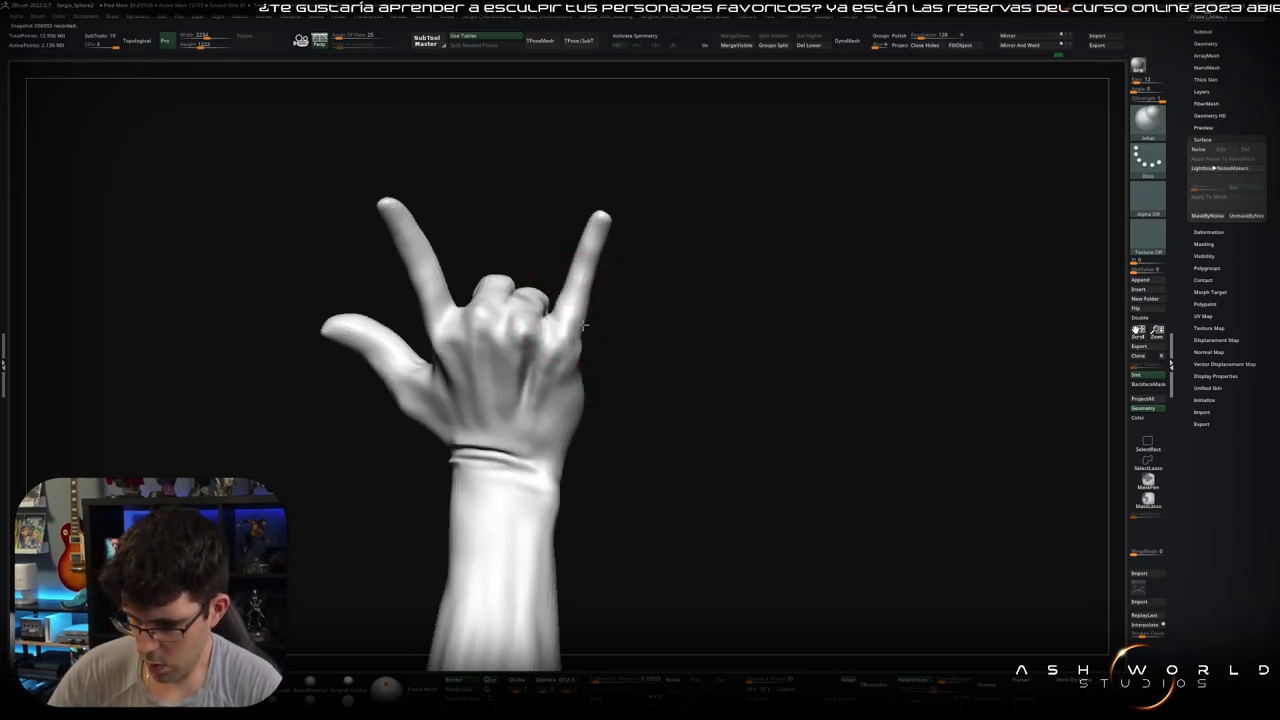
mouse_move(584, 325)
right_mouse_down()
mouse_move(591, 363)
mouse_move(640, 345)
mouse_move(608, 363)
mouse_move(731, 360)
mouse_move(692, 362)
mouse_move(669, 334)
mouse_move(751, 306)
mouse_move(698, 383)
mouse_move(790, 385)
mouse_move(814, 369)
mouse_move(812, 418)
mouse_move(829, 411)
mouse_move(728, 320)
mouse_move(749, 323)
mouse_move(640, 324)
right_mouse_up()
Step: Compare subdivision levels, then solo the red web mesh and zoom in on its strands
key("shift+d")
key("d")
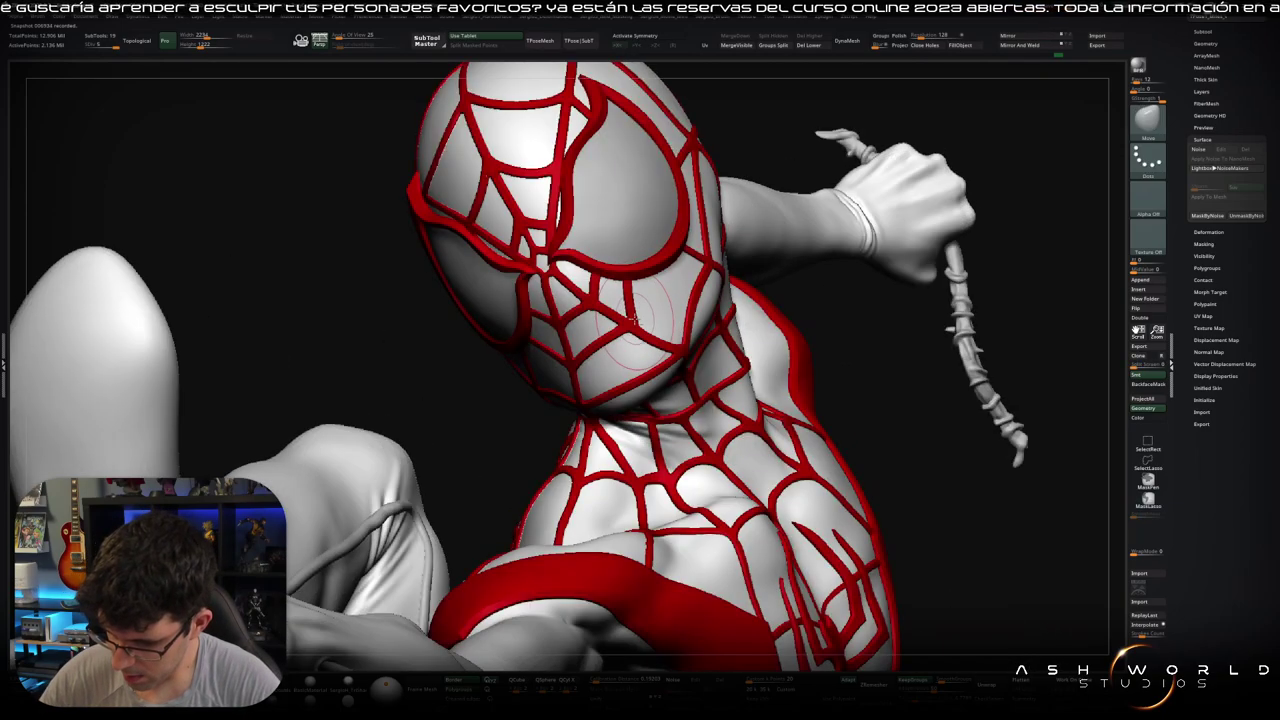
key("shift+d")
key("d")
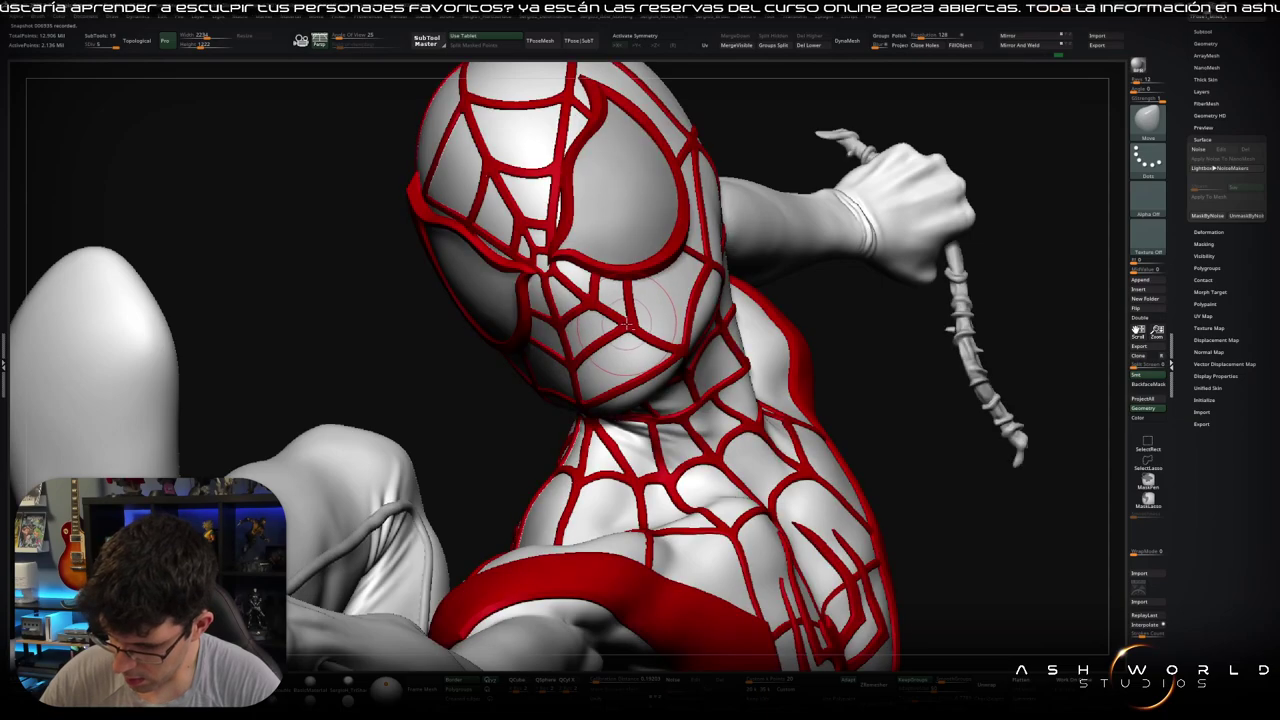
left_click(625, 325, "ctrl+shift")
mouse_move(625, 325)
right_mouse_down()
mouse_move(655, 378)
mouse_move(637, 273)
mouse_move(654, 249)
right_mouse_up()
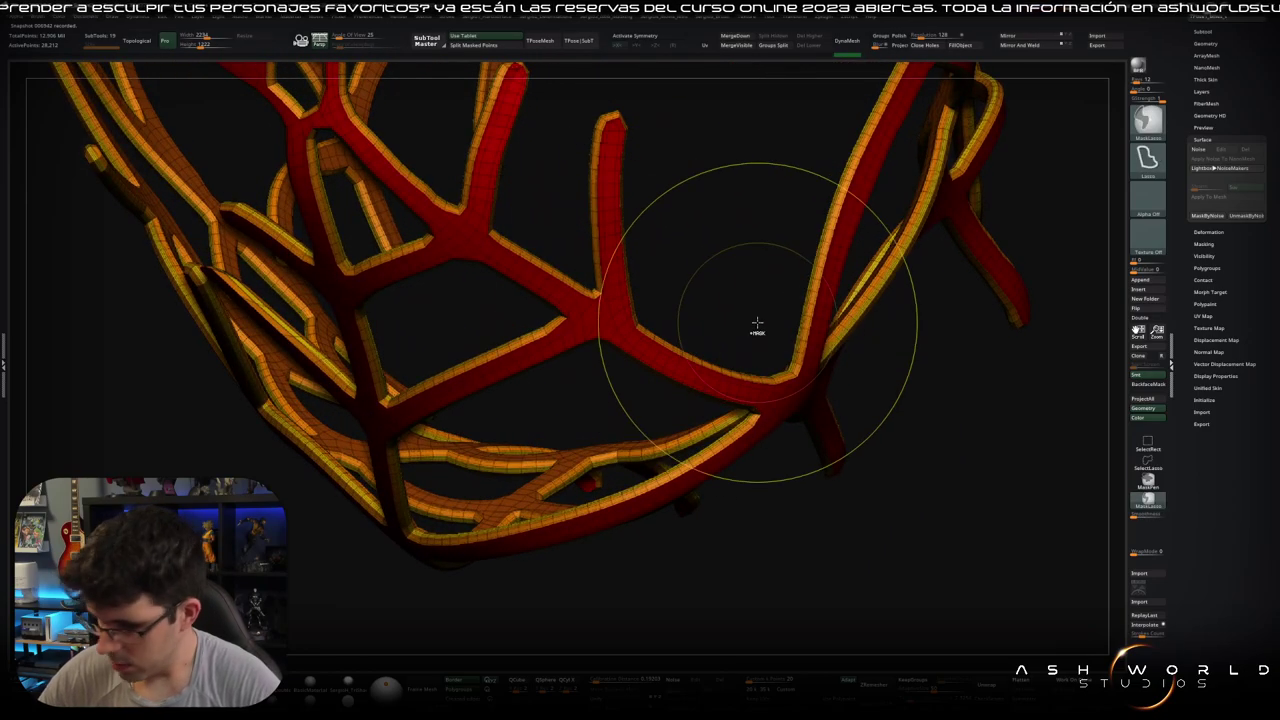
Step: Lasso-mask the vertical web strand near the top centre, invert the mask, and exit Solo
left_click_drag(660, 110, 588, 277, "ctrl")
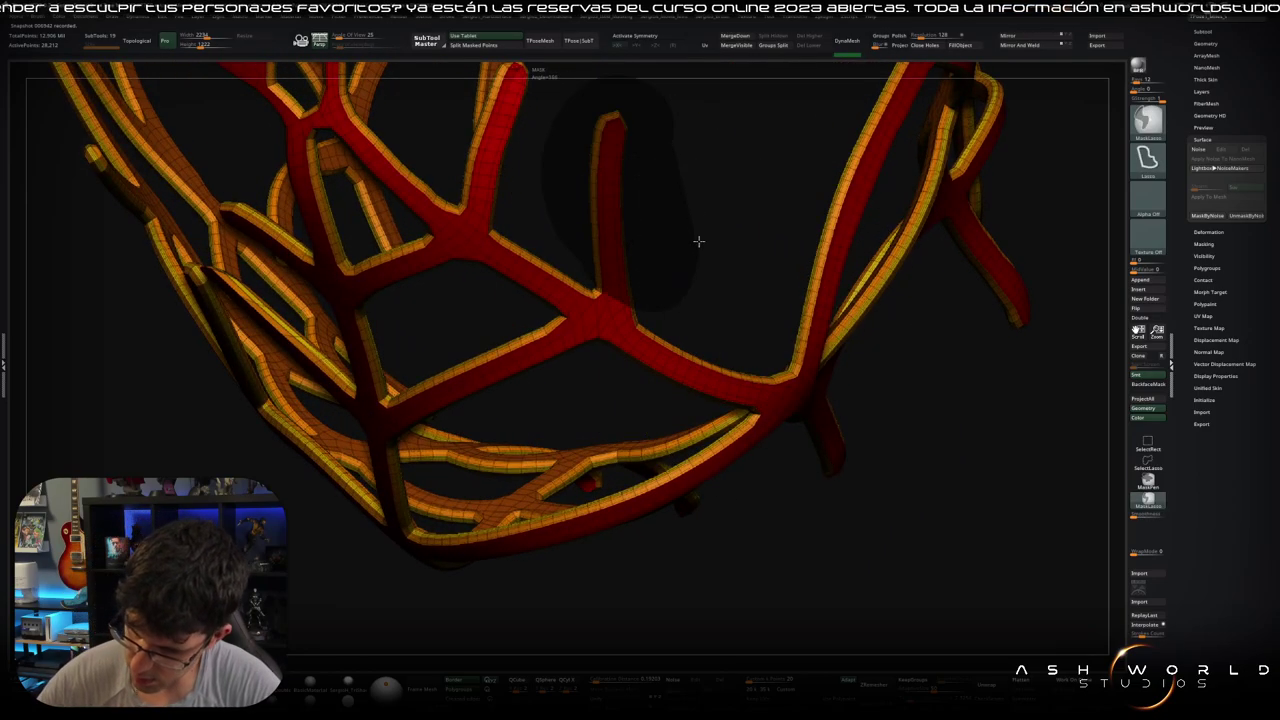
left_click_drag(698, 241, 680, 234, "ctrl")
left_click(660, 269, "ctrl")
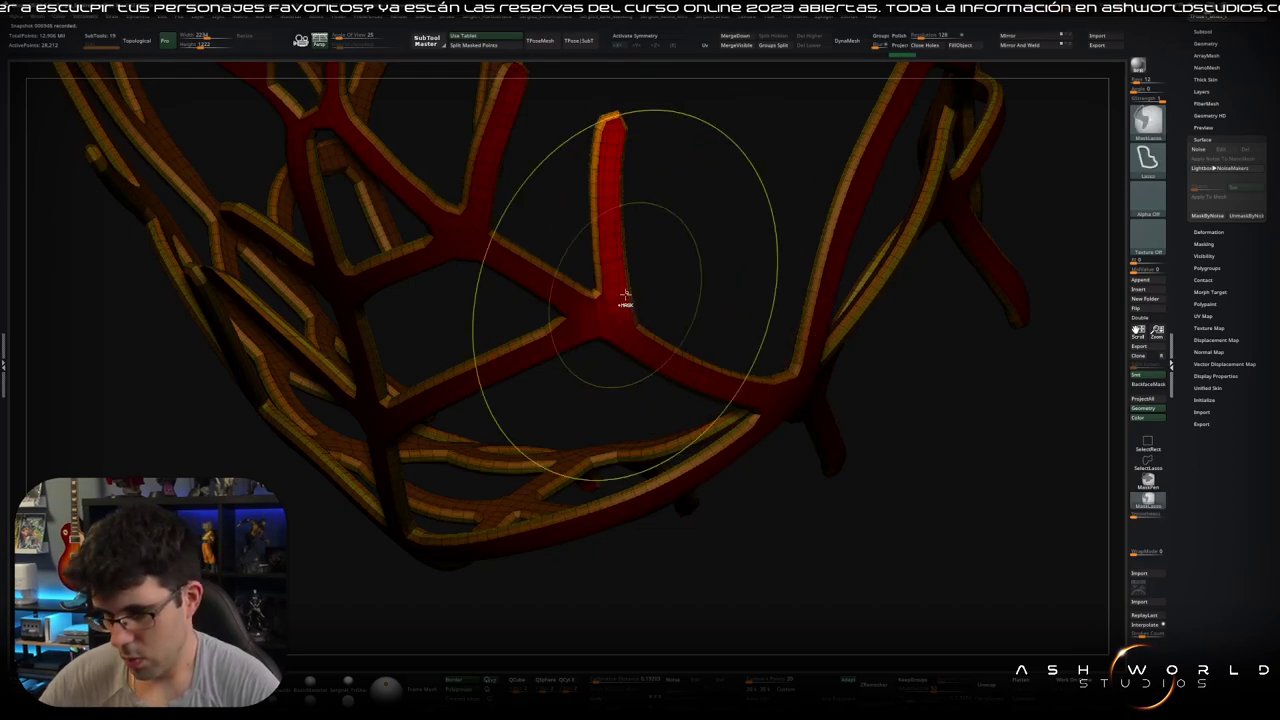
right_click_drag(625, 295, 600, 257)
mouse_move(652, 200)
right_mouse_down()
mouse_move(643, 218)
mouse_move(690, 149)
mouse_move(657, 150)
right_mouse_up()
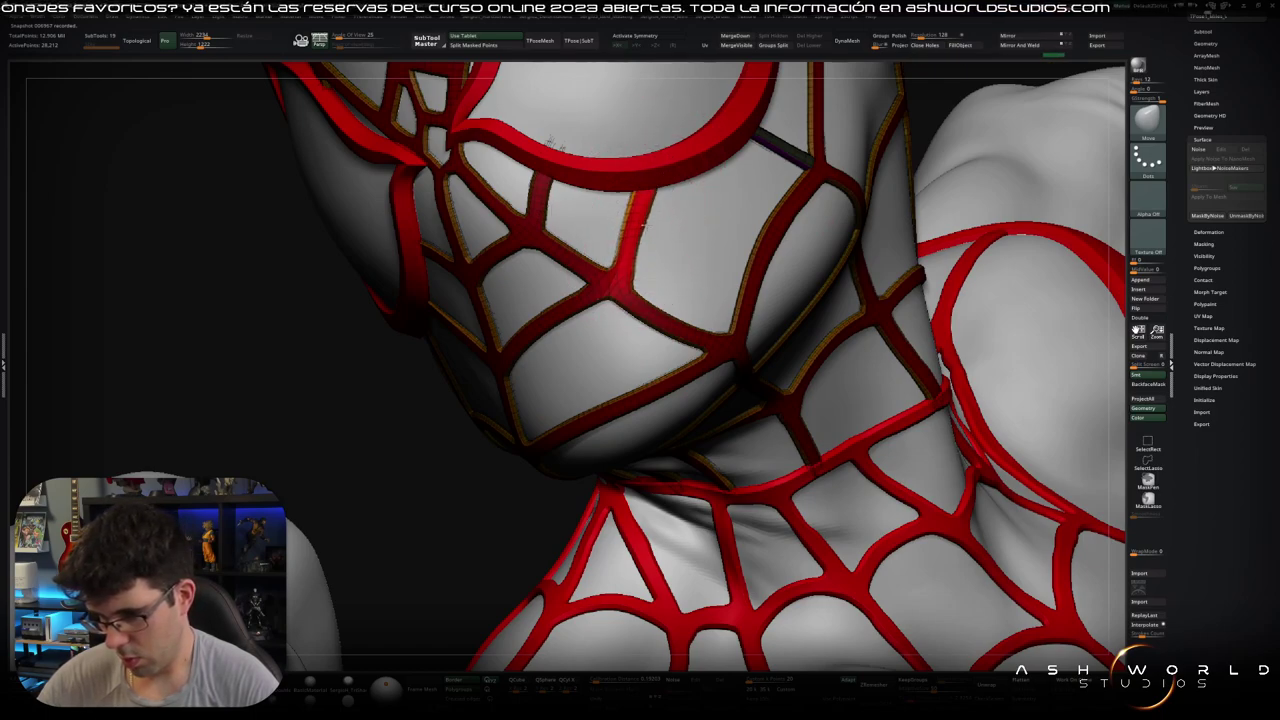
Step: Make the web-lines subtool active, turn off Polyframe, and zoom out to the whole figure
left_click(620, 280, "alt")
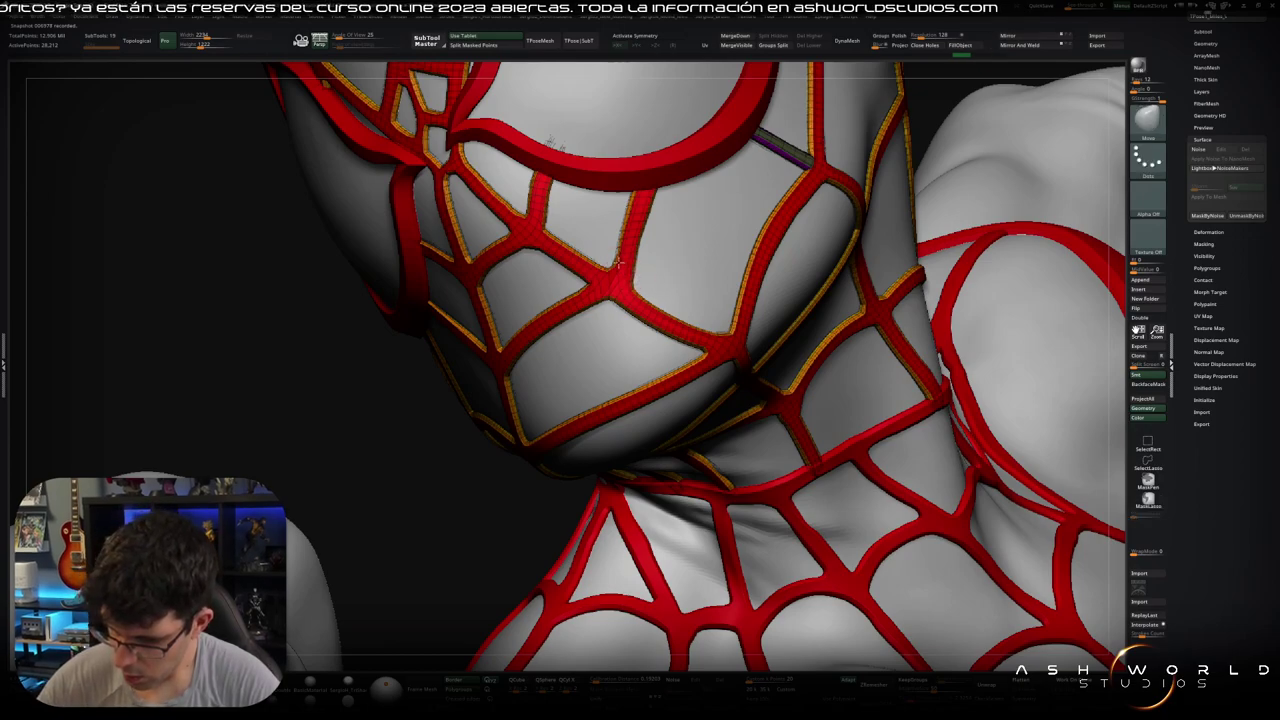
left_click(614, 262, "alt")
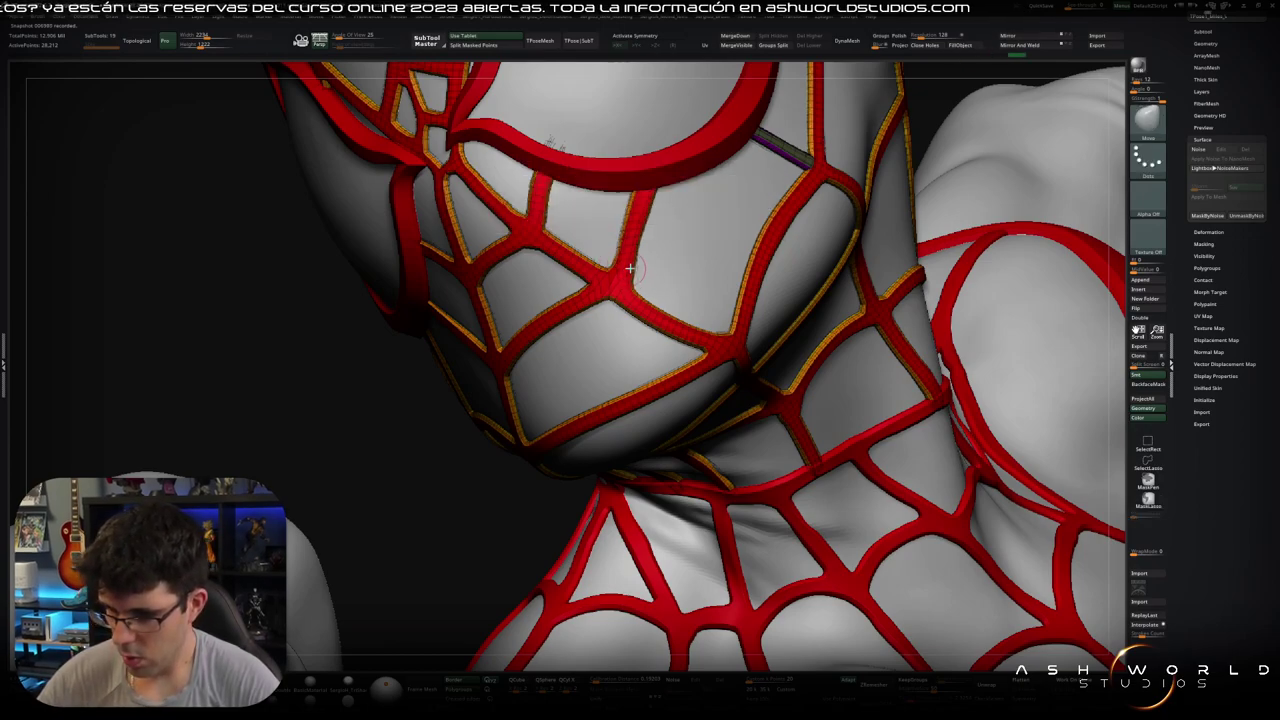
key("shift+f")
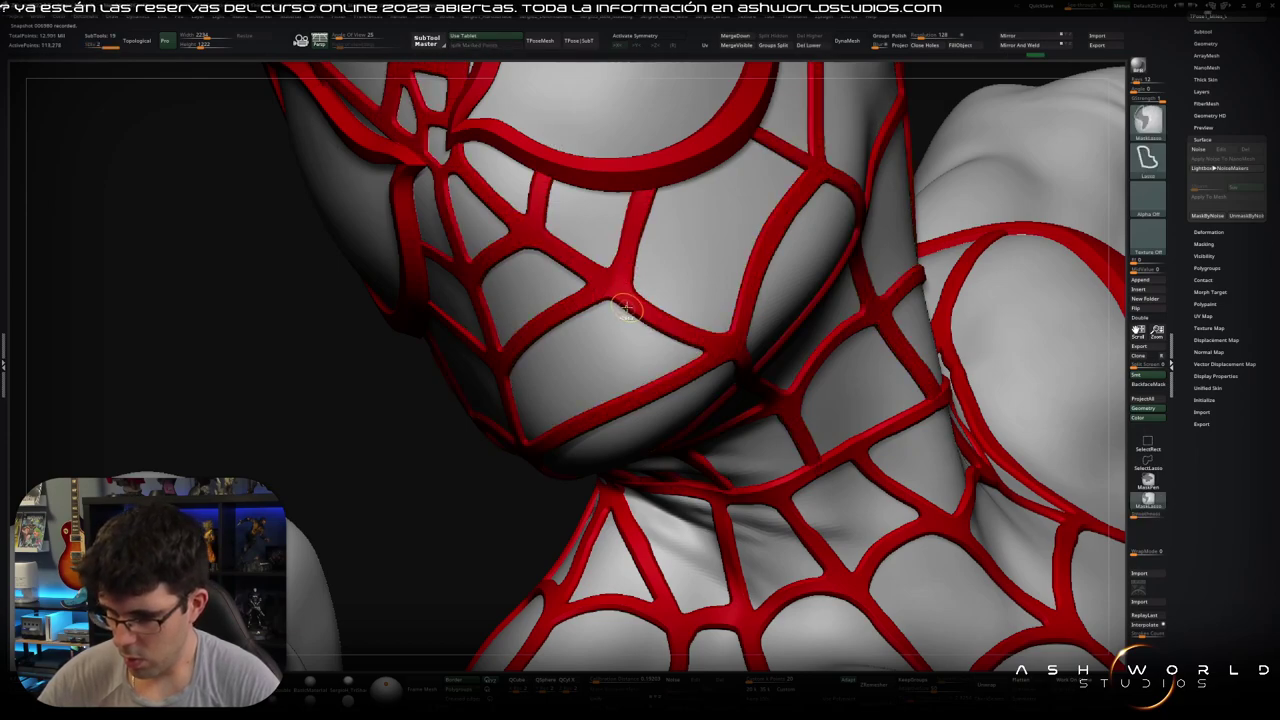
mouse_move(628, 312)
right_mouse_down("ctrl")
mouse_move(628, 272)
mouse_move(847, 286)
mouse_move(874, 331)
mouse_move(840, 317)
mouse_move(866, 325)
right_mouse_up("ctrl")
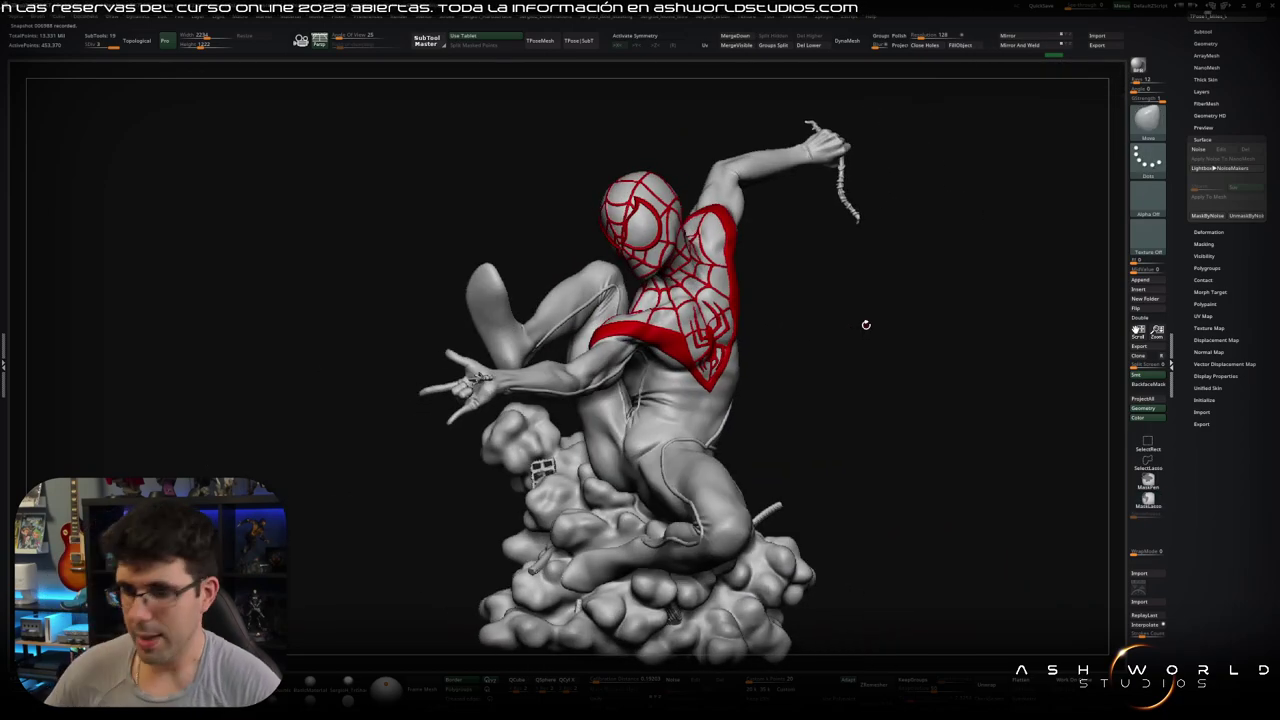
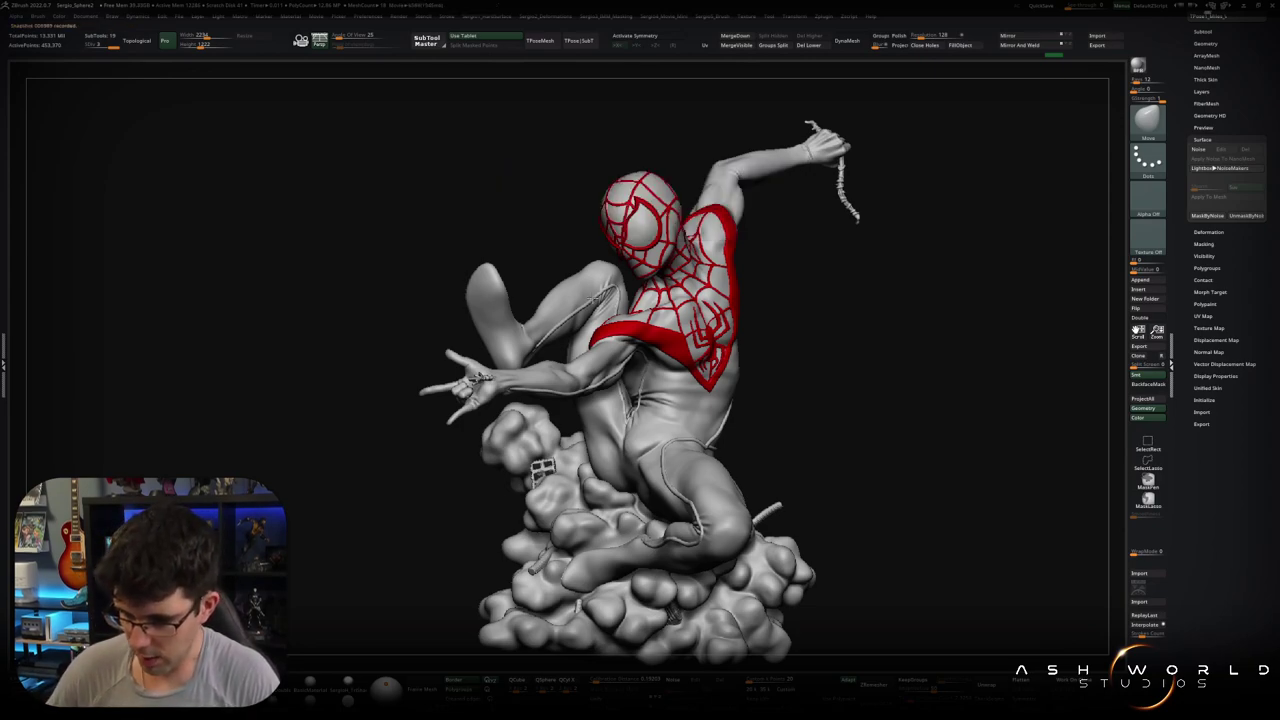
Step: Orbit and frame the statue to view its torso and mask
mouse_move(834, 370)
left_mouse_down()
mouse_move(722, 441)
mouse_move(857, 417)
left_mouse_up()
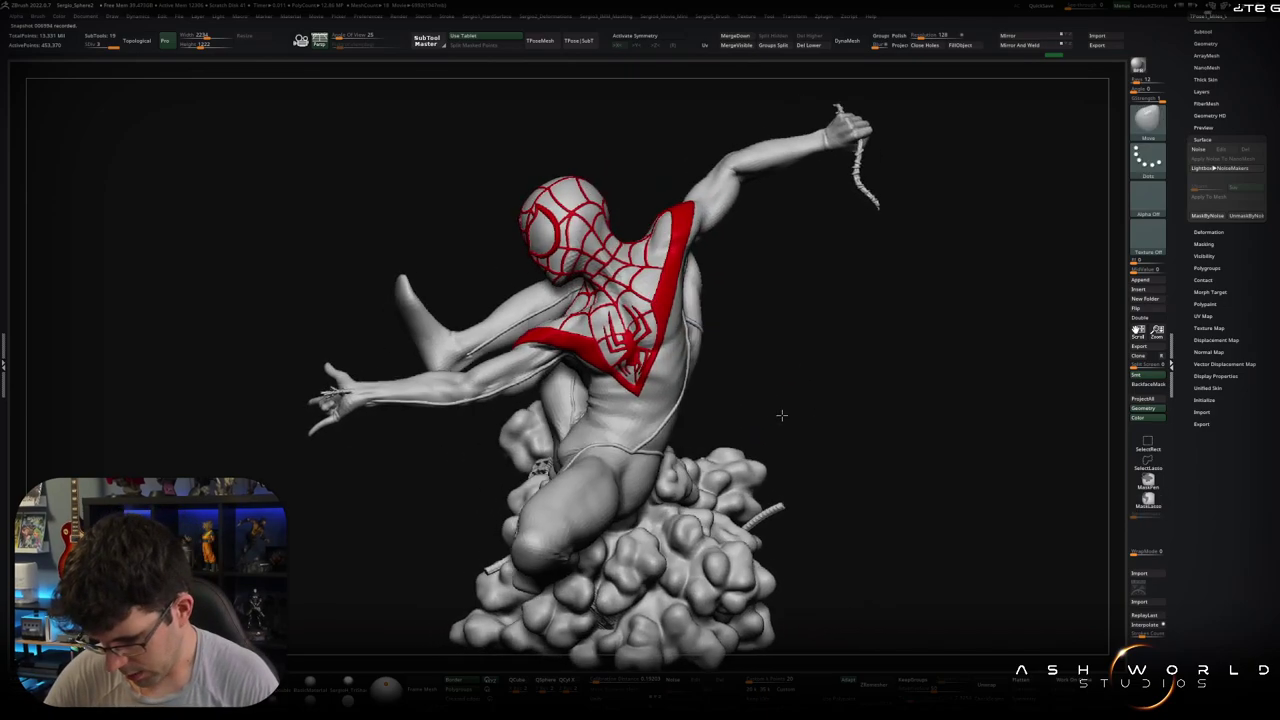
key("f")
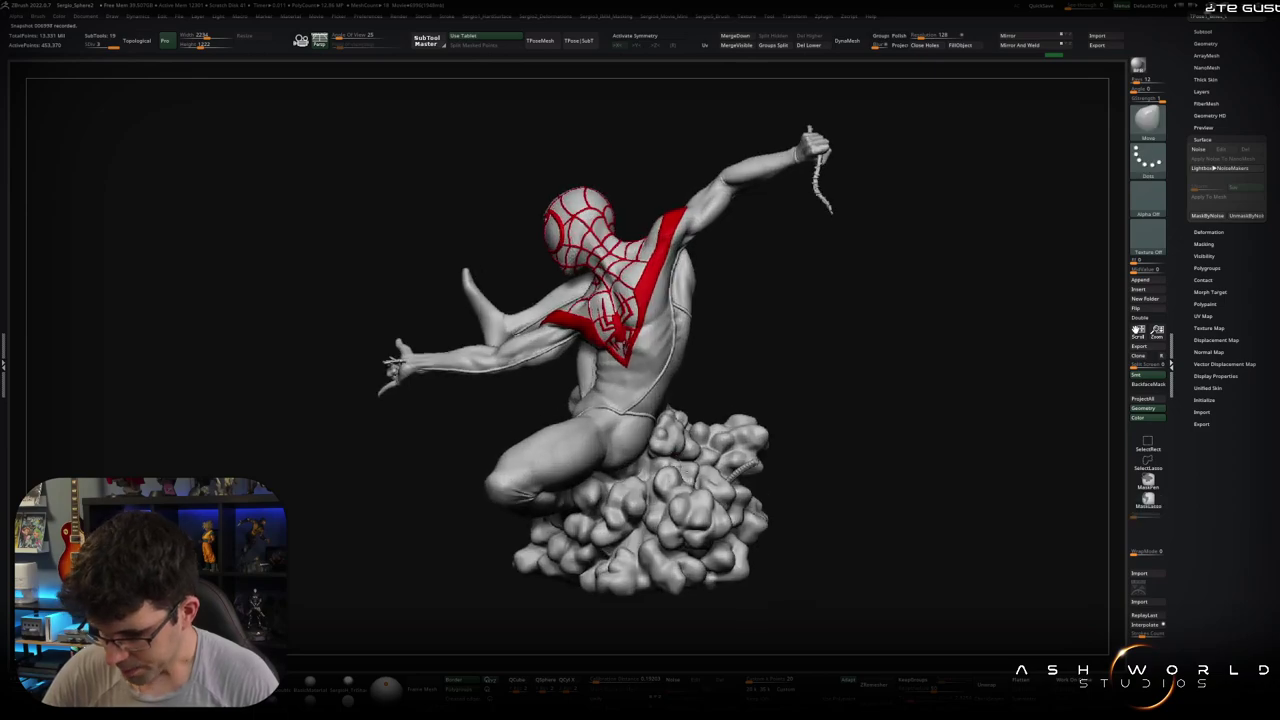
mouse_move(800, 387)
left_mouse_down()
mouse_move(766, 380)
mouse_move(826, 357)
mouse_move(680, 394)
mouse_move(656, 491)
mouse_move(723, 380)
mouse_move(666, 419)
left_mouse_up()
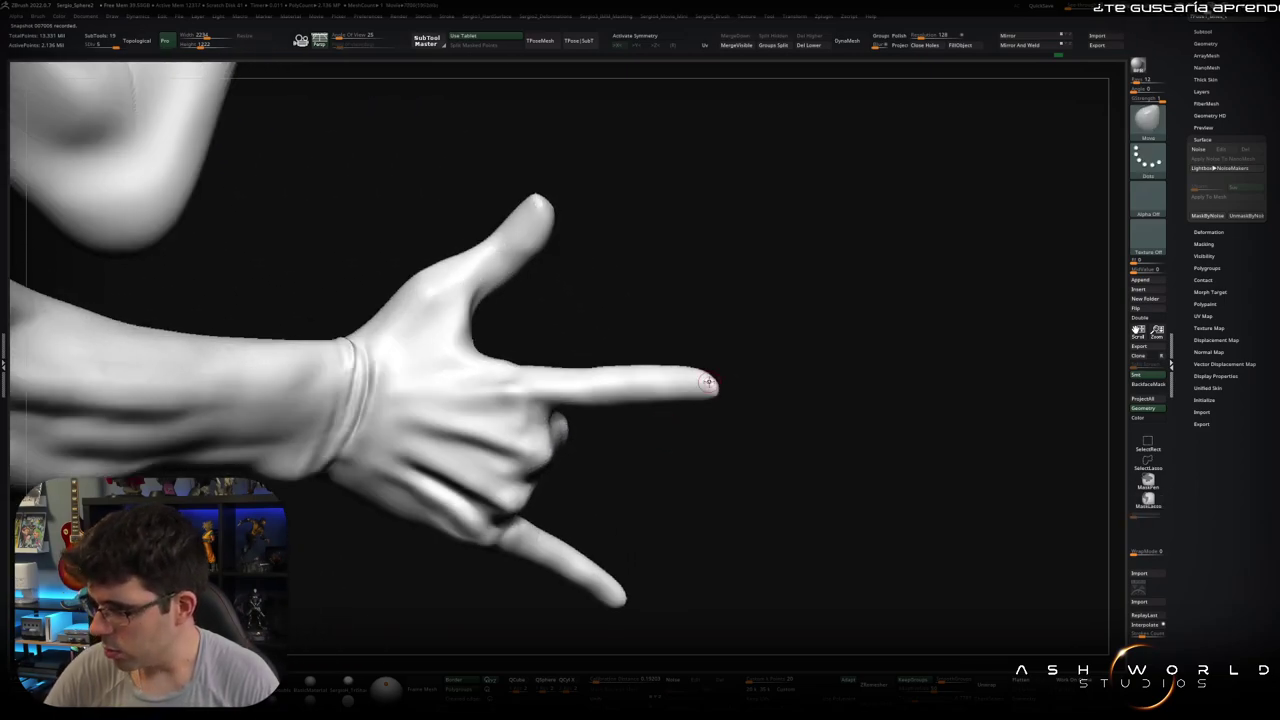
Step: Drop the suit subtool to a lower subdivision level with Shift+D
scroll(1192, 113, "up", 2)
left_click(1212, 61)
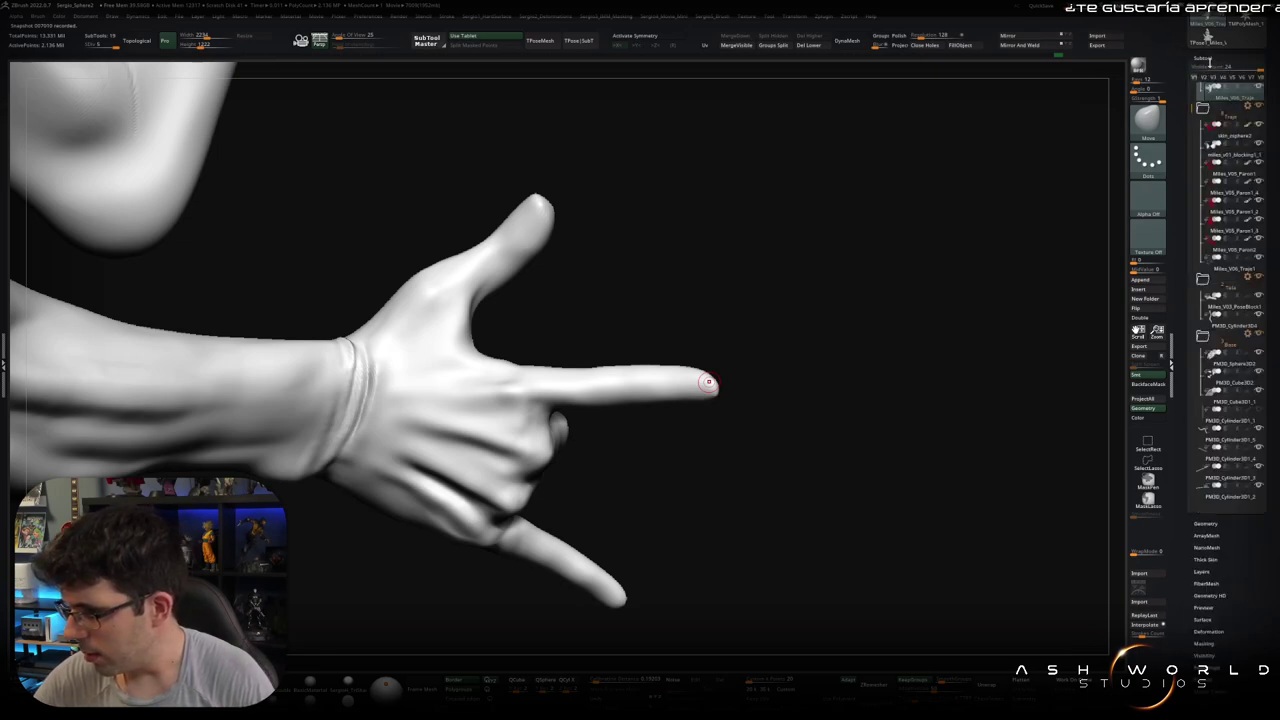
scroll(1195, 120, "up", 1)
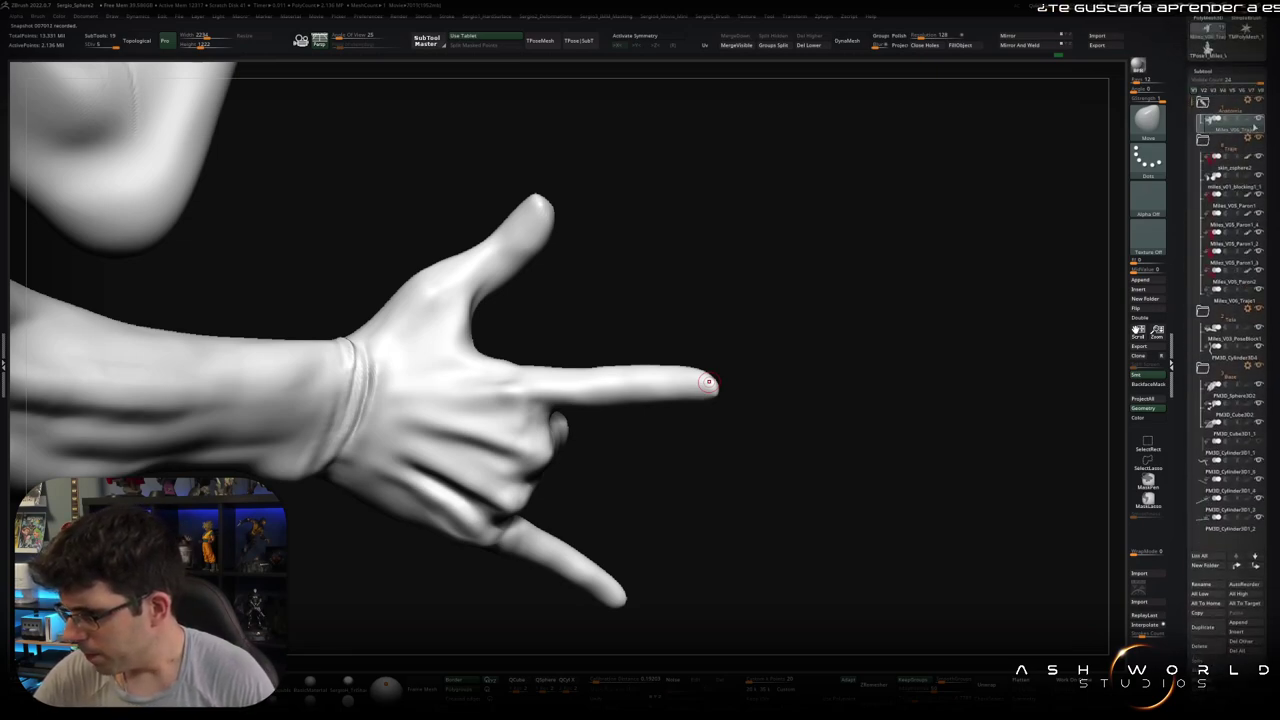
scroll(1225, 130, "up", 1)
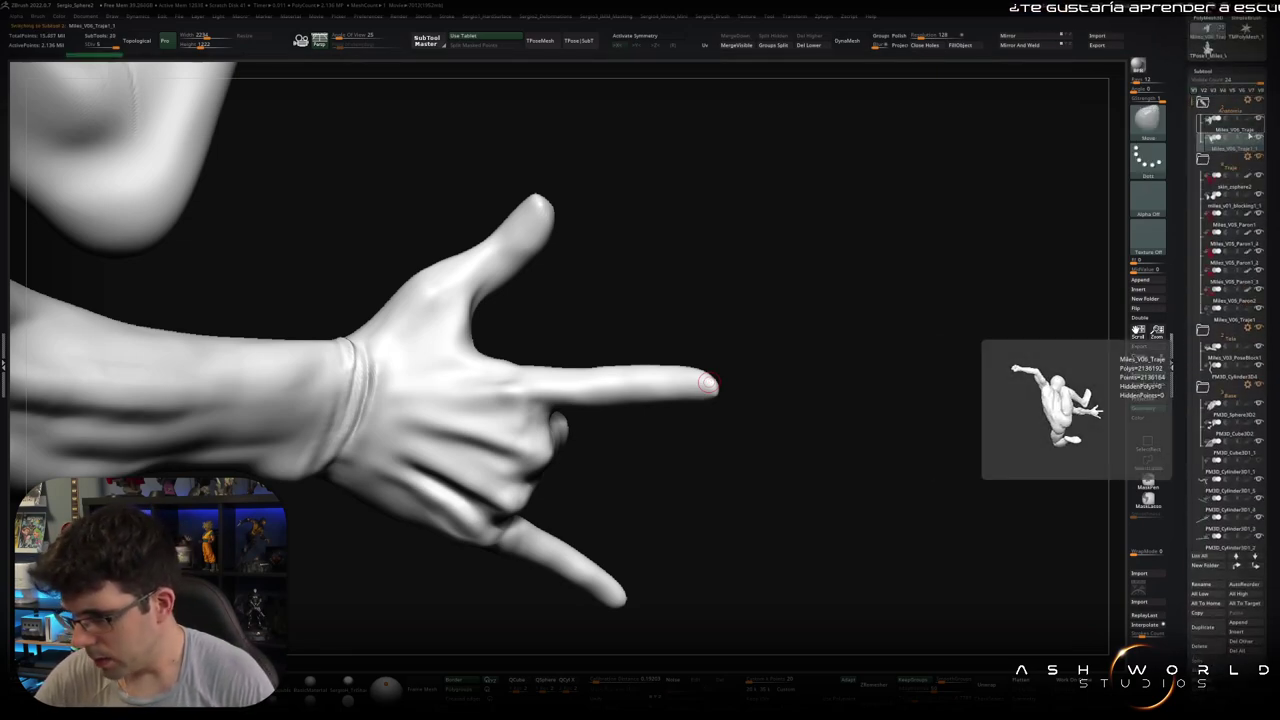
key("shift+d")
key("shift+d")
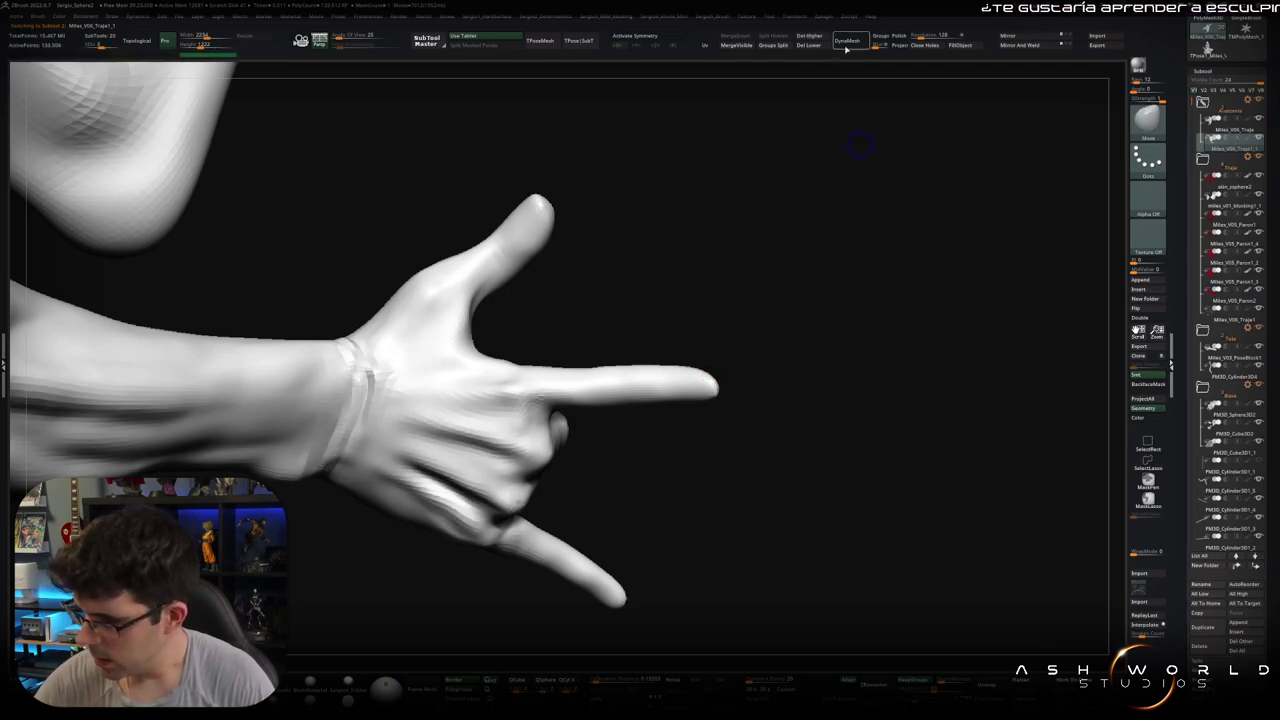
left_click(1205, 71)
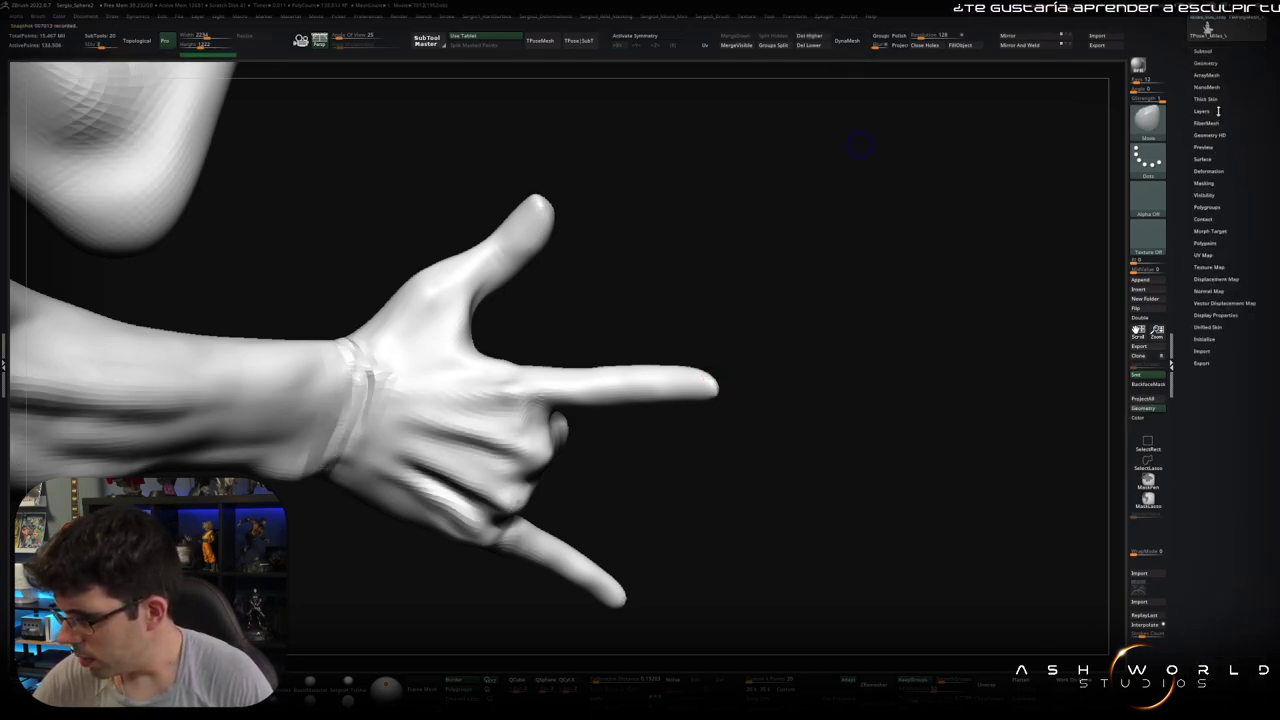
left_click(1203, 111)
key("d")
key("d")
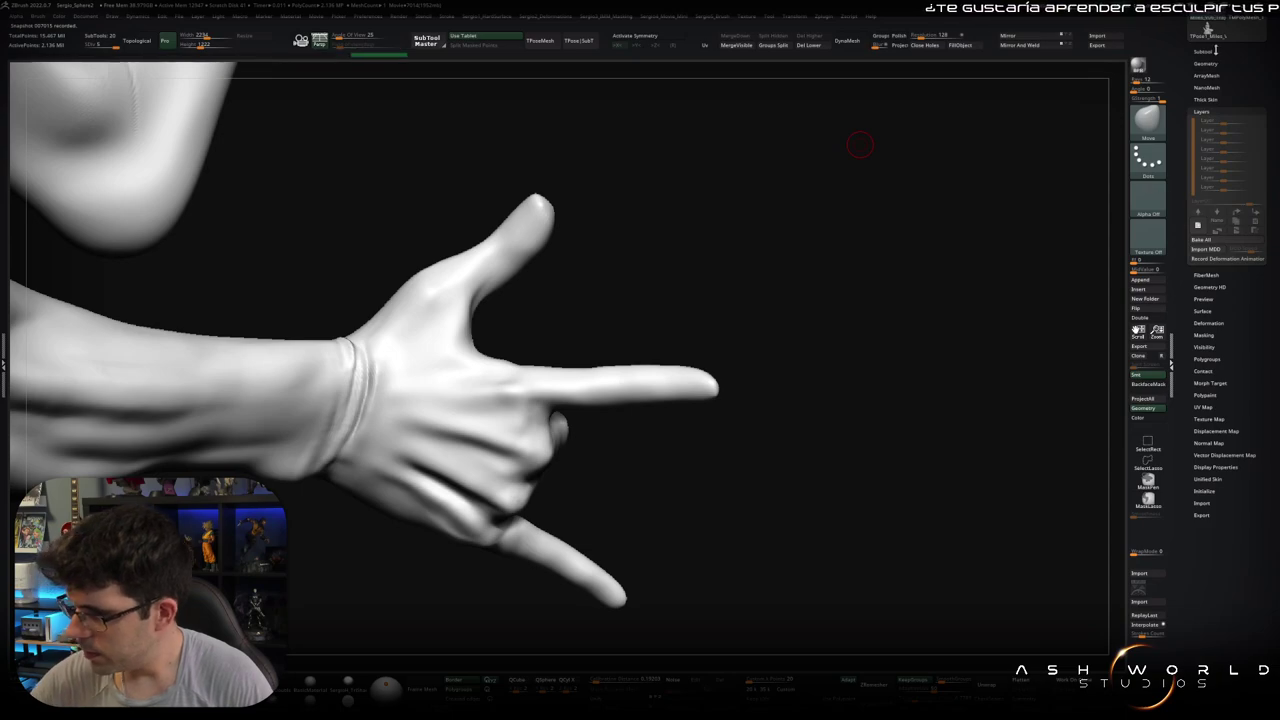
left_click(1210, 40)
key("shift+d")
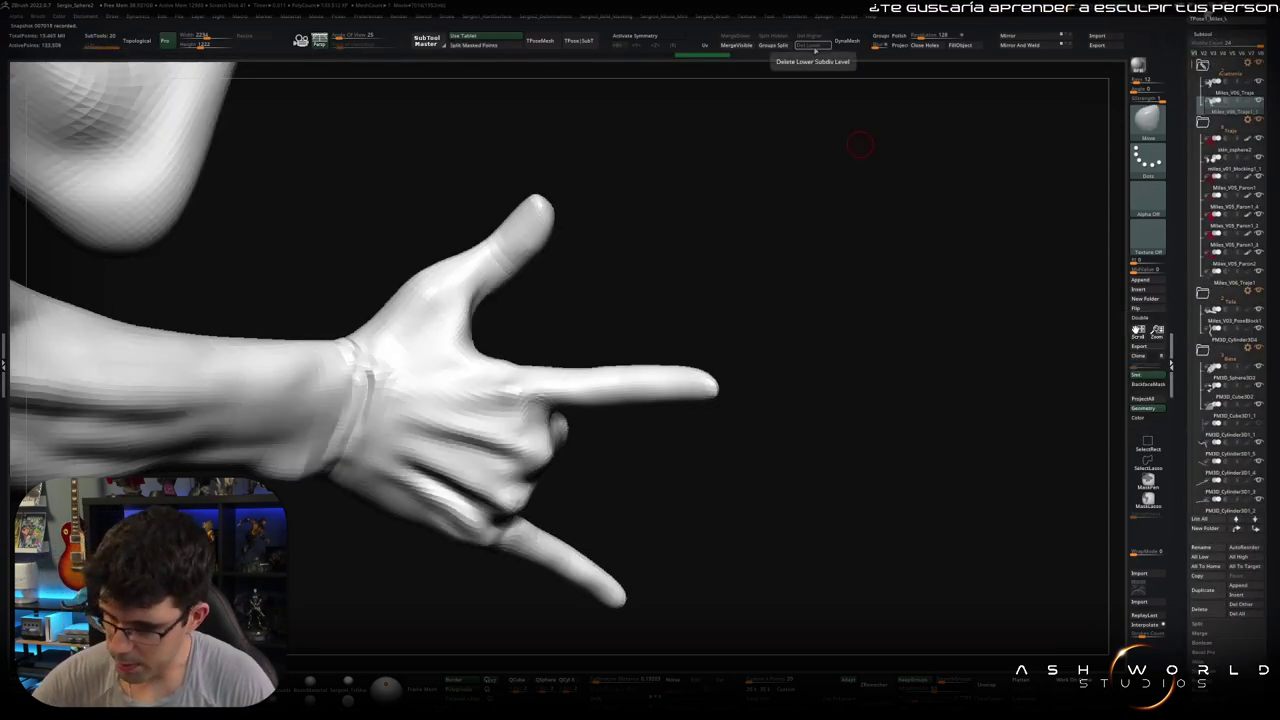
Step: Hide everything except the two hands, then zoom in on the pointing hand
mouse_move(705, 305)
left_mouse_down()
mouse_move(686, 327)
mouse_move(617, 208)
left_mouse_up()
mouse_move(586, 251)
left_mouse_down("ctrl+shift")
mouse_move(614, 465)
mouse_move(688, 491)
mouse_move(663, 457)
left_mouse_up("ctrl+shift")
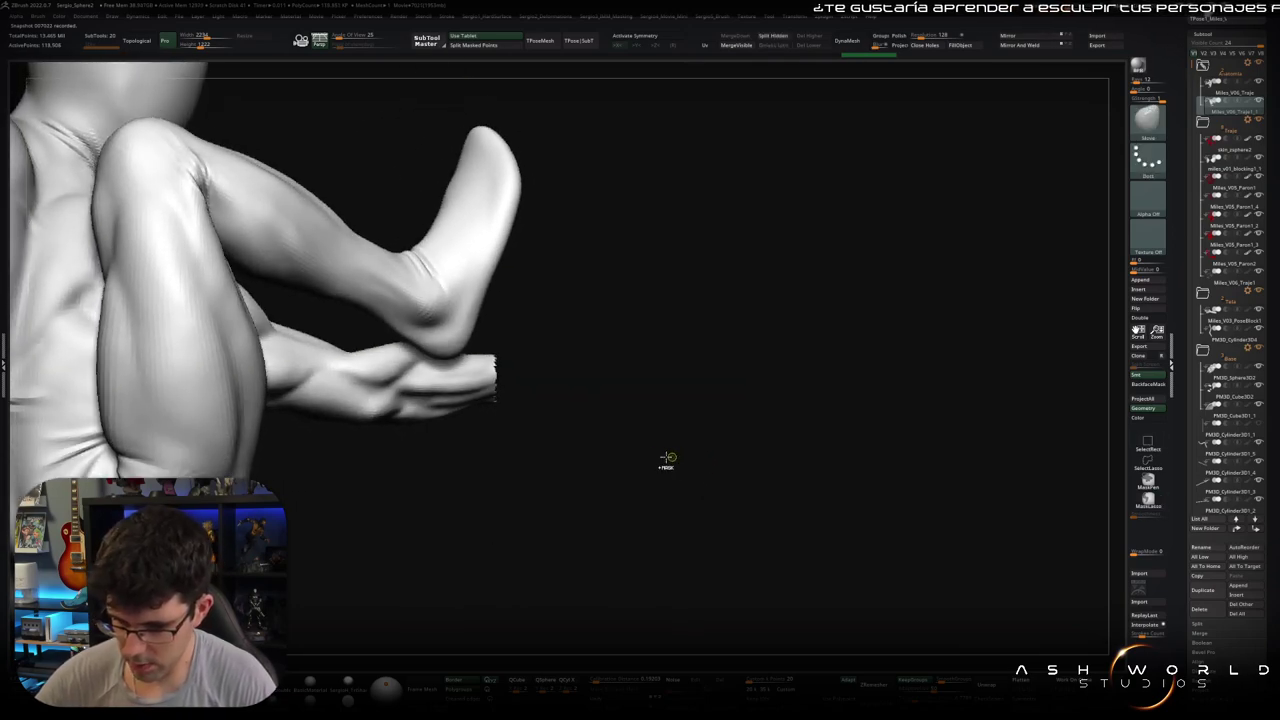
key("f")
left_click_drag(463, 240, 530, 298, "ctrl+alt+shift")
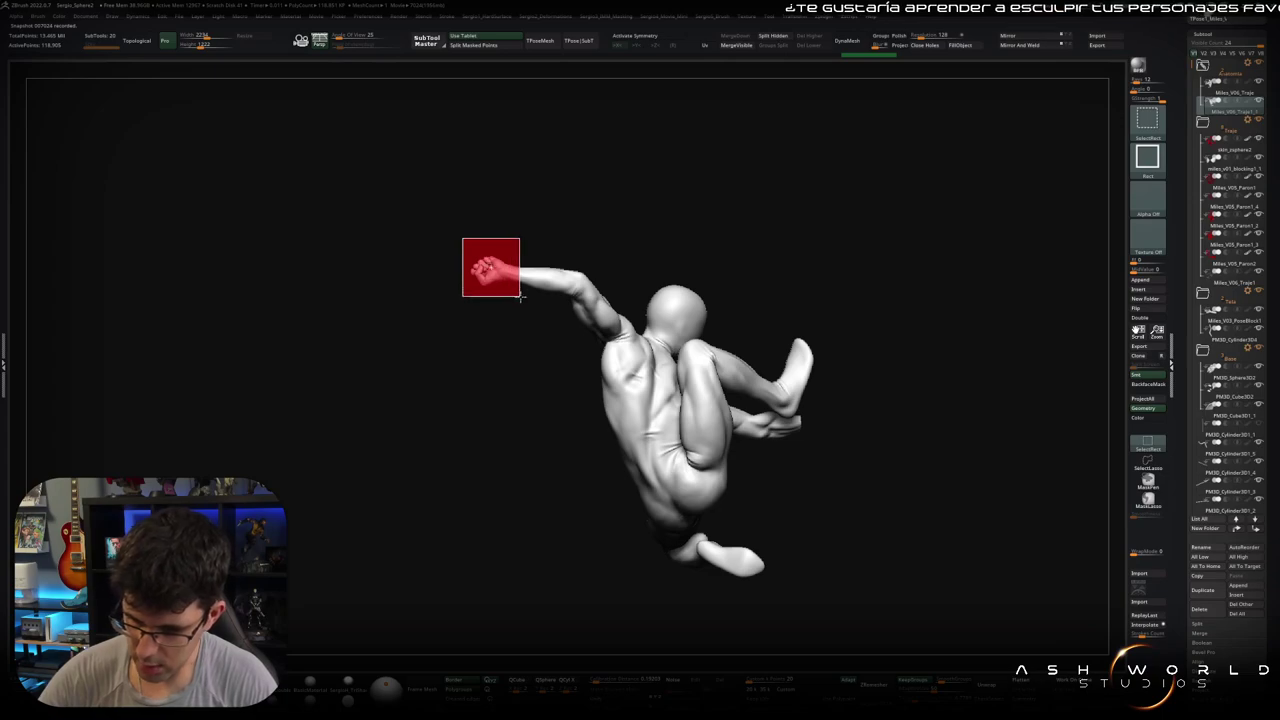
left_click(834, 305, "ctrl+shift")
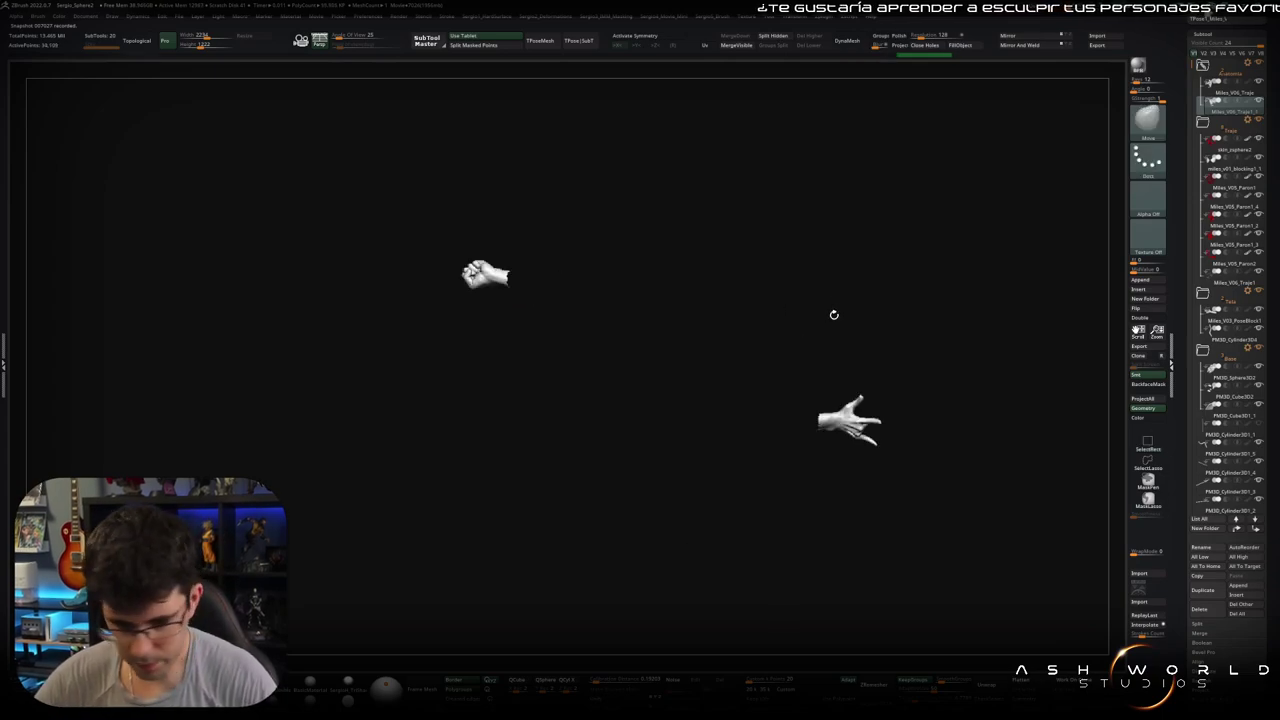
mouse_move(934, 397)
left_mouse_down("alt")
mouse_move(677, 328)
mouse_move(736, 354)
mouse_move(723, 349)
left_mouse_up("alt")
Step: Choose the CurveStrapSnap brush and wrap a first strap band around the index finger
key("b")
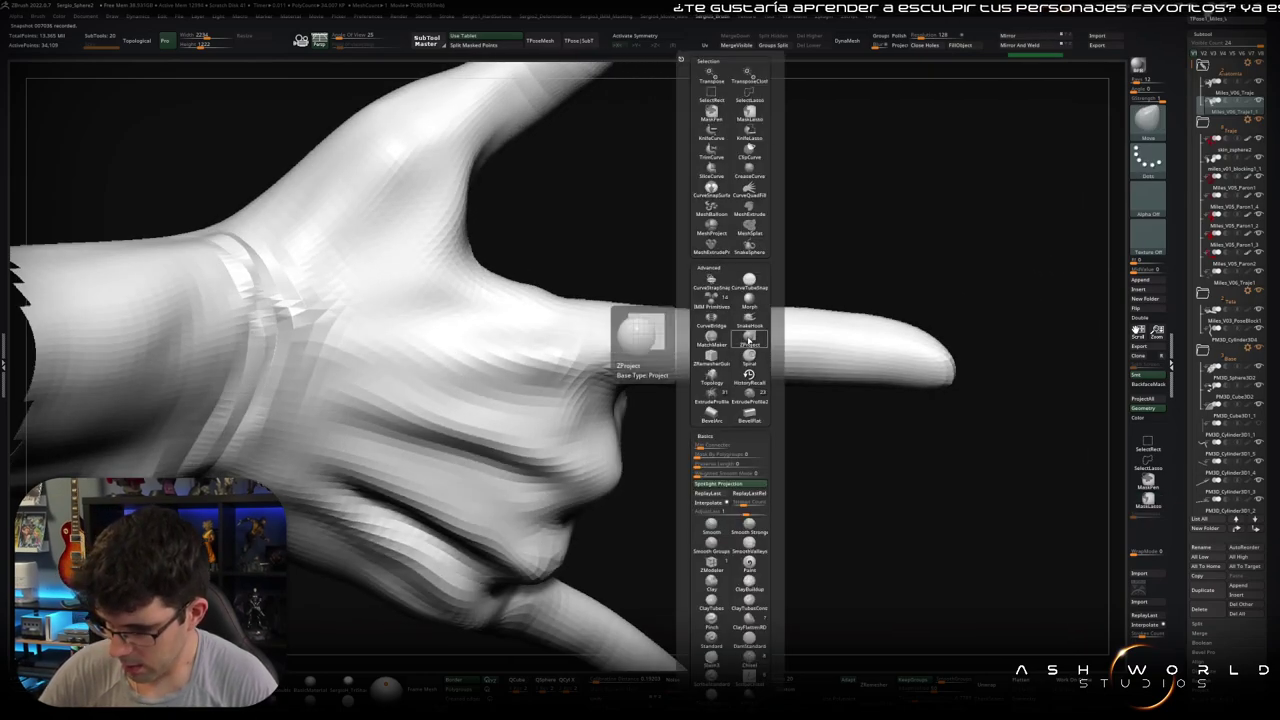
left_click(720, 283)
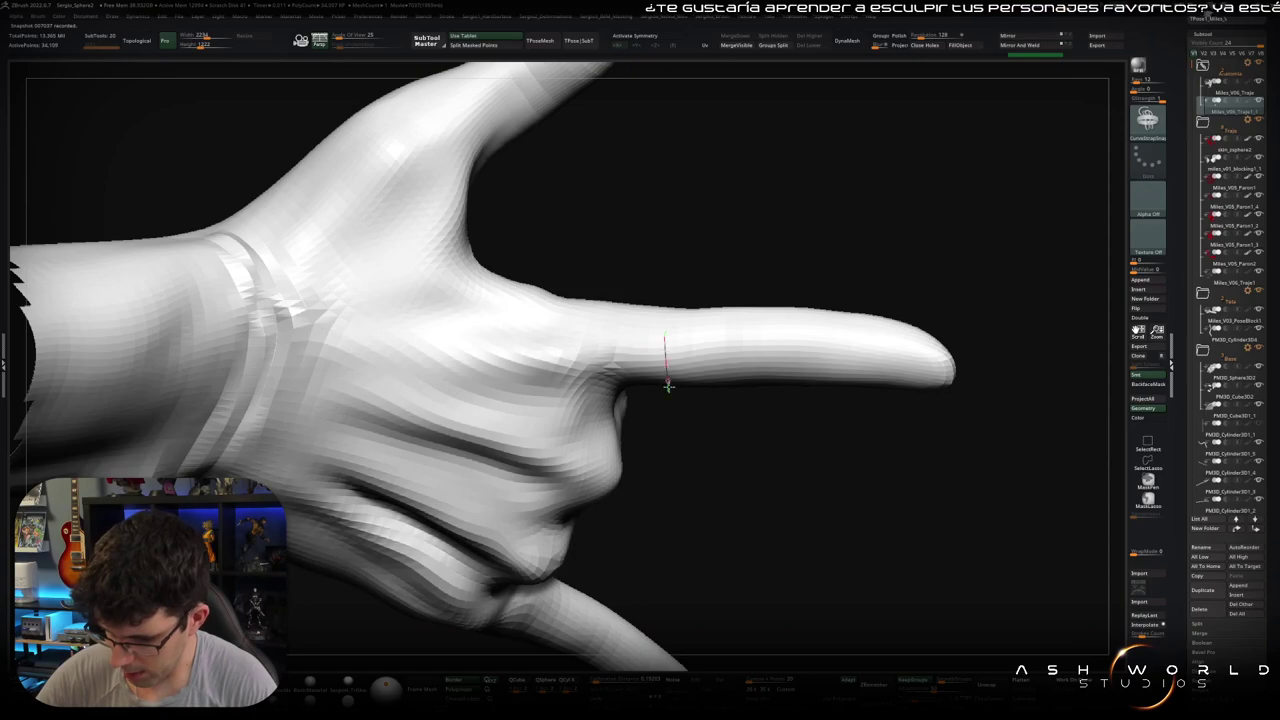
left_click_drag(651, 423, 652, 424)
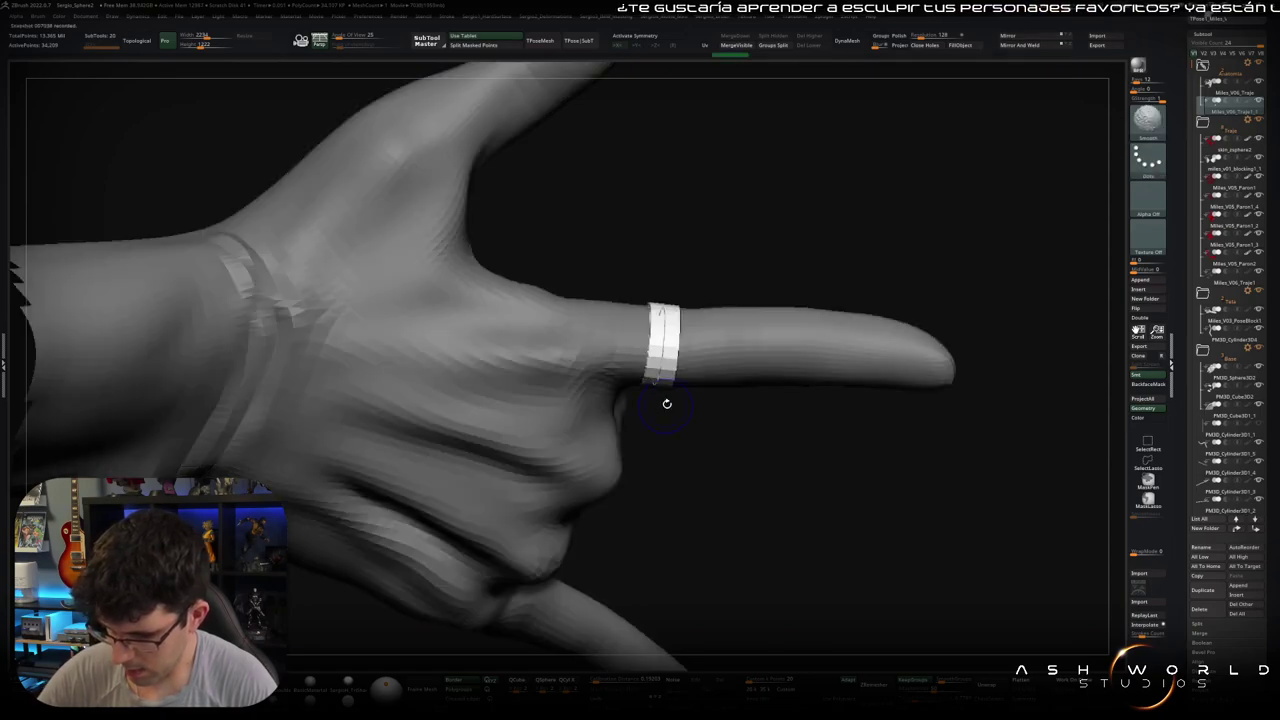
right_click_drag(663, 372, 726, 351)
key("ctrl+z")
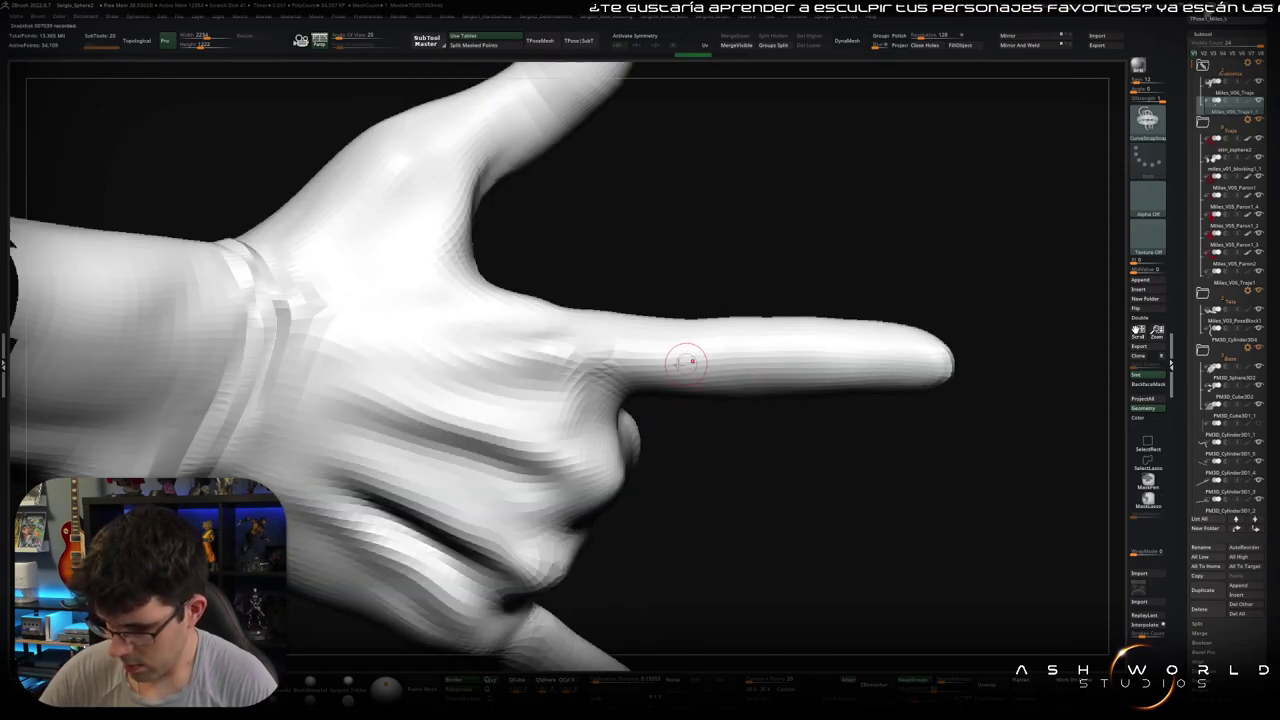
left_click_drag(671, 424, 656, 450)
left_click(656, 450)
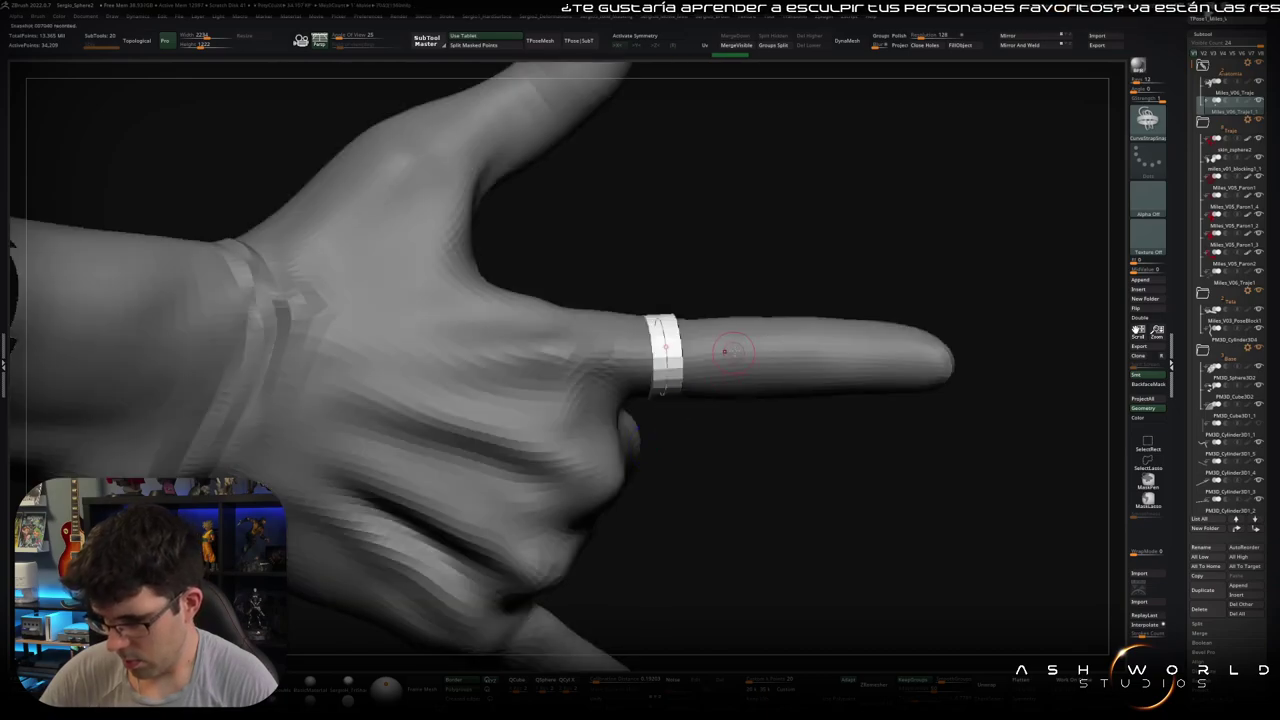
Step: Add more bands toward the fingertip, then slide the ring band toward the knuckle
left_click(738, 450)
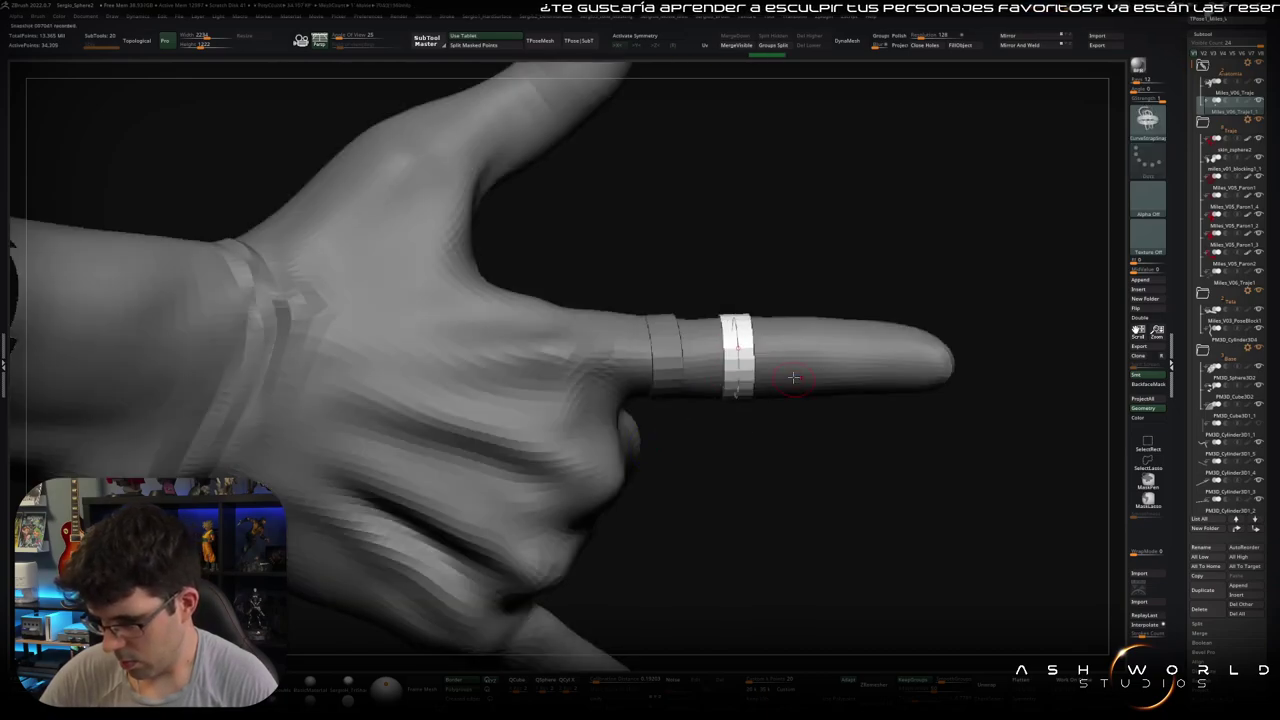
left_click(812, 435)
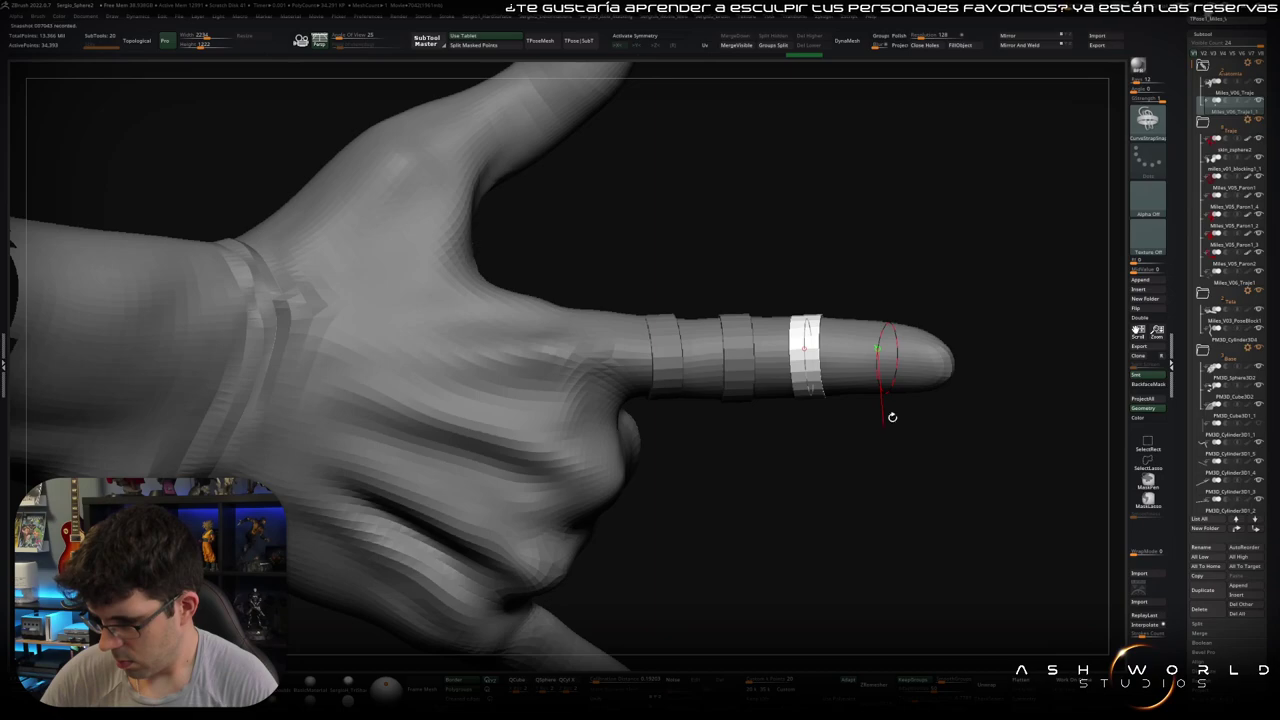
mouse_move(892, 416)
left_mouse_down()
mouse_move(943, 414)
mouse_move(908, 387)
left_mouse_up()
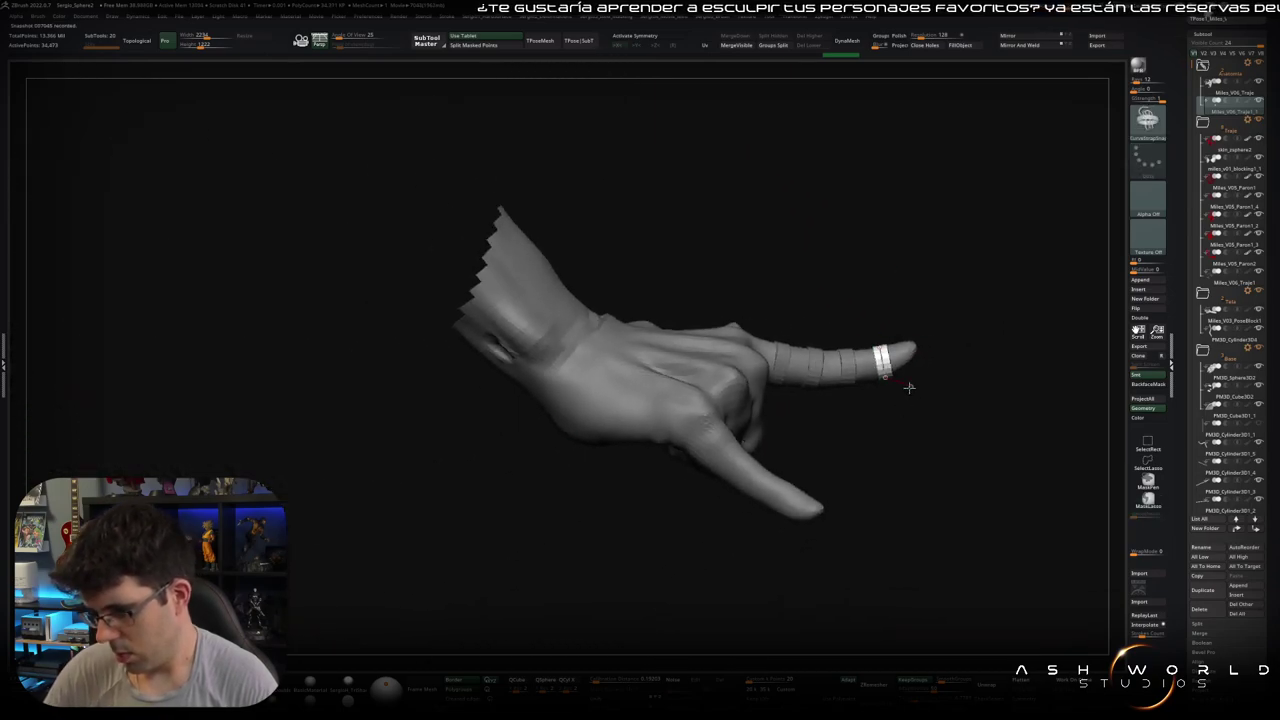
mouse_move(897, 438)
left_mouse_down()
mouse_move(903, 489)
mouse_move(894, 380)
left_mouse_up()
scroll(757, 432, "up", 5)
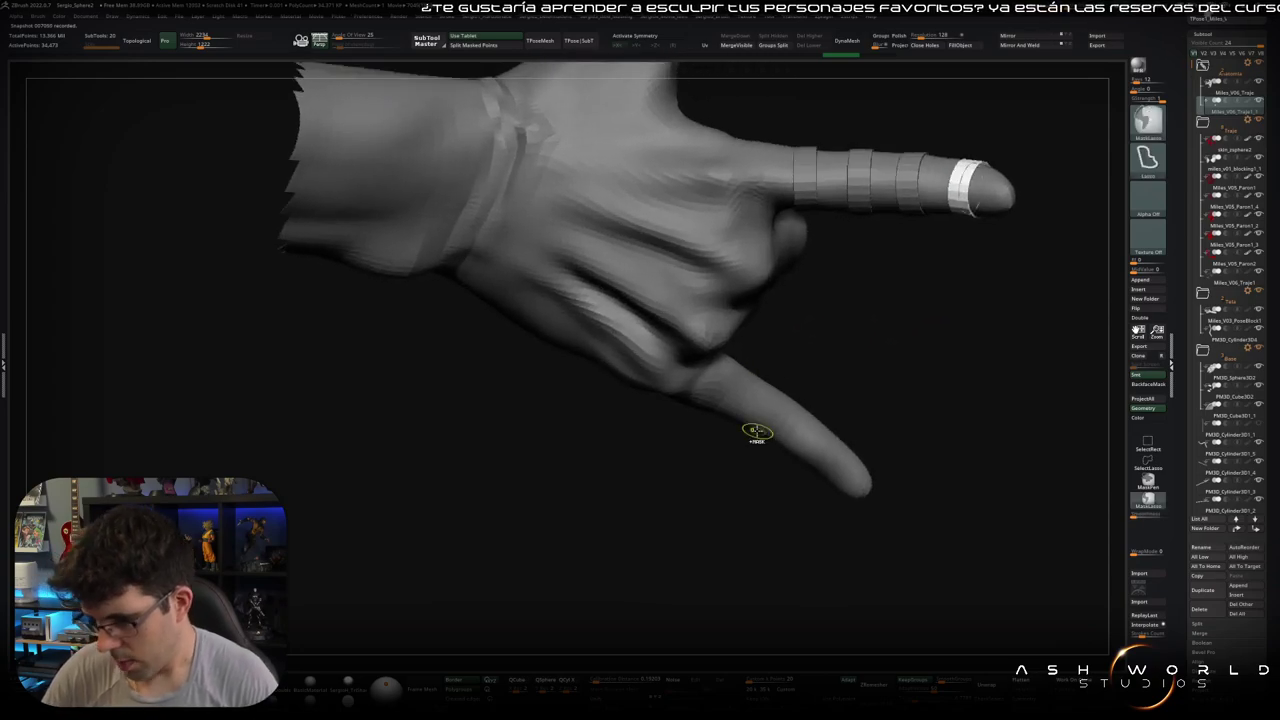
mouse_move(757, 432)
left_mouse_down()
mouse_move(724, 389)
mouse_move(751, 427)
mouse_move(837, 488)
mouse_move(891, 443)
mouse_move(854, 423)
mouse_move(826, 277)
mouse_move(774, 354)
mouse_move(789, 354)
mouse_move(712, 405)
mouse_move(759, 428)
mouse_move(765, 460)
mouse_move(814, 420)
left_mouse_up()
mouse_move(750, 382)
left_mouse_down()
mouse_move(780, 438)
mouse_move(851, 420)
mouse_move(864, 386)
mouse_move(851, 317)
left_mouse_up()
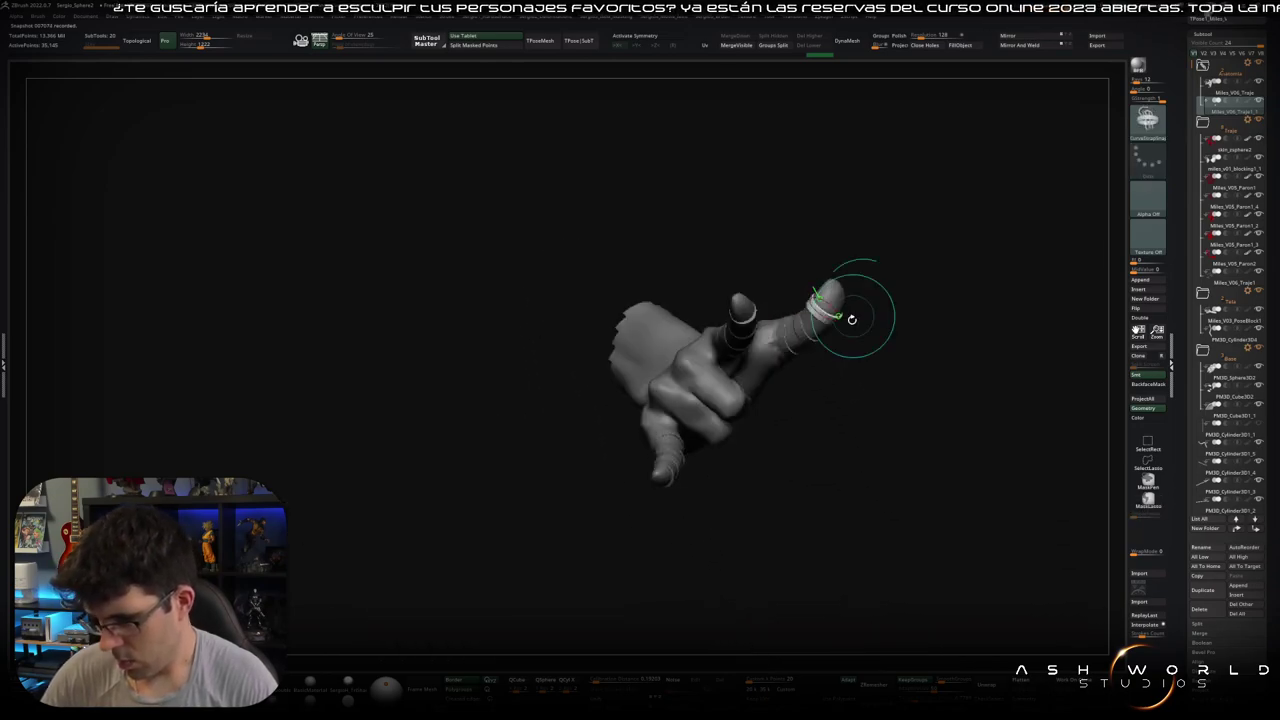
Step: Slice a ring band around one finger of the clenched fist with a SliceCurve stroke
mouse_move(851, 286)
right_mouse_down("ctrl")
mouse_move(736, 474)
mouse_move(722, 434)
right_mouse_up("ctrl")
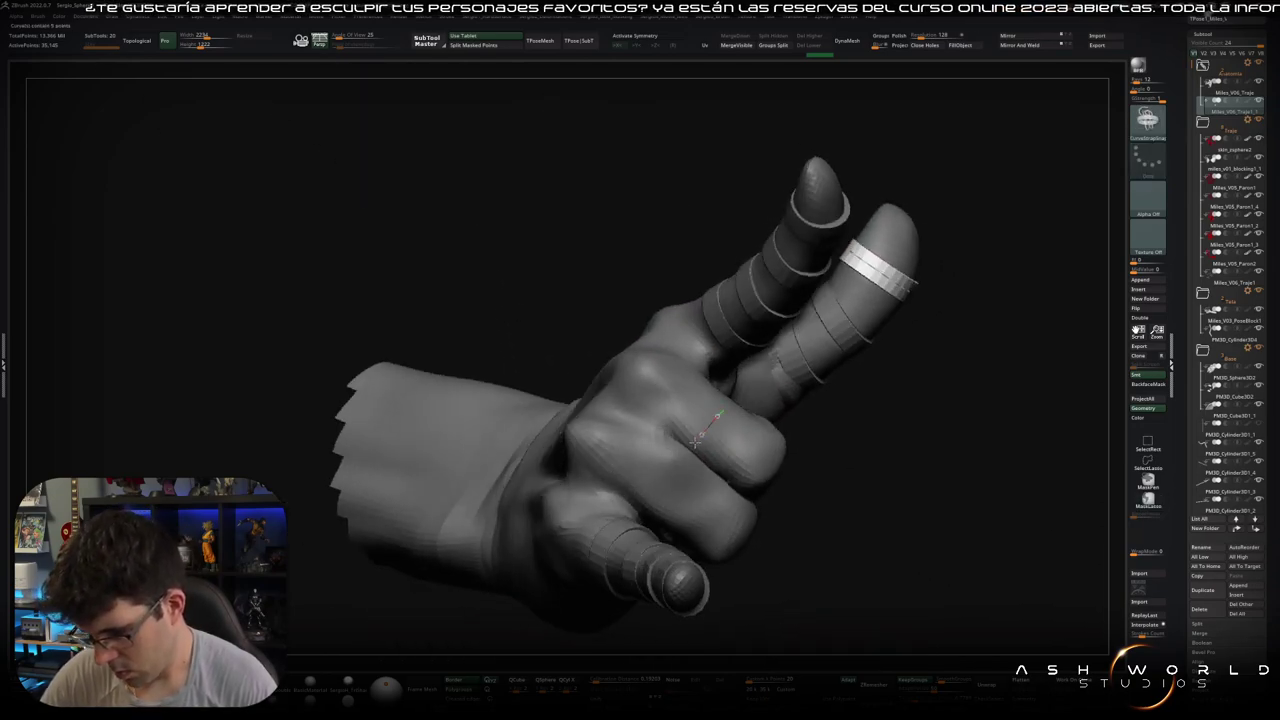
left_click_drag(640, 512, 640, 515)
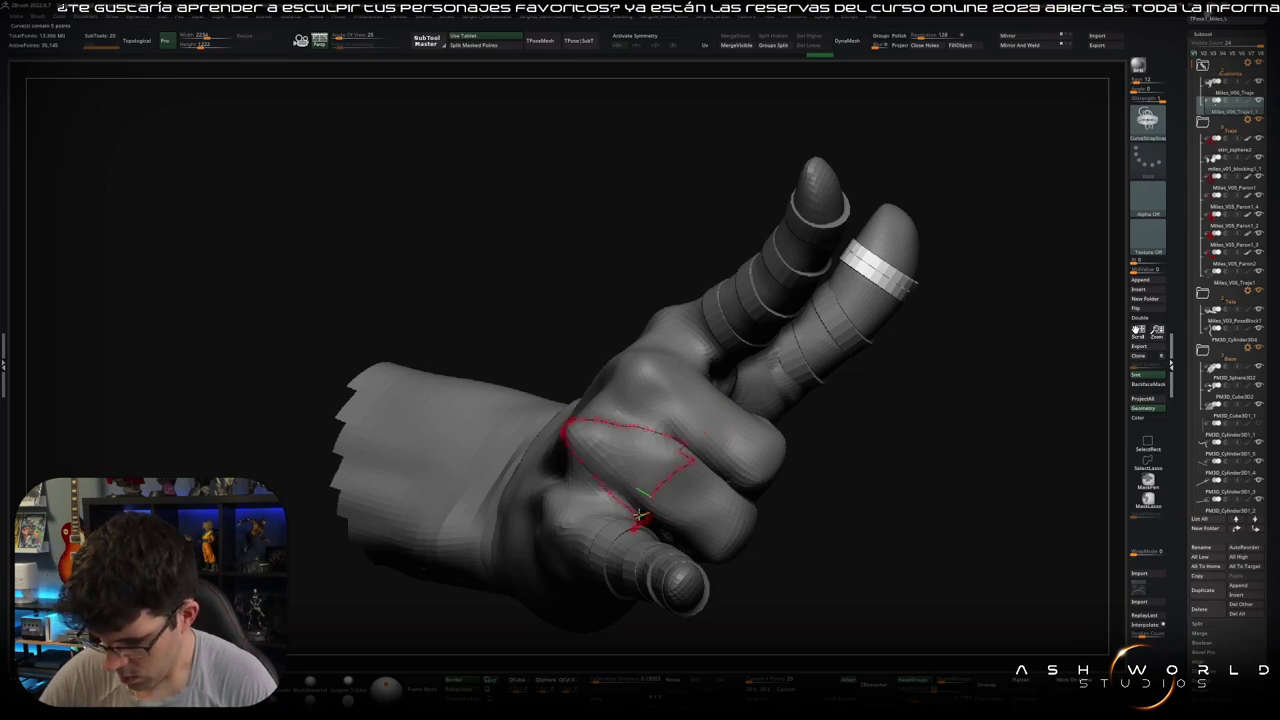
mouse_move(693, 455)
right_mouse_down()
mouse_move(716, 452)
mouse_move(731, 468)
mouse_move(720, 343)
mouse_move(757, 430)
right_mouse_up()
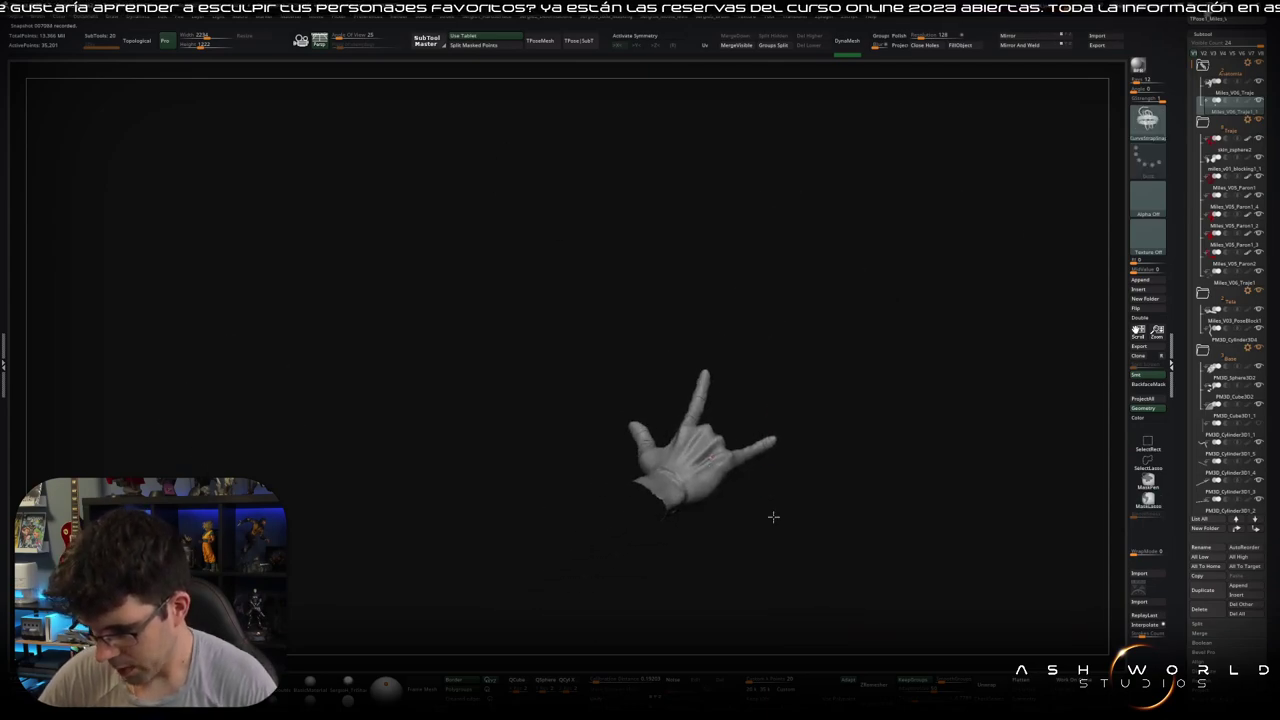
mouse_move(771, 517)
right_mouse_down()
mouse_move(783, 469)
mouse_move(640, 437)
mouse_move(576, 441)
mouse_move(590, 430)
mouse_move(553, 446)
mouse_move(580, 357)
mouse_move(533, 552)
mouse_move(526, 420)
mouse_move(540, 526)
mouse_move(520, 460)
mouse_move(510, 517)
right_mouse_up()
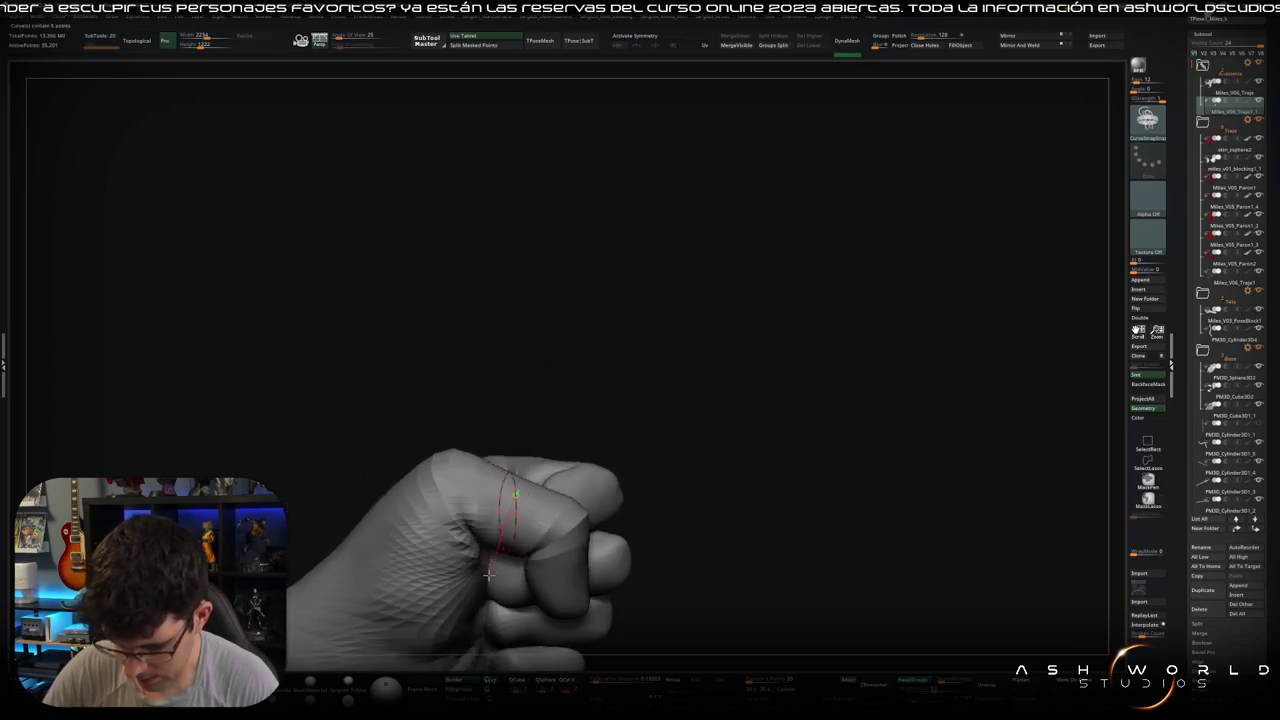
mouse_move(478, 573)
left_mouse_down()
mouse_move(492, 552)
mouse_move(523, 566)
left_mouse_up()
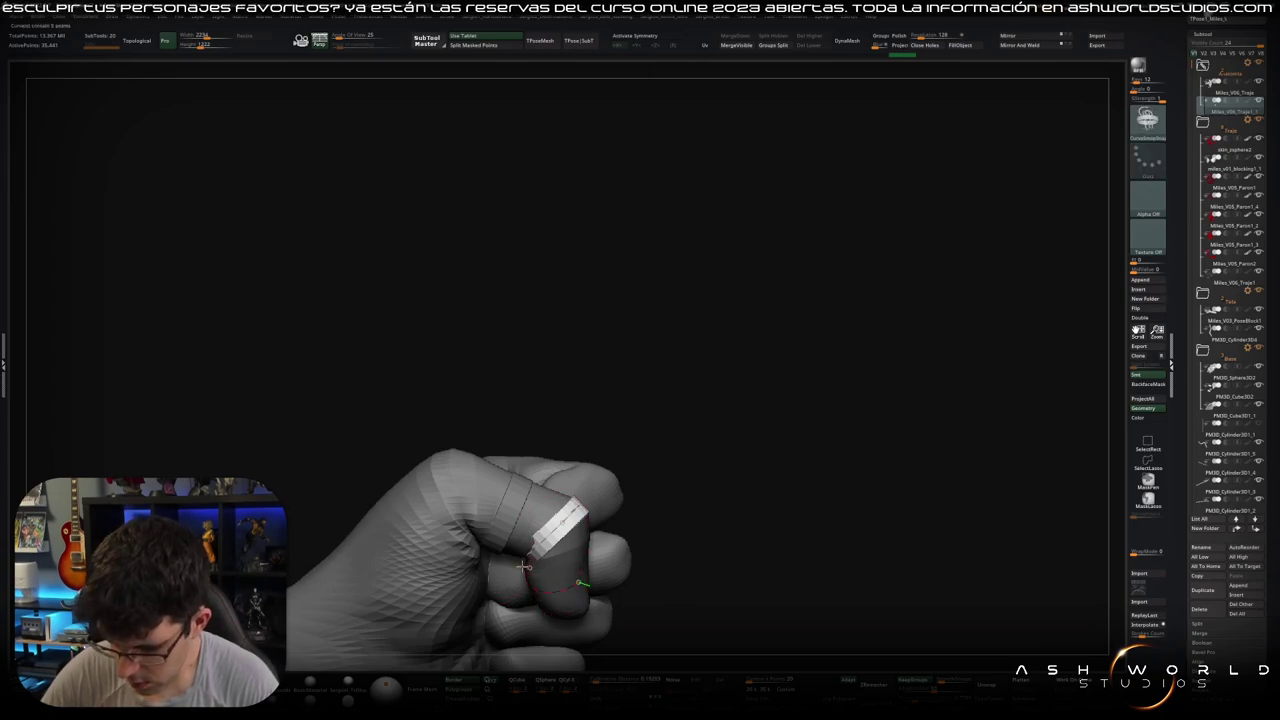
mouse_move(686, 523)
right_mouse_down()
mouse_move(711, 523)
mouse_move(652, 450)
mouse_move(614, 557)
mouse_move(599, 430)
right_mouse_up()
key("f")
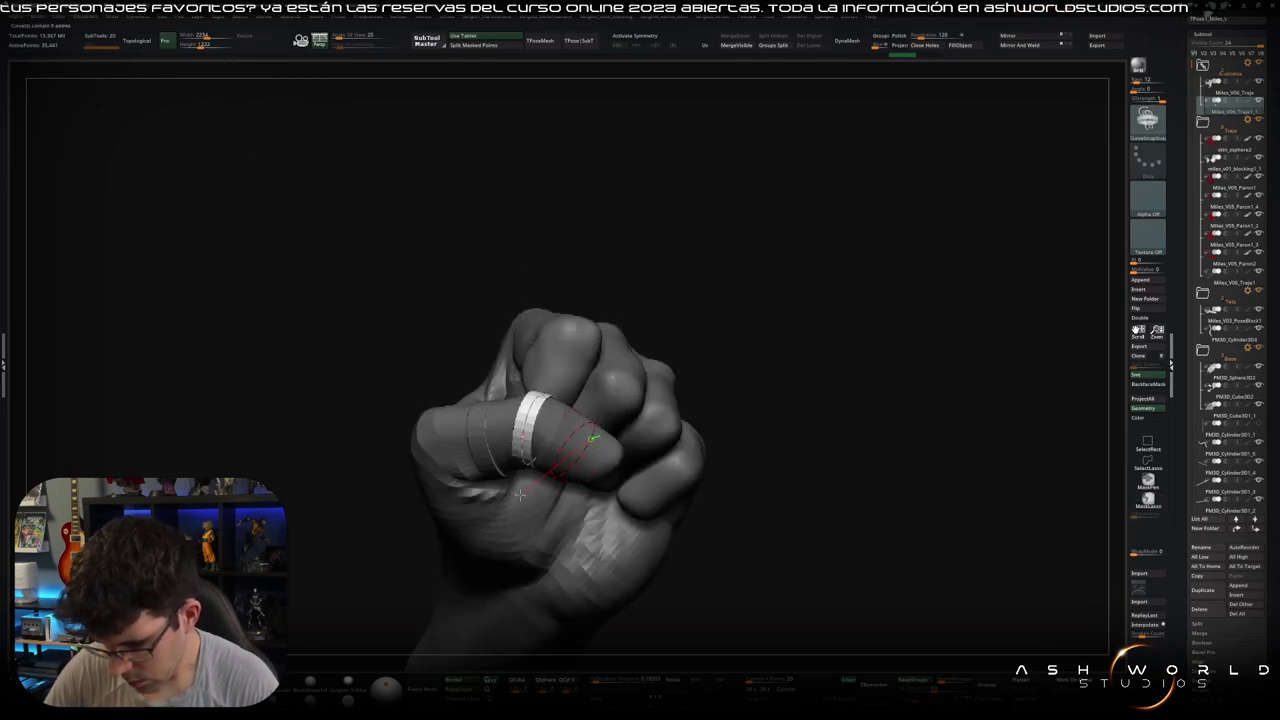
right_click_drag(660, 500, 720, 376, "alt")
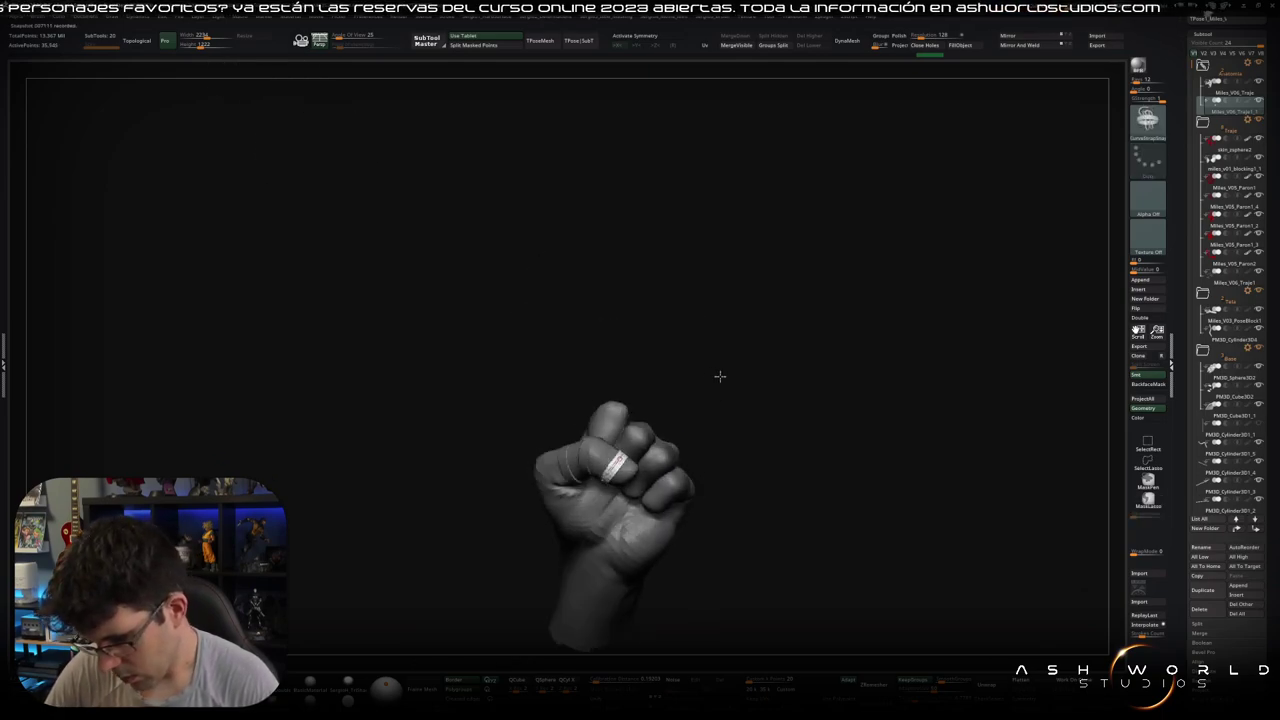
left_click(720, 376, "ctrl+shift")
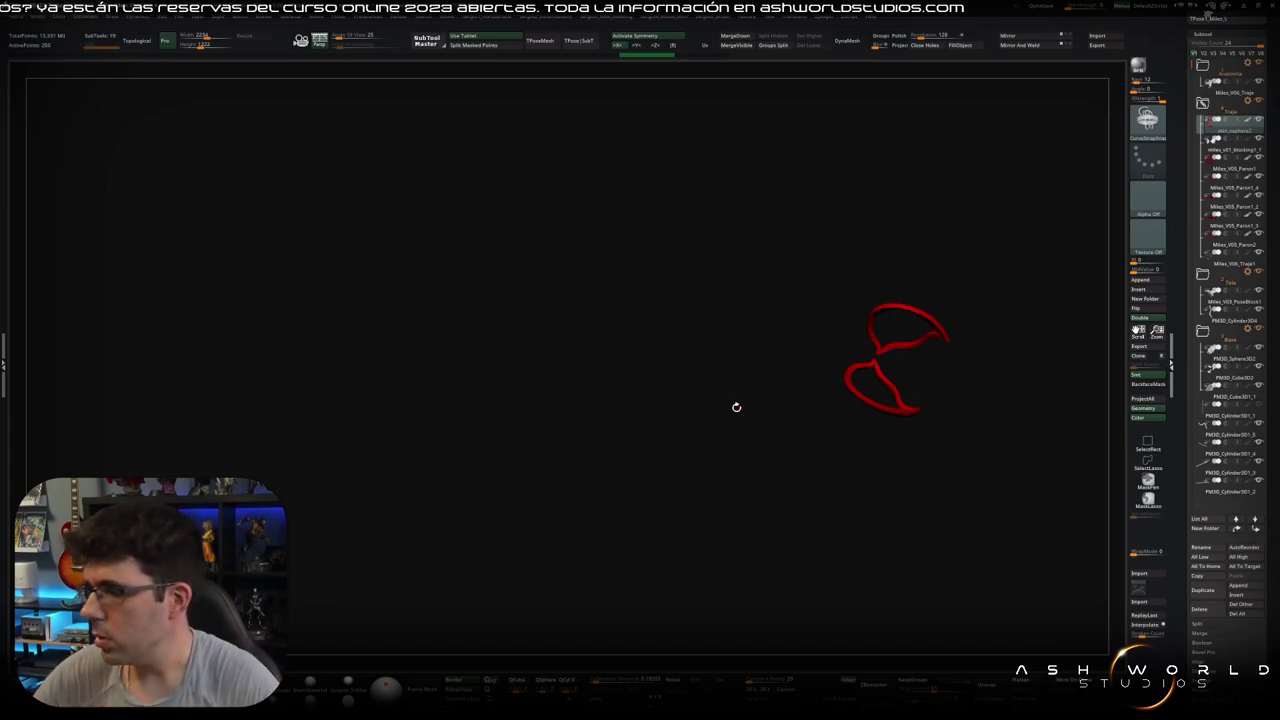
Step: Make Miles_V06_Traje1 the active subtool and check its layers
scroll(920, 214, "up", 3)
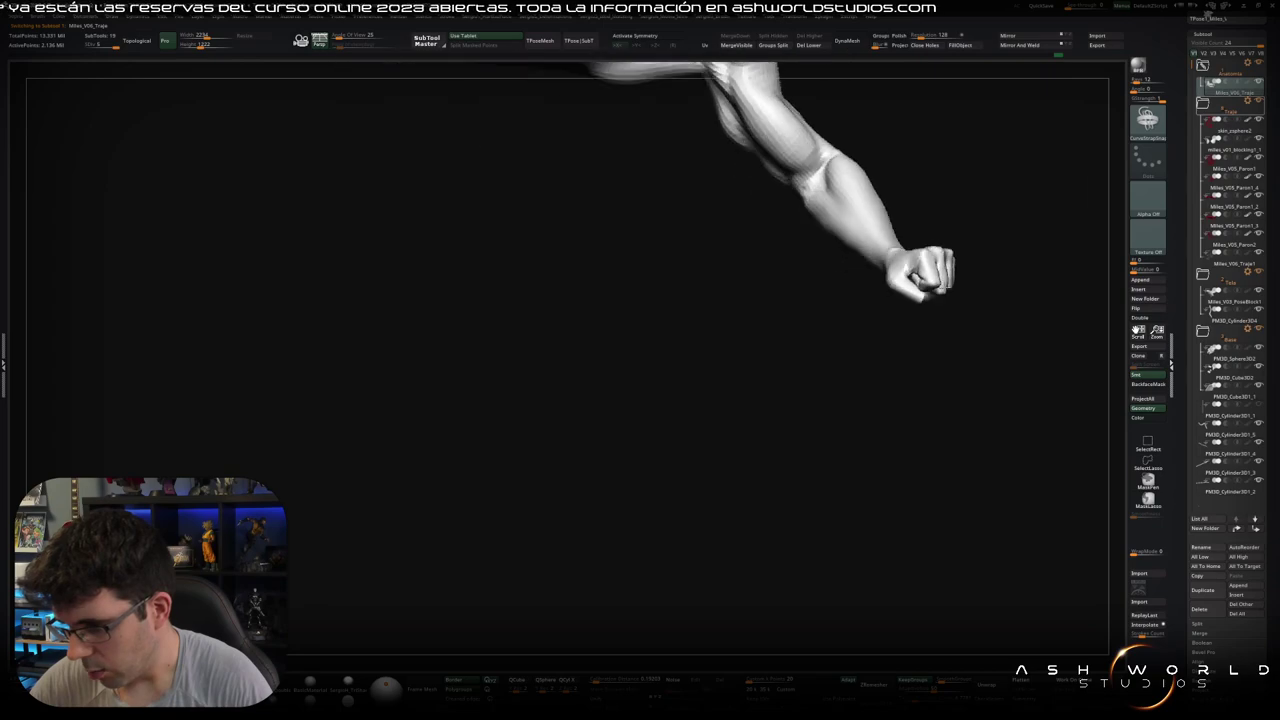
left_click_drag(870, 320, 855, 346)
scroll(844, 400, "down", 3)
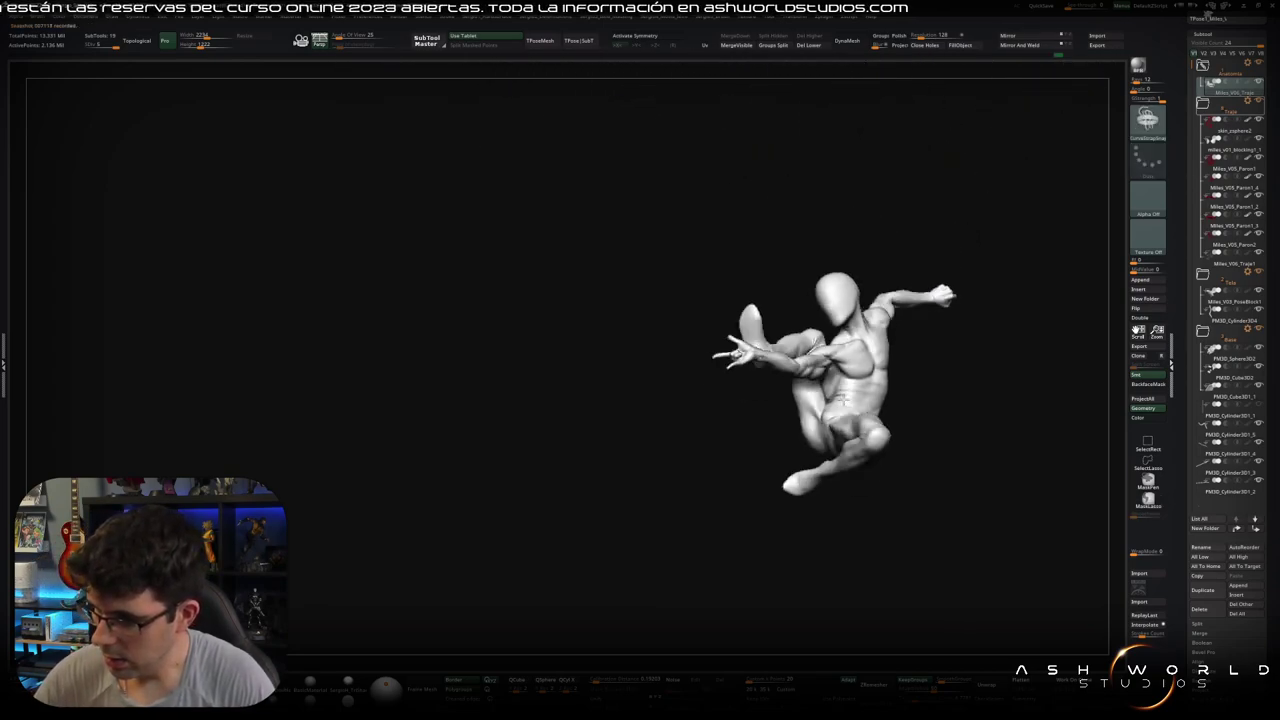
mouse_move(844, 399)
left_mouse_down()
mouse_move(909, 386)
mouse_move(809, 352)
mouse_move(694, 381)
left_mouse_up()
left_click(694, 381, "alt")
left_click(1226, 37)
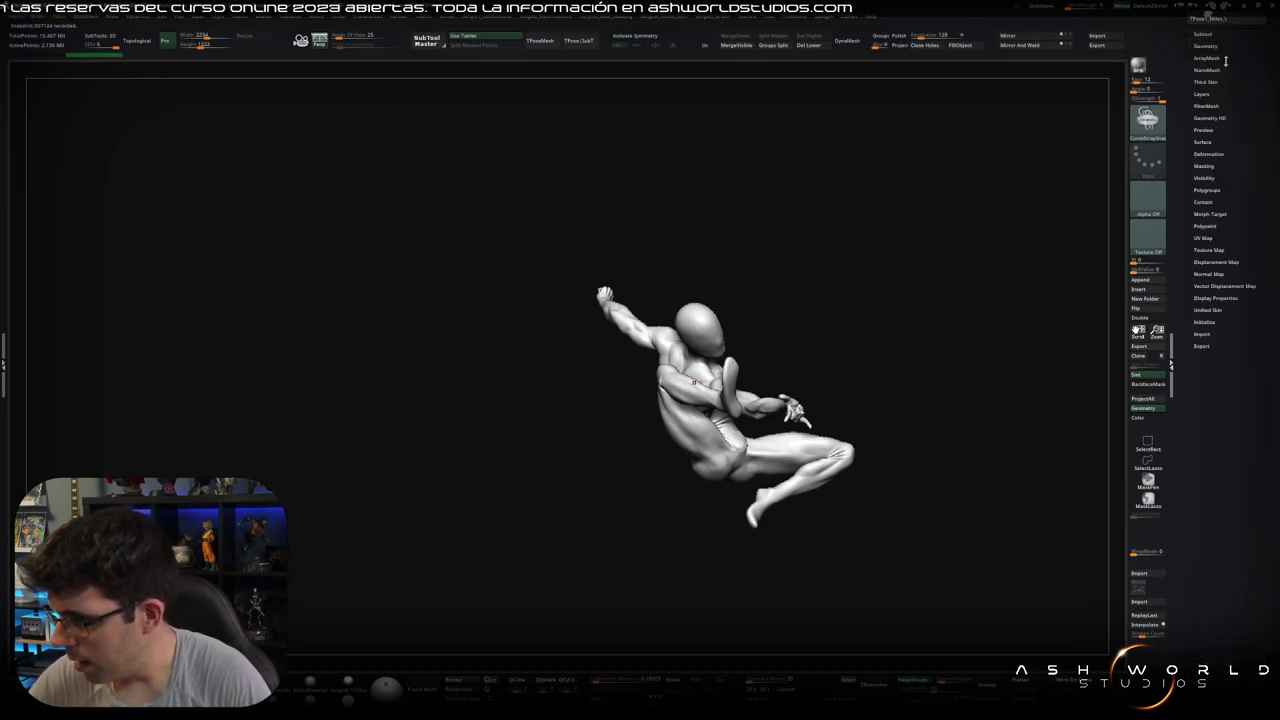
left_click(1217, 93)
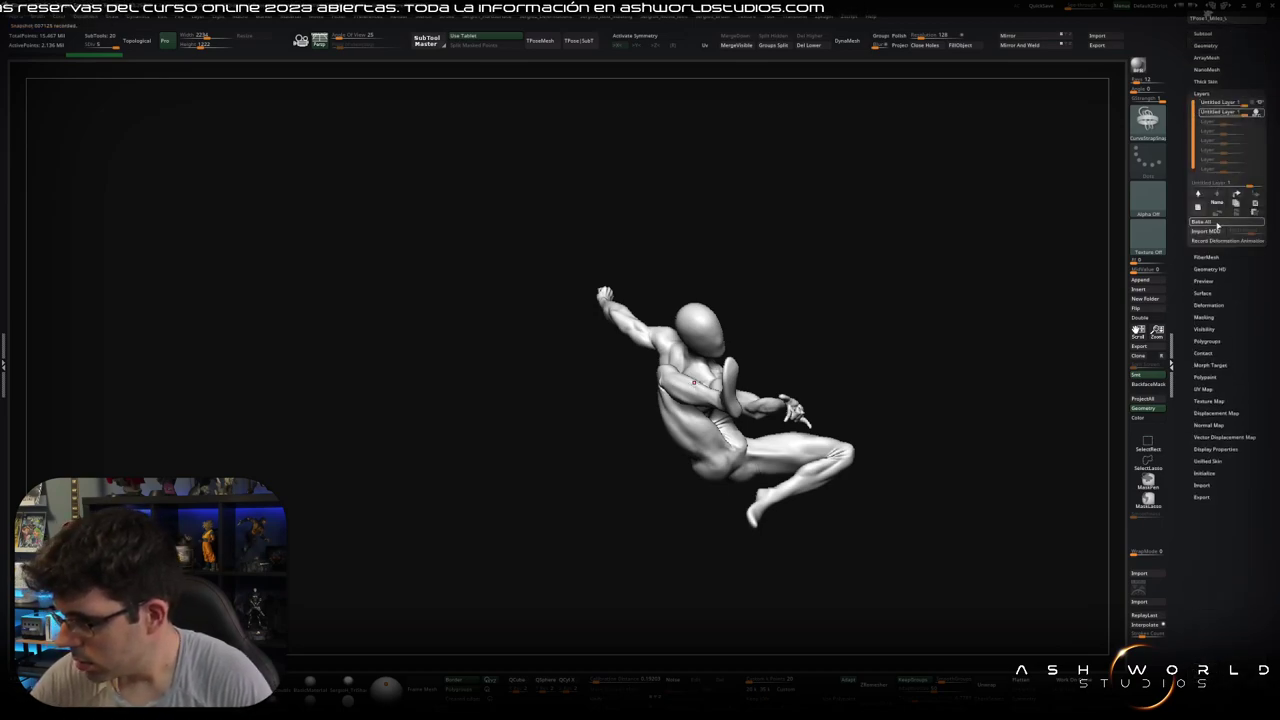
left_click(1203, 33)
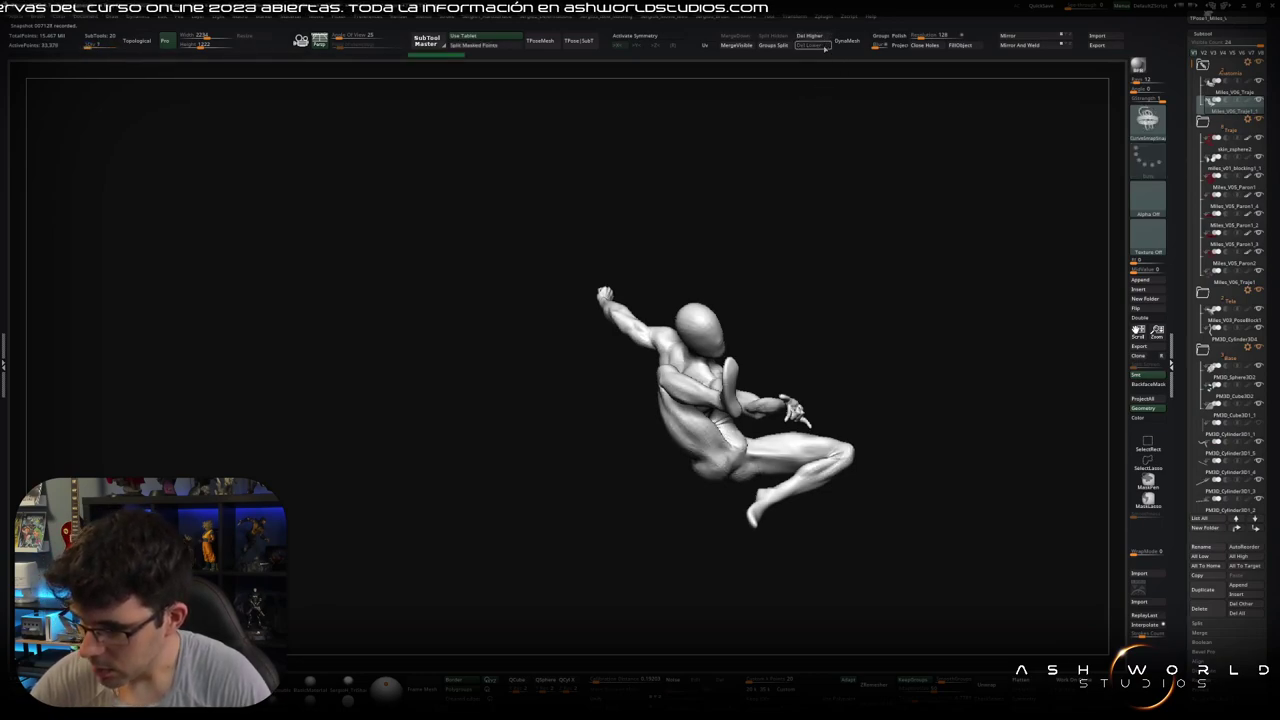
Step: Isolate both hands by inverting visibility, framing the right hand large
mouse_move(826, 93)
left_mouse_down()
mouse_move(843, 394)
mouse_move(811, 349)
mouse_move(771, 343)
mouse_move(708, 419)
left_mouse_up()
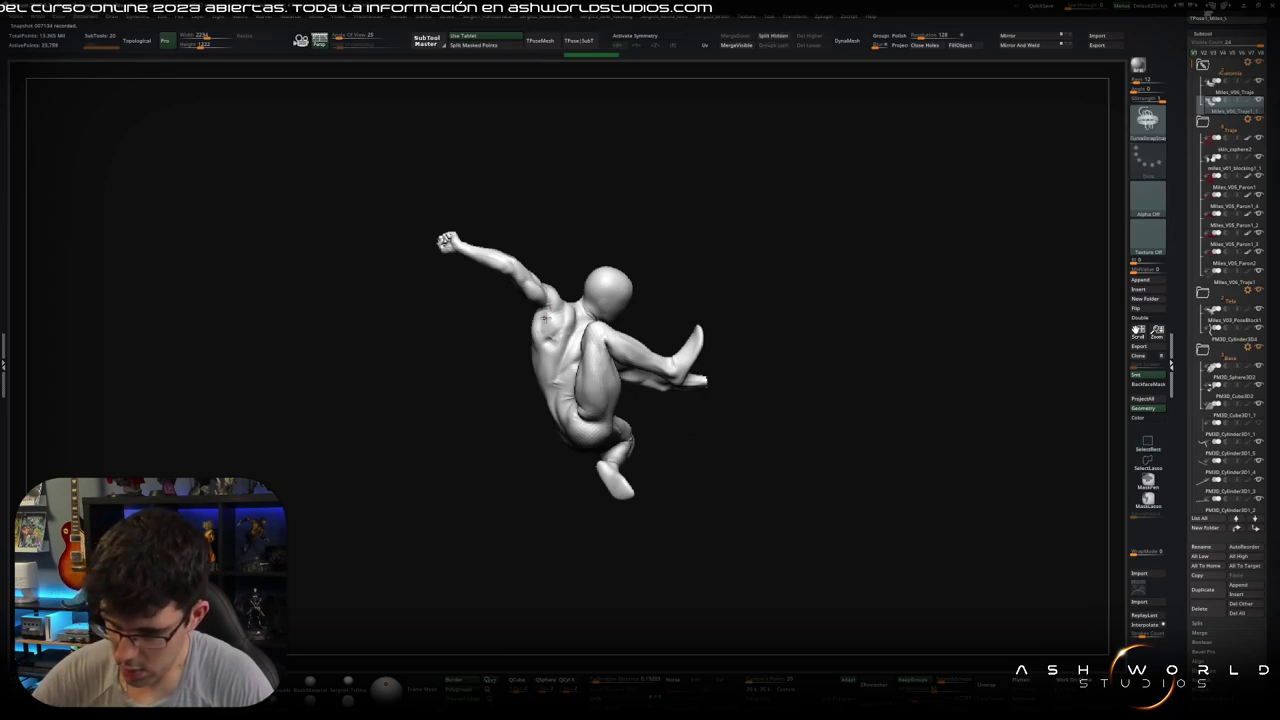
left_click_drag(408, 216, 465, 259, "ctrl+shift")
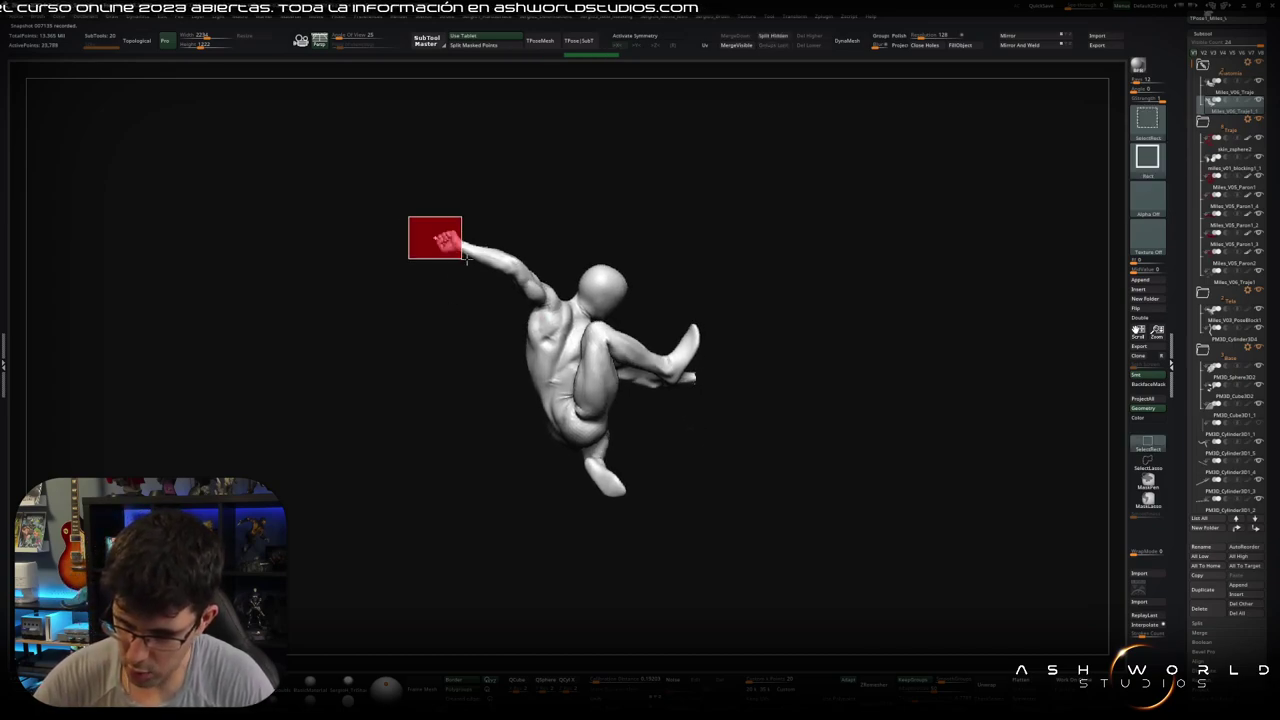
left_click(766, 351, "ctrl+shift")
key("f")
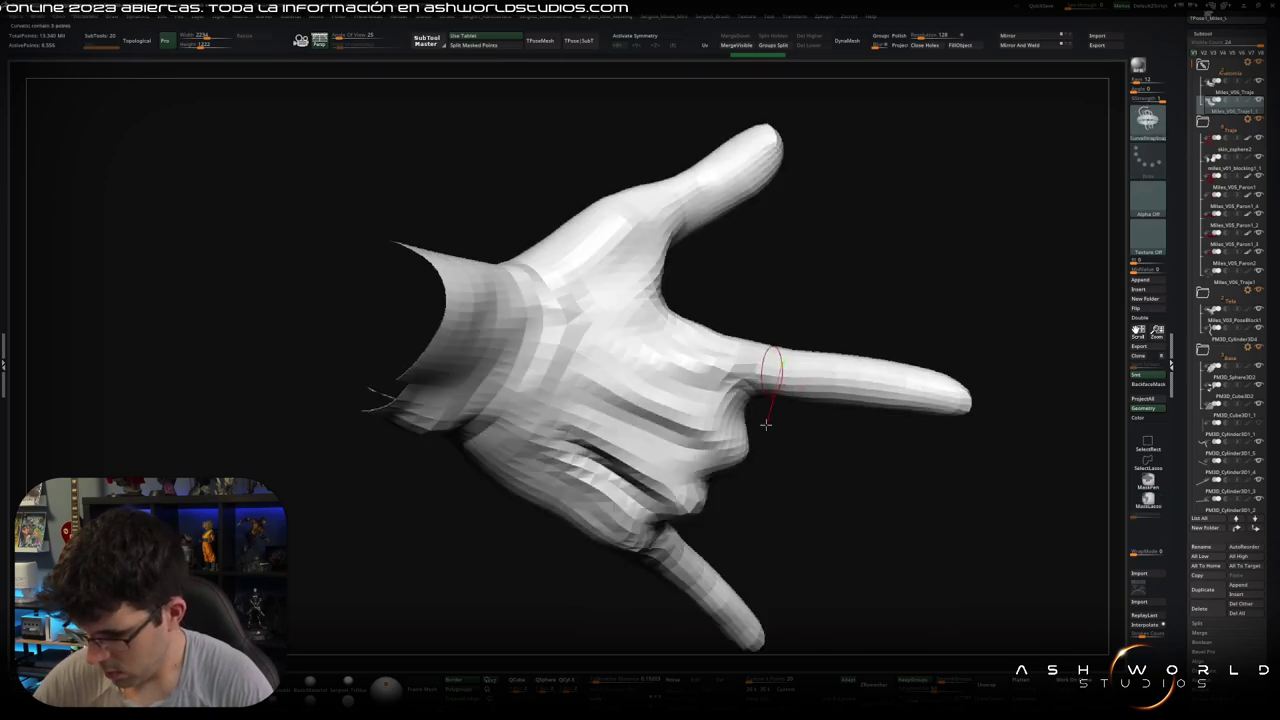
Step: Slice several ring bands along the index finger, starting at its base
left_click_drag(765, 424, 758, 429, "ctrl+shift")
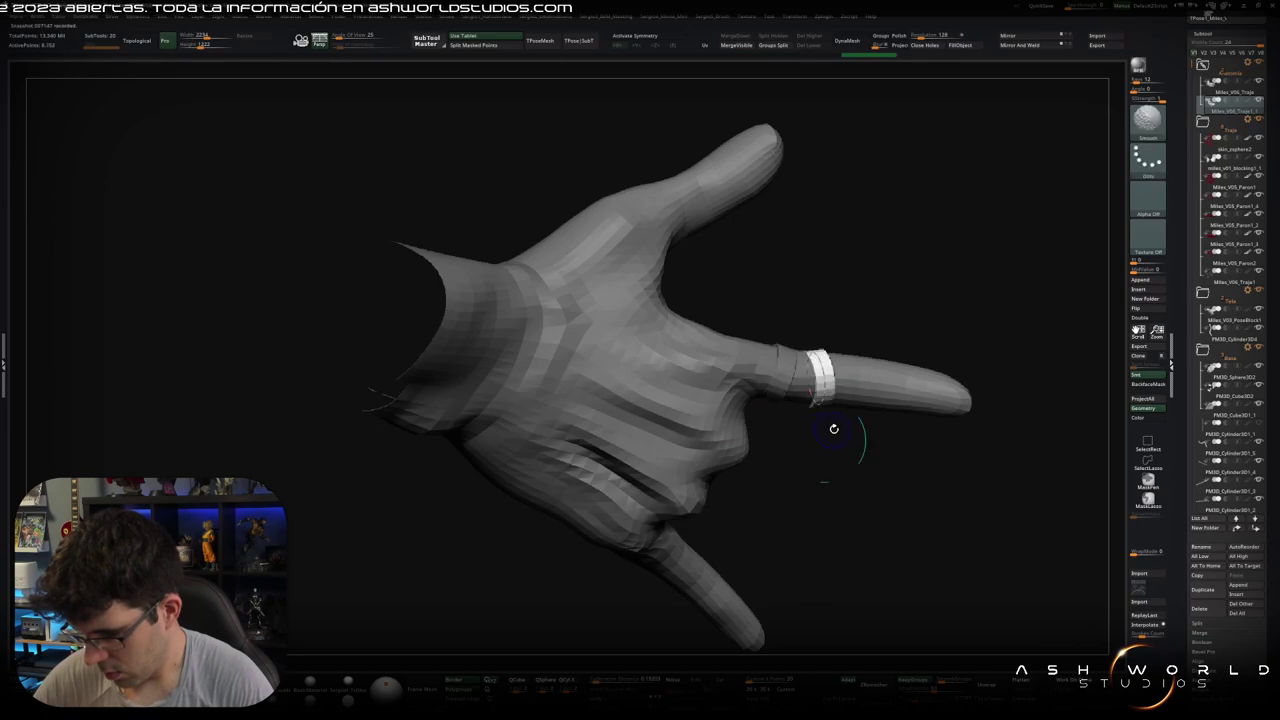
left_click_drag(852, 442, 831, 383, "ctrl+shift")
left_click_drag(825, 441, 826, 441, "ctrl+shift")
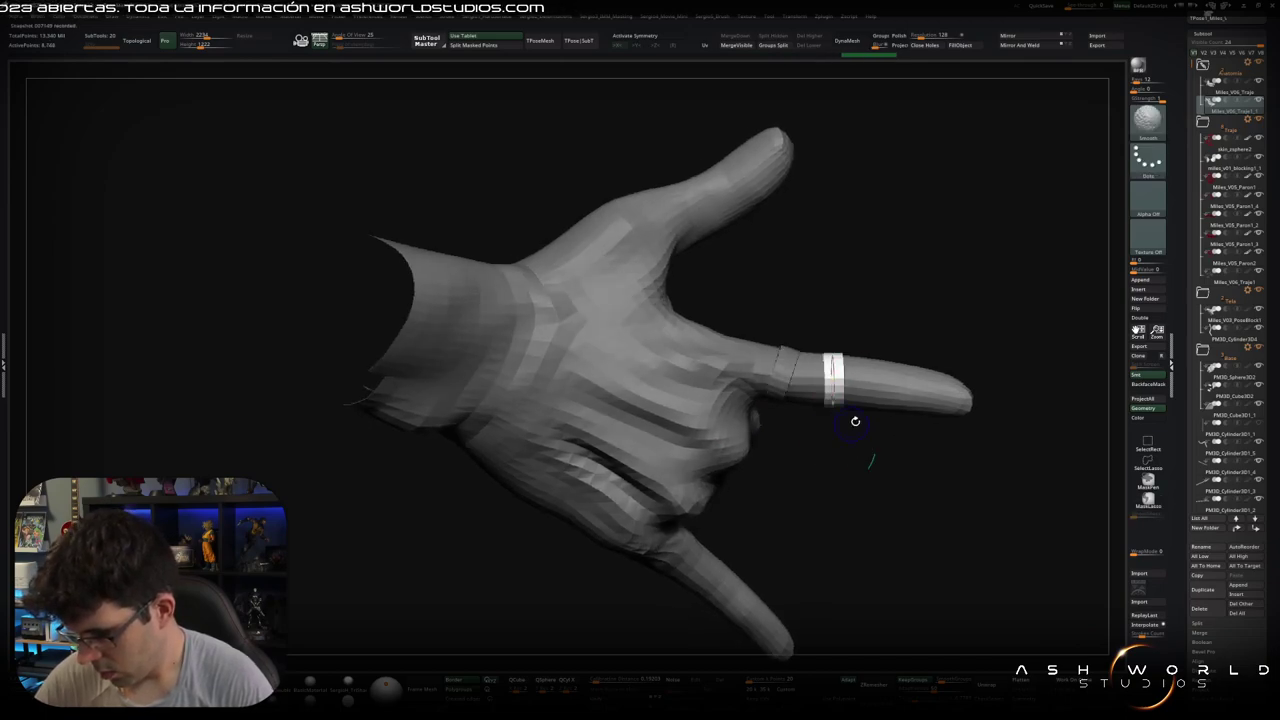
left_click_drag(873, 360, 871, 443, "ctrl+shift")
left_click_drag(933, 378, 928, 446, "ctrl+shift")
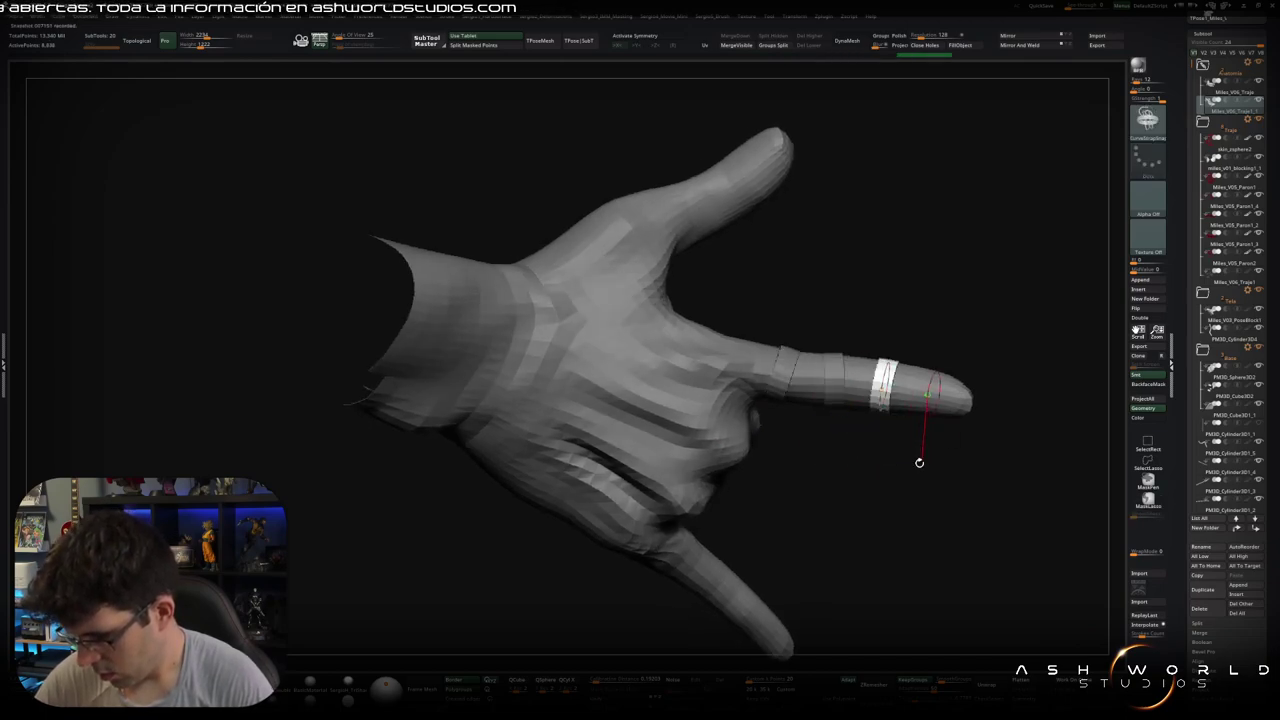
Step: Cut a band across the little finger, then more bands near the index fingertip
left_click_drag(920, 329, 701, 449)
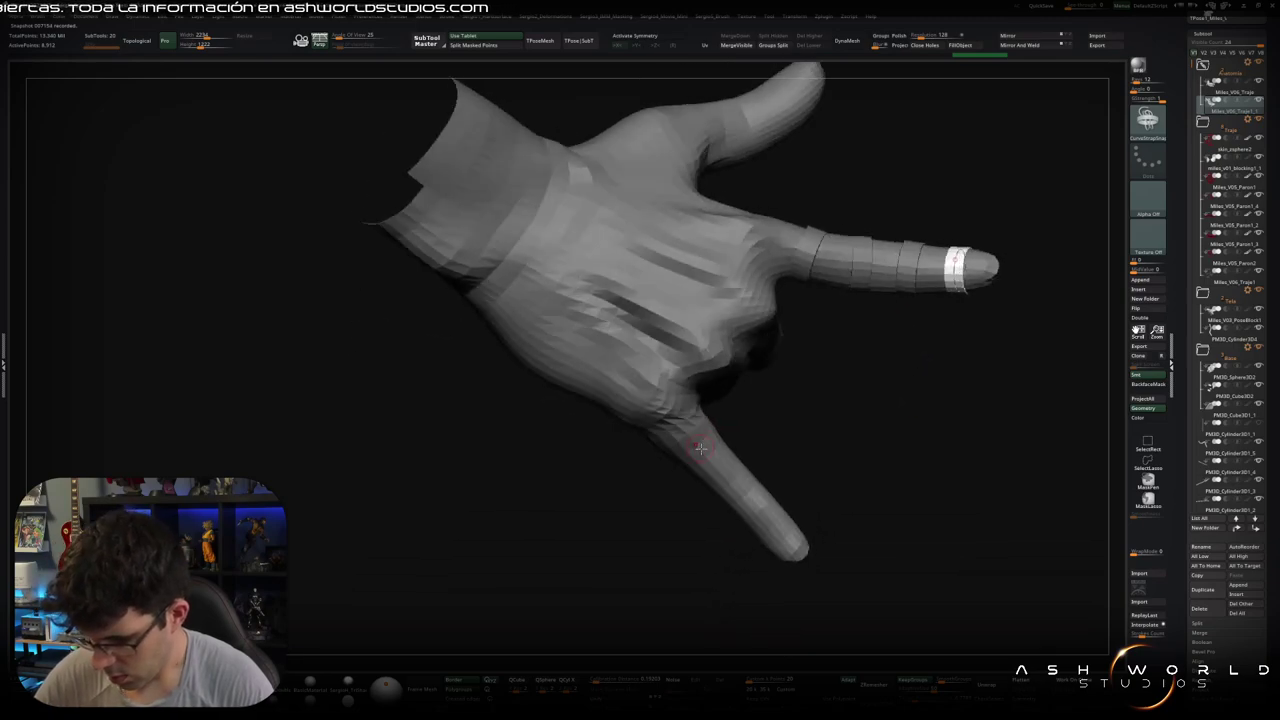
mouse_move(652, 483)
left_mouse_down("ctrl+shift")
mouse_move(714, 543)
mouse_move(772, 552)
left_mouse_up("ctrl+shift")
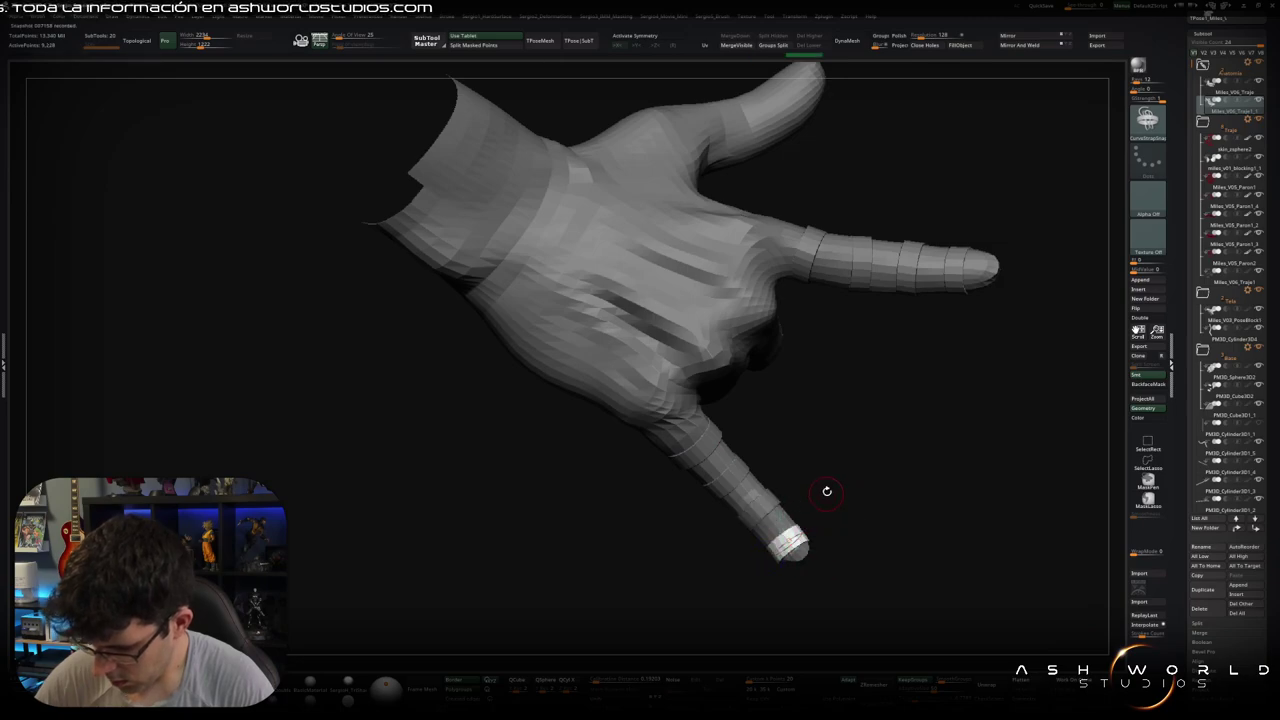
mouse_move(826, 489)
left_mouse_down("alt")
mouse_move(800, 400)
mouse_move(806, 477)
mouse_move(748, 481)
mouse_move(754, 423)
mouse_move(729, 399)
left_mouse_up("alt")
mouse_move(734, 450)
left_mouse_down("ctrl+shift")
mouse_move(760, 433)
mouse_move(765, 397)
left_mouse_up("ctrl+shift")
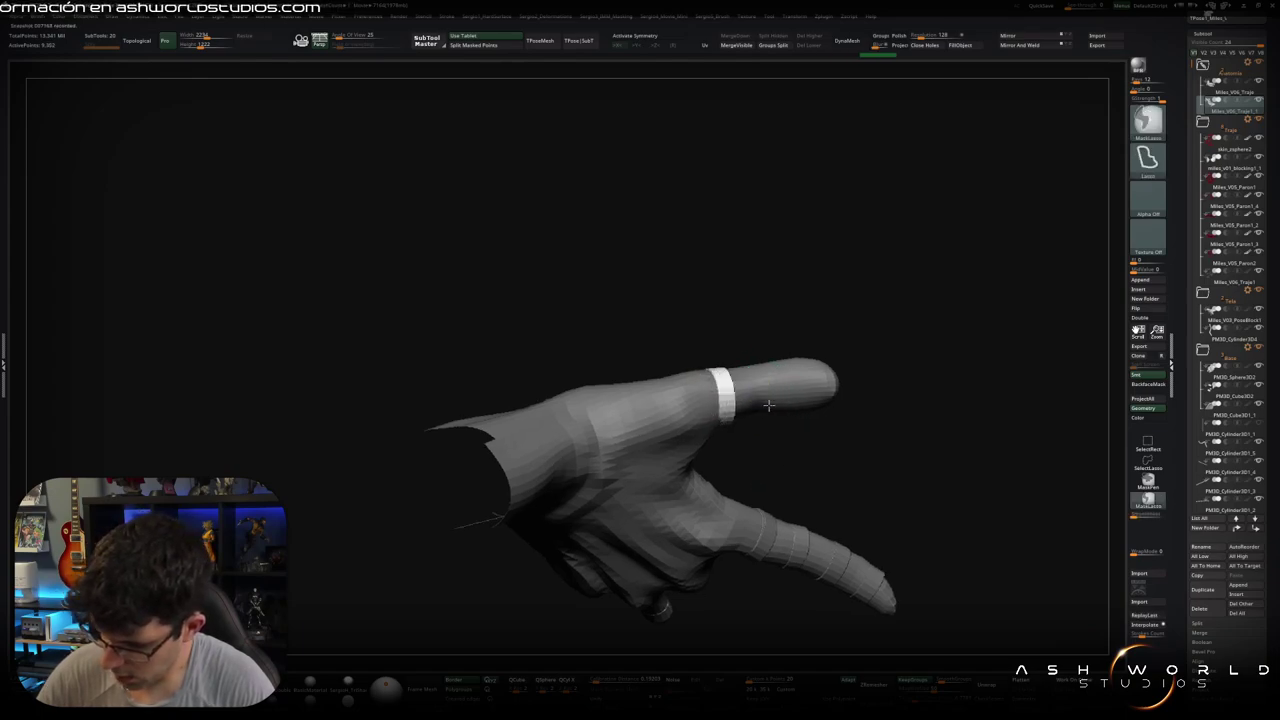
scroll(762, 398, "up", 3)
left_click_drag(773, 470, 831, 463, "ctrl+shift")
scroll(831, 463, "down", 5)
mouse_move(808, 317)
left_mouse_down()
mouse_move(779, 445)
mouse_move(760, 266)
mouse_move(789, 329)
mouse_move(865, 401)
mouse_move(817, 337)
mouse_move(837, 354)
left_mouse_up()
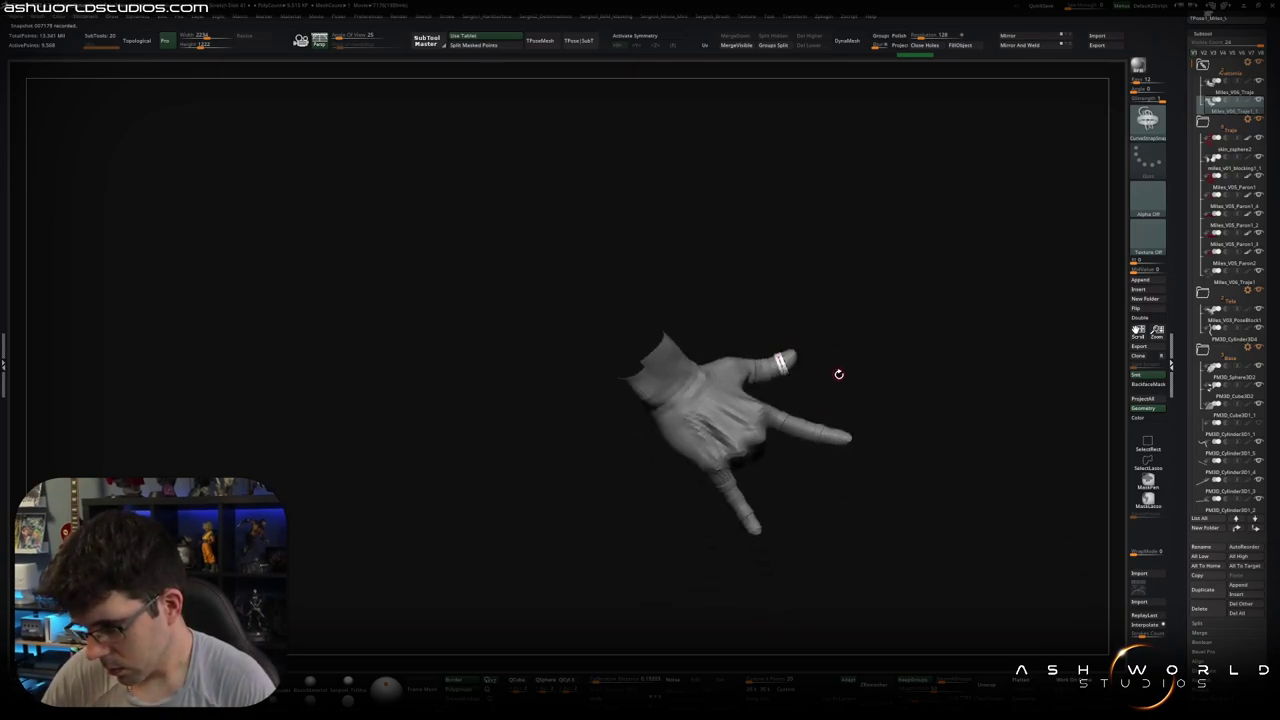
scroll(751, 388, "down", 3)
scroll(771, 406, "down", 2)
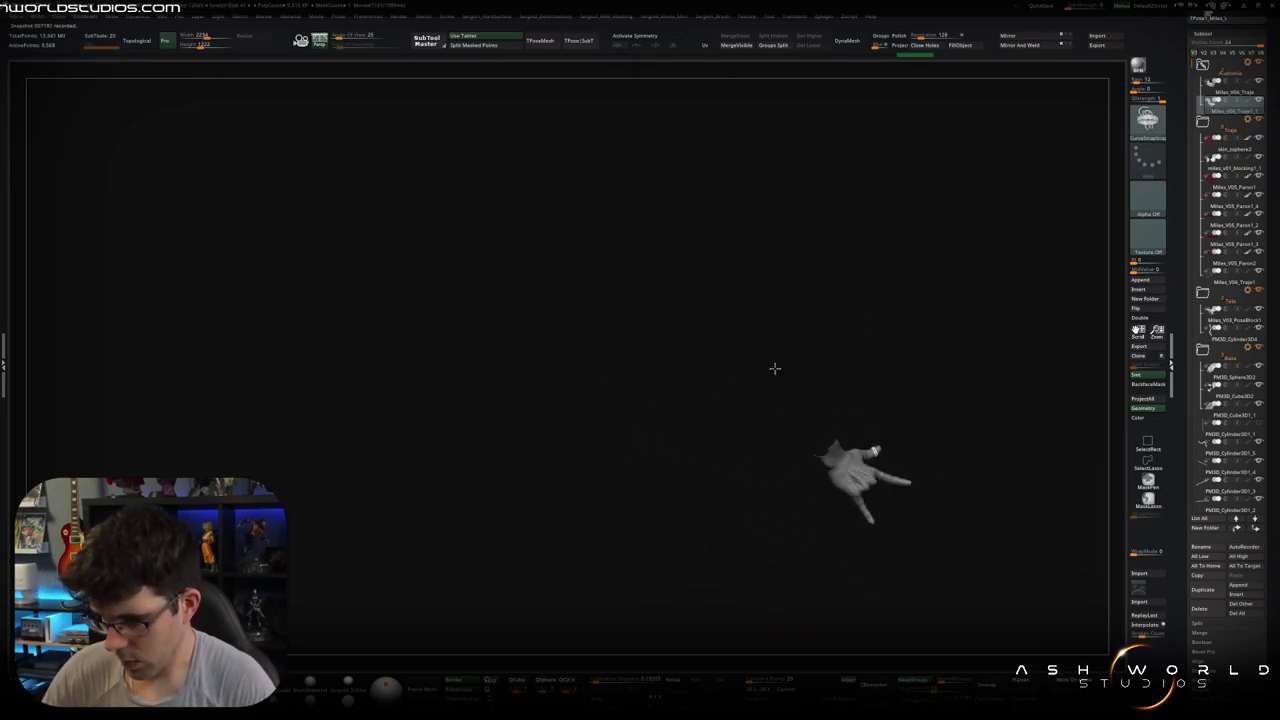
Step: Select the finger and ring pieces on the left fist
mouse_move(804, 410)
left_mouse_down()
mouse_move(809, 309)
mouse_move(883, 360)
mouse_move(669, 538)
left_mouse_up()
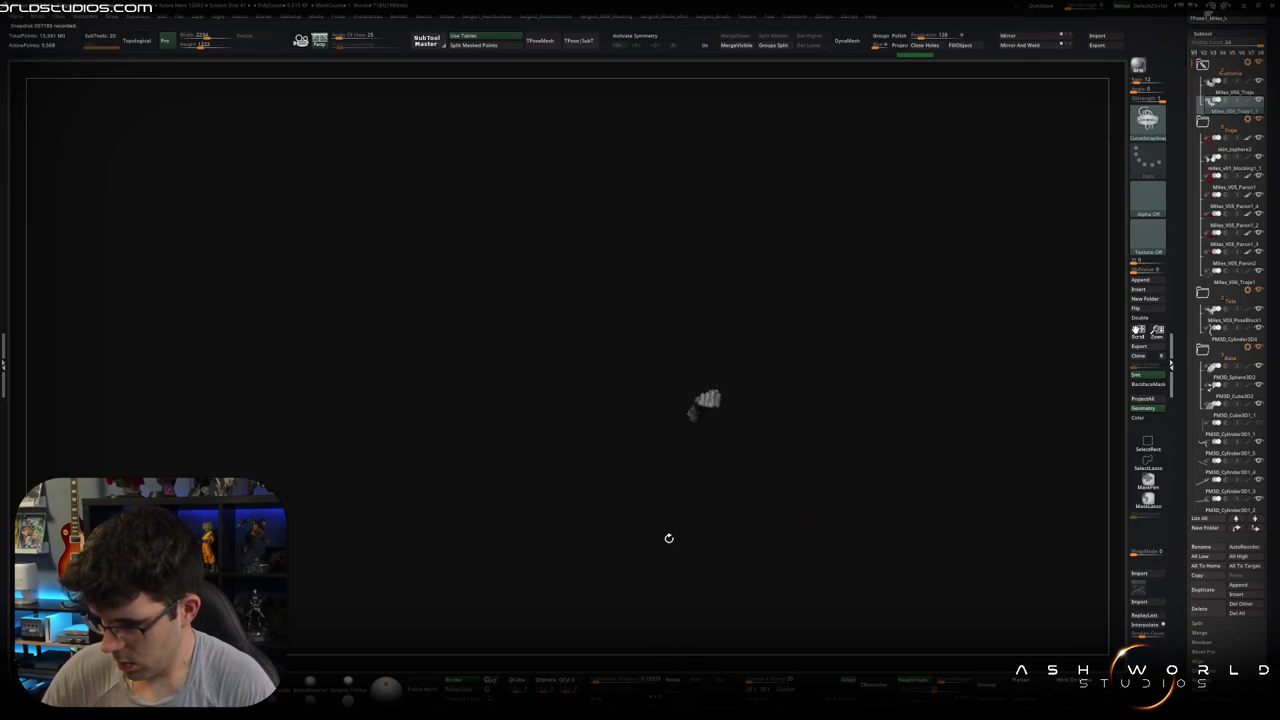
scroll(731, 471, "up", 2)
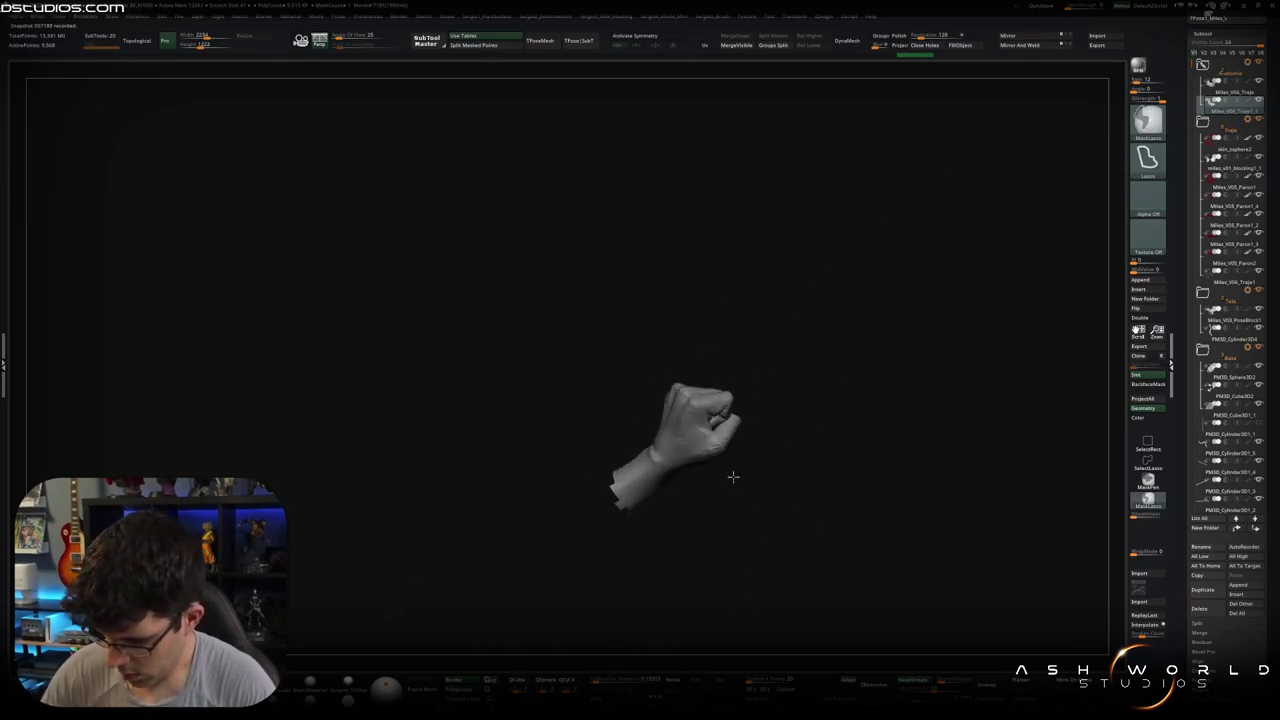
scroll(713, 379, "up", 3)
left_click_drag(713, 379, 740, 440)
scroll(745, 445, "up", 2)
scroll(749, 451, "up", 2)
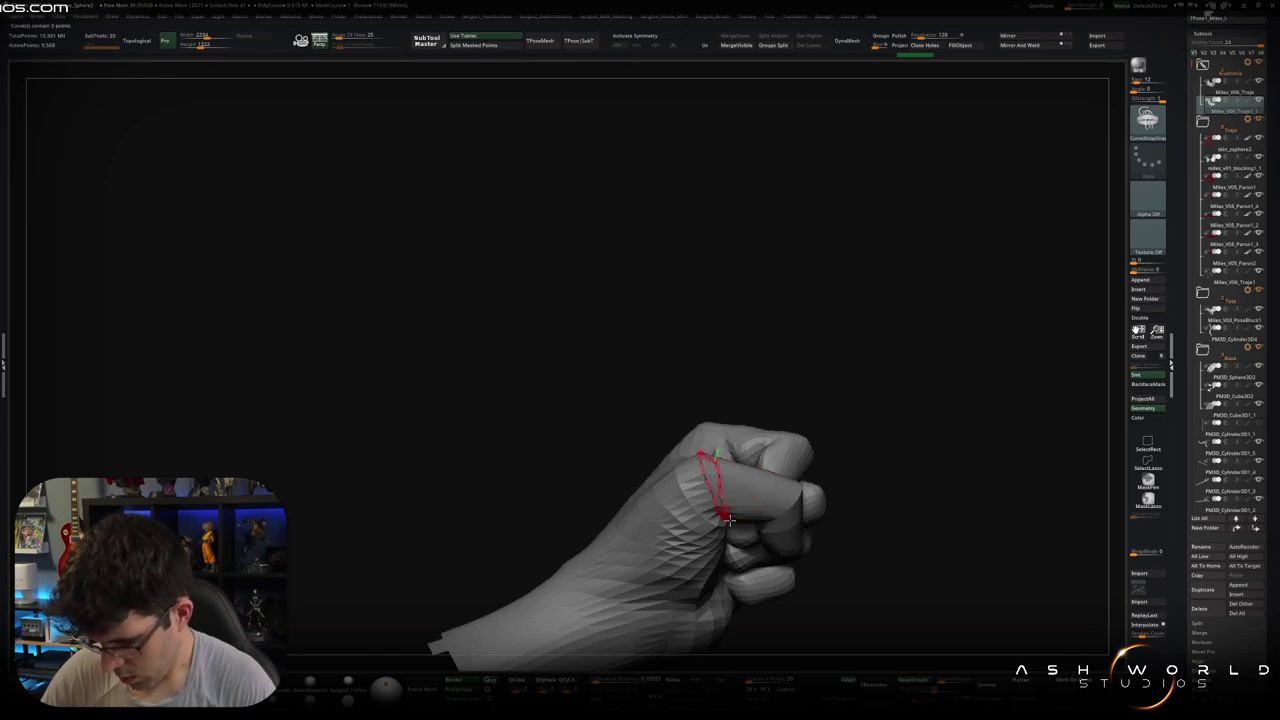
left_click(727, 511, "alt")
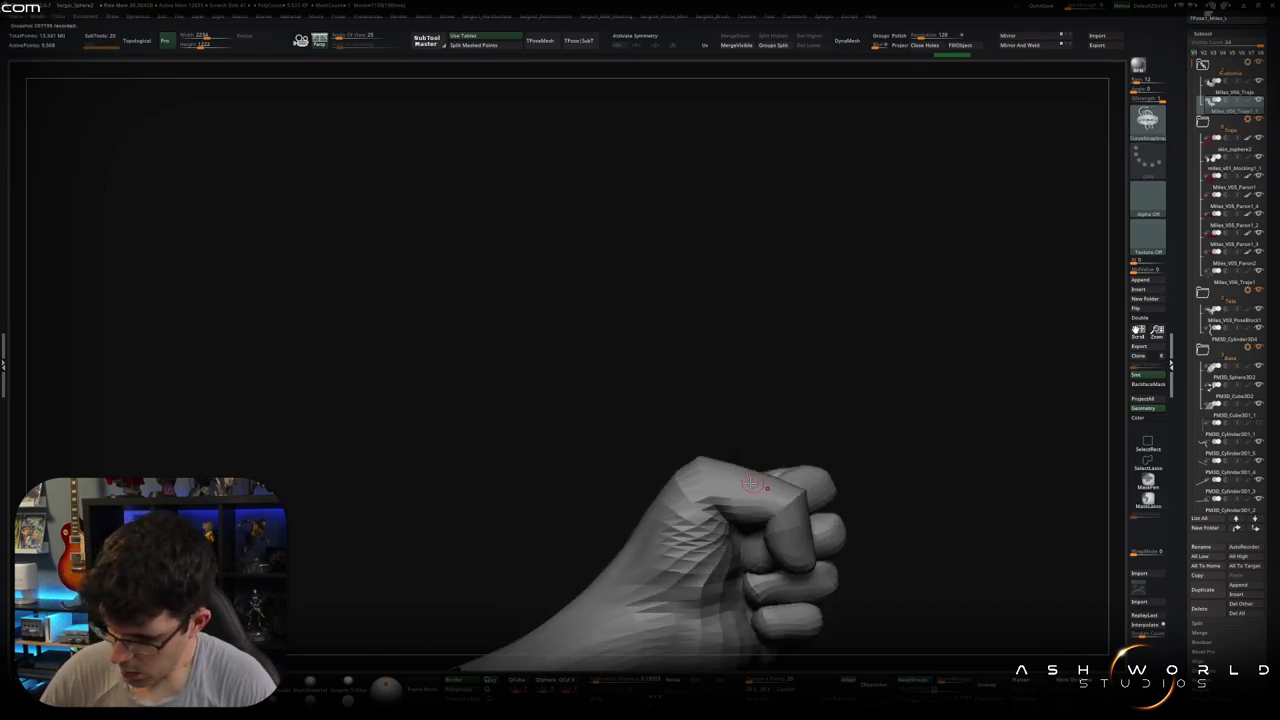
left_click_drag(771, 449, 732, 479)
left_click(727, 535, "alt")
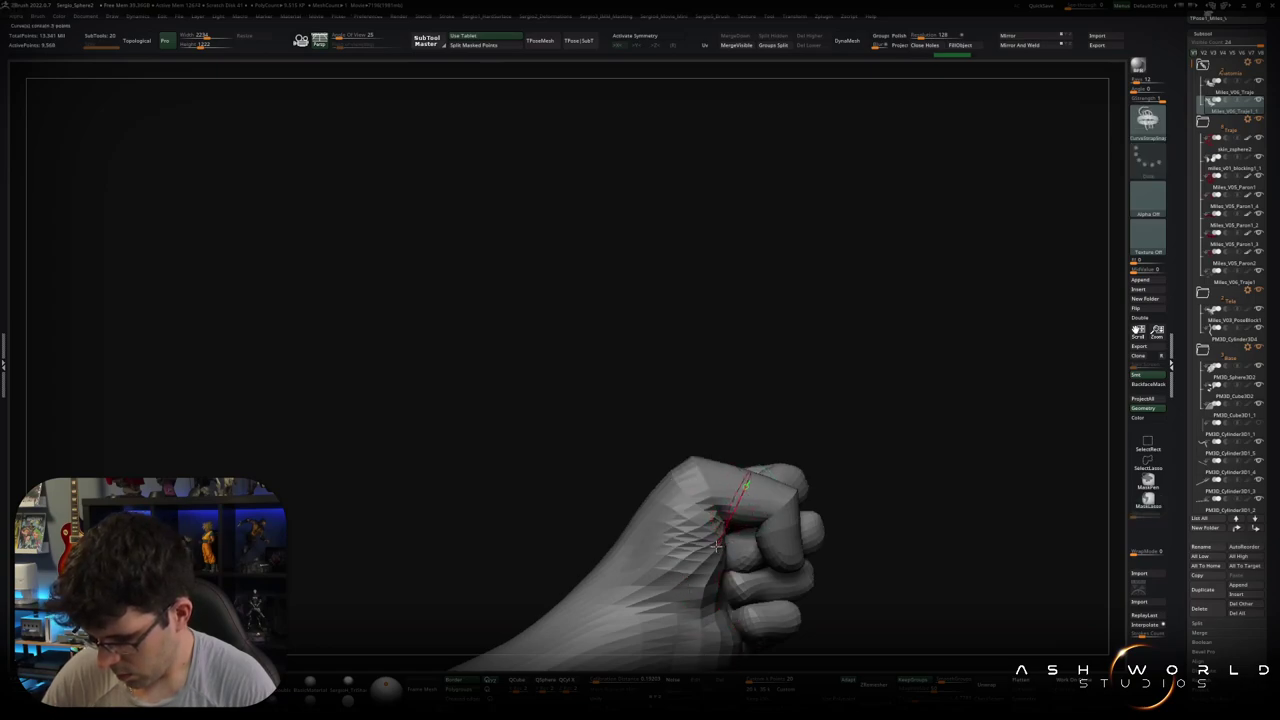
left_click(722, 546, "alt")
left_click(733, 537, "alt")
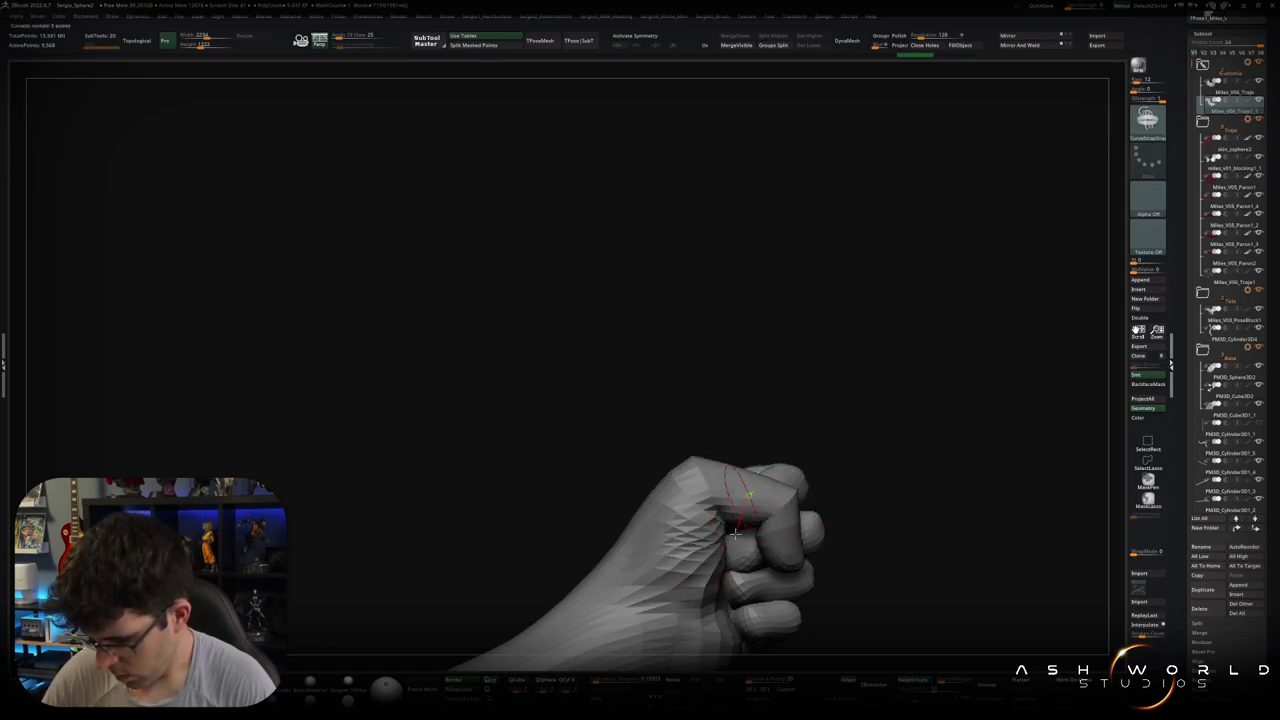
left_click(724, 552, "alt")
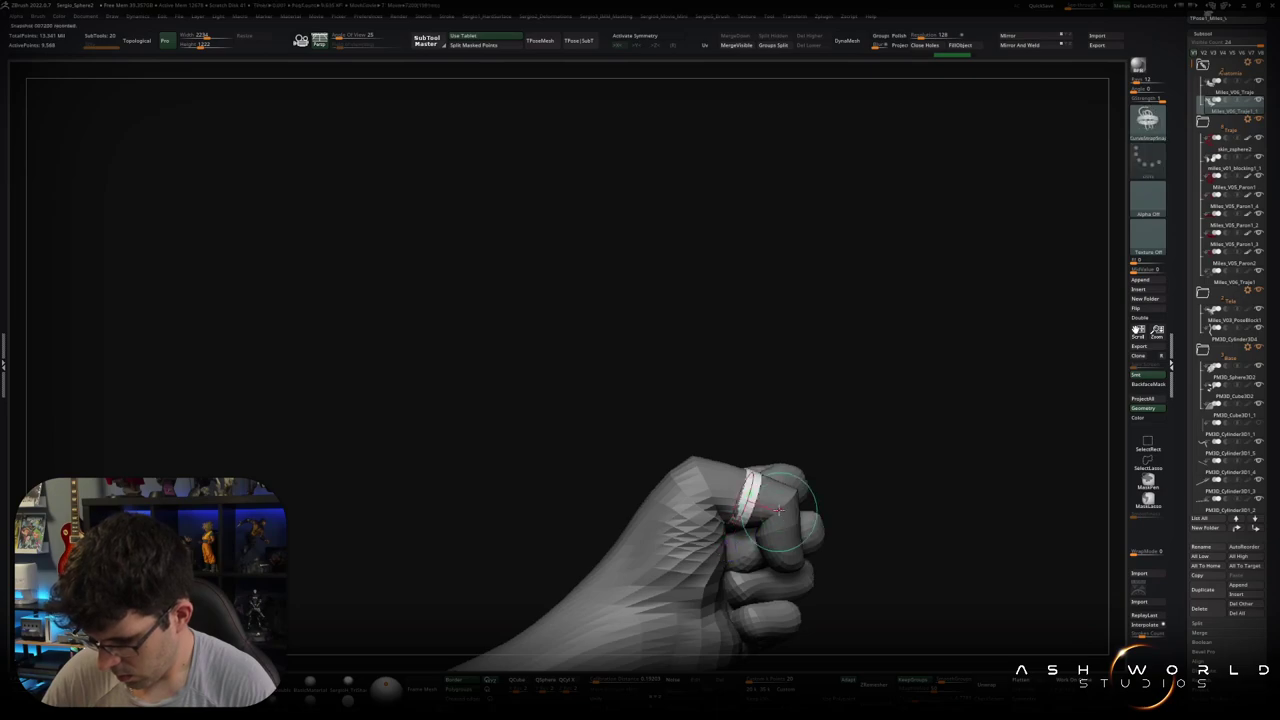
Step: Slice the ring band on the fist's finger, clear the mask, and hide the hand
scroll(782, 518, "up", 2)
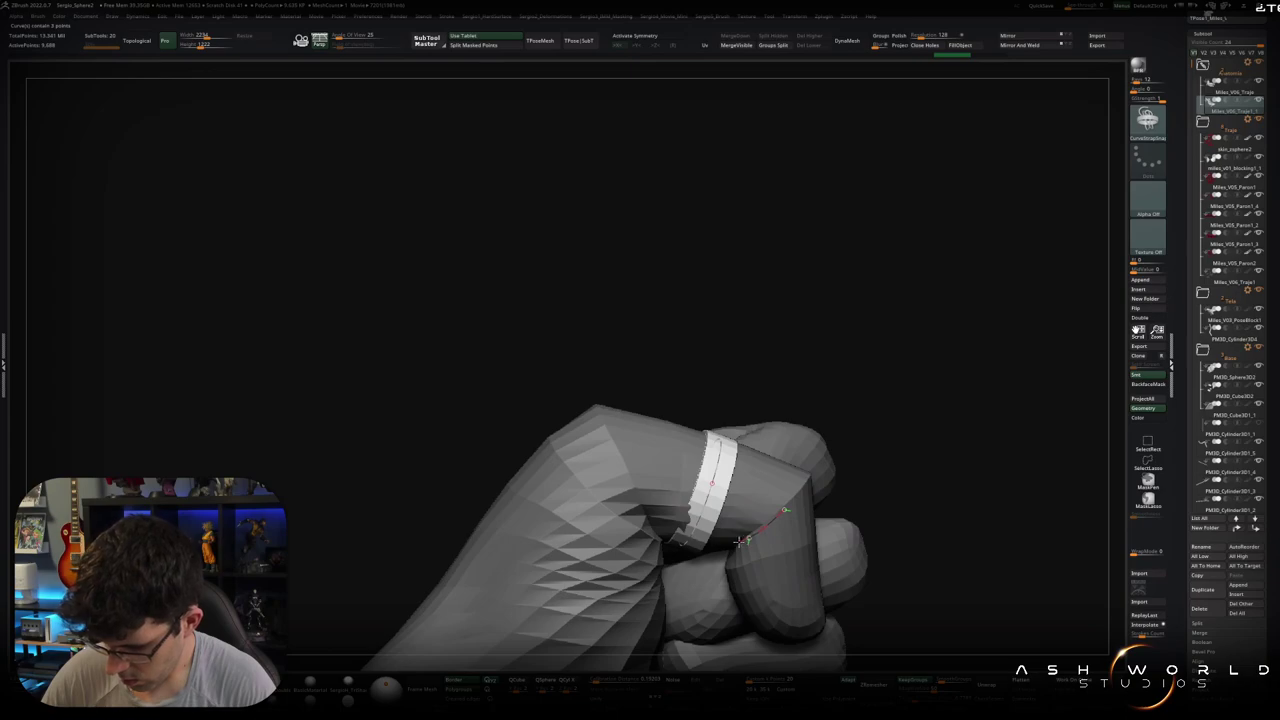
left_click_drag(707, 554, 696, 543)
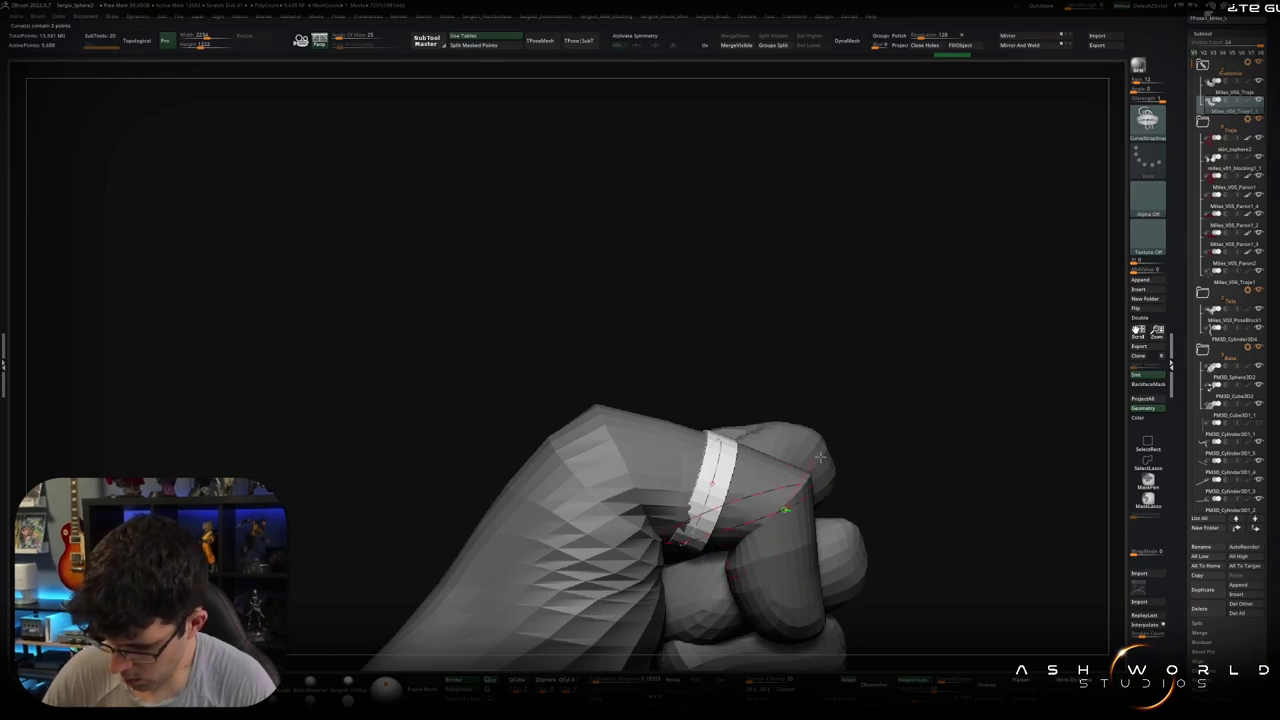
left_click_drag(798, 409, 767, 478)
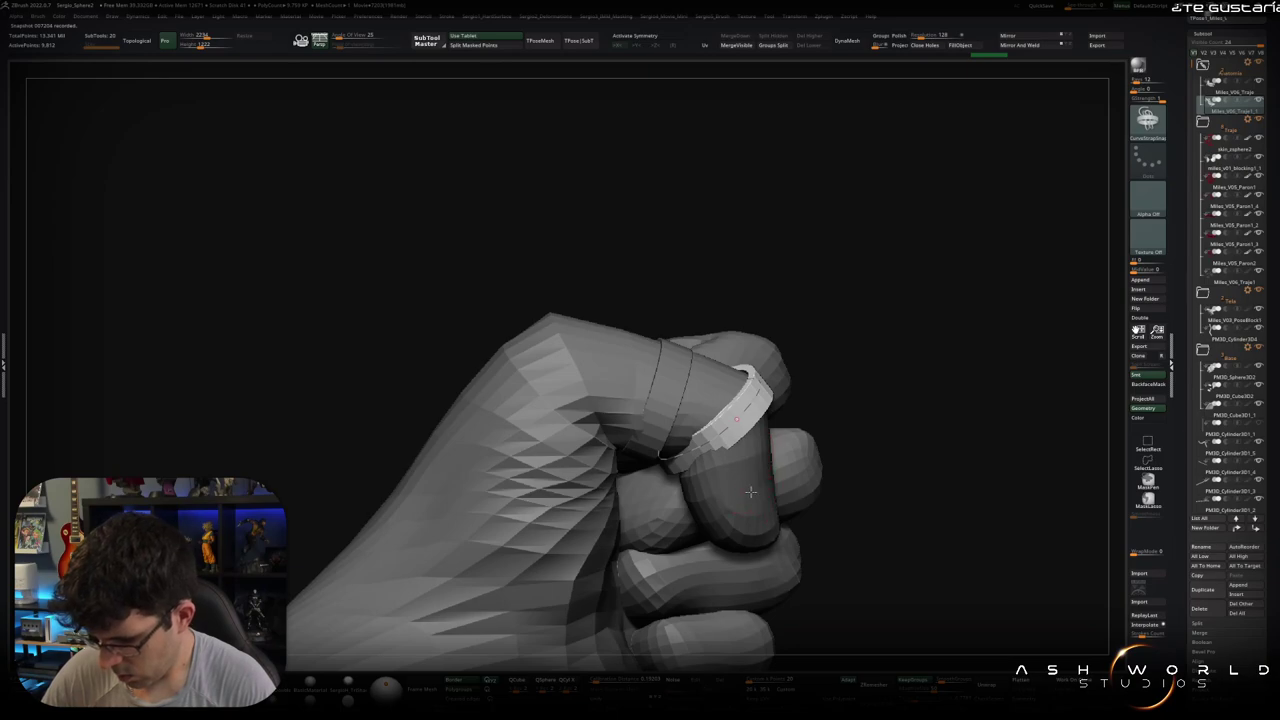
mouse_move(833, 483)
left_mouse_down()
mouse_move(731, 507)
mouse_move(899, 431)
left_mouse_up()
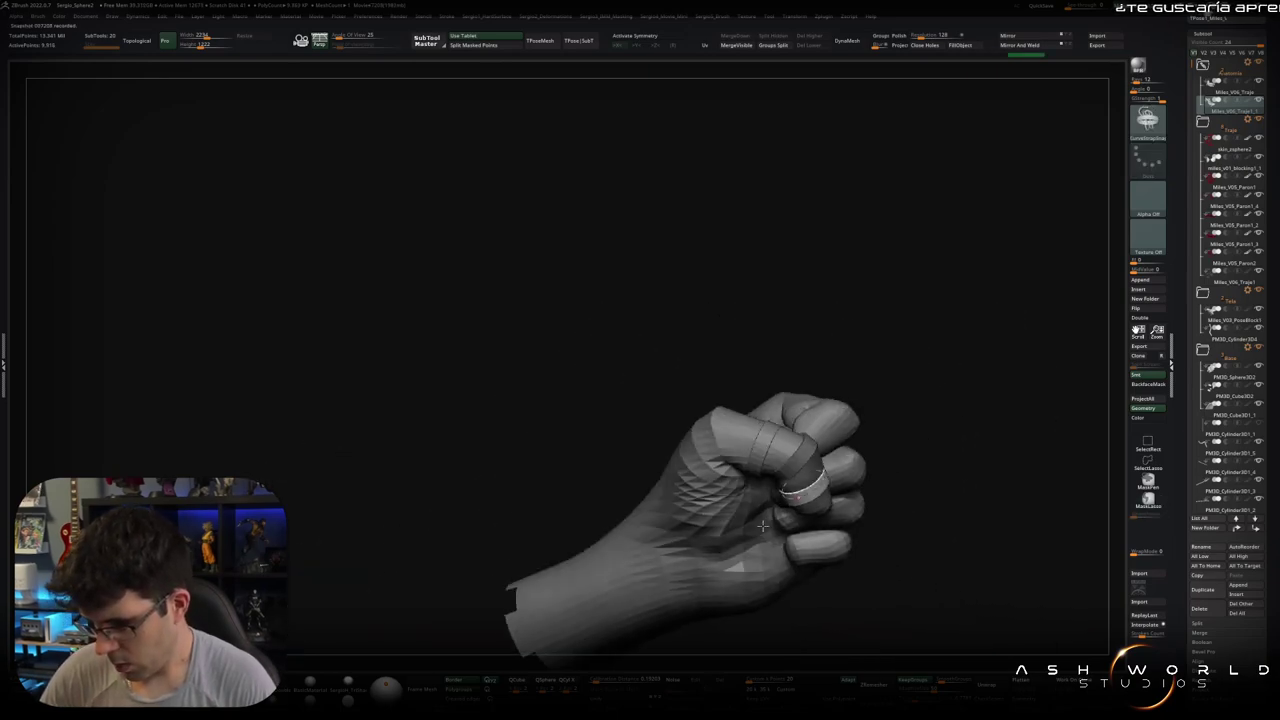
left_click(899, 431, "ctrl")
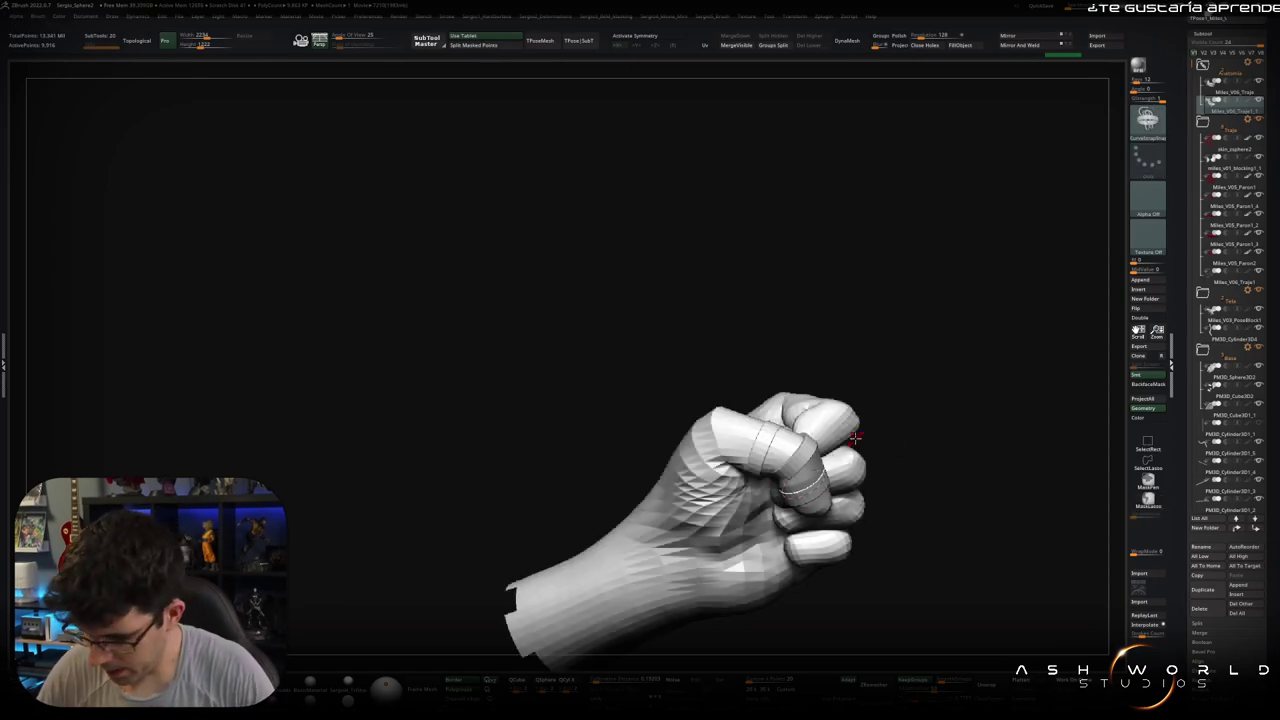
left_click(726, 527, "ctrl+shift")
mouse_move(723, 529)
left_mouse_down()
mouse_move(694, 551)
mouse_move(681, 538)
left_mouse_up()
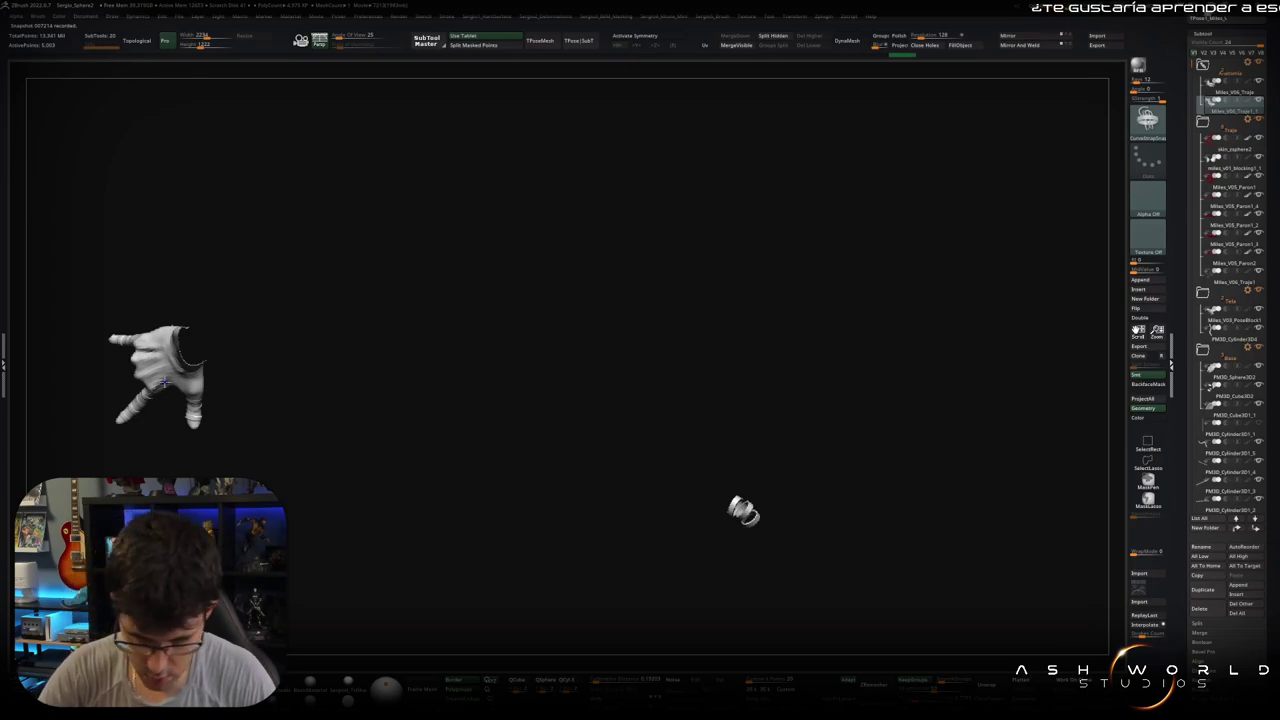
Step: Unhide the whole figure and zoom in on the hand holding the rod
left_click_drag(664, 583, 397, 420)
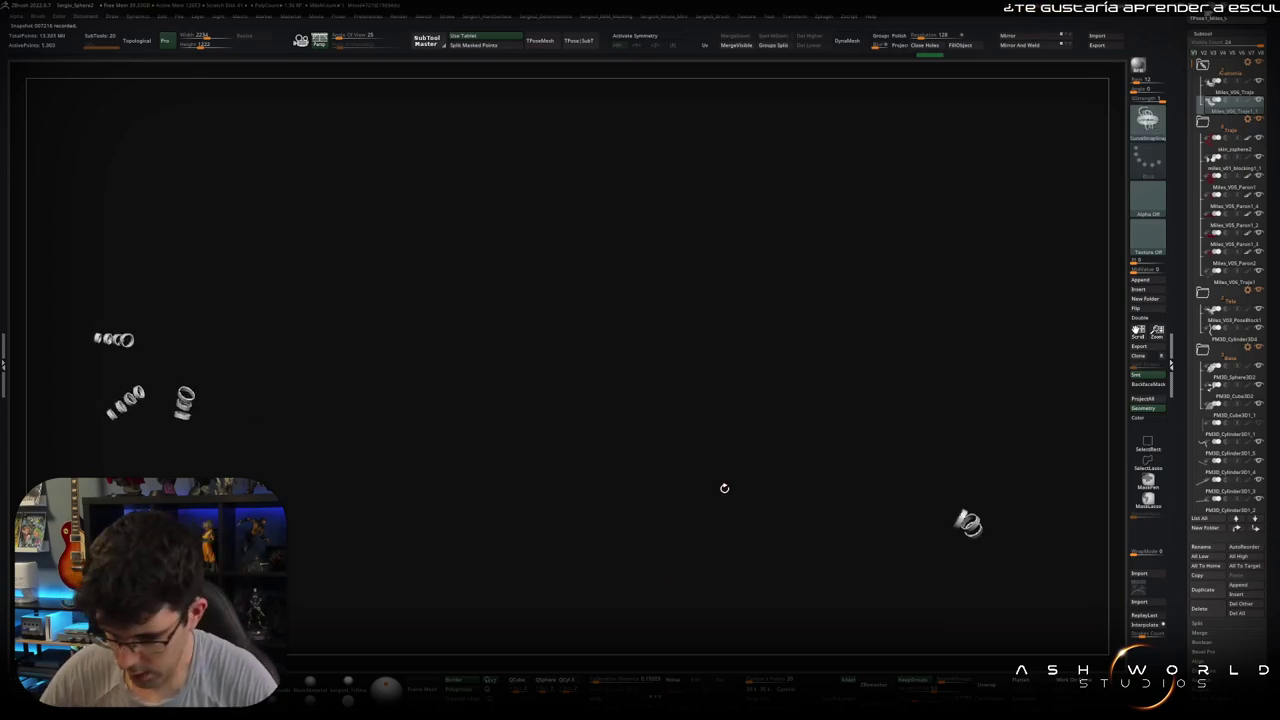
left_click(730, 484, "ctrl+shift")
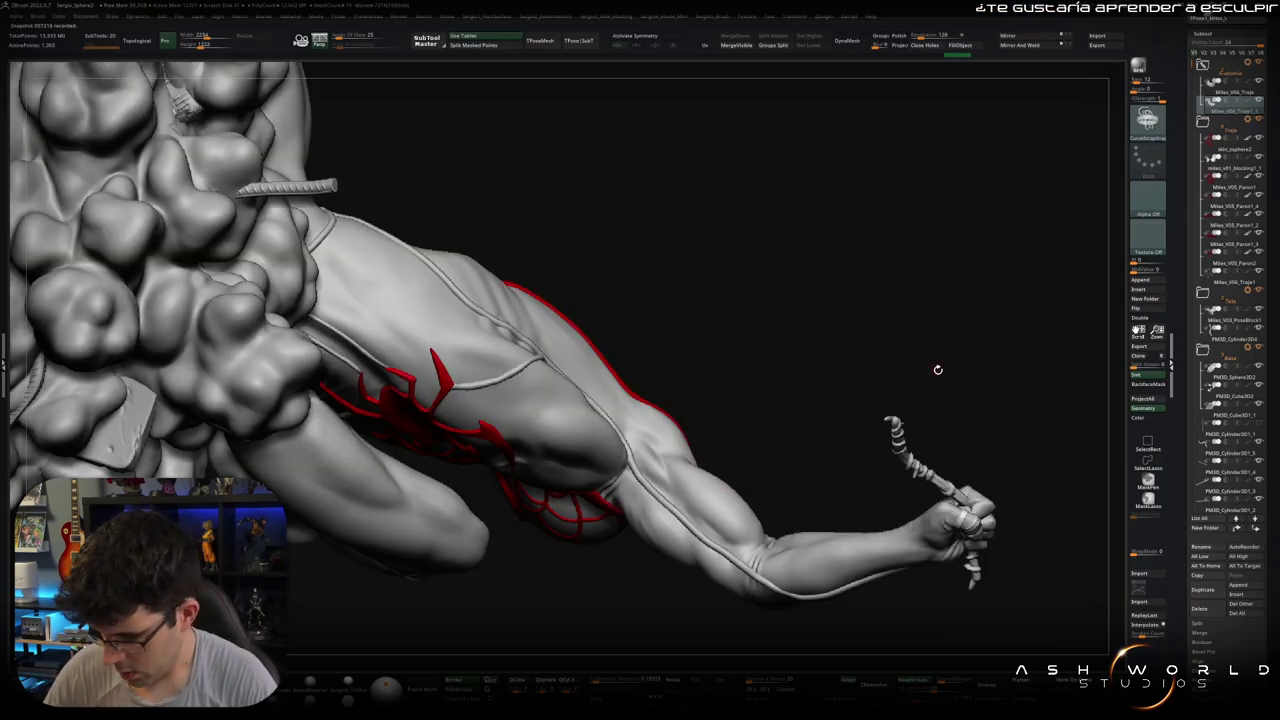
mouse_move(937, 369)
left_mouse_down()
mouse_move(951, 480)
mouse_move(817, 254)
left_mouse_up()
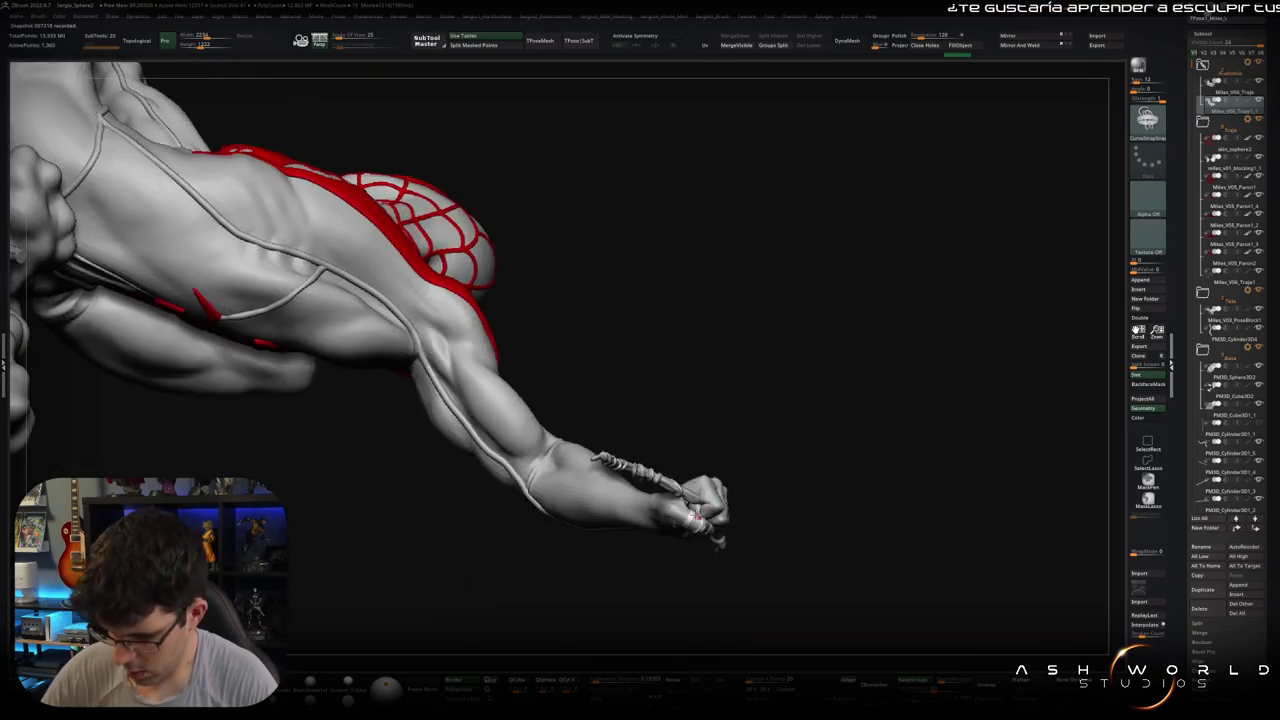
mouse_move(700, 515)
left_mouse_down()
mouse_move(731, 558)
mouse_move(705, 480)
left_mouse_up()
Step: Raise Inflate in the Deformation options to thicken the finger rings, then inspect them
key("ctrl")
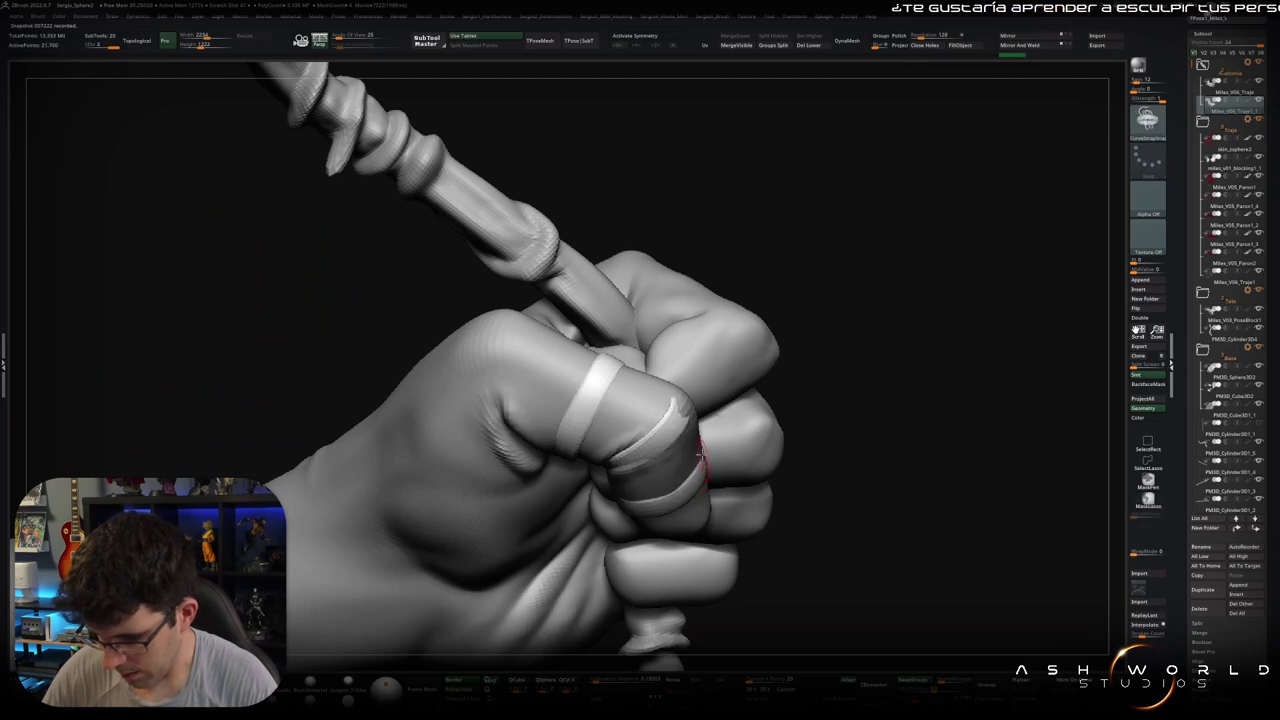
left_click_drag(686, 420, 700, 414)
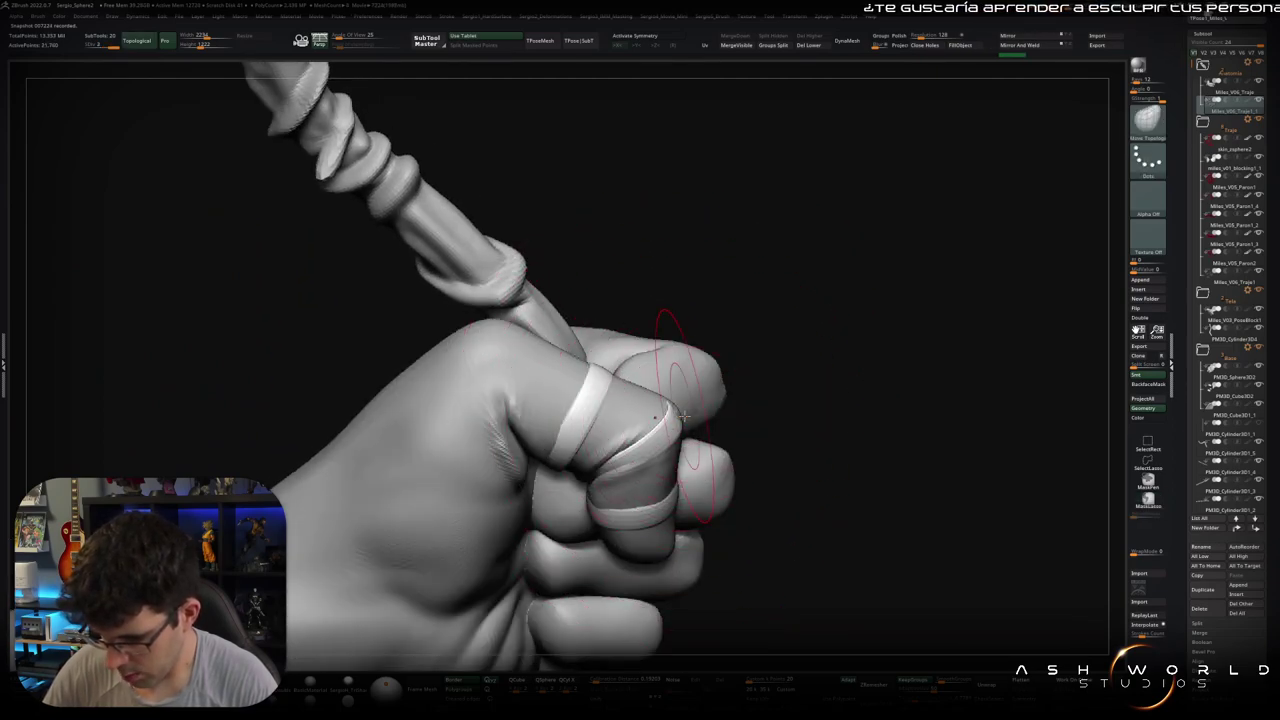
mouse_move(663, 320)
left_mouse_down()
mouse_move(688, 430)
mouse_move(707, 421)
left_mouse_up()
key("space")
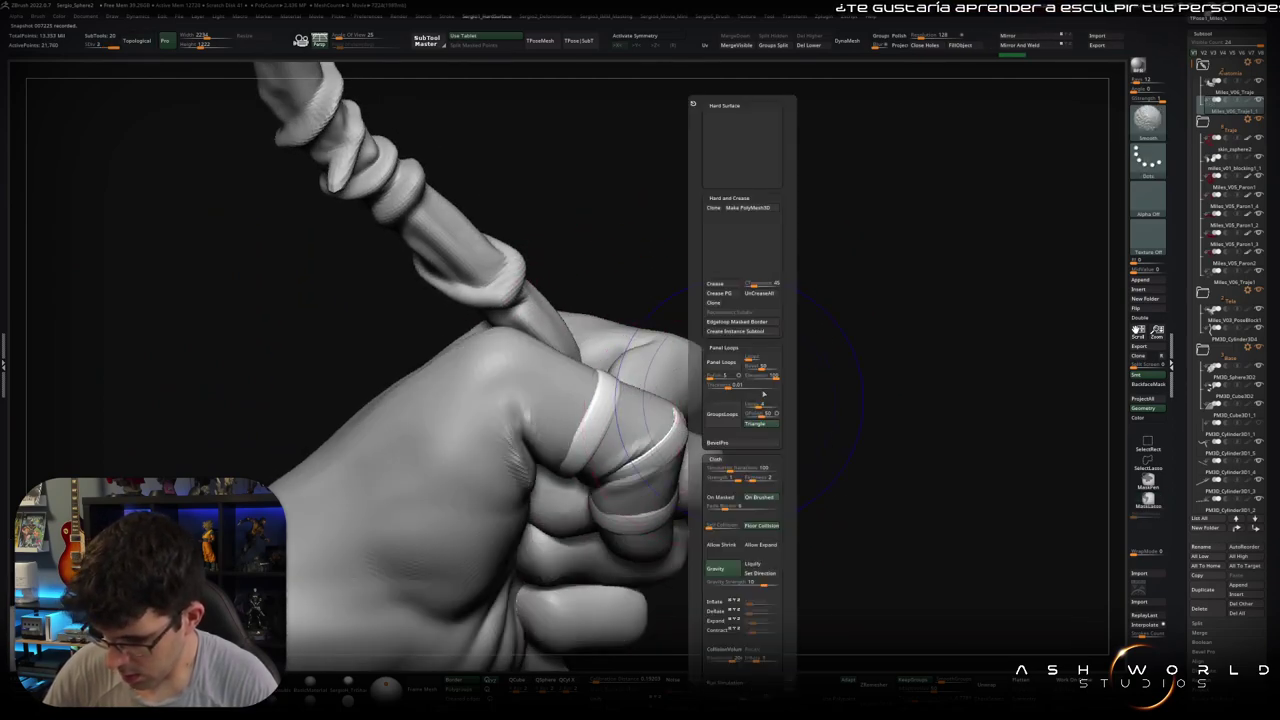
key("space")
left_click_drag(847, 331, 855, 331)
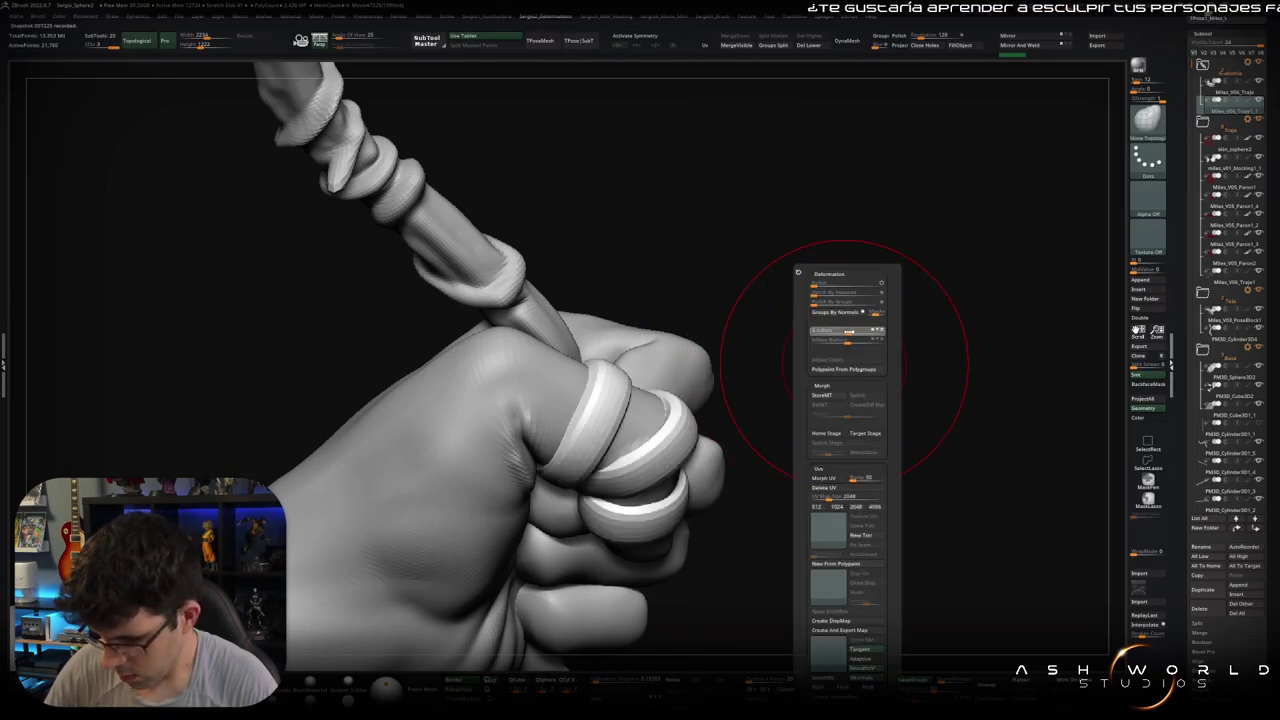
left_click_drag(720, 420, 600, 420)
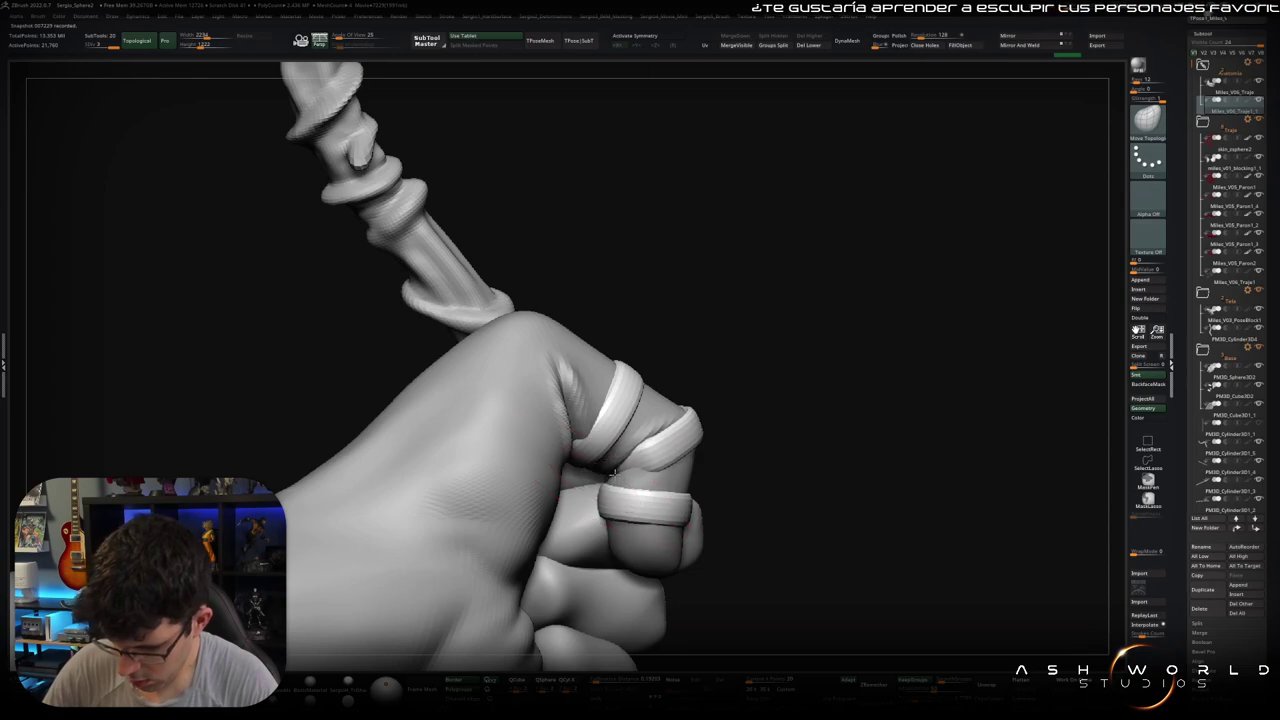
mouse_move(624, 470)
right_mouse_down()
mouse_move(683, 441)
mouse_move(600, 420)
mouse_move(598, 452)
mouse_move(604, 398)
right_mouse_up()
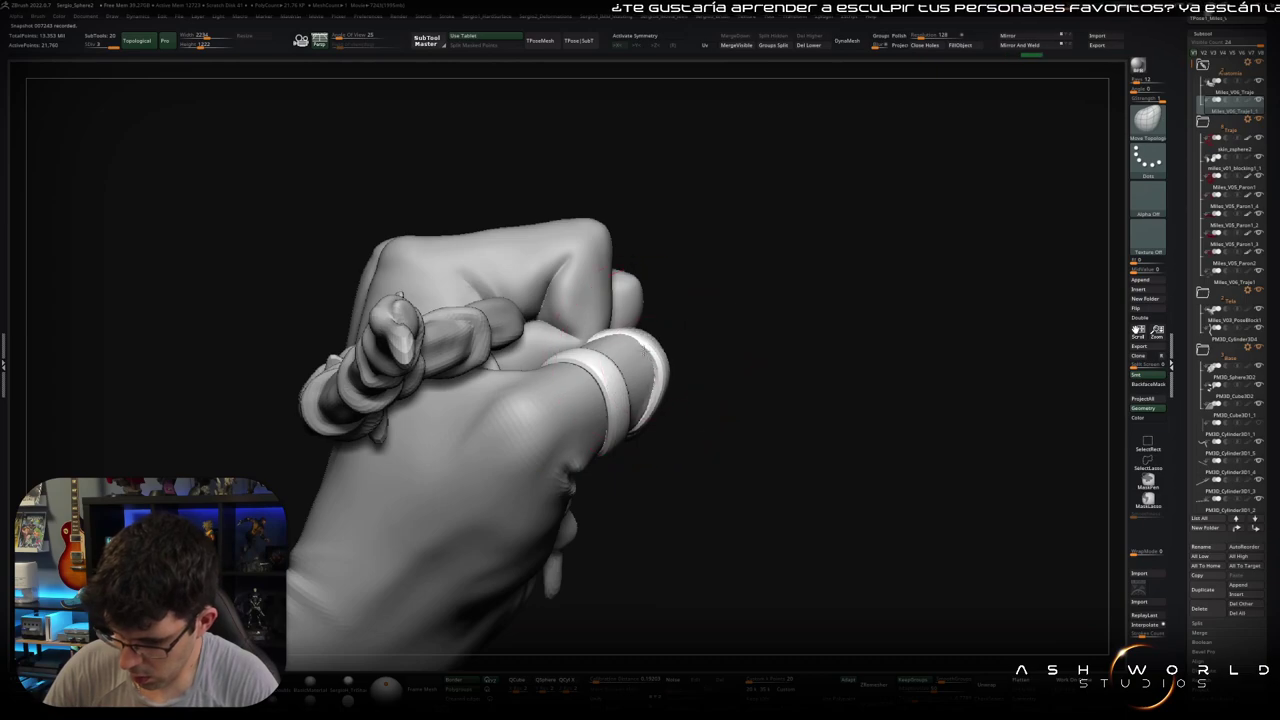
mouse_move(635, 341)
right_mouse_down()
mouse_move(640, 323)
mouse_move(765, 447)
right_mouse_up()
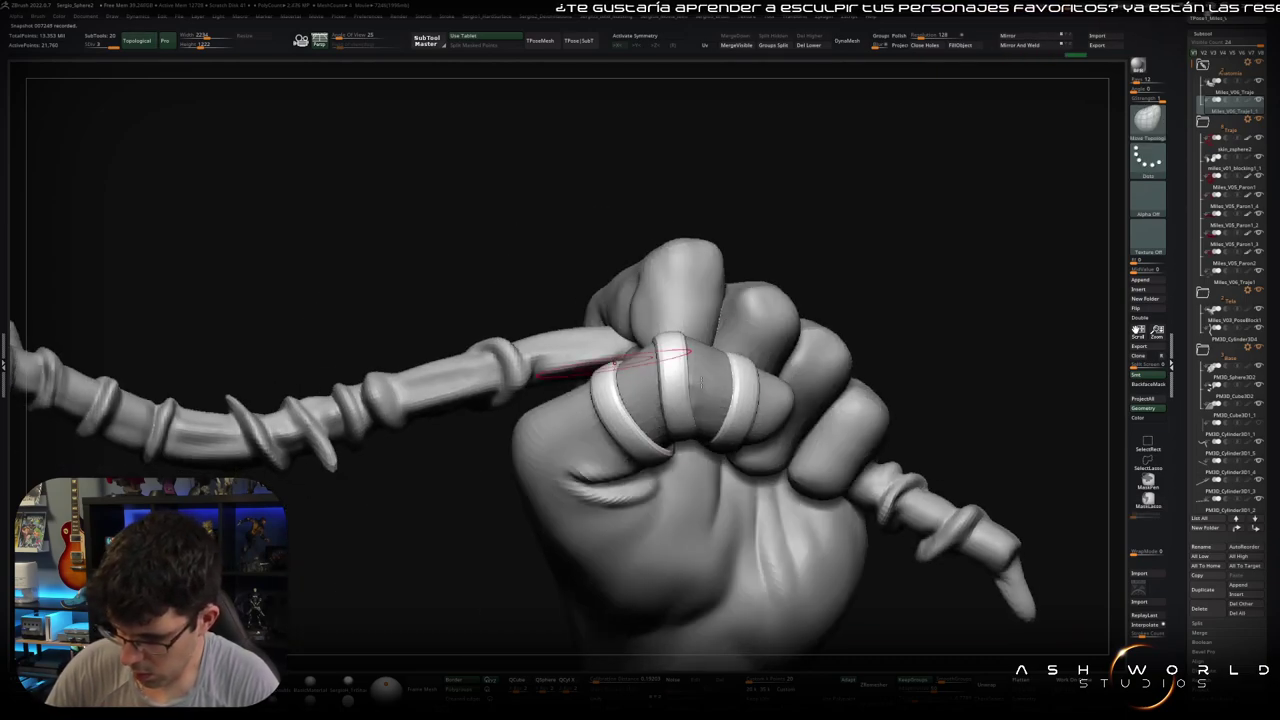
key("d")
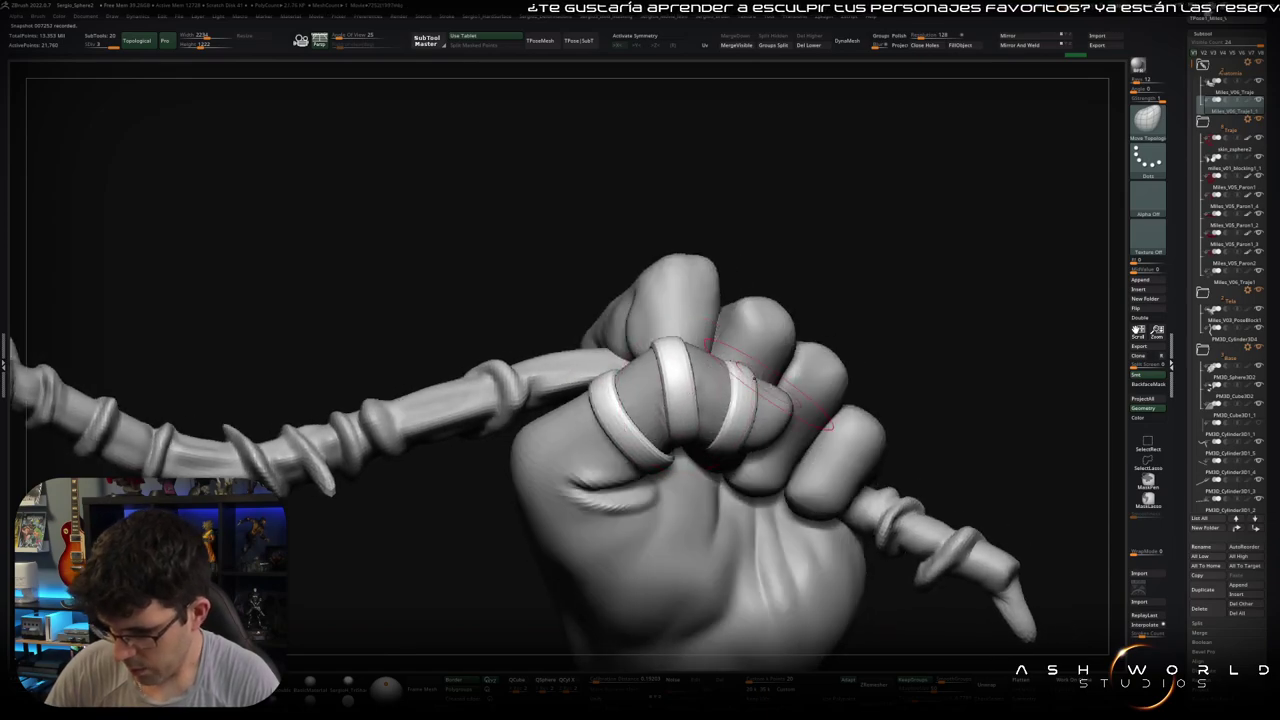
mouse_move(758, 380)
right_mouse_down()
mouse_move(748, 374)
mouse_move(744, 416)
mouse_move(754, 473)
mouse_move(731, 317)
mouse_move(803, 334)
mouse_move(790, 350)
right_mouse_up()
mouse_move(767, 461)
right_mouse_down()
mouse_move(846, 360)
mouse_move(733, 382)
mouse_move(773, 461)
mouse_move(786, 354)
mouse_move(849, 340)
mouse_move(695, 471)
mouse_move(769, 526)
mouse_move(786, 517)
mouse_move(757, 443)
mouse_move(795, 512)
right_mouse_up()
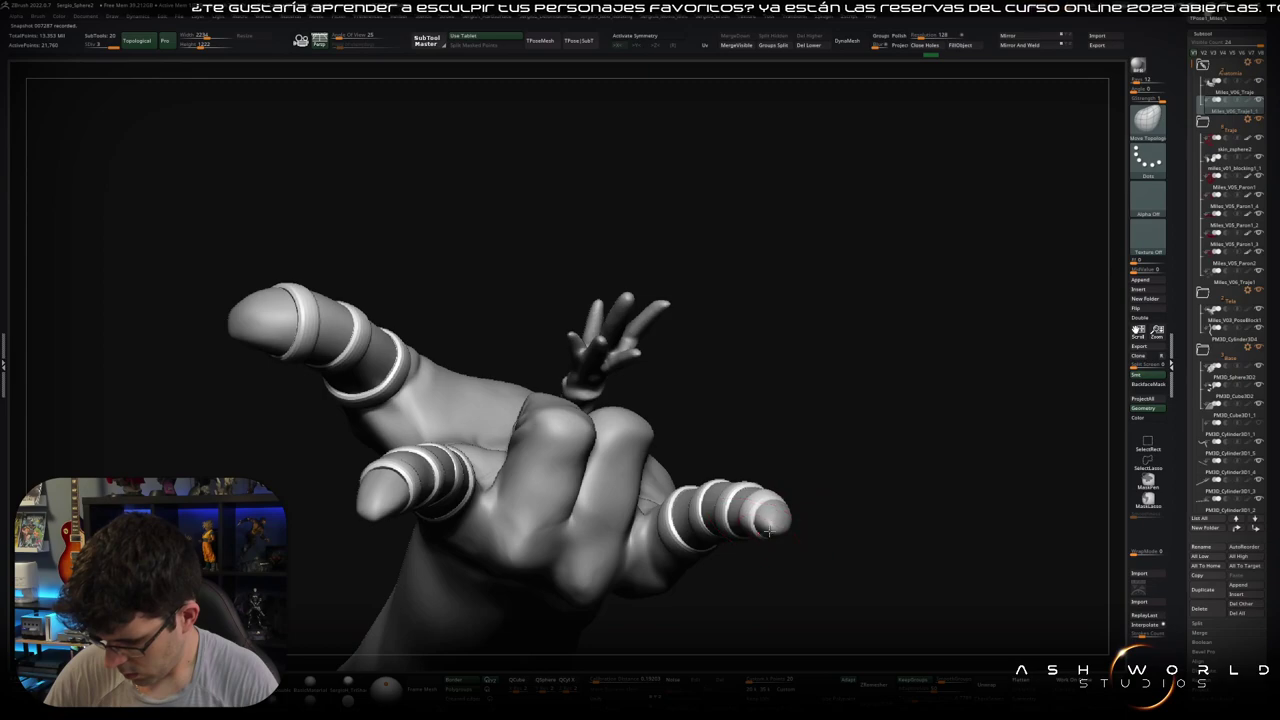
right_click_drag(763, 498, 735, 530)
right_click_drag(645, 550, 653, 575)
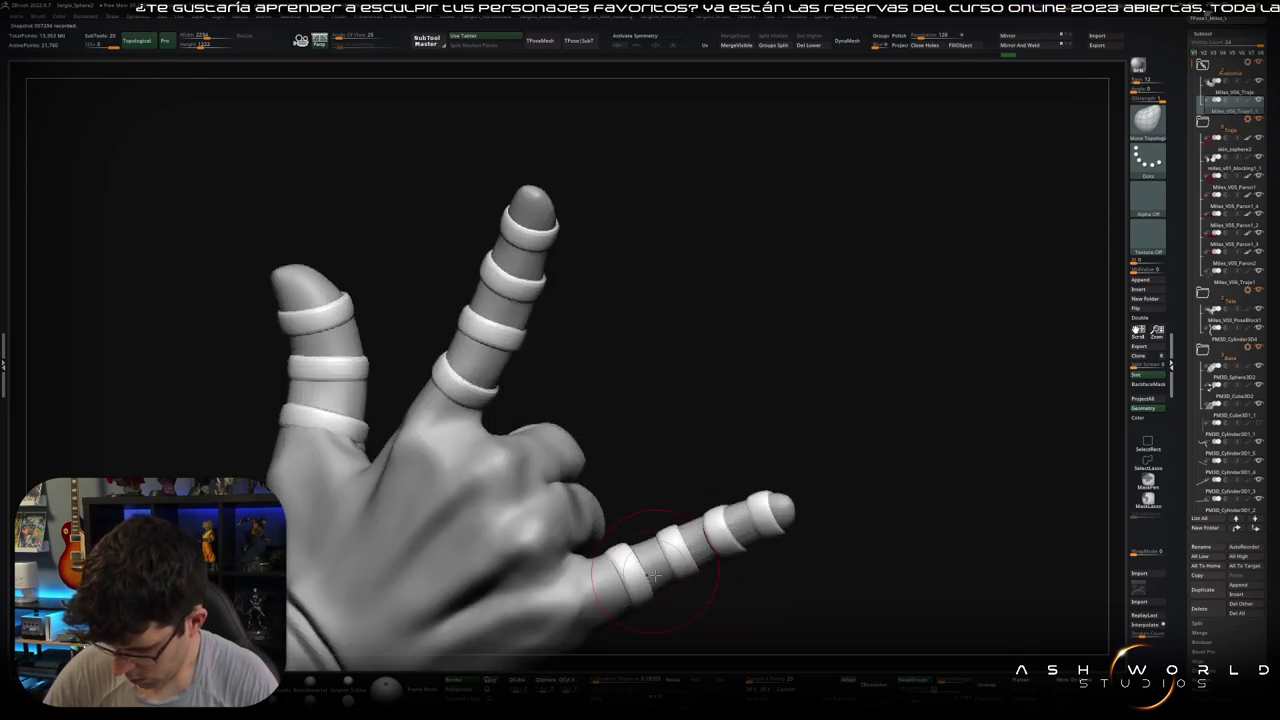
mouse_move(629, 515)
right_mouse_down()
mouse_move(618, 572)
mouse_move(757, 477)
mouse_move(677, 515)
mouse_move(709, 534)
mouse_move(626, 337)
right_mouse_up()
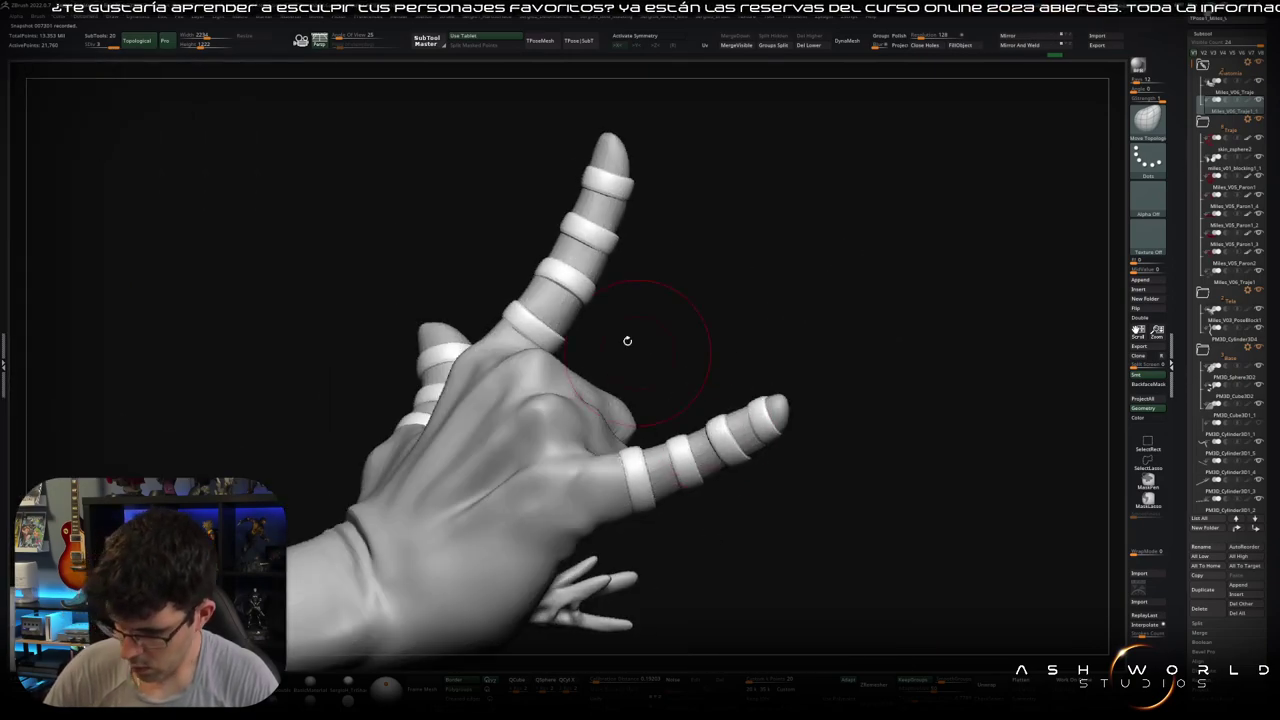
right_click_drag(567, 269, 571, 300)
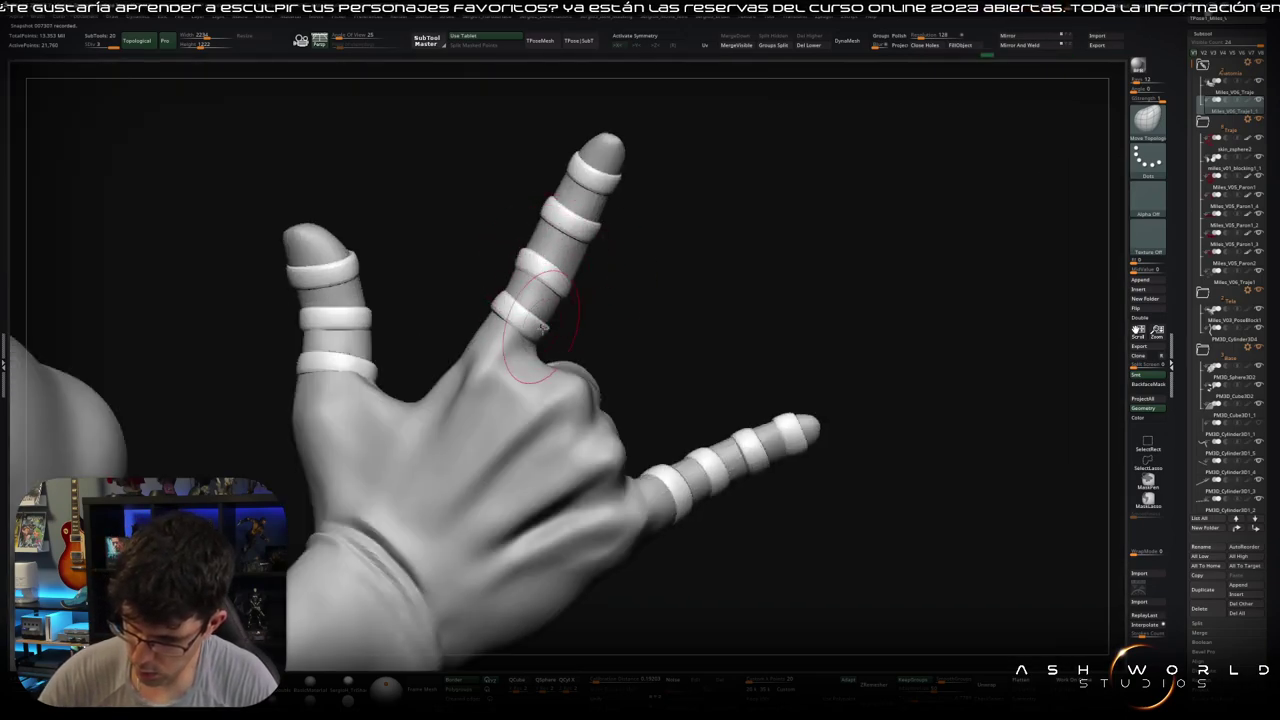
mouse_move(538, 330)
right_mouse_down()
mouse_move(560, 331)
mouse_move(563, 280)
mouse_move(586, 294)
mouse_move(548, 350)
mouse_move(586, 286)
mouse_move(577, 317)
right_mouse_up()
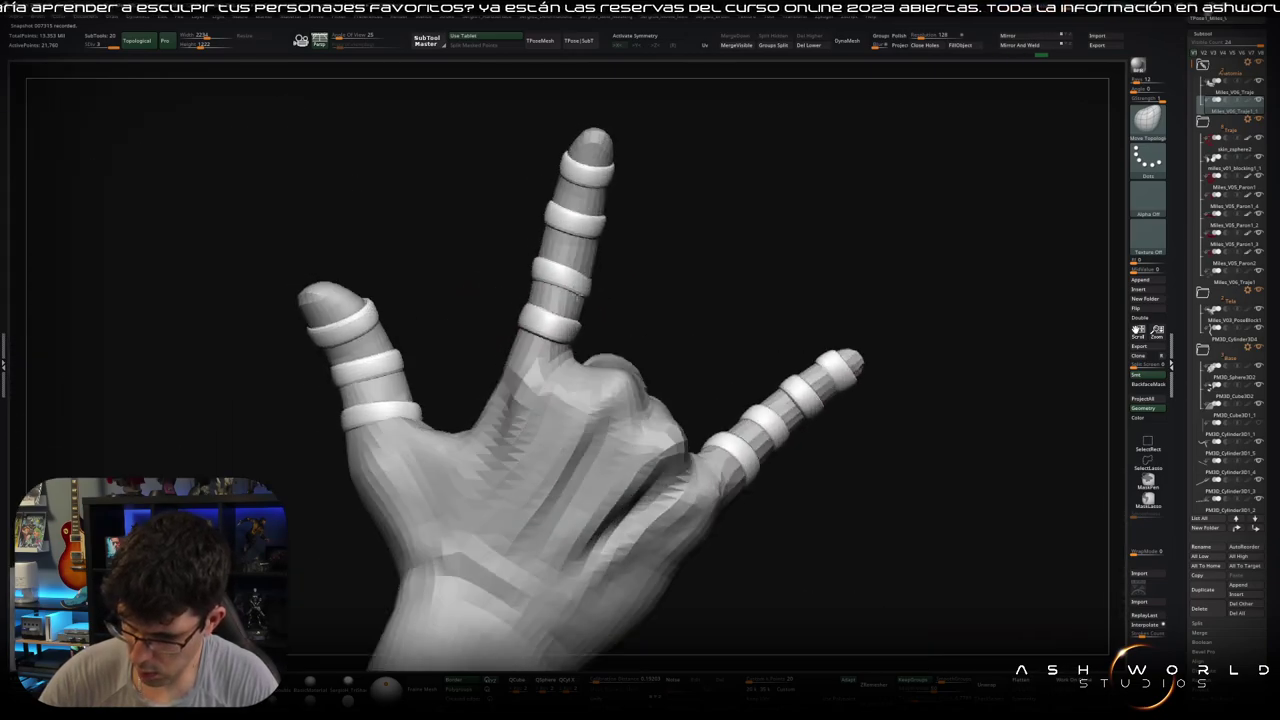
mouse_move(594, 274)
right_mouse_down()
mouse_move(649, 246)
mouse_move(655, 261)
right_mouse_up()
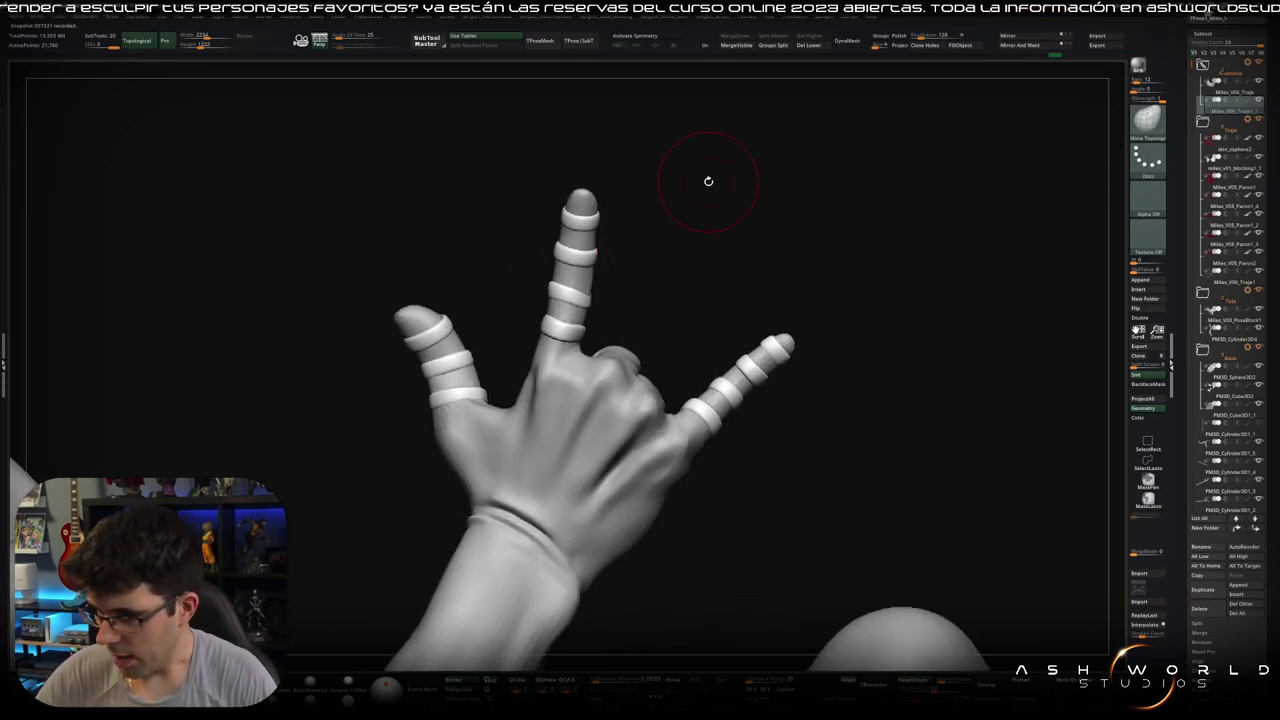
Step: With Transpose Move, pick the knuckle ring and set up its transform handle
key("w")
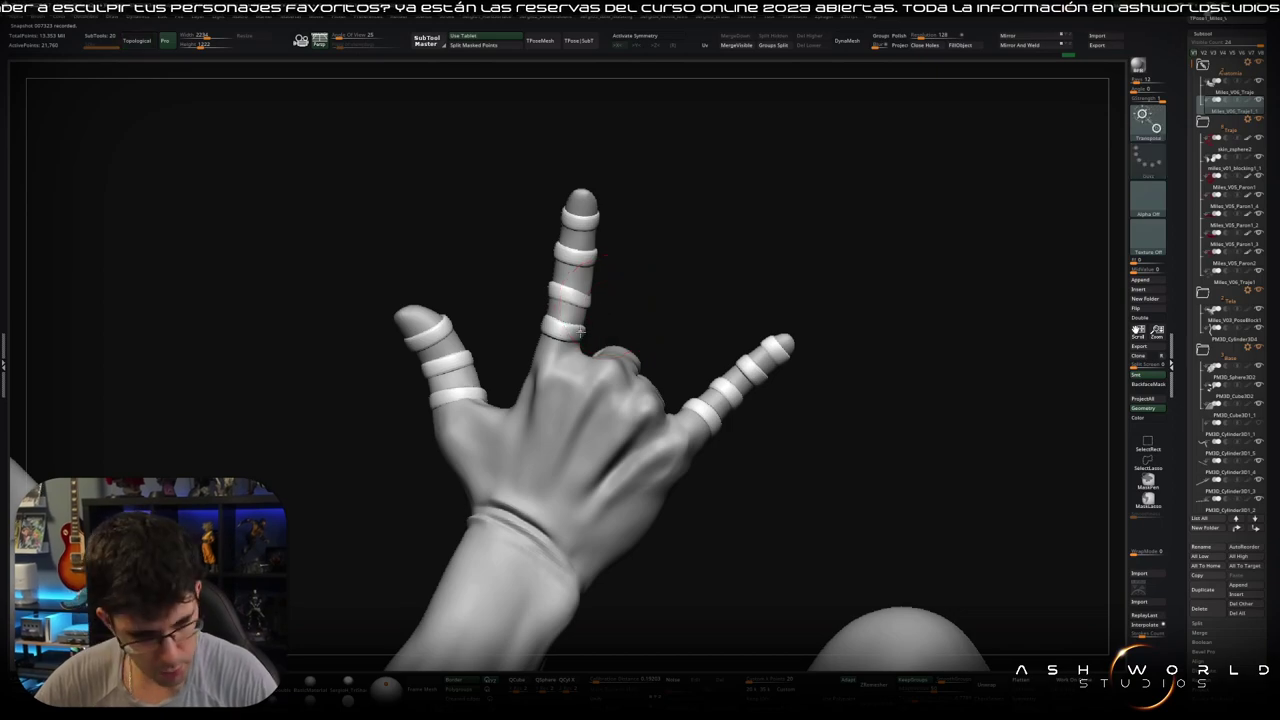
left_click(580, 330)
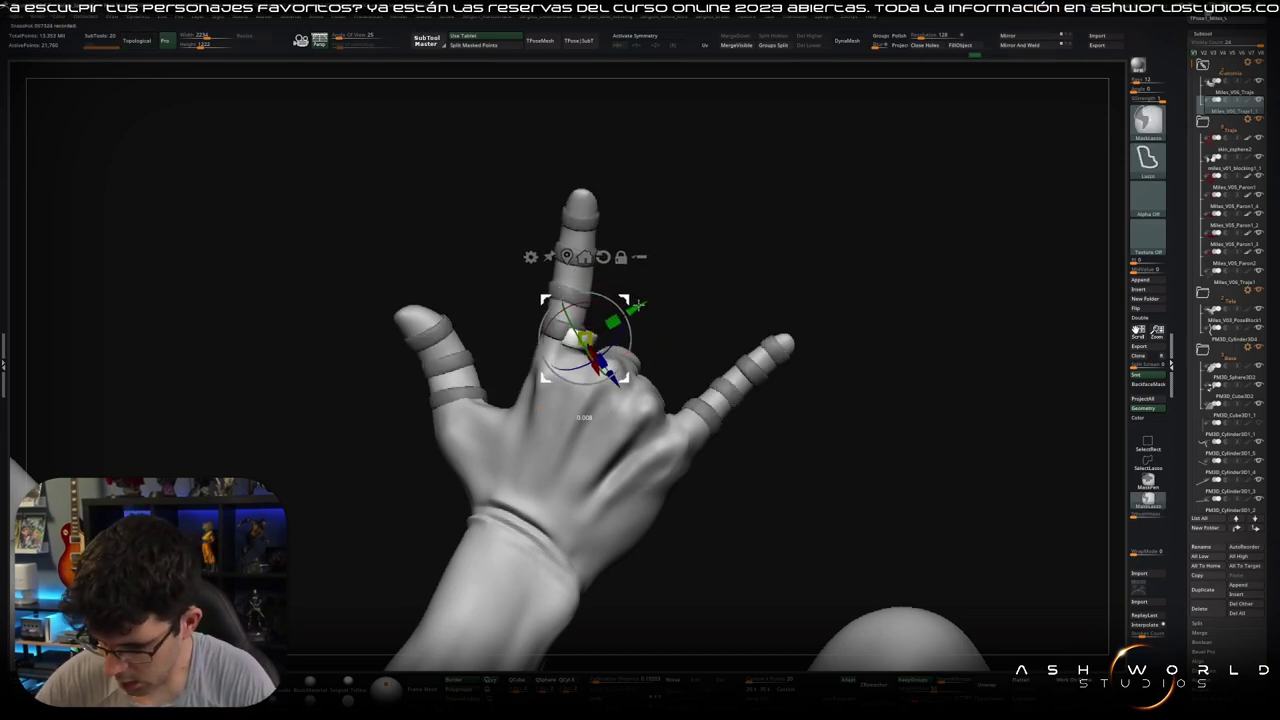
left_click_drag(630, 303, 645, 360)
right_click_drag(645, 360, 675, 372)
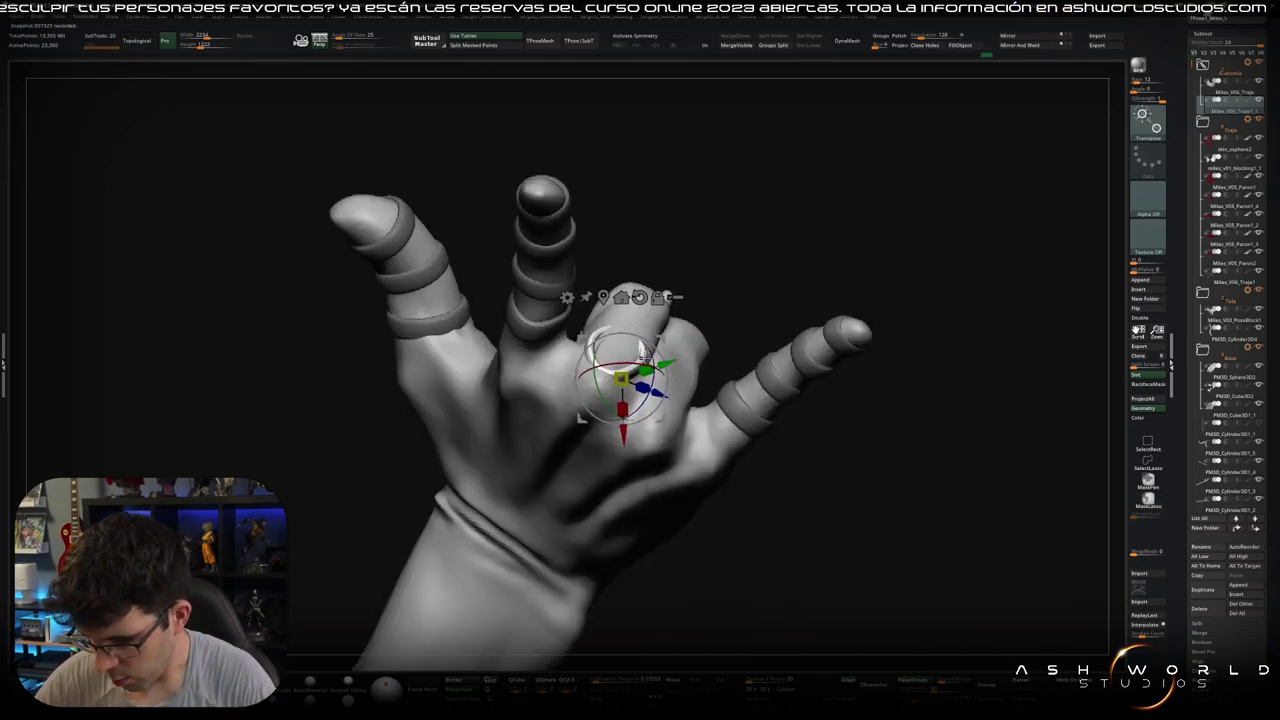
left_click_drag(620, 345, 650, 335)
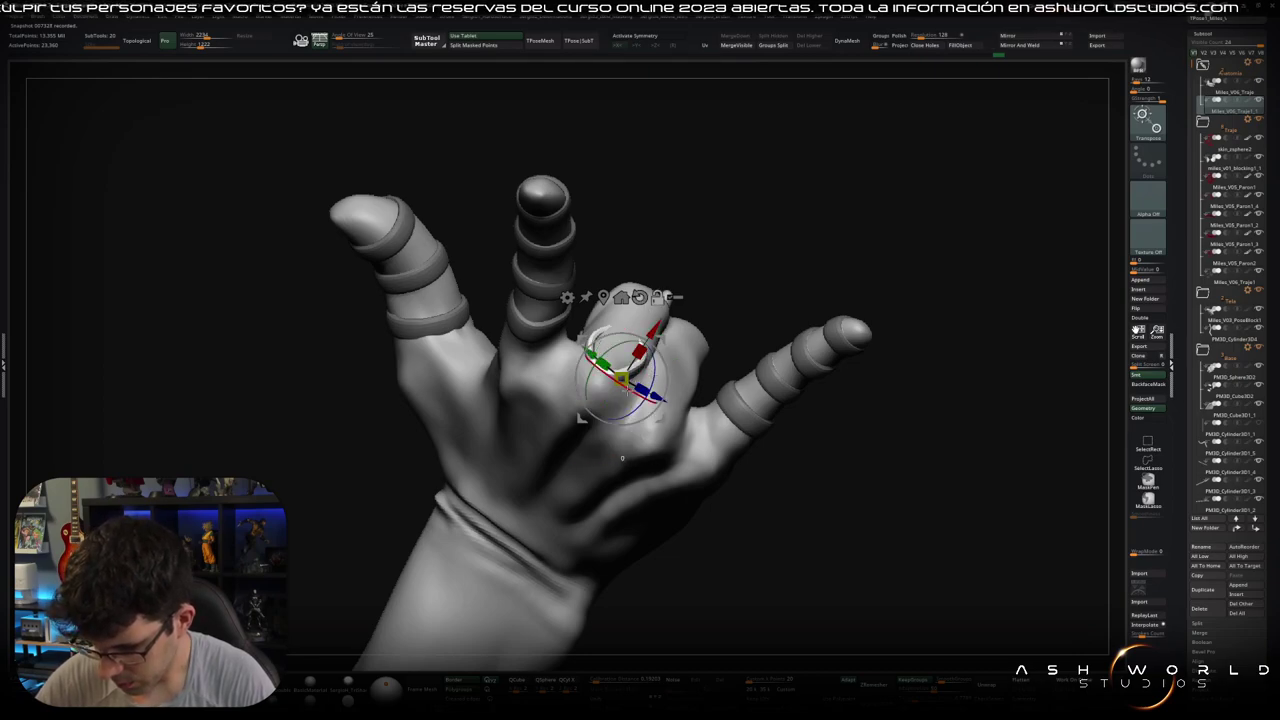
left_click_drag(622, 458, 660, 410)
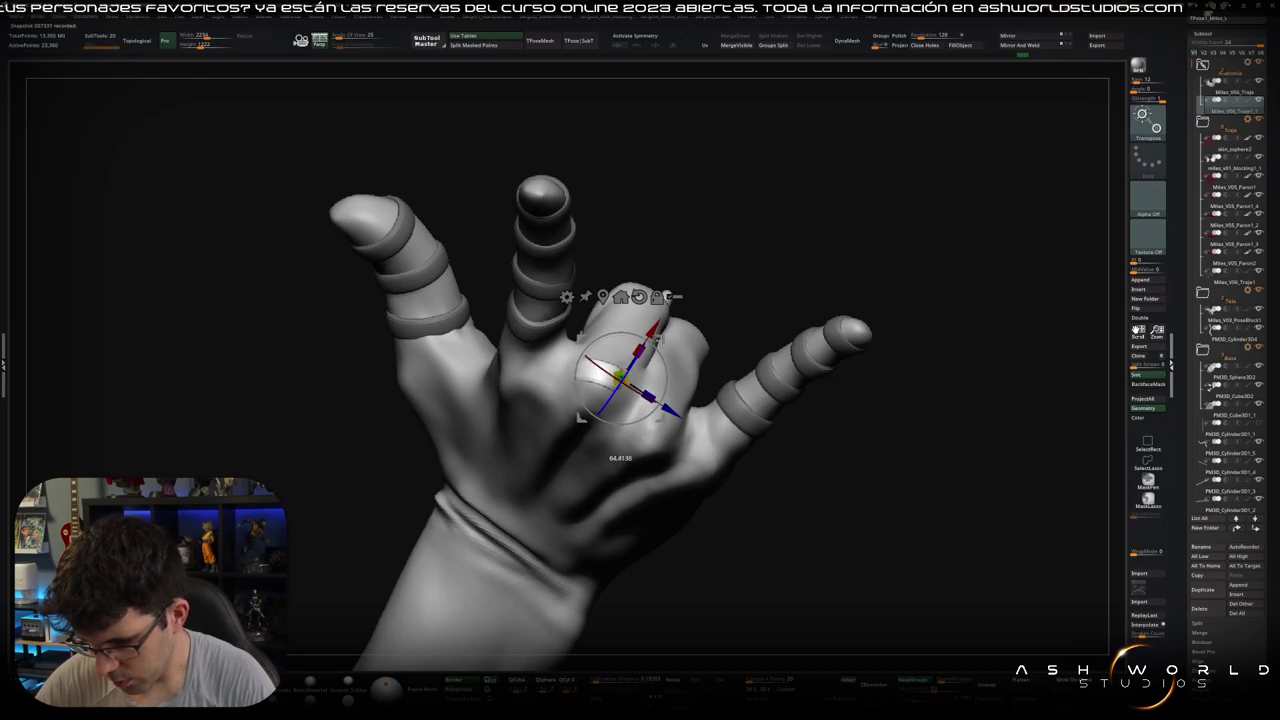
left_click(622, 378)
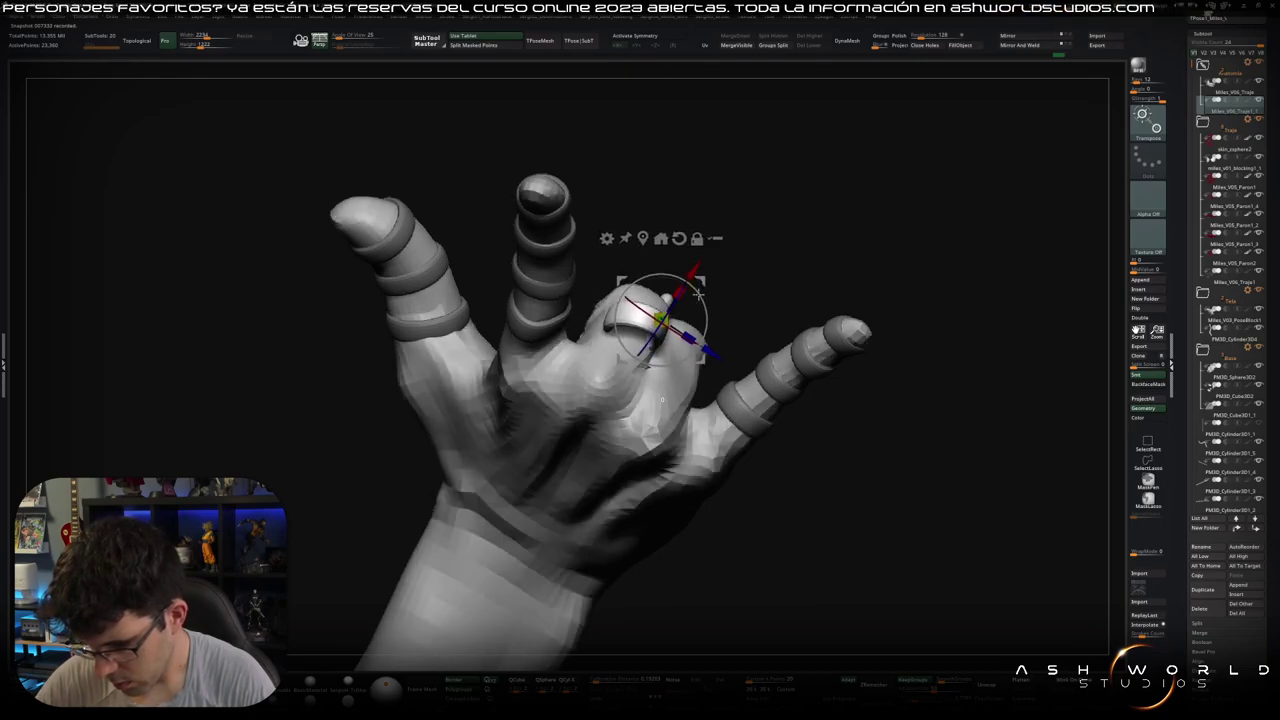
left_click_drag(880, 200, 760, 160)
left_click_drag(880, 200, 820, 260)
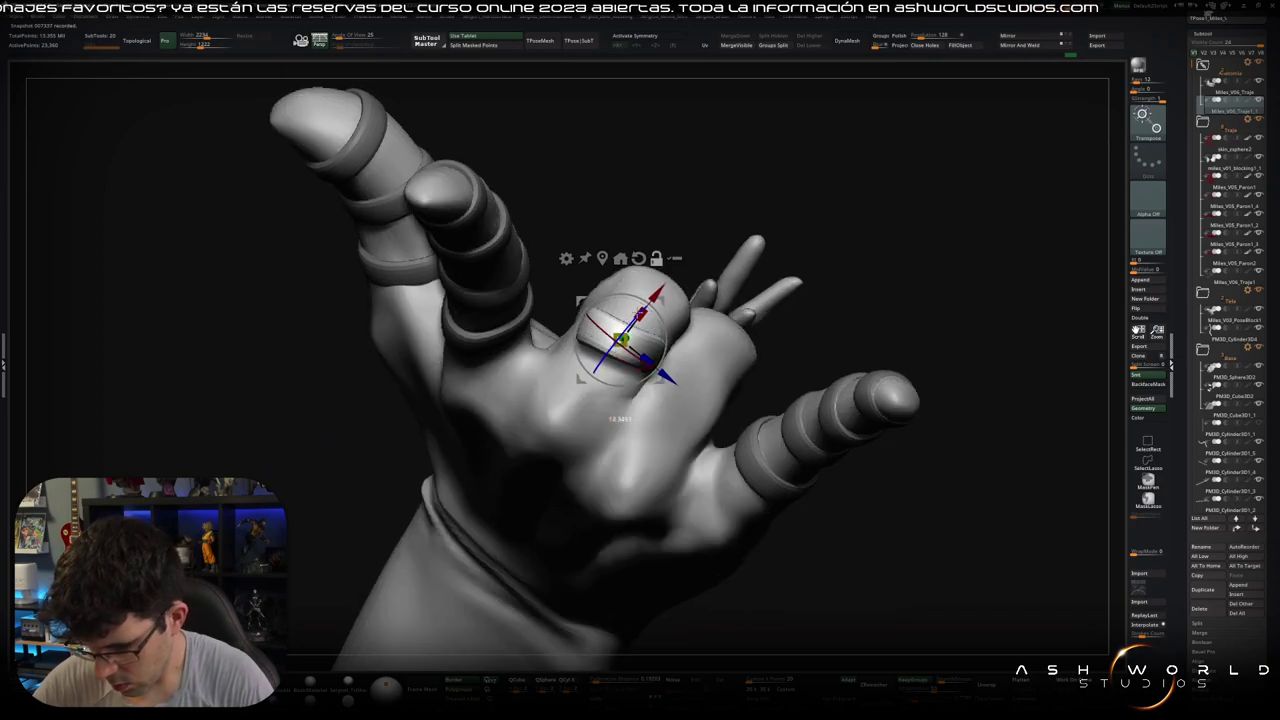
Step: Move the ring onto the curled finger beside the palm, checking from several angles
left_click_drag(665, 318, 658, 282)
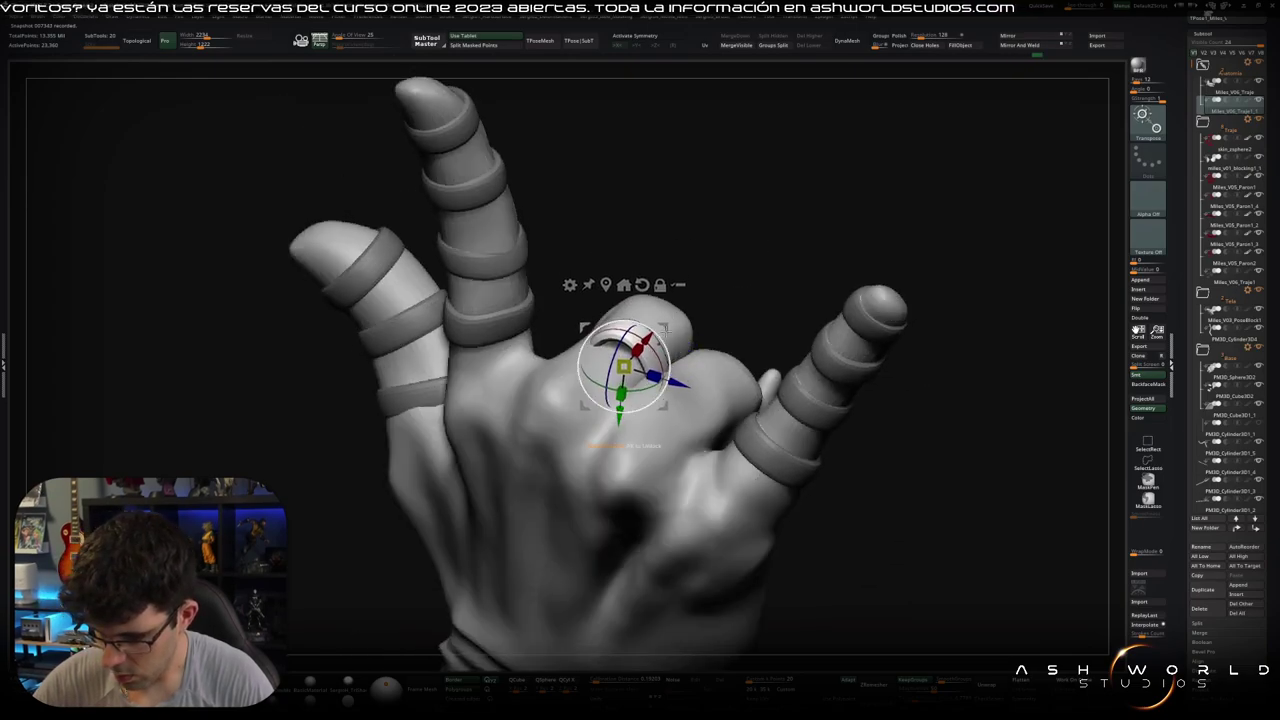
mouse_move(627, 404)
left_mouse_down()
mouse_move(629, 419)
mouse_move(579, 377)
left_mouse_up()
left_click_drag(620, 335, 607, 325)
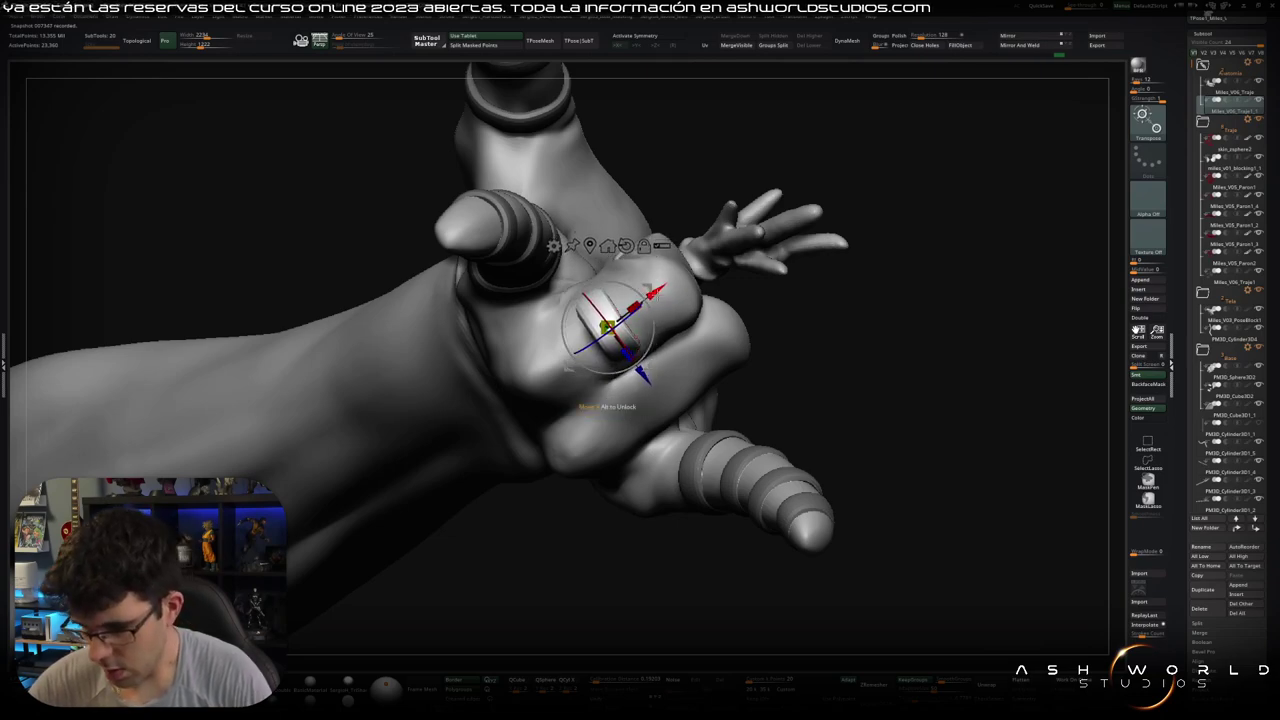
left_click_drag(607, 325, 649, 300)
mouse_move(700, 420)
left_mouse_down()
mouse_move(604, 268)
mouse_move(520, 290)
left_mouse_up()
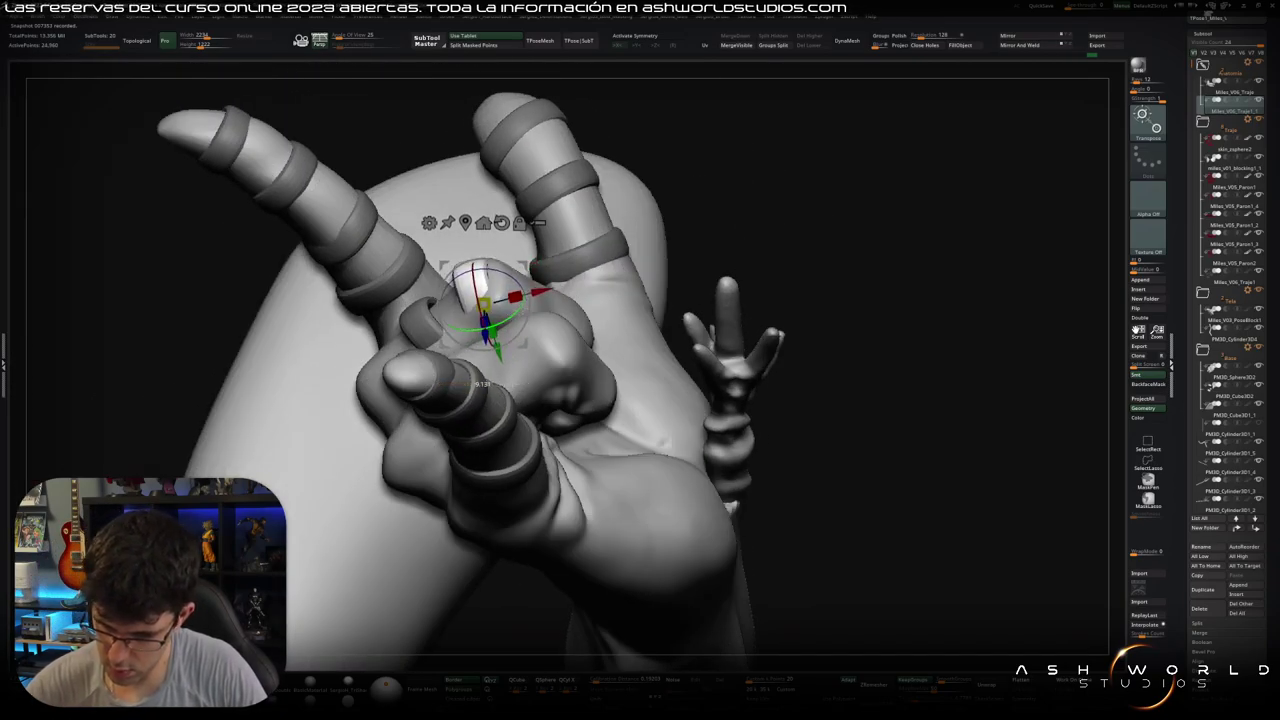
left_click_drag(484, 302, 548, 318)
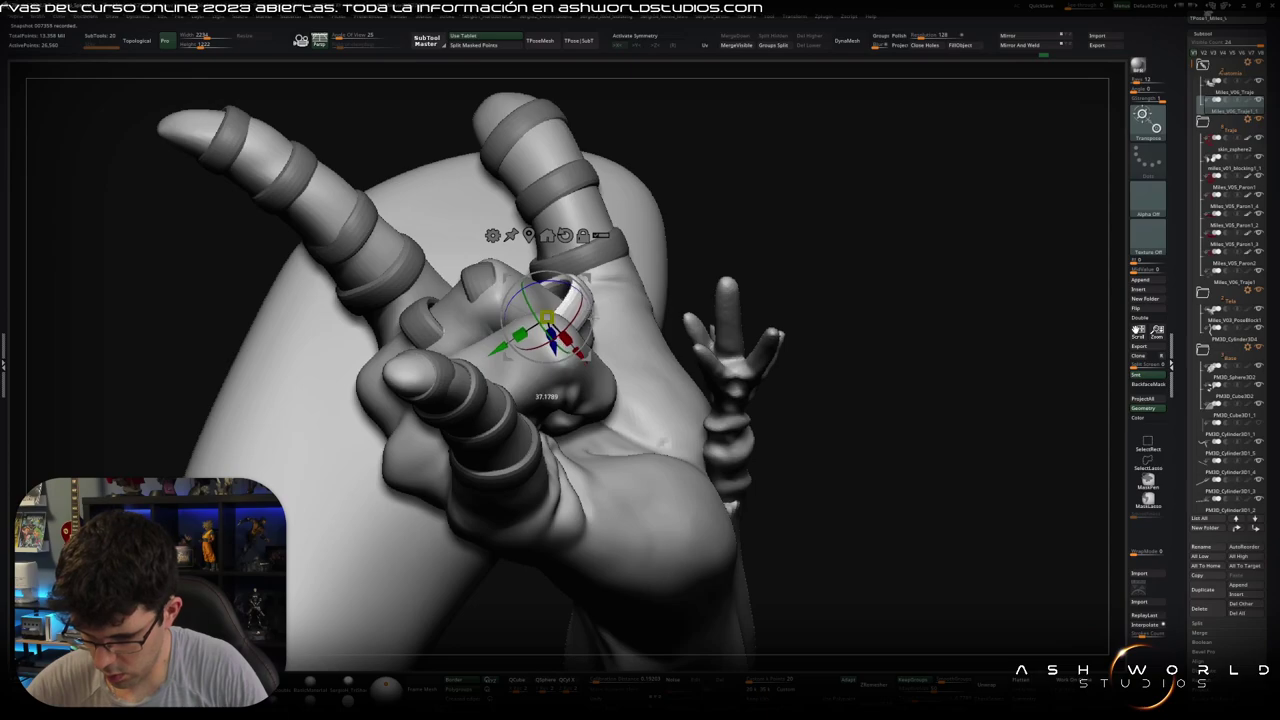
left_click_drag(547, 318, 526, 331)
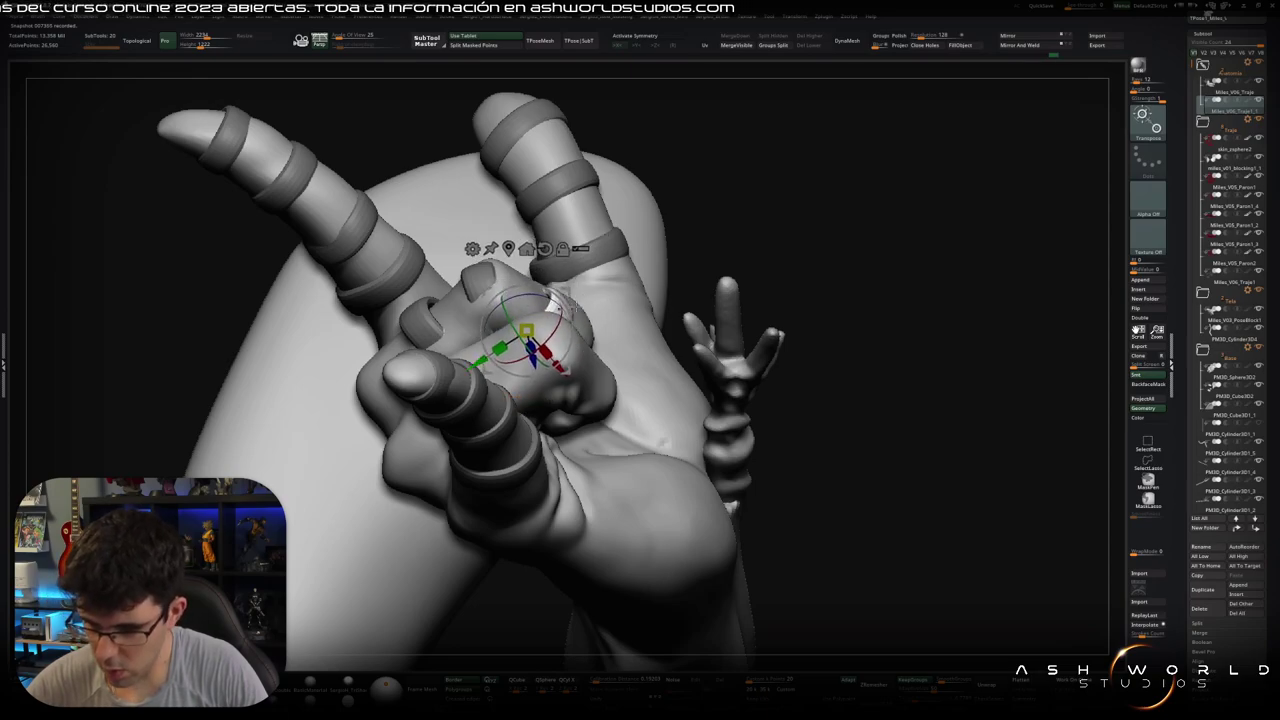
right_click_drag(564, 296, 580, 362)
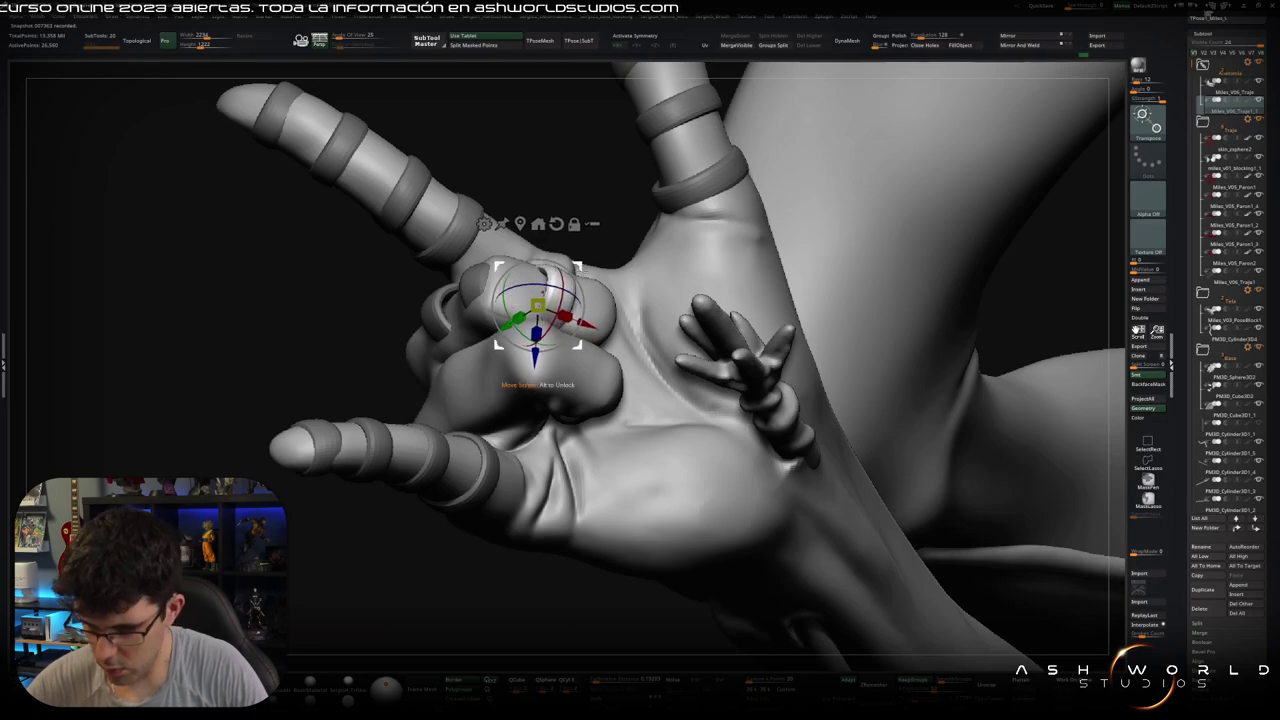
mouse_move(537, 305)
right_mouse_down()
mouse_move(545, 328)
mouse_move(575, 298)
right_mouse_up()
Step: Solo the ring subtool to check it, toggling the hand between subdivision levels
key("q")
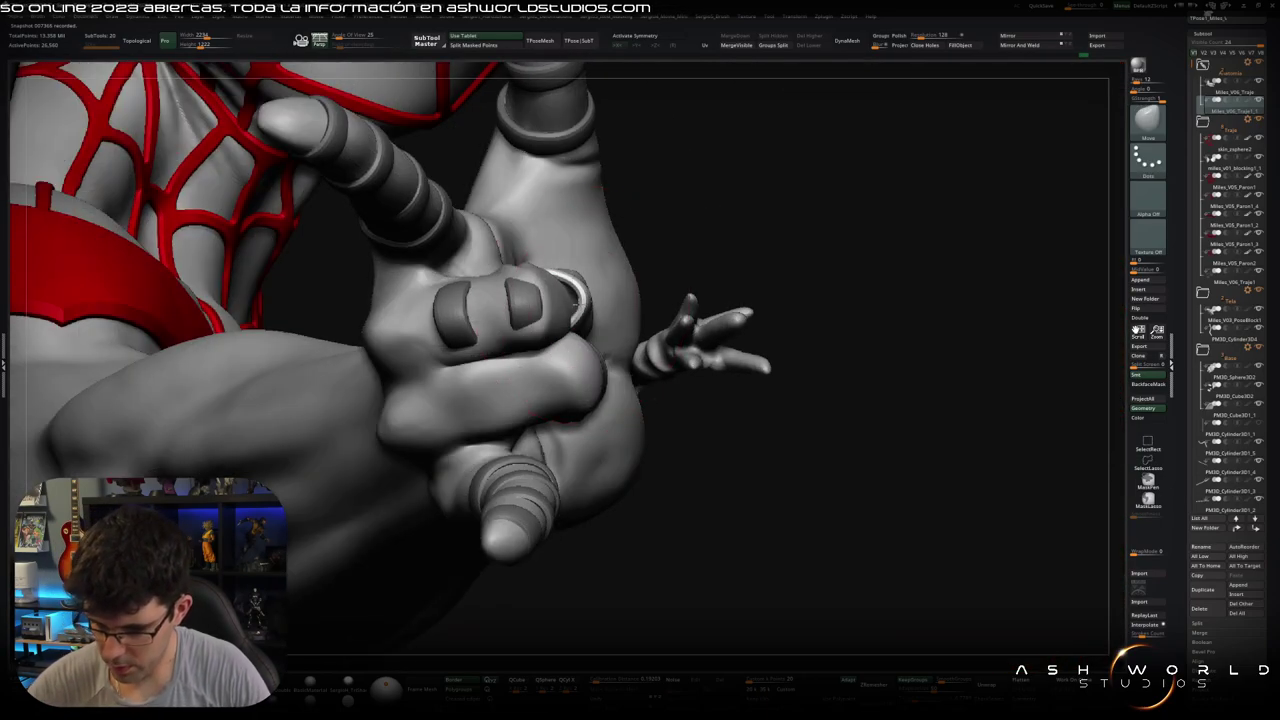
left_click(565, 313, "ctrl+shift")
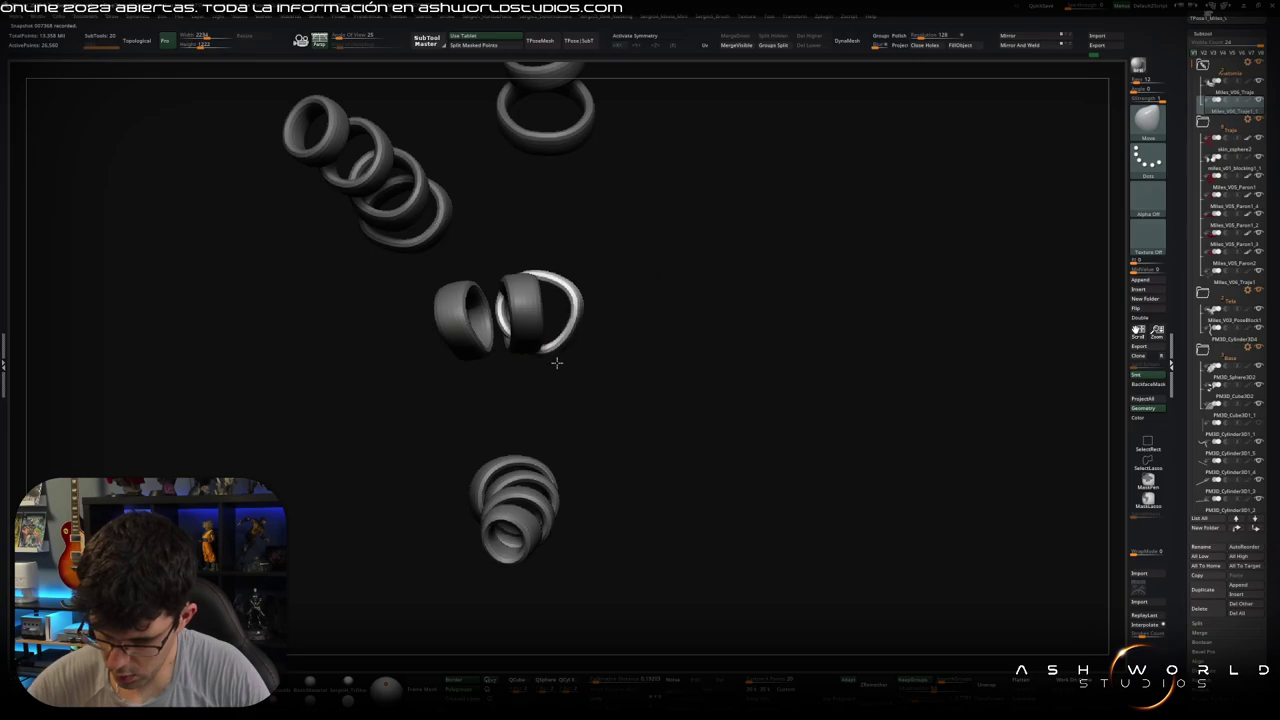
left_click(590, 254, "ctrl+shift")
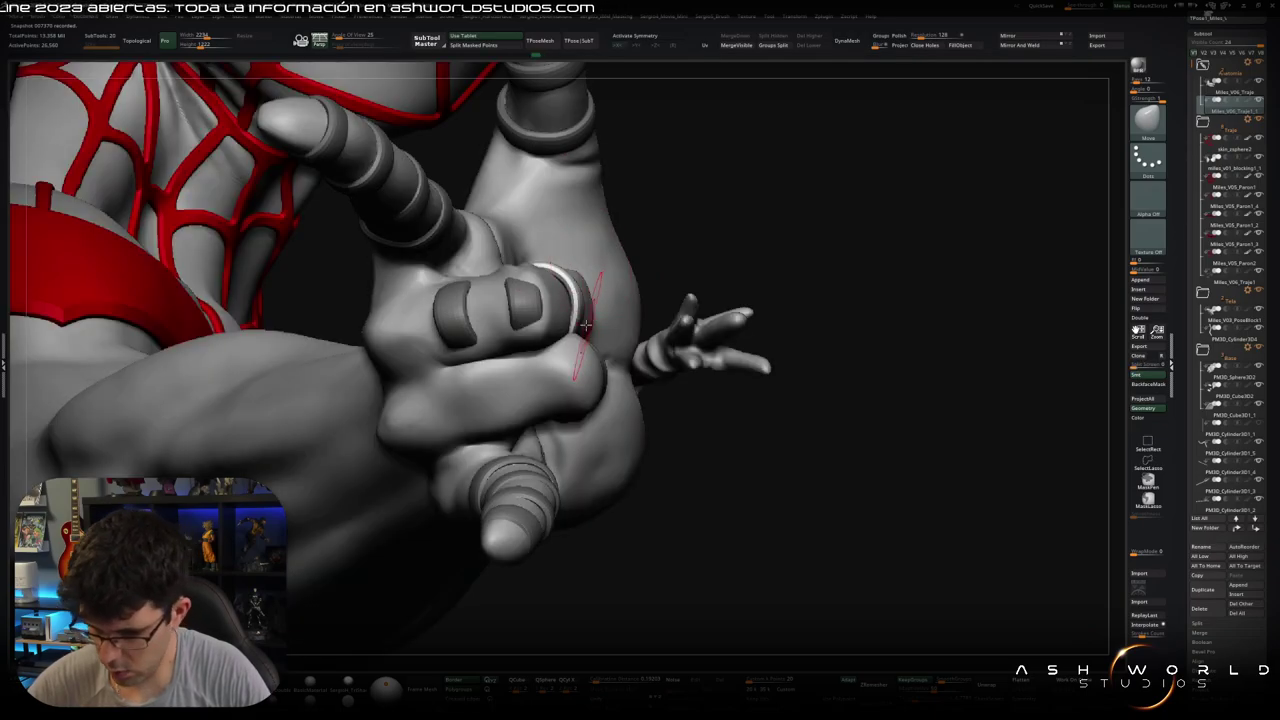
key("d")
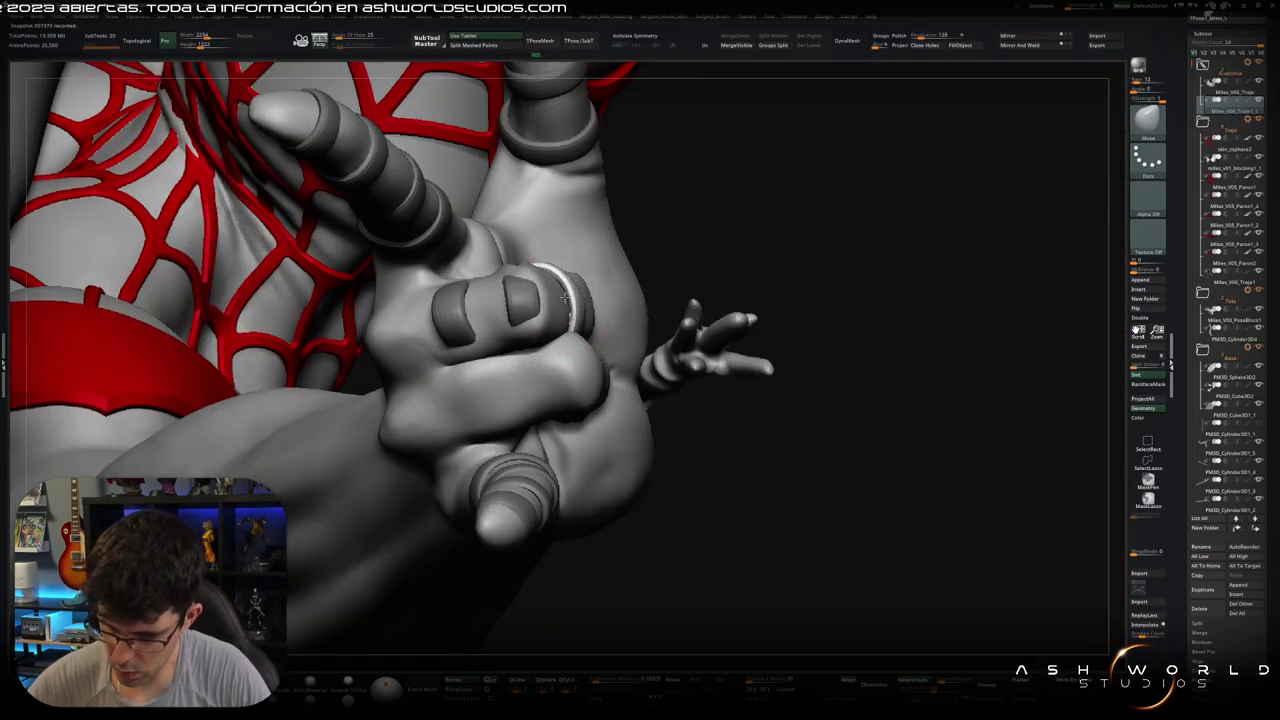
right_click_drag(560, 300, 597, 220)
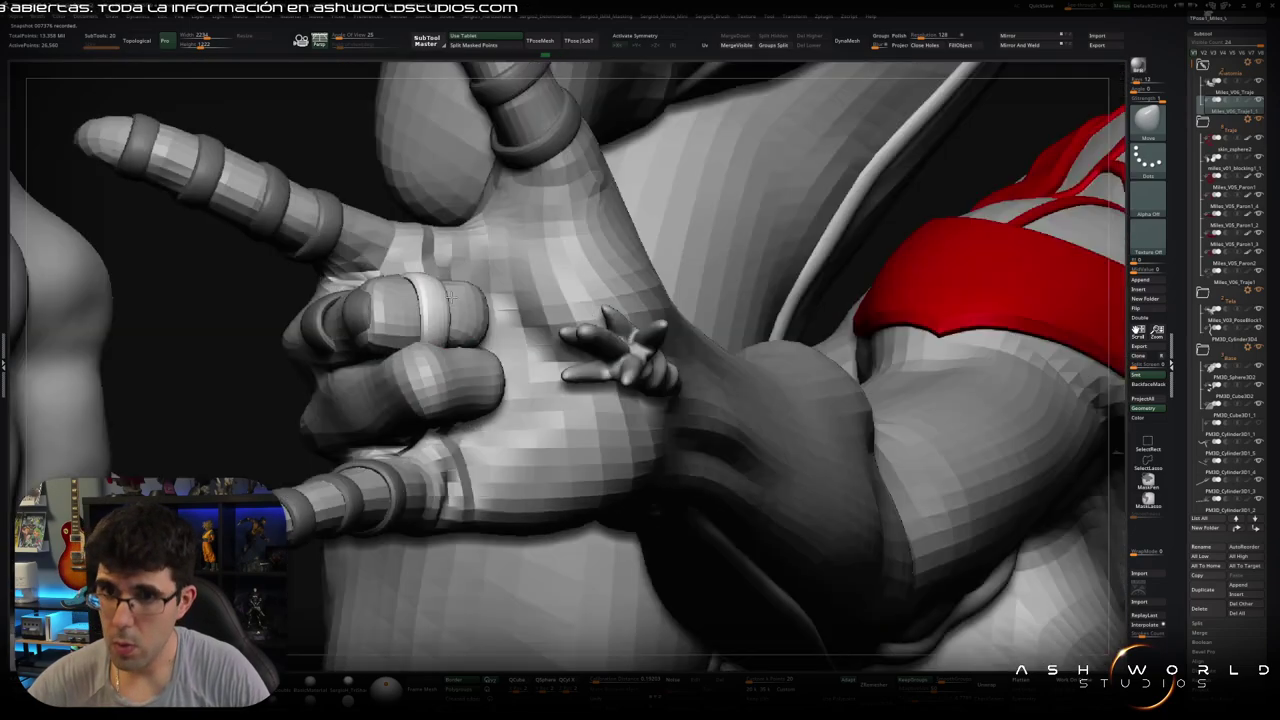
key("shift+d")
mouse_move(482, 276)
right_mouse_down()
mouse_move(517, 300)
mouse_move(540, 290)
mouse_move(547, 340)
right_mouse_up()
key("d")
left_click(540, 290, "ctrl+shift")
left_click(545, 300, "ctrl+shift")
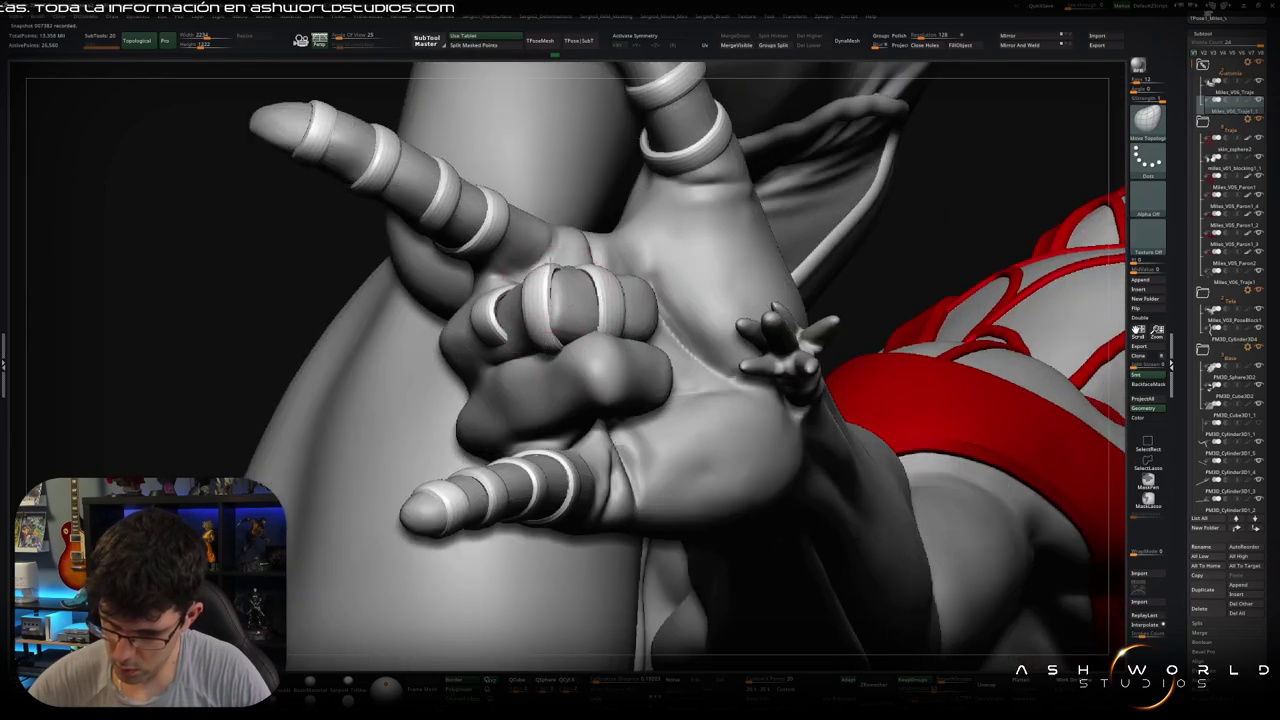
Step: Turn the hand to show the palm side at its smooth subdivision level
mouse_move(566, 242)
right_mouse_down()
mouse_move(561, 330)
mouse_move(530, 277)
mouse_move(566, 338)
right_mouse_up()
right_click_drag(568, 290, 564, 285)
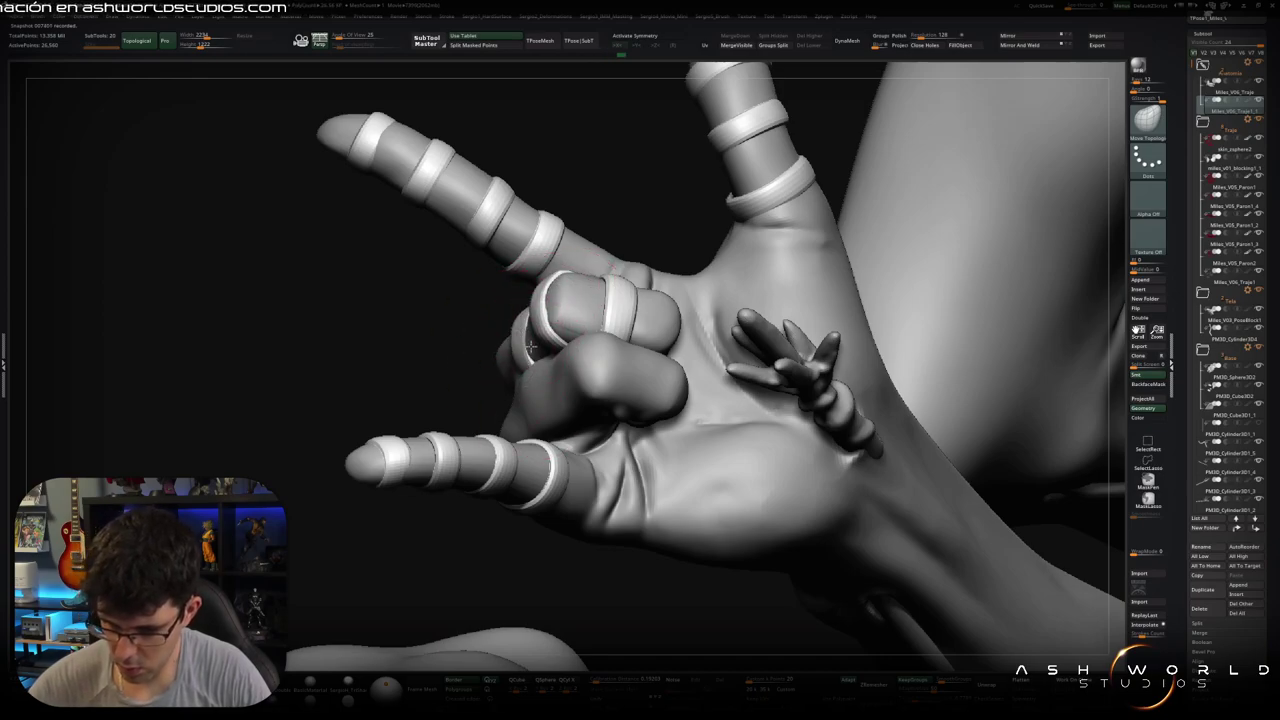
right_click_drag(526, 342, 586, 291)
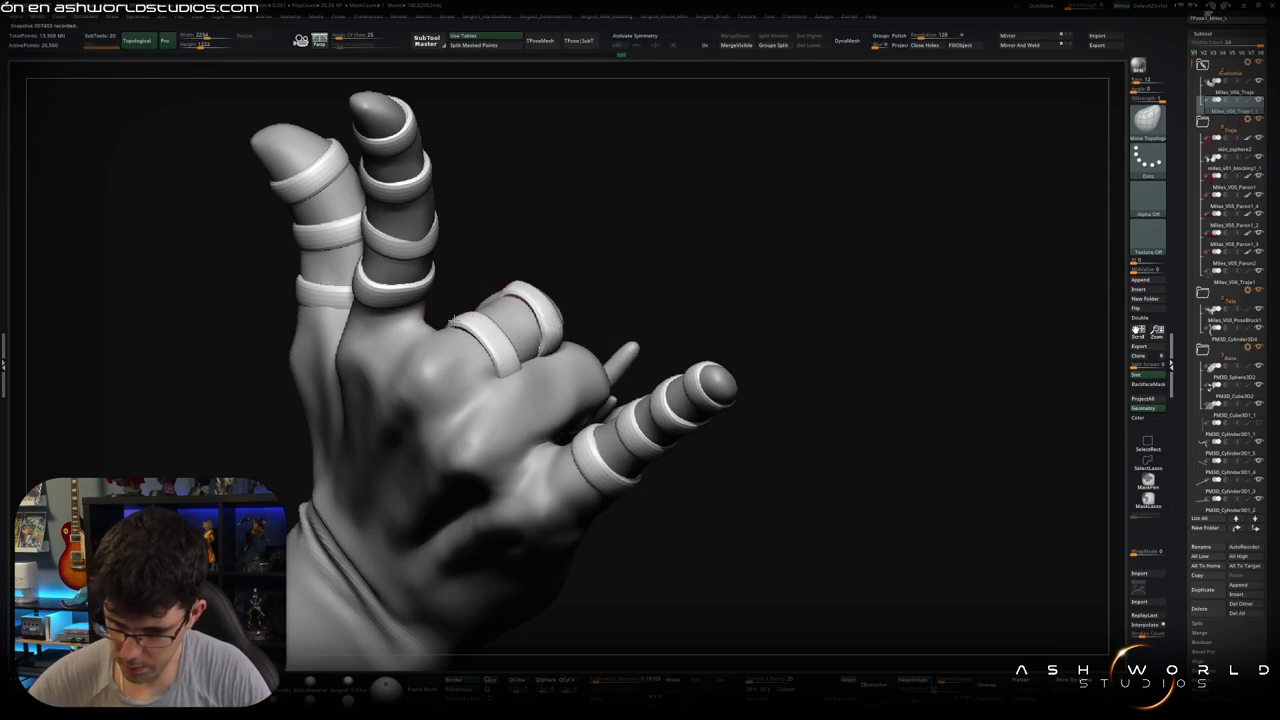
right_click_drag(470, 345, 495, 350)
key("d")
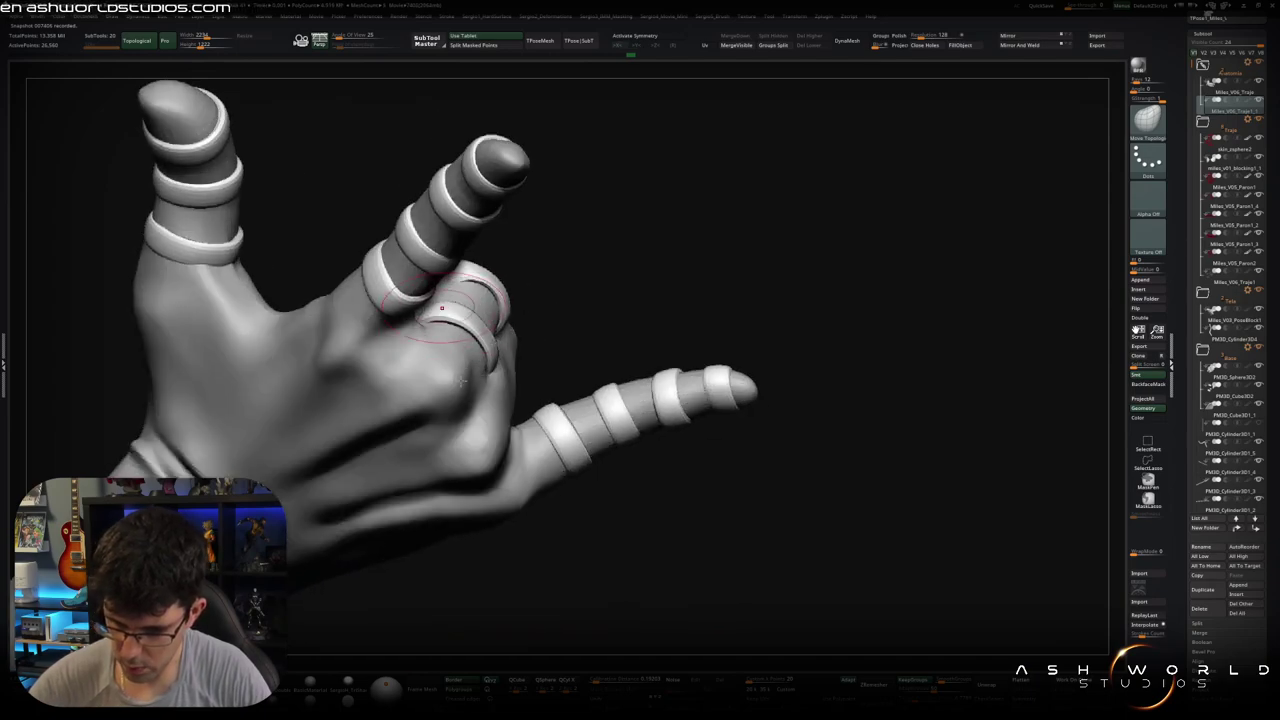
mouse_move(441, 307)
right_mouse_down()
mouse_move(408, 275)
mouse_move(404, 298)
right_mouse_up()
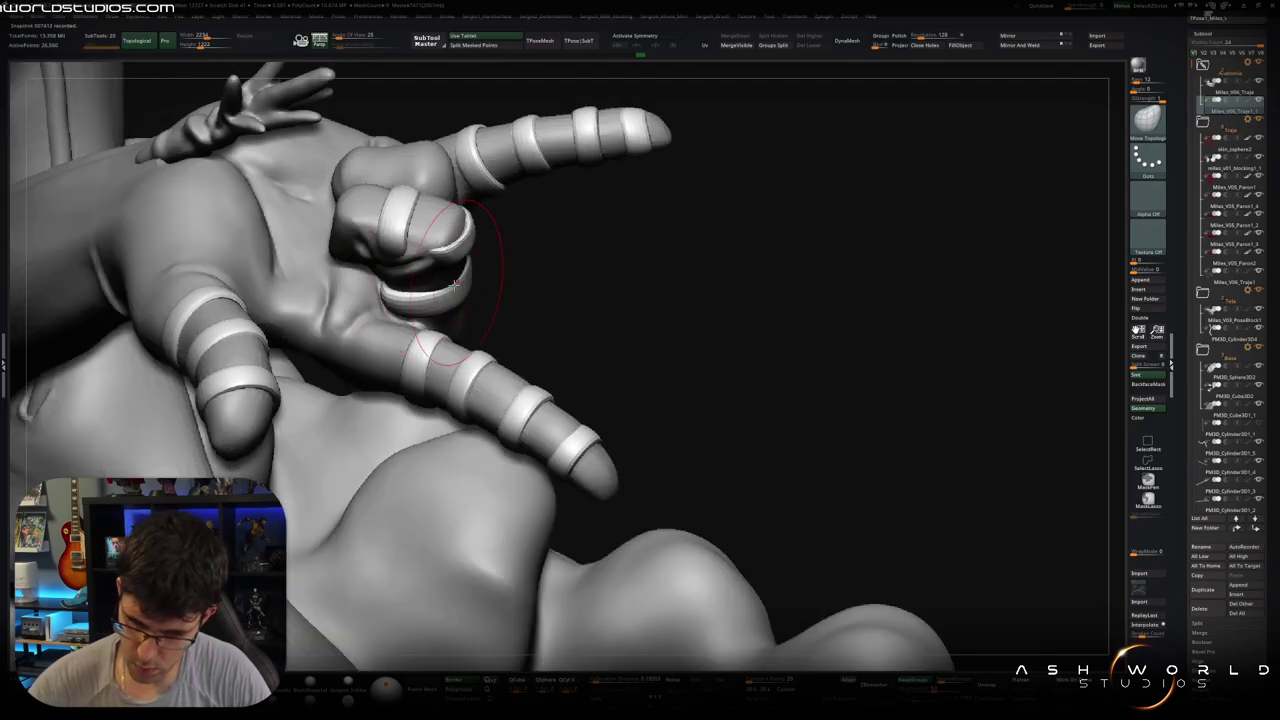
Step: Push the curled finger with the Move brush so the ring band wraps it snugly
left_click_drag(408, 287, 396, 289)
mouse_move(373, 272)
right_mouse_down()
mouse_move(385, 260)
mouse_move(380, 279)
right_mouse_up()
left_click_drag(390, 270, 382, 270)
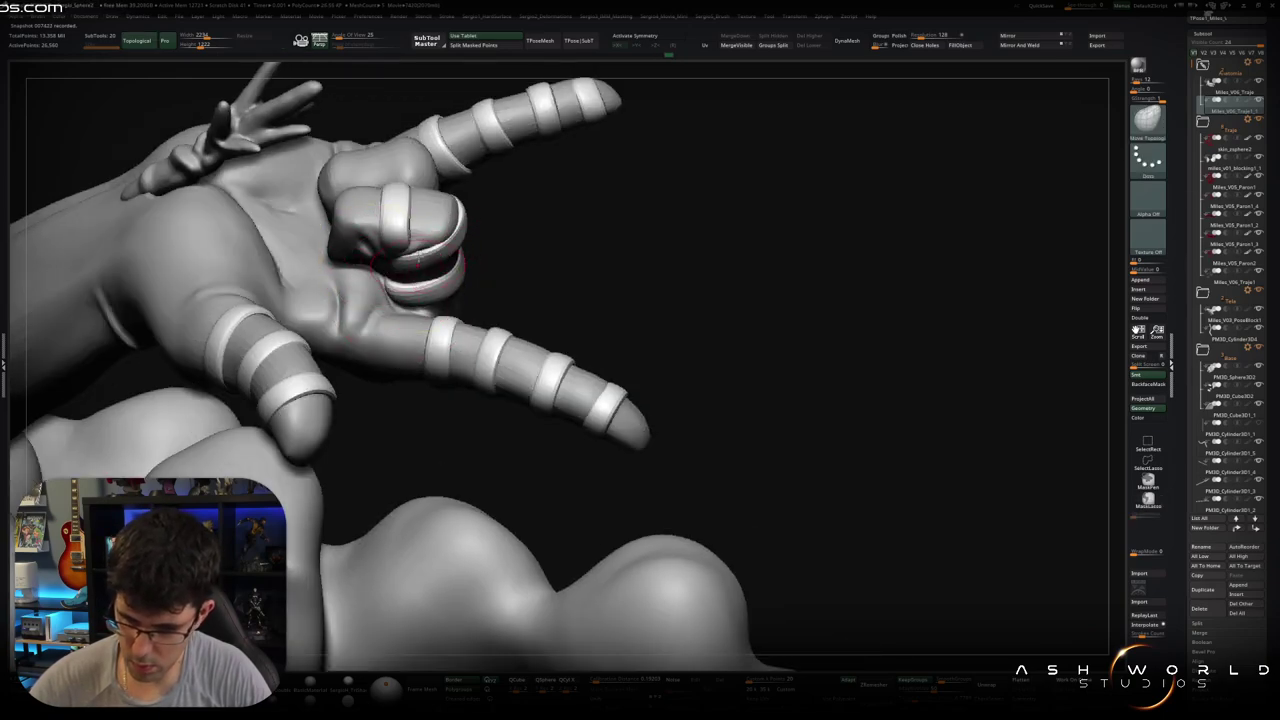
right_click_drag(415, 262, 400, 255)
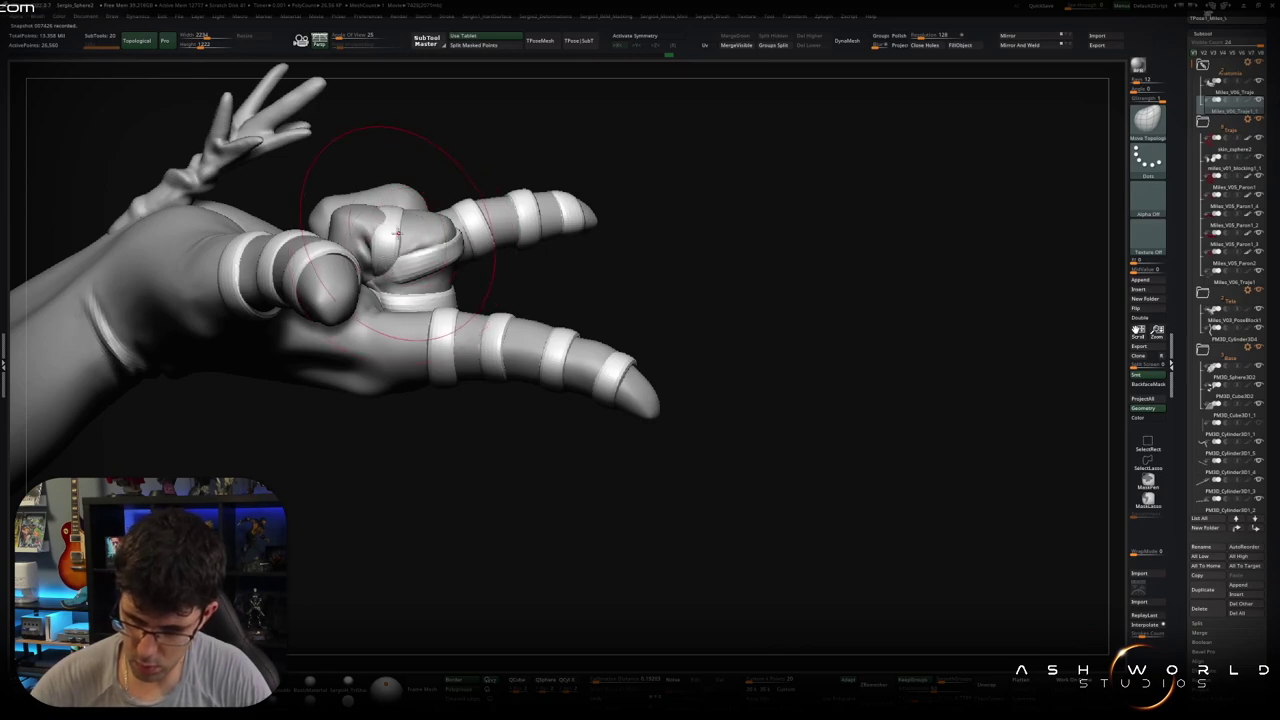
right_click_drag(379, 213, 397, 284)
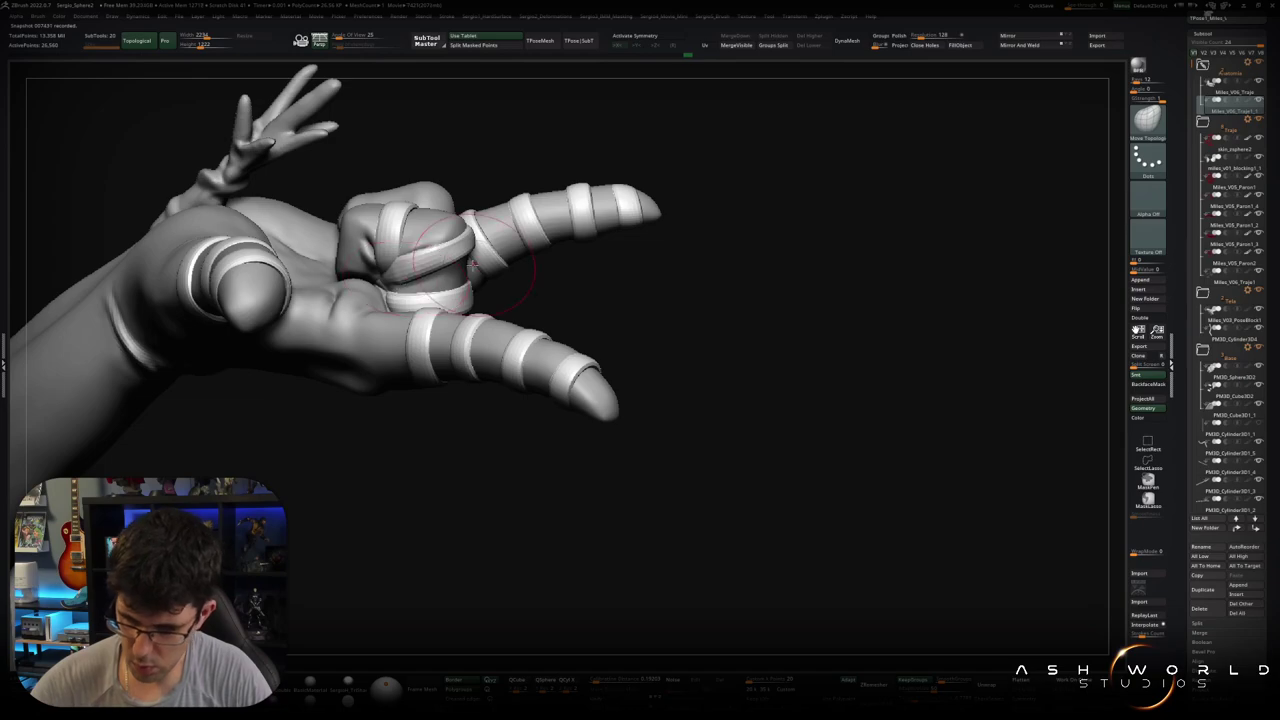
right_click_drag(472, 262, 467, 267)
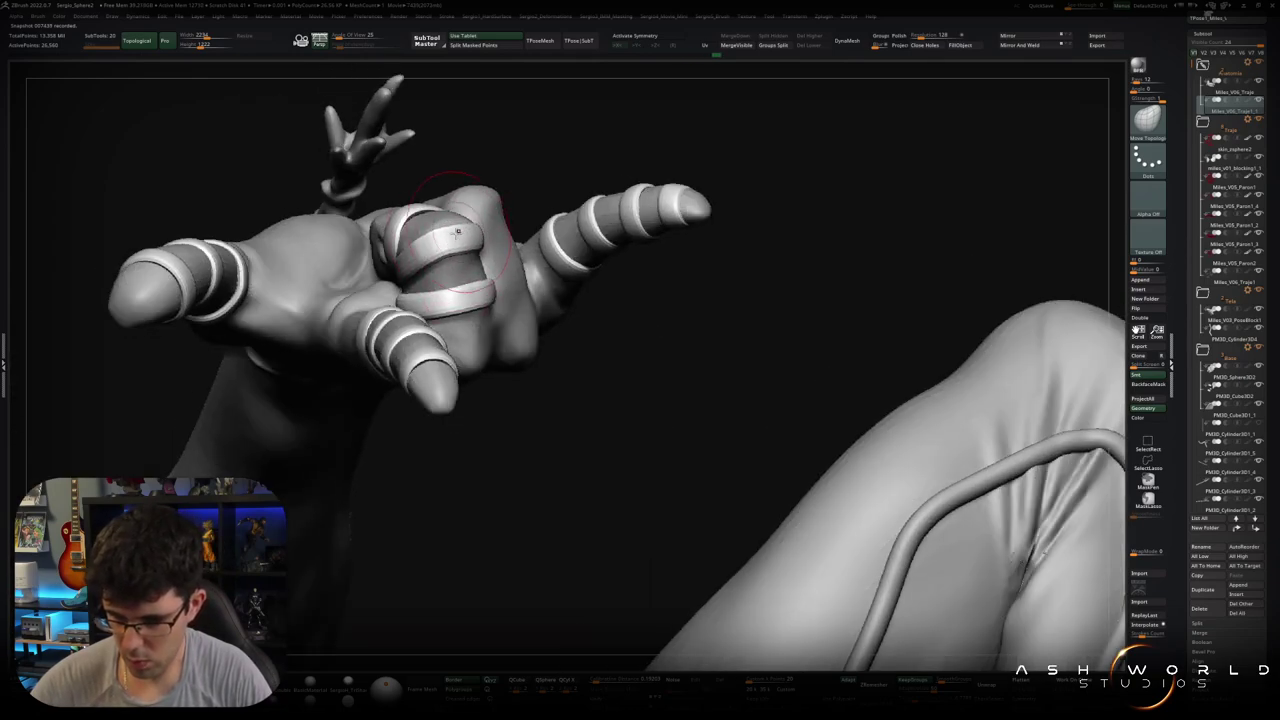
right_click_drag(472, 254, 445, 255)
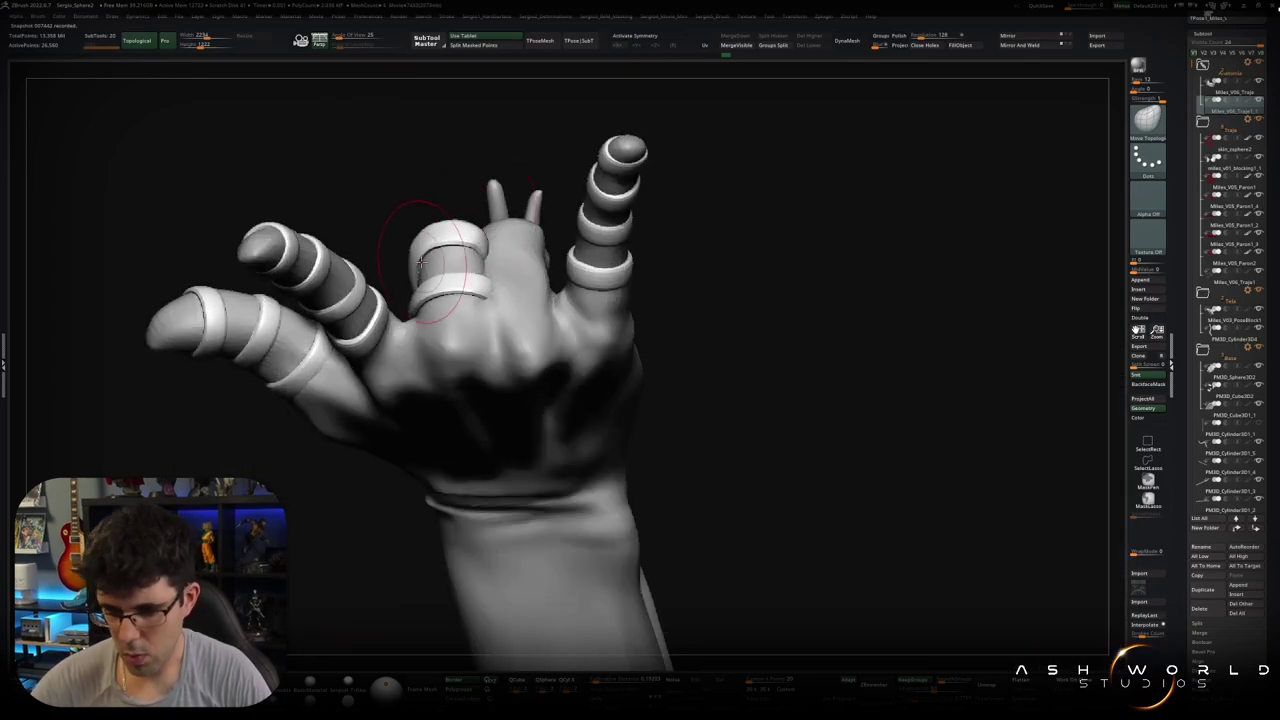
mouse_move(487, 293)
right_mouse_down()
mouse_move(421, 306)
mouse_move(455, 273)
right_mouse_up()
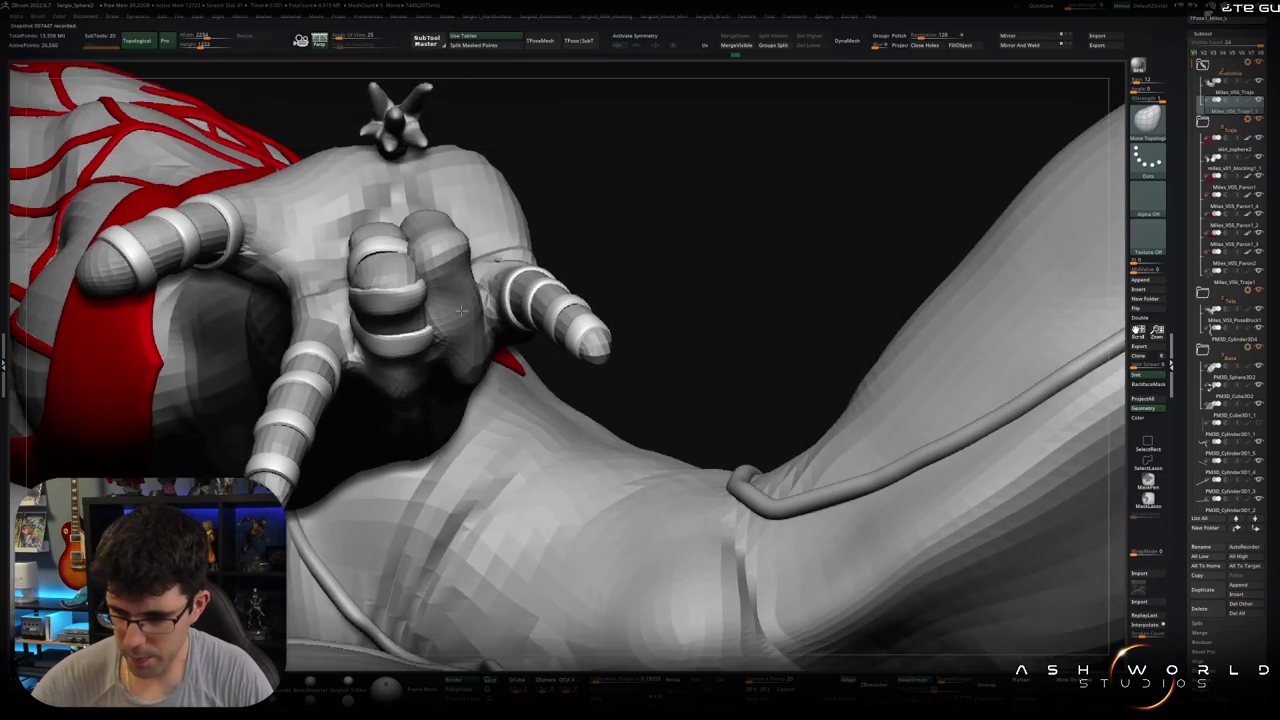
Step: Mask the curled finger's ring, invert the mask, and Transpose-move it slightly upward
key("w")
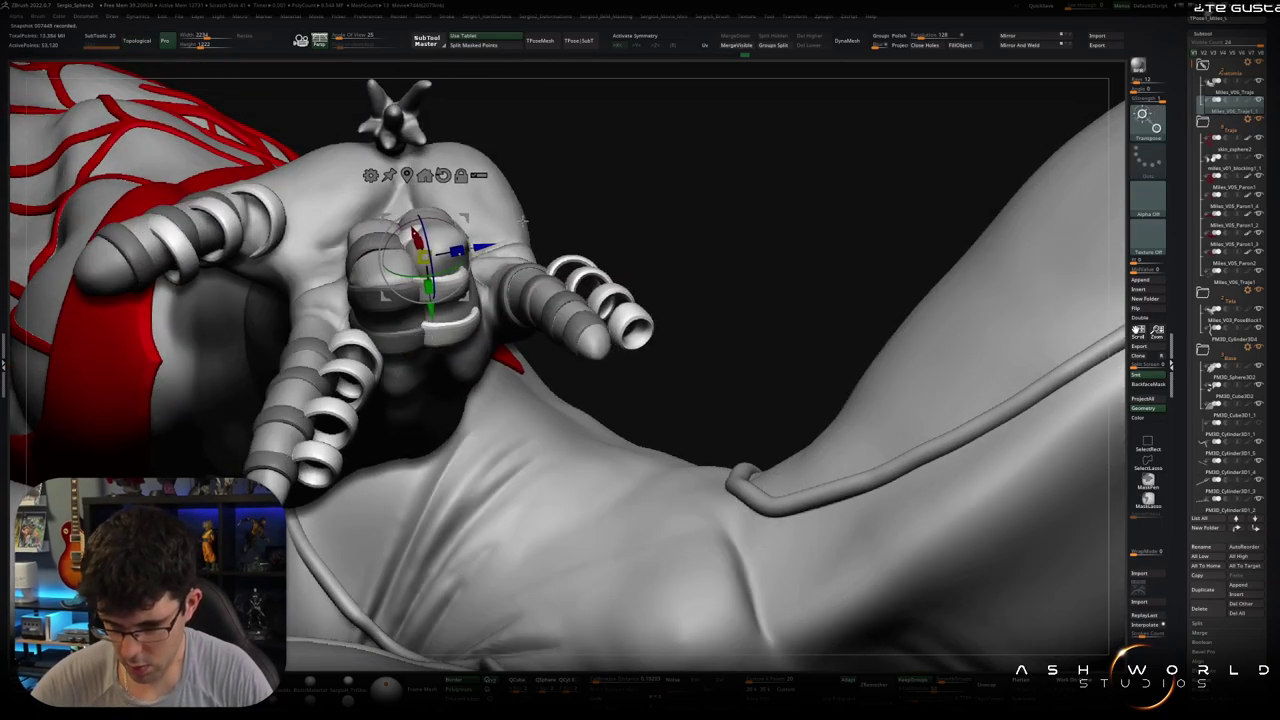
left_click(453, 246, "ctrl+shift")
left_click_drag(345, 235, 400, 345, "ctrl")
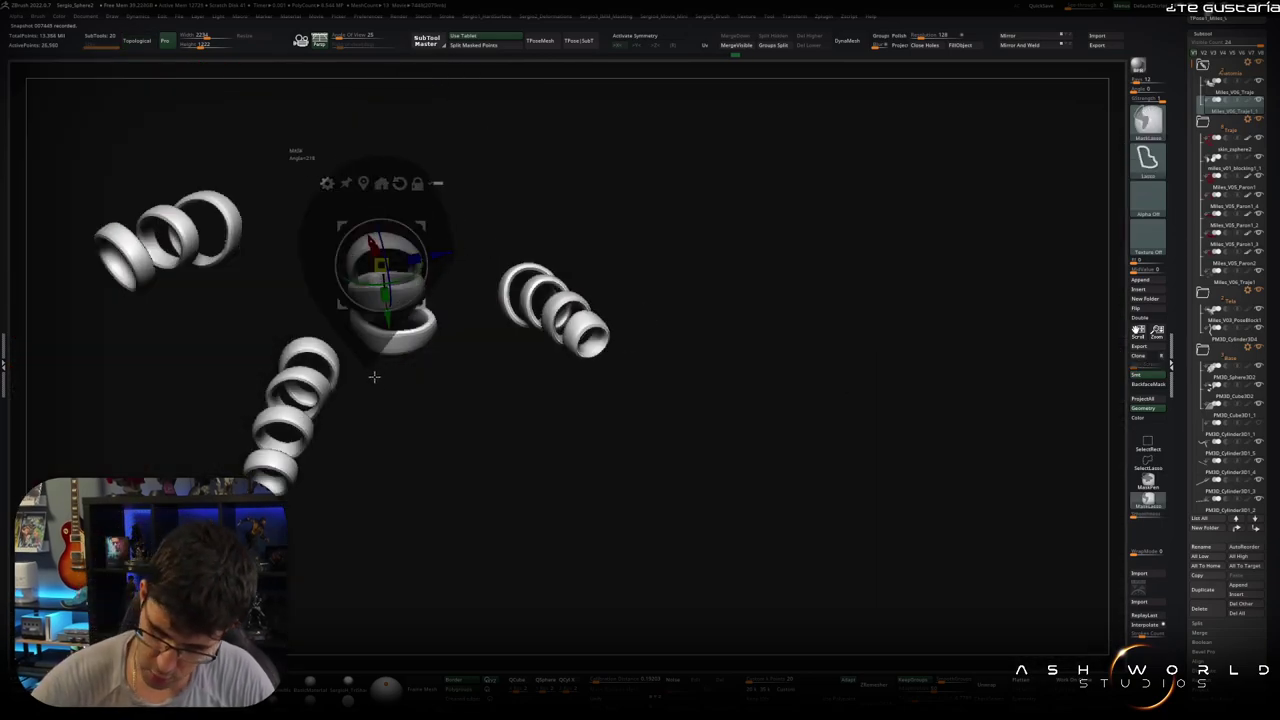
left_click(537, 211, "ctrl")
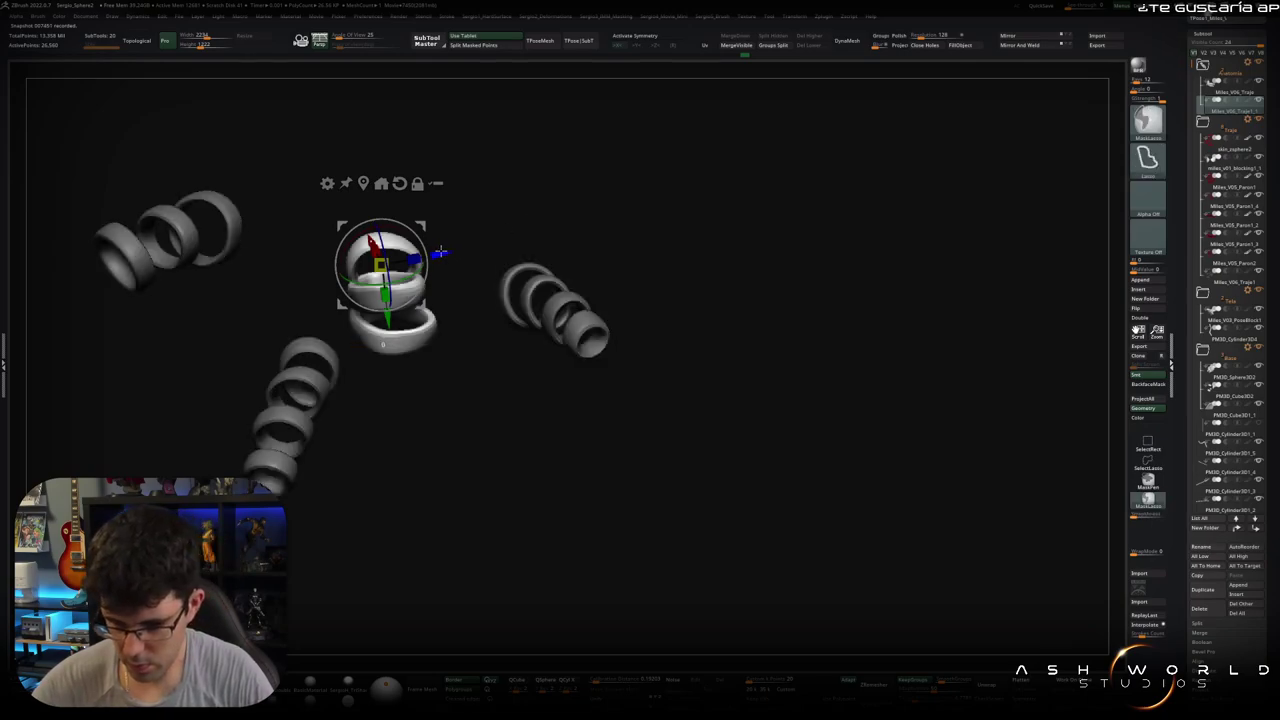
left_click(470, 320, "ctrl+shift")
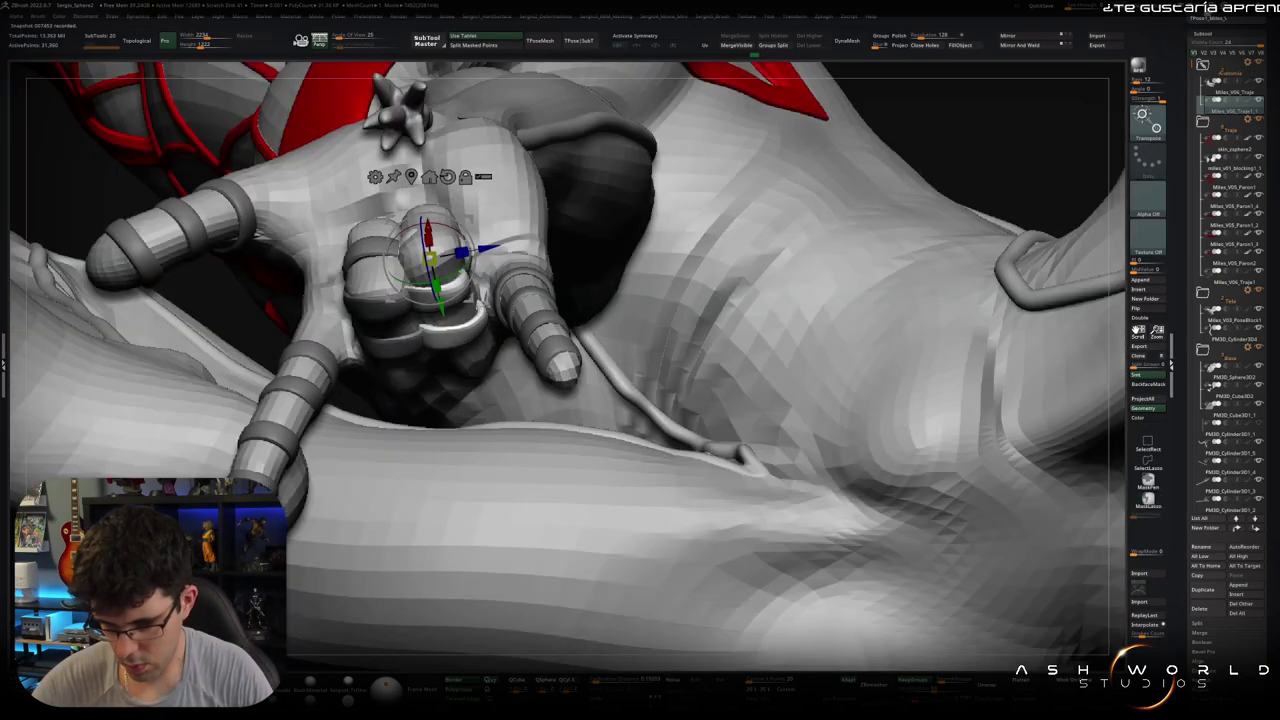
left_click_drag(430, 340, 430, 345)
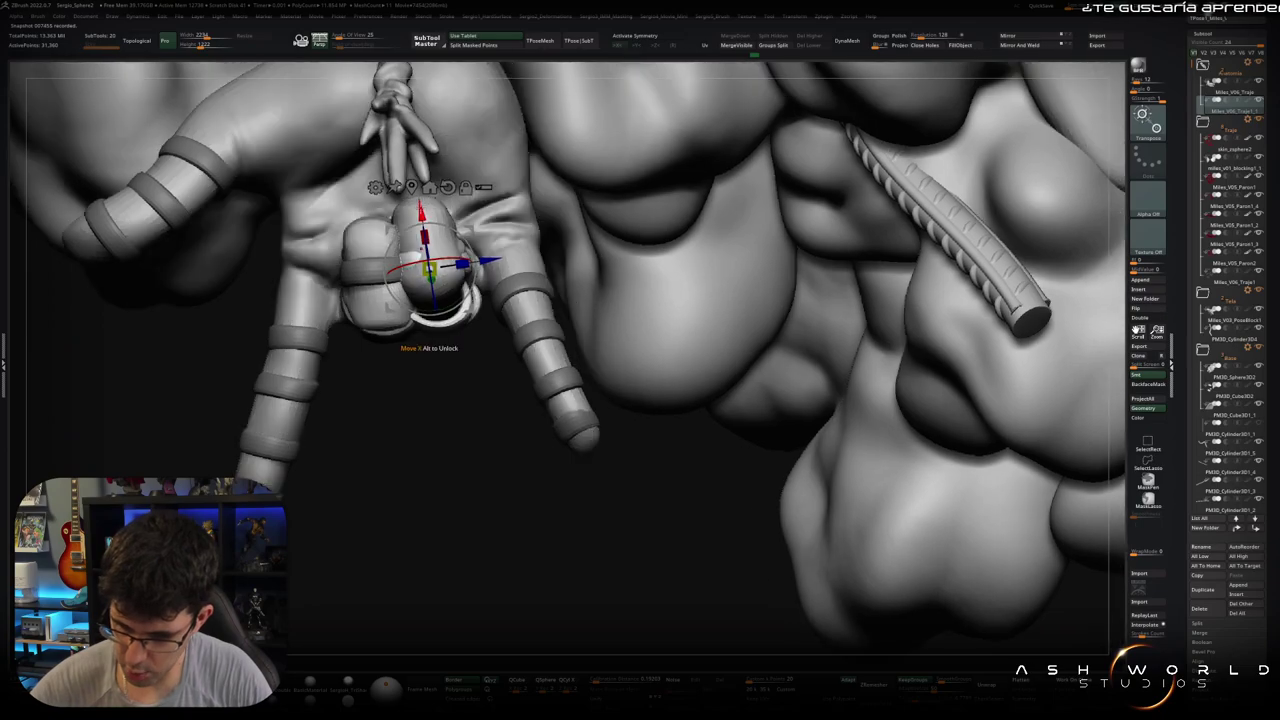
left_click_drag(421, 215, 419, 200)
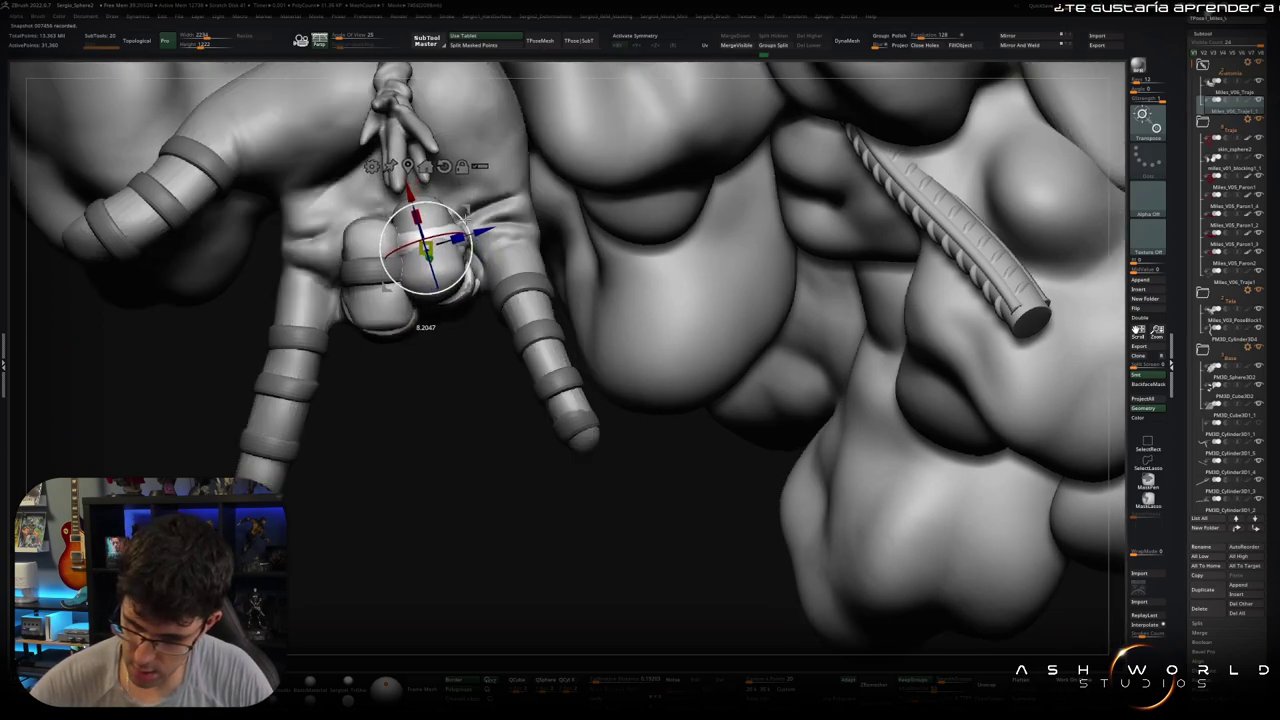
Step: Check the rings on the hand with Polyframe, Solo and higher subdivision levels
key("q")
left_click_drag(427, 327, 430, 200)
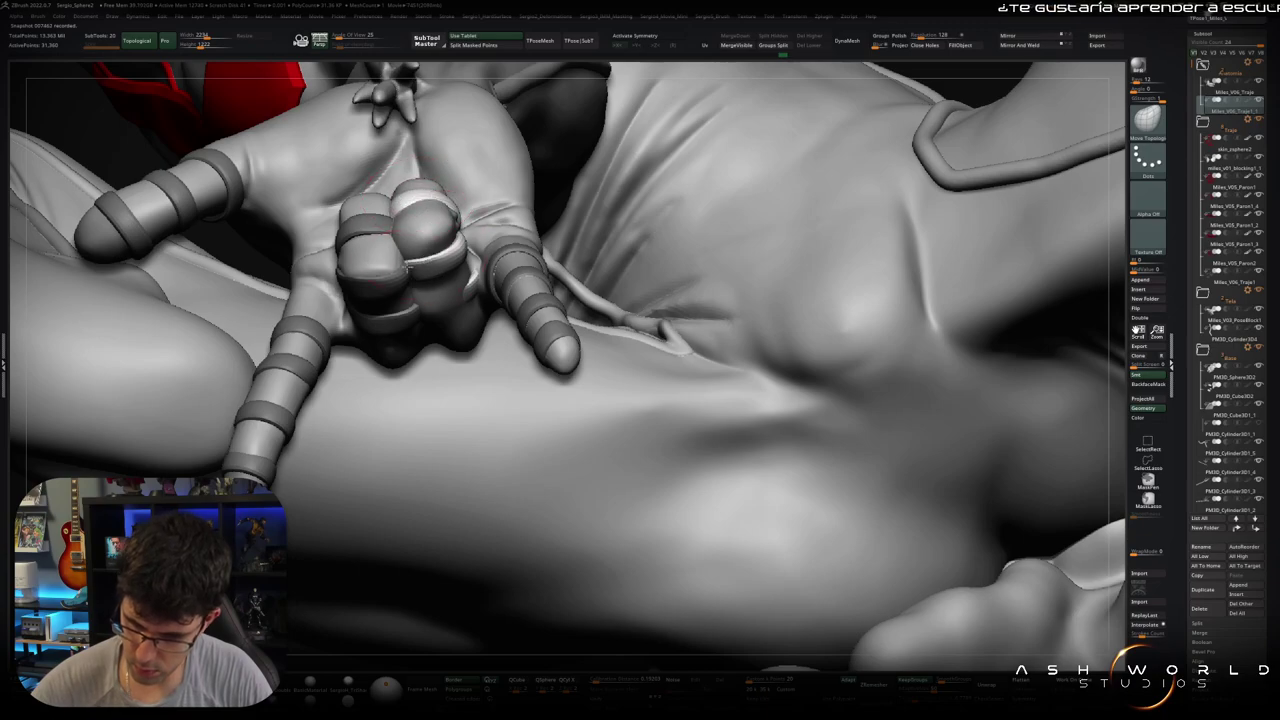
left_click_drag(470, 240, 455, 240)
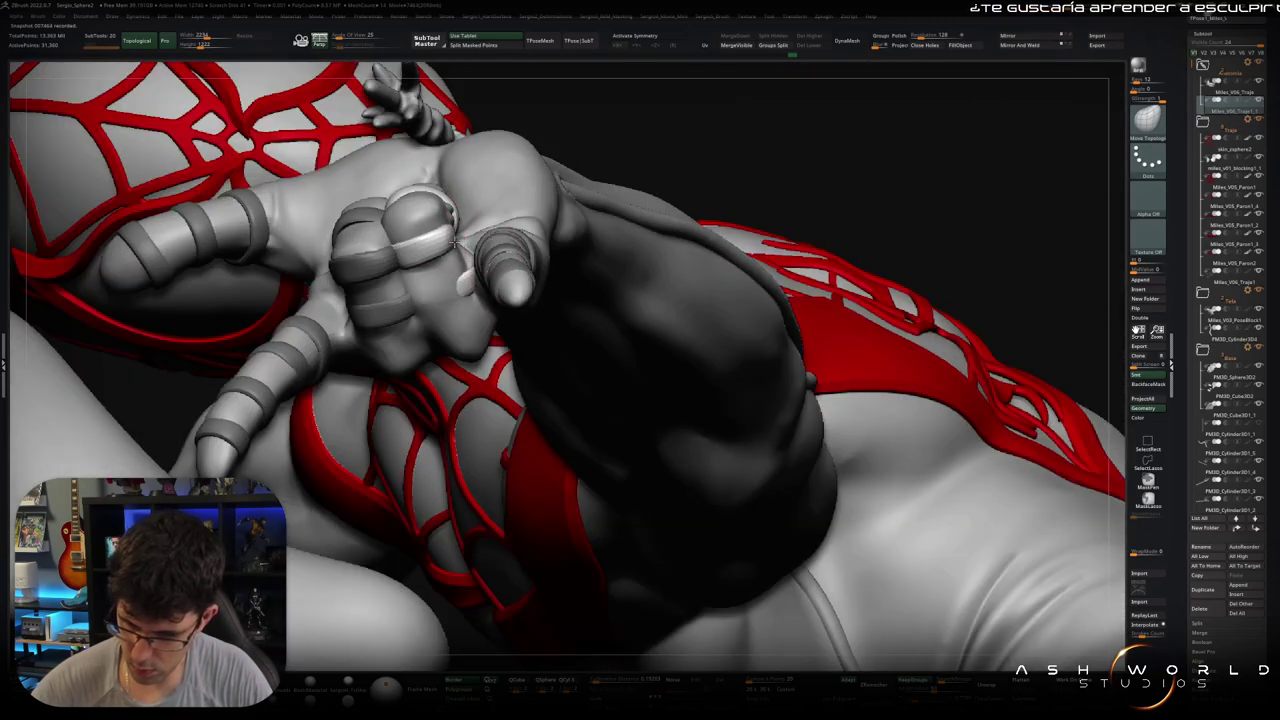
key("shift+f")
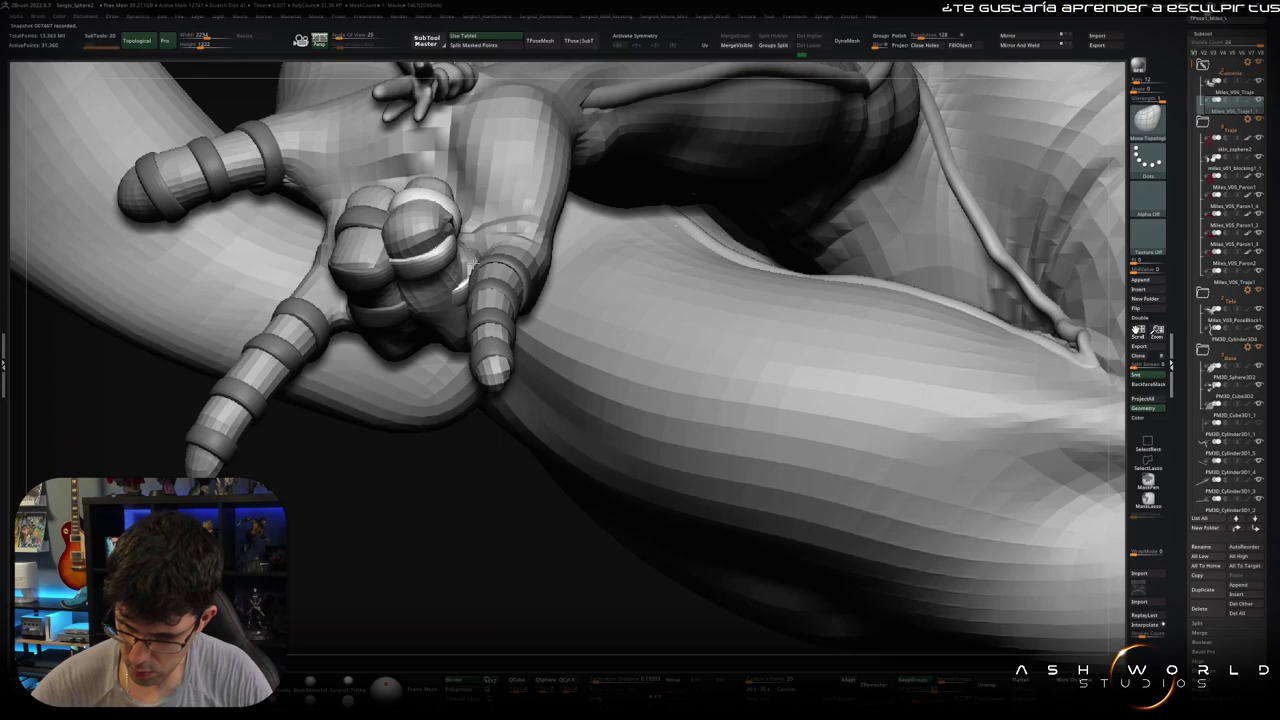
key("d")
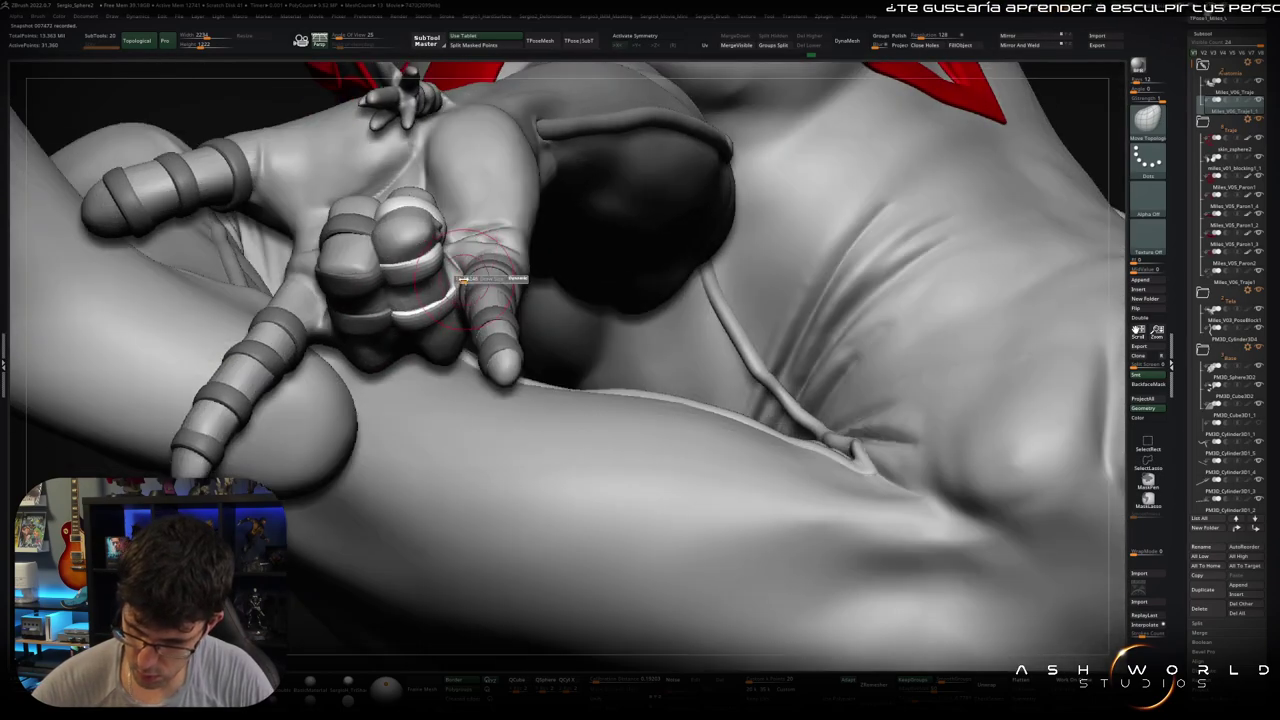
key("ctrl+shift+s")
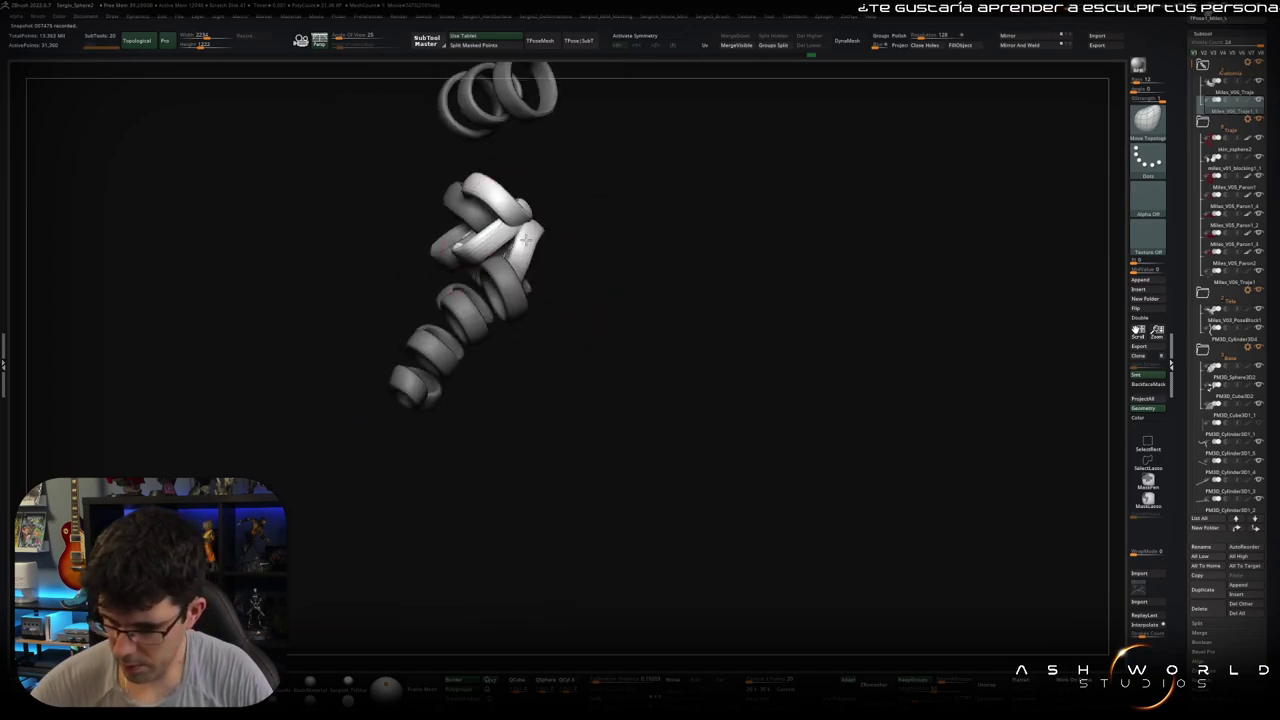
left_click(544, 245, "ctrl+shift")
key("d")
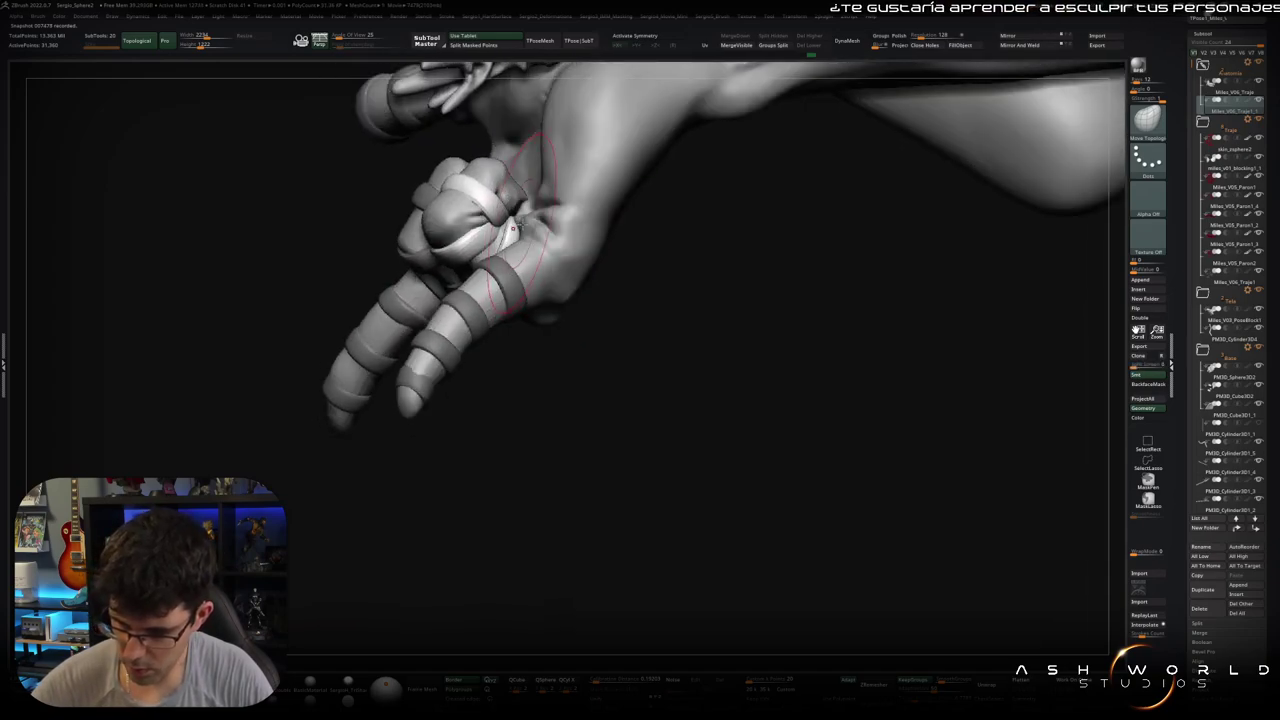
right_click_drag(513, 228, 493, 273)
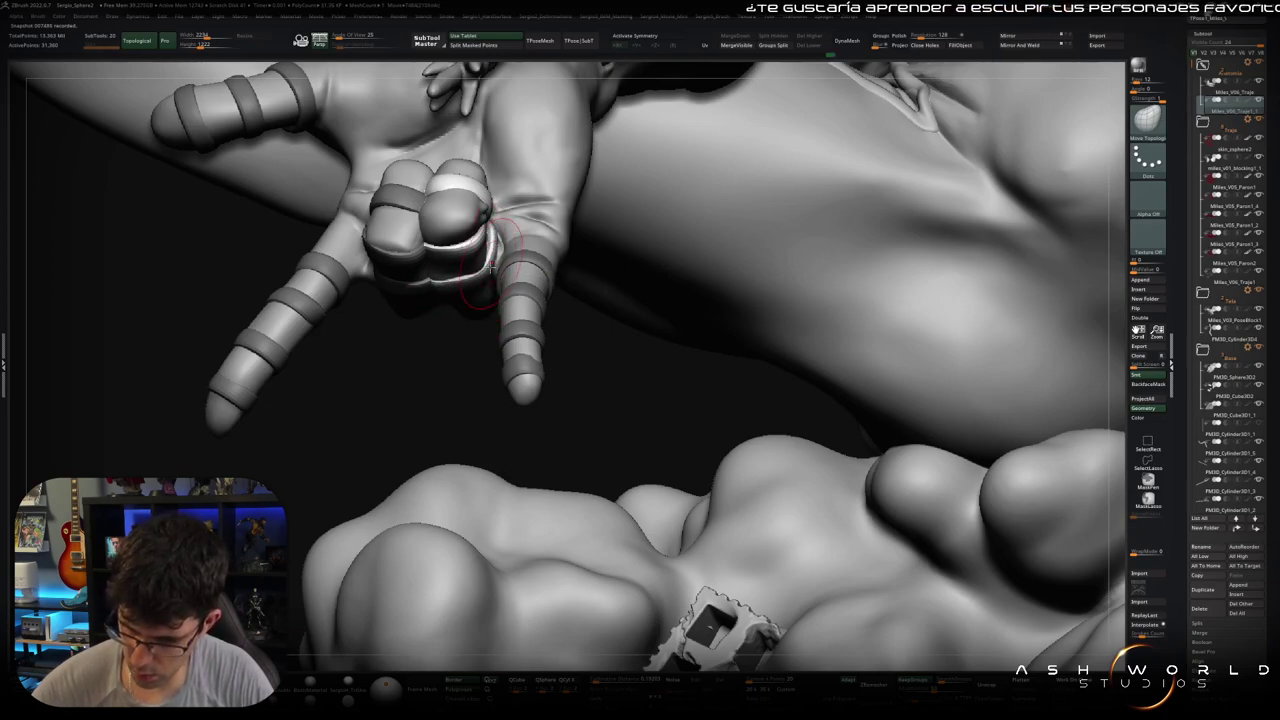
mouse_move(470, 300)
right_mouse_down()
mouse_move(592, 200)
mouse_move(588, 137)
mouse_move(649, 183)
mouse_move(671, 234)
mouse_move(649, 291)
mouse_move(637, 251)
right_mouse_up()
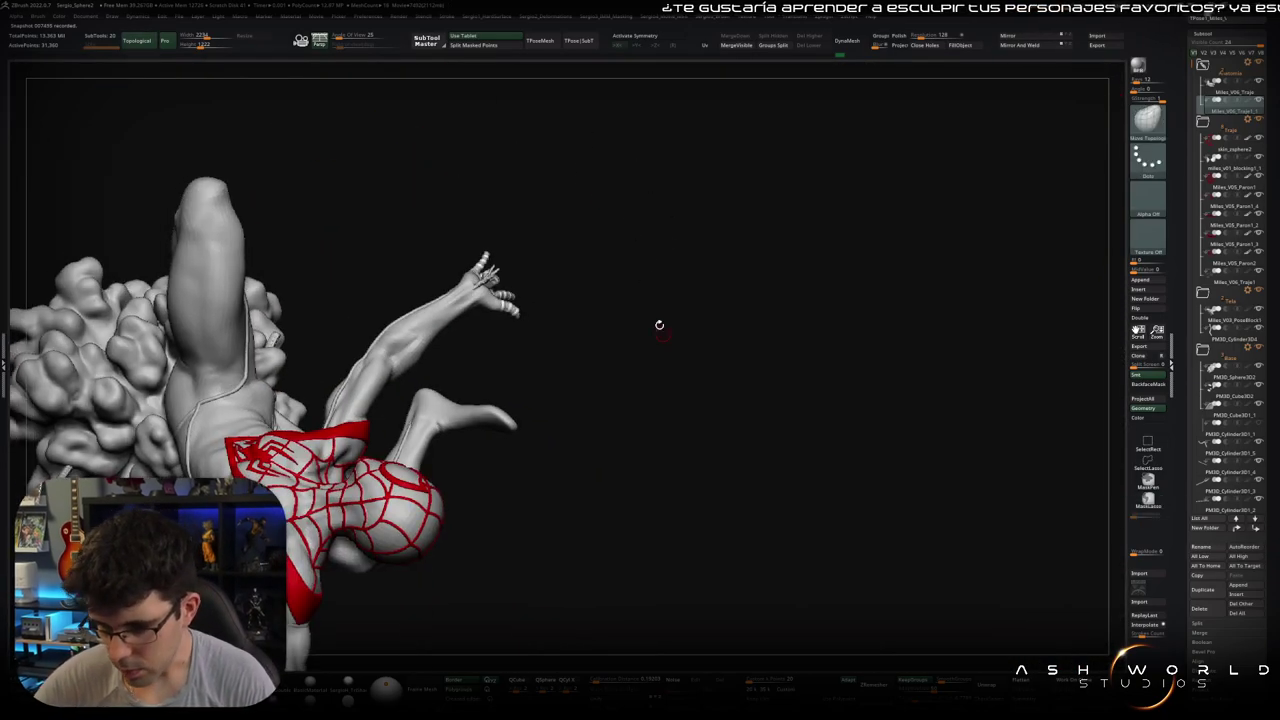
Step: Isolate the finger rings and mask all but the blue bands for transforming
mouse_move(660, 323)
right_mouse_down()
mouse_move(669, 349)
mouse_move(638, 293)
mouse_move(646, 326)
mouse_move(683, 314)
mouse_move(629, 334)
mouse_move(523, 283)
mouse_move(574, 363)
right_mouse_up()
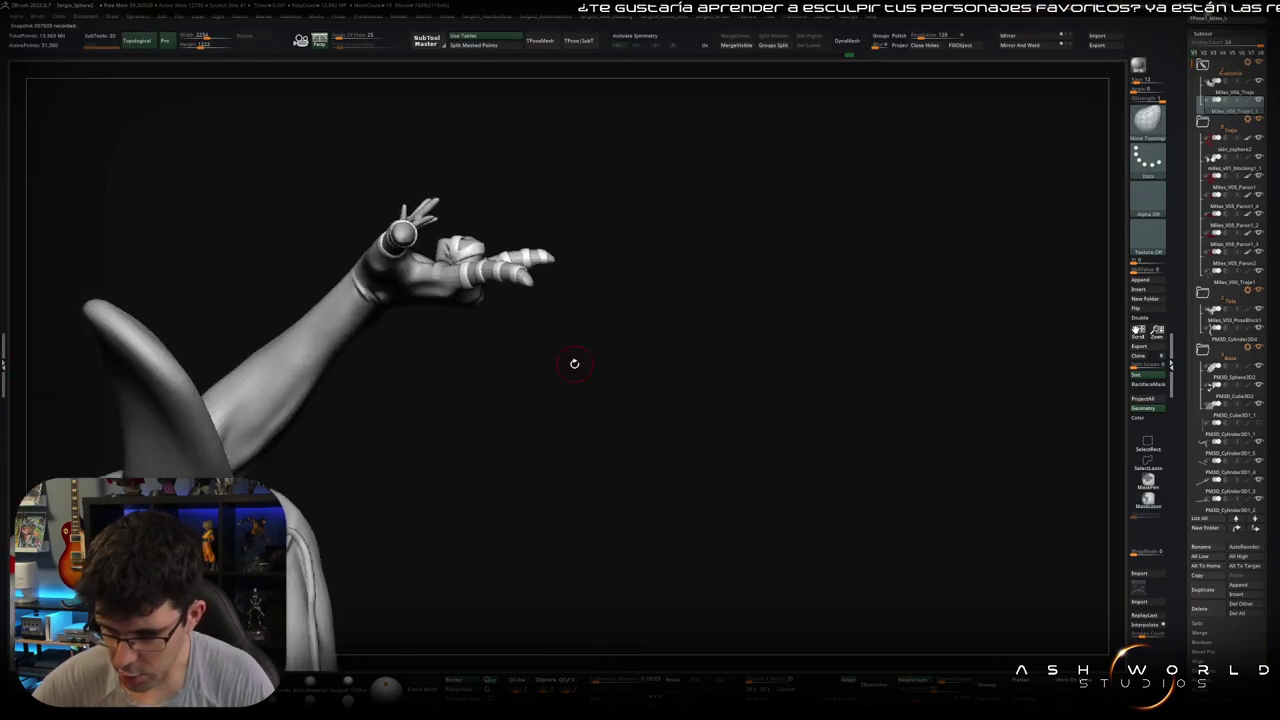
key("f")
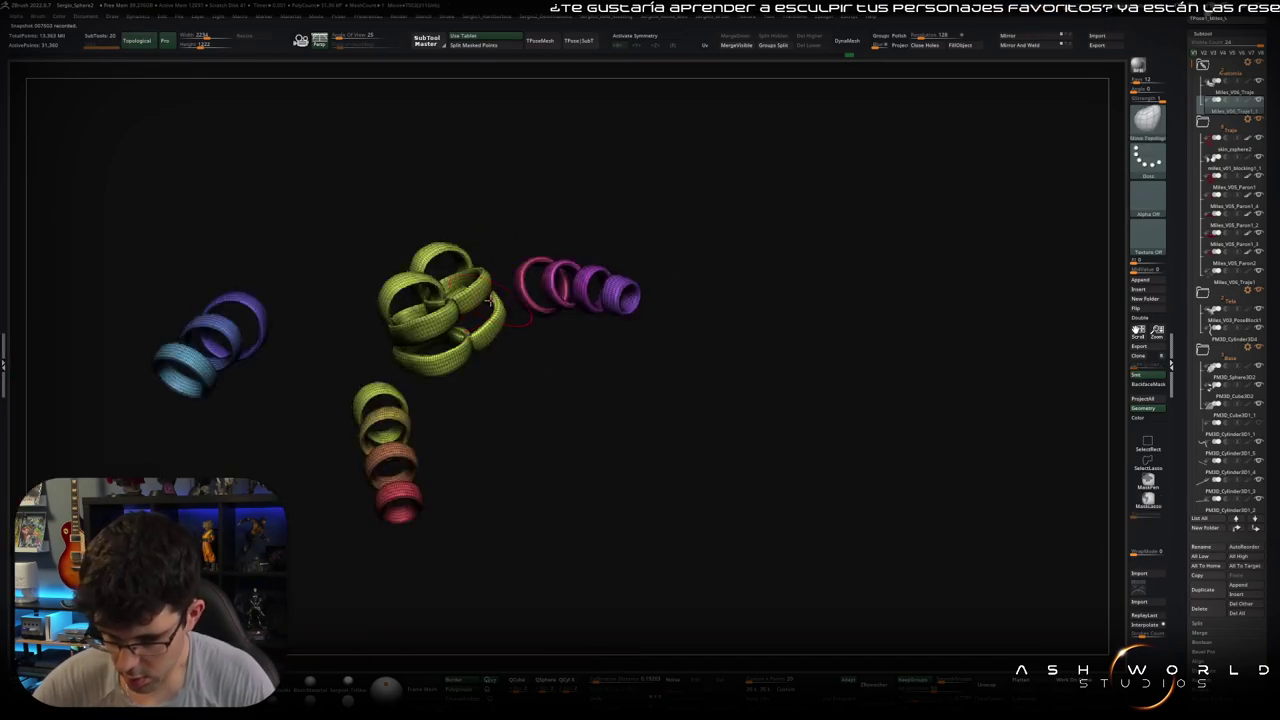
left_click(471, 299, "ctrl+shift")
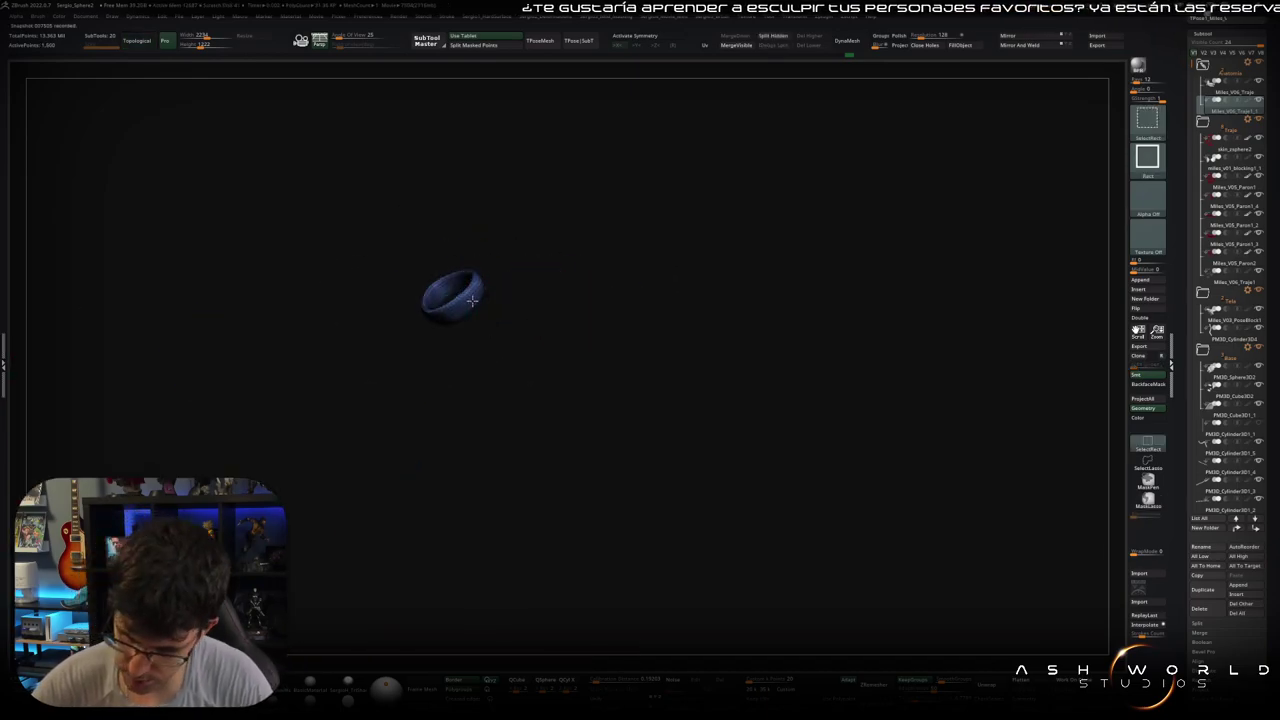
left_click(490, 318, "ctrl+shift")
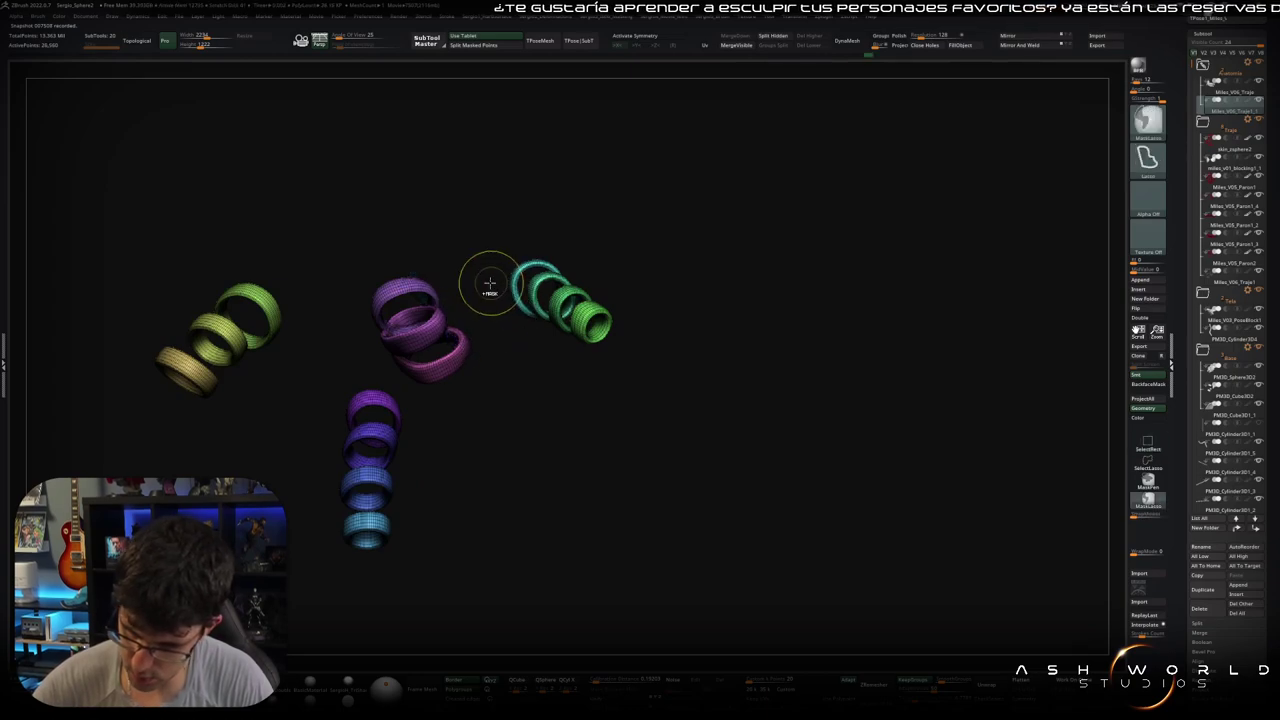
left_click(486, 286, "alt")
key("w")
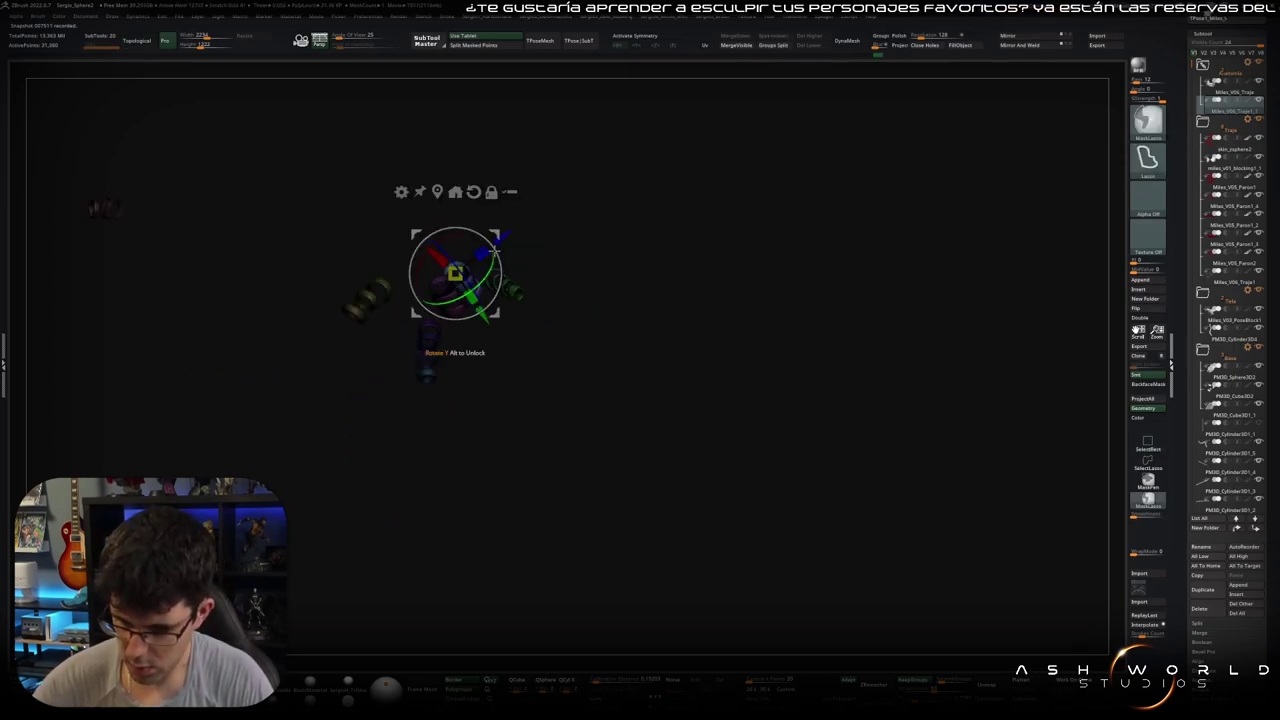
left_click_drag(451, 271, 330, 370, "alt")
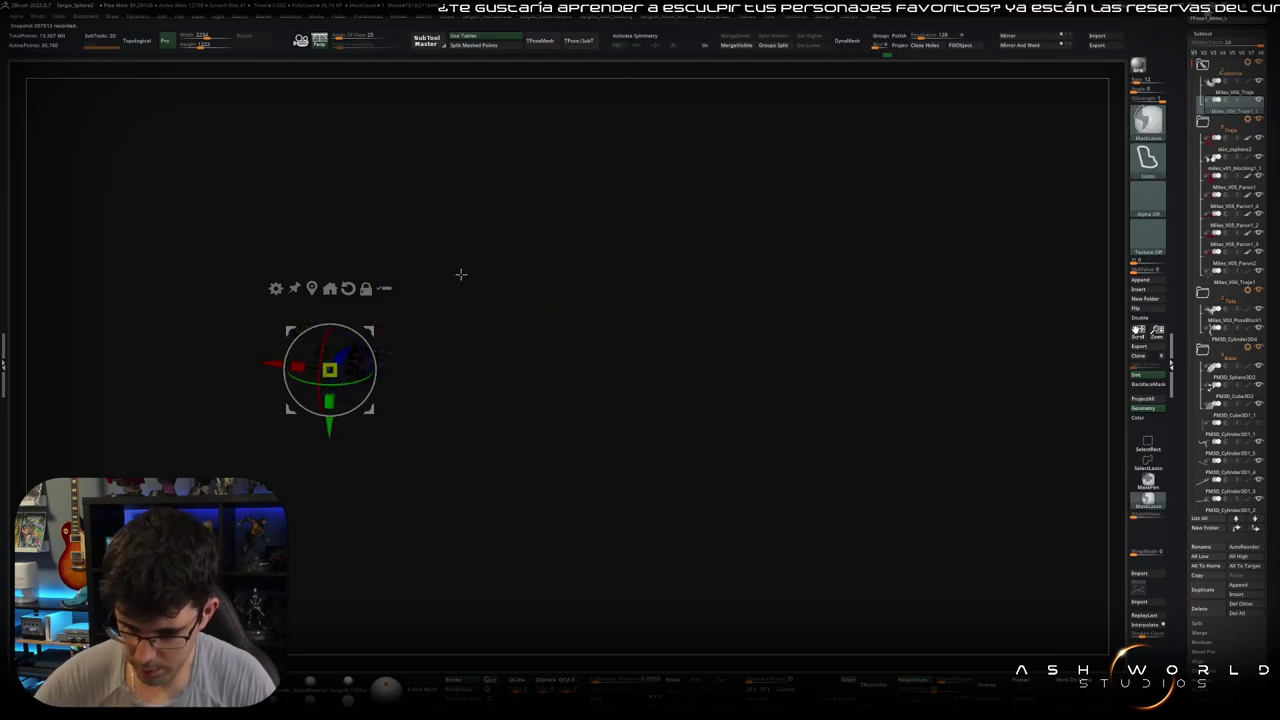
left_click(460, 274, "ctrl+shift")
Step: Set the Transpose pivot on the left fist and rotate the bands onto its fingers
left_click_drag(449, 371, 609, 307, "alt")
mouse_move(703, 284)
left_mouse_down("alt")
mouse_move(831, 197)
mouse_move(808, 211)
mouse_move(775, 157)
left_mouse_up("alt")
left_click_drag(735, 215, 412, 265, "alt")
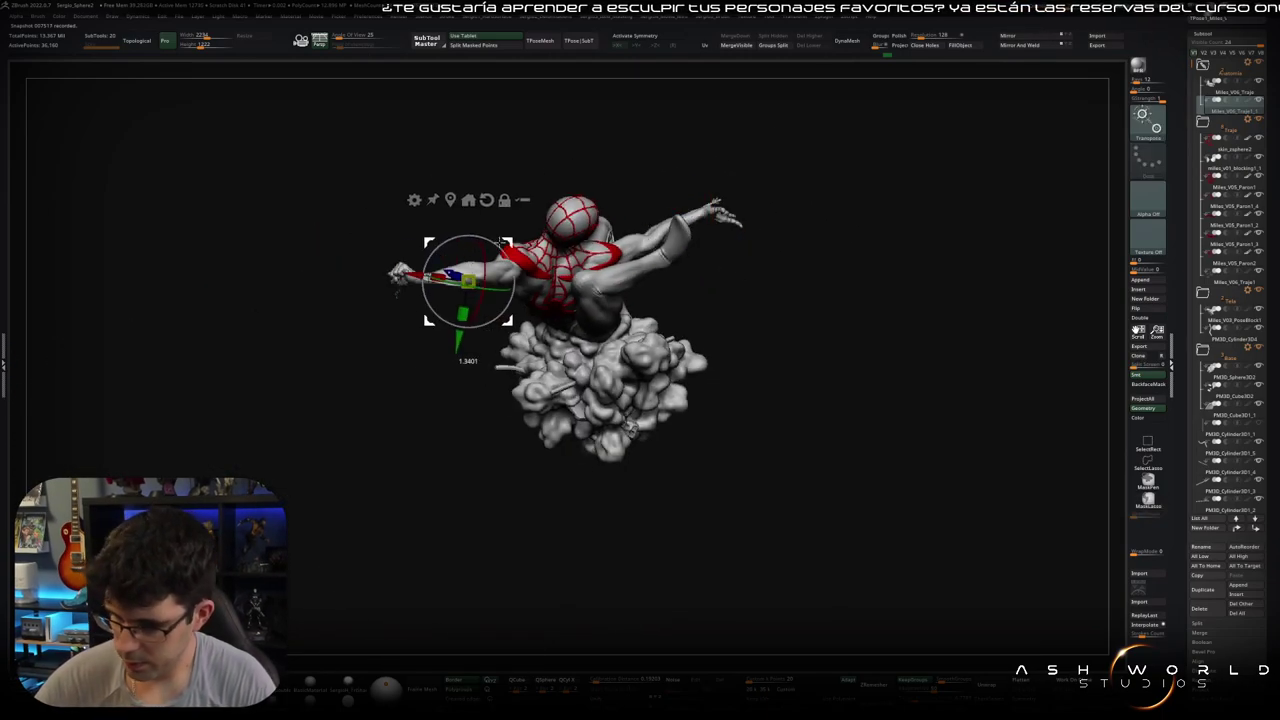
mouse_move(457, 348)
left_mouse_down("alt")
mouse_move(447, 252)
mouse_move(350, 125)
mouse_move(357, 260)
left_mouse_up("alt")
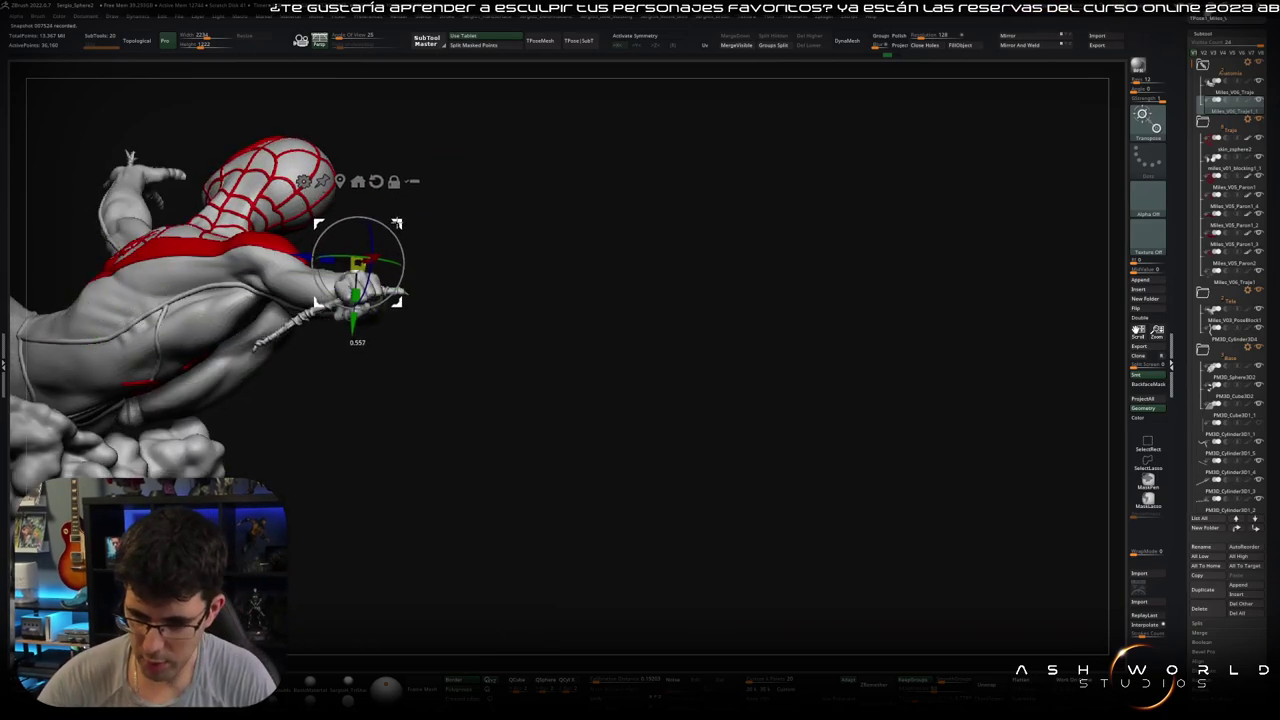
mouse_move(357, 260)
left_mouse_down("alt")
mouse_move(457, 263)
mouse_move(370, 336)
left_mouse_up("alt")
mouse_move(357, 262)
left_mouse_down("alt")
mouse_move(430, 322)
mouse_move(511, 281)
mouse_move(486, 287)
left_mouse_up("alt")
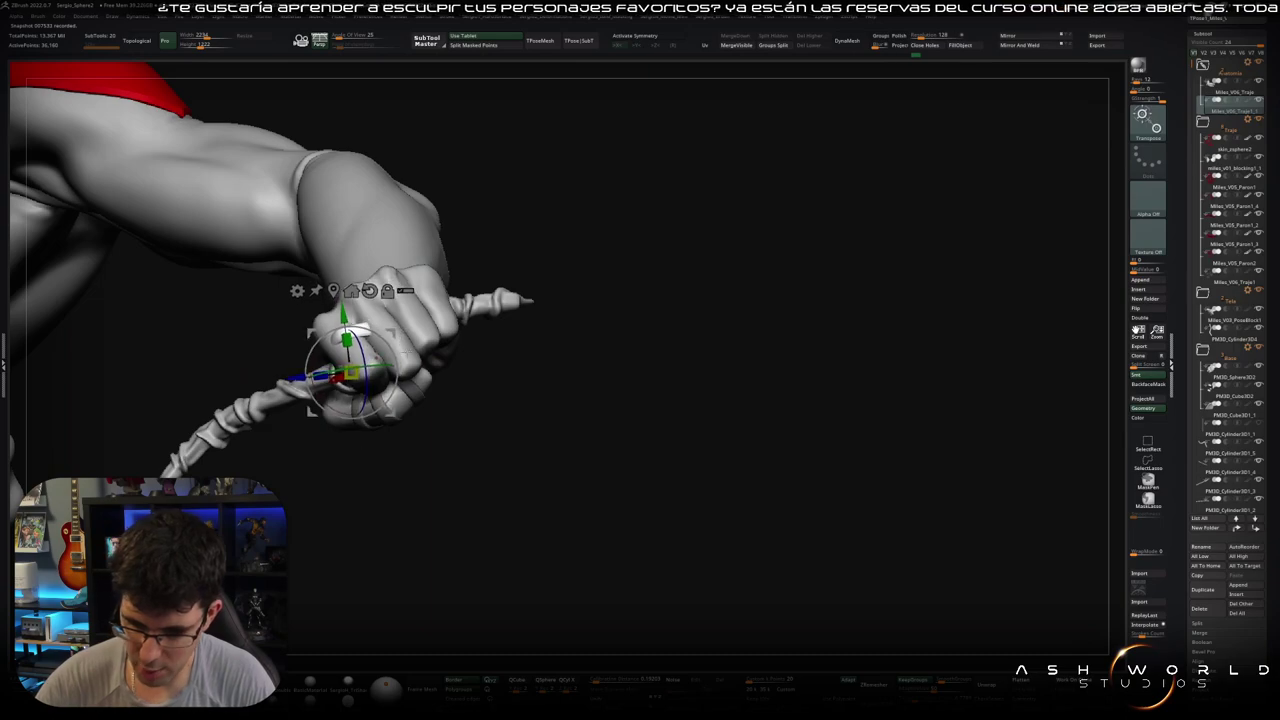
left_click_drag(486, 287, 372, 387)
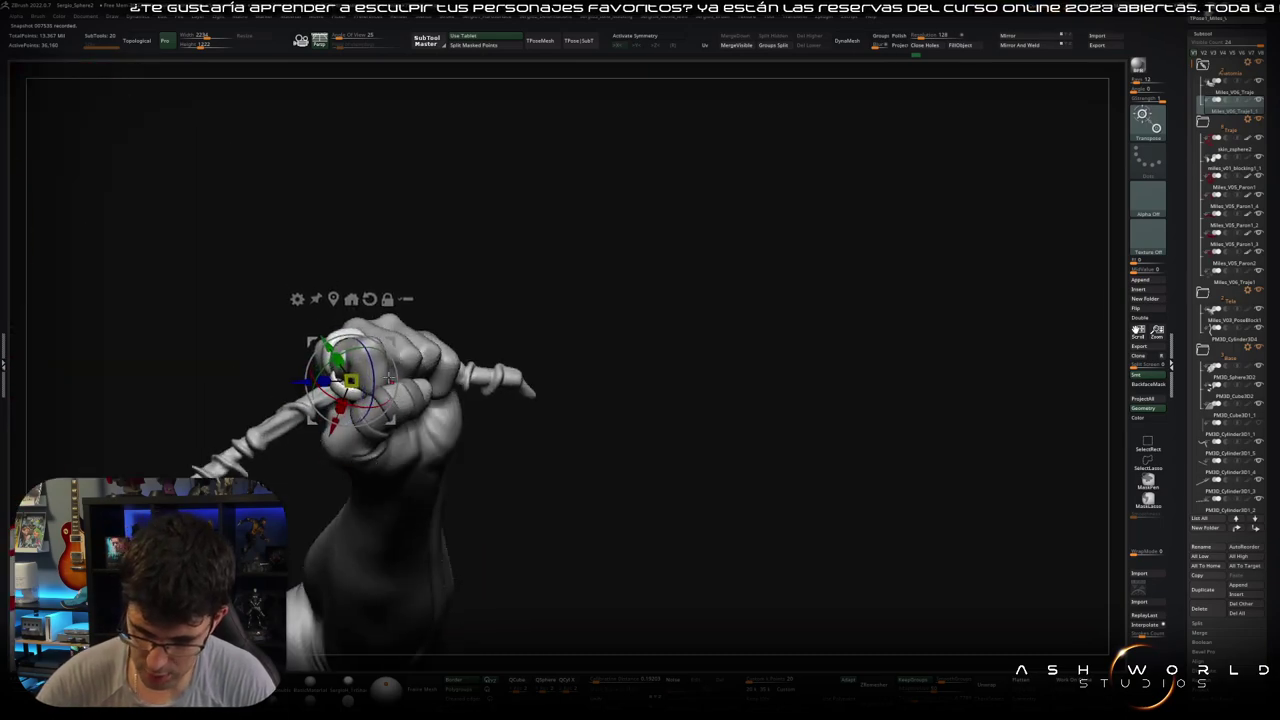
left_click_drag(352, 424, 399, 332)
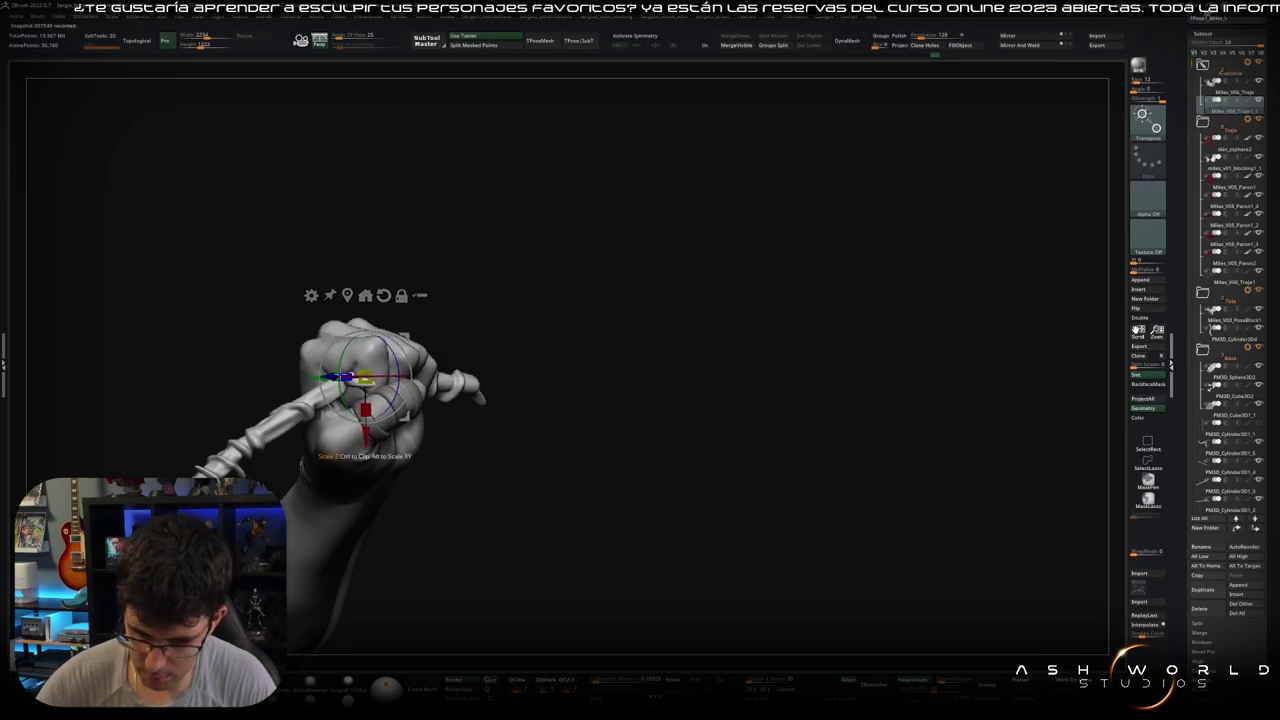
left_click_drag(358, 380, 345, 425)
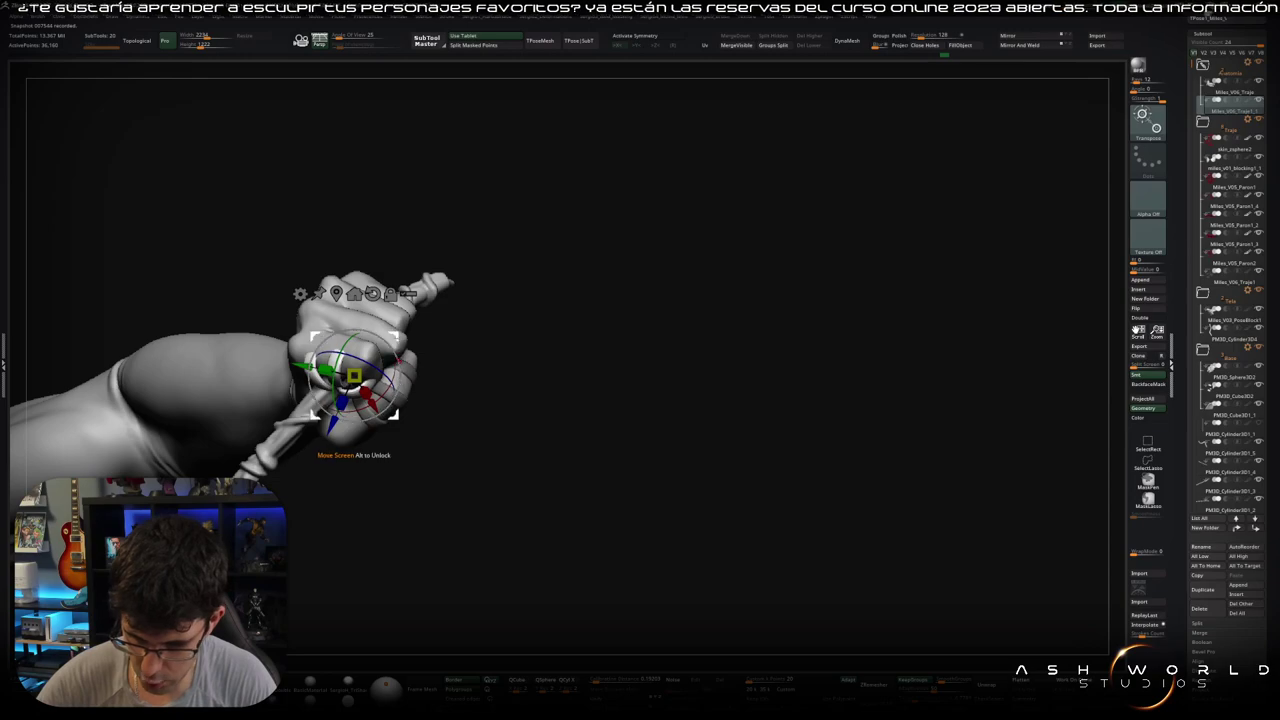
left_click_drag(354, 374, 359, 365)
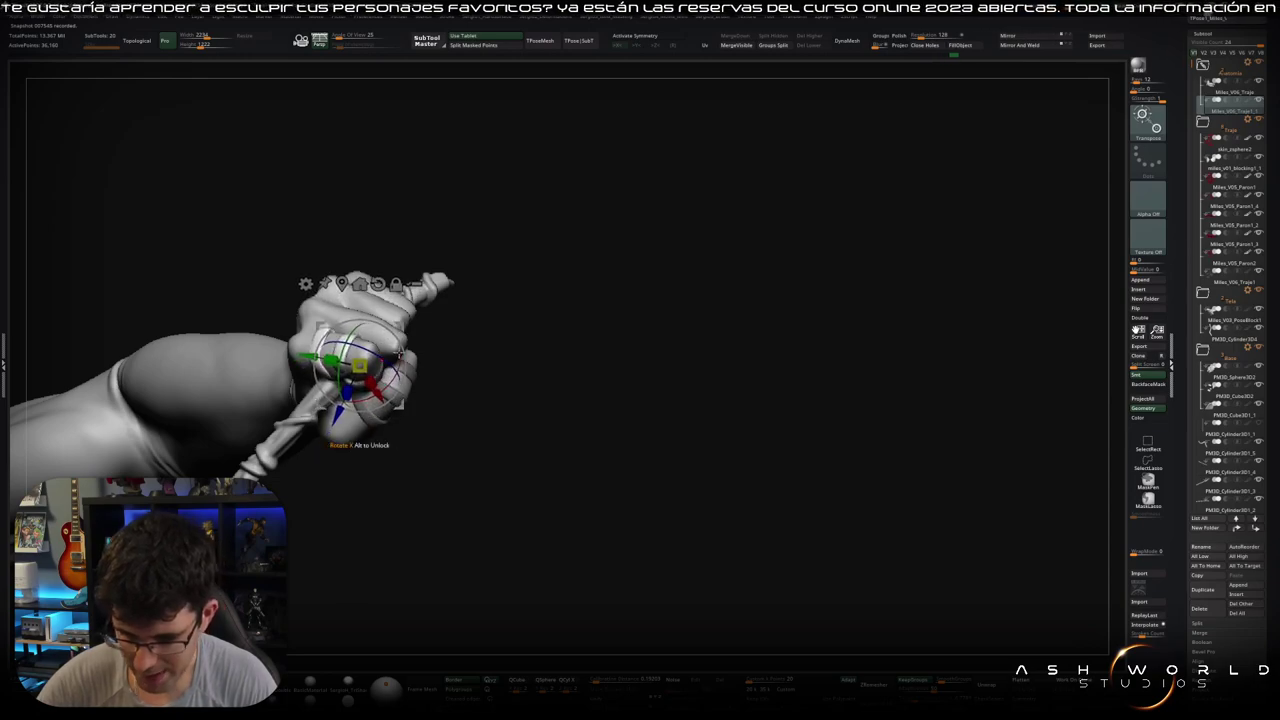
key("q")
left_click_drag(560, 360, 390, 356)
Step: Raise the subdivision level and nudge the finger bands on the fist with Transpose
key("d")
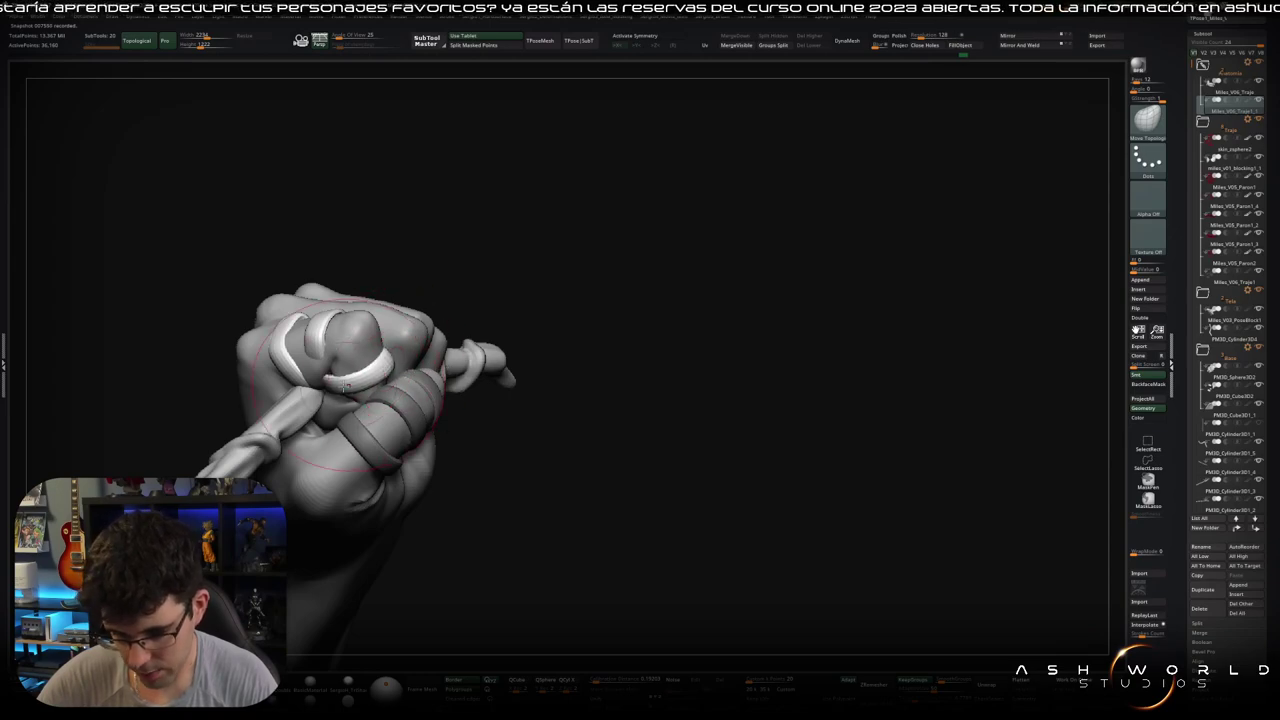
left_click_drag(363, 383, 398, 372)
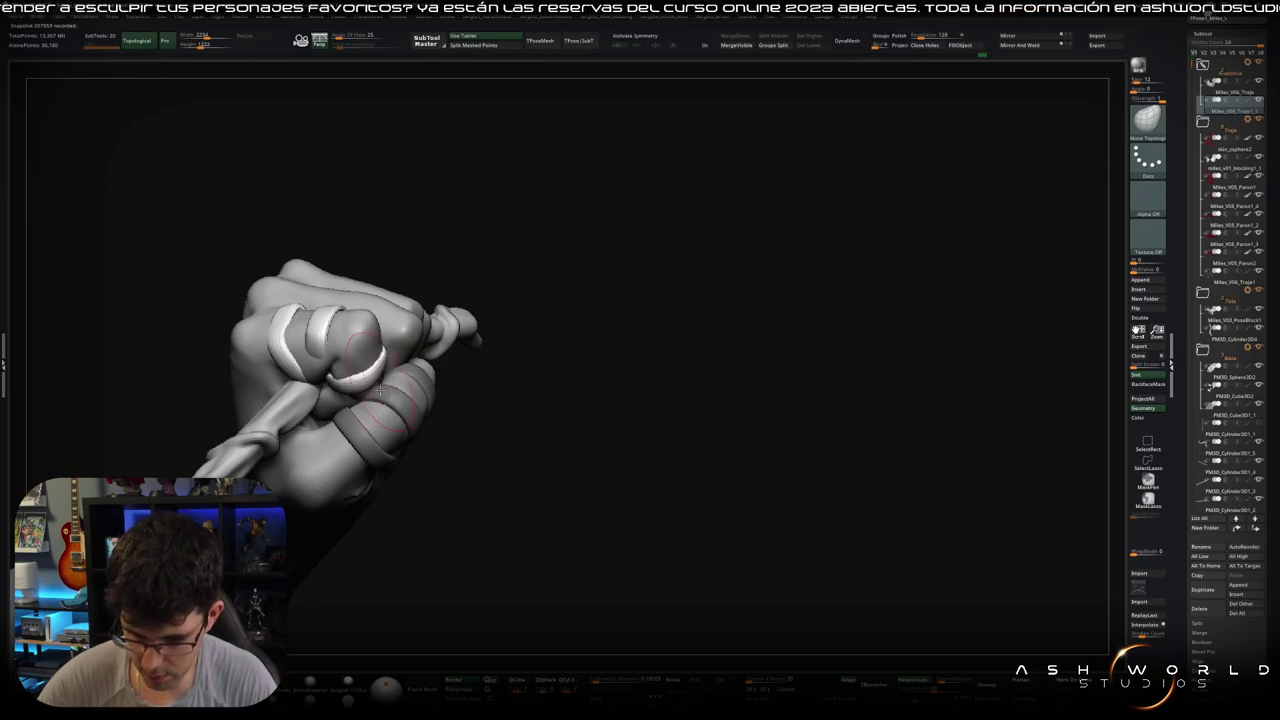
left_click_drag(381, 390, 326, 383)
mouse_move(318, 387)
left_mouse_down()
mouse_move(336, 390)
mouse_move(383, 337)
mouse_move(315, 370)
mouse_move(503, 243)
mouse_move(390, 365)
mouse_move(410, 335)
left_mouse_up()
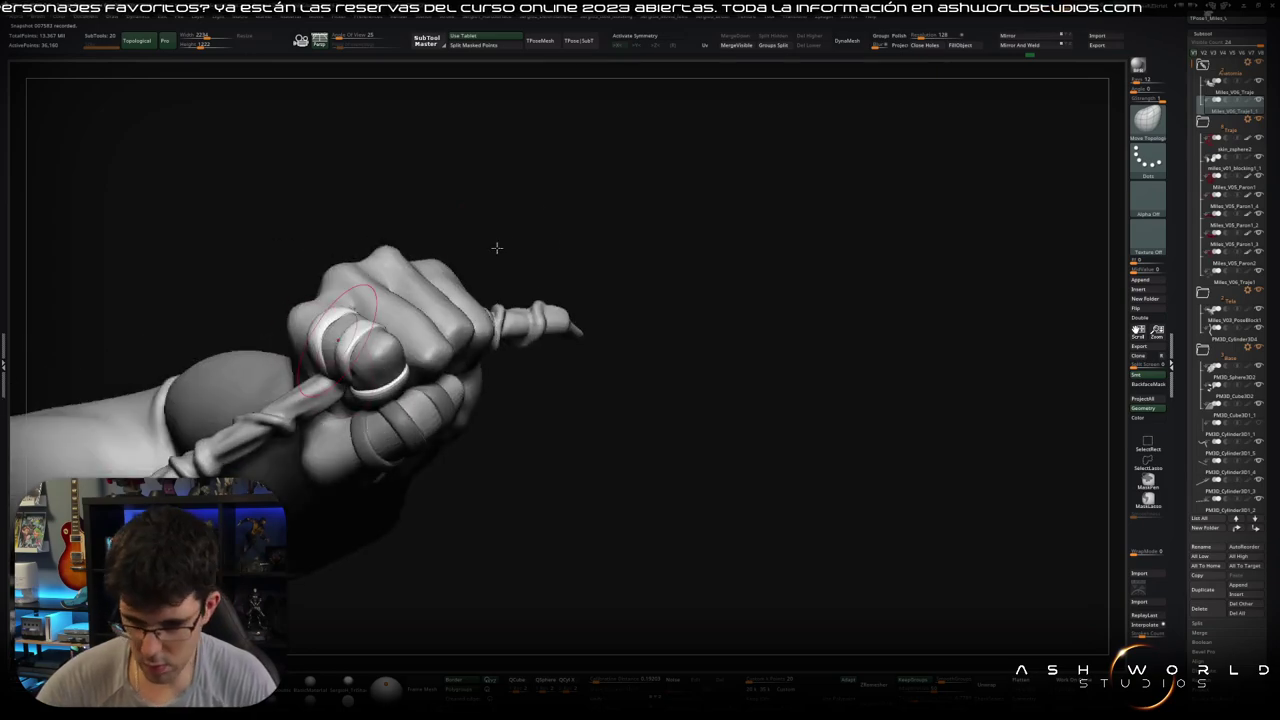
key("w")
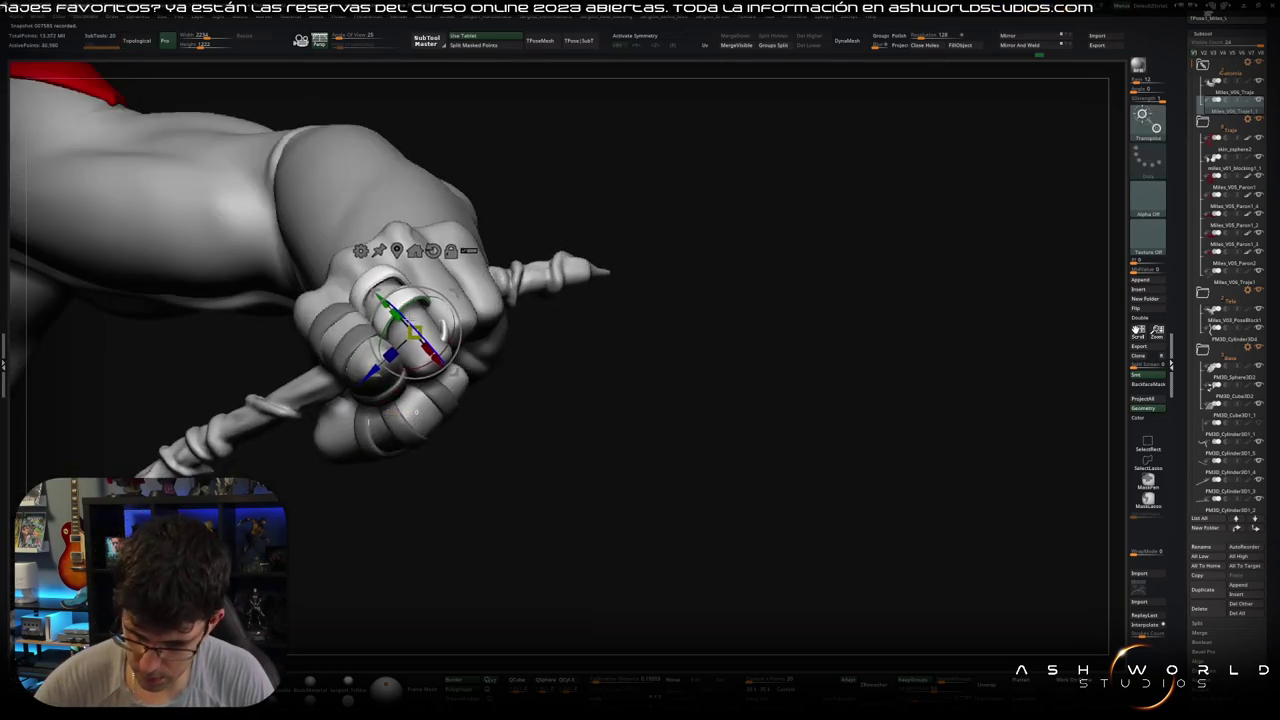
left_click_drag(700, 450, 680, 380)
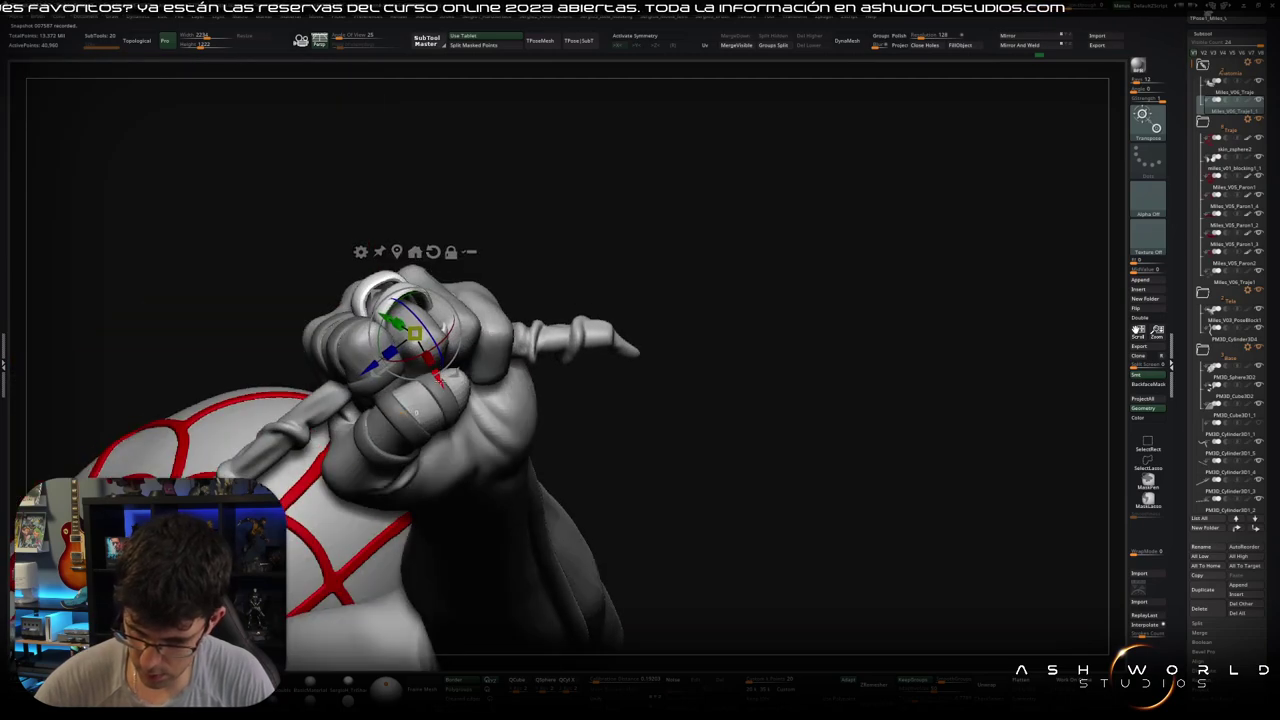
left_click_drag(416, 411, 418, 424, "alt")
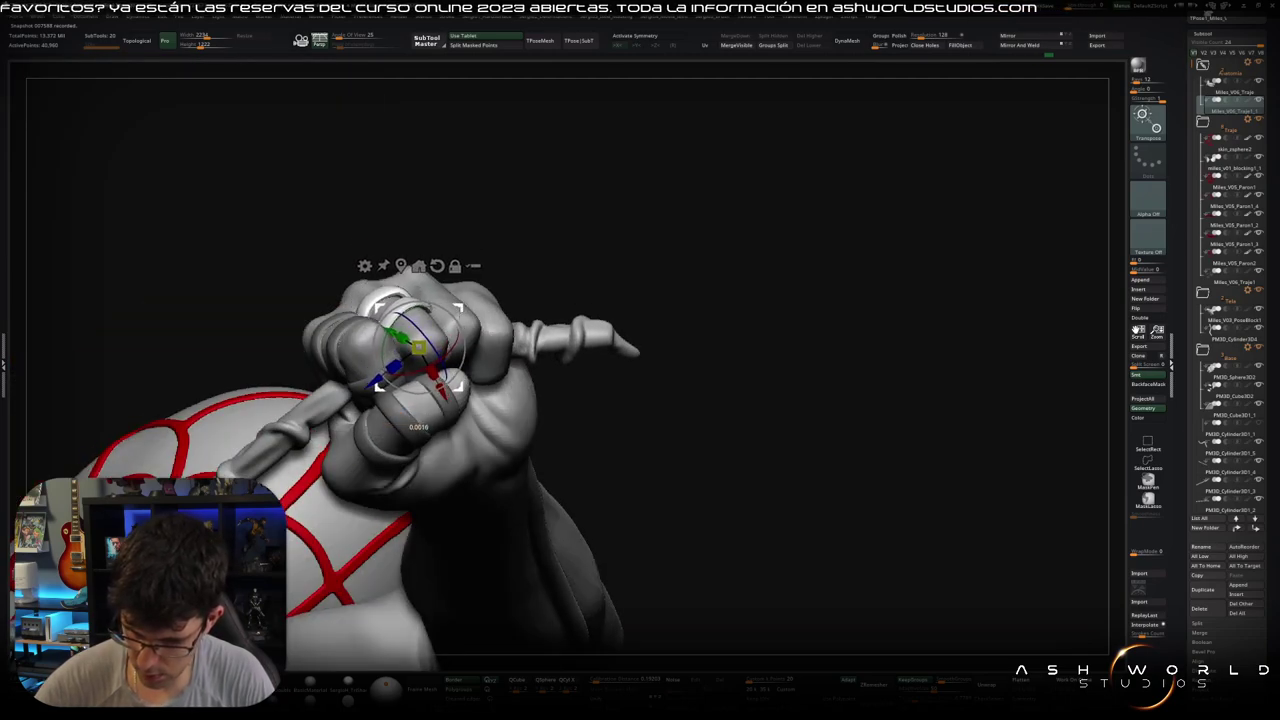
Step: Solo the ring subtool to check it, then return to the Move Topological brush
key("q")
left_click_drag(650, 250, 415, 380)
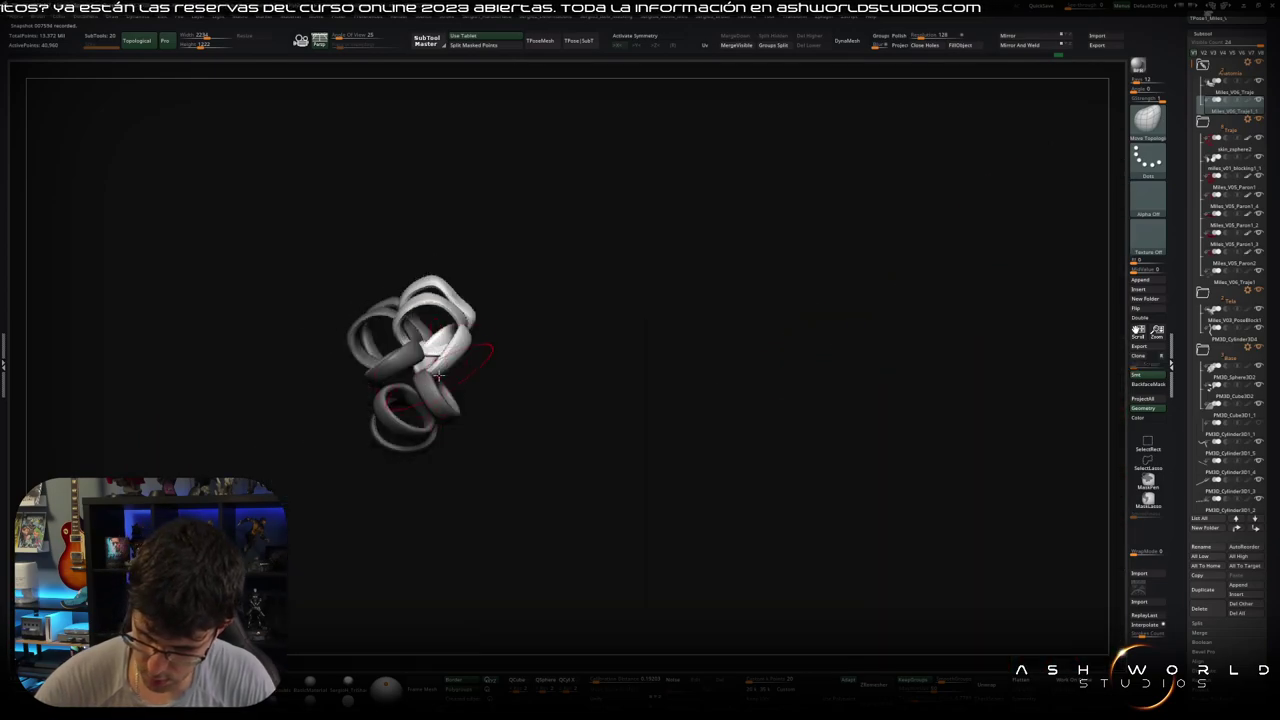
left_click(425, 372, "ctrl+shift")
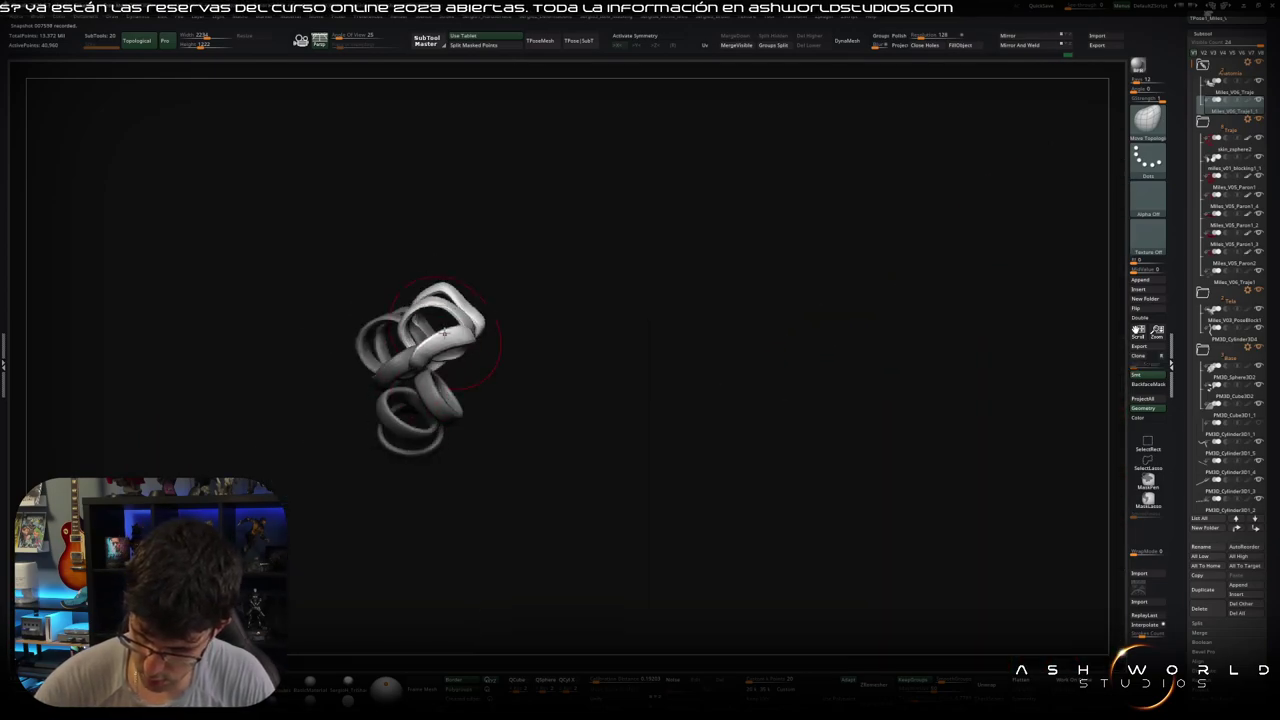
left_click(430, 366, "ctrl+shift")
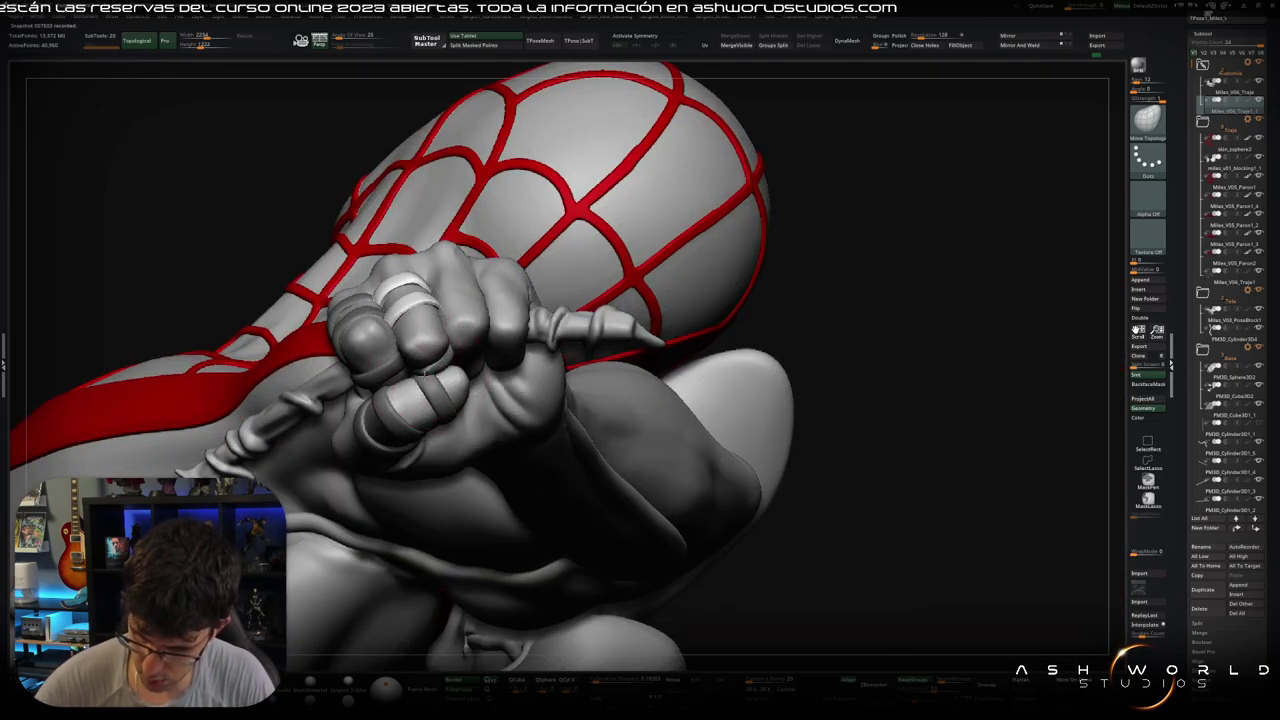
left_click_drag(413, 372, 445, 361)
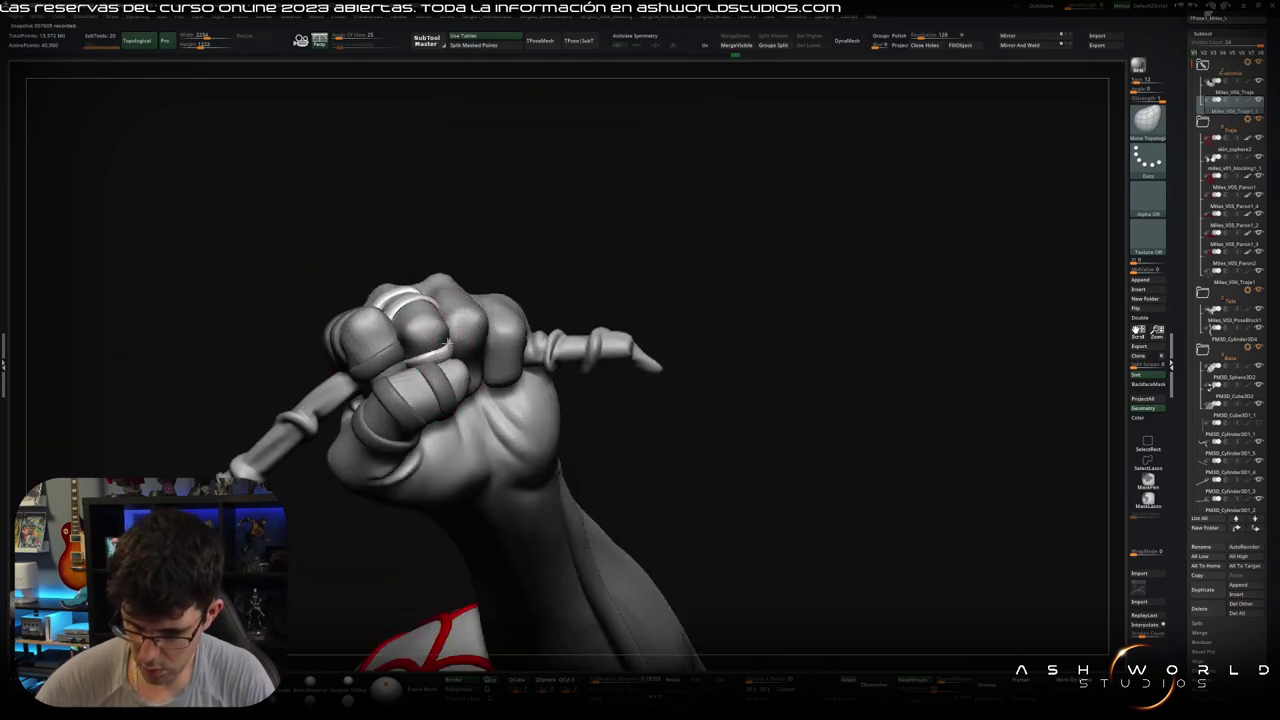
mouse_move(457, 368)
left_mouse_down()
mouse_move(443, 356)
mouse_move(566, 223)
left_mouse_up()
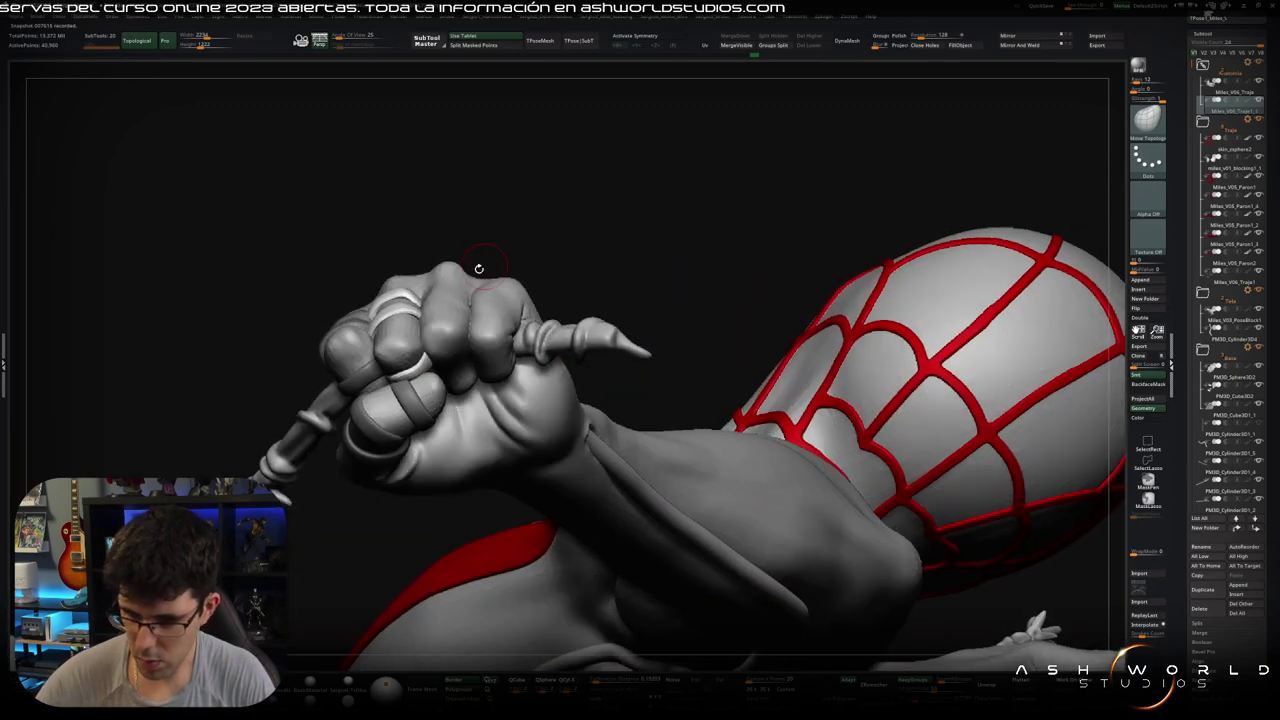
key("w")
left_click_drag(445, 310, 480, 318)
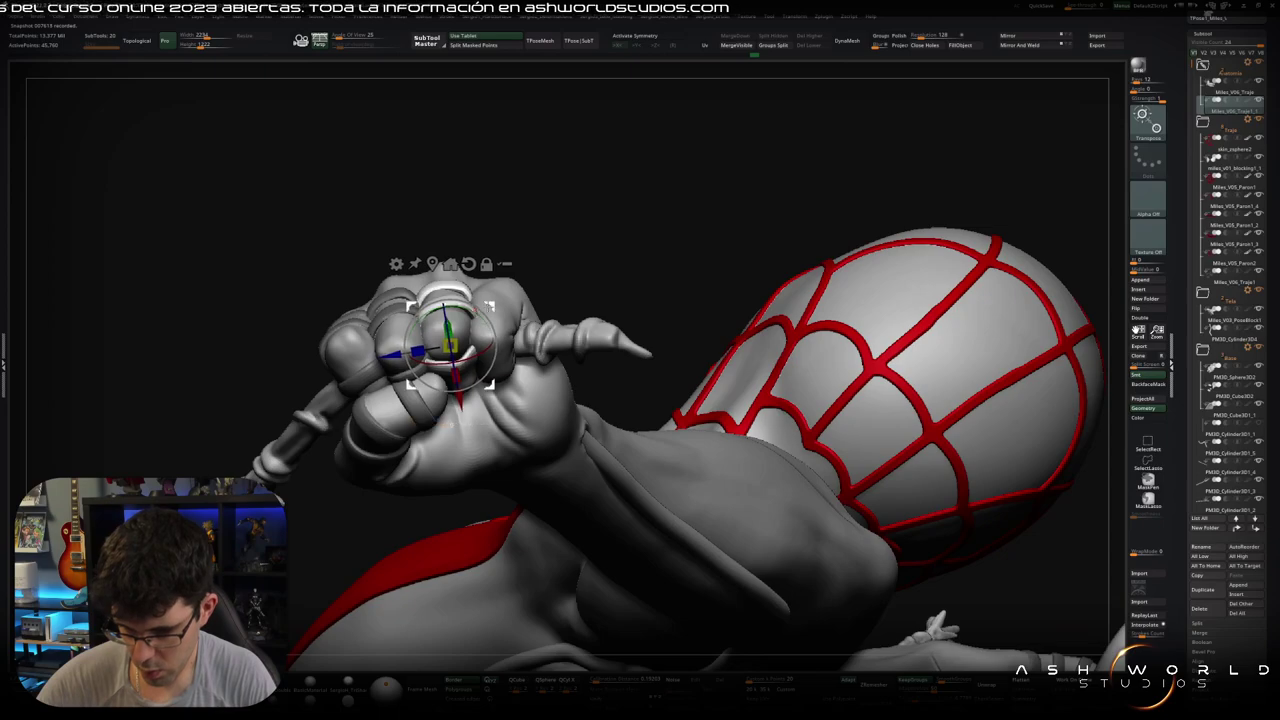
key("q")
mouse_move(480, 318)
left_mouse_down()
mouse_move(476, 360)
mouse_move(451, 272)
mouse_move(437, 333)
left_mouse_up()
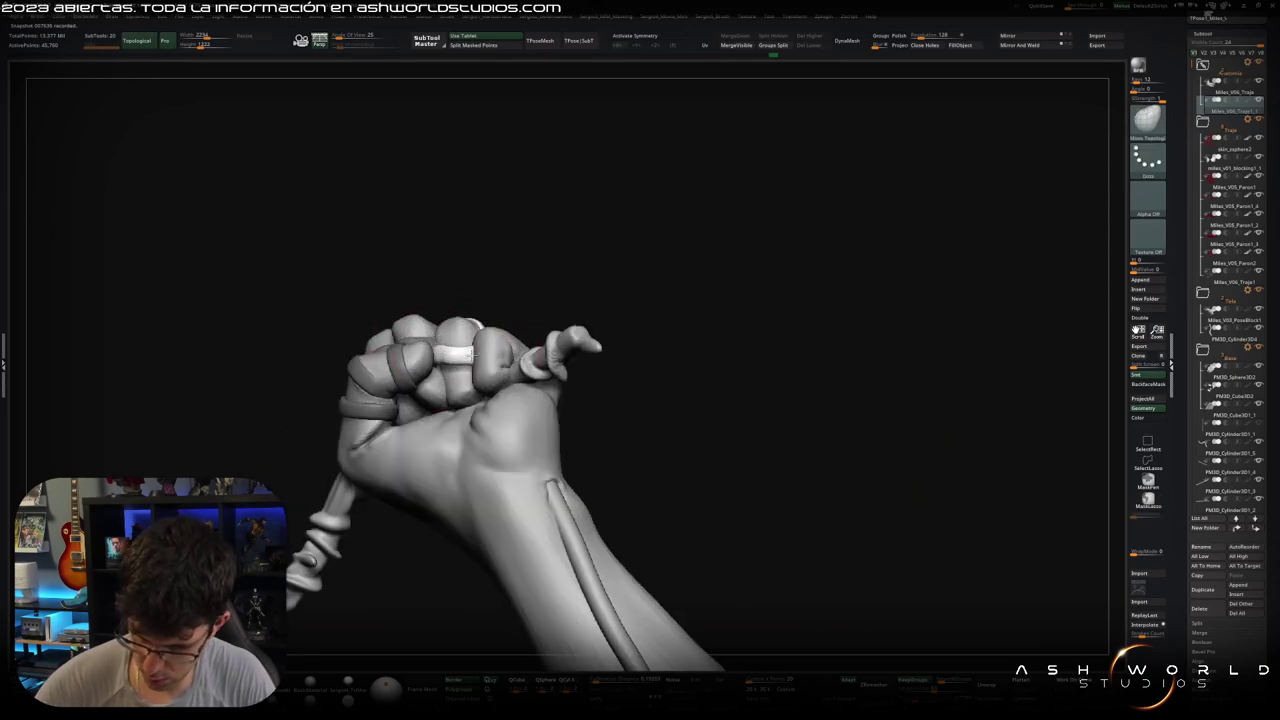
Step: Leave Transpose and orbit the webbed fist to check it against the body and rocks
left_click_drag(482, 345, 455, 333)
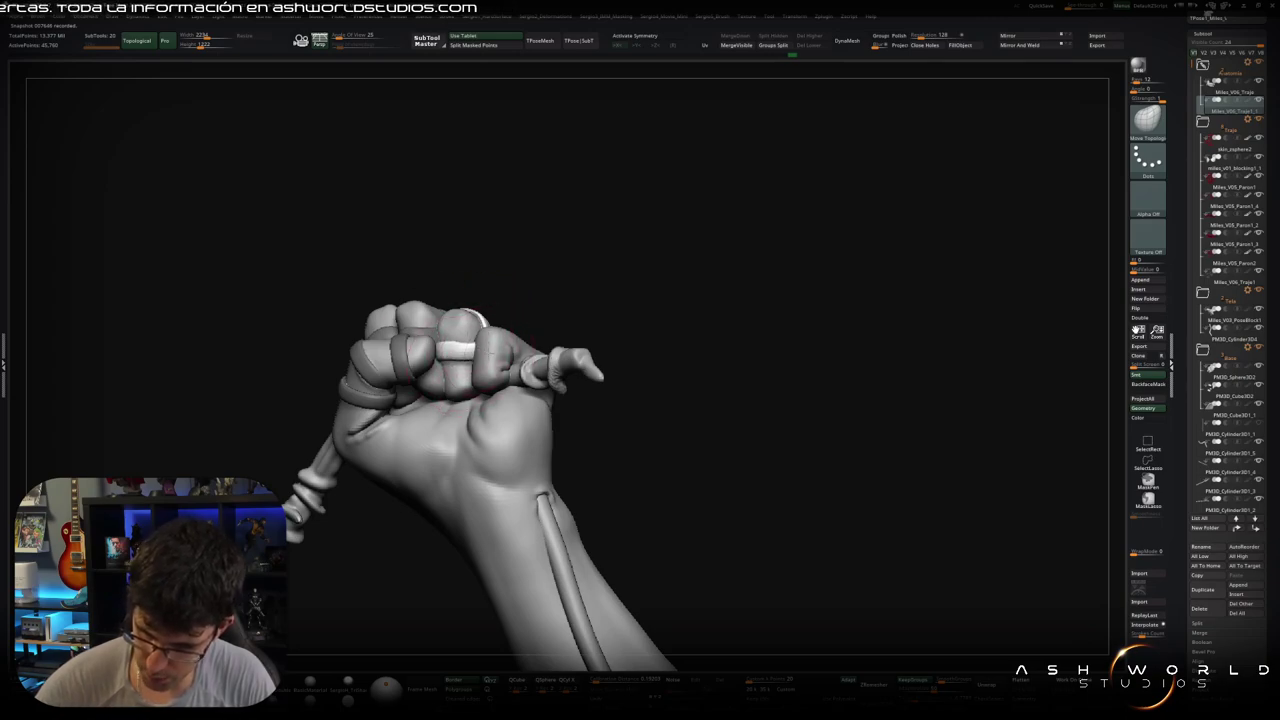
left_click_drag(474, 343, 480, 336)
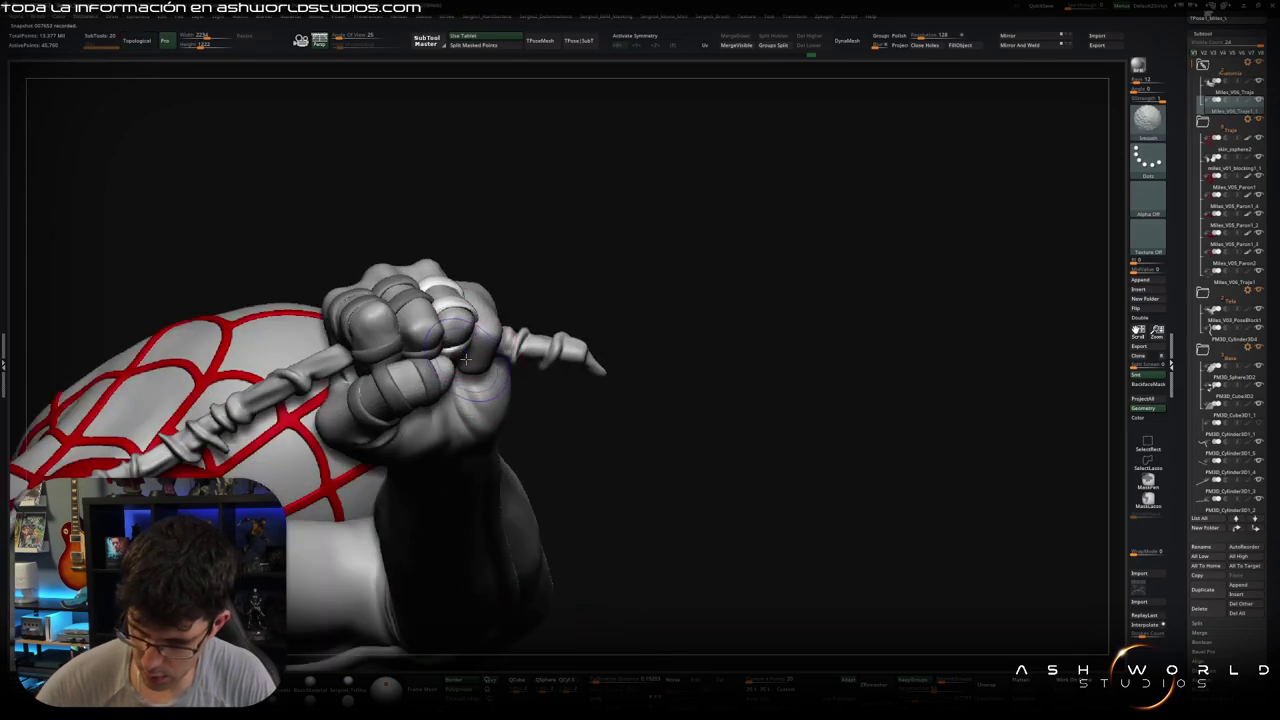
mouse_move(469, 347)
left_mouse_down()
mouse_move(511, 274)
mouse_move(551, 266)
mouse_move(543, 197)
mouse_move(475, 340)
mouse_move(530, 318)
mouse_move(523, 310)
mouse_move(530, 322)
left_mouse_up()
key("w")
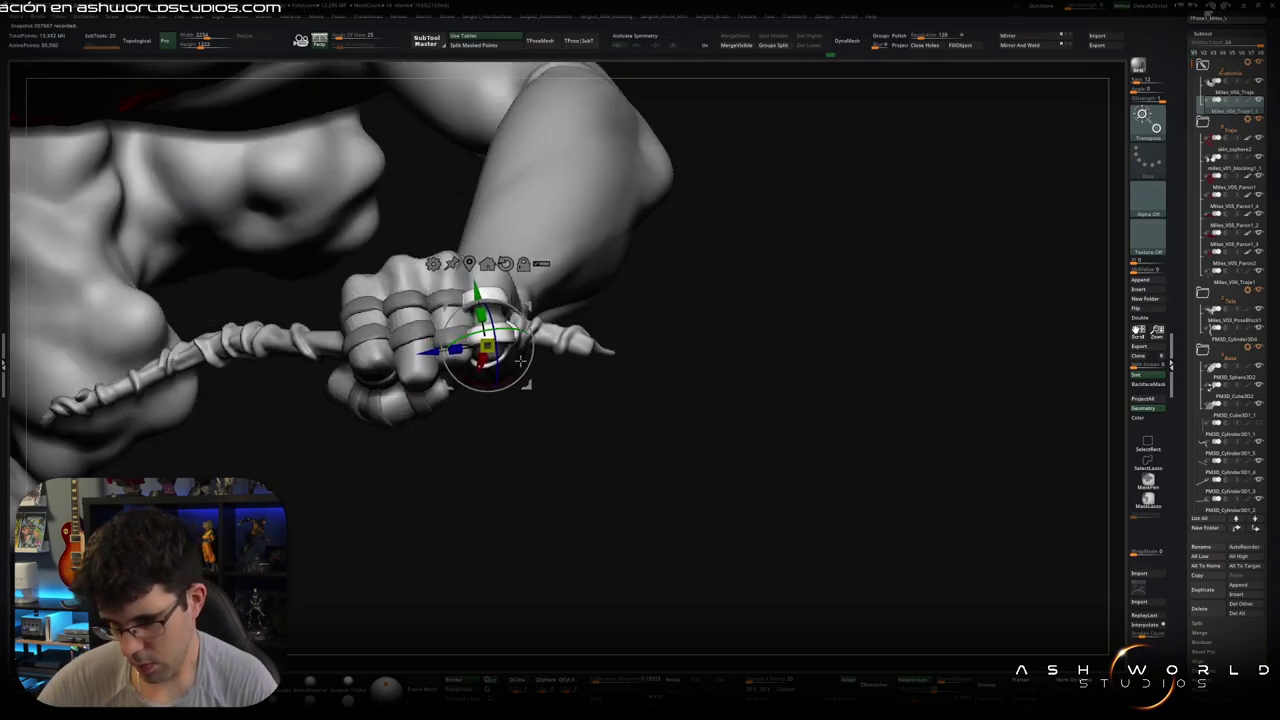
mouse_move(491, 363)
left_mouse_down()
mouse_move(530, 290)
mouse_move(520, 300)
mouse_move(570, 299)
left_mouse_up()
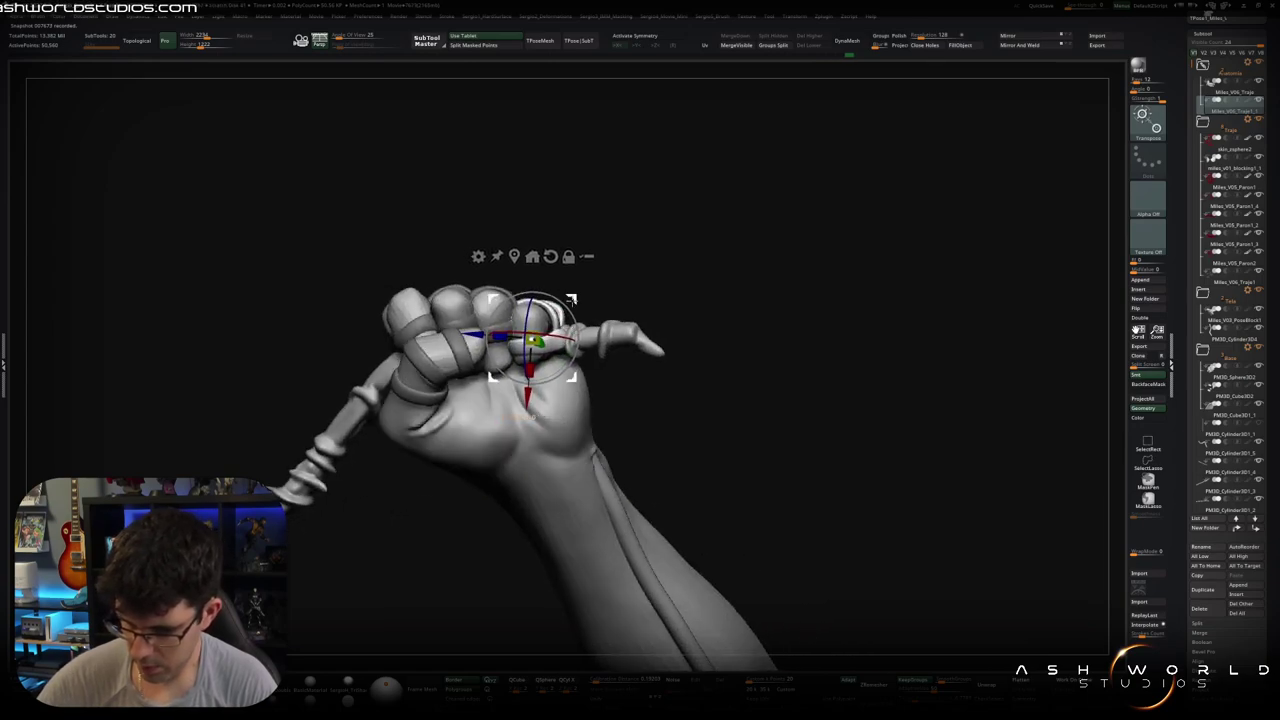
key("q")
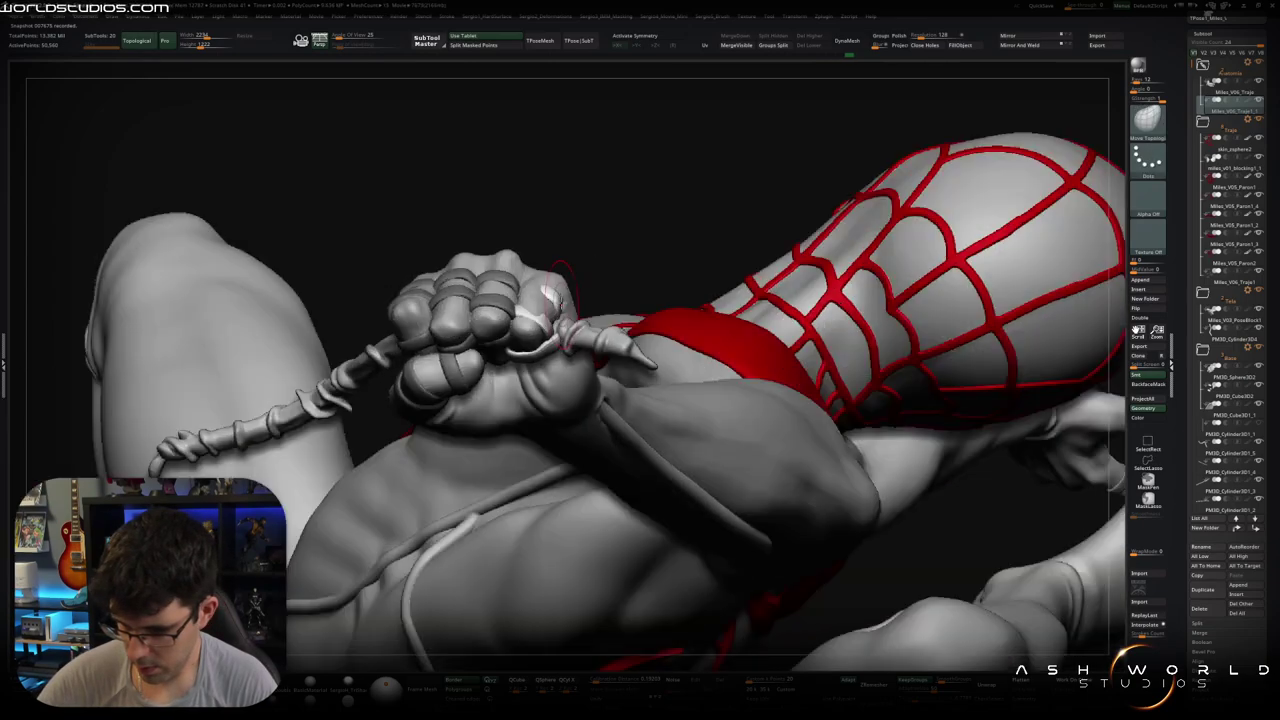
left_click_drag(548, 284, 499, 286)
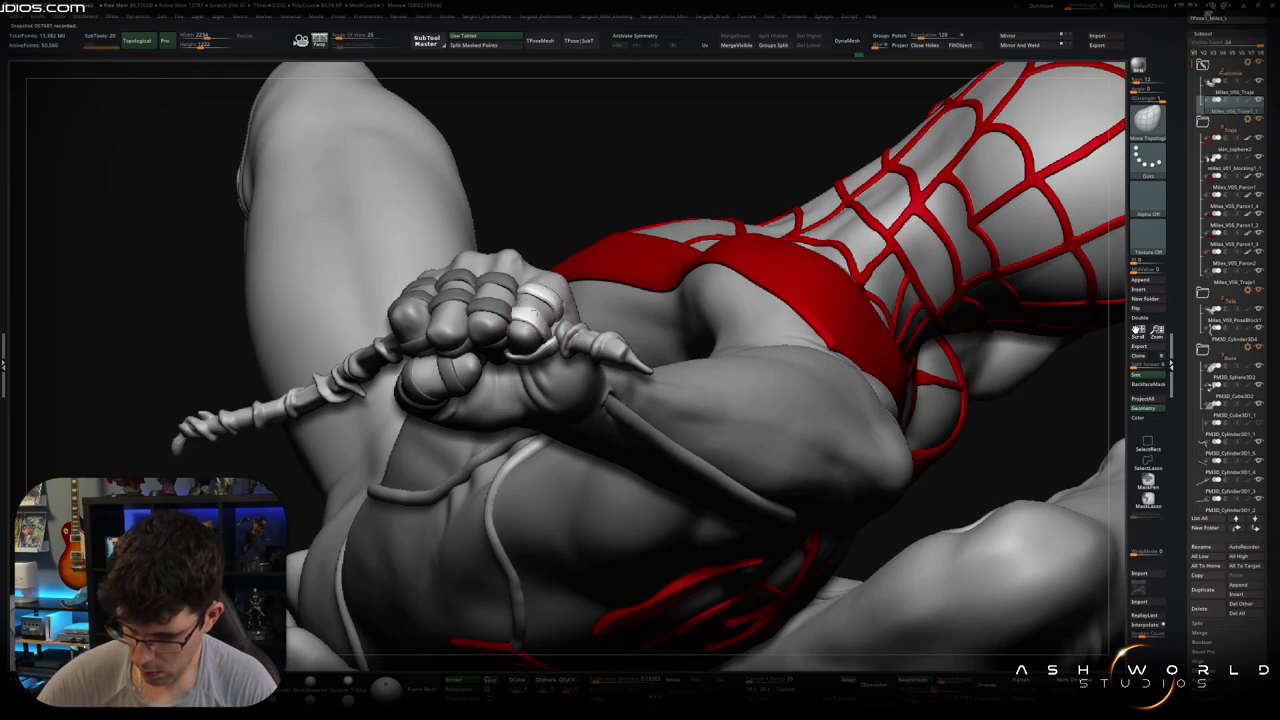
left_click_drag(540, 310, 553, 335)
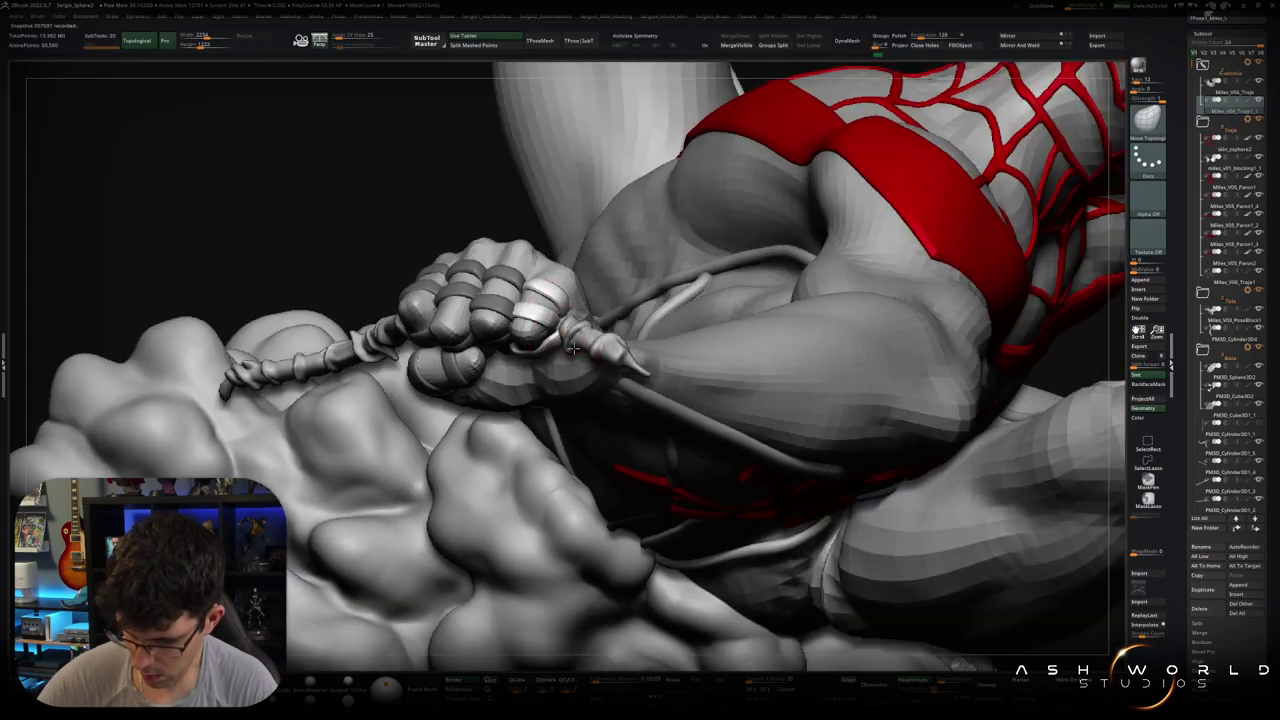
left_click(567, 332, "ctrl+shift")
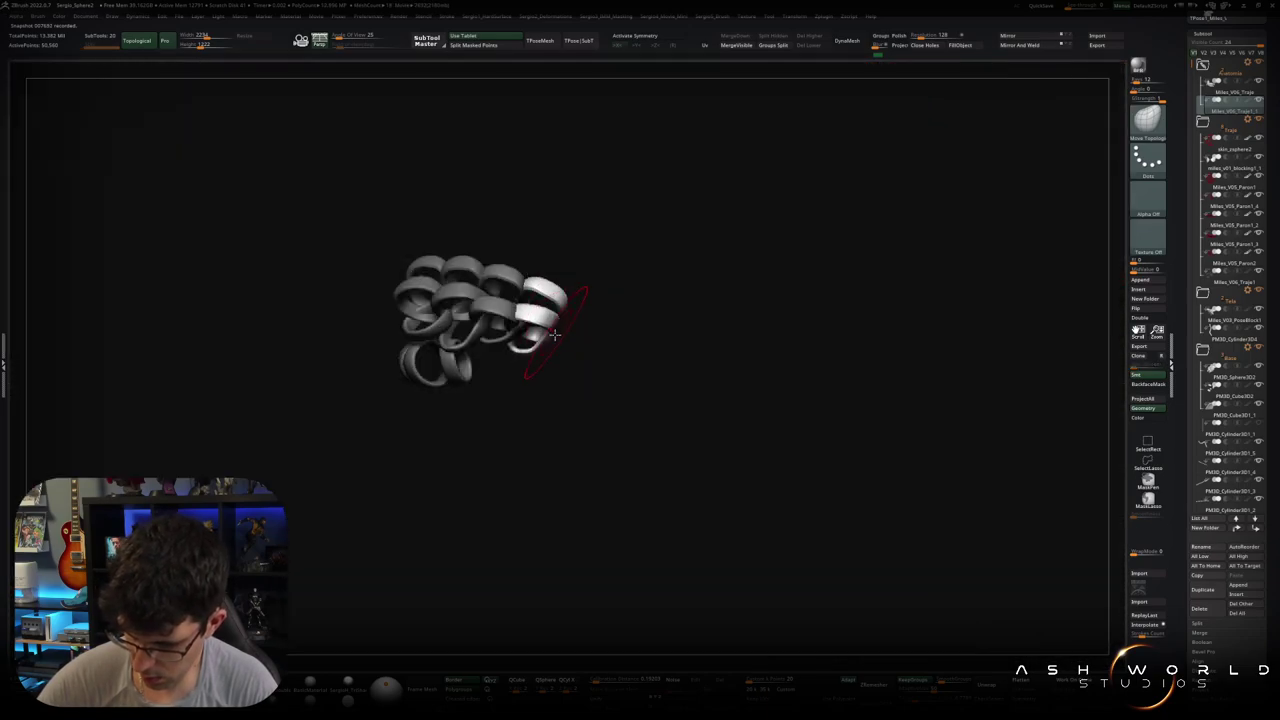
left_click(549, 348, "ctrl+shift")
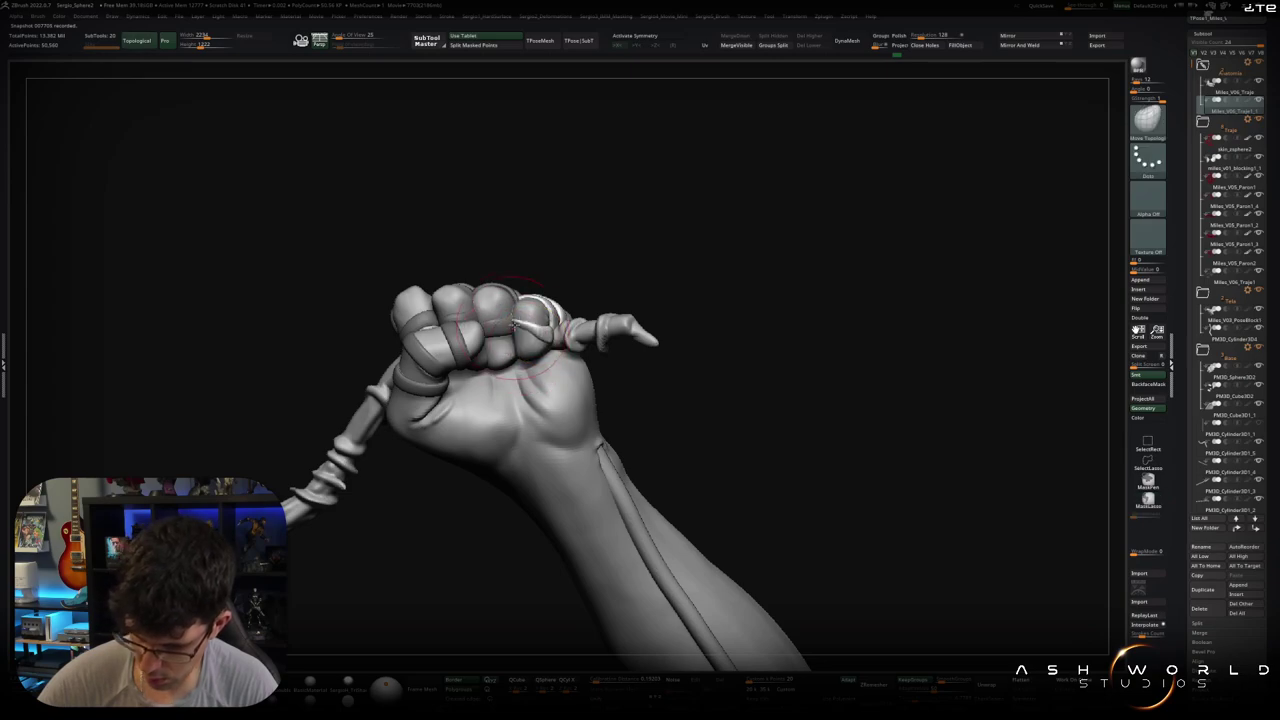
right_click_drag(532, 335, 527, 339)
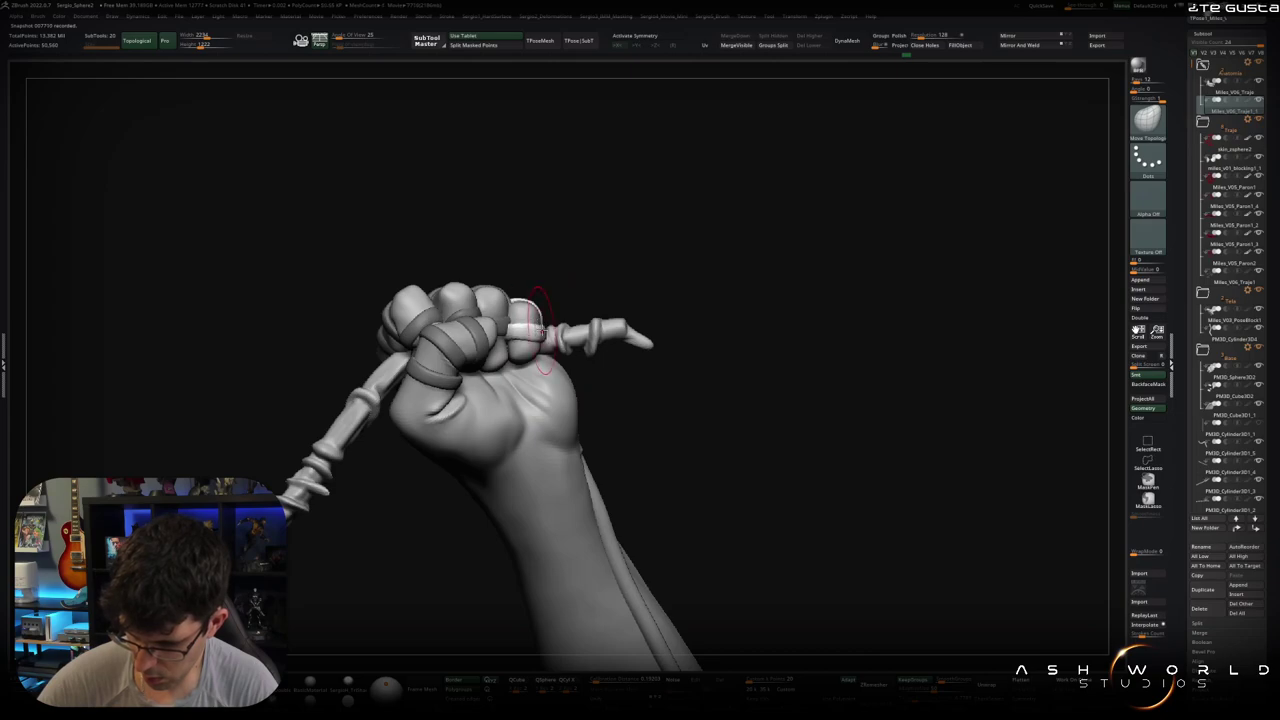
mouse_move(537, 330)
right_mouse_down()
mouse_move(540, 343)
mouse_move(518, 350)
right_mouse_up()
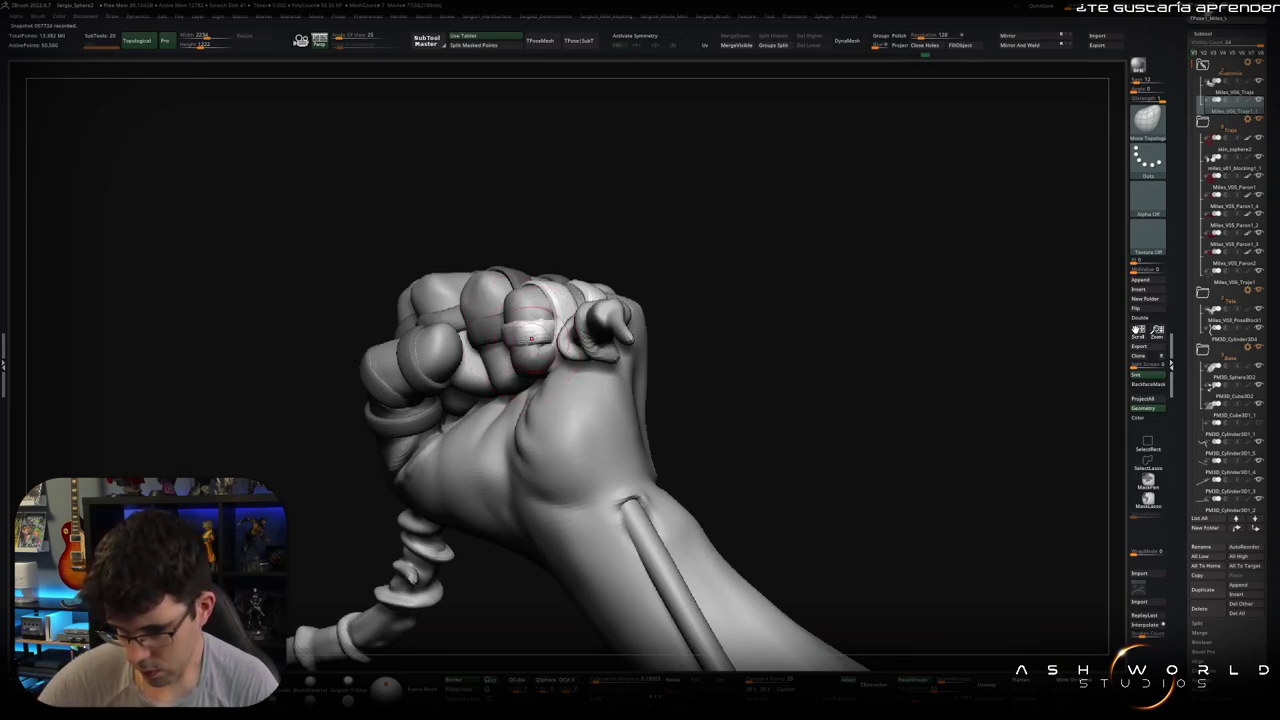
mouse_move(531, 338)
right_mouse_down()
mouse_move(512, 328)
mouse_move(515, 356)
right_mouse_up()
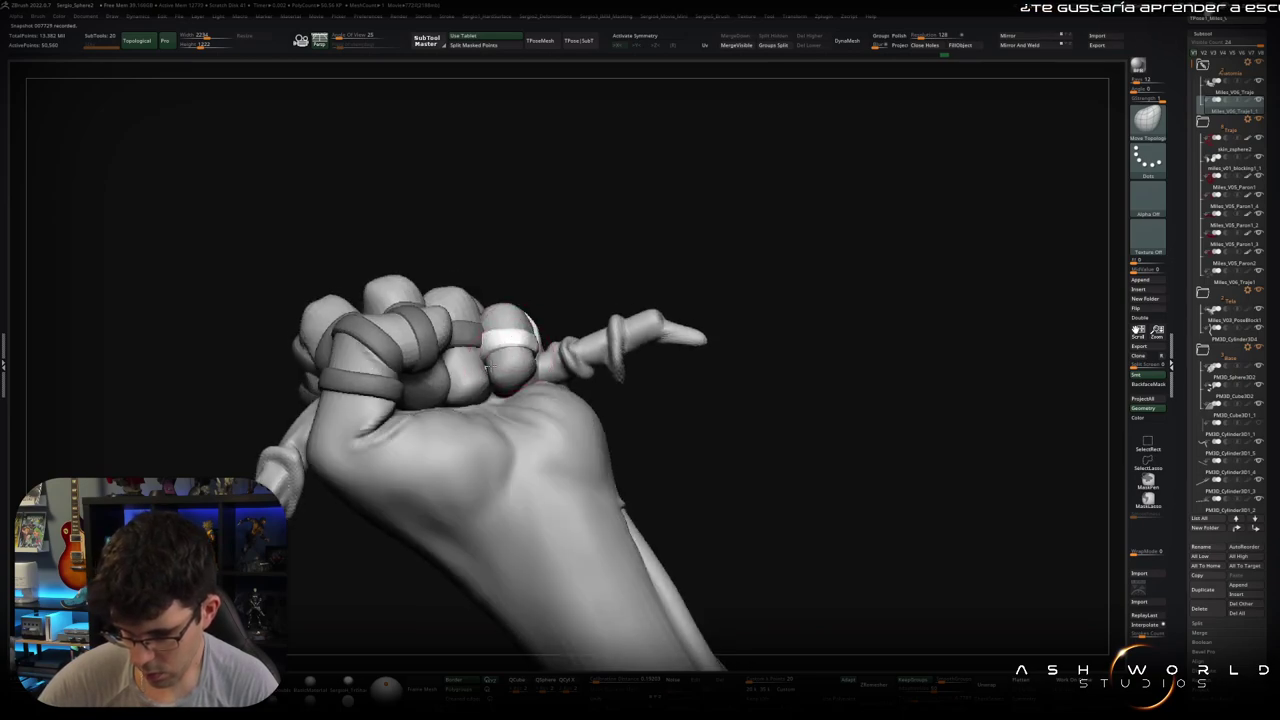
left_click(485, 361, "ctrl+shift")
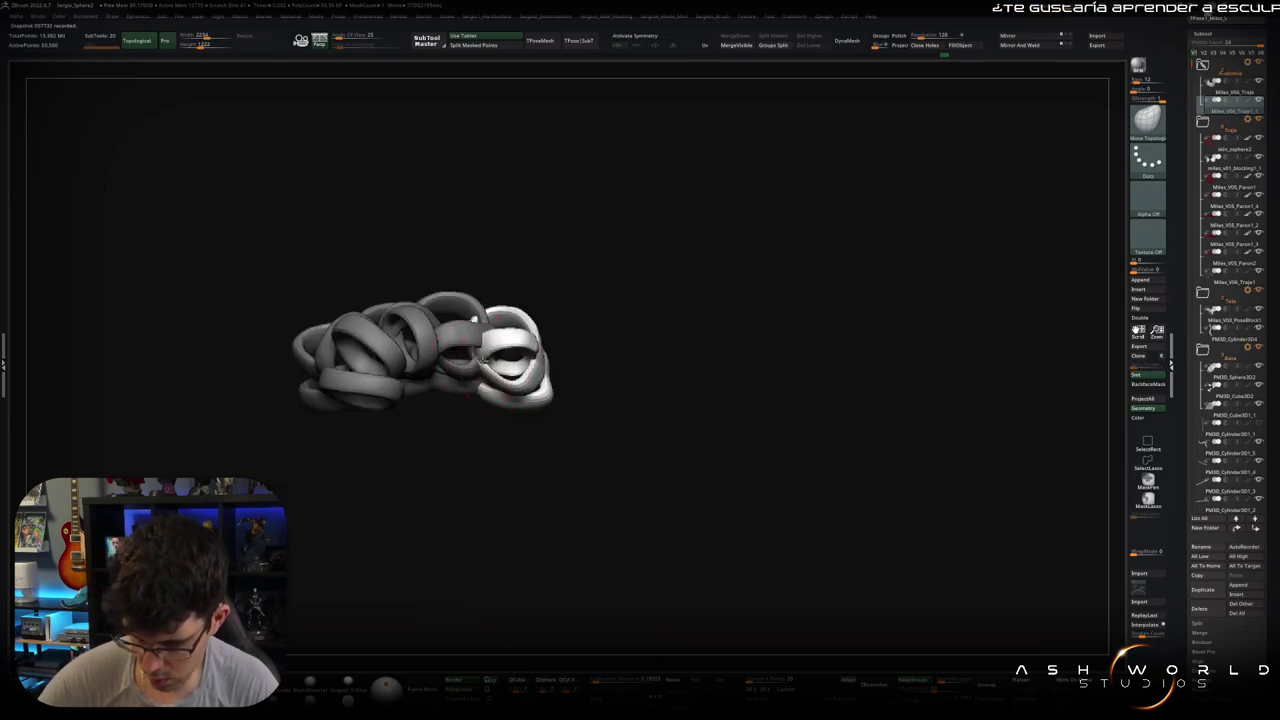
left_click(489, 358, "ctrl+shift")
right_click_drag(490, 357, 496, 352)
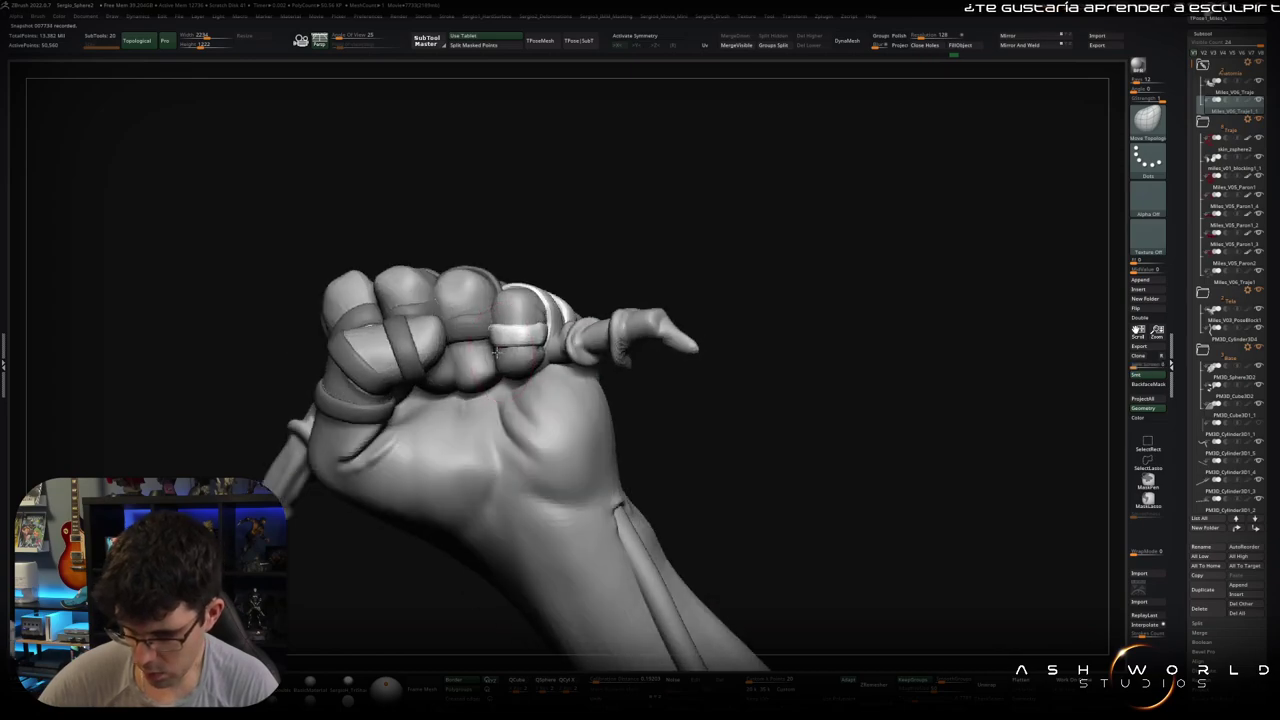
mouse_move(557, 293)
right_mouse_down()
mouse_move(623, 274)
mouse_move(600, 206)
mouse_move(604, 277)
mouse_move(540, 292)
mouse_move(560, 289)
mouse_move(571, 214)
mouse_move(591, 311)
mouse_move(569, 209)
mouse_move(686, 291)
mouse_move(706, 354)
mouse_move(749, 329)
mouse_move(714, 340)
mouse_move(803, 331)
mouse_move(680, 354)
mouse_move(574, 451)
right_mouse_up()
left_click(600, 206, "ctrl+shift")
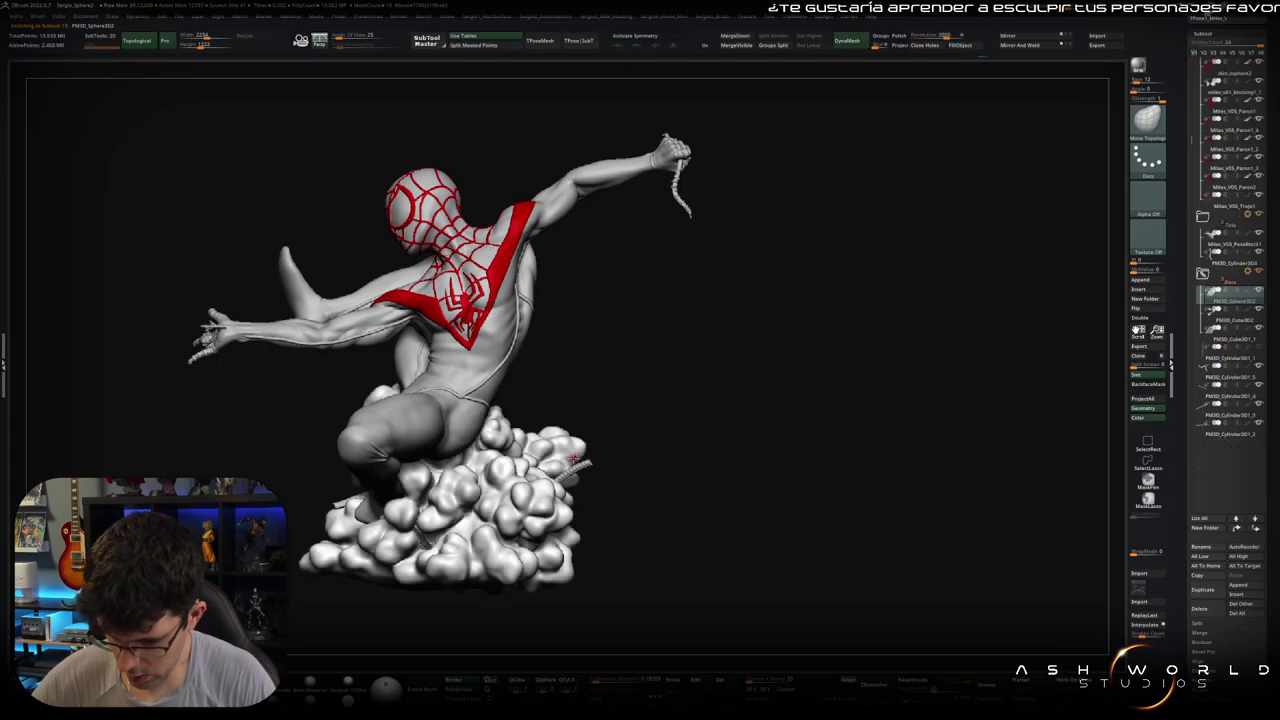
Step: Select the Base subtool, solo it, and duplicate it
left_click(574, 451, "alt")
left_click(579, 472, "ctrl+shift")
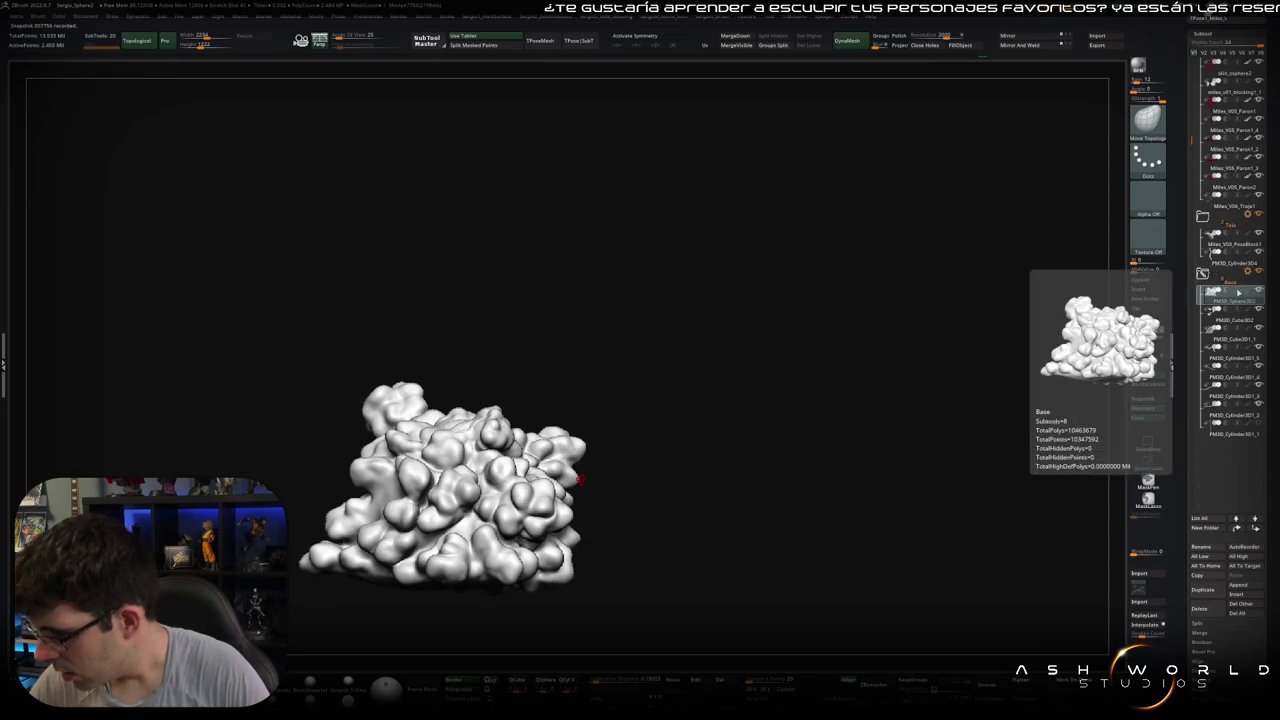
key("ctrl+shift+d")
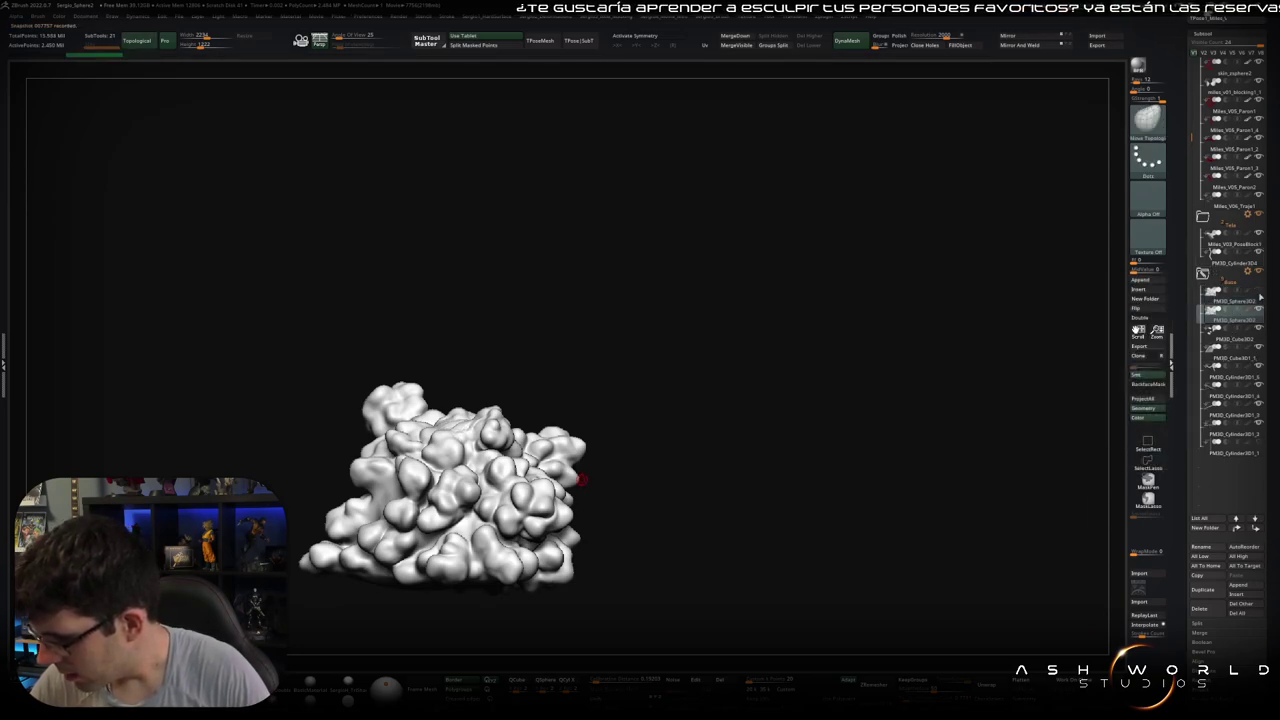
Step: Put the rock copy in a new 'Untitled Folder' and turn Solo off
left_click_drag(1231, 333, 1225, 340)
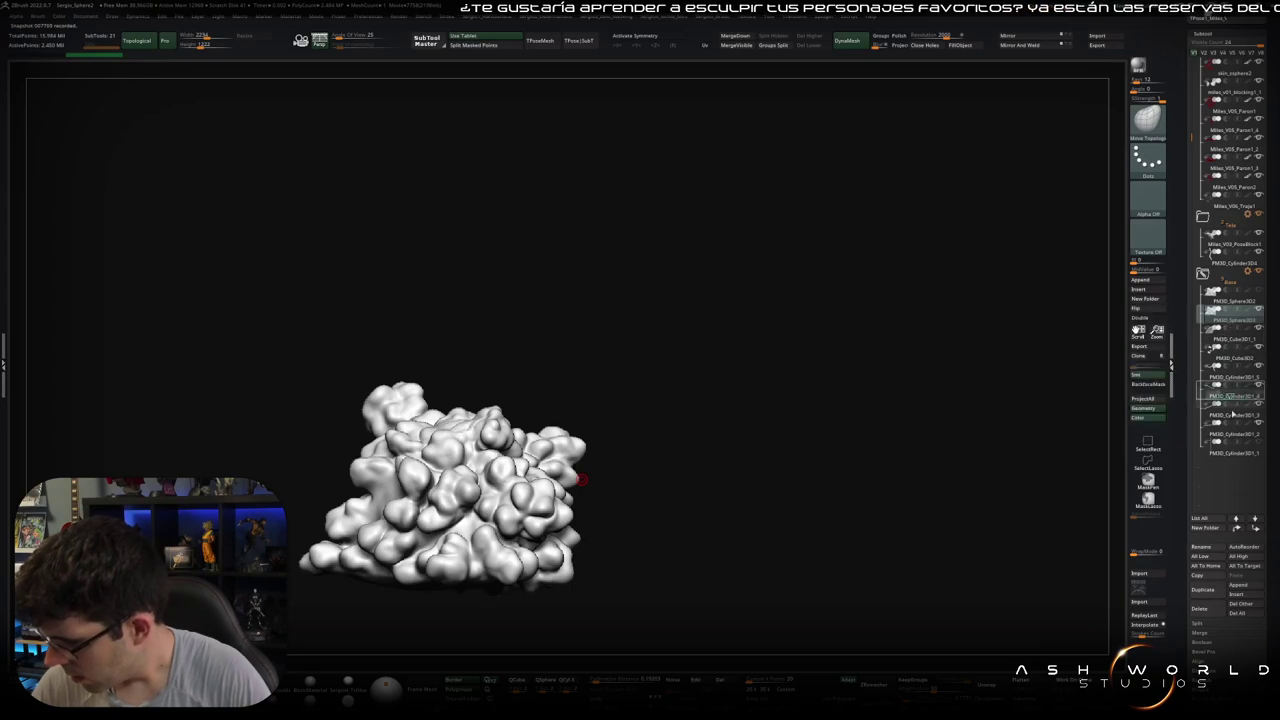
left_click_drag(1229, 327, 1228, 451)
left_click(1203, 443)
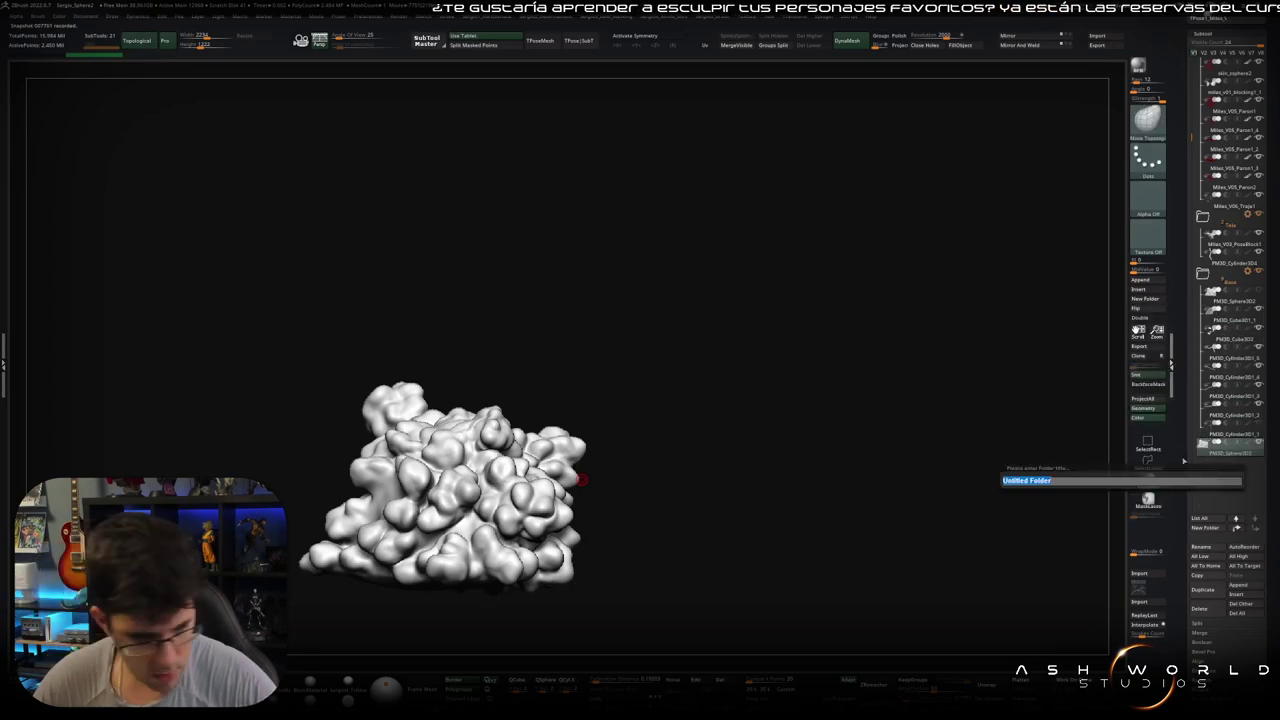
key("Return")
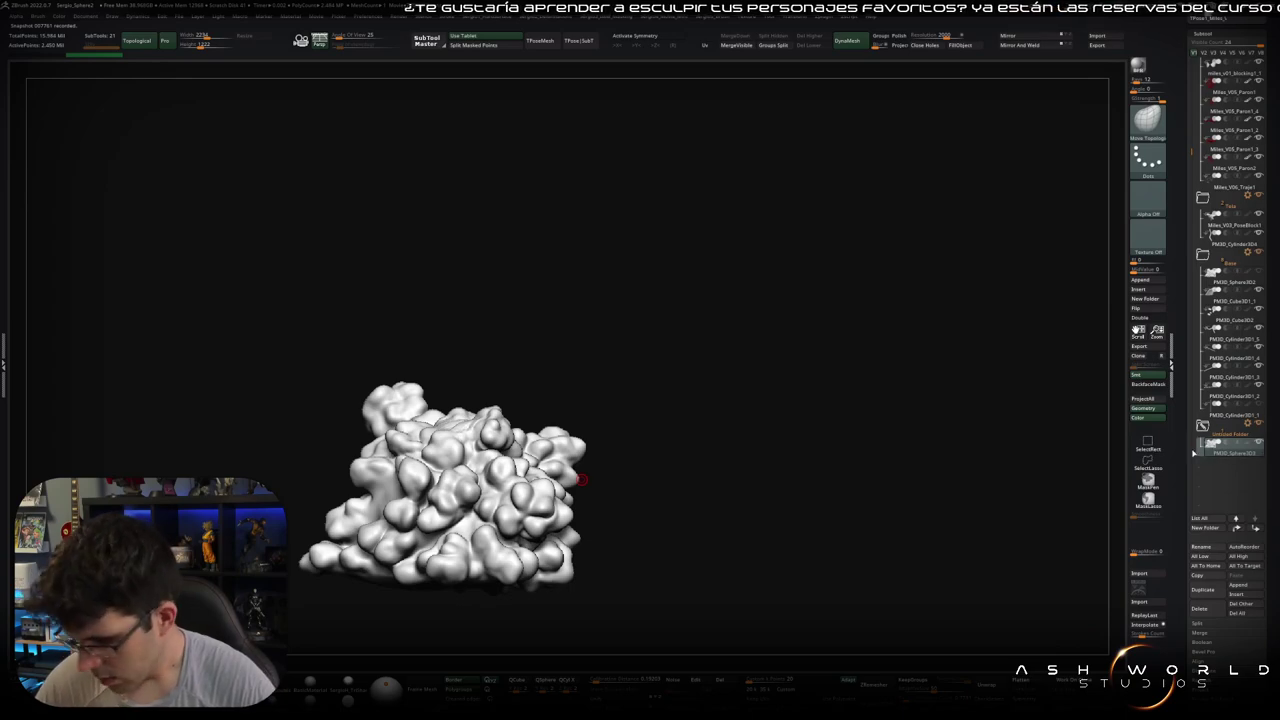
left_click(940, 464, "ctrl+shift")
mouse_move(905, 409)
left_mouse_down()
mouse_move(880, 443)
mouse_move(937, 434)
left_mouse_up()
Step: Append a Cube3D as a new subtool
left_click(1157, 281)
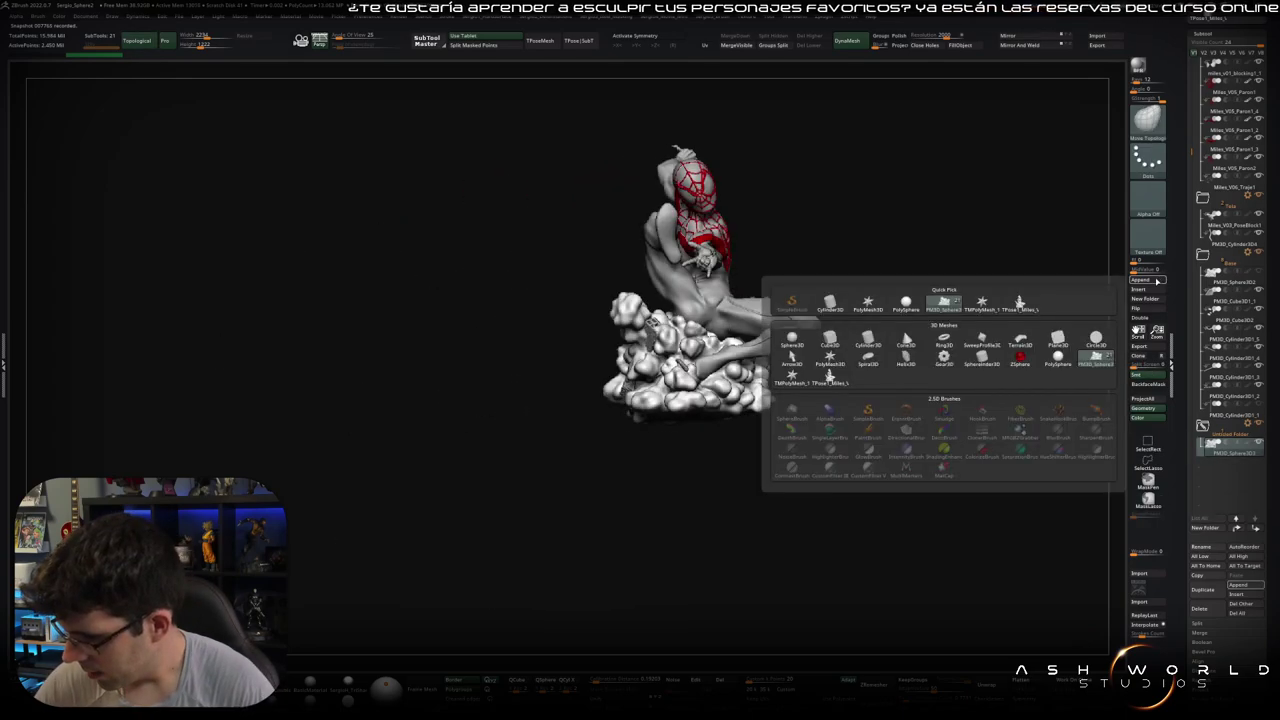
left_click(848, 341)
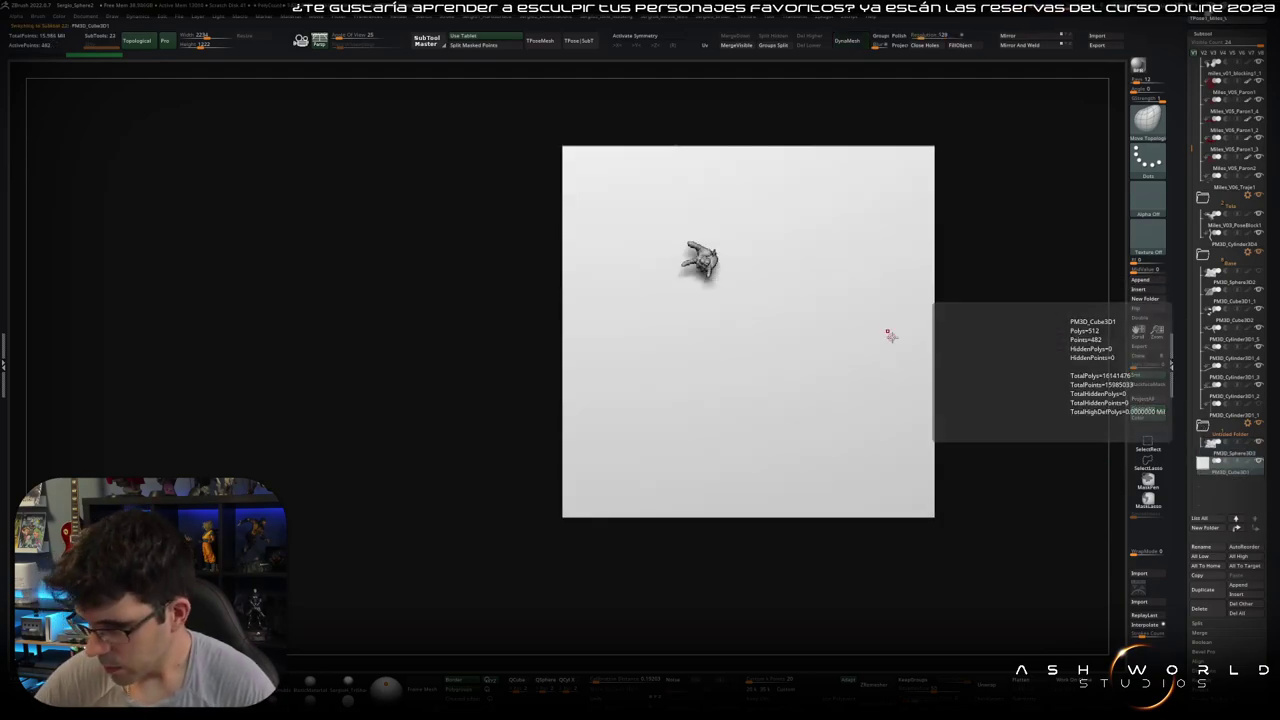
left_click_drag(986, 305, 952, 319)
key("space")
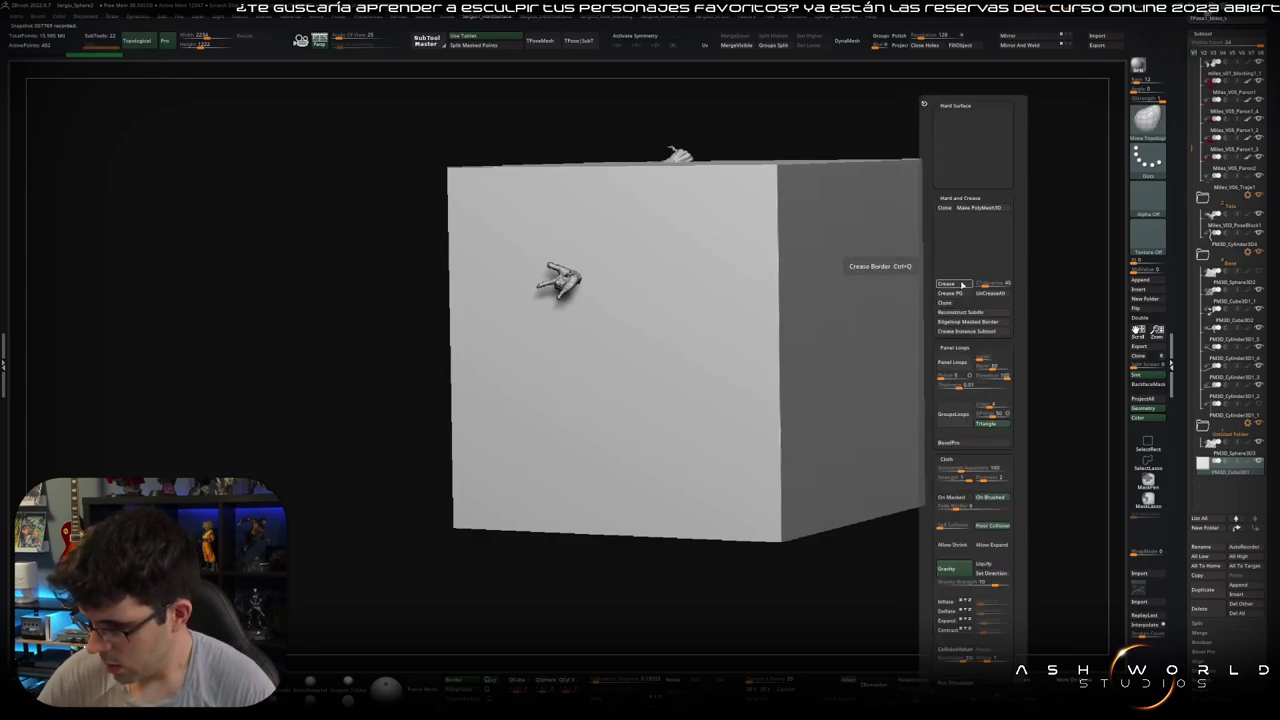
Step: Scale the cube into a thin slab under the rock base, then hide it
key("w")
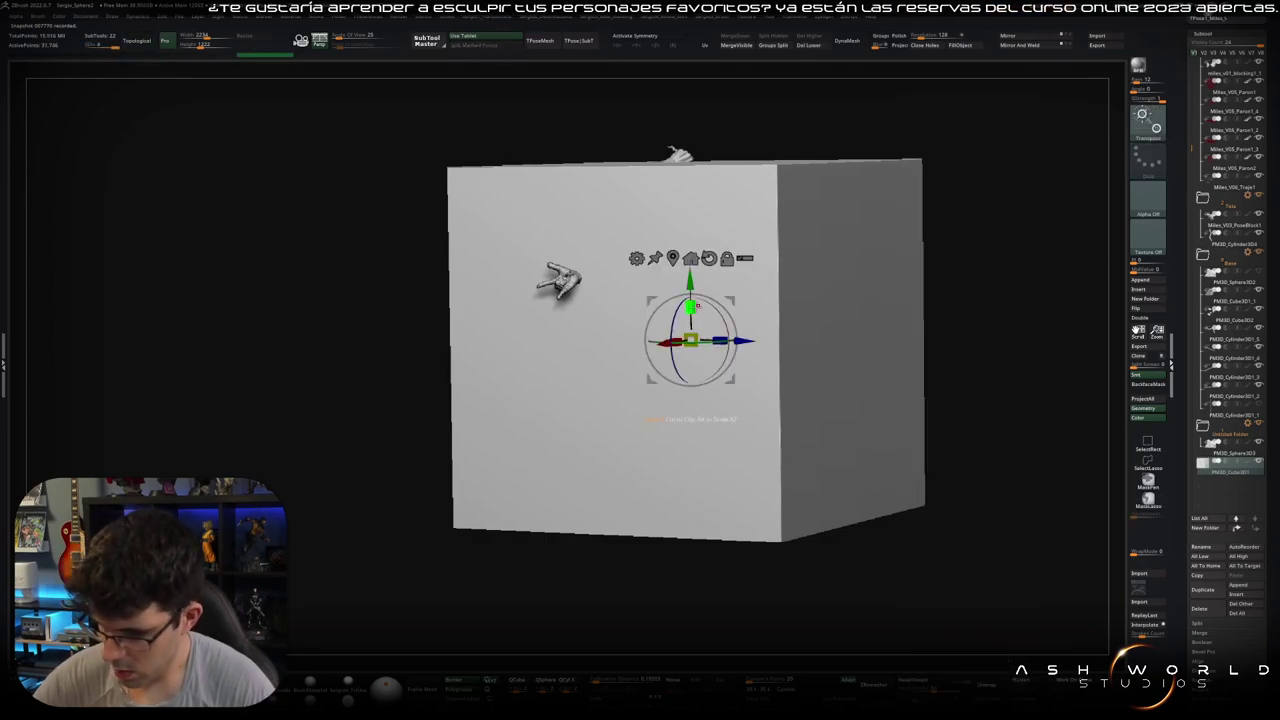
mouse_move(690, 307)
left_mouse_down()
mouse_move(700, 380)
mouse_move(733, 391)
left_mouse_up()
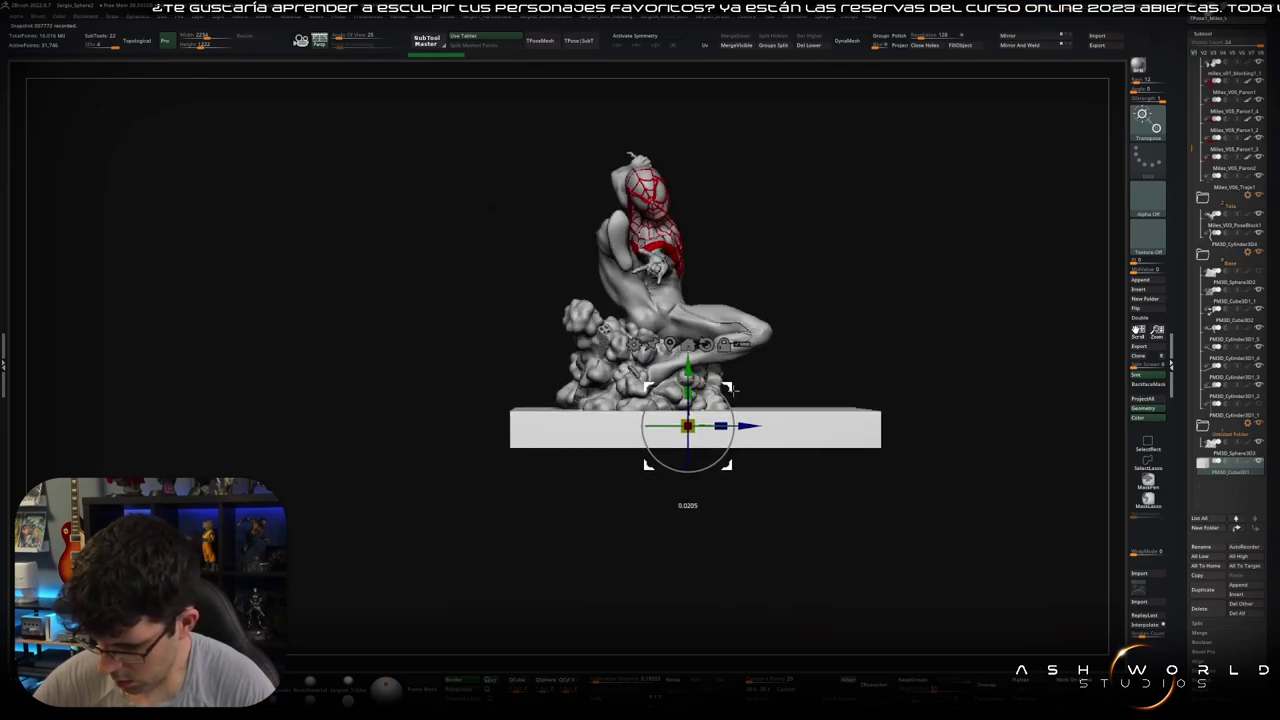
left_click_drag(687, 426, 653, 429)
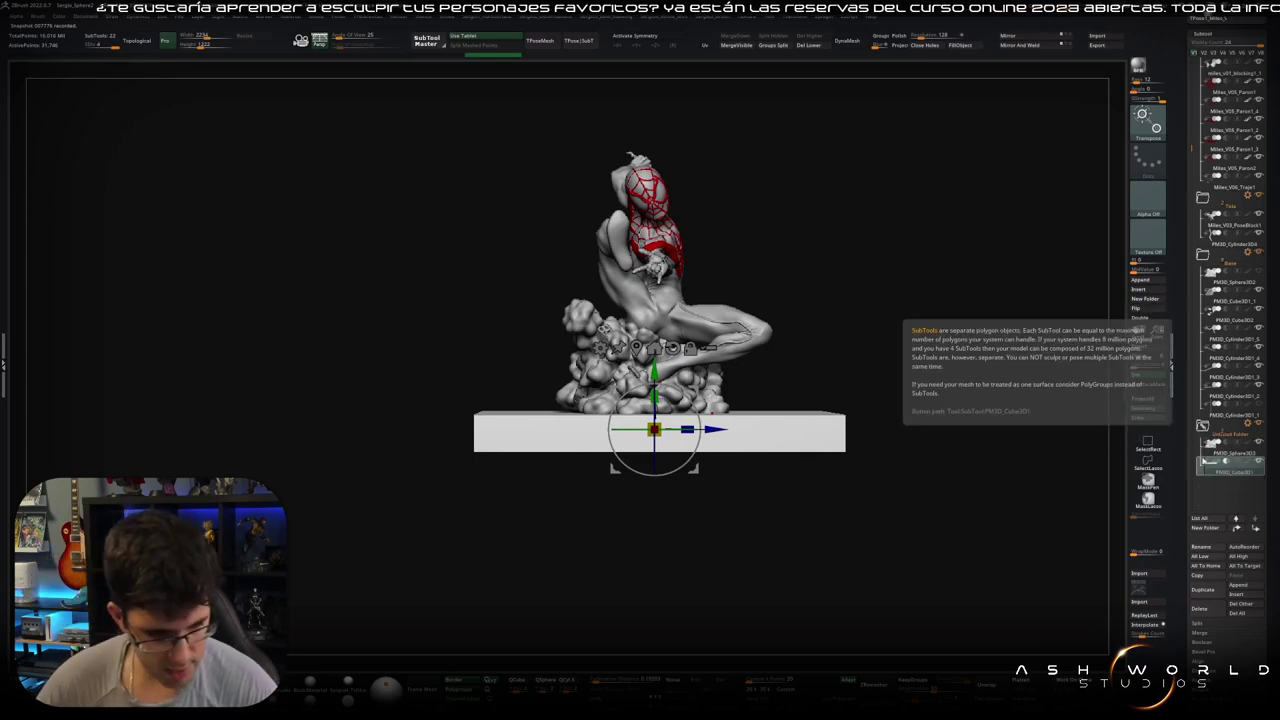
left_click(1258, 461)
Step: Select the duplicated rock mass and push its lumps along the flat cut edge with Move
key("q")
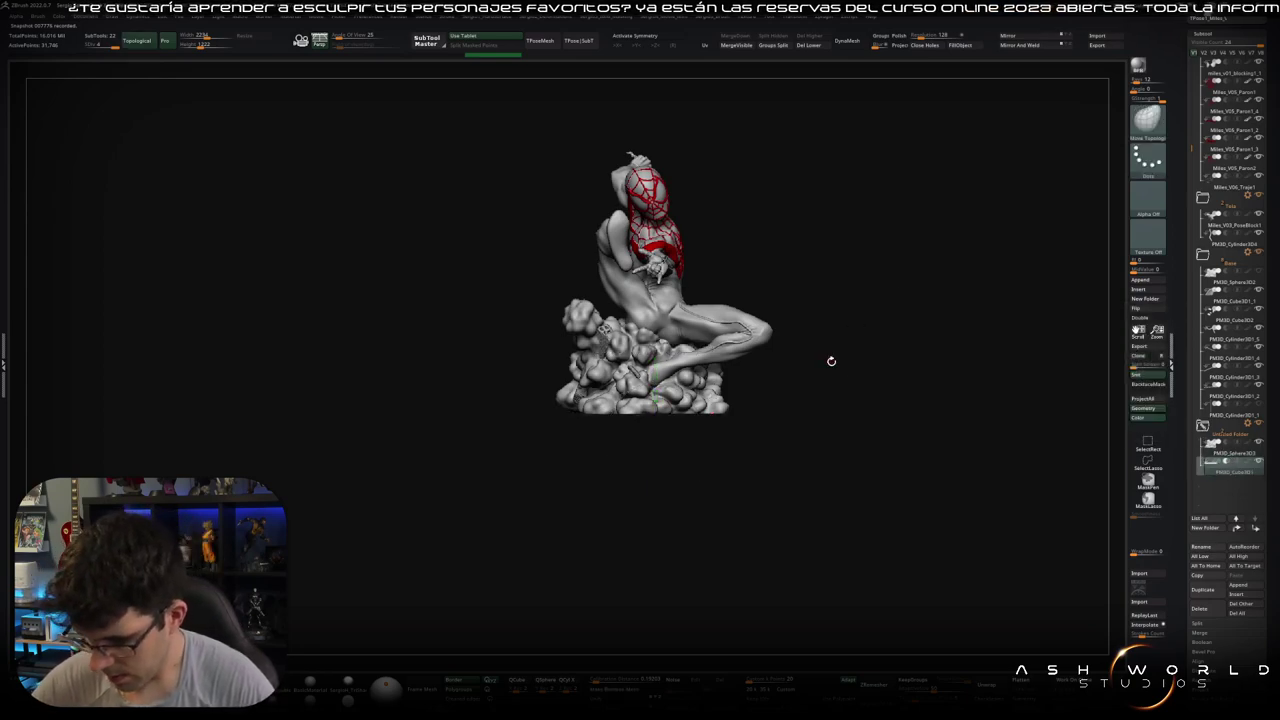
mouse_move(829, 357)
left_mouse_down()
mouse_move(823, 329)
mouse_move(760, 375)
mouse_move(663, 335)
mouse_move(679, 381)
mouse_move(695, 356)
mouse_move(686, 385)
mouse_move(705, 368)
left_mouse_up()
key("w")
key("q")
mouse_move(840, 426)
left_mouse_down()
mouse_move(891, 400)
mouse_move(903, 417)
mouse_move(808, 374)
mouse_move(806, 392)
left_mouse_up()
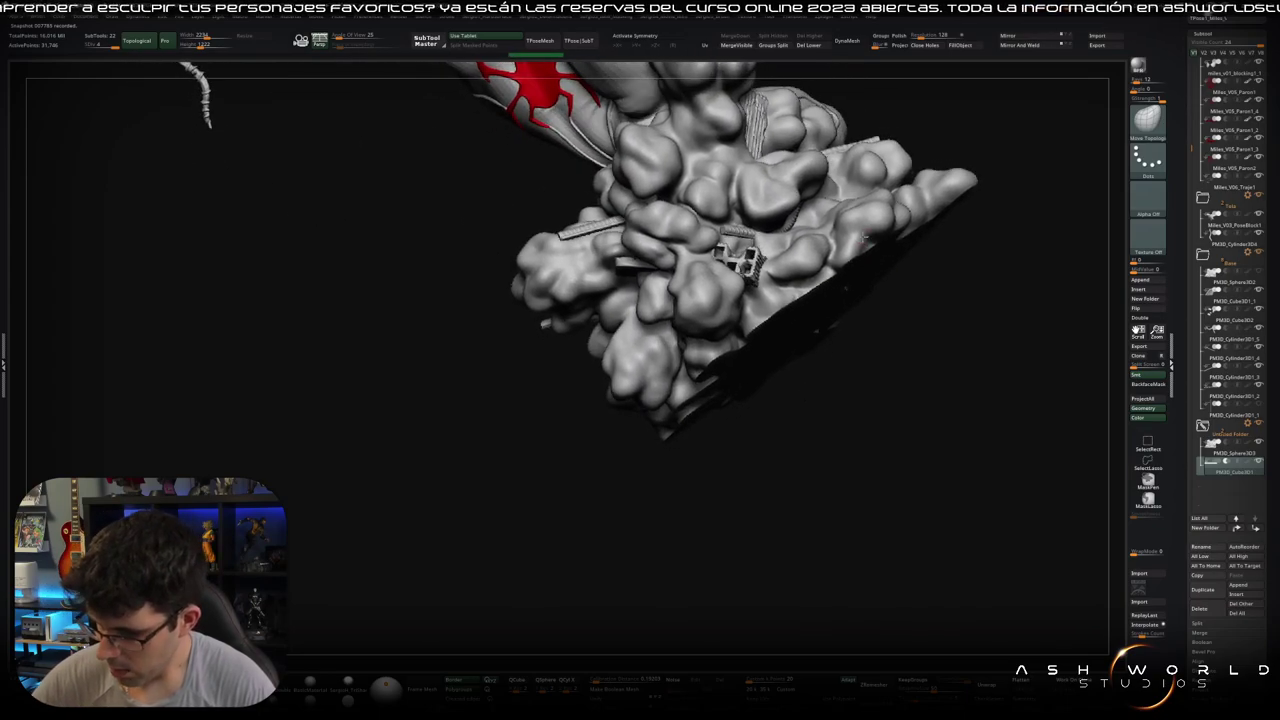
left_click(855, 265, "alt")
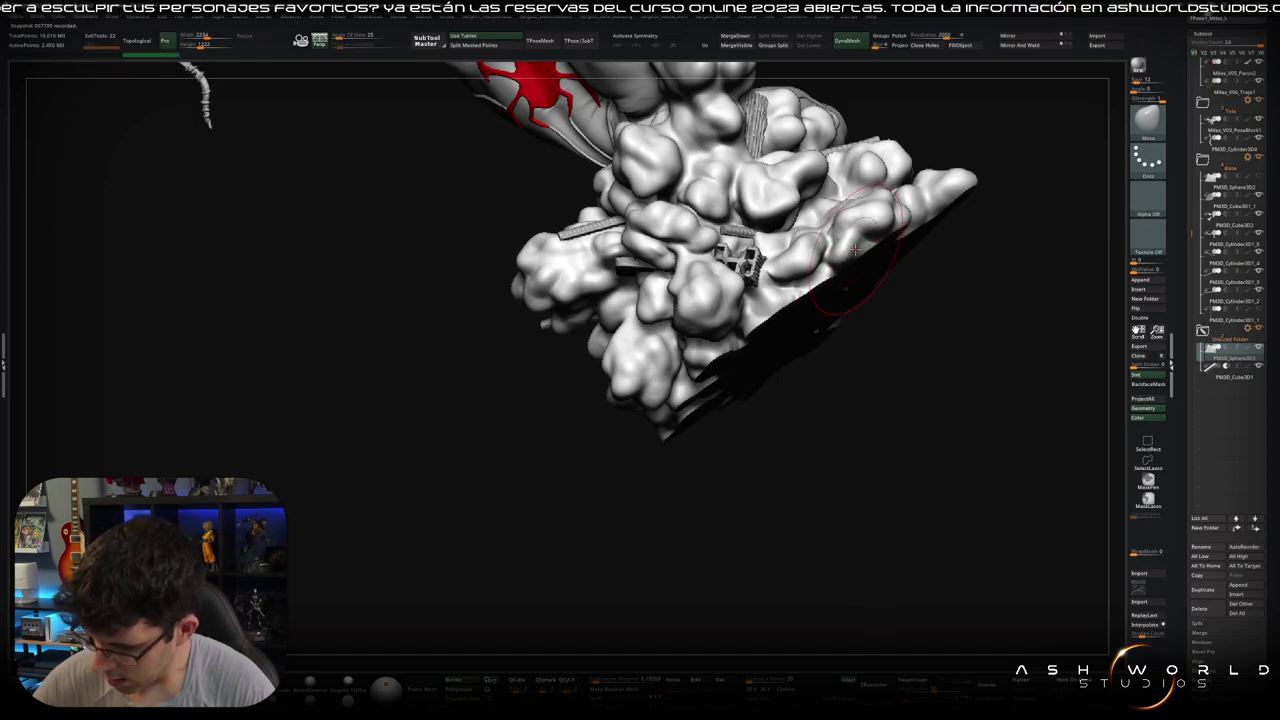
right_click_drag(855, 250, 846, 297)
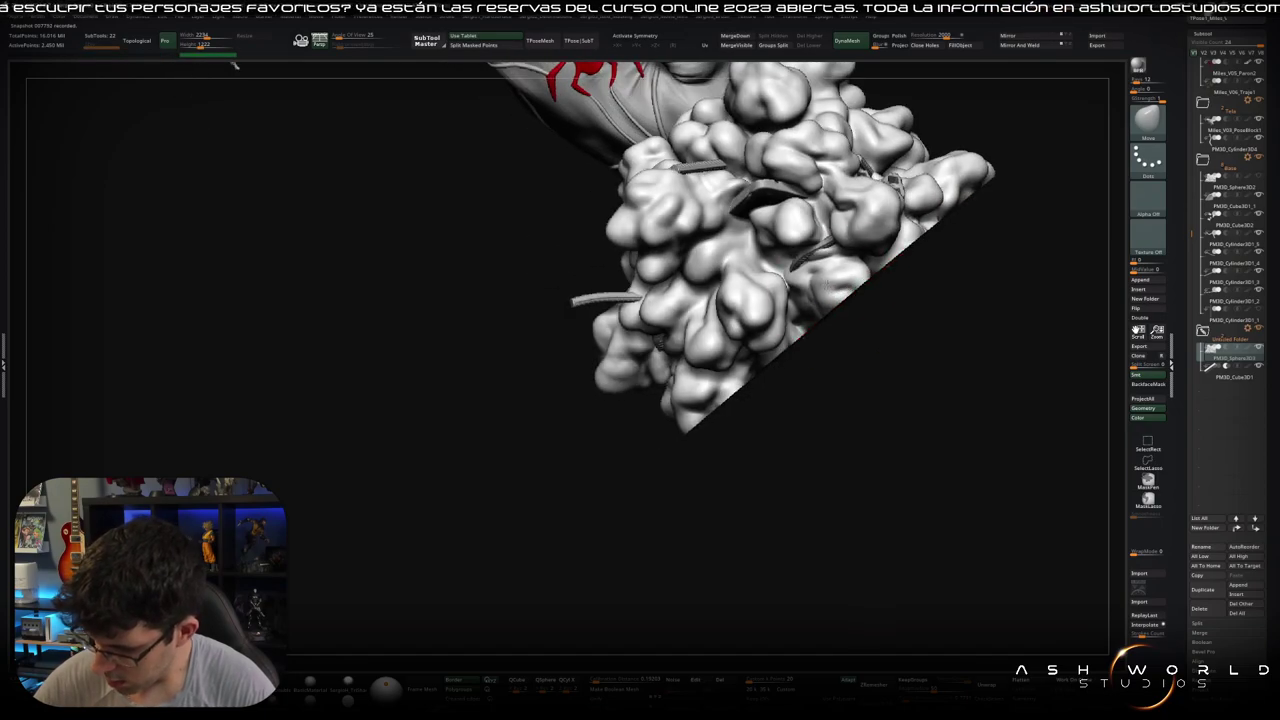
left_click_drag(835, 300, 845, 303)
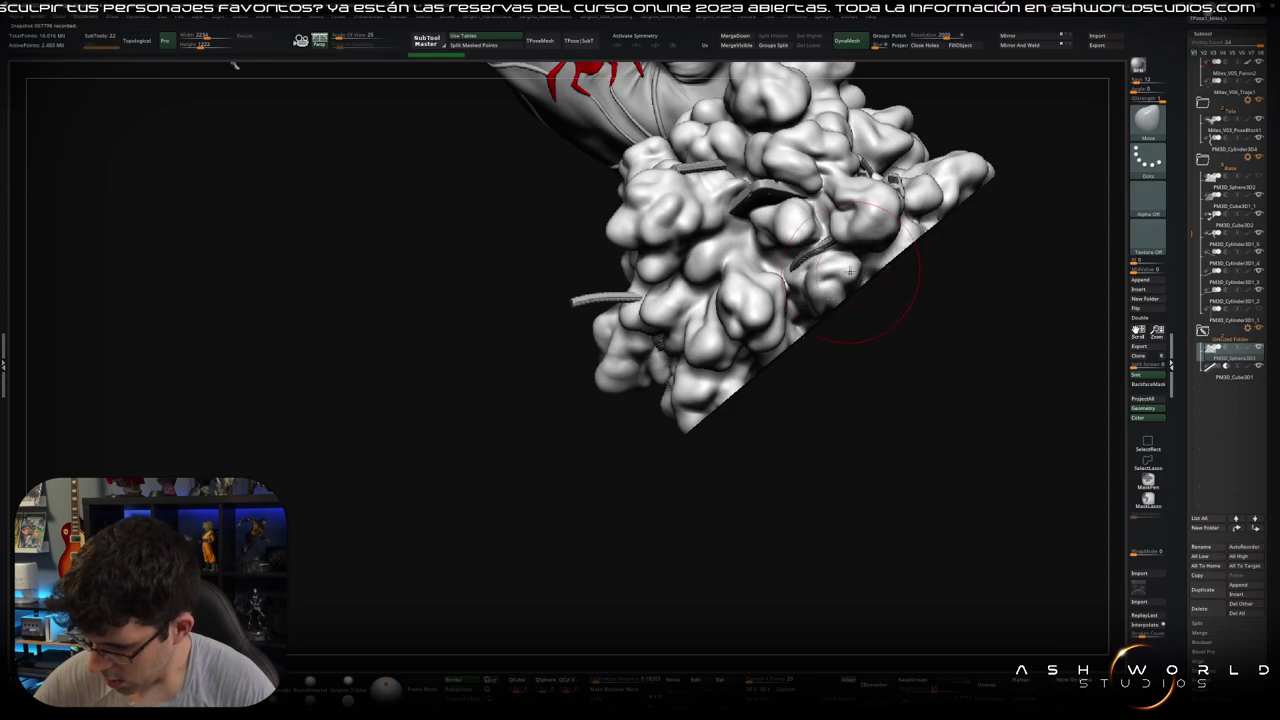
right_click_drag(842, 311, 835, 300)
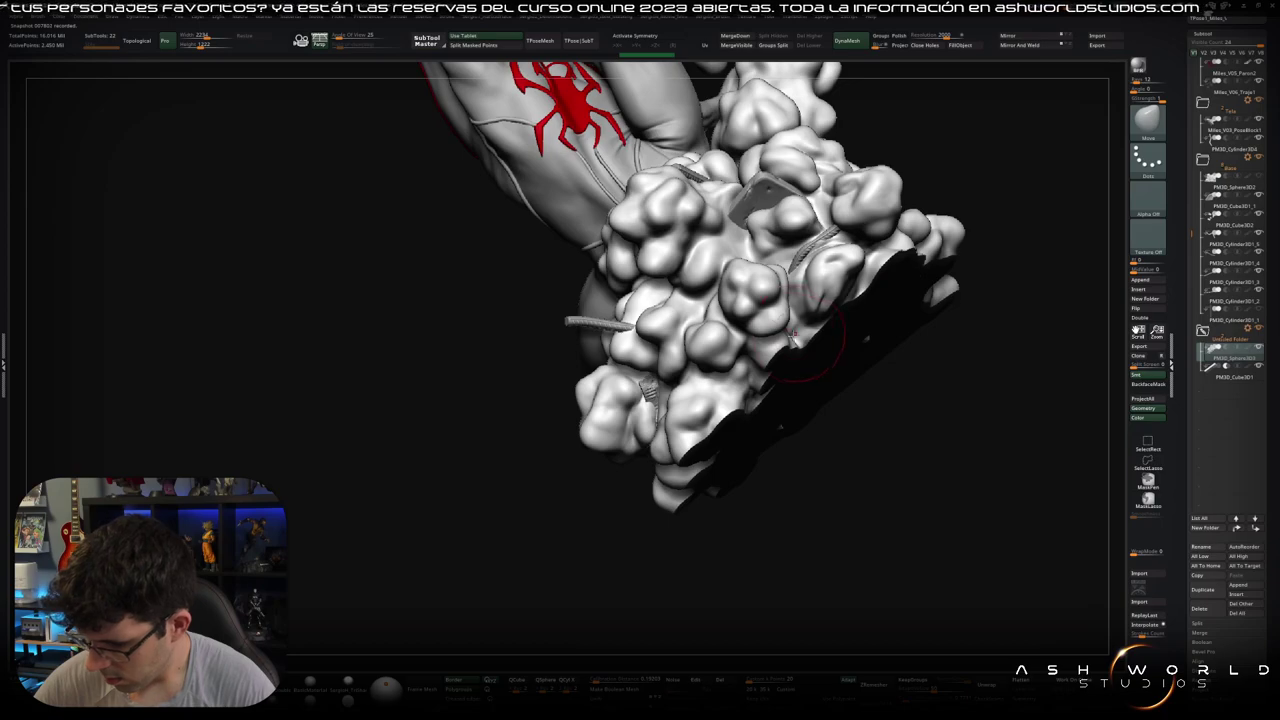
left_click_drag(764, 345, 764, 378)
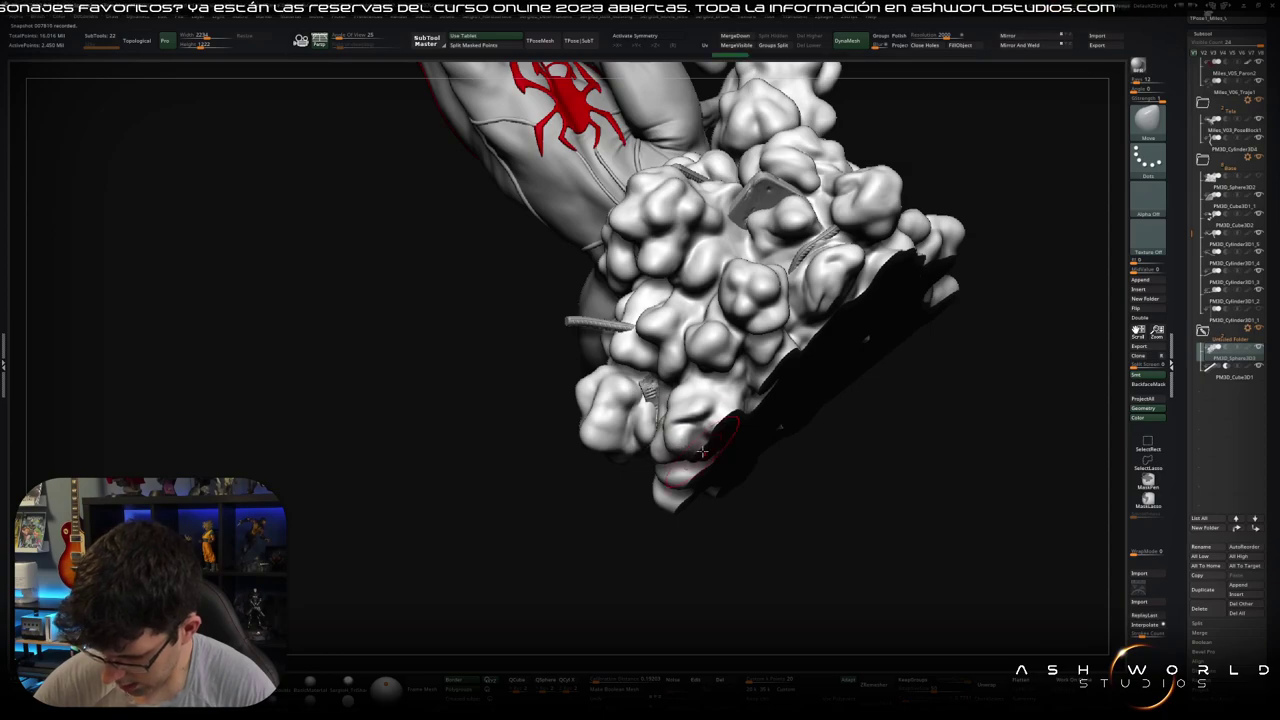
mouse_move(692, 455)
left_mouse_down()
mouse_move(678, 506)
mouse_move(712, 365)
left_mouse_up()
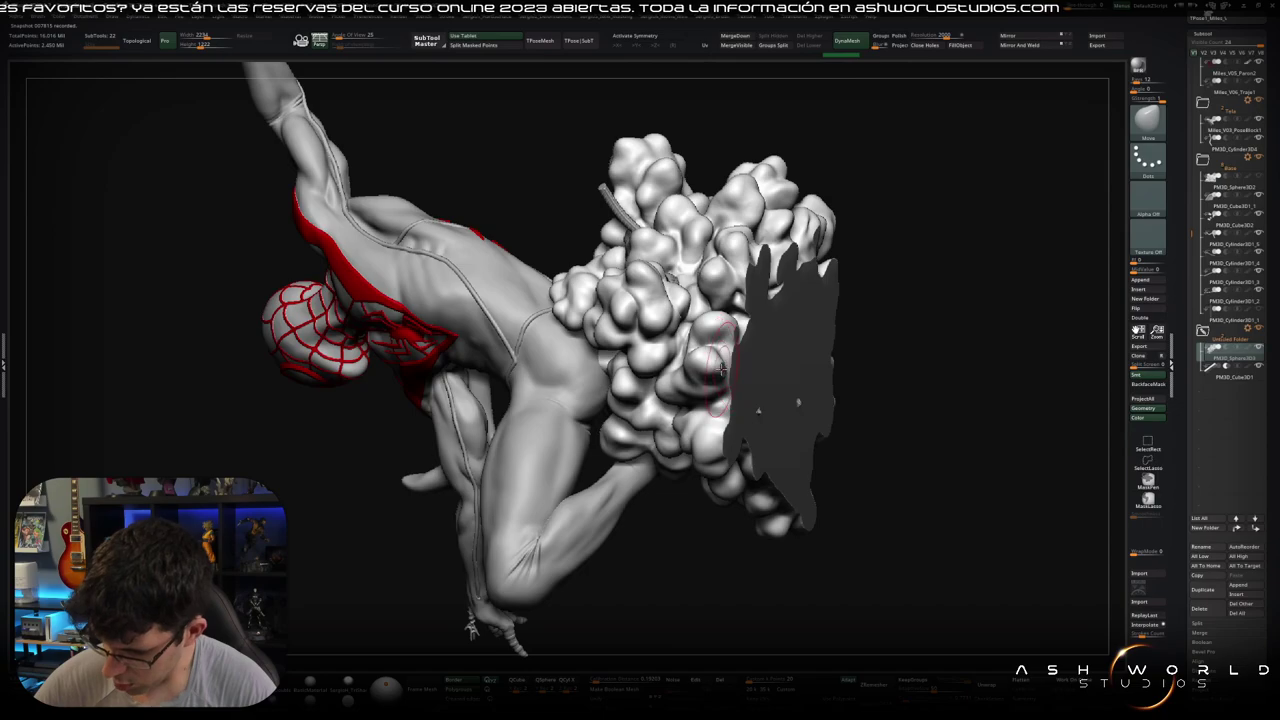
mouse_move(757, 369)
left_mouse_down()
mouse_move(750, 422)
mouse_move(752, 402)
mouse_move(737, 410)
left_mouse_up()
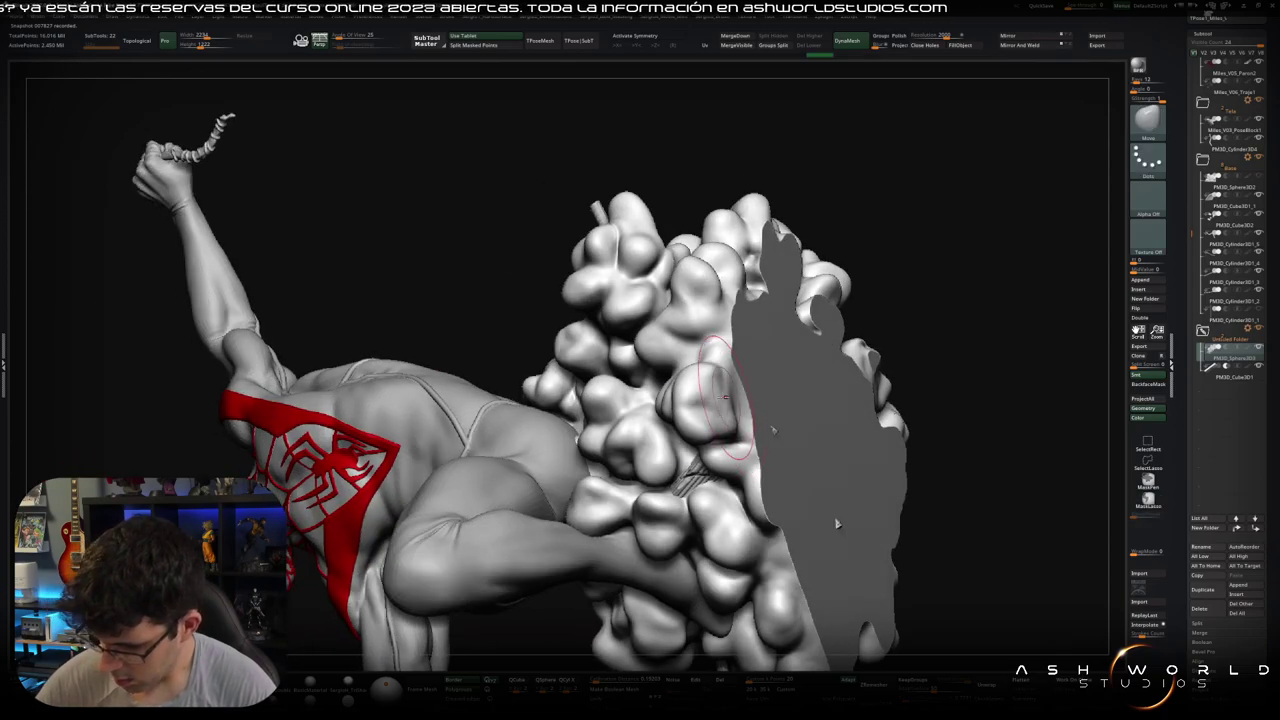
key("b")
key("s")
key("t")
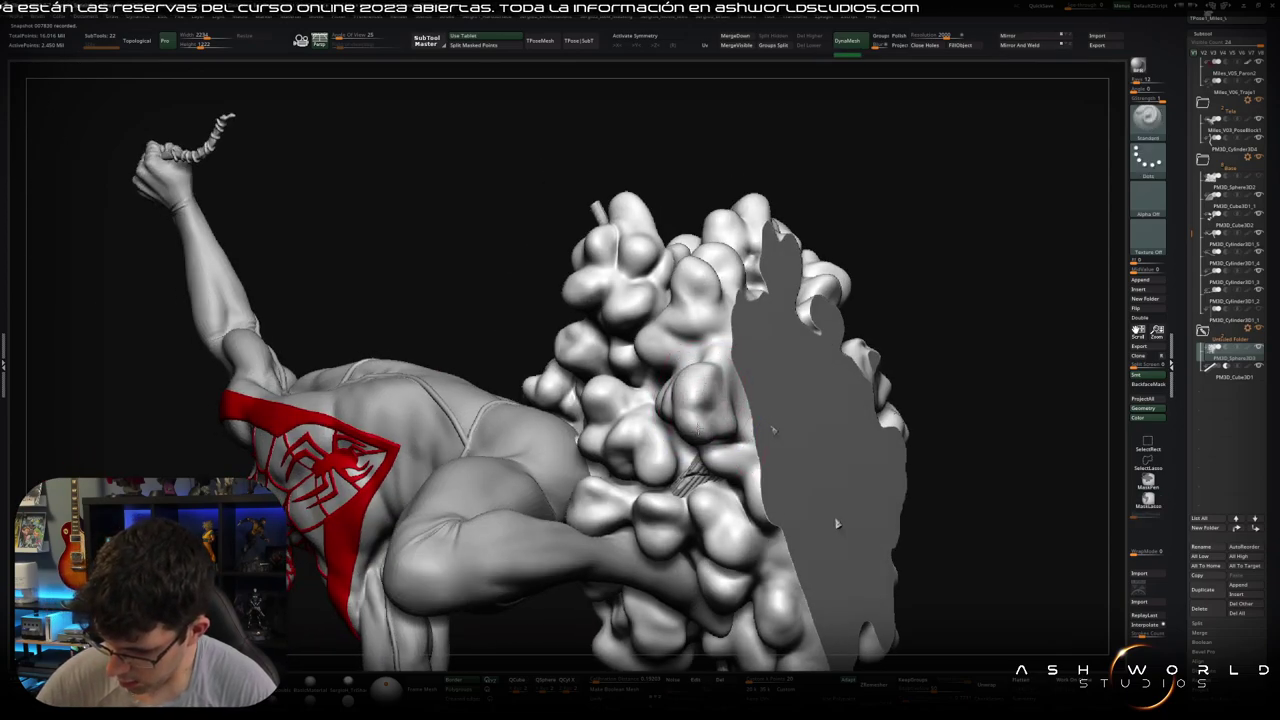
left_click_drag(837, 523, 752, 522)
mouse_move(724, 398)
left_mouse_down()
mouse_move(700, 395)
mouse_move(680, 322)
mouse_move(688, 285)
left_mouse_up()
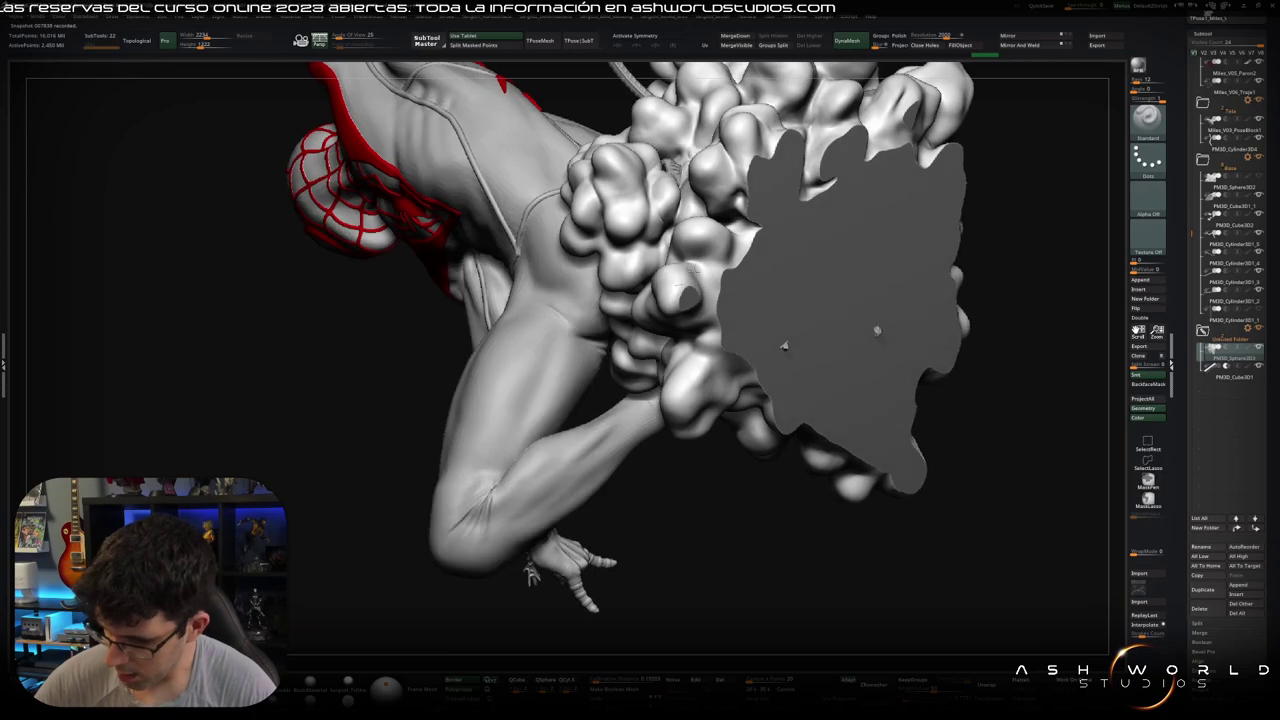
left_click_drag(695, 240, 712, 295)
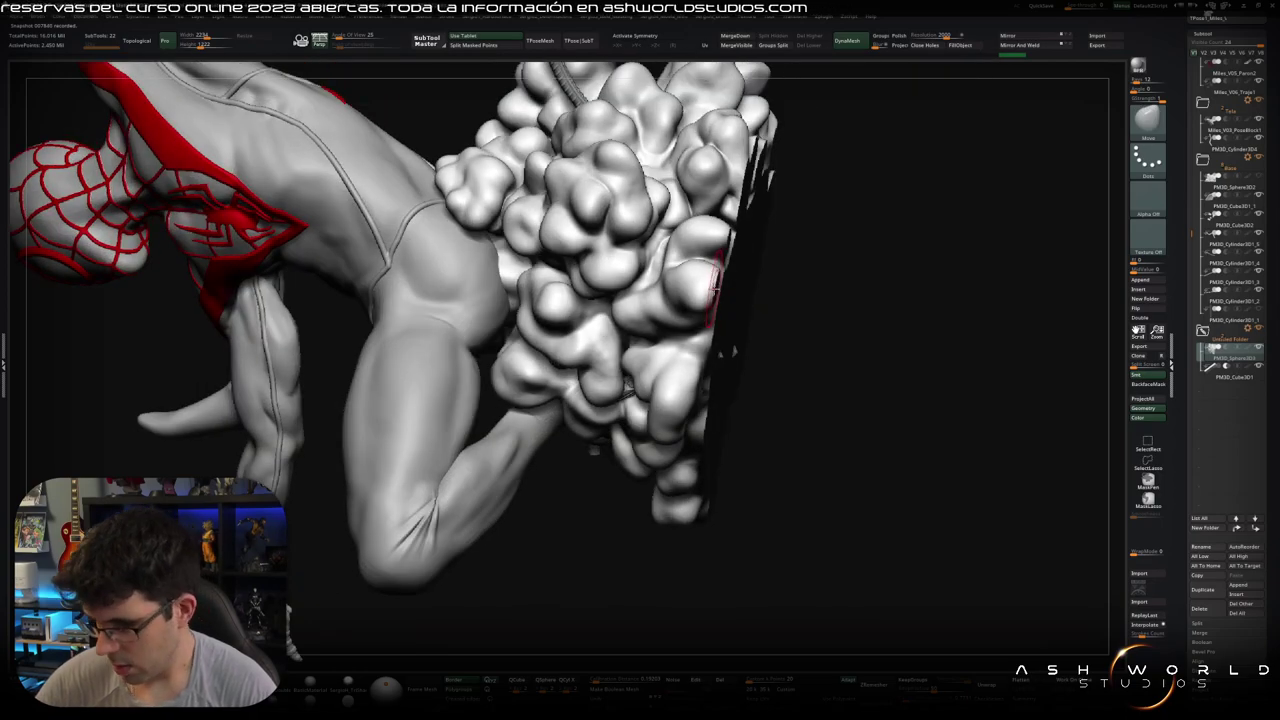
left_click(717, 286, "ctrl+shift")
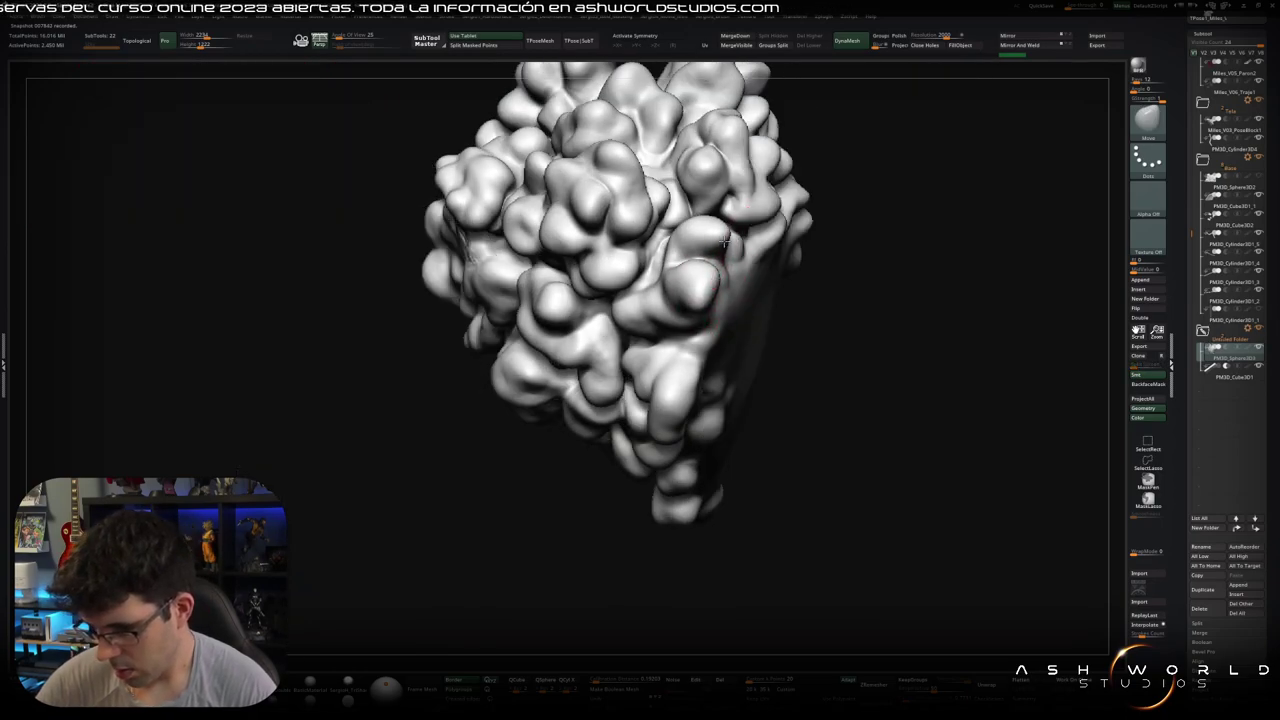
left_click(728, 268, "ctrl+shift")
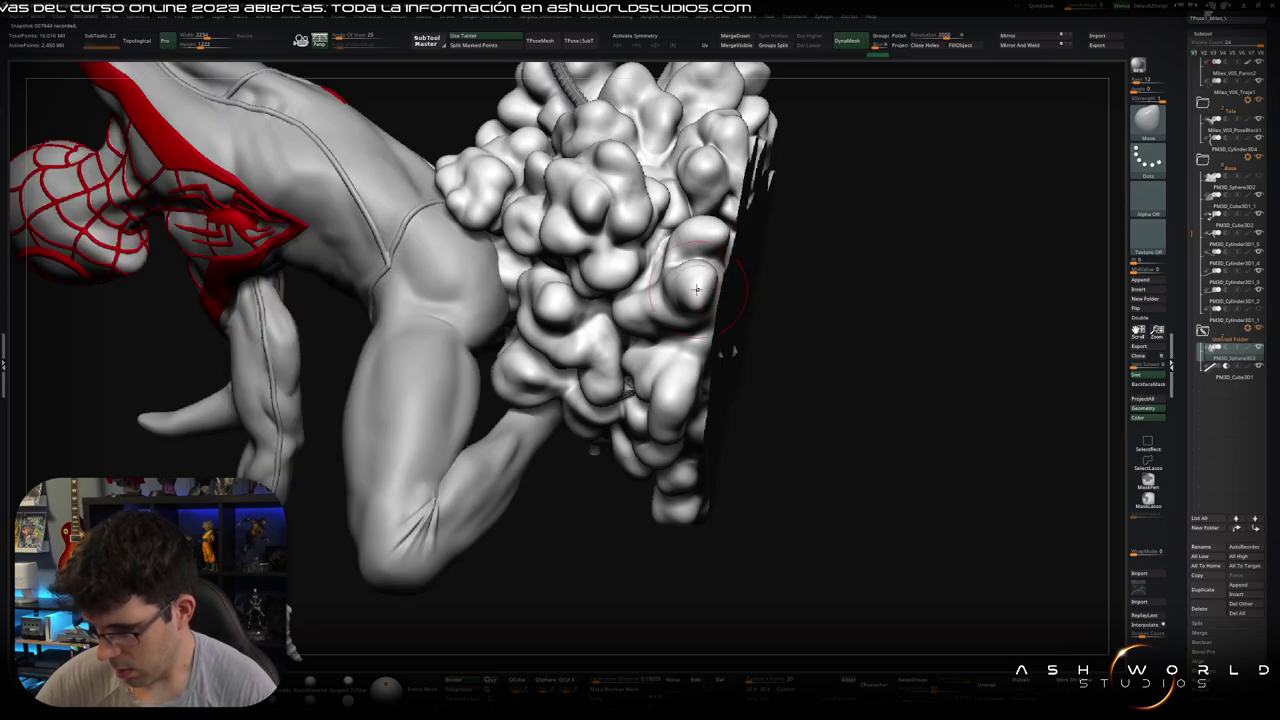
mouse_move(718, 278)
right_mouse_down()
mouse_move(705, 240)
mouse_move(697, 257)
mouse_move(706, 240)
mouse_move(827, 255)
mouse_move(914, 306)
mouse_move(877, 345)
mouse_move(850, 302)
mouse_move(878, 434)
mouse_move(800, 300)
mouse_move(777, 229)
mouse_move(643, 187)
mouse_move(648, 172)
right_mouse_up()
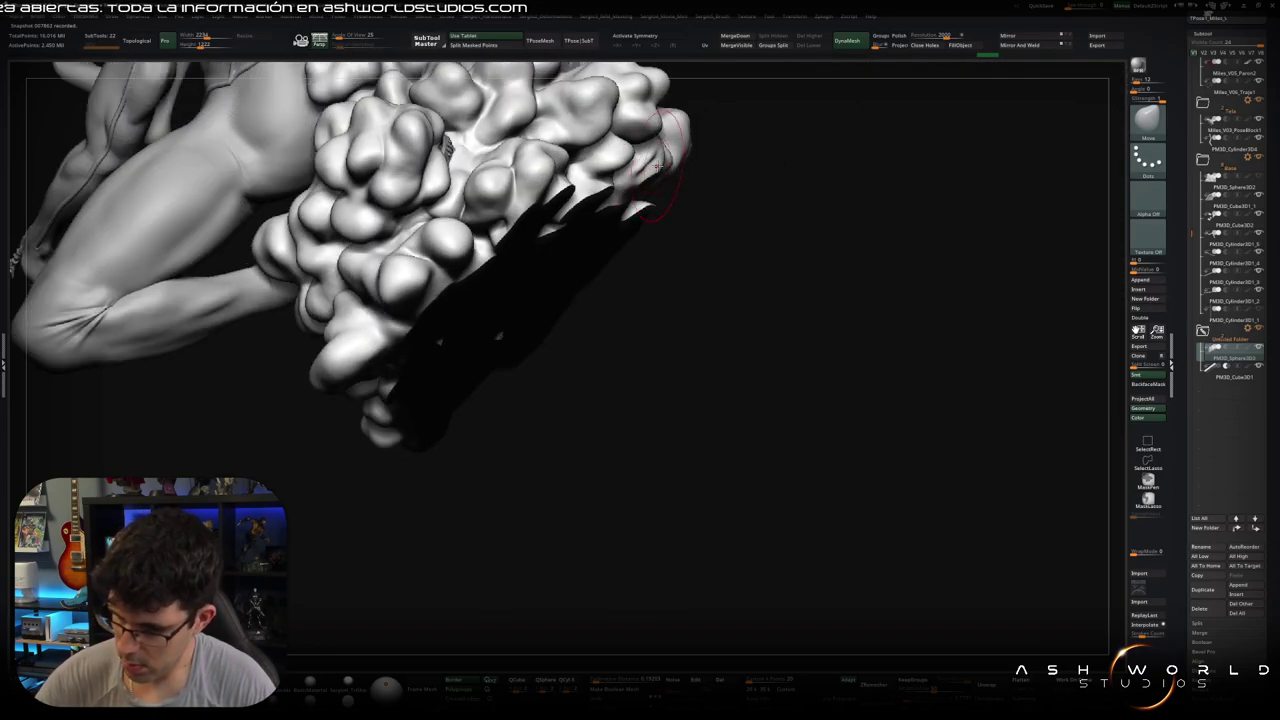
right_click_drag(652, 168, 608, 150)
key("b")
key("s")
key("t")
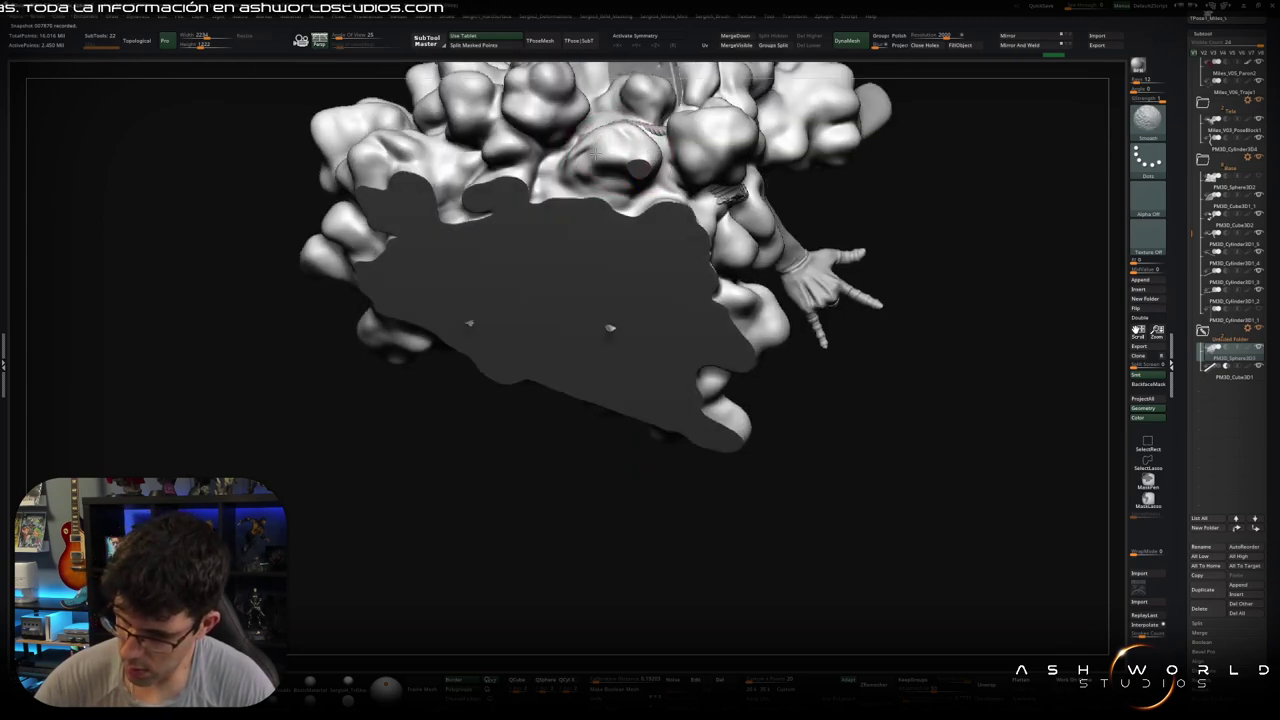
right_click_drag(627, 156, 652, 160)
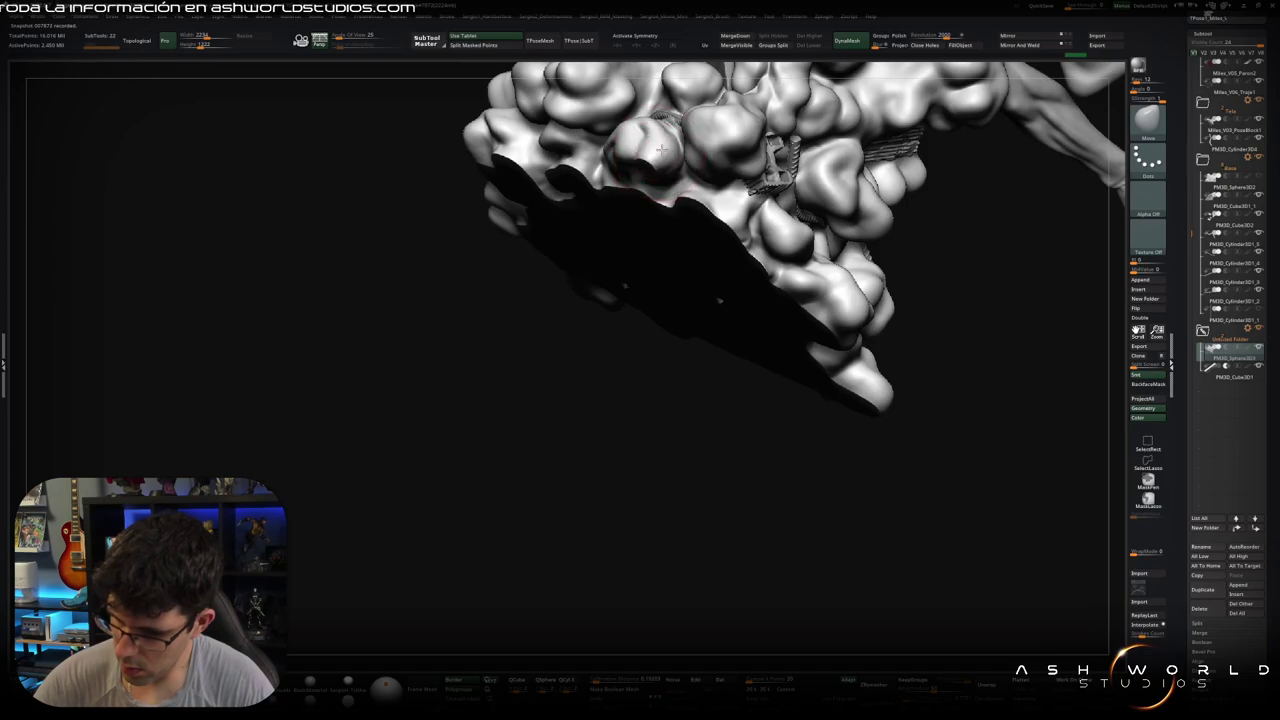
mouse_move(649, 162)
right_mouse_down()
mouse_move(675, 262)
mouse_move(867, 262)
mouse_move(797, 297)
mouse_move(803, 282)
mouse_move(770, 328)
mouse_move(785, 322)
right_mouse_up()
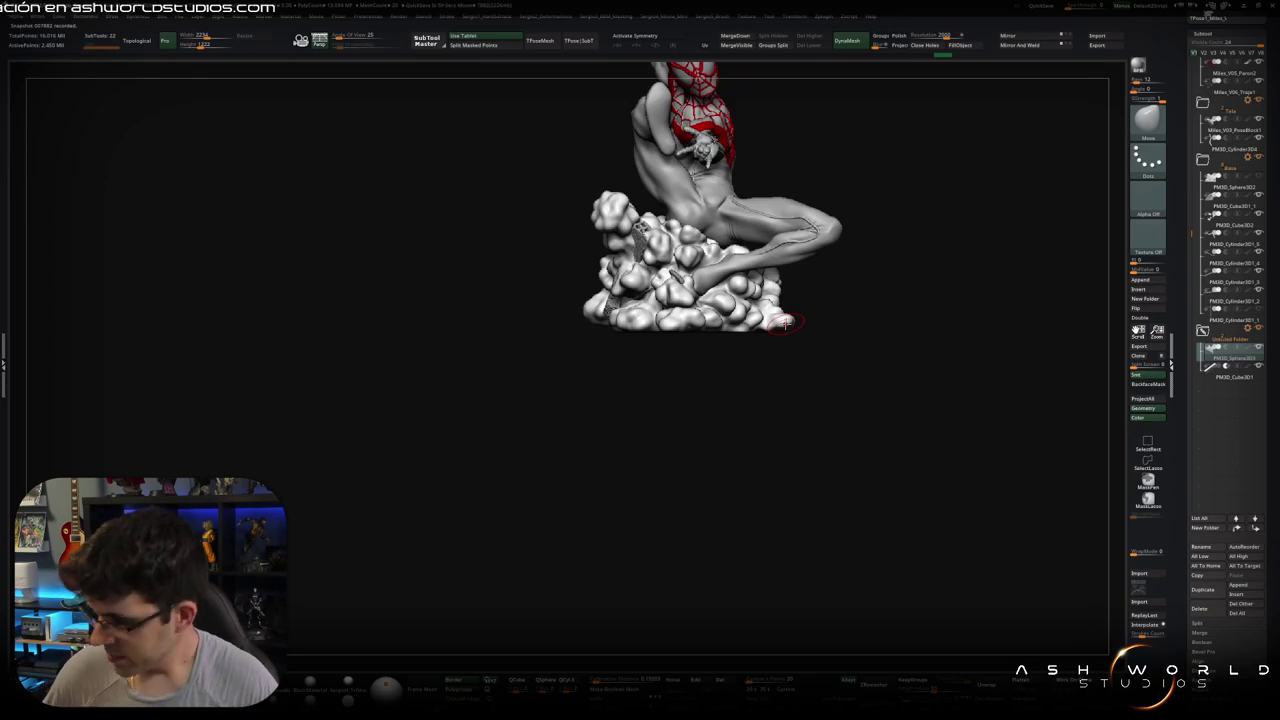
Step: Merge the rock folder into one mesh with Boolean Folder
mouse_move(740, 283)
right_mouse_down("ctrl")
mouse_move(686, 351)
mouse_move(741, 380)
right_mouse_up("ctrl")
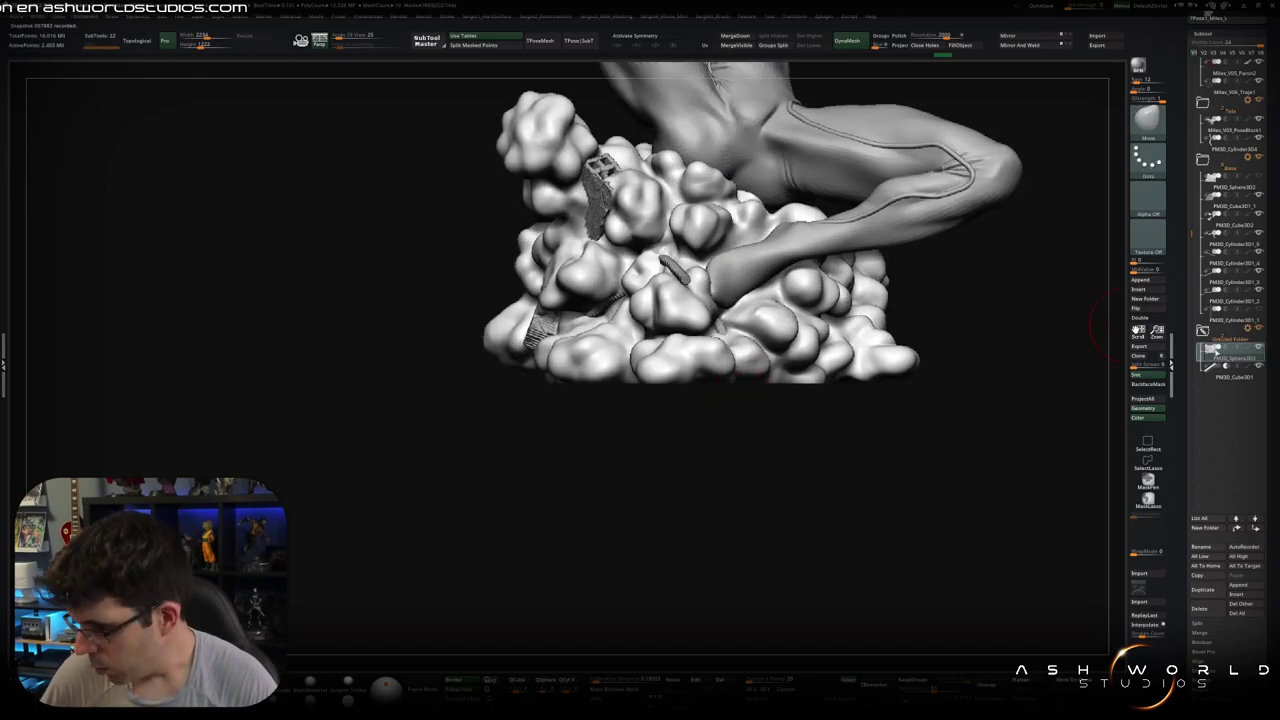
left_click(1248, 329)
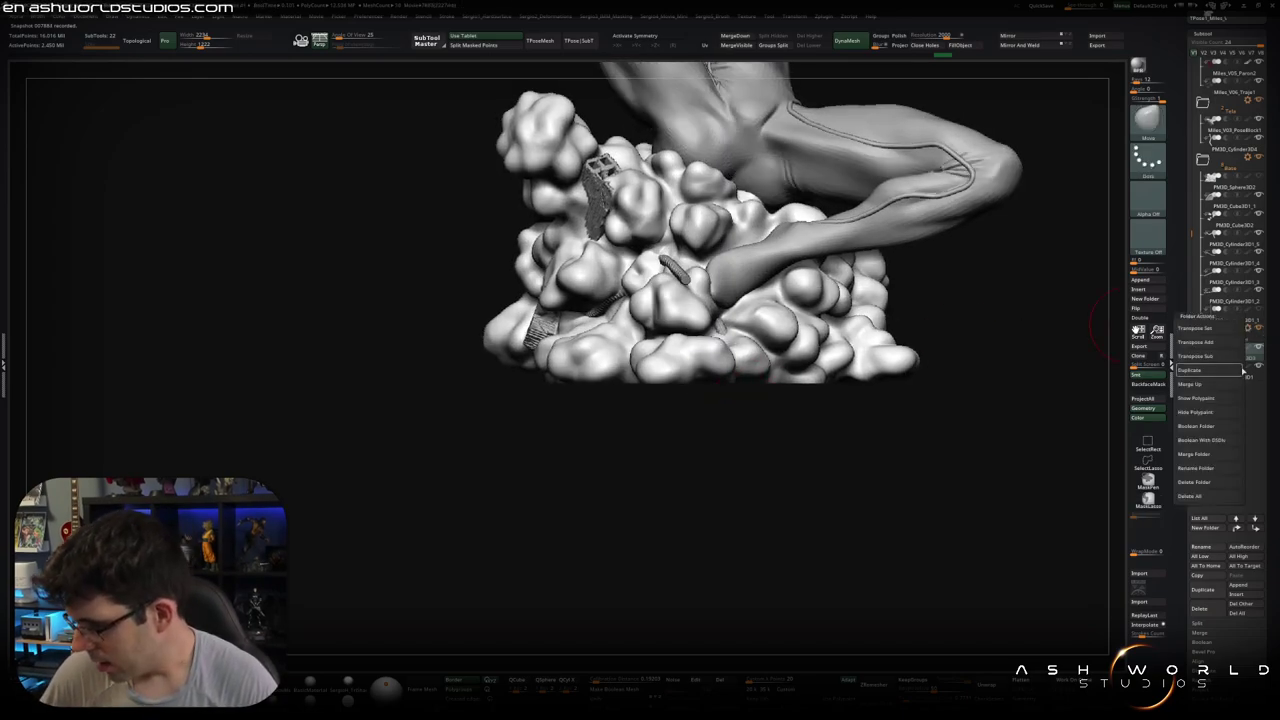
left_click(1238, 431)
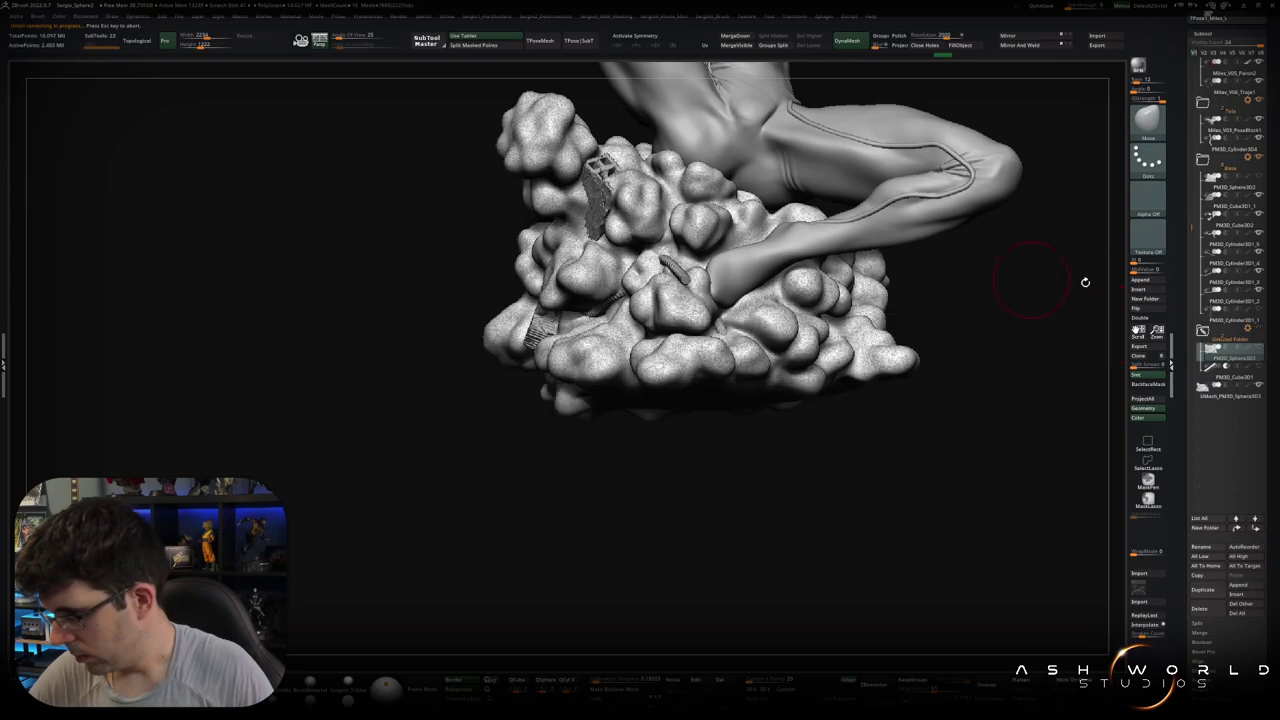
Step: Select the resulting UMesh subtool and clone it as a separate tool
left_click(1217, 396)
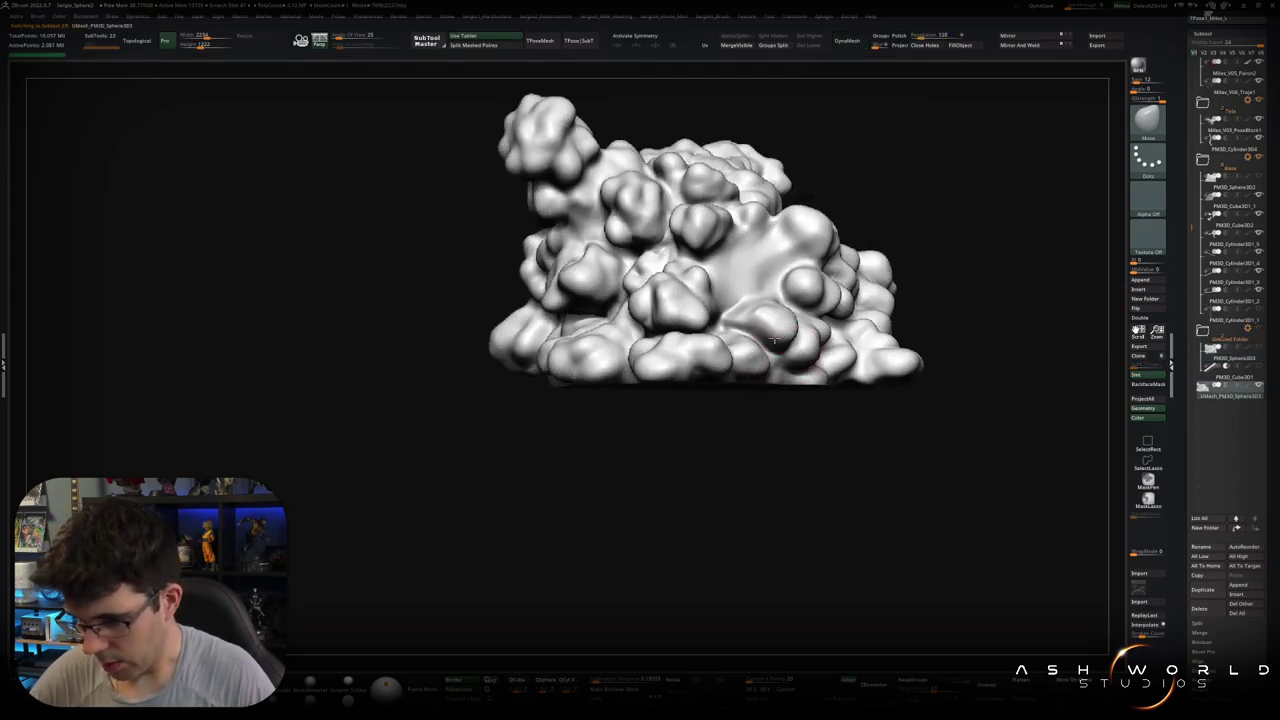
mouse_move(960, 470)
left_mouse_down()
mouse_move(733, 262)
mouse_move(991, 329)
left_mouse_up()
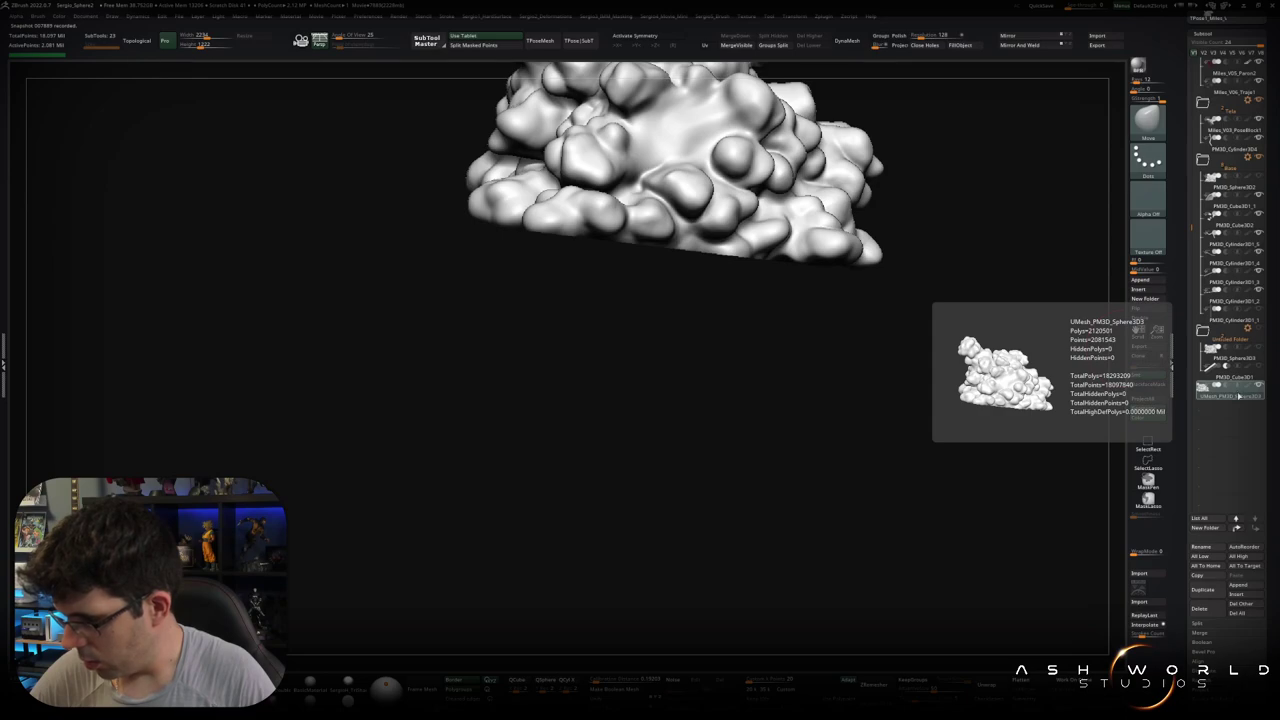
scroll(1181, 276, "up", 3)
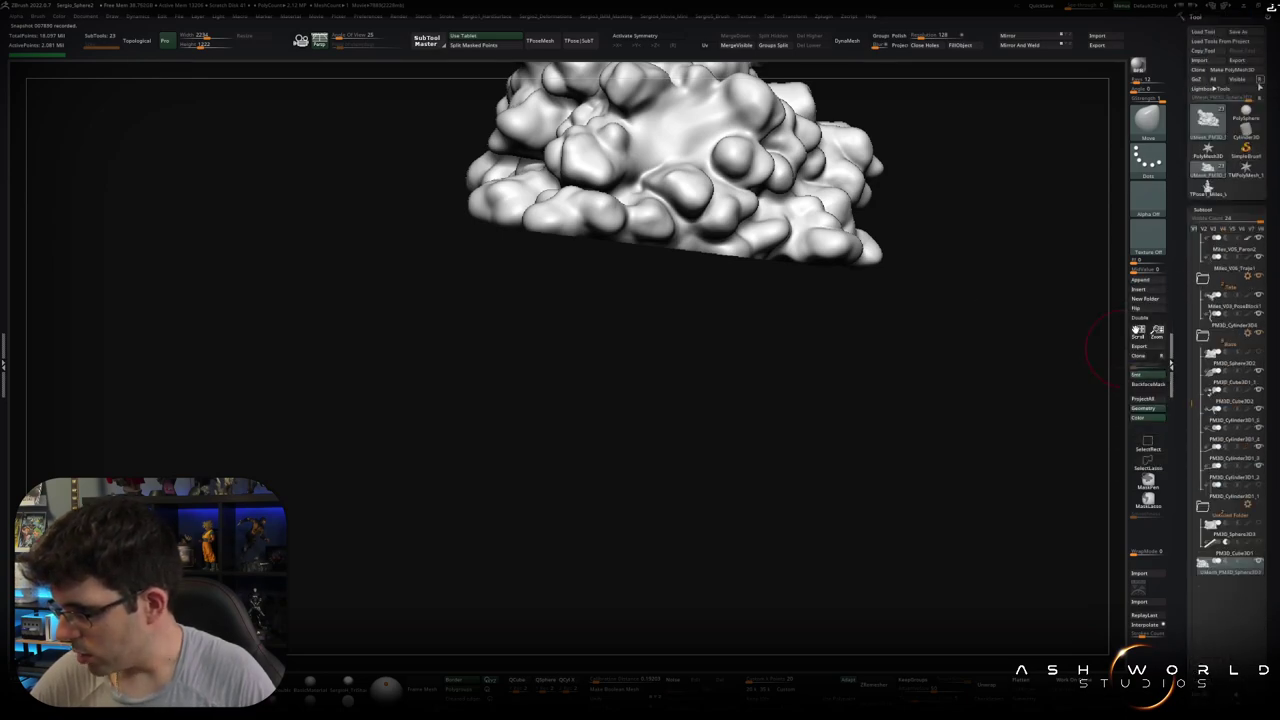
left_click(1199, 69)
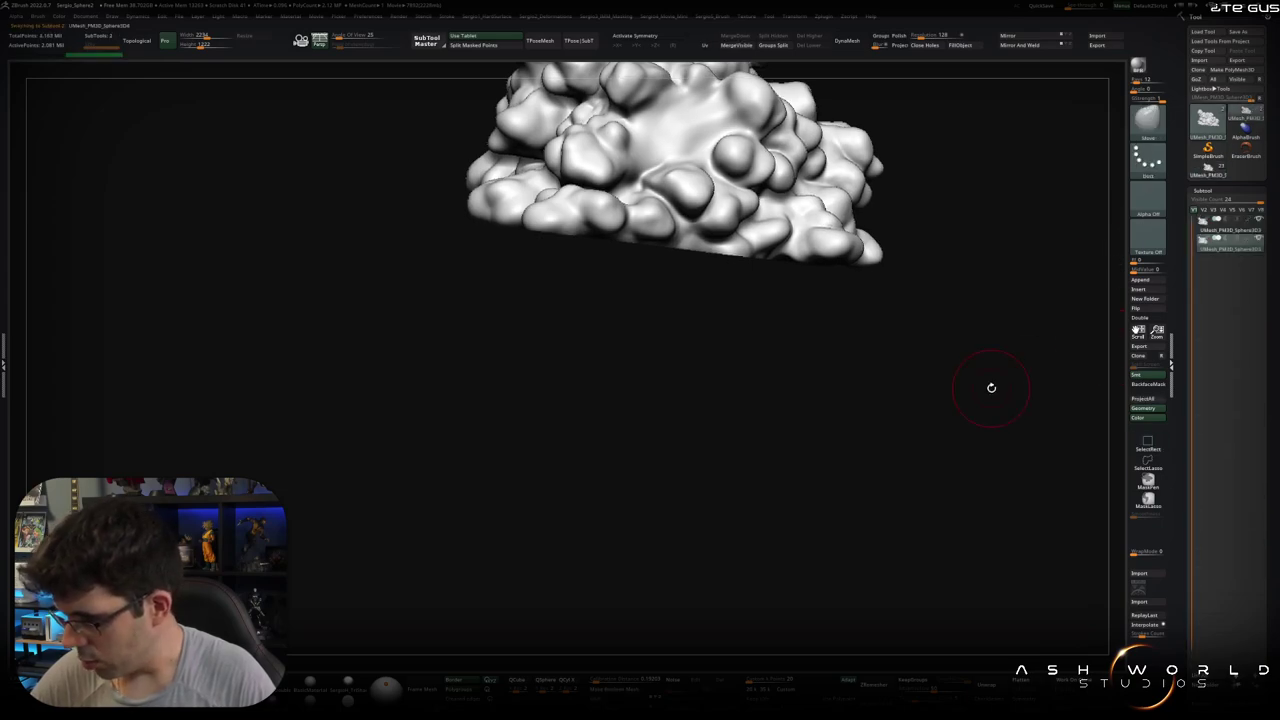
Step: Run ZRemesher on the cloned rock, reducing it to roughly 16,000 points
left_click(873, 684)
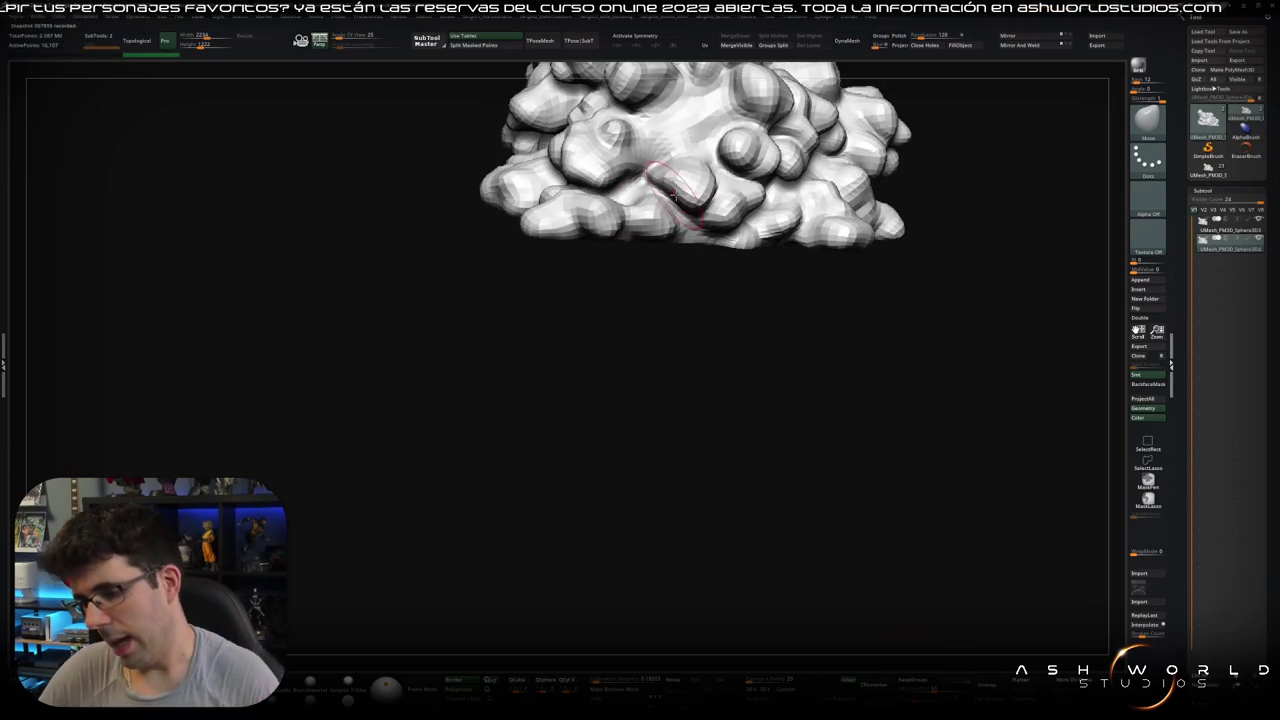
Step: Check the remeshed rock's polygroup wireframe, then subdivide it twice with Ctrl+D
key("shift+f")
left_click_drag(643, 143, 657, 232)
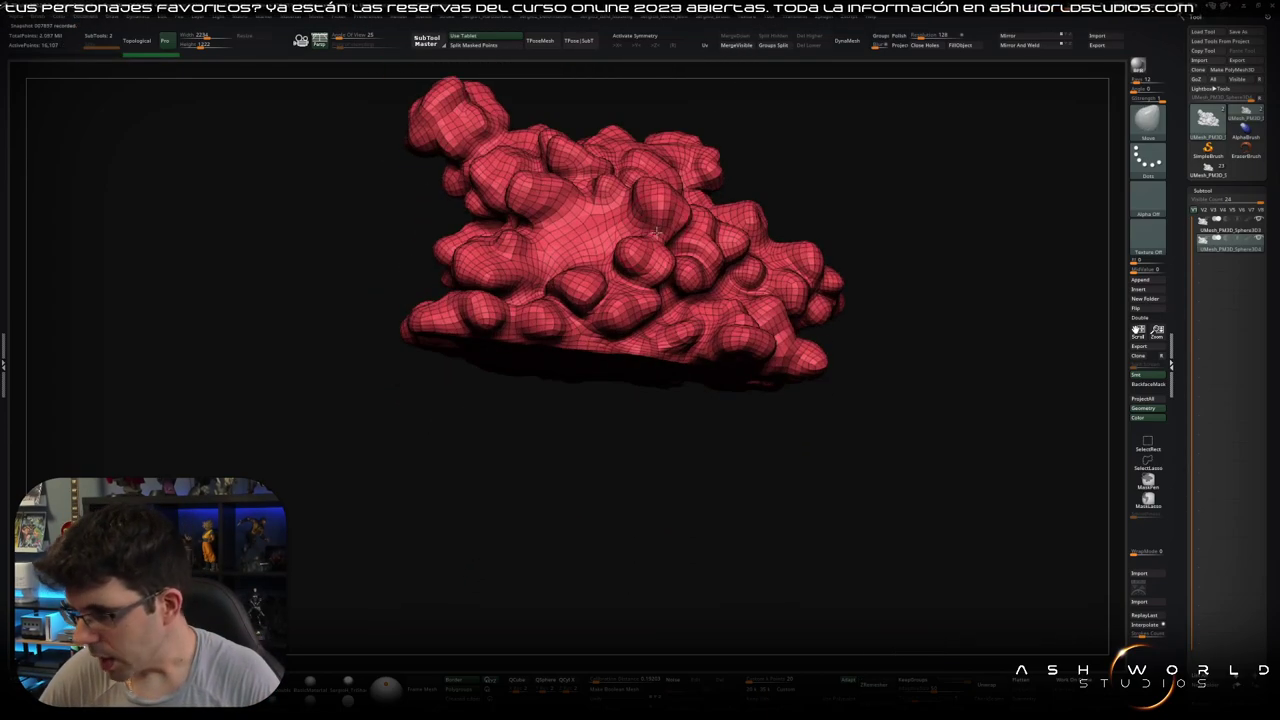
key("shift+f")
key("ctrl+d")
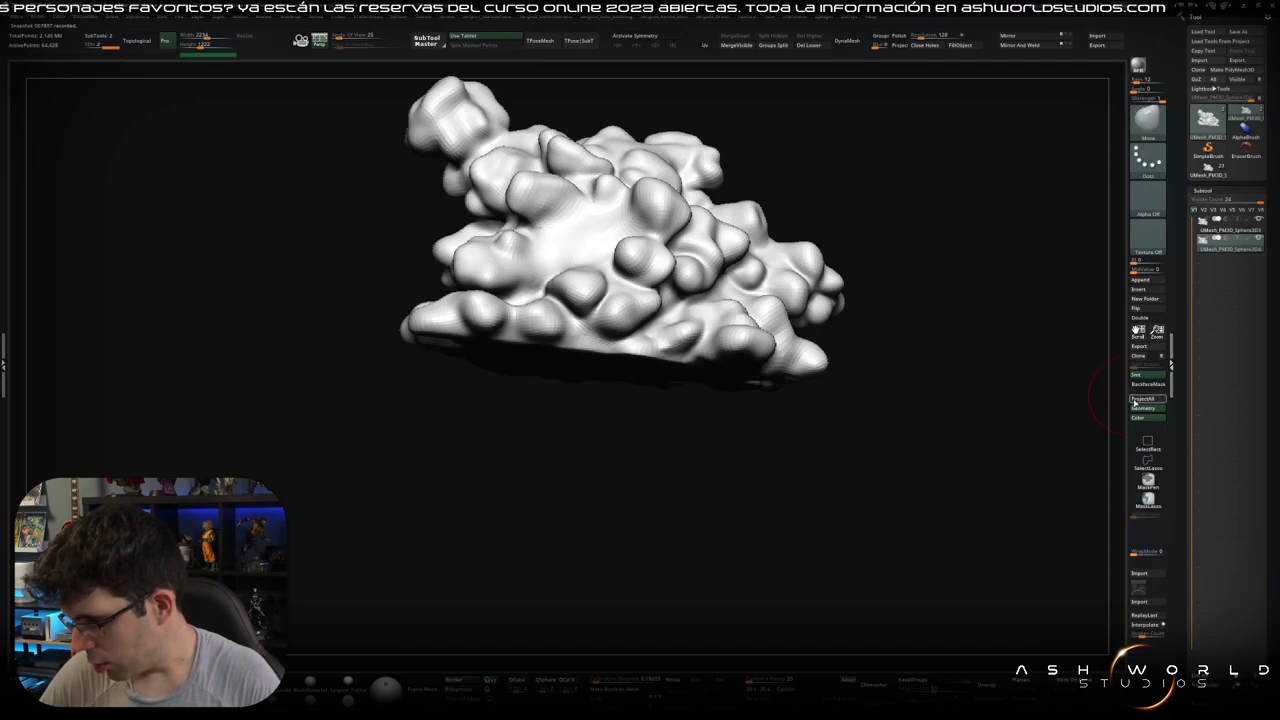
key("ctrl+d")
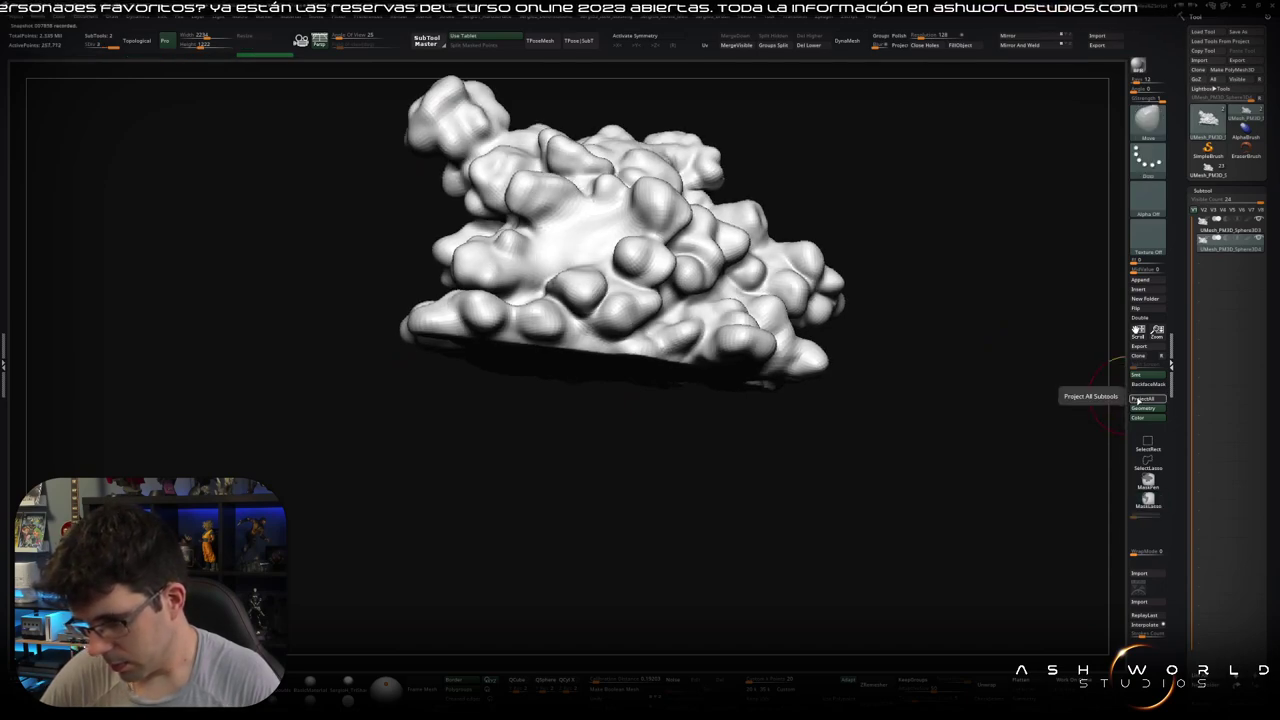
Step: Project All the original rock's surface detail onto the dense mesh and inspect it close up
left_click(1139, 400)
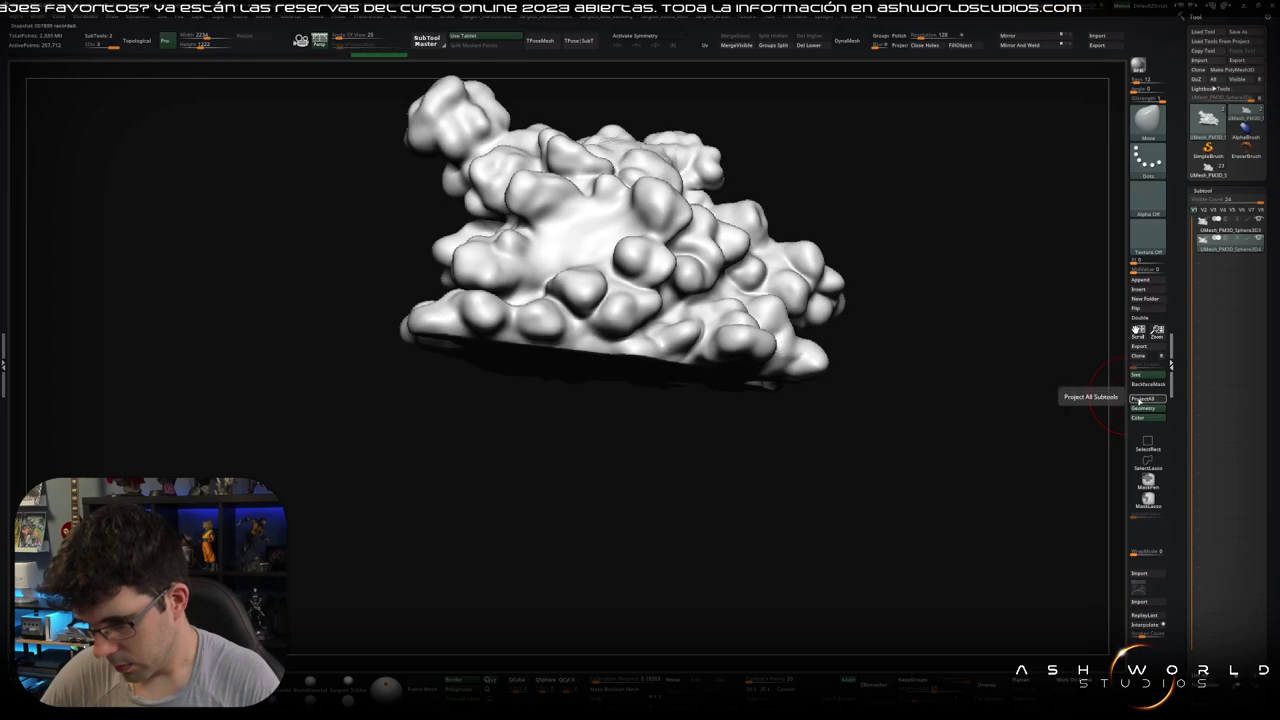
left_click_drag(950, 450, 880, 420)
scroll(903, 375, "up", 5)
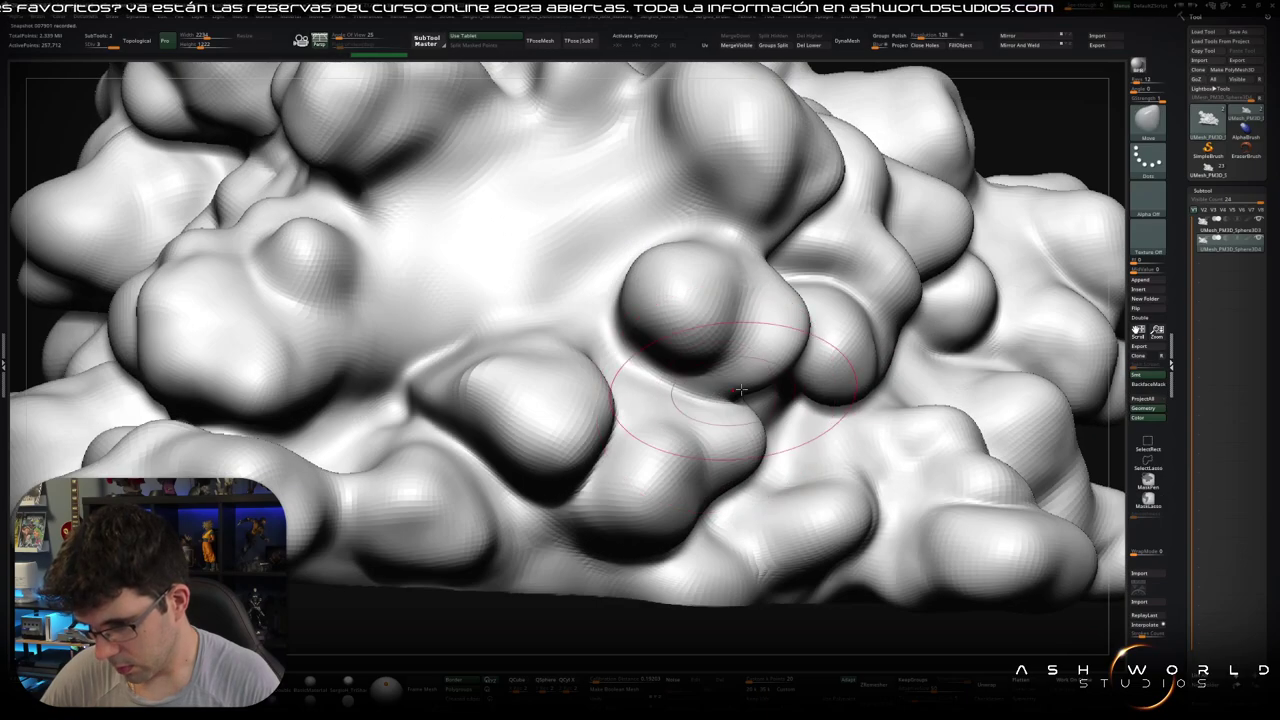
scroll(903, 375, "down", 5)
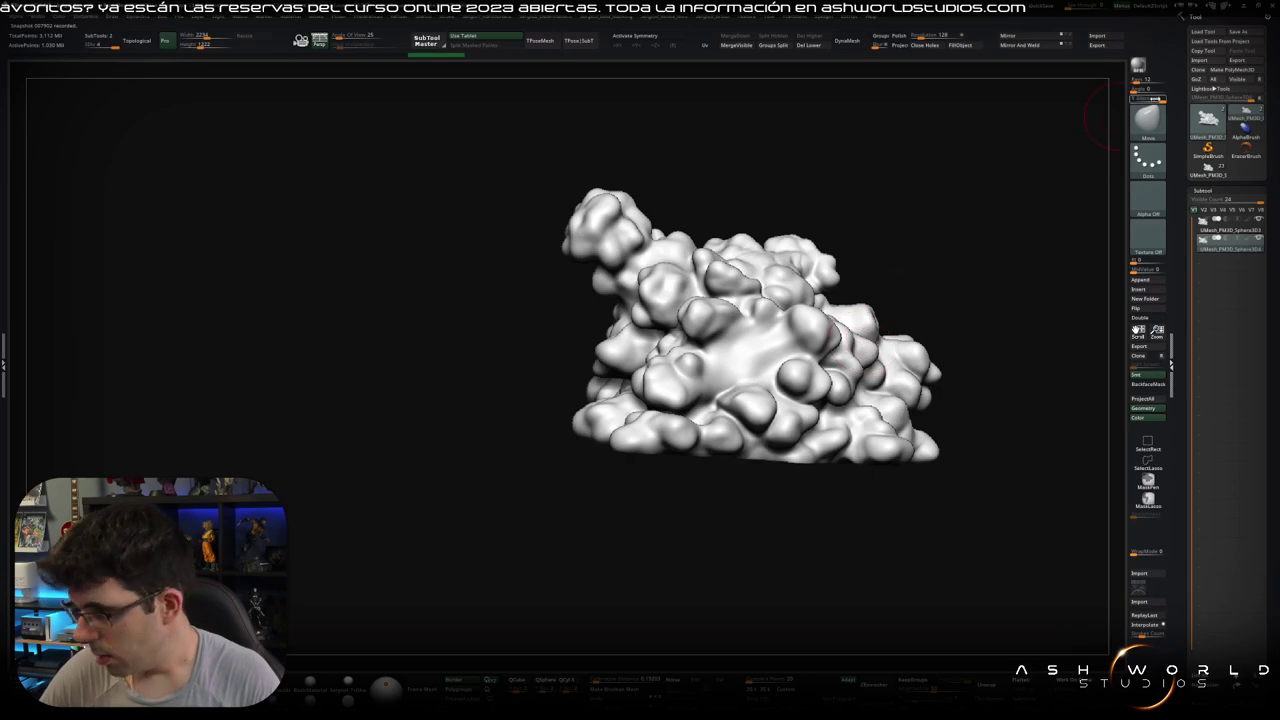
Step: Insert the remeshed rock into the main statue as a subtool and delete the original rock pieces
left_click(1212, 172)
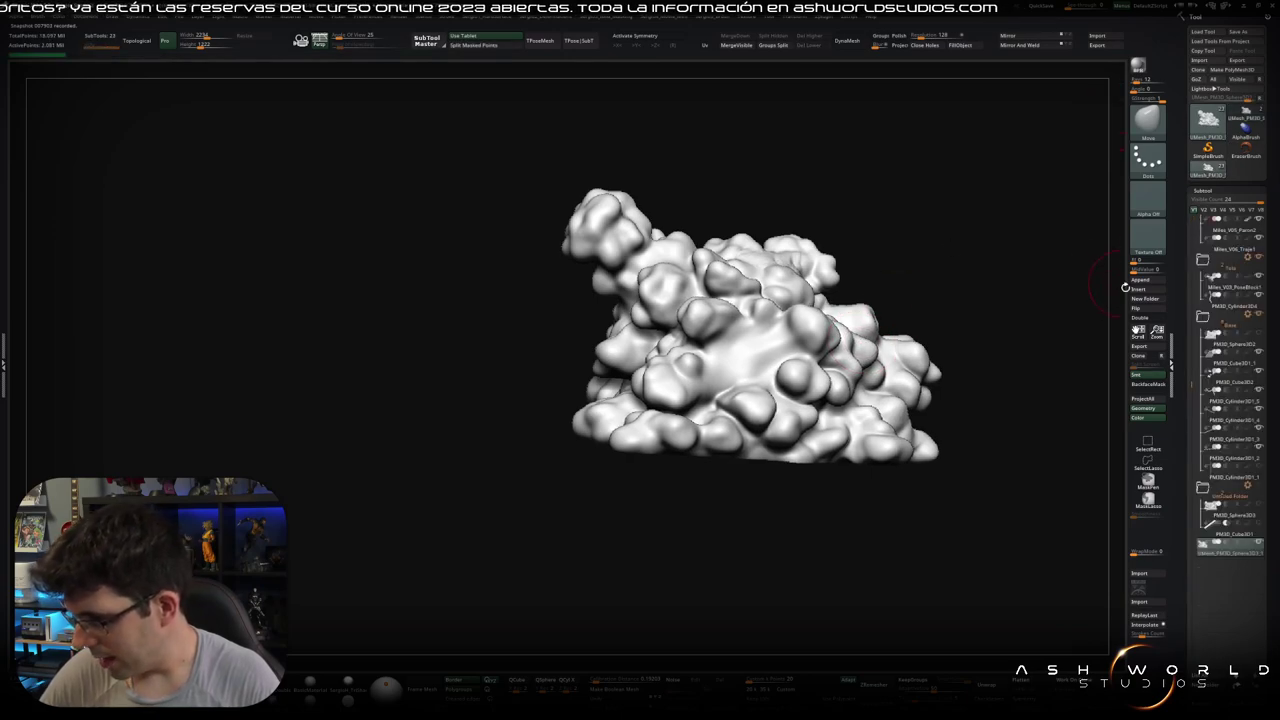
left_click(1143, 291)
left_click(943, 314)
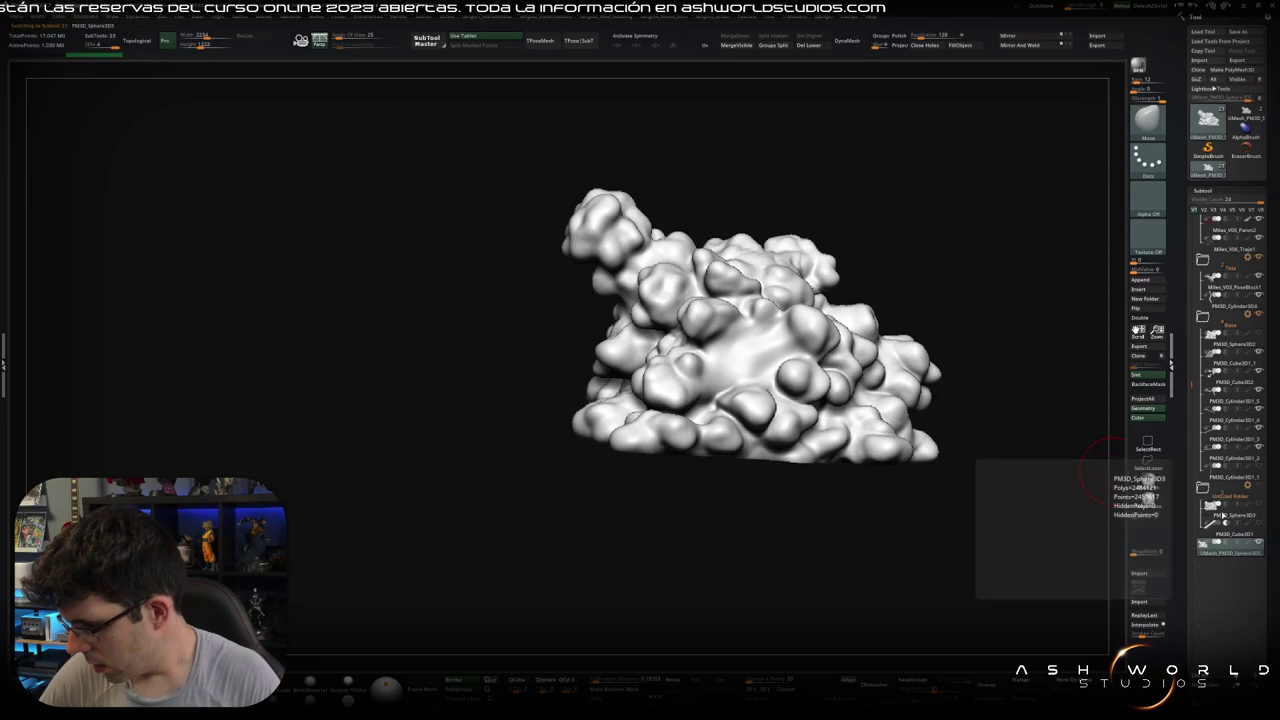
left_click(1213, 513)
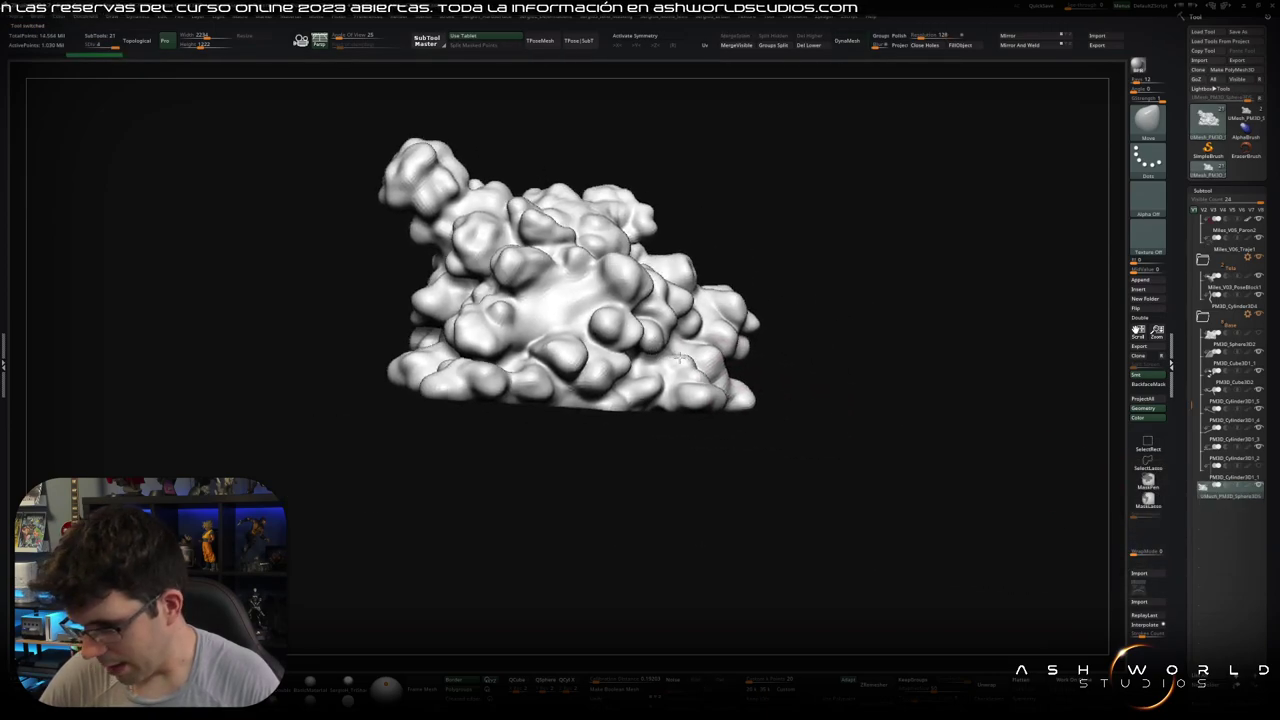
mouse_move(1060, 470)
left_mouse_down()
mouse_move(701, 378)
mouse_move(1055, 279)
left_mouse_up()
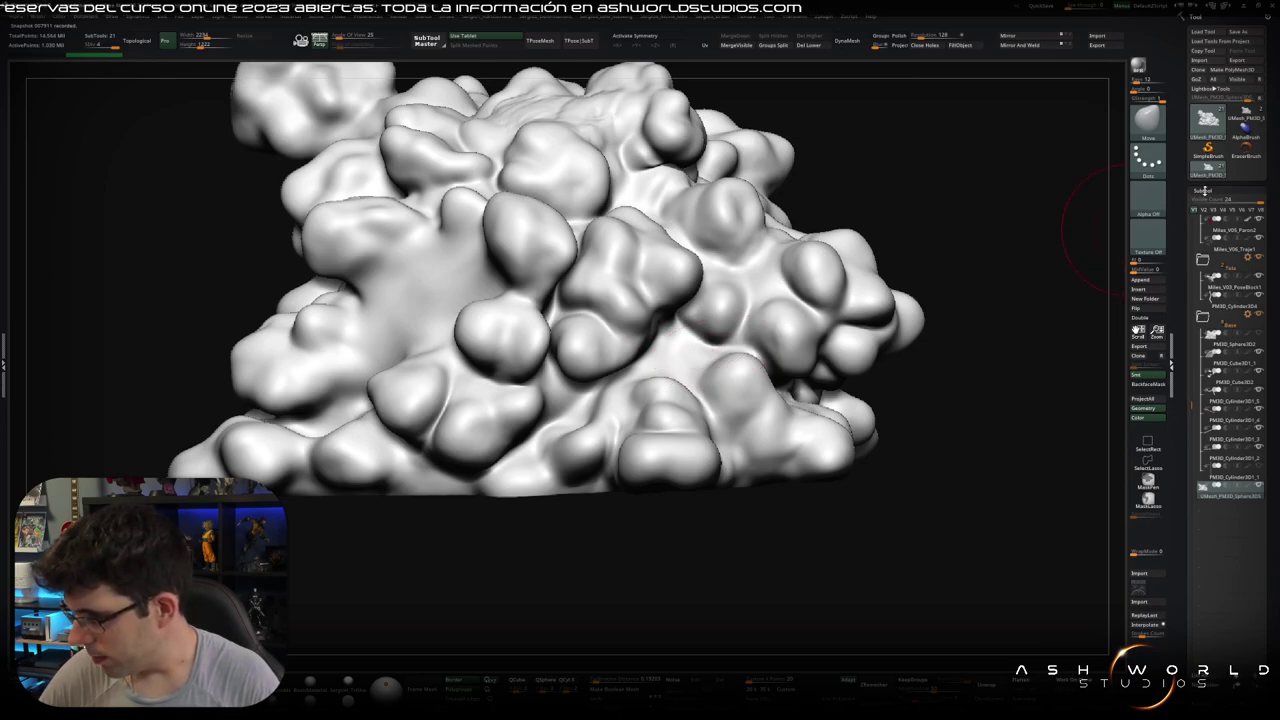
Step: Store the rock's current shape as a morph target at a lower subdivision level
left_click(1203, 190)
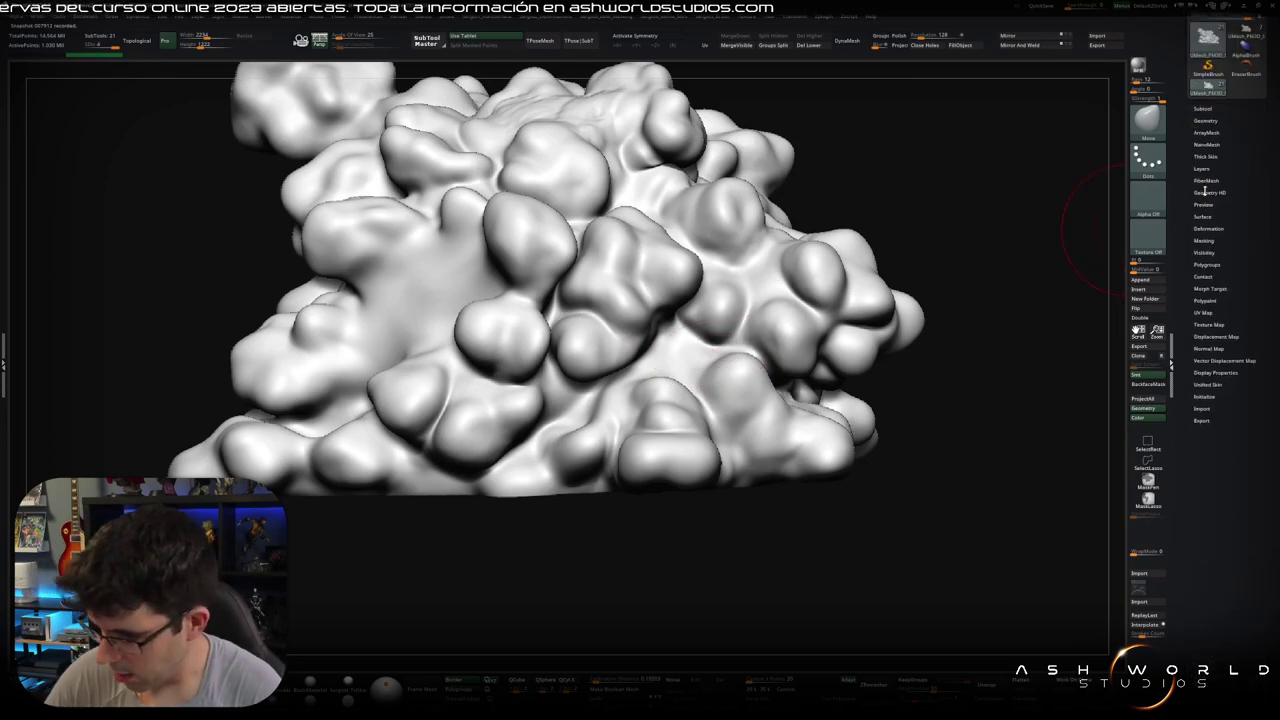
left_click_drag(1060, 240, 960, 289)
key("d")
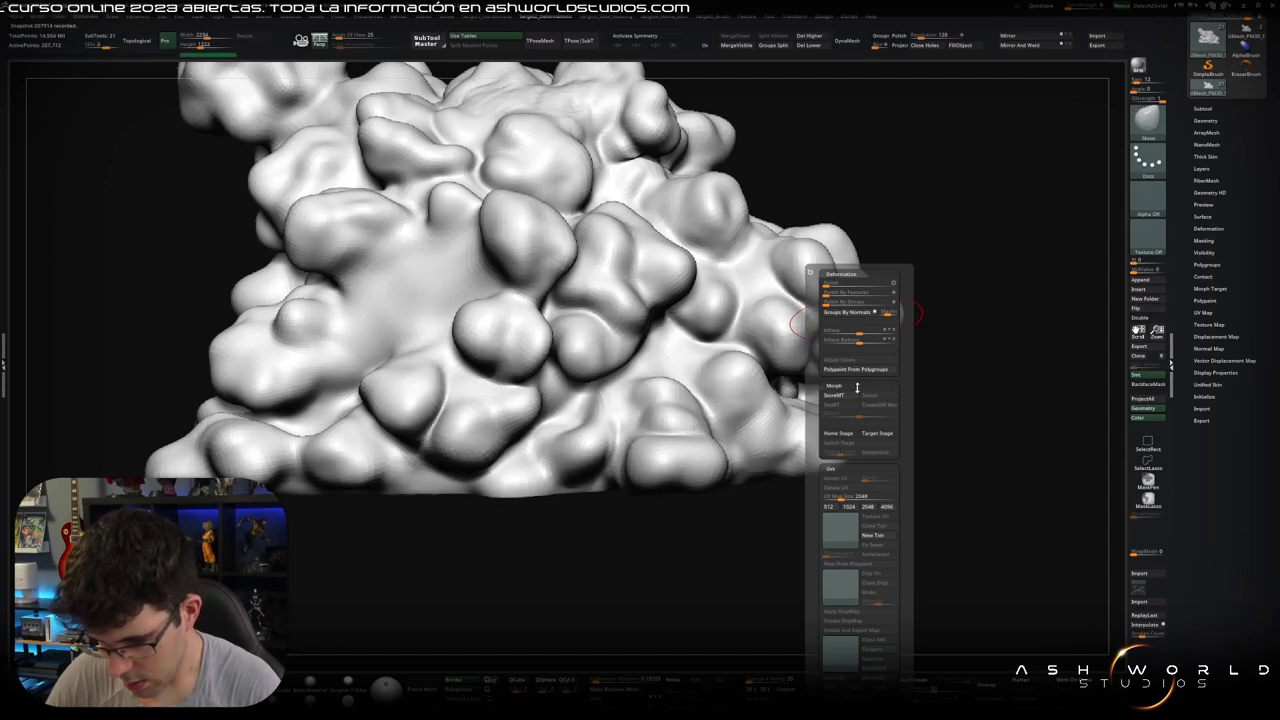
key("shift+d")
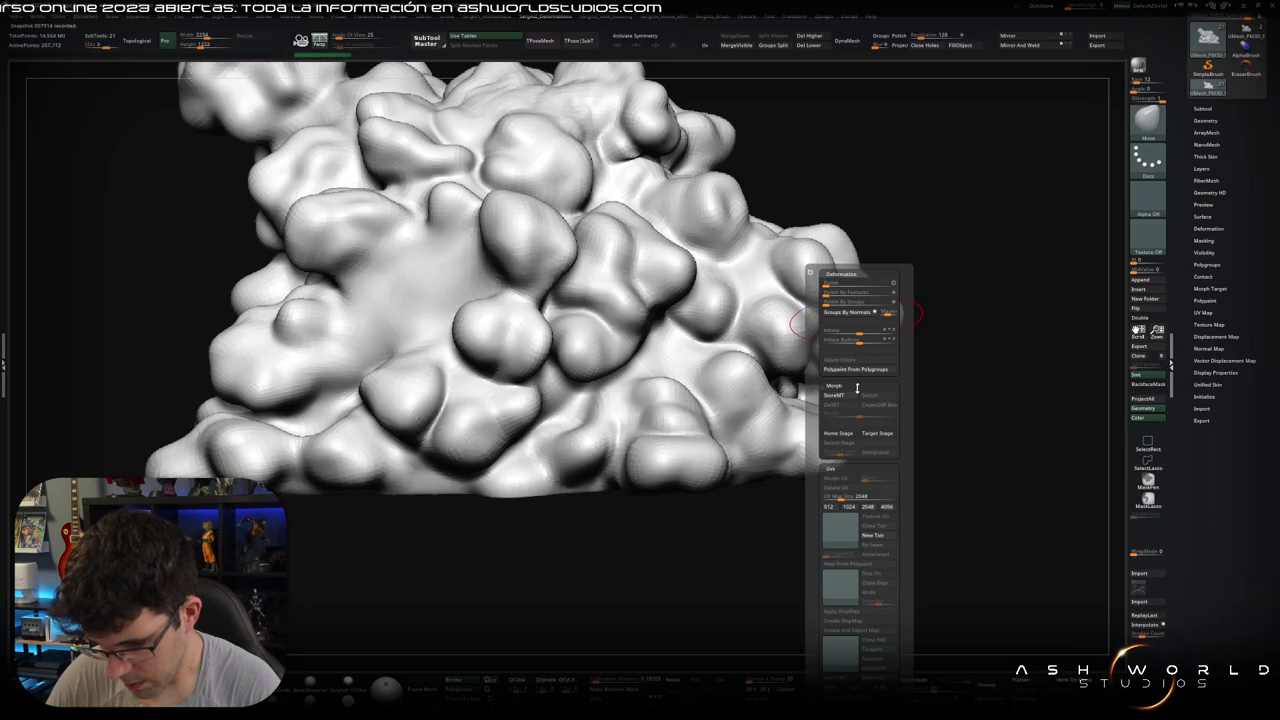
left_click(855, 396)
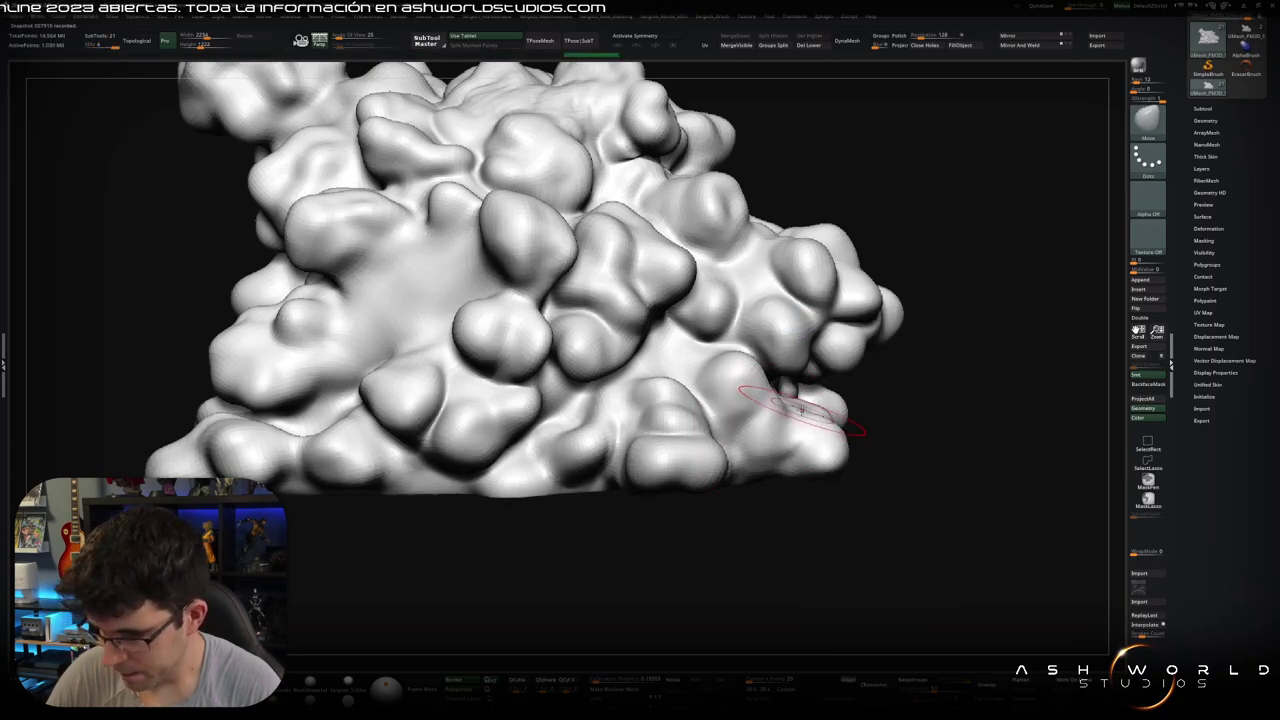
key("d")
mouse_move(882, 362)
left_mouse_down()
mouse_move(960, 354)
mouse_move(948, 349)
left_mouse_up()
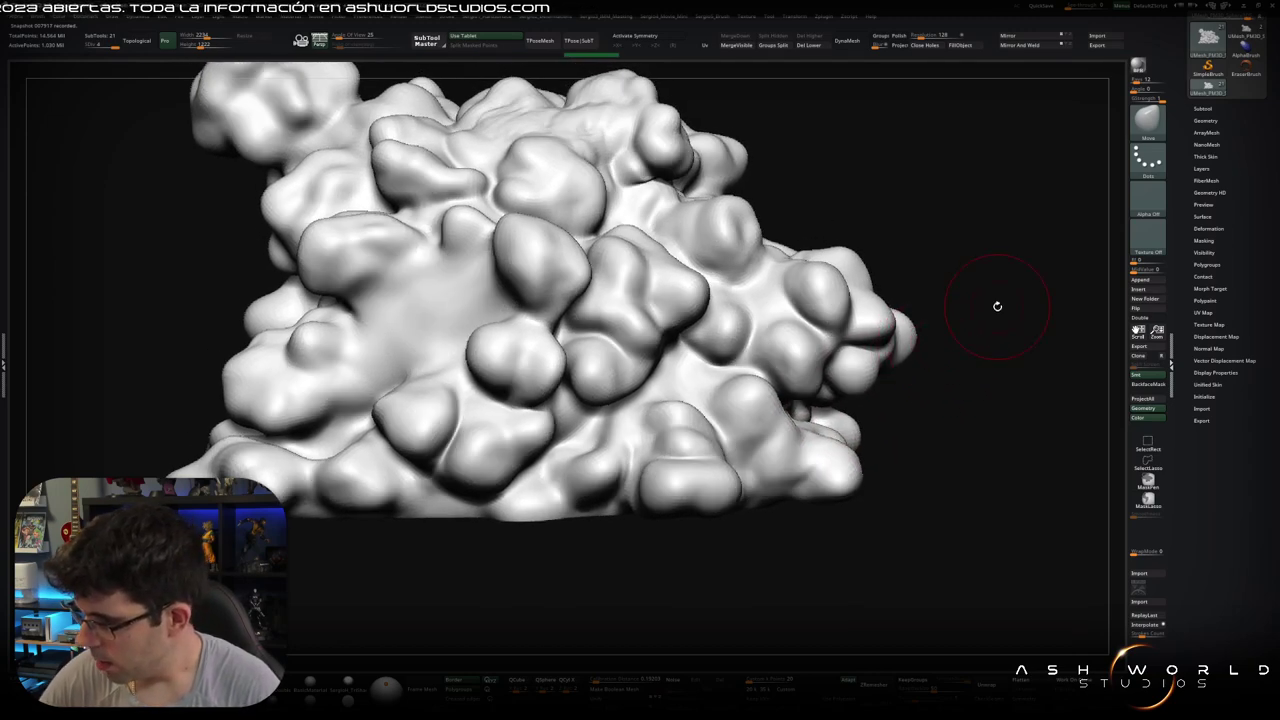
Step: Turn on surface noise with Noise Scale 457.19007 and Strength 0.02697
left_click(1210, 216)
left_click(1212, 224)
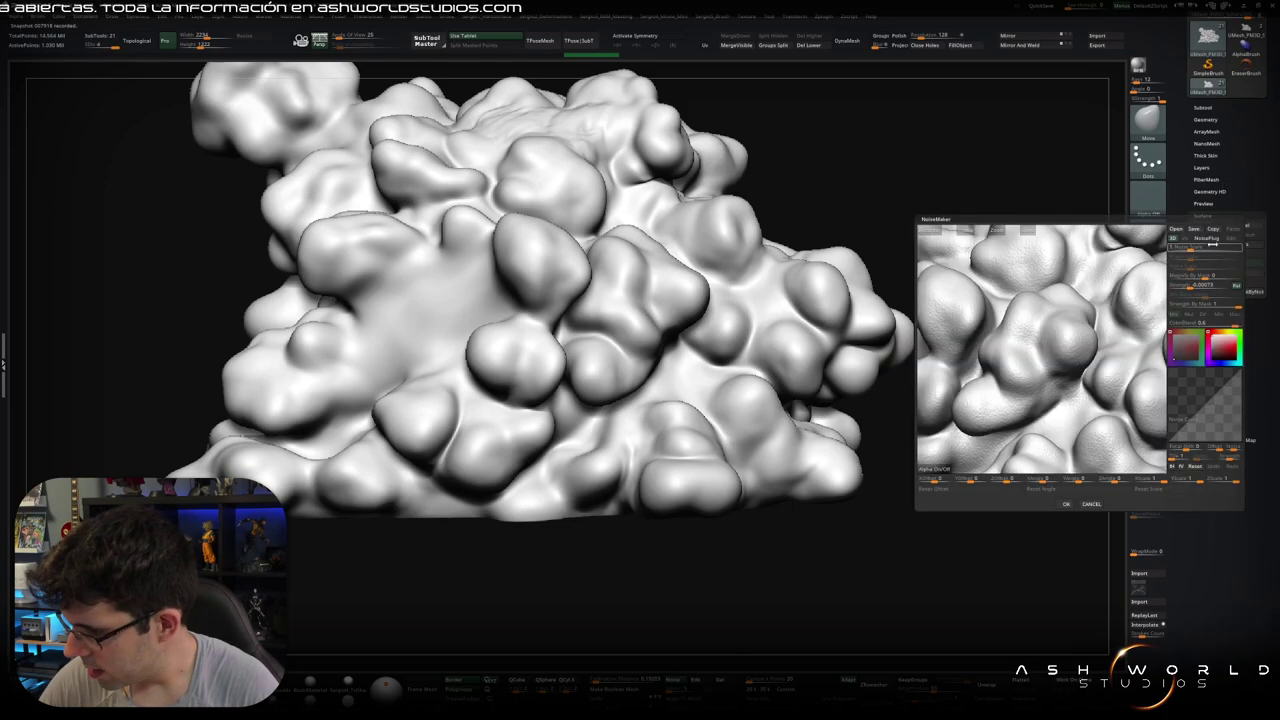
left_click_drag(1223, 248, 1238, 248)
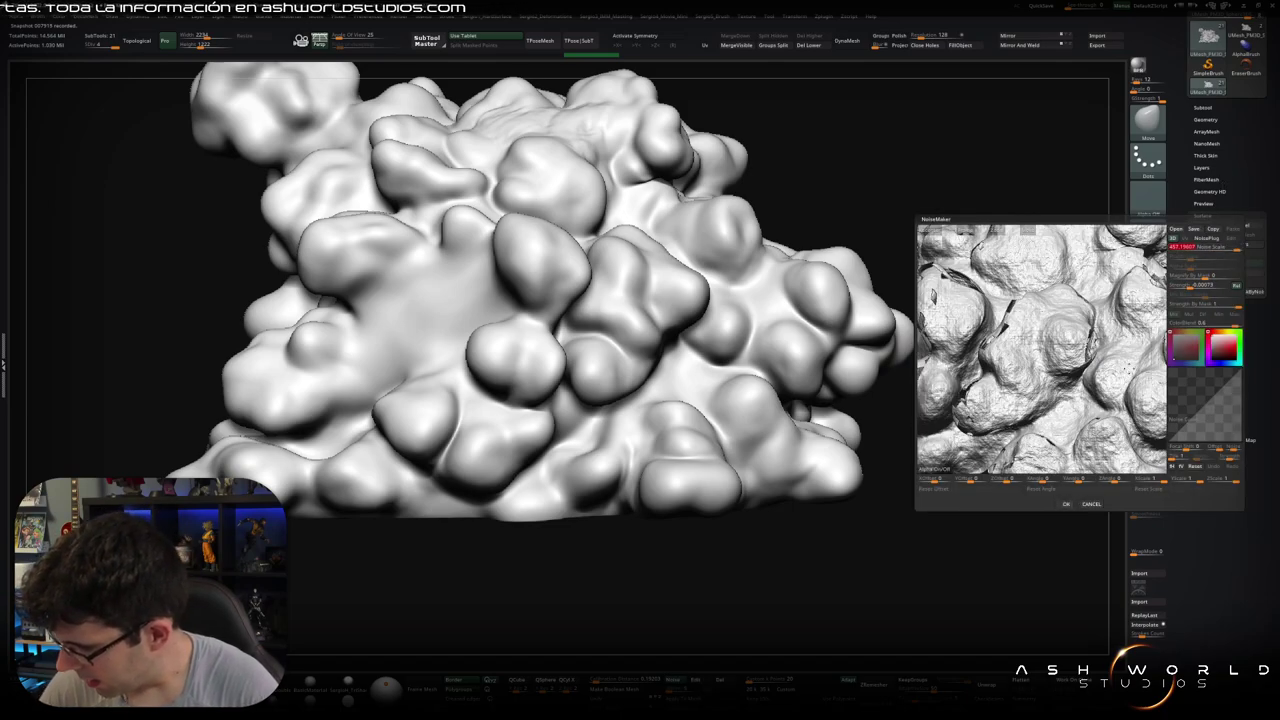
left_click(1178, 287)
left_click(1066, 504)
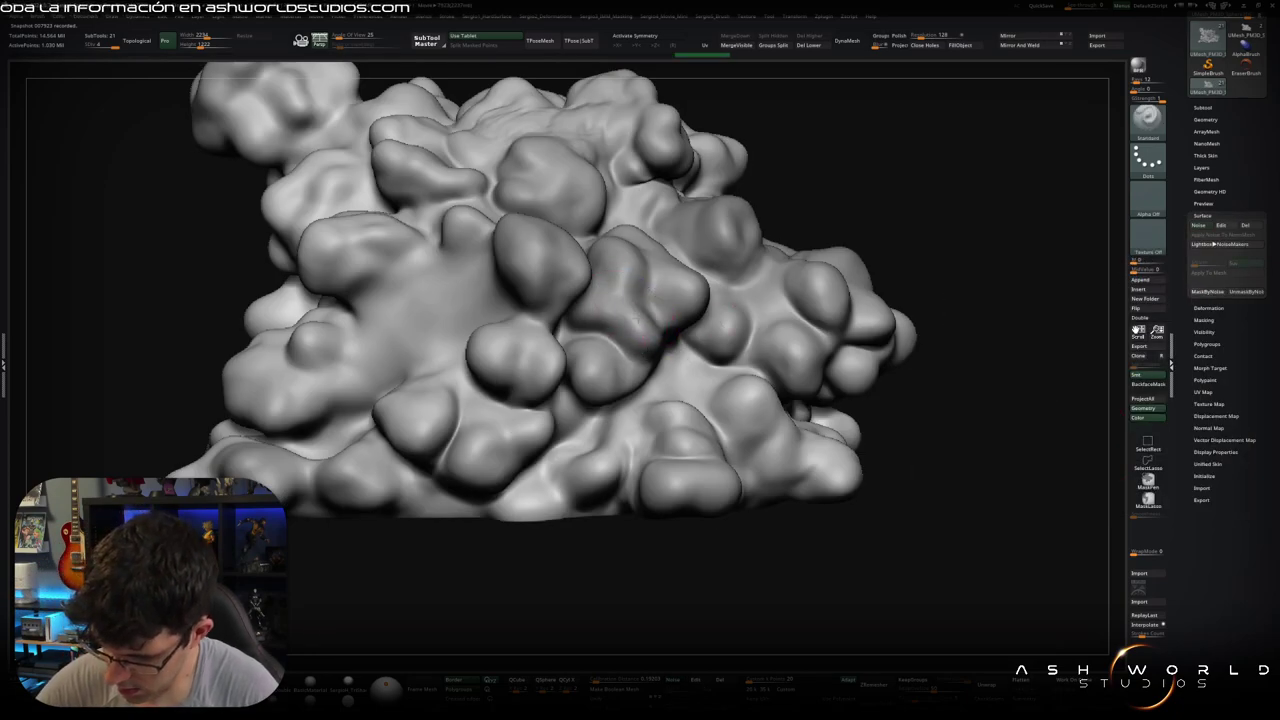
Step: Try a mask on the rock, then switch the noise preview off
mouse_move(731, 281)
right_mouse_down()
mouse_move(731, 354)
mouse_move(651, 326)
right_mouse_up()
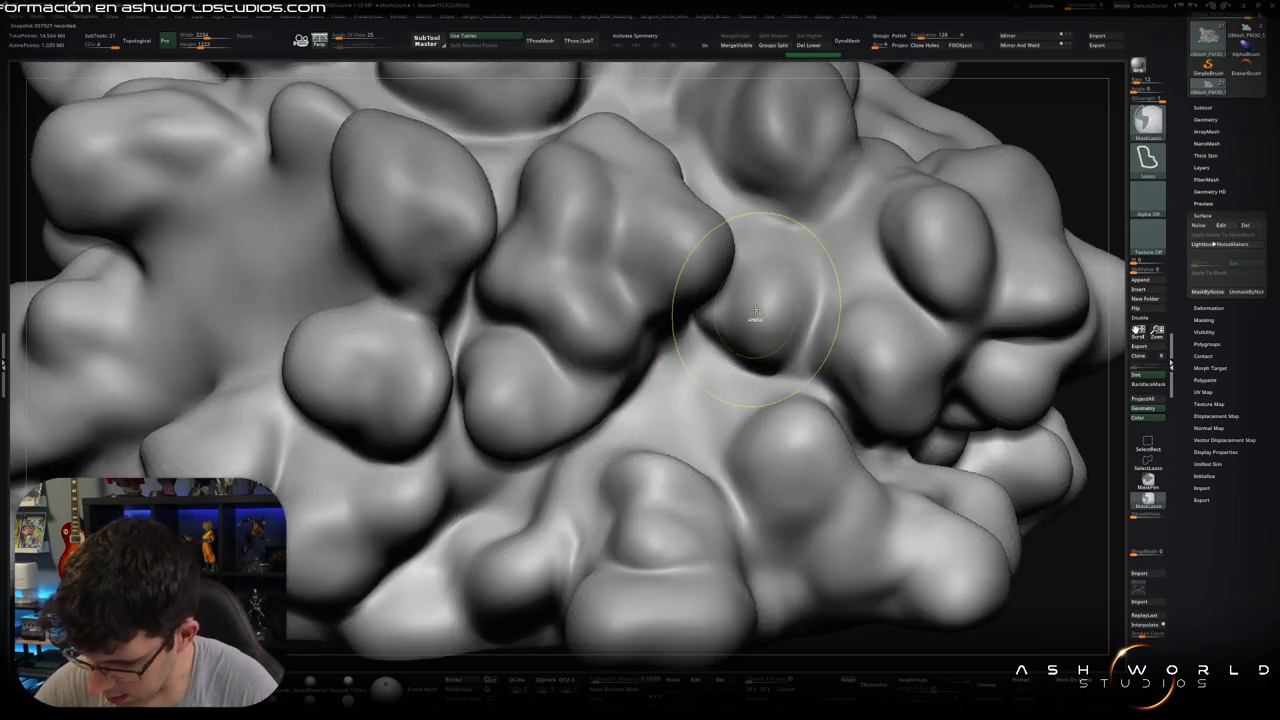
mouse_move(676, 262)
left_mouse_down("ctrl")
mouse_move(760, 316)
mouse_move(857, 330)
left_mouse_up("ctrl")
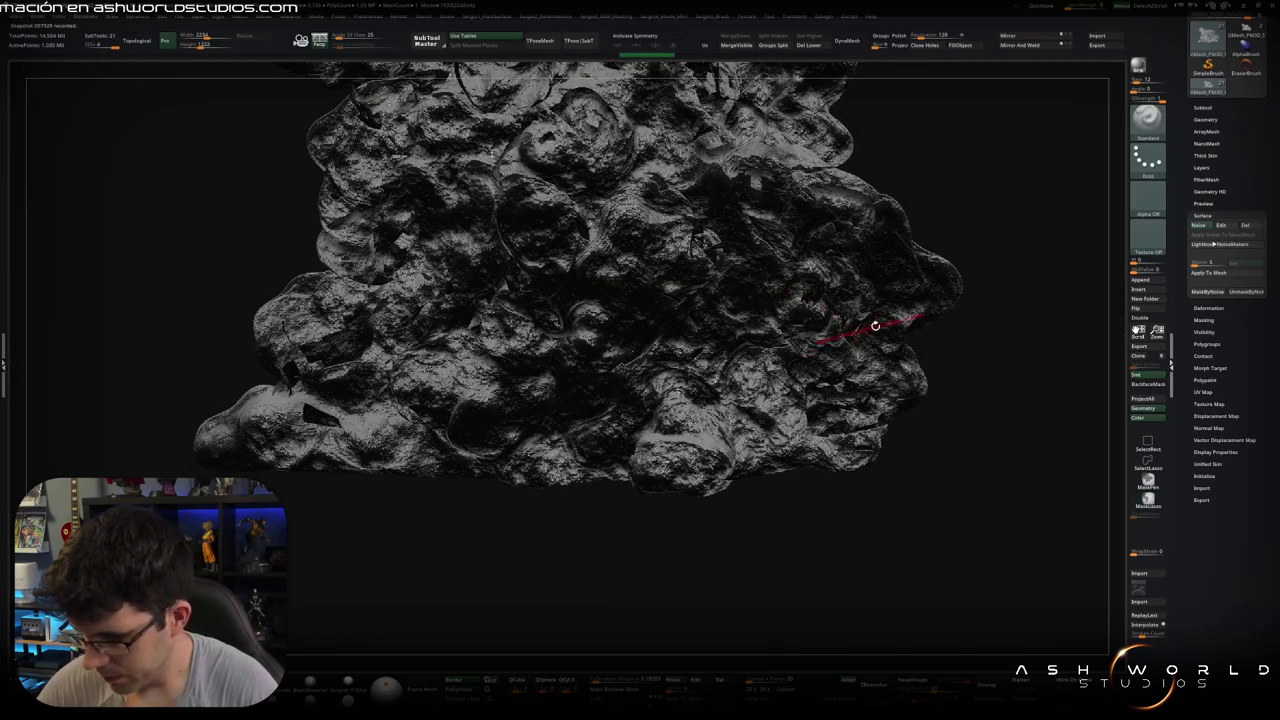
key("ctrl+z")
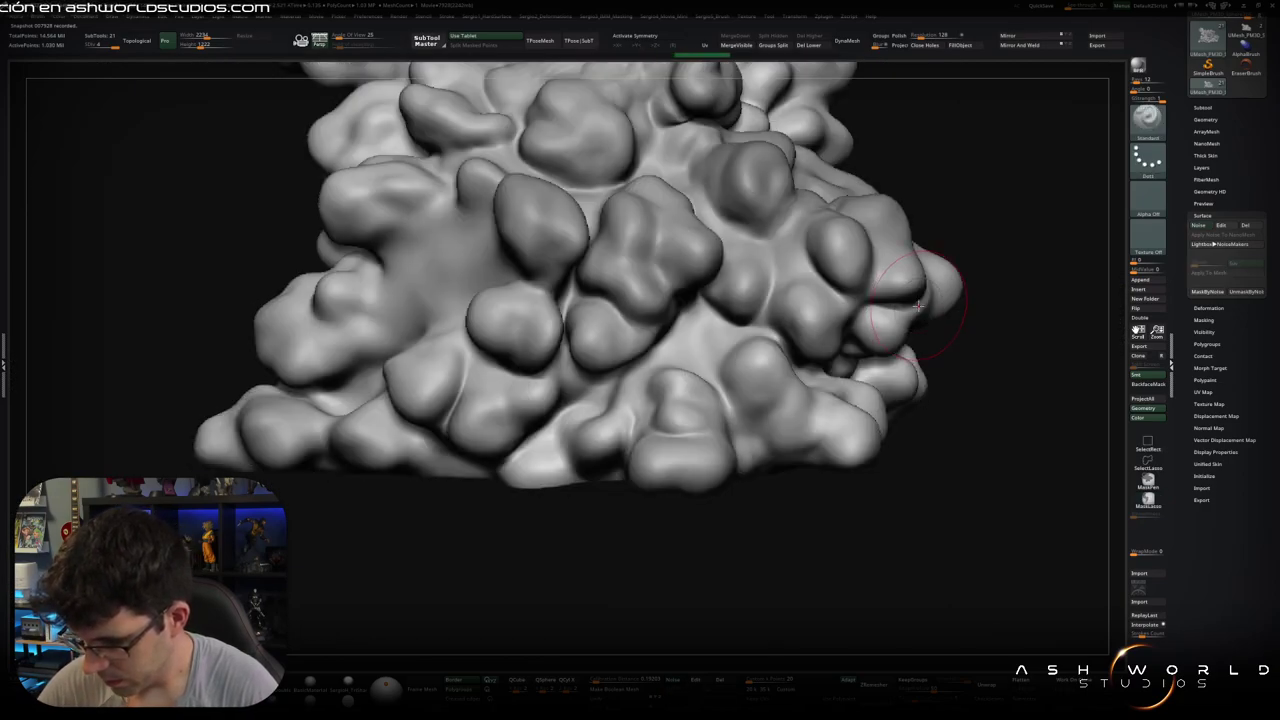
key("ctrl+shift+z")
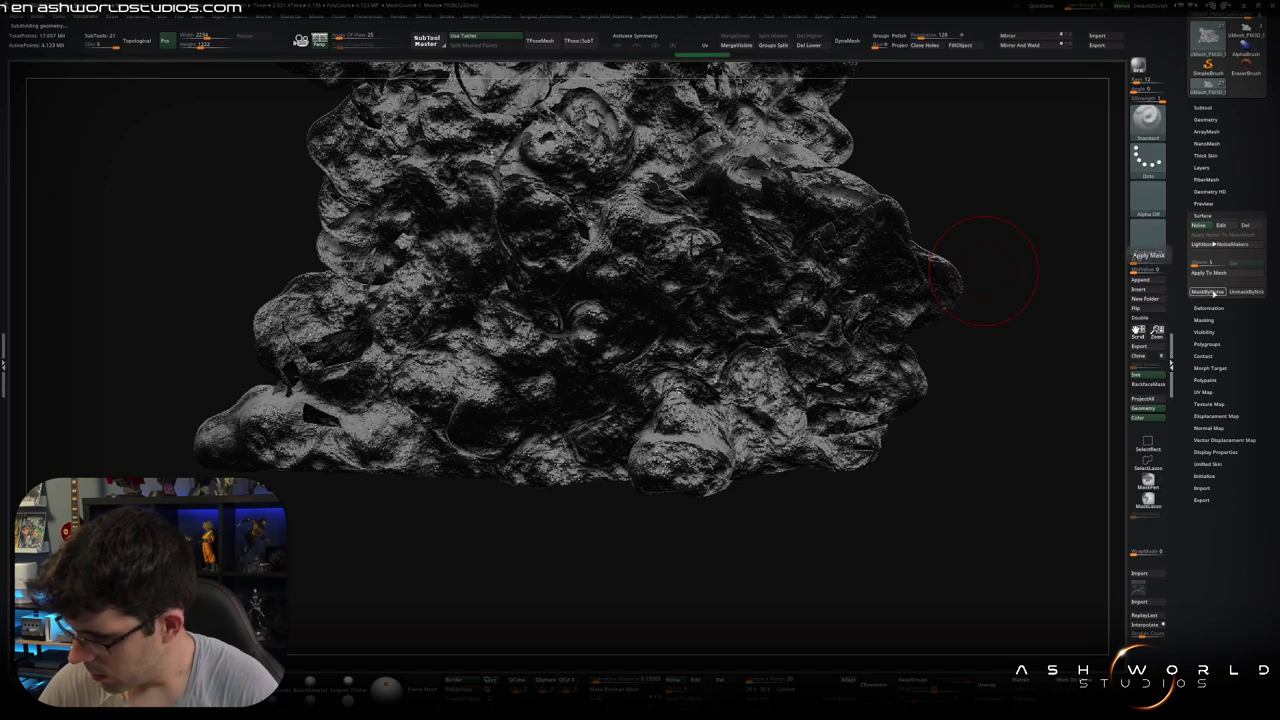
left_click(1207, 291)
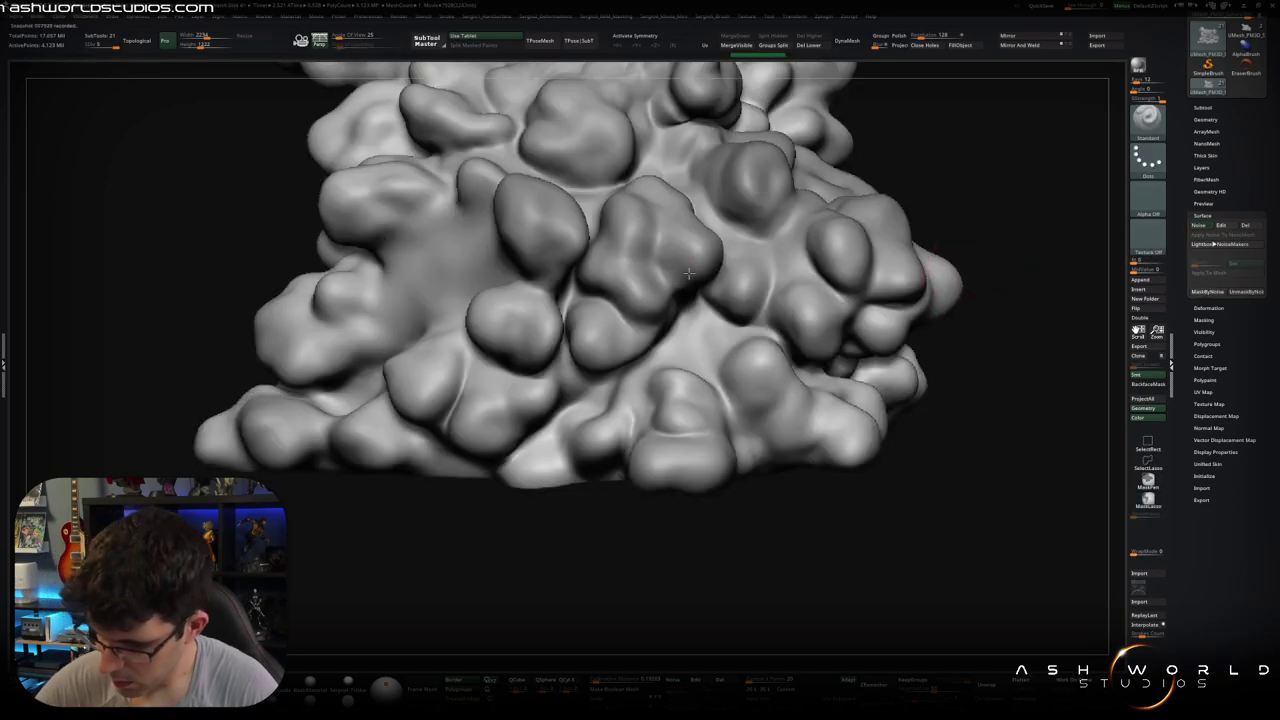
Step: Roughen the rock's central blob and right side with brush strokes
key("space")
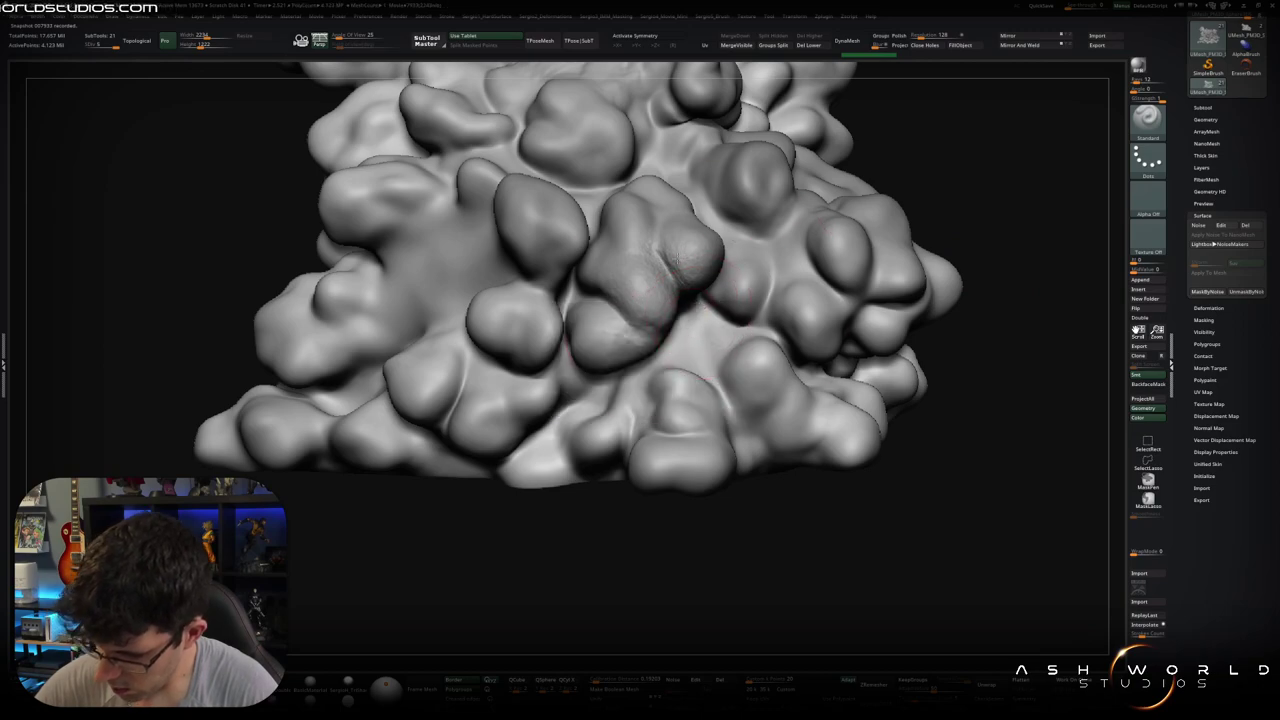
left_click_drag(590, 230, 680, 340)
mouse_move(640, 300)
left_mouse_down()
mouse_move(724, 398)
mouse_move(820, 250)
left_mouse_up()
left_click_drag(700, 230, 910, 380)
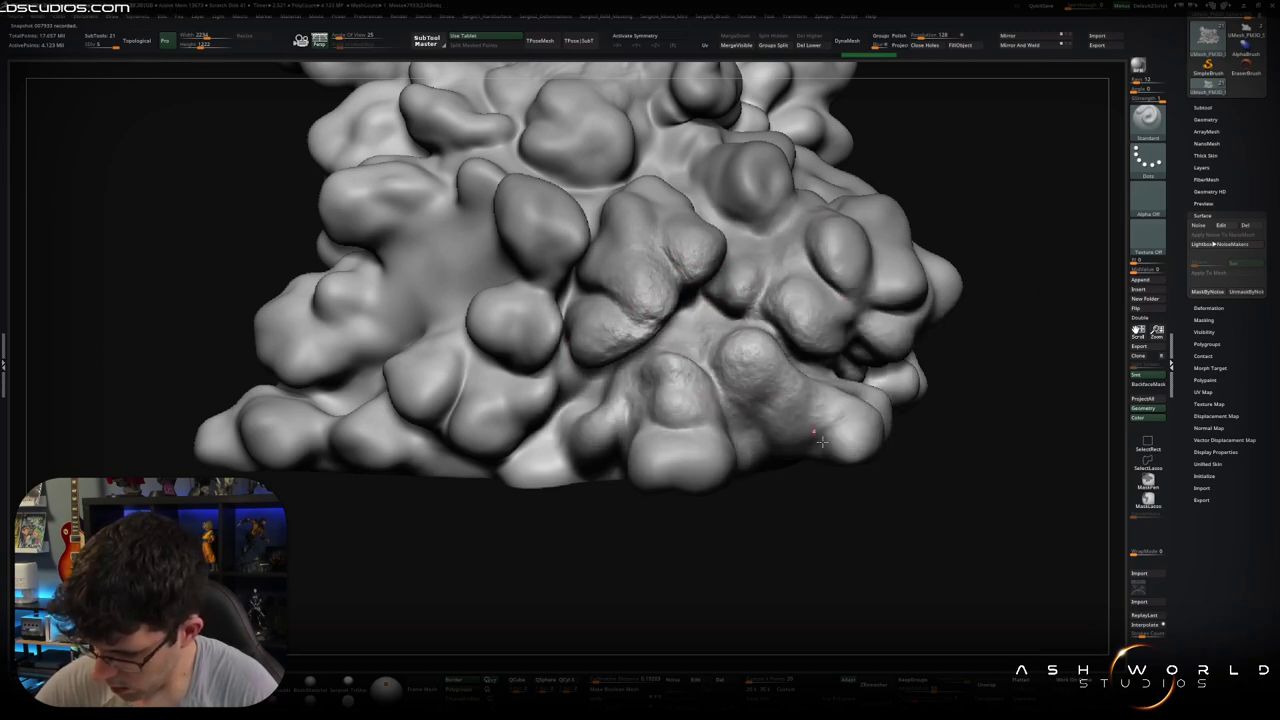
left_click_drag(780, 330, 900, 440)
left_click_drag(985, 373, 971, 374)
Step: Turn the noise preview back on and change the noise to large smooth blobs
key("ctrl")
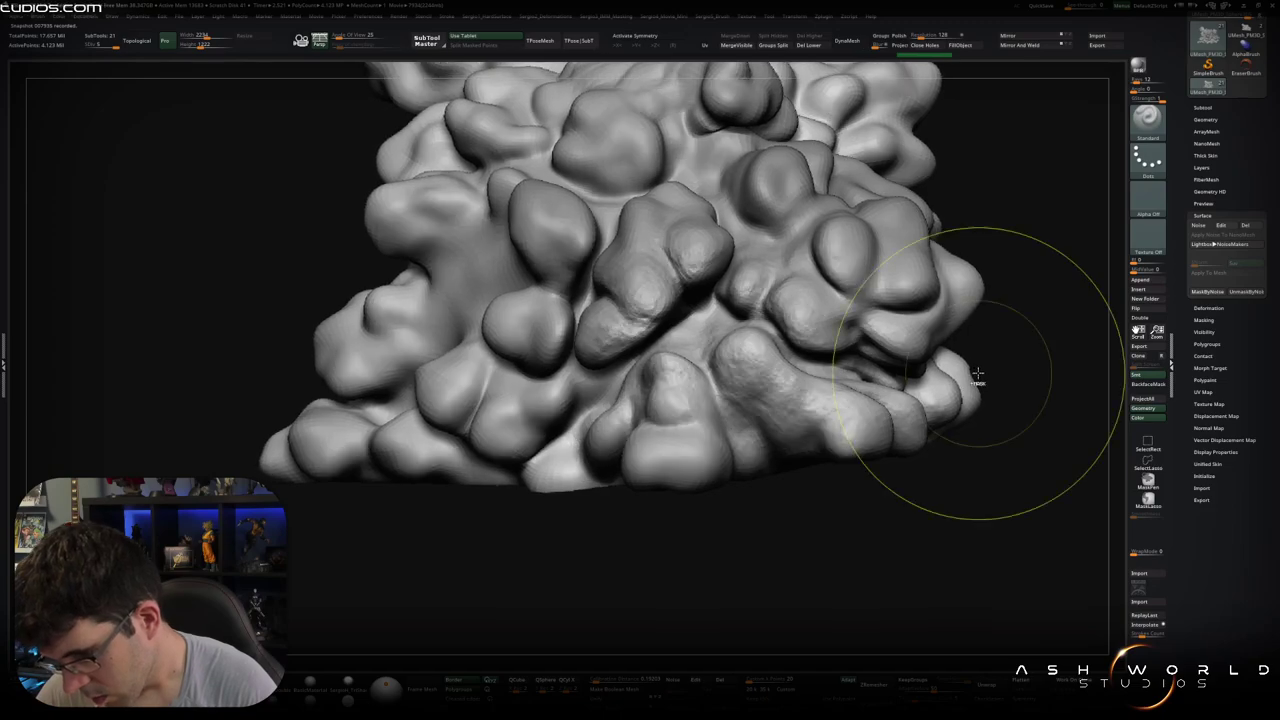
left_click(1040, 348, "ctrl")
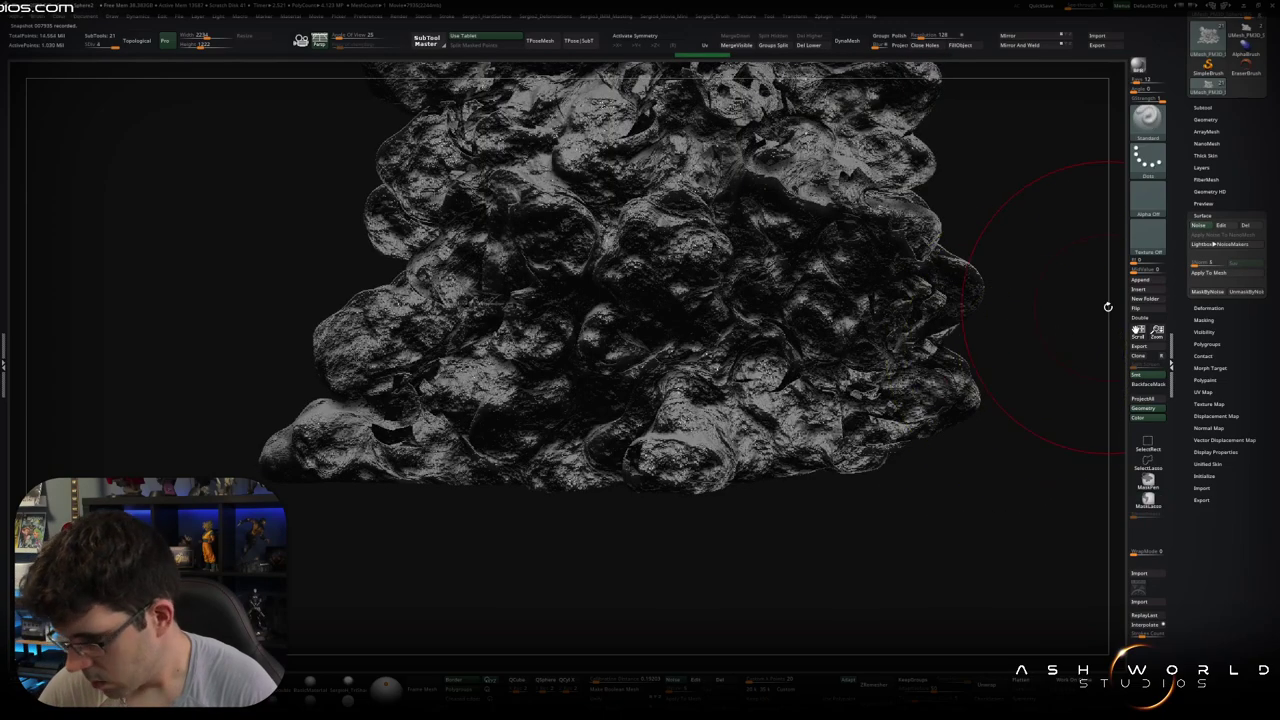
left_click(1233, 226)
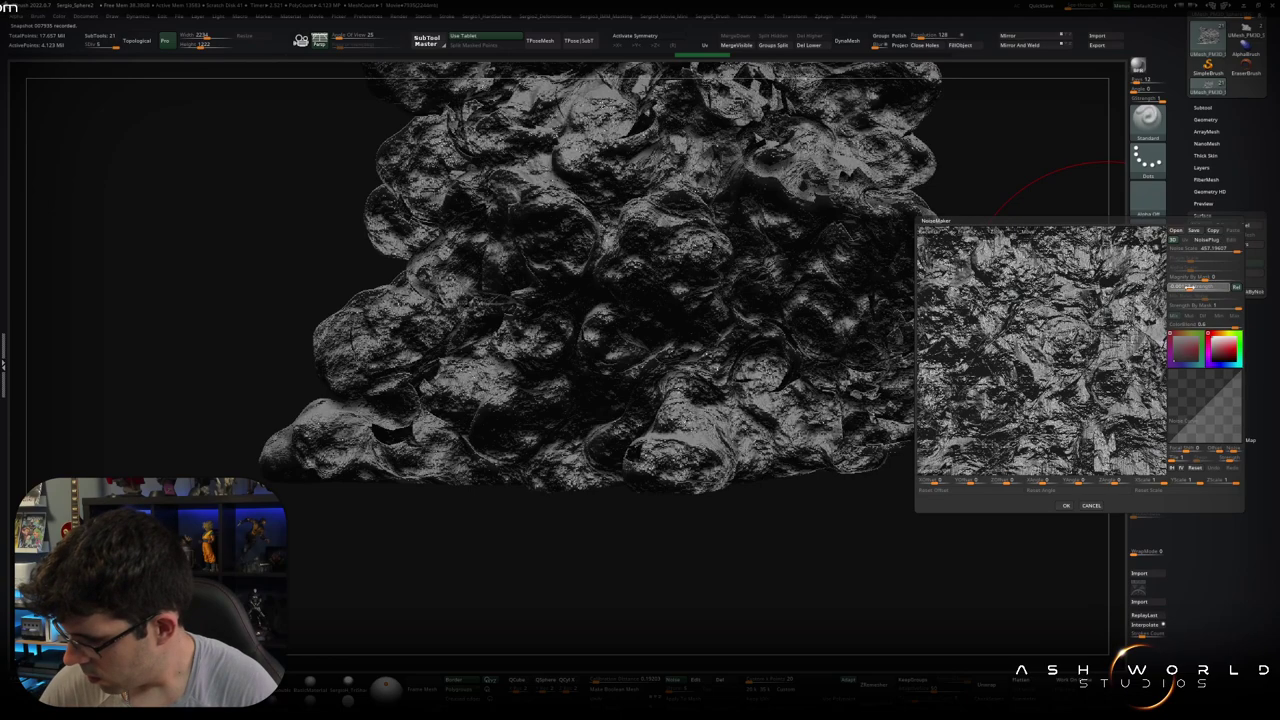
left_click_drag(1183, 287, 1188, 288)
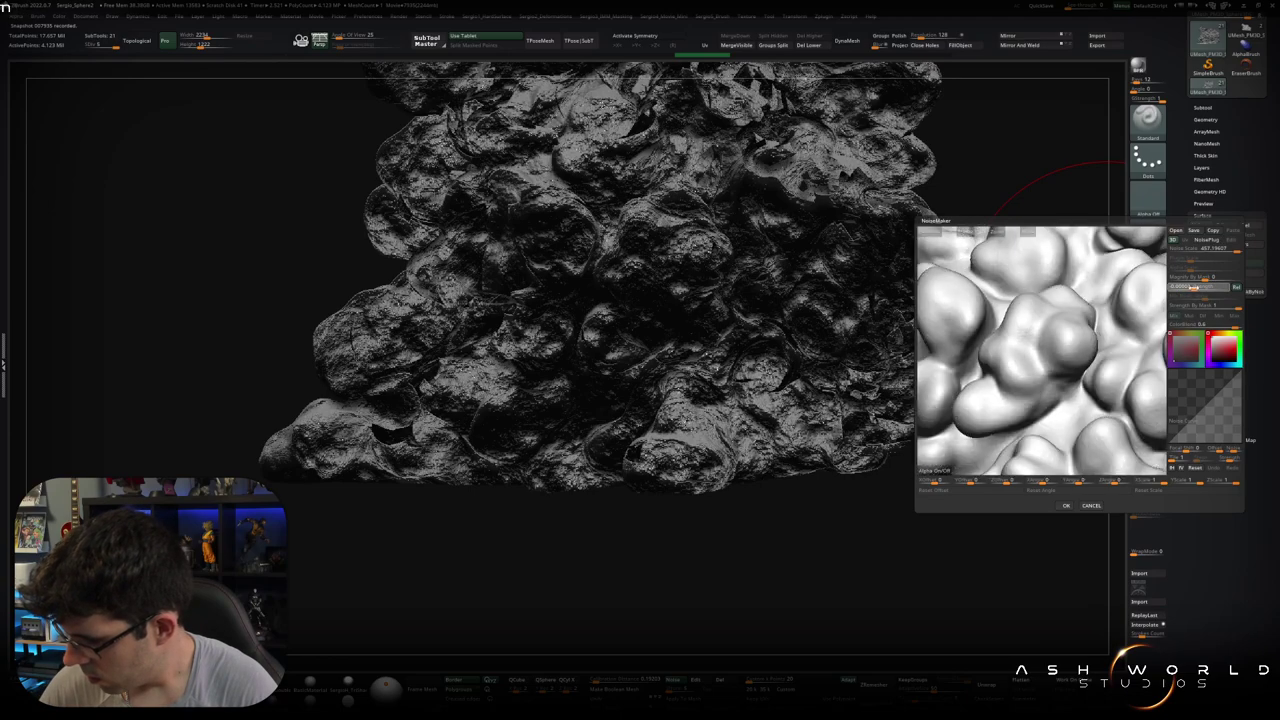
left_click(1066, 505)
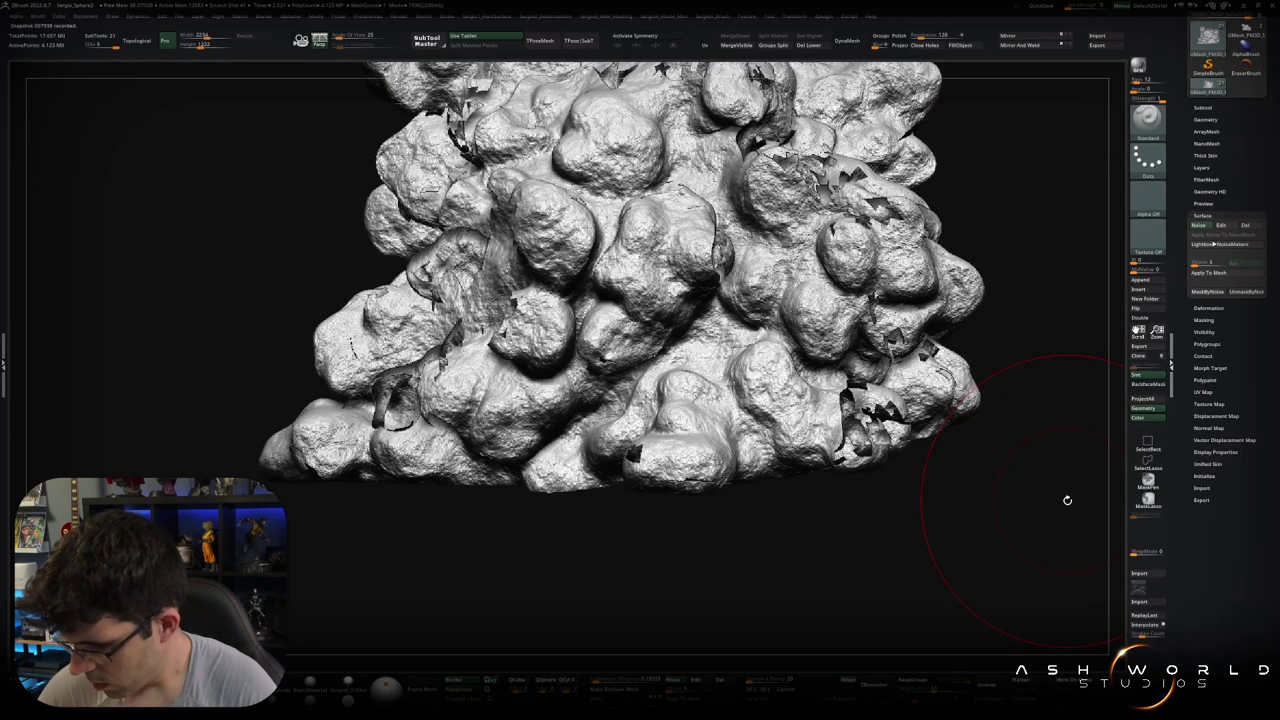
Step: Apply the blob noise to the mesh, then toggle Morph Switch to compare with the stored shape
left_click(1210, 272)
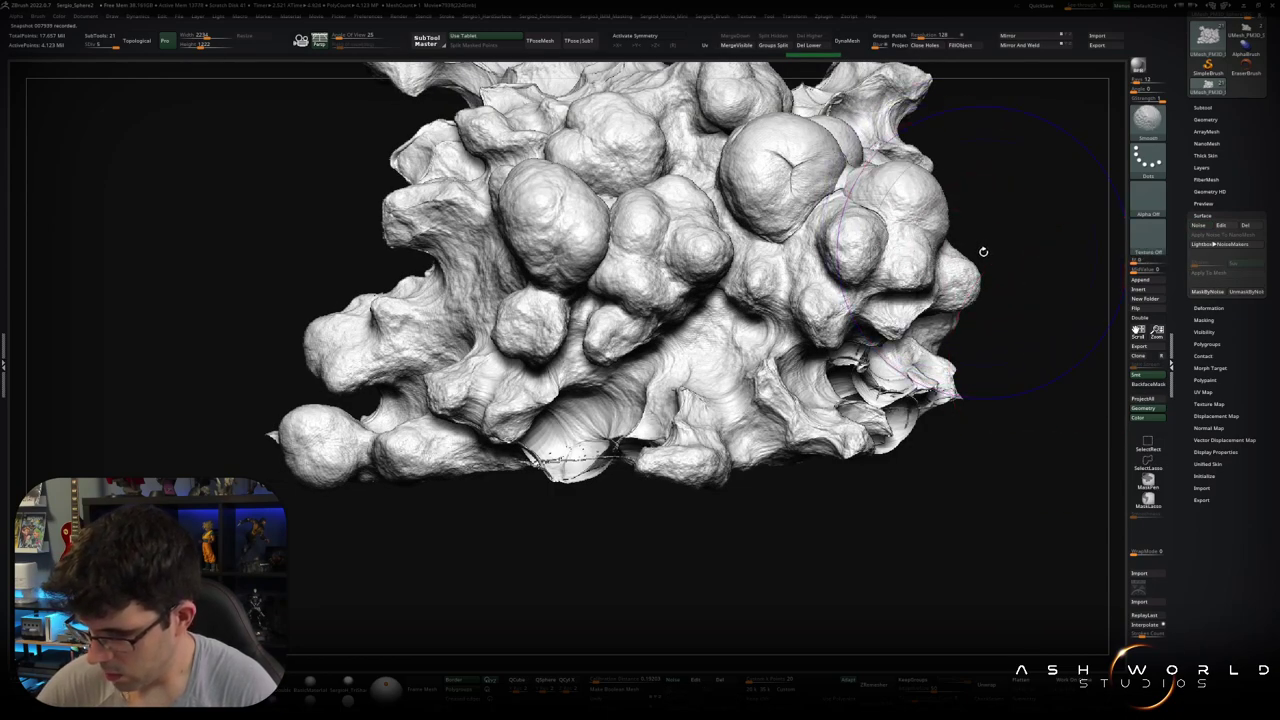
key("shift+d")
key("space")
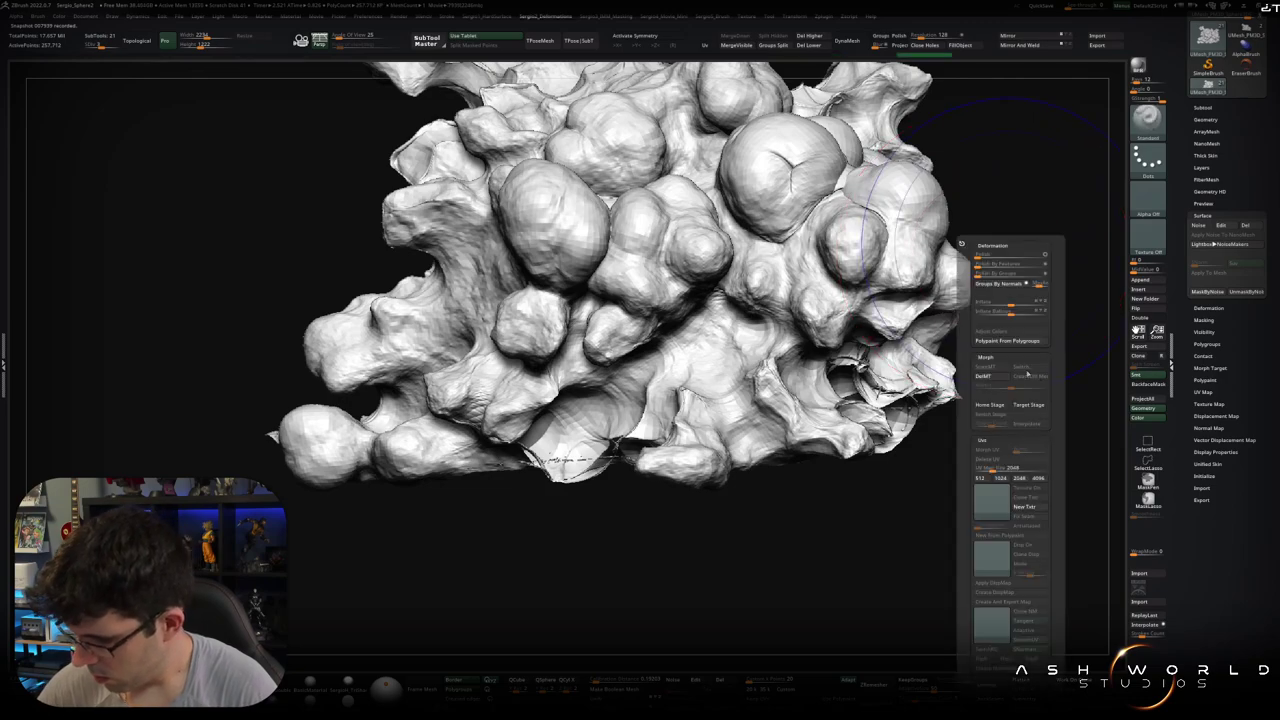
left_click(1028, 367)
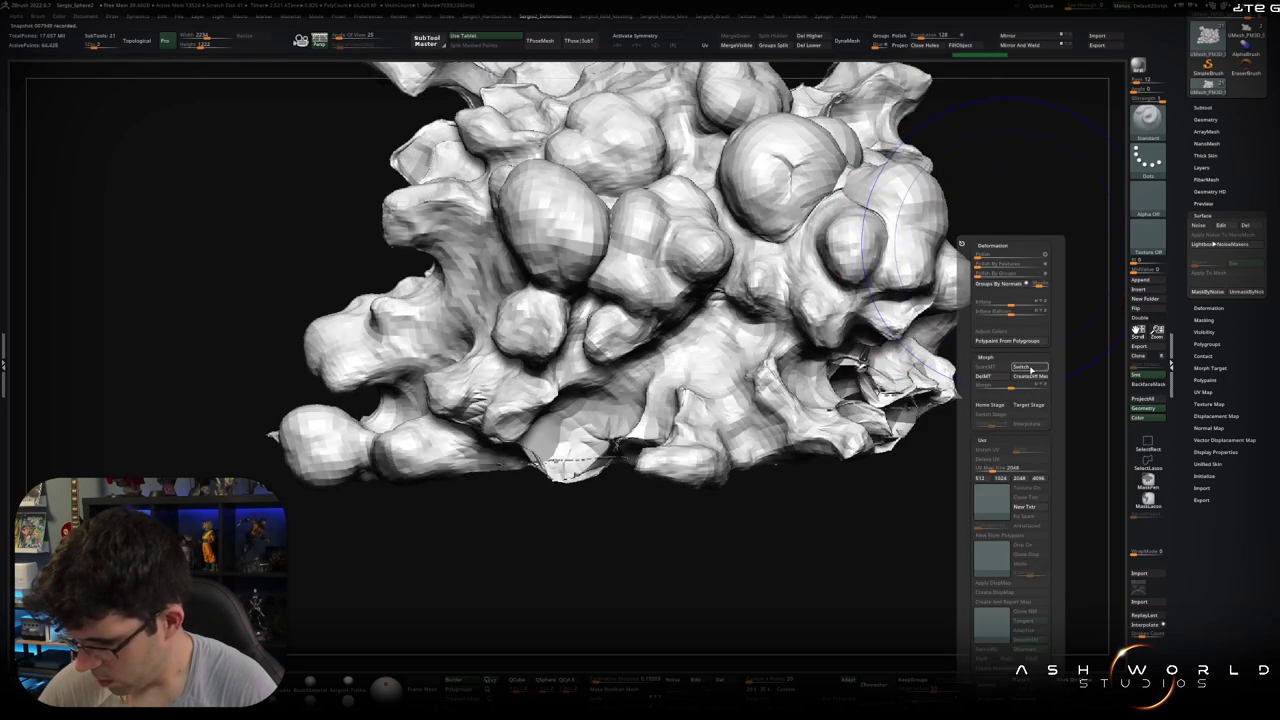
left_click(1028, 368)
left_click(1028, 368)
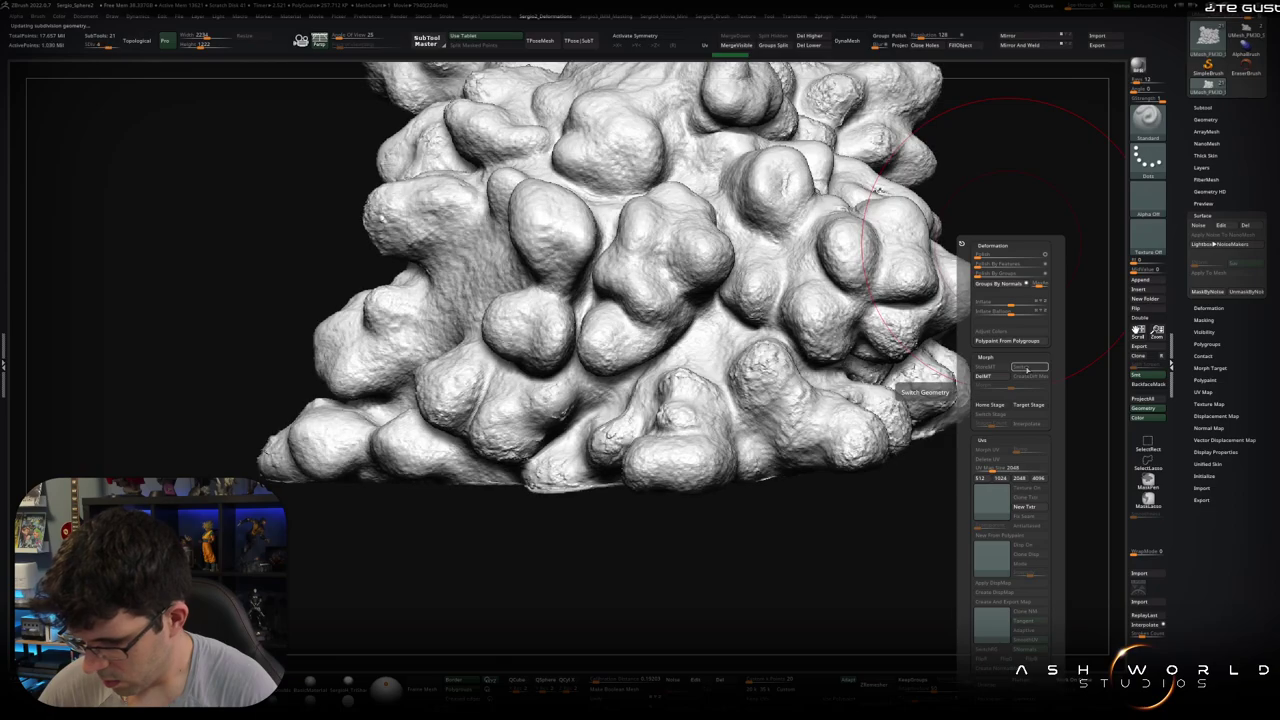
mouse_move(857, 395)
right_mouse_down()
mouse_move(803, 408)
mouse_move(763, 297)
mouse_move(795, 415)
mouse_move(777, 455)
right_mouse_up()
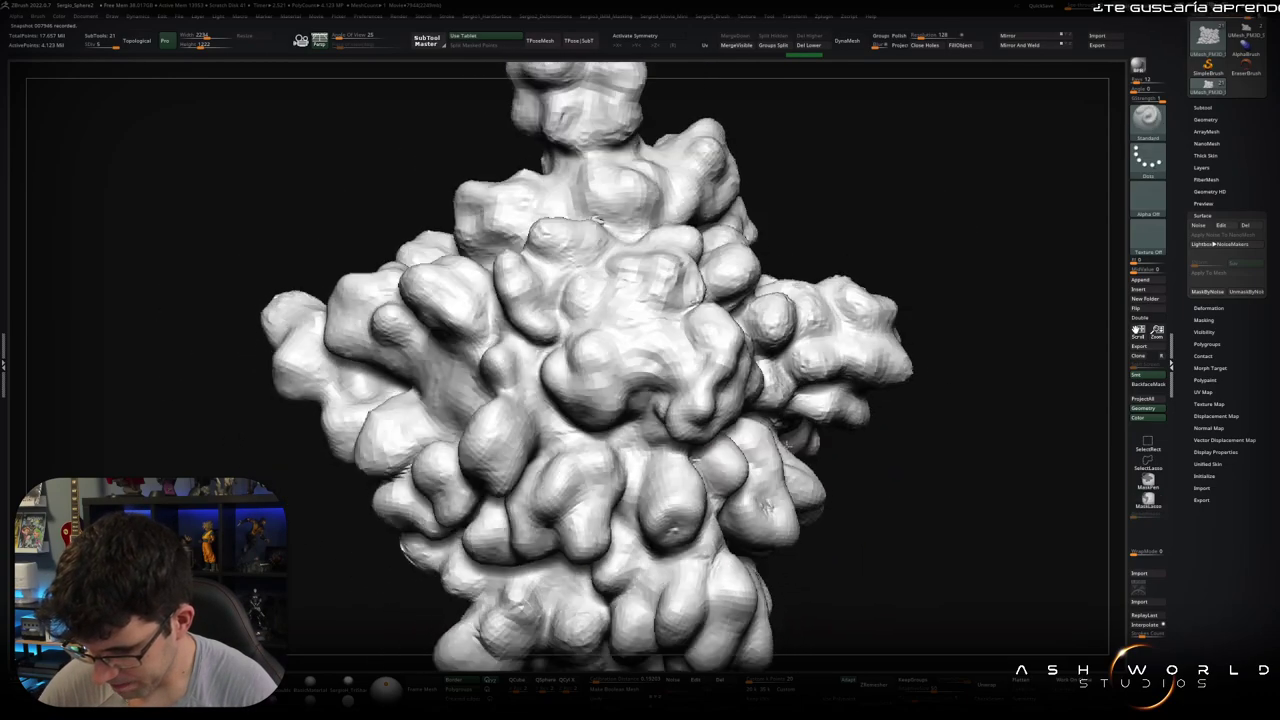
Step: Undo and redo to compare the smooth rock with the noisy sculpt, ending on the noisy version
right_click_drag(957, 325, 949, 349)
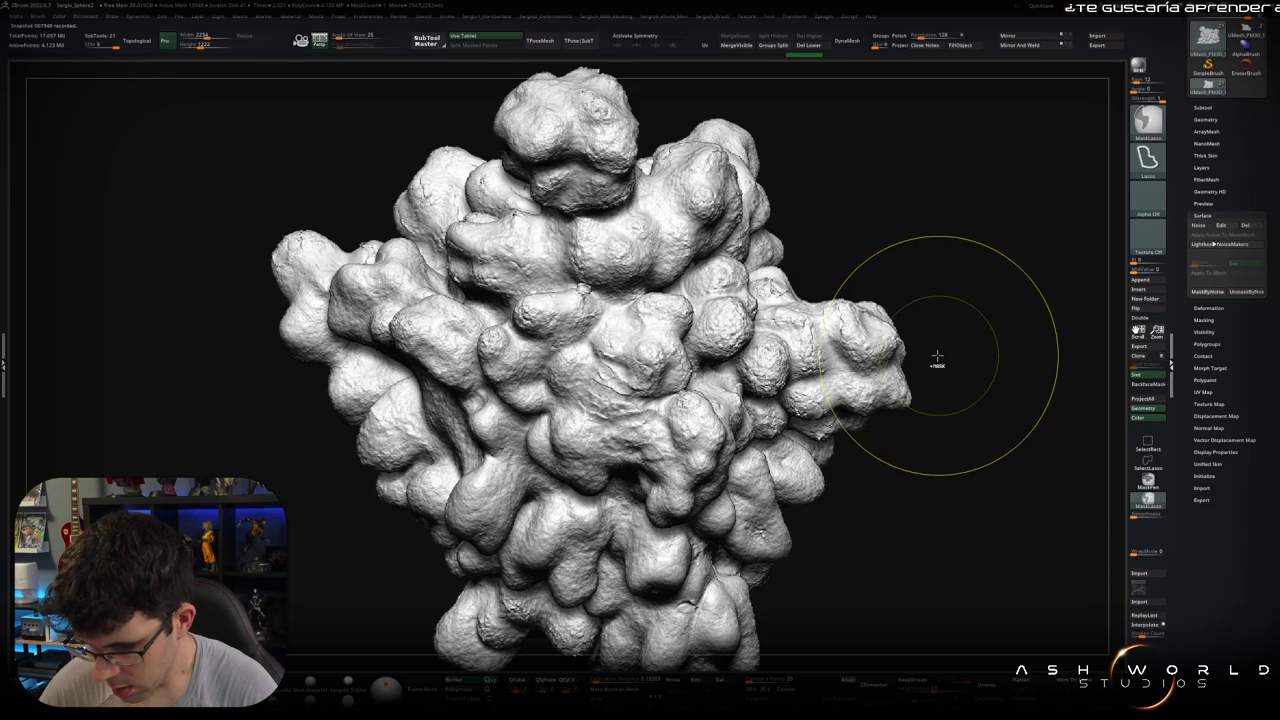
key("ctrl+z")
key("ctrl+z")
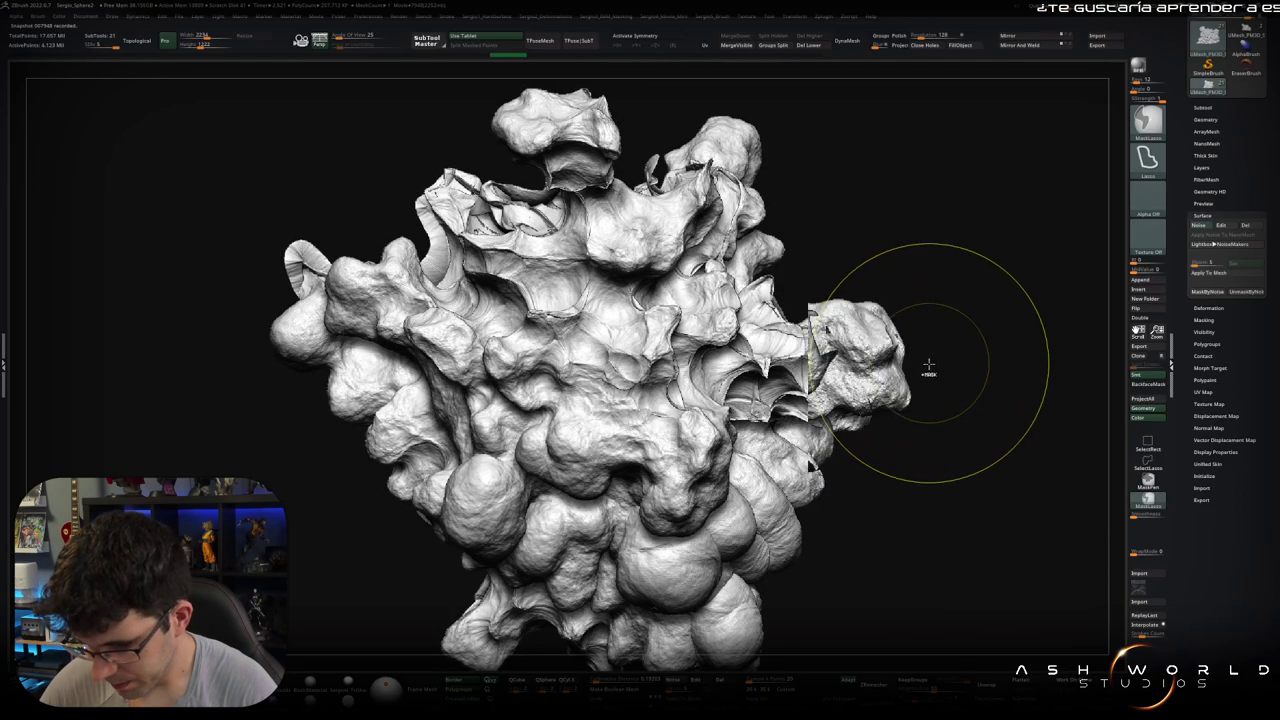
key("ctrl+z")
key("ctrl+z")
key("ctrl+z")
key("ctrl+z")
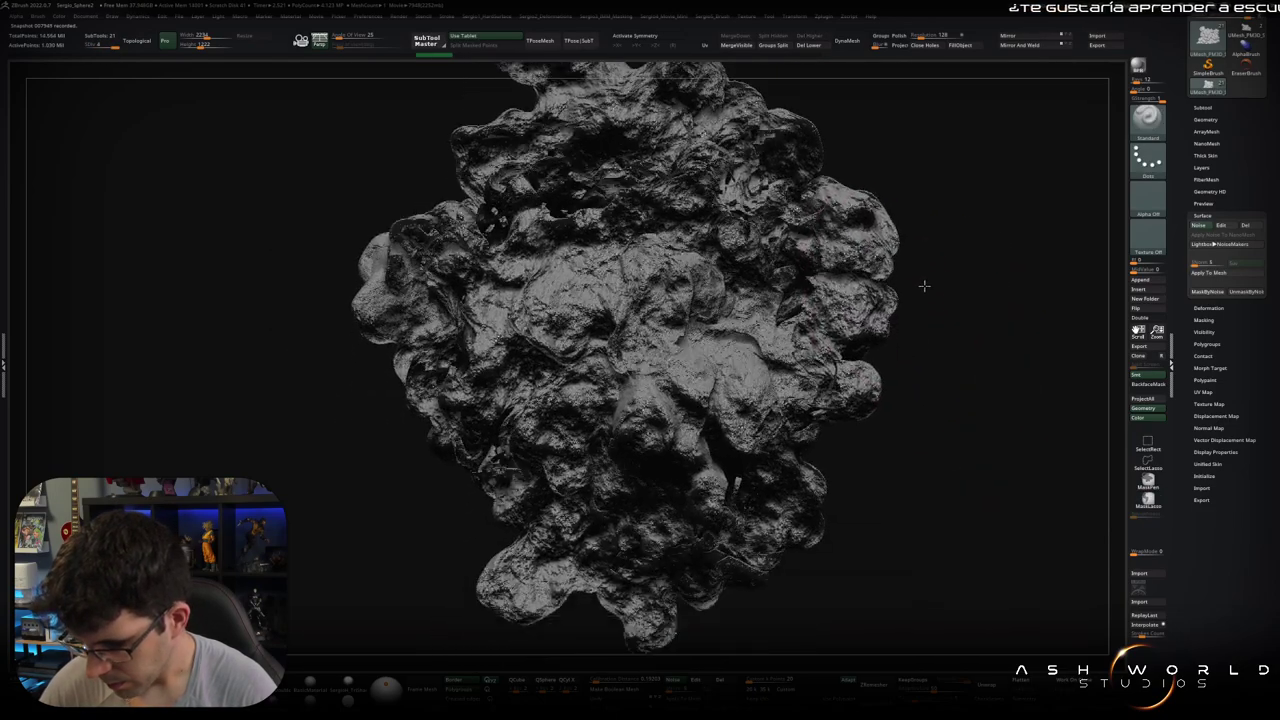
key("ctrl+z")
key("ctrl+z")
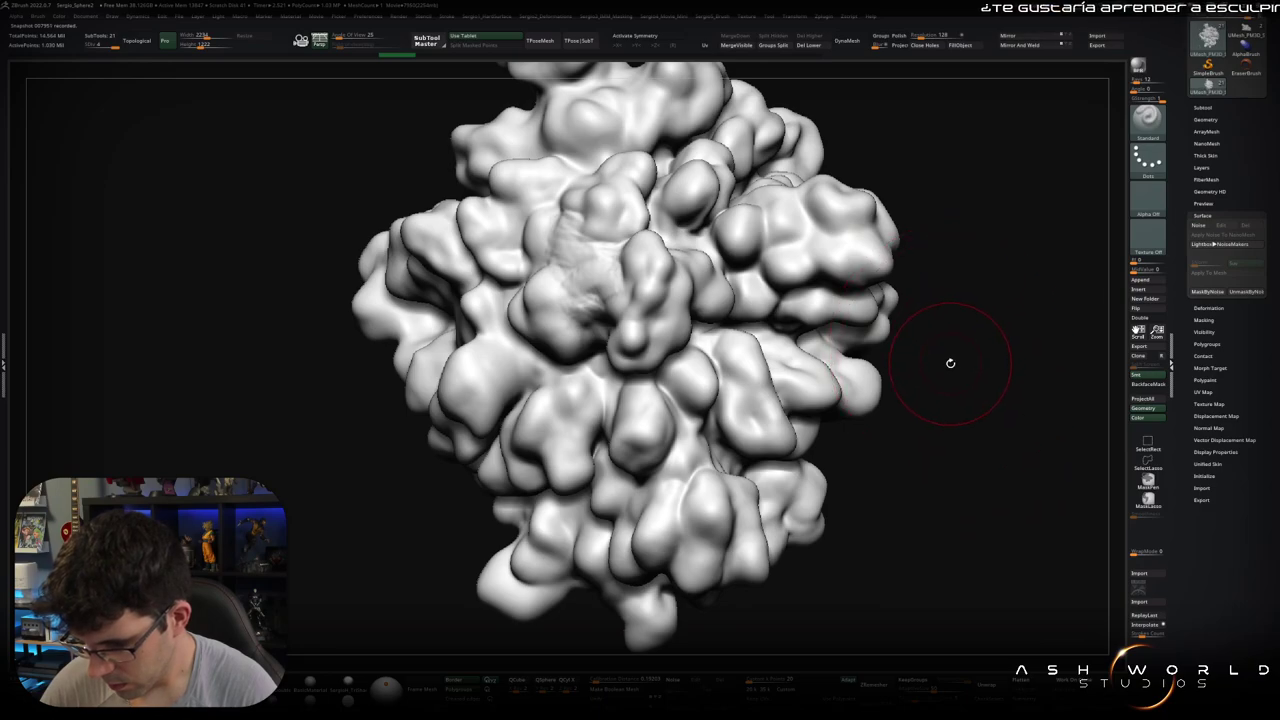
key("ctrl+shift+z")
key("ctrl+z")
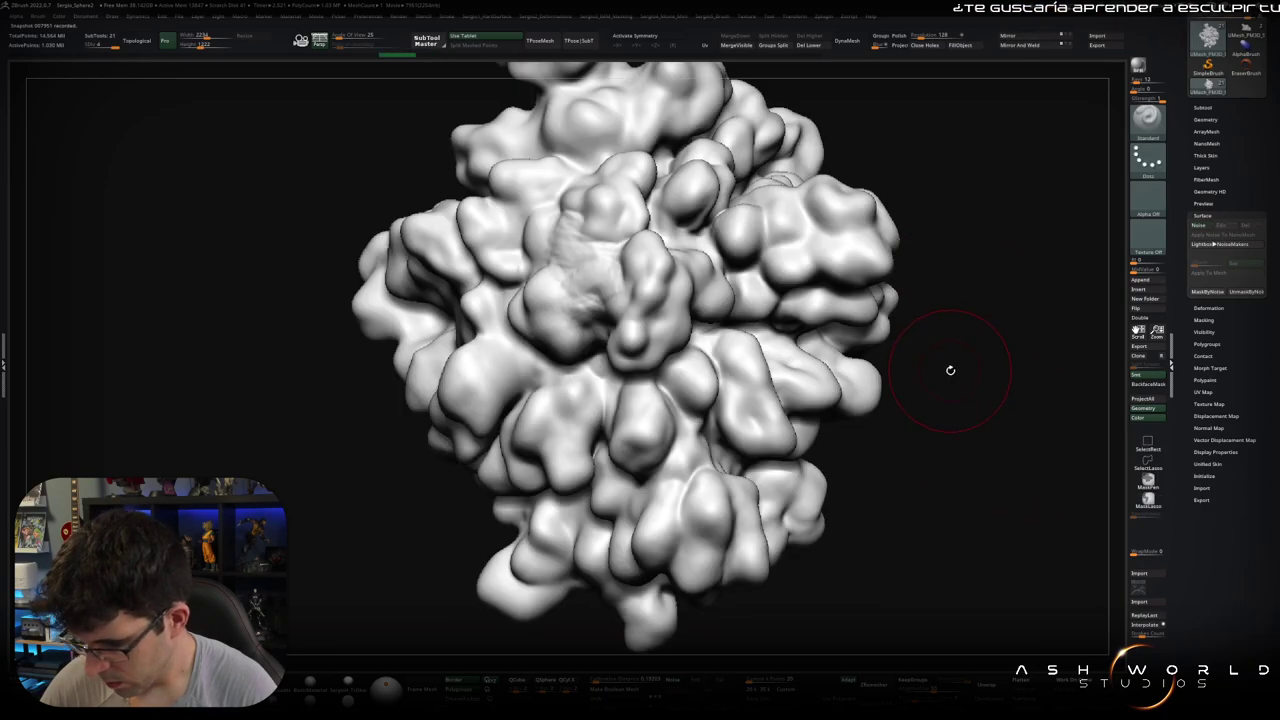
key("ctrl+shift+z")
key("ctrl+z")
key("ctrl+shift+z")
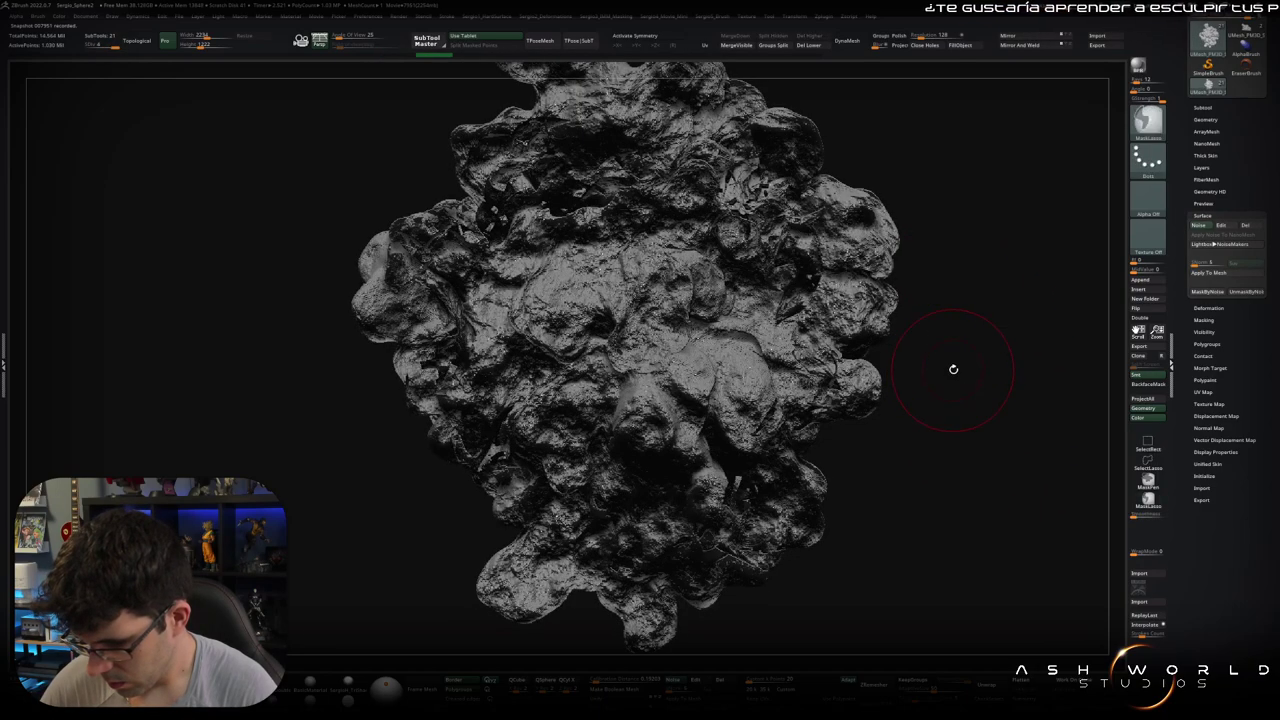
Step: Adjust Magnify By Mask in the noise editor for large rounded blobs
left_click(1223, 227)
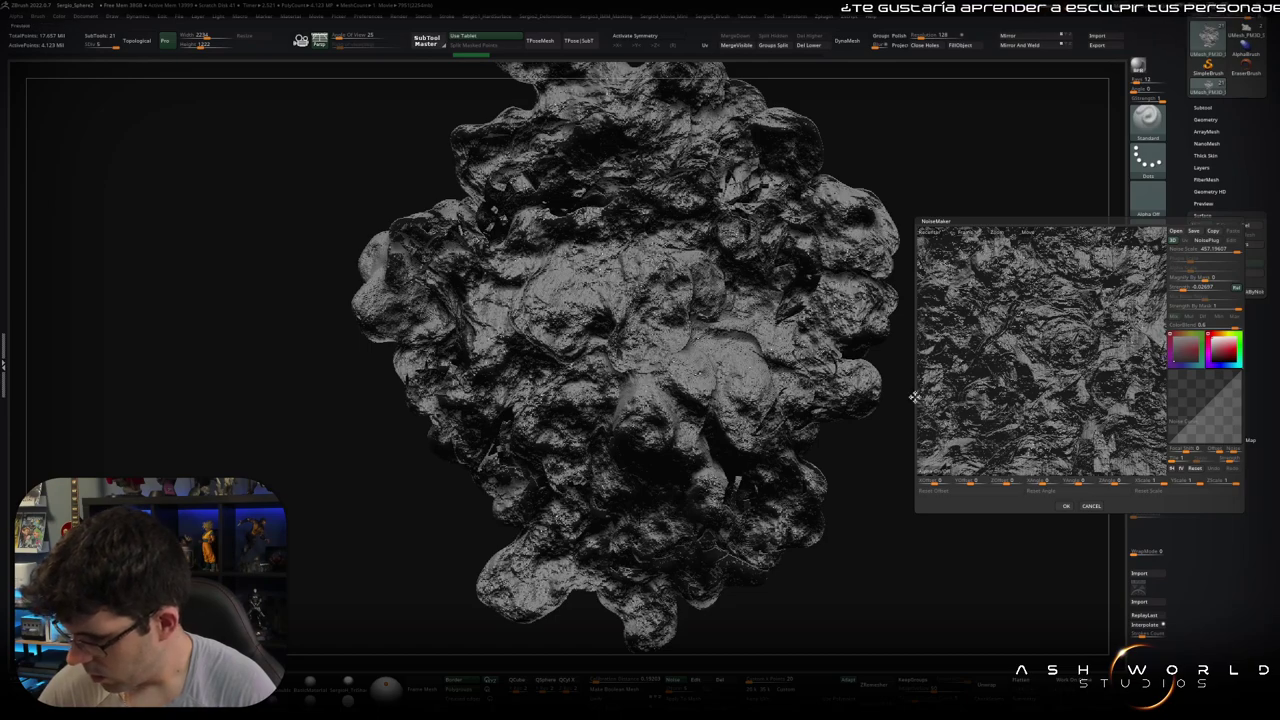
left_click_drag(1176, 288, 1198, 290)
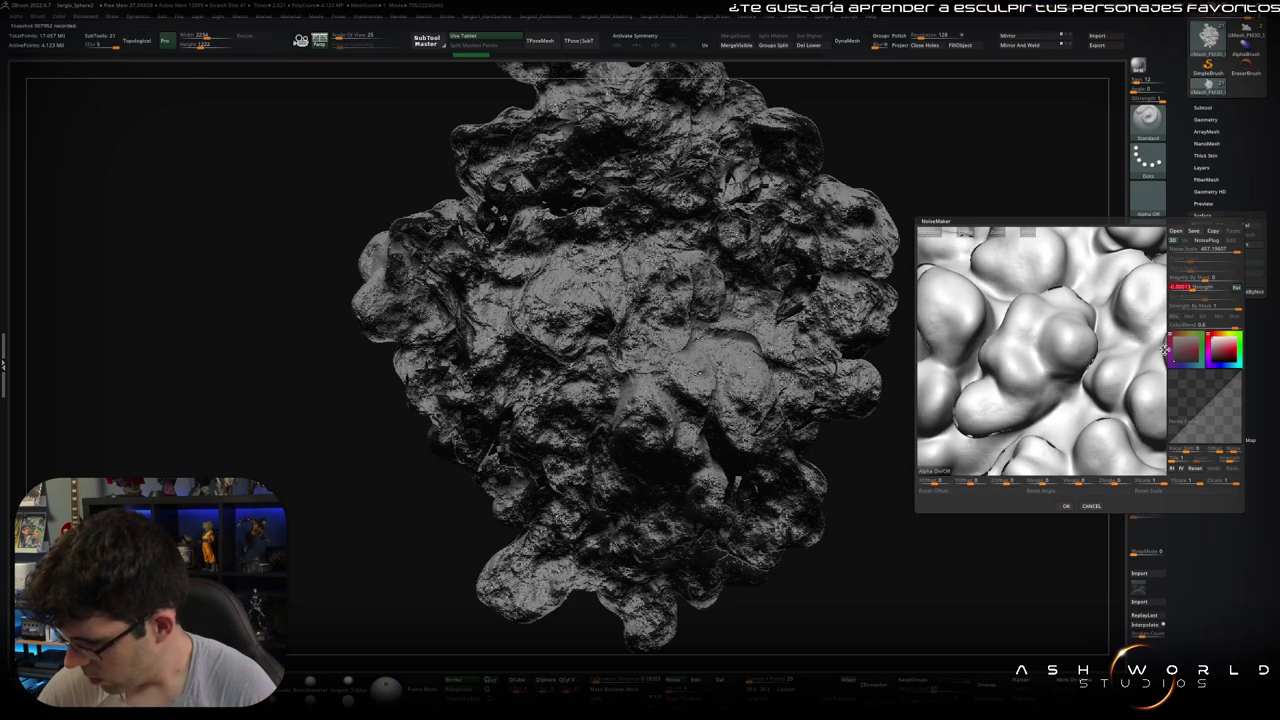
left_click(1066, 505)
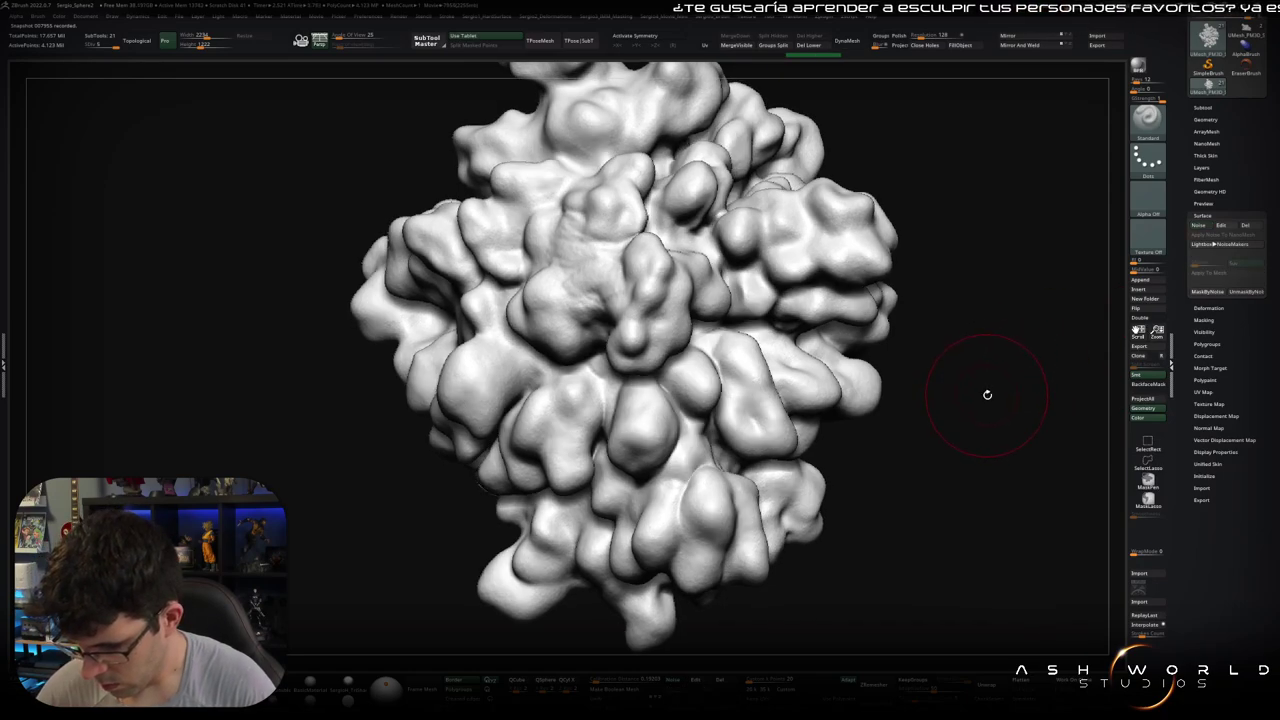
Step: Fine-tune the noise strength slightly, then mask the rock by the noise pattern
left_click(1221, 225)
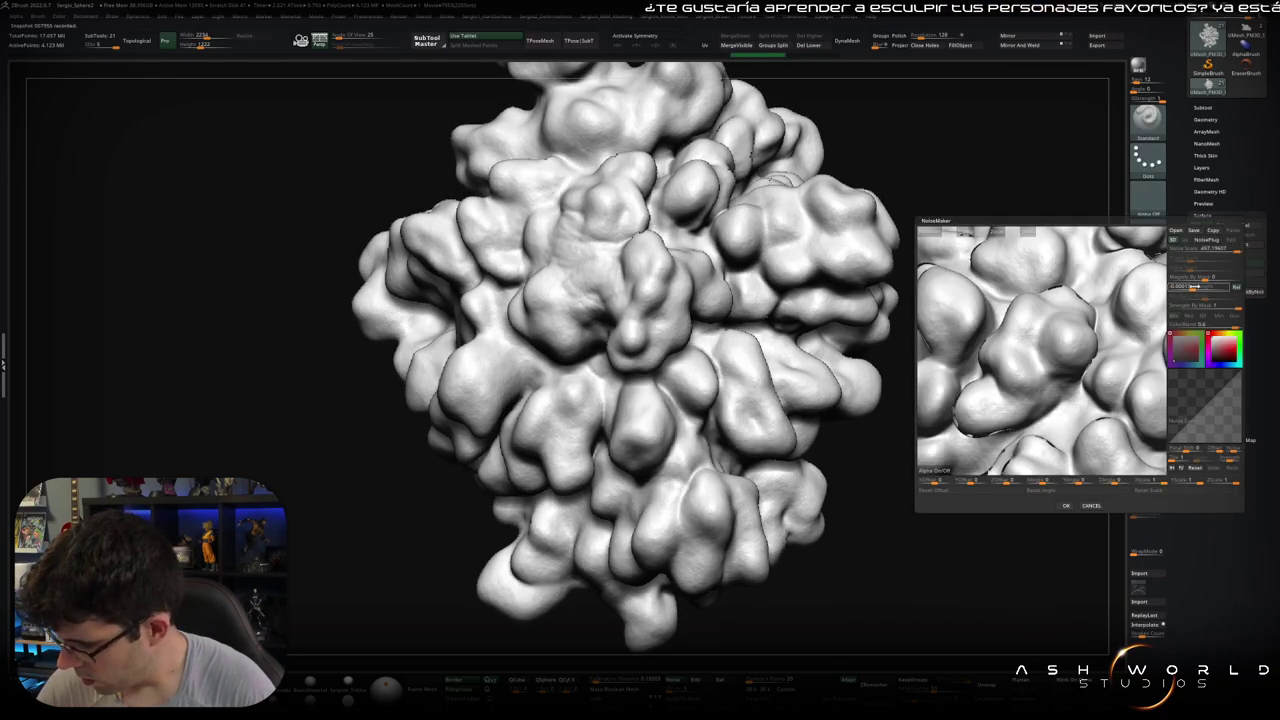
left_click_drag(1193, 288, 1195, 290)
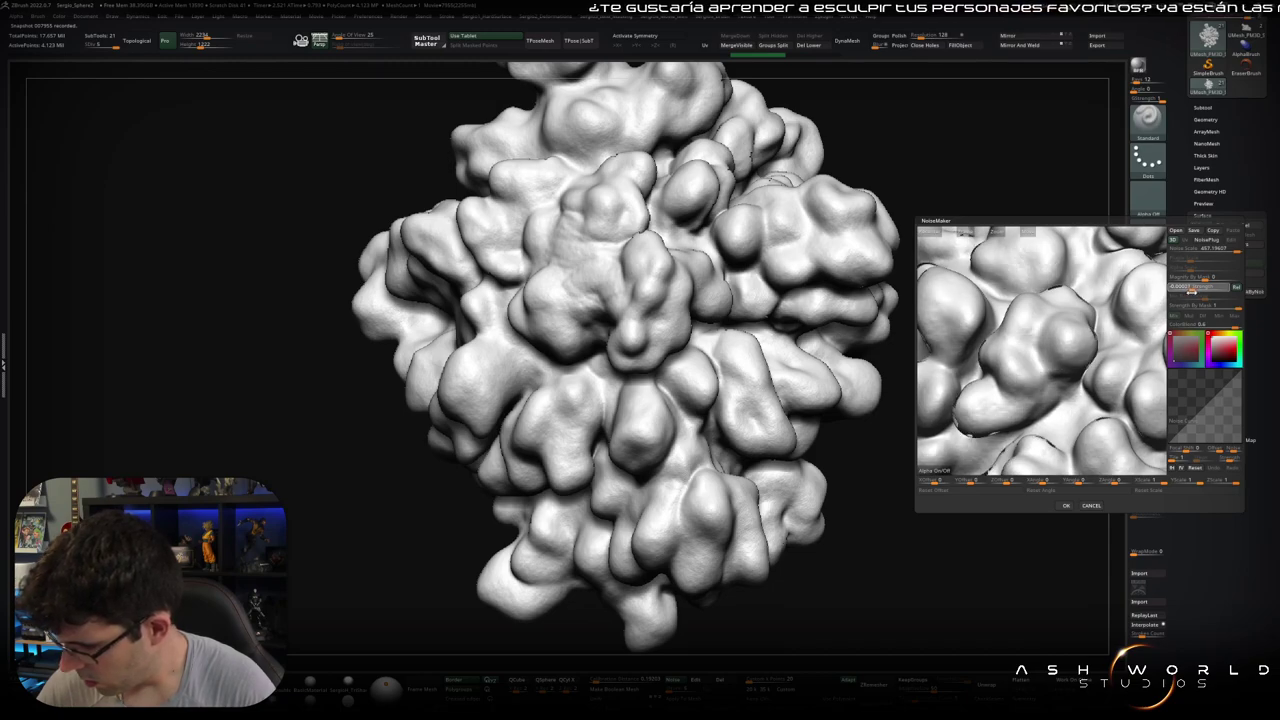
left_click_drag(1193, 288, 1187, 305)
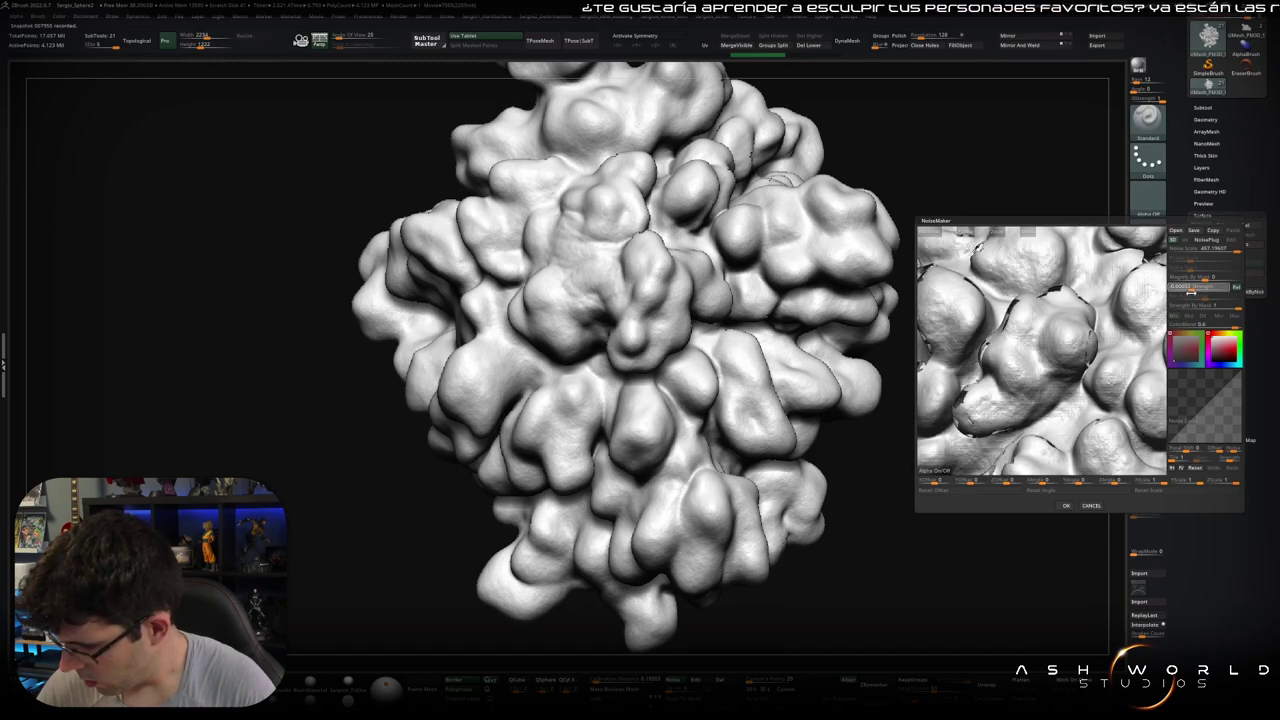
left_click(1066, 506)
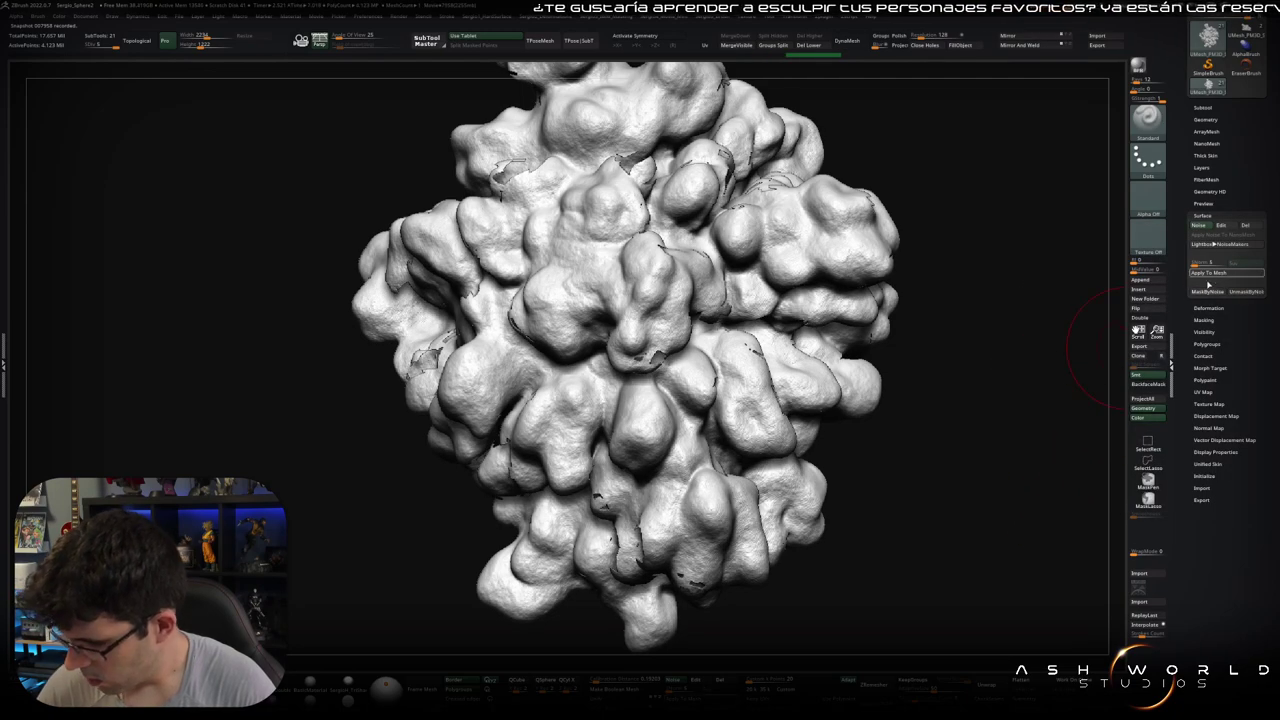
left_click(1201, 291)
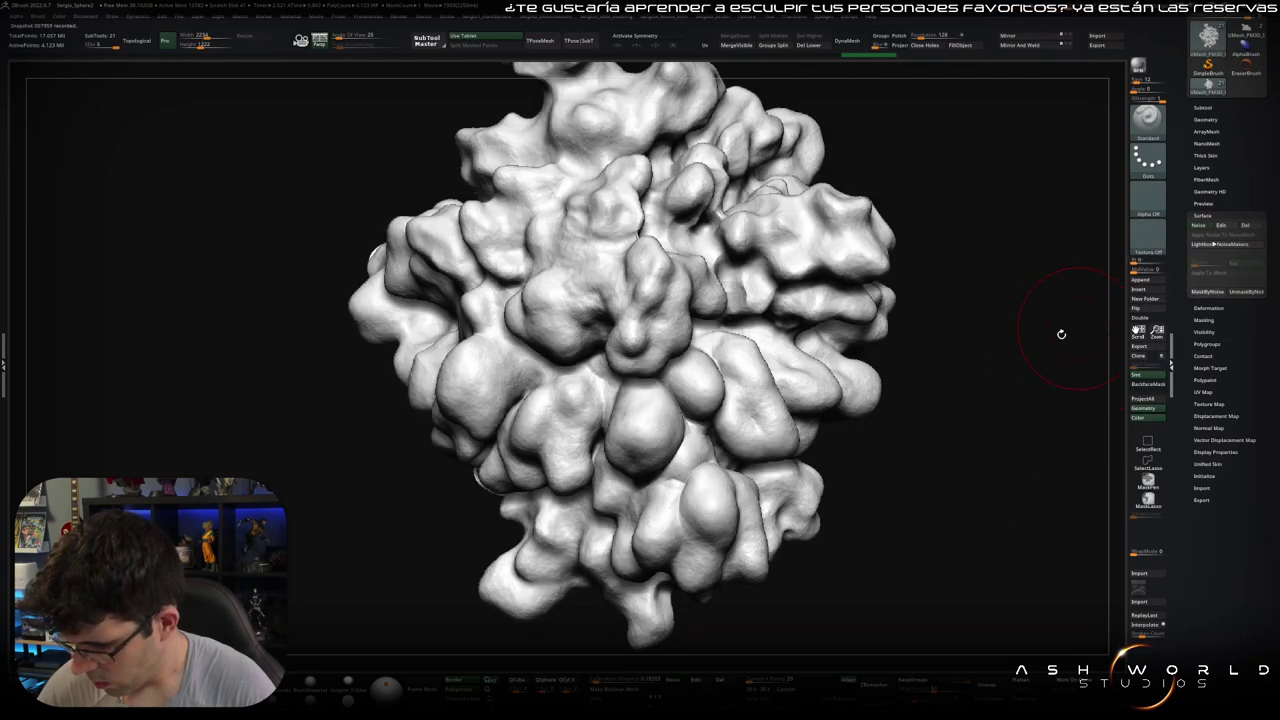
Step: Drop and raise the rock's subdivision level, then zoom in closely on its surface
key("space")
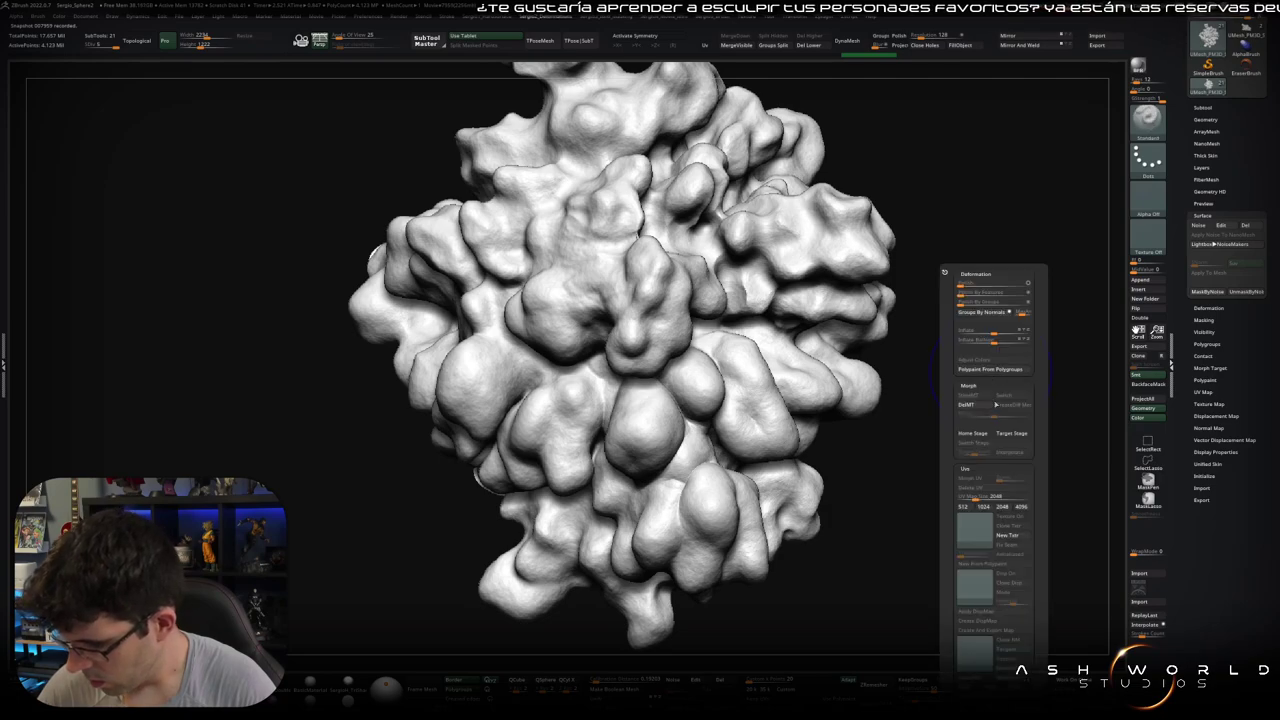
key("shift+d")
key("d")
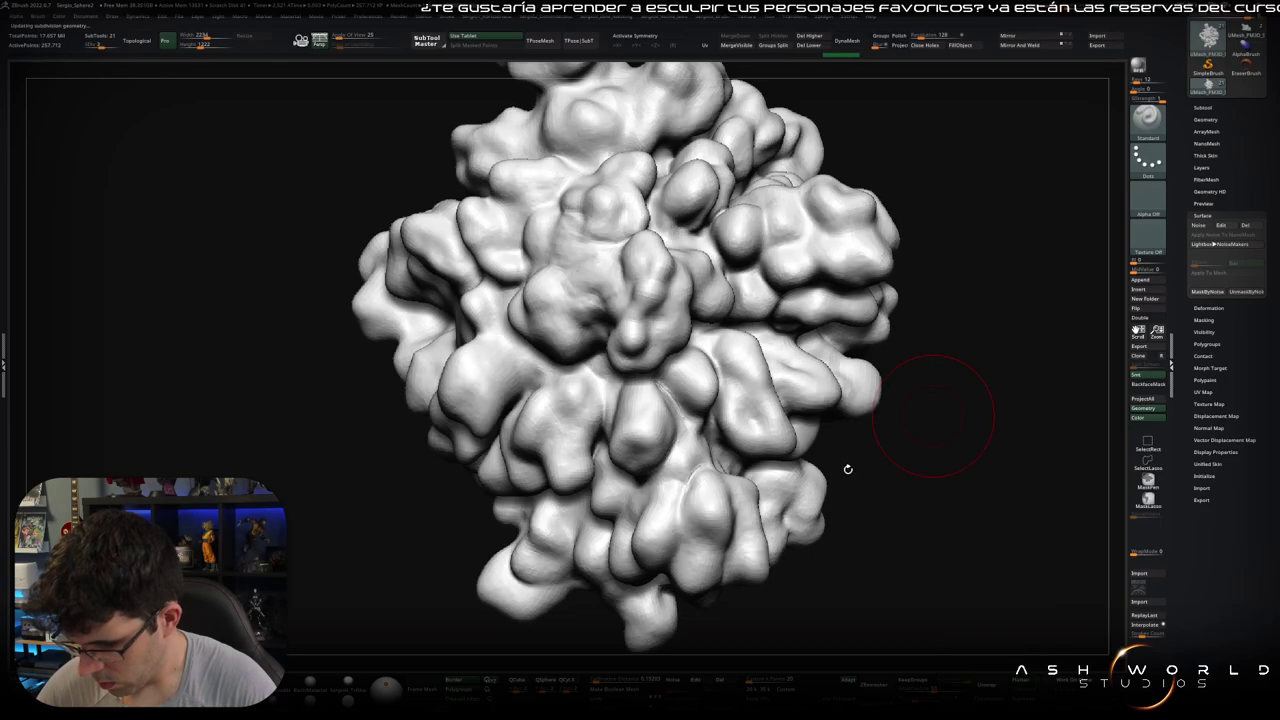
left_click_drag(870, 476, 880, 451)
scroll(684, 428, "up", 5)
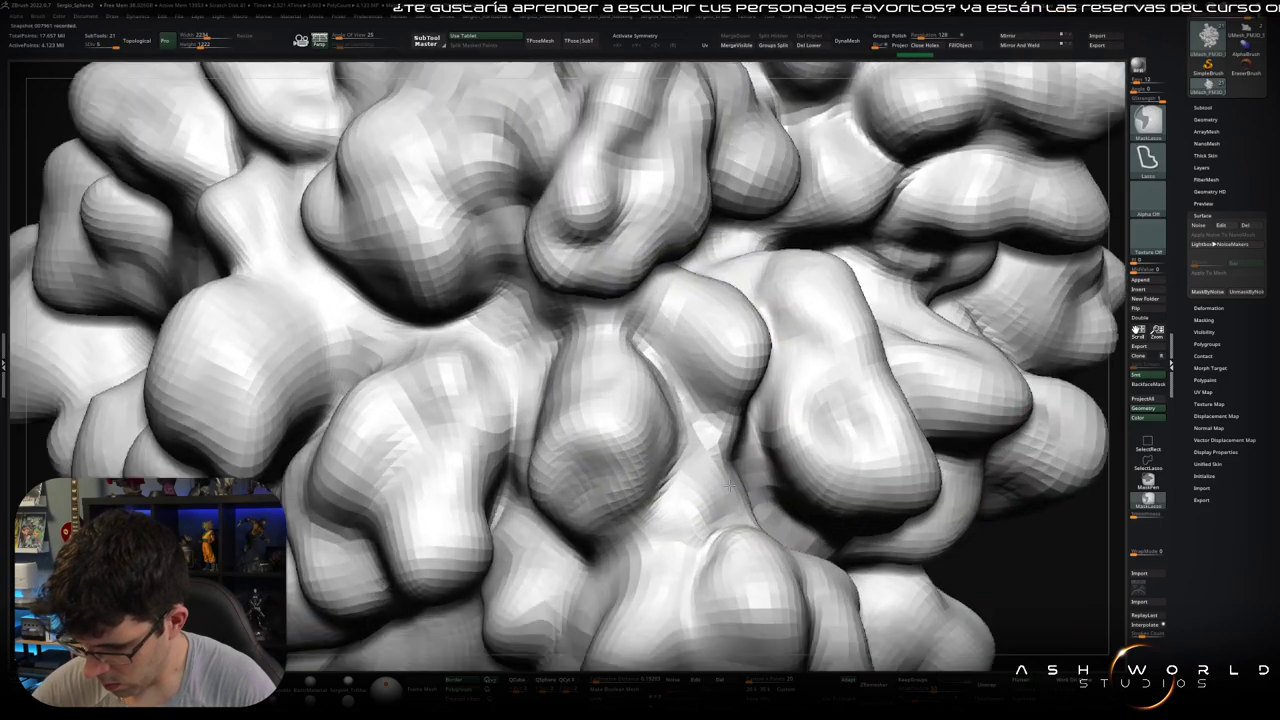
scroll(684, 428, "down", 3)
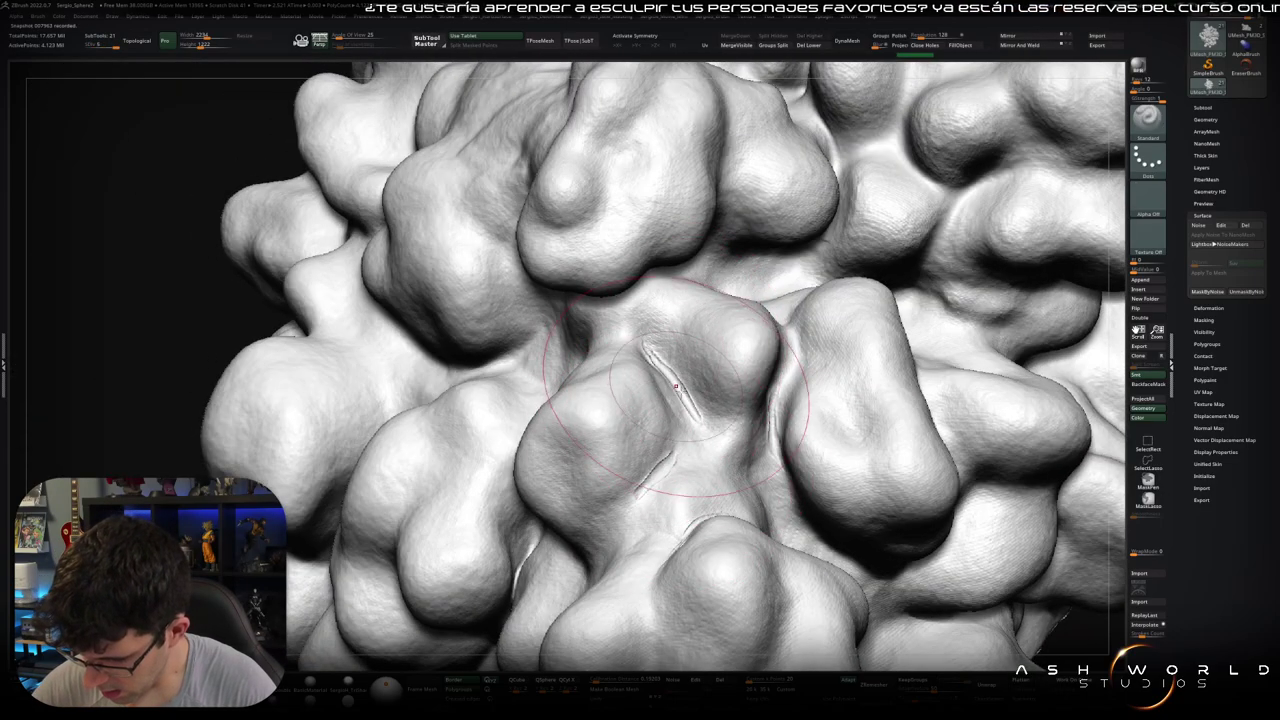
scroll(660, 367, "down", 5)
mouse_move(660, 367)
left_mouse_down()
mouse_move(803, 355)
mouse_move(935, 268)
mouse_move(883, 280)
left_mouse_up()
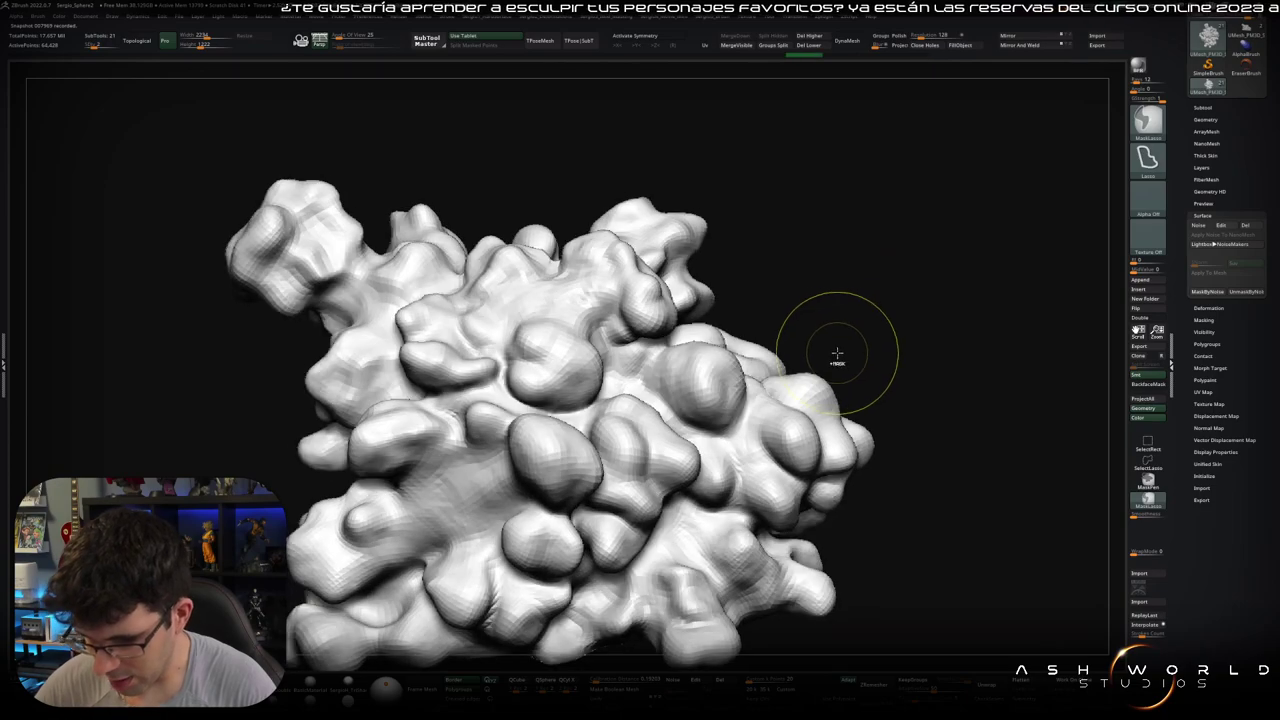
Step: Compare detail across the top subdivision levels, settle lower, and switch off the surface noise preview
key("d")
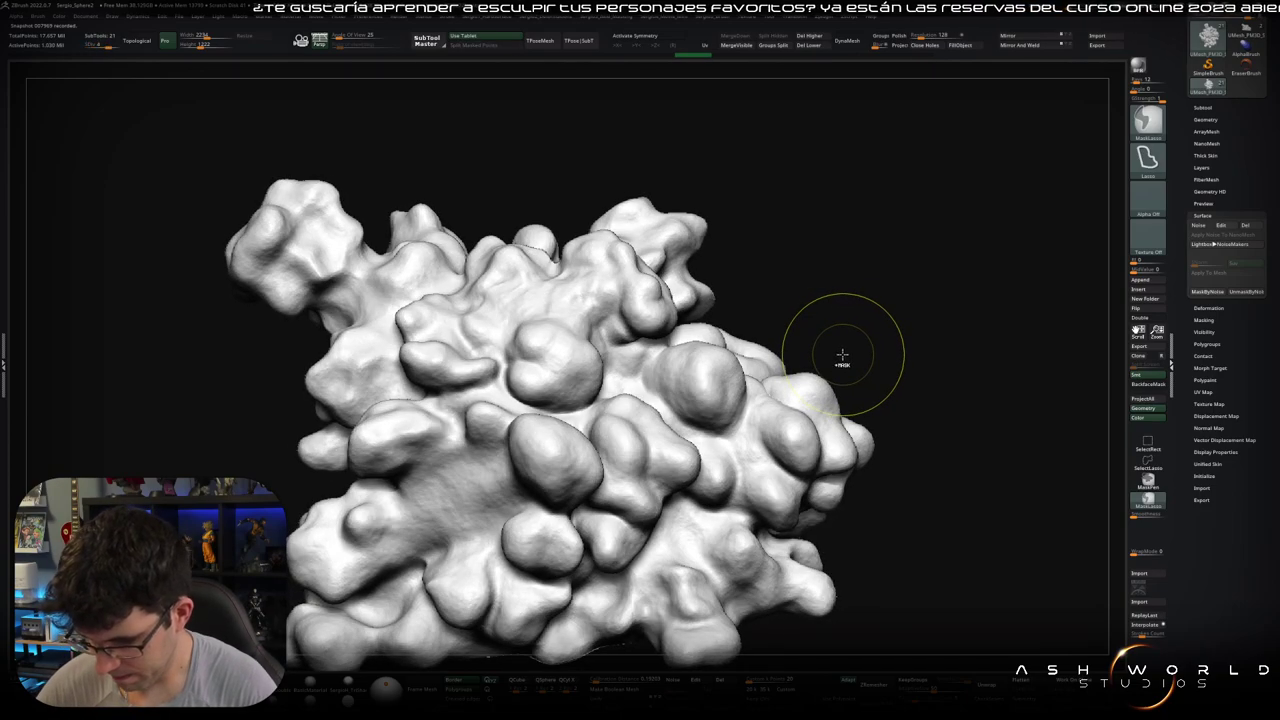
key("d")
key("shift+d")
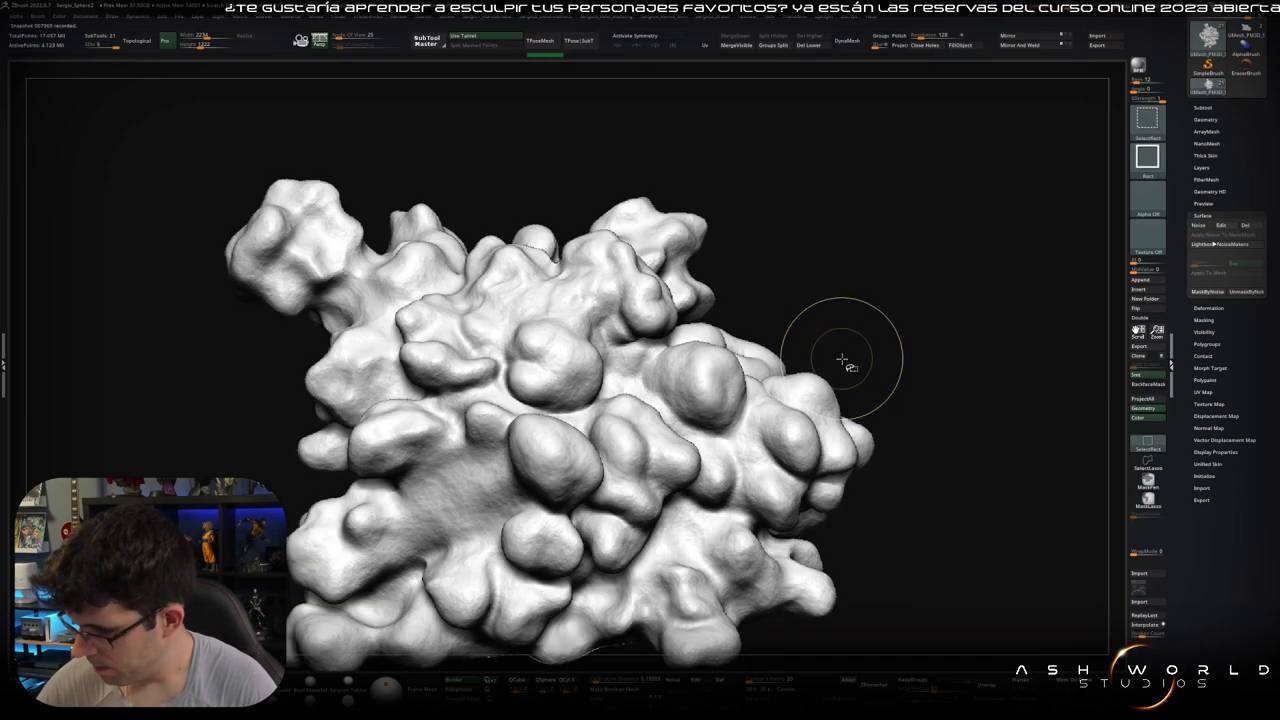
key("d")
key("shift+d")
key("shift+d")
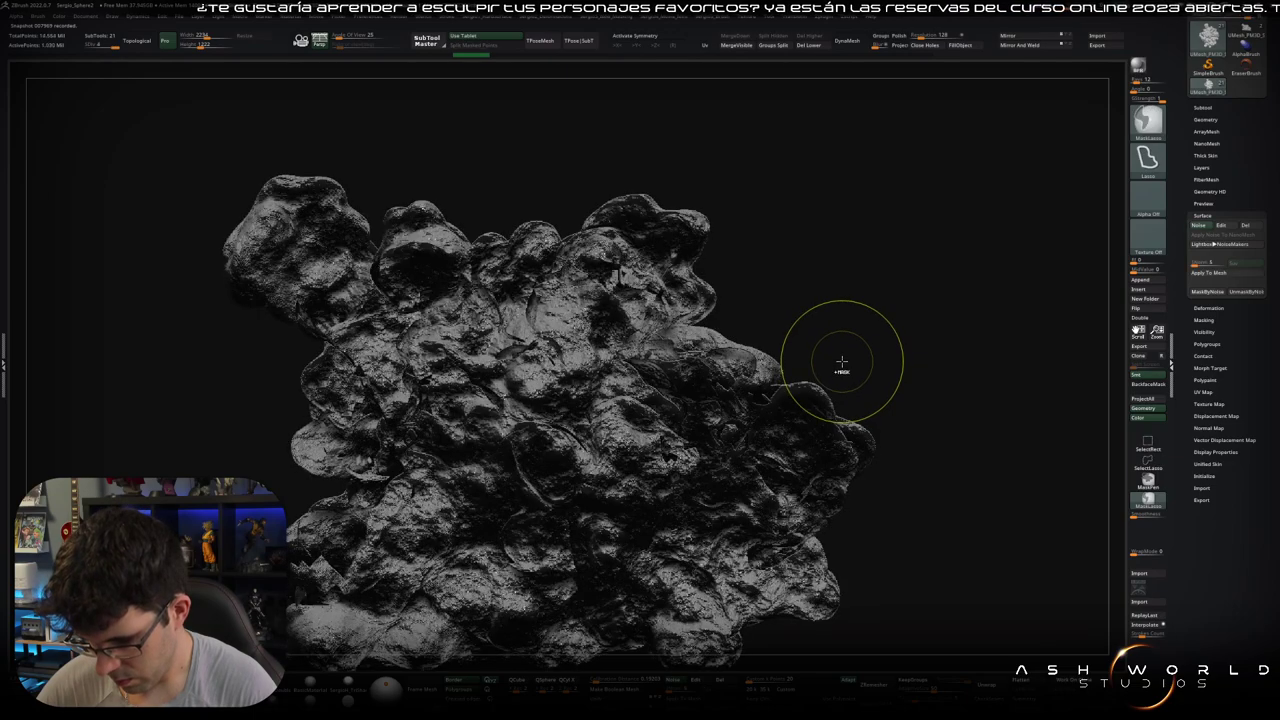
left_click(1198, 226)
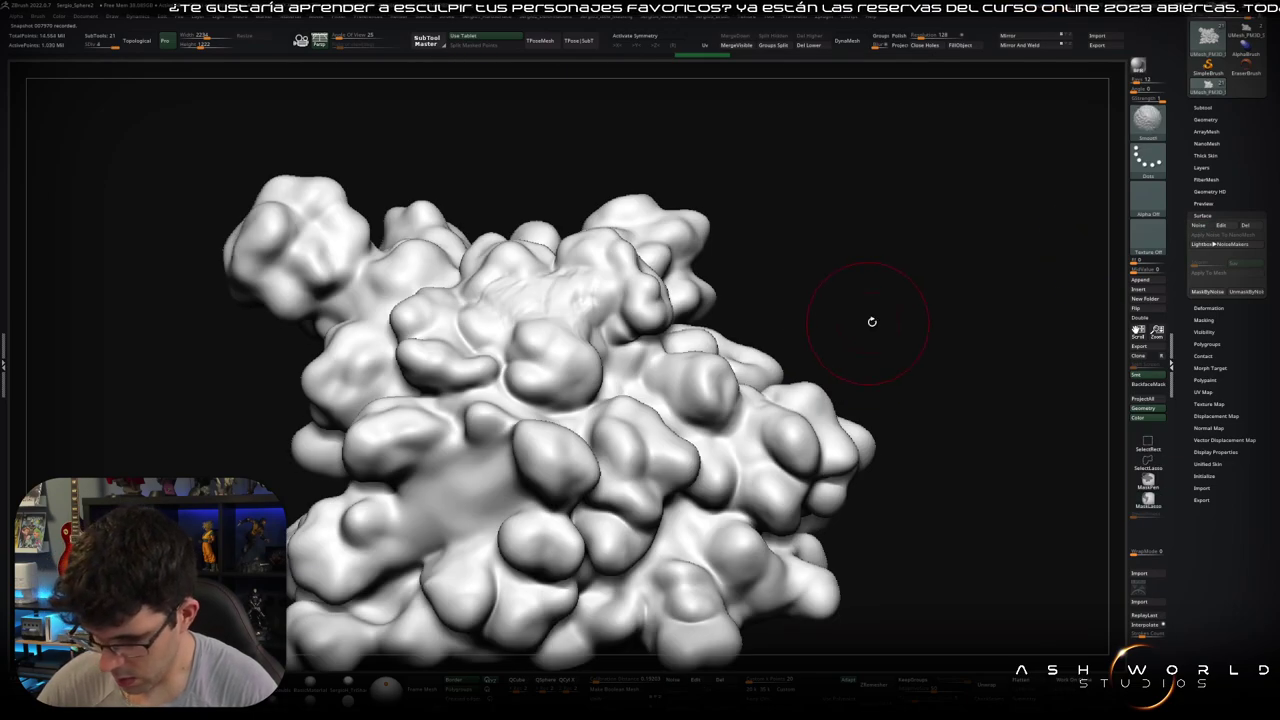
mouse_move(872, 321)
left_mouse_down()
mouse_move(866, 343)
mouse_move(891, 291)
left_mouse_up()
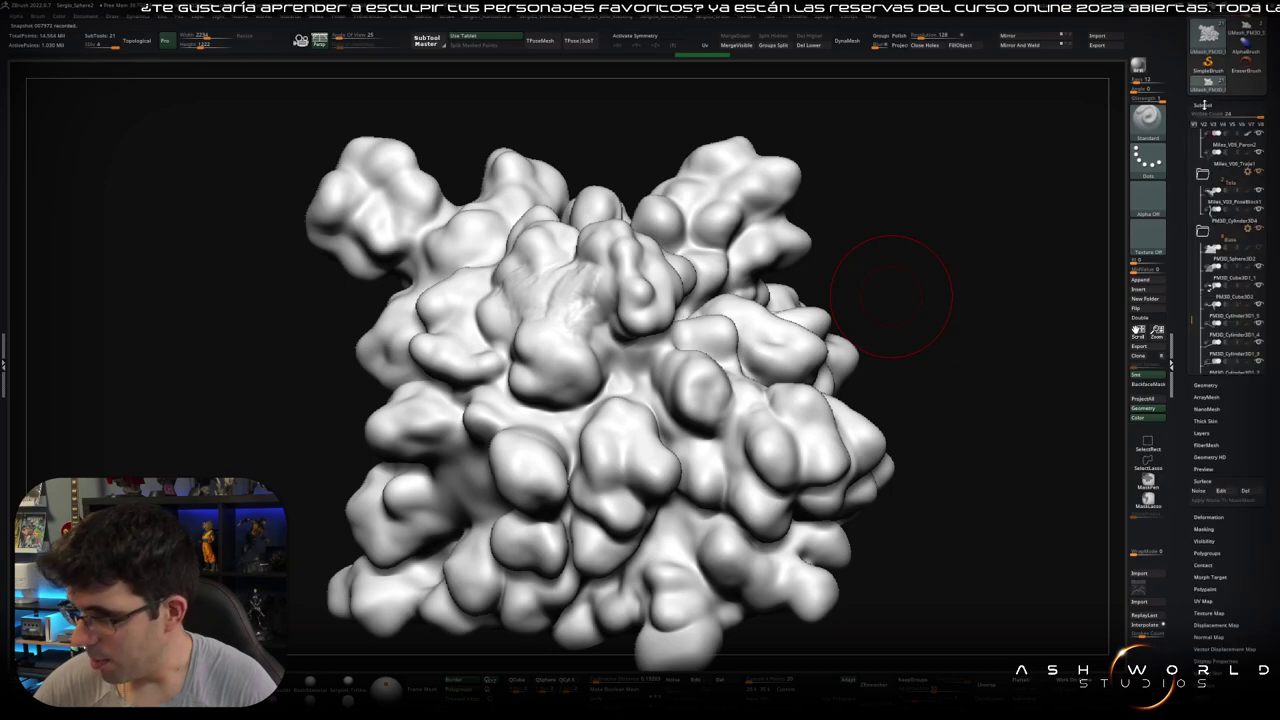
scroll(1203, 104, "down", 2)
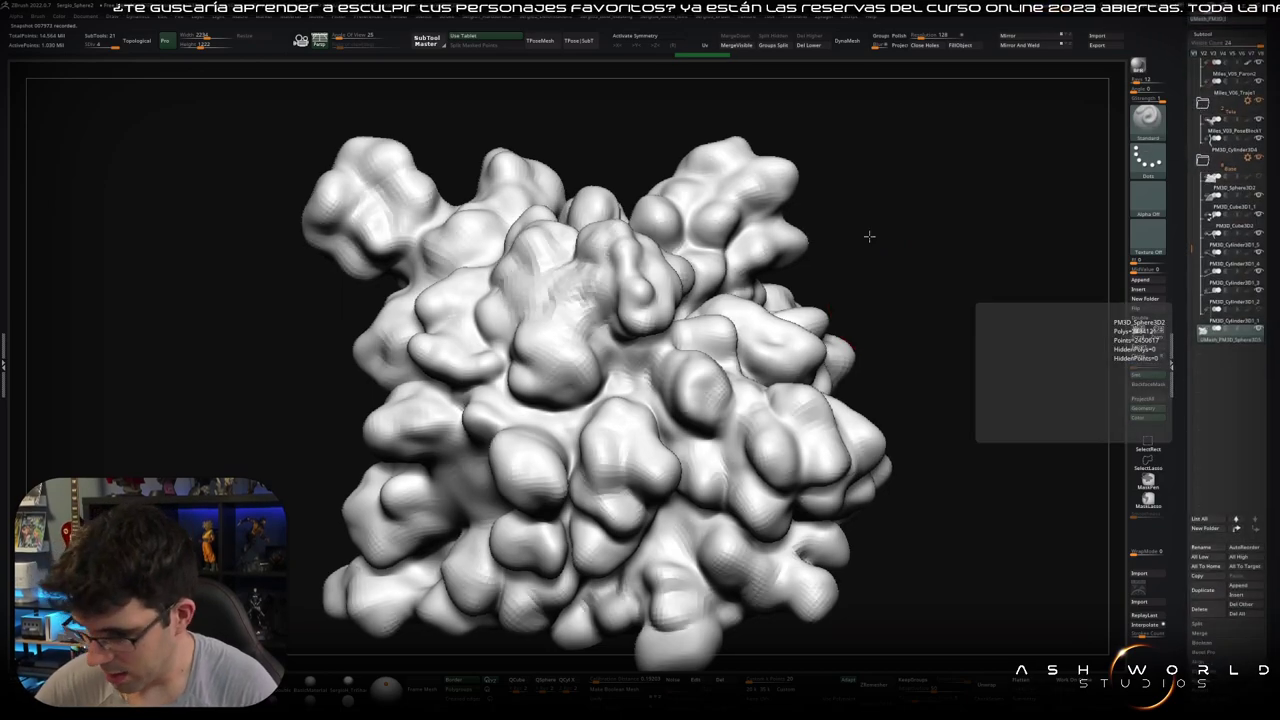
mouse_move(866, 234)
left_mouse_down()
mouse_move(737, 316)
mouse_move(689, 329)
left_mouse_up()
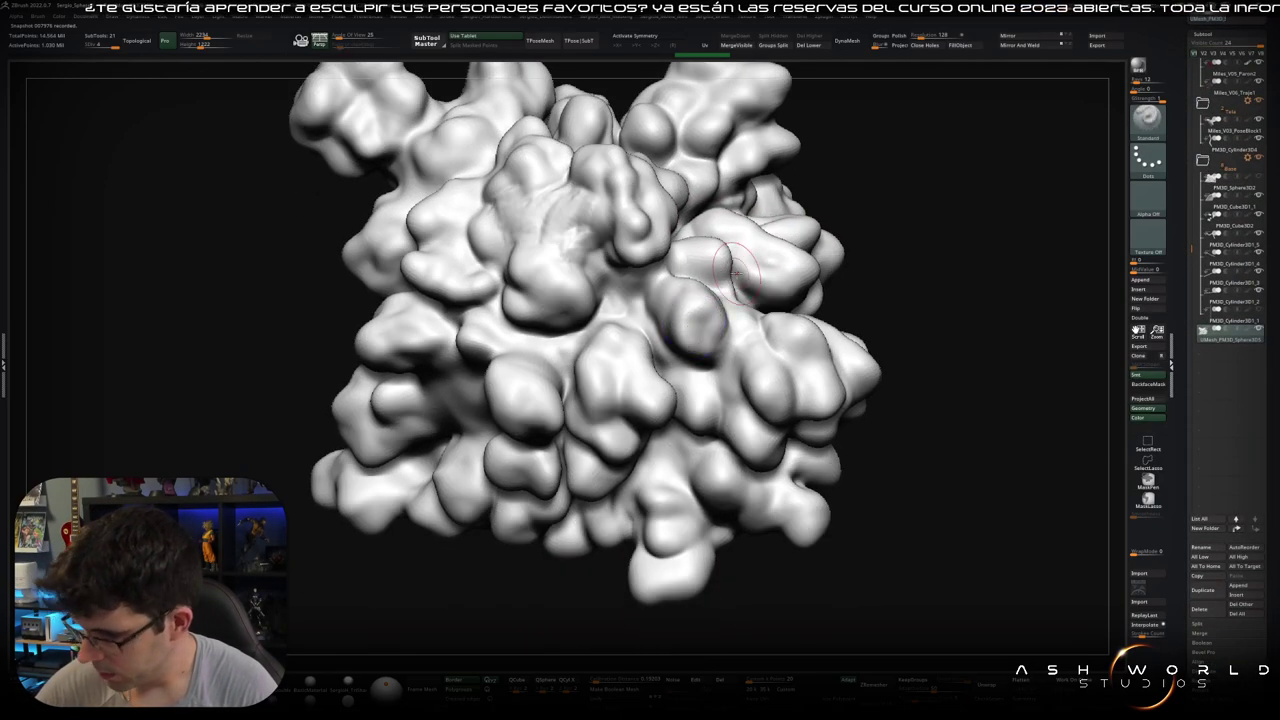
Step: Set the brush to Alpha 20 with the Spray stroke
left_click(1156, 204)
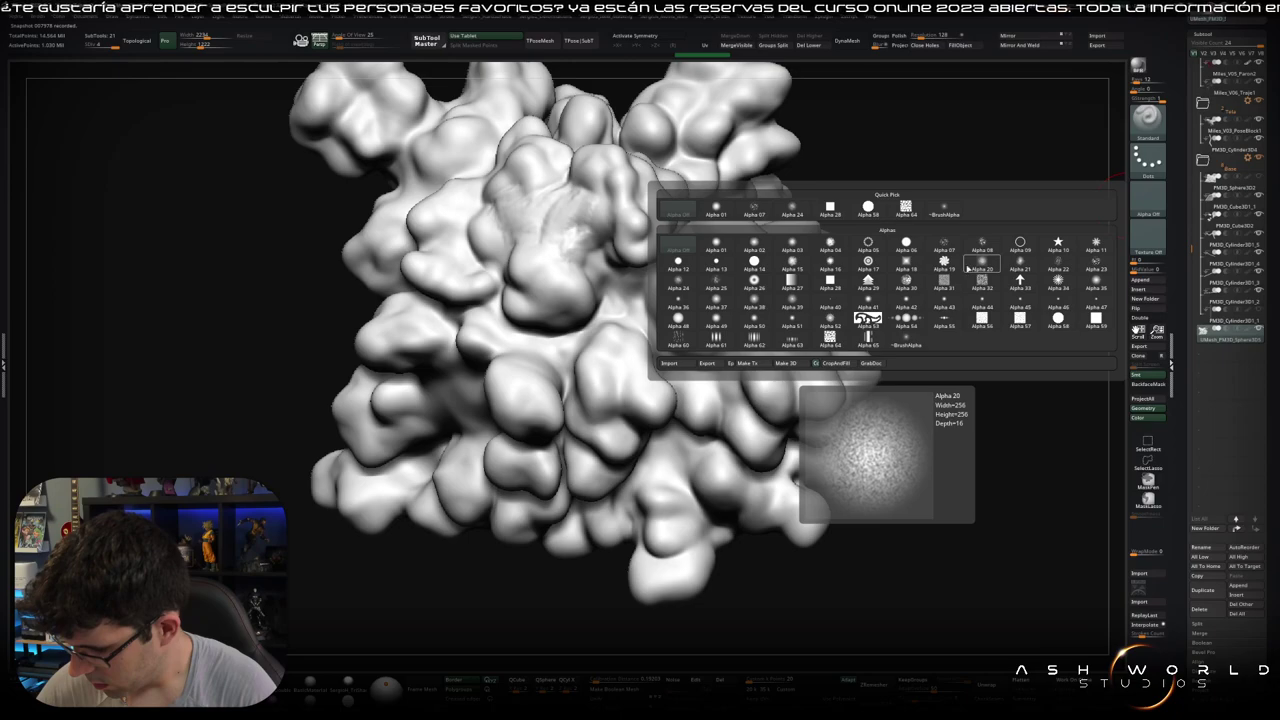
left_click(977, 272)
left_click(1147, 160)
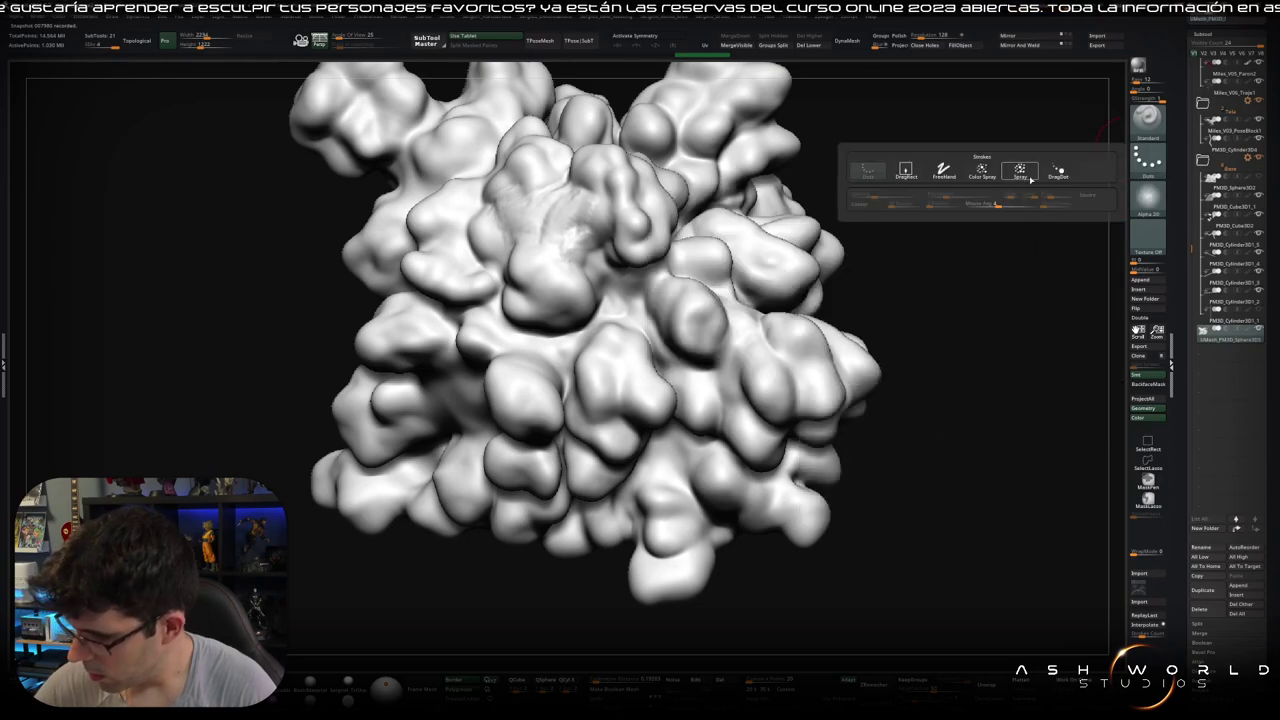
left_click(1020, 172)
Step: Spray textured detail onto the rock's lower-right, lower centre and centre
left_click_drag(725, 295, 775, 340)
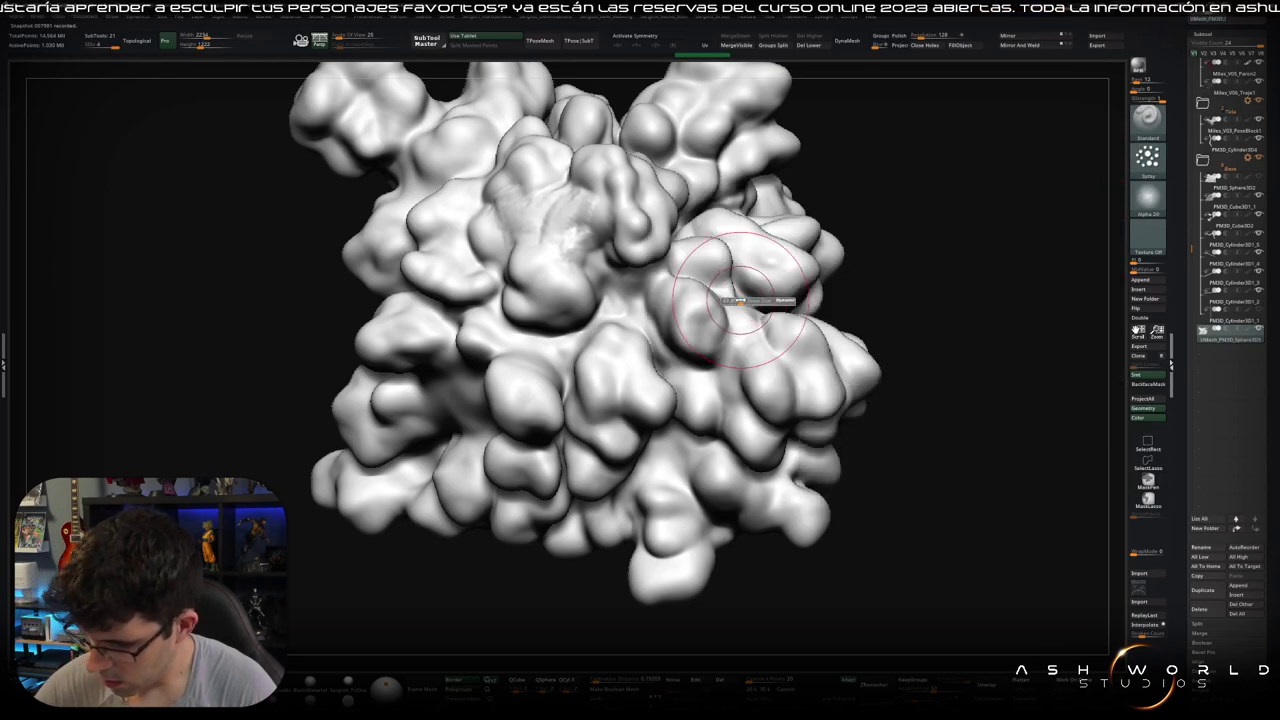
left_click_drag(700, 300, 770, 280)
key("ctrl+z")
key("ctrl+z")
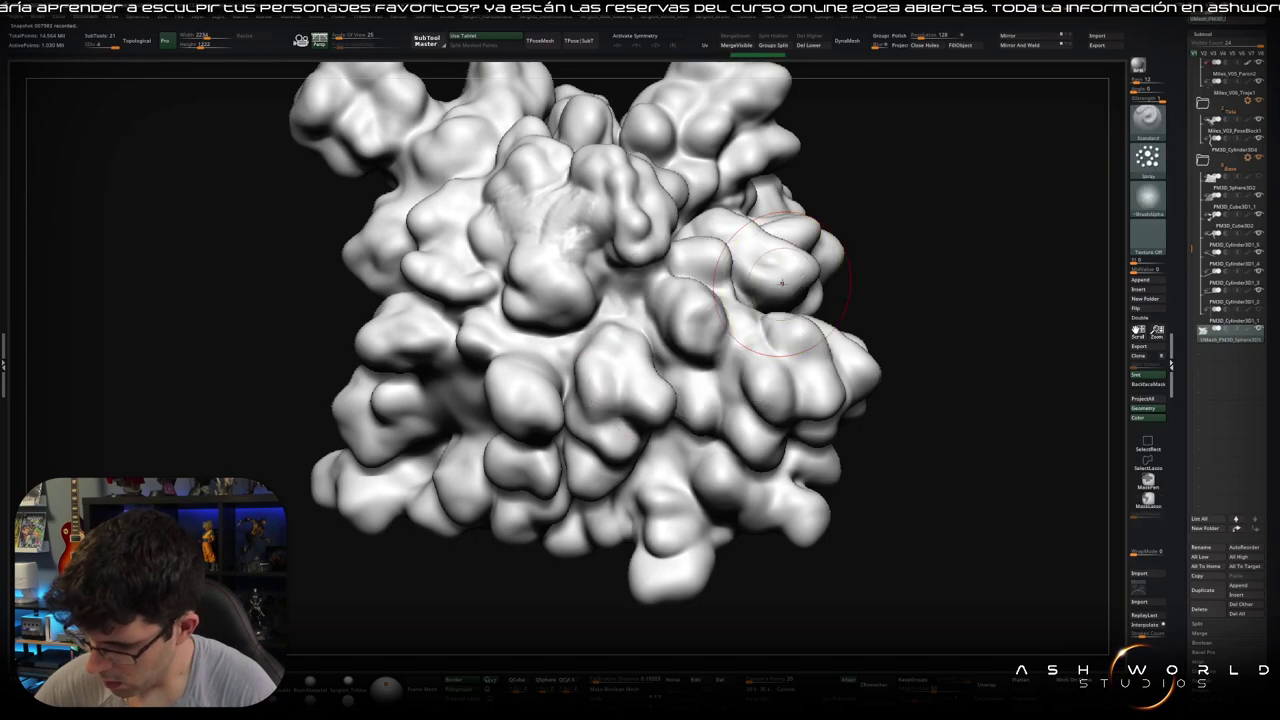
key("space")
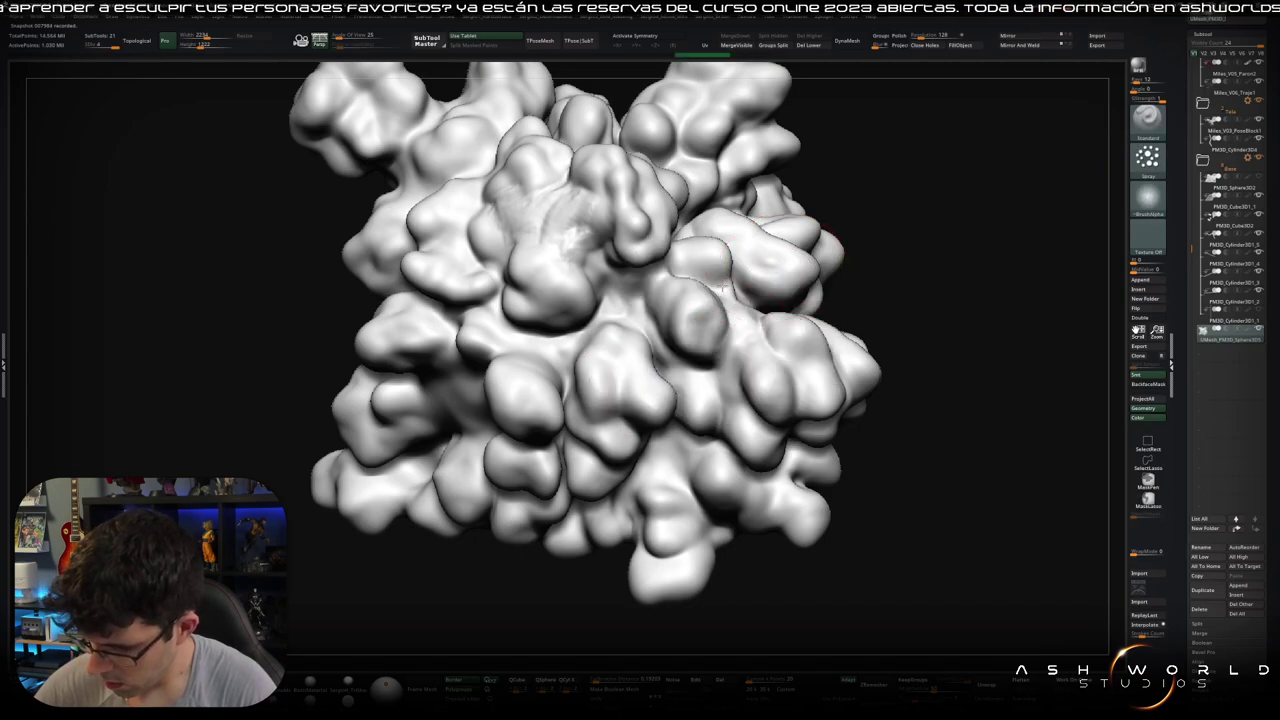
left_click_drag(690, 420, 745, 440)
key("space")
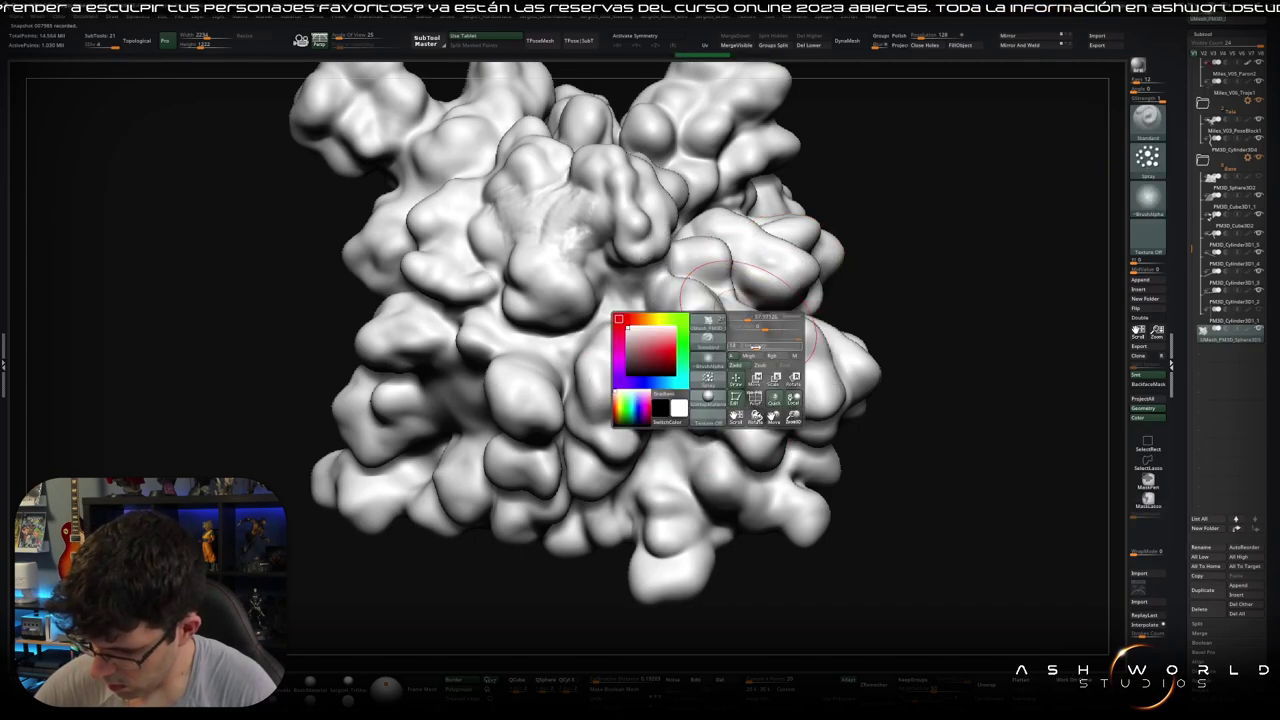
left_click_drag(690, 440, 588, 447)
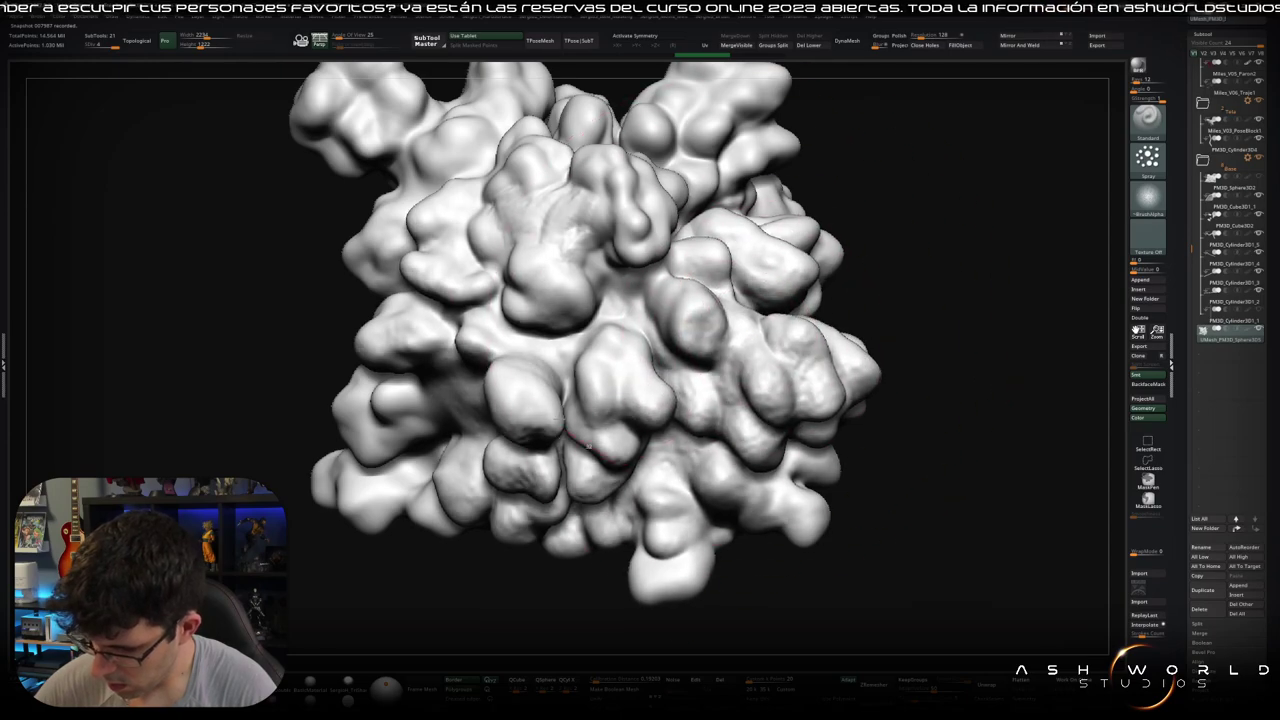
left_click_drag(430, 545, 519, 370)
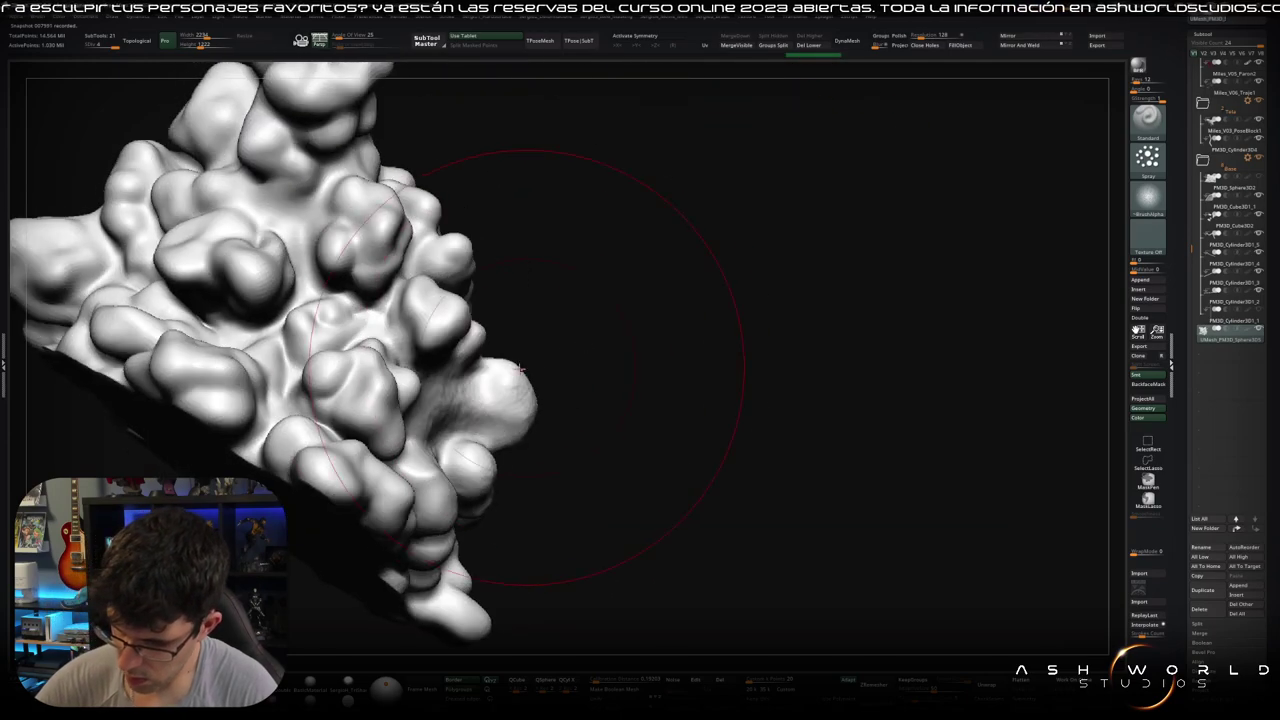
left_click_drag(380, 240, 230, 390)
left_click_drag(200, 300, 407, 319)
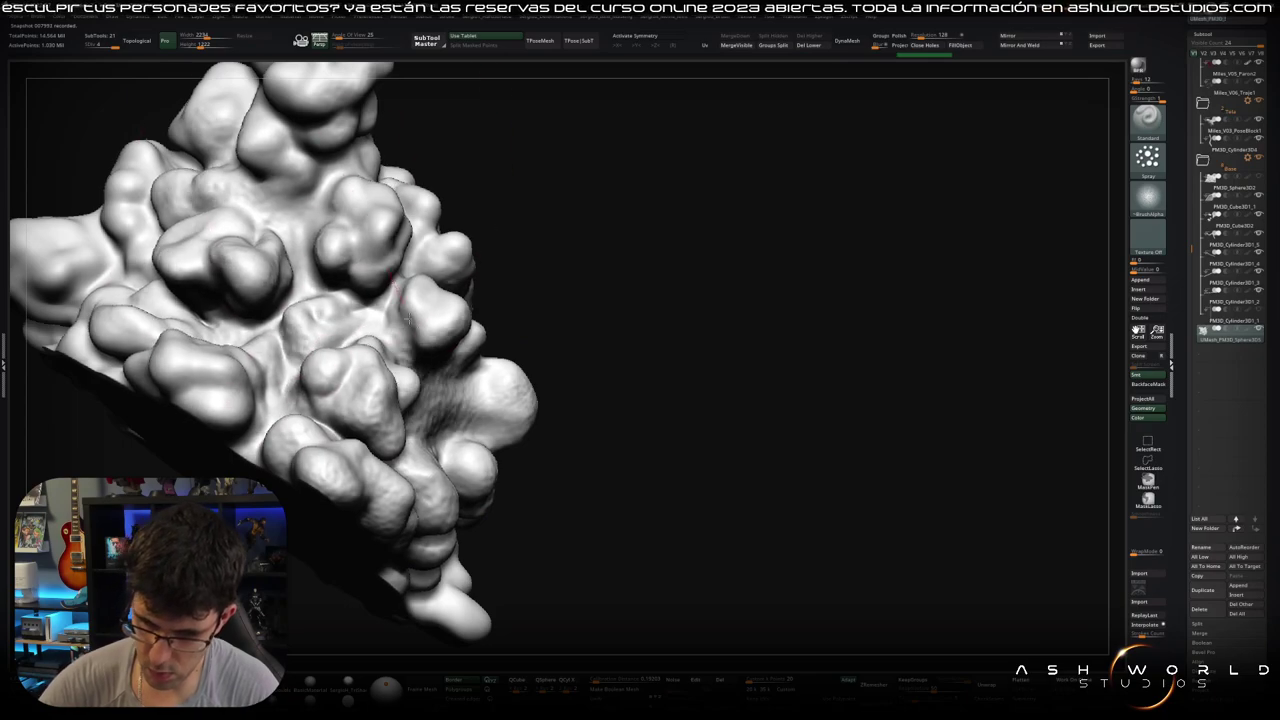
Step: Draw a mask outline across the rock, inspect it from several sides and frame it with F
left_click_drag(620, 330, 580, 285)
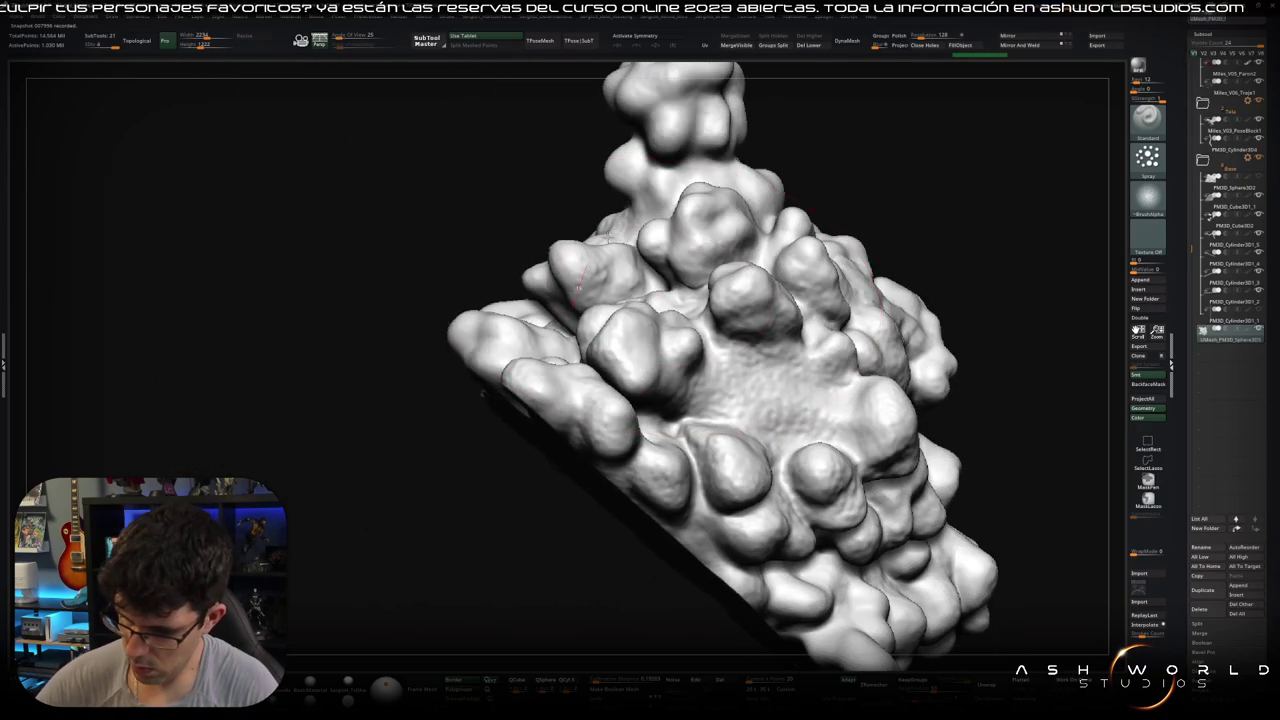
left_click_drag(660, 256, 594, 390)
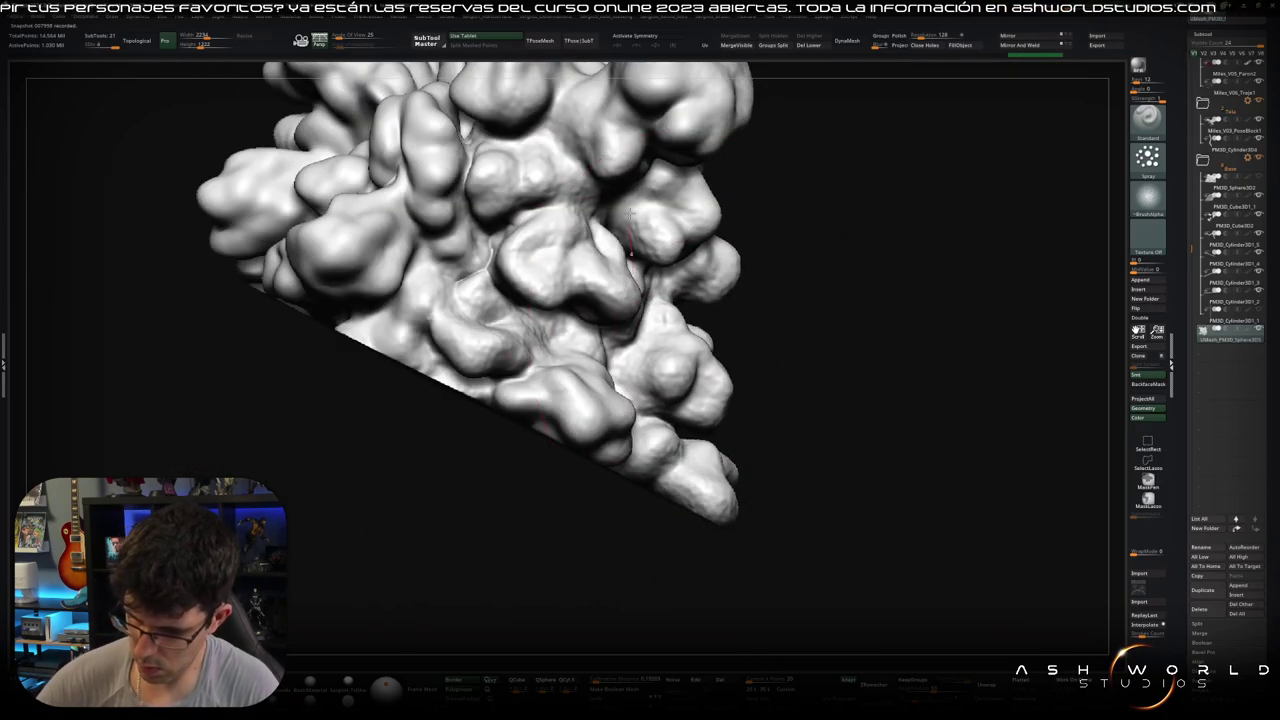
mouse_move(320, 215)
left_mouse_down("ctrl")
mouse_move(535, 305)
mouse_move(663, 144)
mouse_move(724, 288)
left_mouse_up("ctrl")
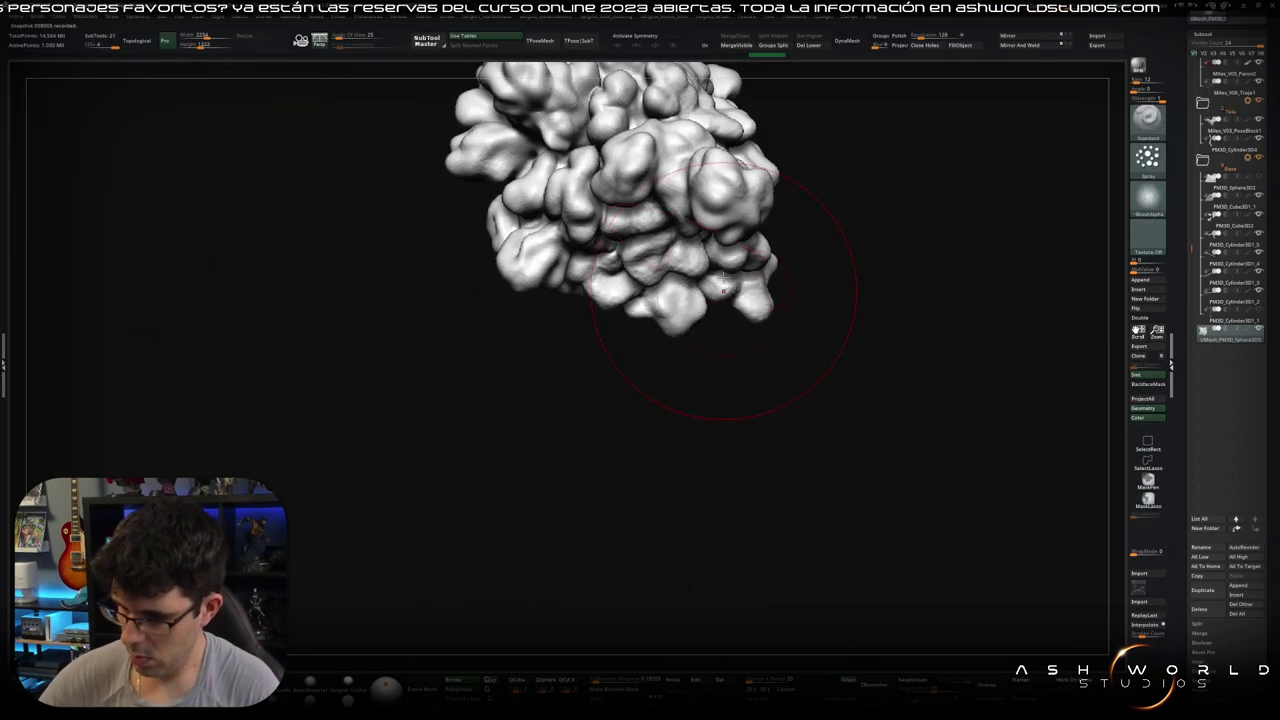
mouse_move(829, 186)
left_mouse_down()
mouse_move(528, 160)
mouse_move(560, 300)
mouse_move(443, 192)
left_mouse_up()
left_click_drag(528, 378, 618, 352)
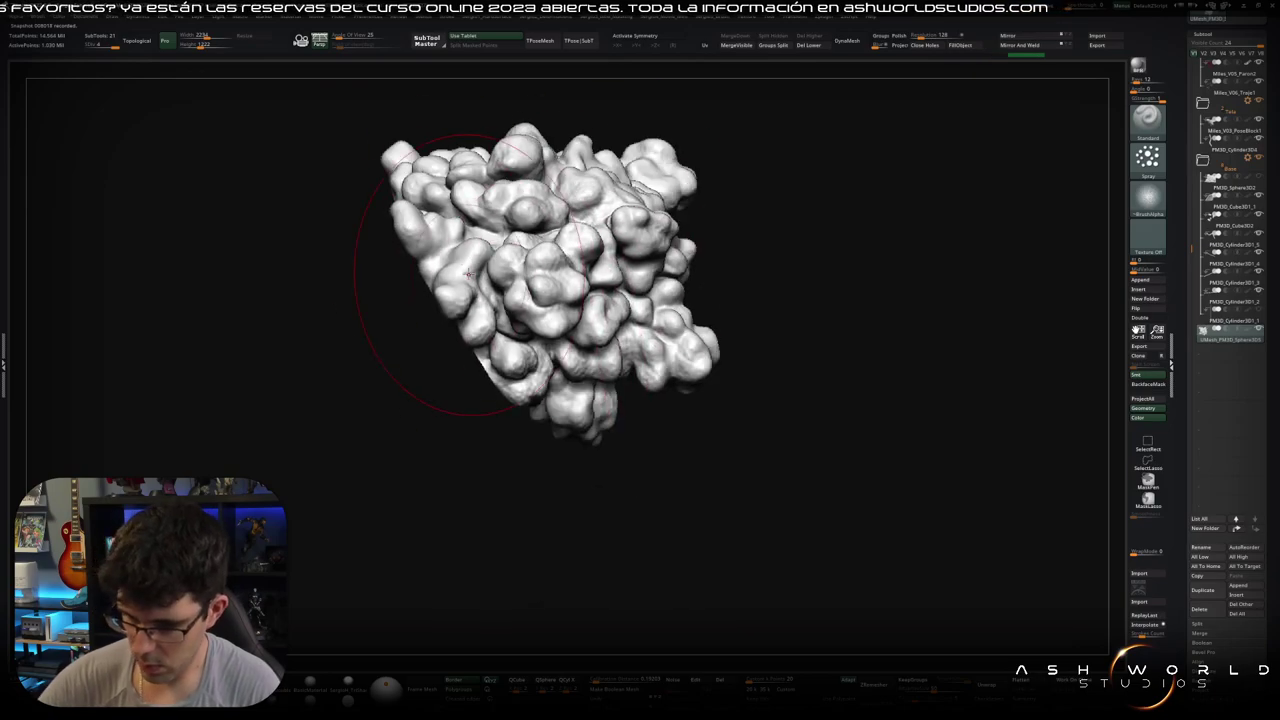
left_click_drag(429, 414, 549, 318)
key("f")
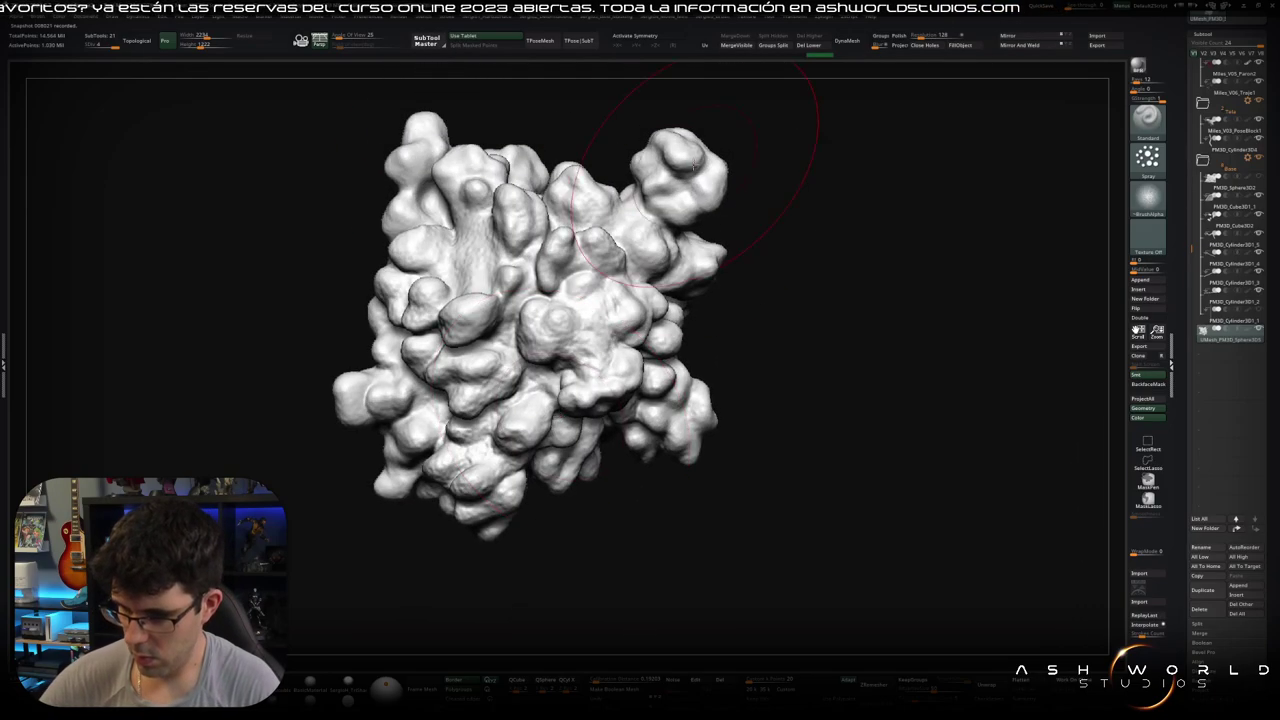
left_click_drag(757, 337, 797, 317, "shift")
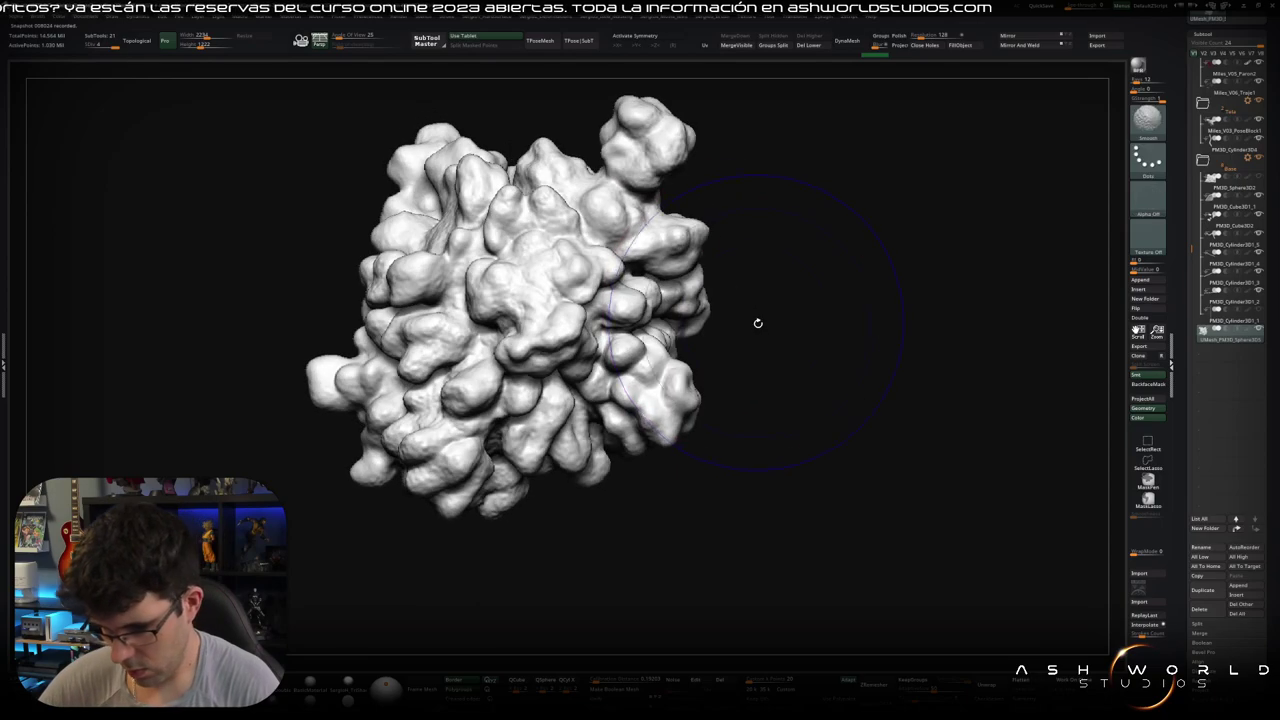
key("space")
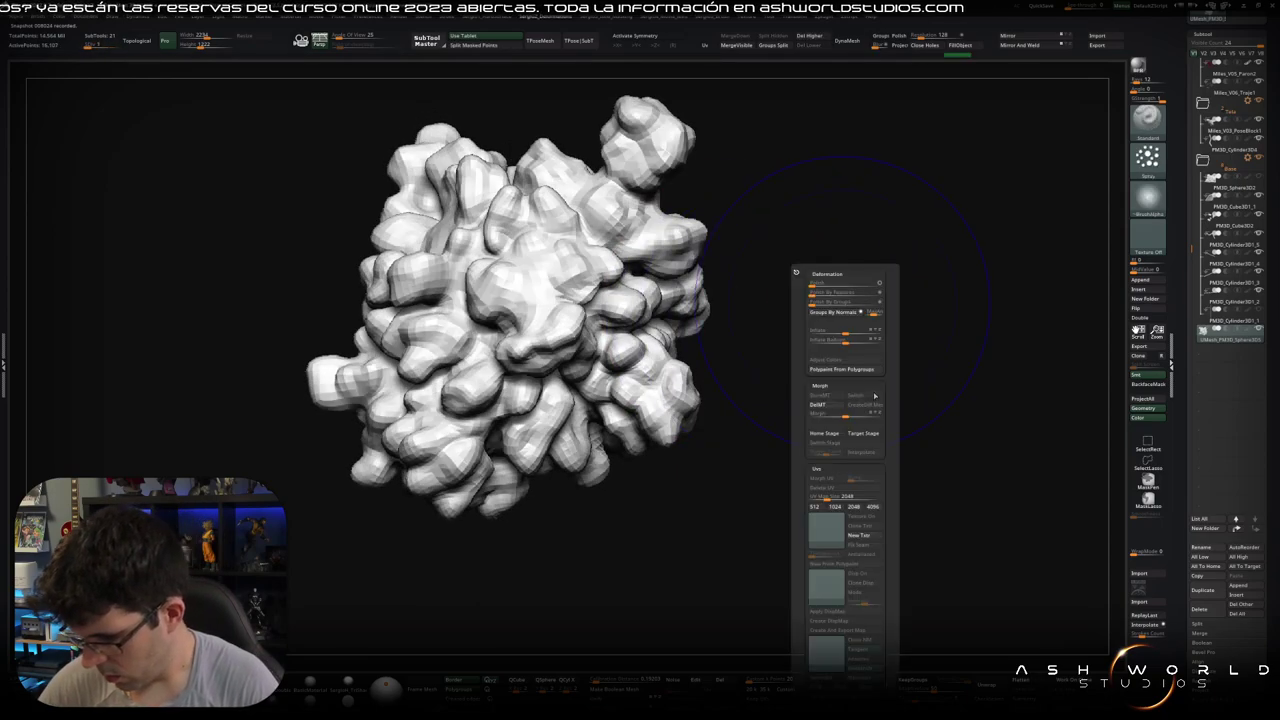
Step: Switch the rock to its morph target geometry and orbit around to inspect it
left_click(867, 399)
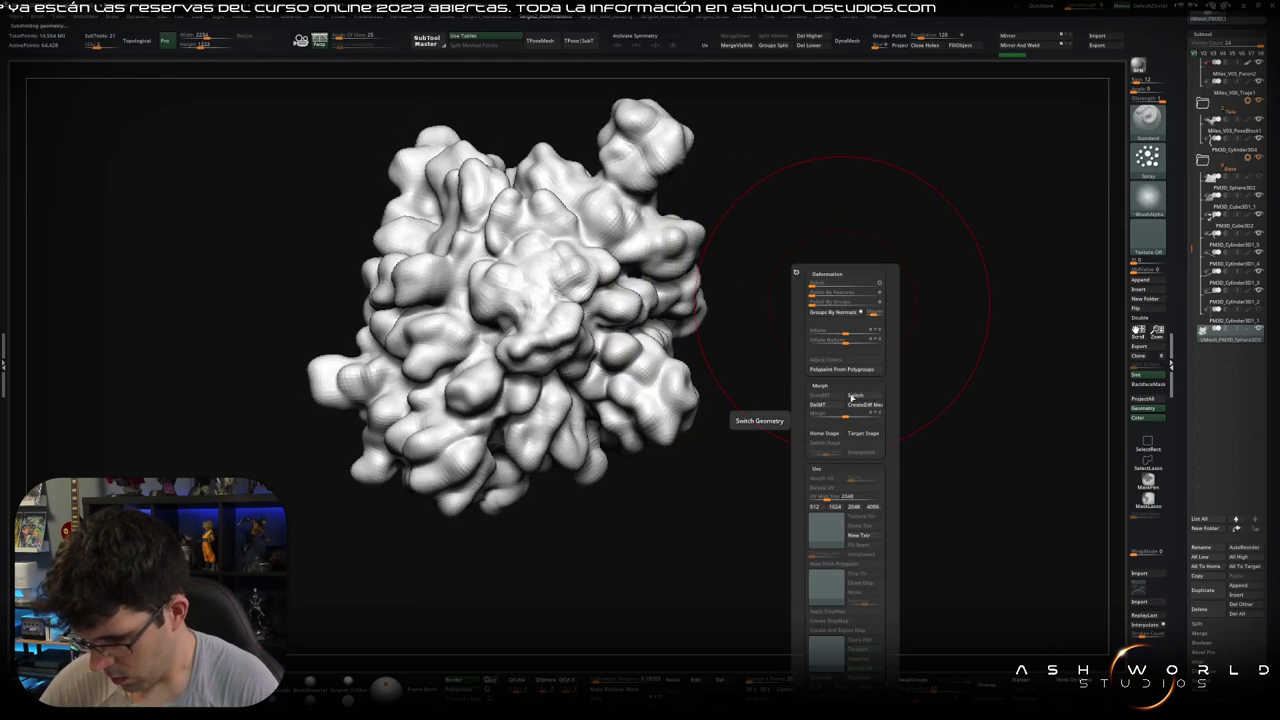
mouse_move(683, 460)
left_mouse_down("alt")
mouse_move(686, 343)
mouse_move(667, 319)
mouse_move(610, 302)
left_mouse_up("alt")
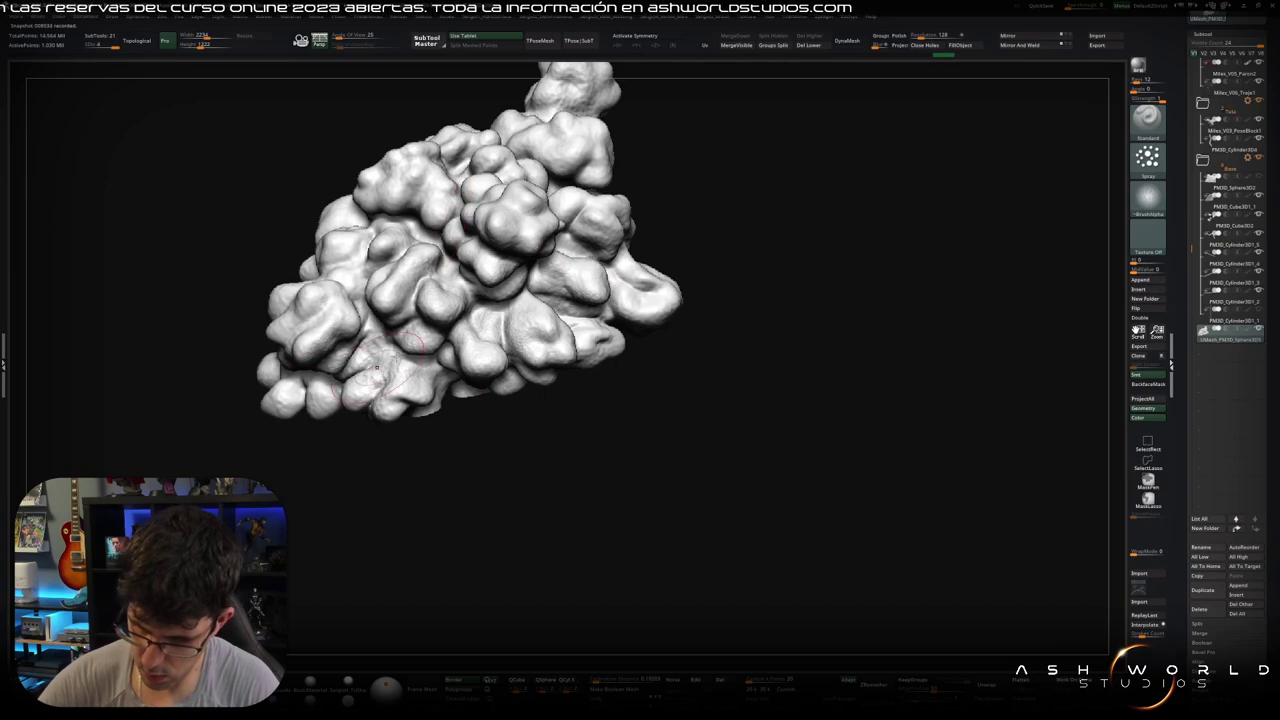
mouse_move(340, 380)
left_mouse_down()
mouse_move(614, 343)
mouse_move(655, 268)
left_mouse_up()
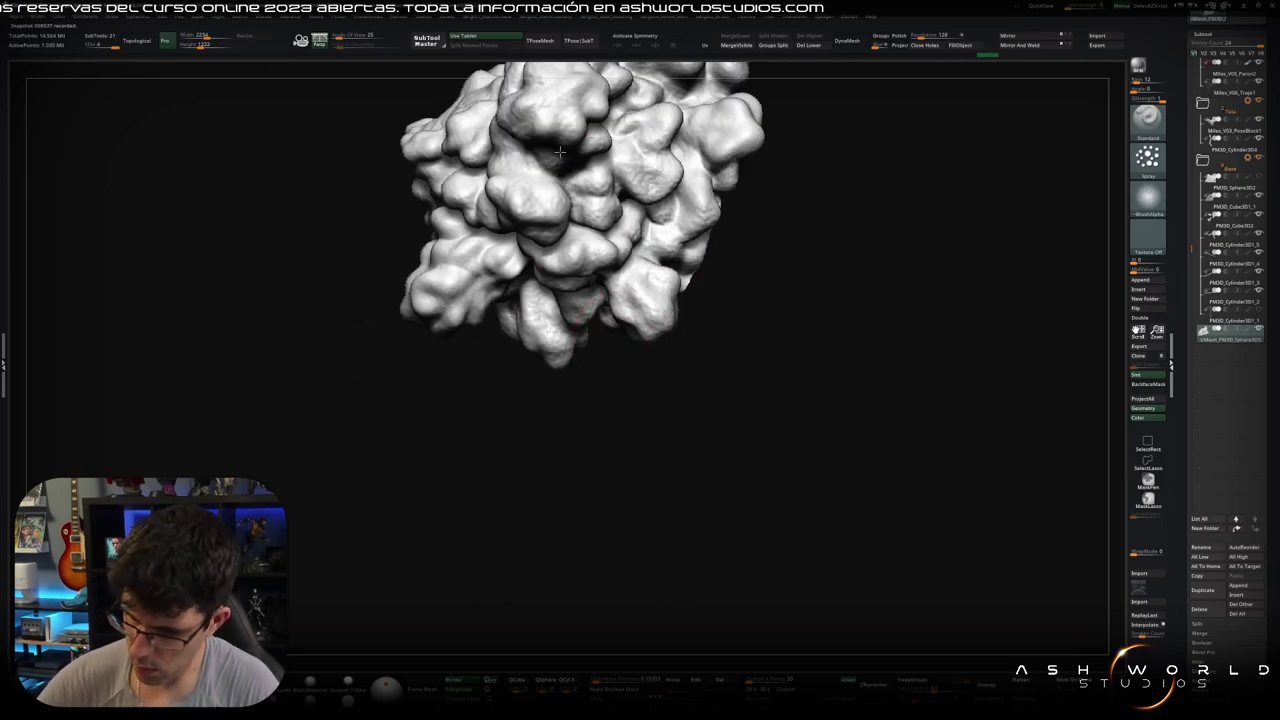
left_click_drag(476, 296, 479, 250)
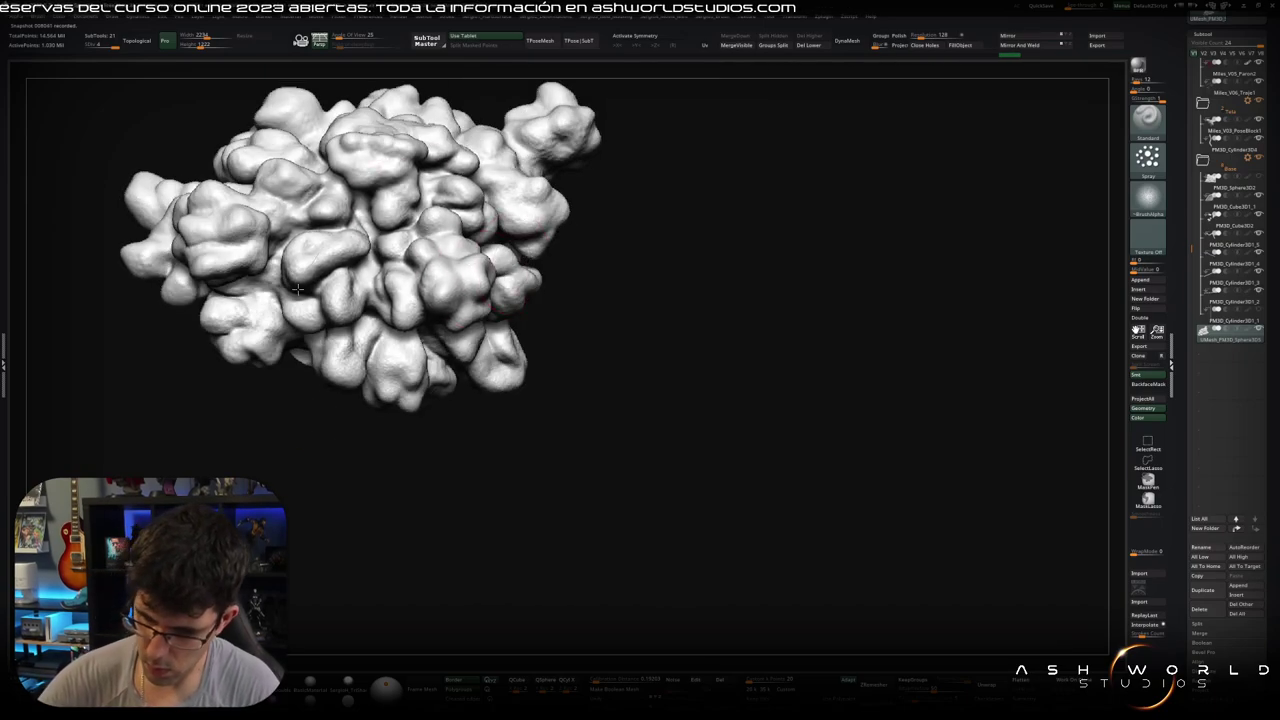
left_click_drag(212, 320, 530, 305)
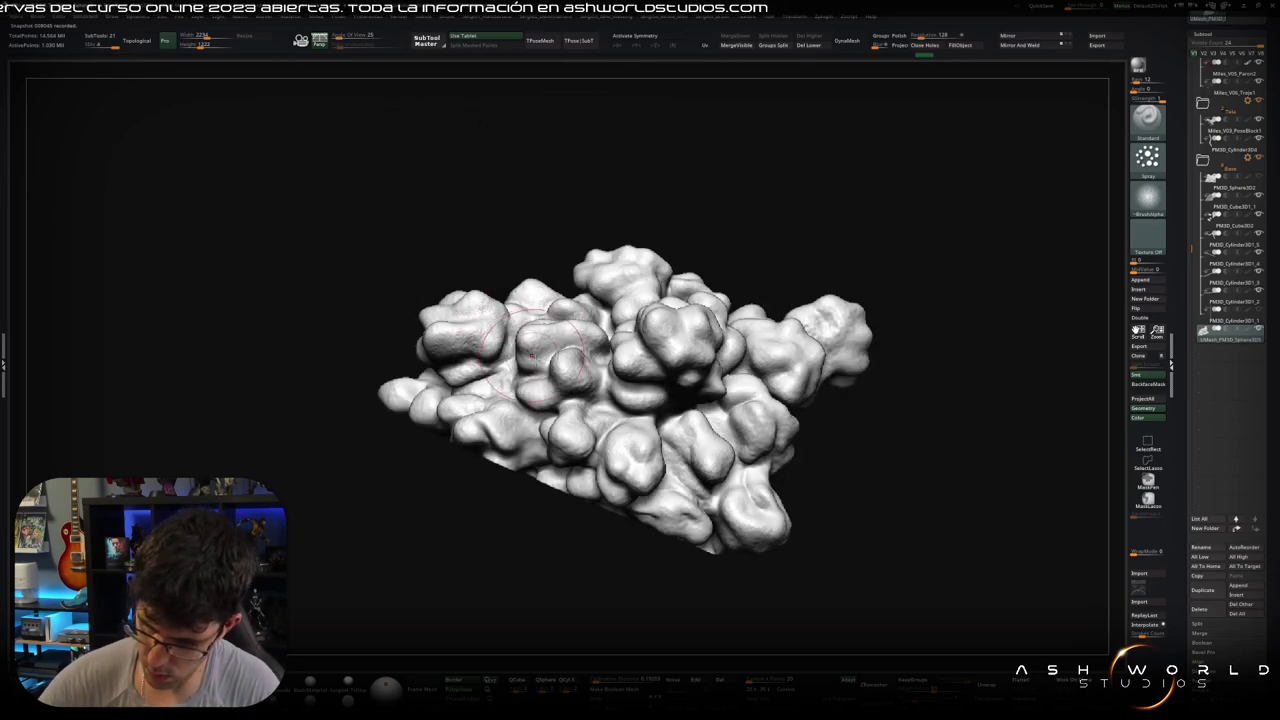
left_click_drag(533, 352, 522, 385)
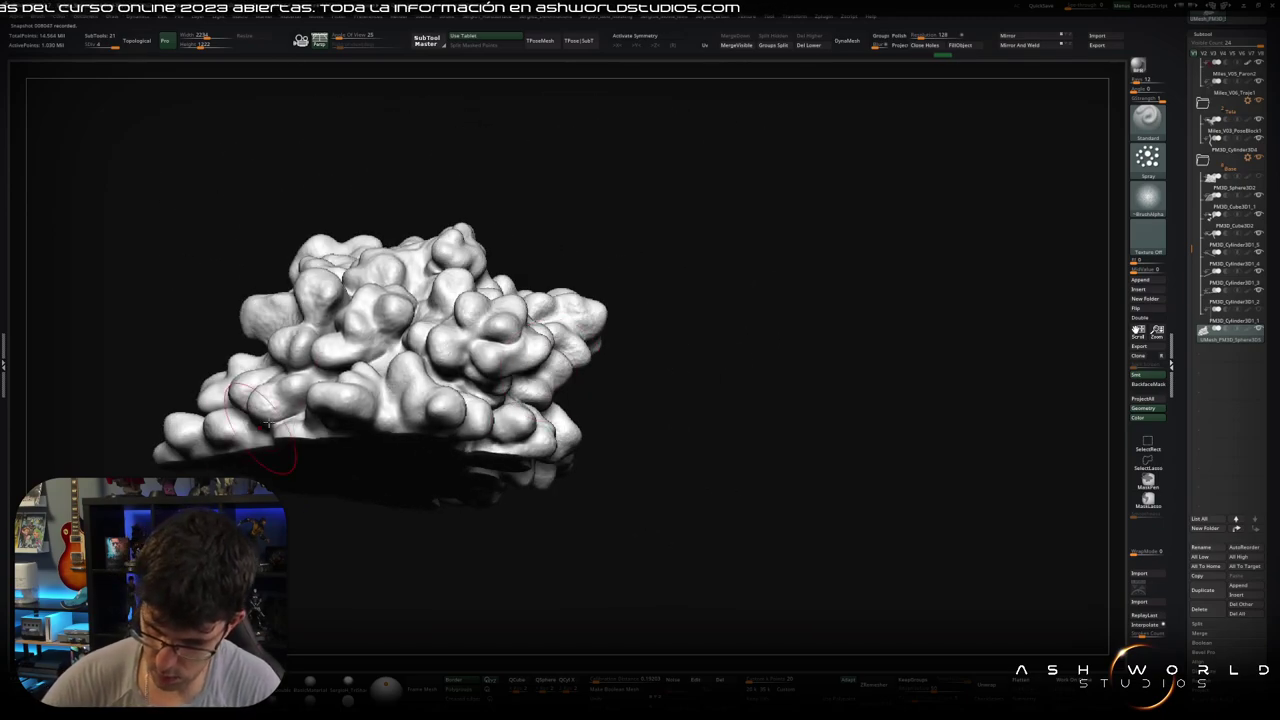
left_click_drag(340, 354, 409, 369)
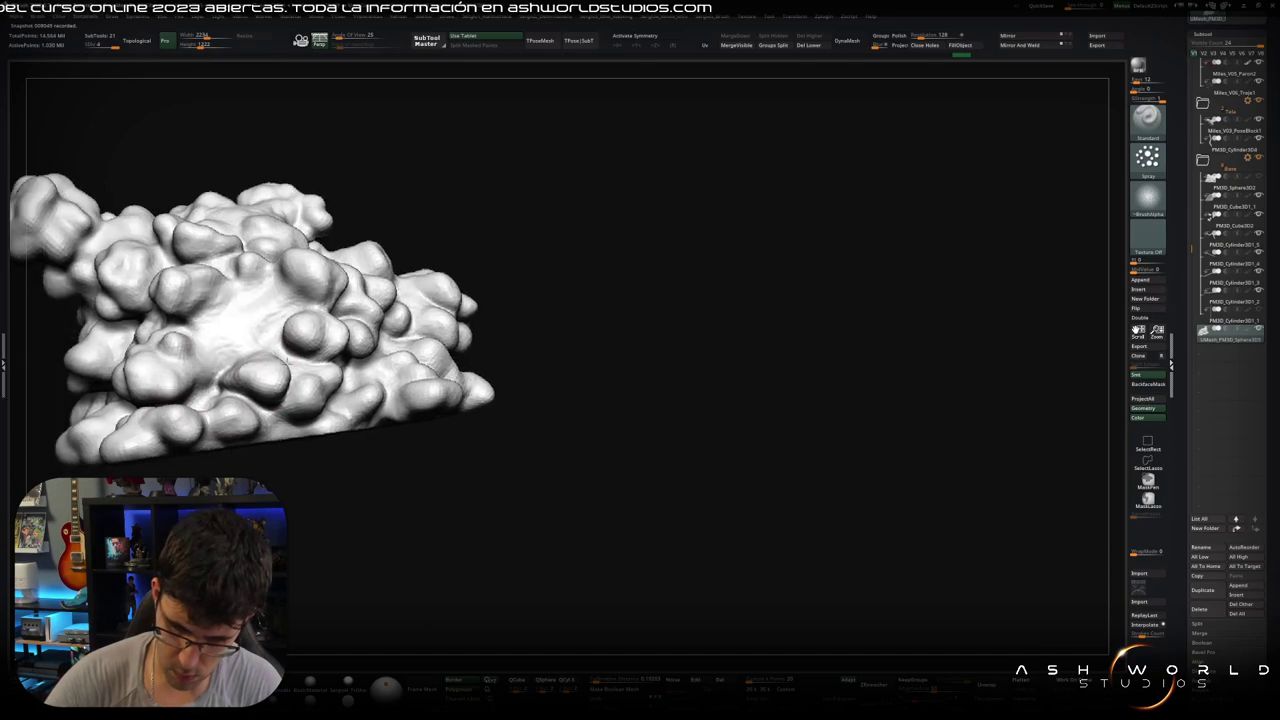
left_click_drag(408, 415, 657, 366)
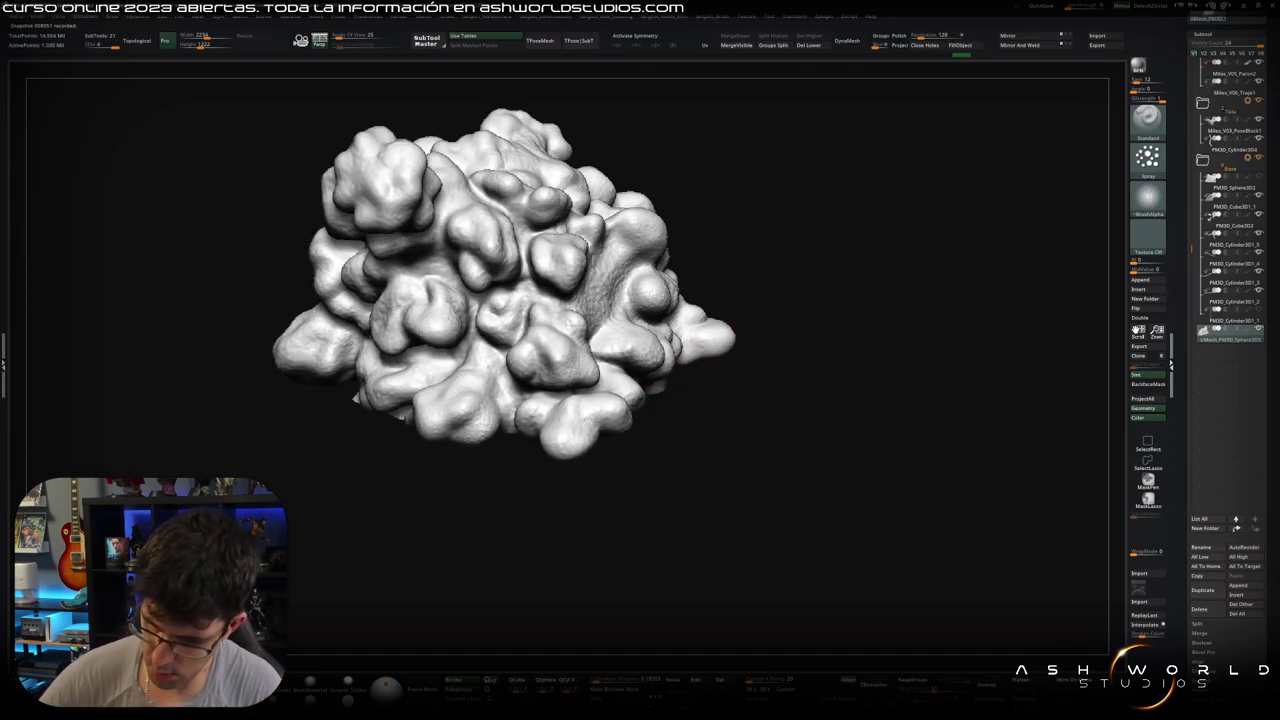
left_click_drag(560, 240, 624, 378)
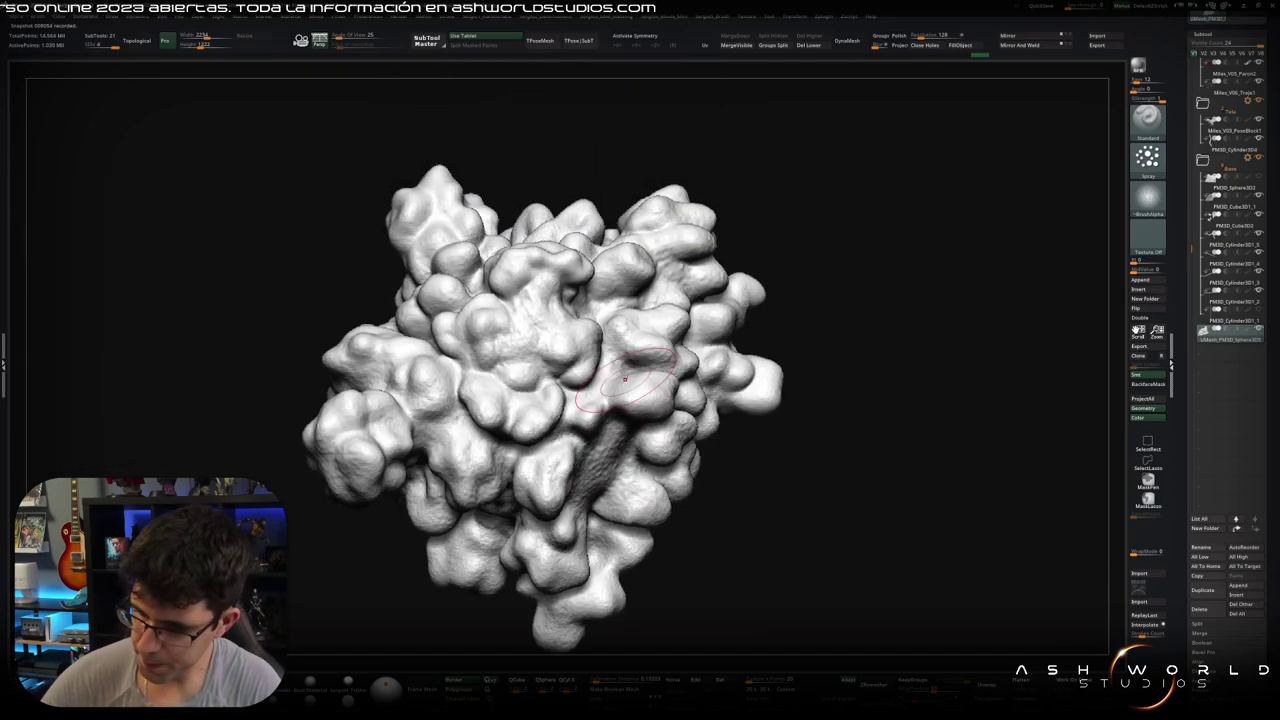
left_click_drag(472, 280, 508, 302)
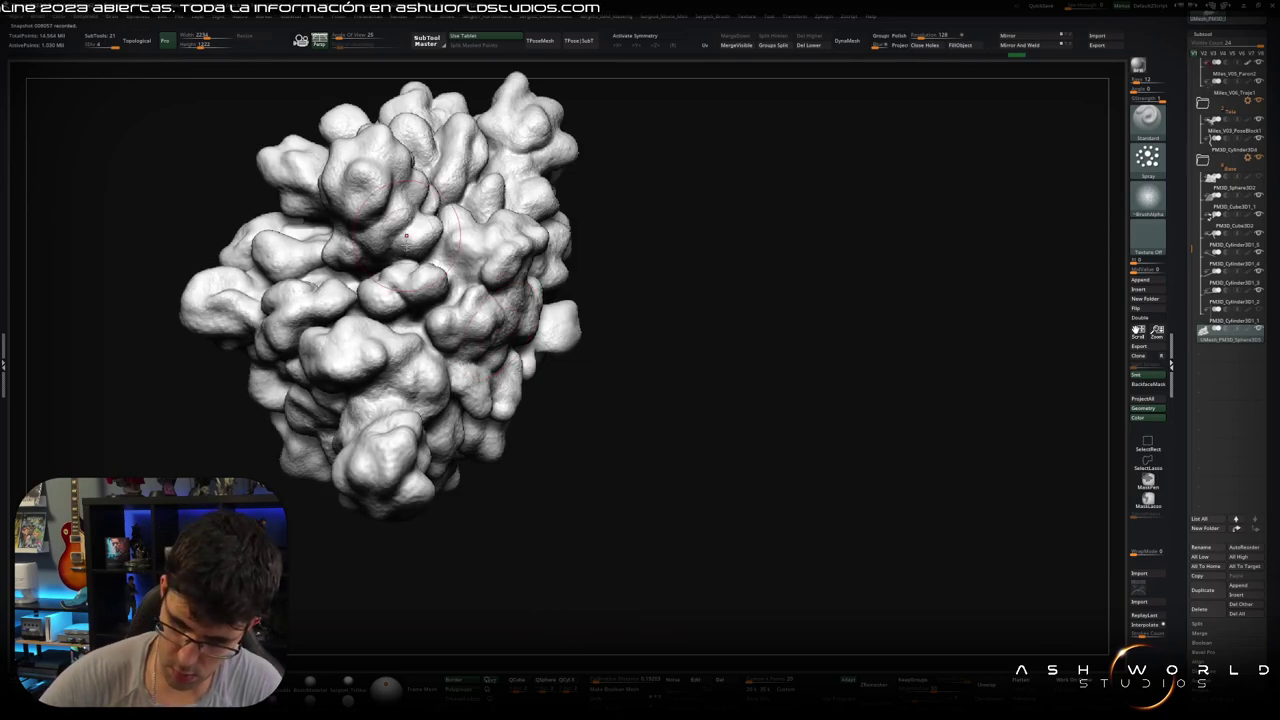
left_click_drag(389, 362, 423, 223)
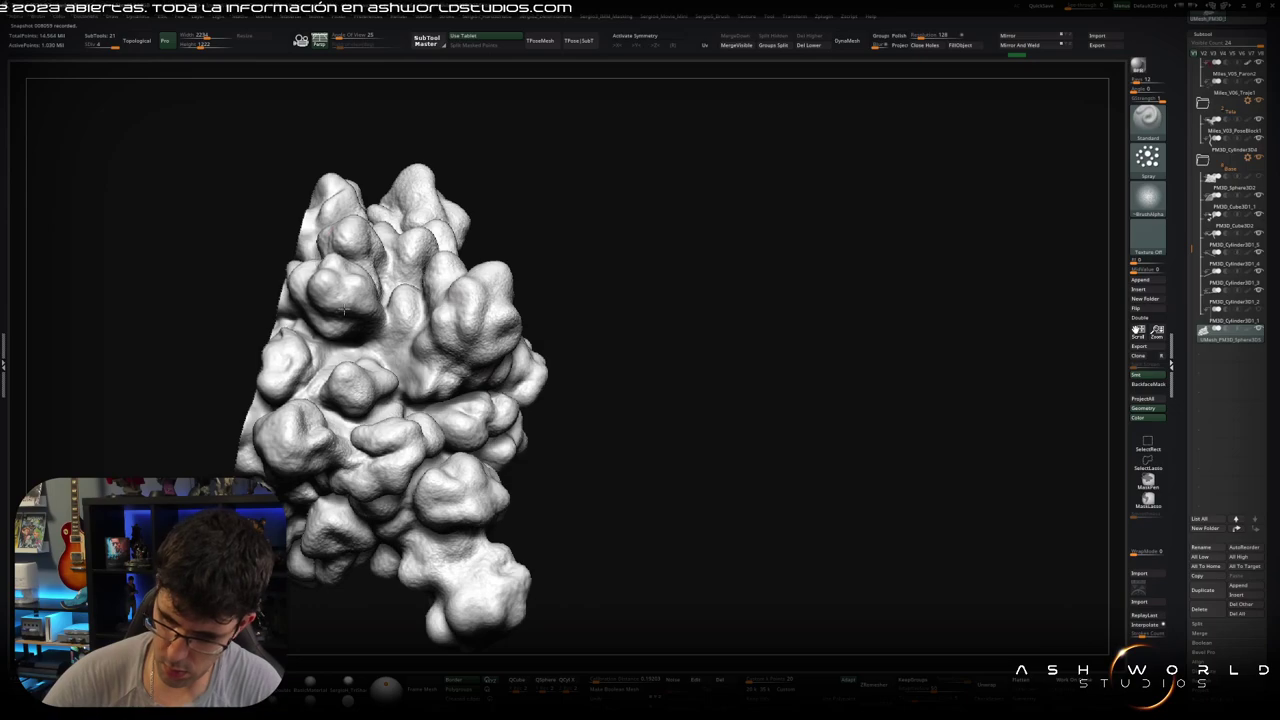
Step: Switch the rock back to its detailed surface and orbit out to the figure
left_click_drag(575, 424, 571, 300)
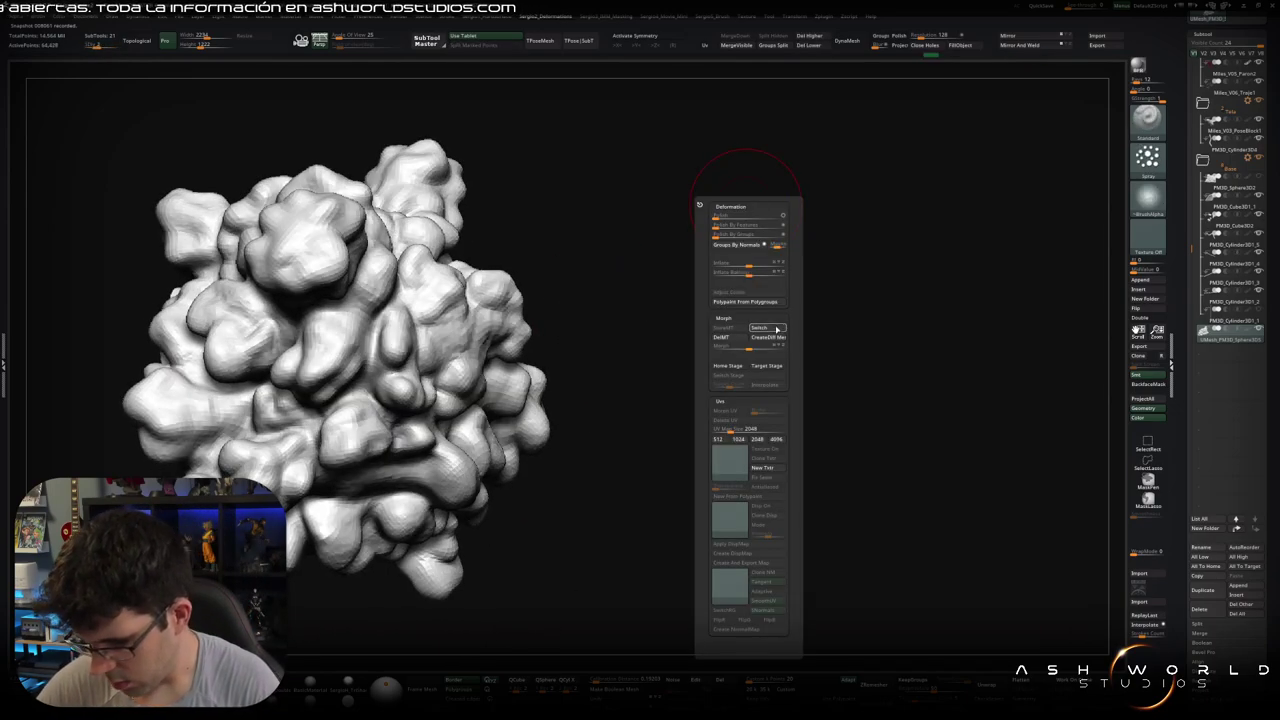
left_click(775, 328)
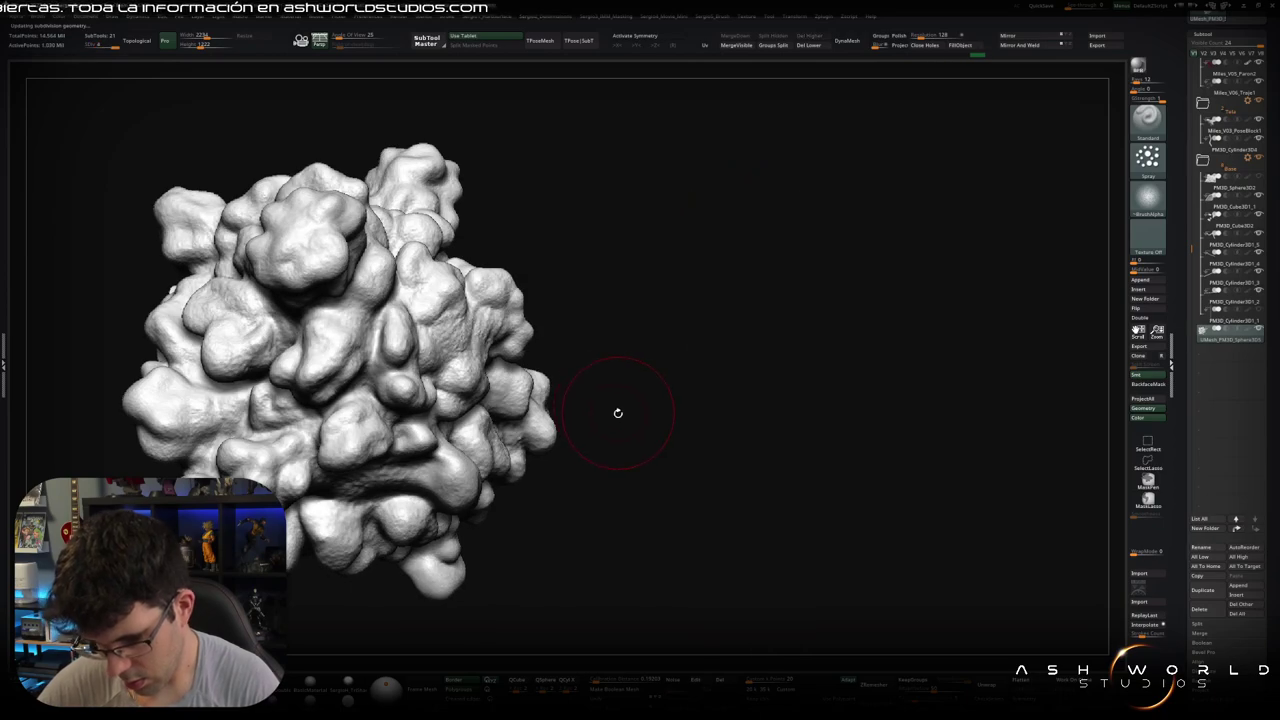
mouse_move(614, 409)
left_mouse_down()
mouse_move(605, 320)
mouse_move(591, 314)
mouse_move(674, 314)
mouse_move(657, 303)
mouse_move(557, 341)
mouse_move(586, 277)
mouse_move(689, 286)
mouse_move(755, 233)
left_mouse_up()
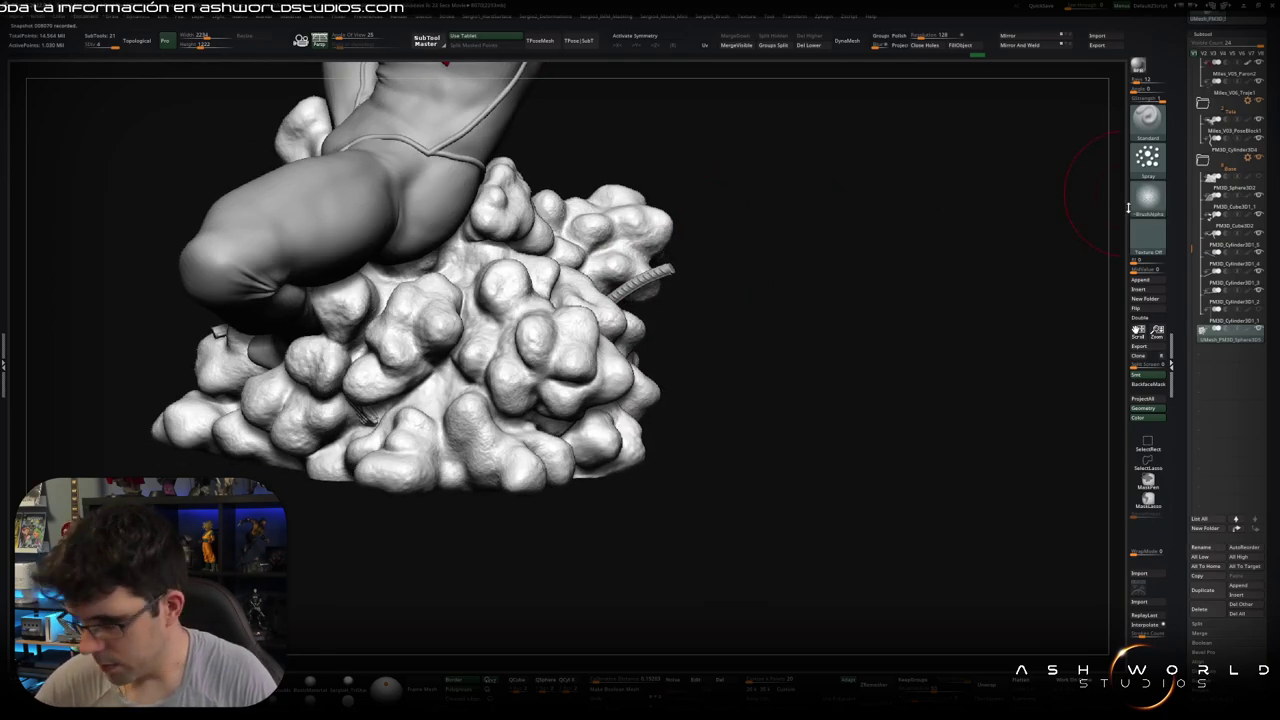
Step: Set the brush to Alpha 08 with the DragRect stroke
mouse_move(894, 296)
left_mouse_down()
mouse_move(877, 334)
mouse_move(894, 344)
mouse_move(860, 323)
mouse_move(909, 286)
left_mouse_up()
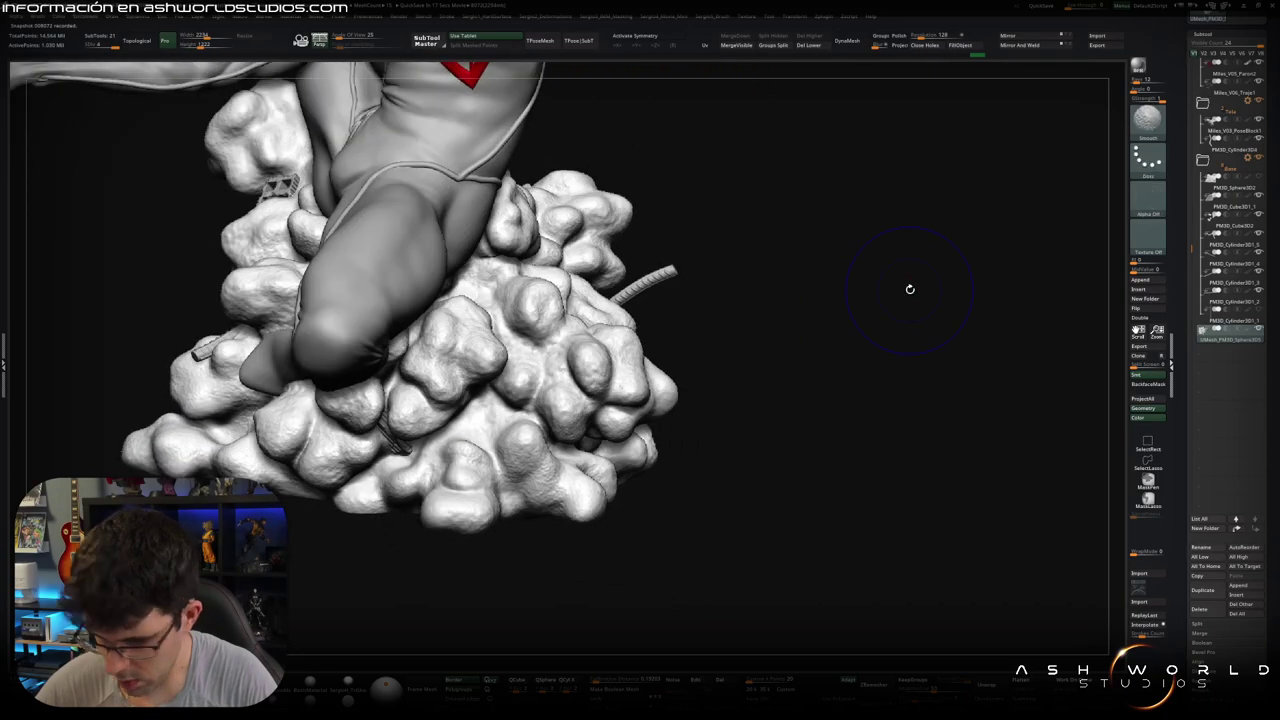
left_click(1148, 200)
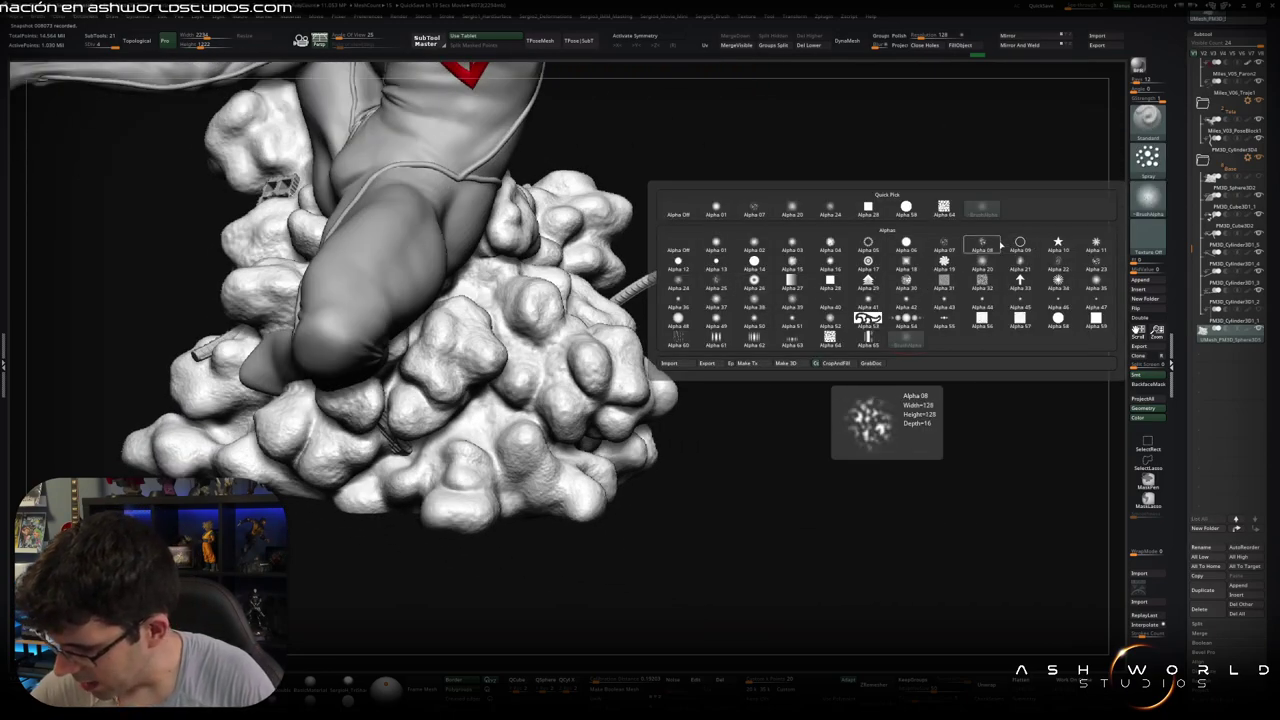
left_click(993, 252)
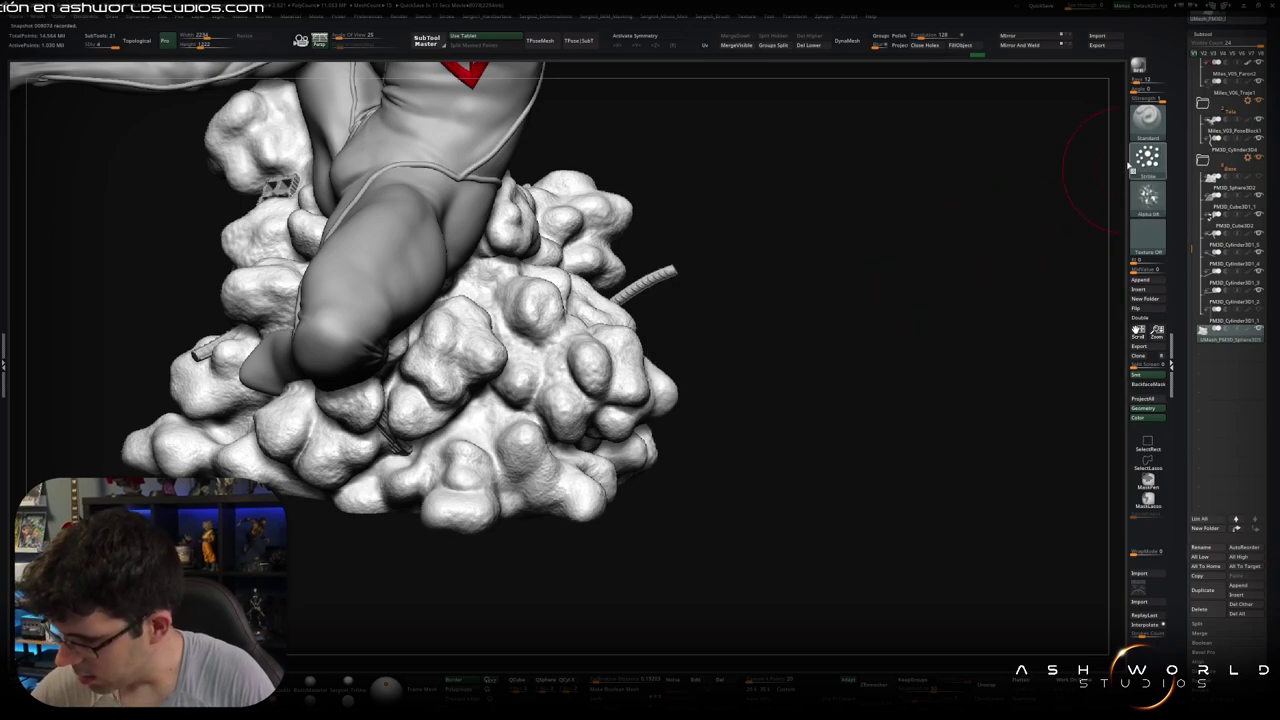
left_click(1148, 157)
left_click(905, 171)
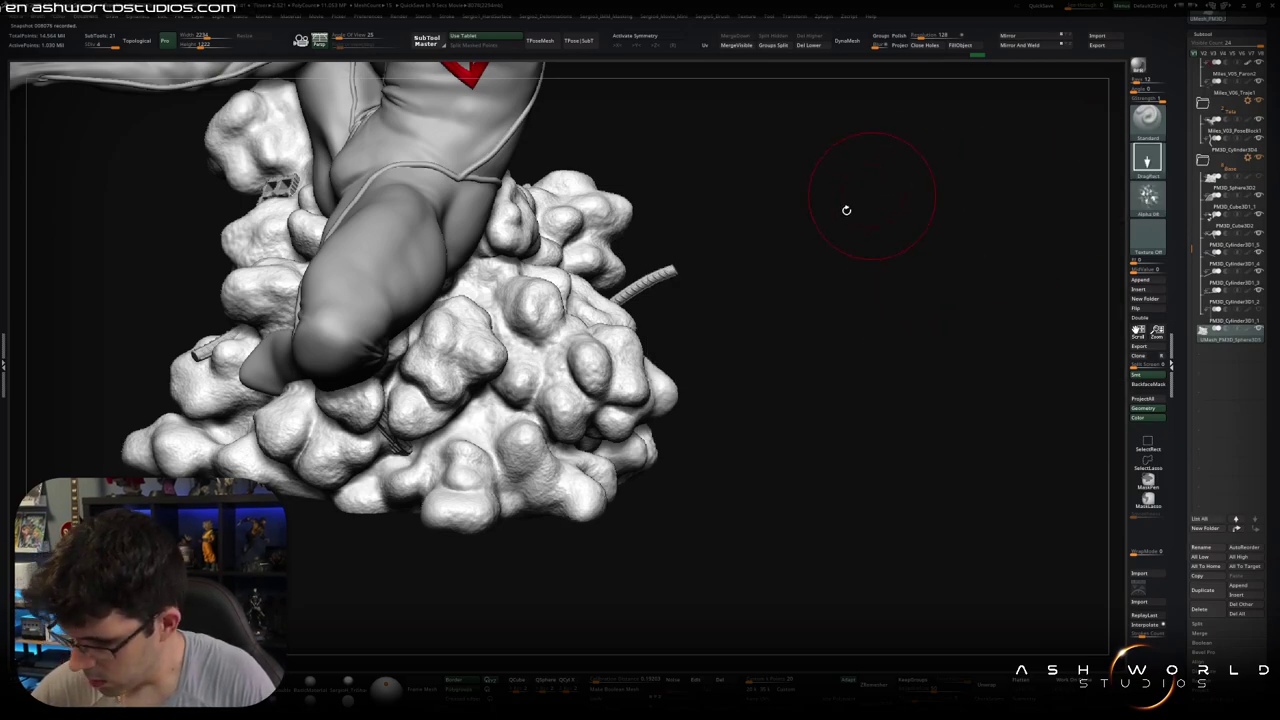
Step: Stamp and refine a noise bump on the right-side rock under the figure
key("space")
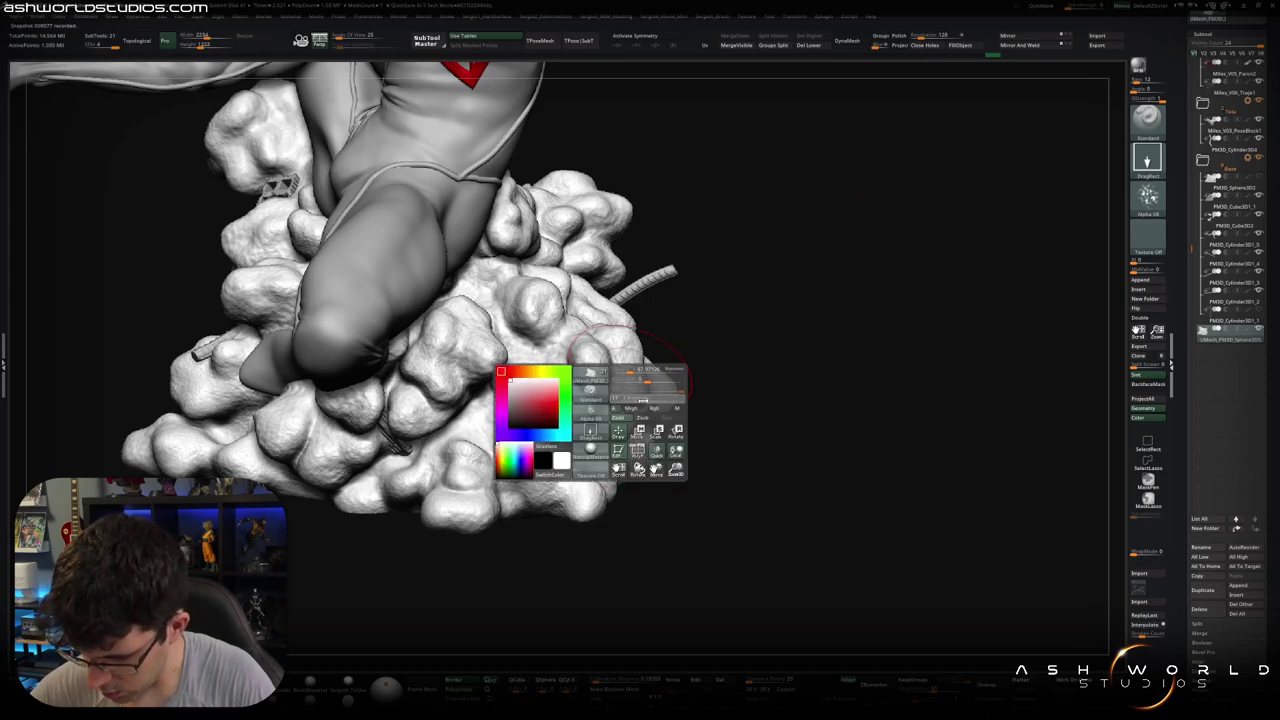
left_click_drag(586, 372, 610, 431)
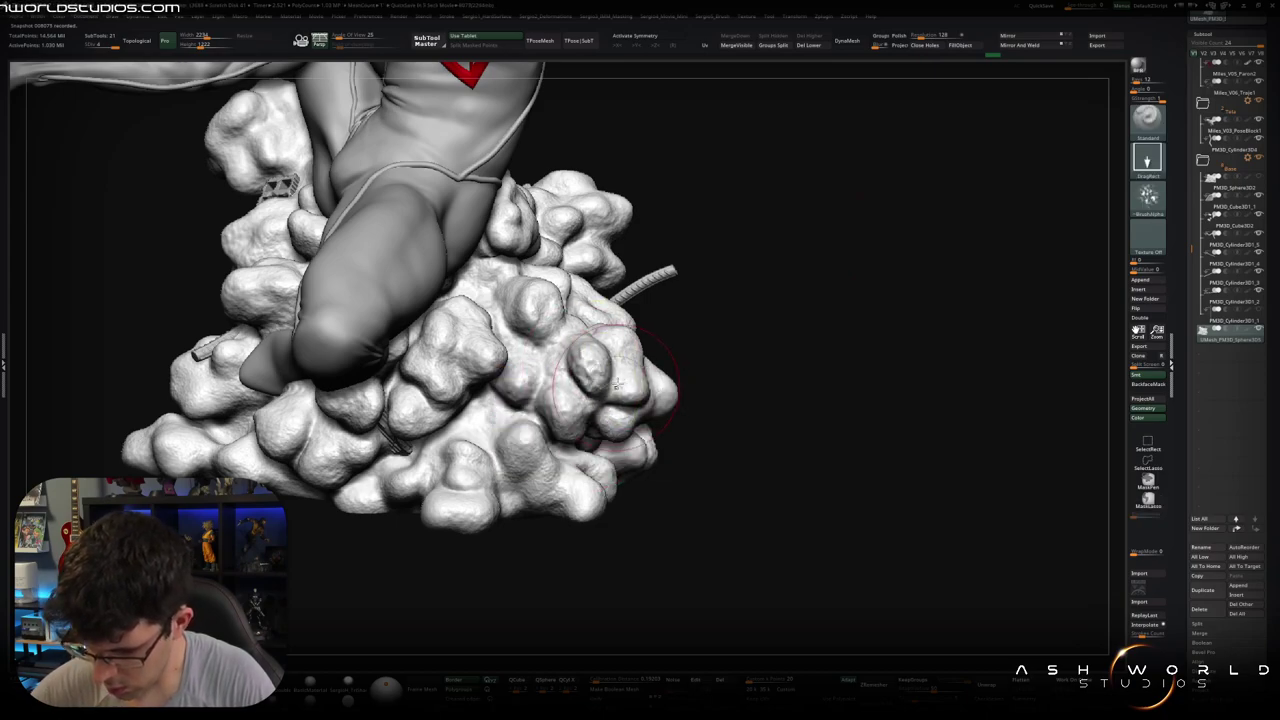
left_click_drag(603, 370, 605, 385)
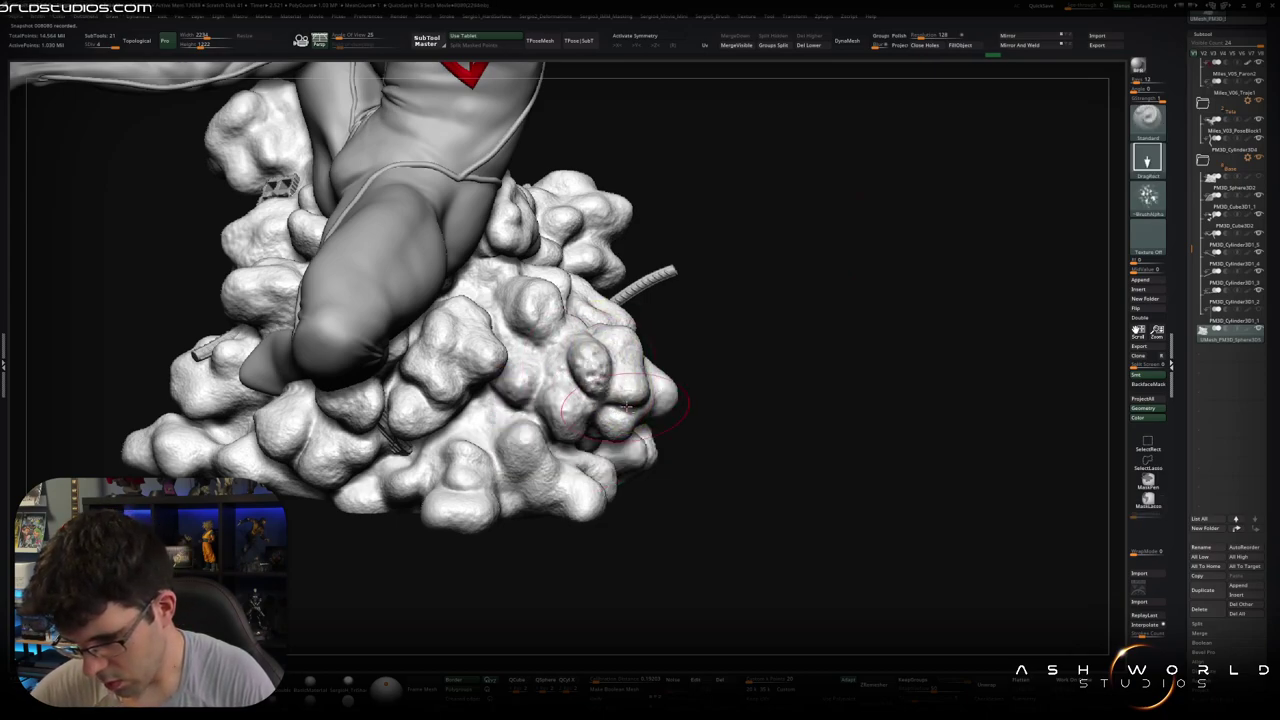
left_click_drag(703, 331, 640, 345)
key("space")
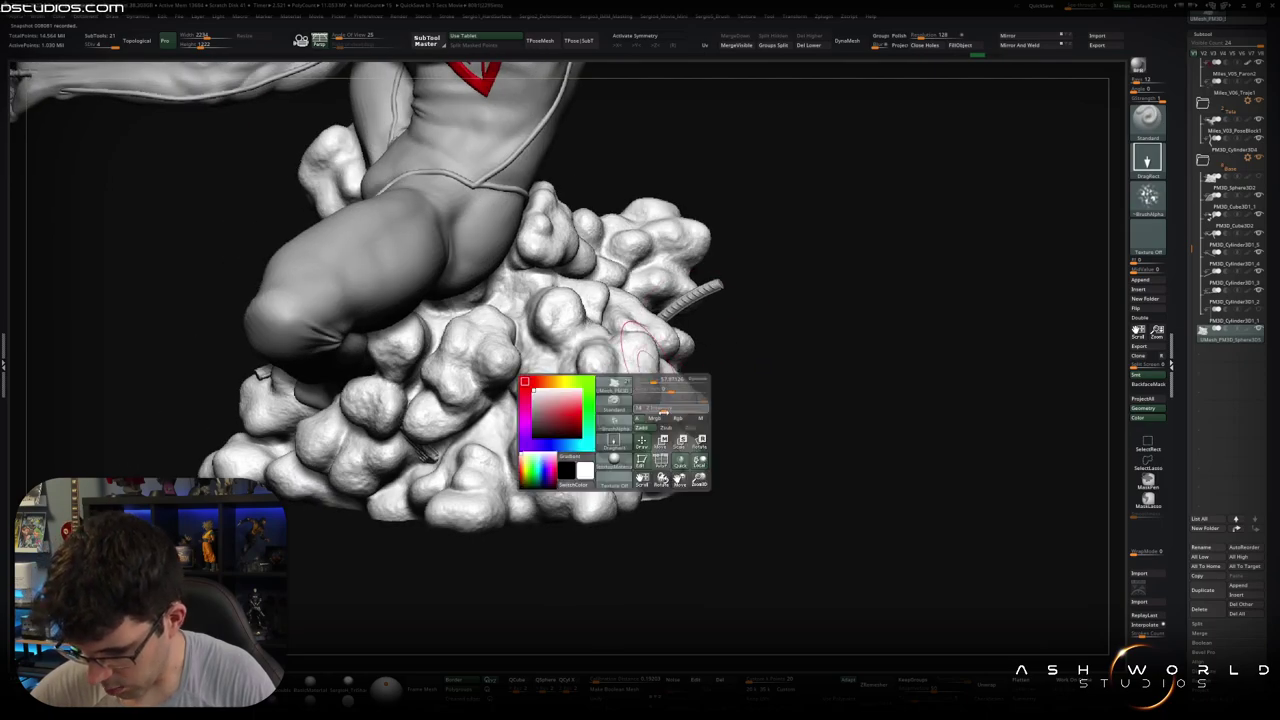
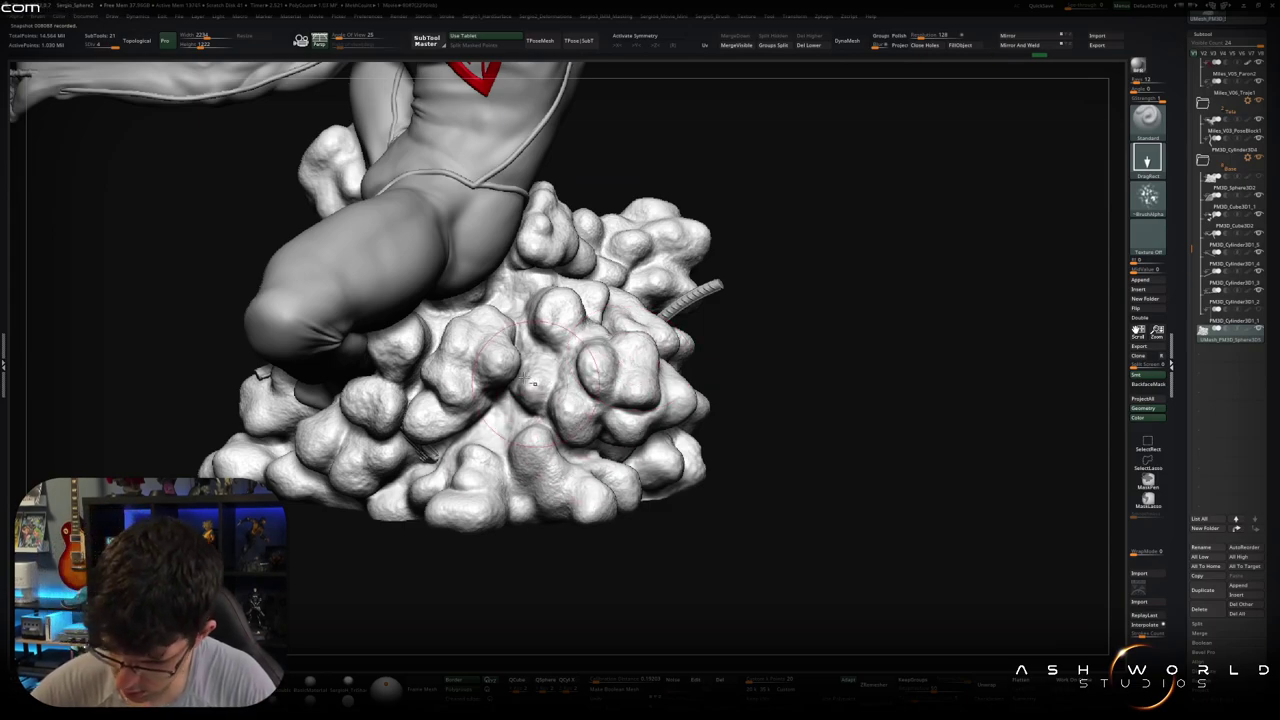
Step: Orbit and zoom around the rubble base and legs to inspect the rock cluster up close
key("space")
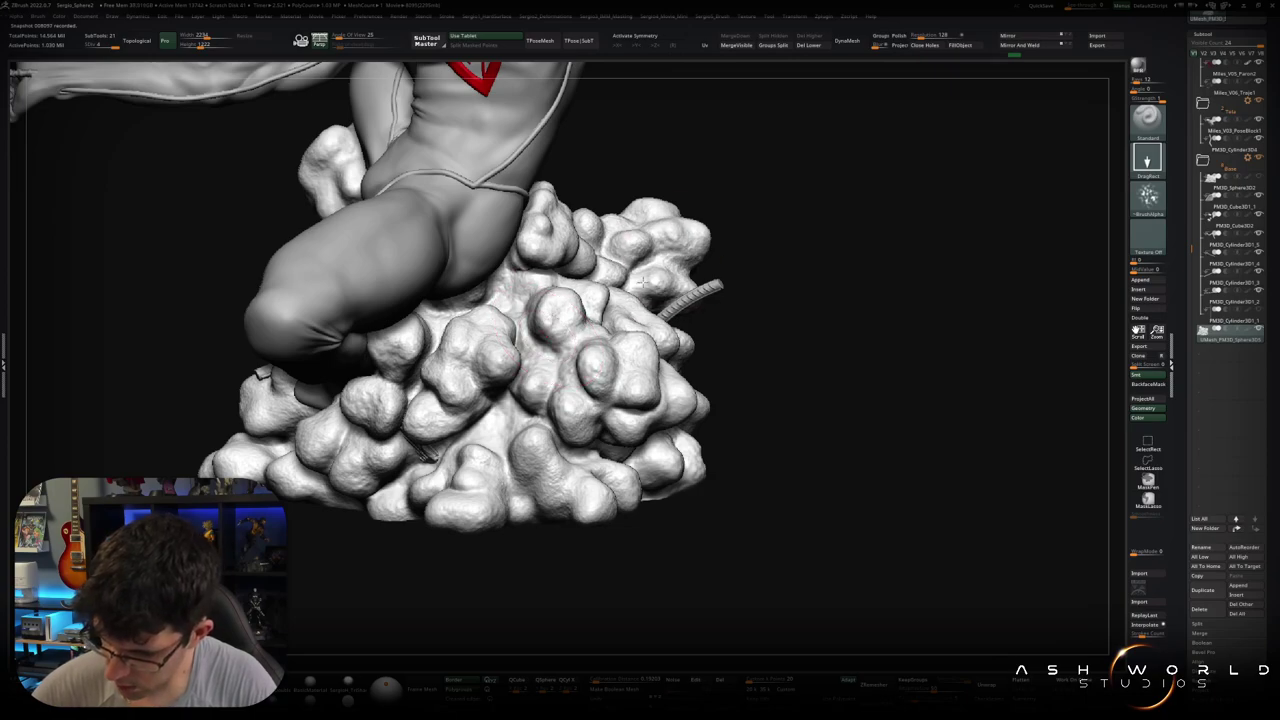
left_click_drag(730, 322, 540, 485)
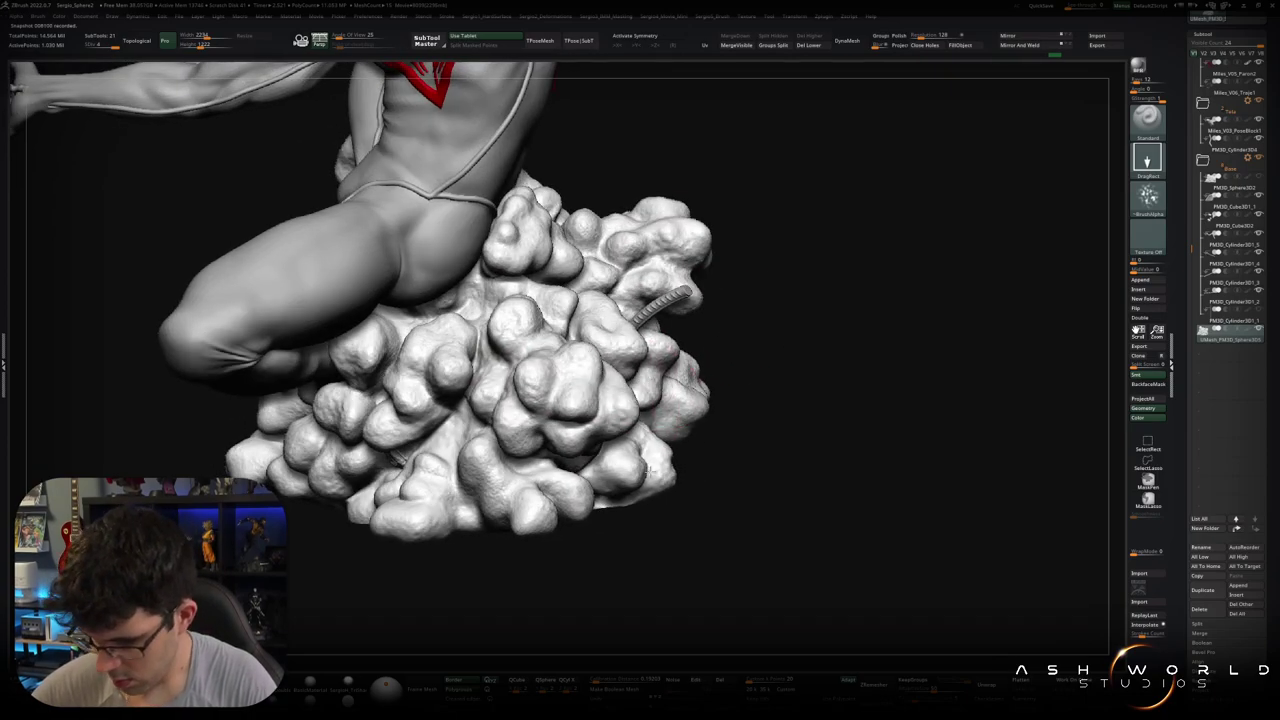
left_click_drag(414, 550, 335, 483)
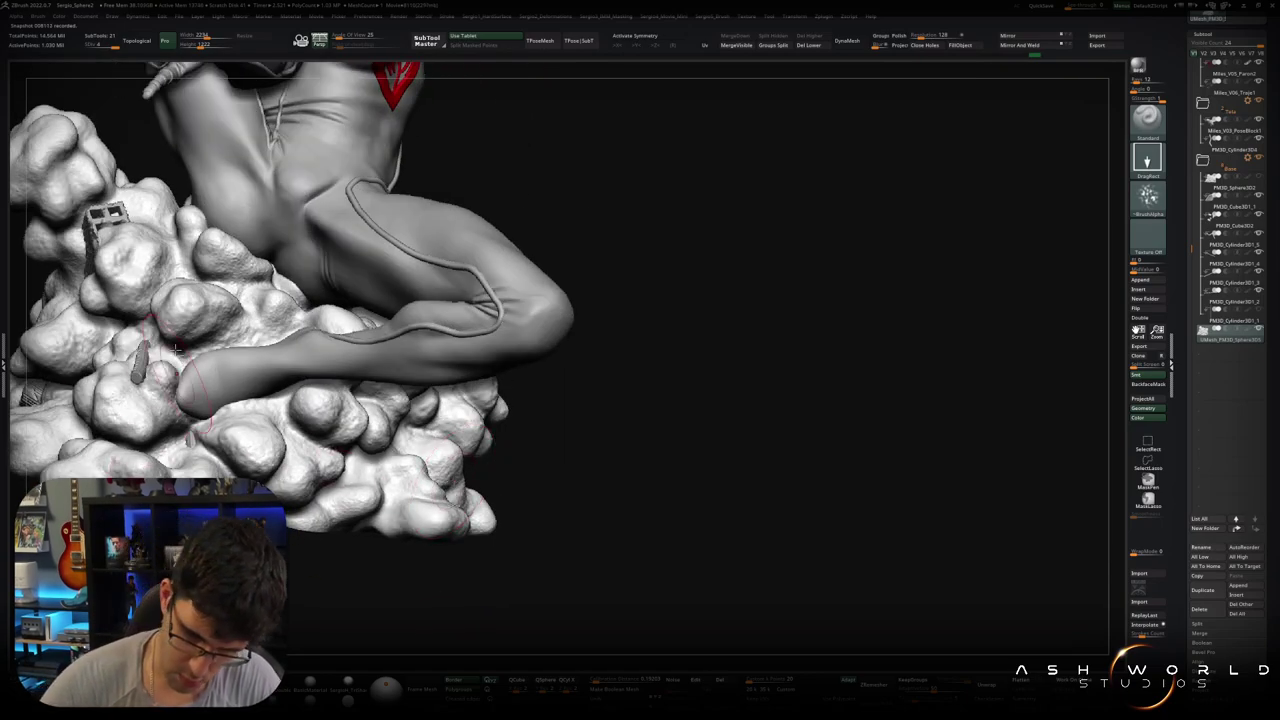
left_click_drag(309, 318, 417, 310)
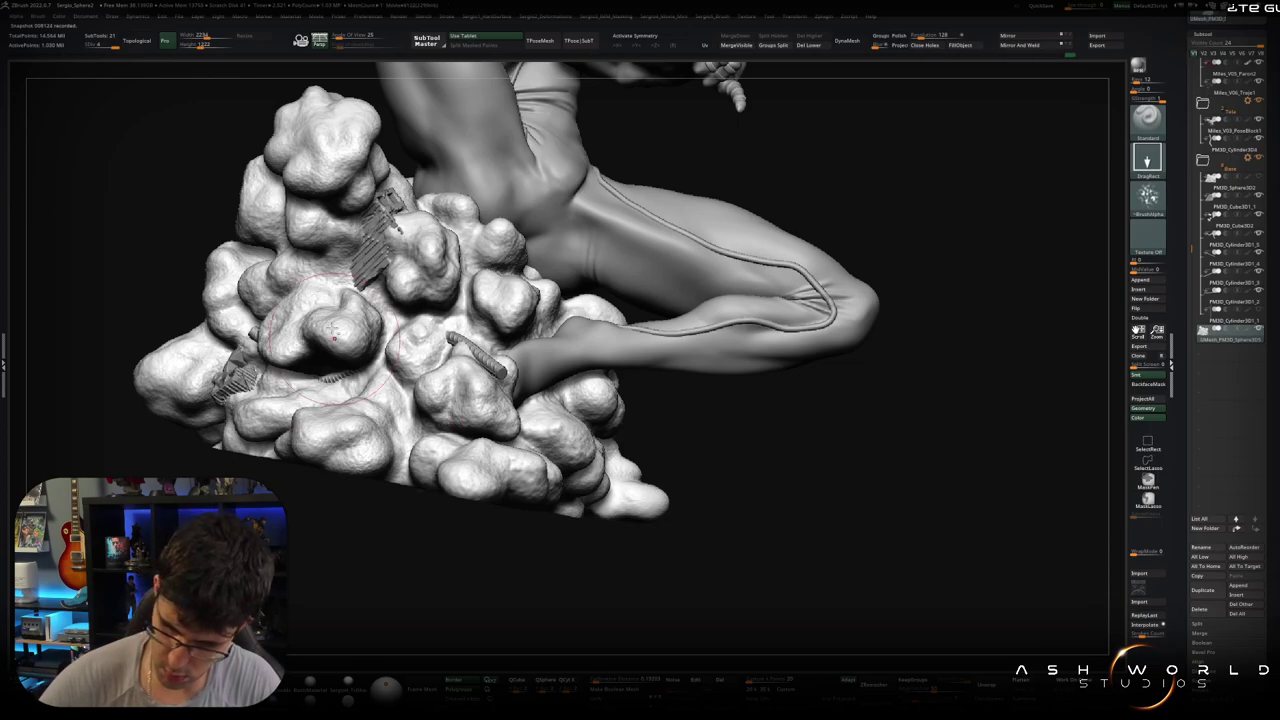
left_click_drag(410, 225, 415, 295)
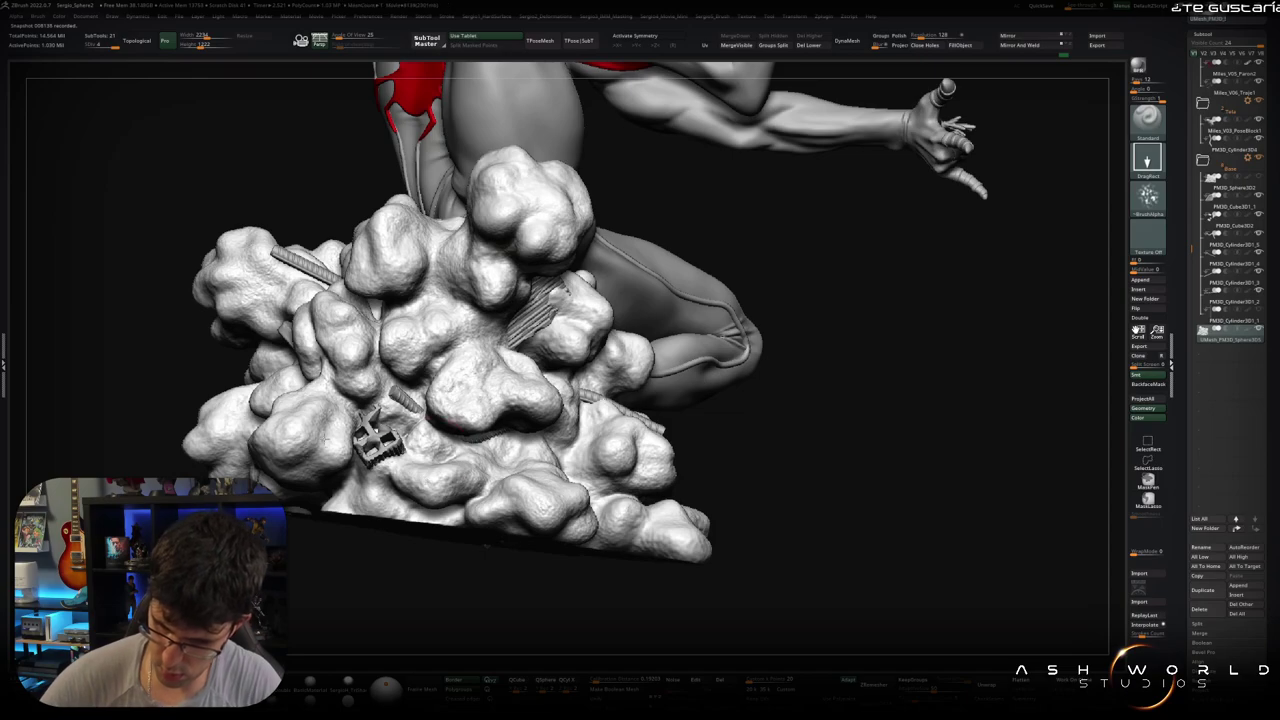
left_click_drag(350, 430, 340, 400)
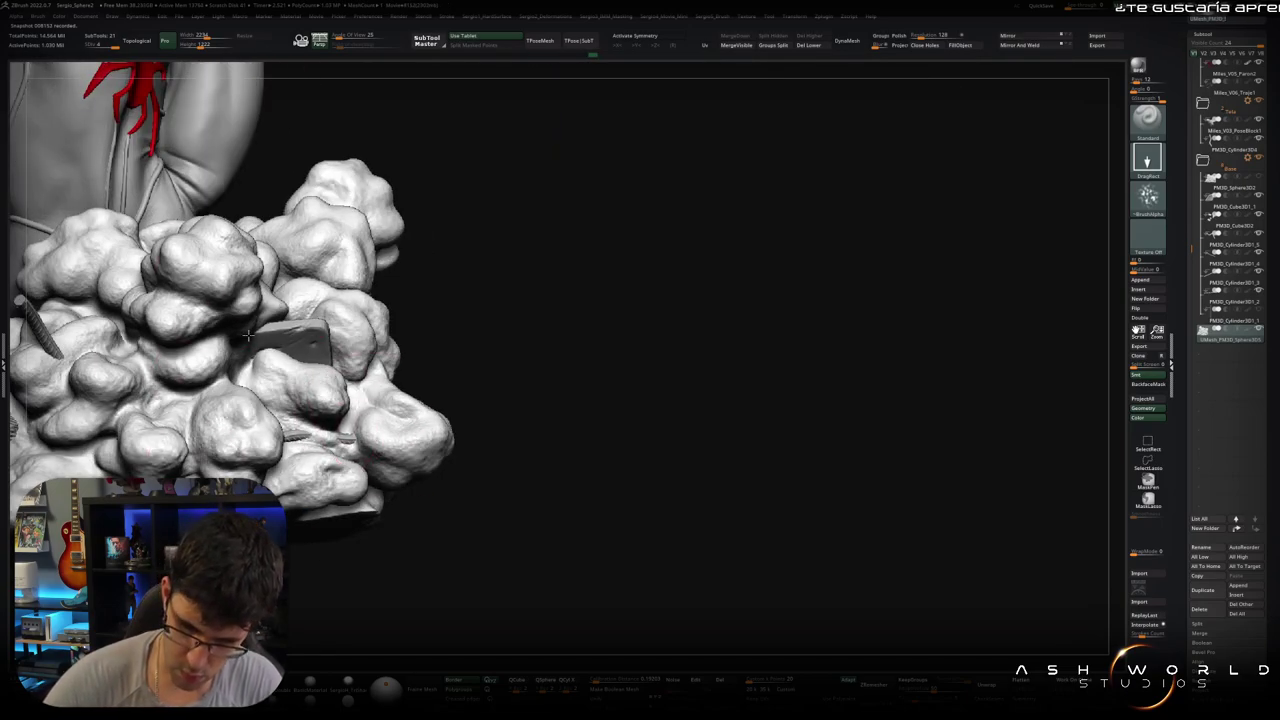
left_click_drag(671, 300, 700, 330)
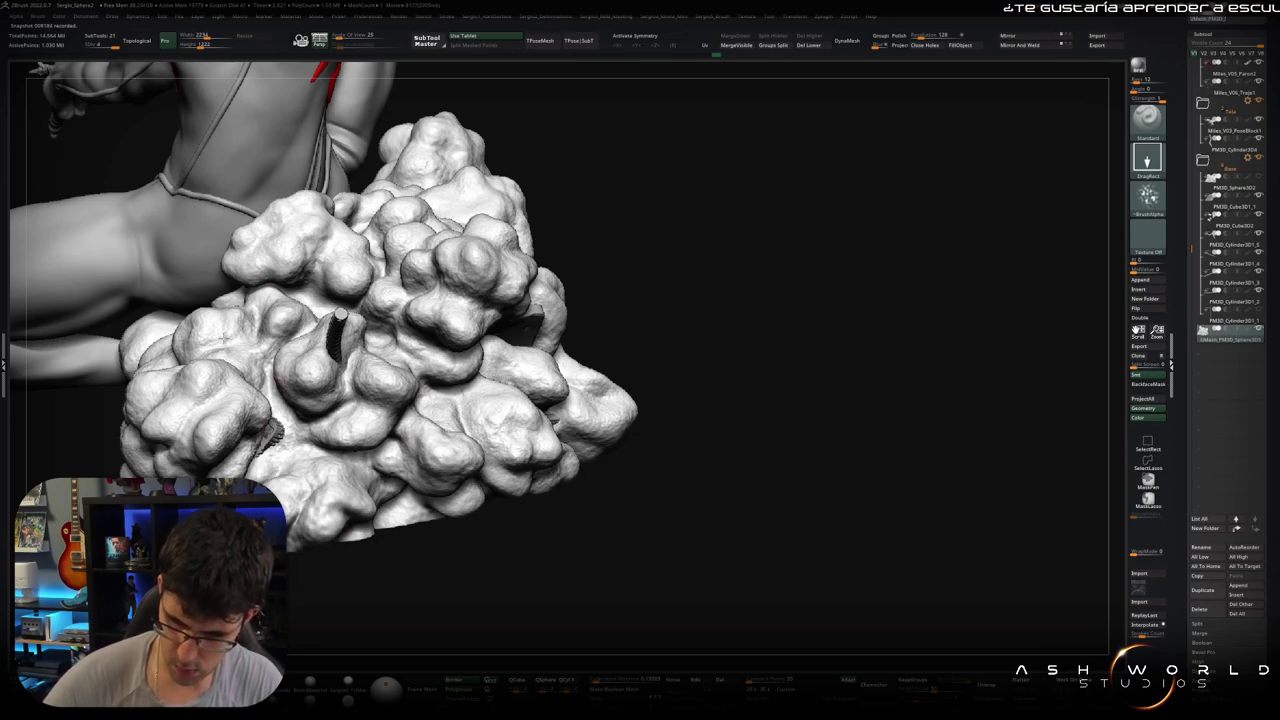
left_click_drag(238, 358, 247, 376)
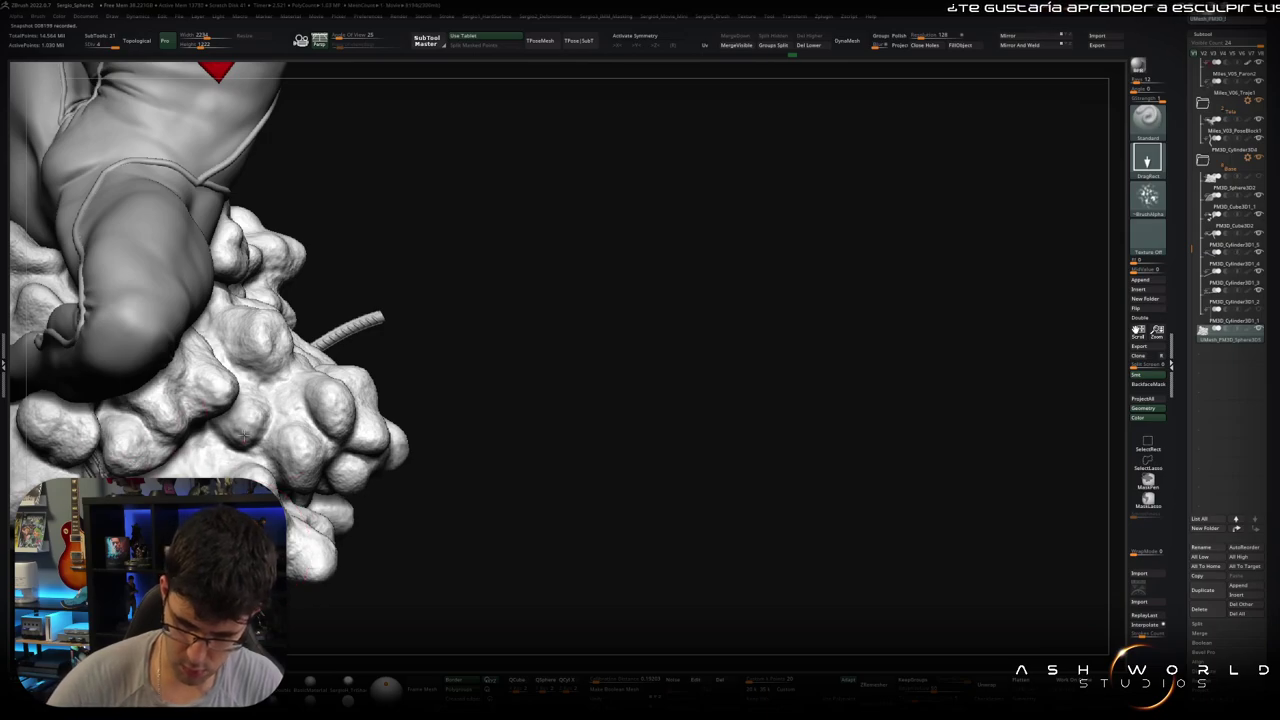
left_click_drag(366, 366, 483, 297)
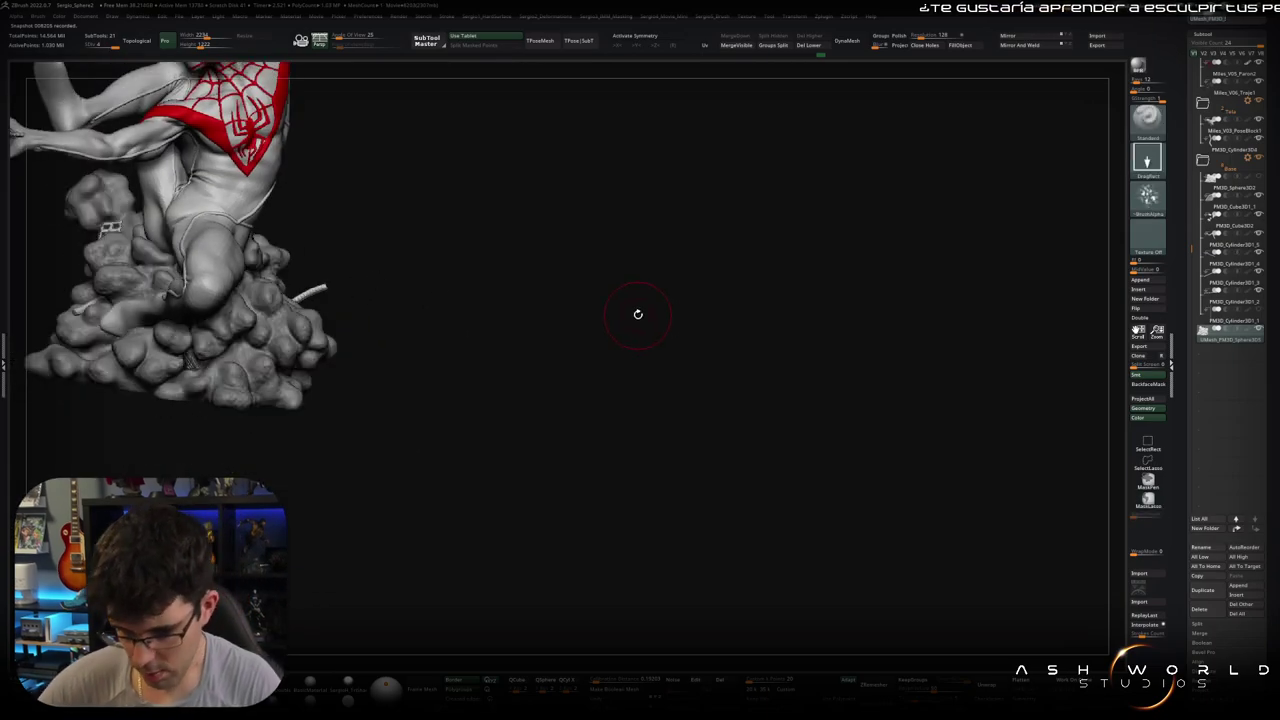
left_click_drag(646, 338, 649, 286)
mouse_move(546, 374)
left_mouse_down("alt")
mouse_move(651, 320)
mouse_move(699, 235)
left_mouse_up("alt")
Step: Toggle Morph Switch to compare the rock surface with its stored morph, keeping the current sculpt
key("F1")
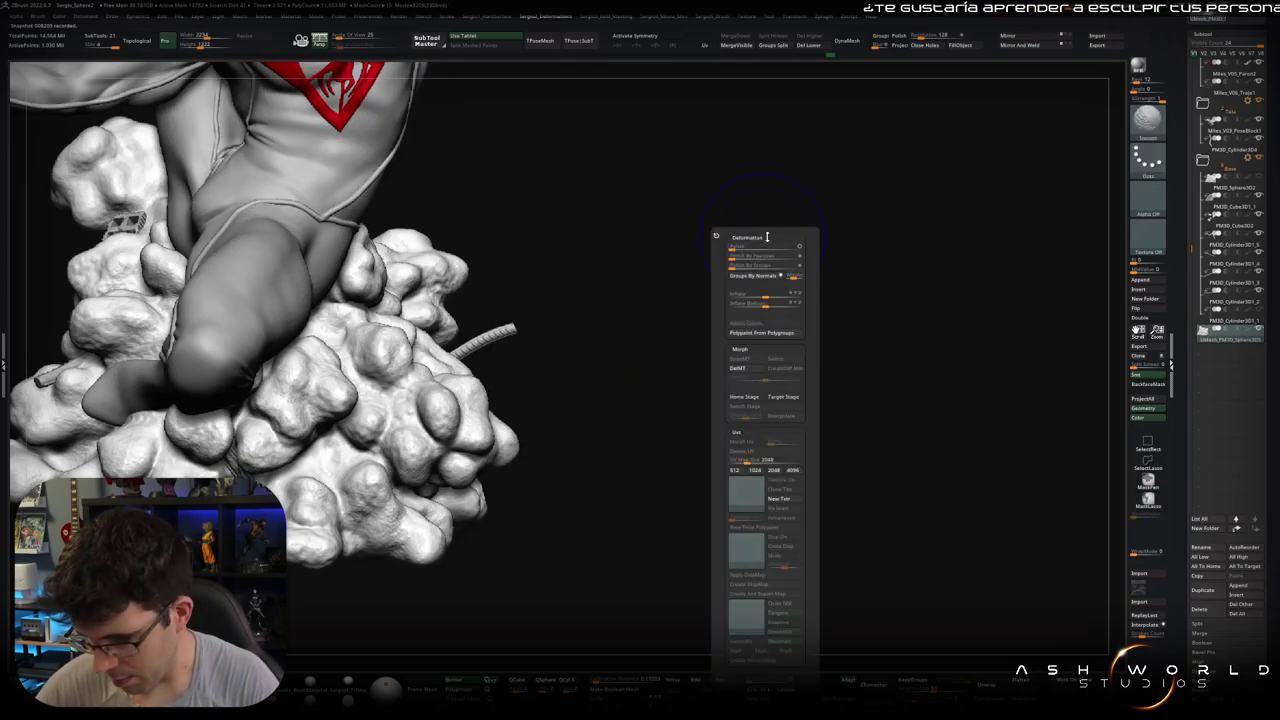
left_click(790, 359)
left_click(790, 359)
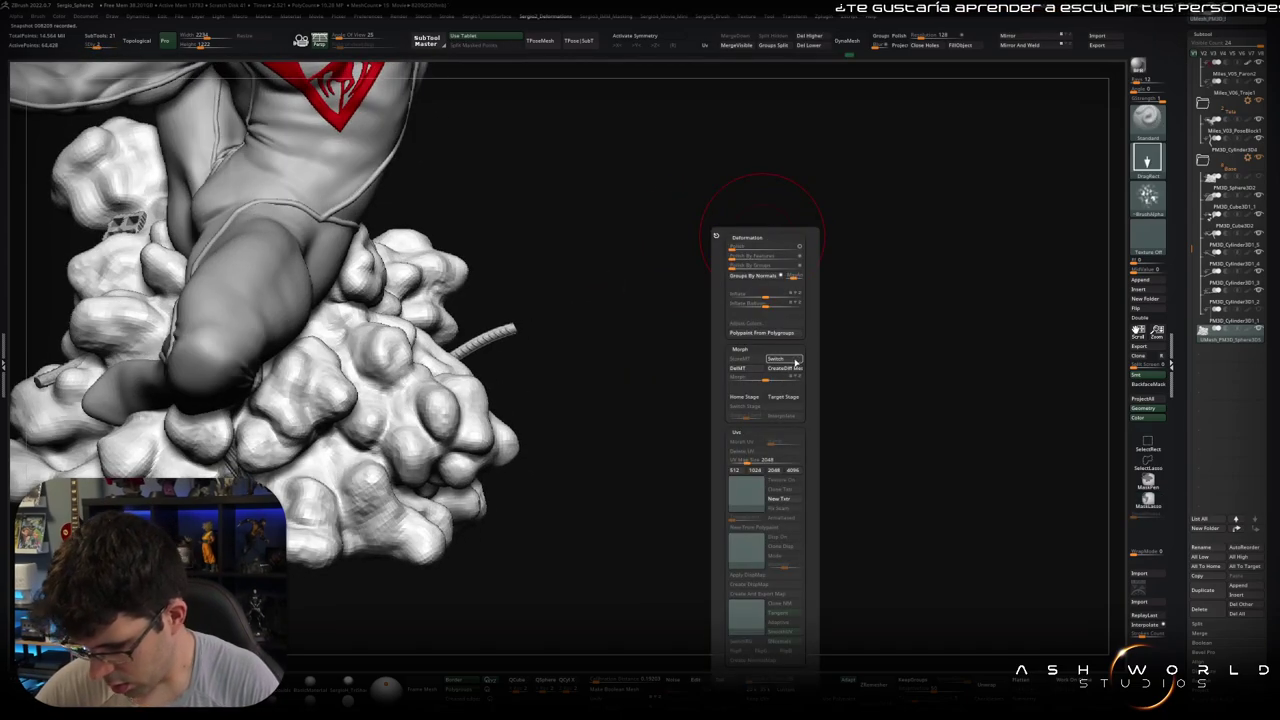
left_click(790, 359)
key("shift+d")
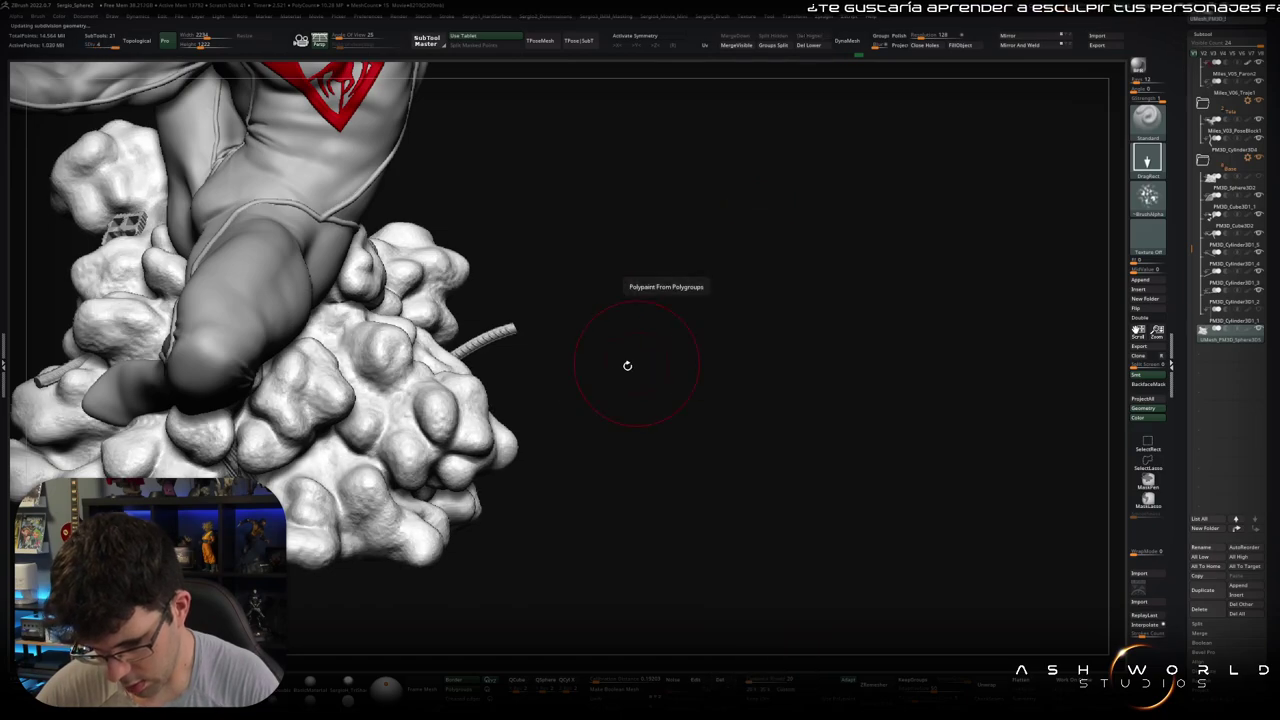
Step: Select the SmoothValleys brush and soften the crevices on the left of the base
mouse_move(626, 363)
left_mouse_down()
mouse_move(620, 80)
mouse_move(838, 358)
left_mouse_up()
key("b")
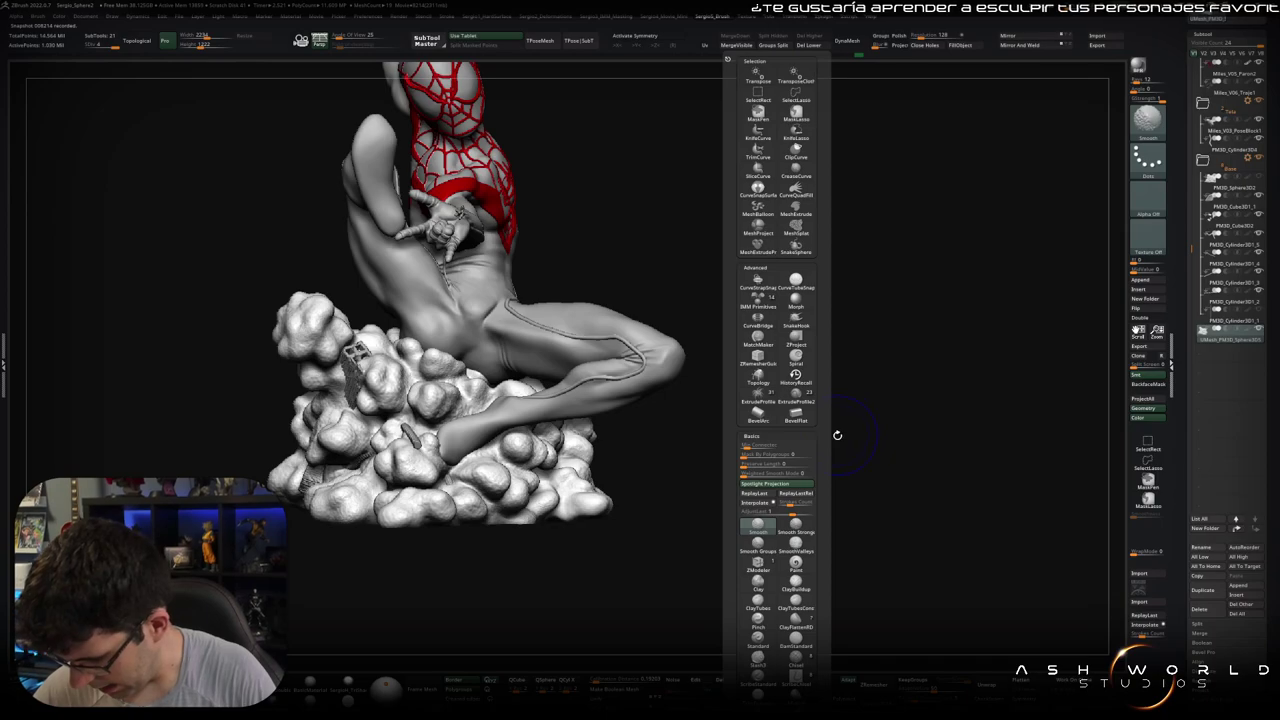
left_click(796, 545)
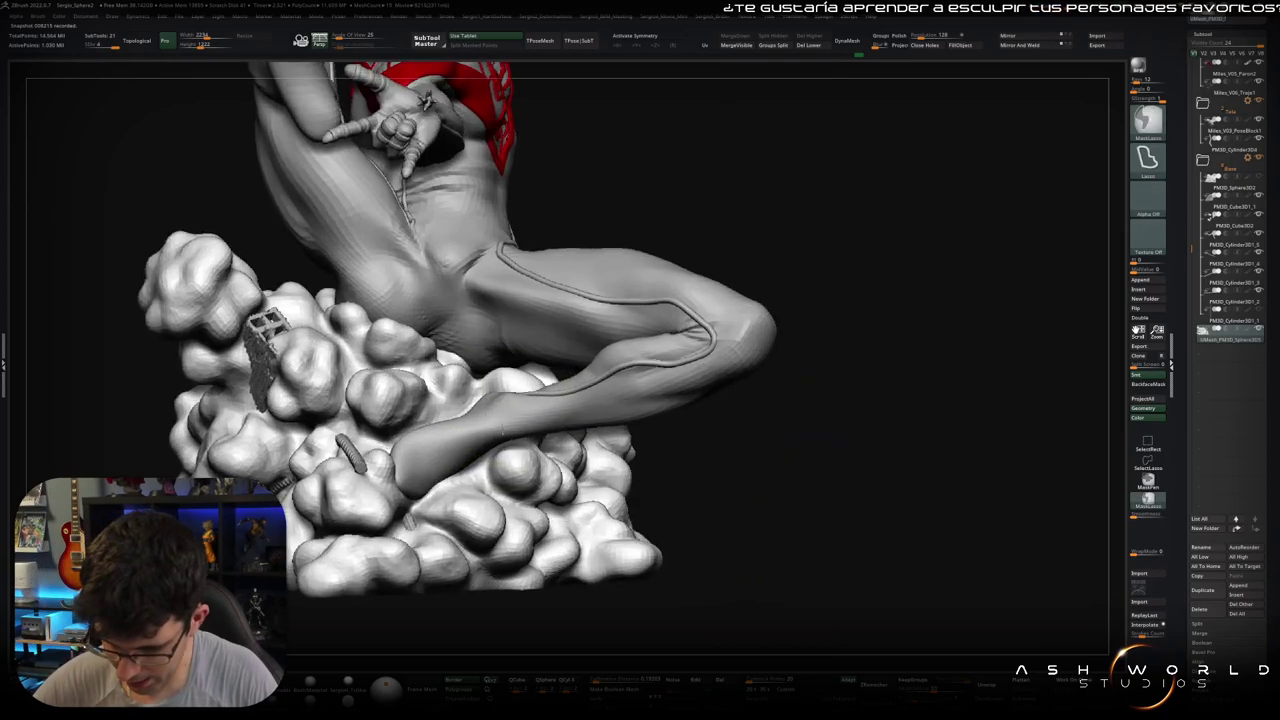
left_click_drag(492, 418, 480, 400)
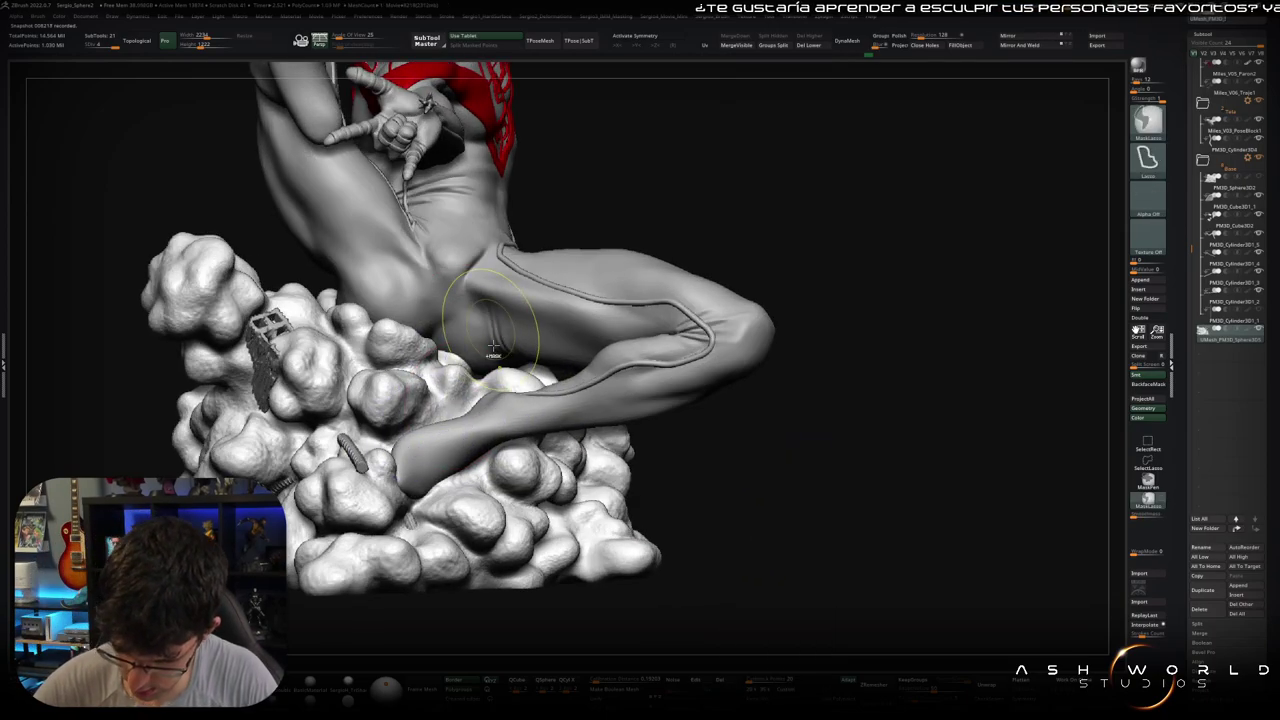
key("space")
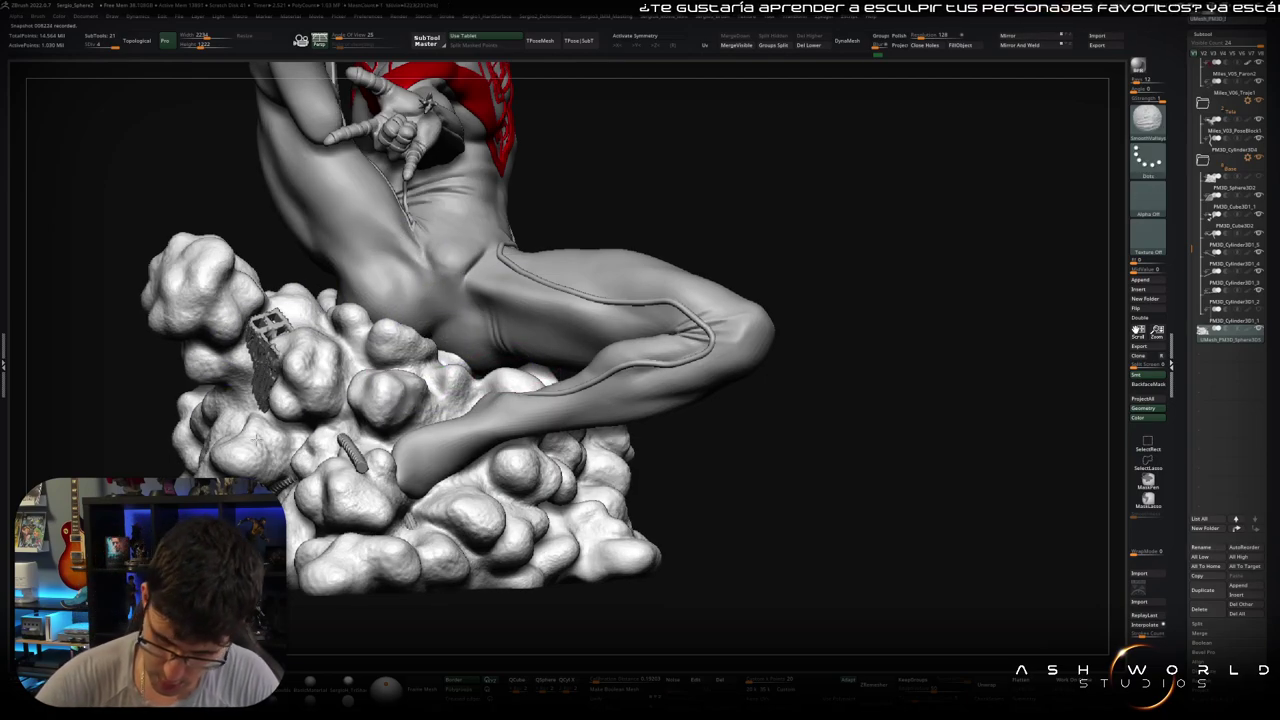
left_click_drag(208, 274, 216, 347, "shift")
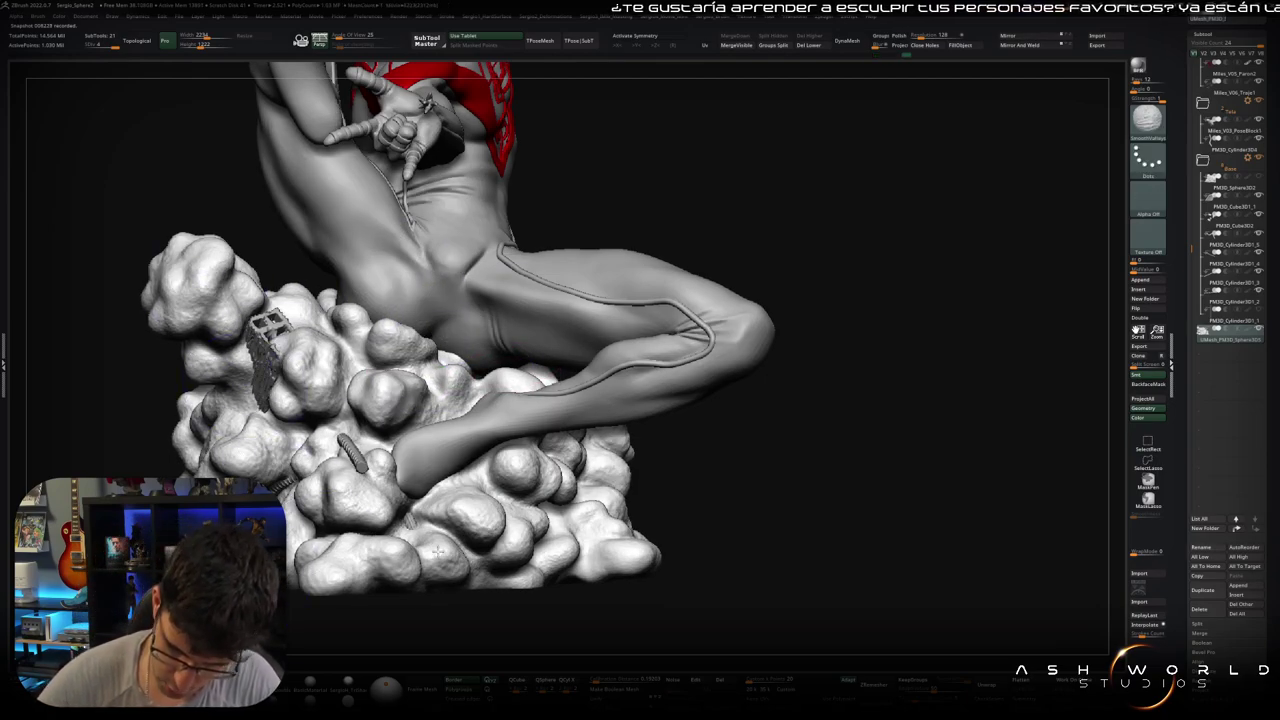
Step: Keep smoothing the base from side and frontal angles, then fit the whole statue in view
mouse_move(743, 471)
left_mouse_down()
mouse_move(668, 507)
mouse_move(634, 412)
left_mouse_up()
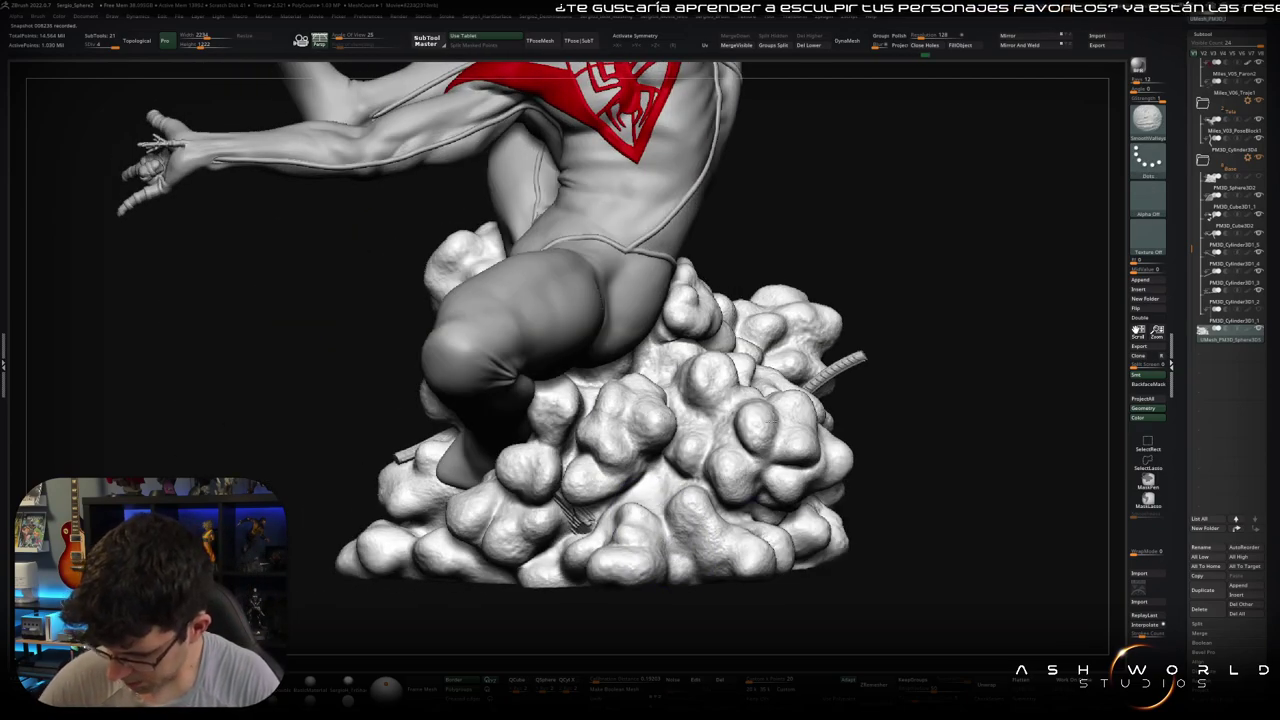
left_click_drag(886, 391, 877, 493, "shift")
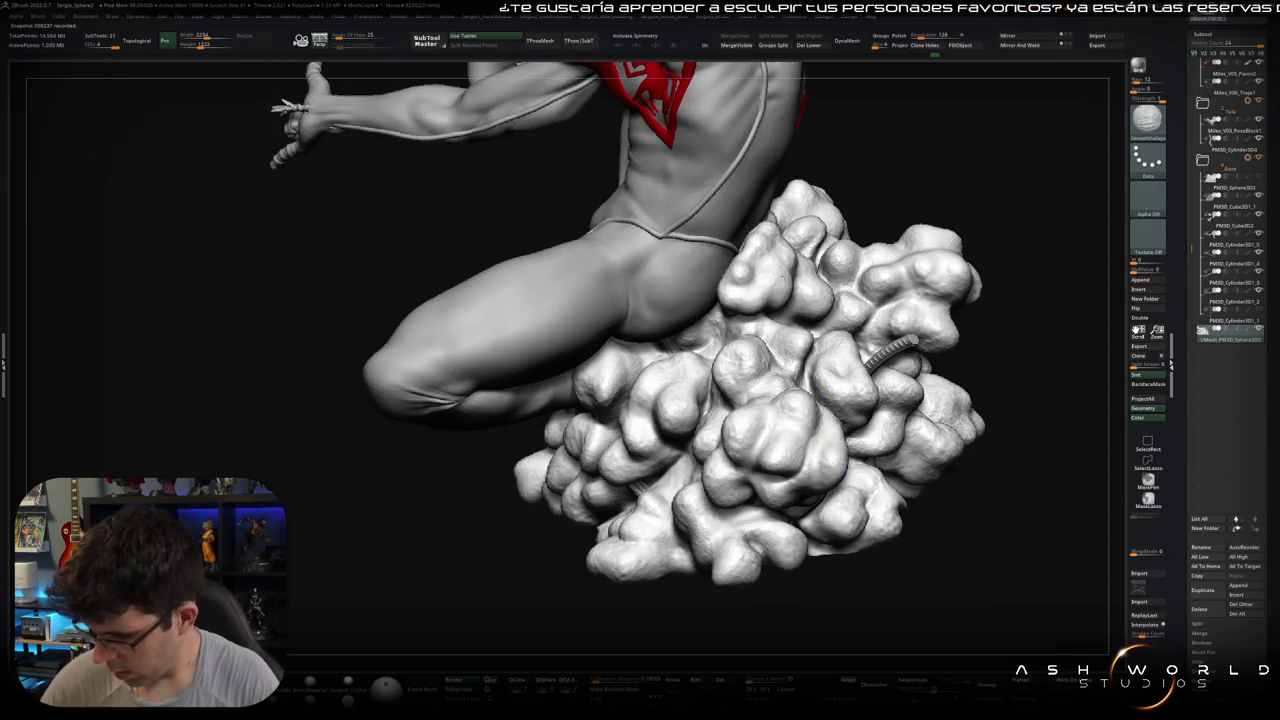
left_click_drag(890, 280, 820, 462, "shift")
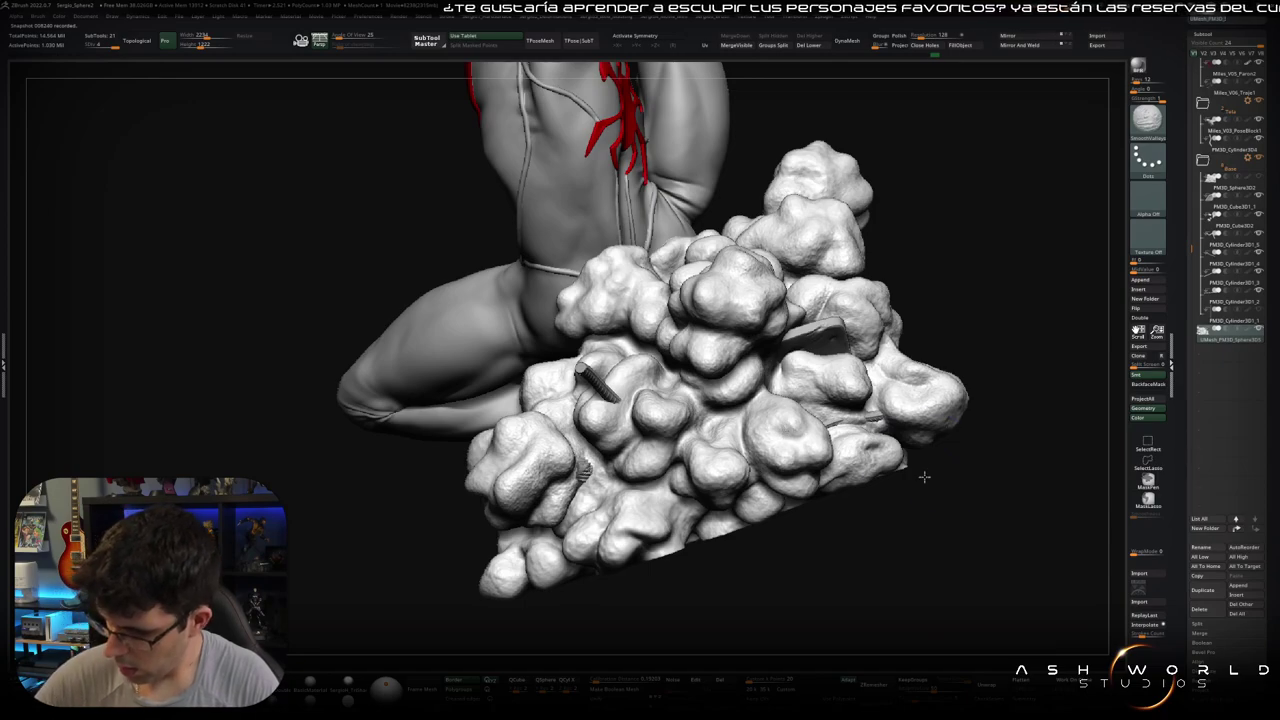
left_click_drag(924, 477, 806, 458, "shift")
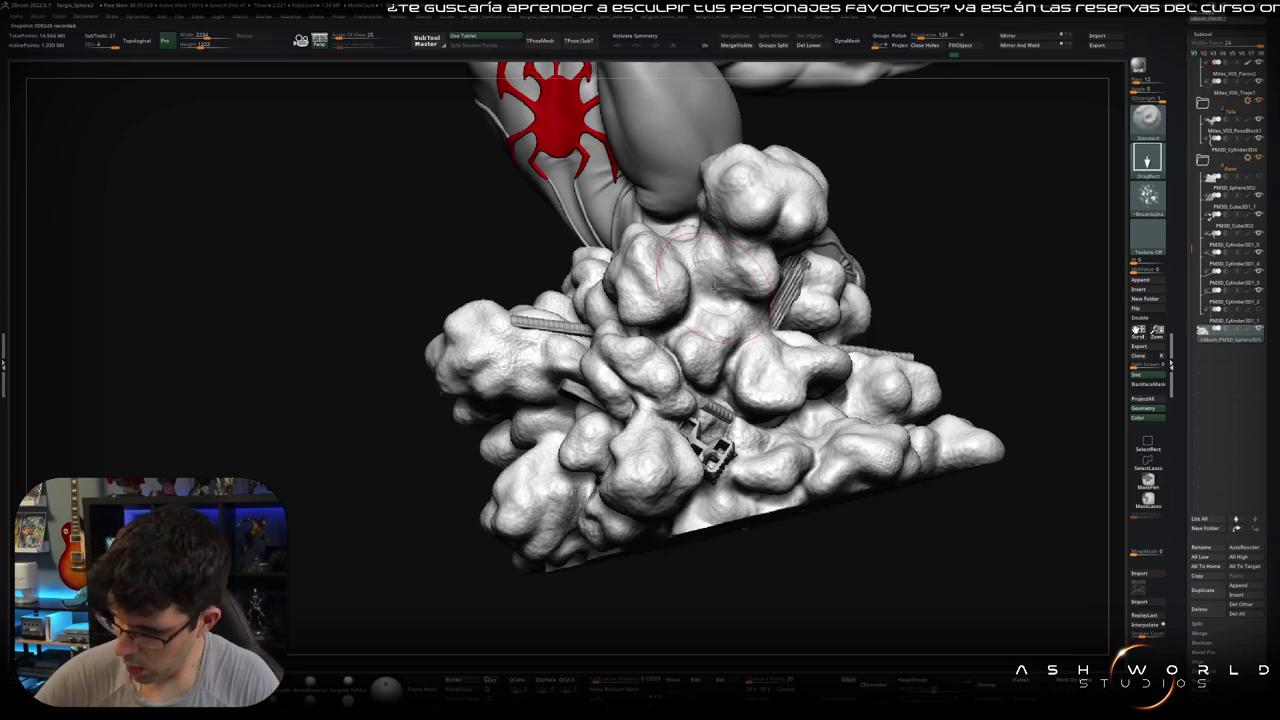
mouse_move(725, 225)
left_mouse_down("shift")
mouse_move(708, 272)
mouse_move(993, 235)
left_mouse_up("shift")
key("shift")
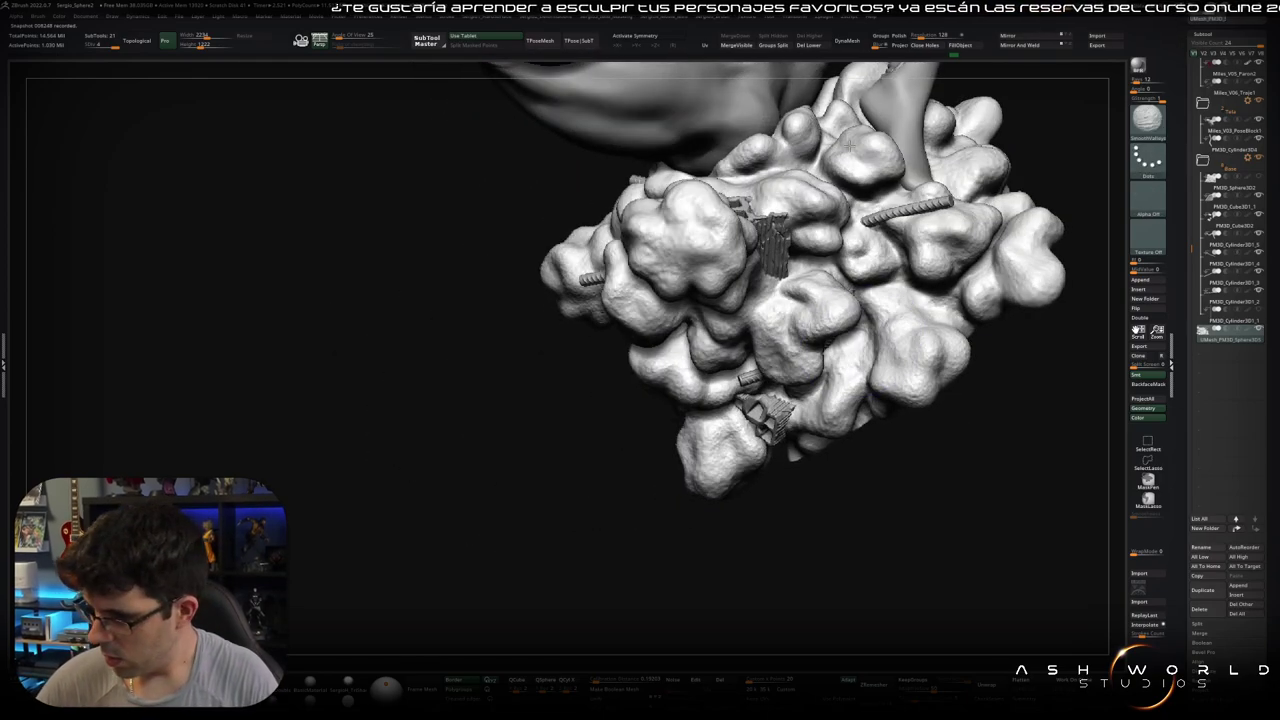
left_click_drag(850, 146, 720, 410, "shift")
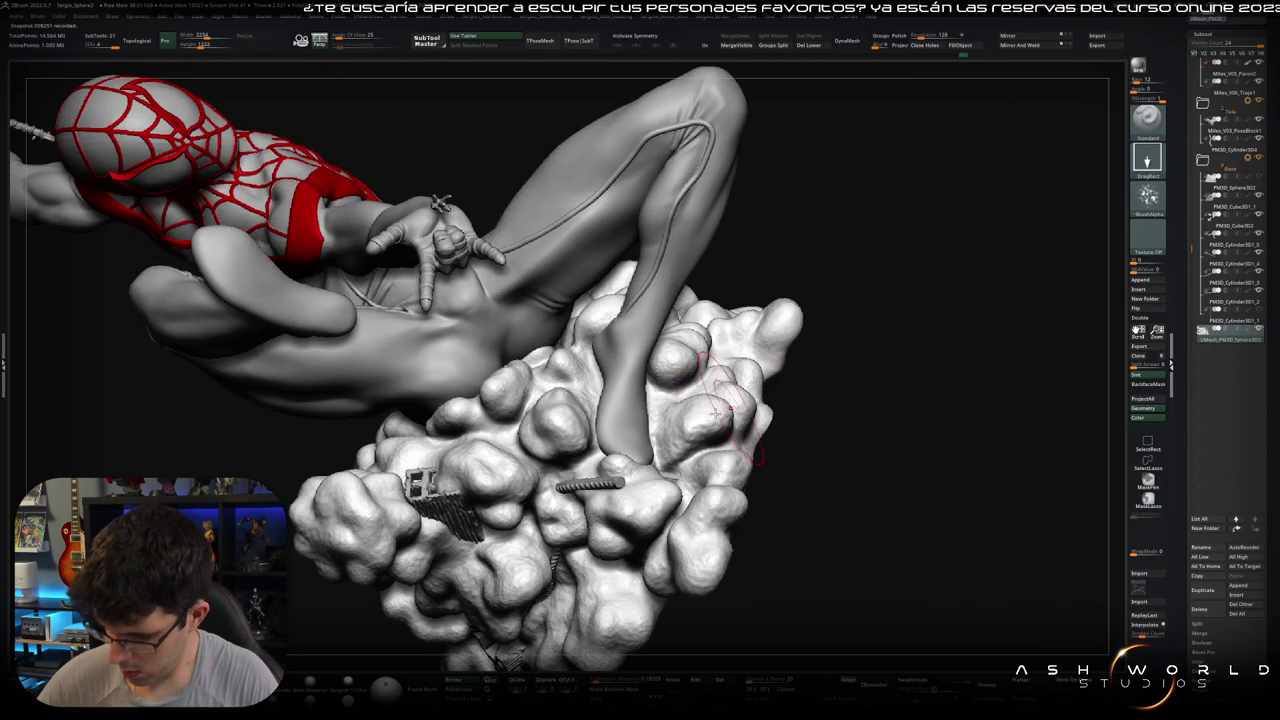
key("shift")
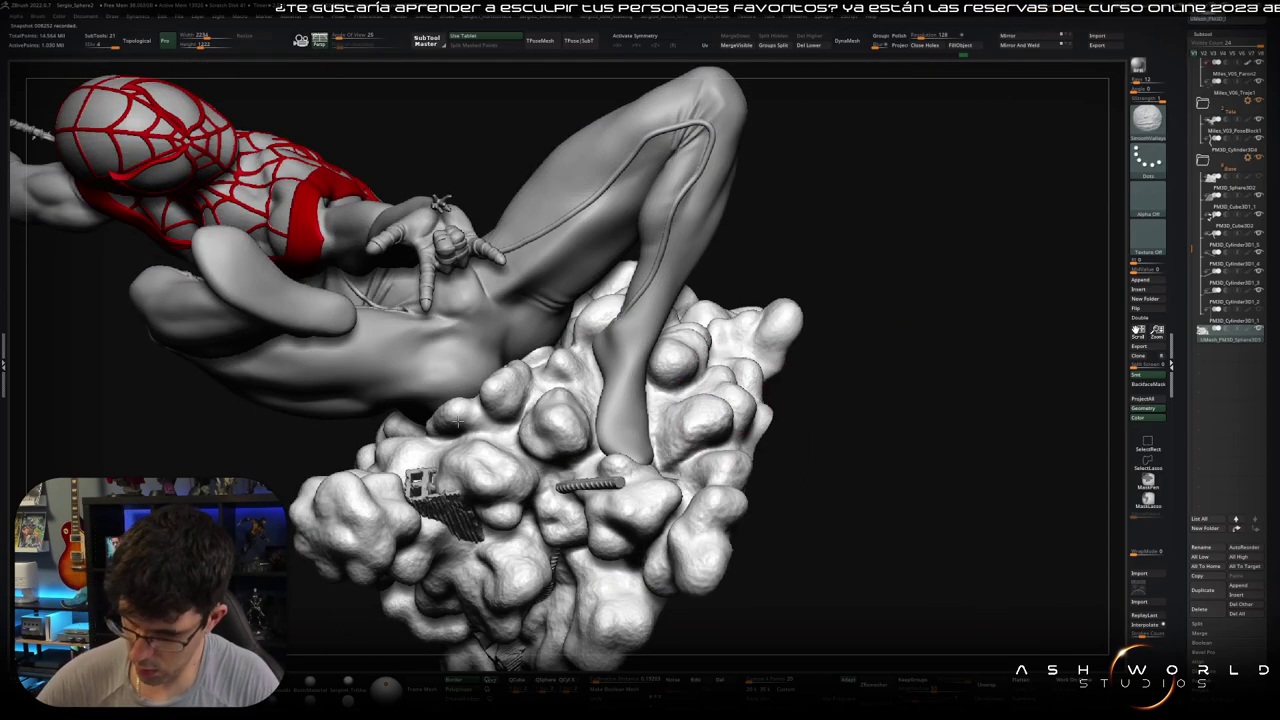
key("f")
mouse_move(720, 400)
left_mouse_down()
mouse_move(795, 381)
mouse_move(806, 391)
mouse_move(813, 344)
mouse_move(711, 449)
mouse_move(720, 390)
left_mouse_up()
key("b")
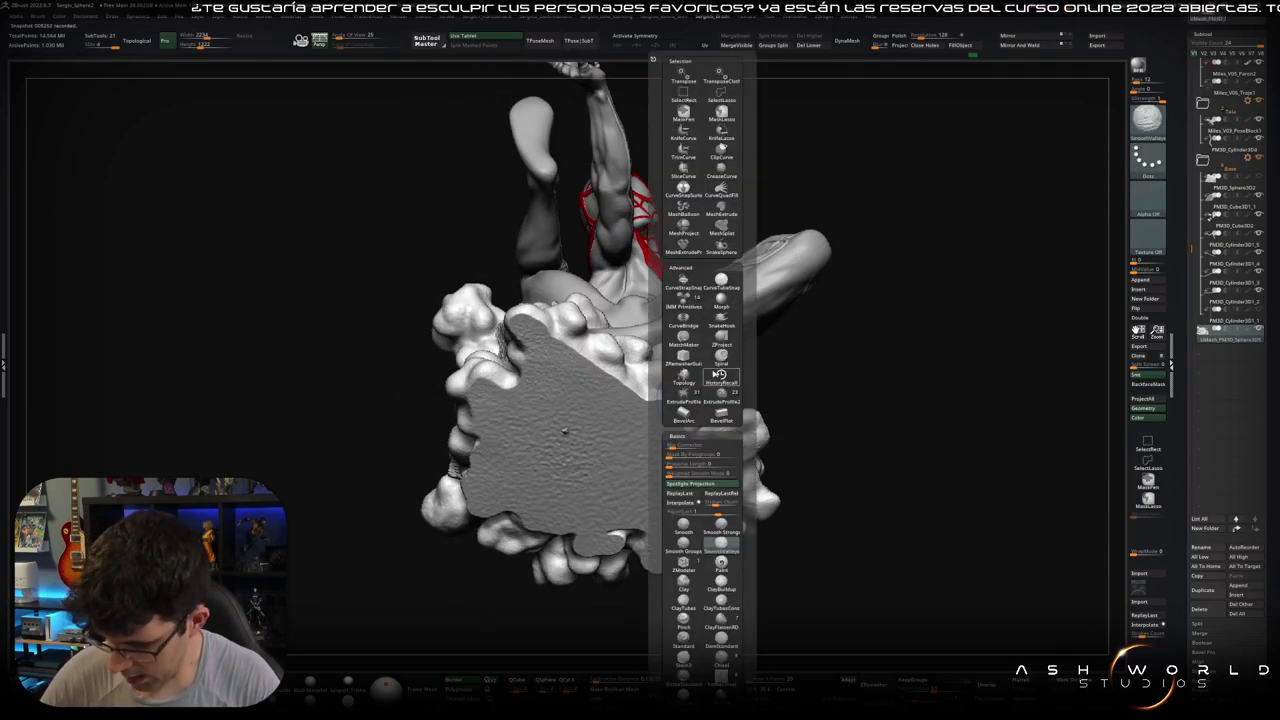
key("s")
key("t")
mouse_move(700, 513)
left_mouse_down()
mouse_move(705, 325)
mouse_move(680, 357)
left_mouse_up()
key("shift")
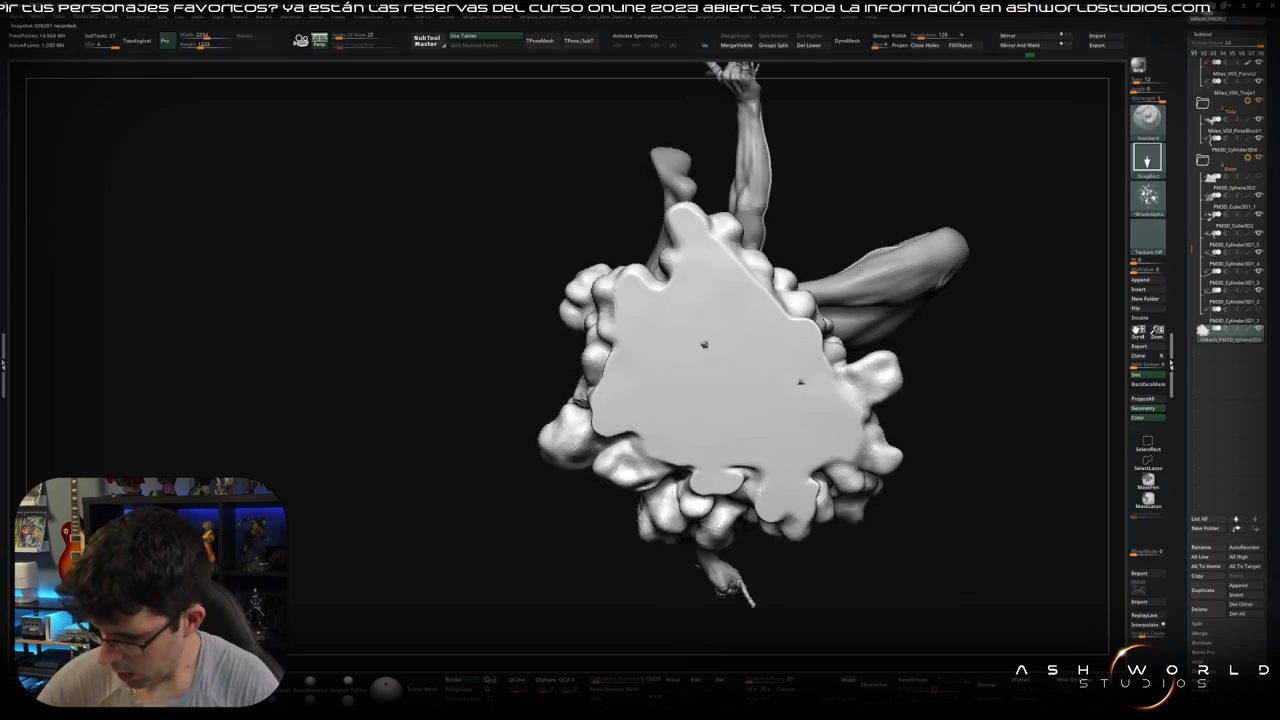
mouse_move(803, 432)
right_mouse_down()
mouse_move(740, 366)
mouse_move(778, 369)
right_mouse_up()
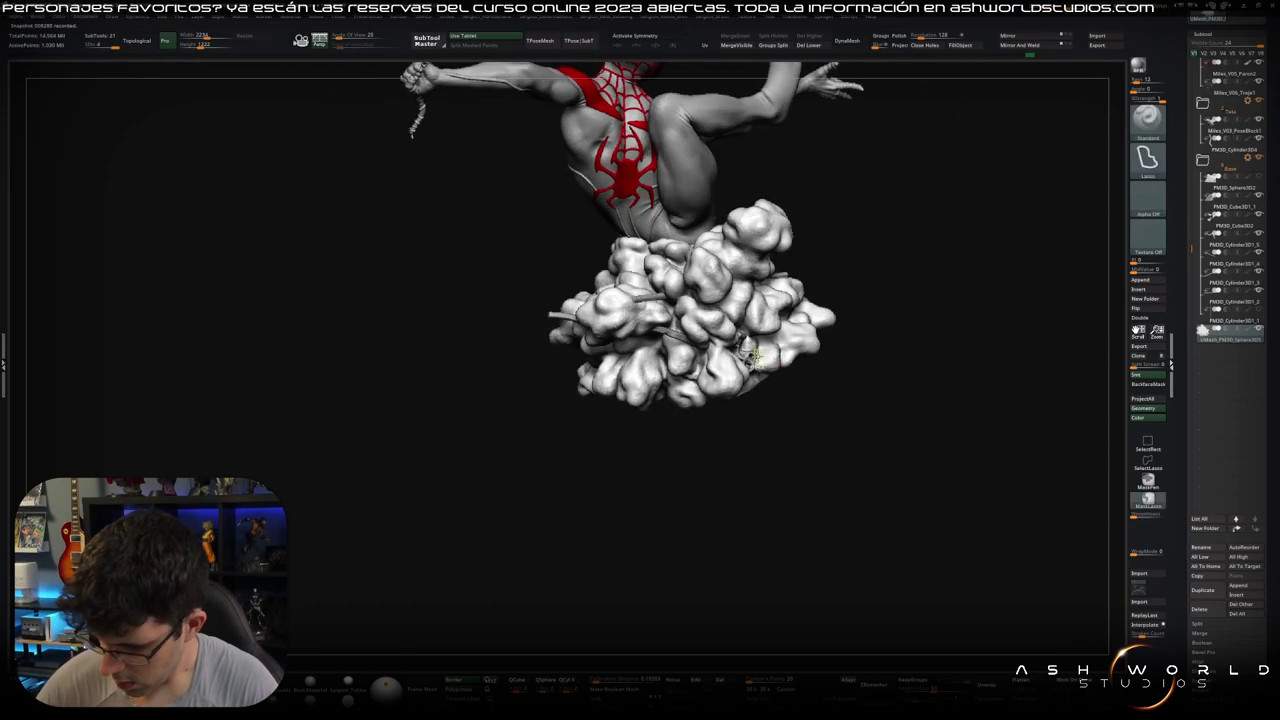
right_click_drag(778, 369, 760, 300)
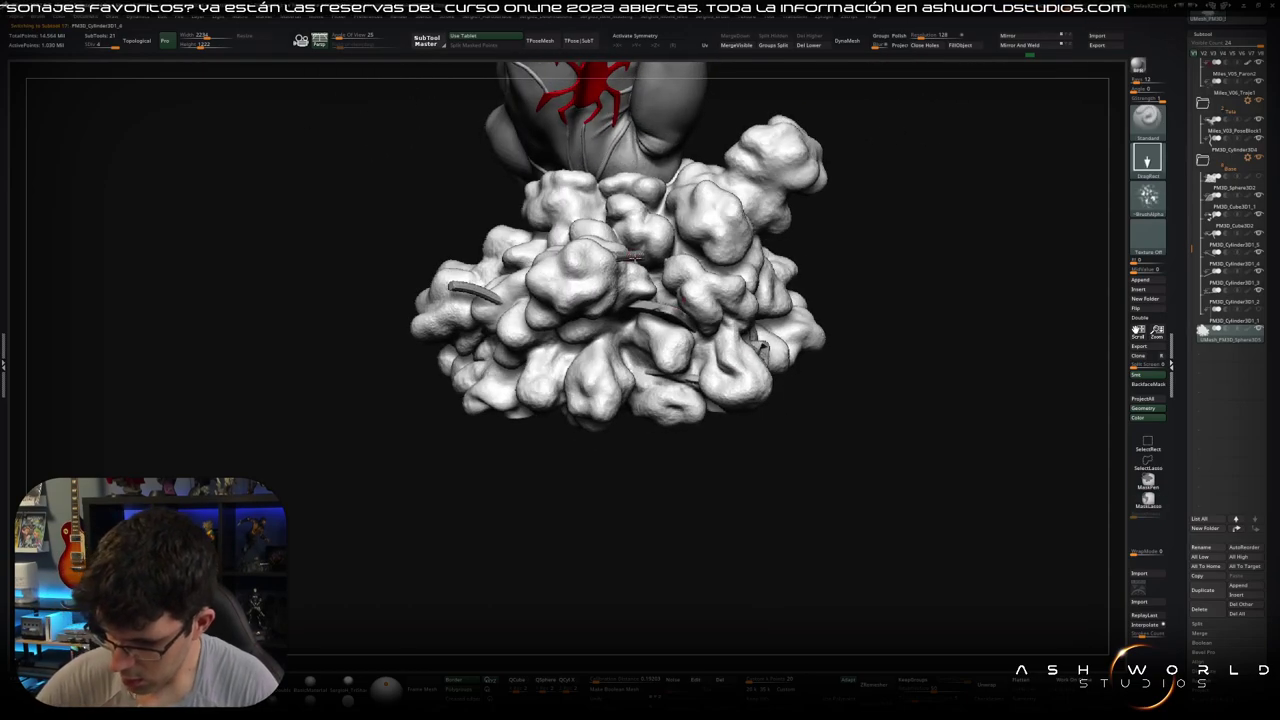
Step: Isolate the rebar tube and Merge Down the extra rod SubTool into the rebar object
key("shift+s")
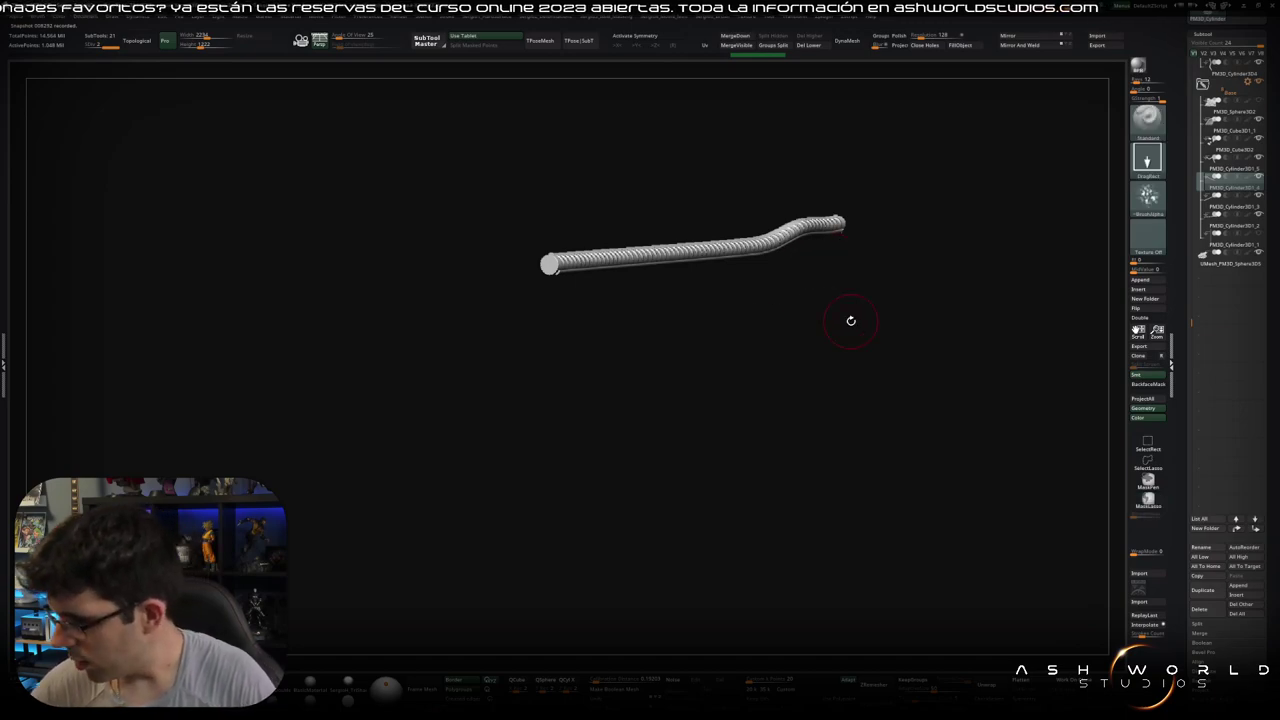
mouse_move(1232, 169)
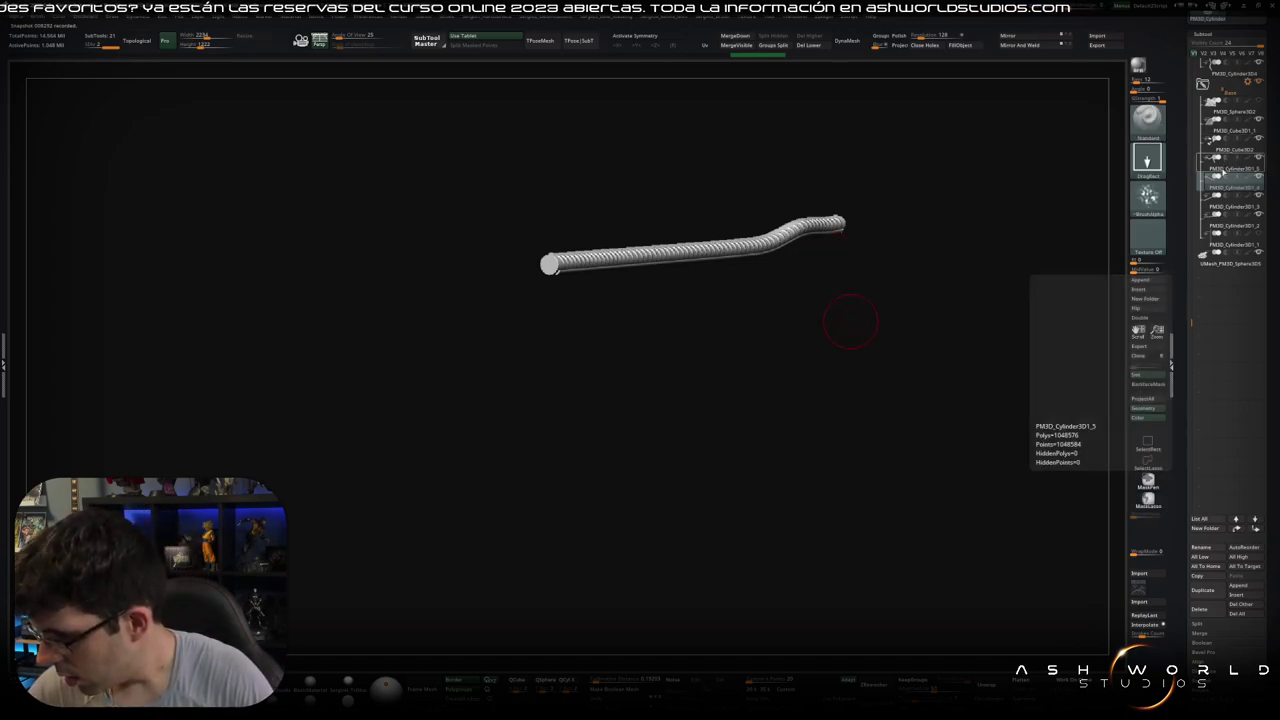
right_click_drag(850, 320, 860, 135)
left_click(762, 46)
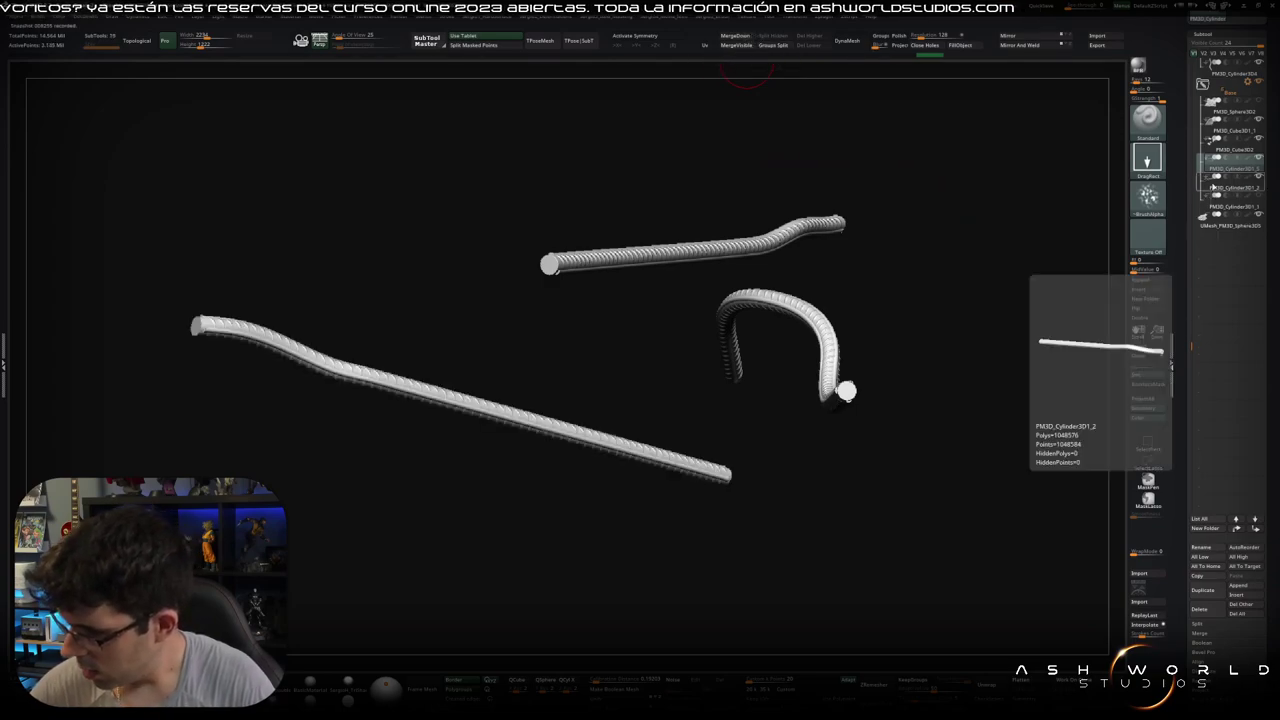
left_click(750, 53)
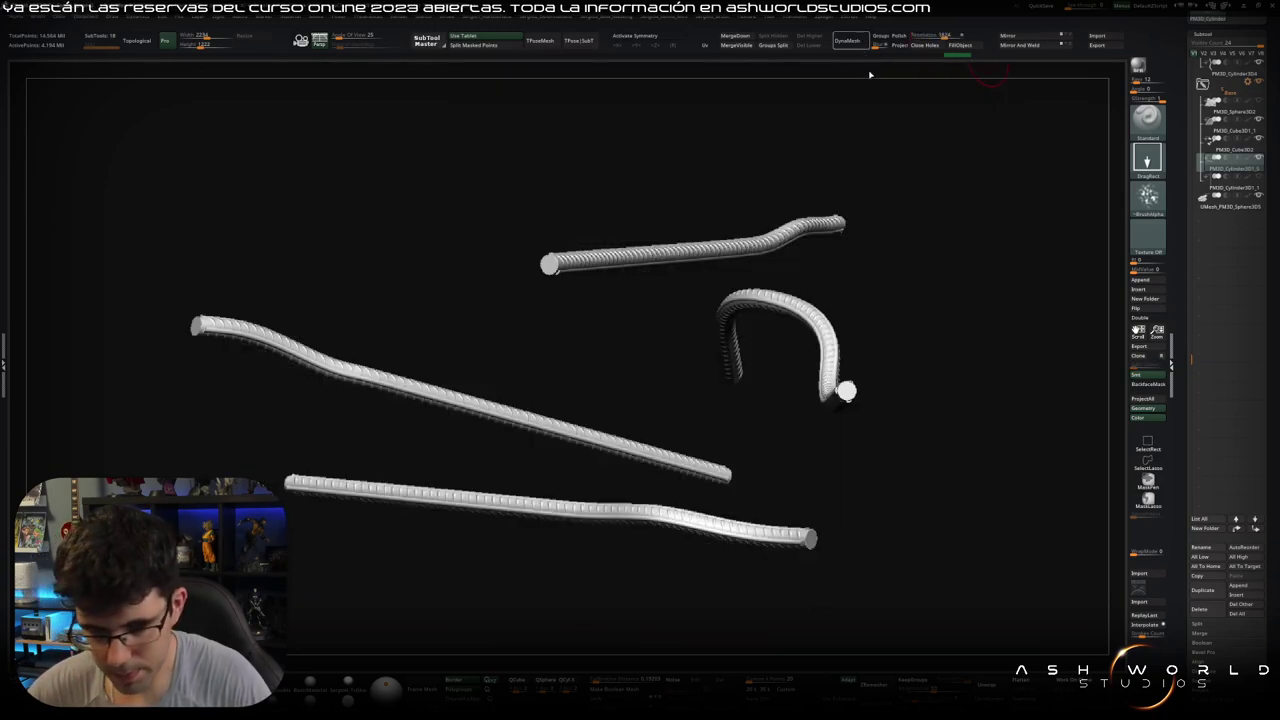
Step: DynaMesh the merged rebar rods into one mesh, re-running it after zooming in
left_click(909, 98, "ctrl")
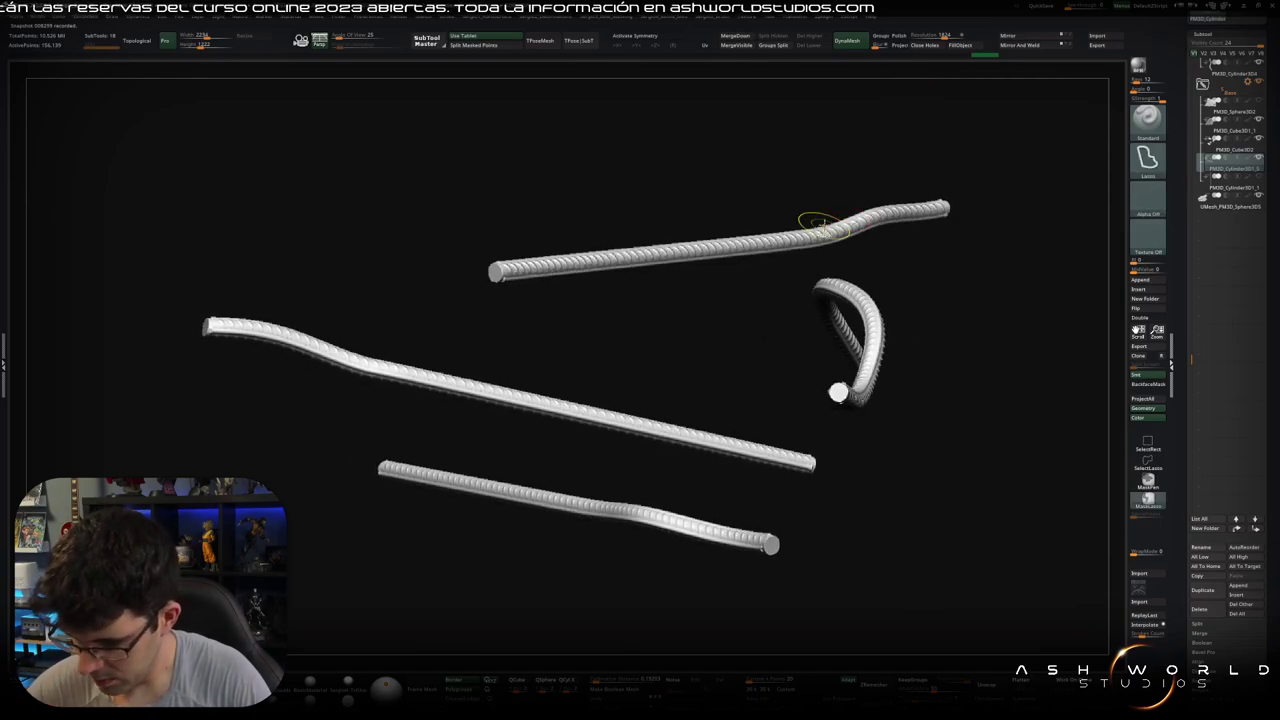
left_click_drag(918, 193, 950, 70)
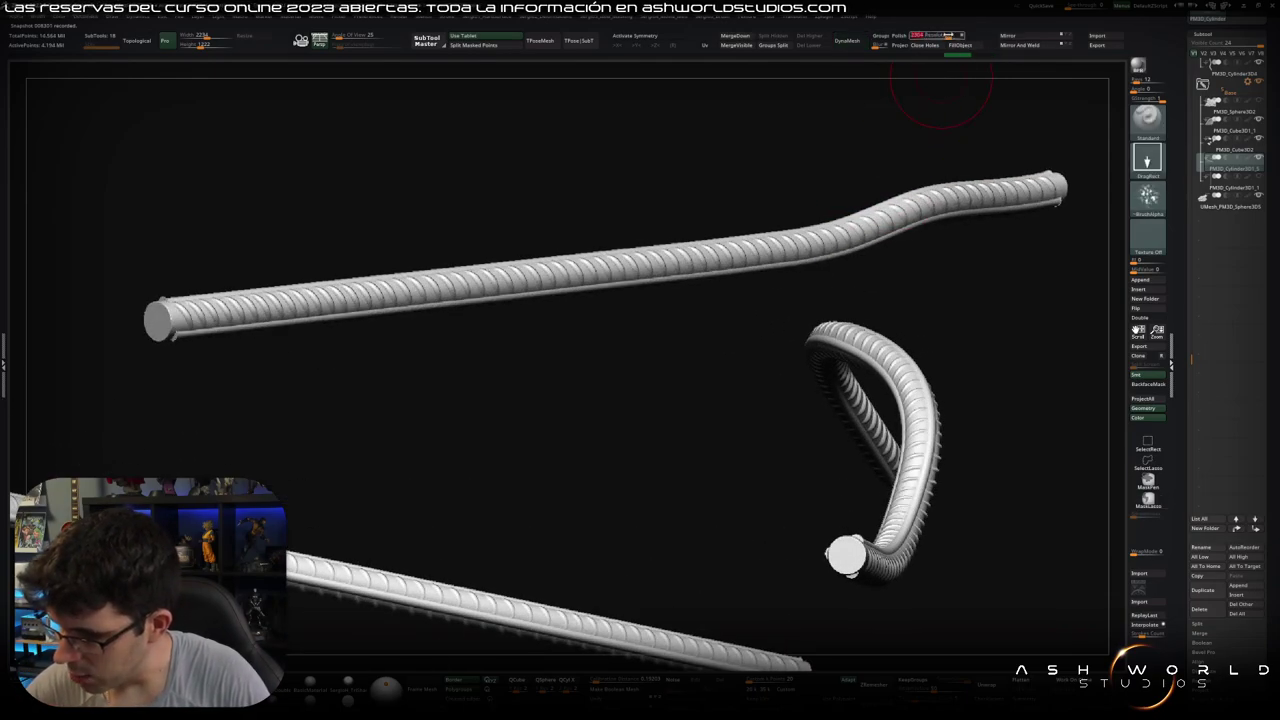
left_click(867, 78, "ctrl")
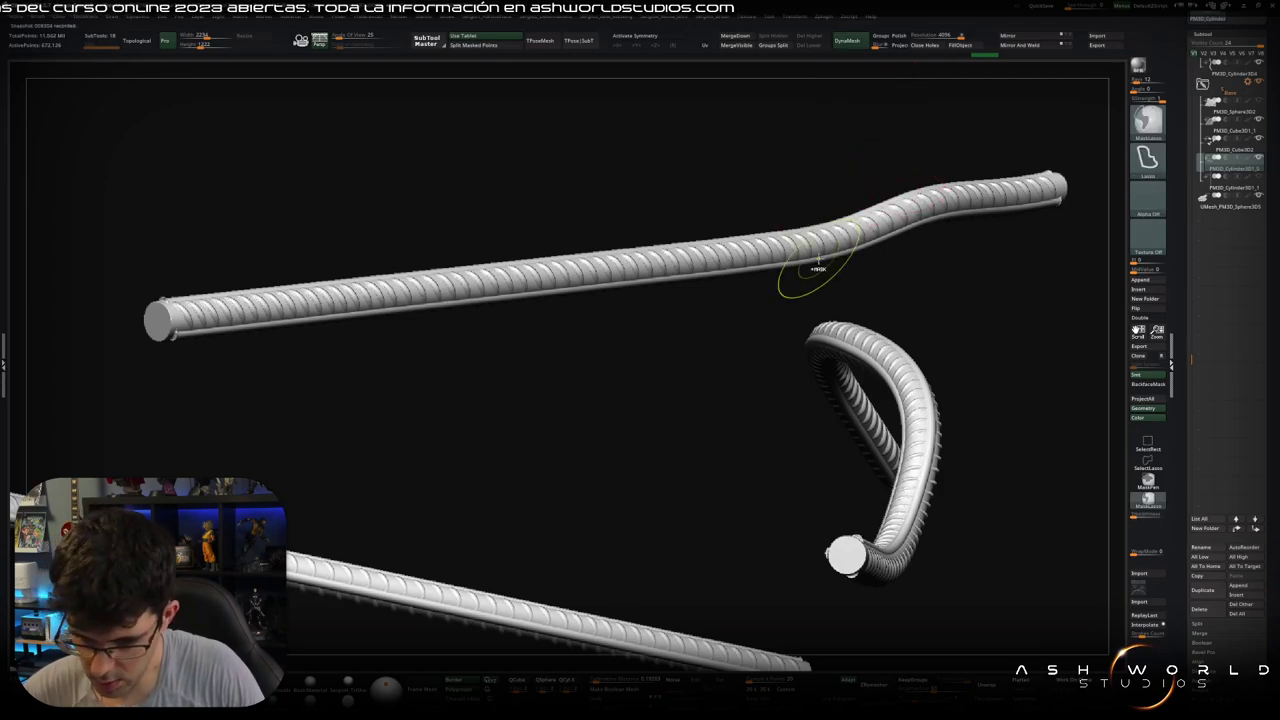
Step: Exit Solo to show the whole sculpture and orbit the rods in the rubble, including from below
left_click_drag(914, 257, 789, 217)
left_click(789, 217, "ctrl+shift")
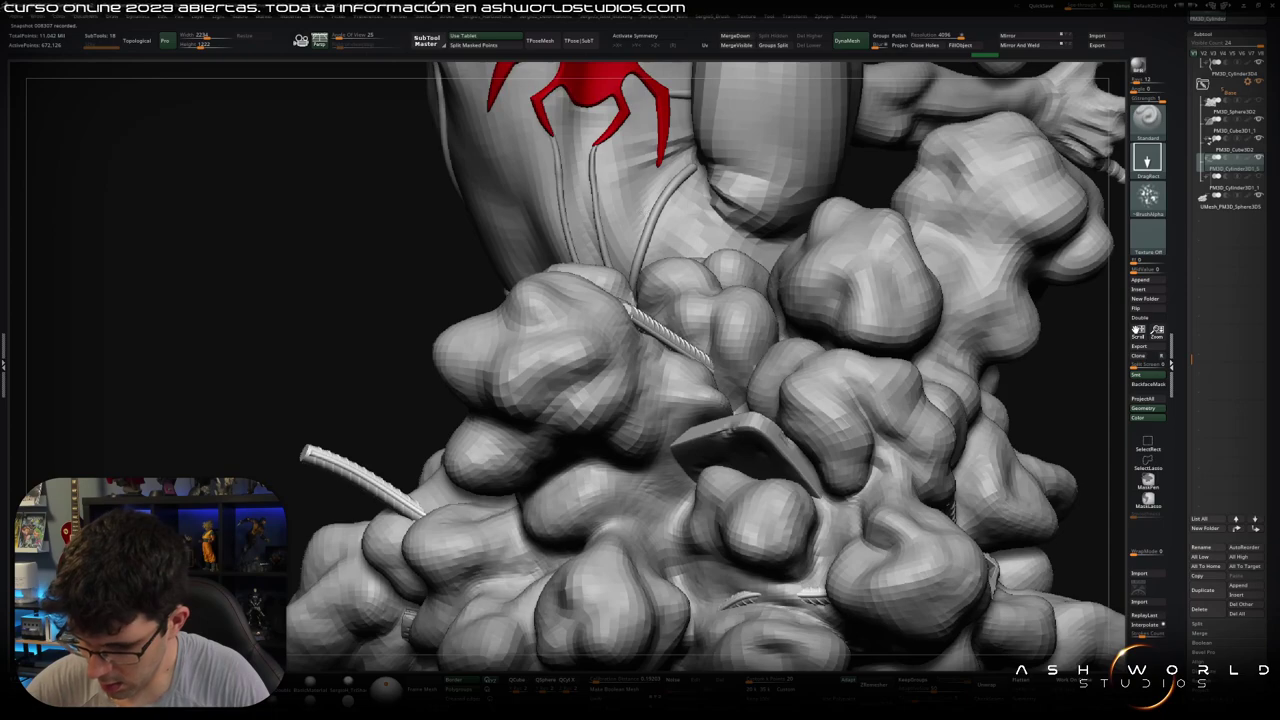
left_click_drag(760, 300, 655, 340)
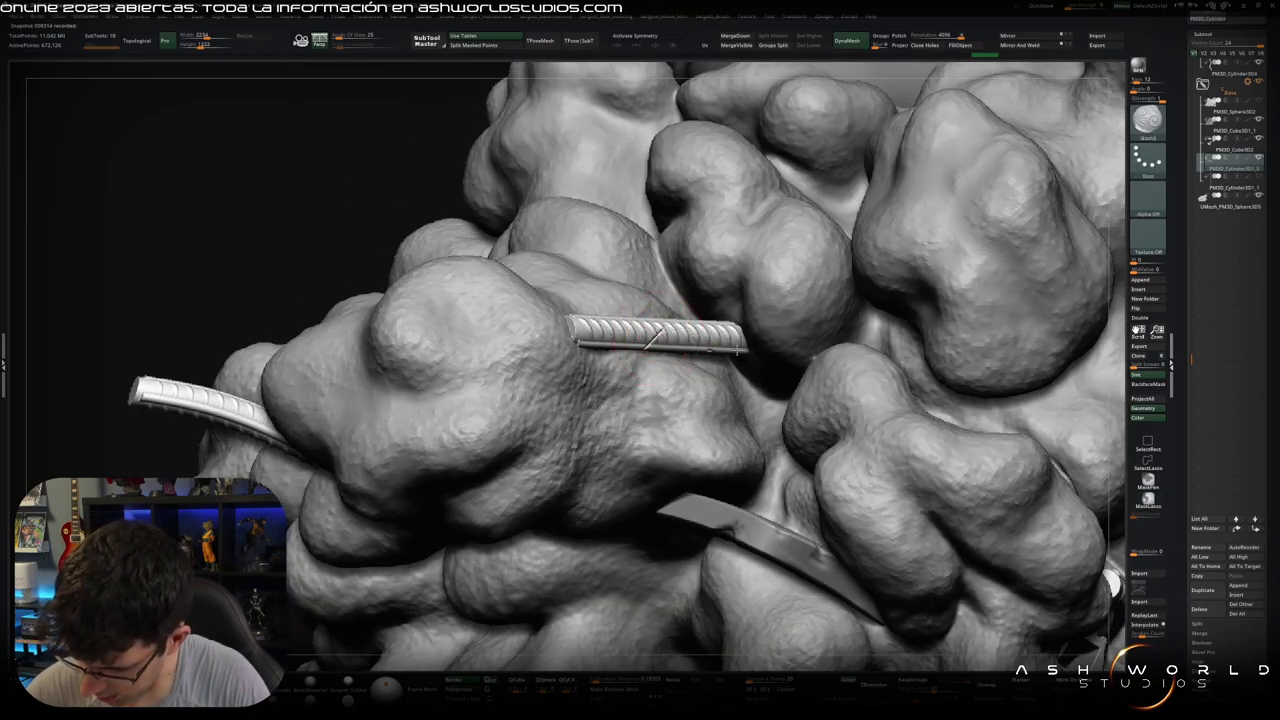
left_click_drag(740, 340, 597, 355)
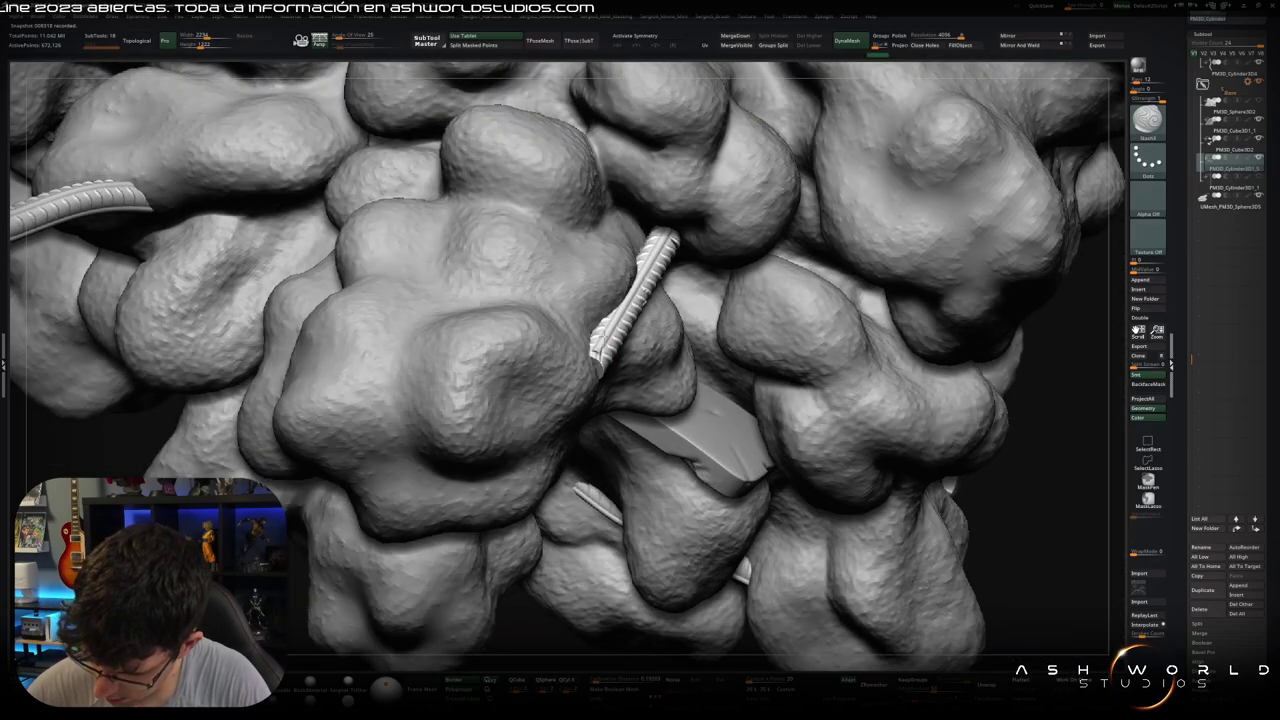
left_click_drag(694, 221, 612, 375)
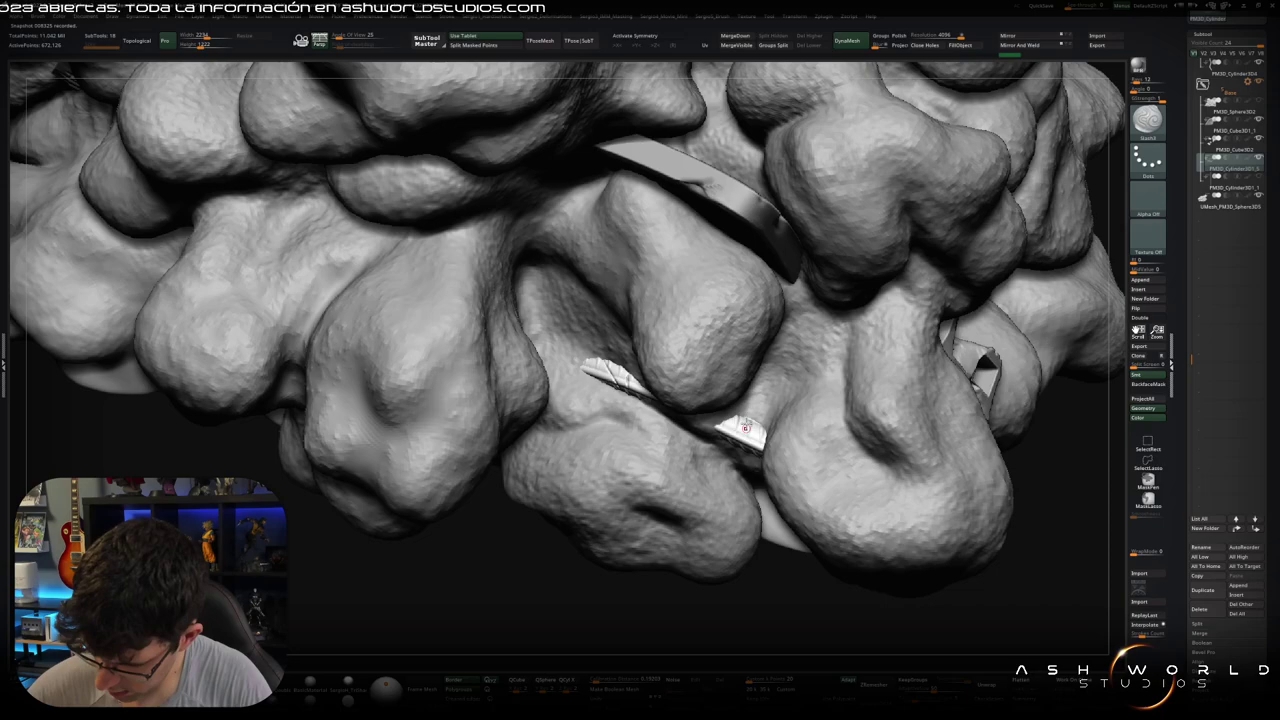
left_click_drag(744, 428, 700, 440)
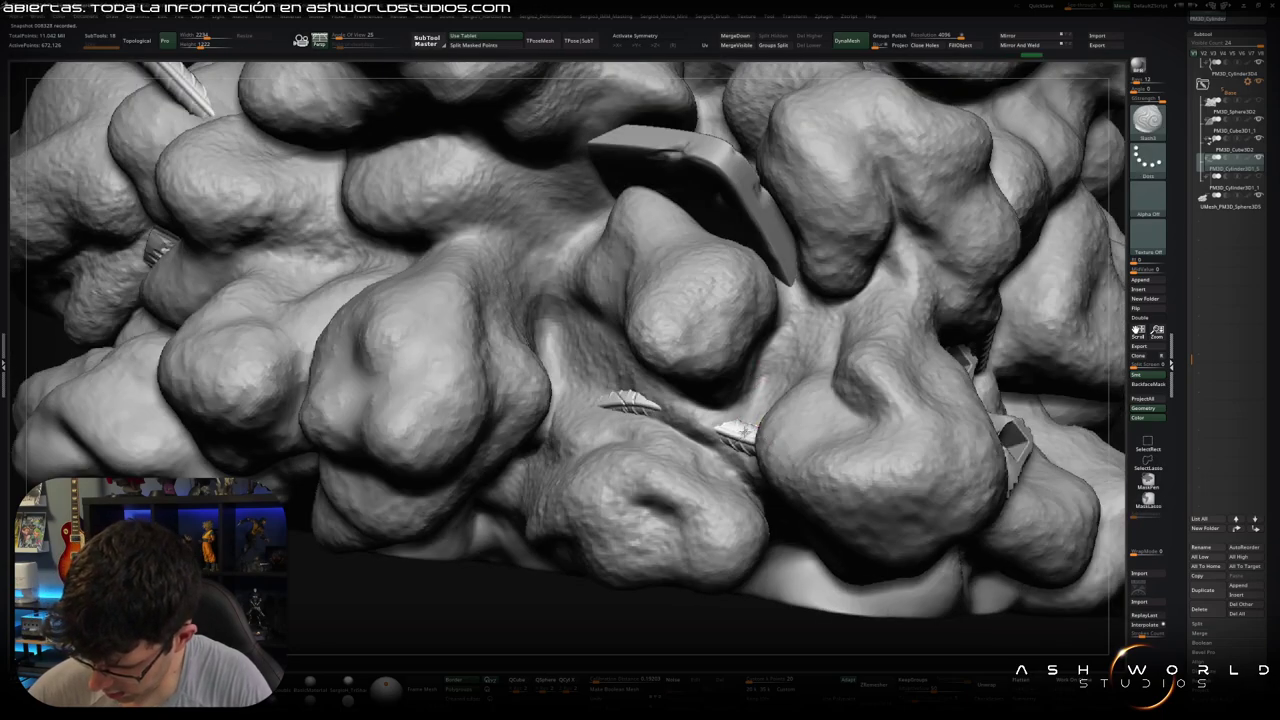
key("f")
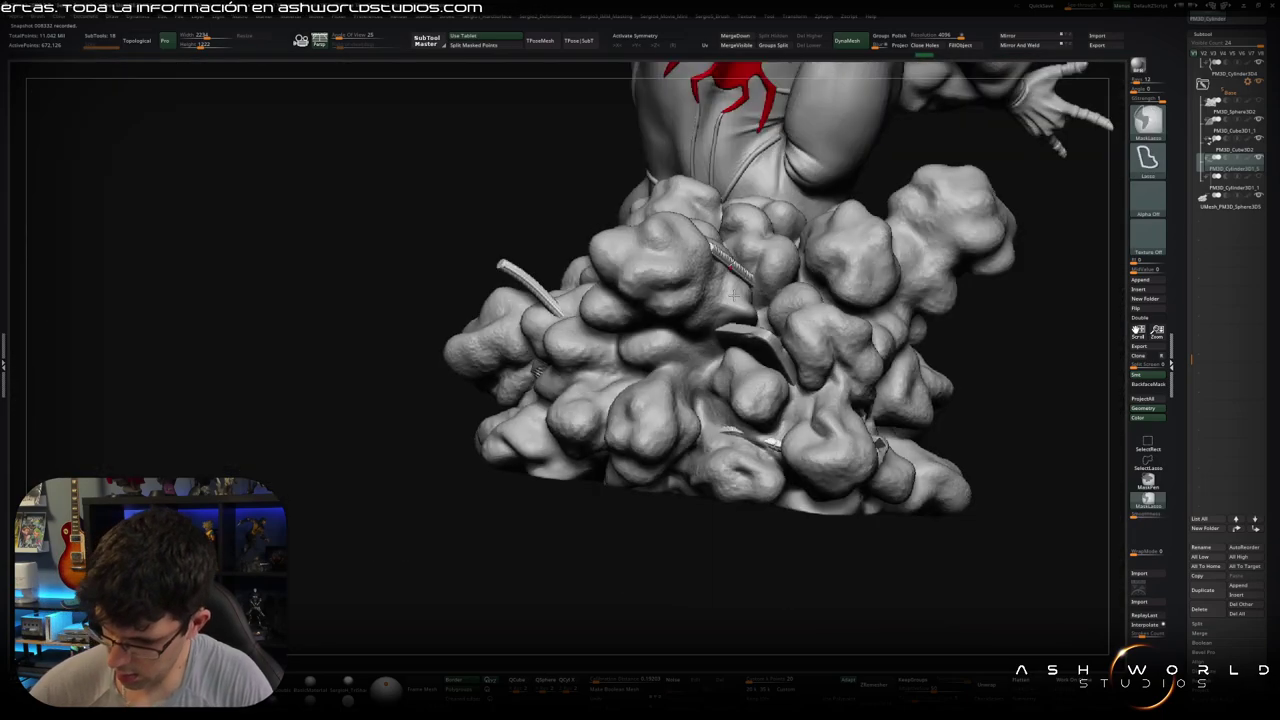
Step: Inspect the rod protruding from the base and the rods near the leg from several angles
left_click_drag(760, 560, 700, 560)
scroll(573, 367, "up", 5)
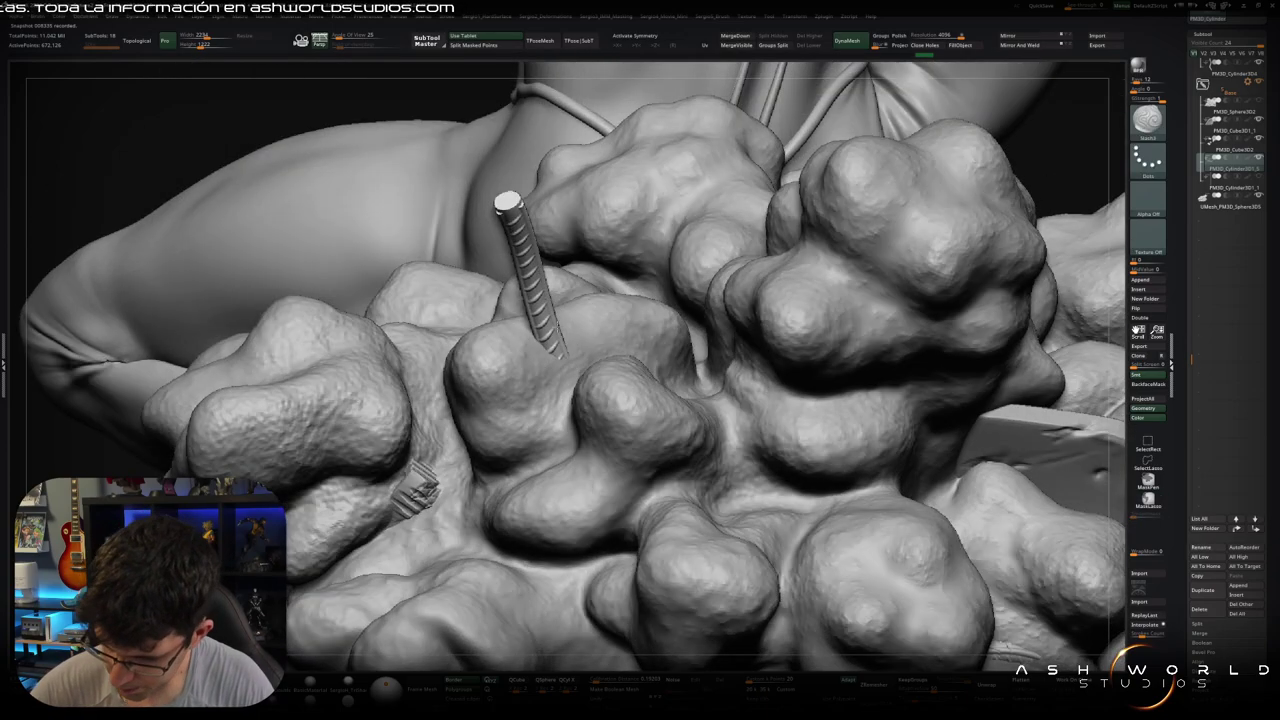
left_click_drag(547, 271, 602, 311)
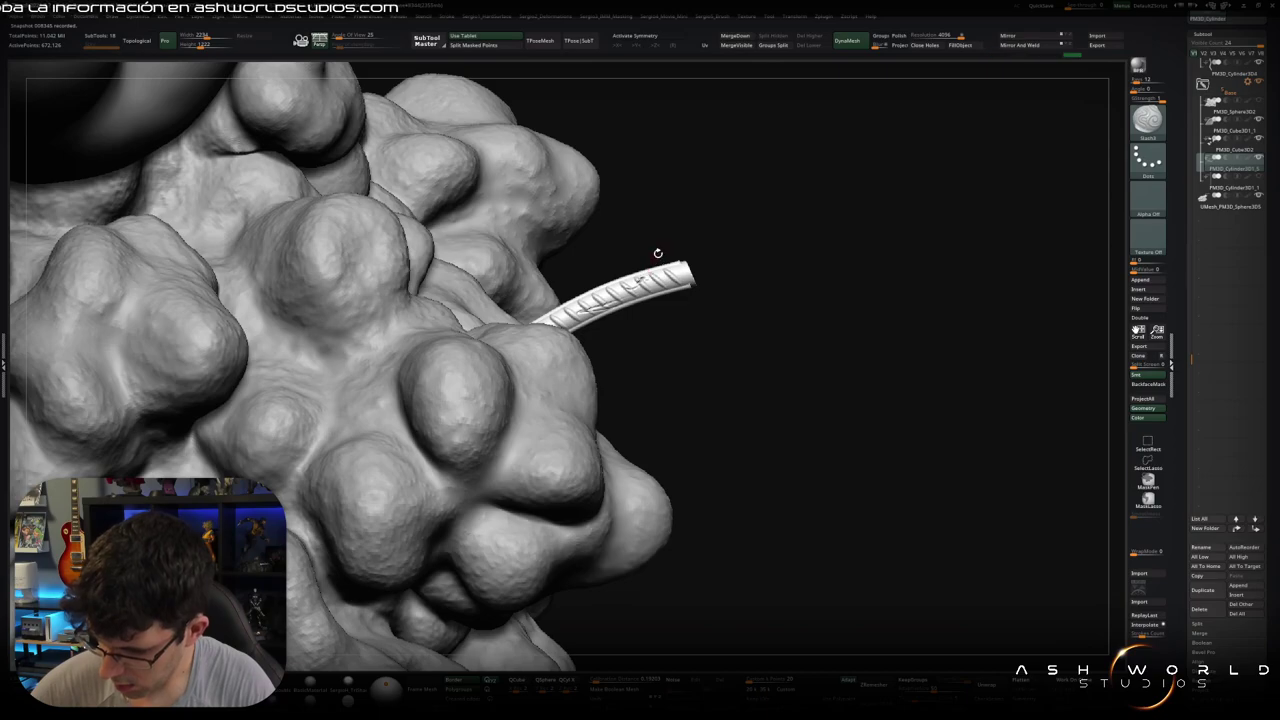
mouse_move(657, 253)
left_mouse_down()
mouse_move(660, 275)
mouse_move(690, 266)
left_mouse_up()
key("f")
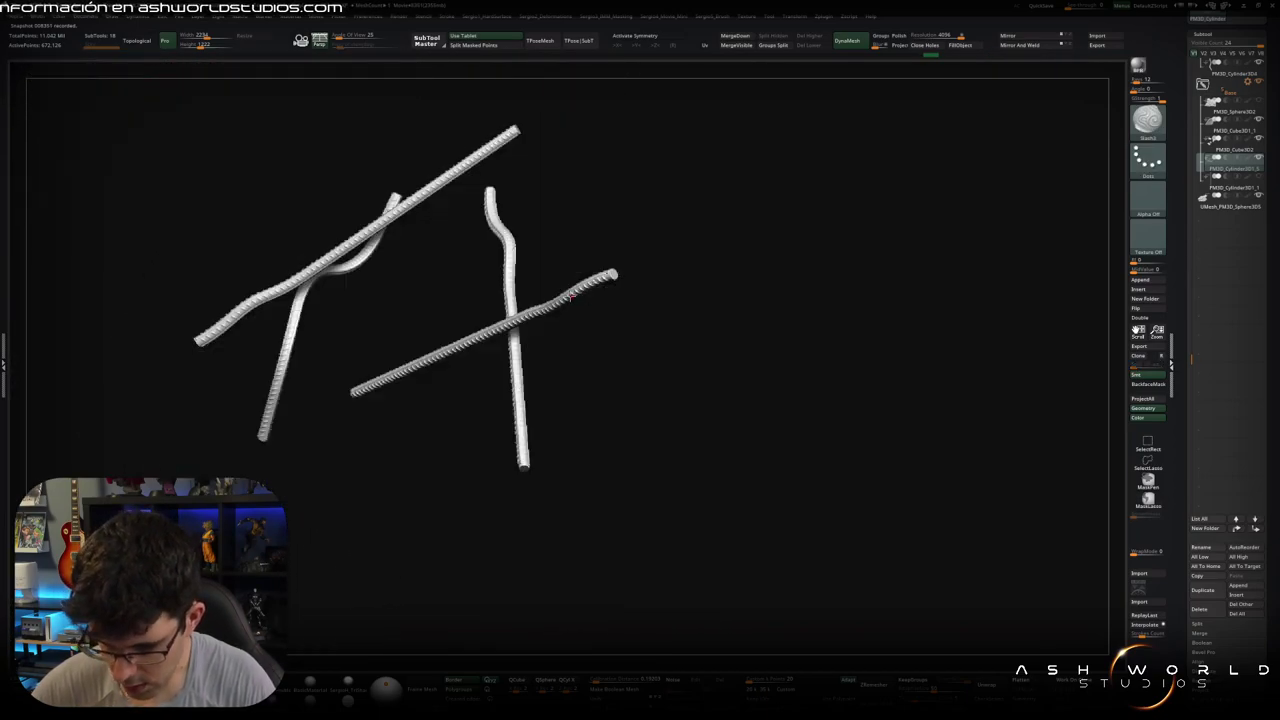
mouse_move(571, 295)
left_mouse_down()
mouse_move(700, 250)
mouse_move(1095, 237)
left_mouse_up()
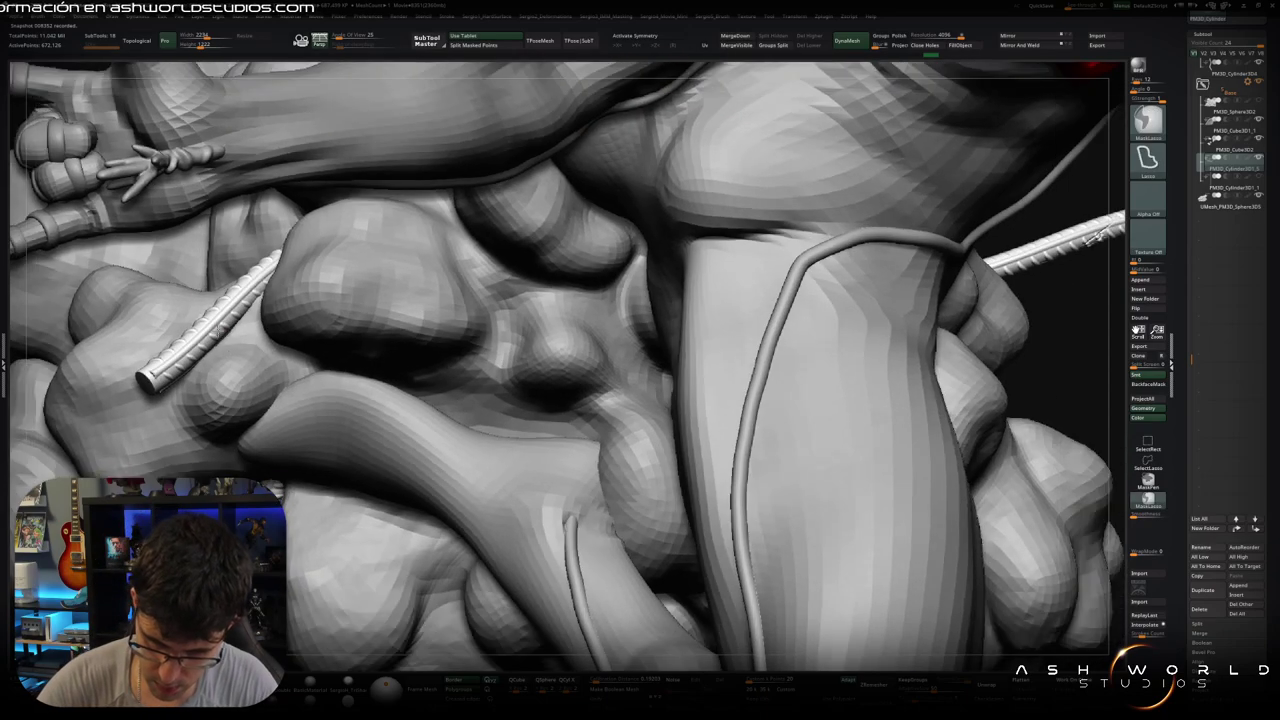
left_click_drag(265, 295, 420, 300)
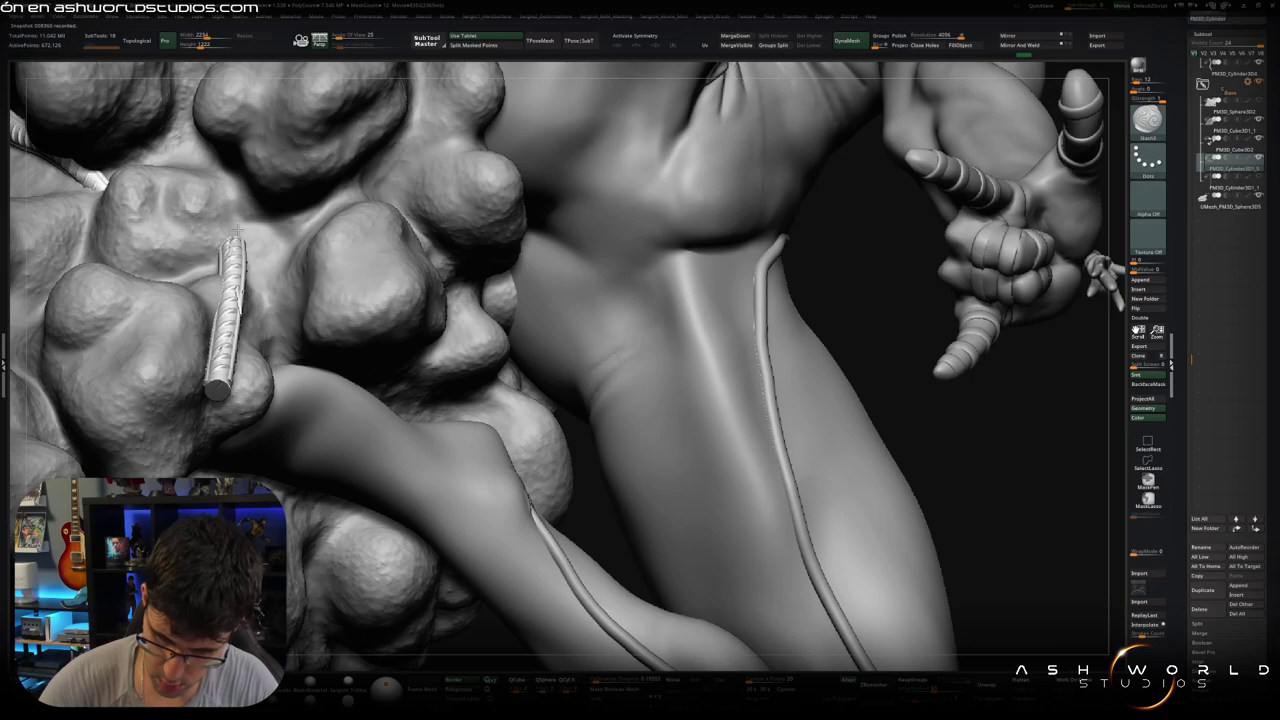
mouse_move(337, 298)
left_mouse_down("alt")
mouse_move(337, 380)
mouse_move(268, 320)
left_mouse_up("alt")
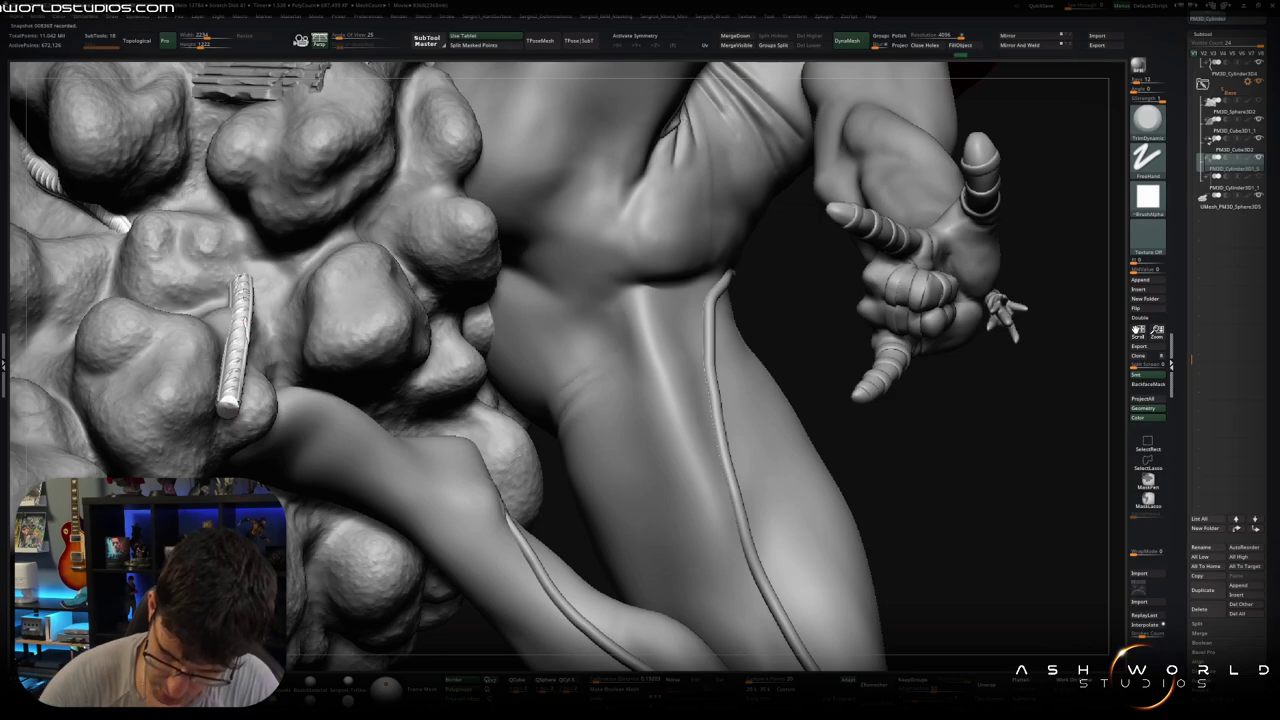
mouse_move(560, 360)
left_mouse_down()
mouse_move(597, 359)
mouse_move(480, 334)
mouse_move(569, 280)
mouse_move(497, 313)
mouse_move(883, 223)
mouse_move(808, 277)
mouse_move(806, 297)
left_mouse_up()
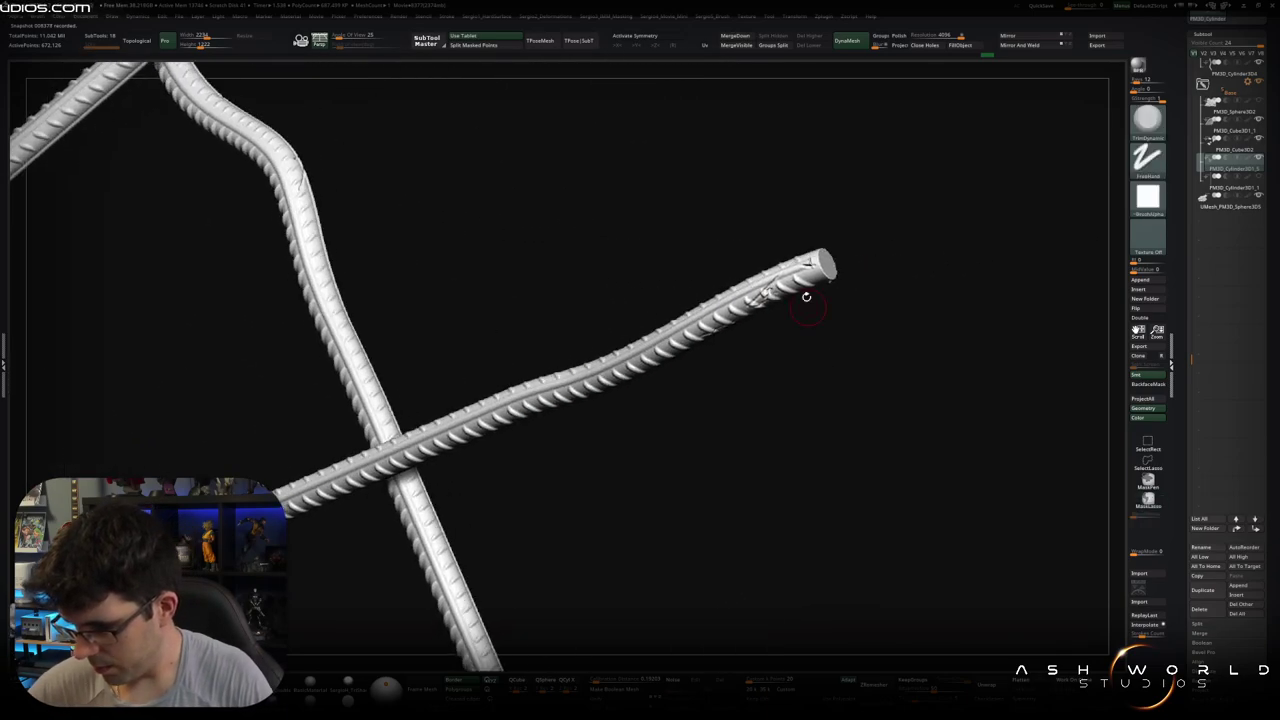
Step: Toggle Solo to compare the rods with and without the base, then zoom out to the full statue
key("alt+s")
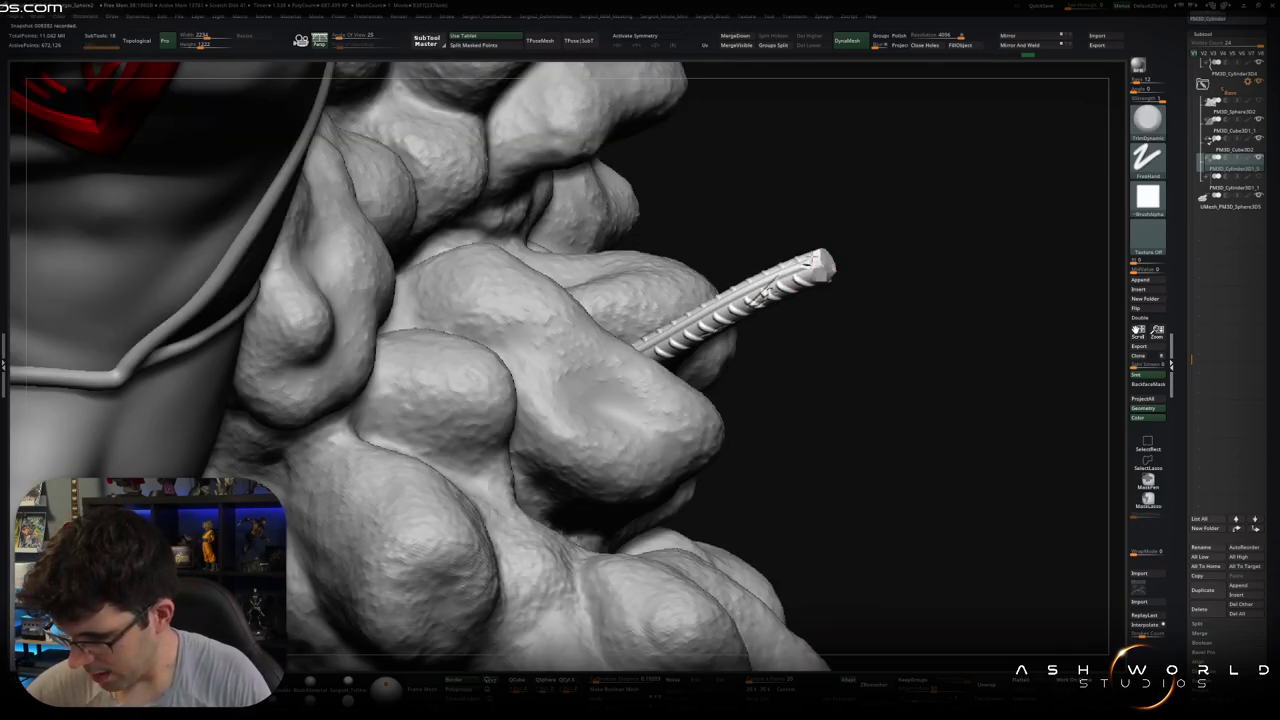
left_click_drag(871, 239, 832, 284)
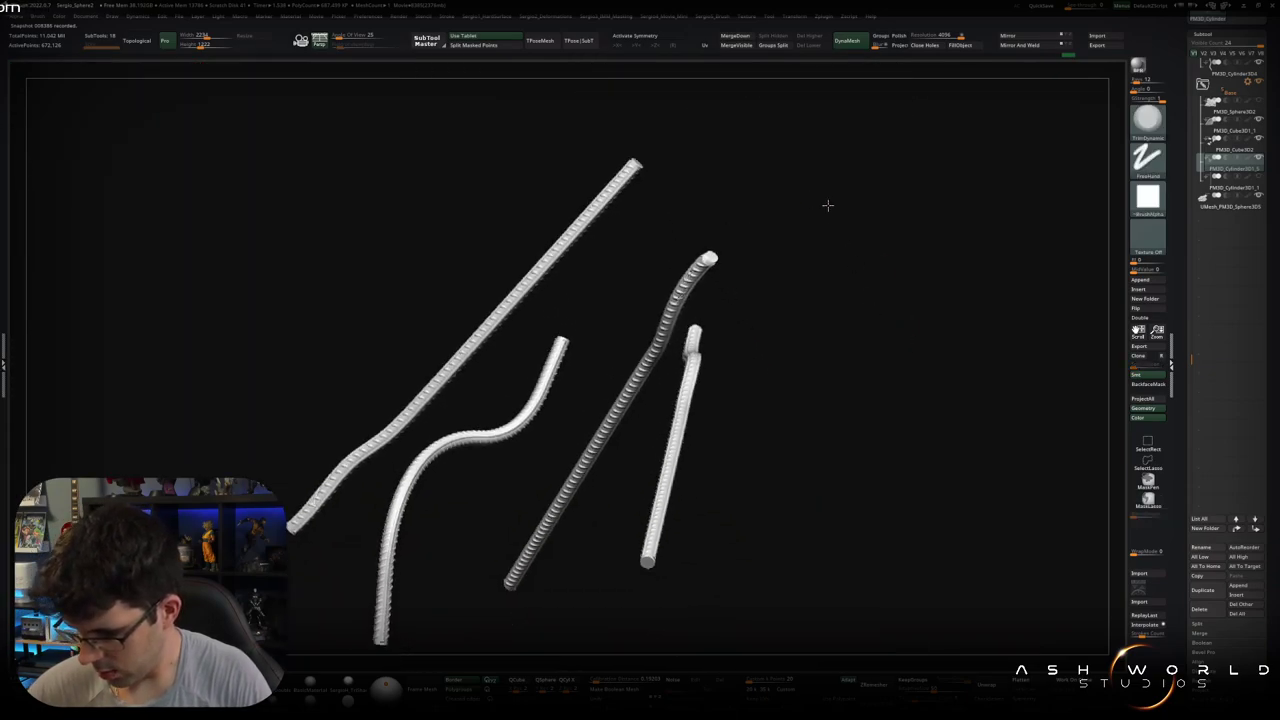
mouse_move(829, 203)
left_mouse_down()
mouse_move(760, 294)
mouse_move(767, 315)
mouse_move(860, 316)
left_mouse_up()
key("alt+s")
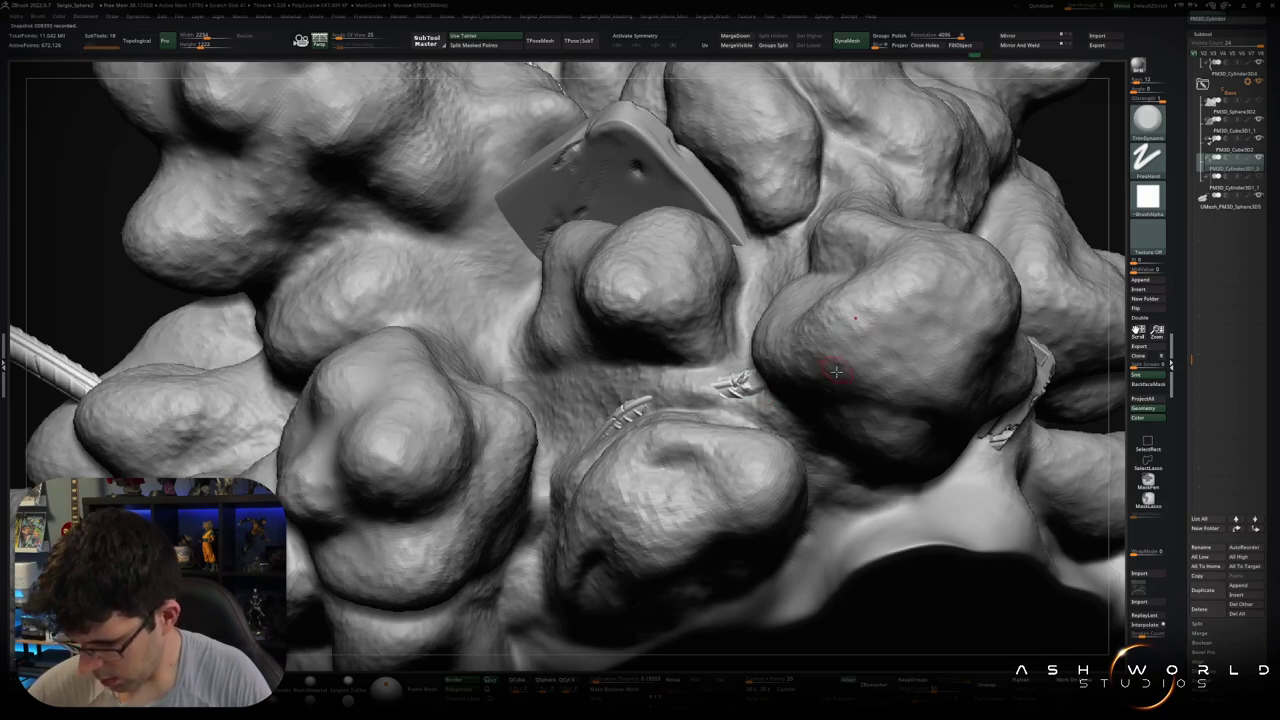
mouse_move(820, 374)
left_mouse_down()
mouse_move(936, 376)
mouse_move(875, 410)
left_mouse_up()
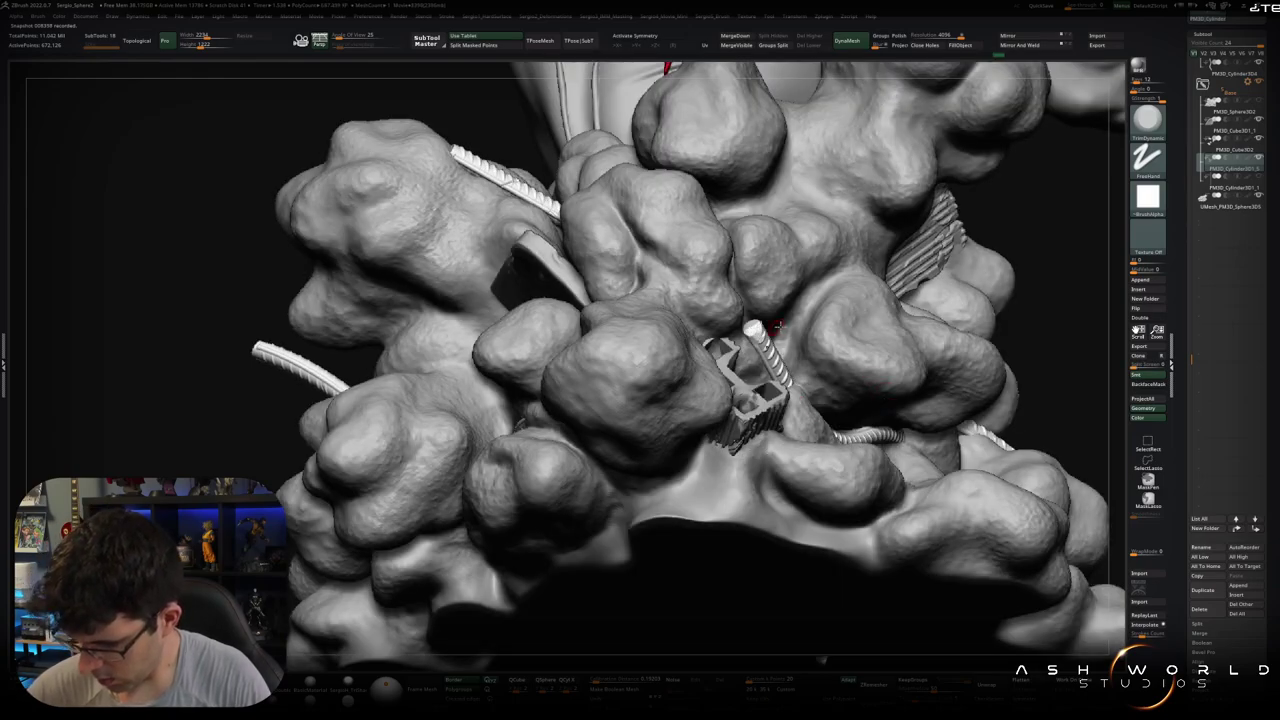
mouse_move(775, 325)
left_mouse_down()
mouse_move(772, 362)
mouse_move(787, 378)
left_mouse_up()
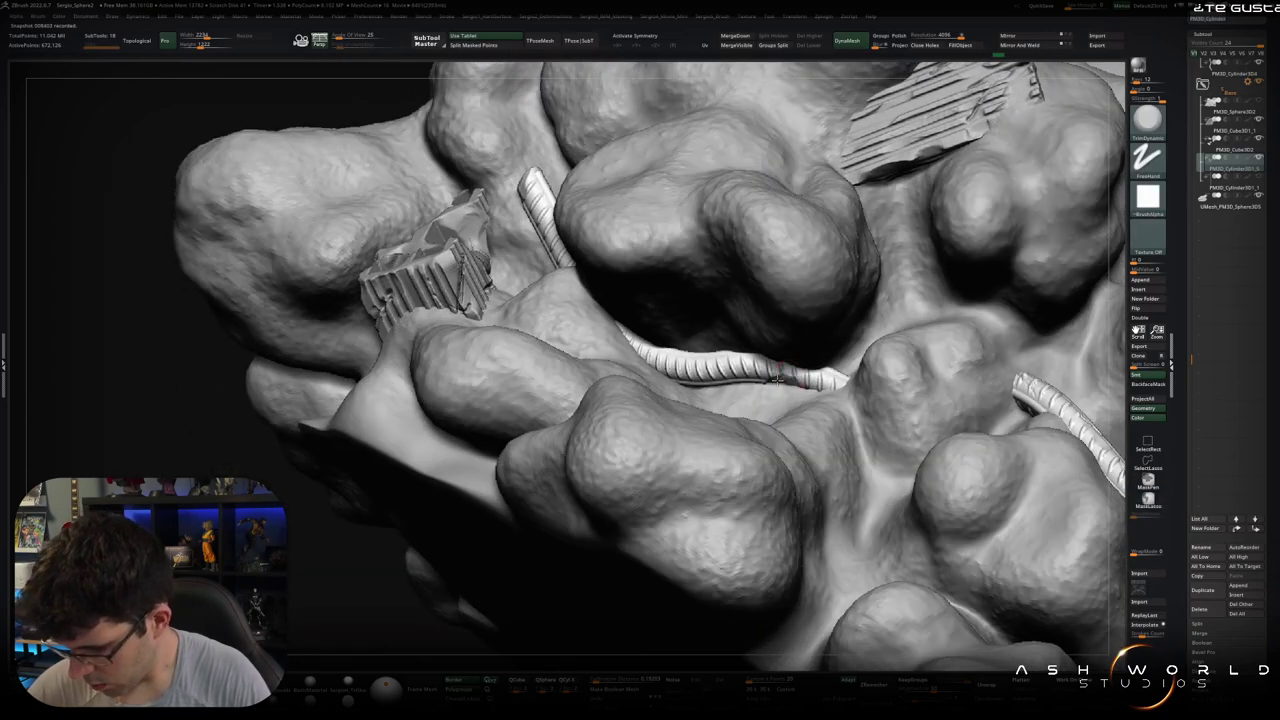
mouse_move(812, 372)
left_mouse_down()
mouse_move(735, 232)
mouse_move(863, 410)
left_mouse_up()
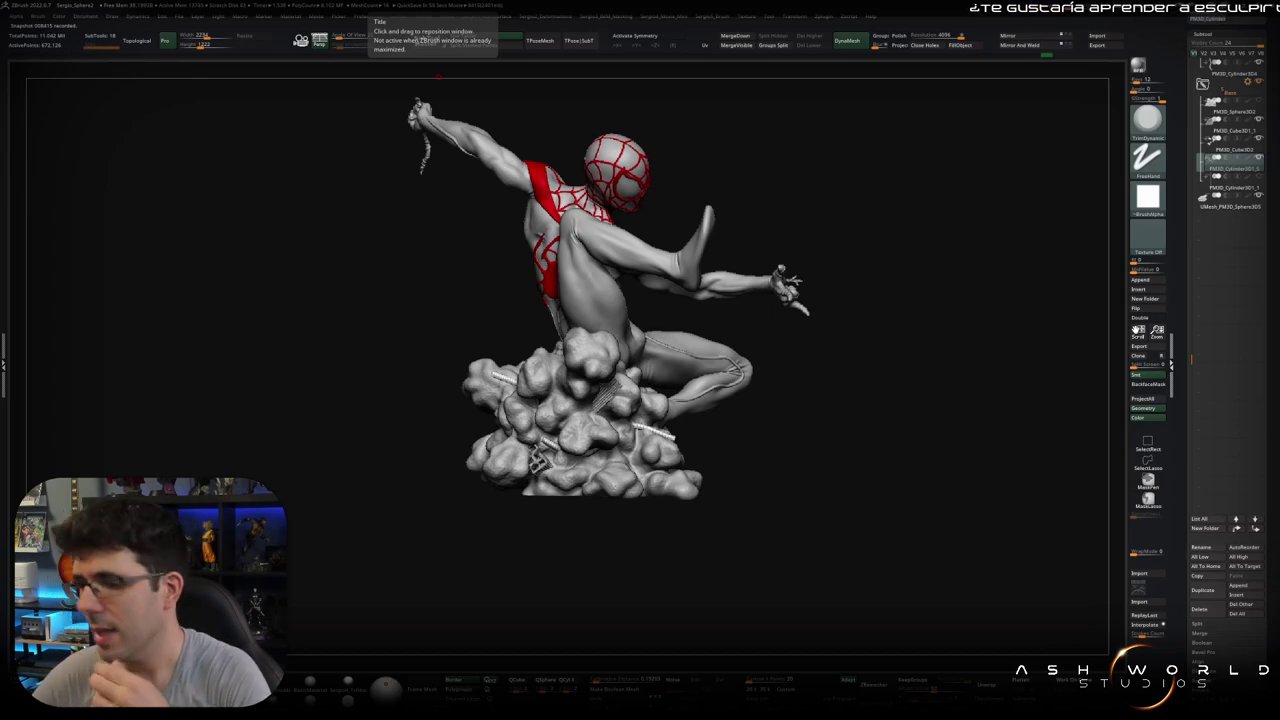
Step: Turn the statue to see its back, show all figure parts, and orbit to a side view
mouse_move(439, 77)
left_mouse_down()
mouse_move(860, 100)
mouse_move(601, 299)
mouse_move(581, 293)
left_mouse_up()
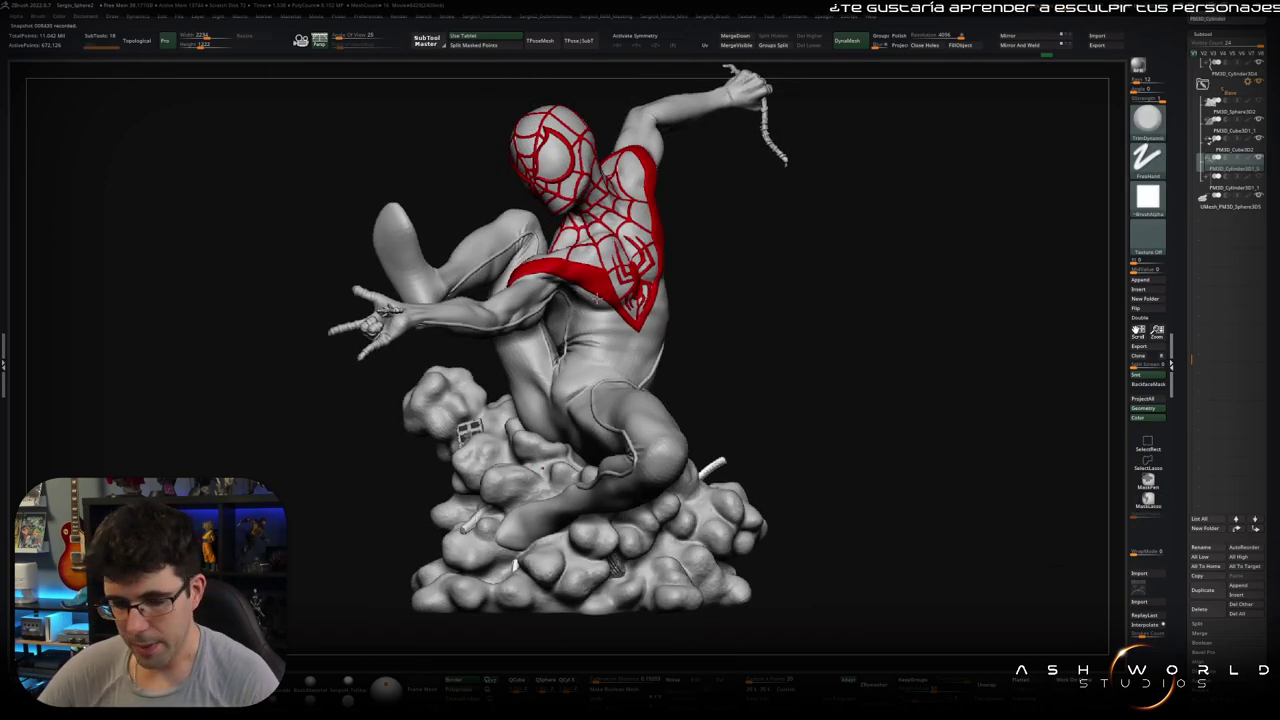
left_click(581, 293, "alt")
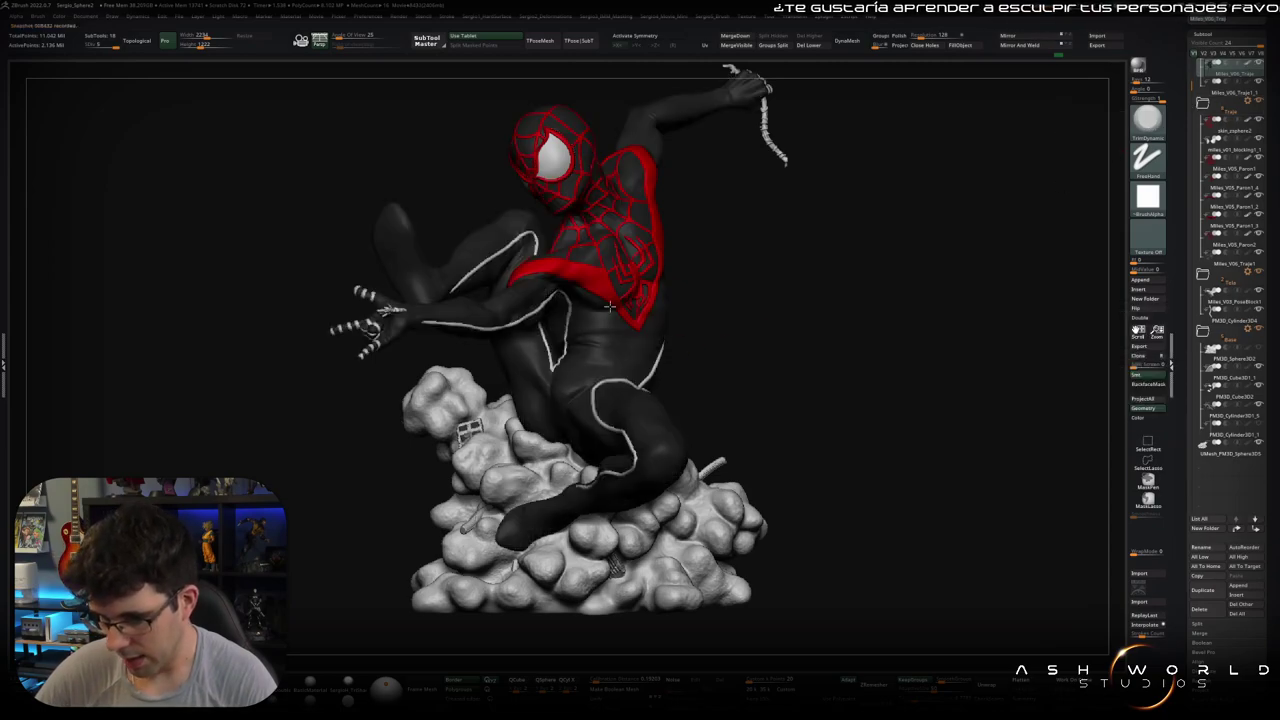
key("space")
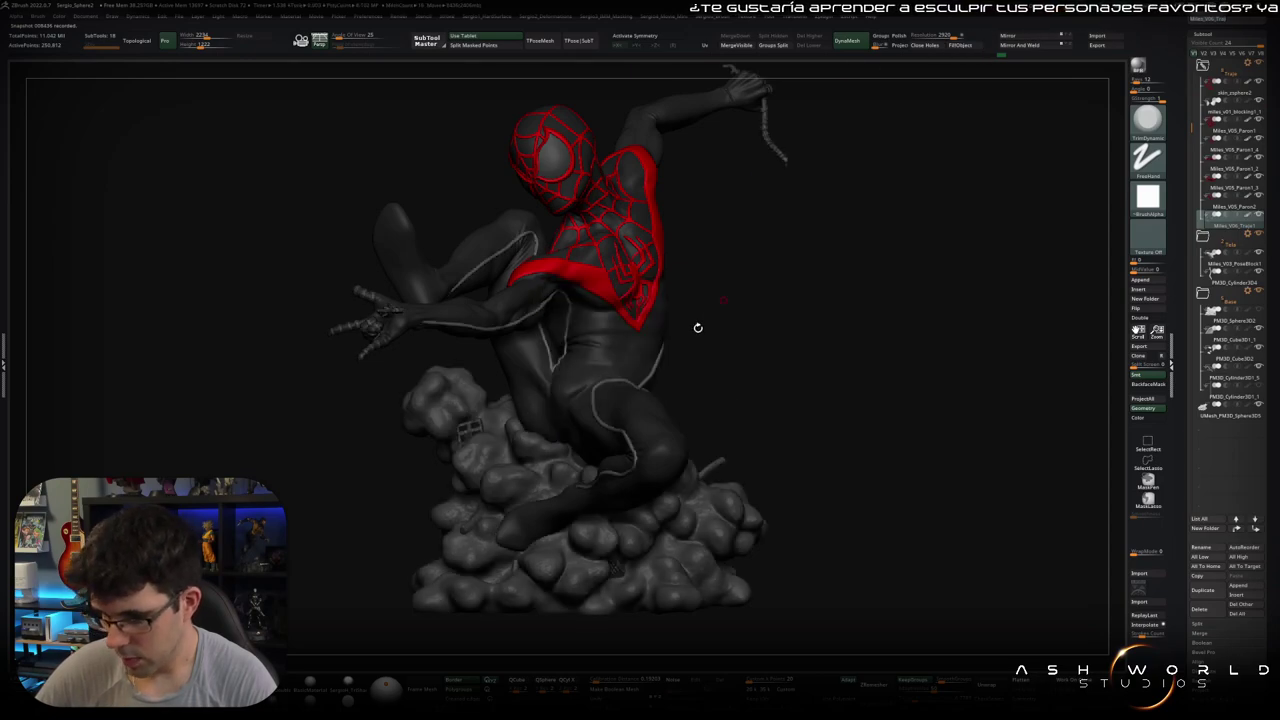
key("space")
mouse_move(557, 373)
left_mouse_down()
mouse_move(666, 325)
mouse_move(711, 323)
mouse_move(575, 320)
left_mouse_up()
Step: Select the Miles_V0S_Traje body suit, undo a trial red fill, and view the figure side-on
left_click(395, 287, "alt")
key("space")
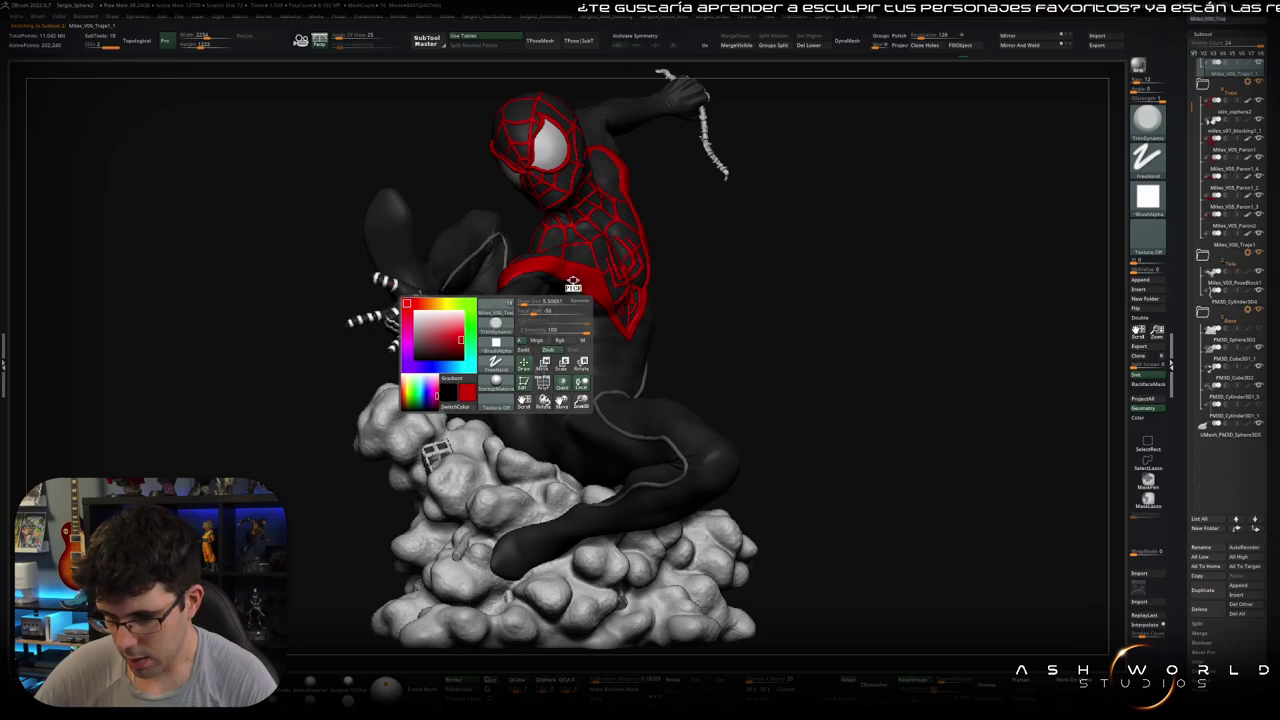
key("ctrl+f")
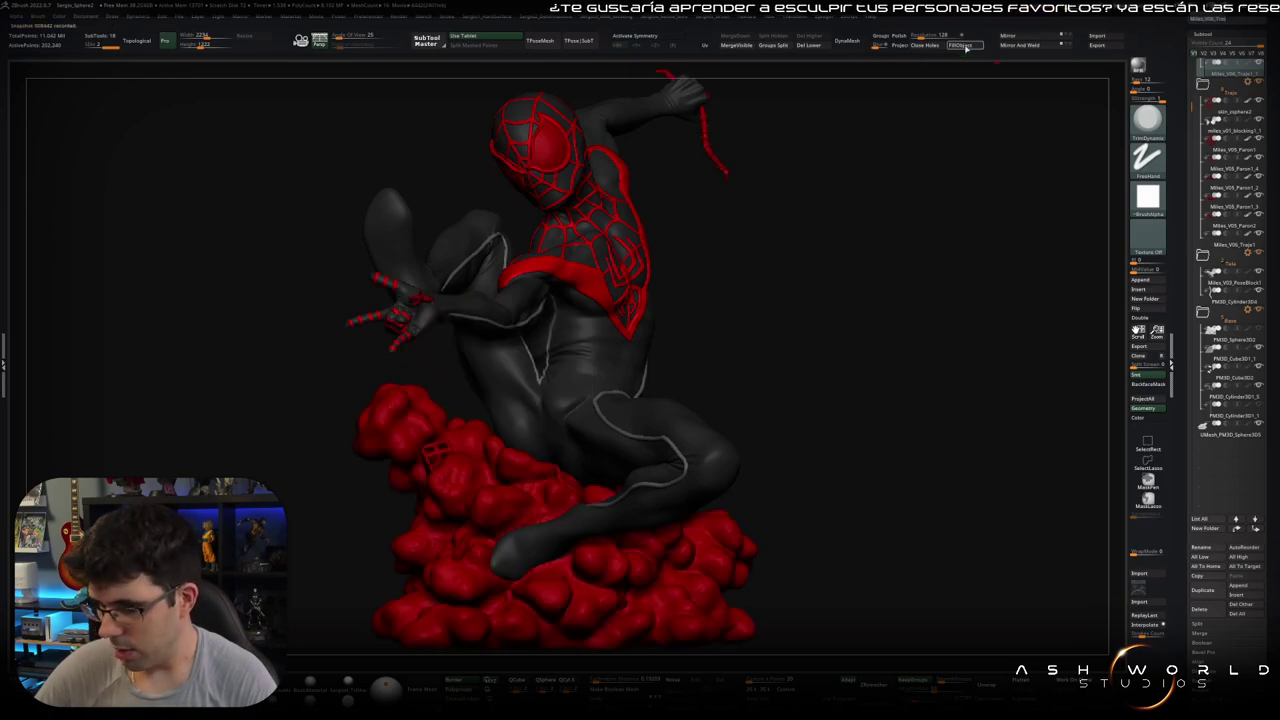
key("space")
key("ctrl+z")
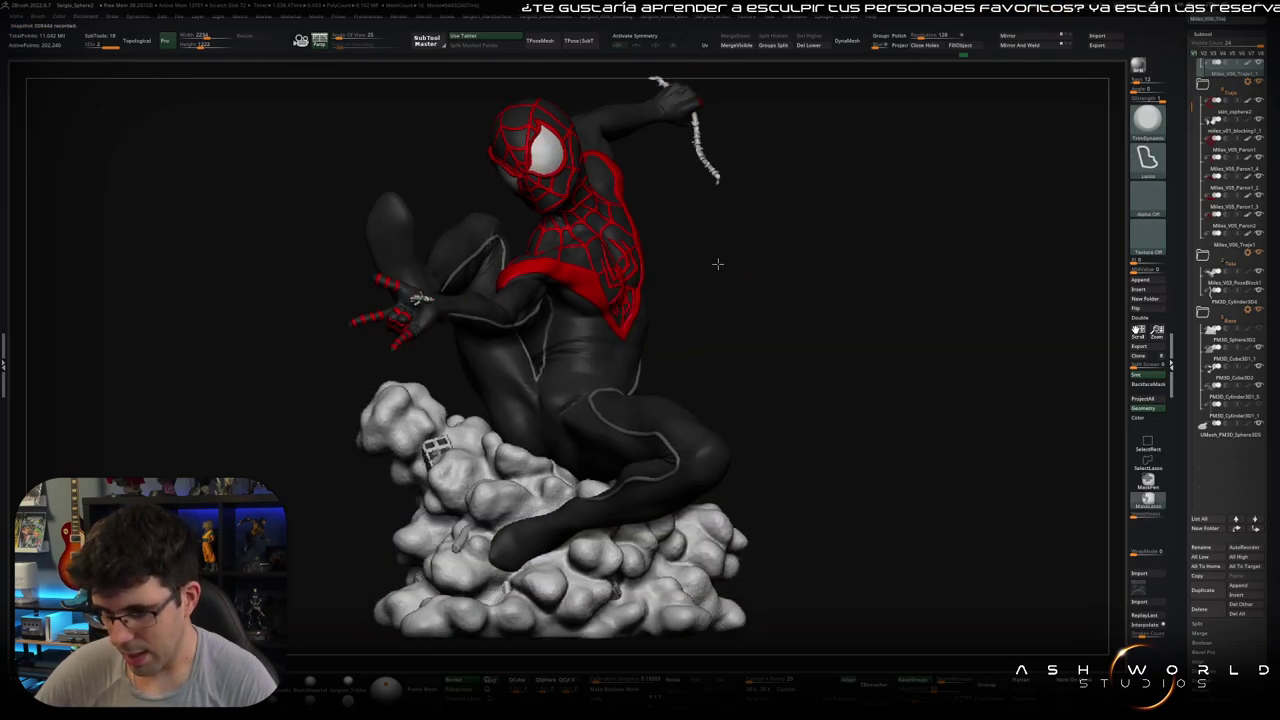
mouse_move(714, 266)
left_mouse_down()
mouse_move(645, 343)
mouse_move(698, 342)
mouse_move(640, 369)
mouse_move(679, 296)
left_mouse_up()
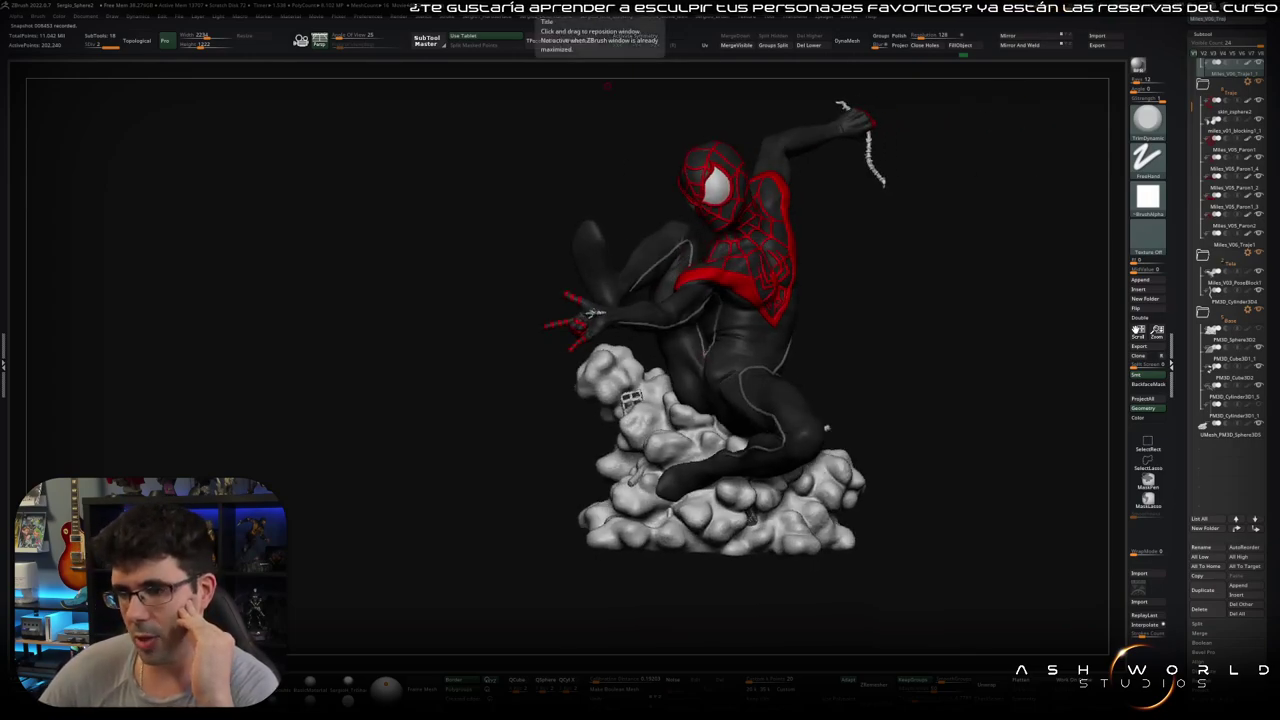
mouse_move(594, 312)
left_mouse_down()
mouse_move(705, 297)
mouse_move(614, 332)
mouse_move(614, 346)
mouse_move(629, 317)
mouse_move(609, 287)
mouse_move(716, 330)
mouse_move(734, 366)
mouse_move(699, 360)
left_mouse_up()
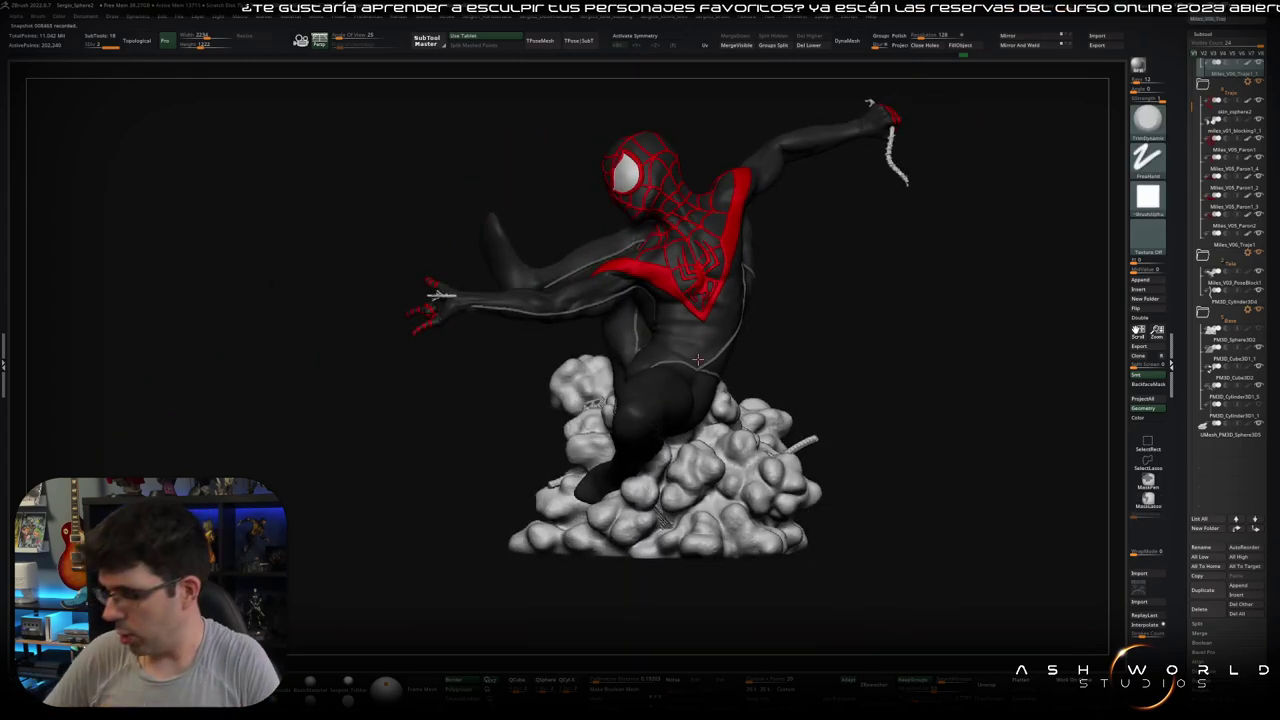
Step: Select the body suit and add a new sculpt layer to it in Tool > Layers
left_click(697, 360, "alt")
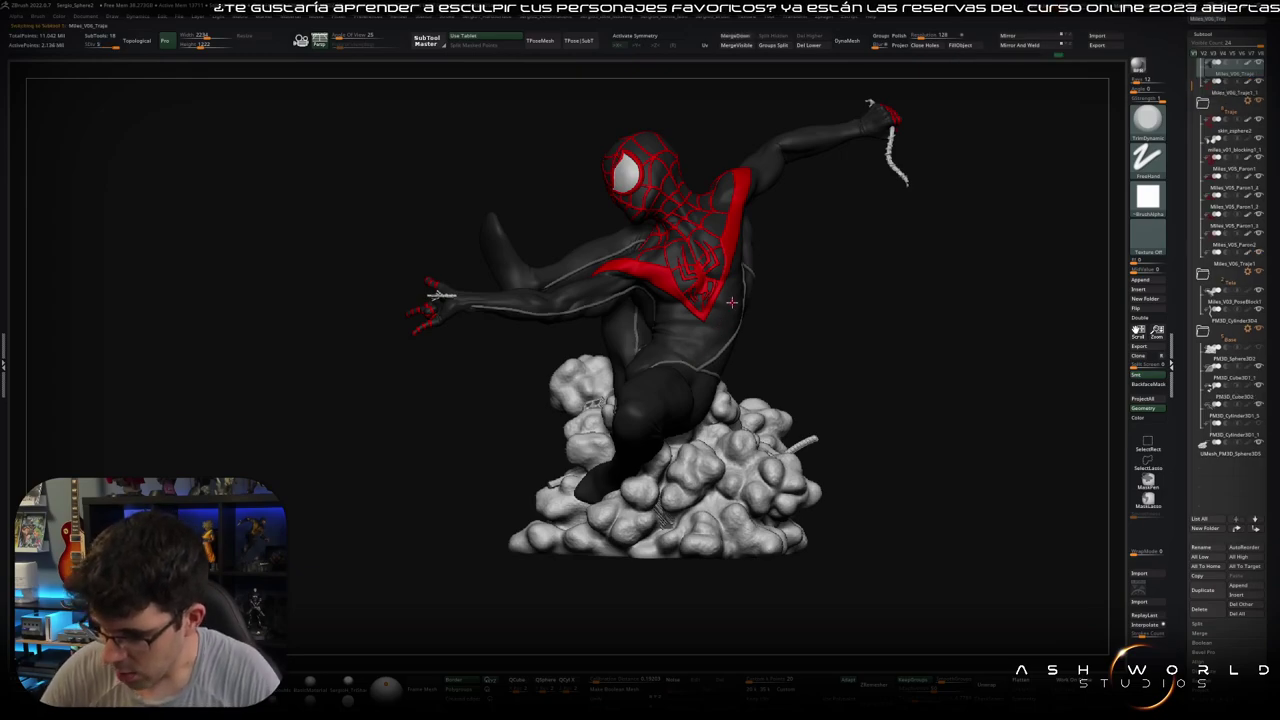
left_click_drag(789, 322, 820, 296)
mouse_move(683, 244)
right_mouse_down("ctrl")
mouse_move(663, 251)
mouse_move(664, 329)
right_mouse_up("ctrl")
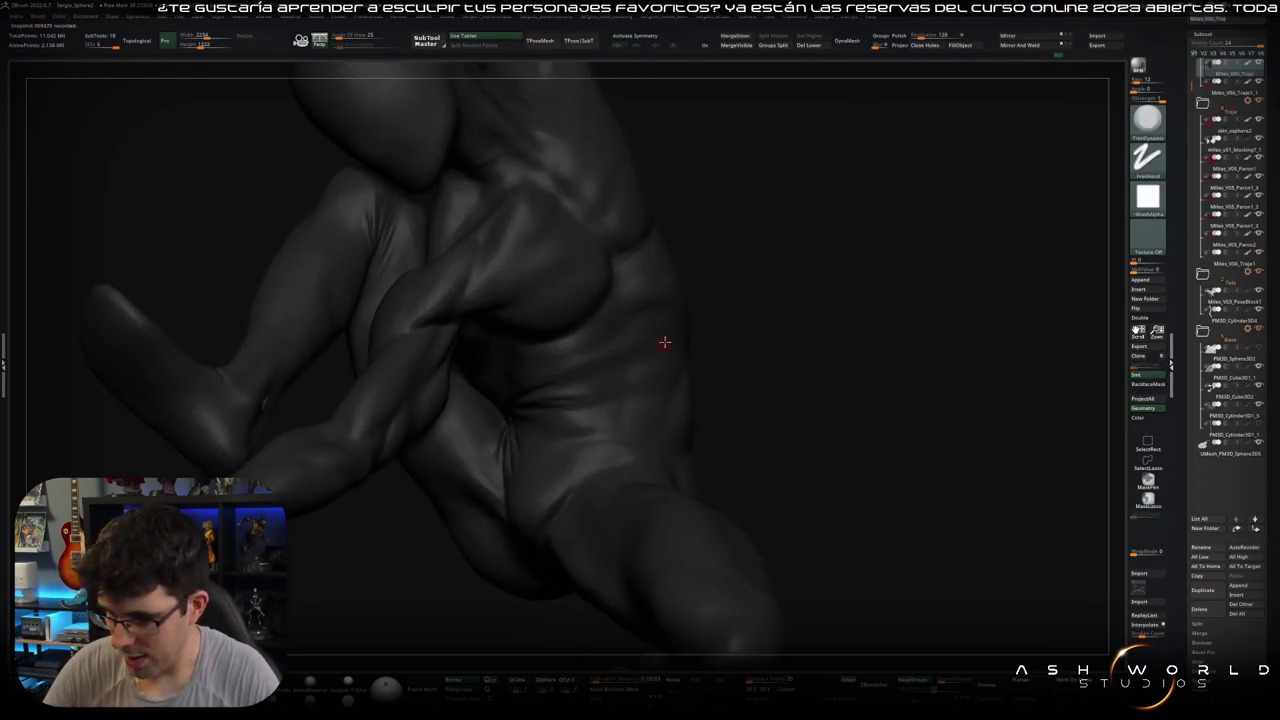
right_click_drag(646, 414, 663, 349)
key("s")
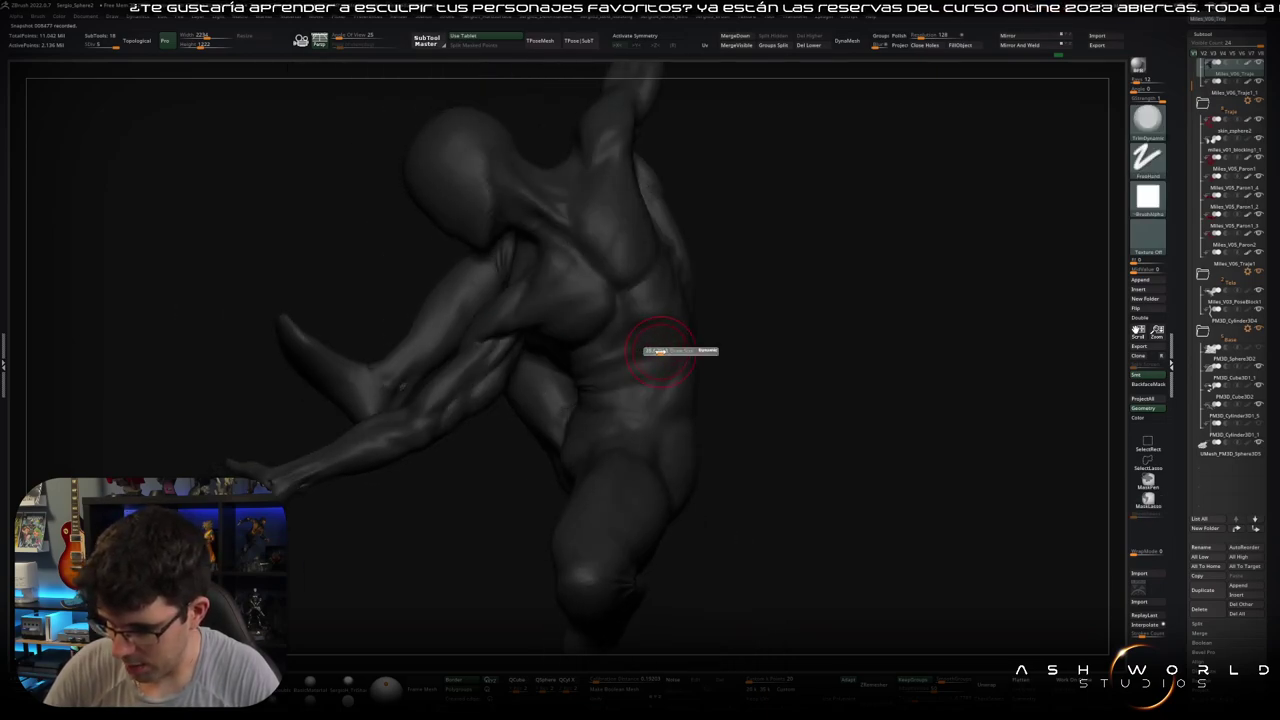
left_click(1218, 37)
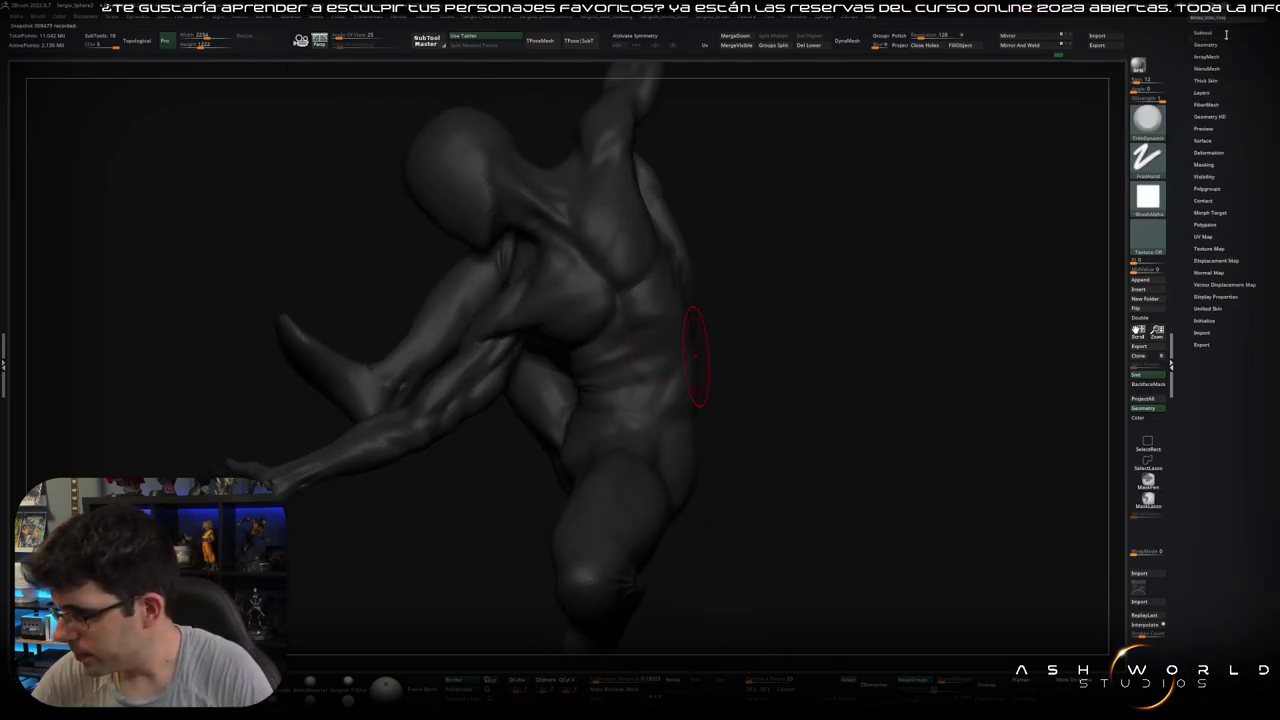
left_click(1202, 92)
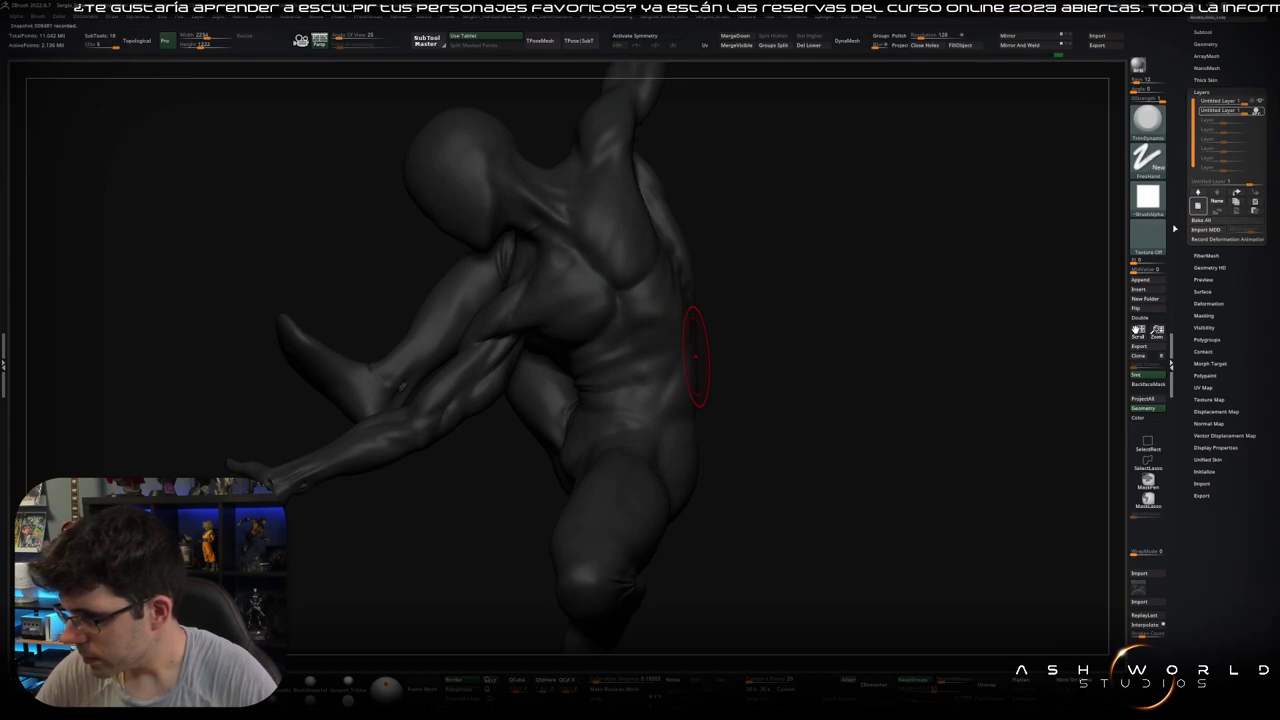
left_click(1198, 205)
Step: Switch to the Smooth Stronger brush and orbit to inspect the torso and back
key("b")
key("s")
key("t")
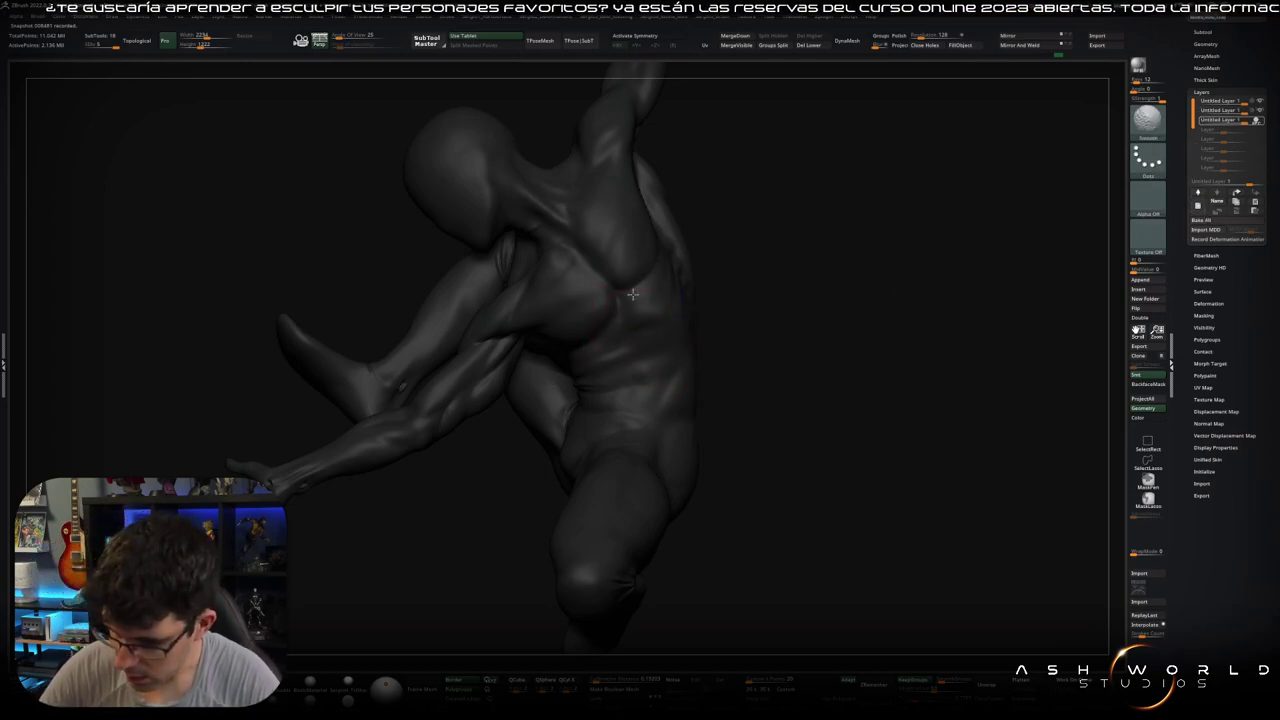
key("shift+b")
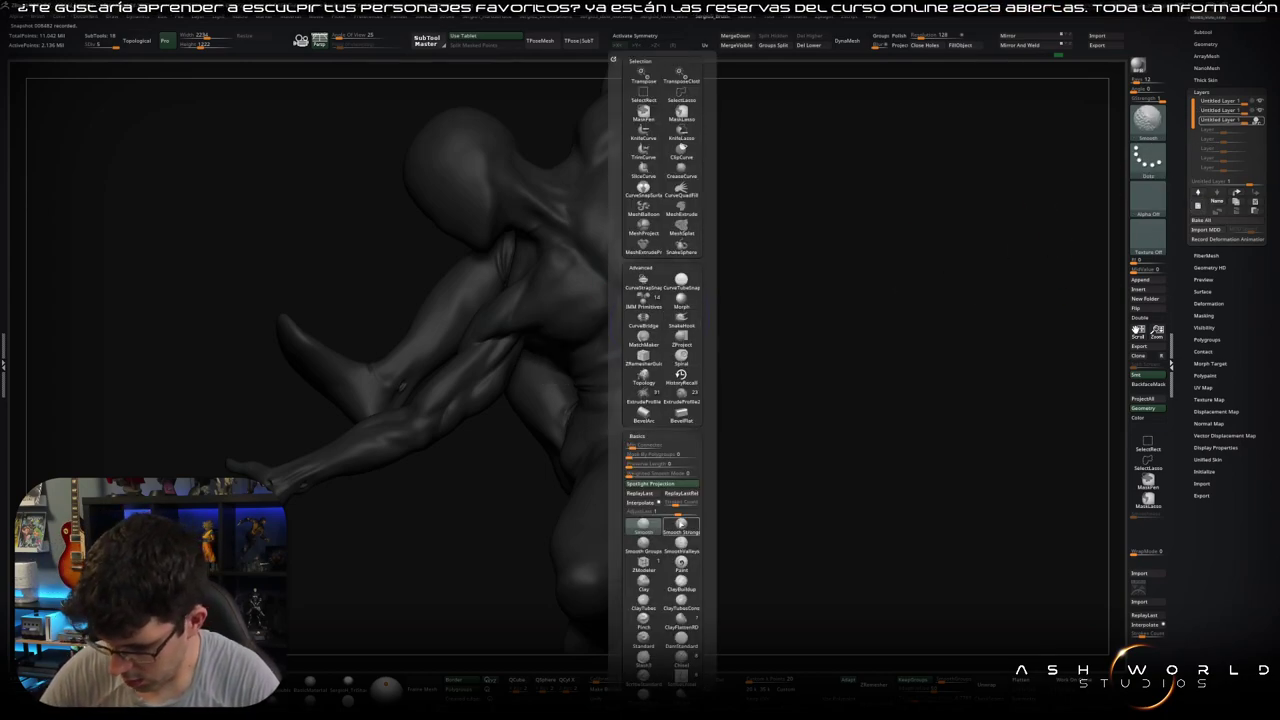
left_click(689, 523)
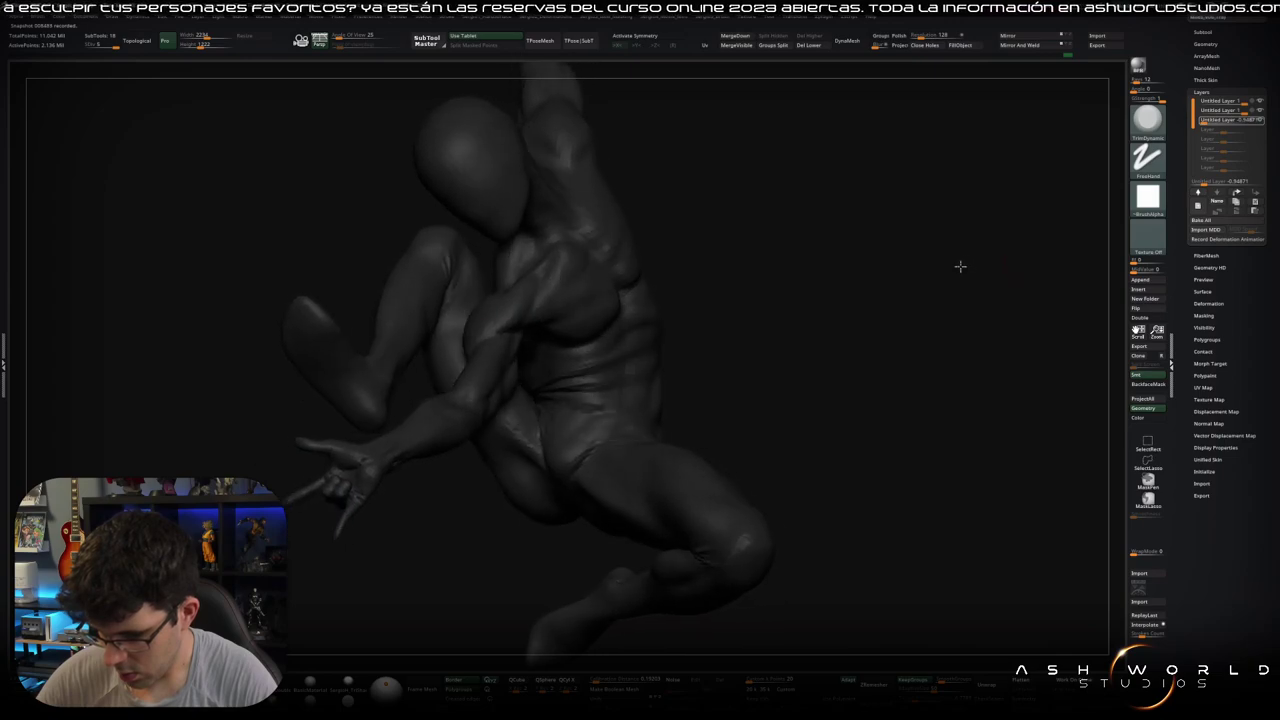
left_click_drag(952, 257, 995, 243)
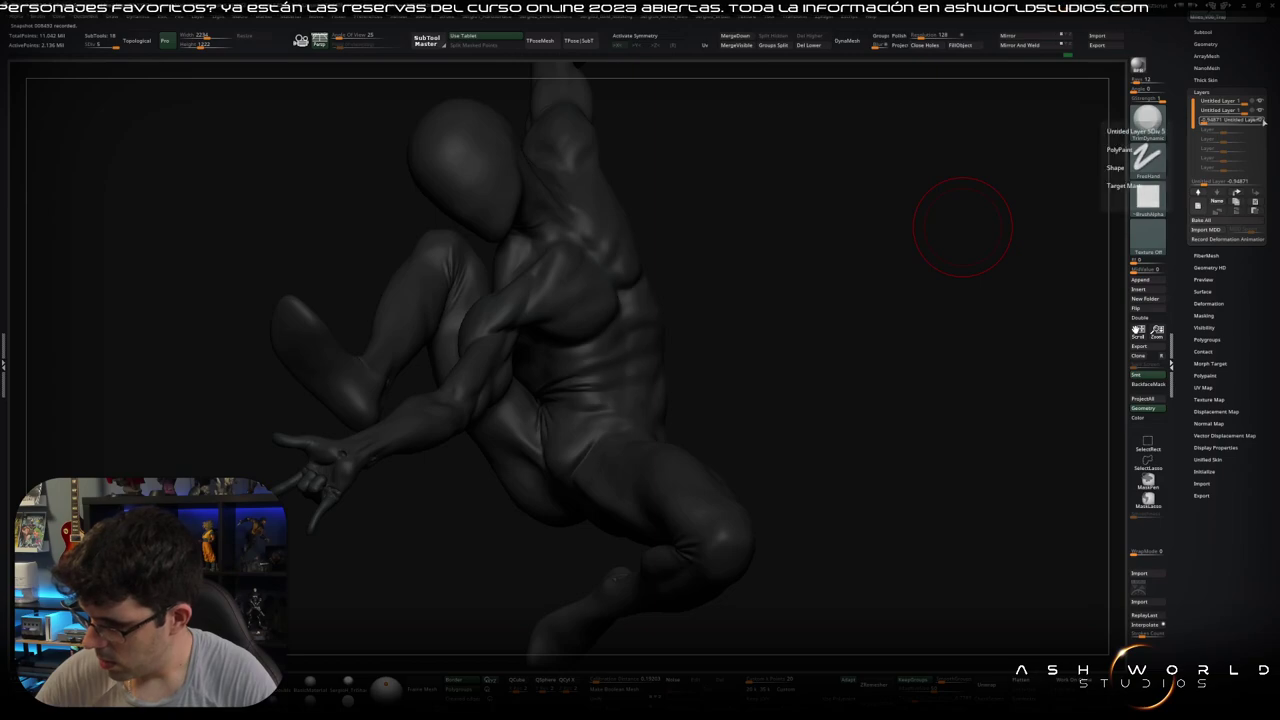
left_click_drag(957, 220, 841, 245)
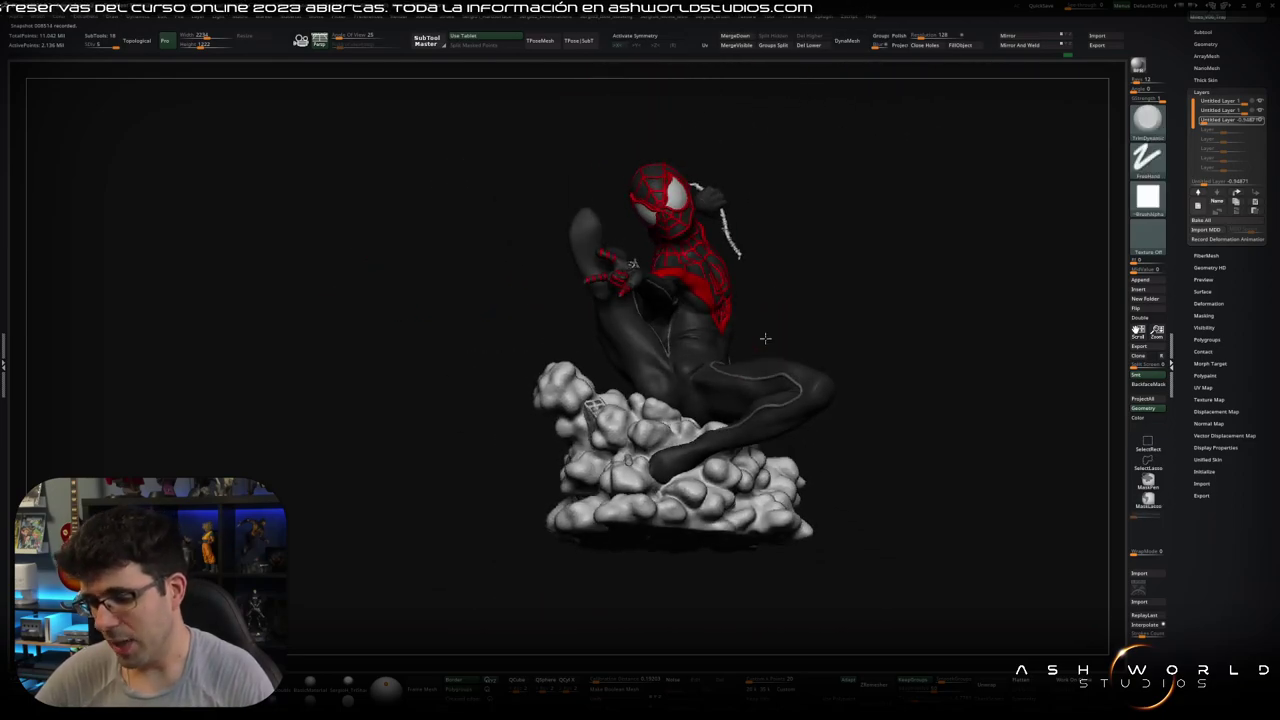
Step: Make the chest spider emblem the active SubTool and zoom in on it
left_click(1203, 33)
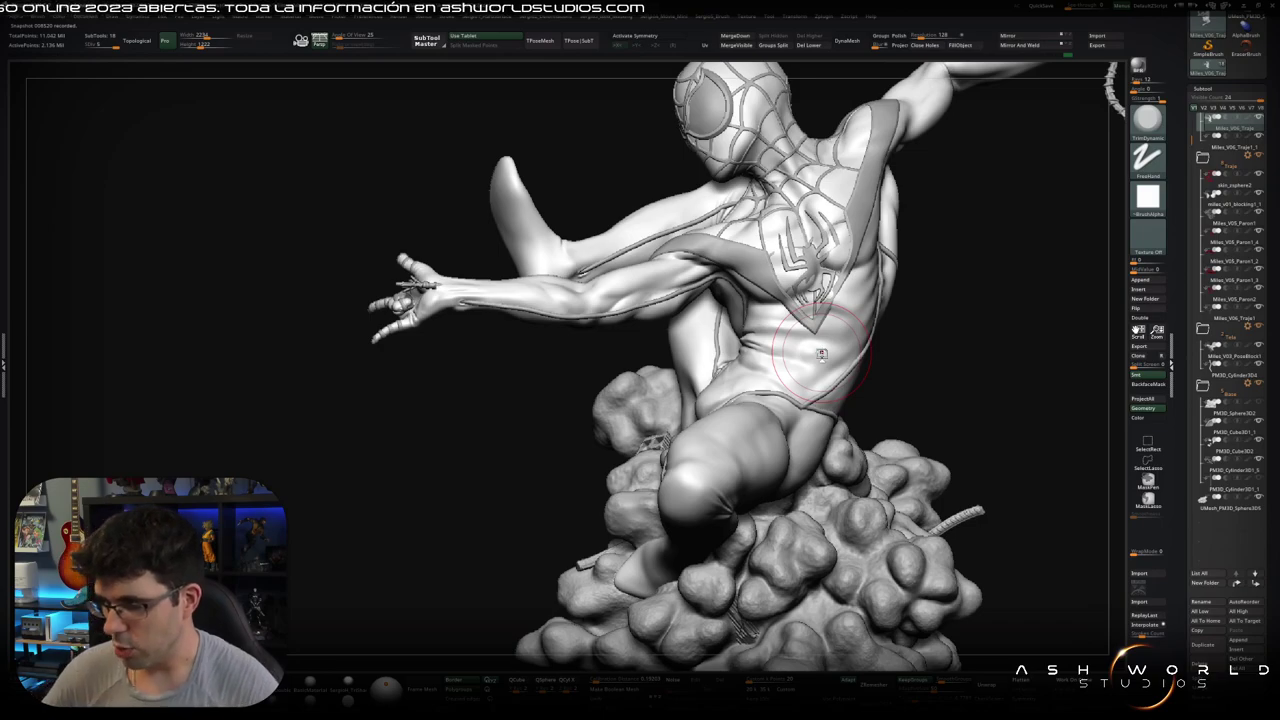
key("ctrl+shift")
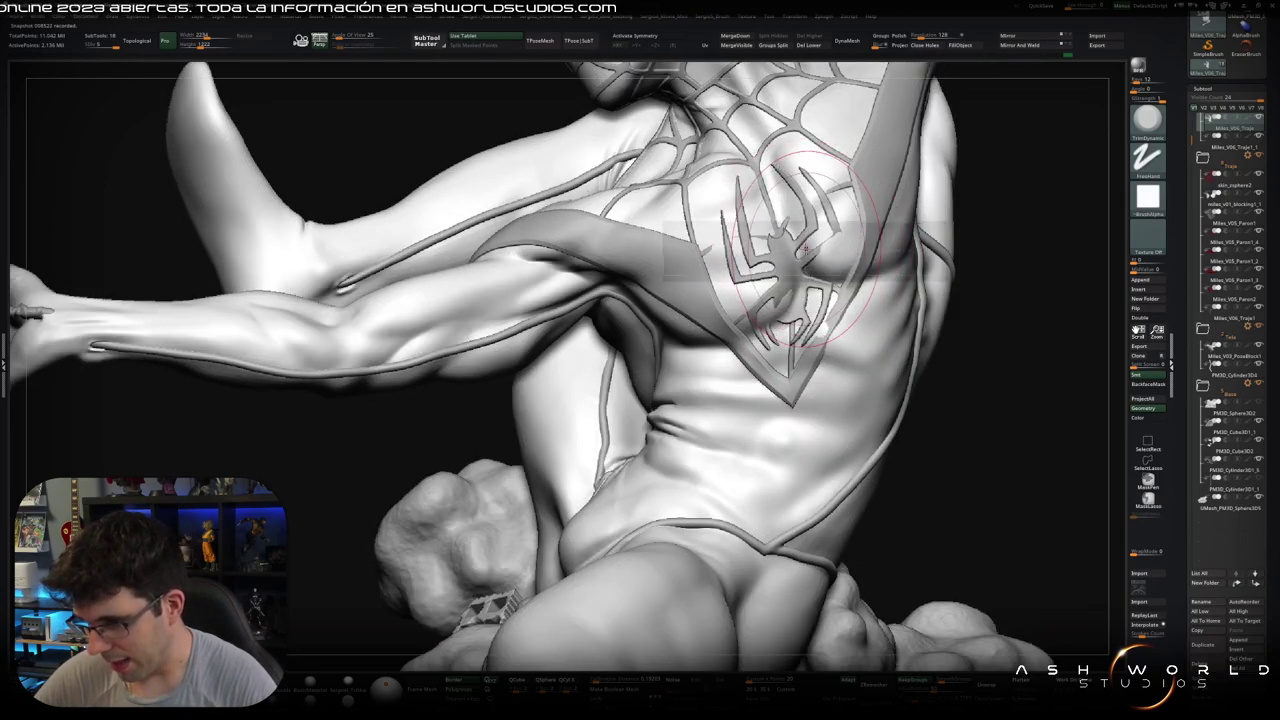
left_click(788, 281, "alt")
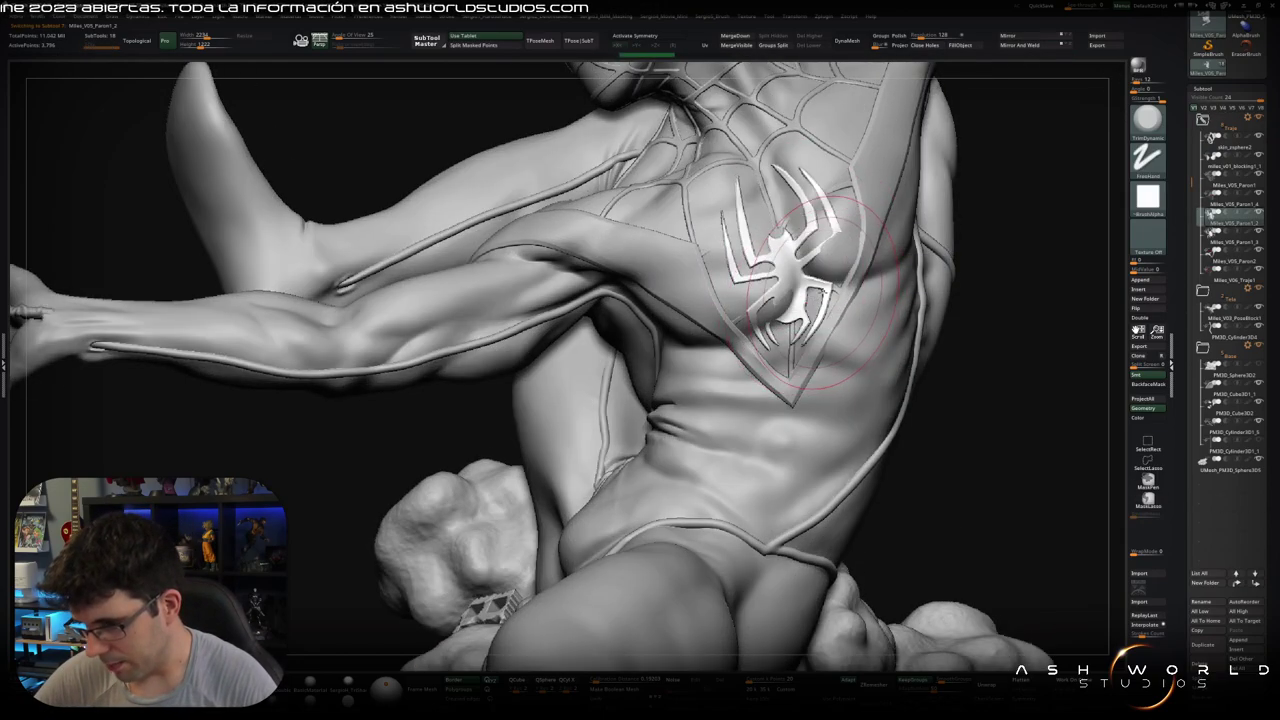
scroll(818, 276, "up", 5)
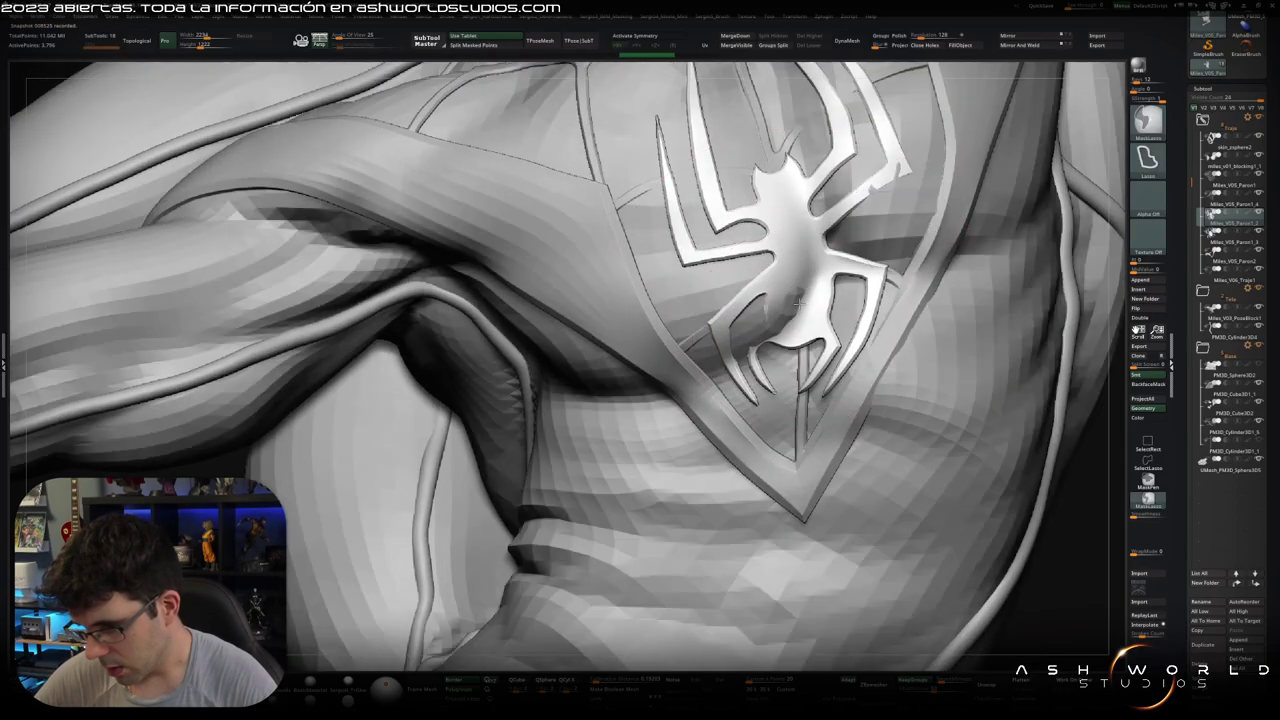
Step: Check how the emblem follows the chest curve from side, low, shoulder and frontal angles
right_click_drag(786, 331, 758, 325)
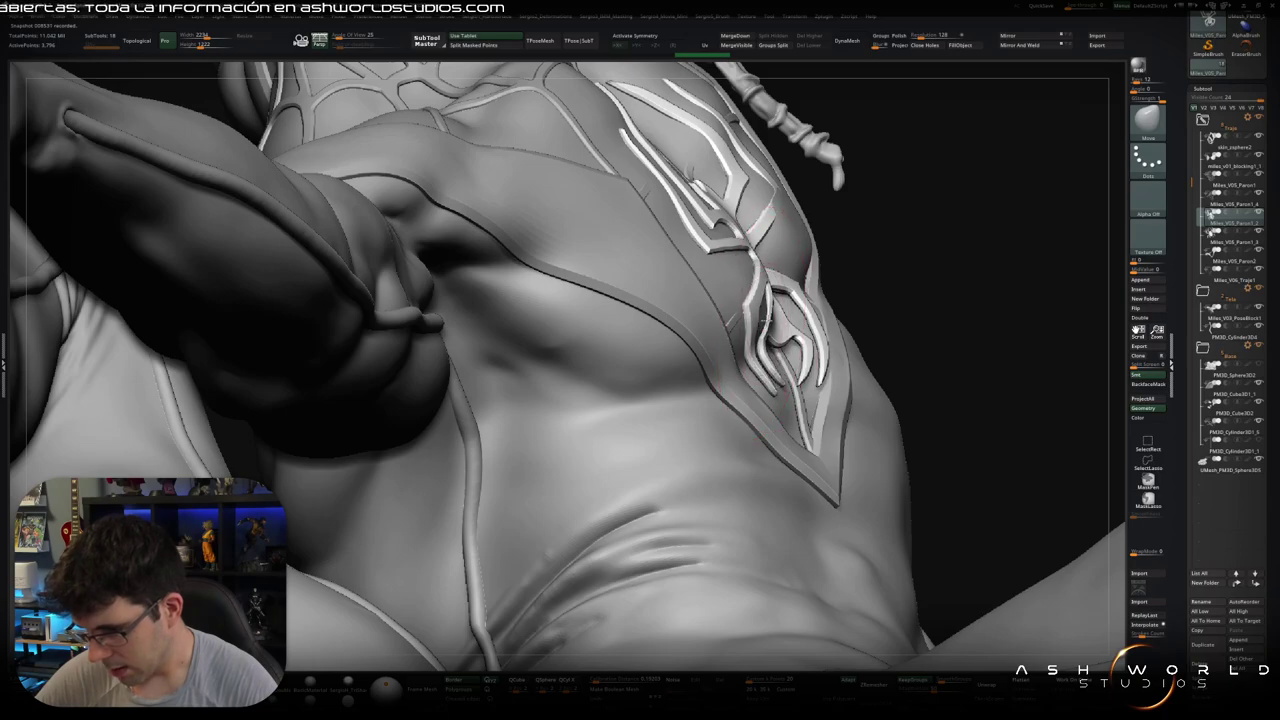
right_click_drag(800, 300, 855, 312)
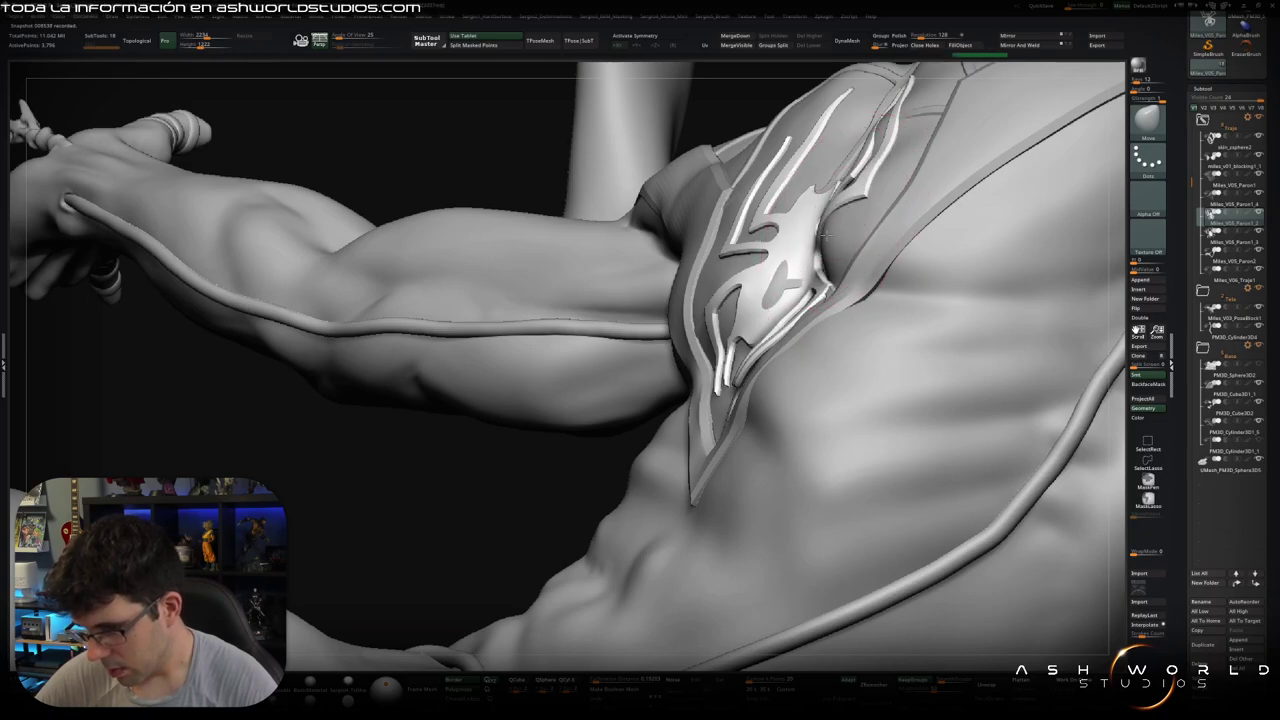
right_click_drag(797, 292, 772, 290)
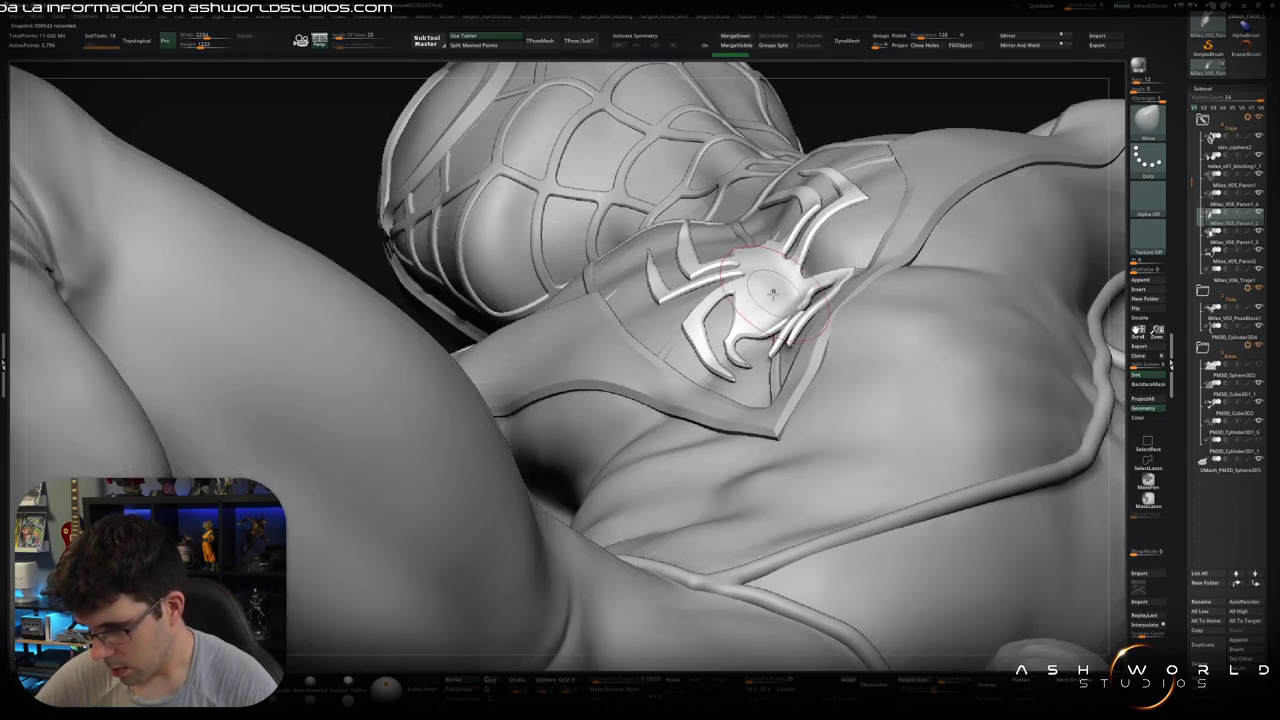
right_click_drag(778, 338, 735, 362)
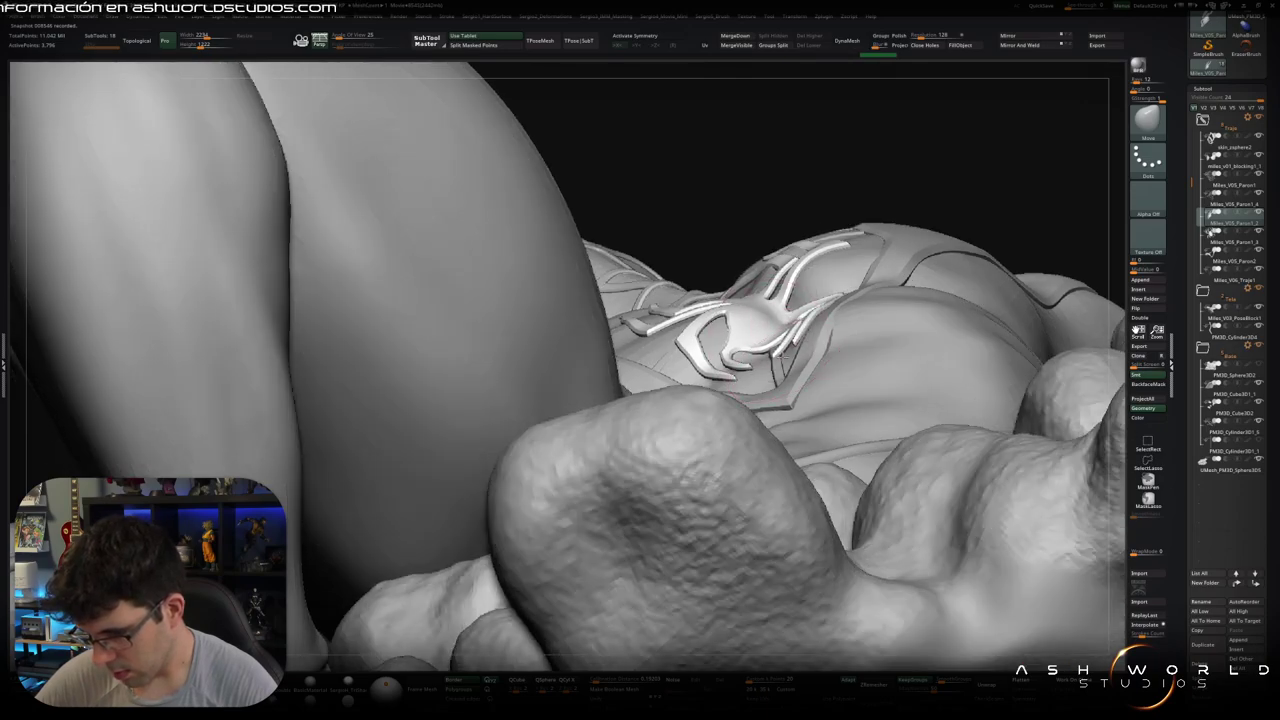
right_click_drag(748, 378, 815, 340)
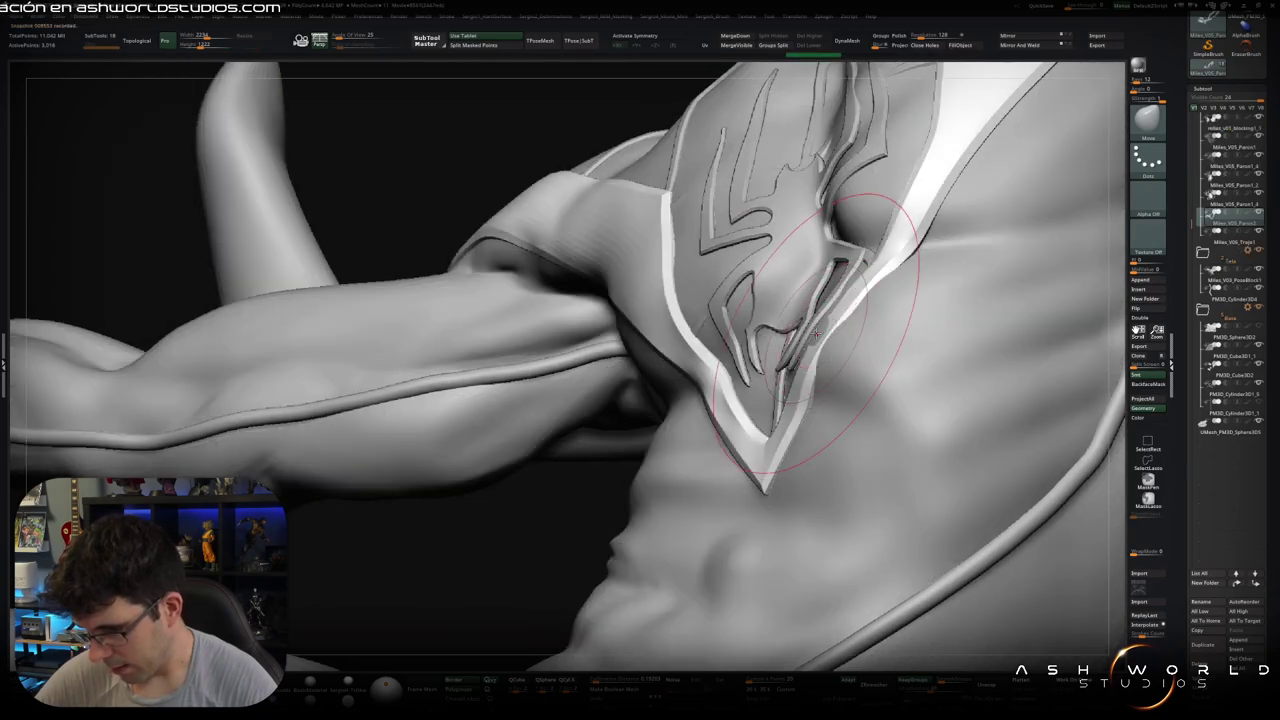
mouse_move(935, 255)
right_mouse_down()
mouse_move(882, 298)
mouse_move(941, 247)
mouse_move(924, 242)
right_mouse_up()
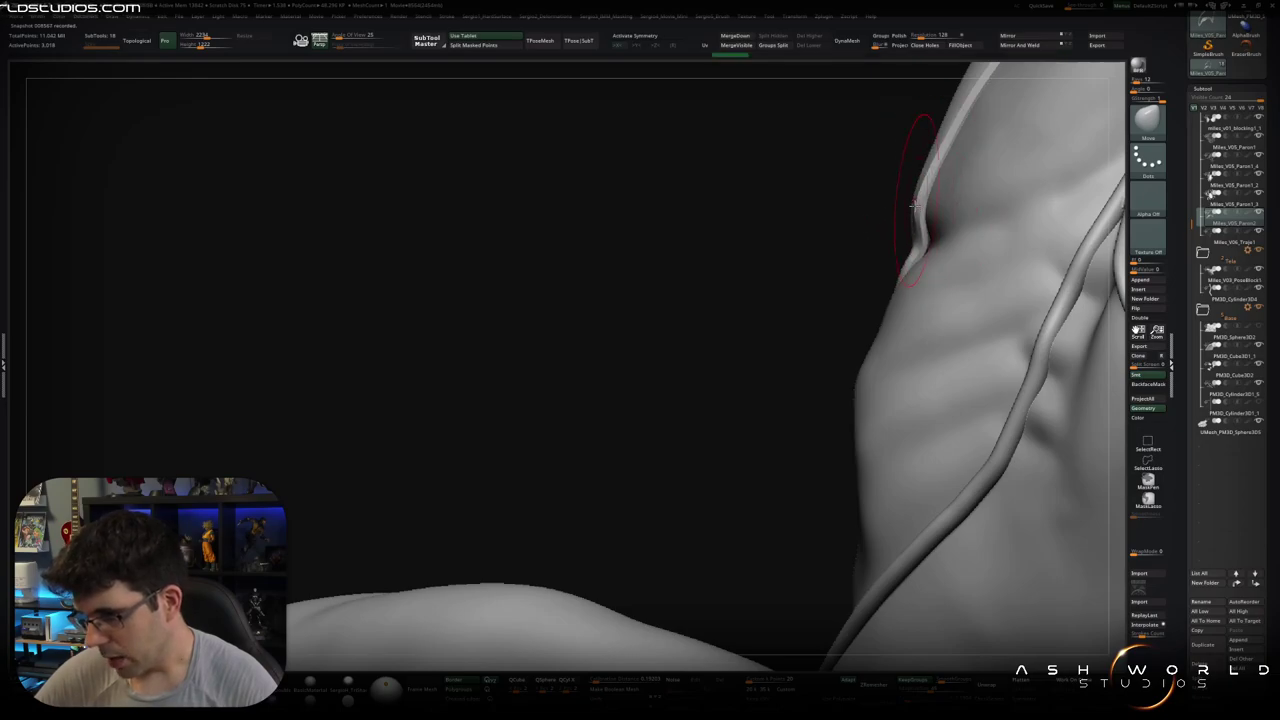
right_click_drag(937, 186, 848, 293)
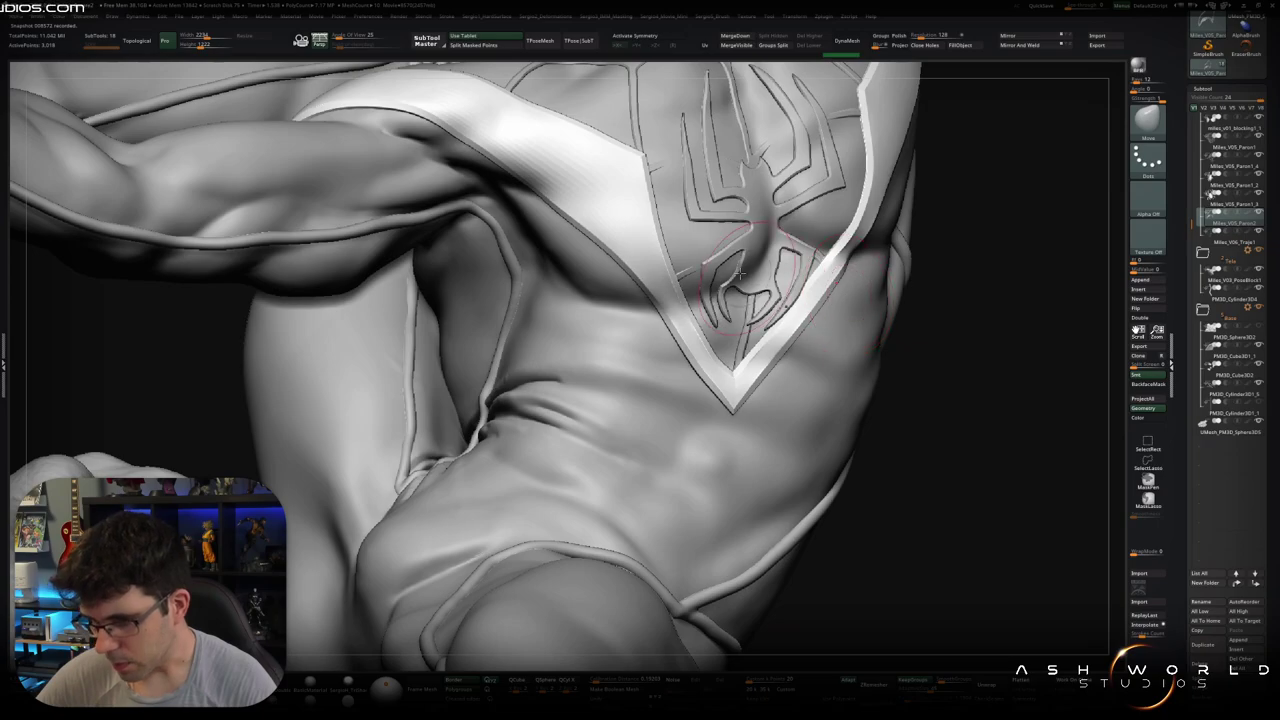
right_click_drag(740, 272, 745, 243)
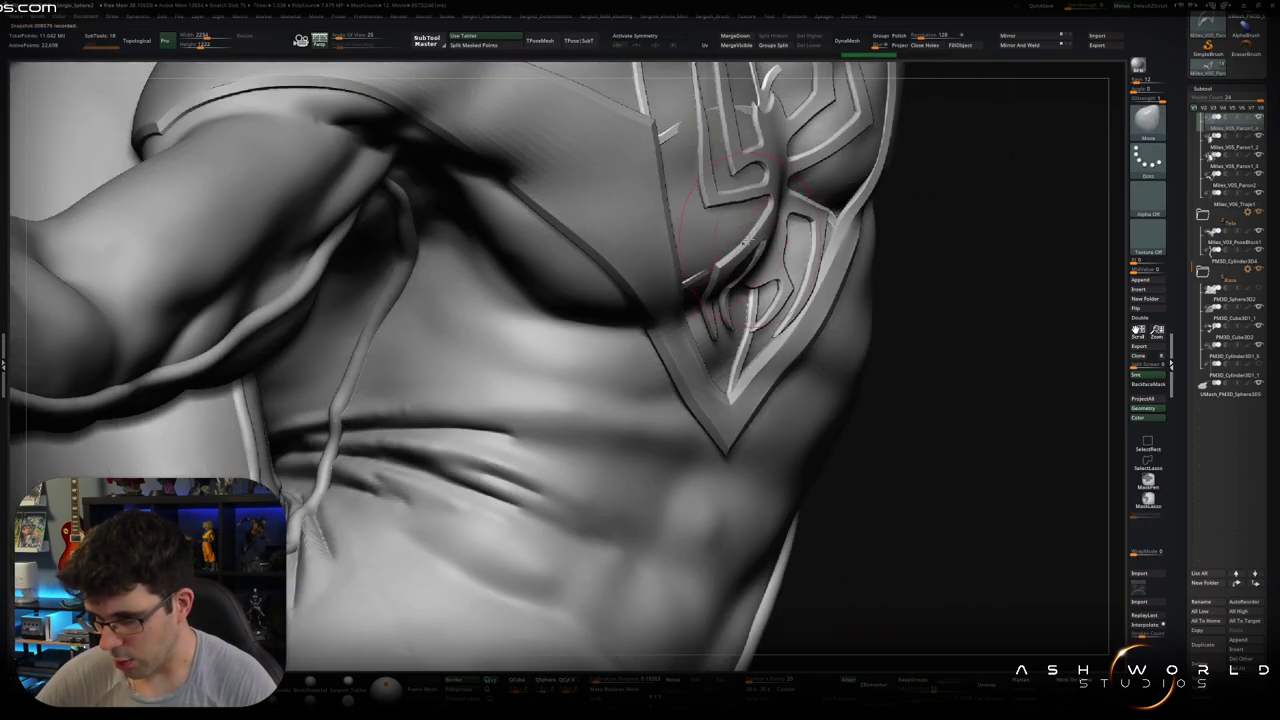
mouse_move(821, 203)
right_mouse_down()
mouse_move(730, 200)
mouse_move(663, 242)
right_mouse_up()
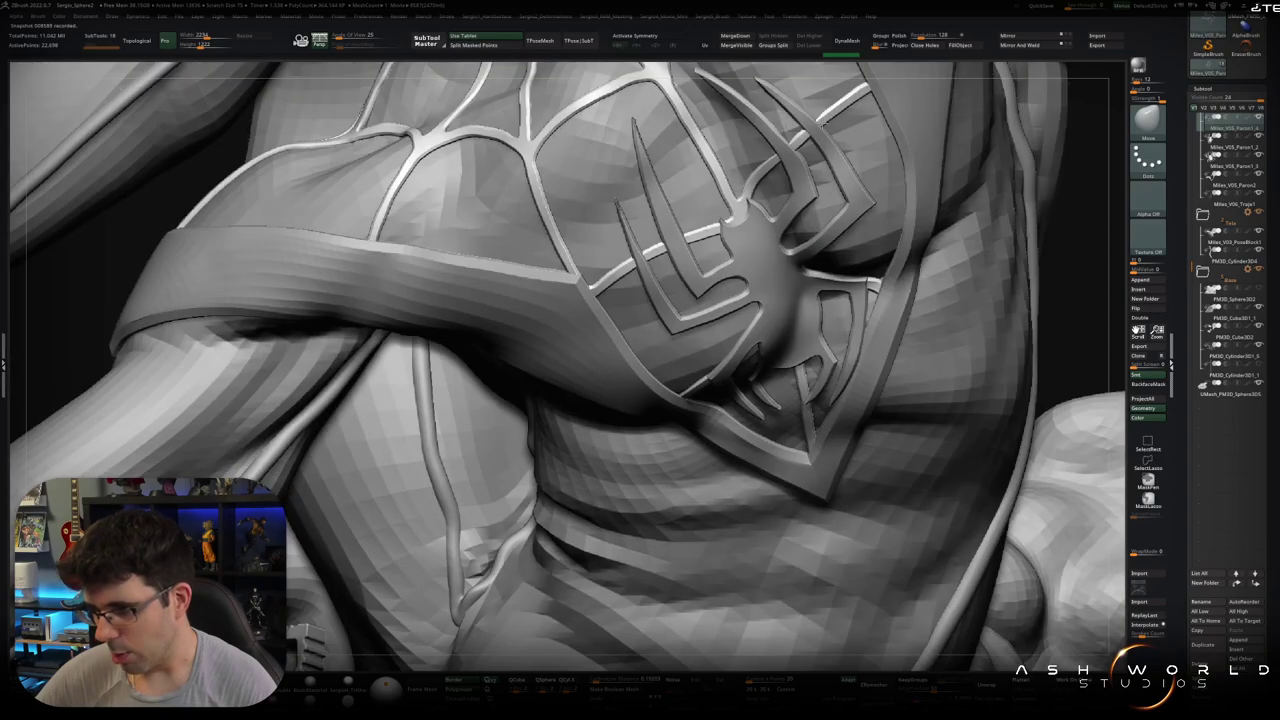
mouse_move(806, 143)
right_mouse_down()
mouse_move(829, 214)
mouse_move(758, 408)
mouse_move(710, 340)
mouse_move(773, 381)
right_mouse_up()
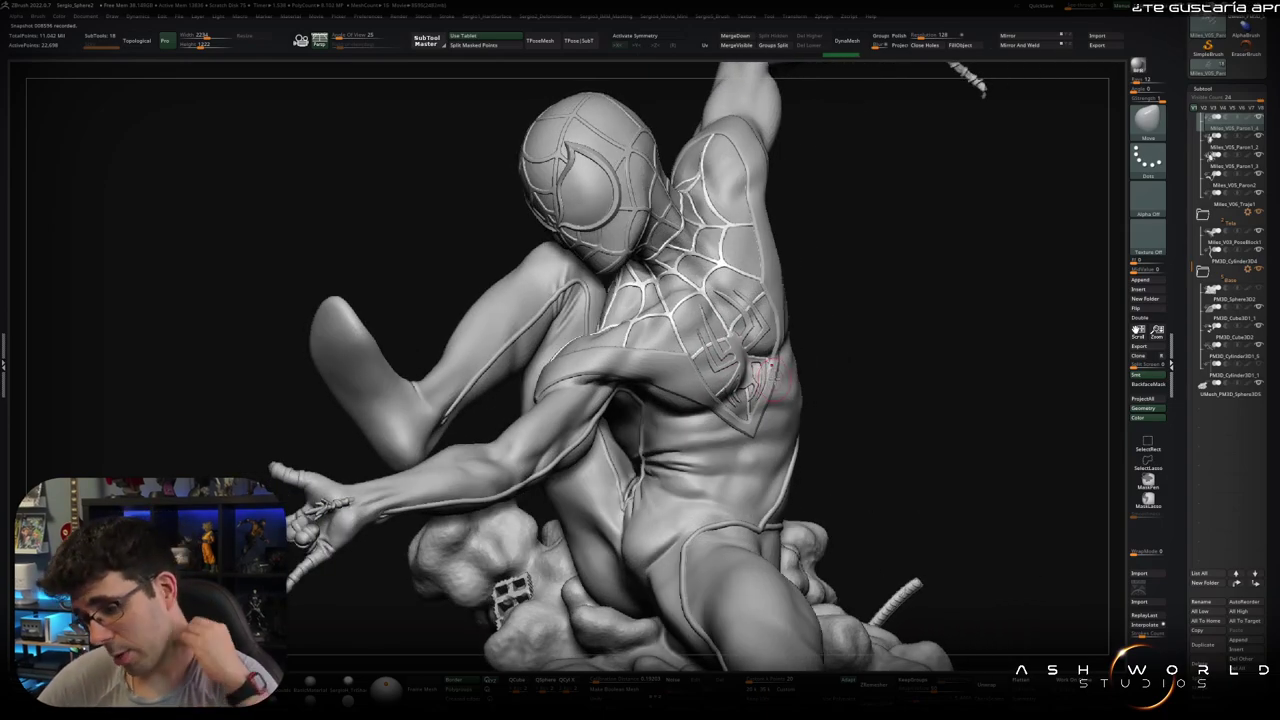
right_click_drag(773, 381, 785, 381)
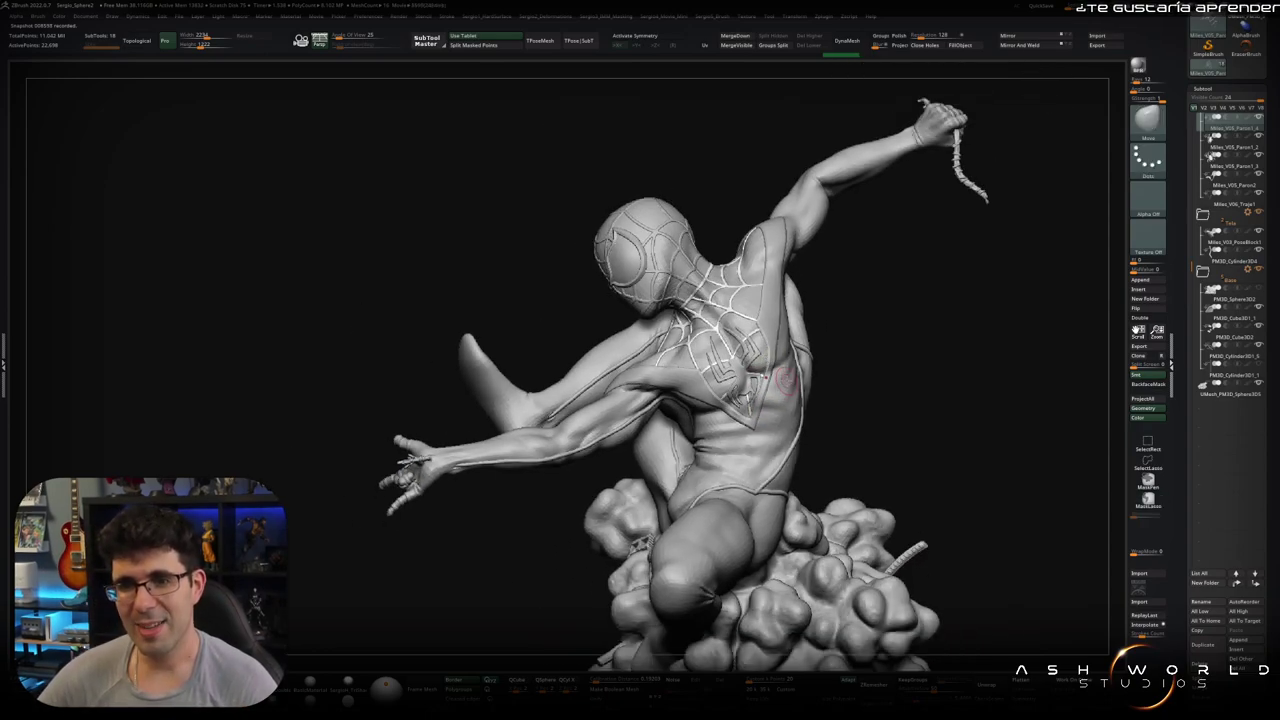
mouse_move(783, 369)
right_mouse_down()
mouse_move(808, 441)
mouse_move(760, 424)
right_mouse_up()
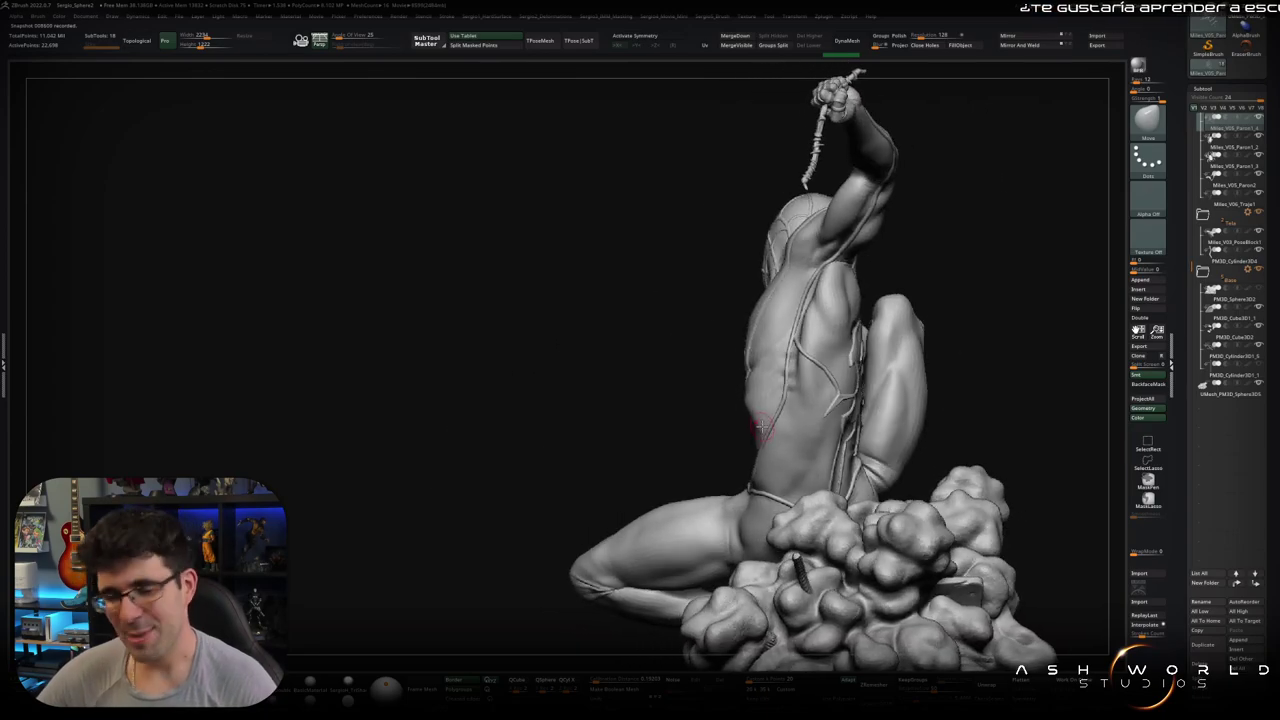